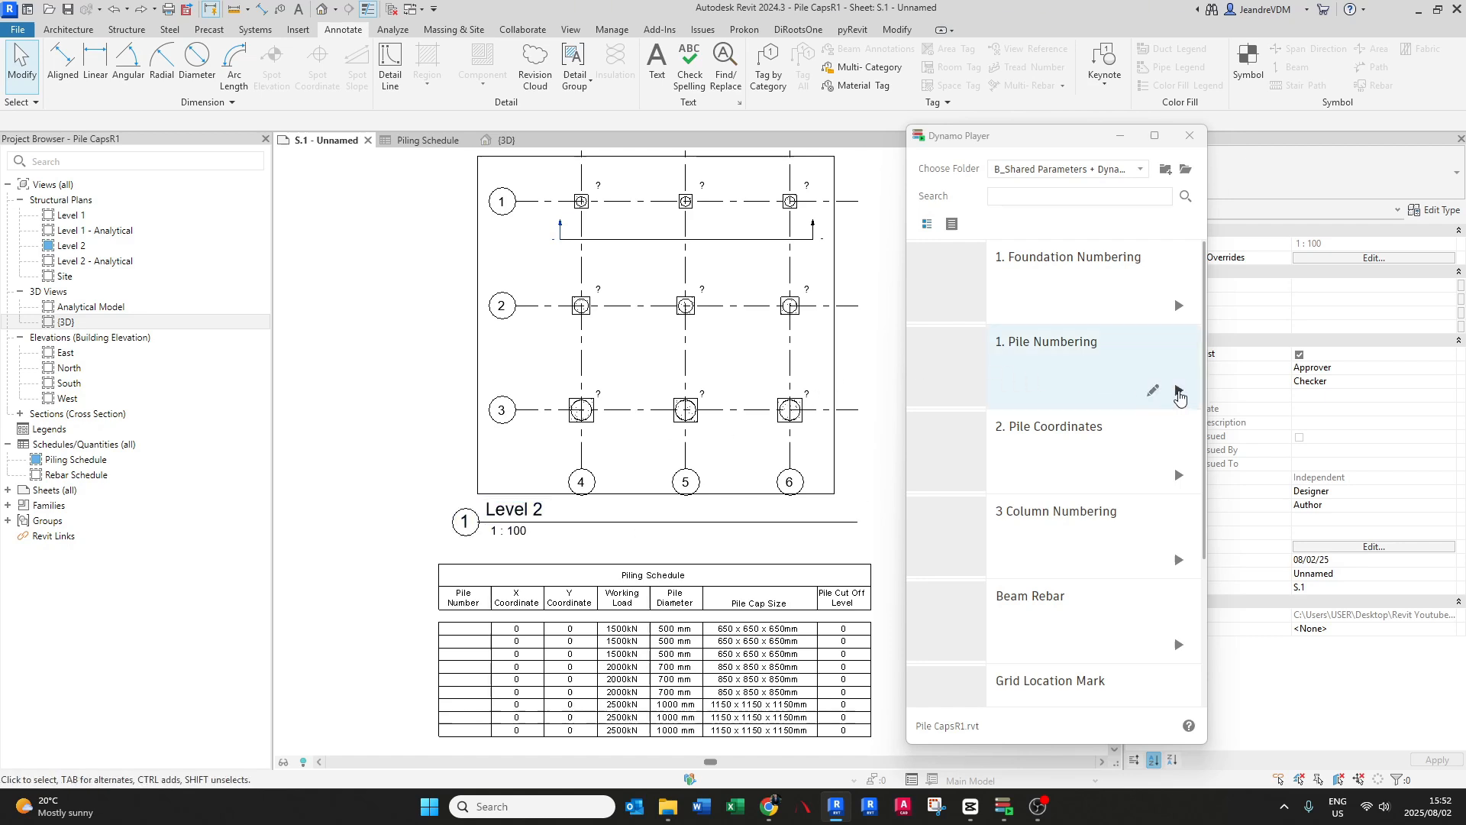
# - Run the 1. Pile Numbering and 2. Pile Coordinates scripts on the Pile Caps project in Dynamo Player
pyautogui.click(1179, 391)
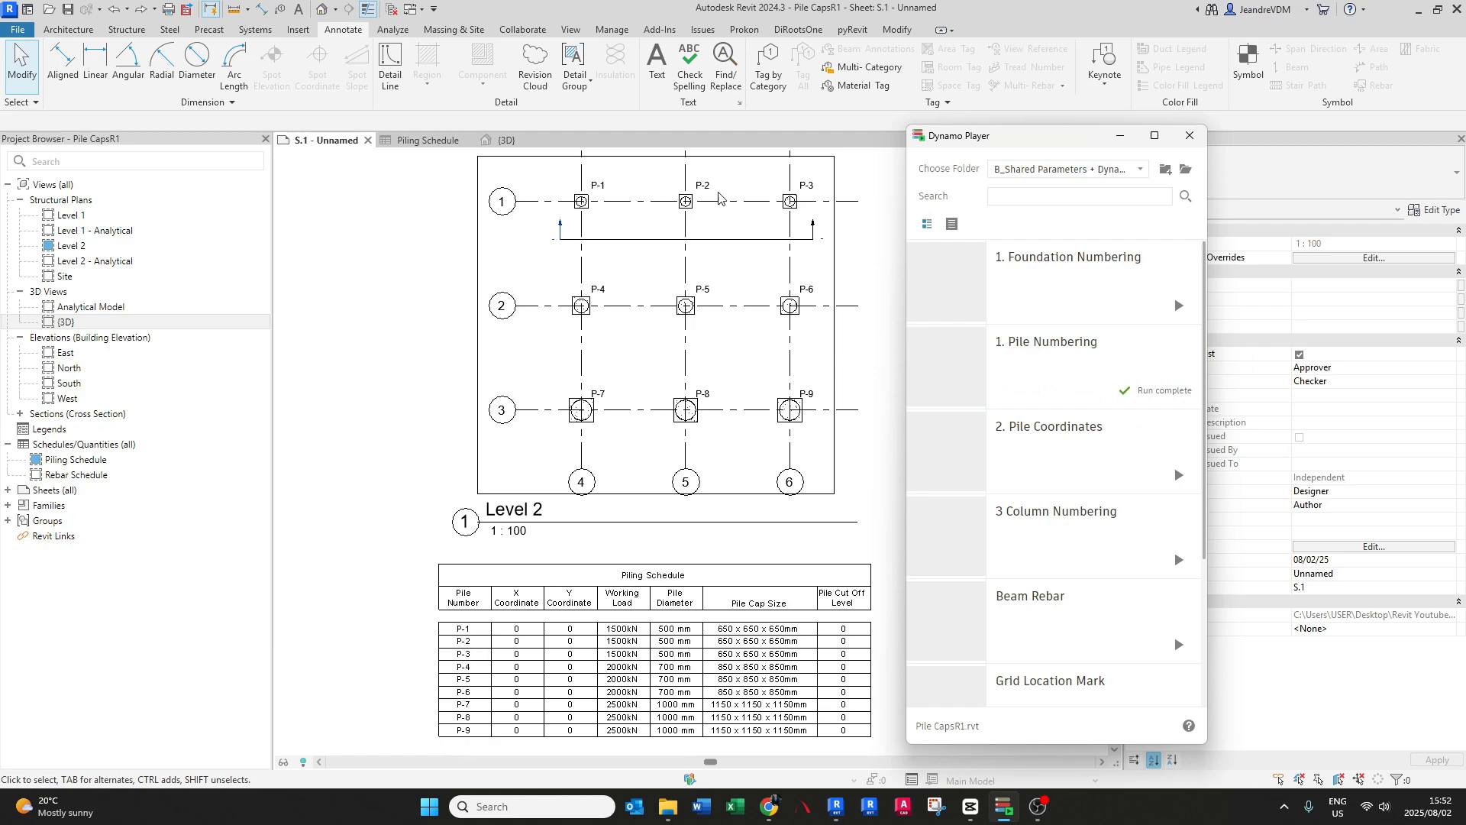
pyautogui.click(1178, 476)
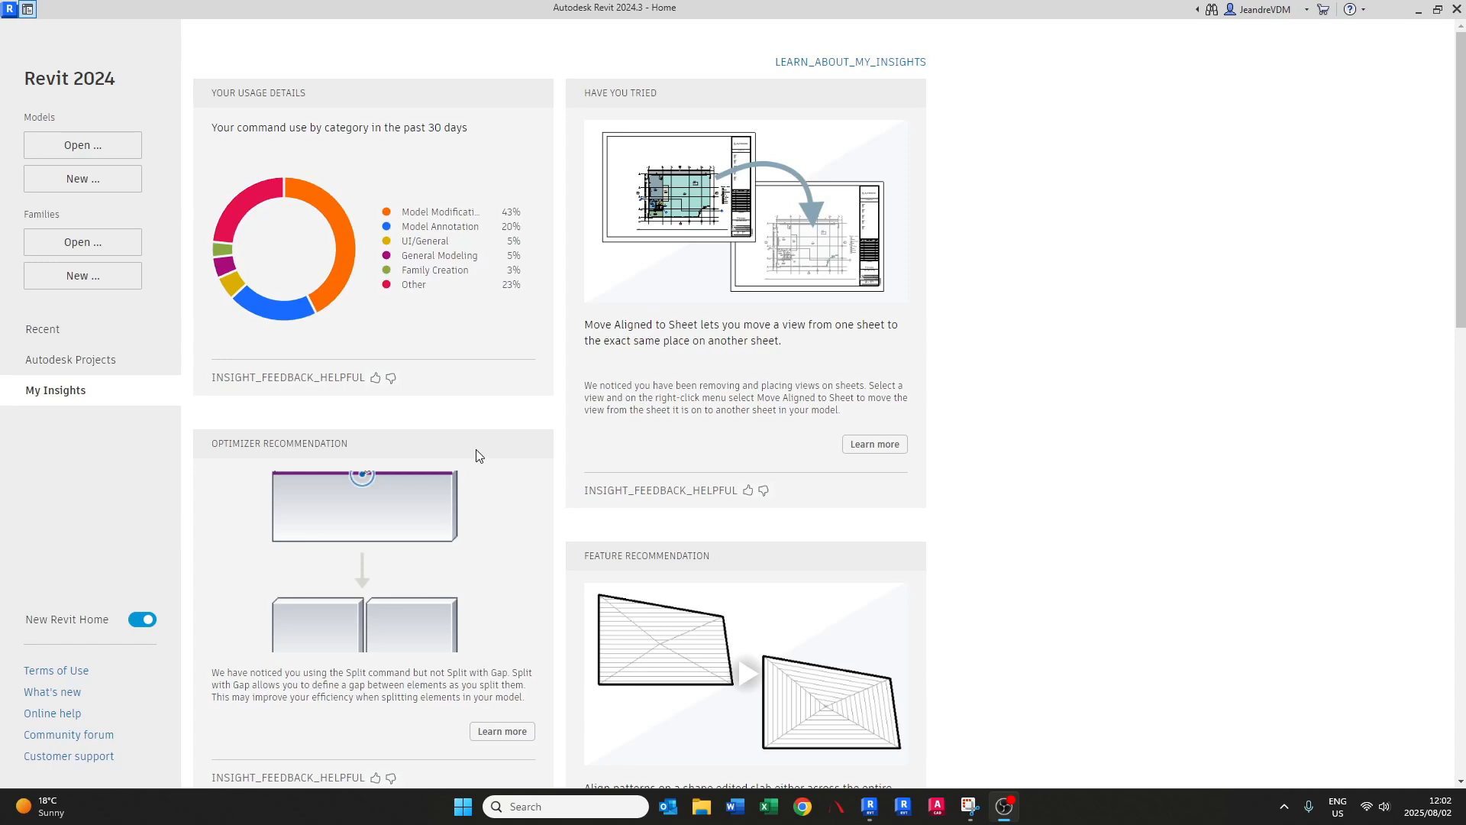
# - Create a new Revit project from the Structural Template
pyautogui.click(105, 189)
pyautogui.click(667, 374)
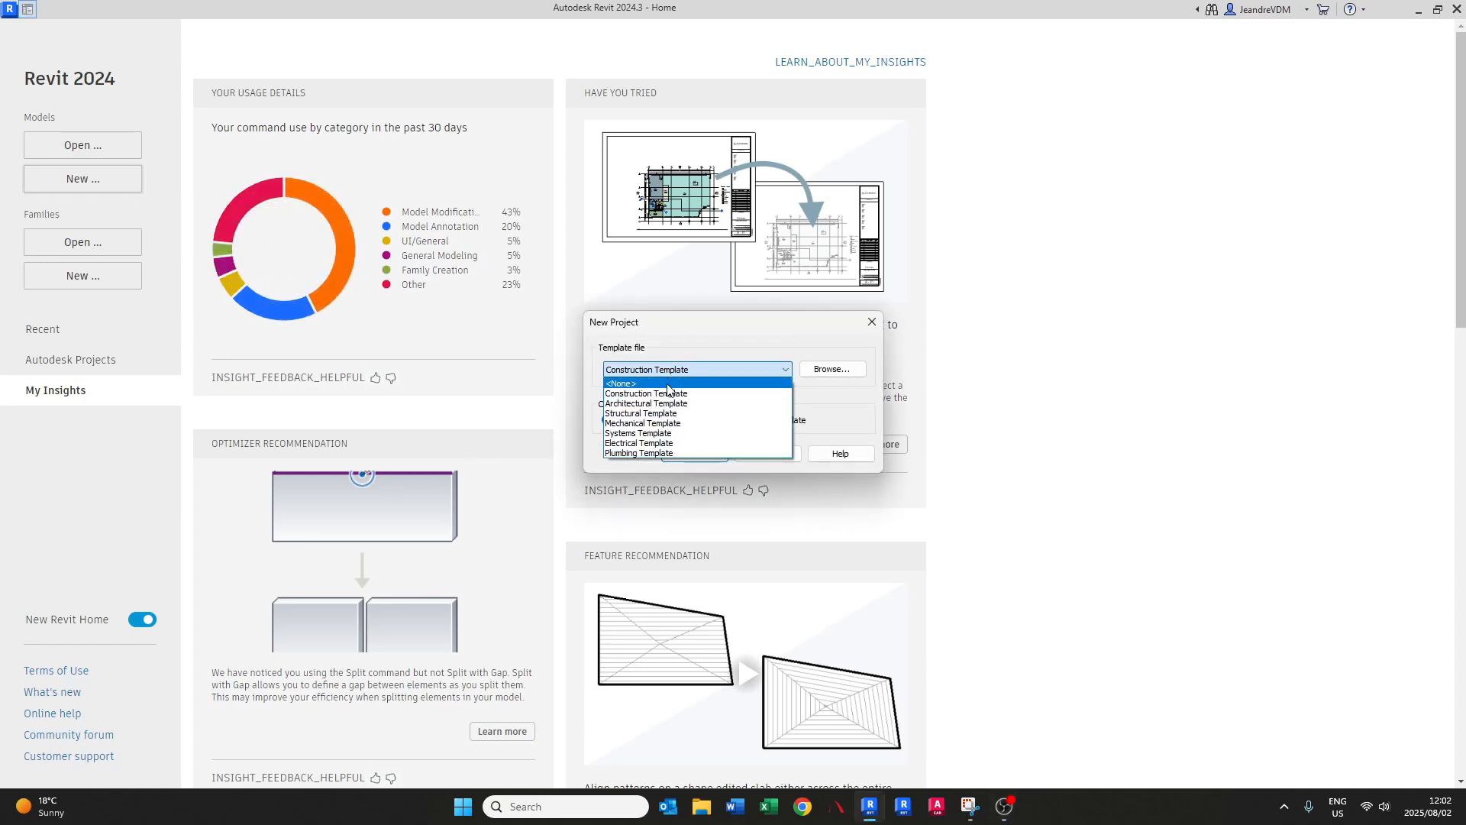
pyautogui.click(663, 413)
pyautogui.click(696, 453)
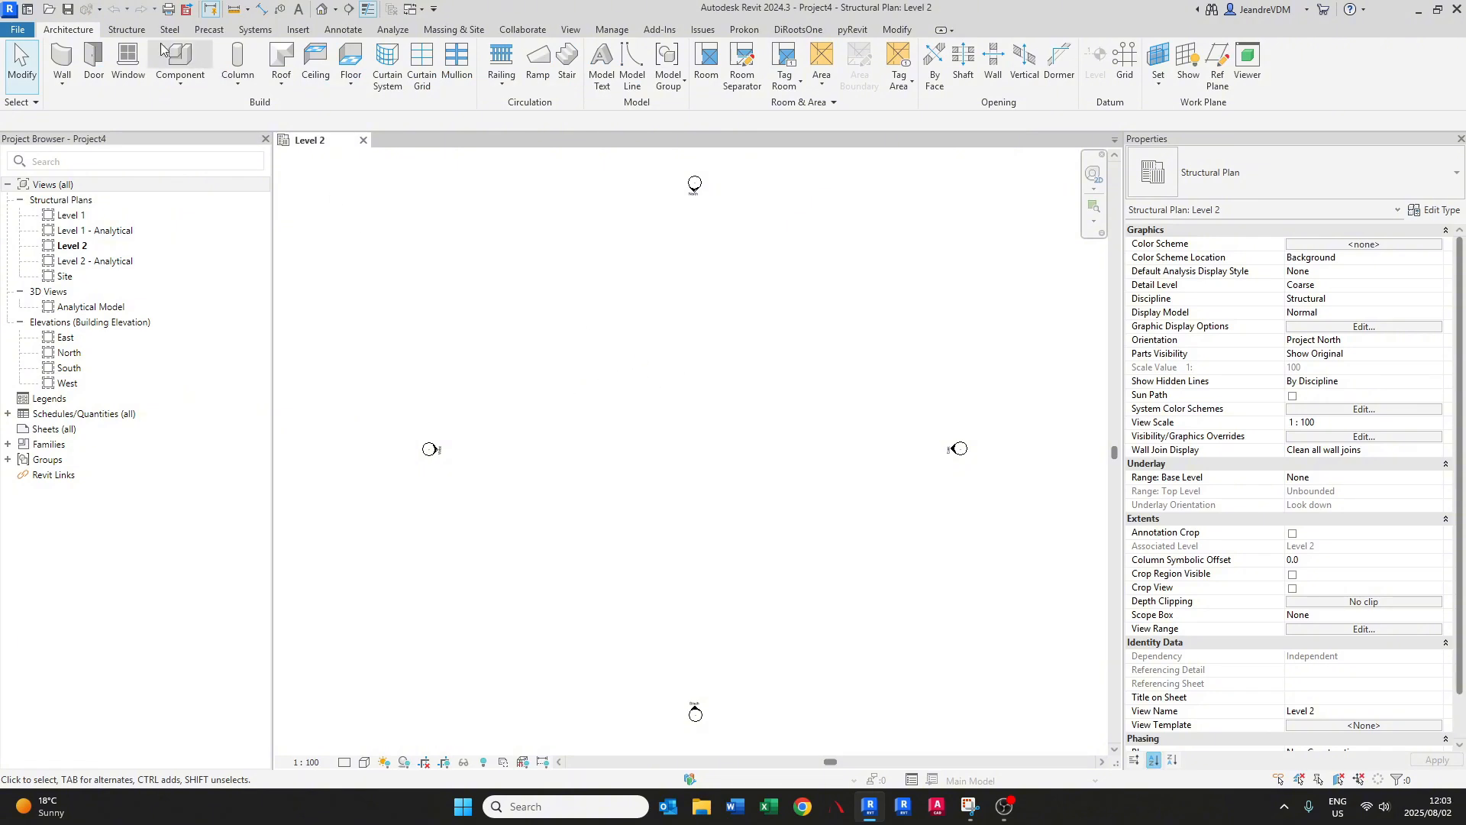
# - Start placing an isolated foundation and pick M_Pile Cap-1 Pile as the family to load from the Structural Foundations library
pyautogui.click(130, 31)
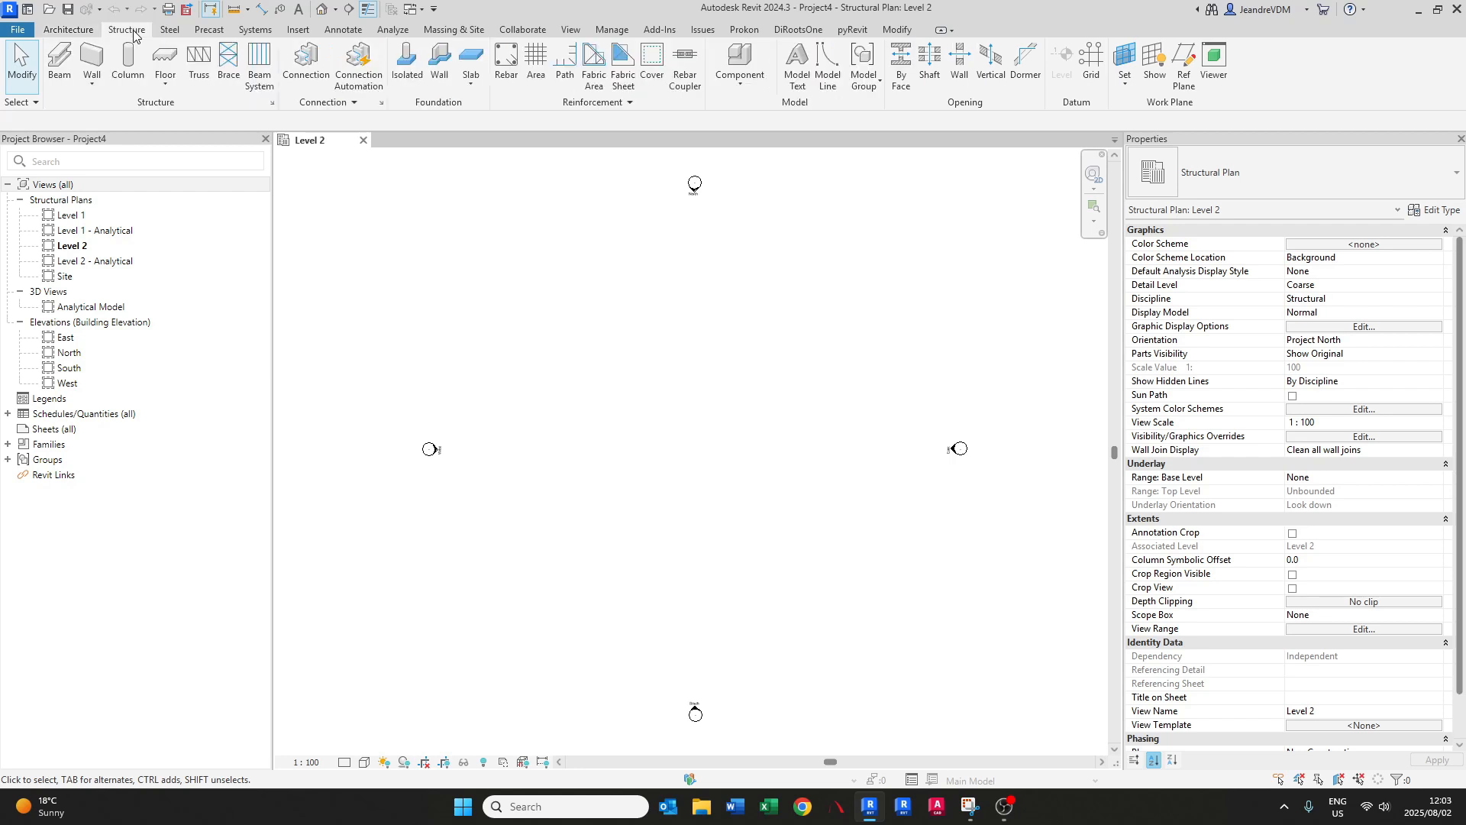
pyautogui.click(407, 64)
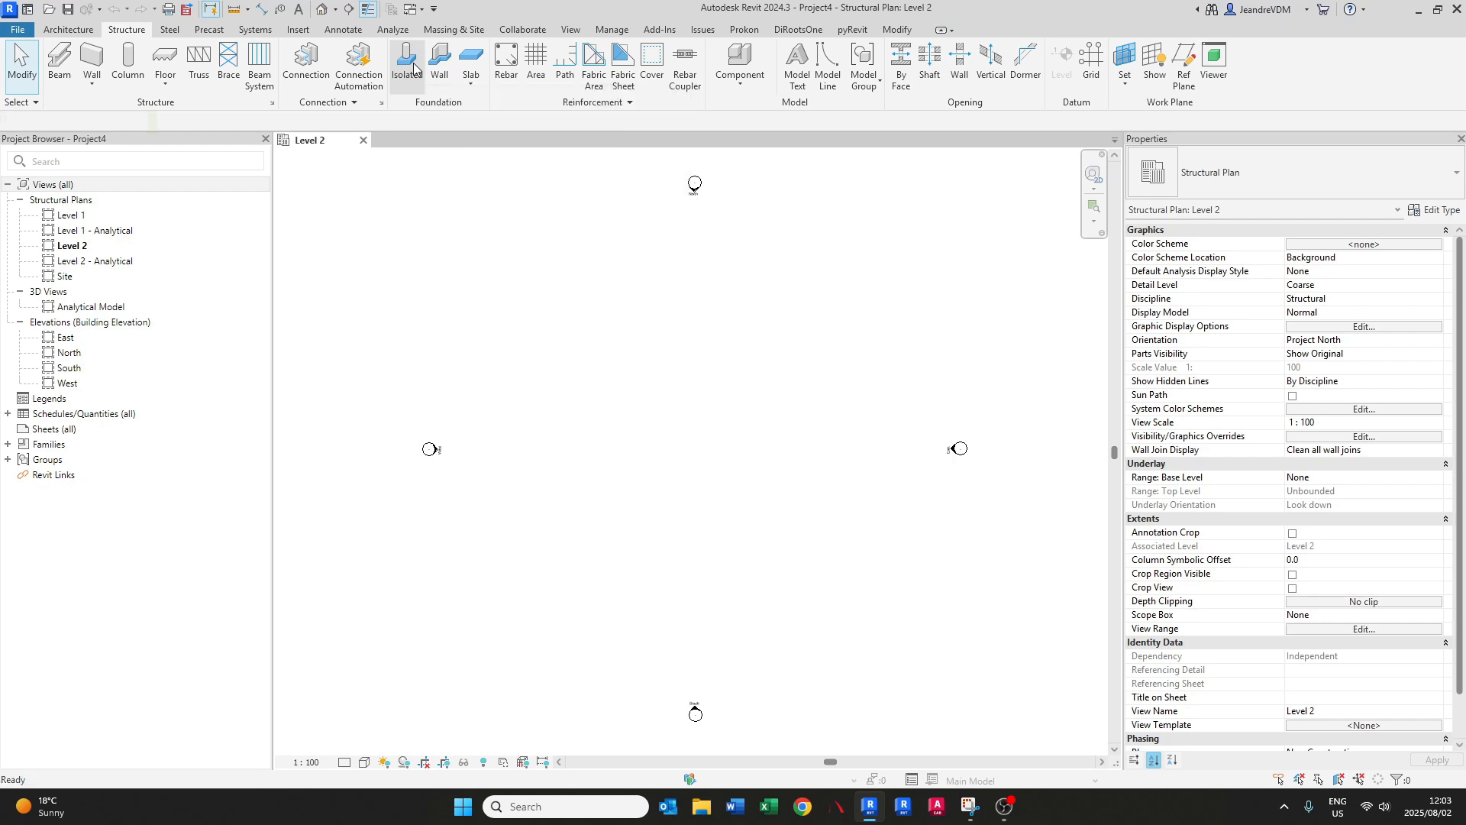
pyautogui.click(1256, 174)
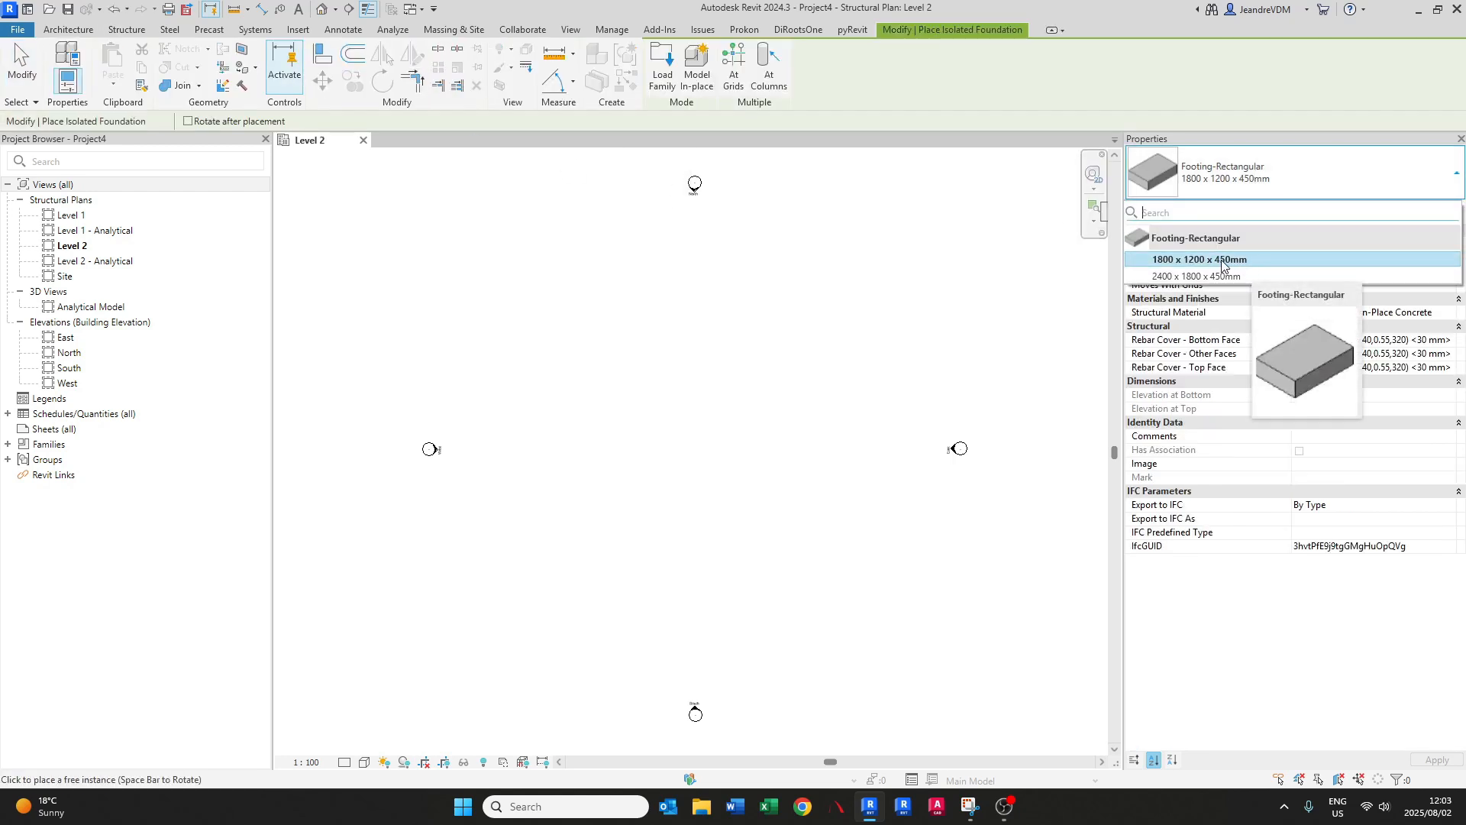
pyautogui.press('Escape')
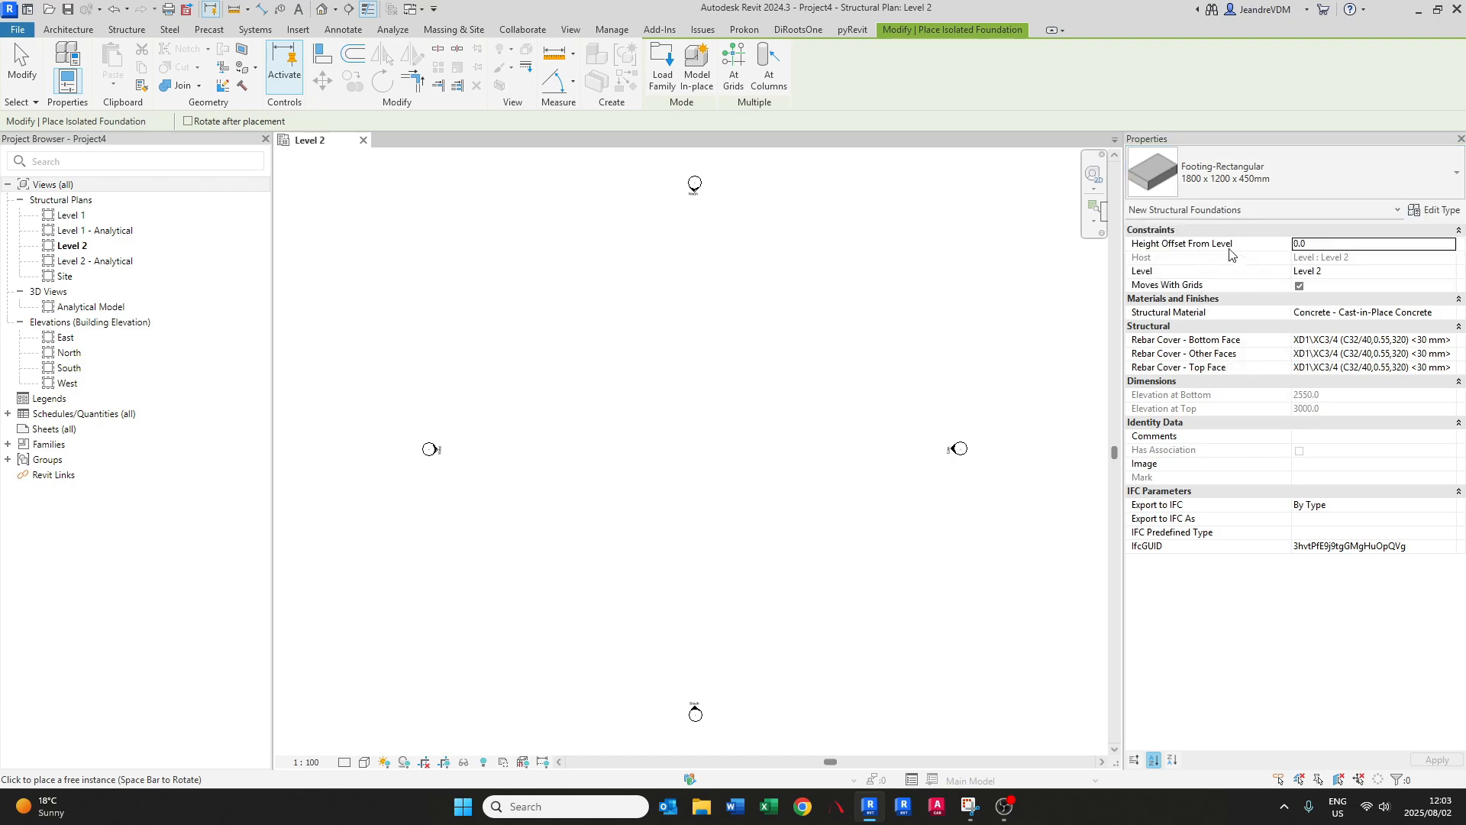
pyautogui.click(1432, 213)
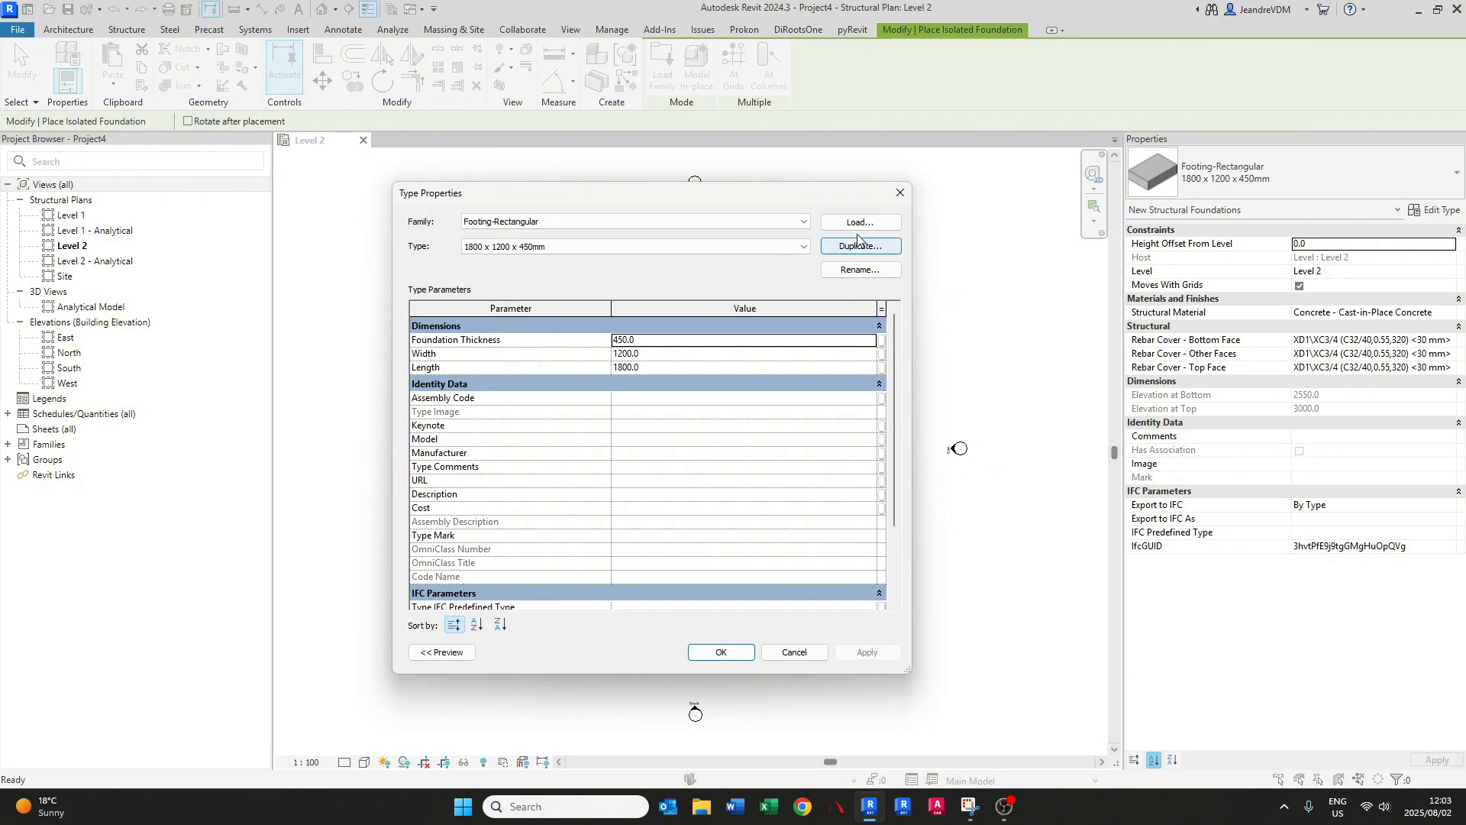
pyautogui.click(856, 224)
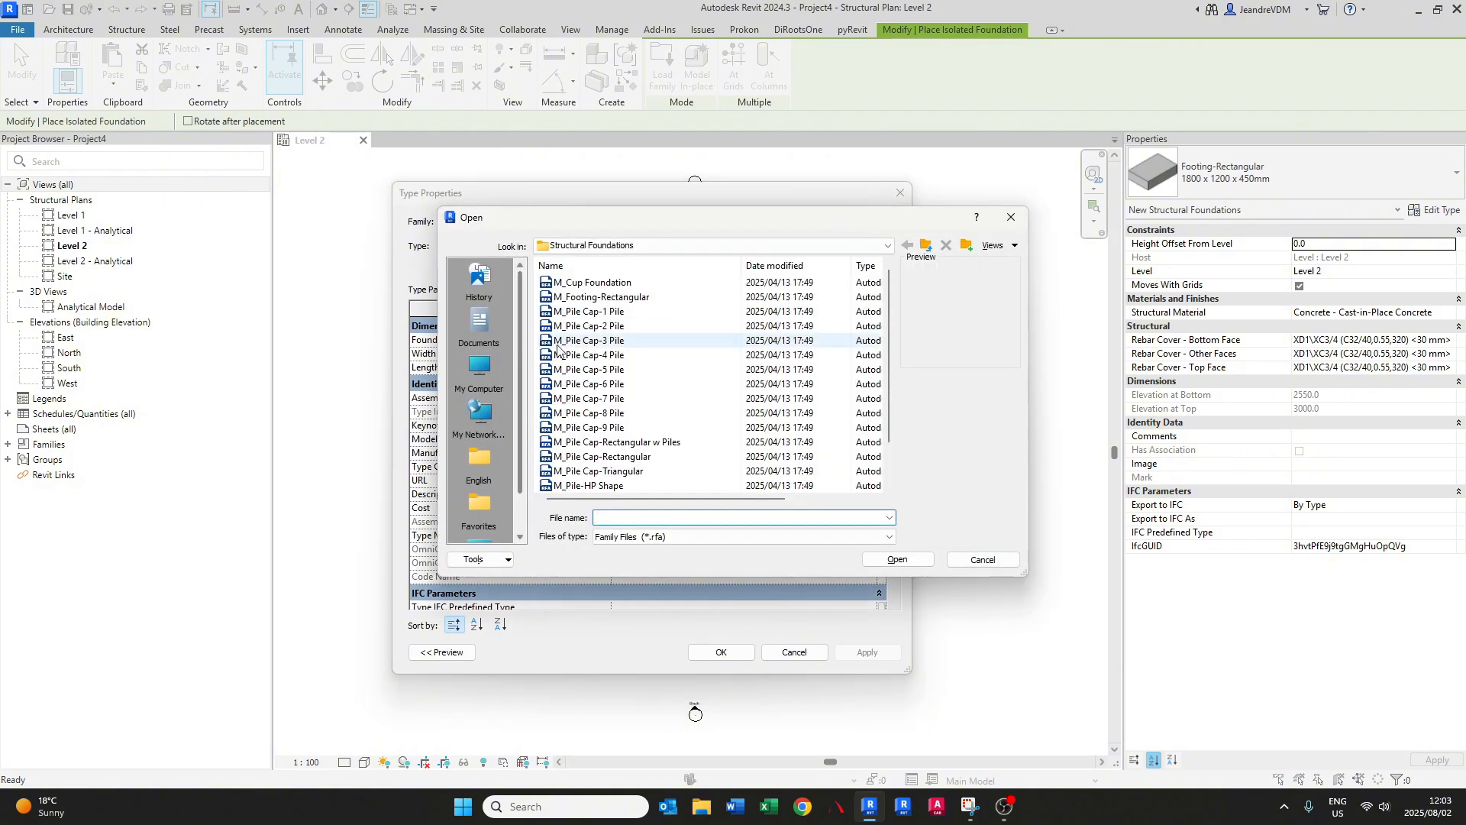
pyautogui.click(567, 312)
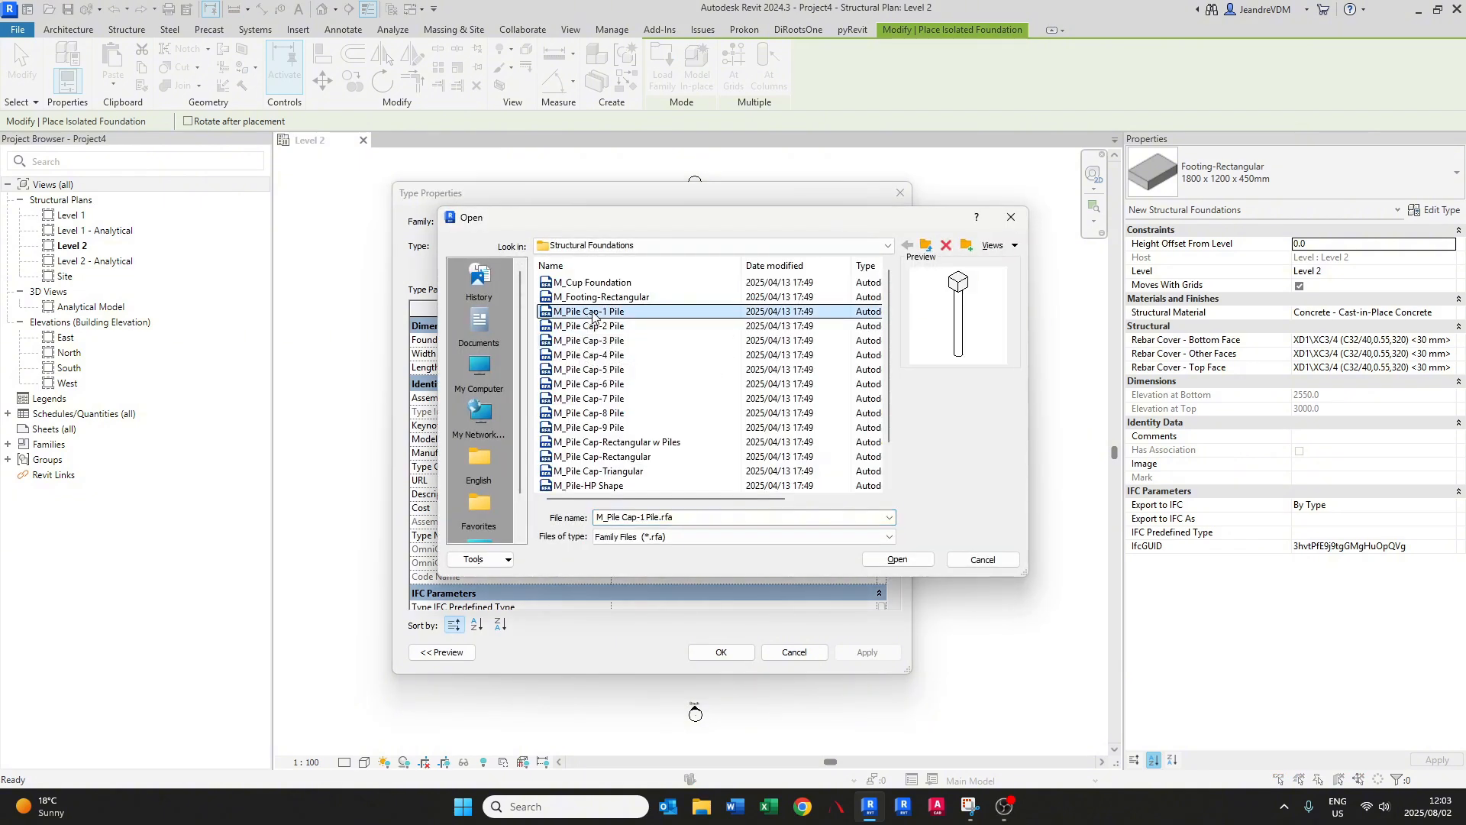
# - Browse the English library's South Africa and US folders, ending in the US Structural Foundations folder
pyautogui.click(599, 252)
pyautogui.scroll(1, 646, 358)
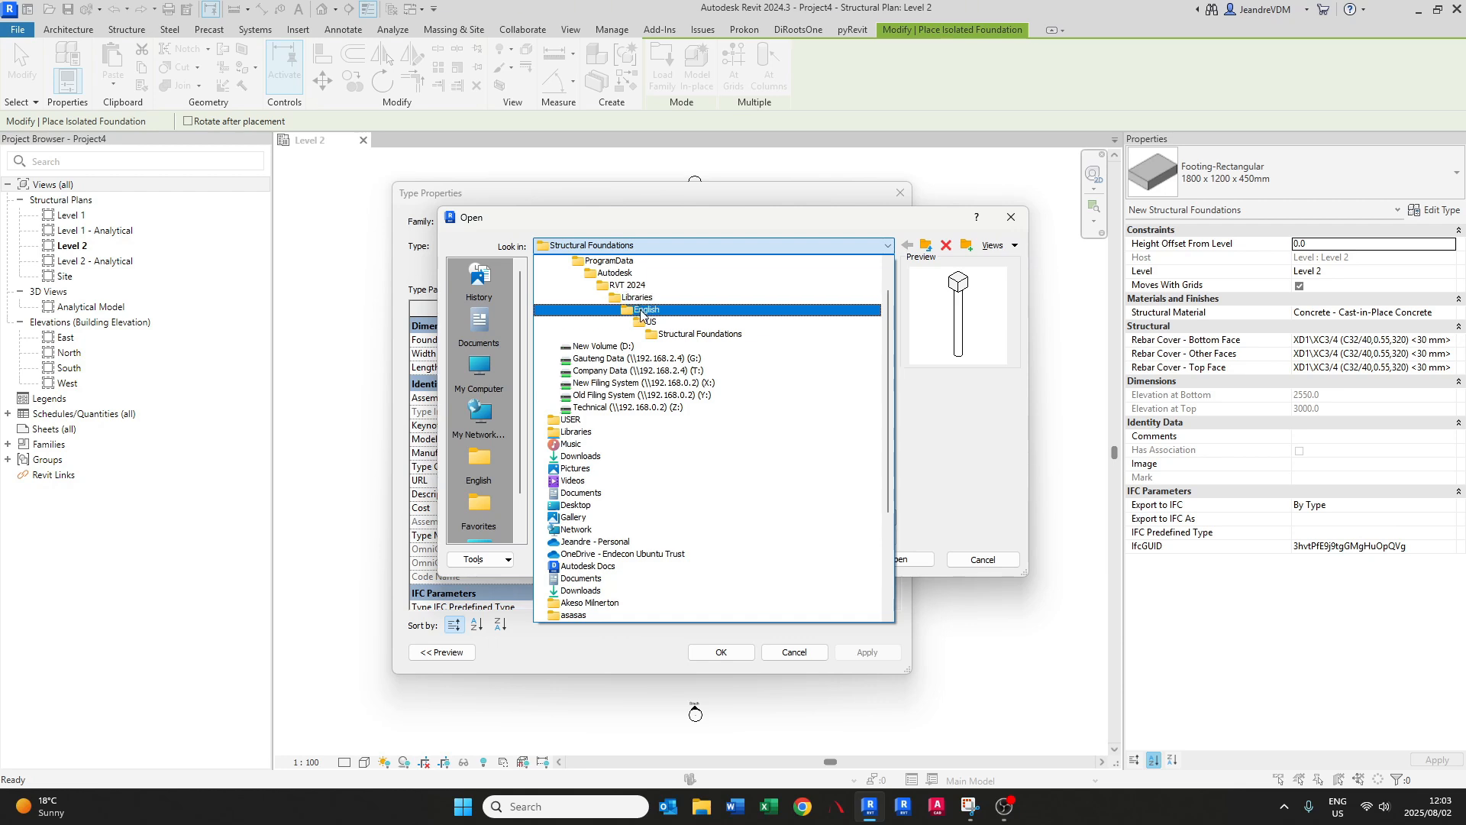
pyautogui.click(641, 311)
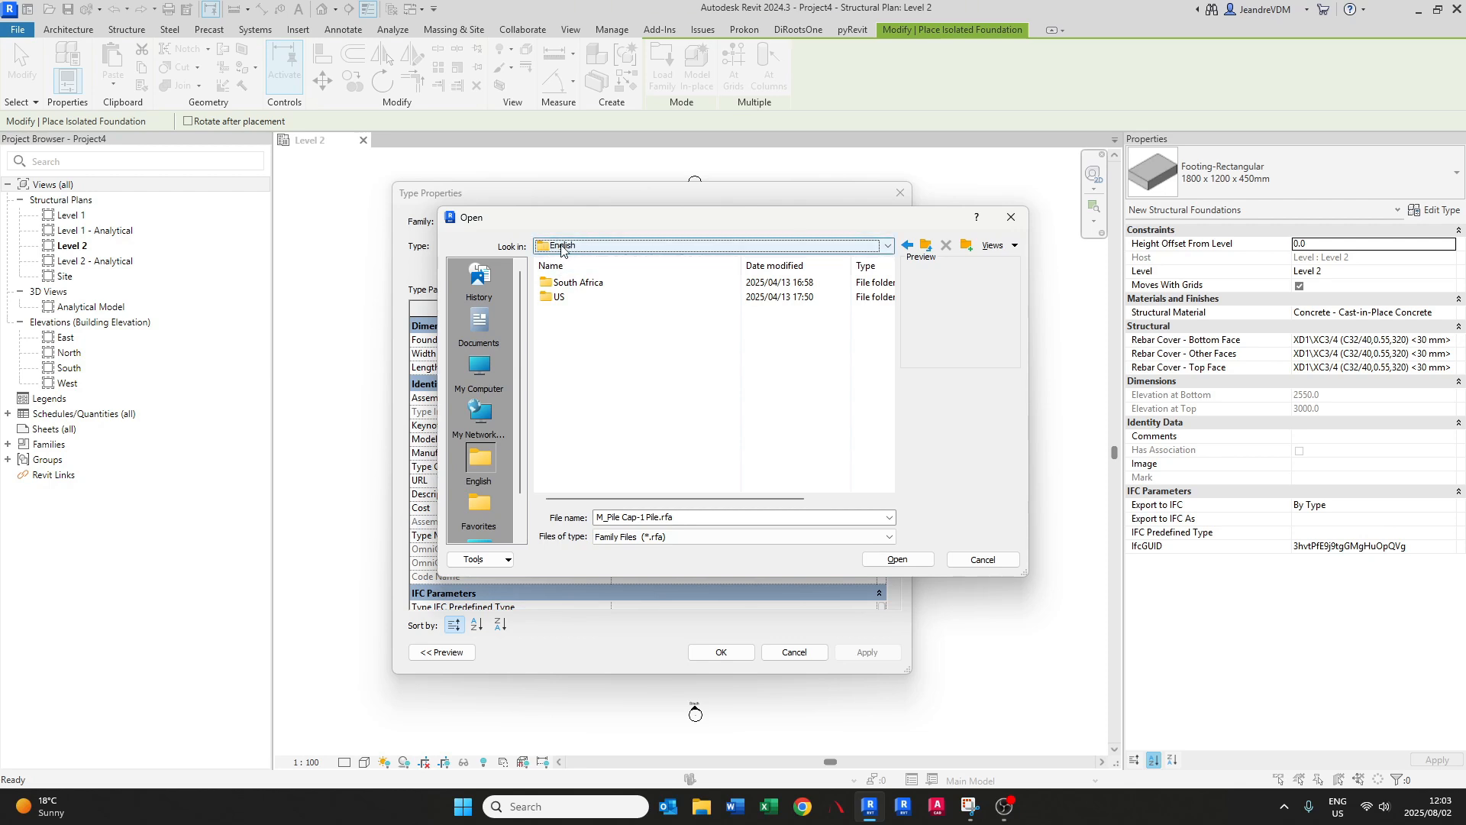
pyautogui.click(588, 303)
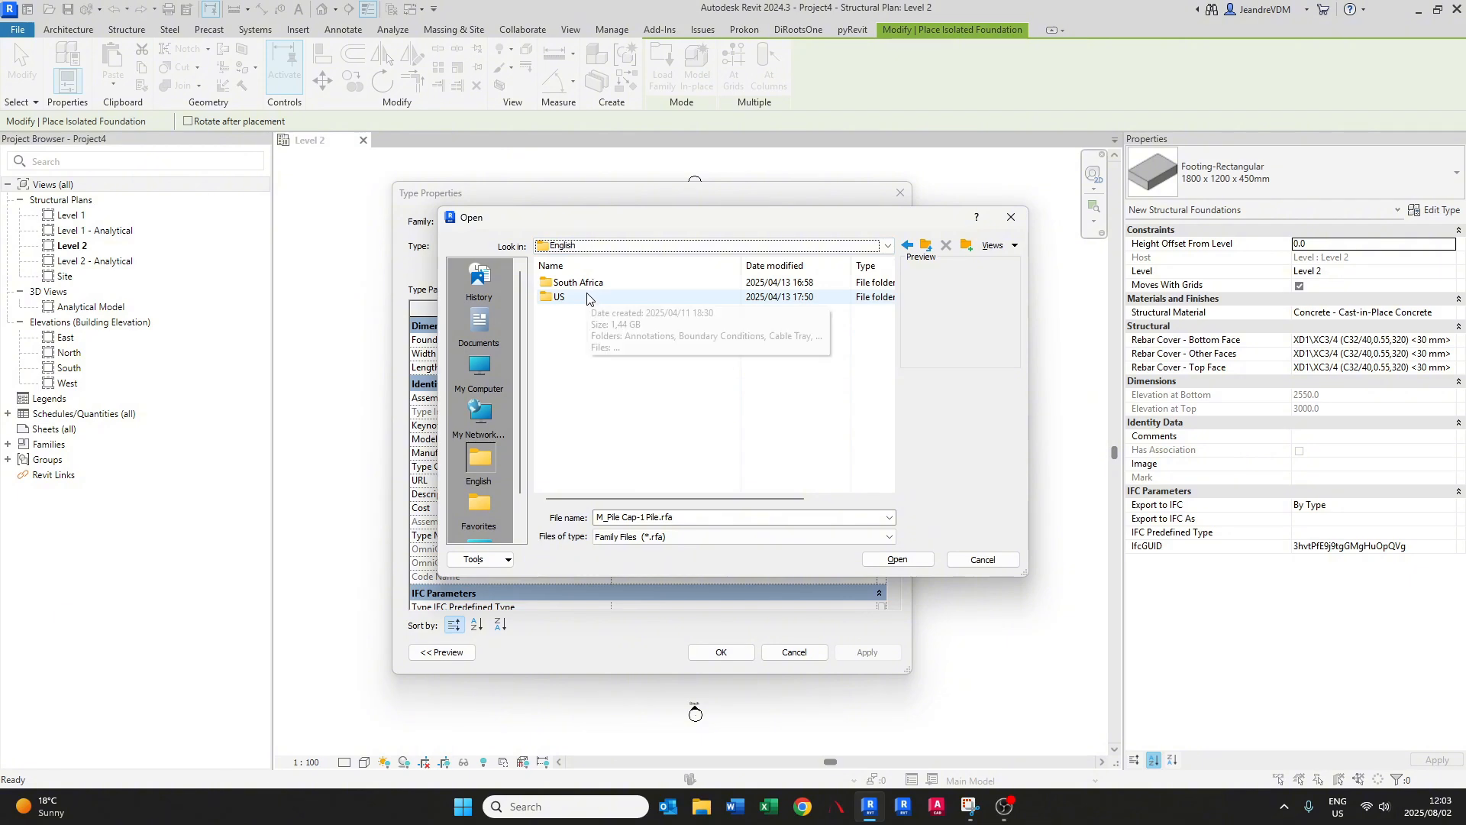
pyautogui.click(588, 301)
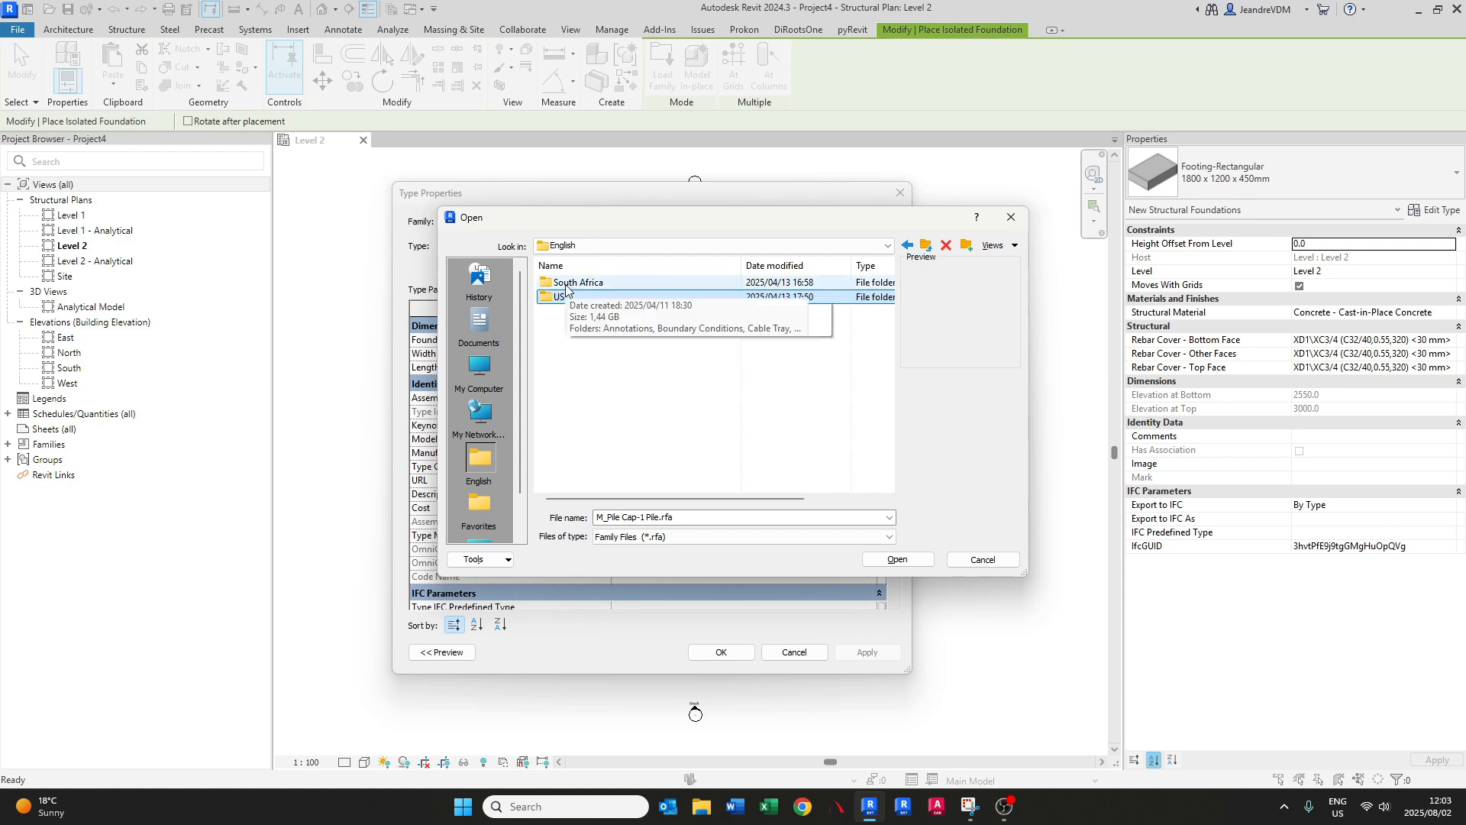
pyautogui.doubleClick(568, 283)
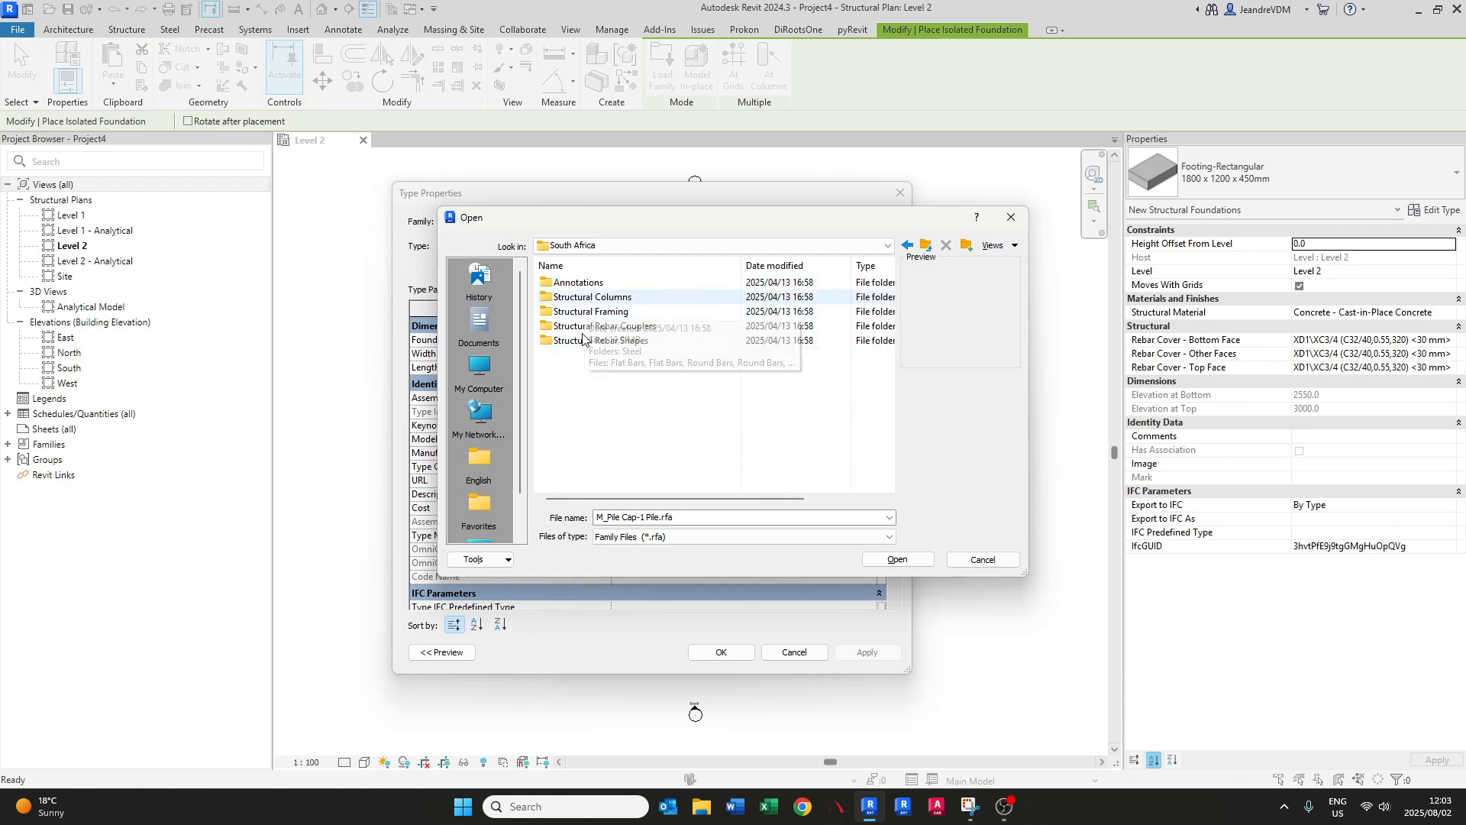
pyautogui.click(925, 244)
pyautogui.doubleClick(566, 299)
pyautogui.scroll(-5, 592, 359)
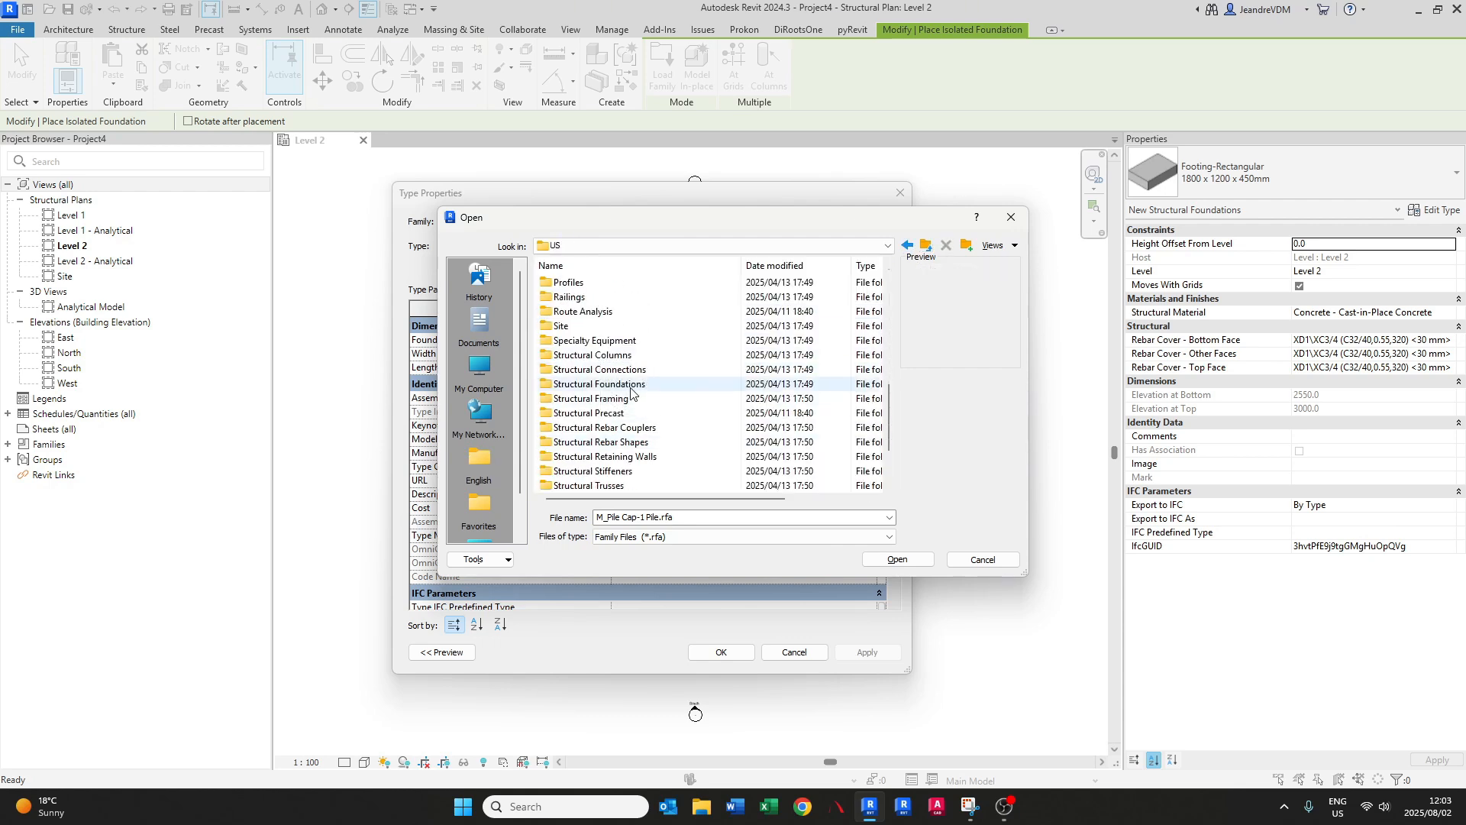
pyautogui.click(611, 384)
pyautogui.click(897, 559)
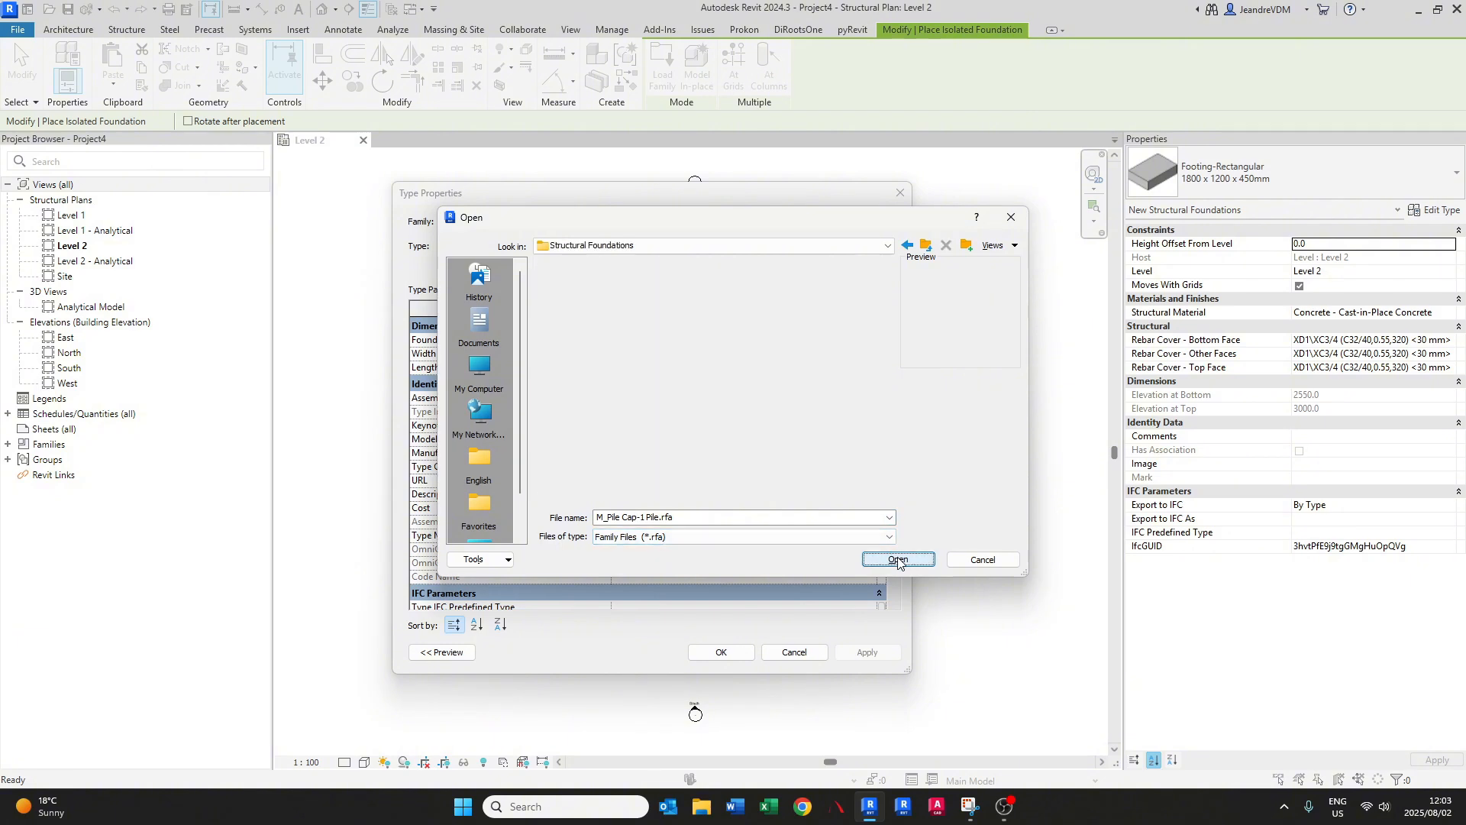
# - Load the M_Pile Cap-1 Pile family and place one 1000 x 1000 x 900mm pile cap near the centre of the Level 2 plan
pyautogui.click(614, 313)
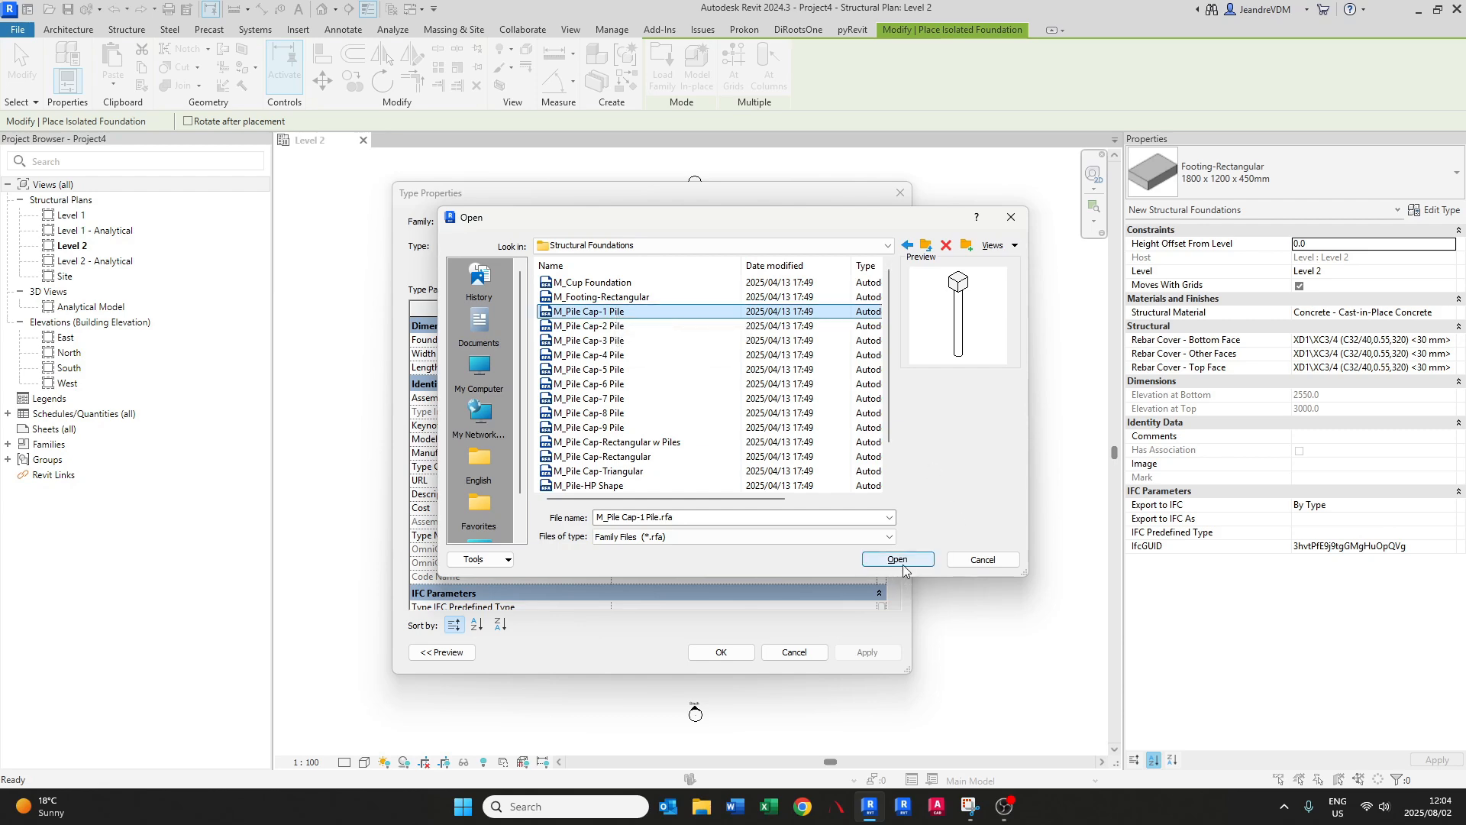
pyautogui.click(898, 561)
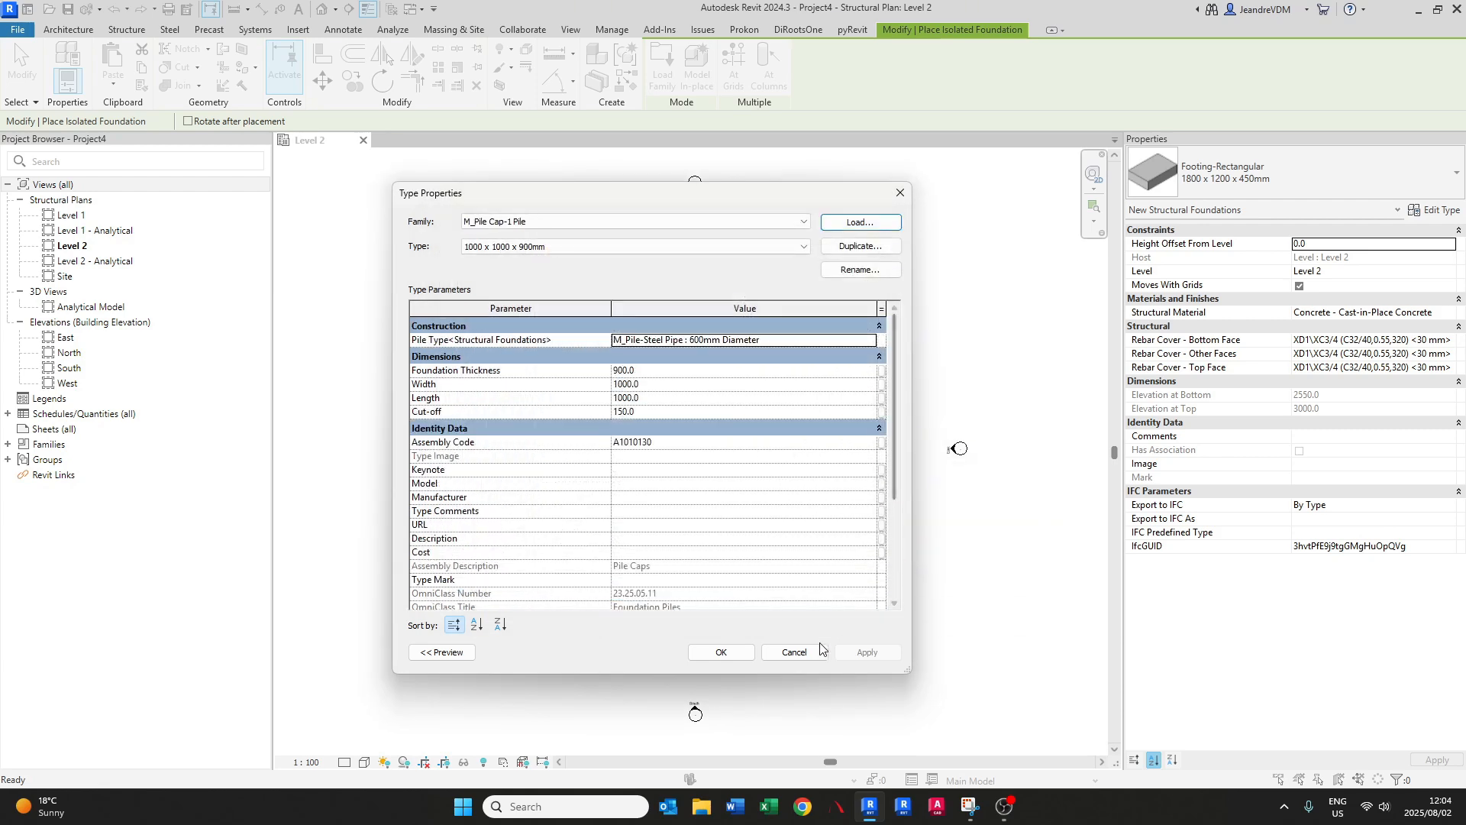
pyautogui.click(722, 653)
pyautogui.click(682, 432)
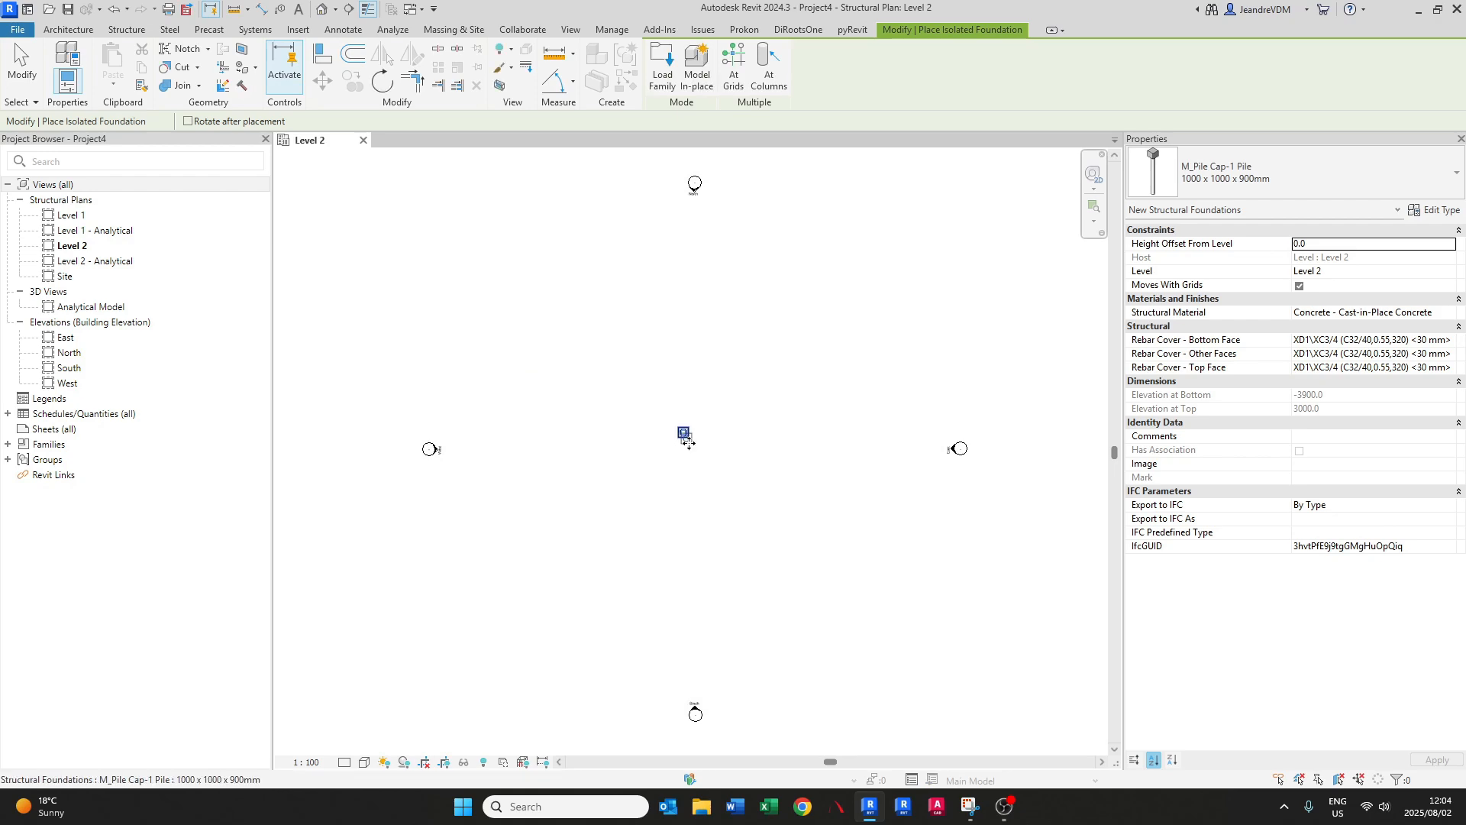
pyautogui.scroll(2, 688, 421)
pyautogui.press('Escape')
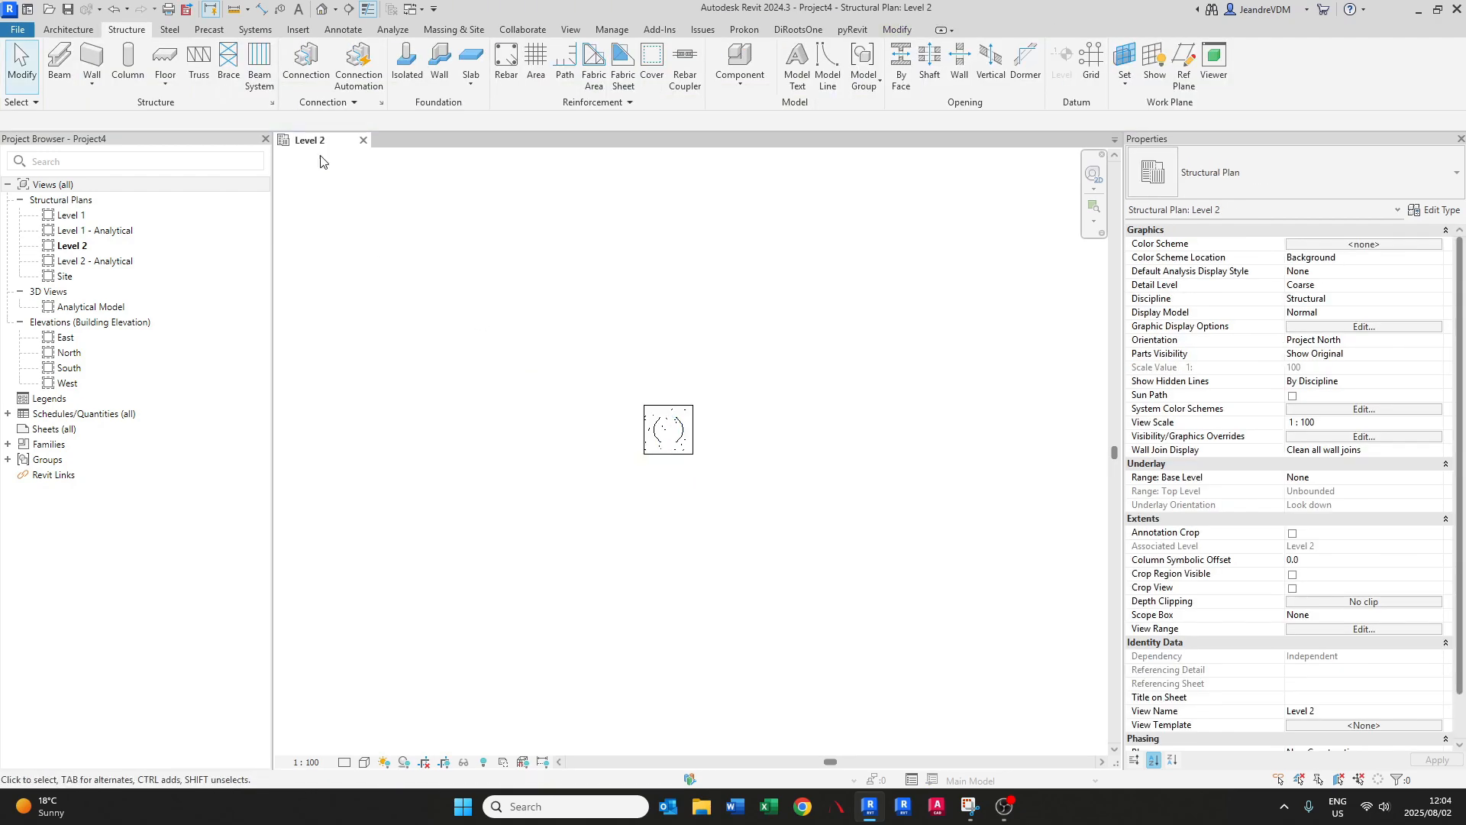
# - Open the default 3D view and select the placed pile cap
pyautogui.click(321, 8)
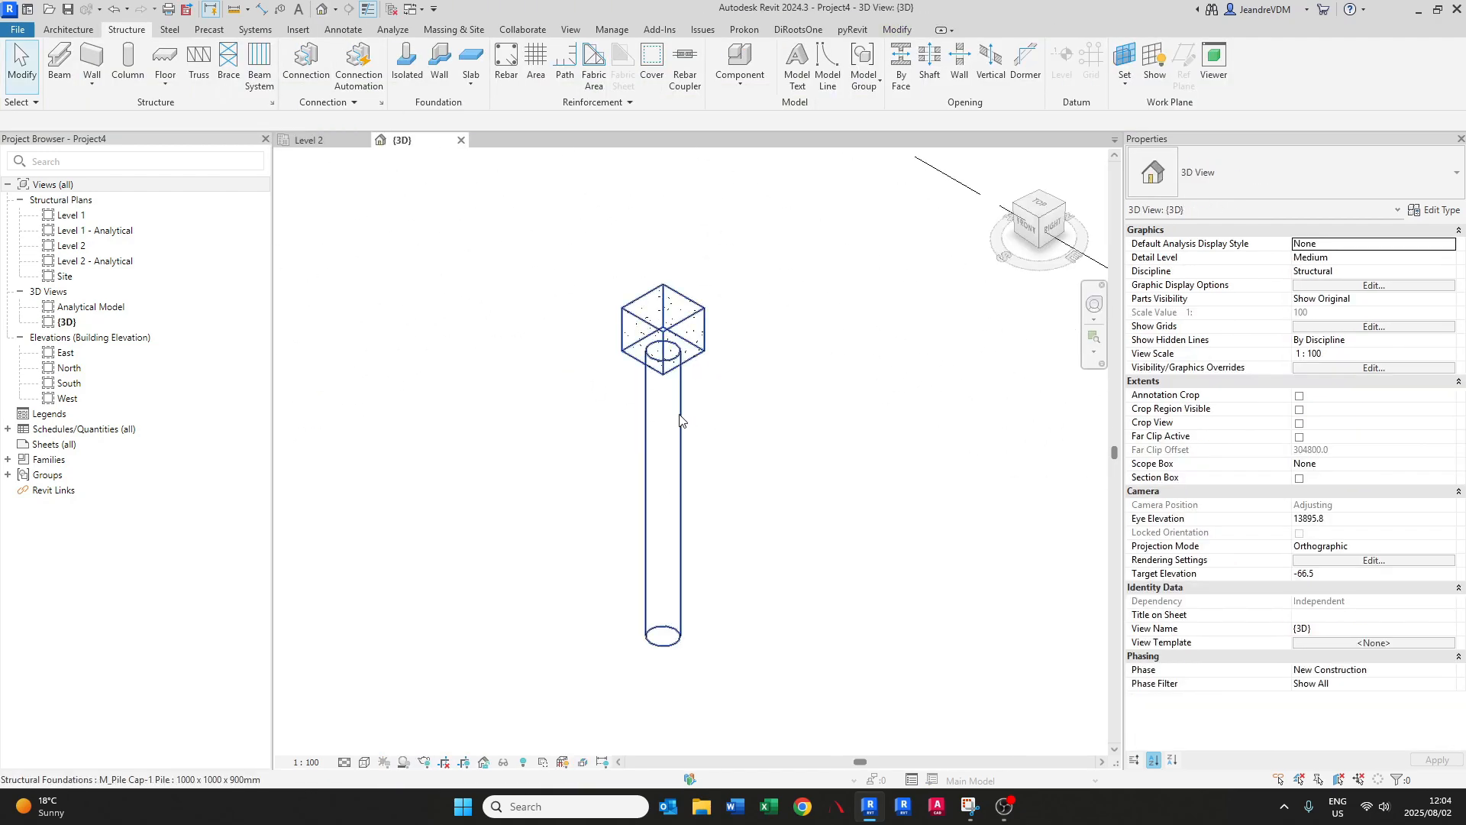
pyautogui.click(680, 427)
pyautogui.moveTo(671, 448)
pyautogui.keyDown('shift'); pyautogui.mouseDown(button='middle')
pyautogui.moveTo(713, 484)
pyautogui.moveTo(667, 455)
pyautogui.moveTo(685, 426)
pyautogui.mouseUp(button='middle'); pyautogui.keyUp('shift')
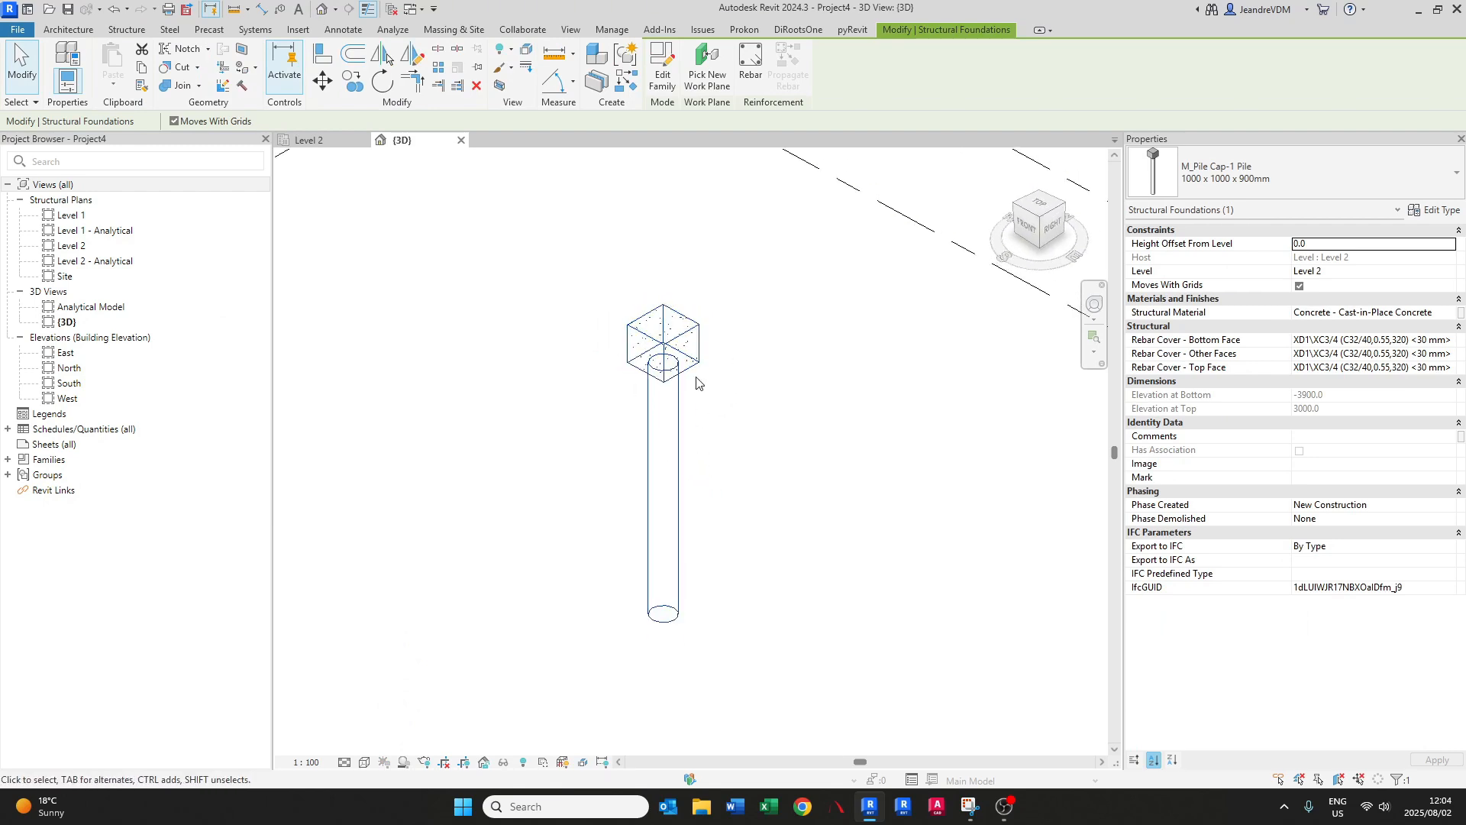
pyautogui.scroll(2, 710, 400)
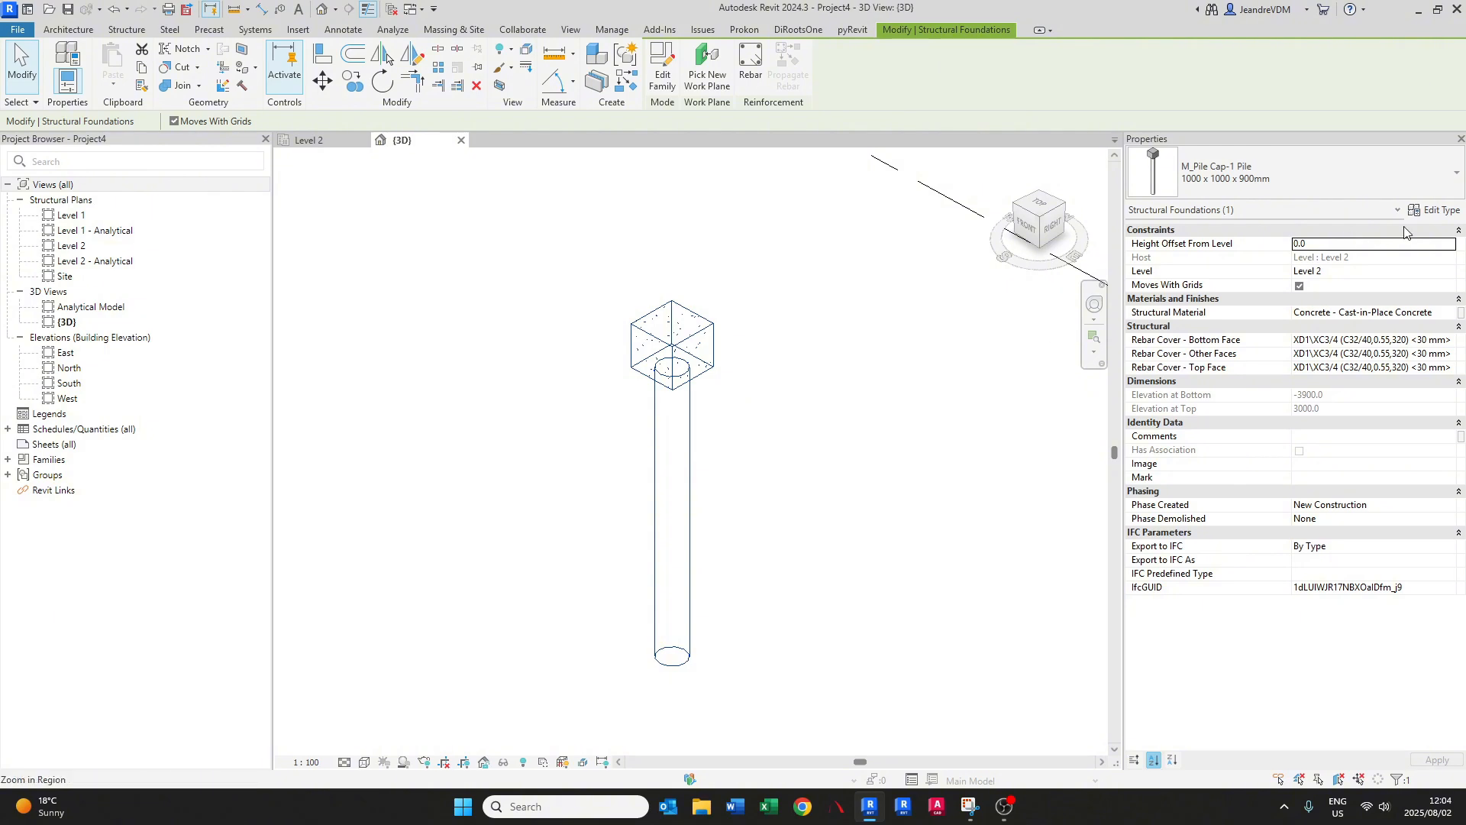
# - Examine the pile cap's type properties, including the available pile types and the dimension parameters
pyautogui.click(1450, 211)
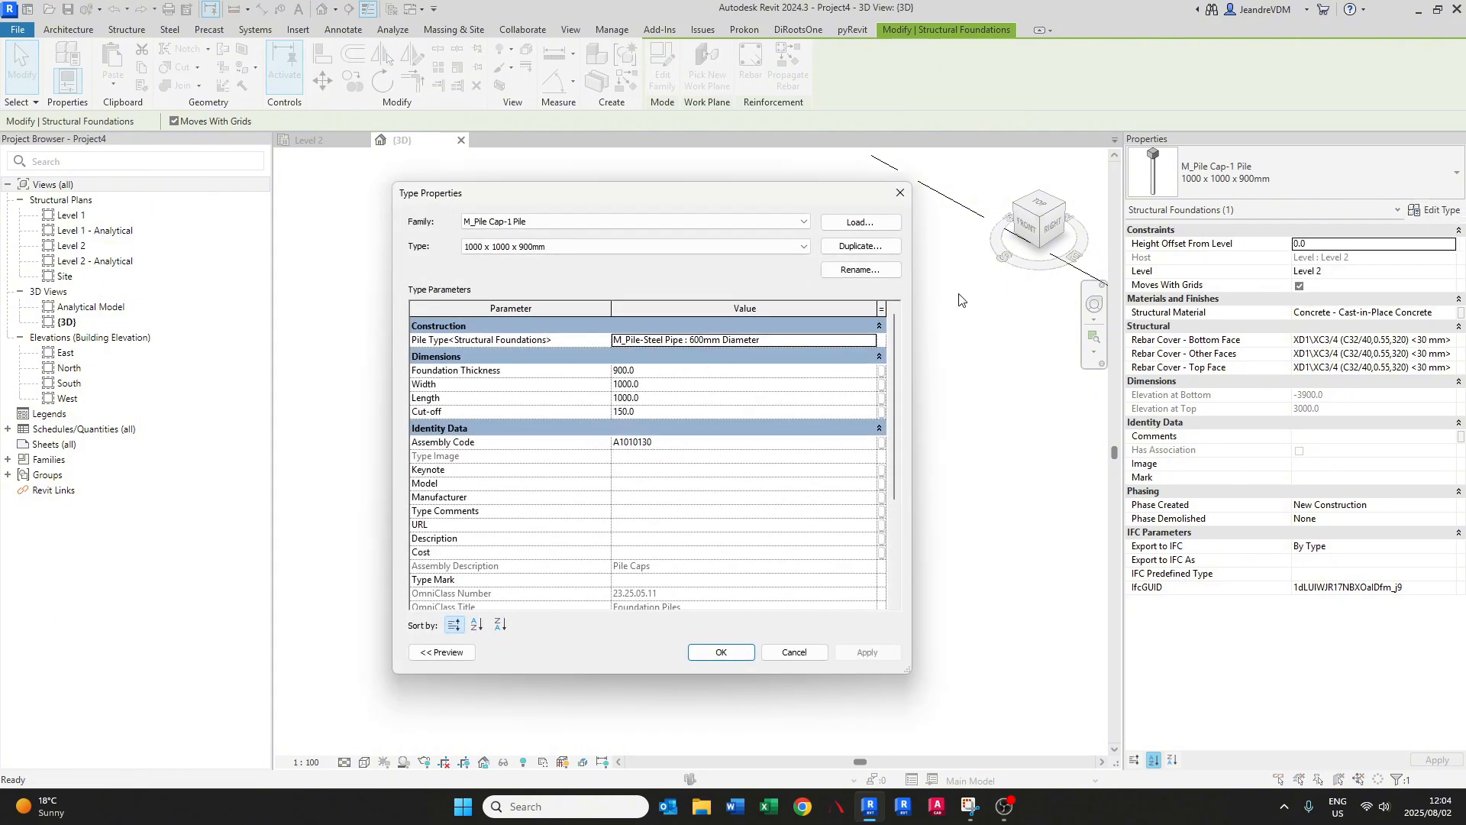
pyautogui.moveTo(657, 194); pyautogui.dragTo(338, 180)
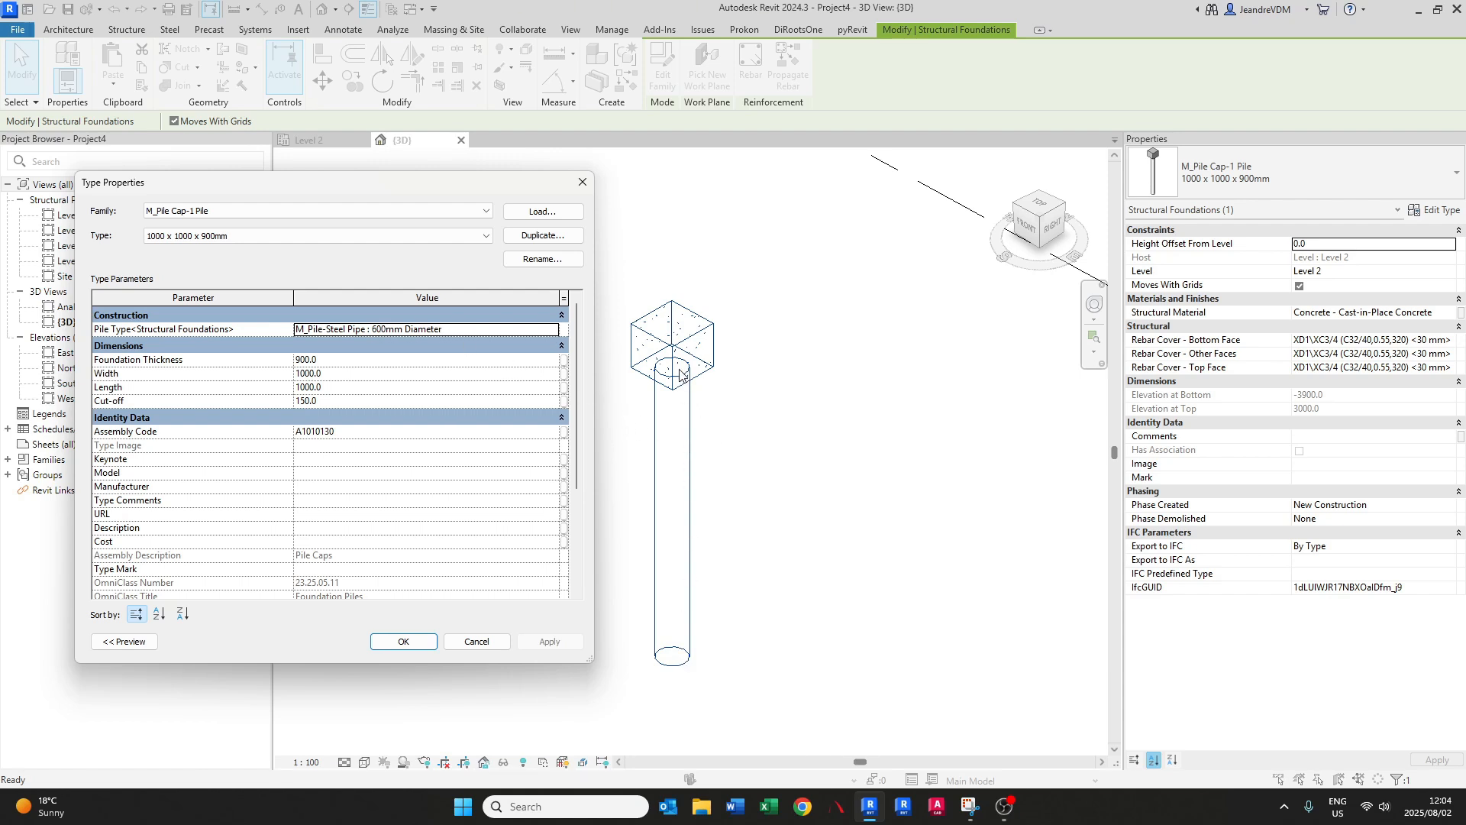
pyautogui.click(551, 333)
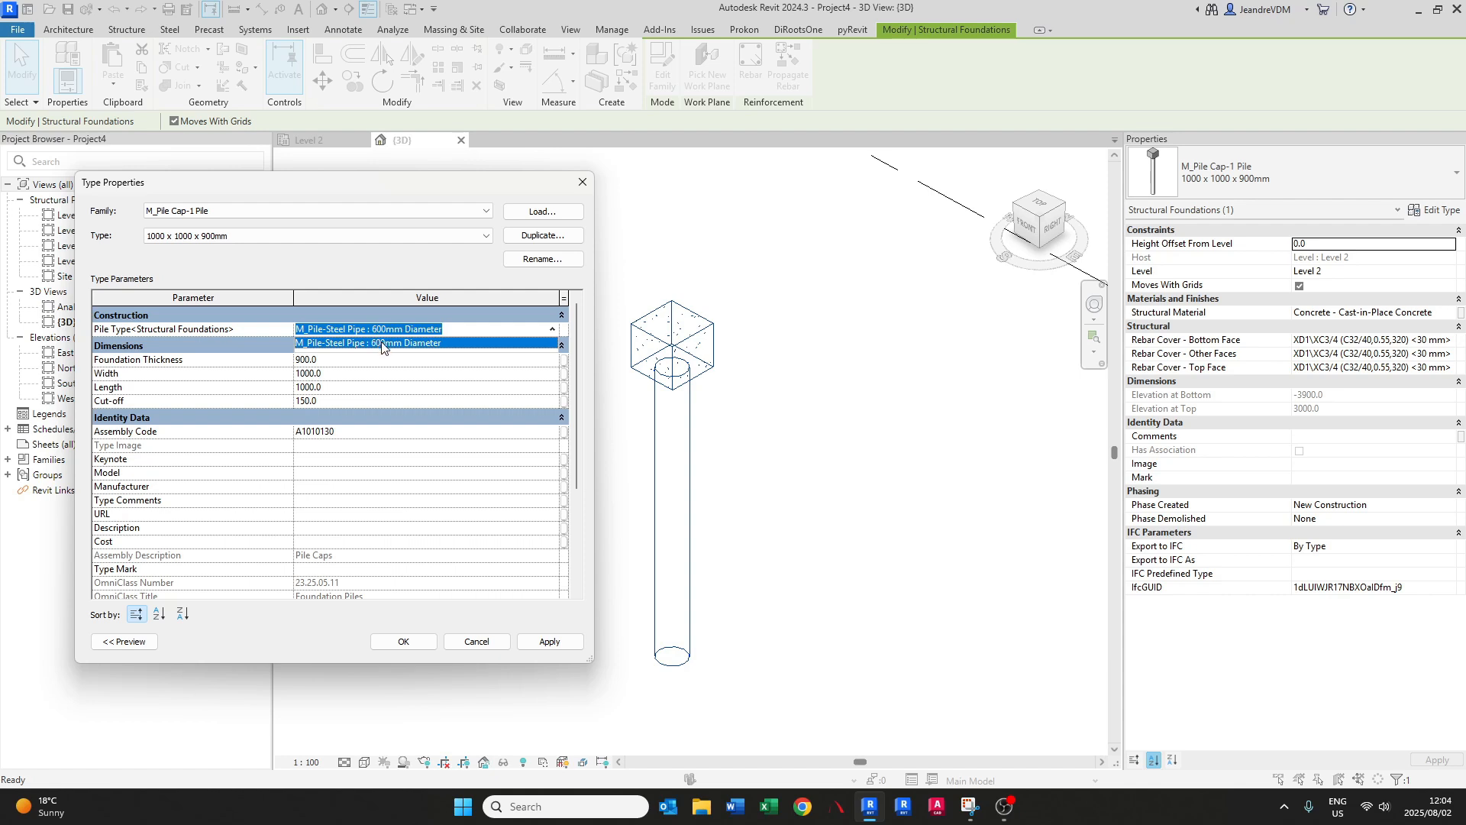
pyautogui.click(382, 343)
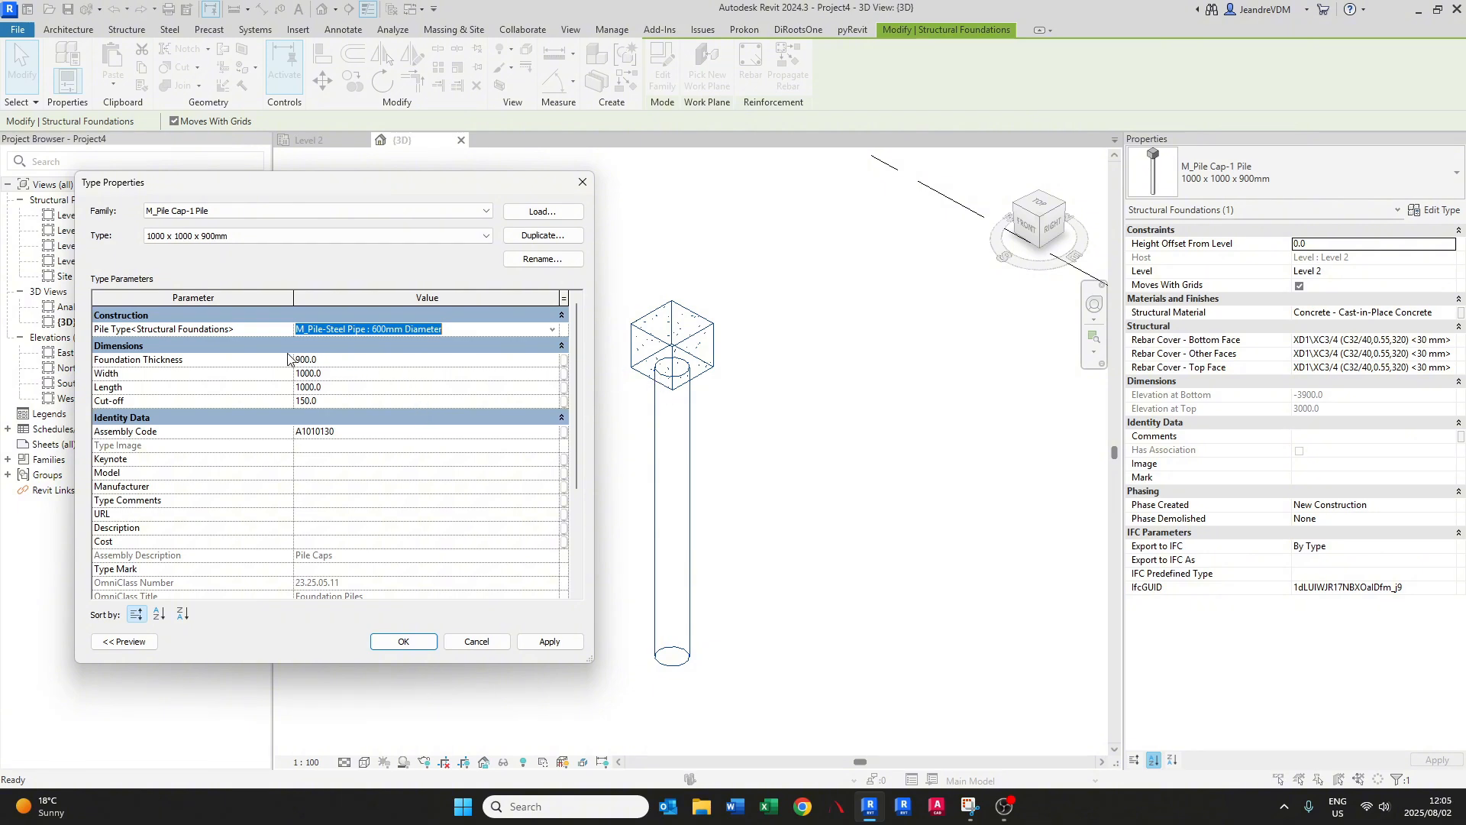
pyautogui.moveTo(238, 364)
pyautogui.moveTo(191, 333)
# - Set the pile cap type's width and length to 500 and apply the change
pyautogui.click(344, 374)
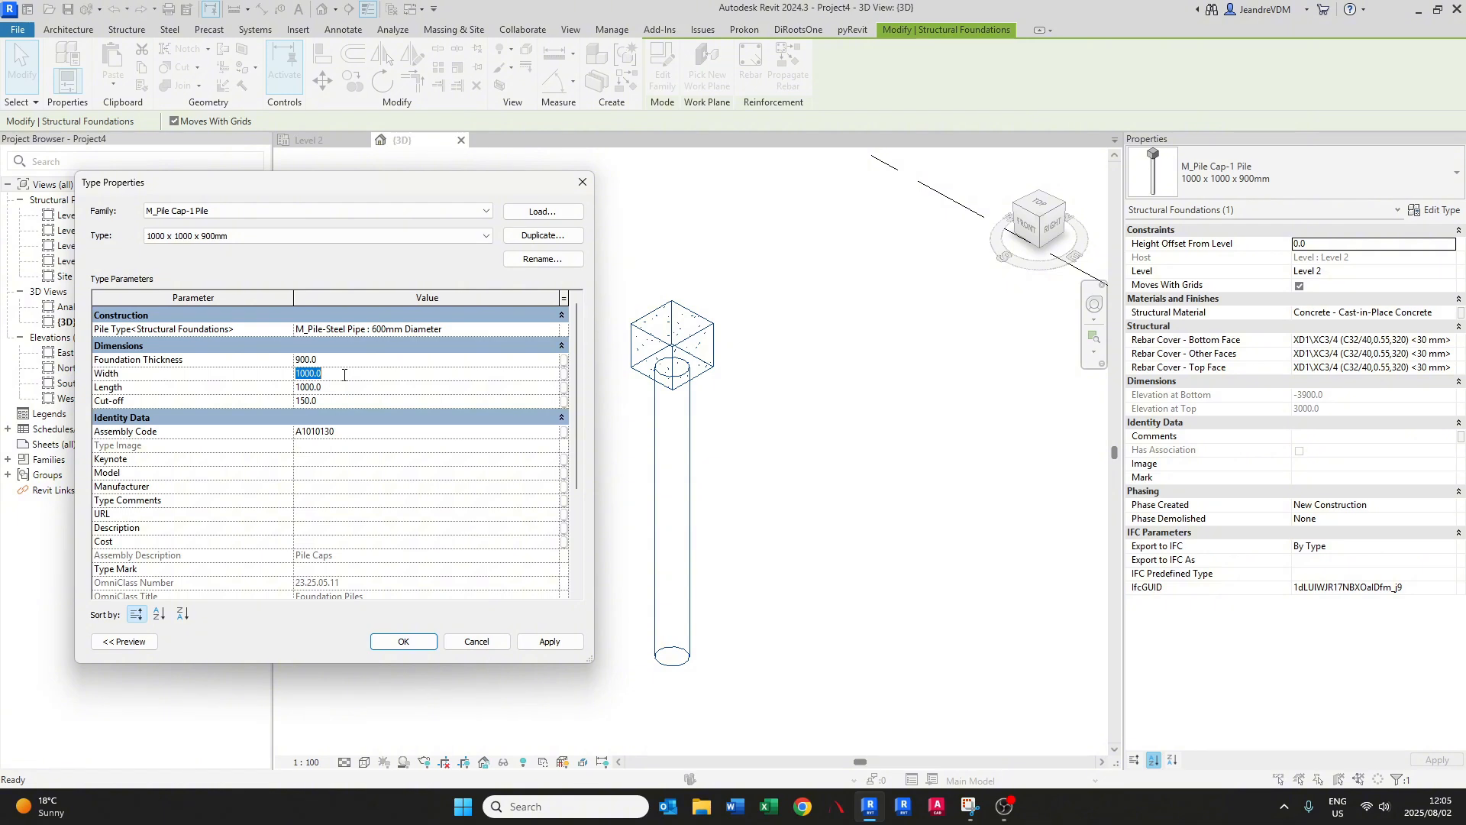
pyautogui.write('5')
pyautogui.click(343, 391)
pyautogui.write('500')
pyautogui.click(541, 643)
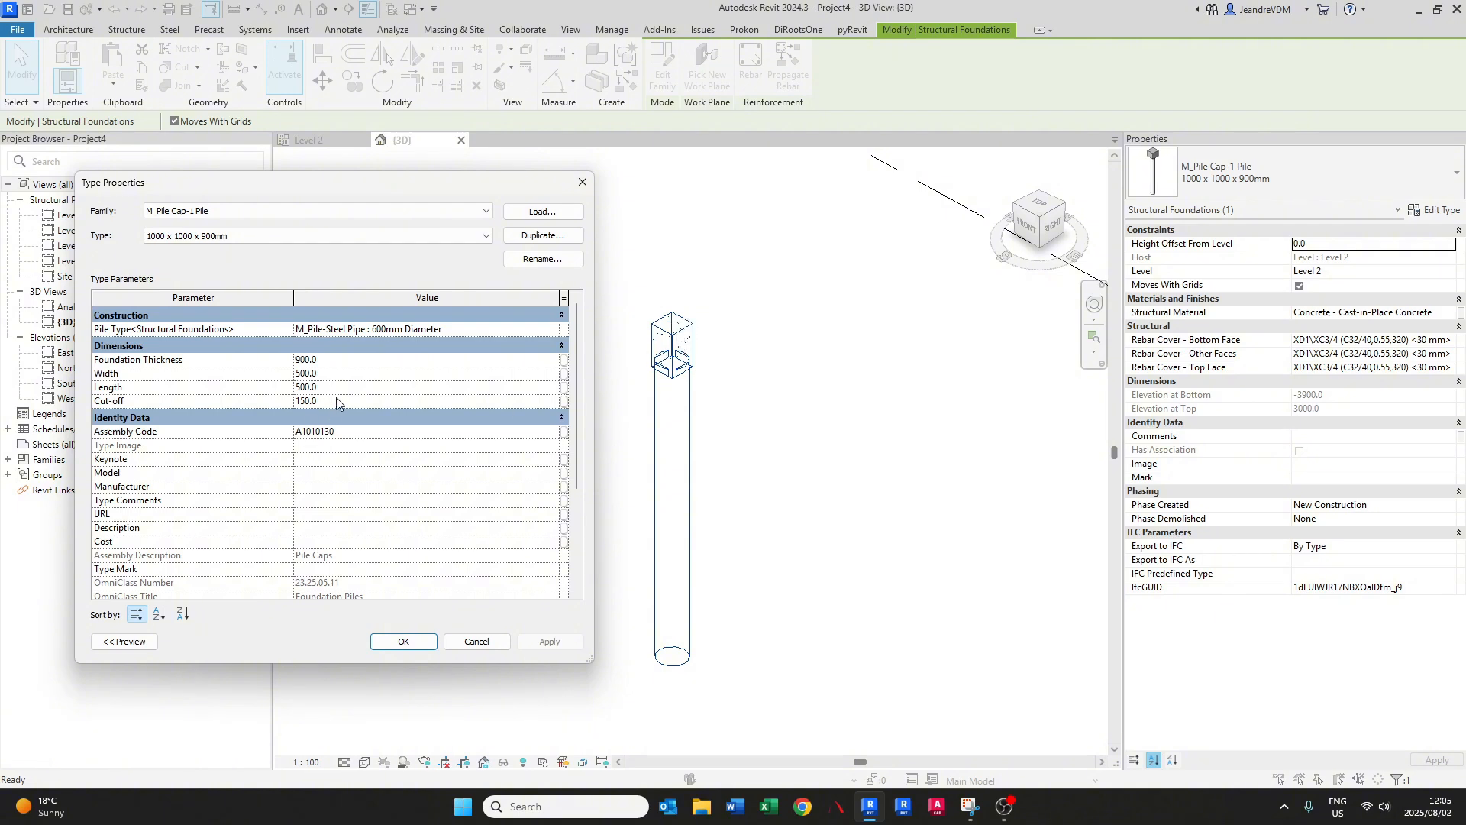
# - Set the pile cap type's width and length back to 1000 and accept the type properties
pyautogui.click(329, 375)
pyautogui.write('1000')
pyautogui.click(334, 388)
pyautogui.write('1000')
pyautogui.click(550, 641)
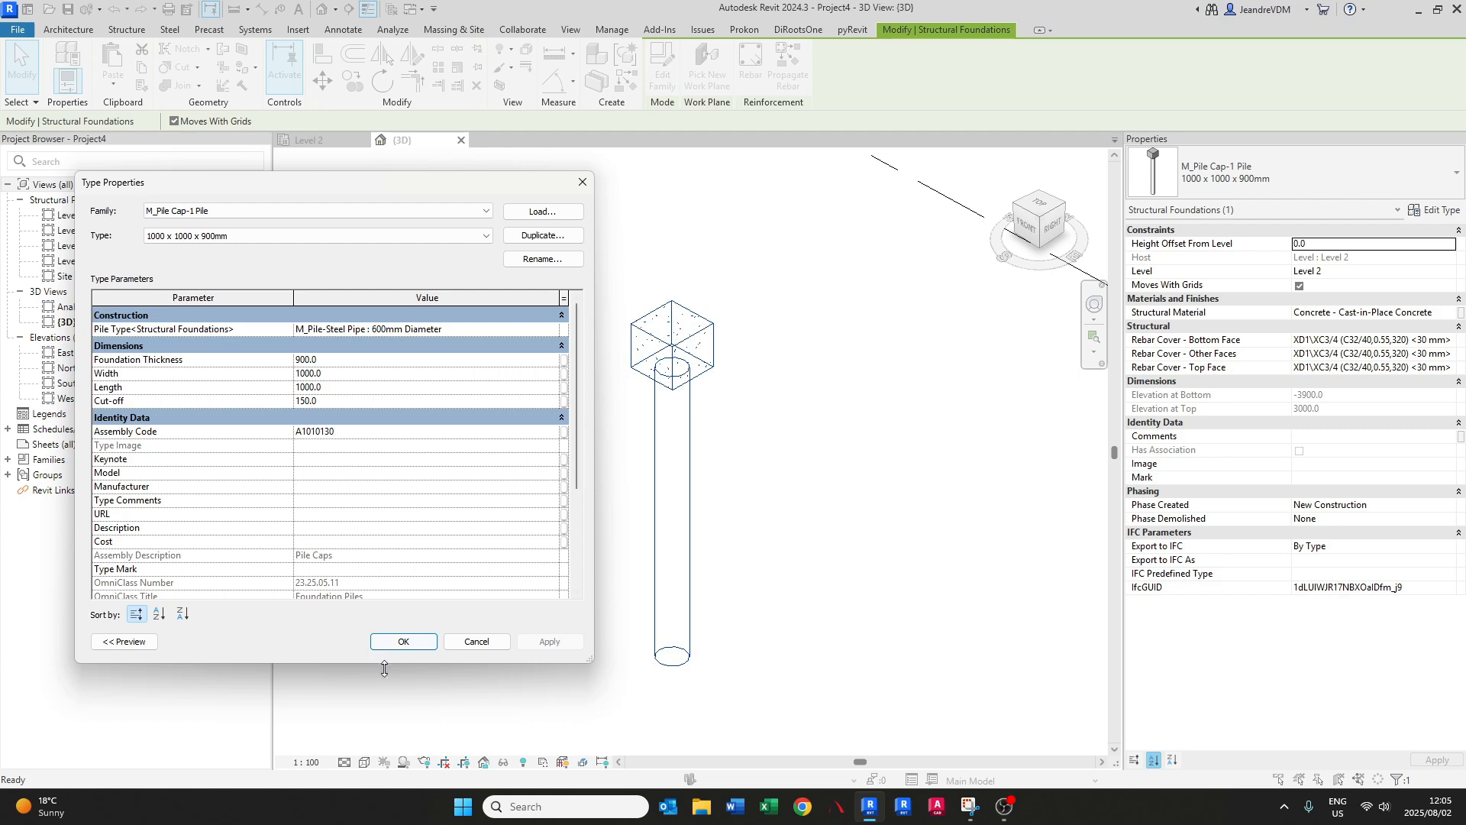
pyautogui.click(403, 641)
# - Open the placed pile cap's family, M_Pile Cap-1 Pile, for editing
pyautogui.click(550, 458)
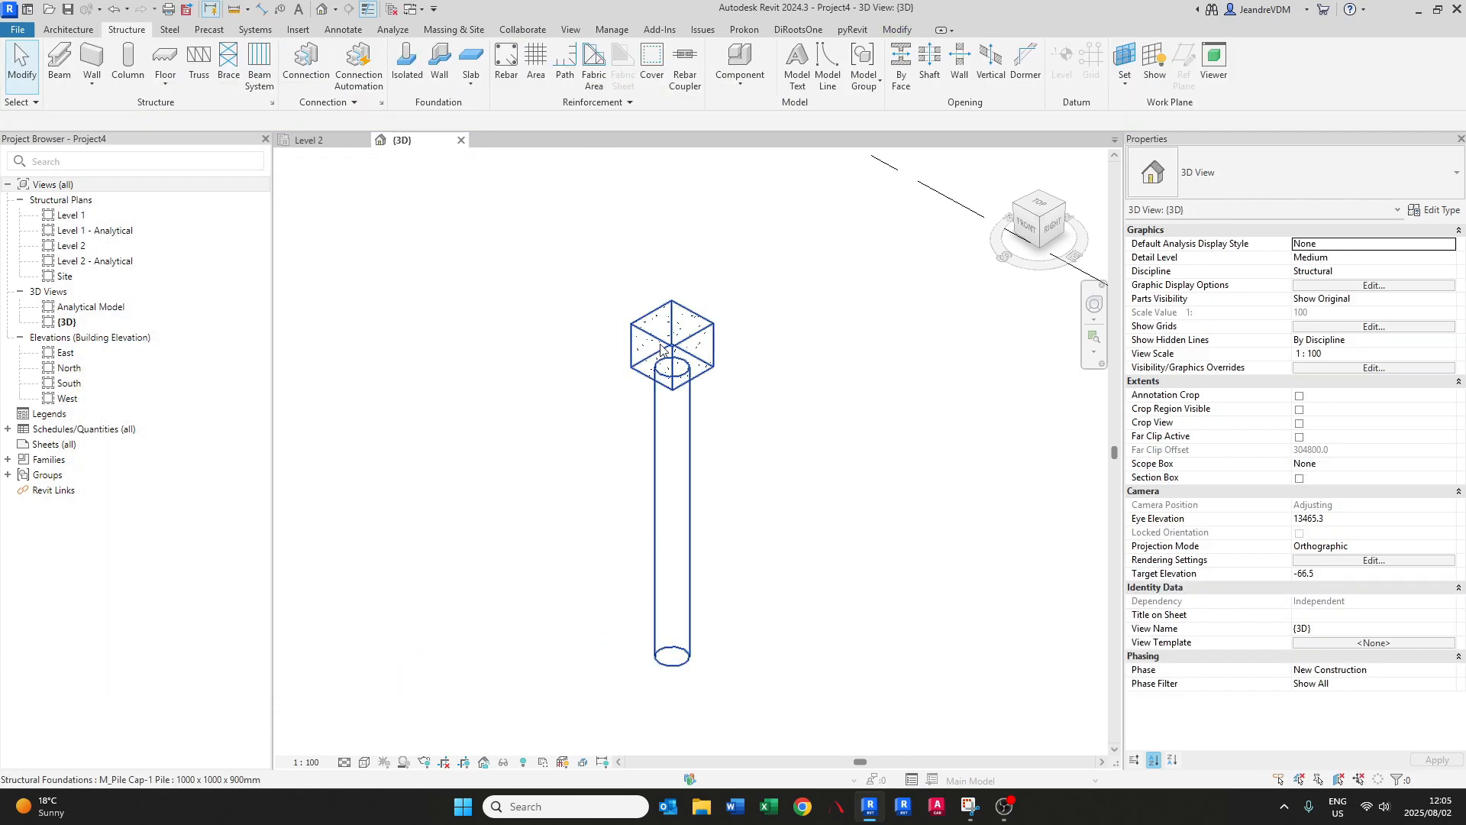
pyautogui.click(661, 349)
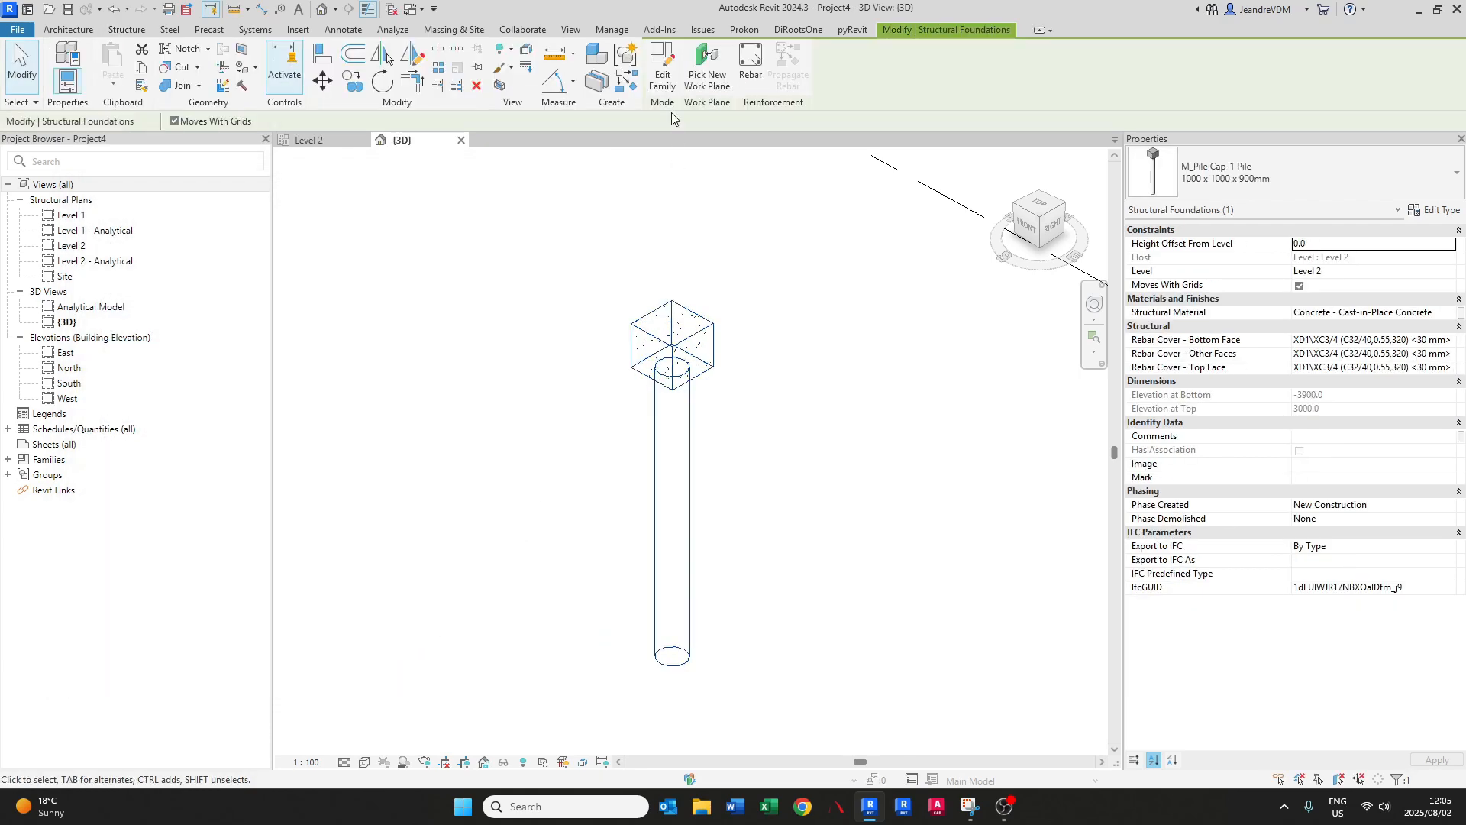
pyautogui.click(665, 72)
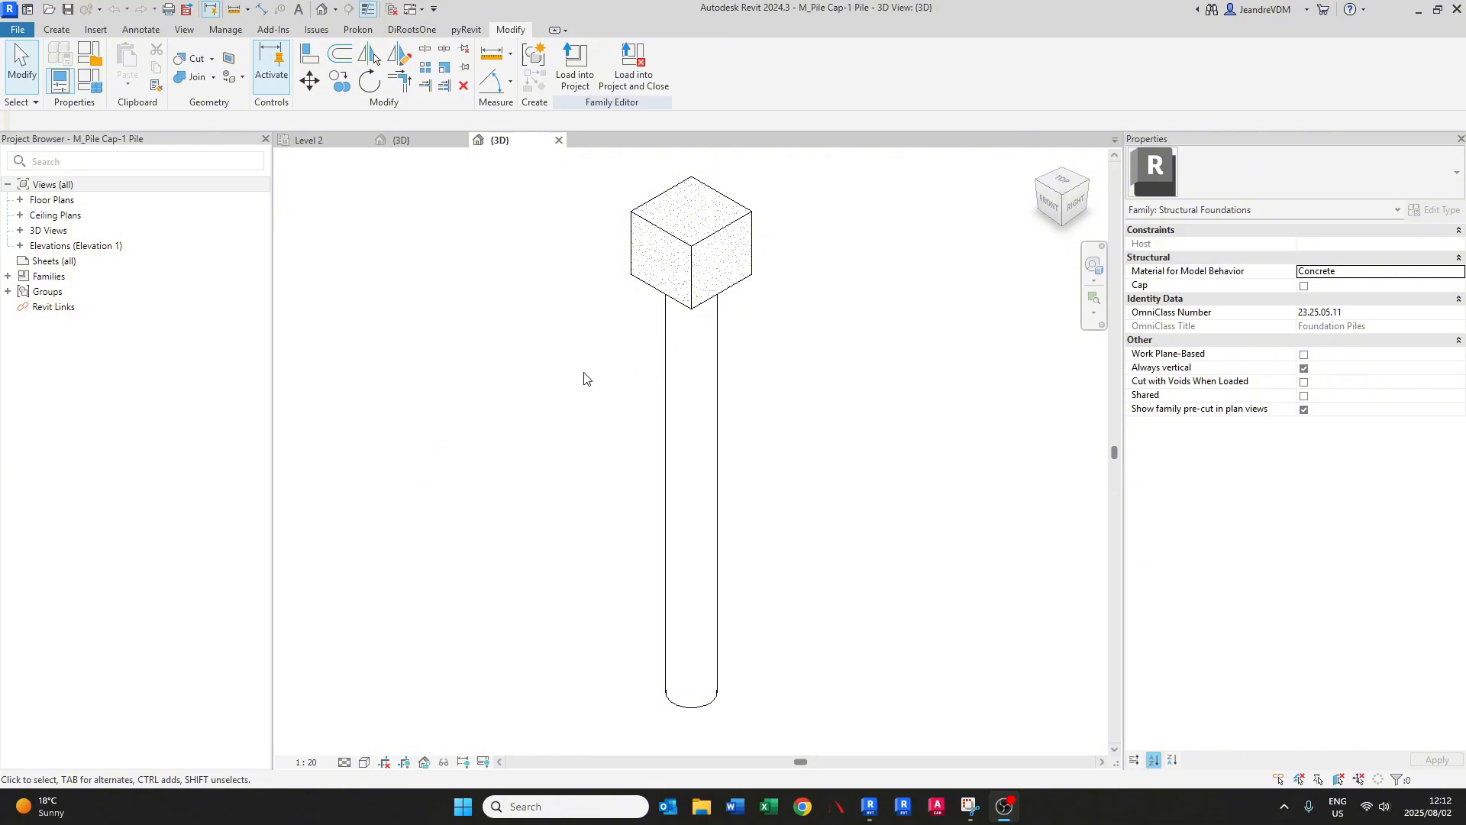
# - Delete the nested M_Pile-Steel Pipe structural foundation family, including its placed instance, from the pile cap family
pyautogui.click(717, 407)
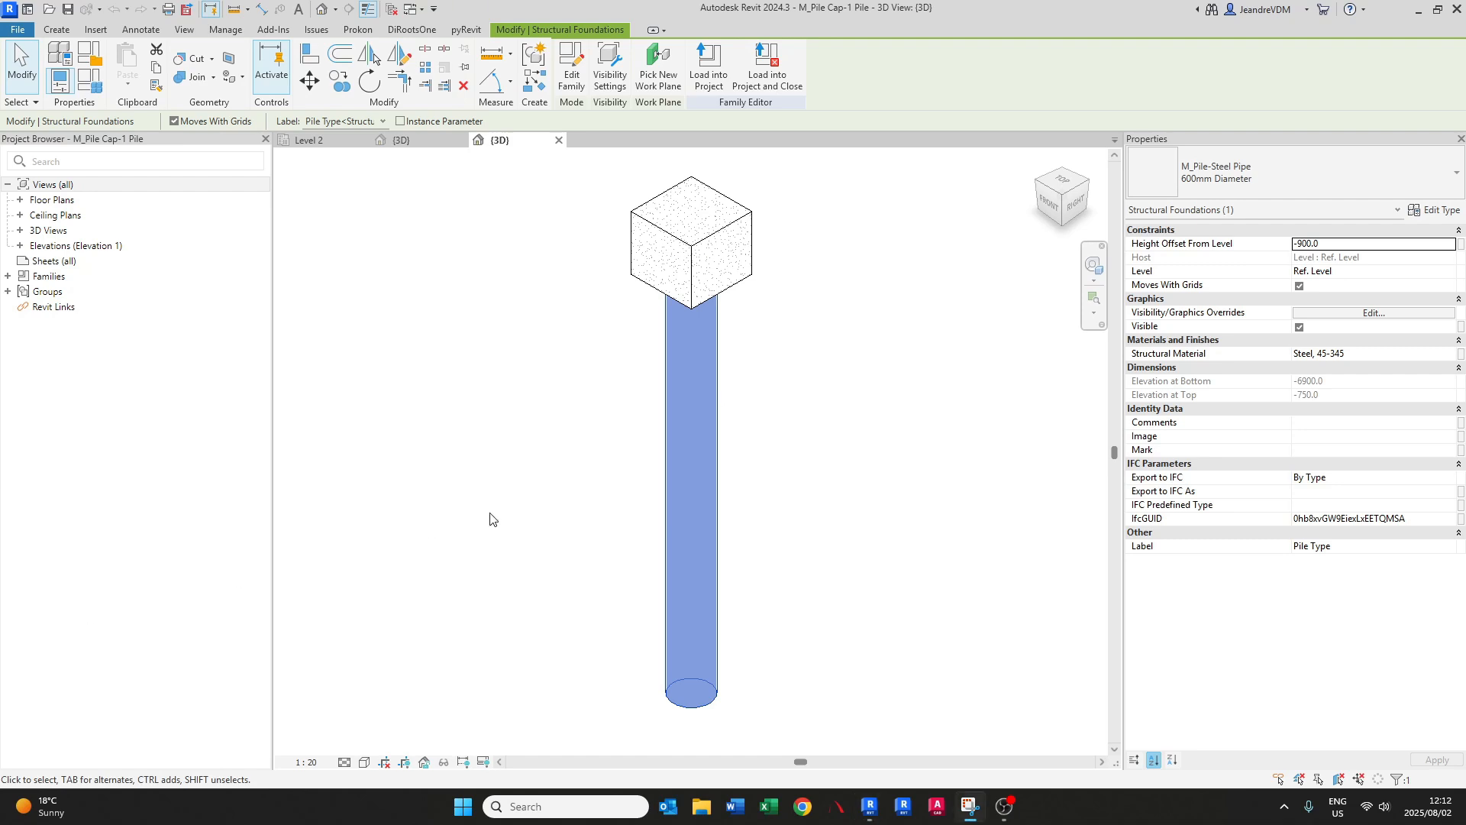
pyautogui.click(806, 387)
pyautogui.click(8, 277)
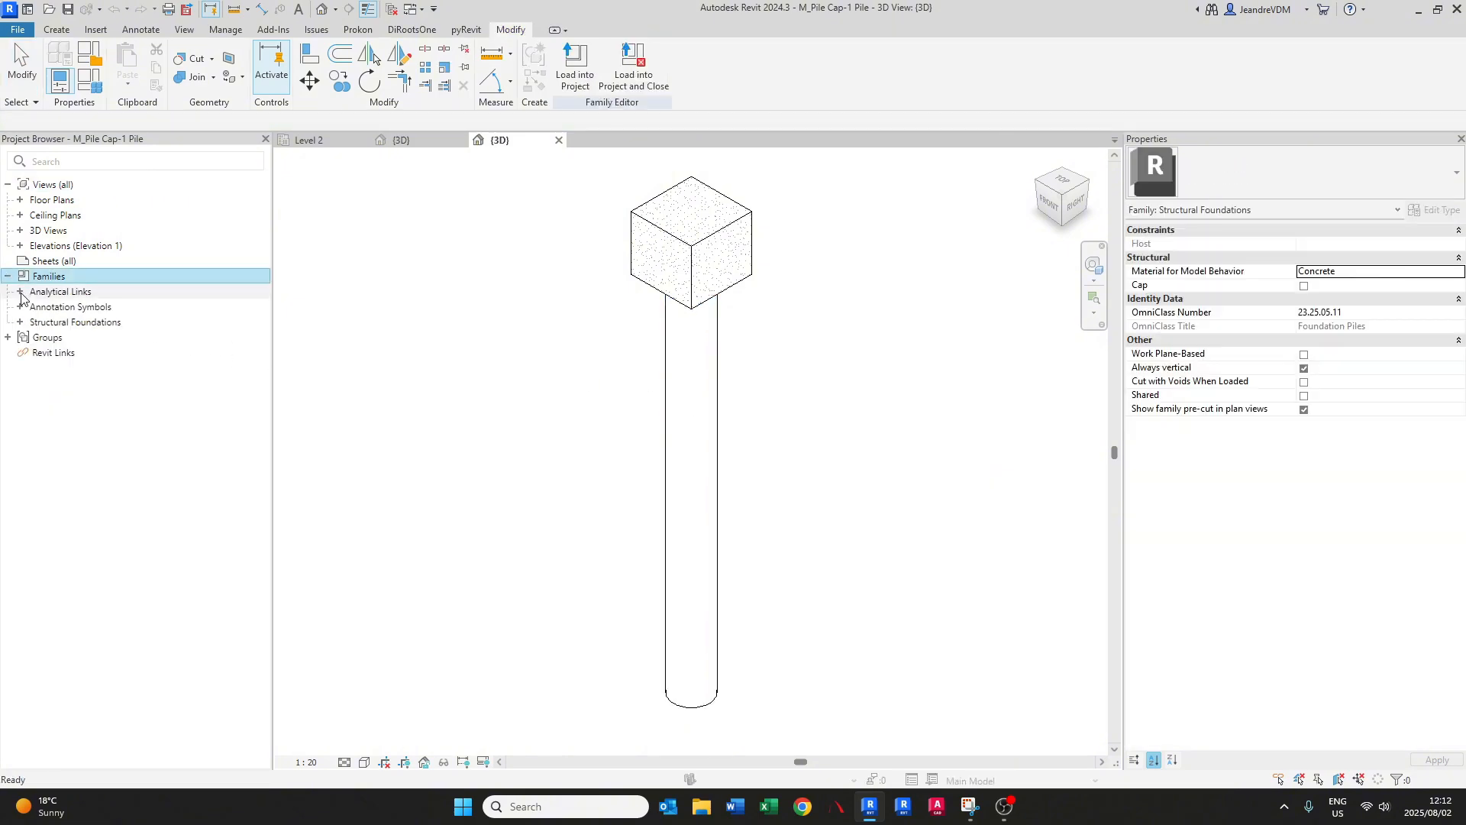
pyautogui.click(21, 323)
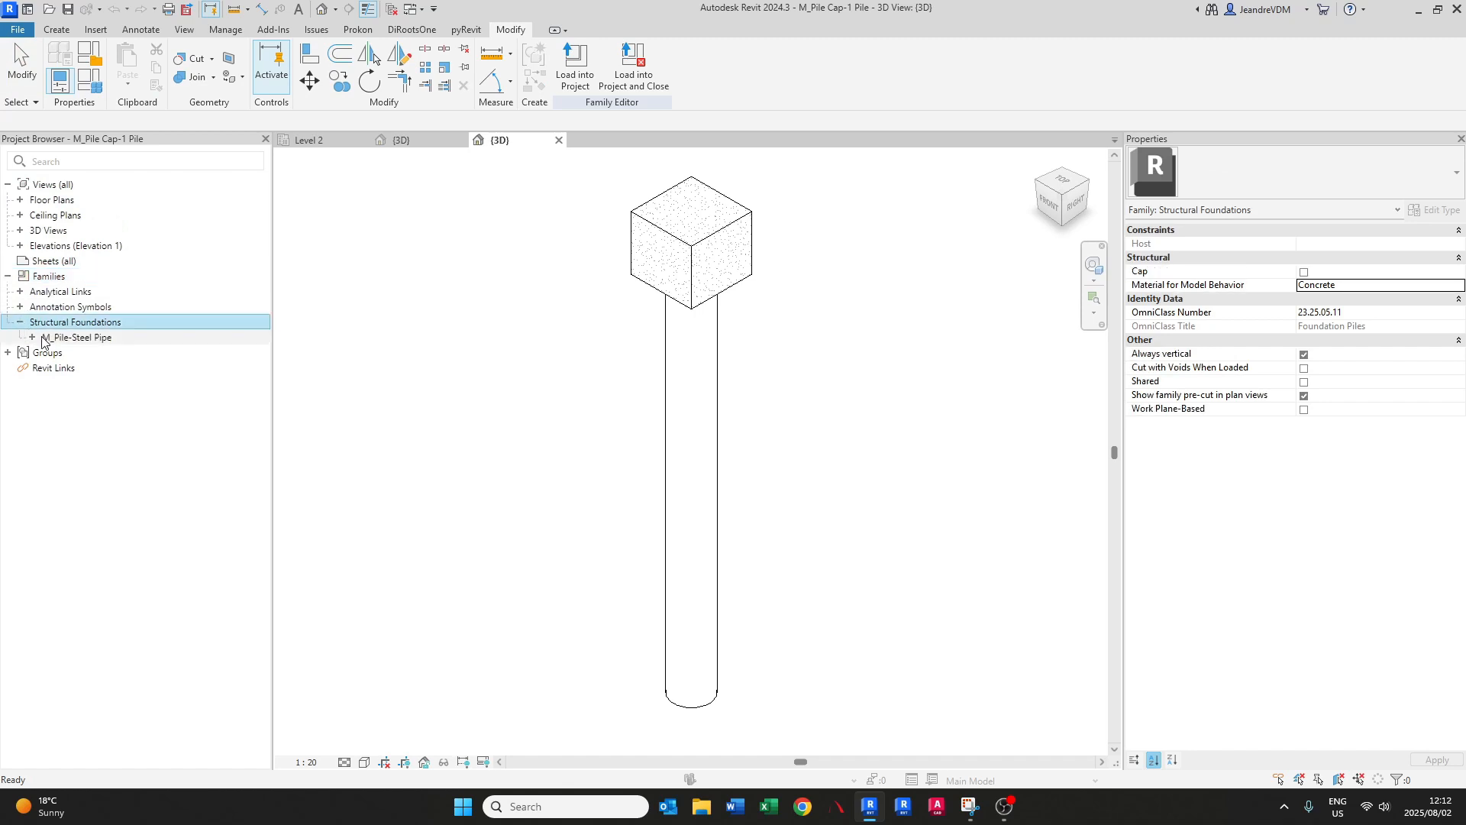
pyautogui.click(32, 339)
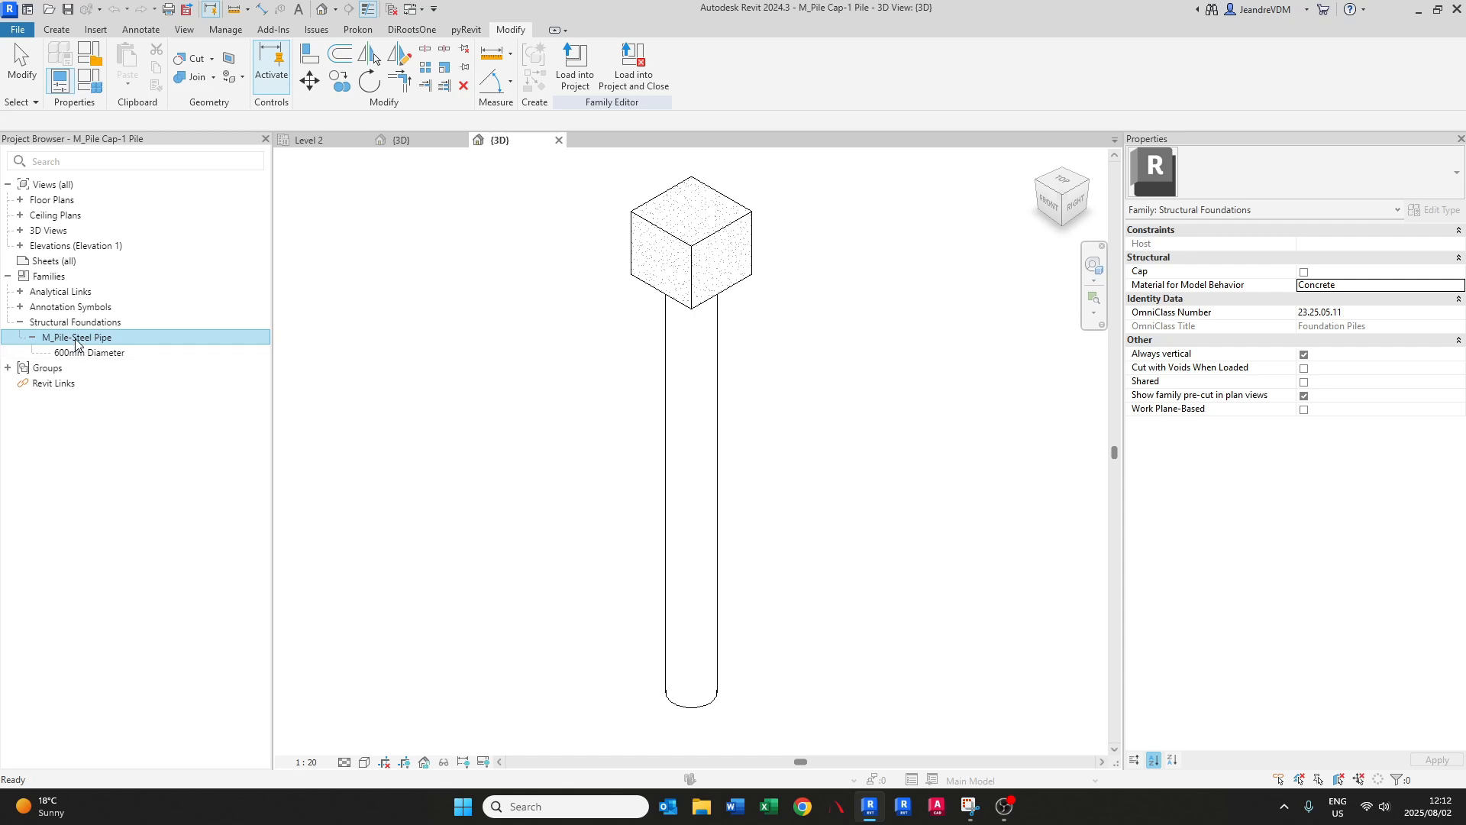
pyautogui.rightClick(76, 343)
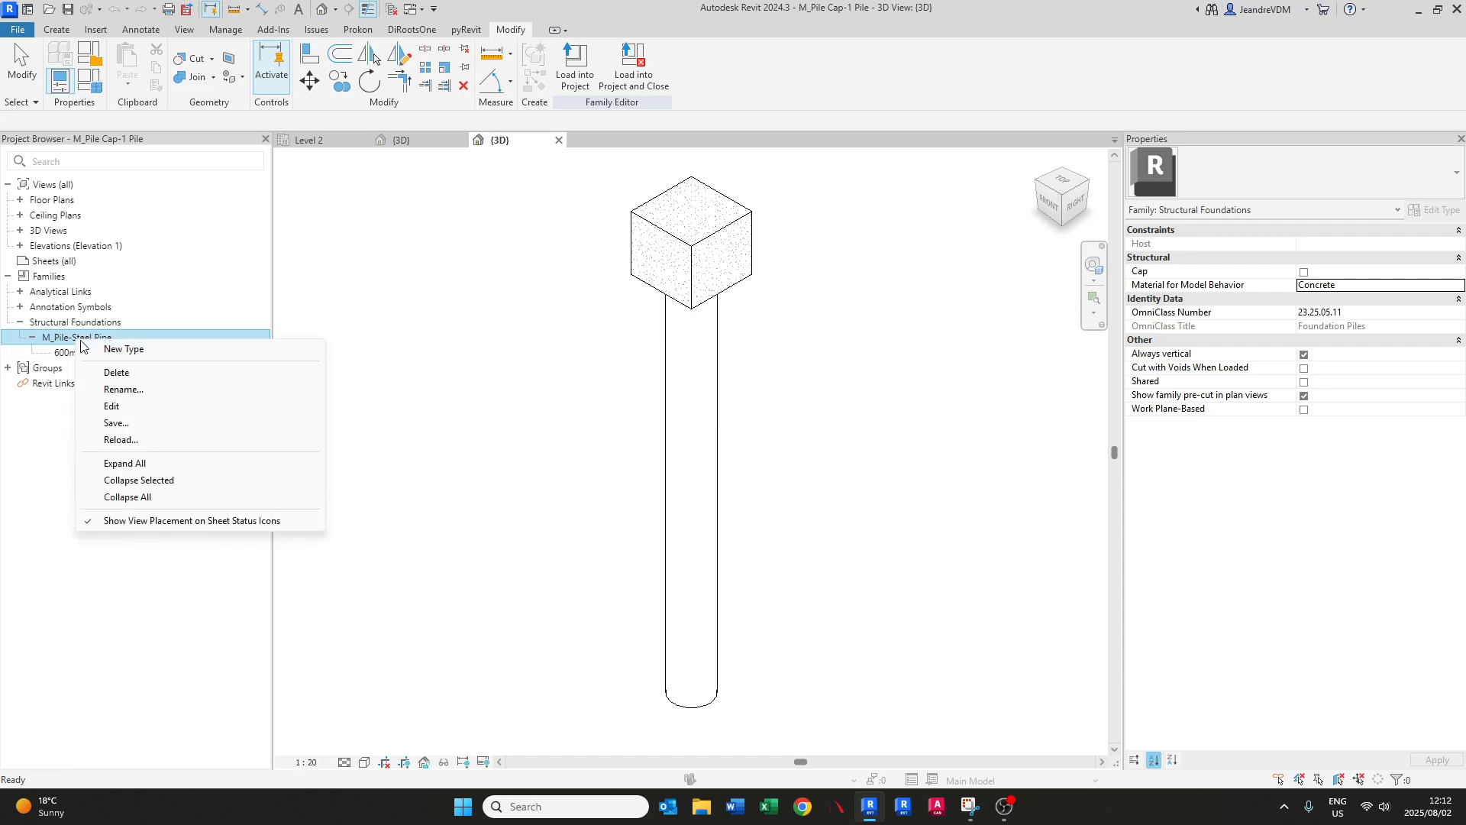
pyautogui.click(115, 373)
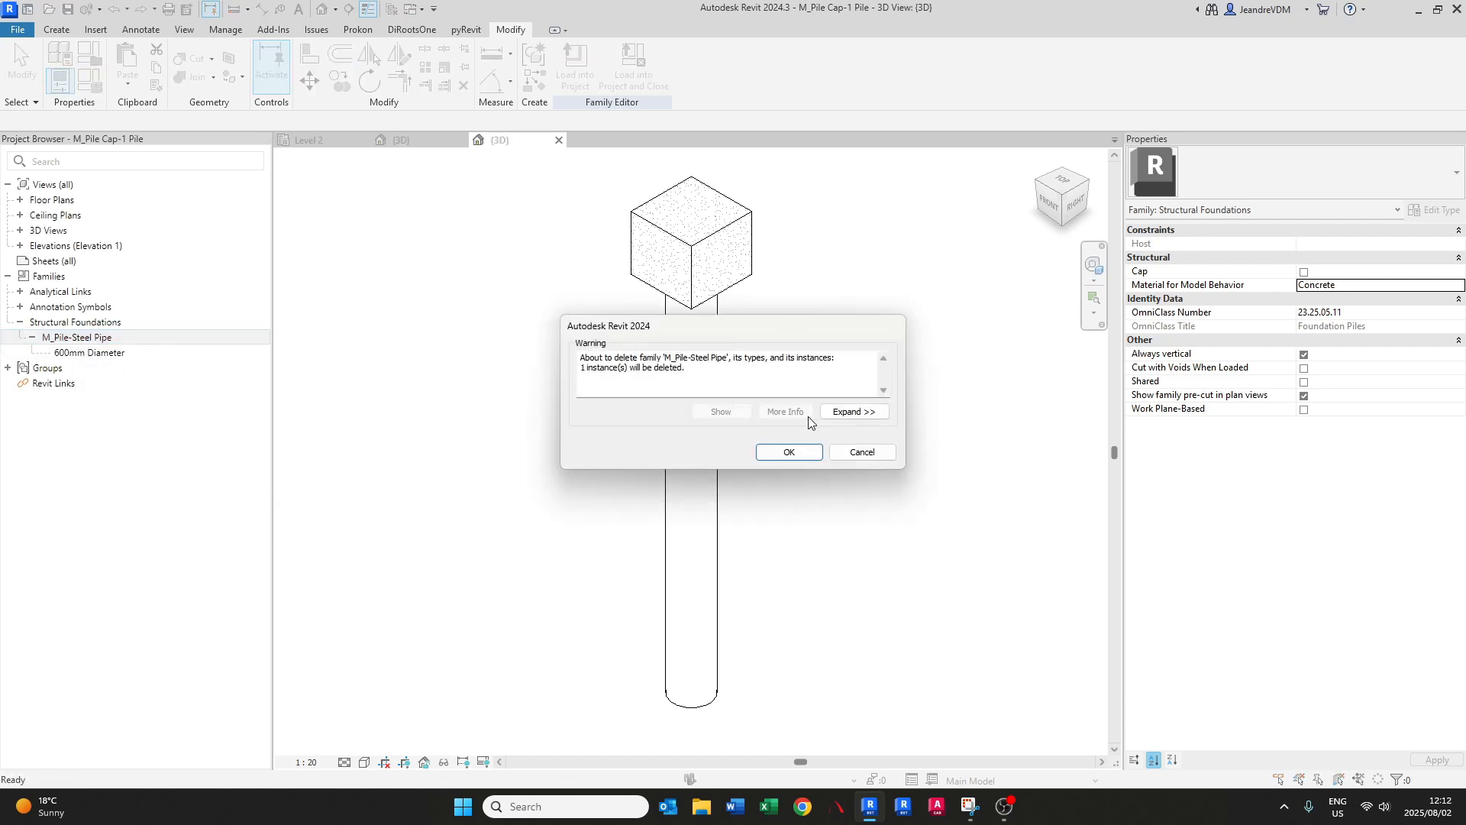
pyautogui.click(787, 452)
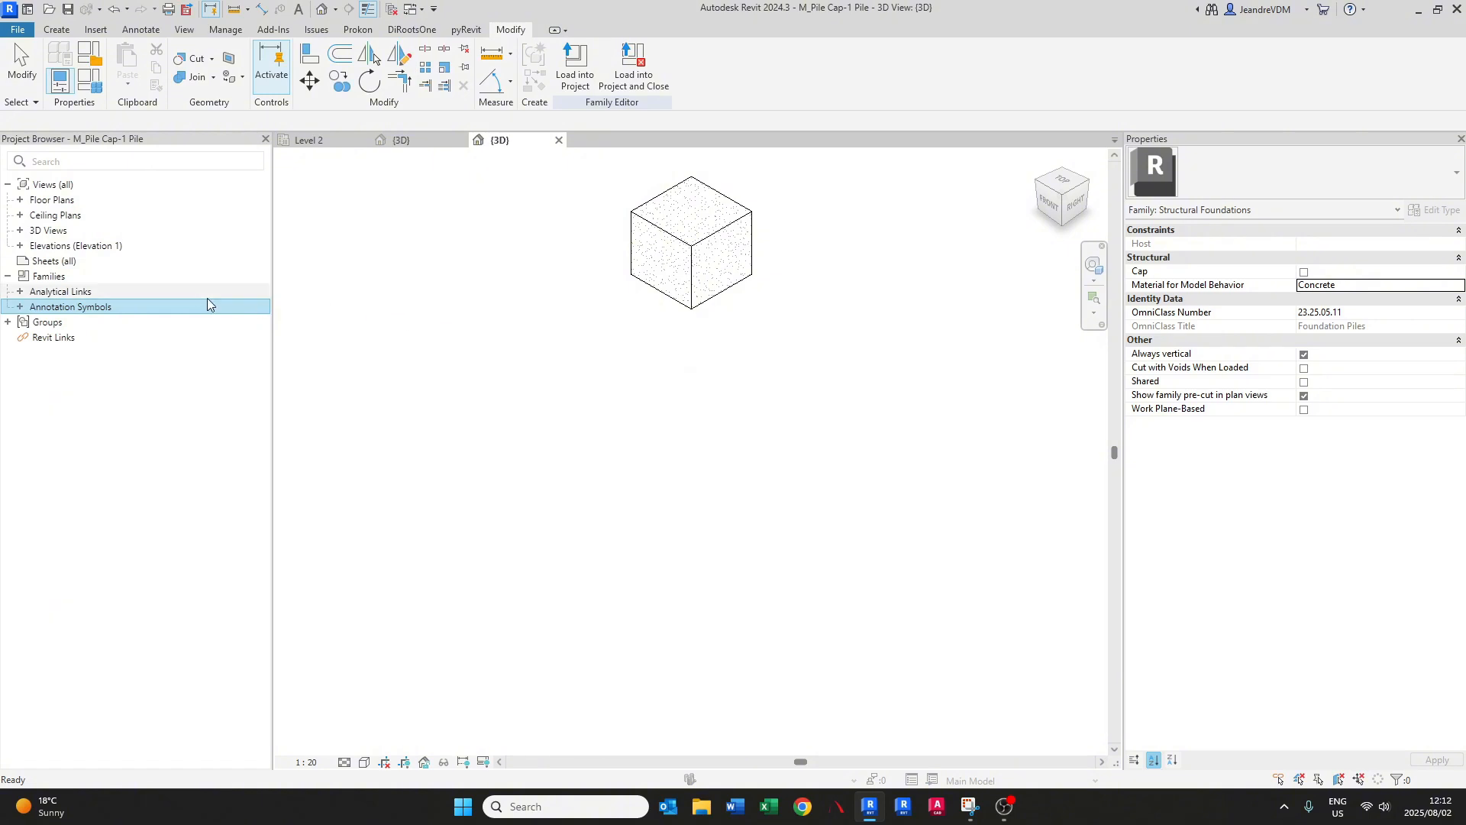
# - Open the Ref. Level floor plan and review the pile cap family's type parameters
pyautogui.click(20, 200)
pyautogui.doubleClick(50, 216)
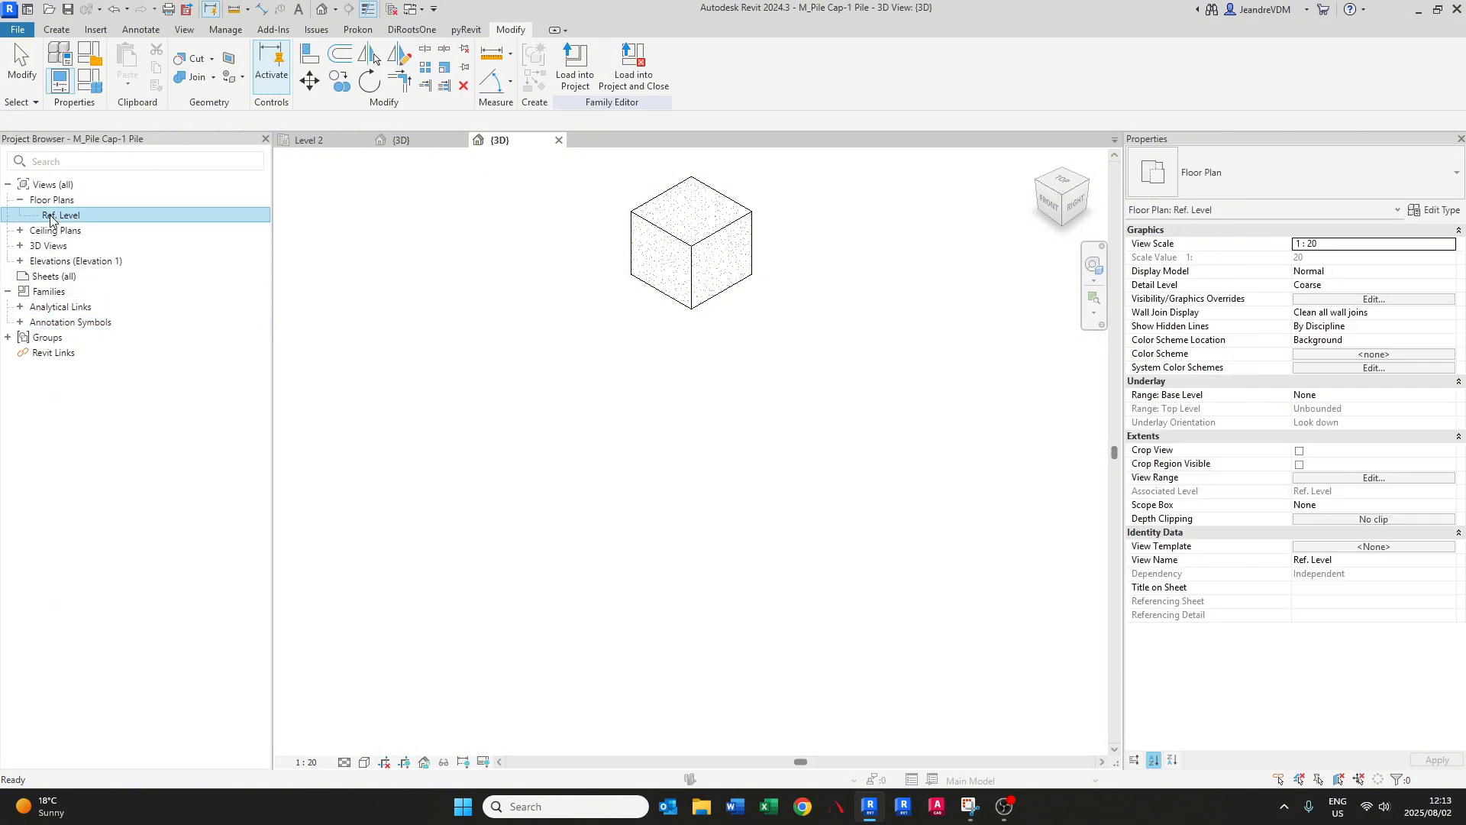
pyautogui.moveTo(704, 543); pyautogui.dragTo(682, 520, button='middle')
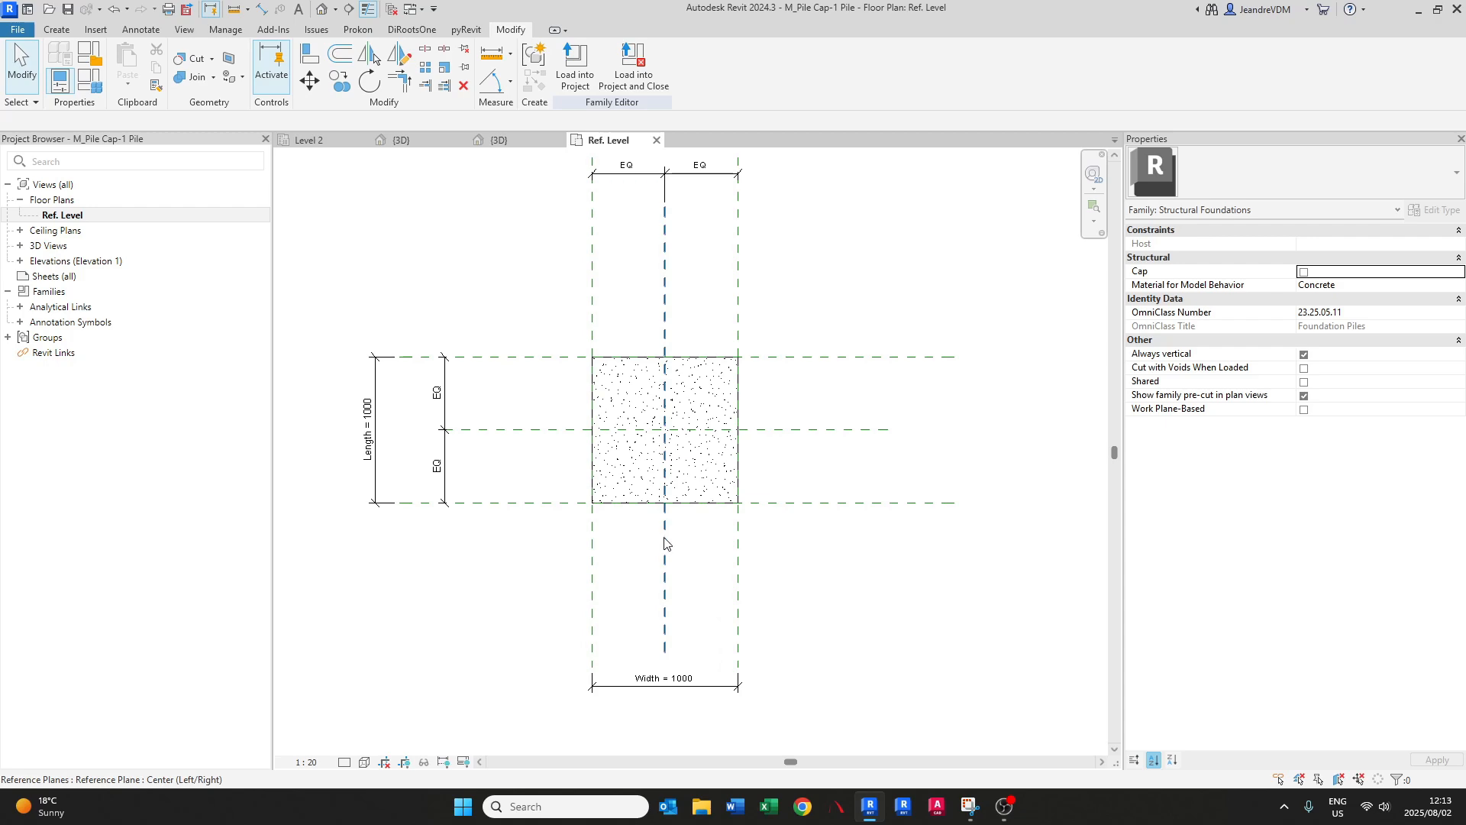
pyautogui.click(87, 86)
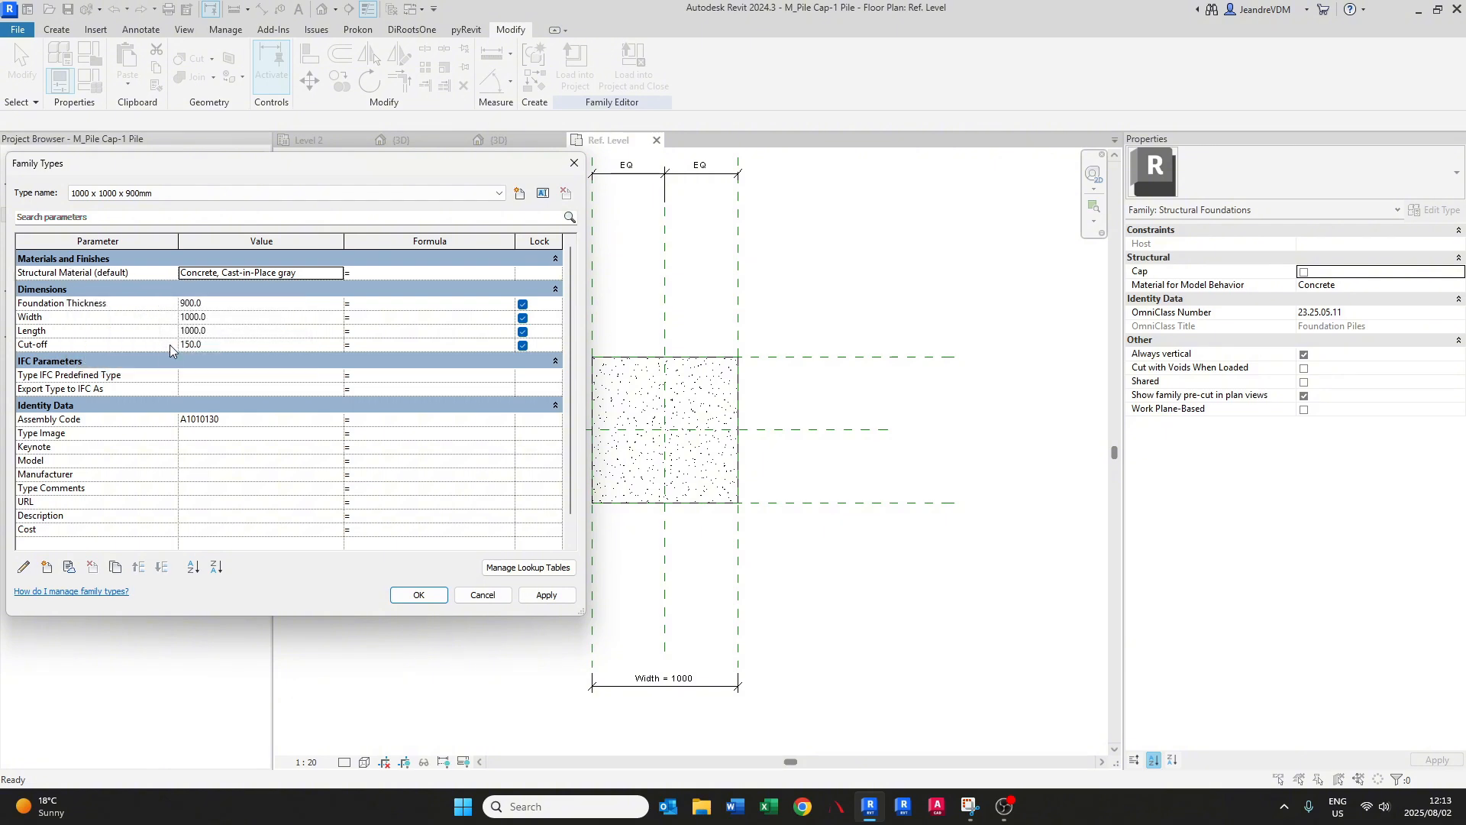
pyautogui.click(419, 595)
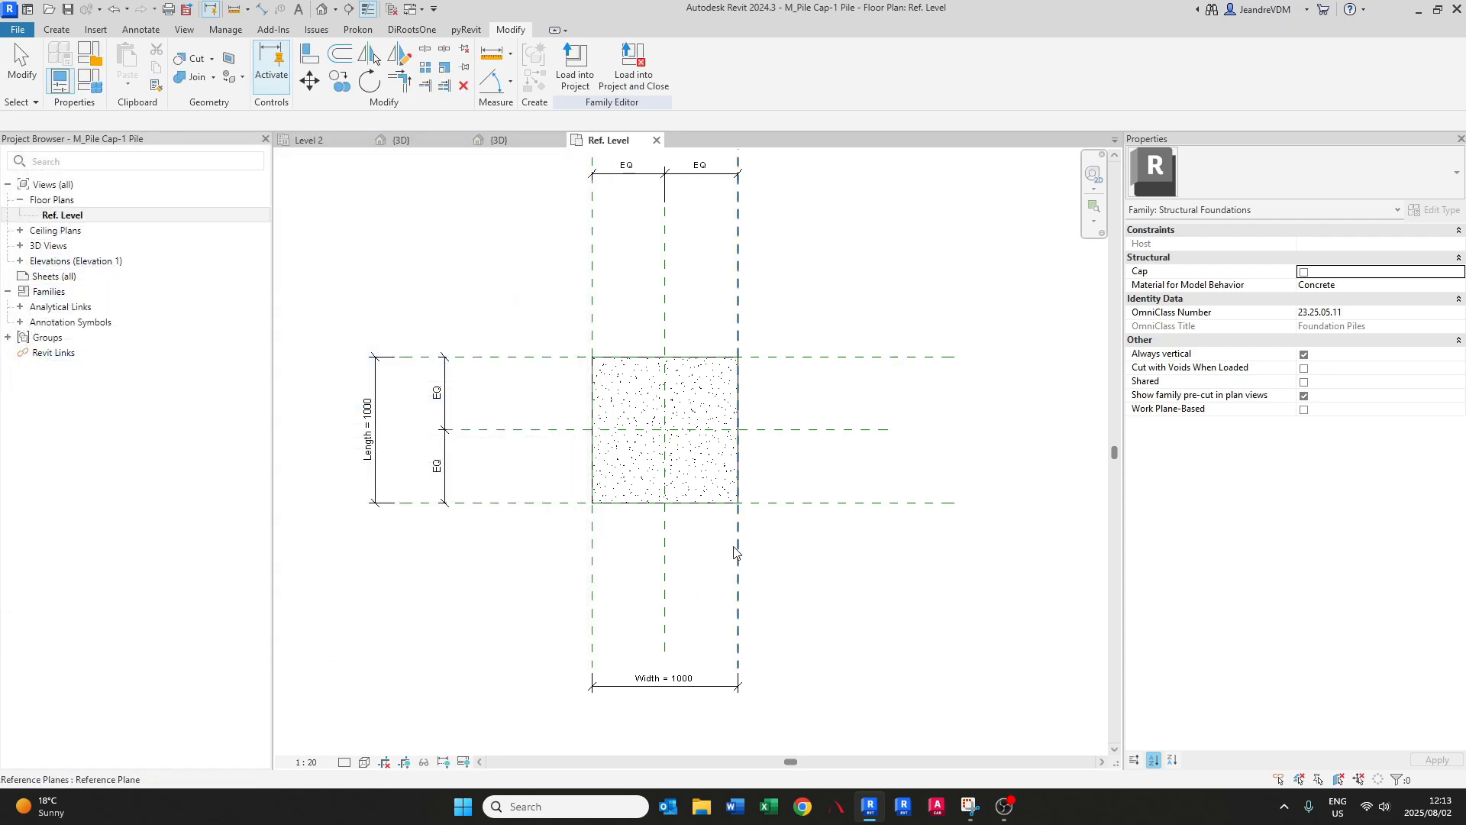
# - Inspect the cap extrusion's sketch in plan and finish the sketch without editing it
pyautogui.moveTo(677, 408); pyautogui.dragTo(643, 407, button='middle')
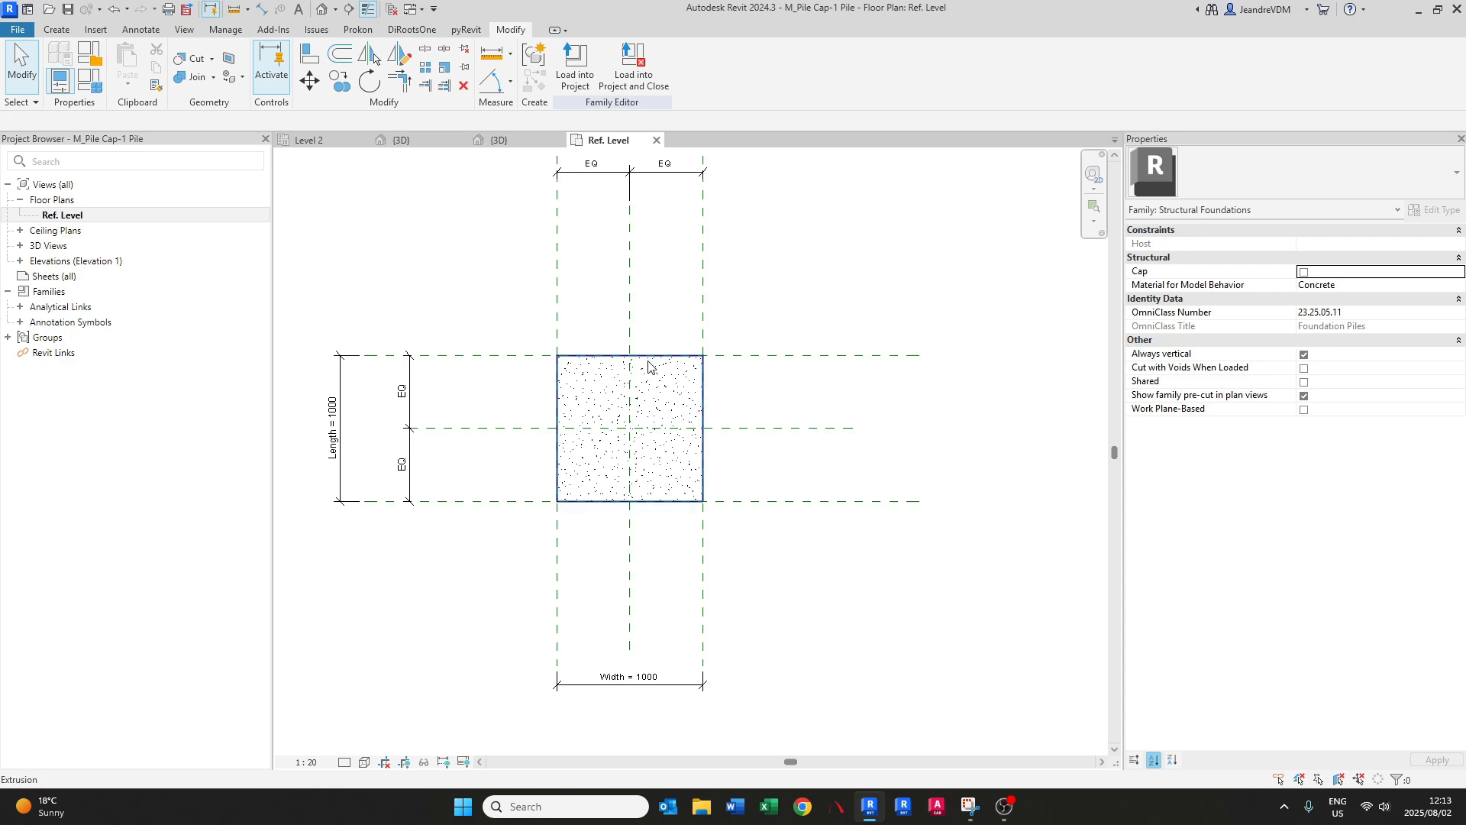
pyautogui.click(648, 368)
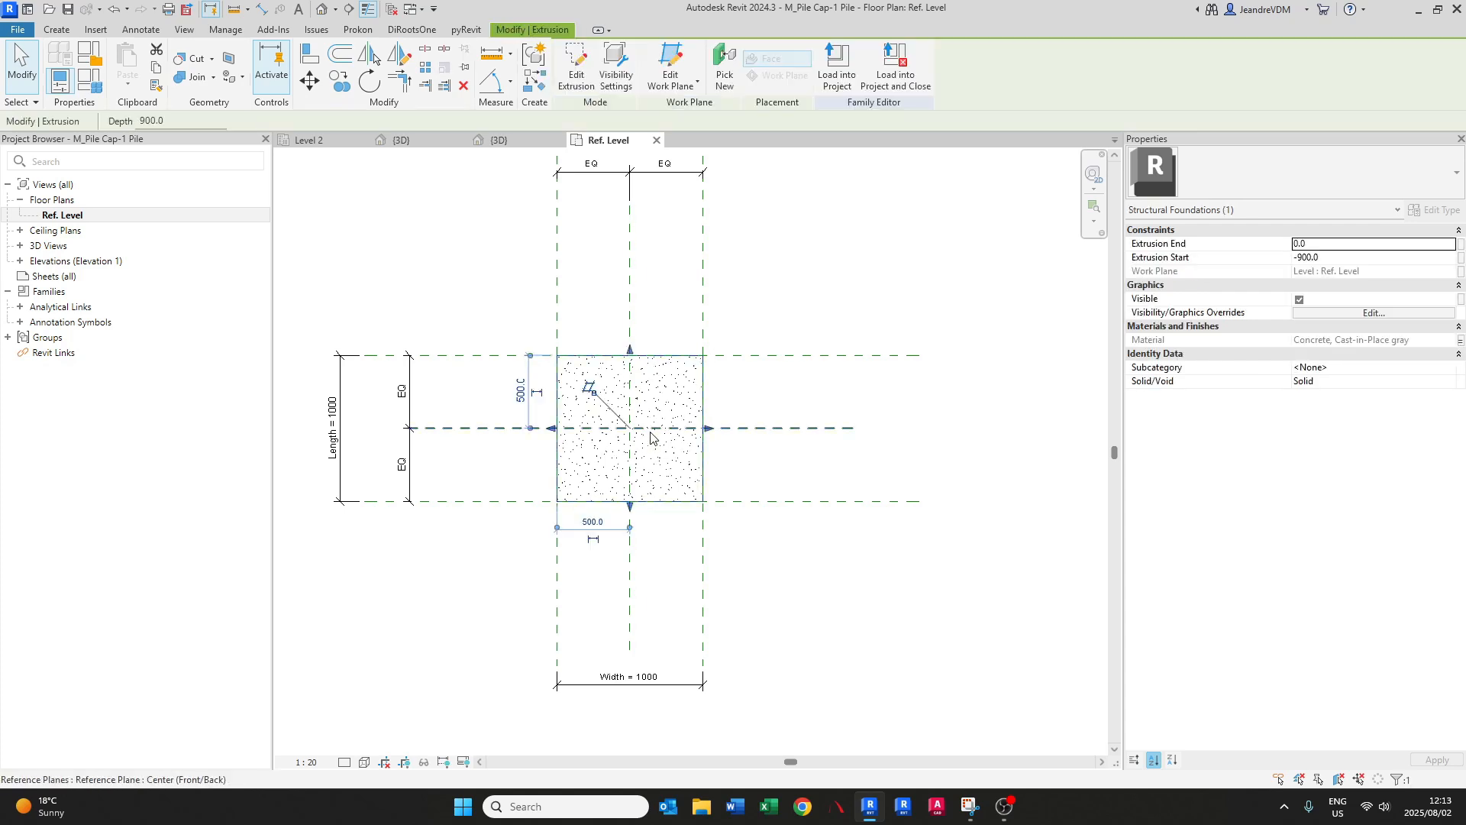
pyautogui.click(577, 68)
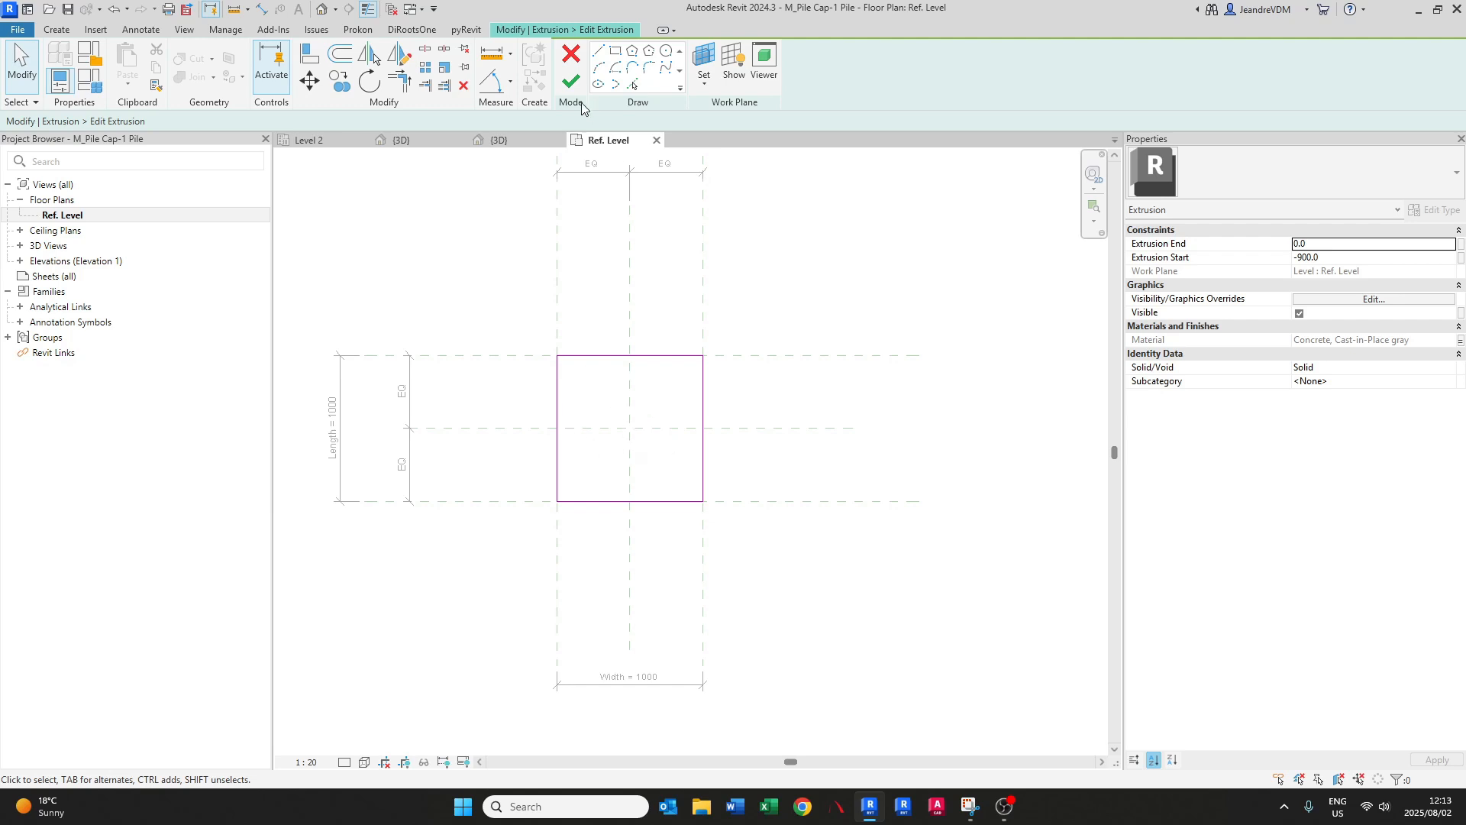
pyautogui.click(571, 81)
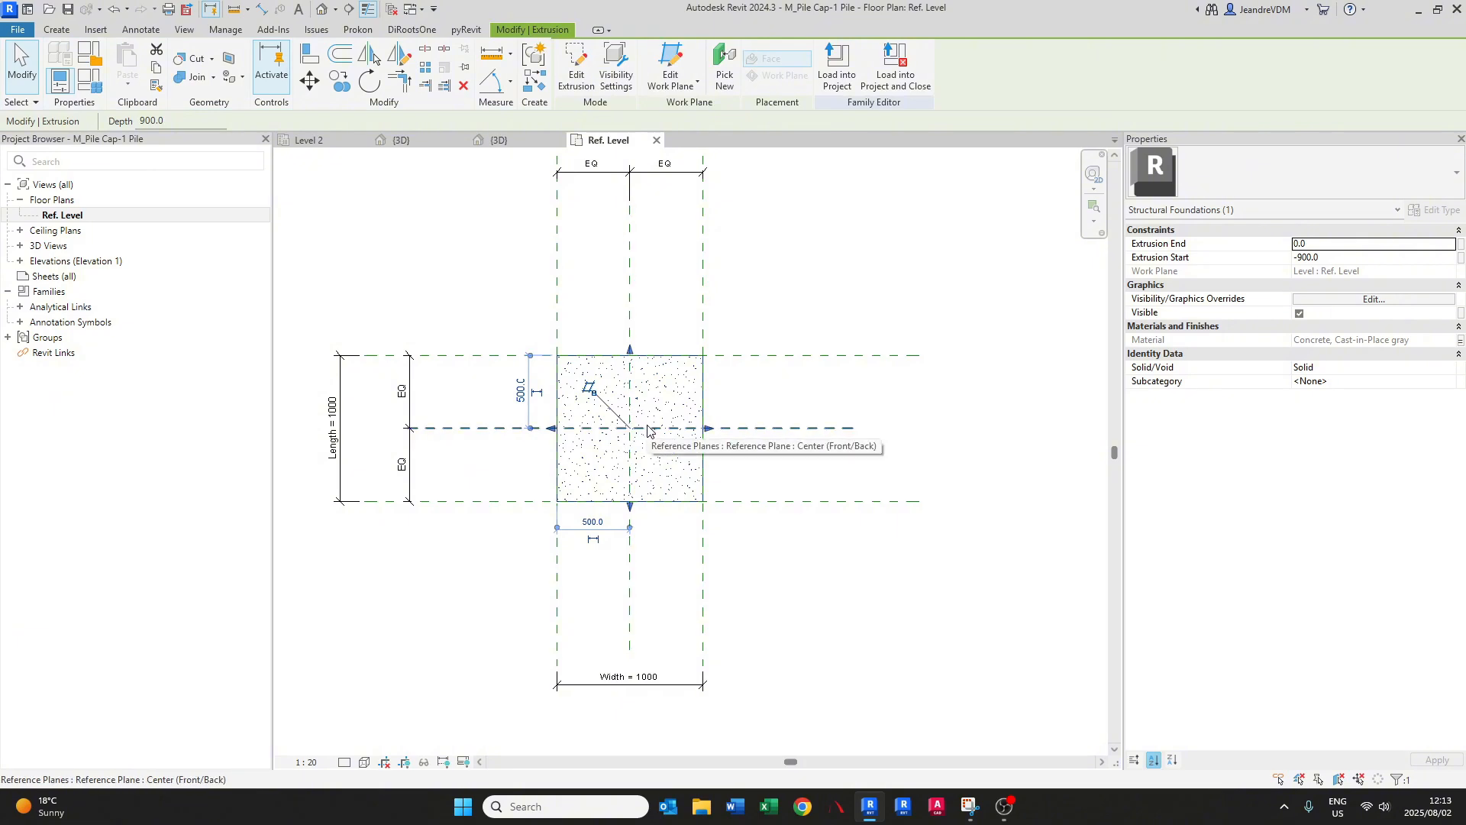
pyautogui.press('Escape')
# - Start a solid extrusion with a circular profile, setting the extrusion end to 0 and the extrusion start to -6000
pyautogui.click(55, 30)
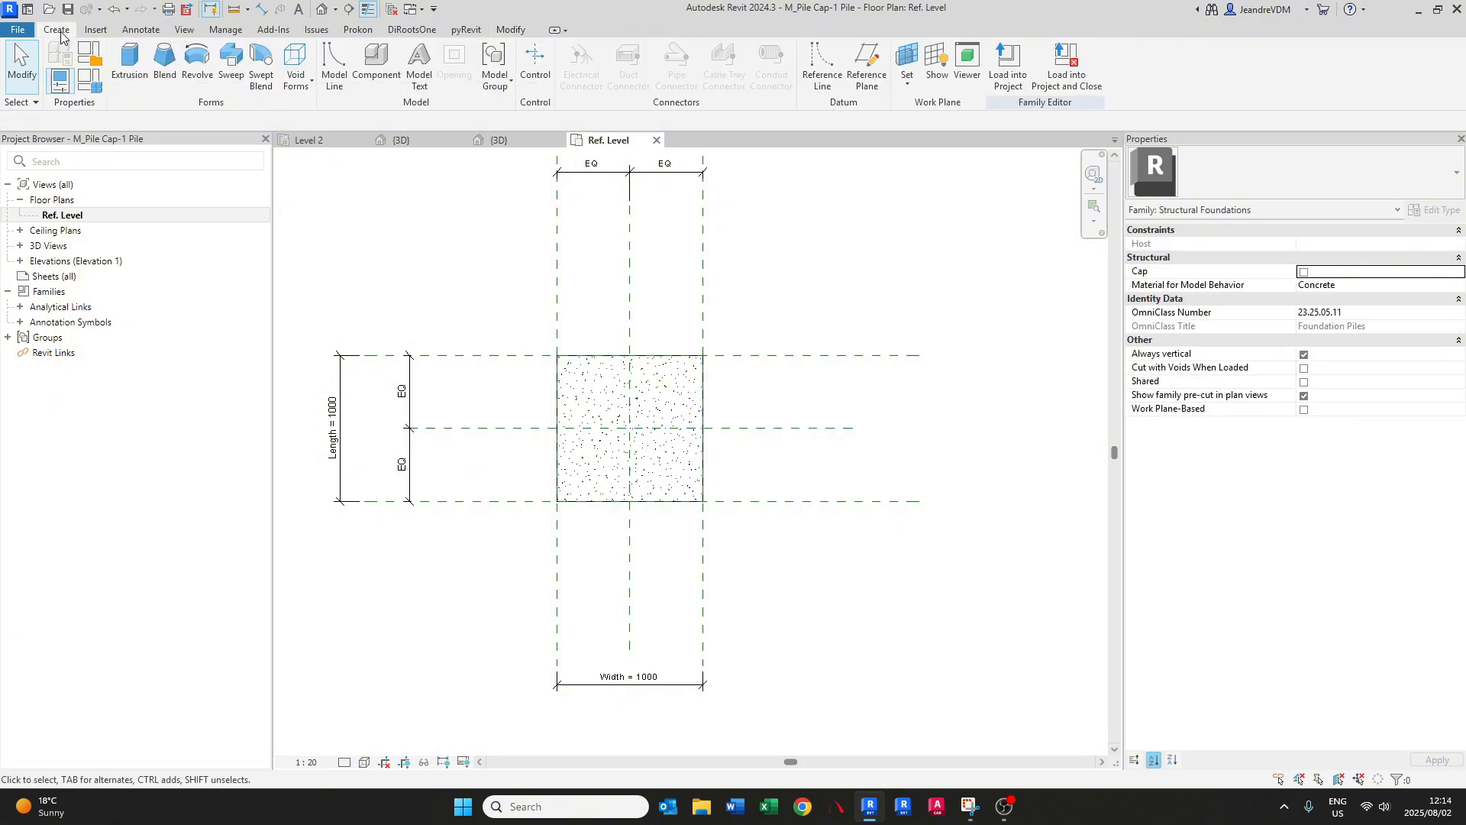
pyautogui.click(127, 72)
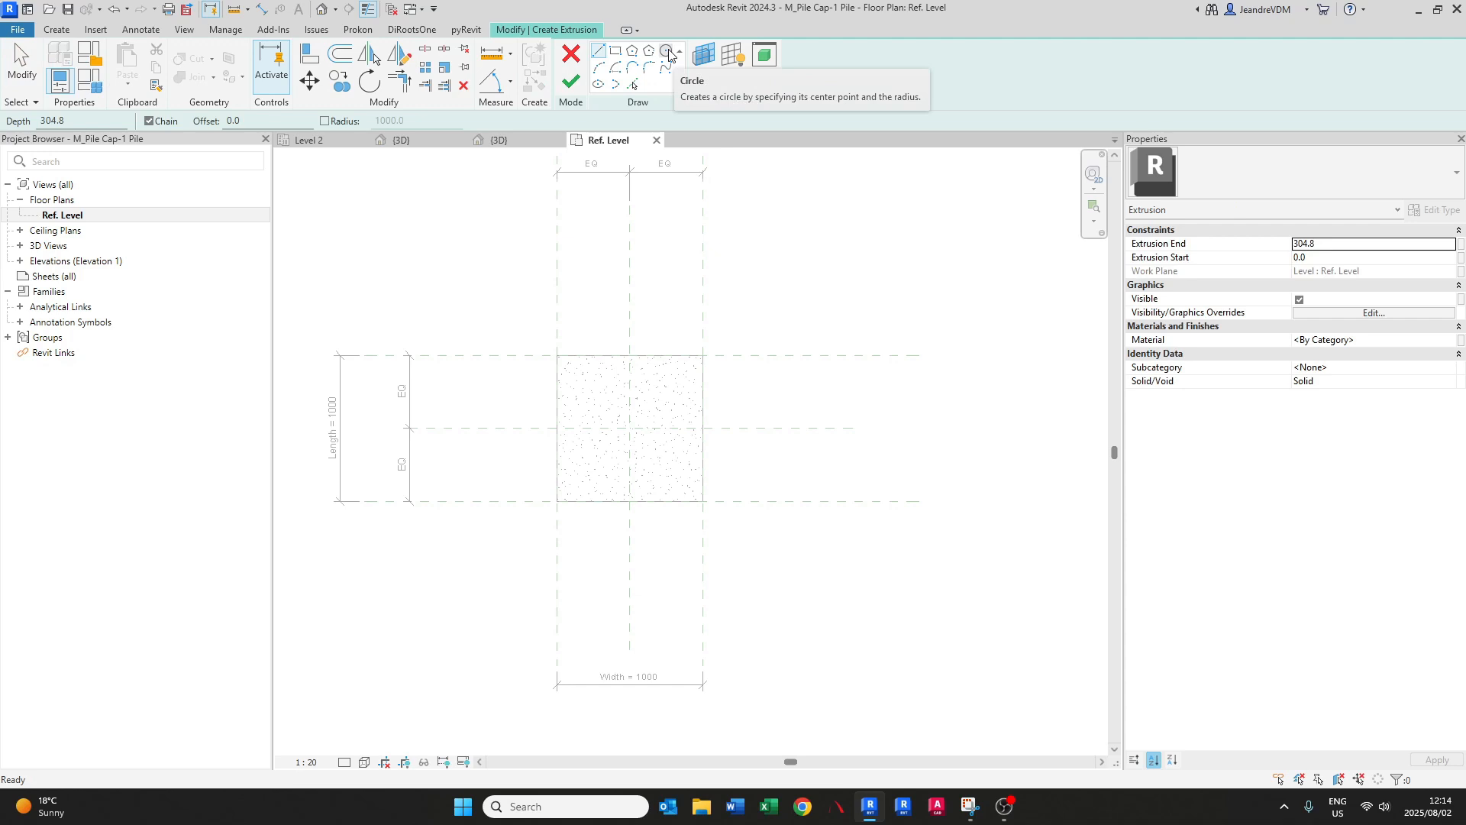
pyautogui.click(667, 51)
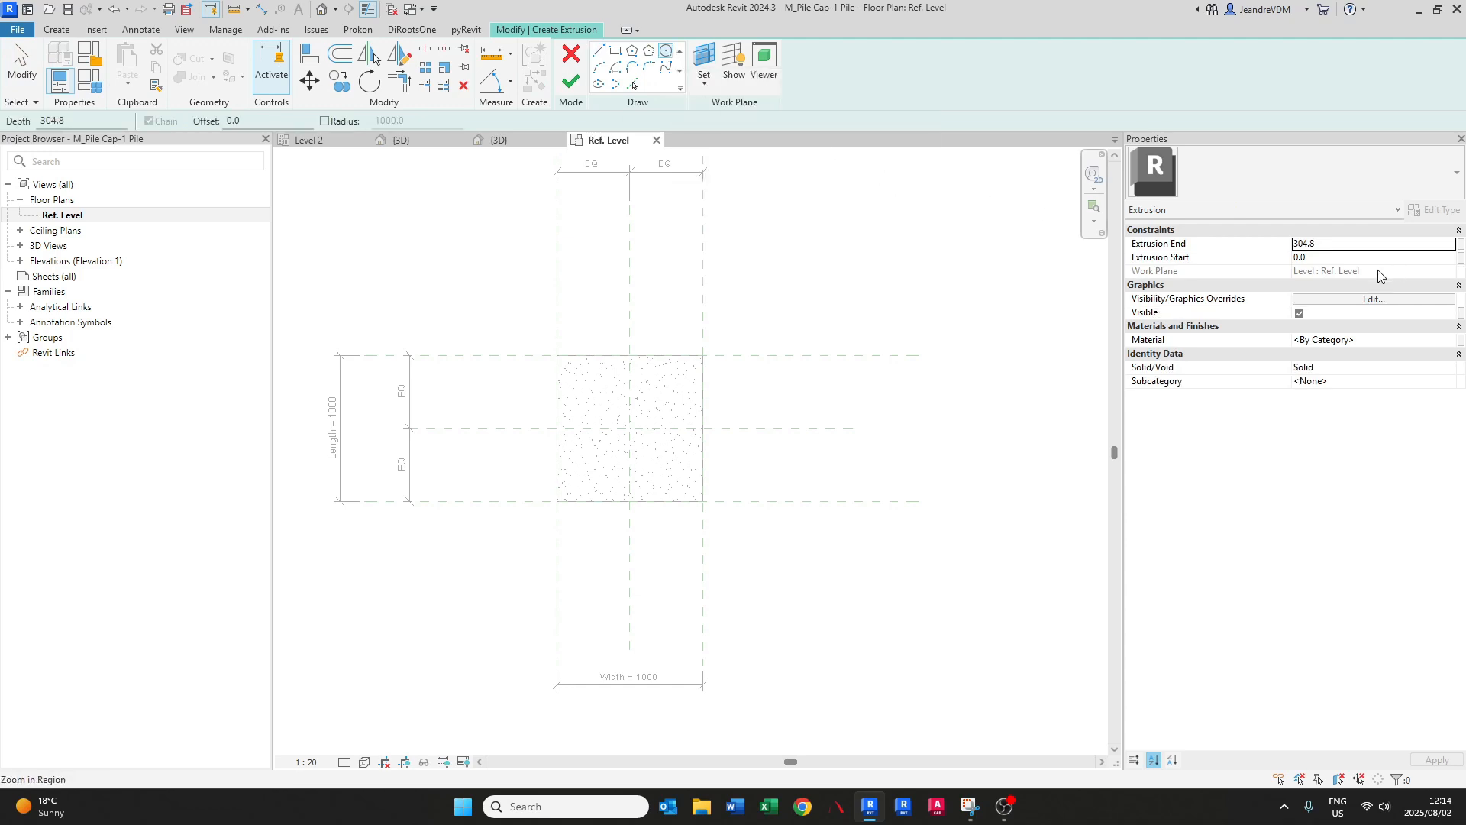
pyautogui.write('0')
pyautogui.press('Return')
pyautogui.click(1330, 257)
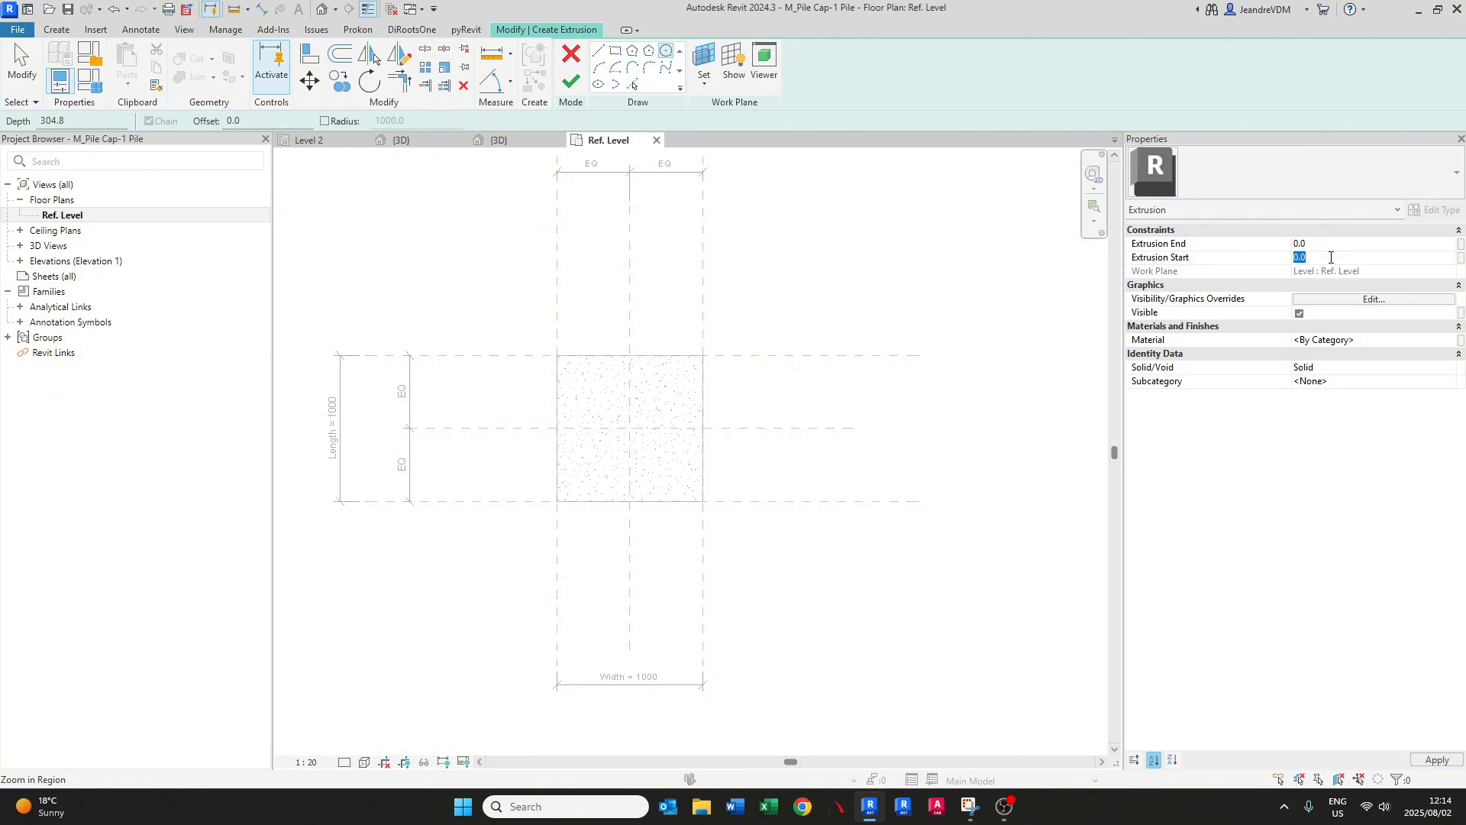
pyautogui.write('-6000')
pyautogui.press('Return')
# - Draw the pile's circle inside the cap outline, centred on the intersection of the centre reference planes, and finish the extrusion
pyautogui.scroll(2, 639, 416)
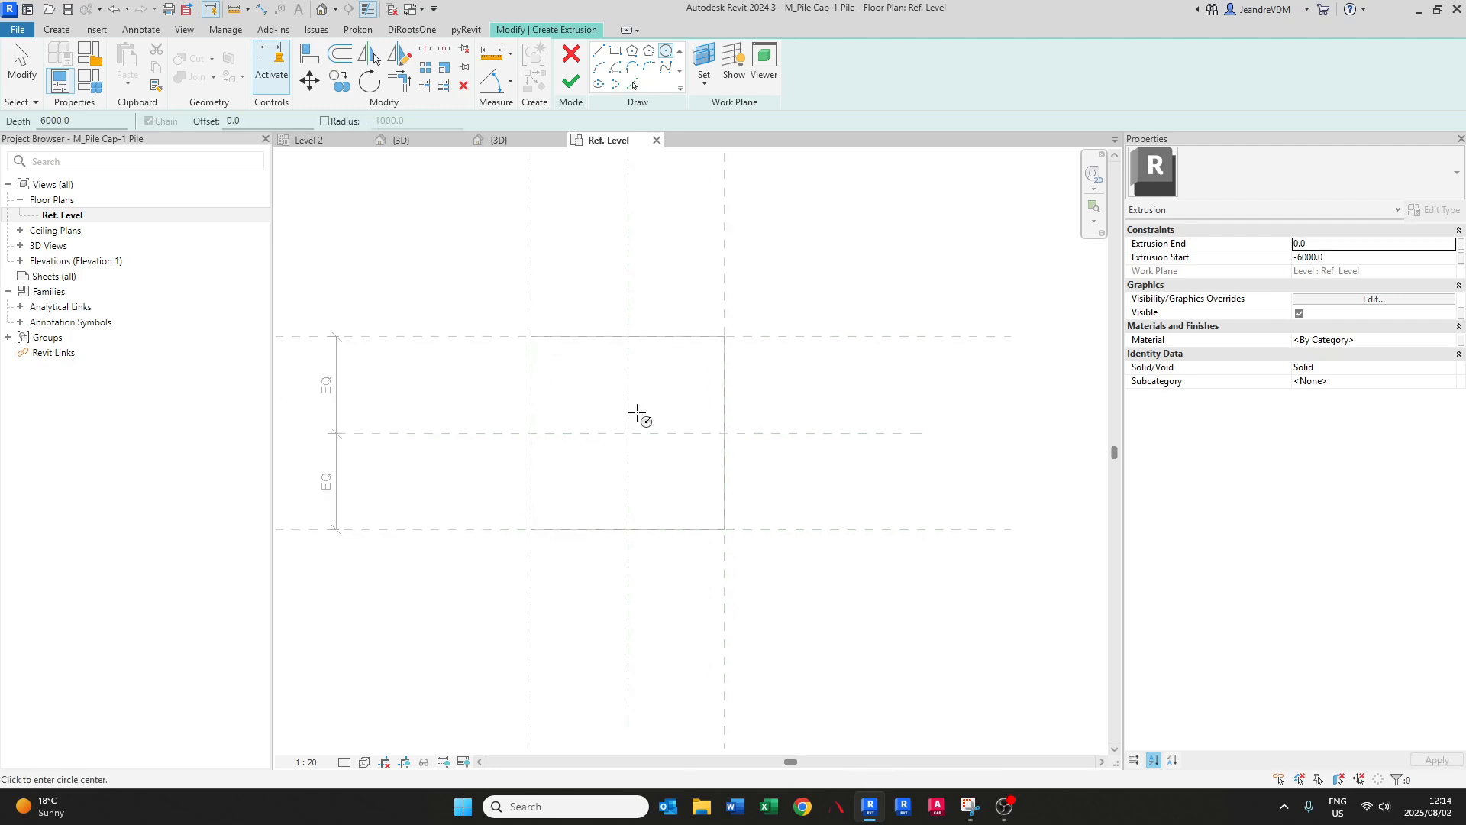
pyautogui.click(629, 433)
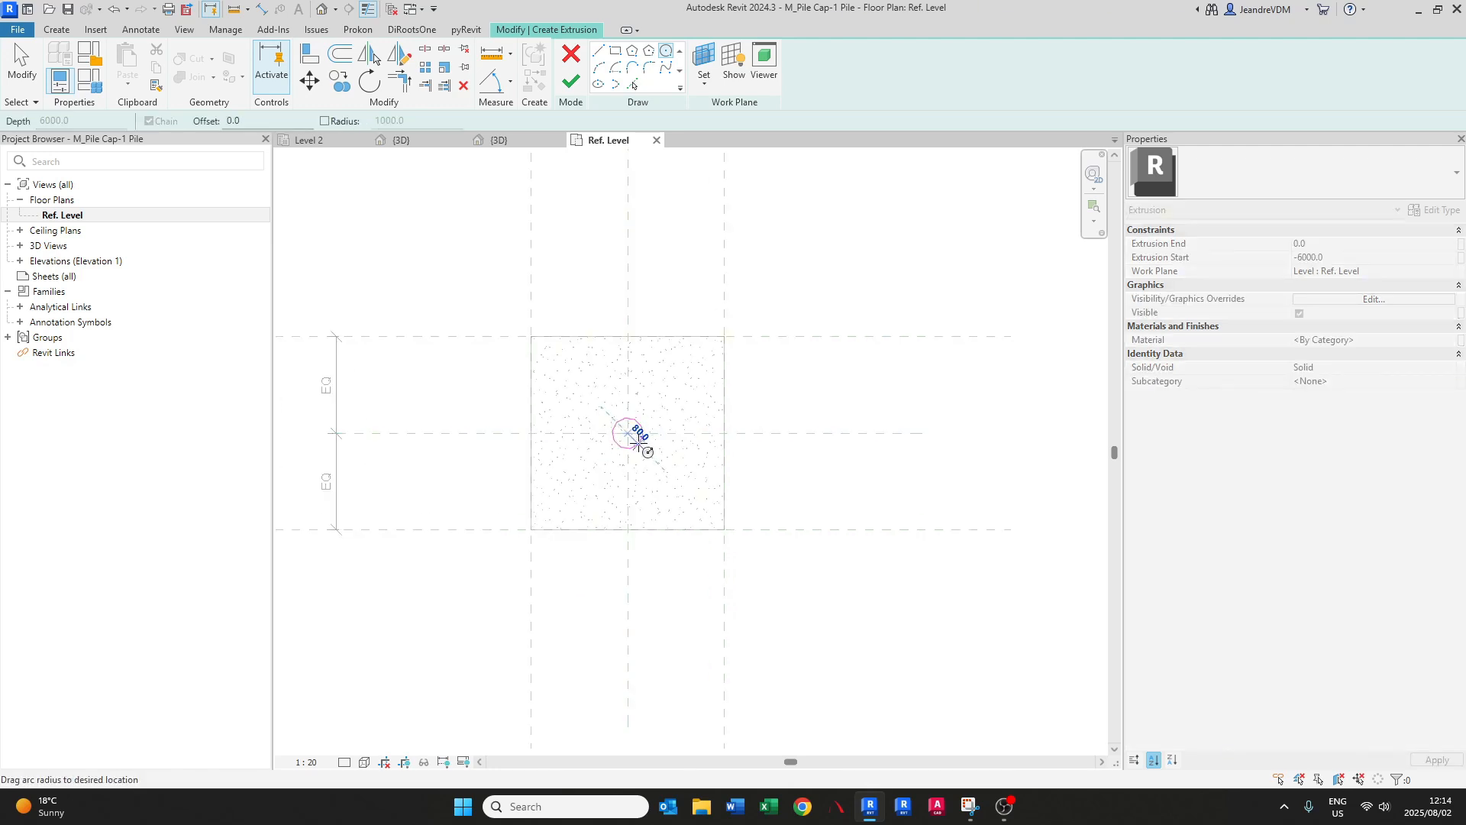
pyautogui.click(682, 489)
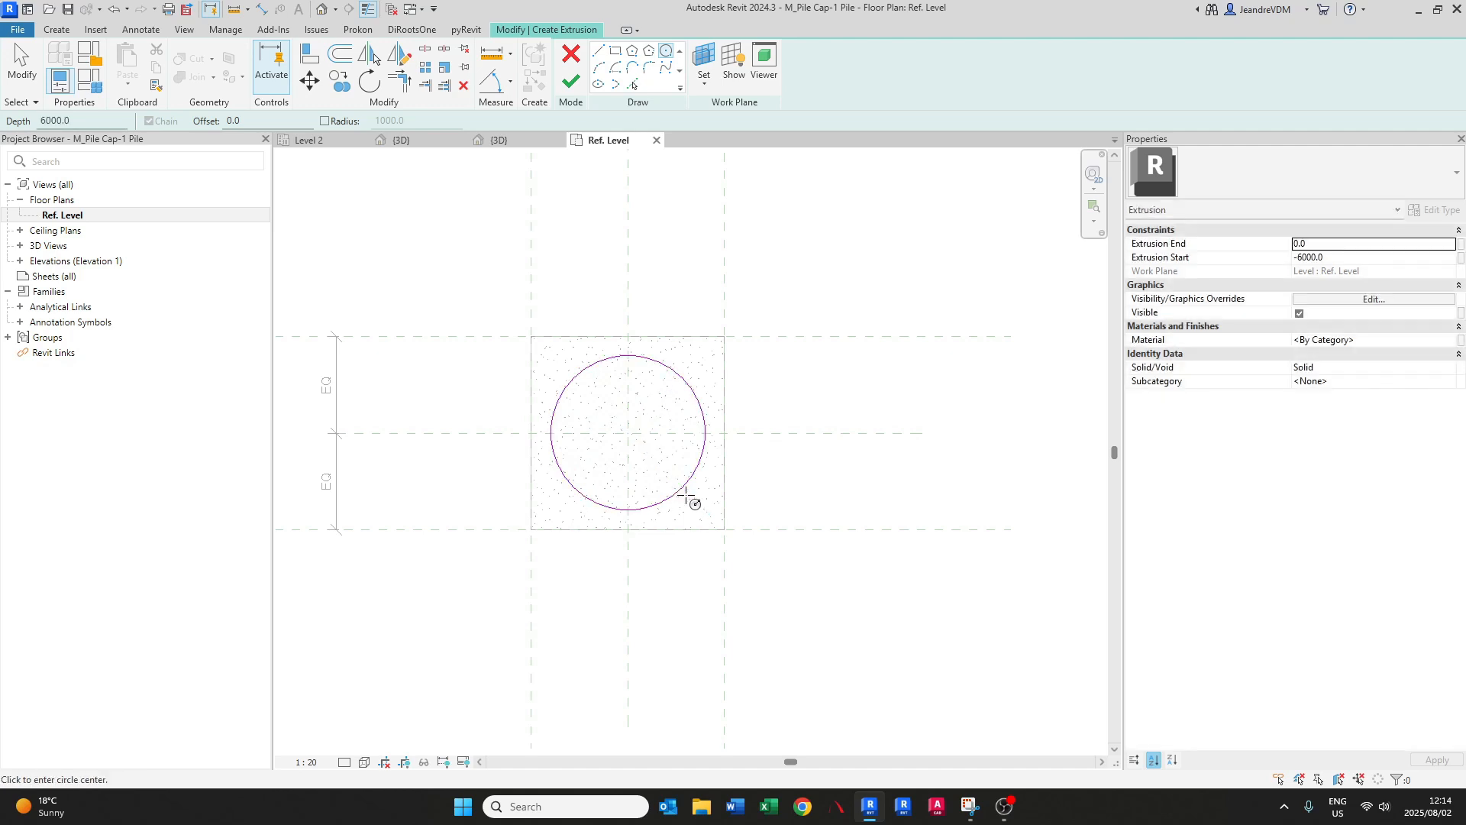
pyautogui.press('Escape')
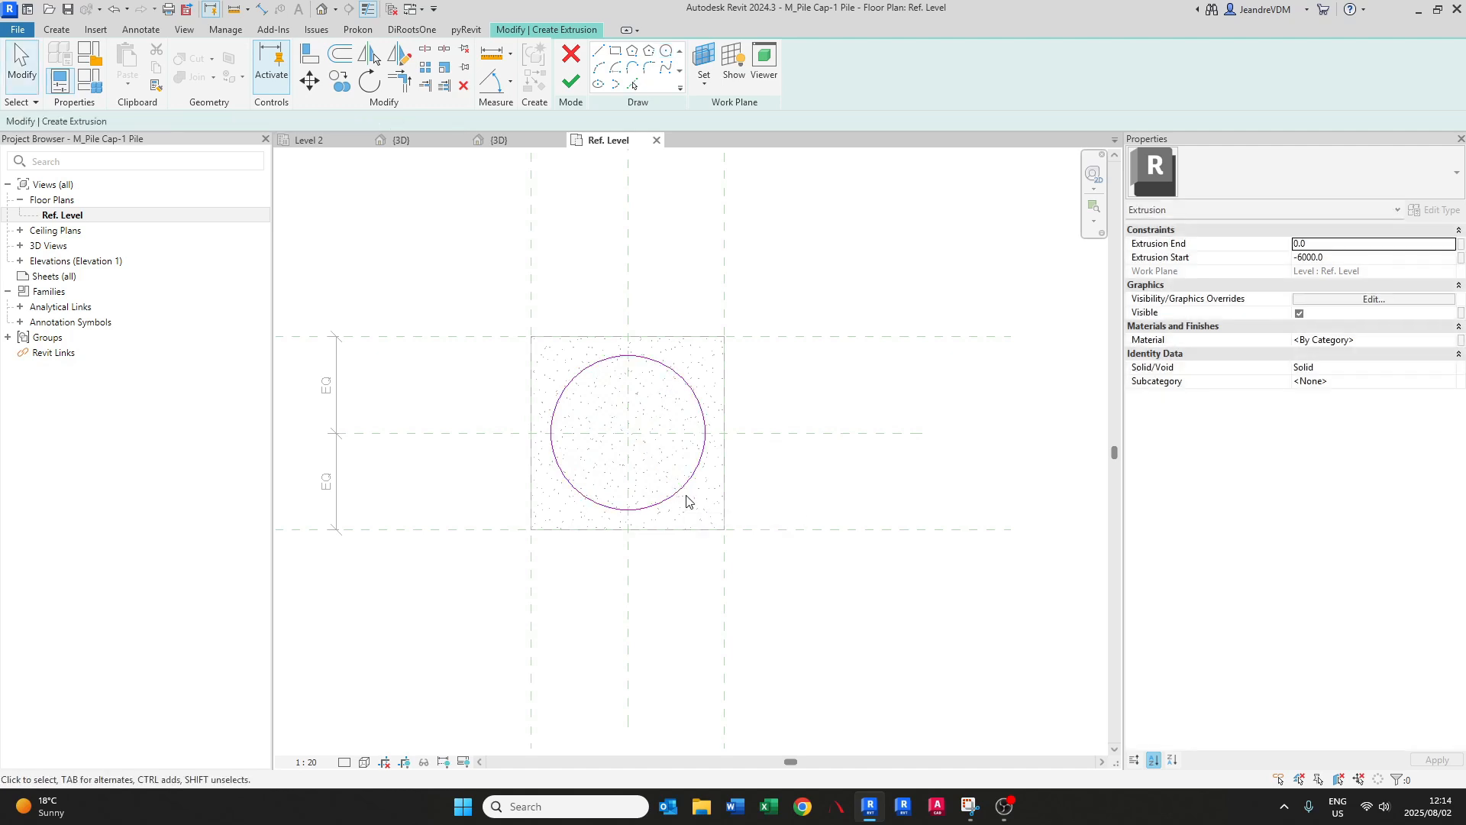
pyautogui.click(570, 81)
pyautogui.press('Escape')
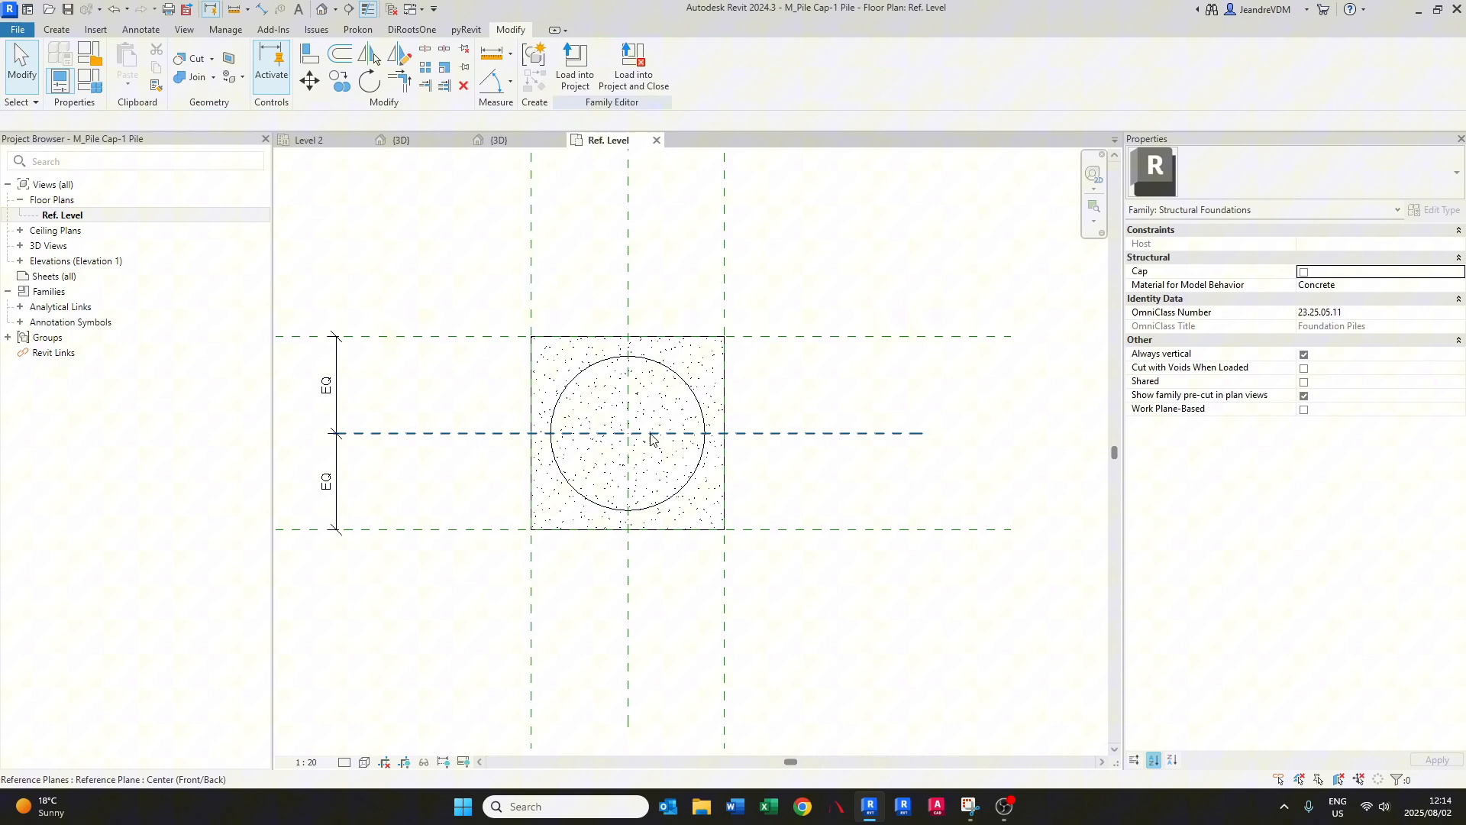
# - Examine the new pile extrusion in the 3D view, including how its upper end sits within the cap
pyautogui.click(21, 246)
pyautogui.doubleClick(52, 261)
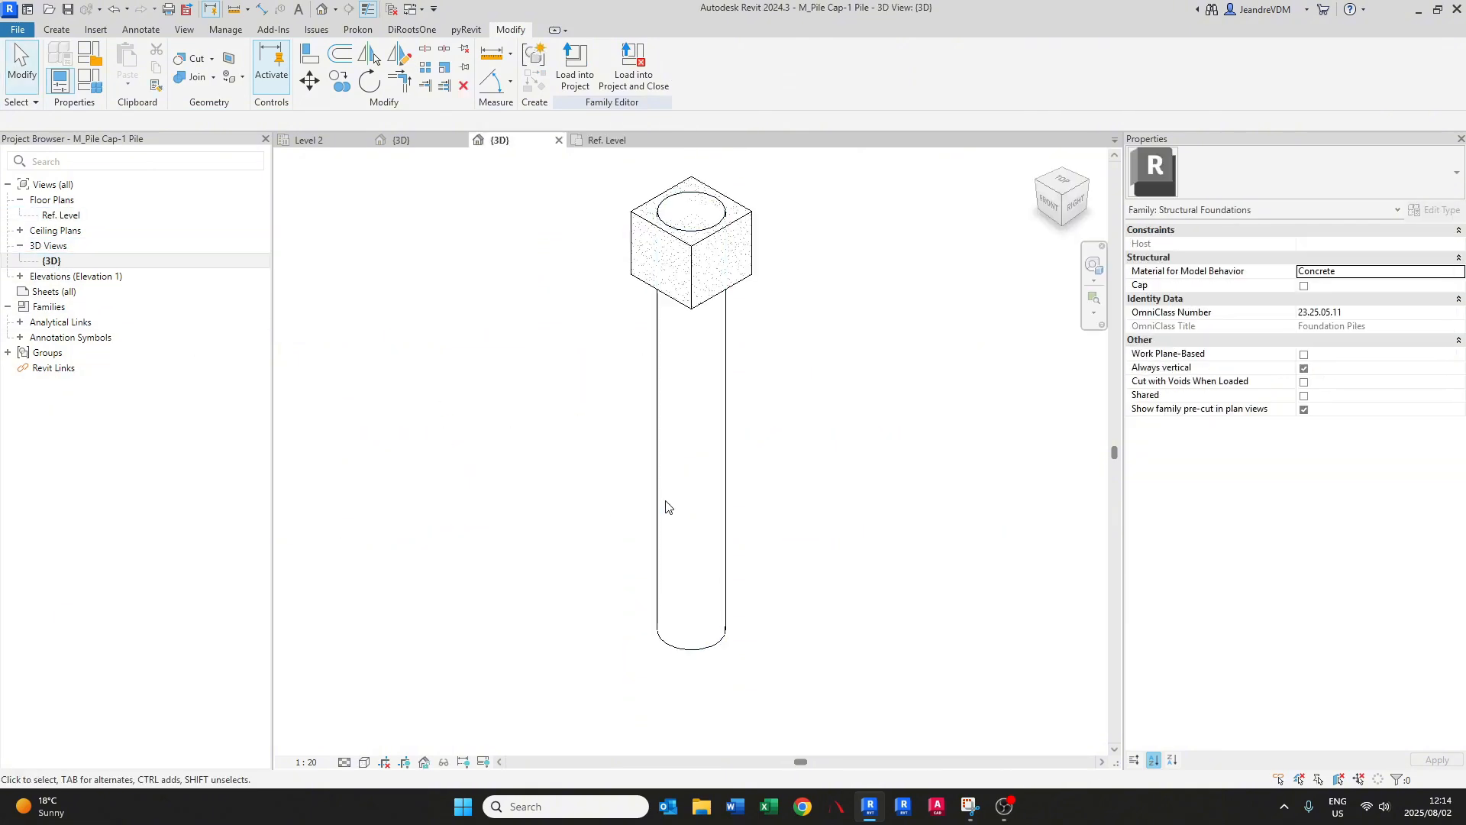
pyautogui.keyDown('shift'); pyautogui.moveTo(698, 484); pyautogui.dragTo(700, 399, button='middle'); pyautogui.keyUp('shift')
pyautogui.click(728, 365)
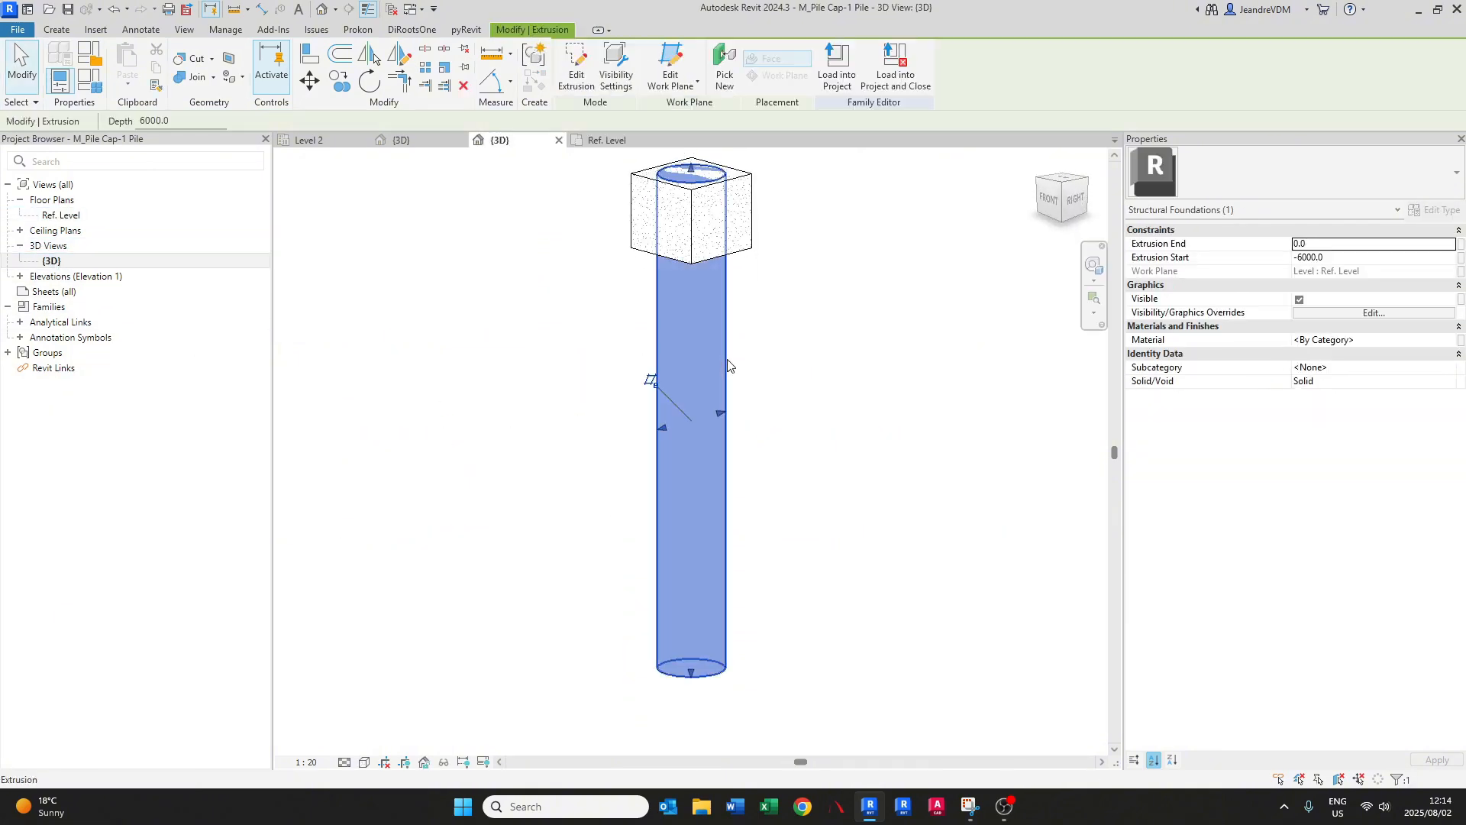
pyautogui.moveTo(711, 229); pyautogui.dragTo(703, 341, button='middle')
pyautogui.scroll(3, 692, 293)
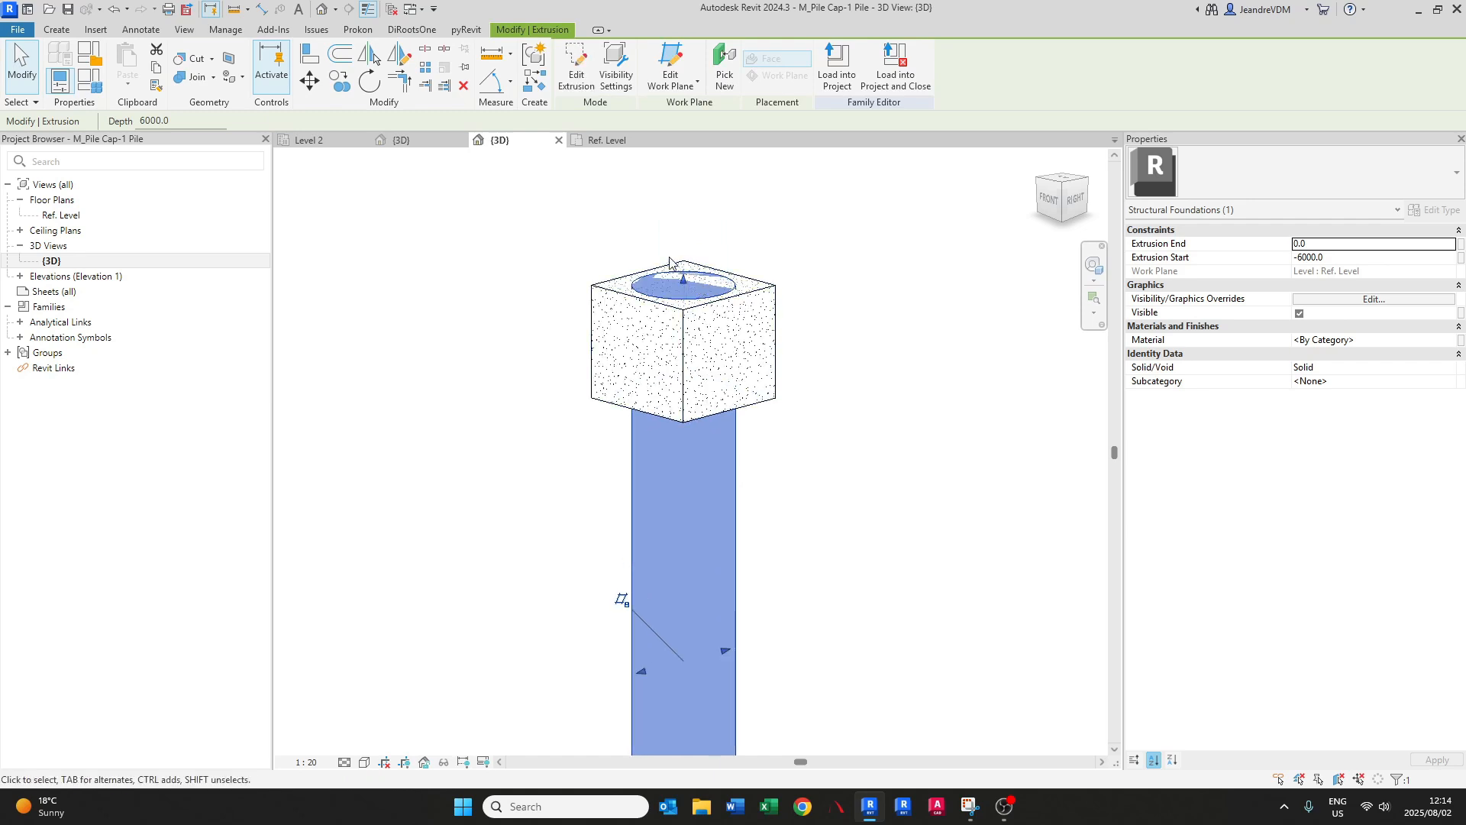
pyautogui.moveTo(748, 337); pyautogui.dragTo(749, 297, button='middle')
pyautogui.scroll(-3, 746, 330)
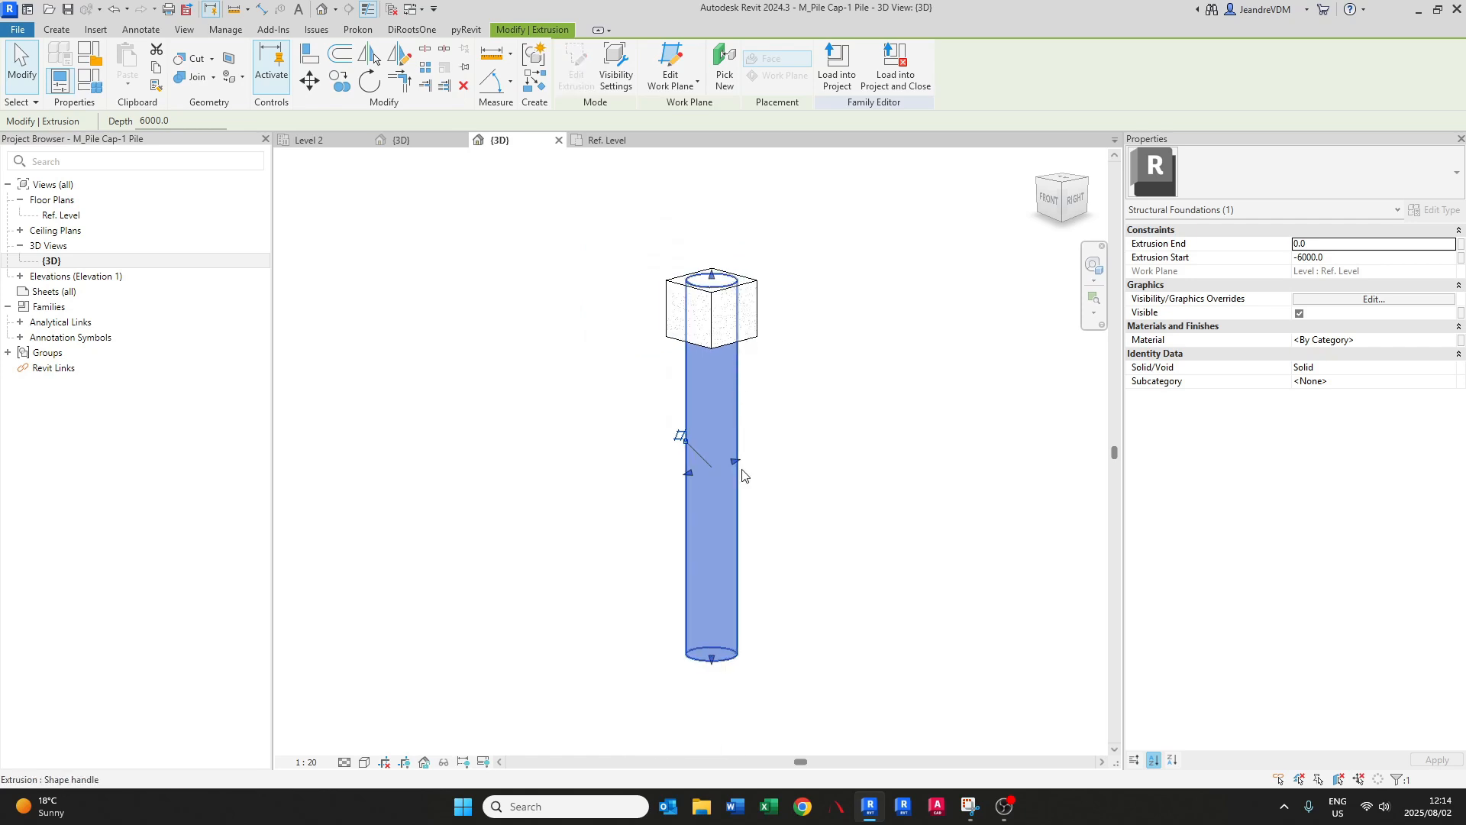
pyautogui.click(361, 432)
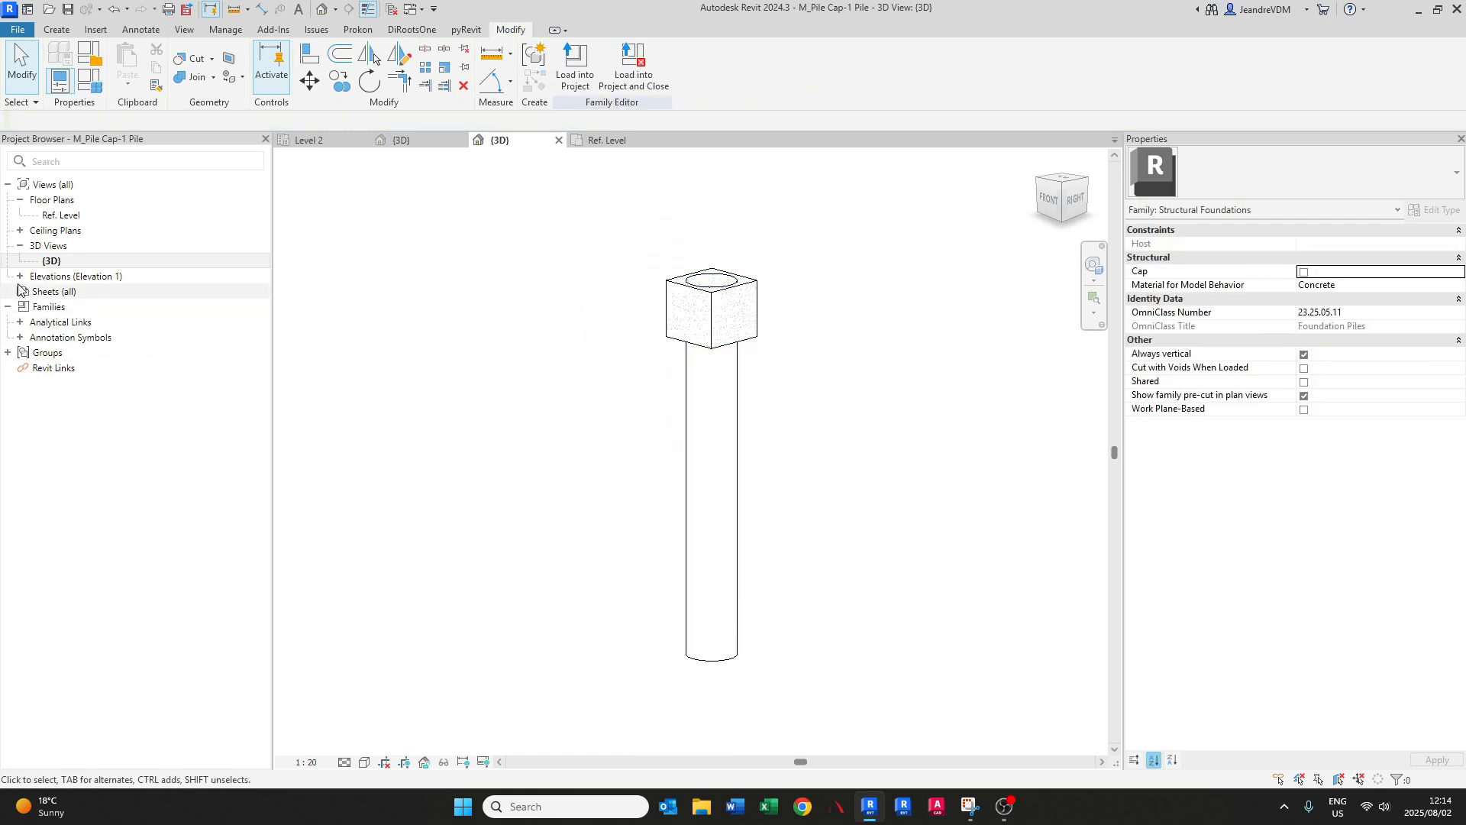
# - Open the Back elevation and examine the pile extrusion's upper end relative to the cap and the cut-off reference plane
pyautogui.doubleClick(68, 277)
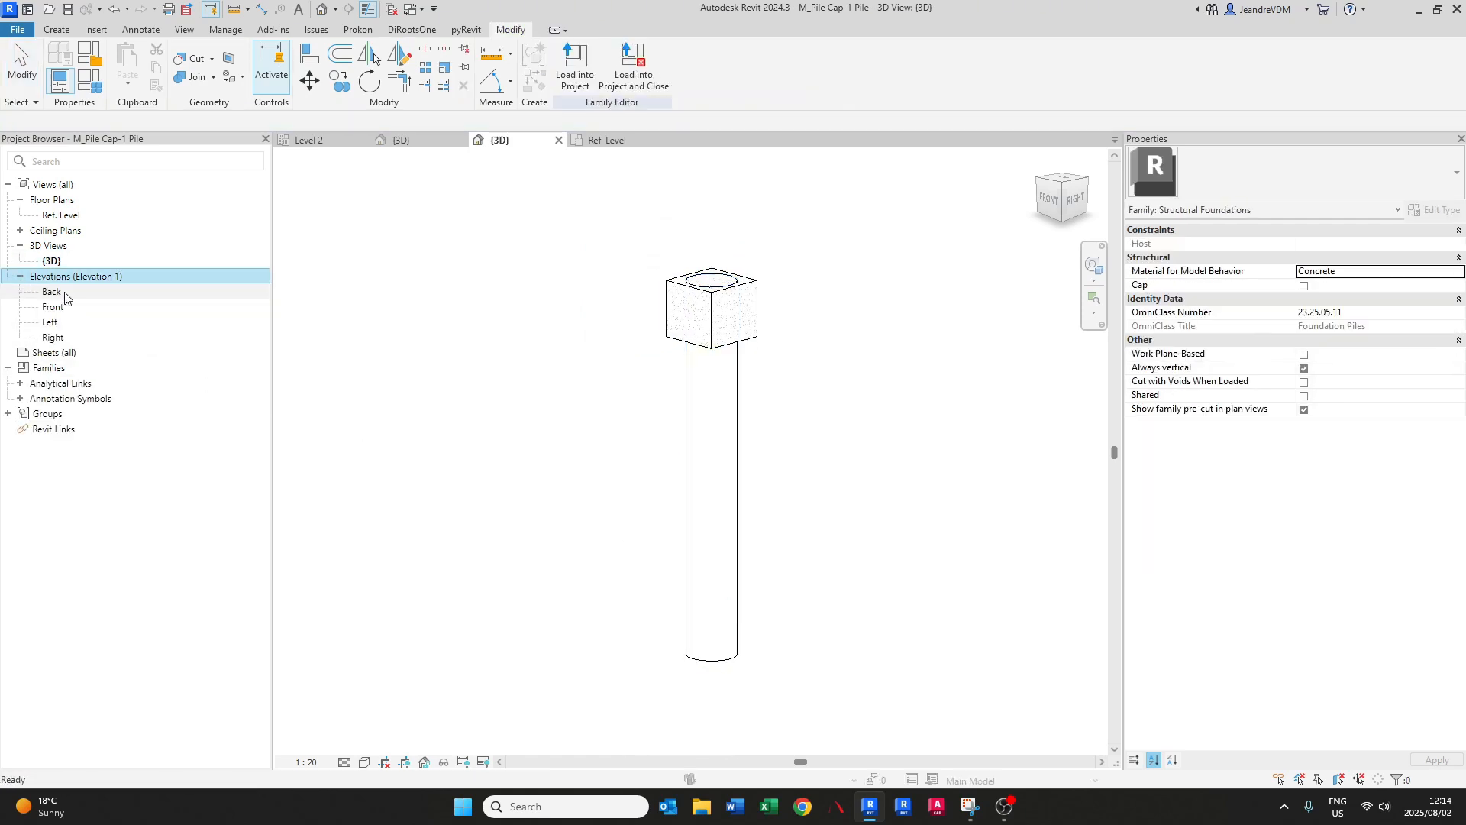
pyautogui.doubleClick(52, 292)
pyautogui.scroll(2, 703, 382)
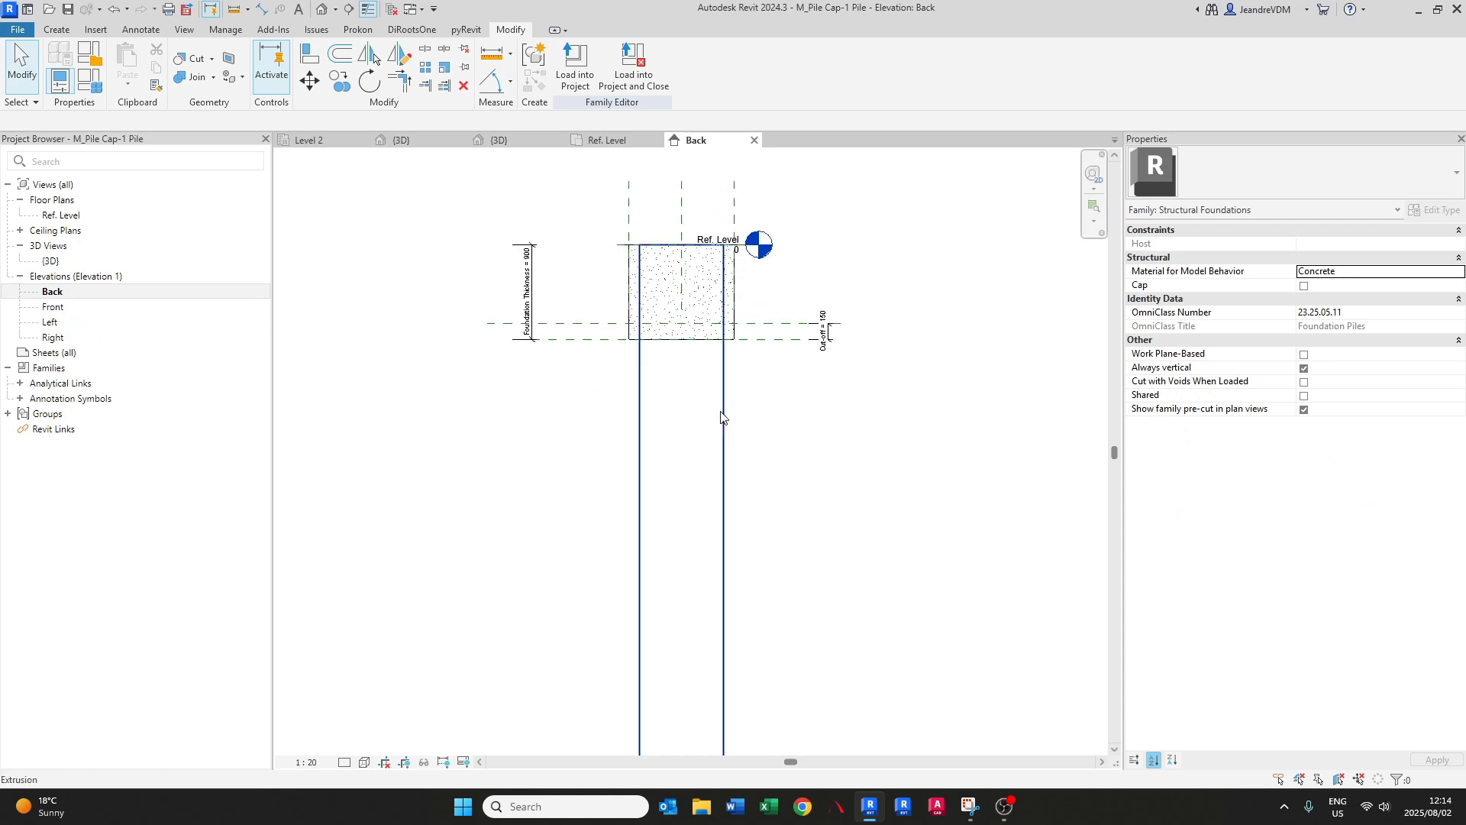
pyautogui.click(721, 417)
pyautogui.scroll(-2, 710, 412)
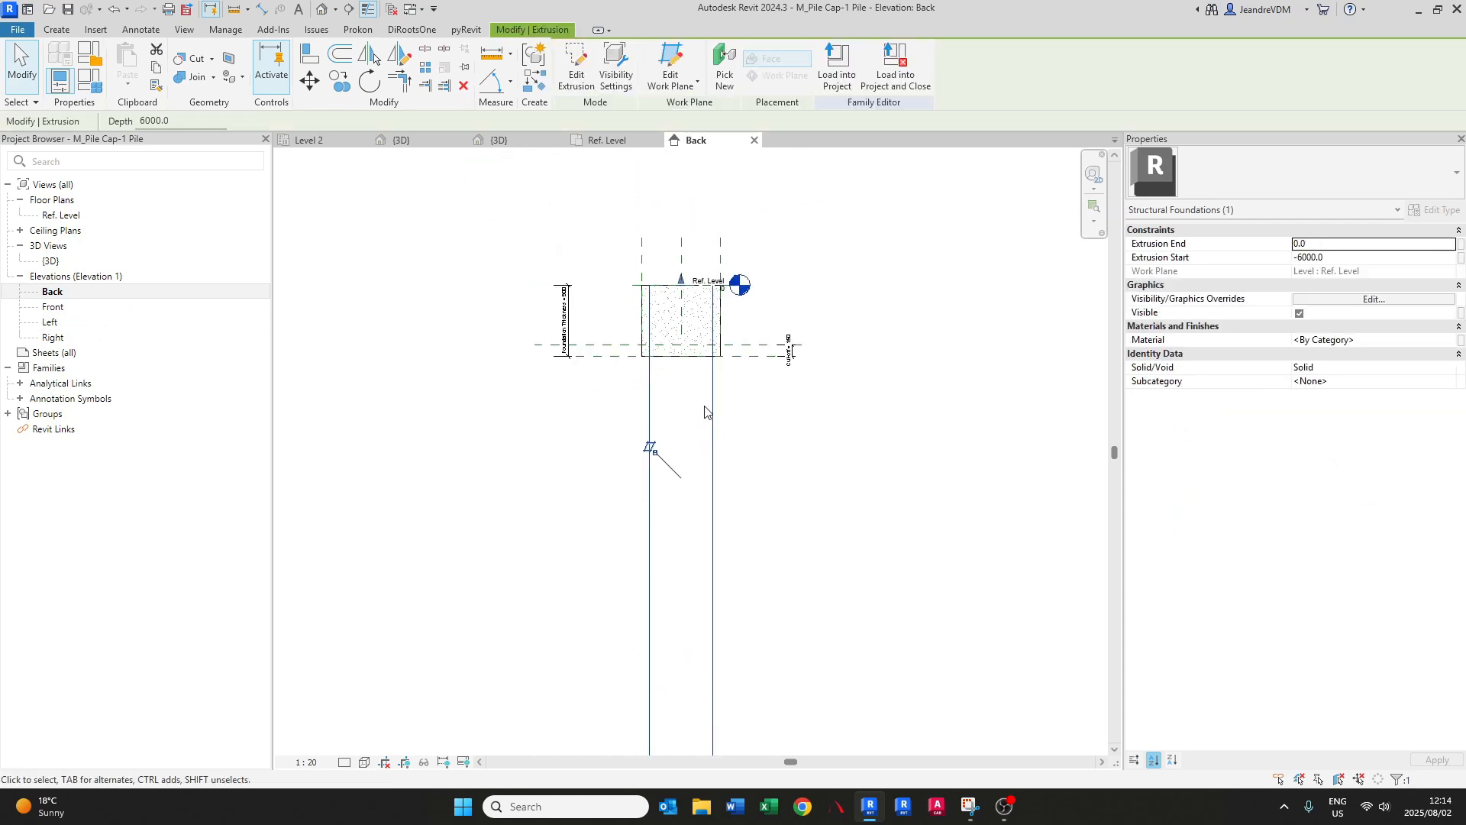
pyautogui.scroll(2, 704, 405)
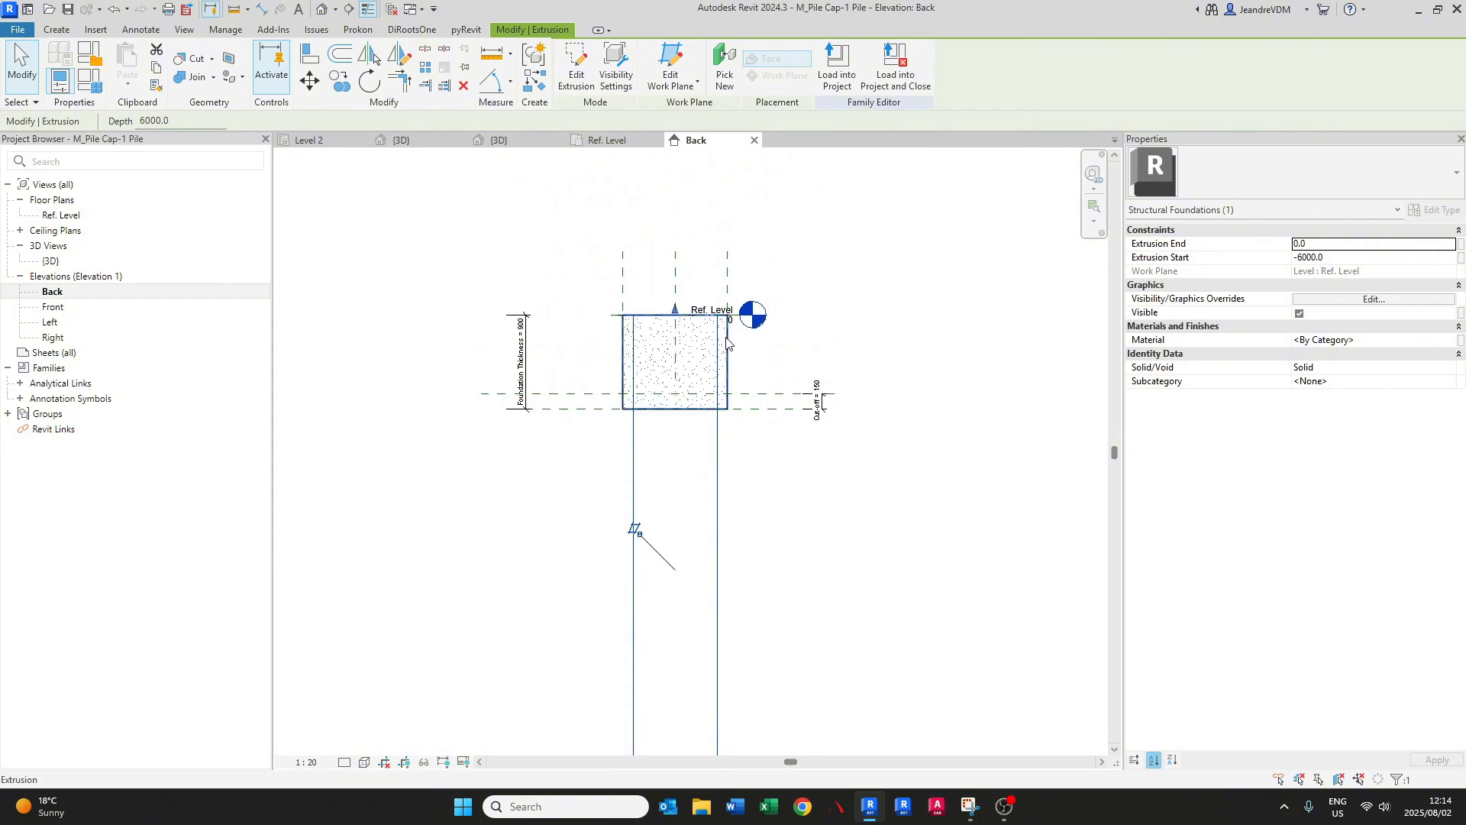
pyautogui.scroll(2, 726, 343)
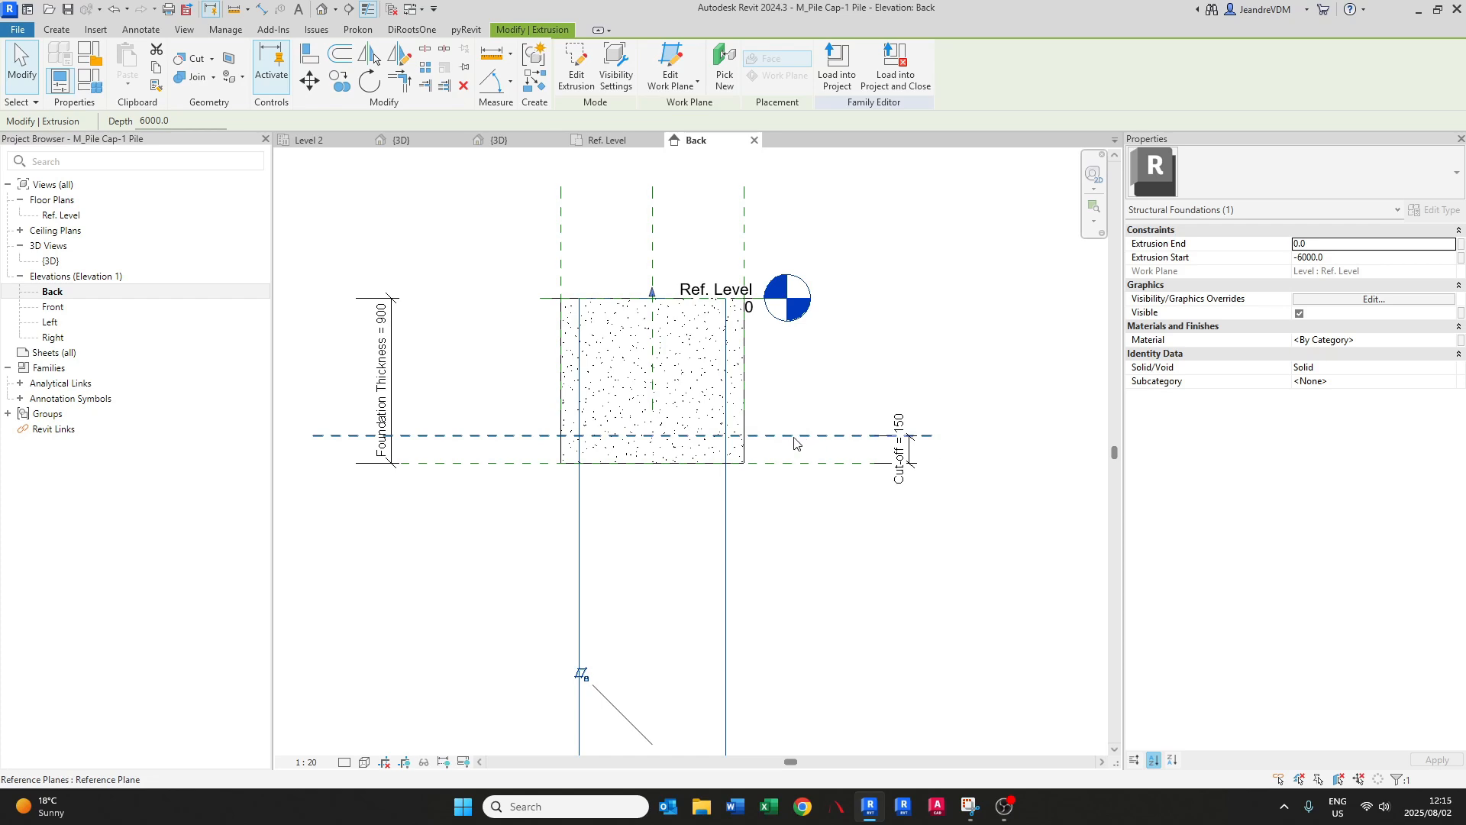
pyautogui.press('Escape')
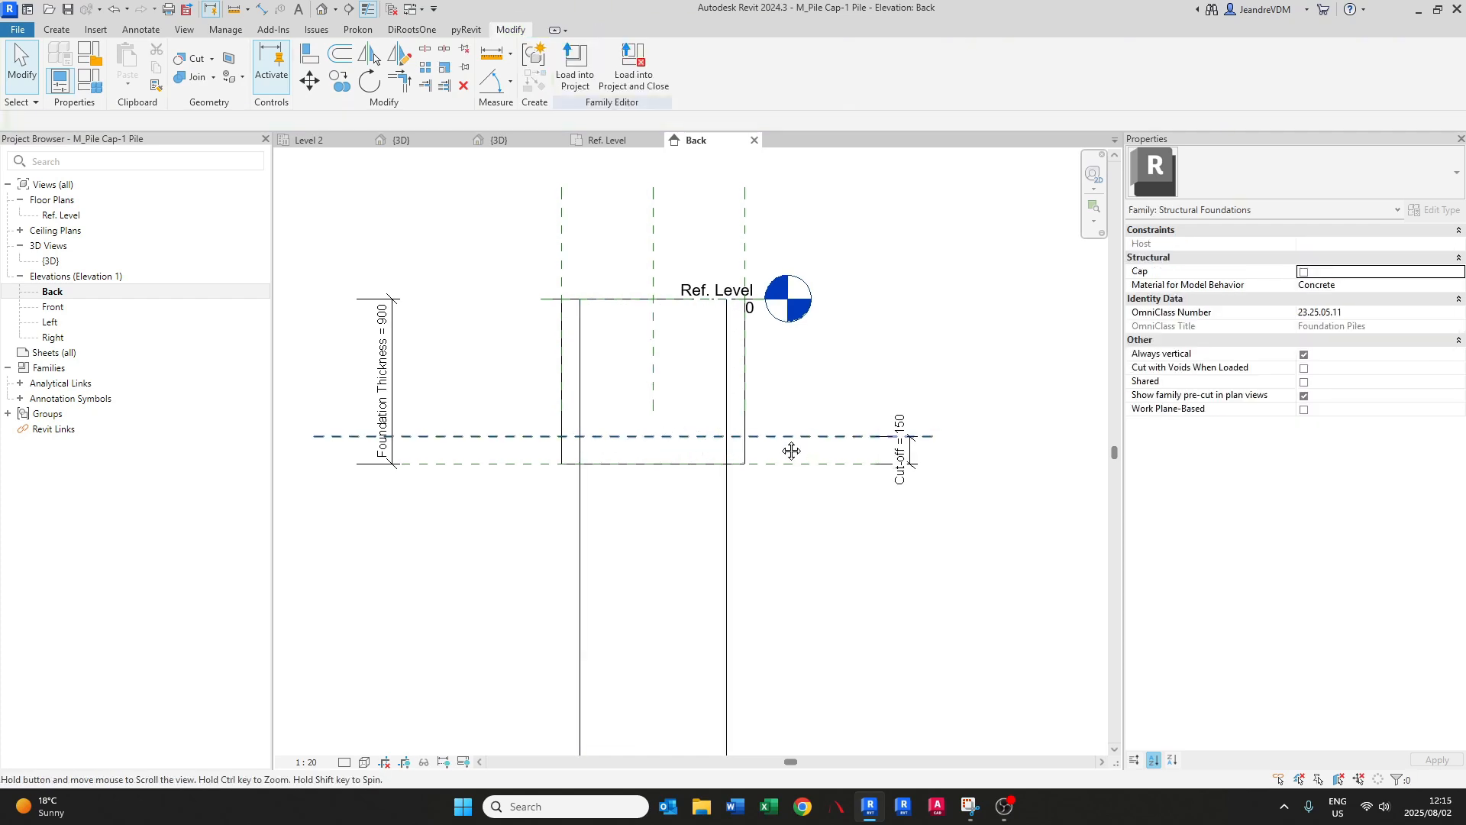
# - Align the pile extrusion's upper end to the cut-off reference plane in the Back elevation
pyautogui.press('a')
pyautogui.press('l')
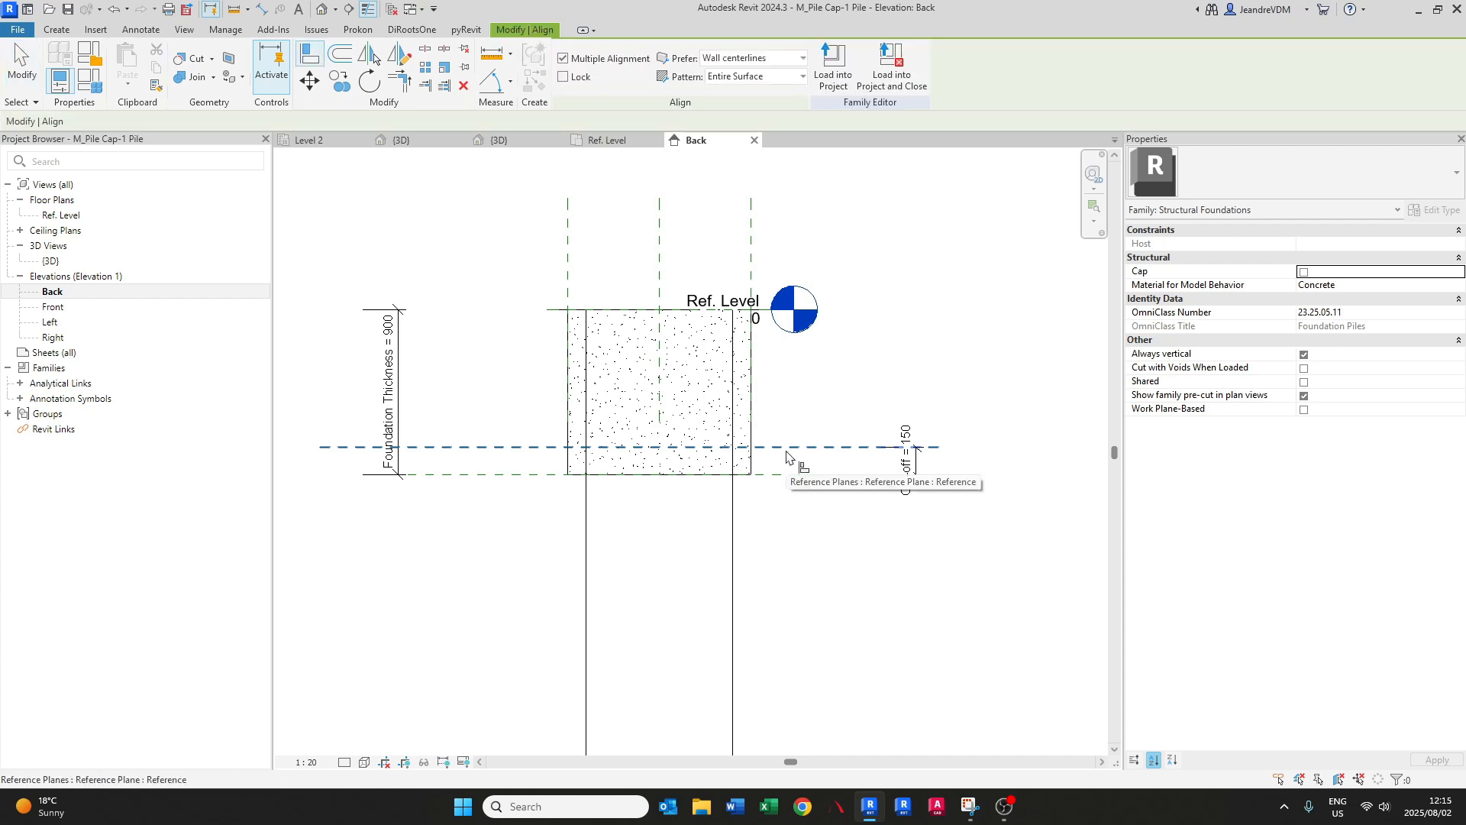
pyautogui.click(786, 451)
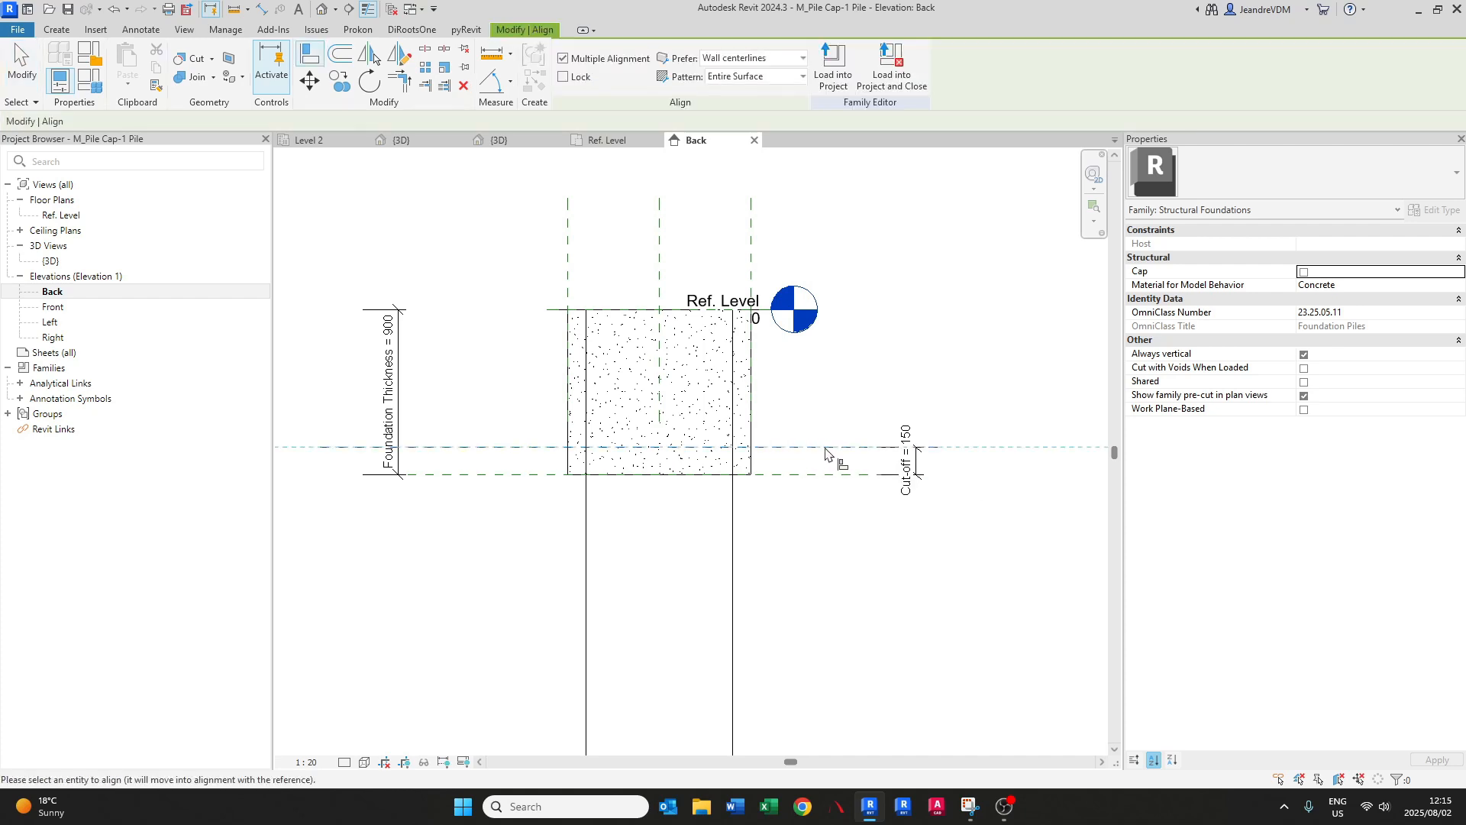
pyautogui.click(670, 314)
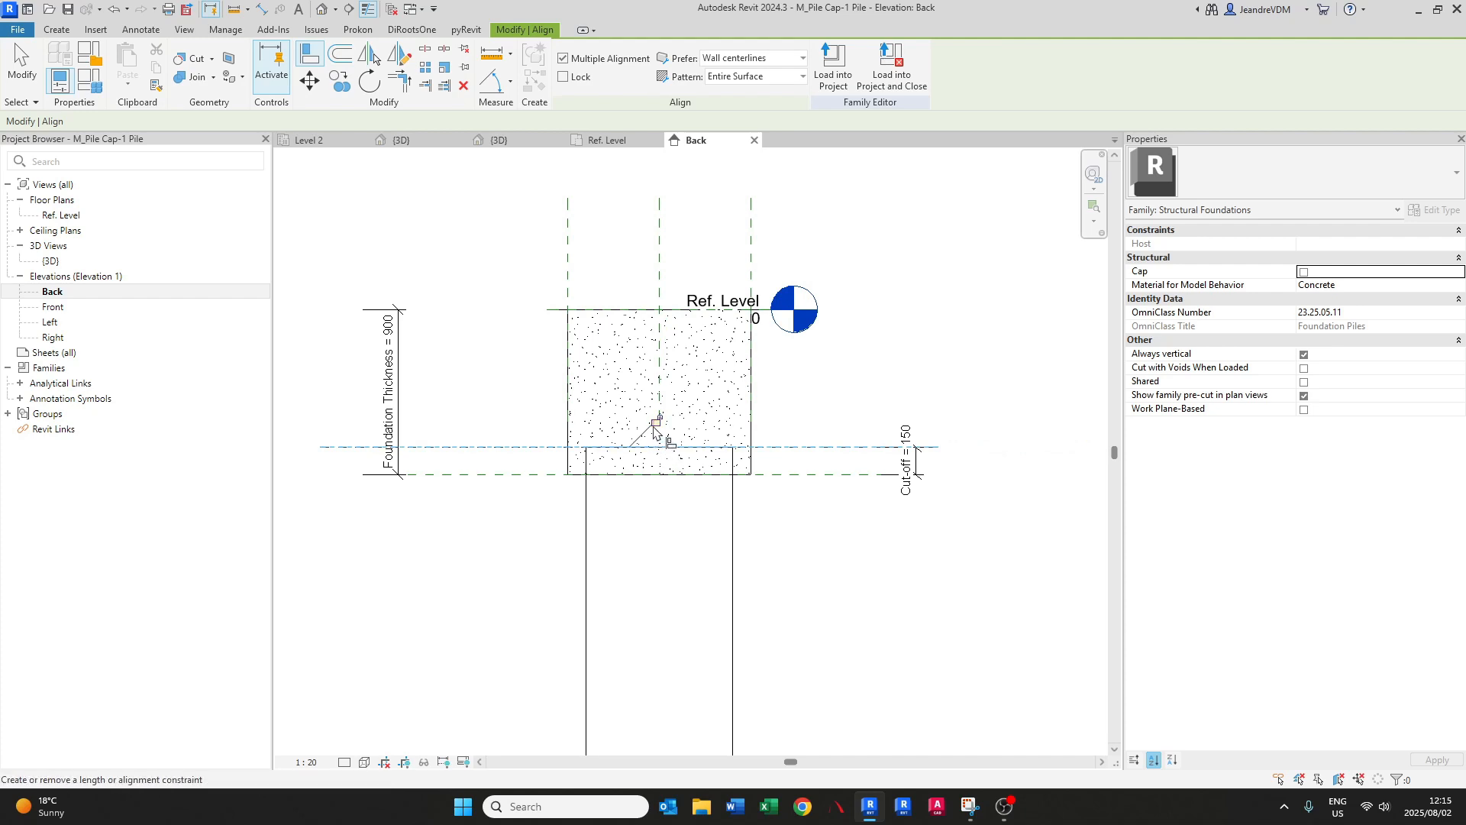
pyautogui.press('Escape')
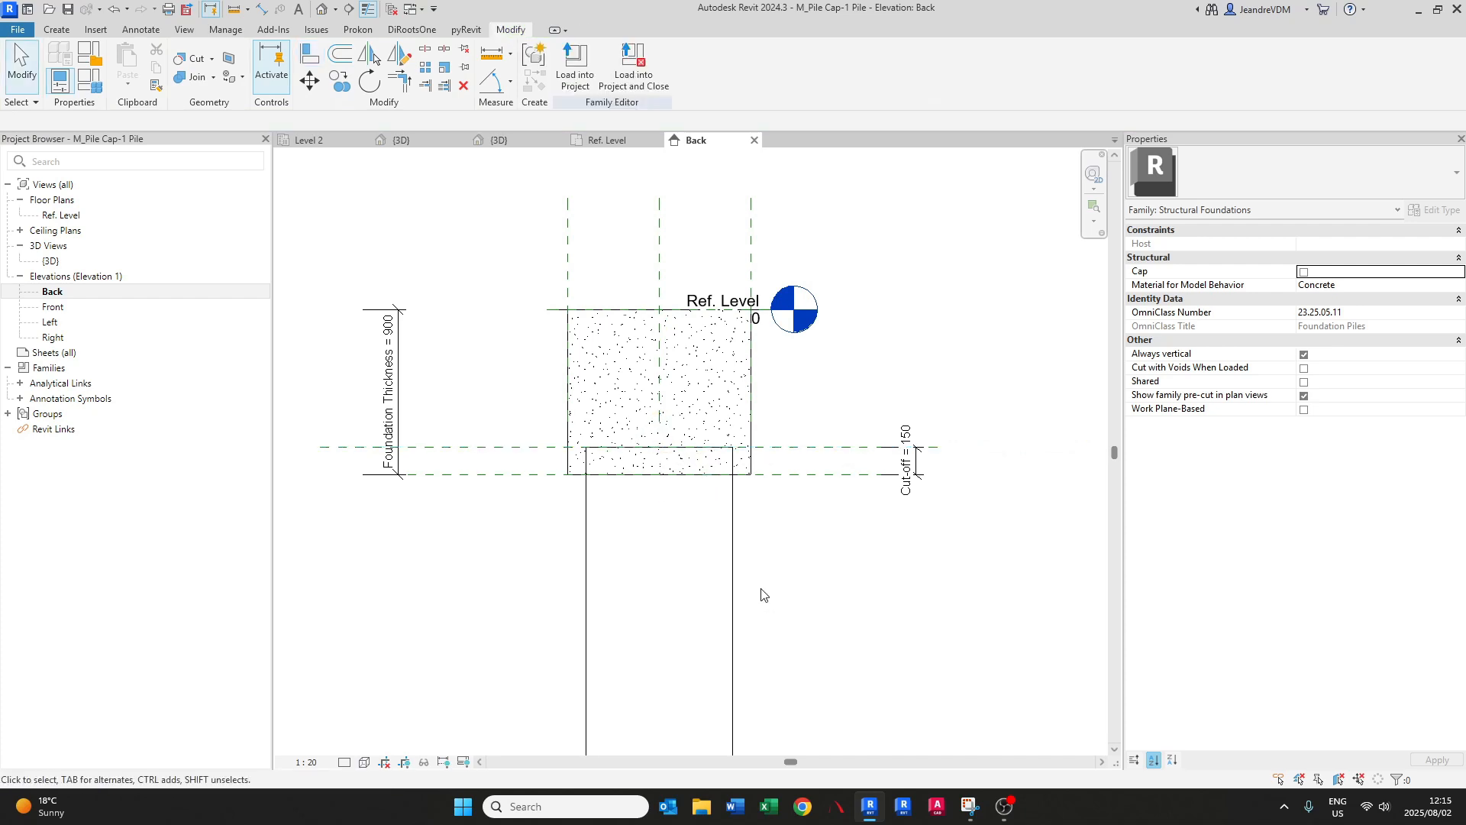
# - Test the pile's alignment by moving the cut-off reference plane upward, and undo the move
pyautogui.click(790, 449)
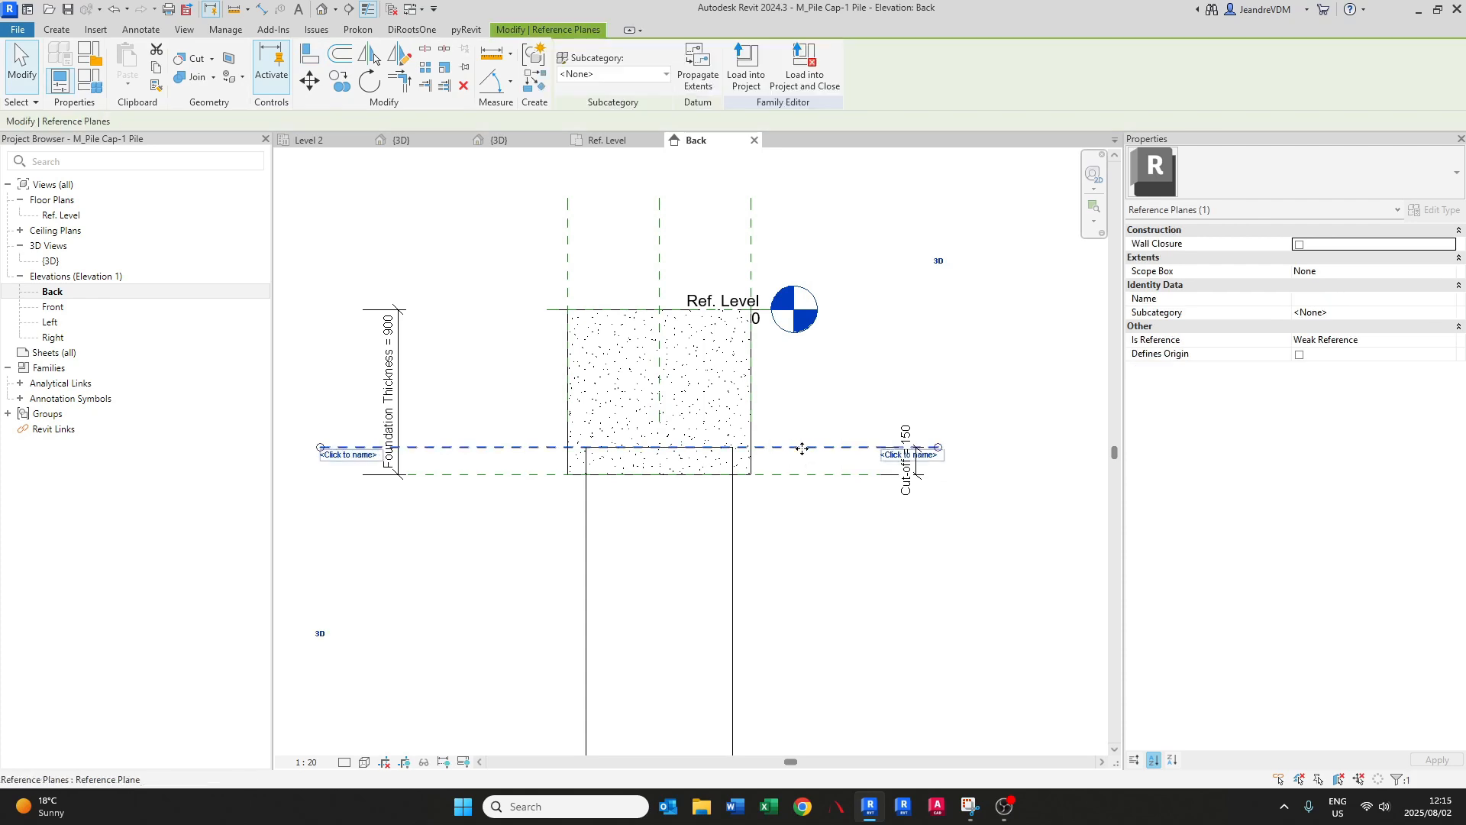
pyautogui.moveTo(790, 447); pyautogui.dragTo(790, 412)
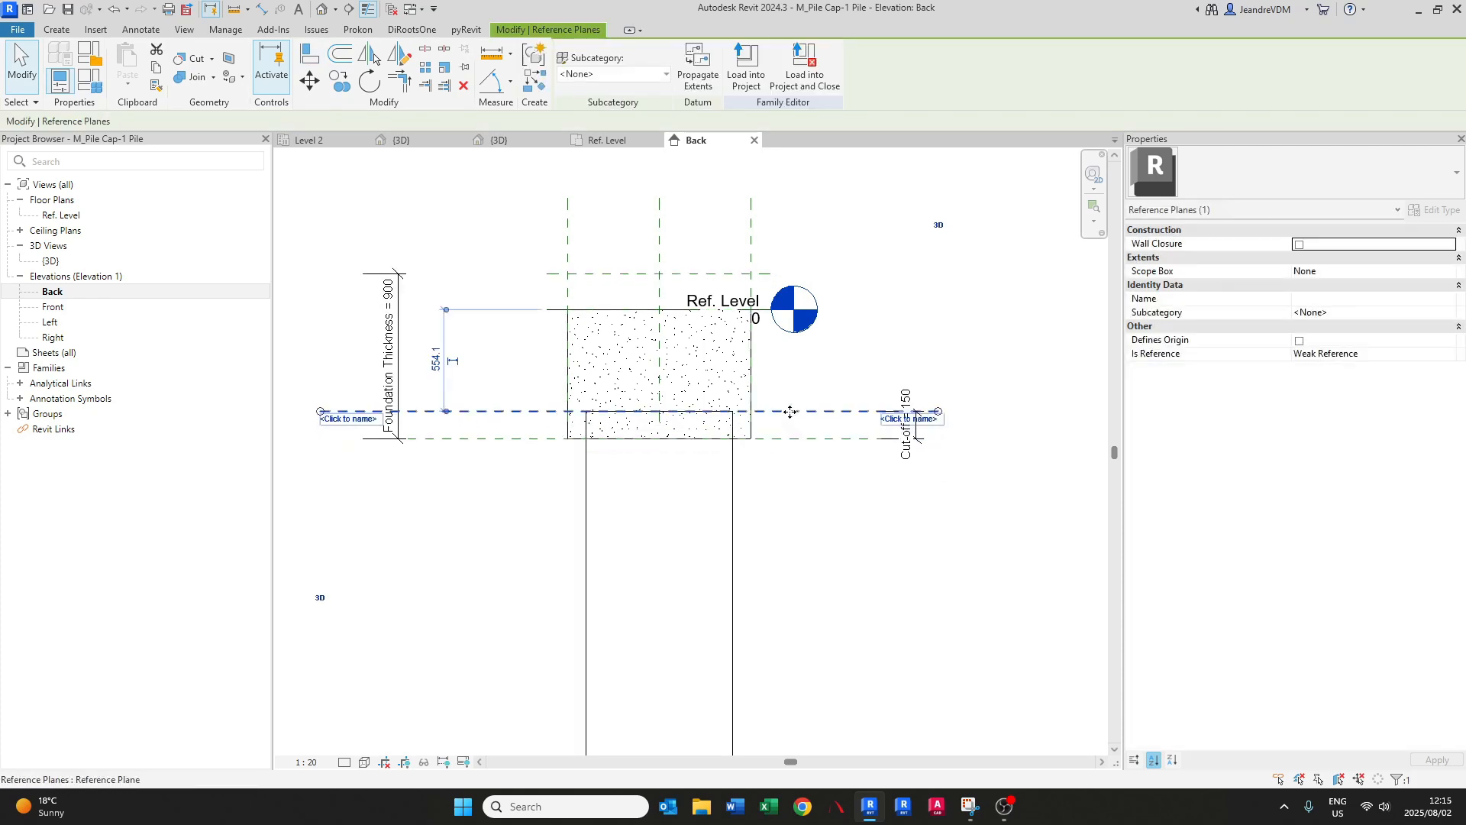
pyautogui.hotkey('ctrl', 'z')
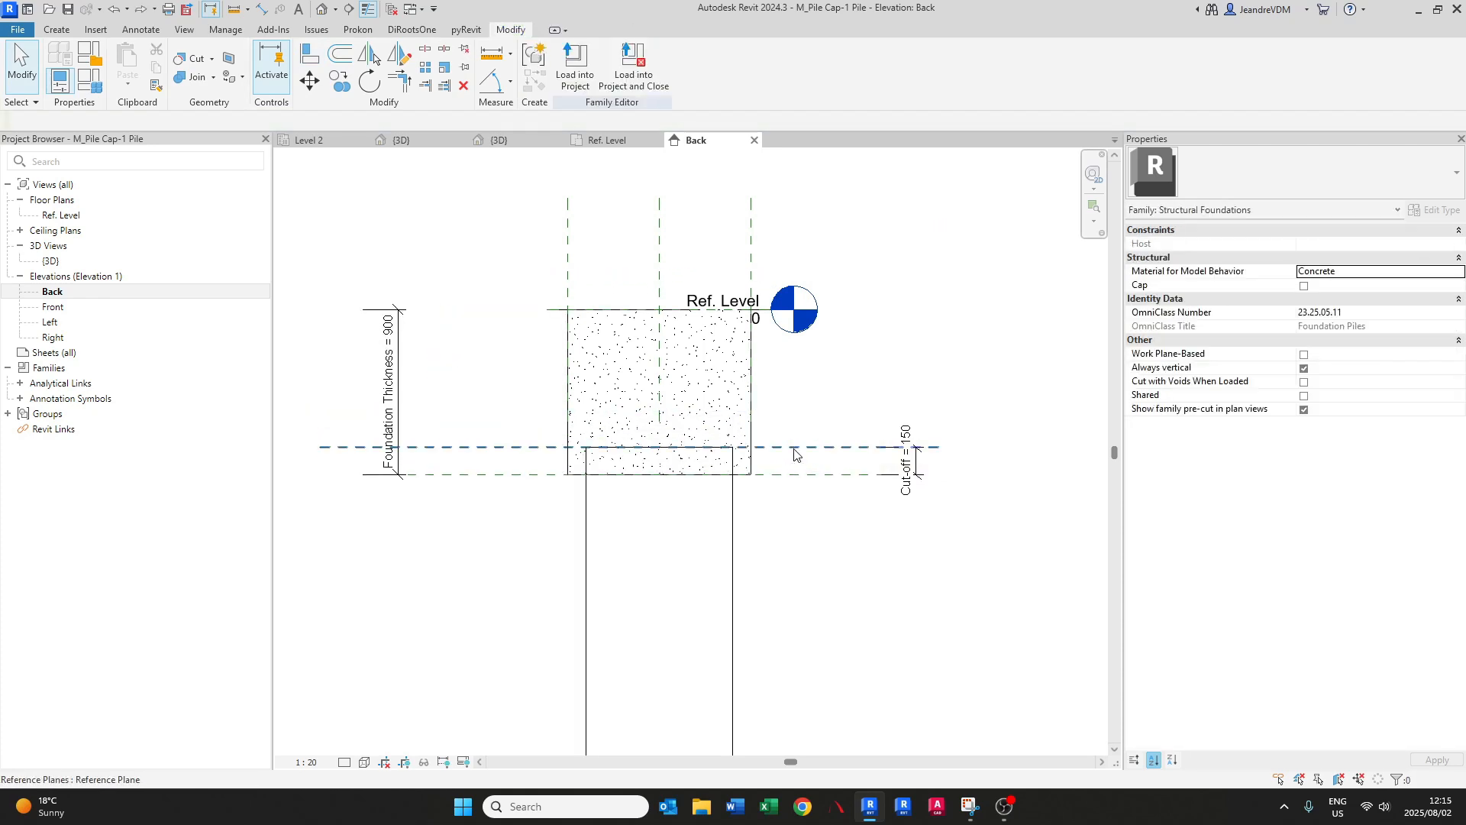
# - Test the pile's response by setting the Cut-off dimension to 500, and undo the change
pyautogui.click(794, 449)
pyautogui.click(910, 443)
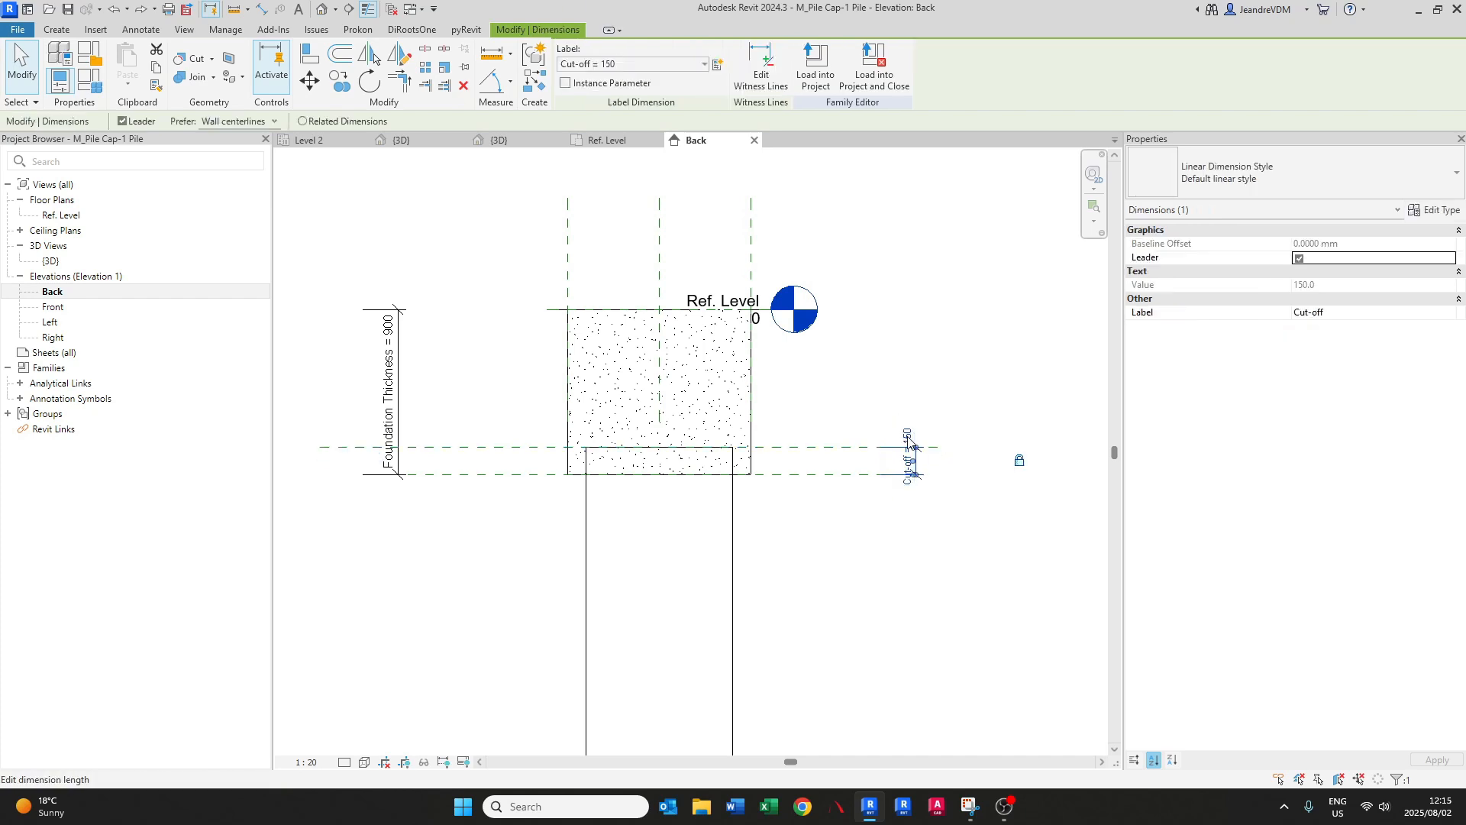
pyautogui.click(913, 445)
pyautogui.write('500')
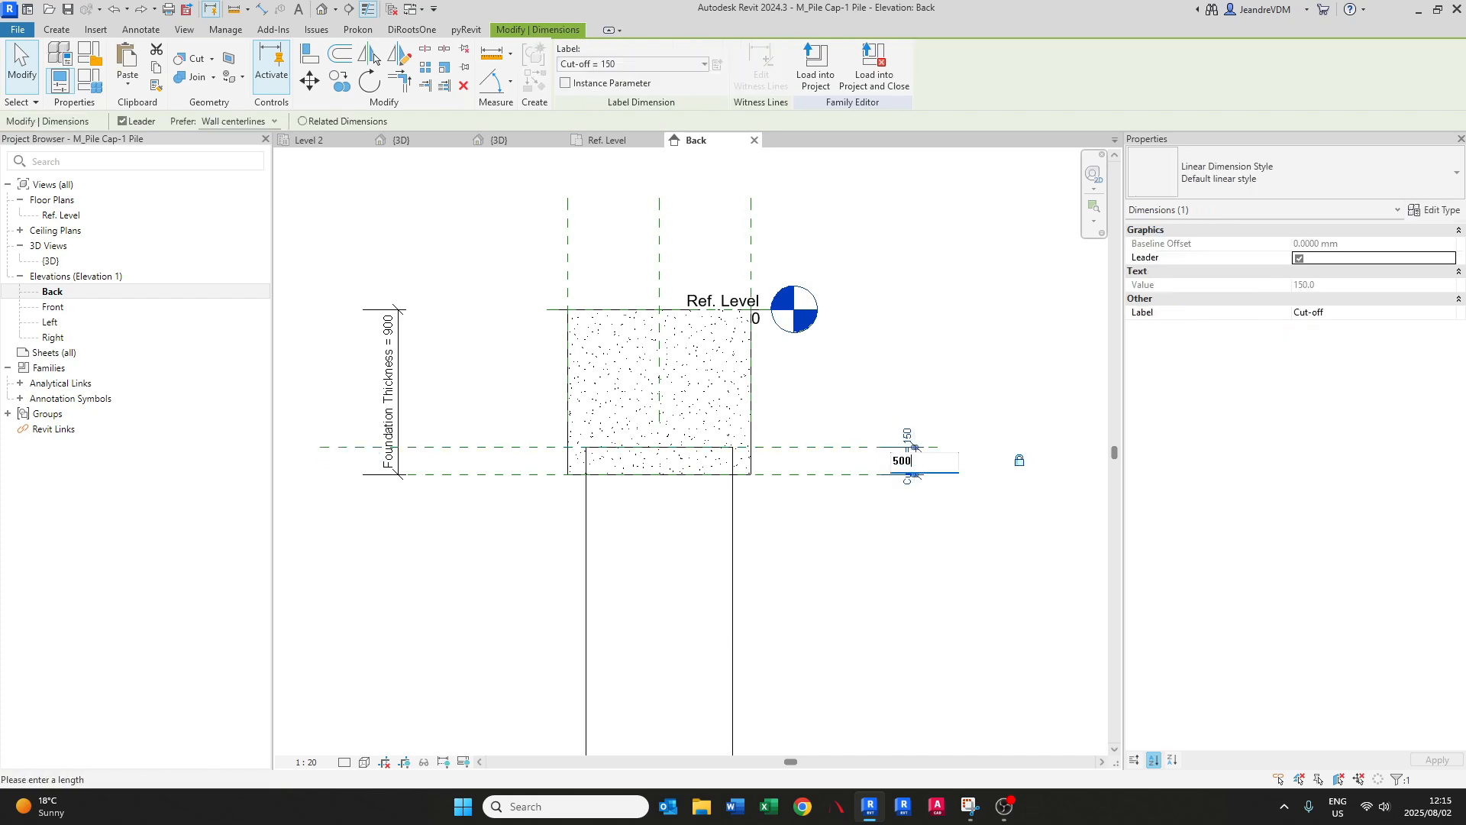
pyautogui.press('Return')
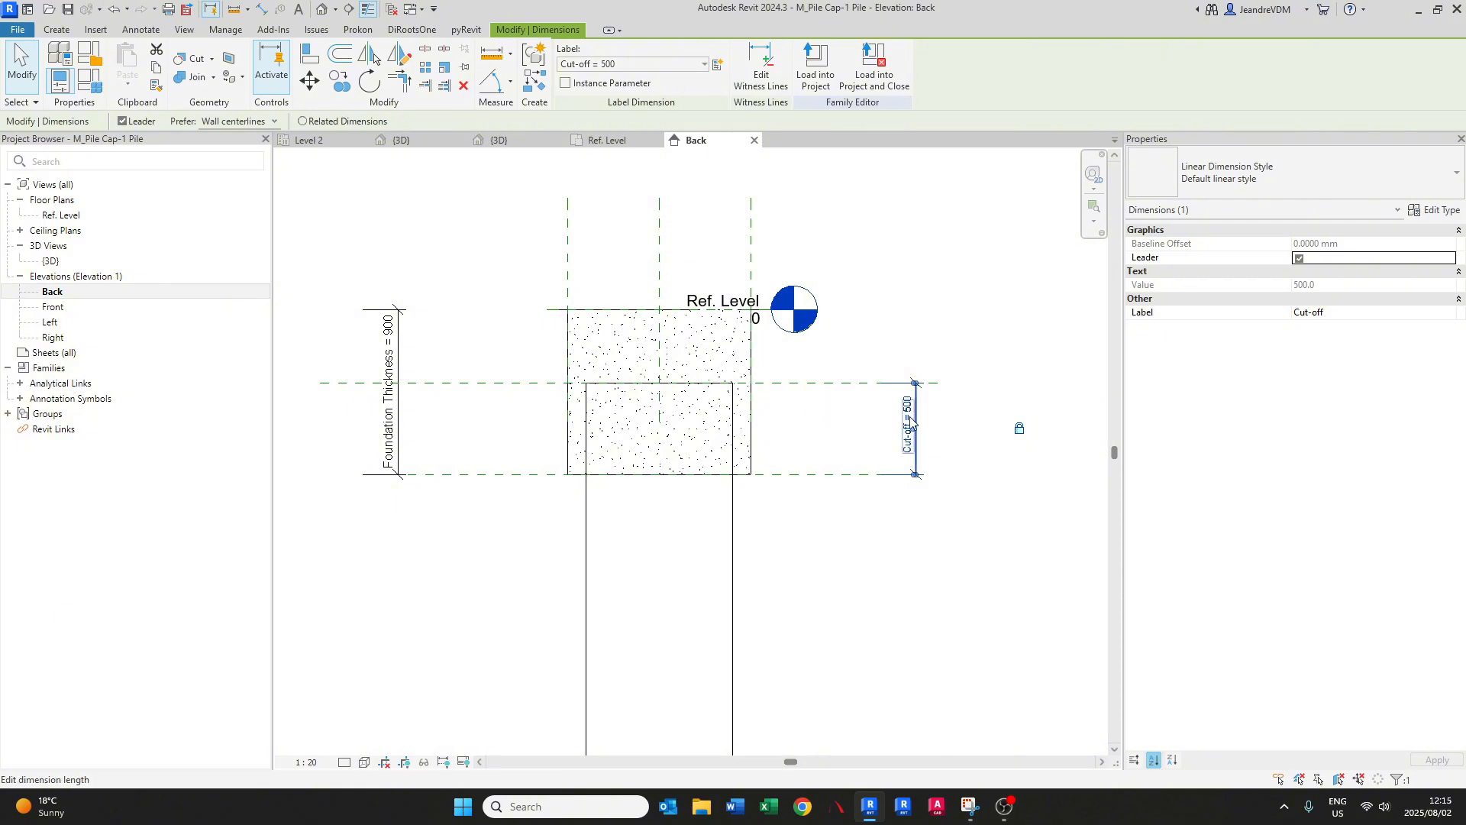
pyautogui.press('Escape')
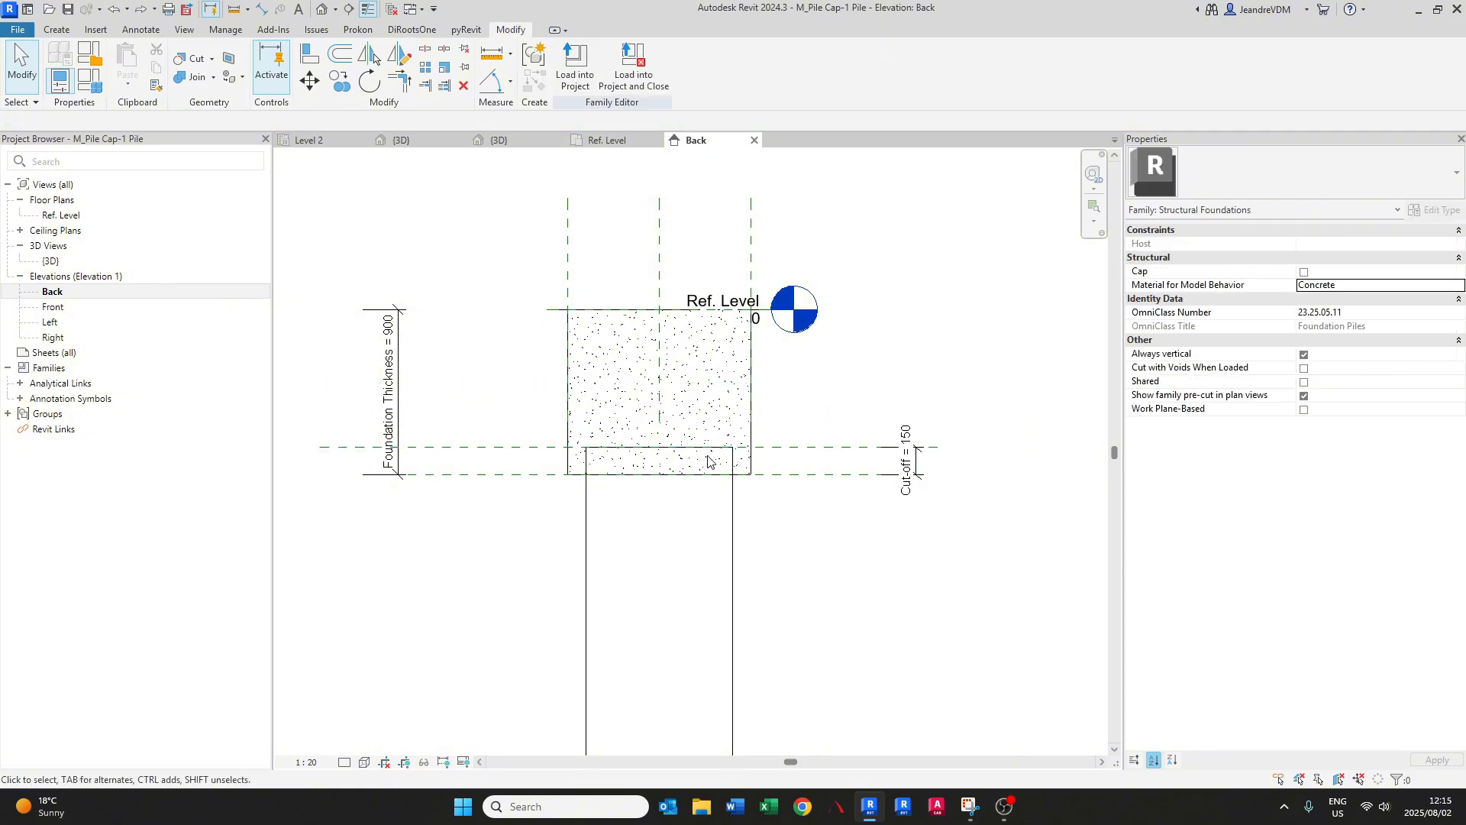
# - Check the pile extrusion's start and end constraints, and undo the alignment of its upper end
pyautogui.scroll(-3, 699, 446)
pyautogui.scroll(5, 699, 446)
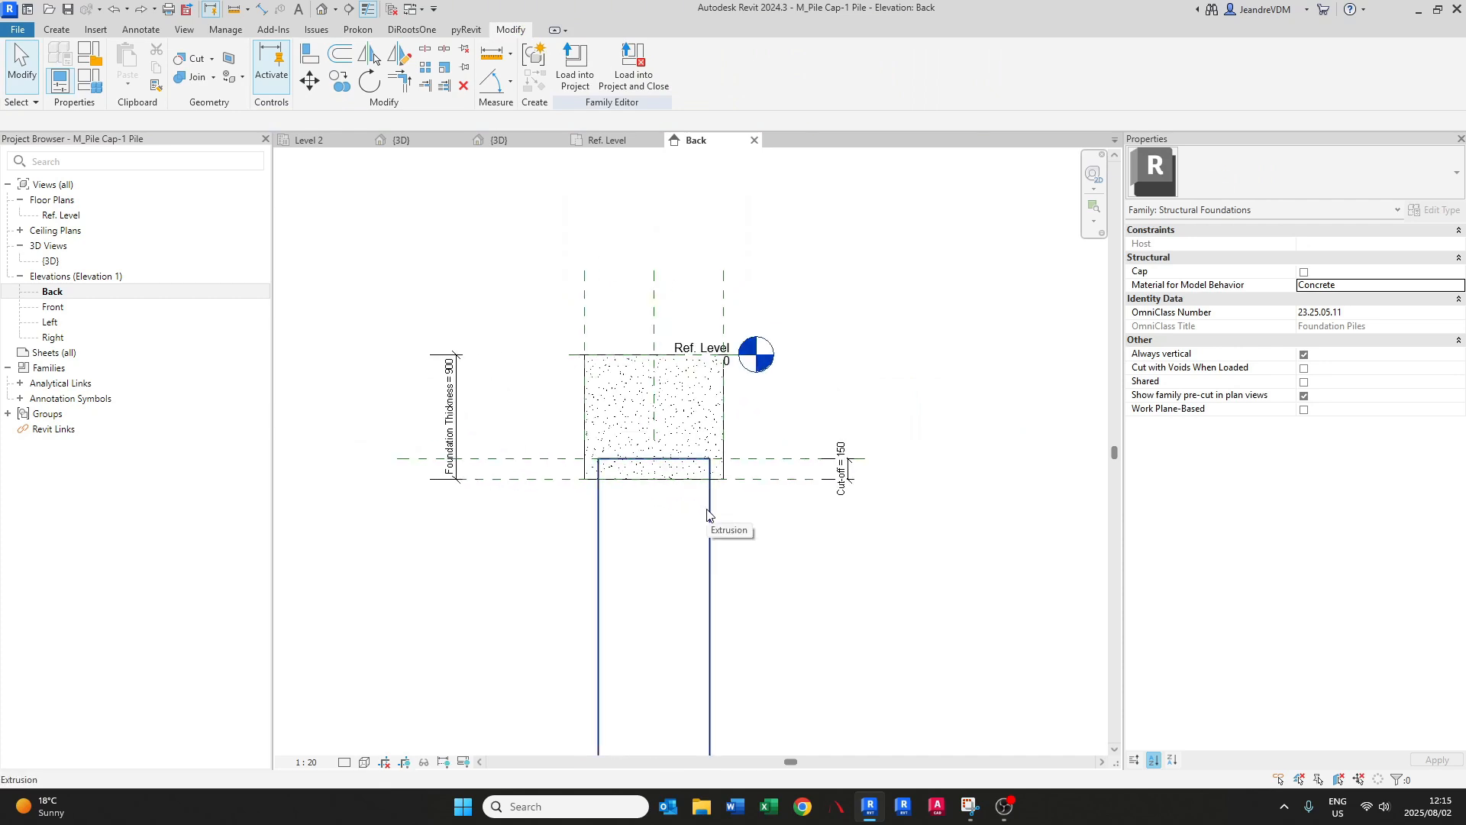
pyautogui.click(704, 515)
pyautogui.scroll(1, 665, 451)
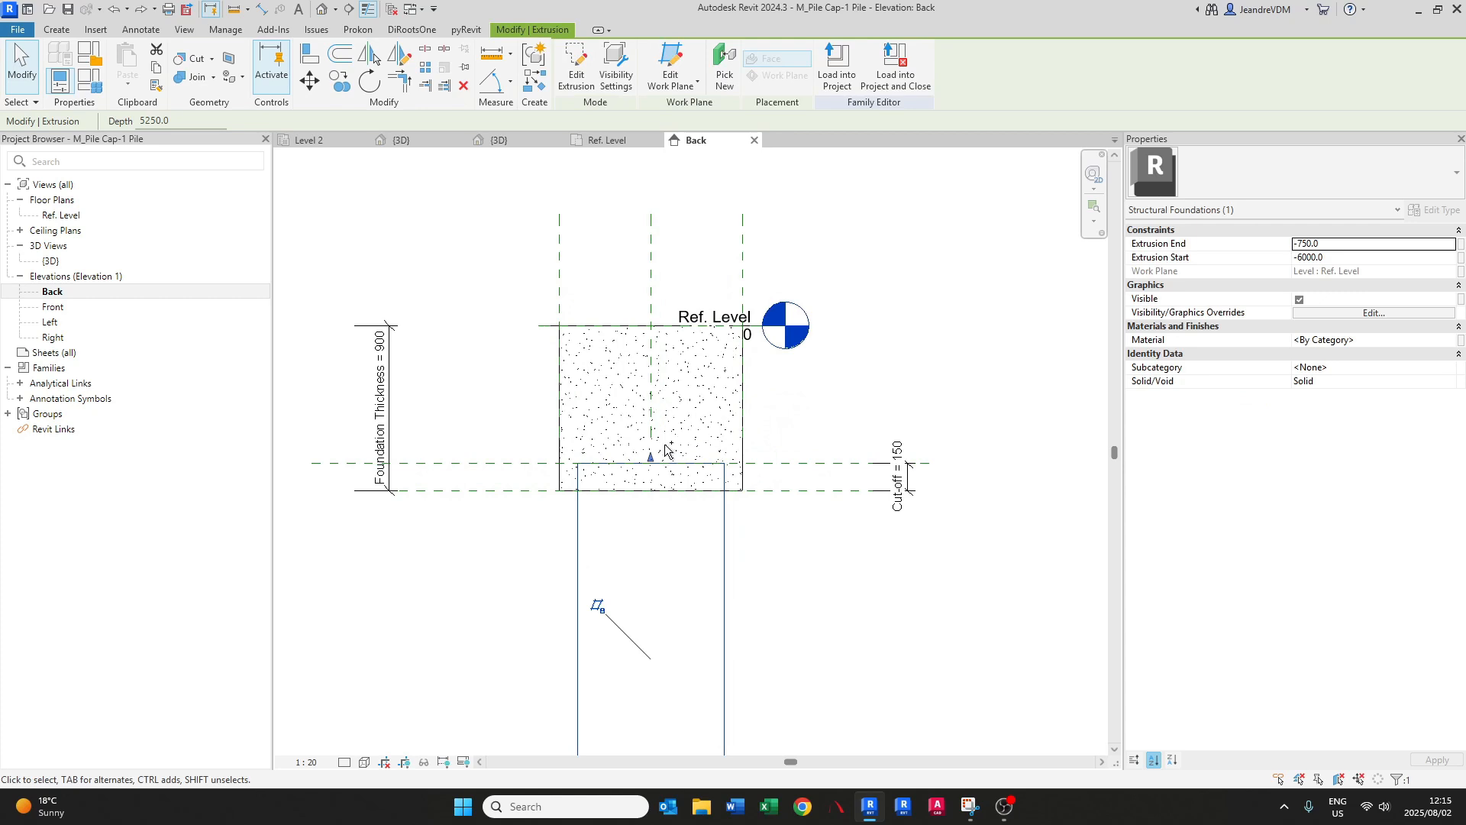
pyautogui.moveTo(665, 445); pyautogui.dragTo(674, 430, button='middle')
pyautogui.press('Escape')
pyautogui.hotkey('ctrl', 'z')
pyautogui.click(598, 313)
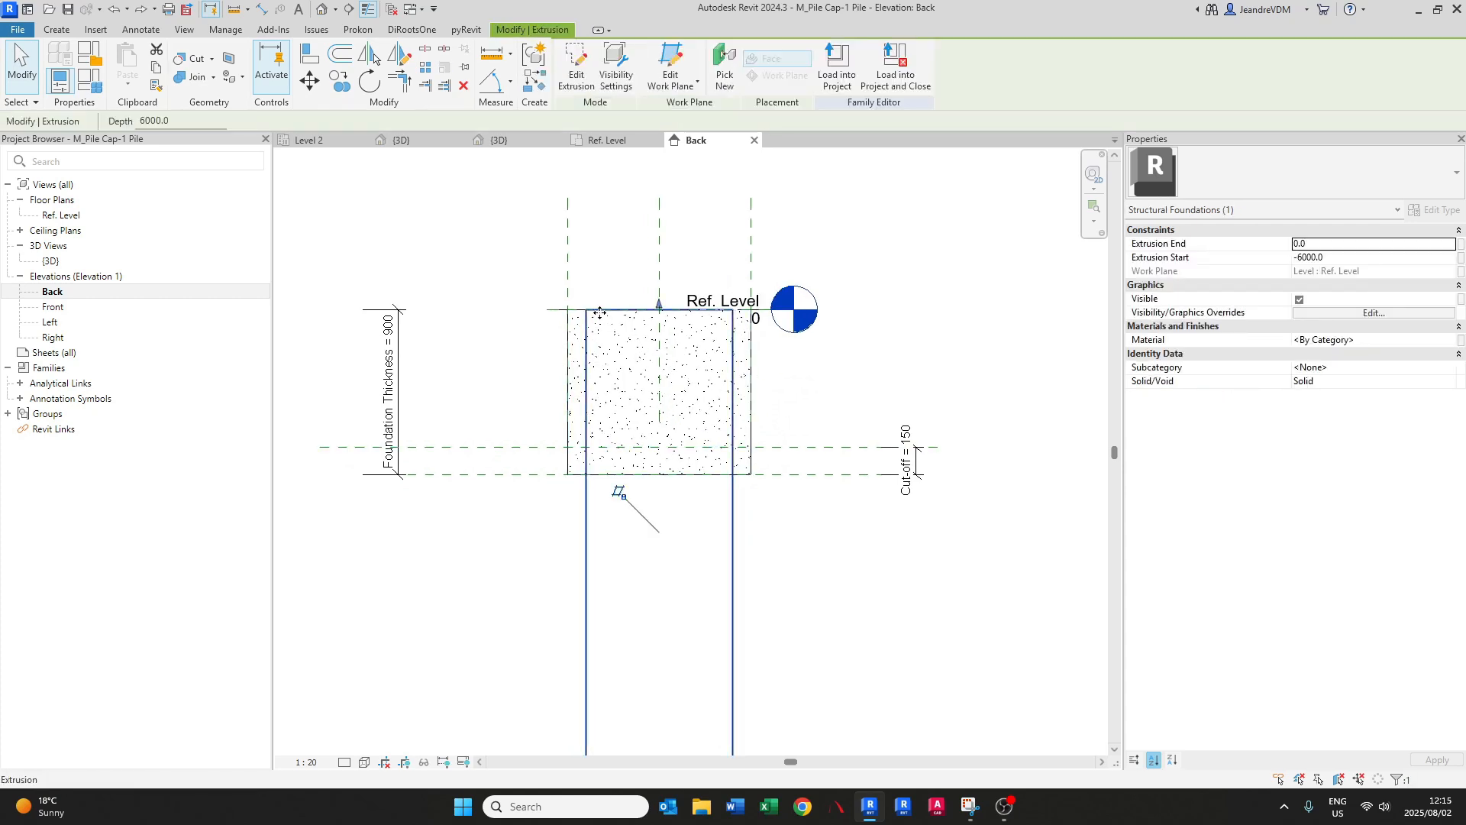
pyautogui.press('Escape')
pyautogui.scroll(1, 605, 352)
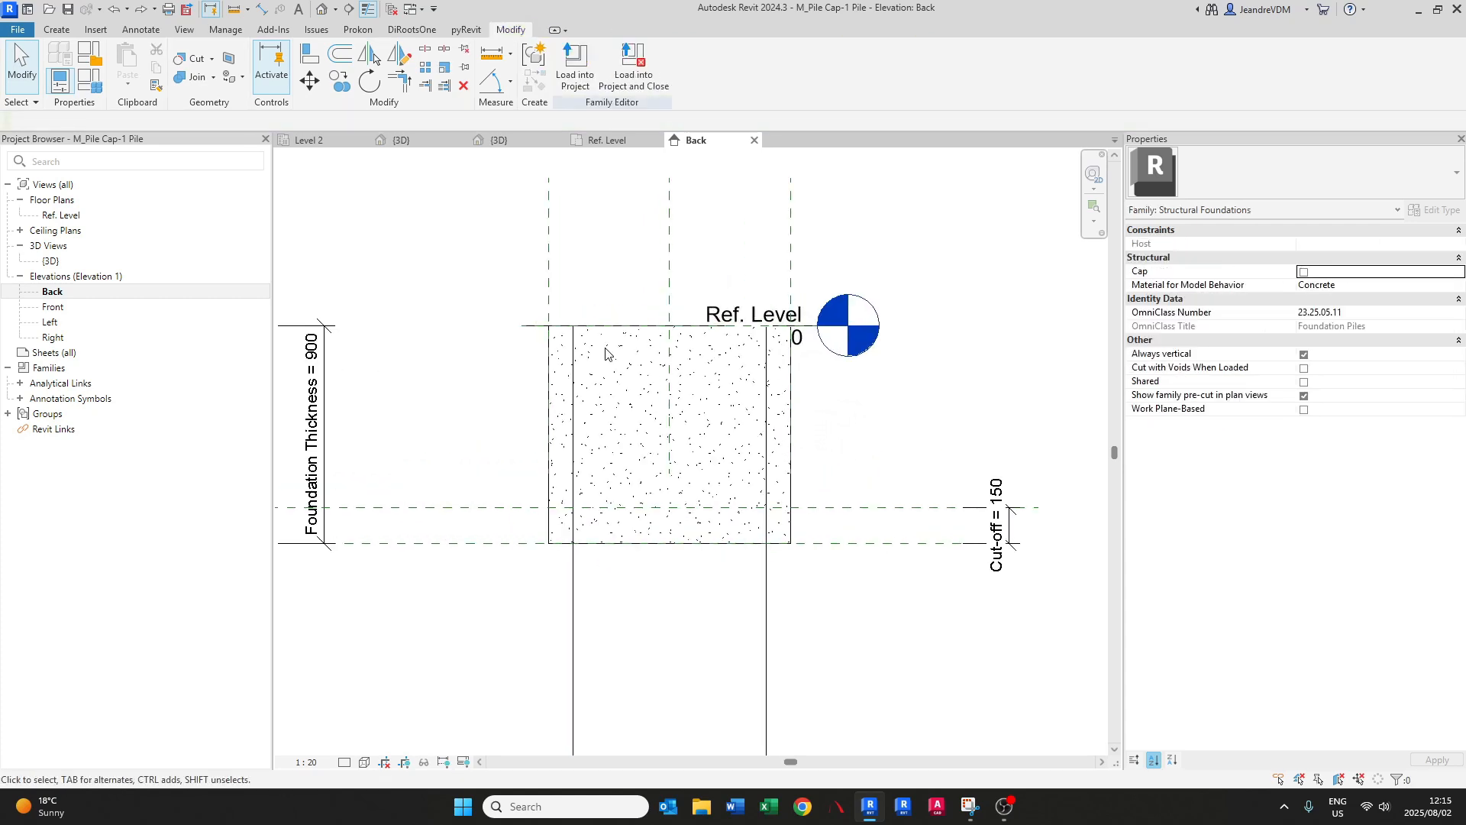
# - Align the pile extrusion's upper end inside the cap to the cut-off reference plane again
pyautogui.press('a')
pyautogui.press('l')
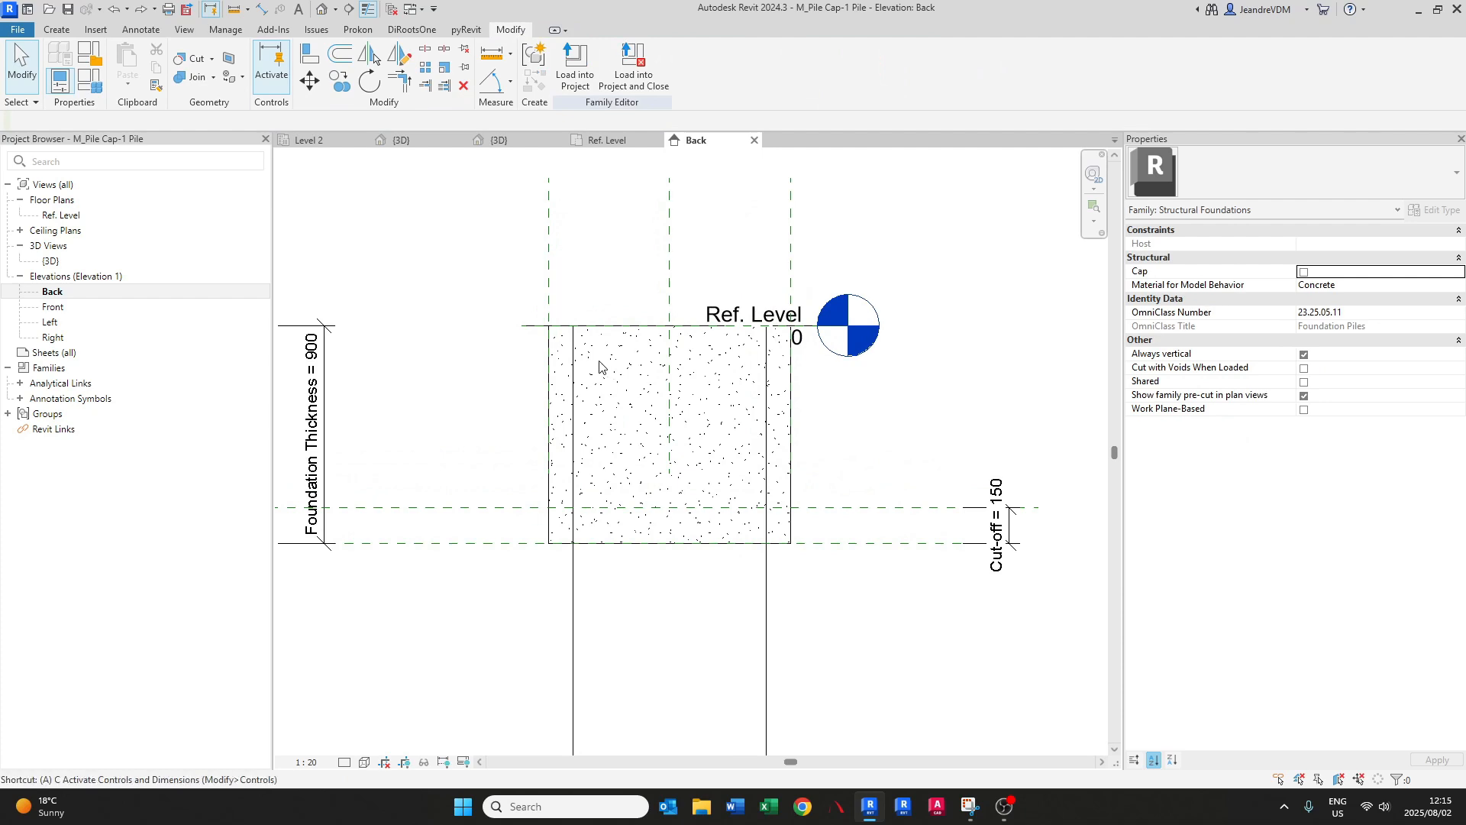
pyautogui.click(844, 518)
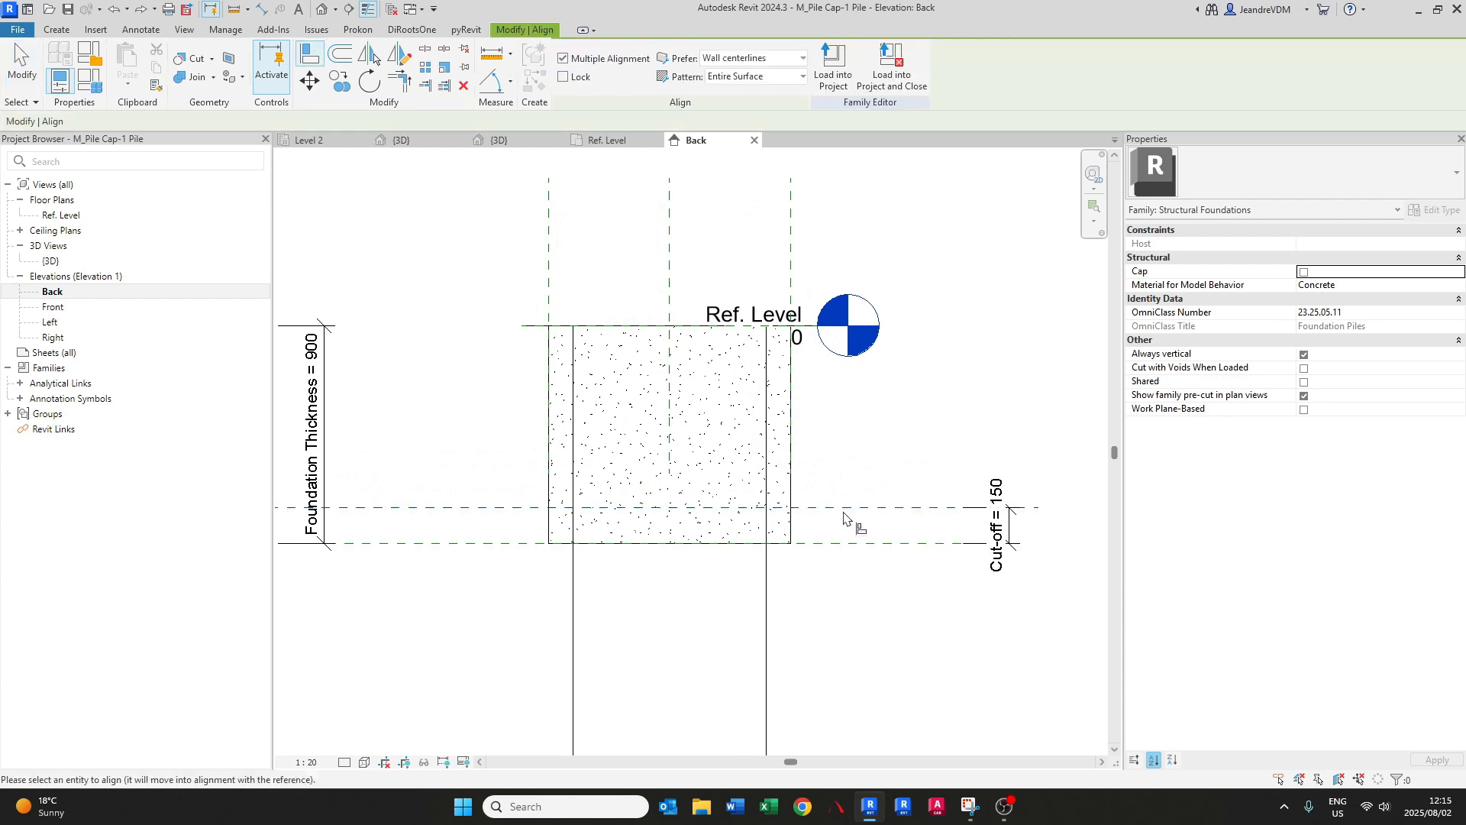
pyautogui.click(592, 327)
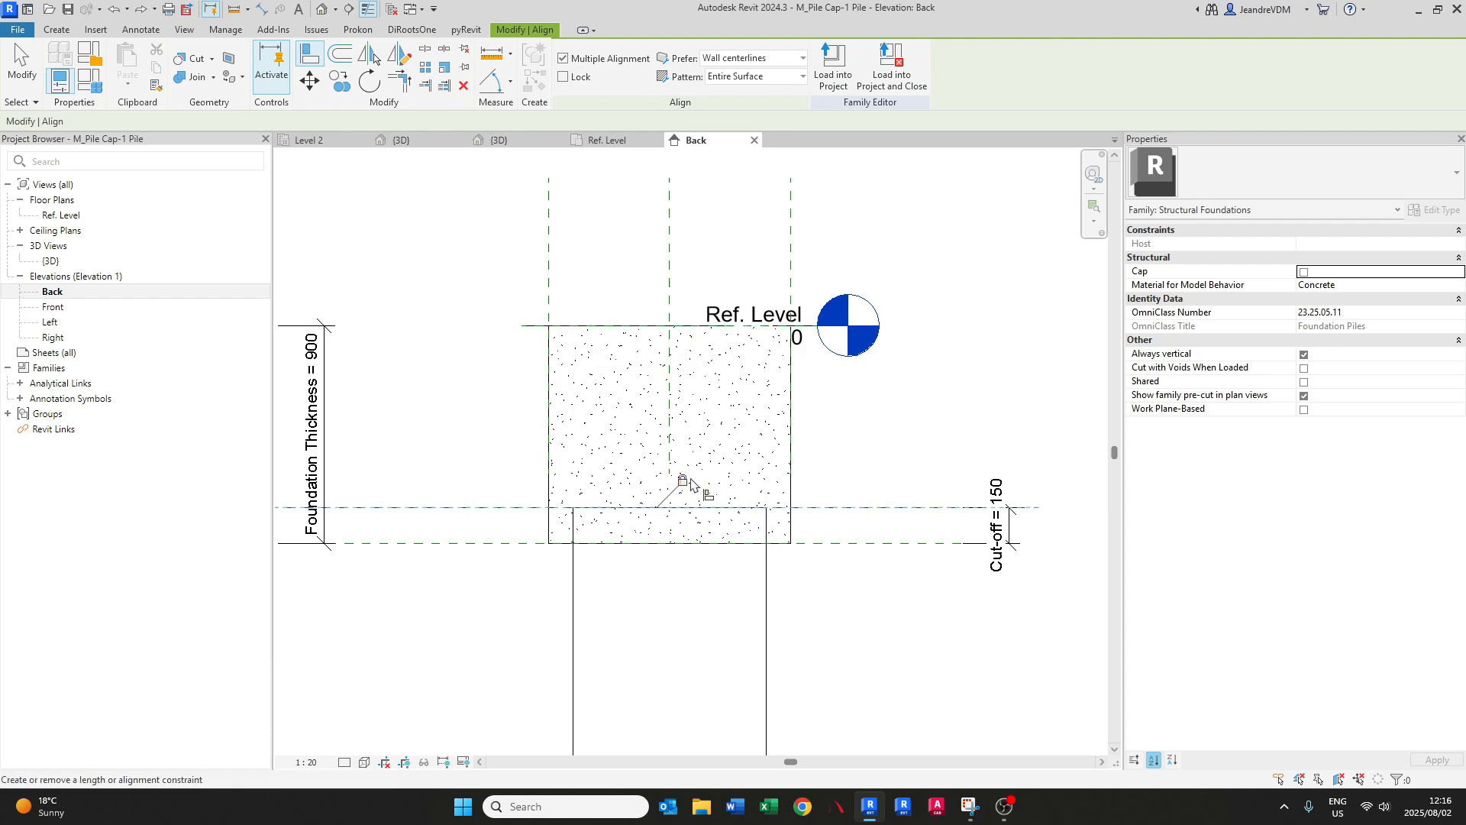
pyautogui.press('Escape')
pyautogui.scroll(-2, 690, 483)
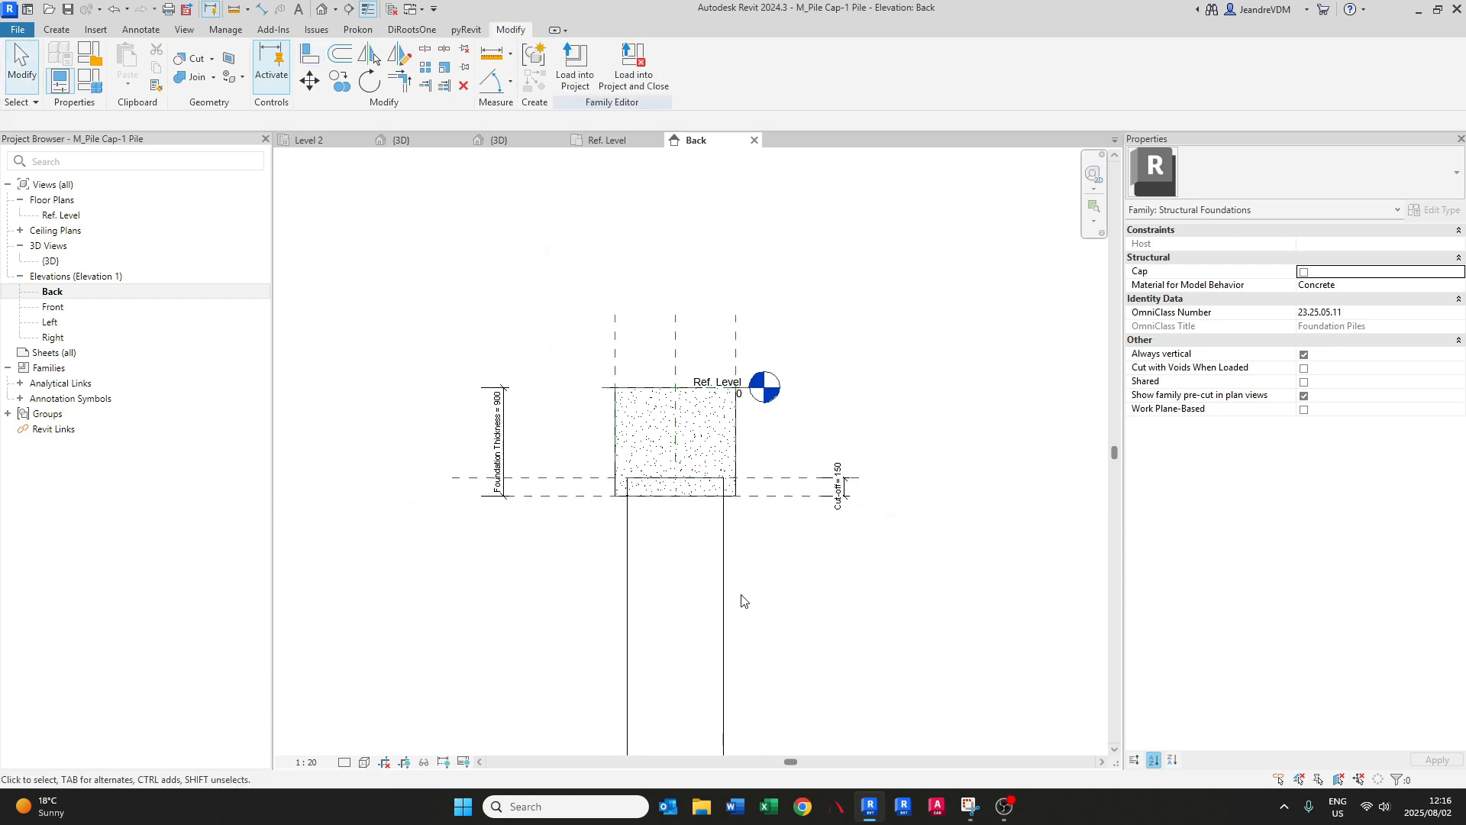
# - Place an aligned dimension along the pile's full length, from its upper end at the cut-off plane to its lower end
pyautogui.moveTo(750, 602); pyautogui.dragTo(705, 510, button='middle')
pyautogui.scroll(-2, 705, 510)
pyautogui.click(692, 507)
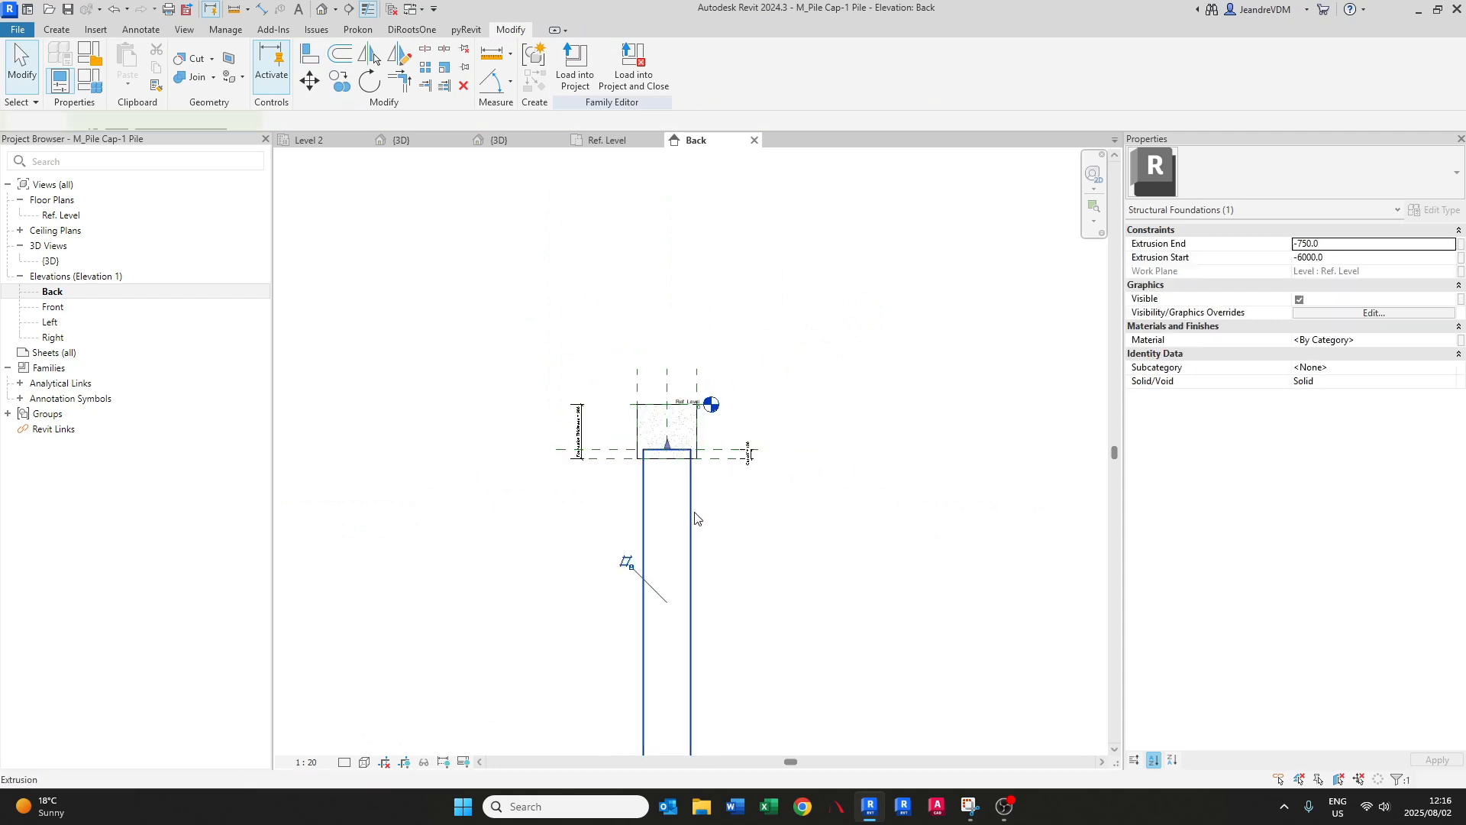
pyautogui.moveTo(705, 560); pyautogui.dragTo(663, 442, button='middle')
pyautogui.press('Escape')
pyautogui.scroll(1, 642, 417)
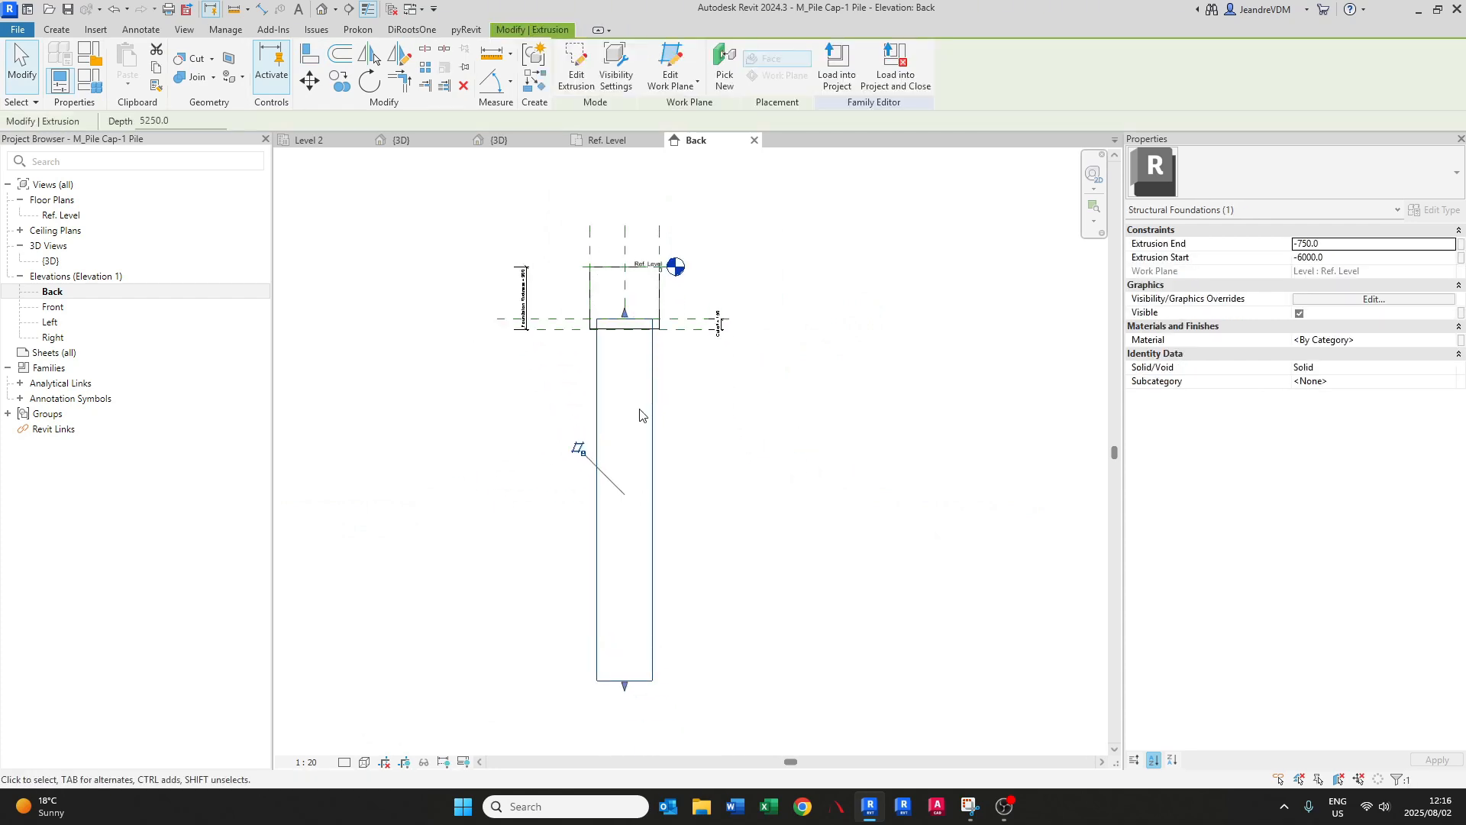
pyautogui.press('d')
pyautogui.press('i')
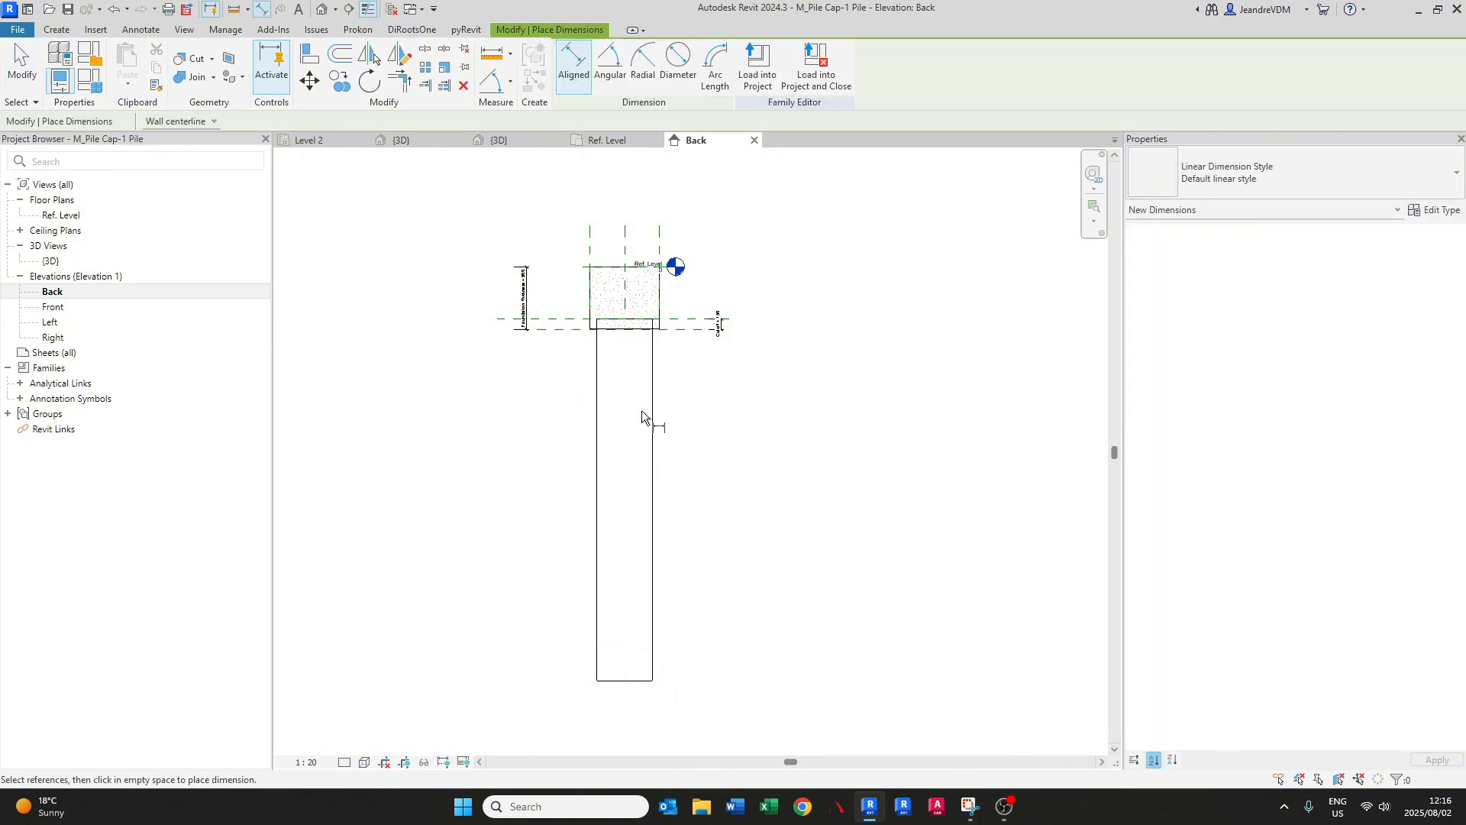
pyautogui.click(647, 327)
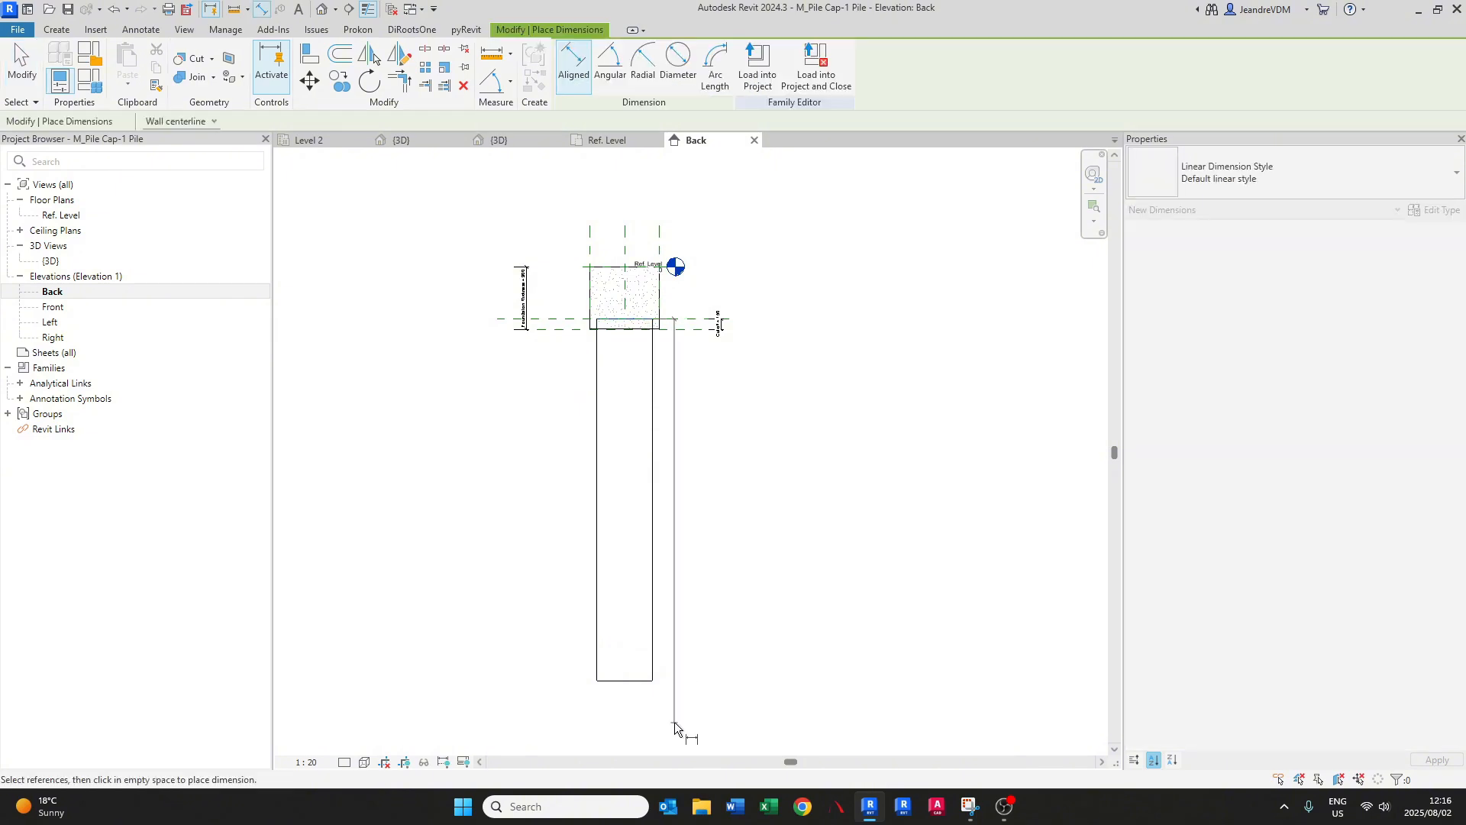
pyautogui.click(640, 681)
pyautogui.scroll(6, 720, 525)
pyautogui.press('Escape')
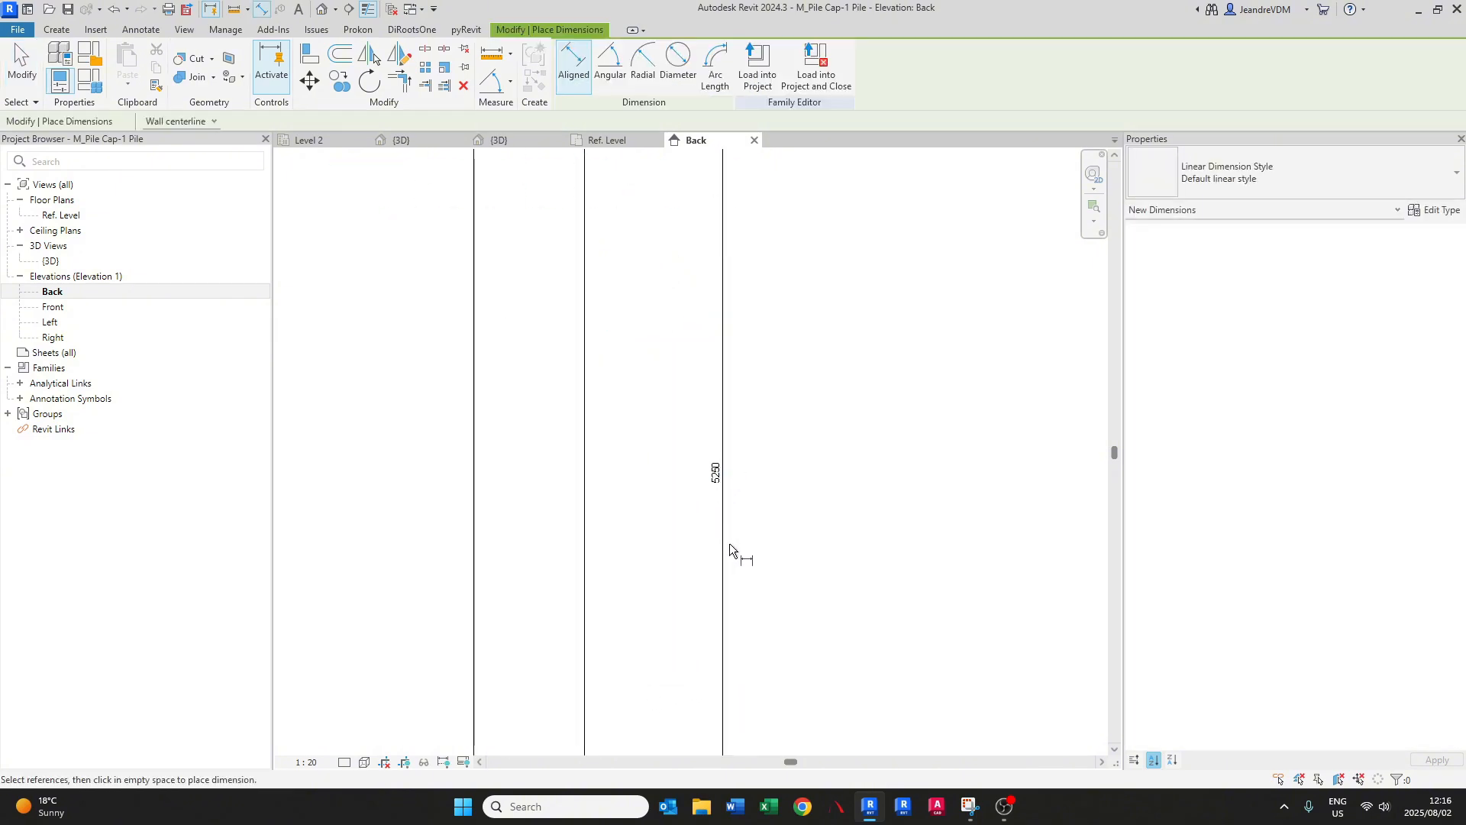
pyautogui.press('Escape')
# - Examine the pile extrusion and its new length dimension in the Back elevation
pyautogui.scroll(-5, 730, 543)
pyautogui.scroll(2, 730, 550)
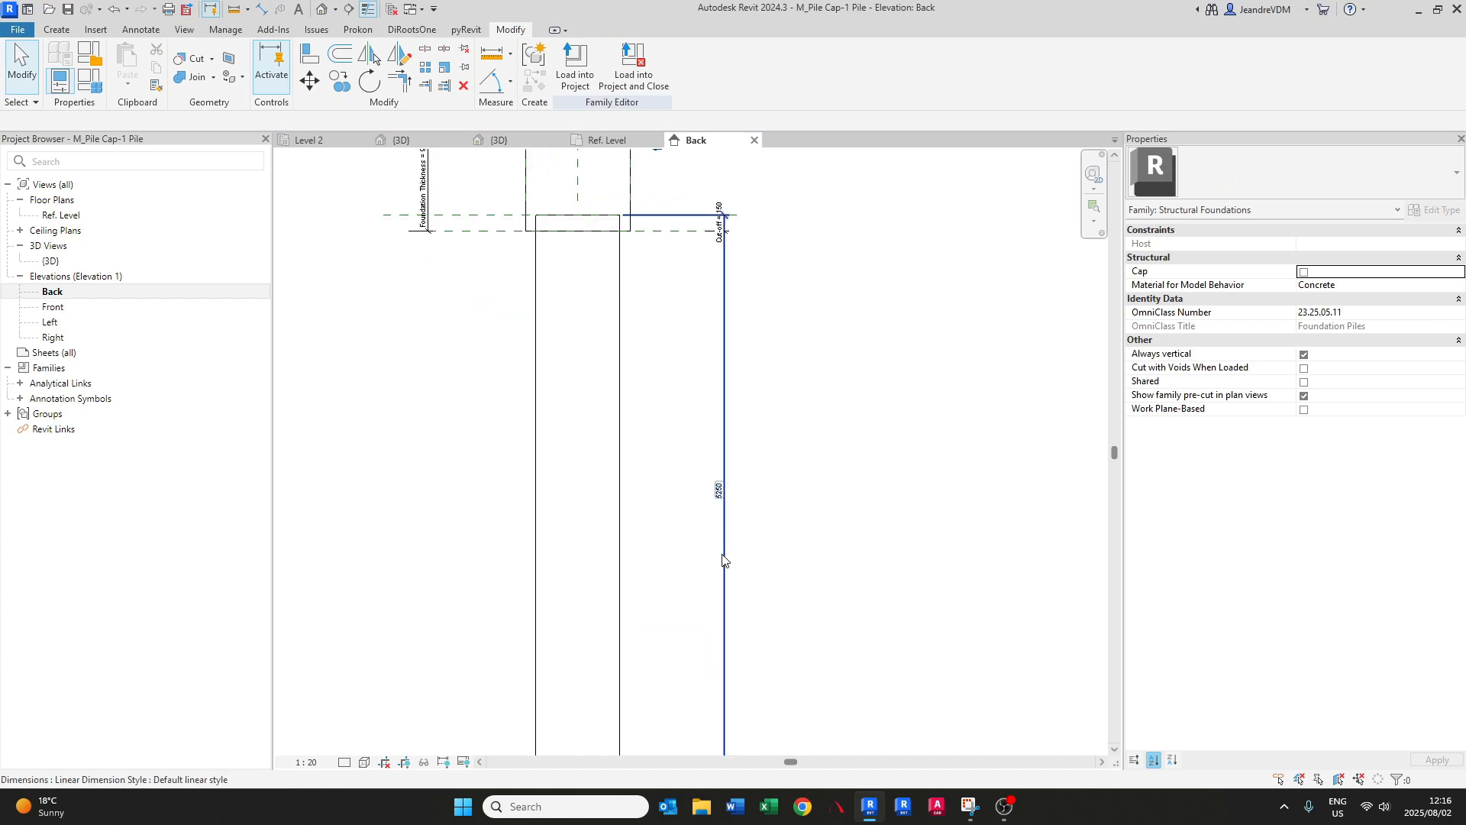
pyautogui.scroll(-3, 725, 564)
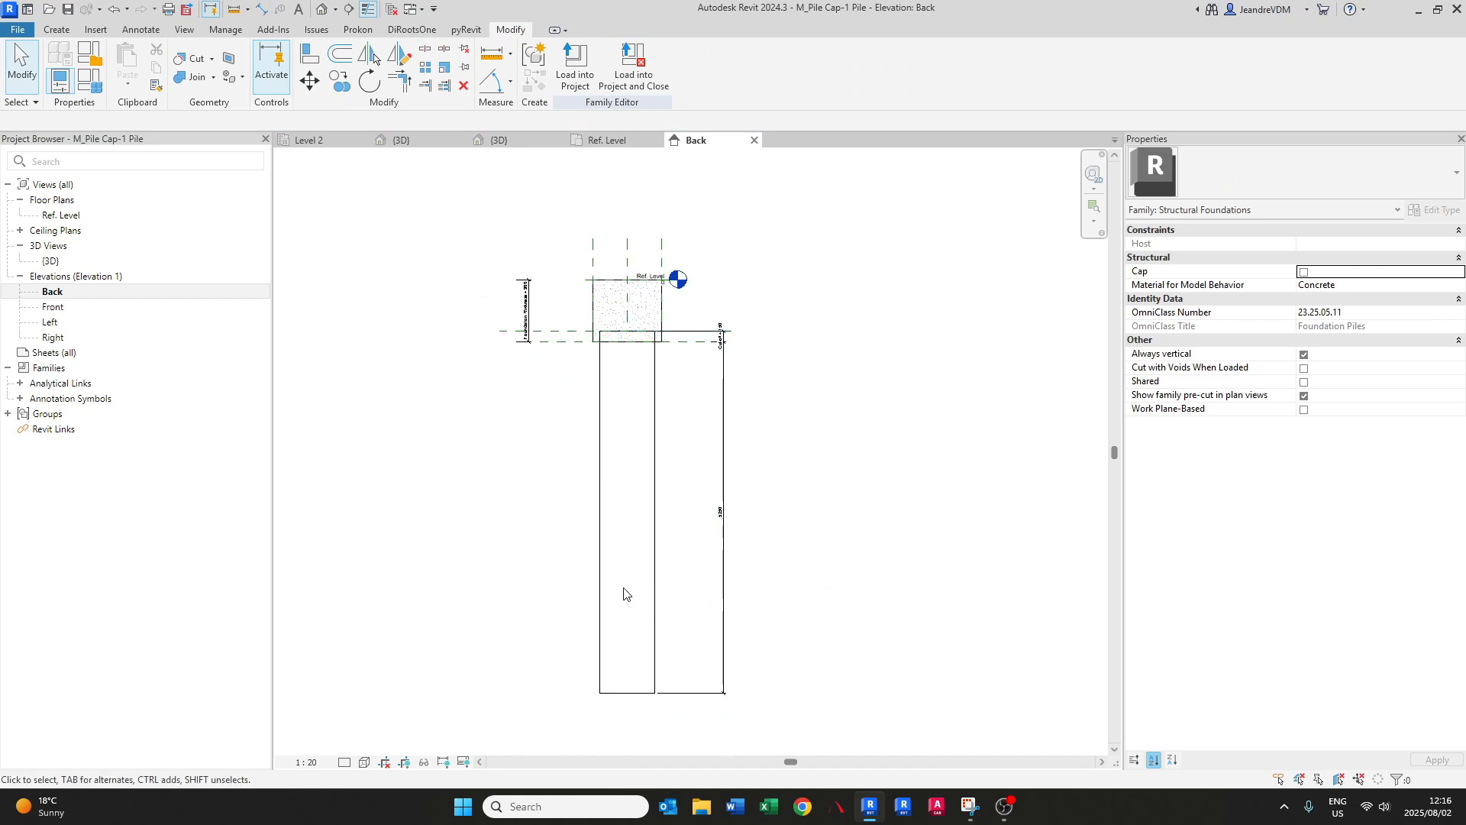
pyautogui.scroll(1, 717, 578)
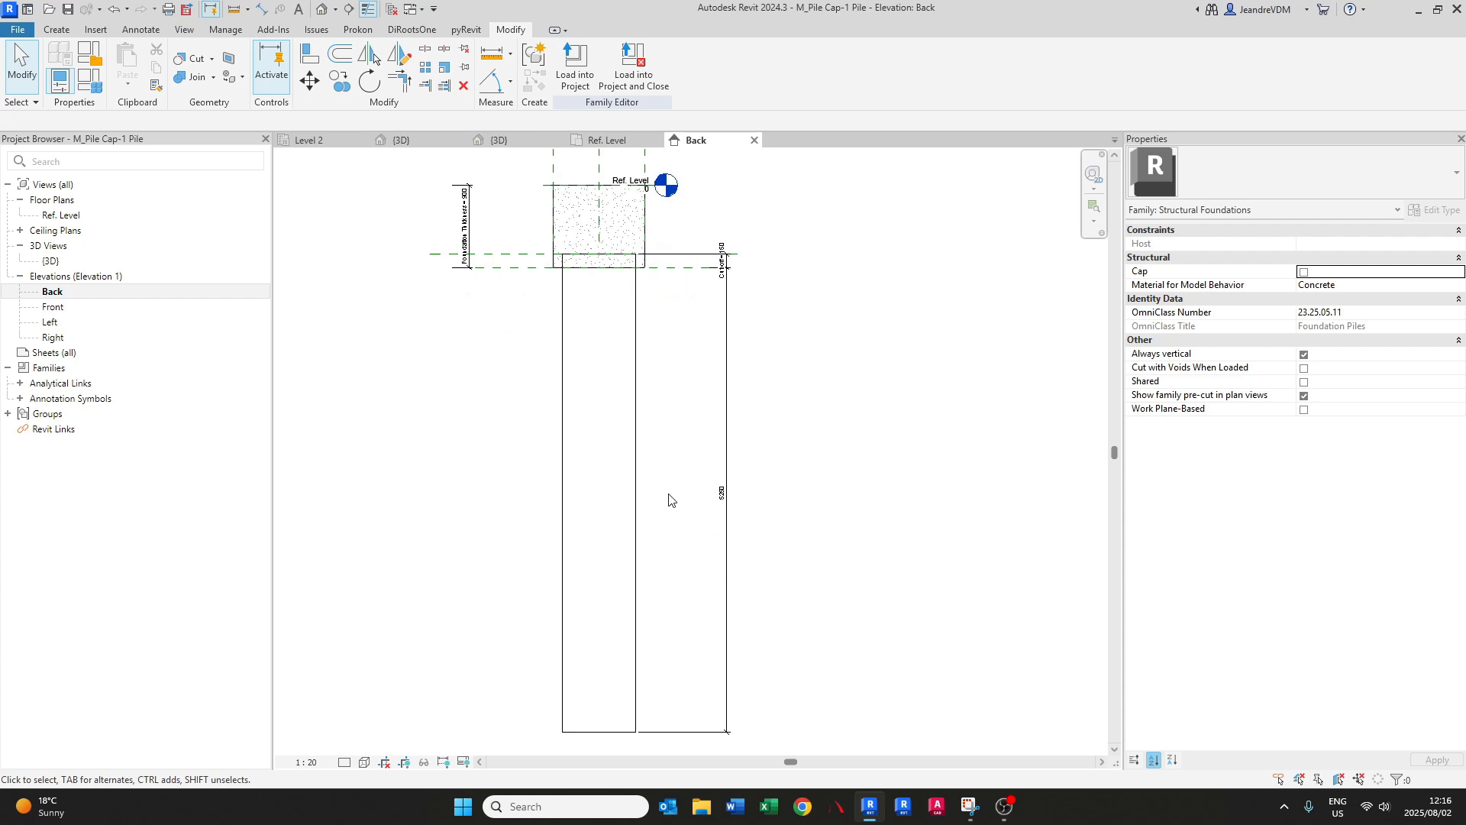
pyautogui.click(635, 521)
pyautogui.moveTo(646, 557); pyautogui.dragTo(654, 523, button='middle')
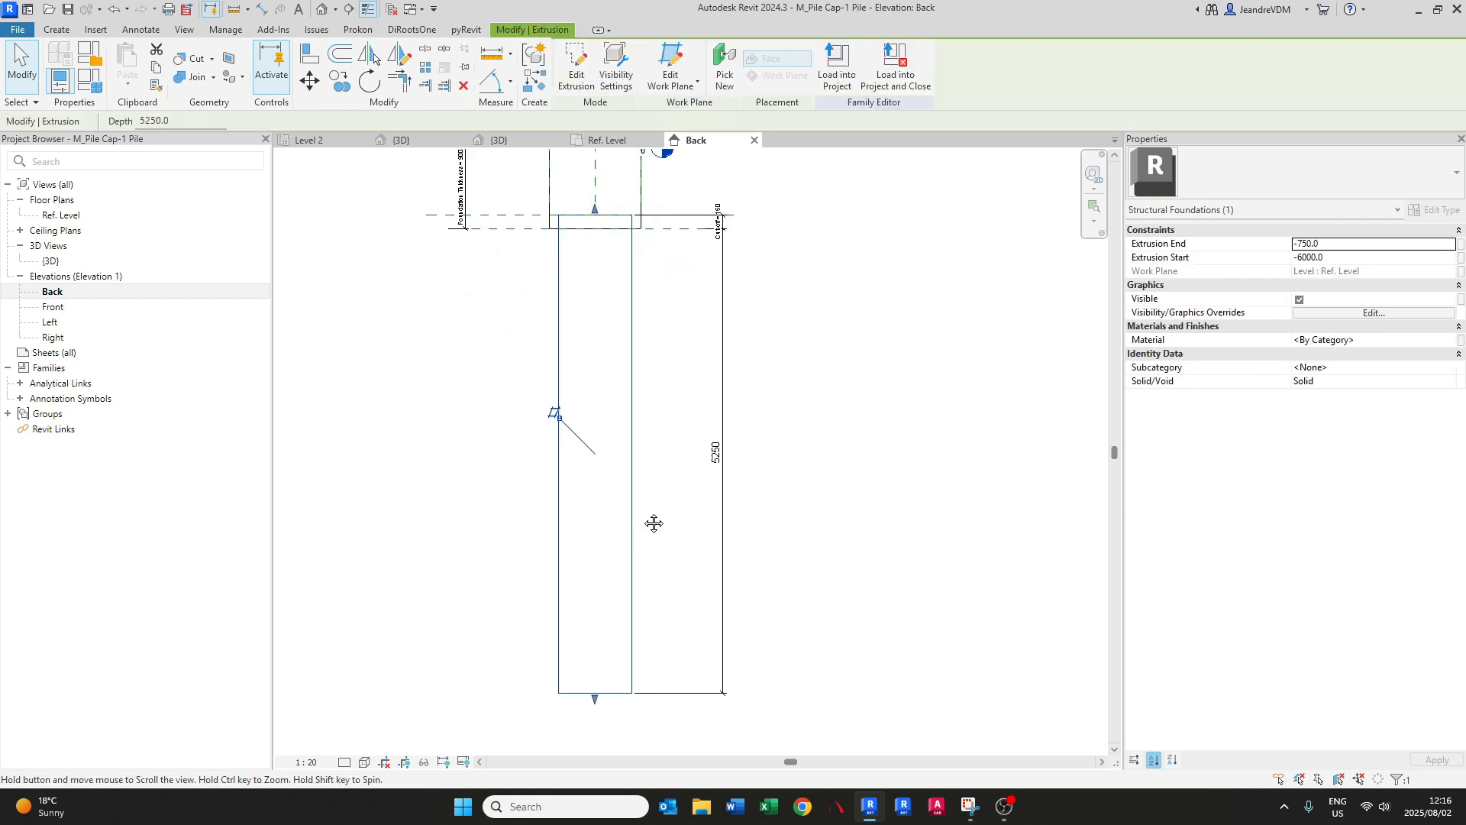
pyautogui.click(716, 457)
pyautogui.click(617, 432)
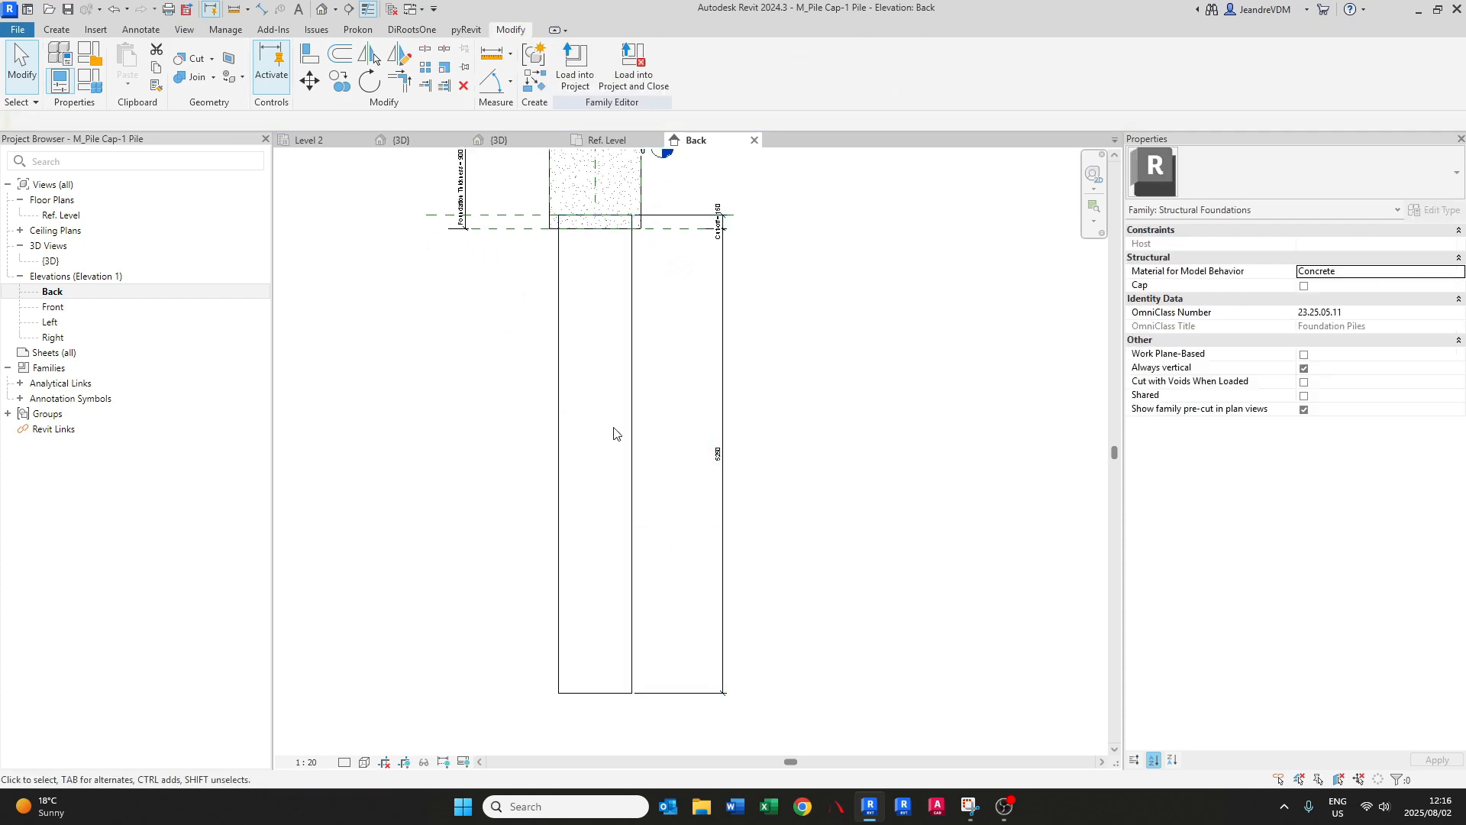
# - Copy the cut-off reference plane straight down, placing the copy 5850 mm below the cap's bottom reference plane
pyautogui.click(504, 221)
pyautogui.moveTo(503, 221); pyautogui.dragTo(553, 230, button='middle')
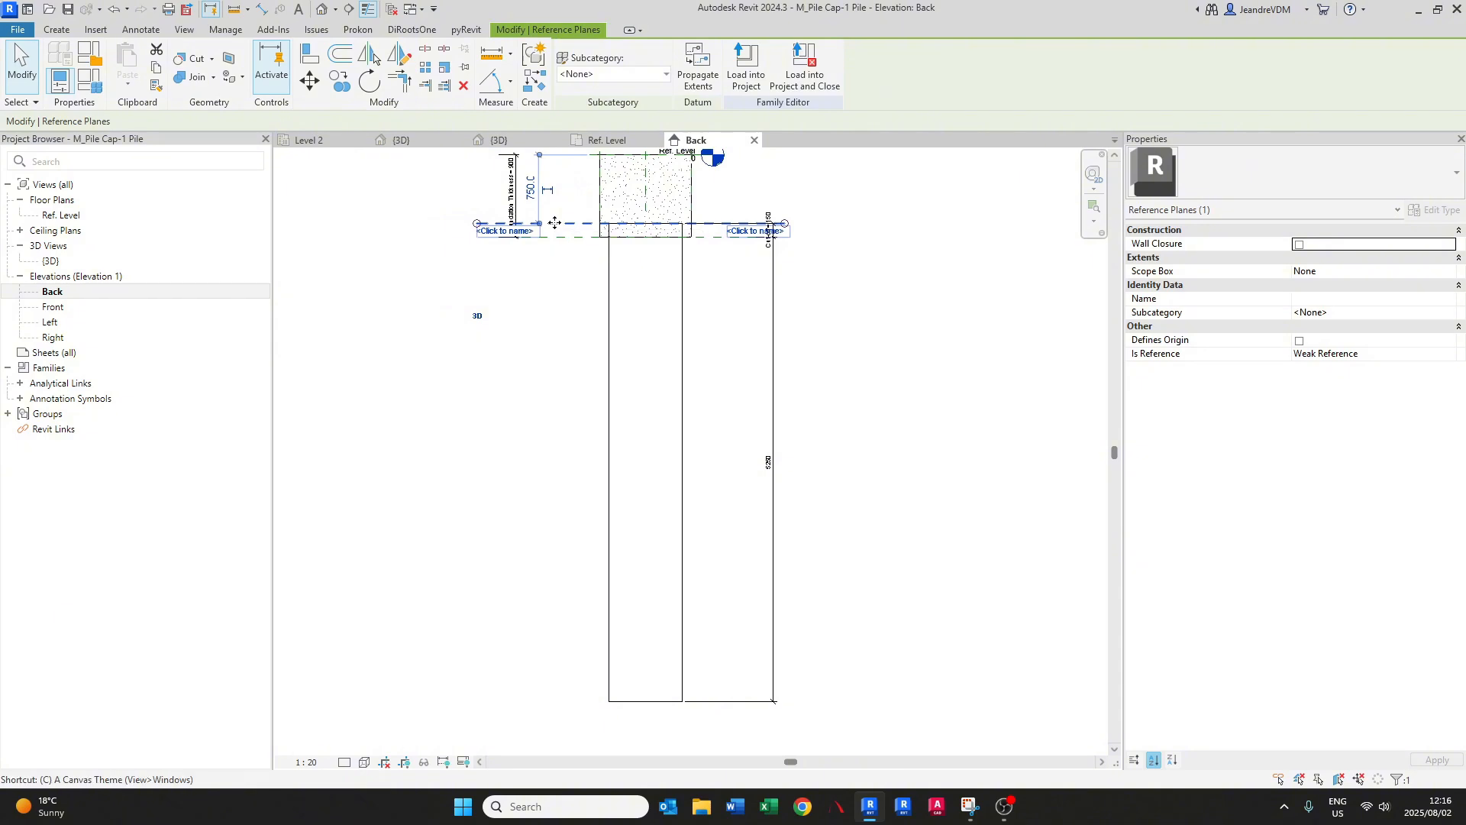
pyautogui.press('c')
pyautogui.press('o')
pyautogui.click(554, 223)
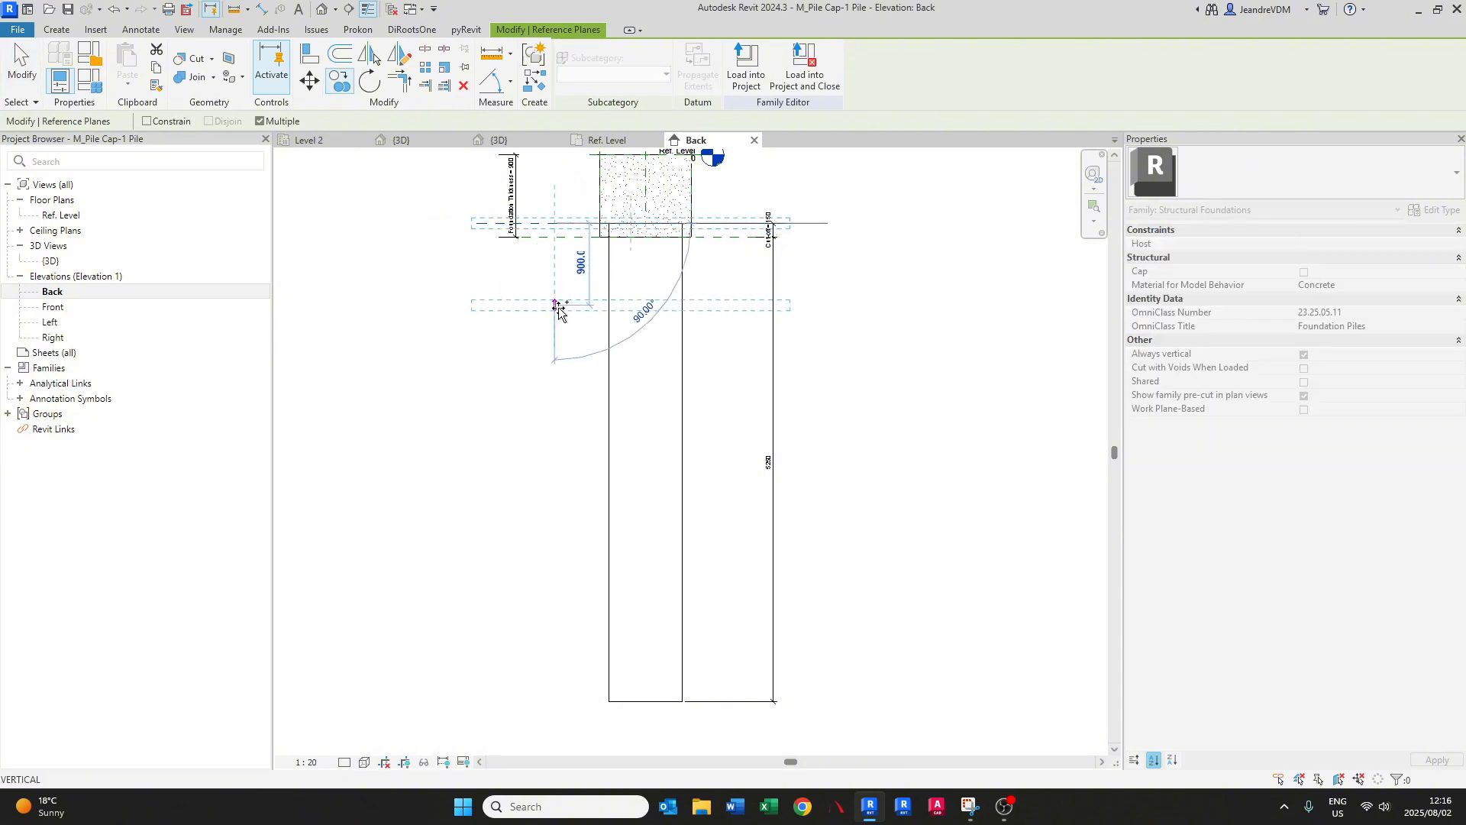
pyautogui.write('5850')
pyautogui.press('Return')
pyautogui.press('Escape')
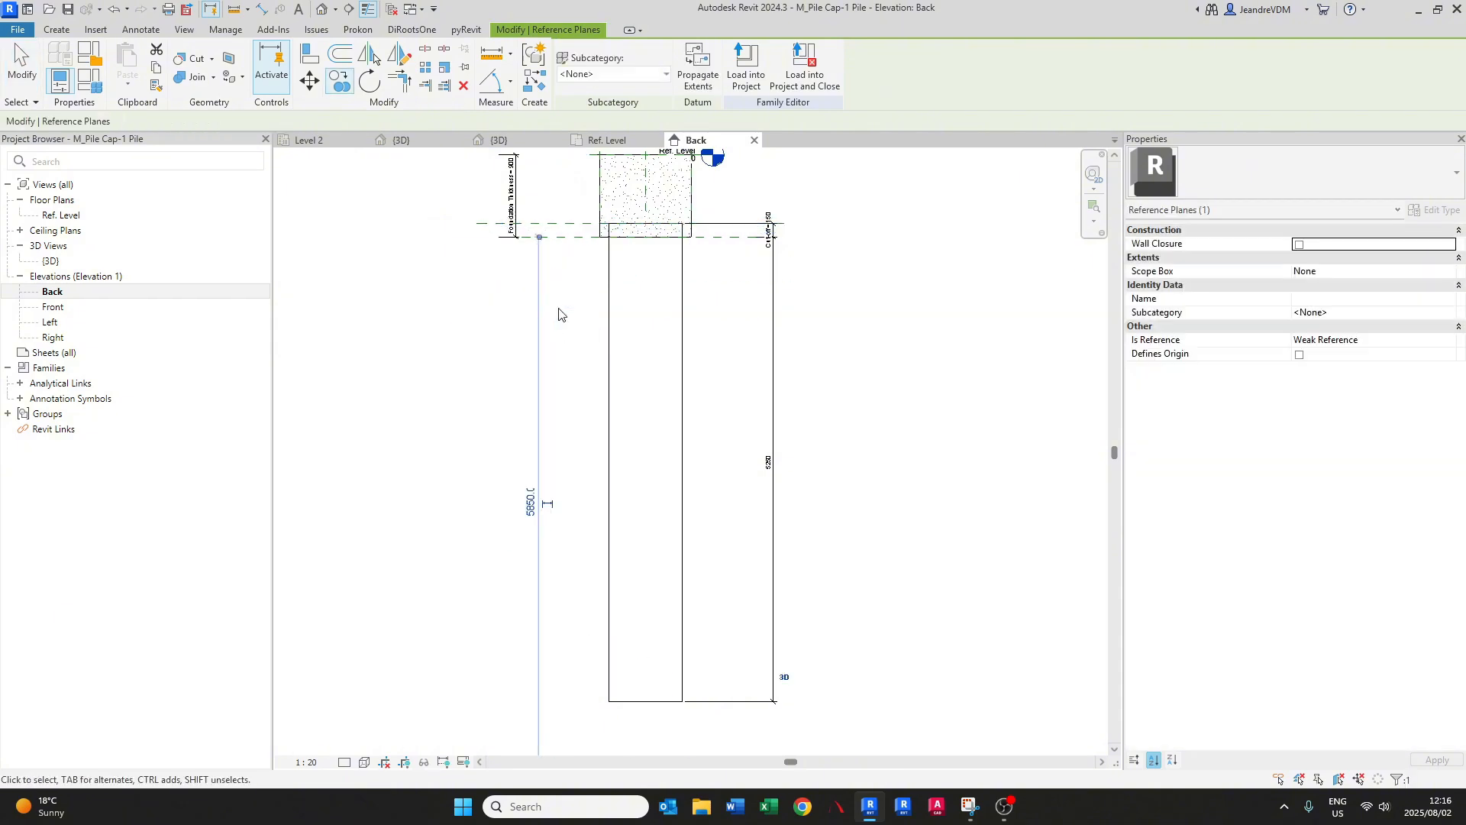
pyautogui.press('Escape')
# - Align the pile extrusion's lower end to the copied reference plane beneath it
pyautogui.scroll(-5, 559, 310)
pyautogui.scroll(3, 589, 461)
pyautogui.moveTo(589, 462); pyautogui.dragTo(589, 514, button='middle')
pyautogui.press('a')
pyautogui.press('l')
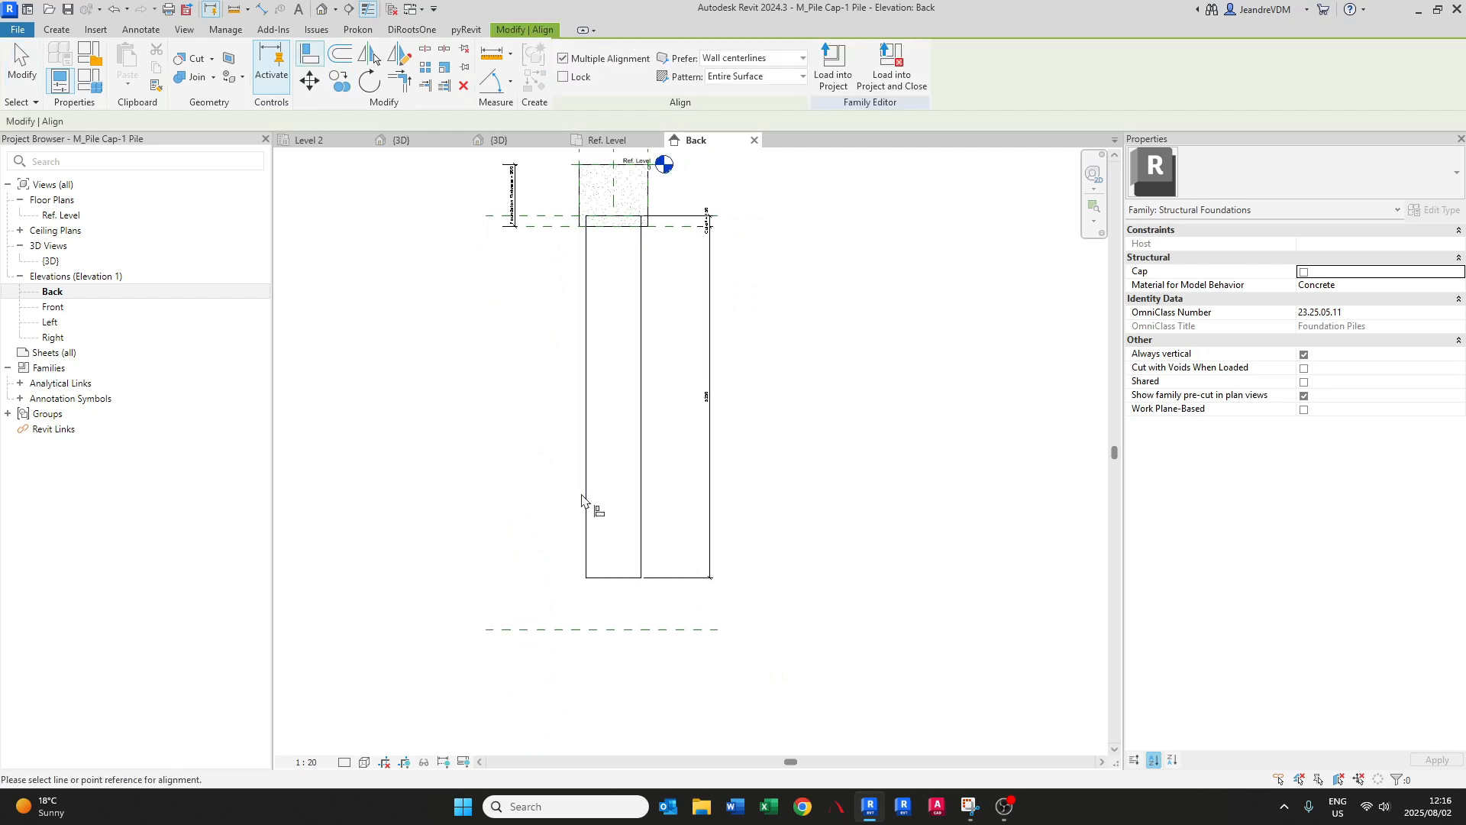
pyautogui.click(639, 630)
pyautogui.click(616, 578)
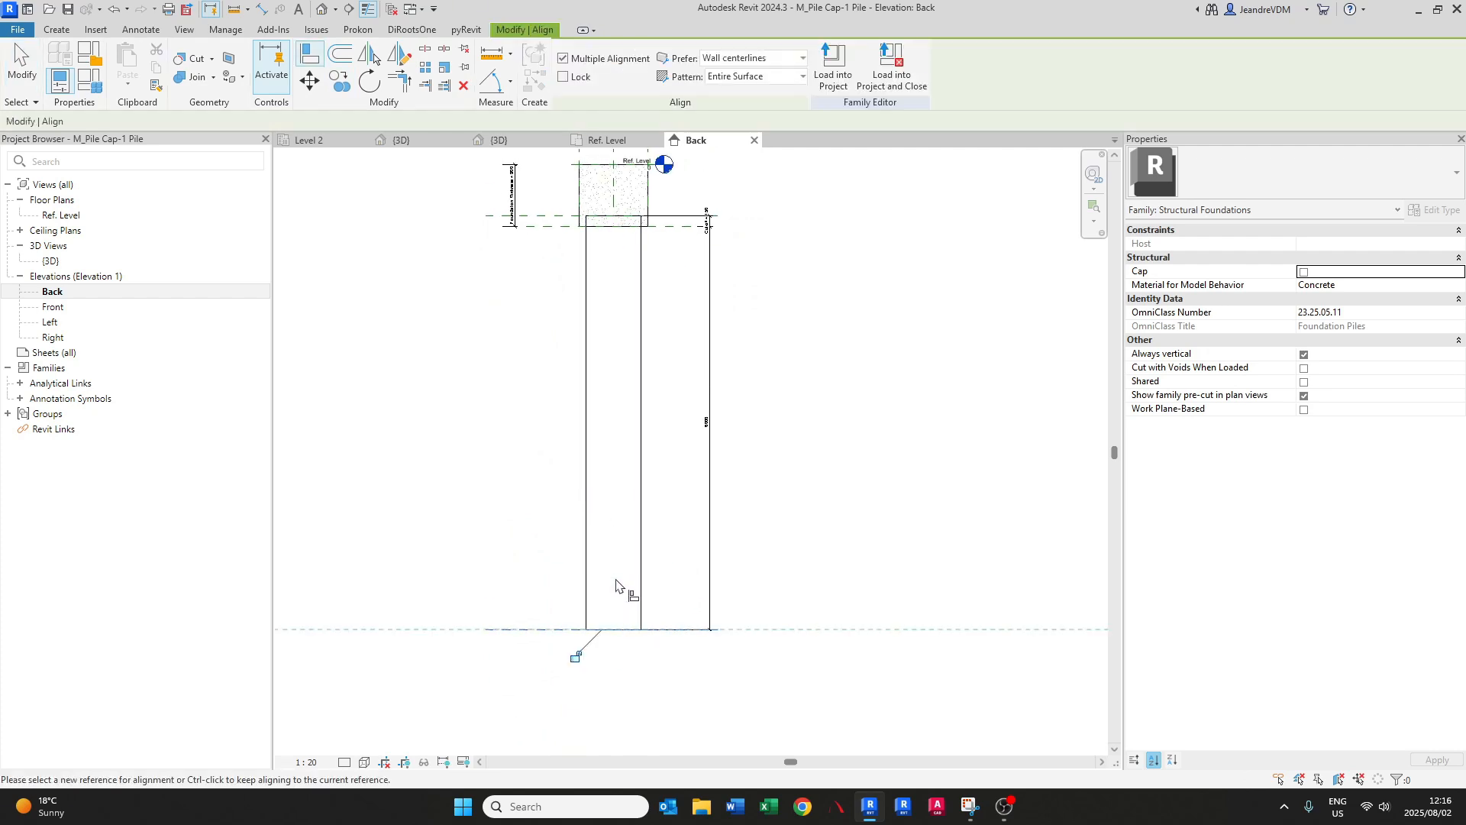
pyautogui.press('Escape')
pyautogui.press('Escape')
pyautogui.scroll(5, 717, 496)
pyautogui.scroll(-4, 717, 501)
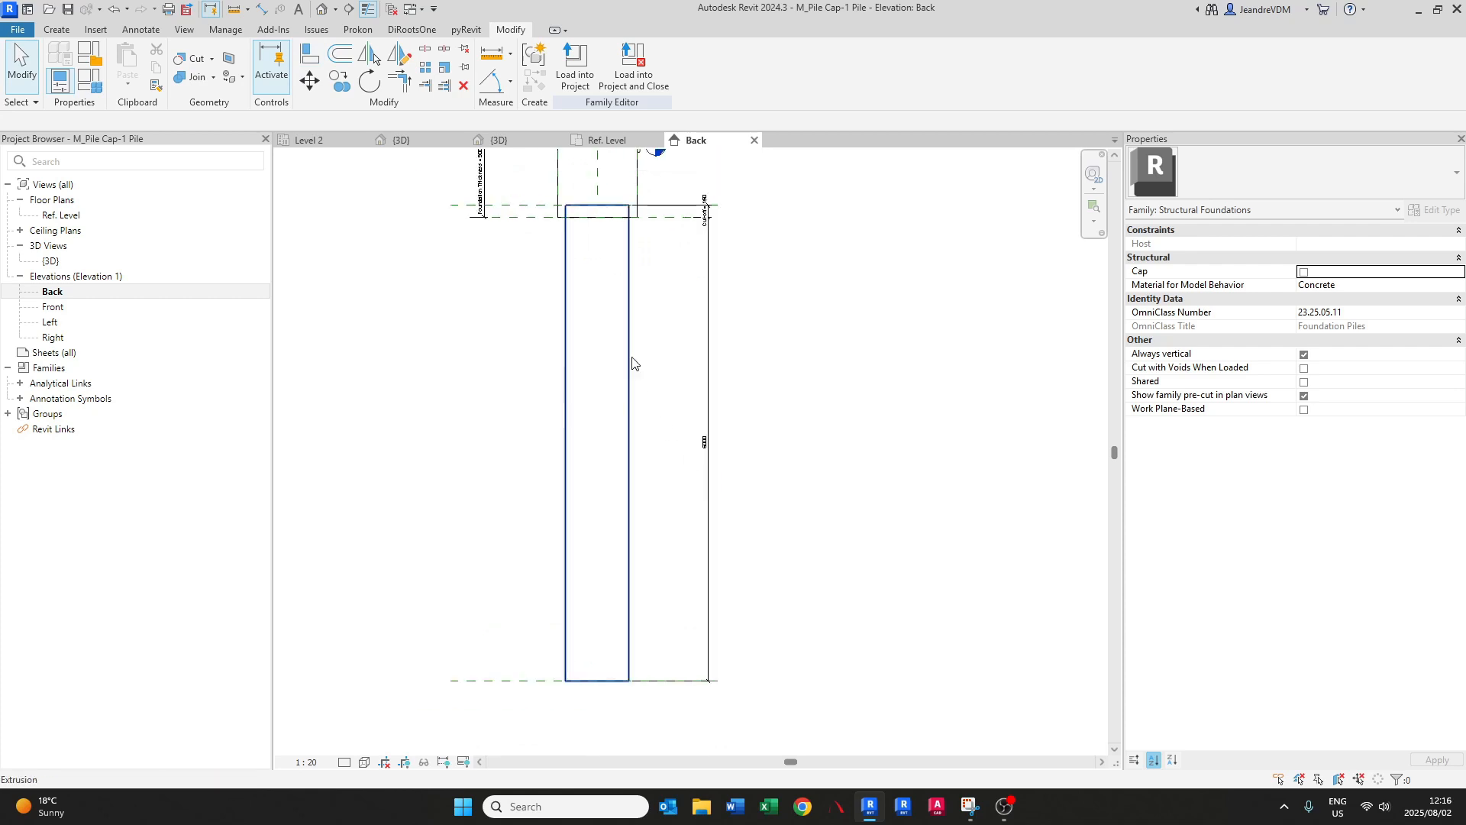
# - Open the circular profile sketch of the pile extrusion for editing in the Ref. Level plan
pyautogui.scroll(1, 633, 364)
pyautogui.moveTo(641, 366); pyautogui.dragTo(646, 479, button='middle')
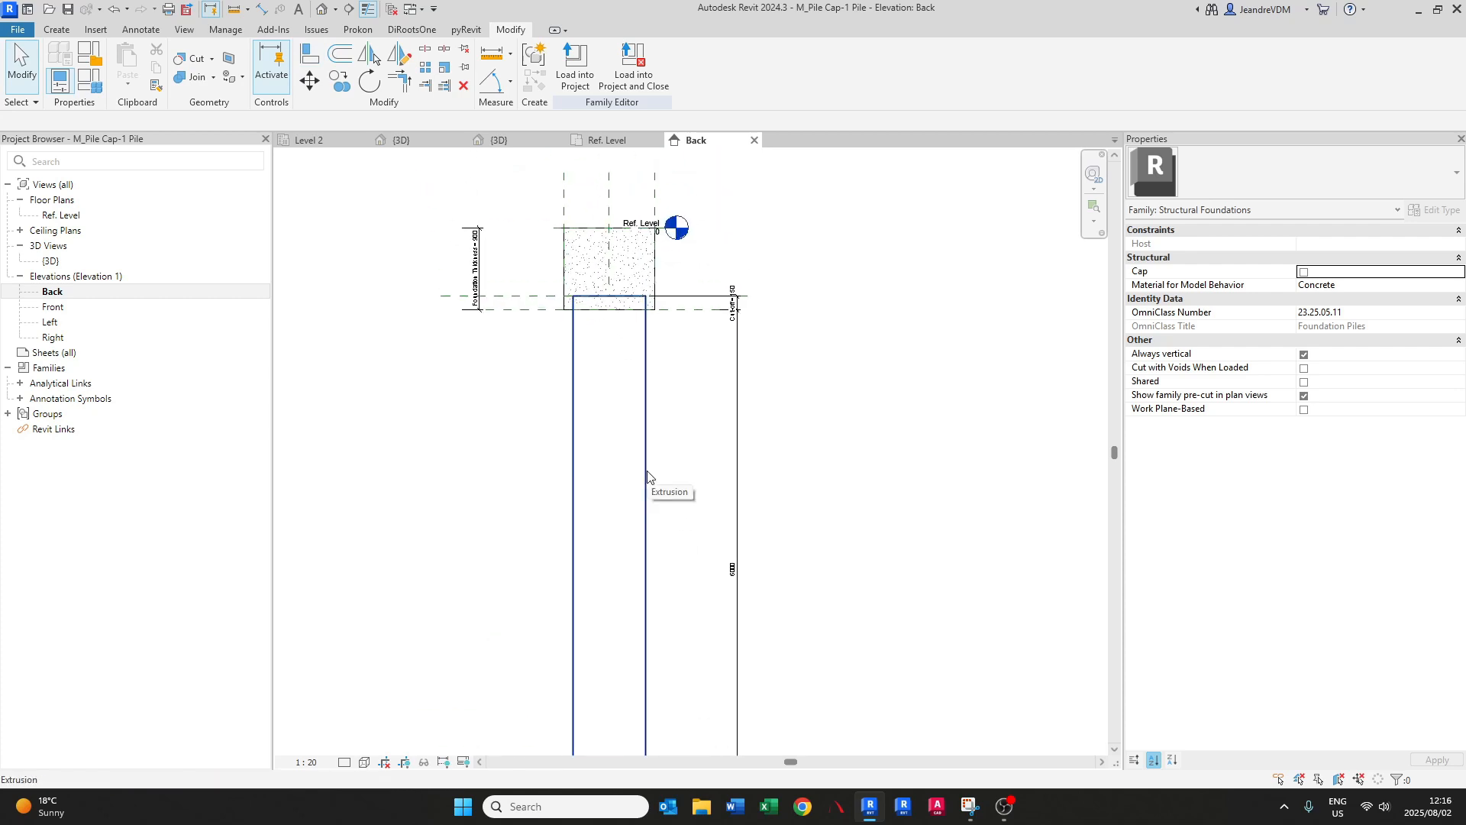
pyautogui.scroll(2, 611, 417)
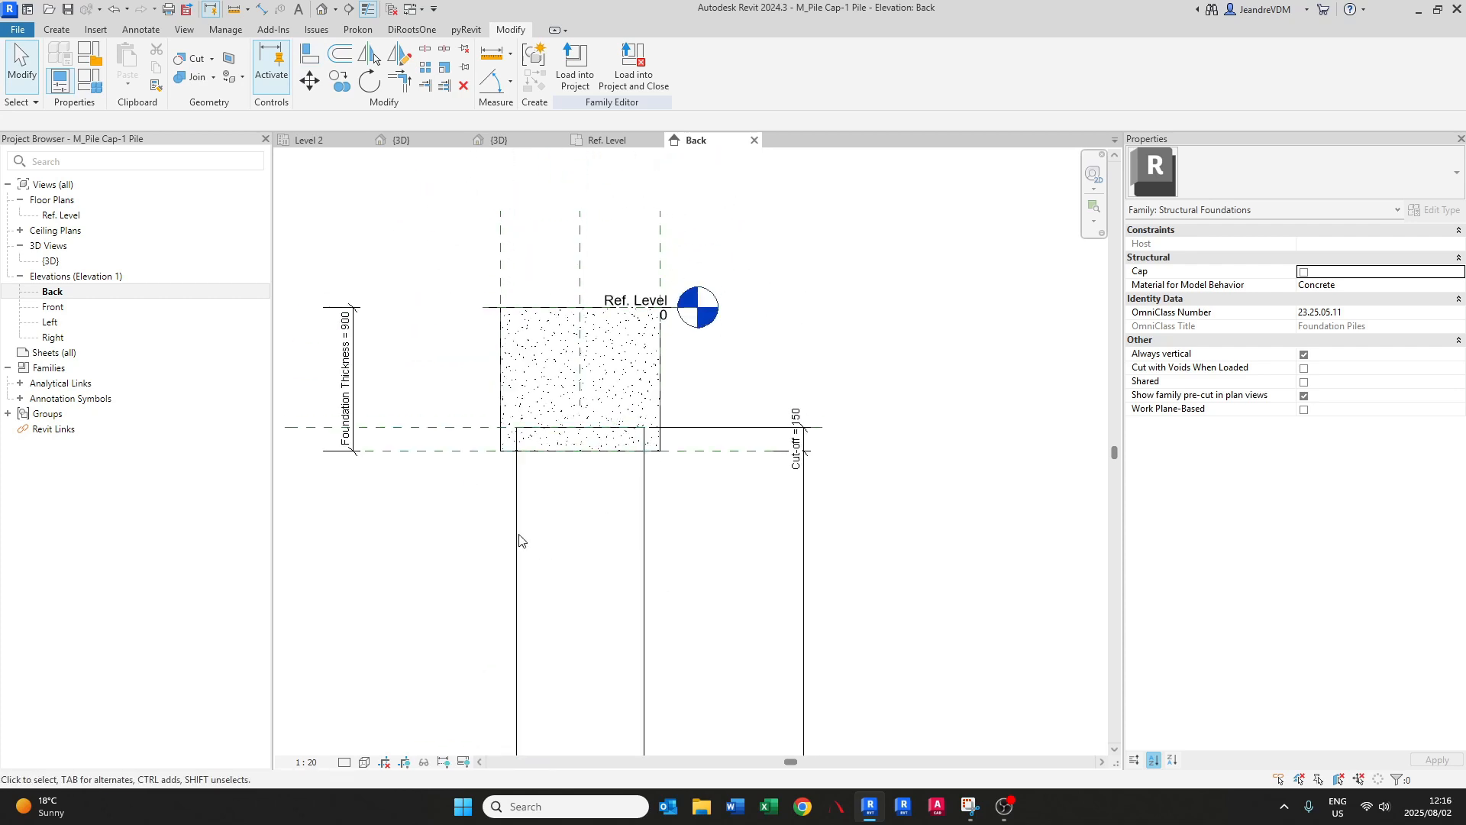
pyautogui.click(616, 142)
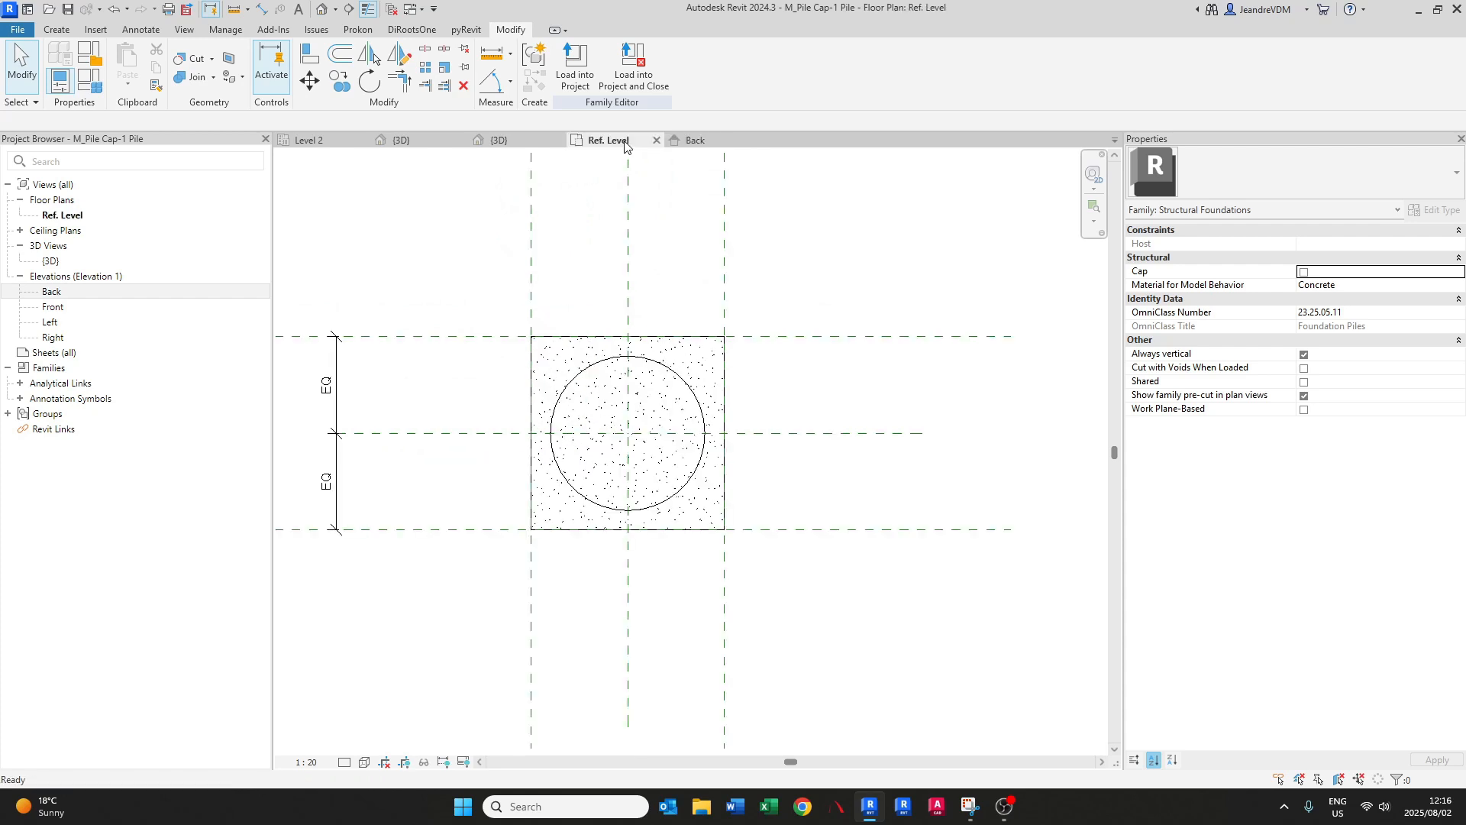
pyautogui.click(676, 378)
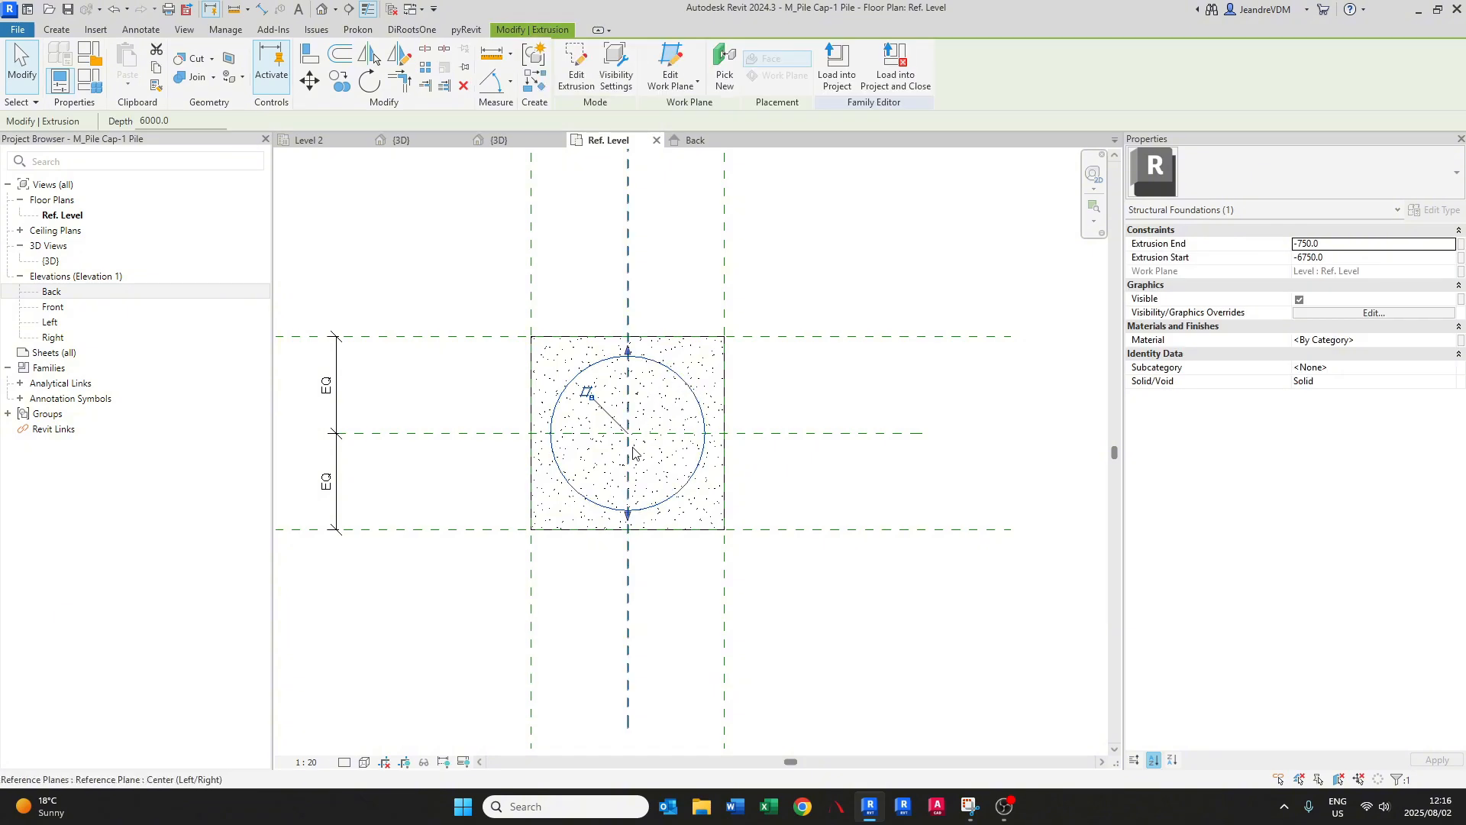
pyautogui.scroll(1, 634, 453)
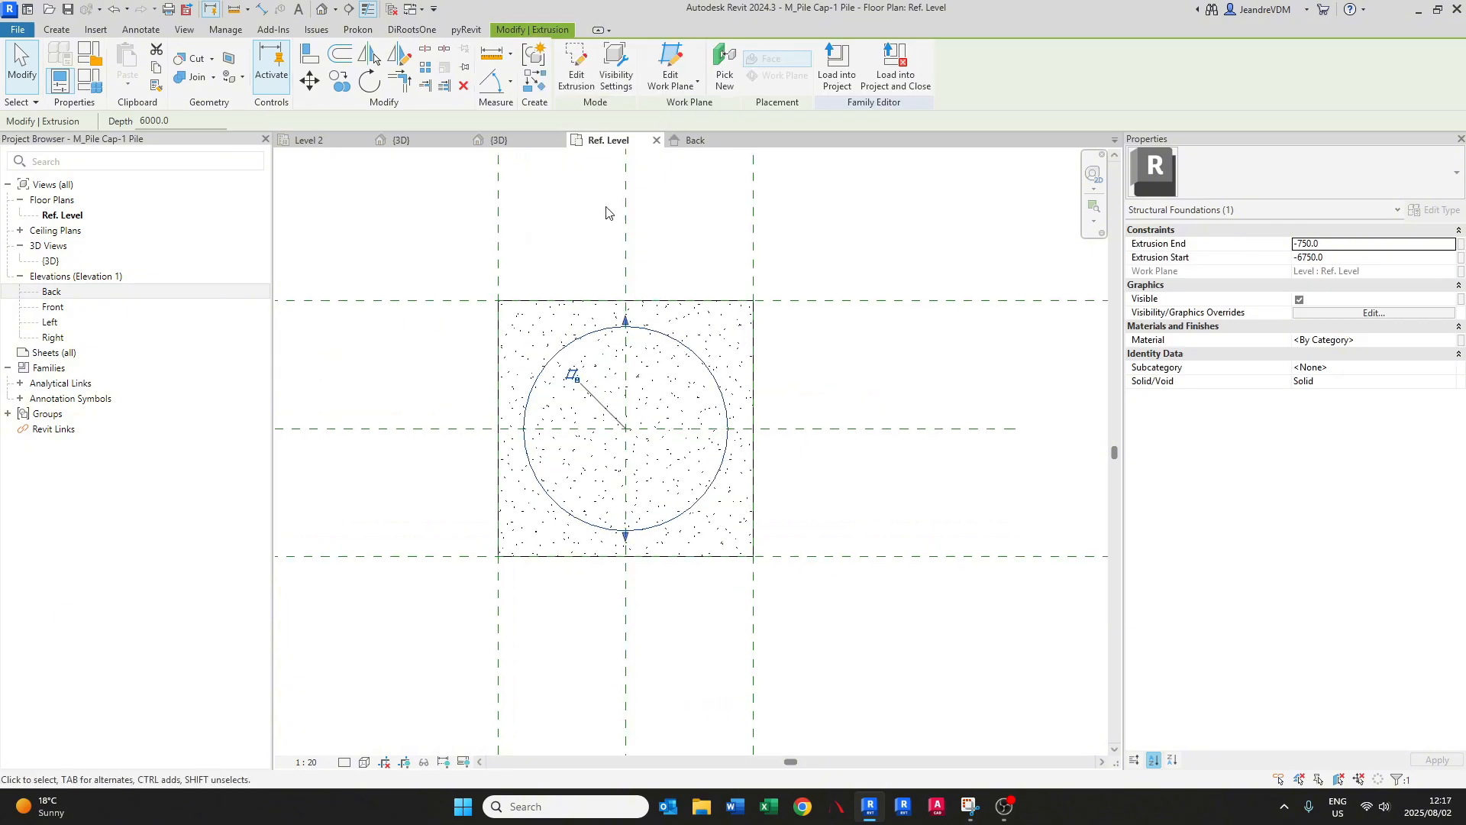
pyautogui.click(577, 69)
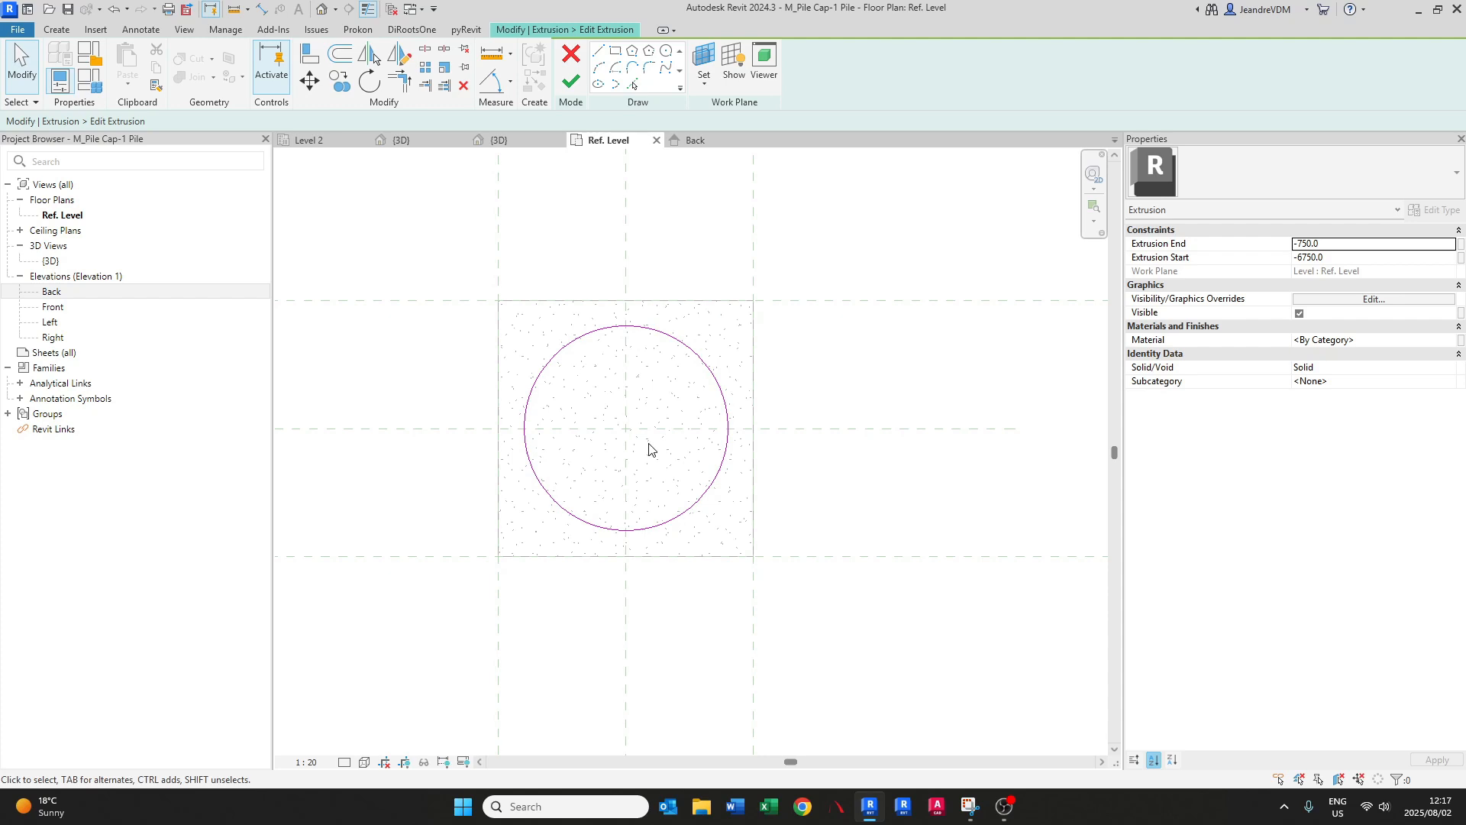
# - Add a radial dimension to the pile's circular sketch profile
pyautogui.press('d')
pyautogui.press('i')
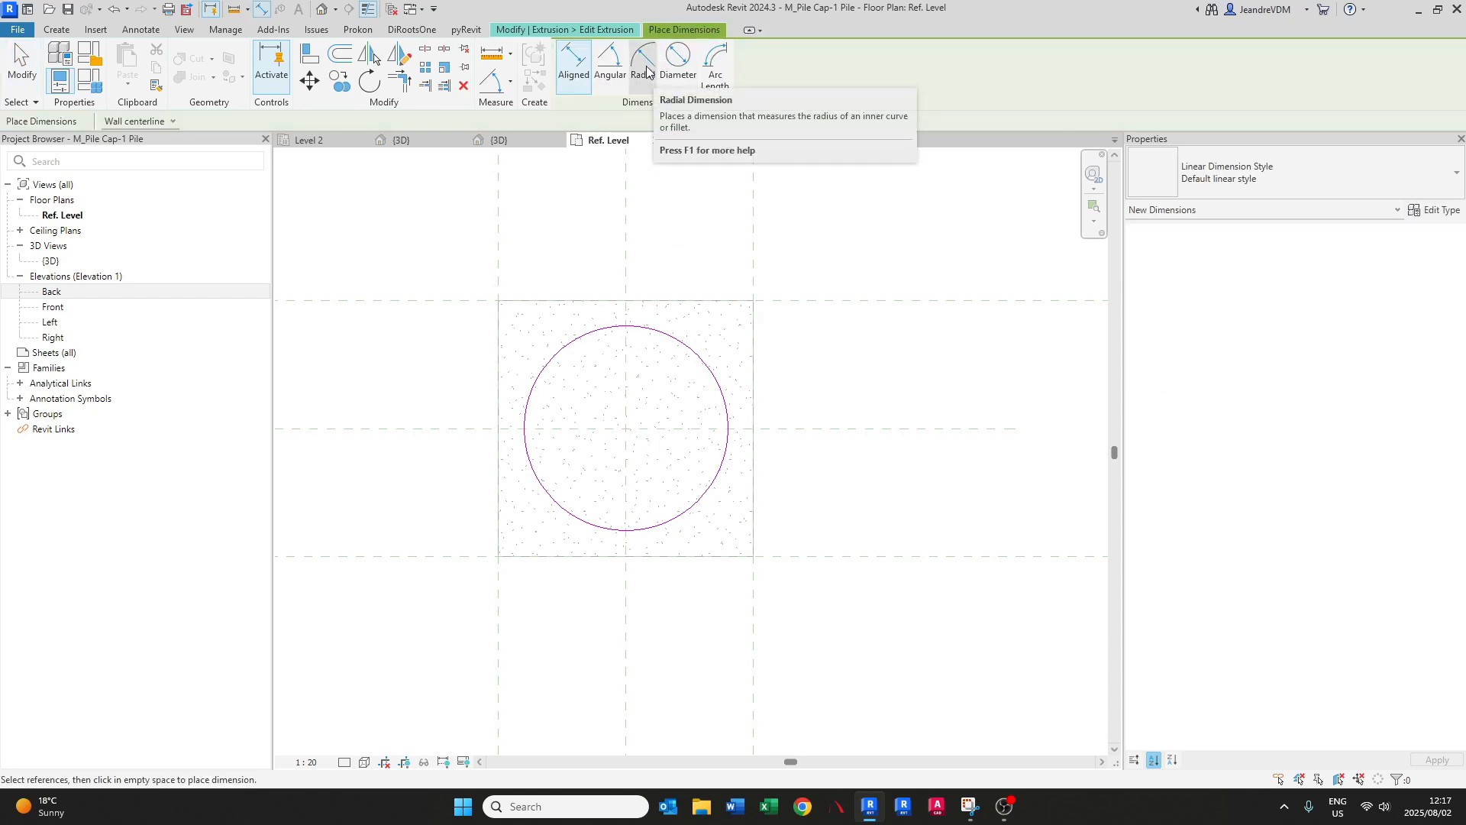
pyautogui.click(646, 66)
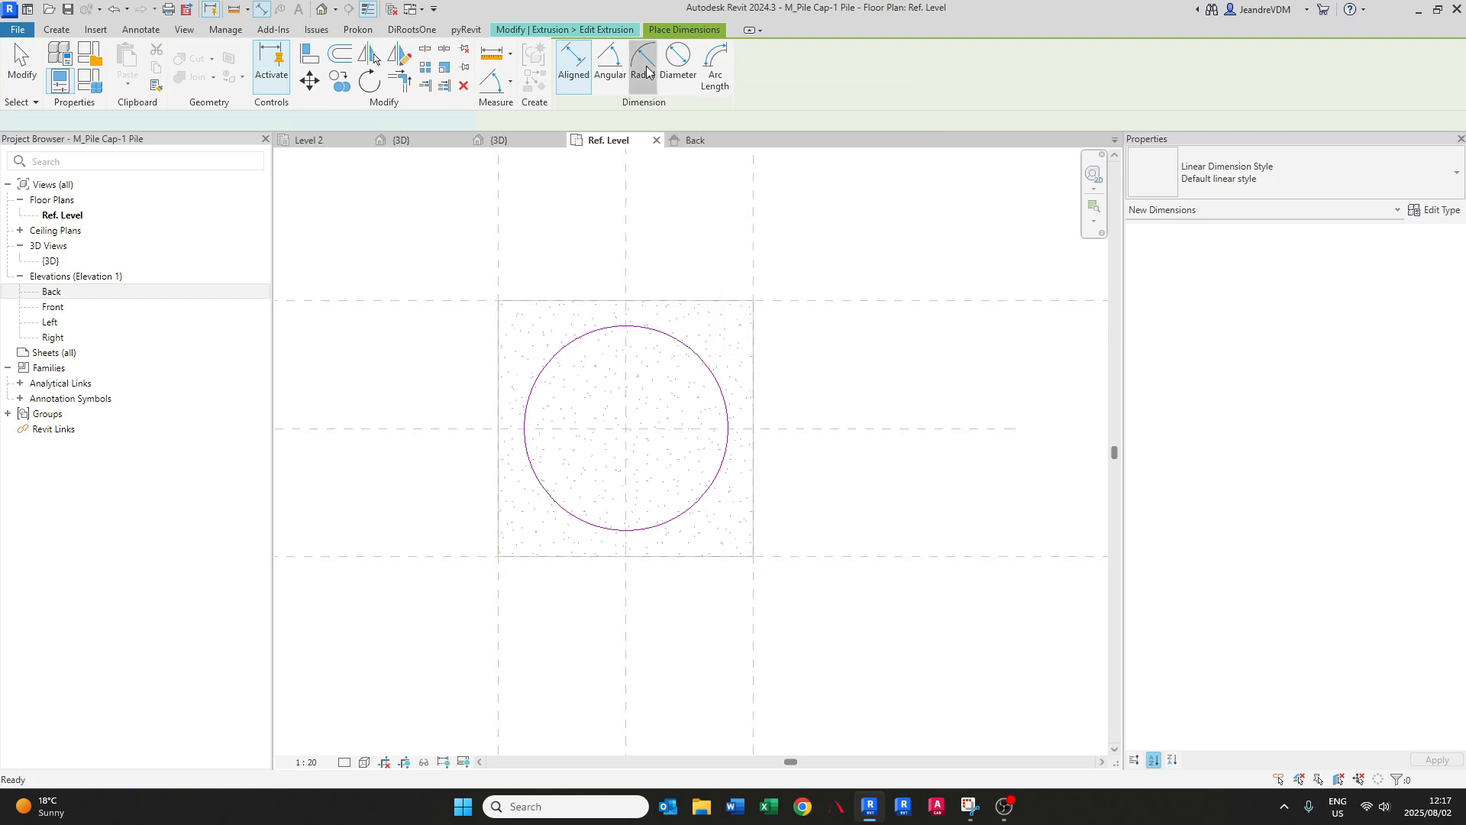
pyautogui.click(686, 346)
pyautogui.click(689, 375)
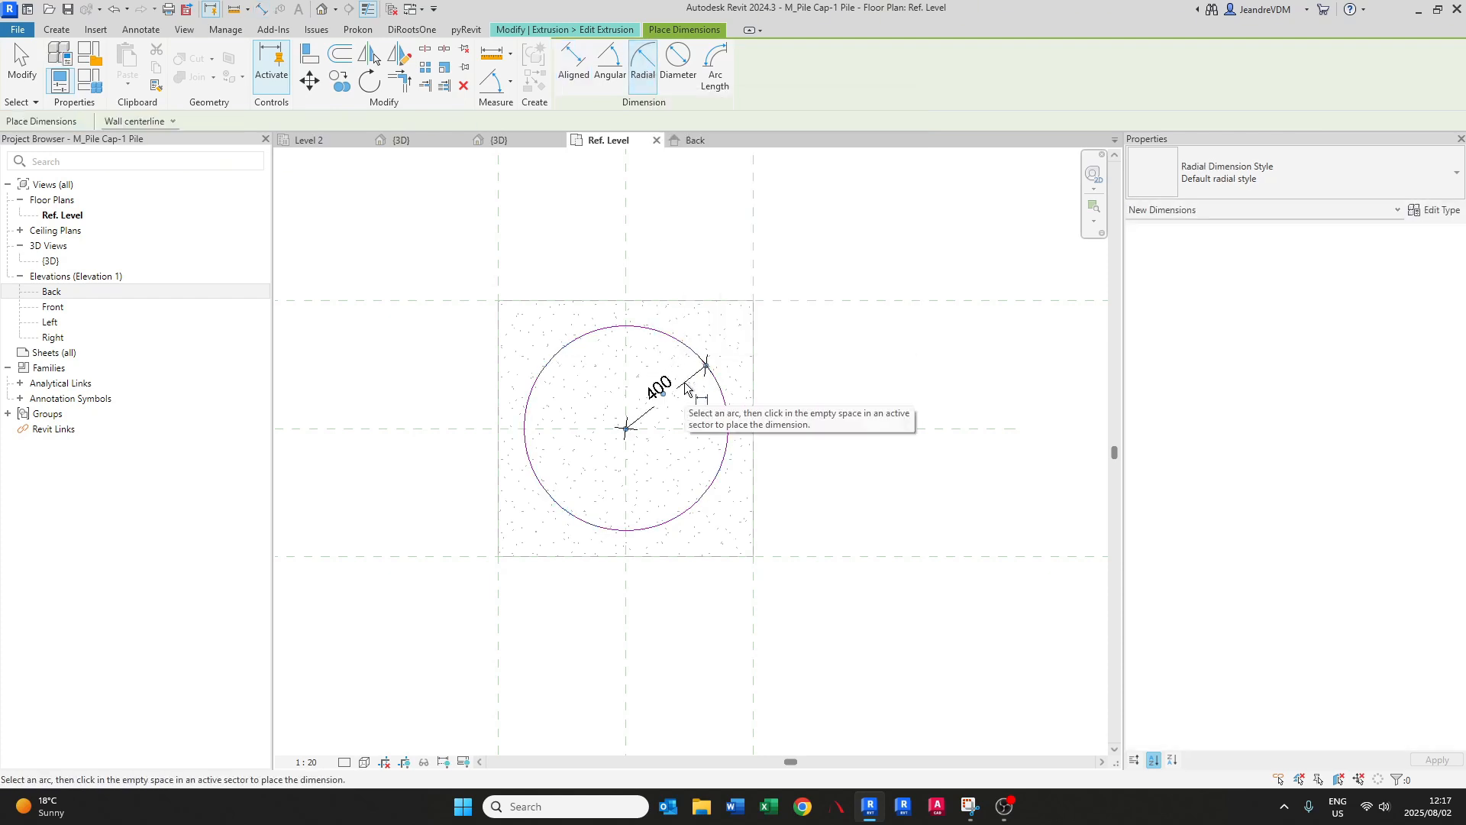
pyautogui.press('Escape')
pyautogui.scroll(2, 682, 406)
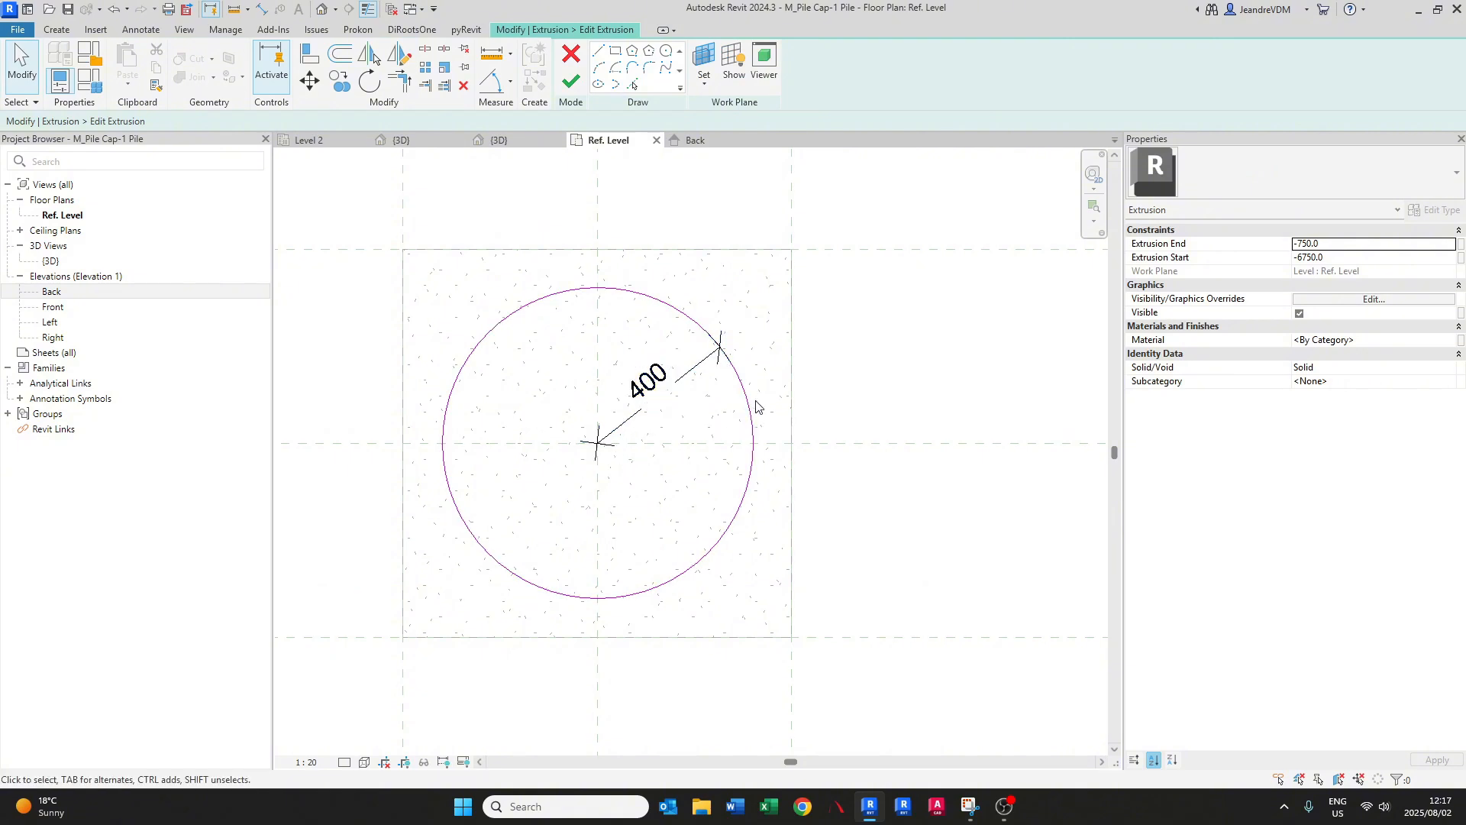
# - Label the circle's radial dimension with a new type family parameter named Radius, grouped under Dimensions, and finish the extrusion sketch
pyautogui.click(648, 382)
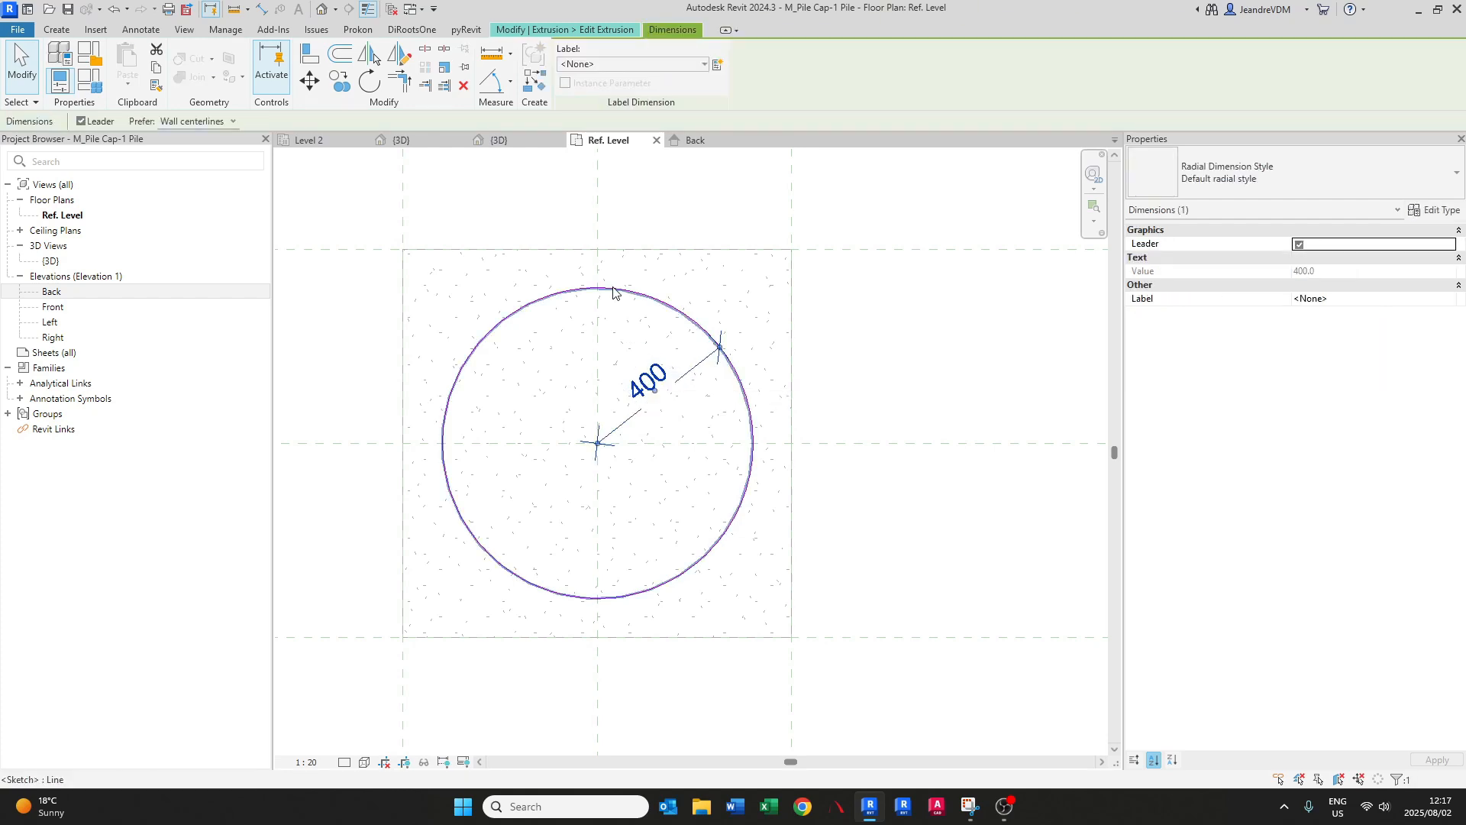
pyautogui.click(716, 66)
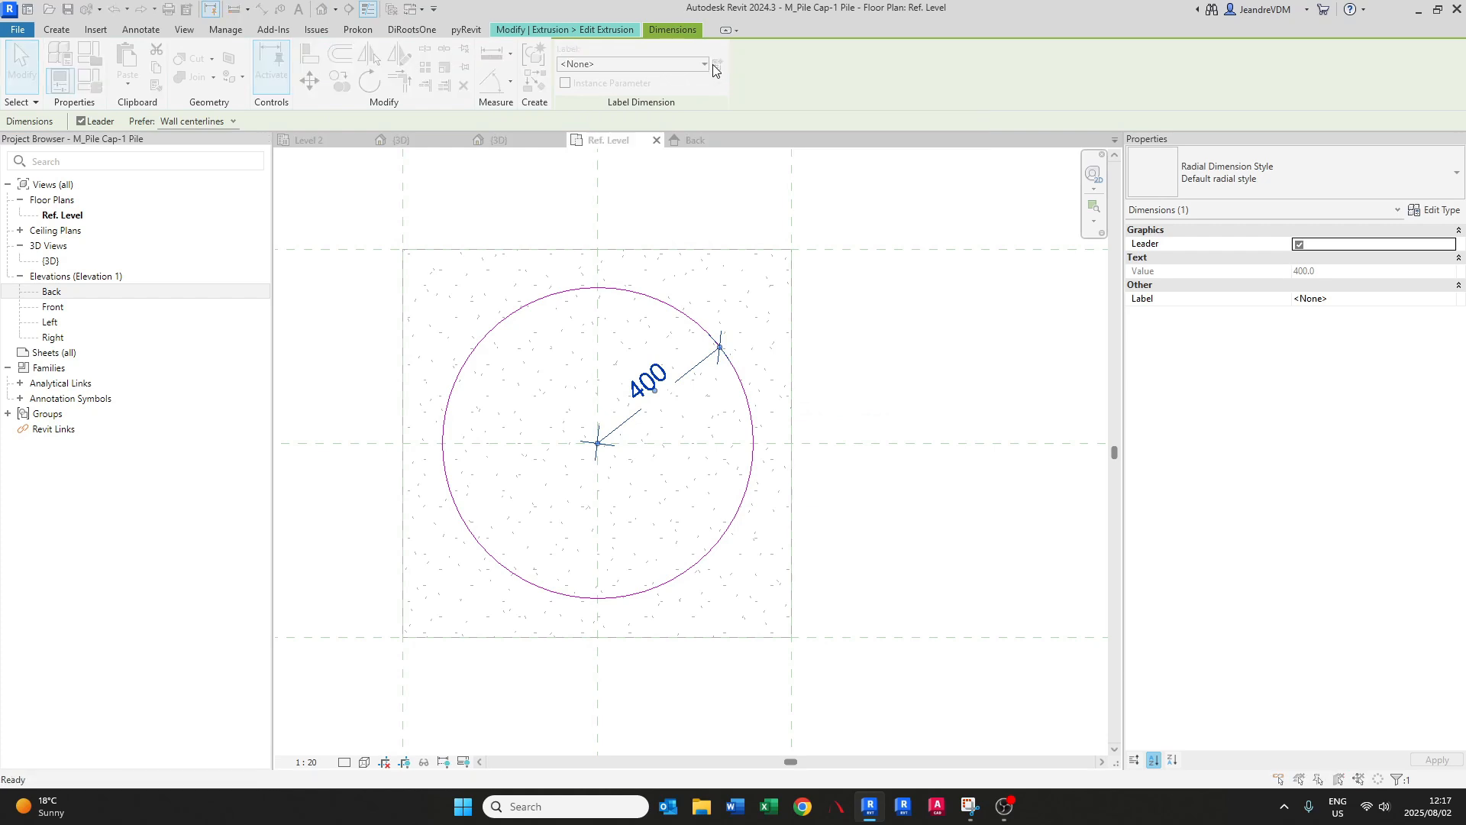
pyautogui.write('Radius')
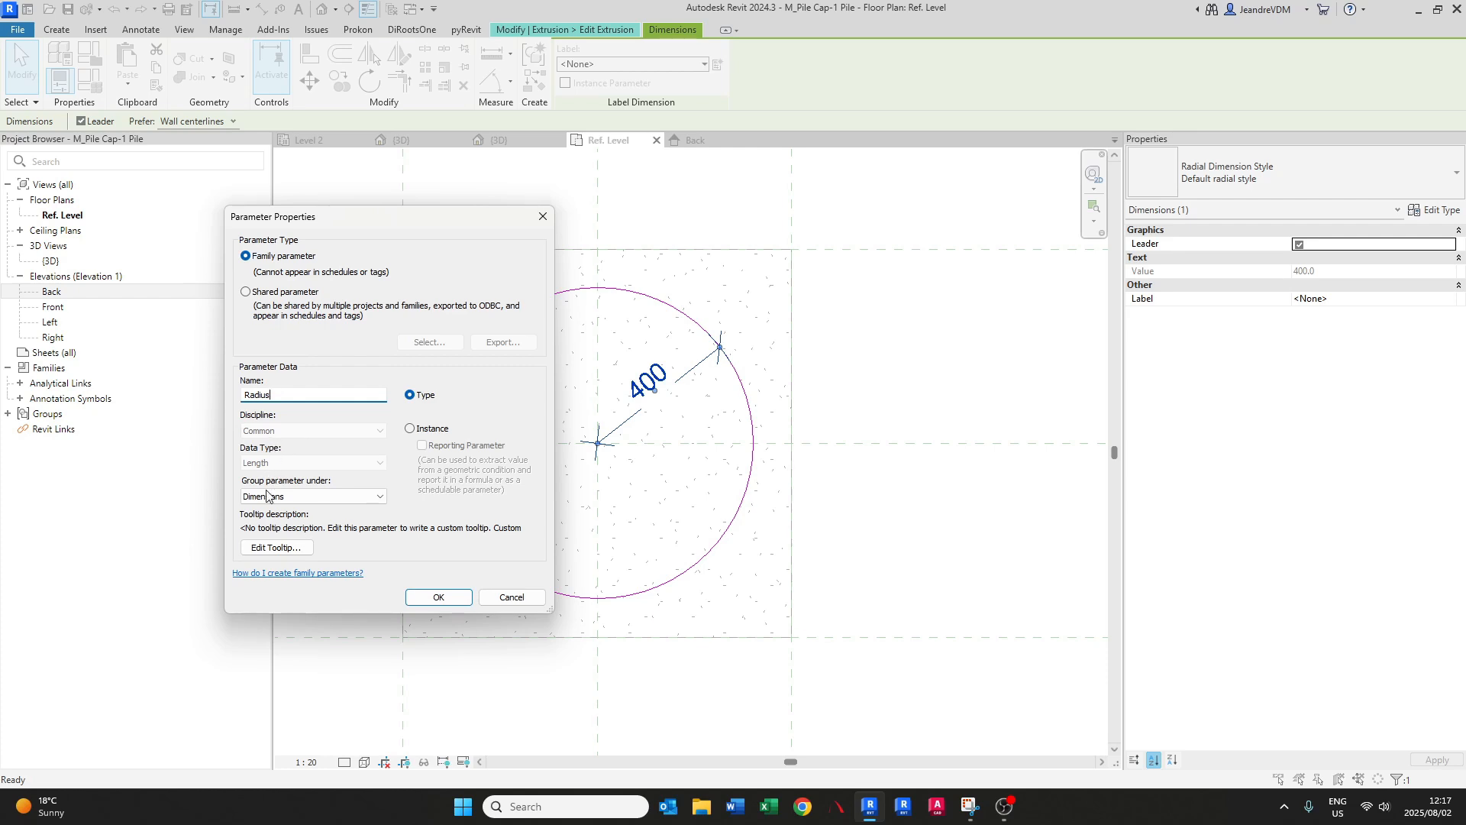
pyautogui.click(440, 597)
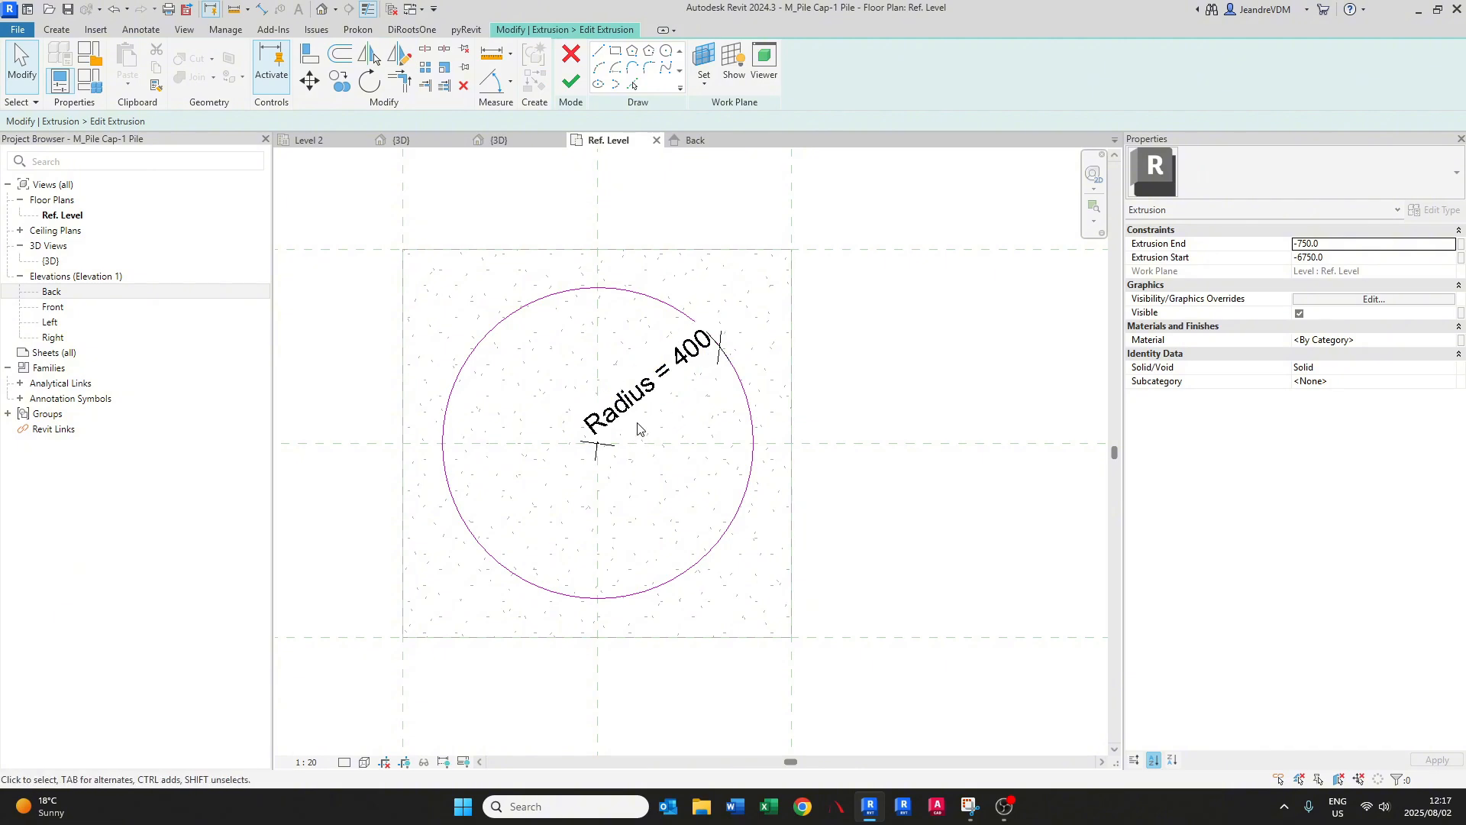
pyautogui.click(577, 84)
pyautogui.press('Escape')
pyautogui.scroll(-1, 665, 463)
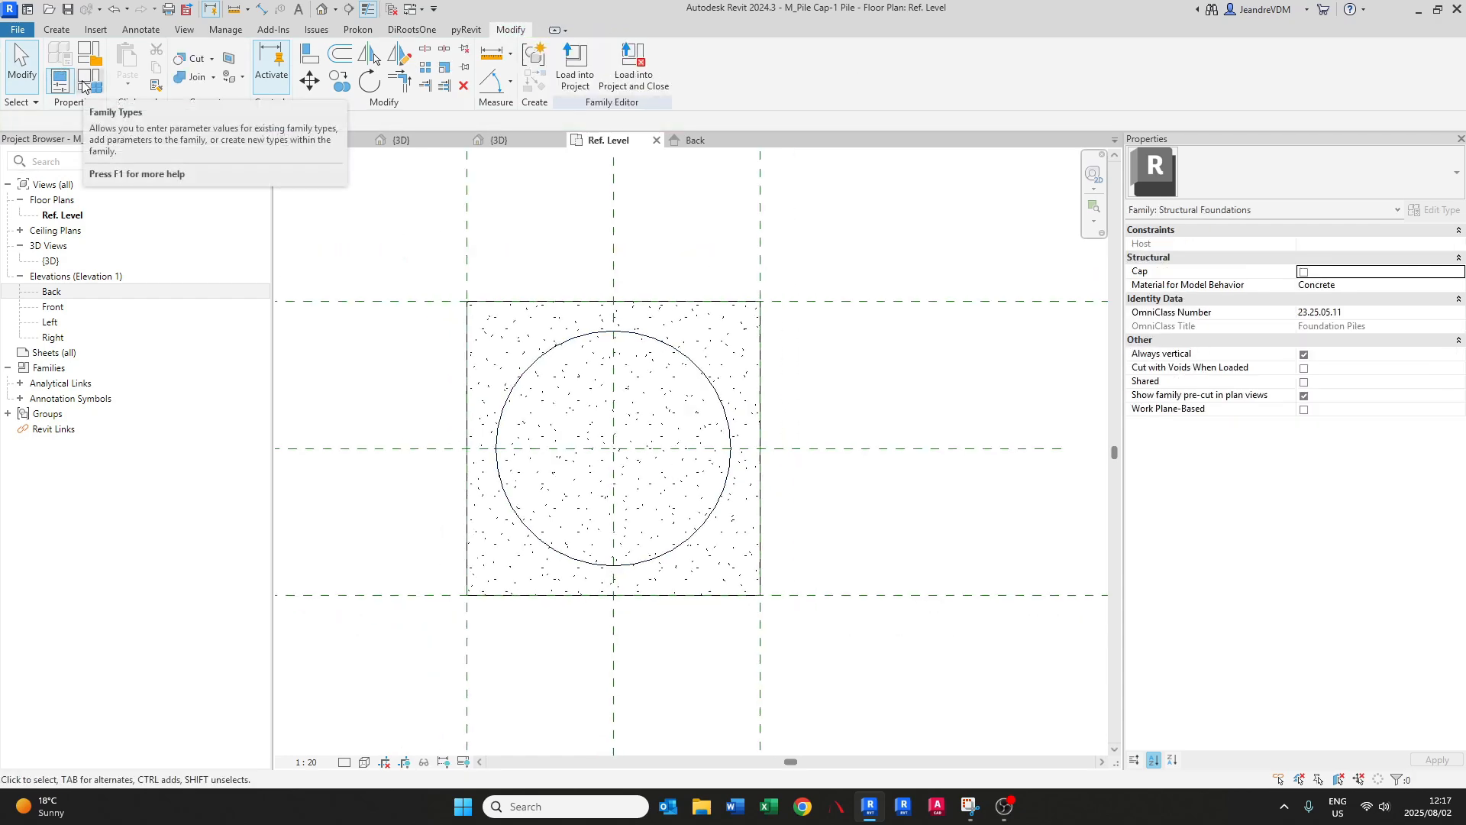
pyautogui.click(84, 85)
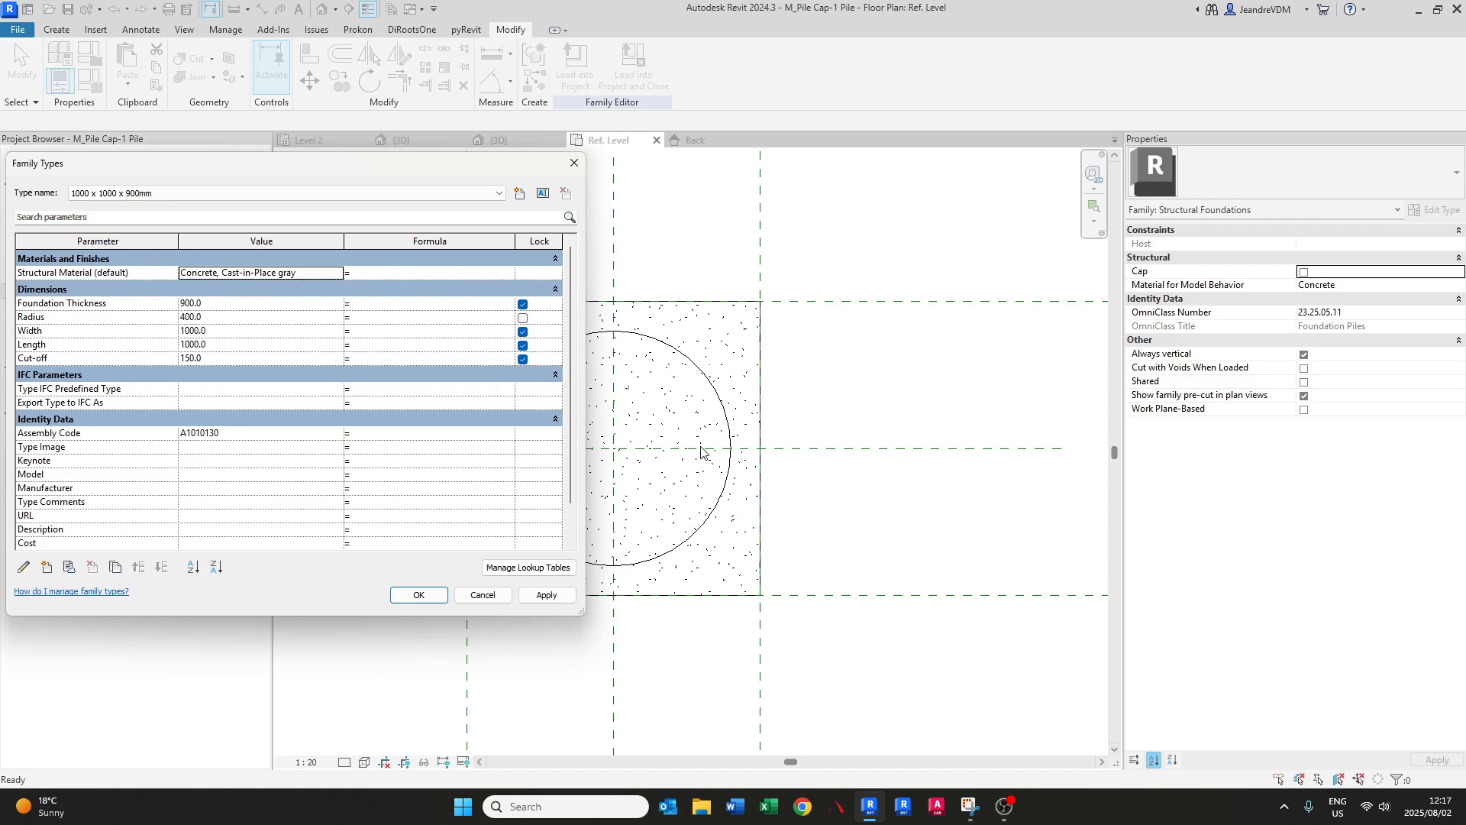
pyautogui.press('Escape')
pyautogui.scroll(-4, 704, 452)
pyautogui.scroll(1, 607, 457)
pyautogui.moveTo(603, 456); pyautogui.dragTo(697, 478, button='middle')
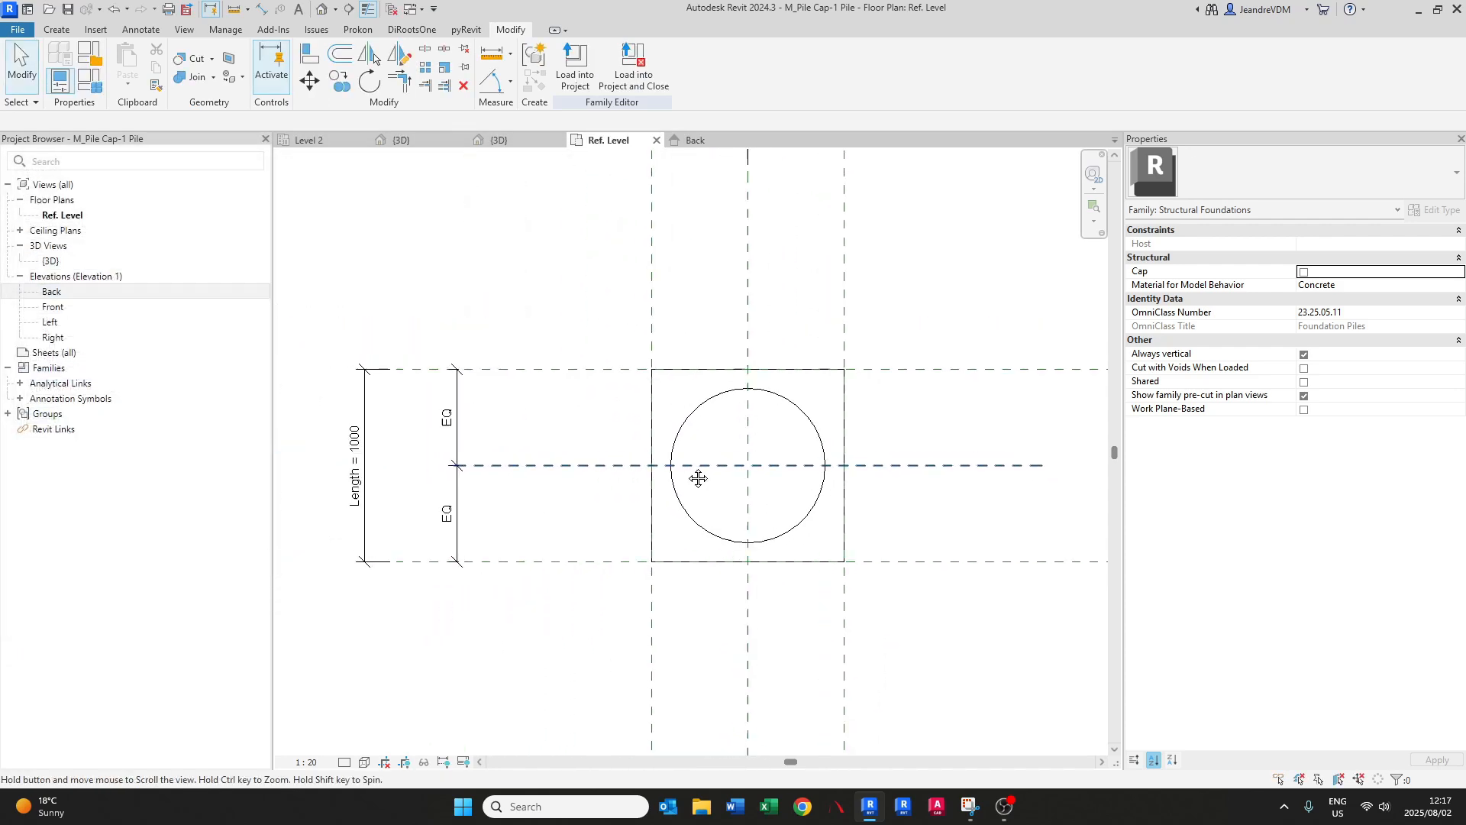
# - Set the Radius parameter of the 1000 x 1000 x 900mm family type to 250 and apply it
pyautogui.click(88, 81)
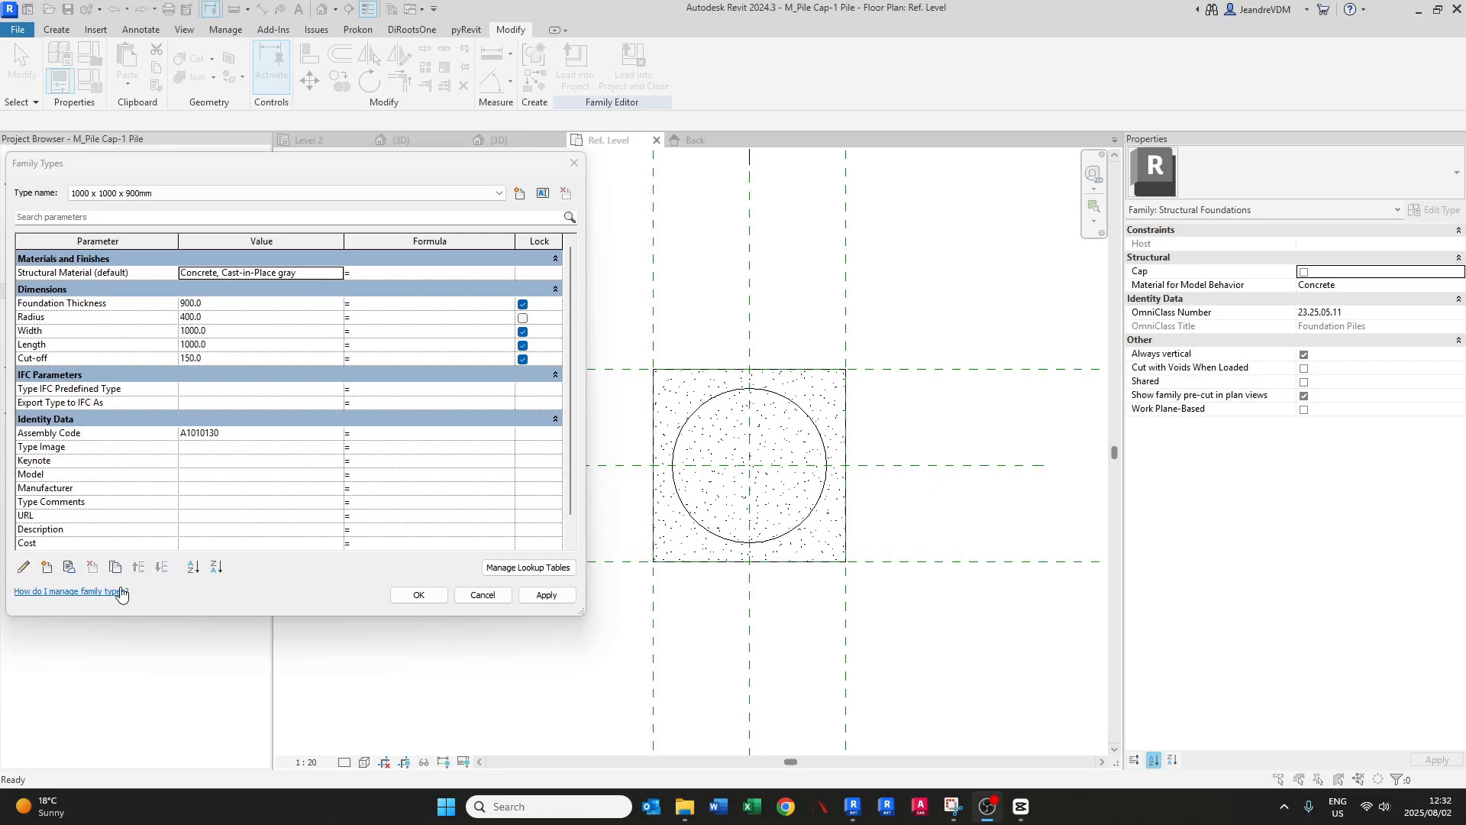
pyautogui.click(95, 317)
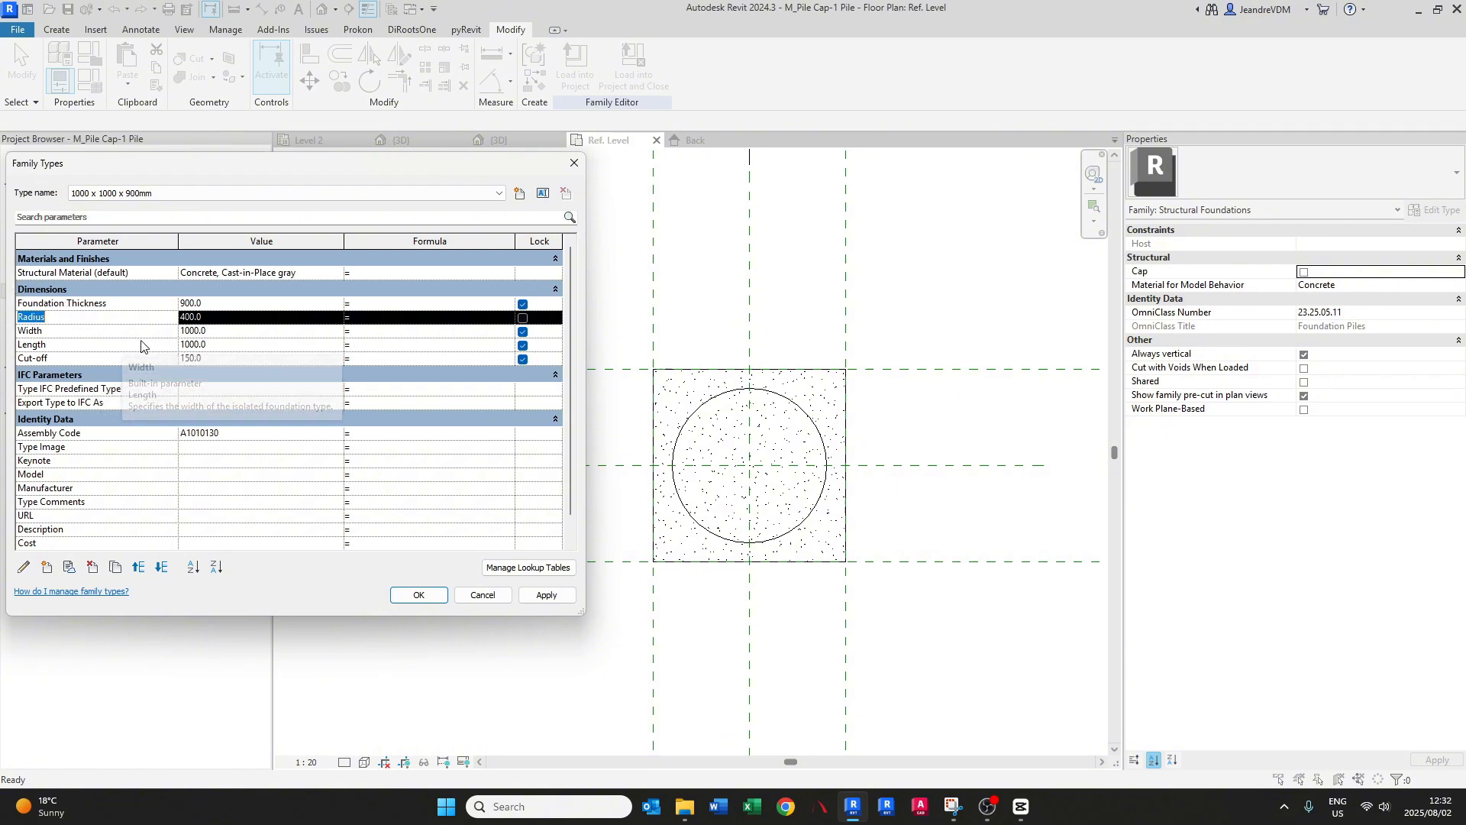
pyautogui.click(216, 319)
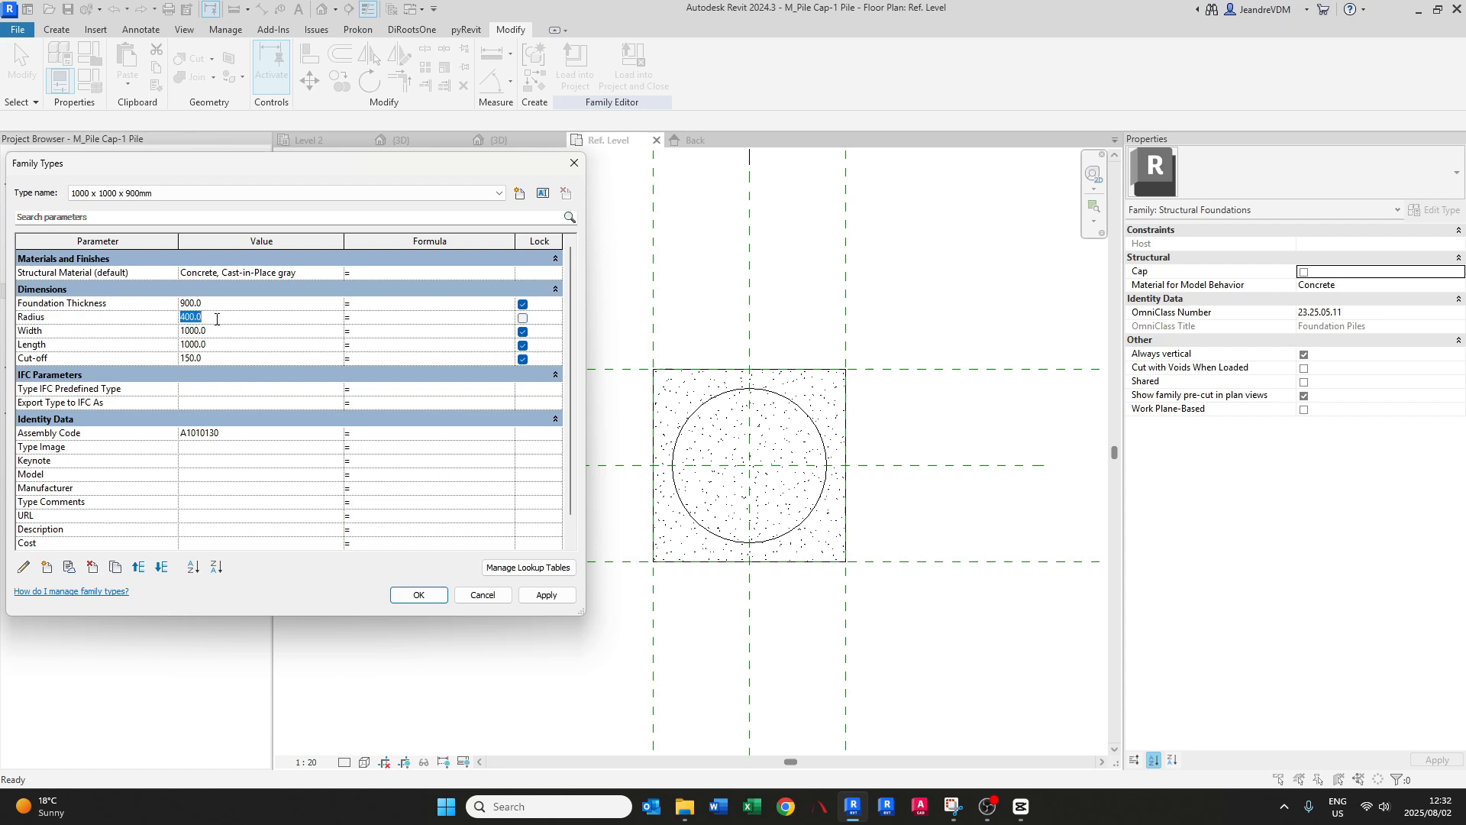
pyautogui.write('250')
pyautogui.press('Tab')
pyautogui.click(547, 595)
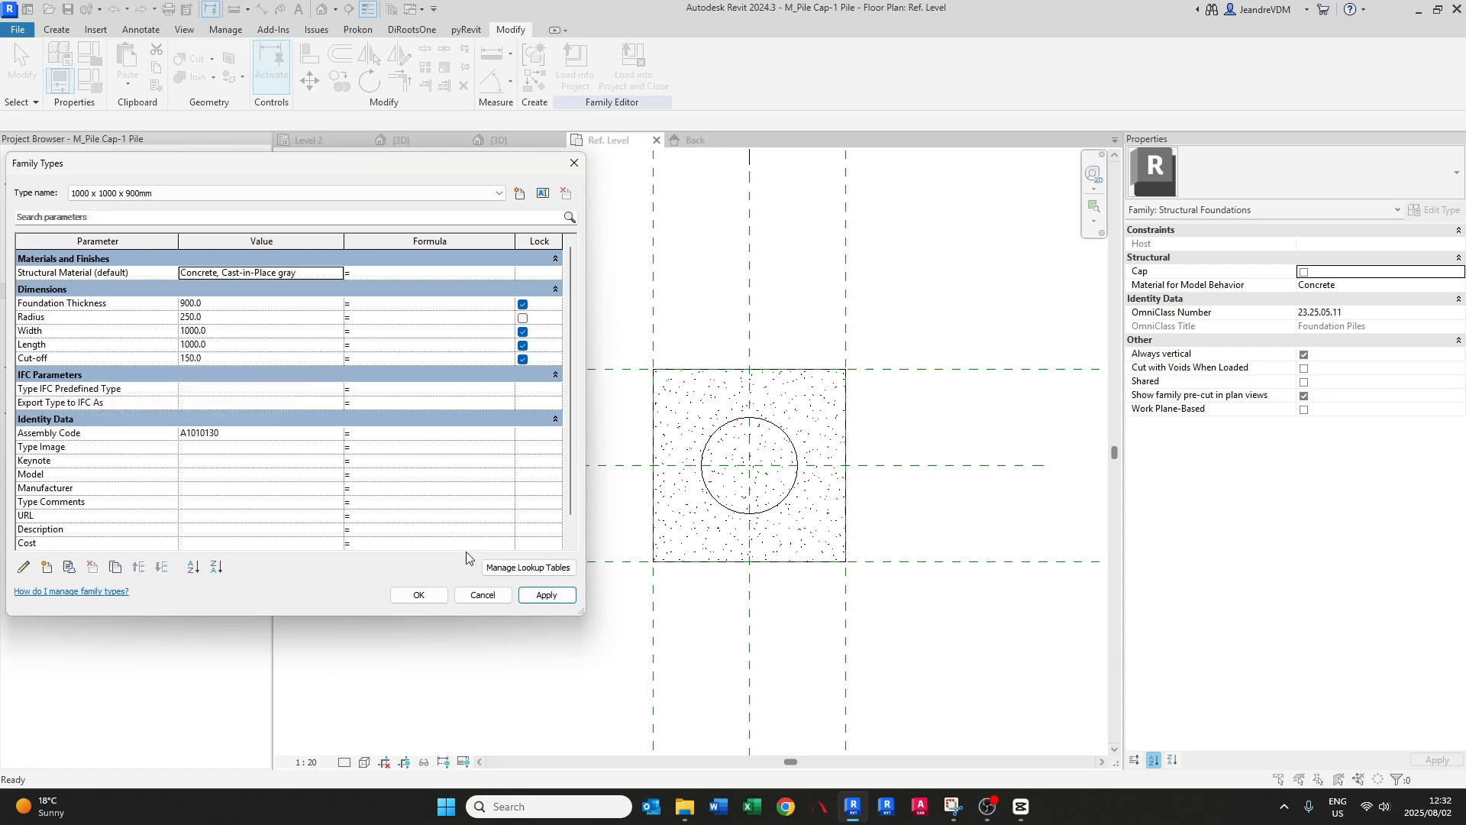
pyautogui.click(420, 595)
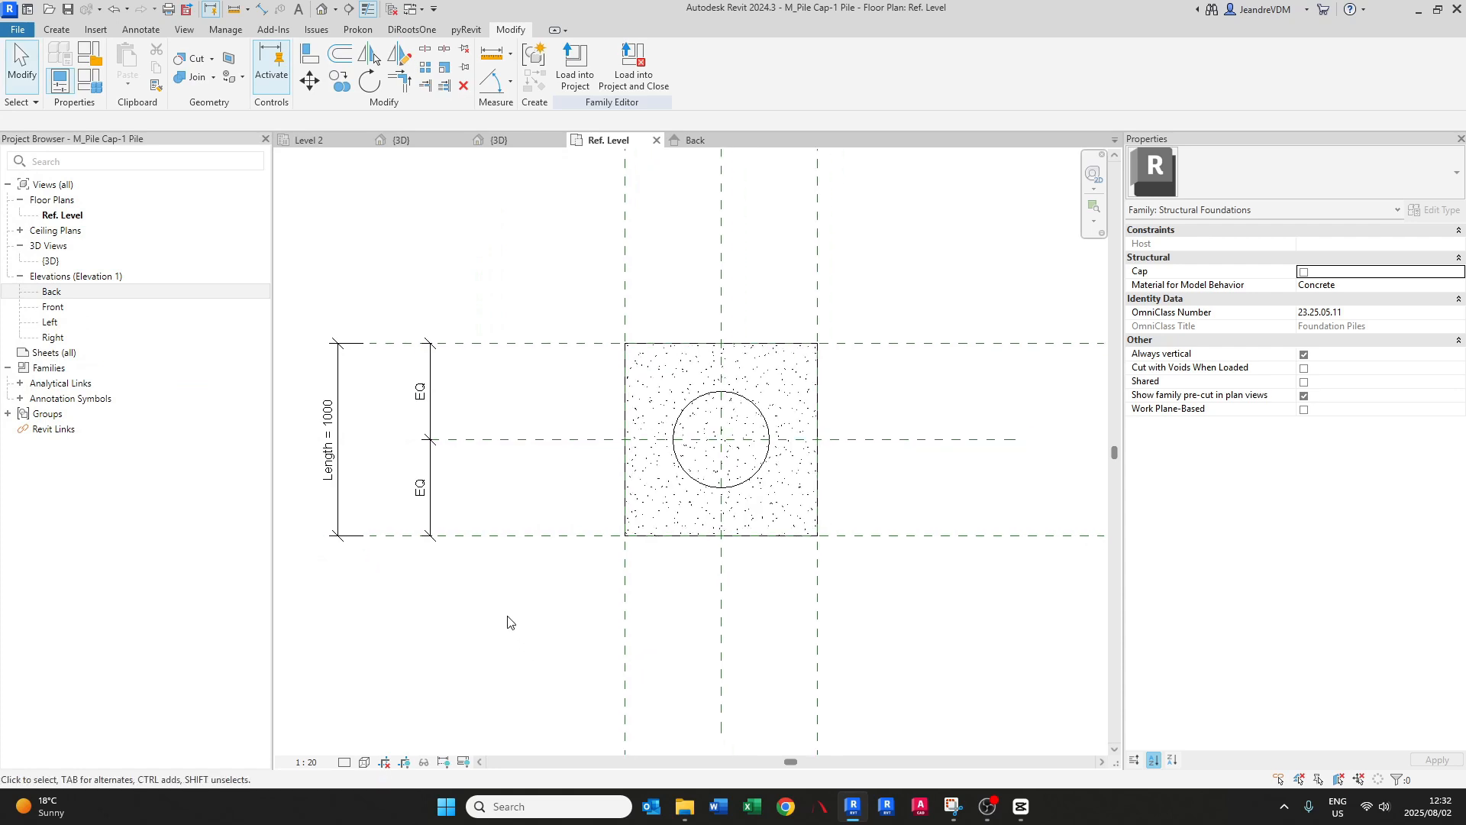
# - Label the pile's full-length dimension in the Back elevation with a new type family parameter named Pile Depth, grouped under Dimensions
pyautogui.click(694, 140)
pyautogui.scroll(-4, 687, 556)
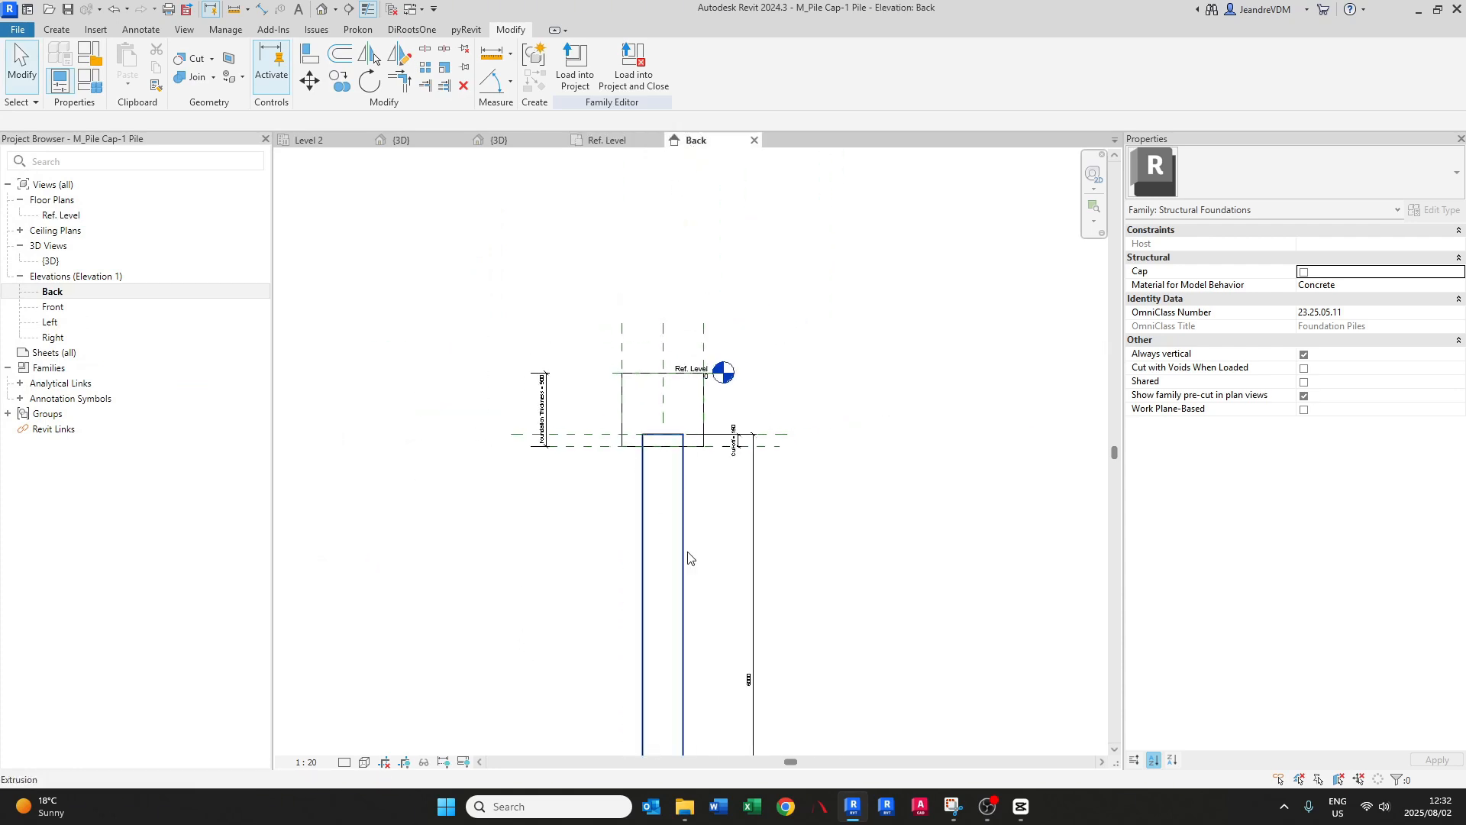
pyautogui.scroll(1, 716, 533)
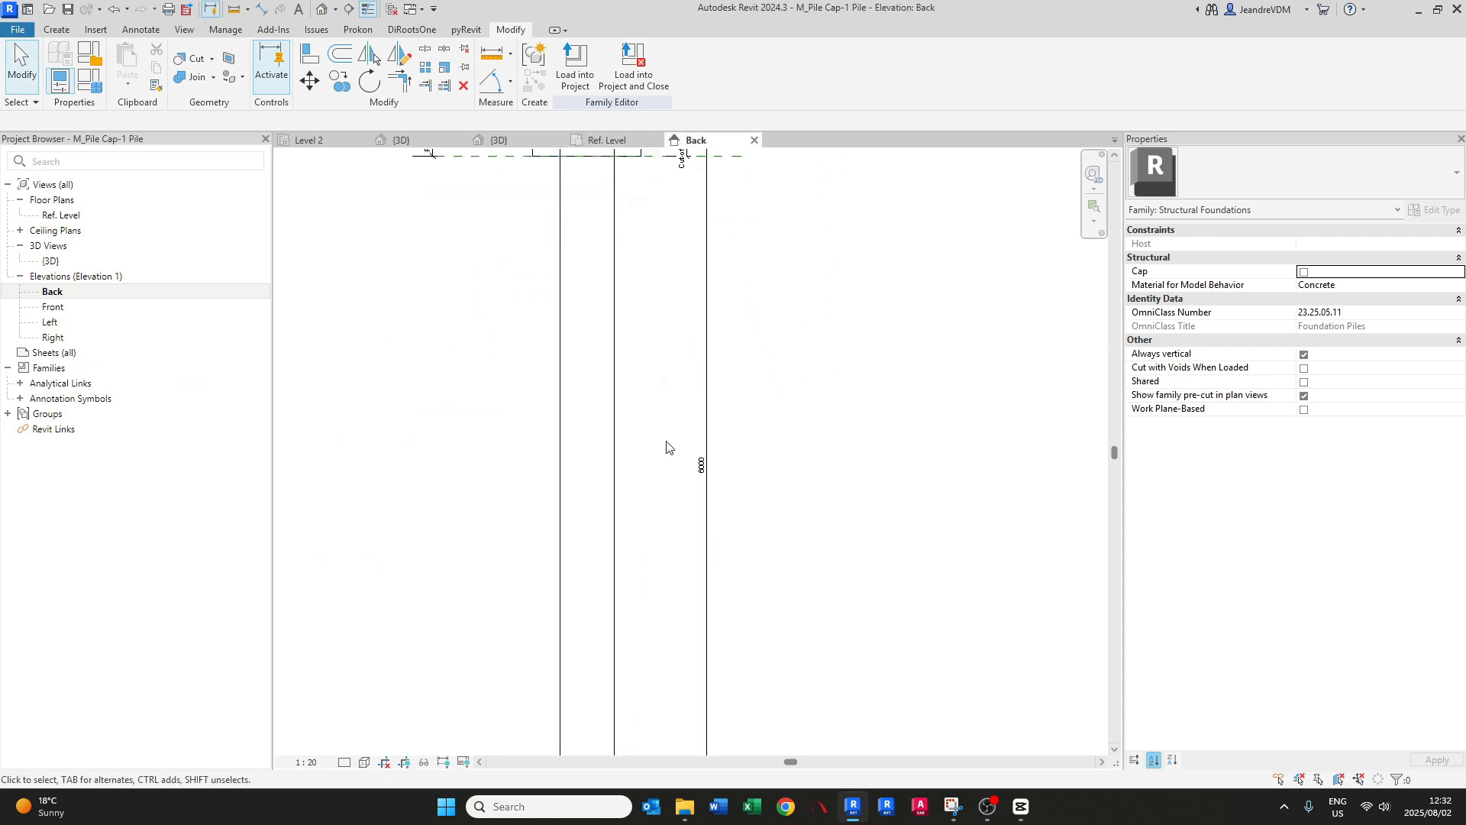
pyautogui.moveTo(663, 479); pyautogui.dragTo(698, 545, button='middle')
pyautogui.scroll(1, 729, 544)
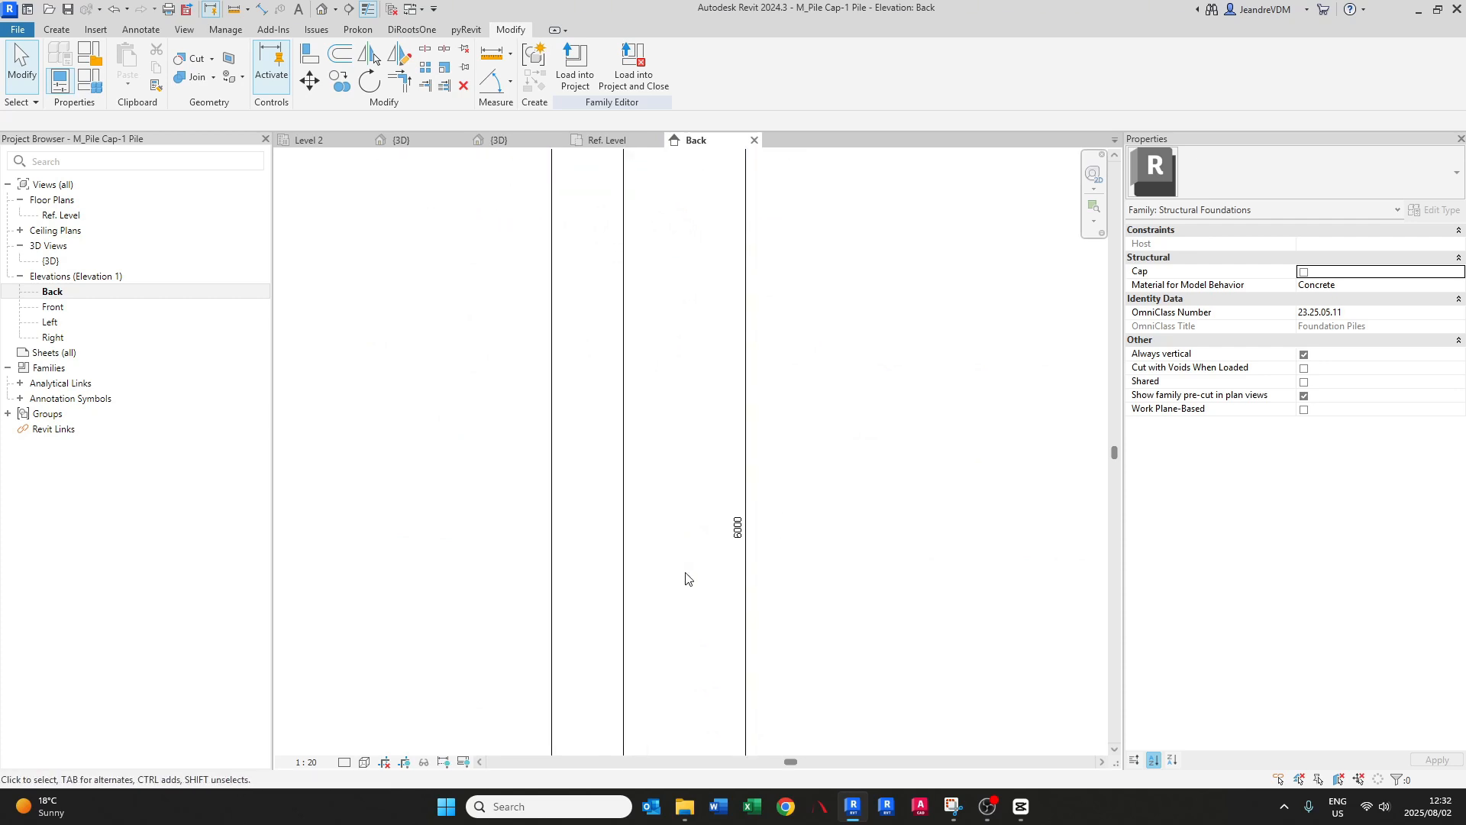
pyautogui.scroll(-1, 746, 530)
pyautogui.click(746, 531)
pyautogui.moveTo(709, 498); pyautogui.dragTo(700, 526, button='middle')
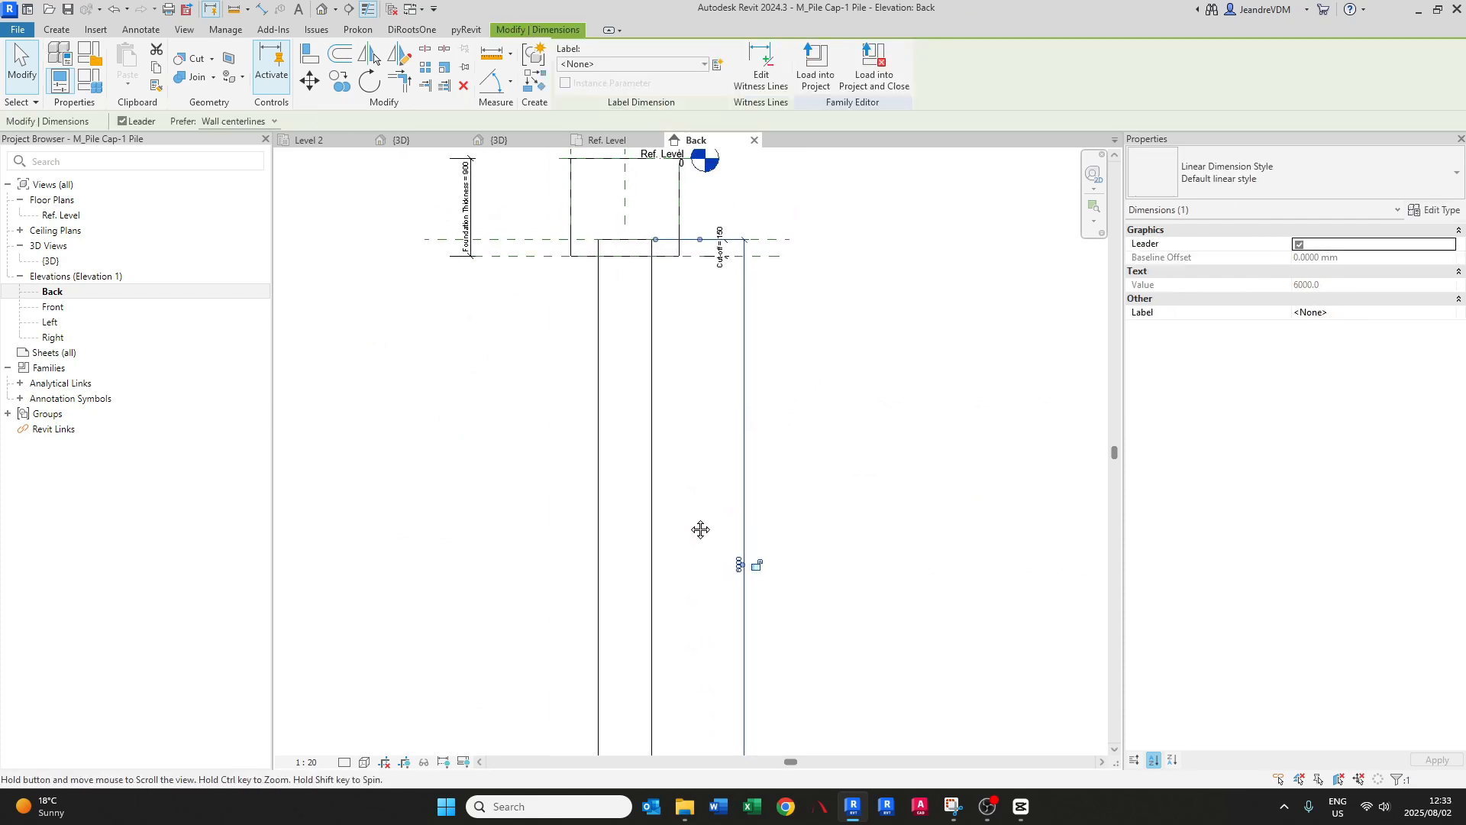
pyautogui.click(718, 65)
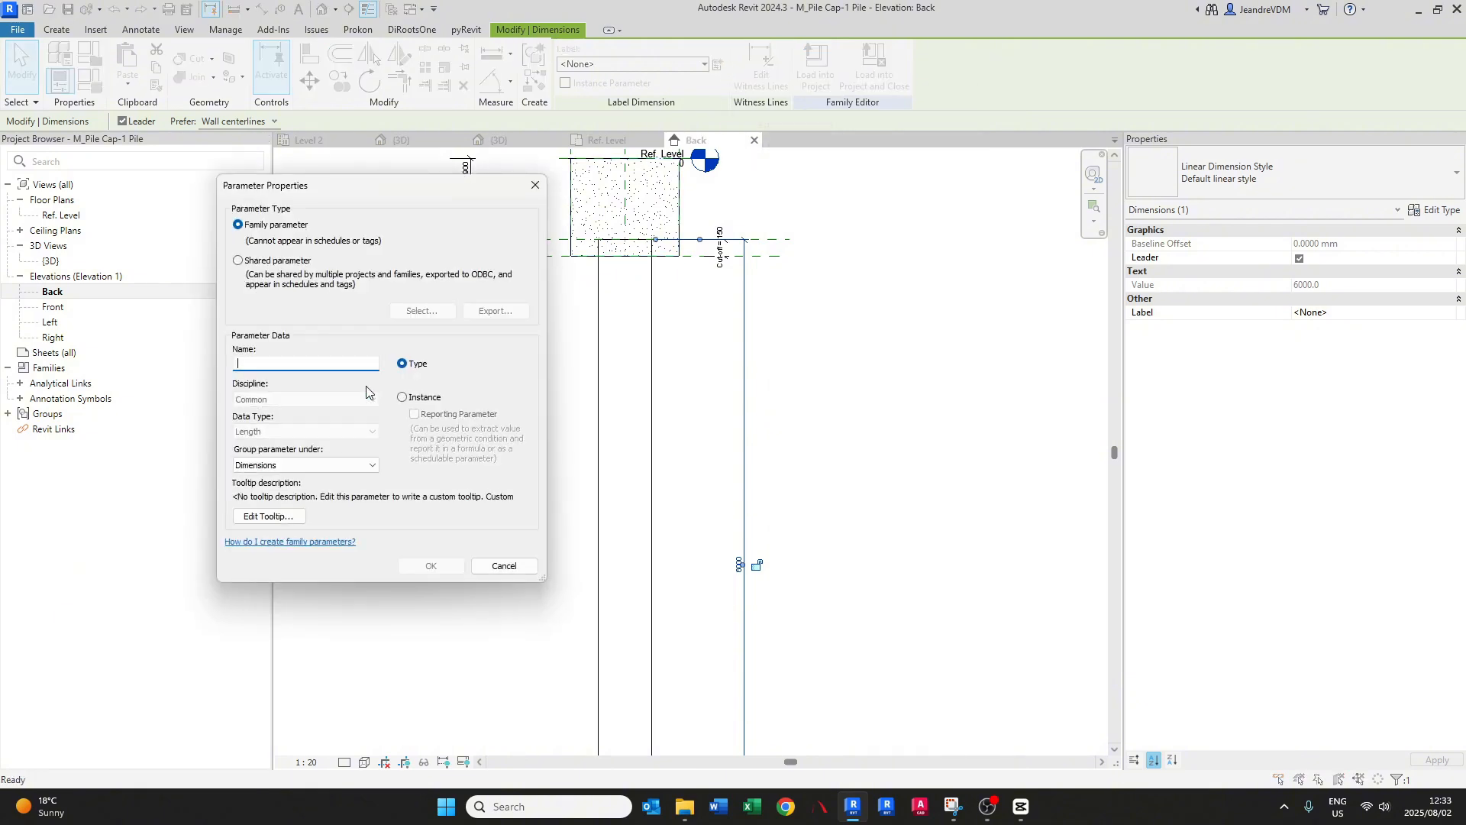
pyautogui.write('Pile Depth')
pyautogui.click(429, 566)
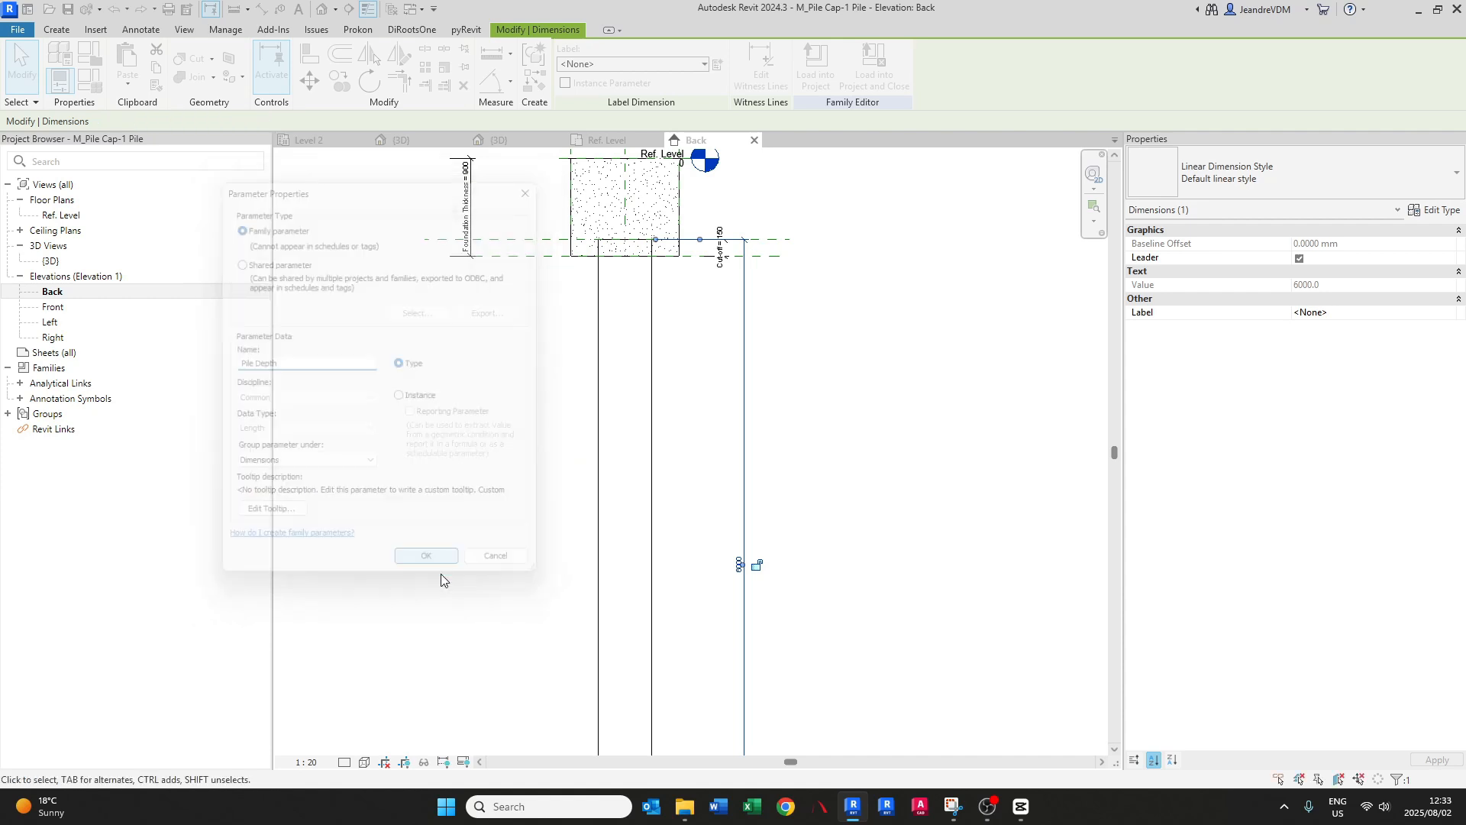
pyautogui.click(654, 563)
# - Set the Cut-off dimension between the pile's upper end and the cap's underside to 75
pyautogui.scroll(2, 703, 498)
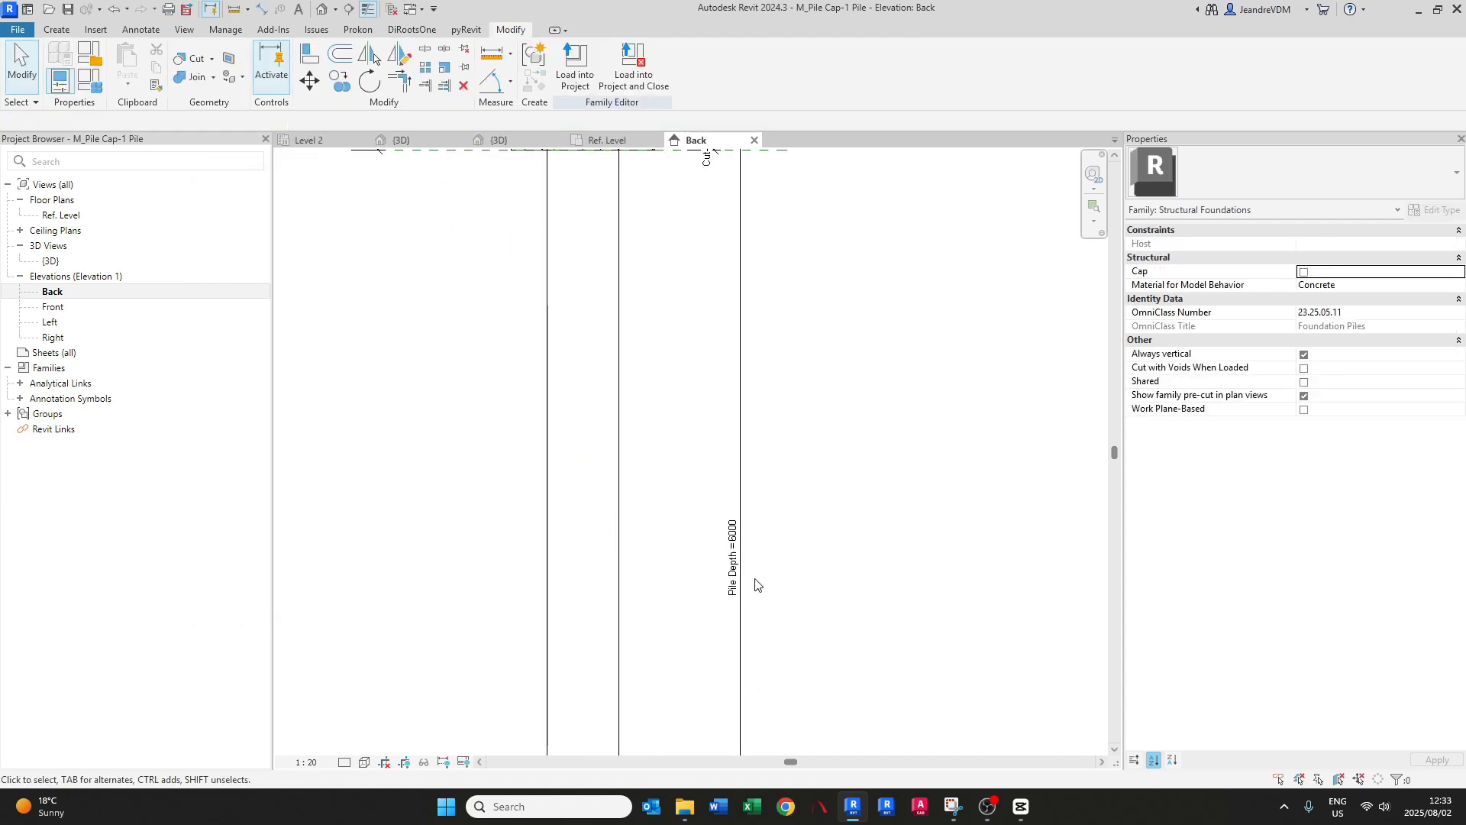
pyautogui.scroll(-2, 759, 582)
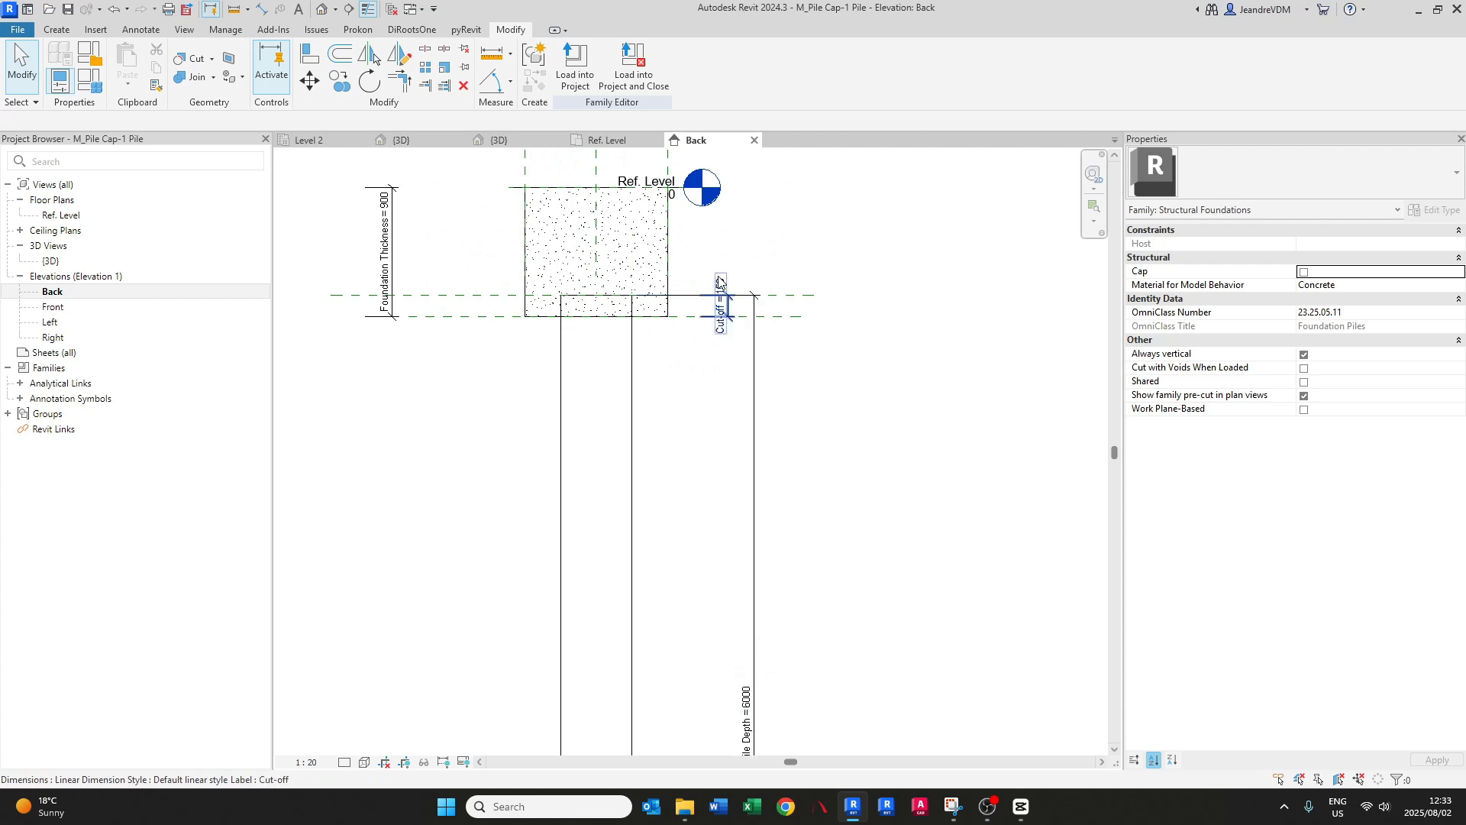
pyautogui.scroll(2, 721, 301)
pyautogui.scroll(2, 722, 296)
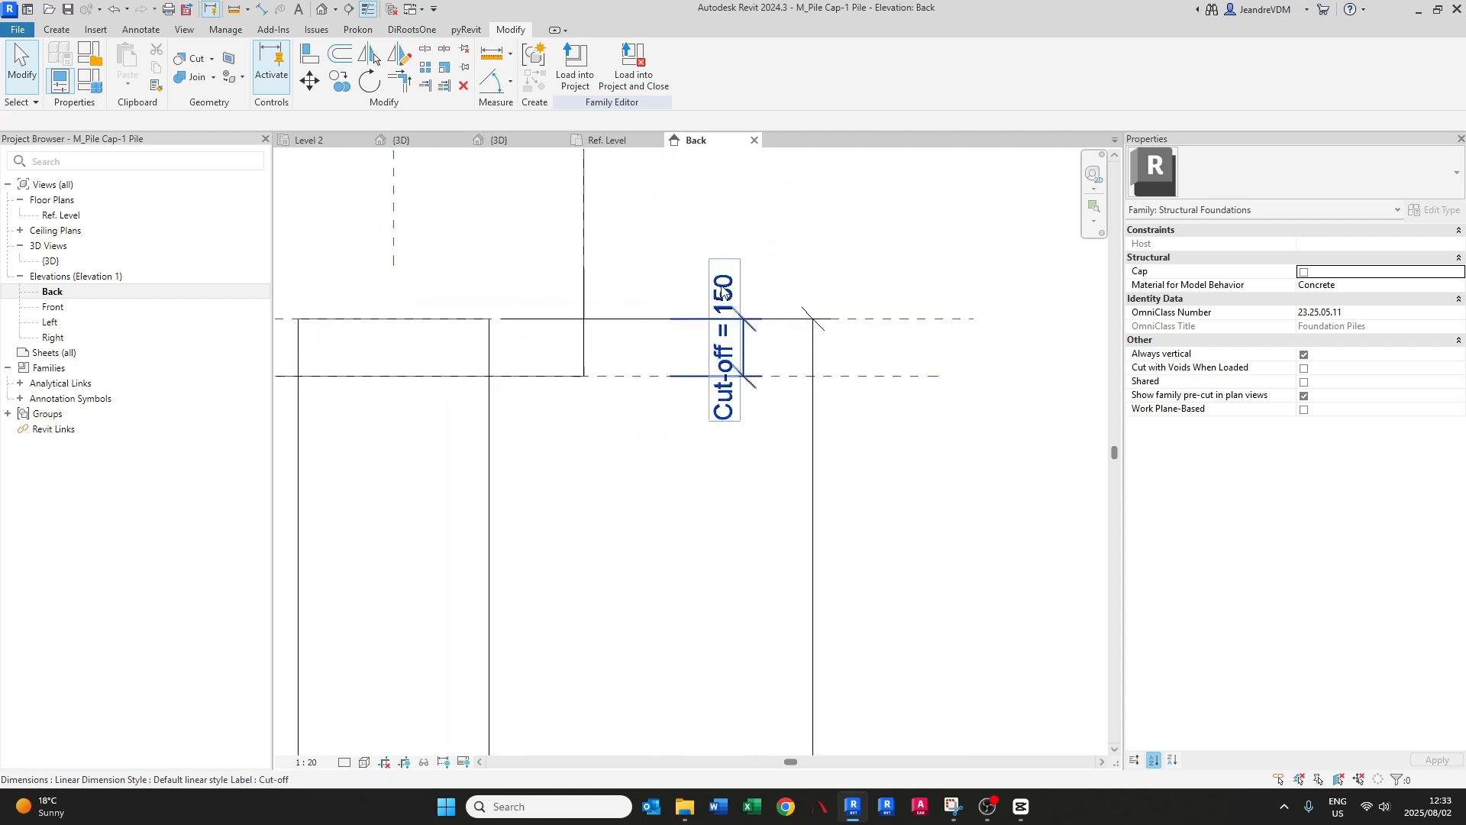
pyautogui.click(724, 299)
pyautogui.click(731, 344)
pyautogui.scroll(-1, 689, 372)
pyautogui.scroll(-1, 687, 371)
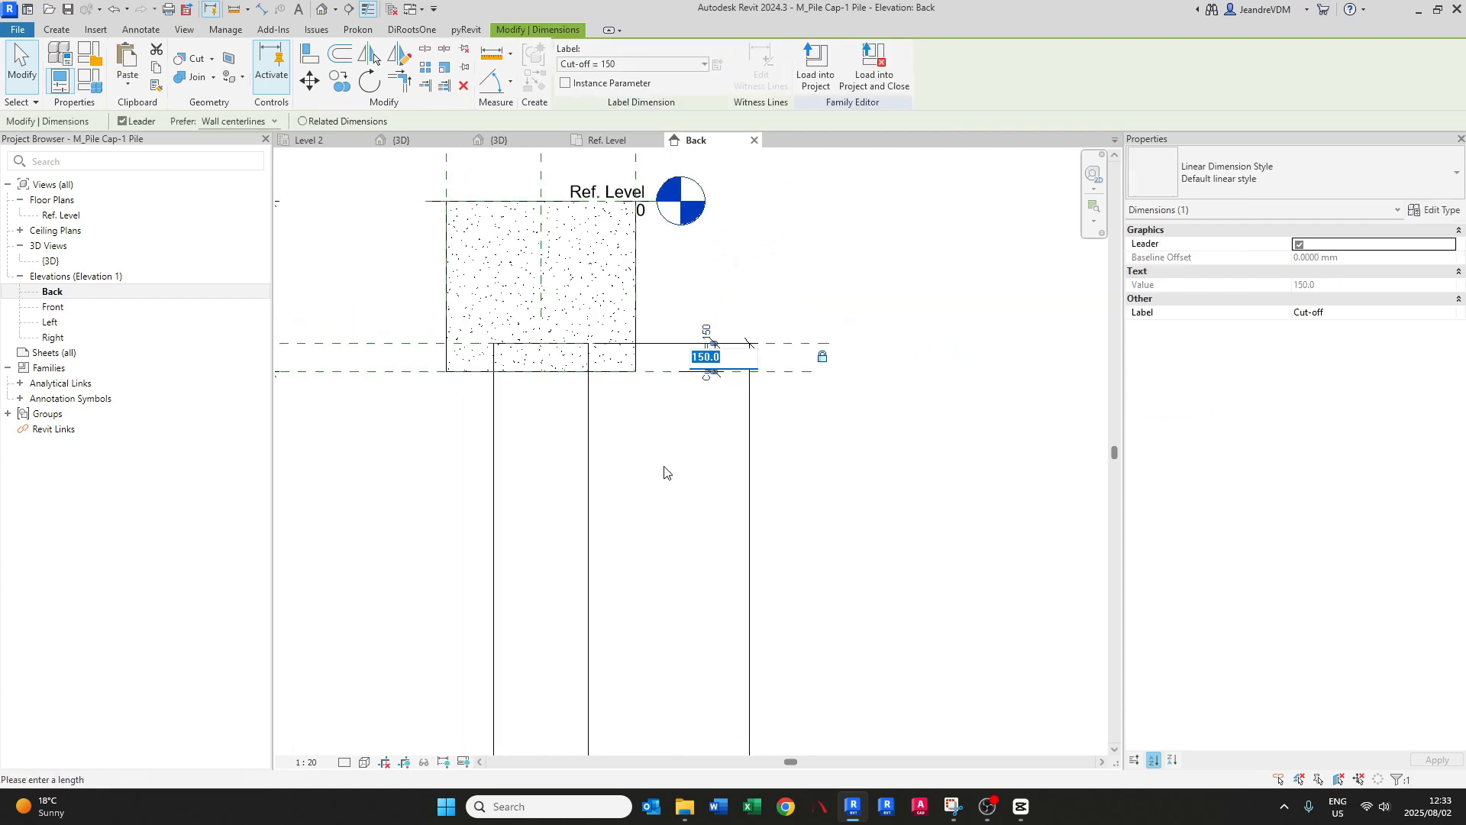
pyautogui.write('75')
pyautogui.press('Return')
# - Examine the Cut-off, Pile Depth and Foundation Thickness dimensions of the cap and pile in the Back elevation
pyautogui.scroll(-2, 557, 320)
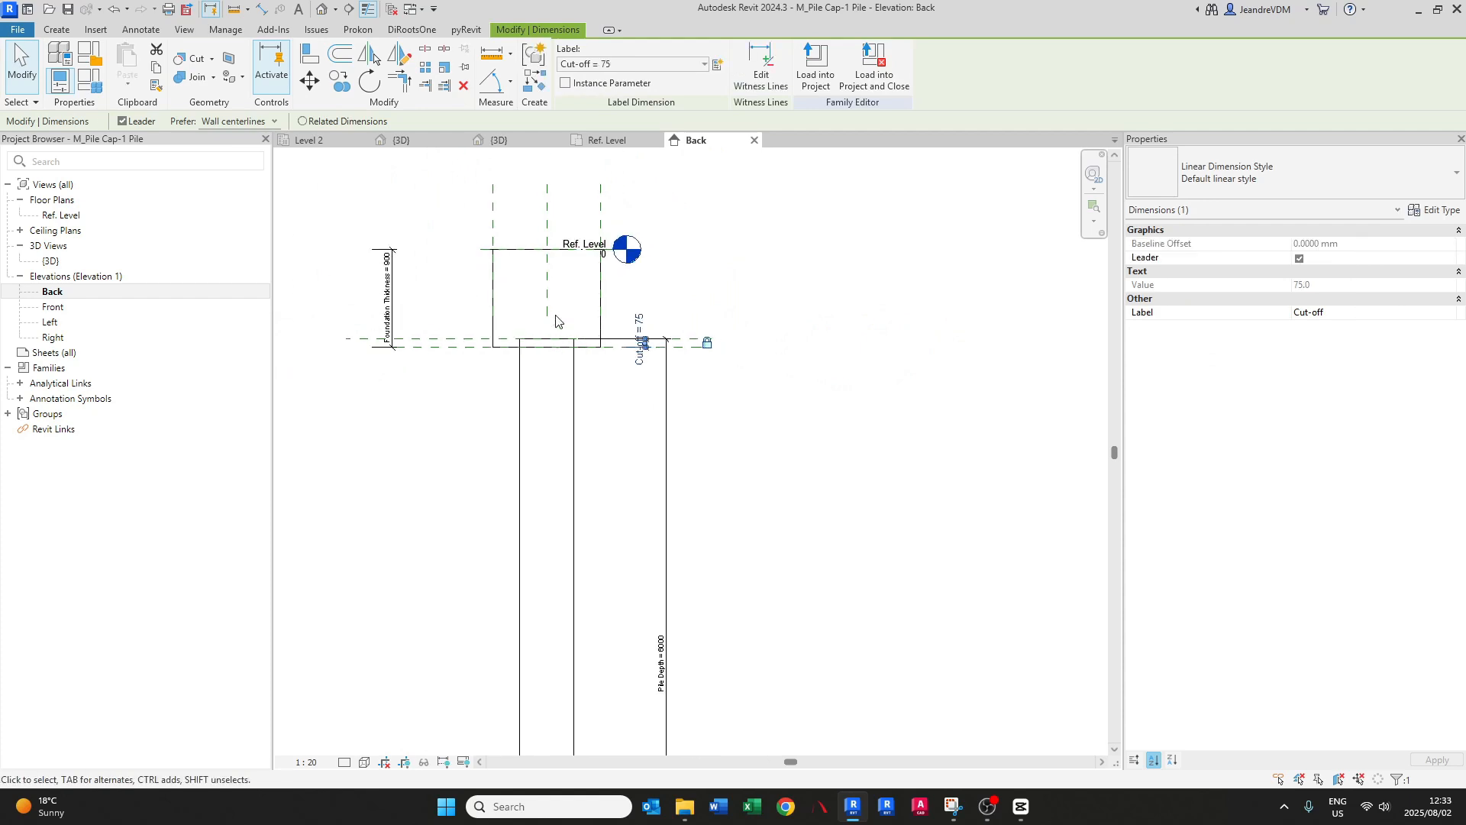
pyautogui.scroll(3, 619, 436)
pyautogui.scroll(1, 645, 479)
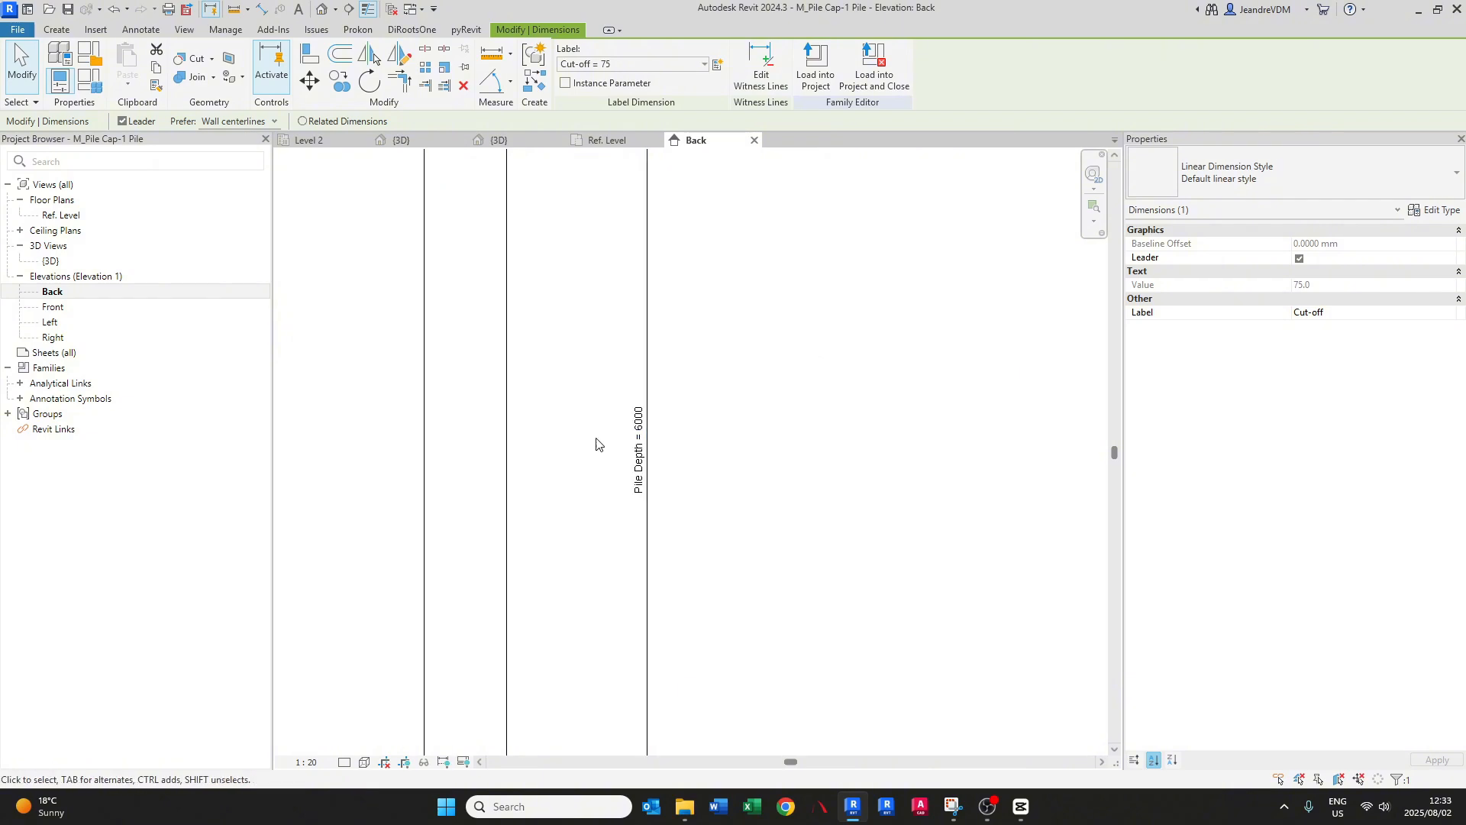
pyautogui.moveTo(600, 445); pyautogui.dragTo(669, 507, button='middle')
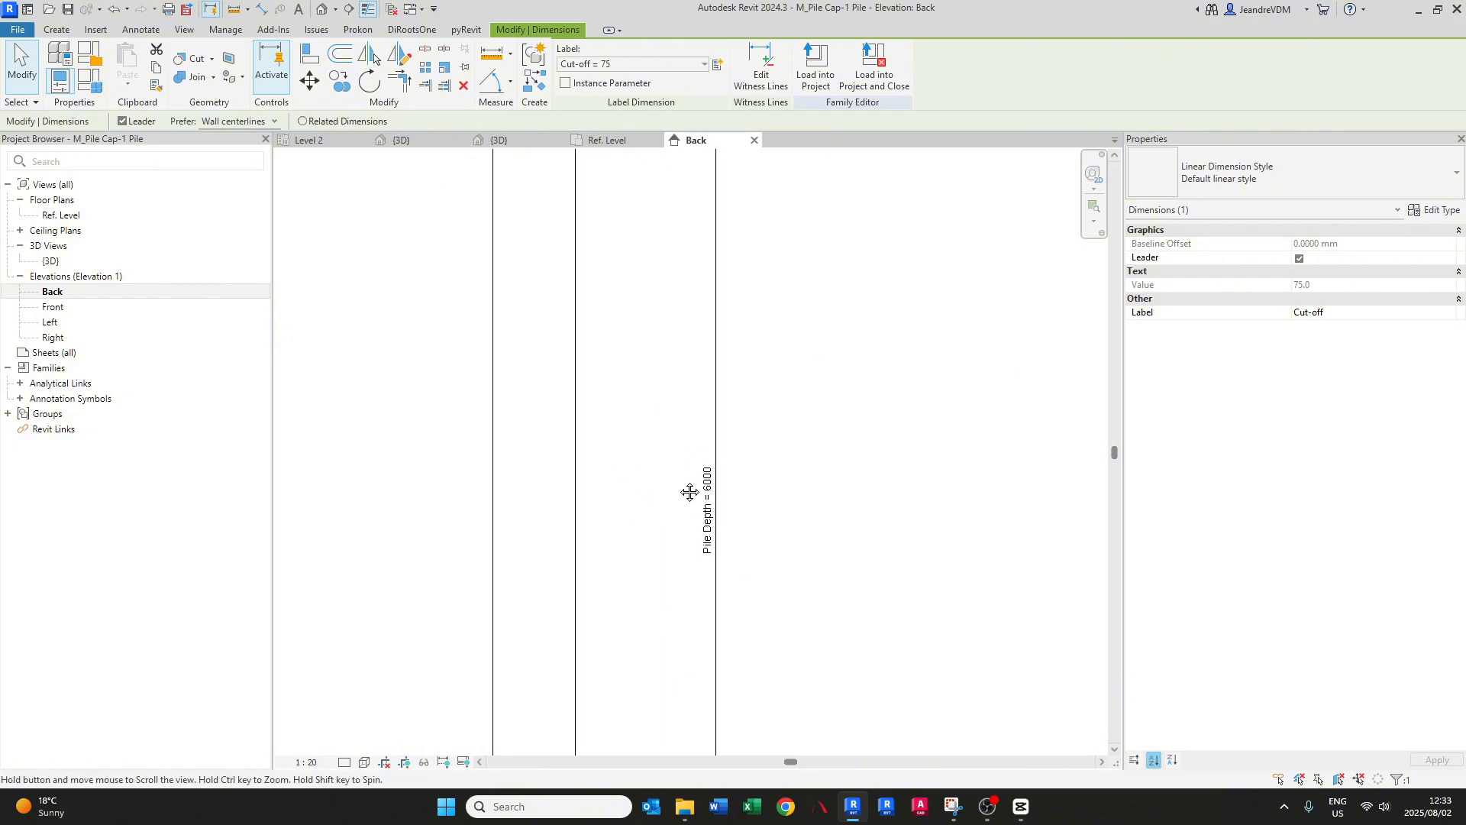
pyautogui.scroll(-1, 729, 523)
pyautogui.click(748, 554)
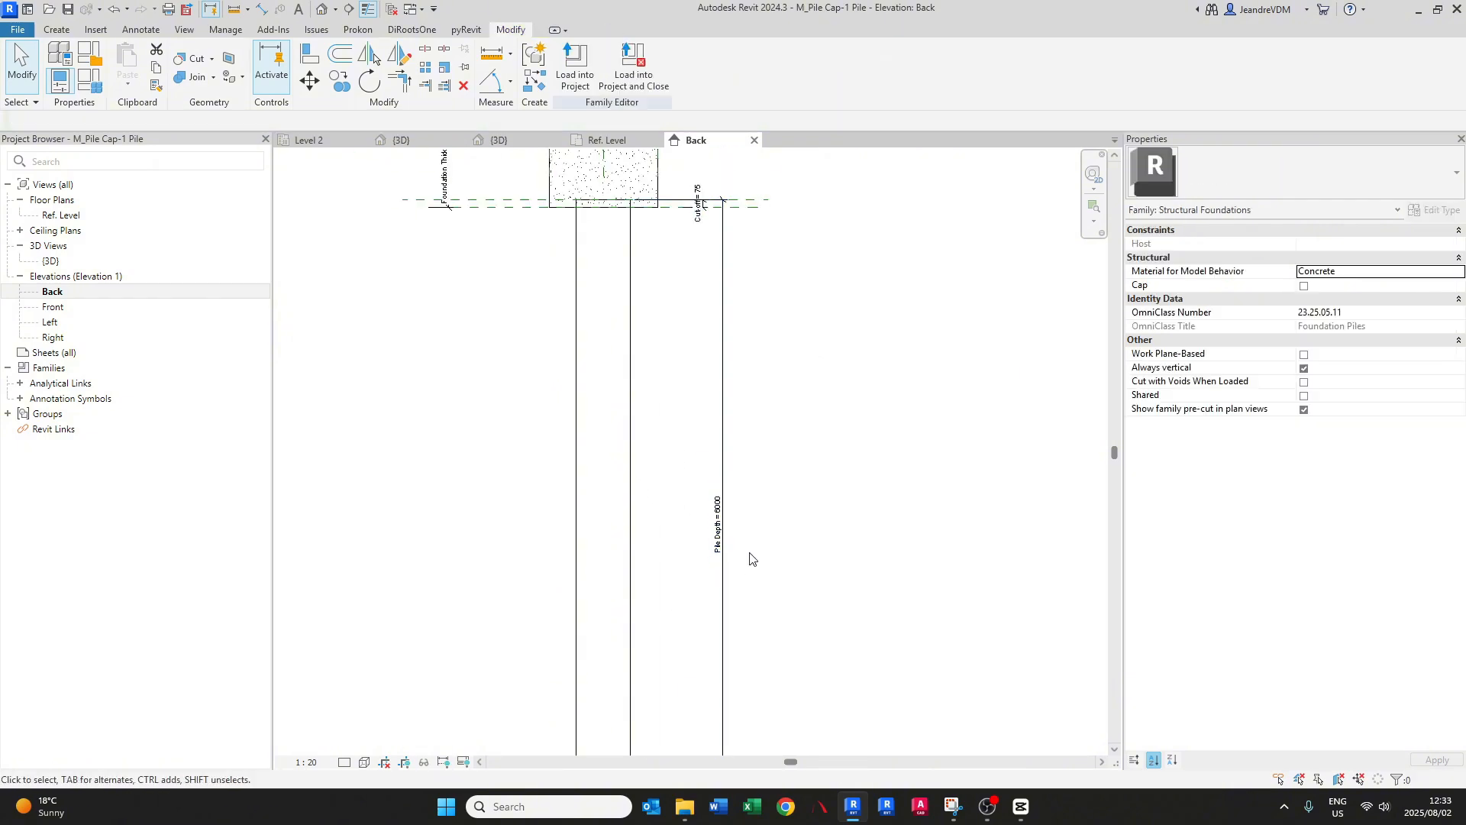
pyautogui.moveTo(726, 514); pyautogui.dragTo(753, 569, button='middle')
pyautogui.scroll(1, 753, 574)
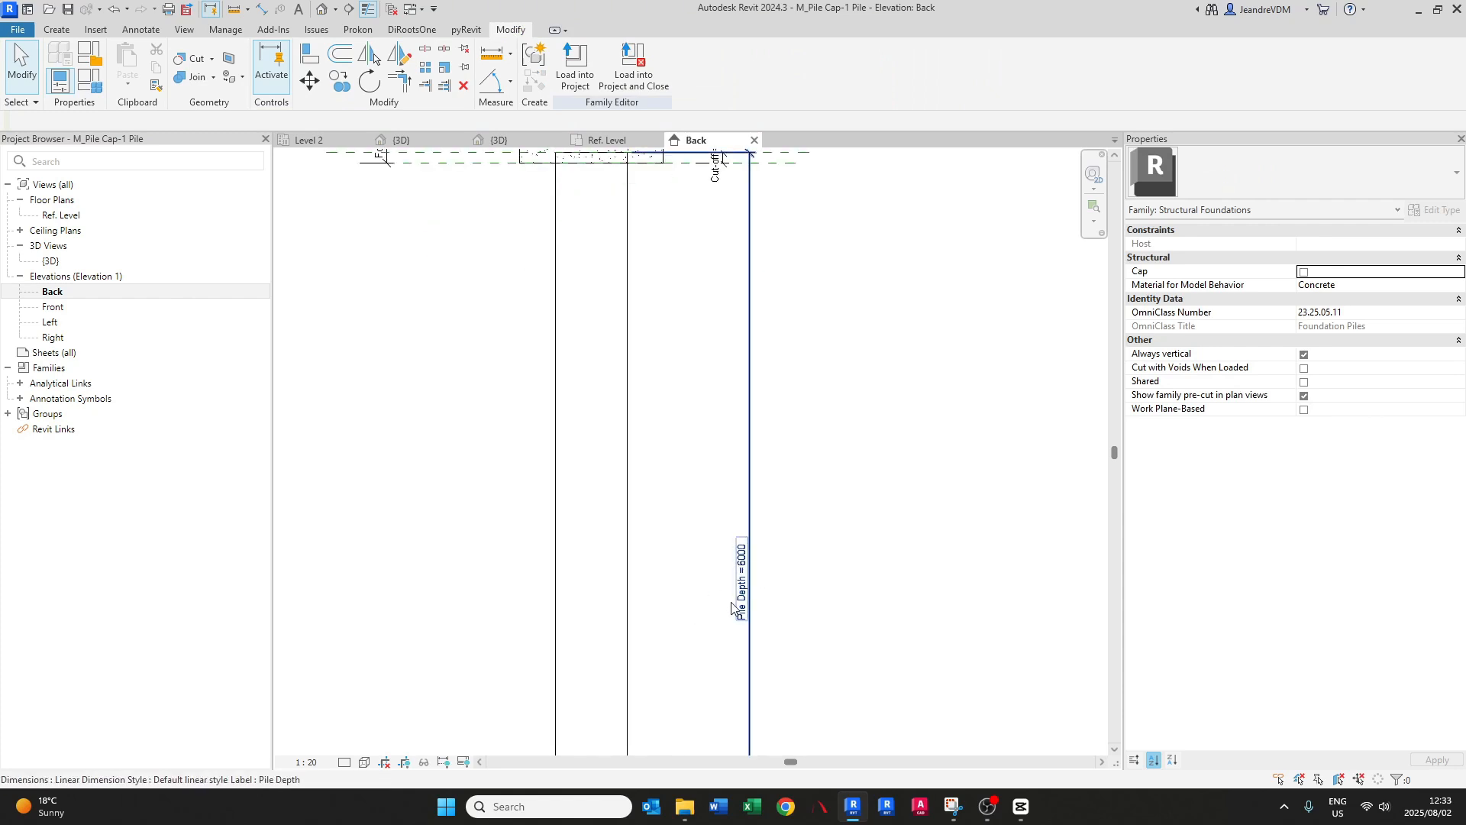
pyautogui.moveTo(661, 268); pyautogui.dragTo(686, 525, button='middle')
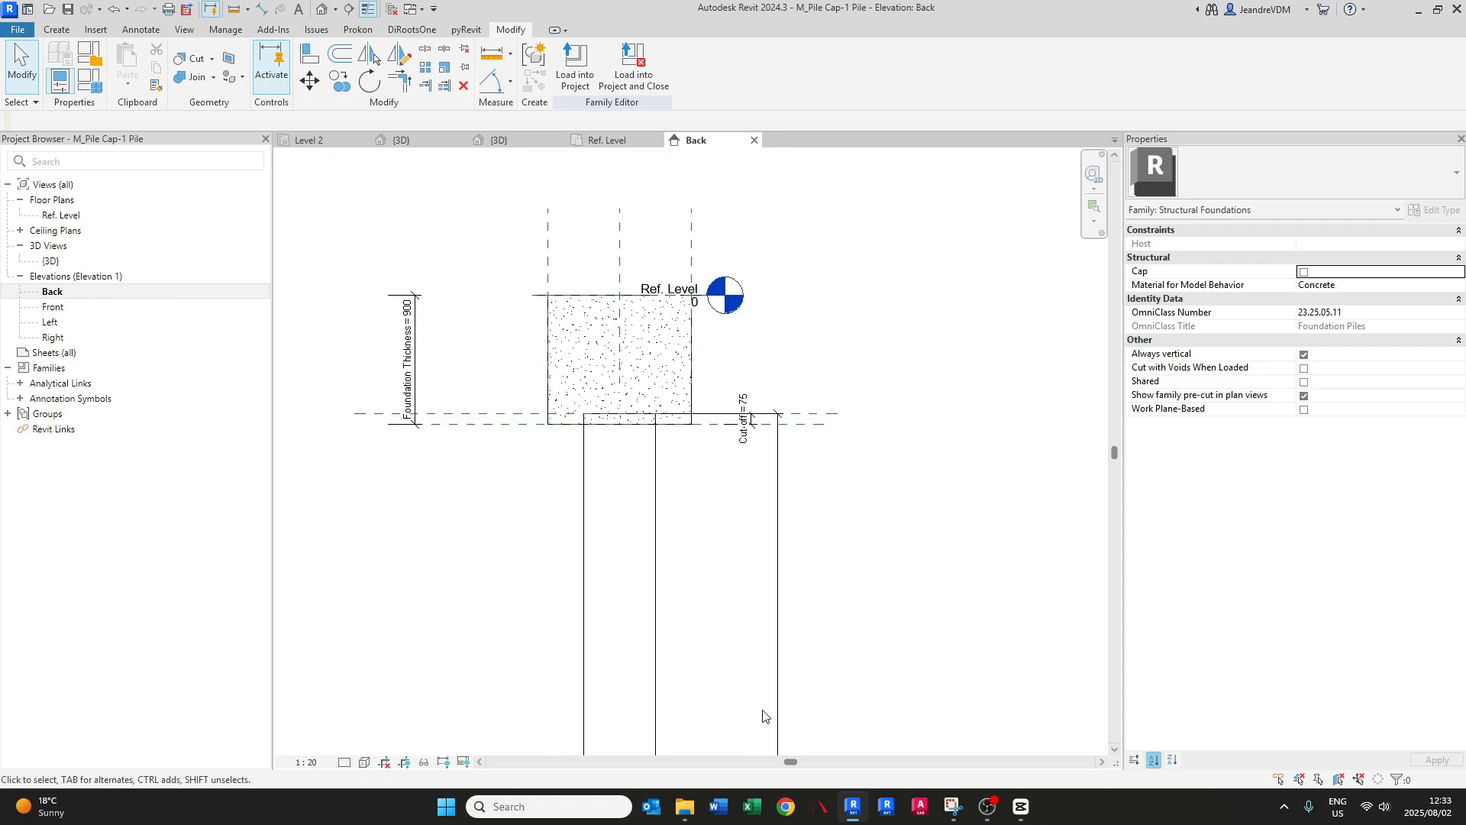
pyautogui.moveTo(766, 715); pyautogui.dragTo(766, 572, button='middle')
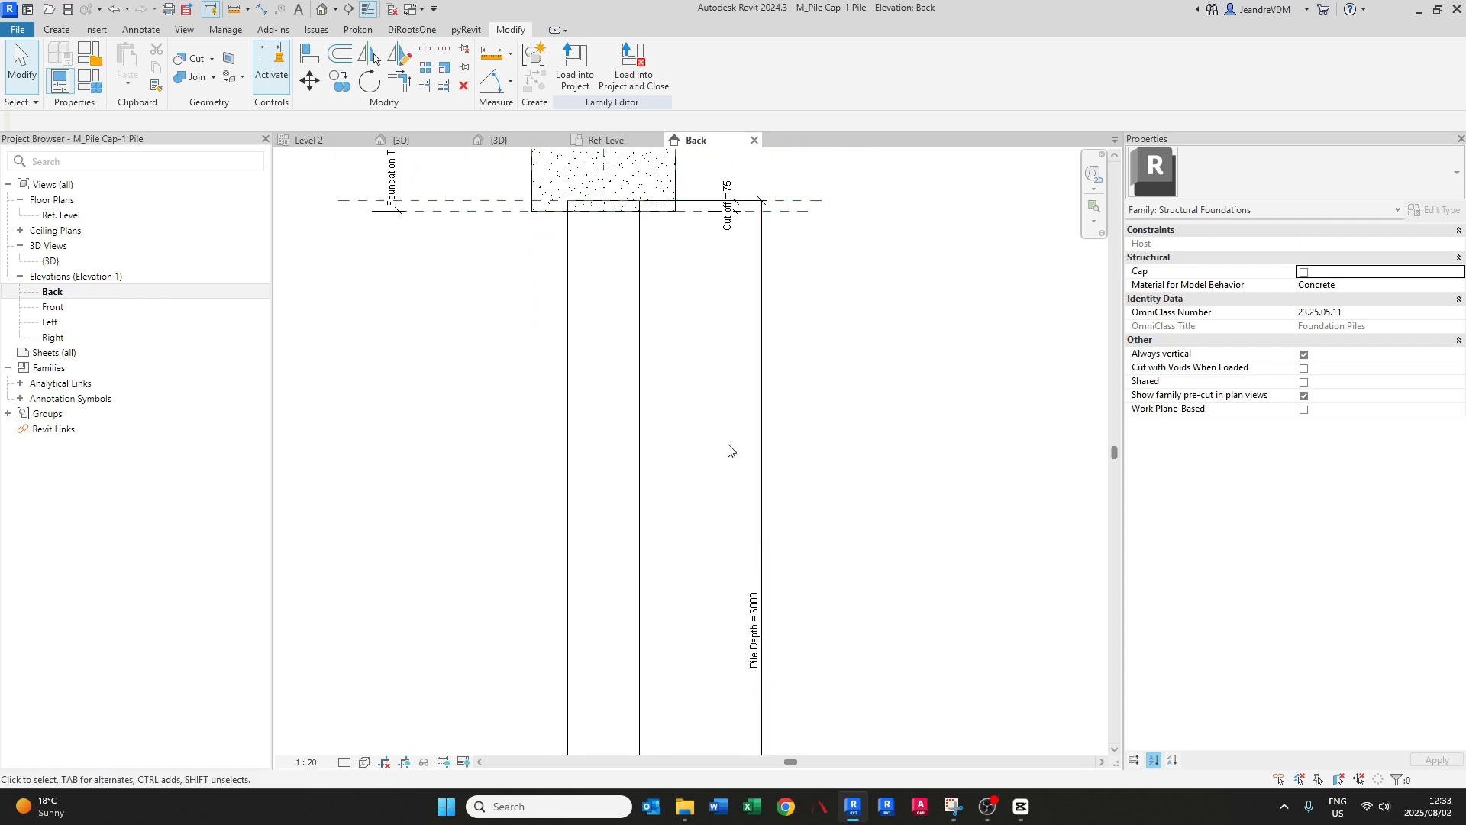
pyautogui.moveTo(684, 290); pyautogui.dragTo(709, 462, button='middle')
pyautogui.scroll(2, 742, 365)
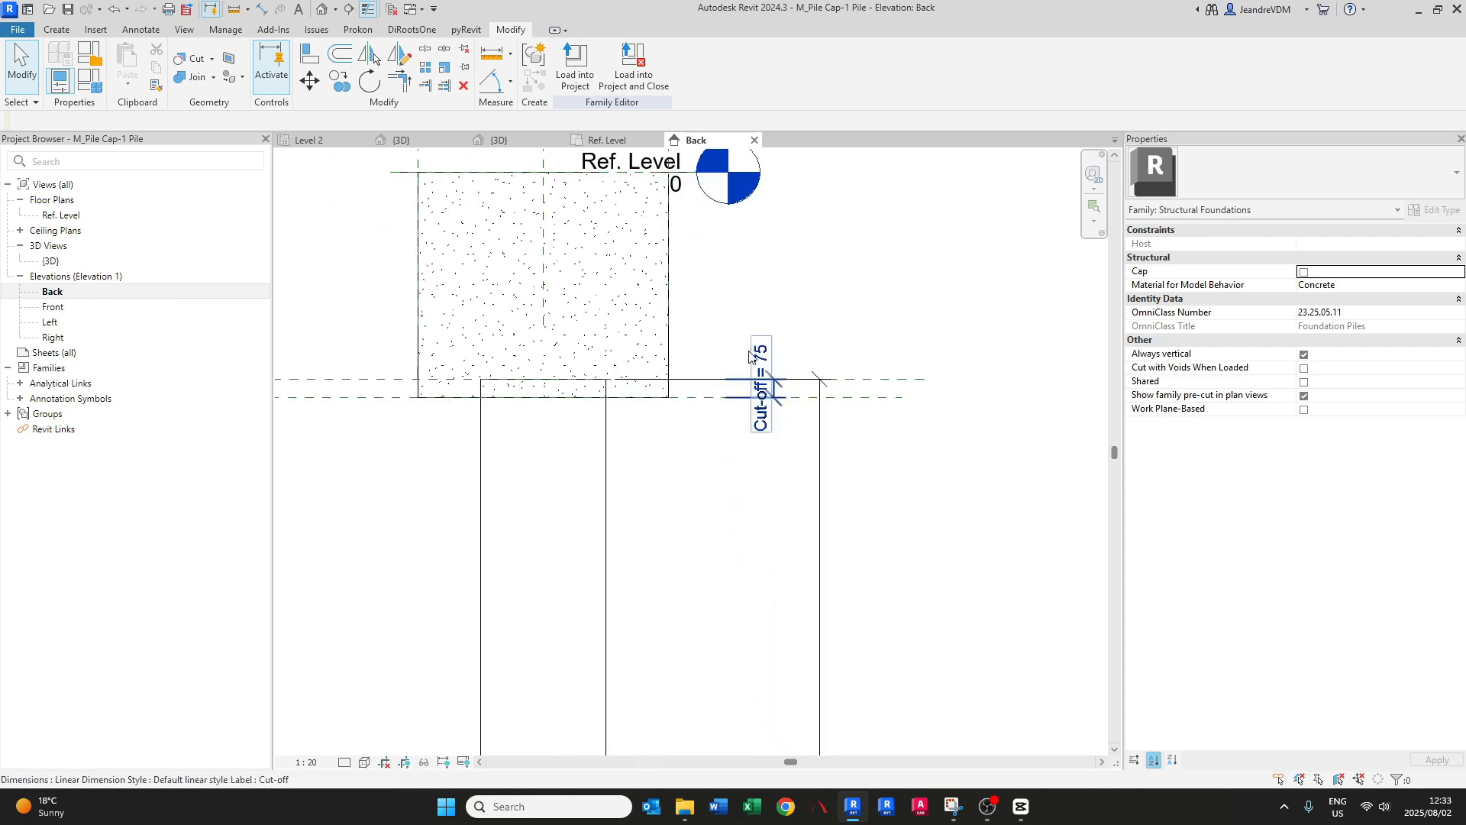
pyautogui.scroll(-2, 749, 351)
pyautogui.moveTo(750, 576); pyautogui.dragTo(725, 509, button='middle')
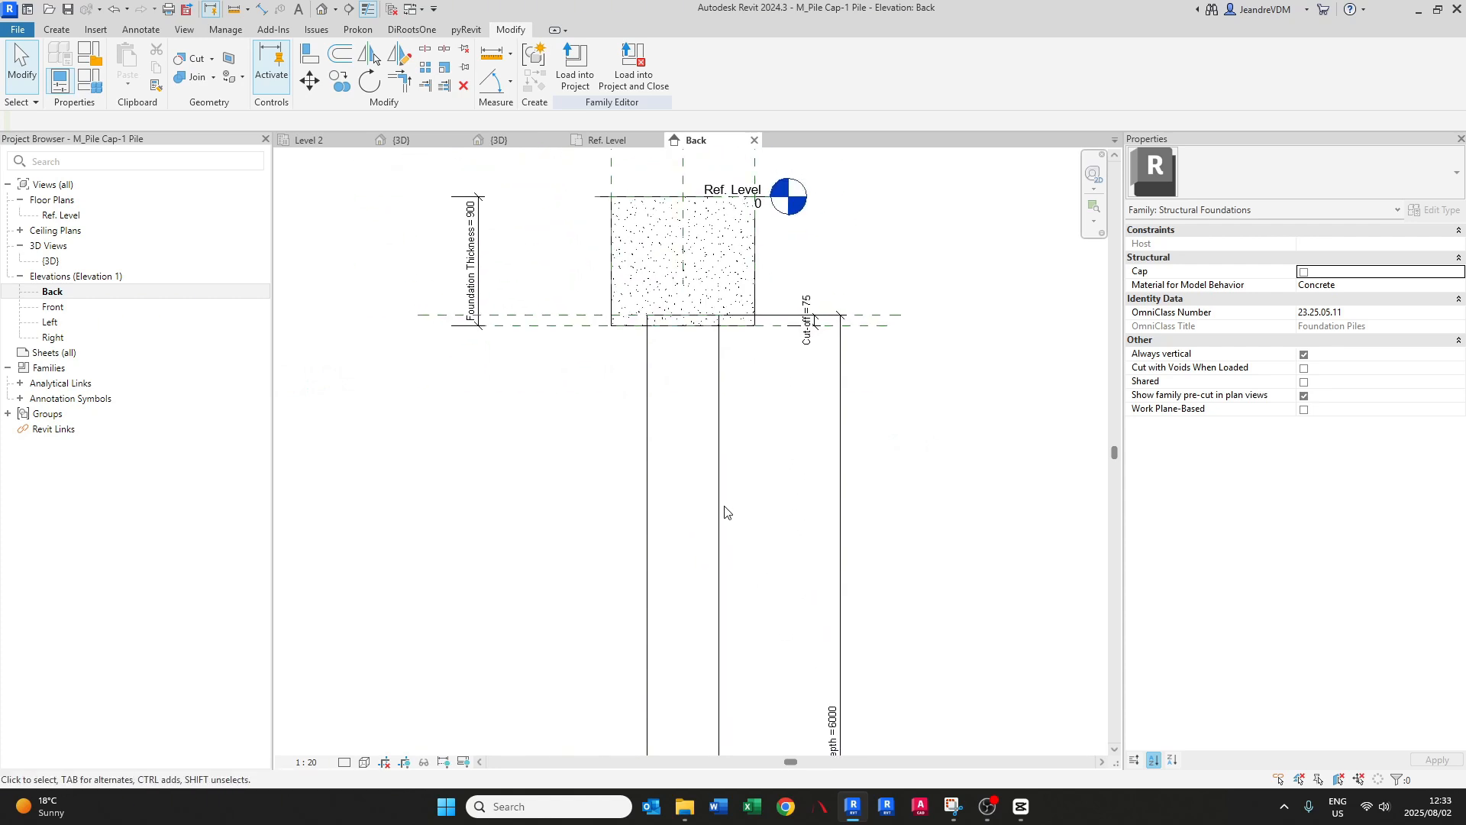
pyautogui.moveTo(717, 456); pyautogui.dragTo(679, 560, button='middle')
pyautogui.scroll(2, 677, 542)
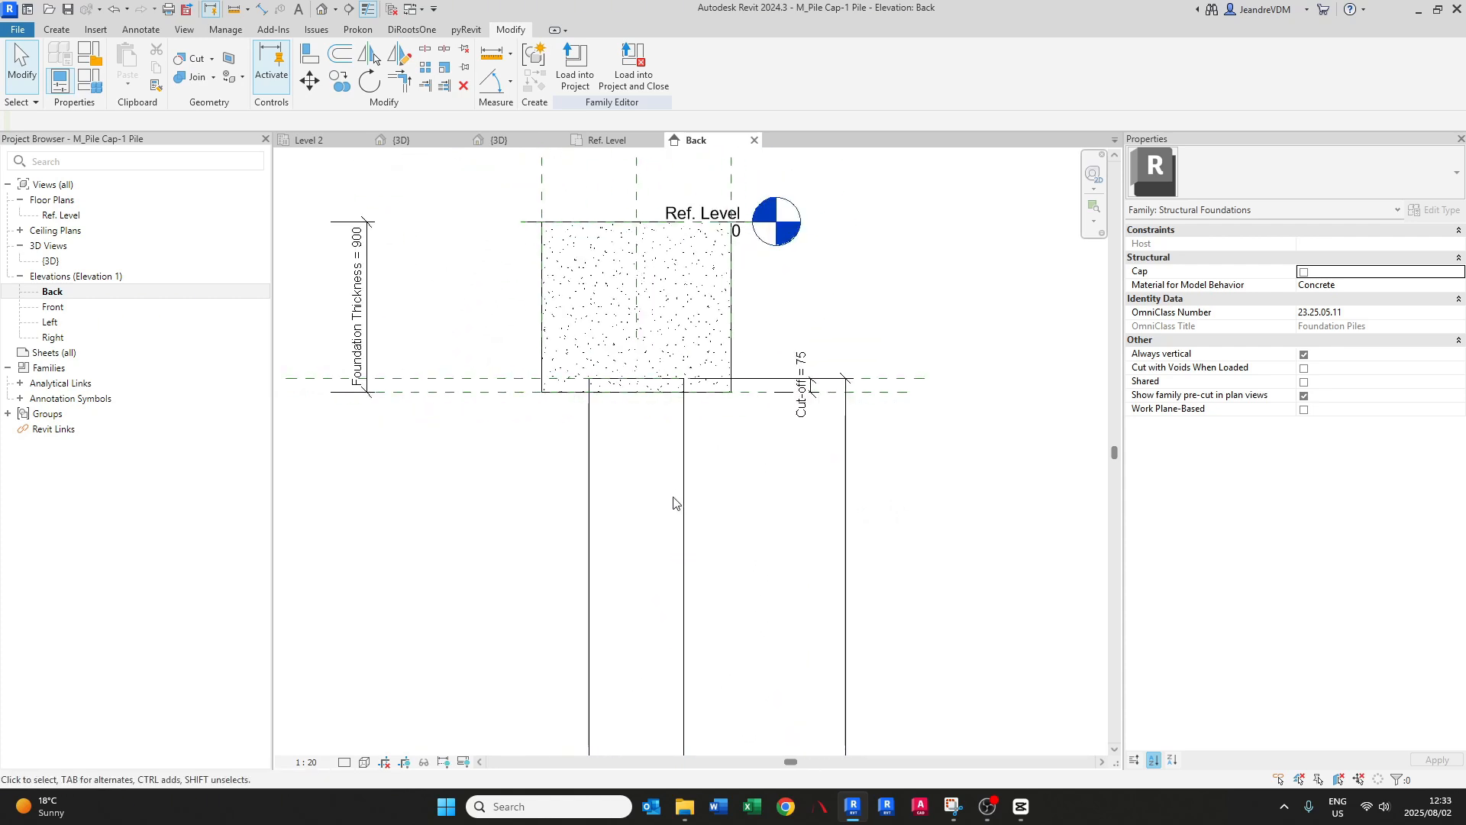
# - Reorder the family type's Dimensions parameters so that Width and Length come directly after Foundation Thickness, above Pile Depth
pyautogui.click(94, 90)
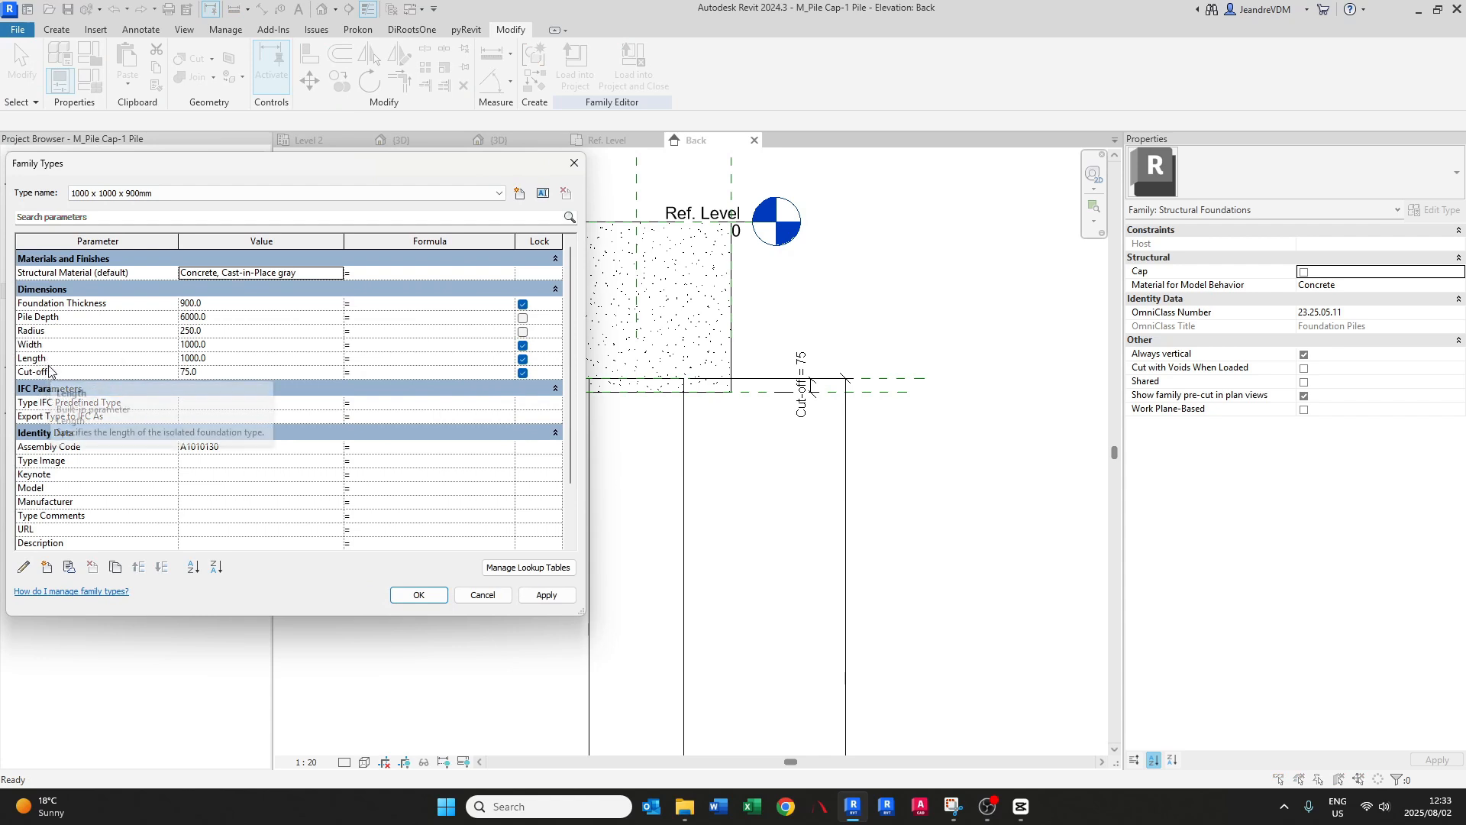
pyautogui.click(55, 320)
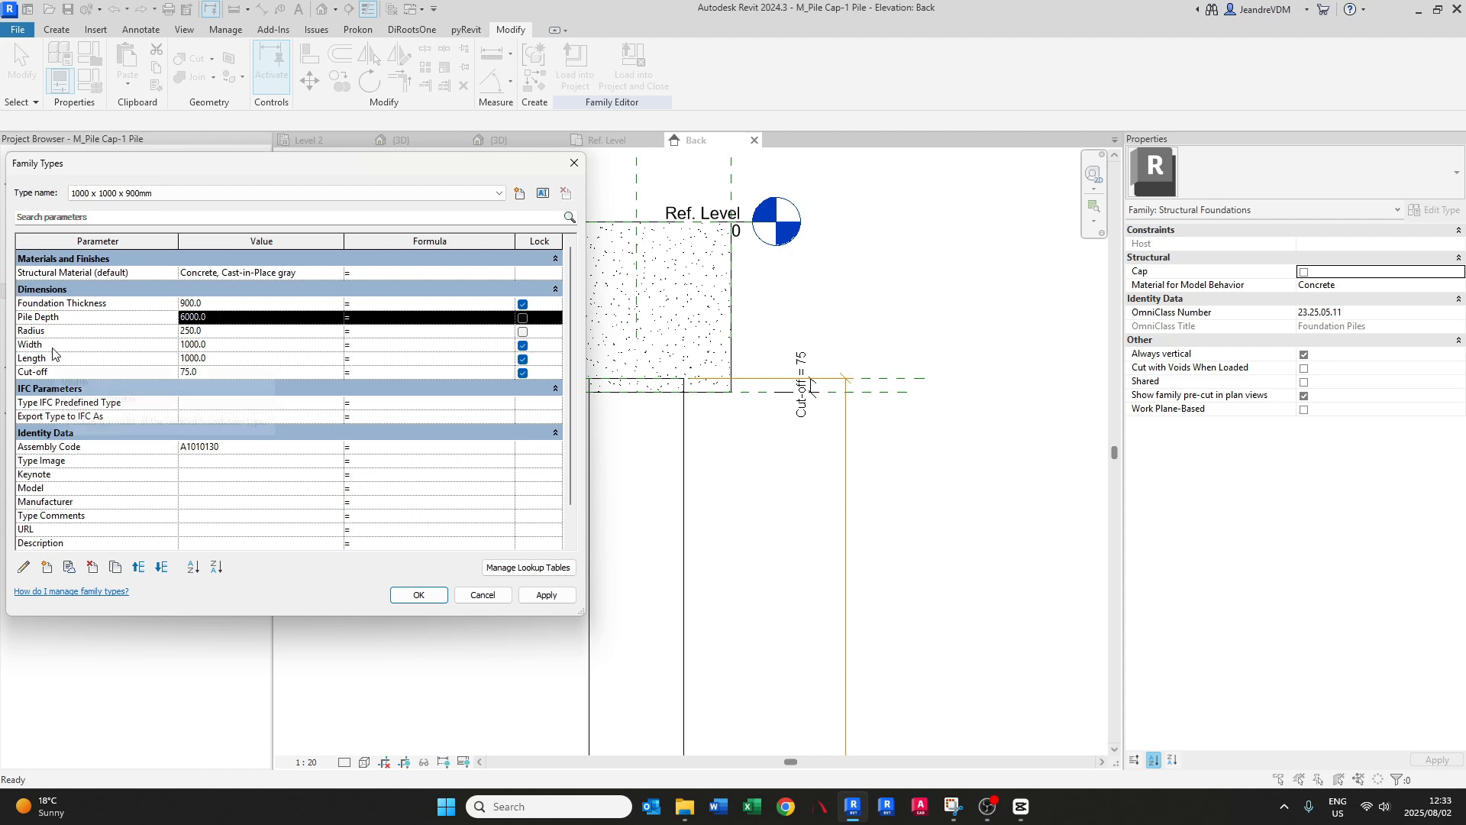
pyautogui.click(51, 344)
pyautogui.click(140, 569)
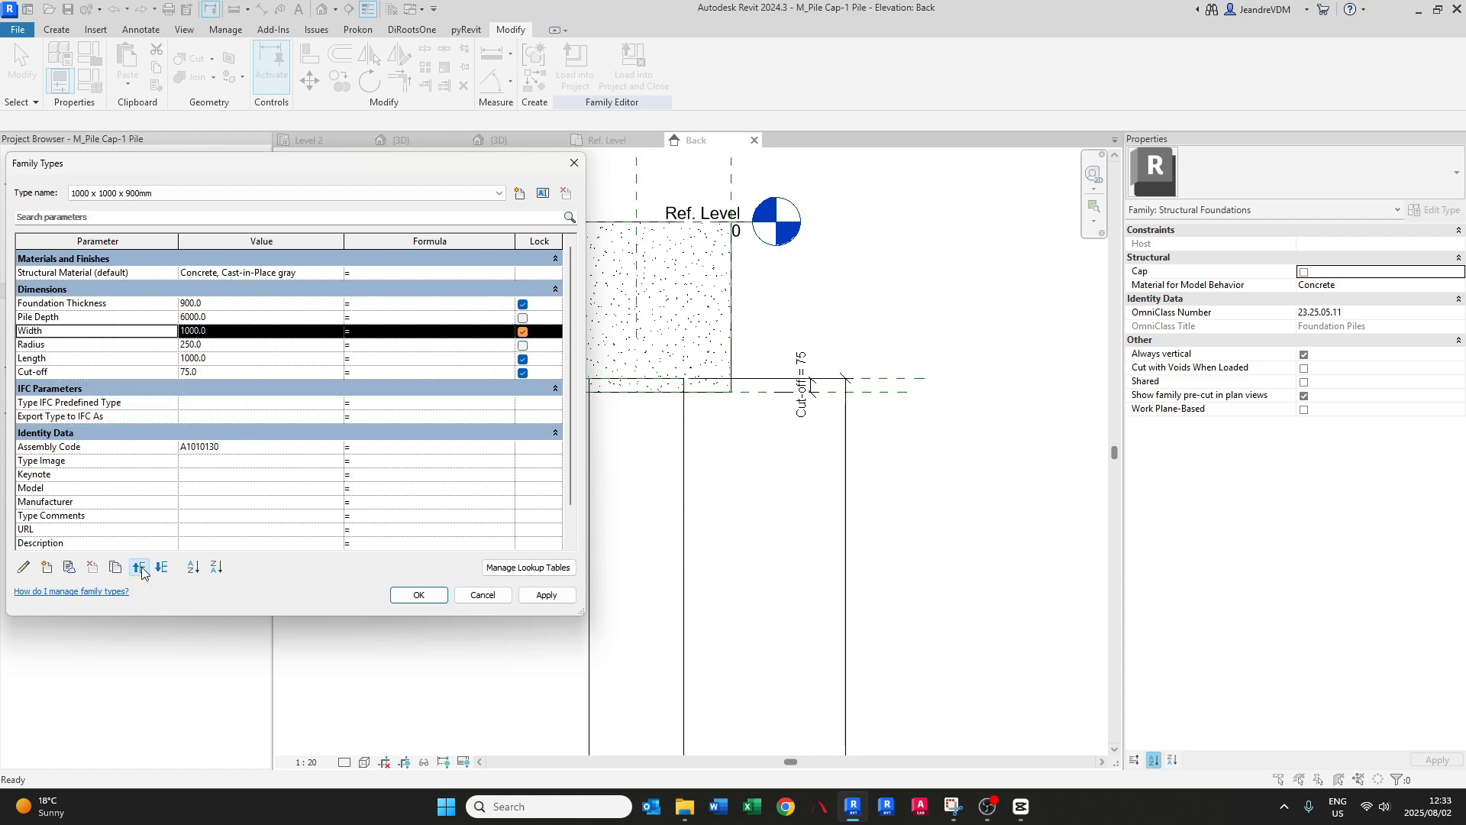
pyautogui.click(140, 569)
pyautogui.click(53, 359)
pyautogui.click(139, 567)
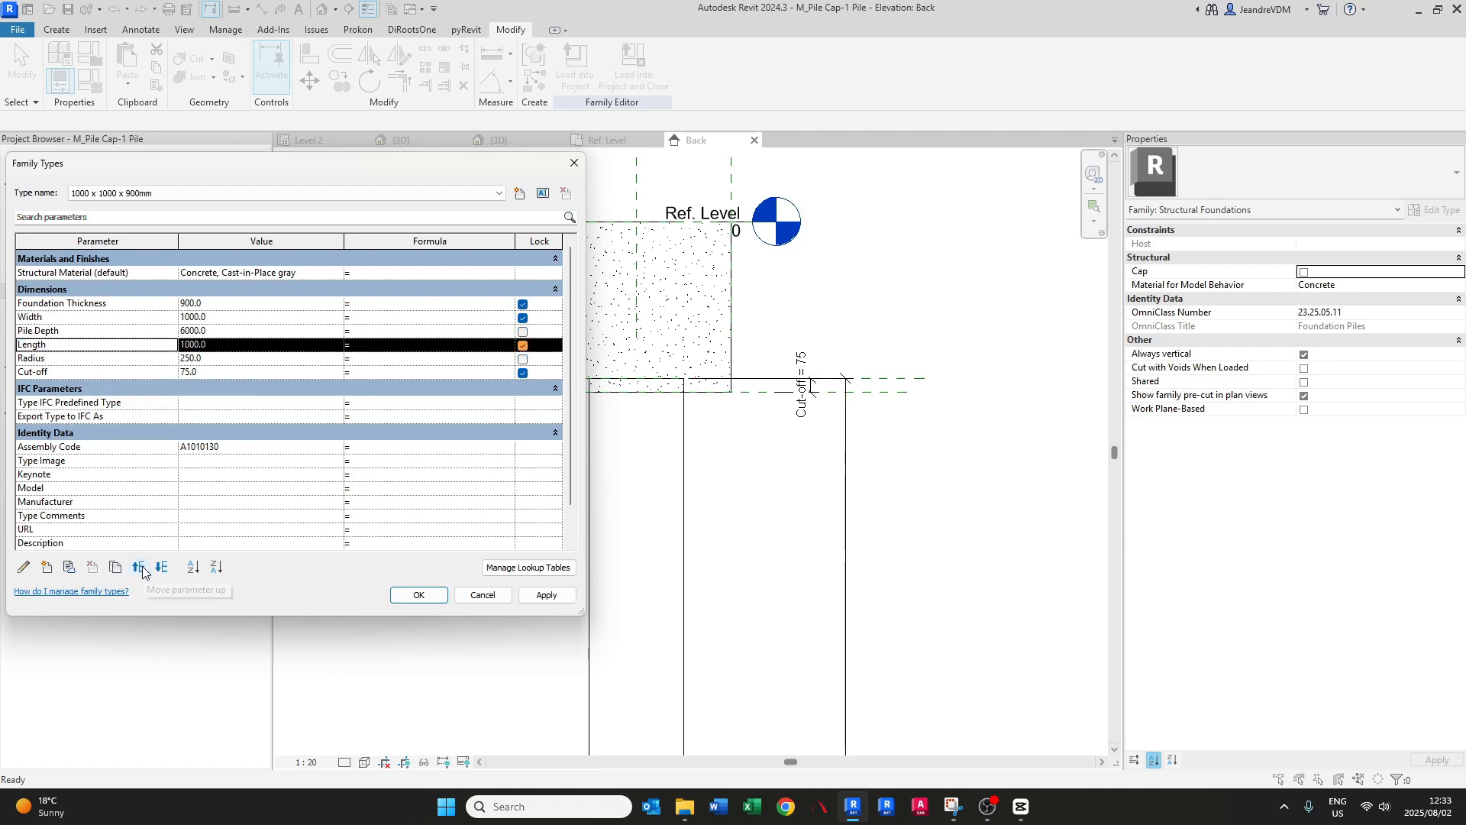
pyautogui.click(139, 566)
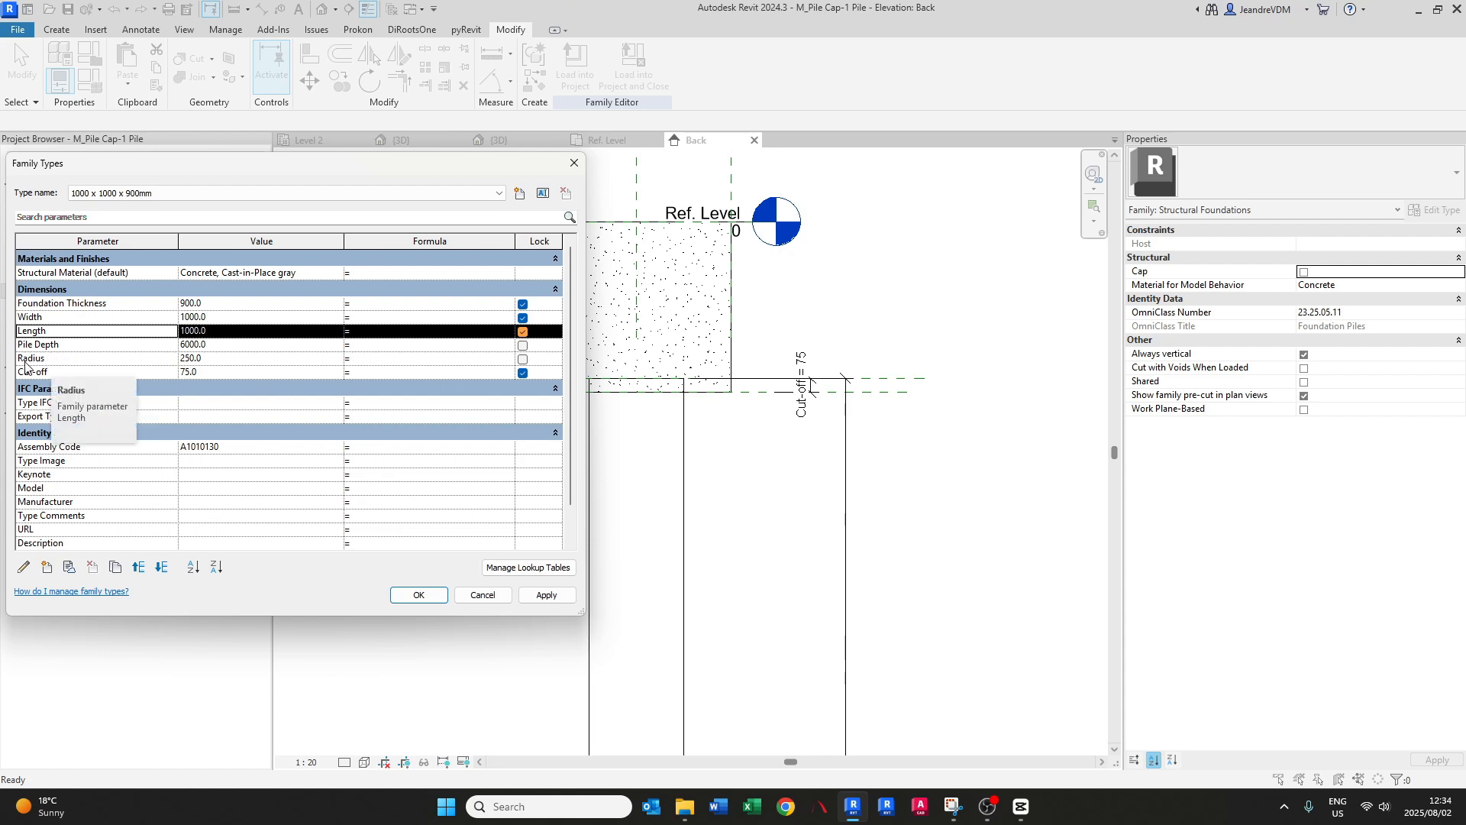
# - Add a new type family parameter named Diameter with data type Length, grouped under Dimensions
pyautogui.click(236, 365)
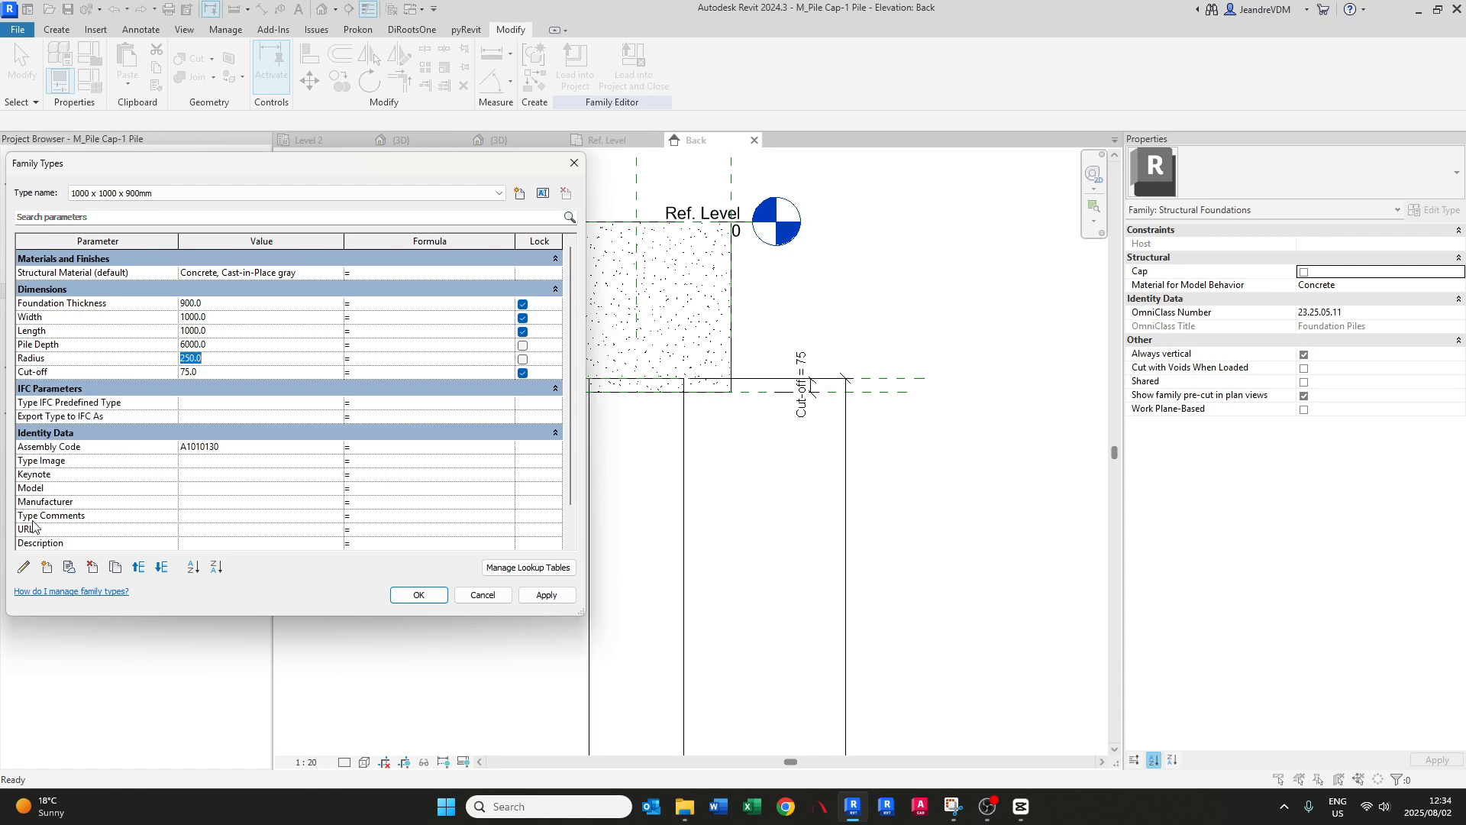
pyautogui.click(47, 570)
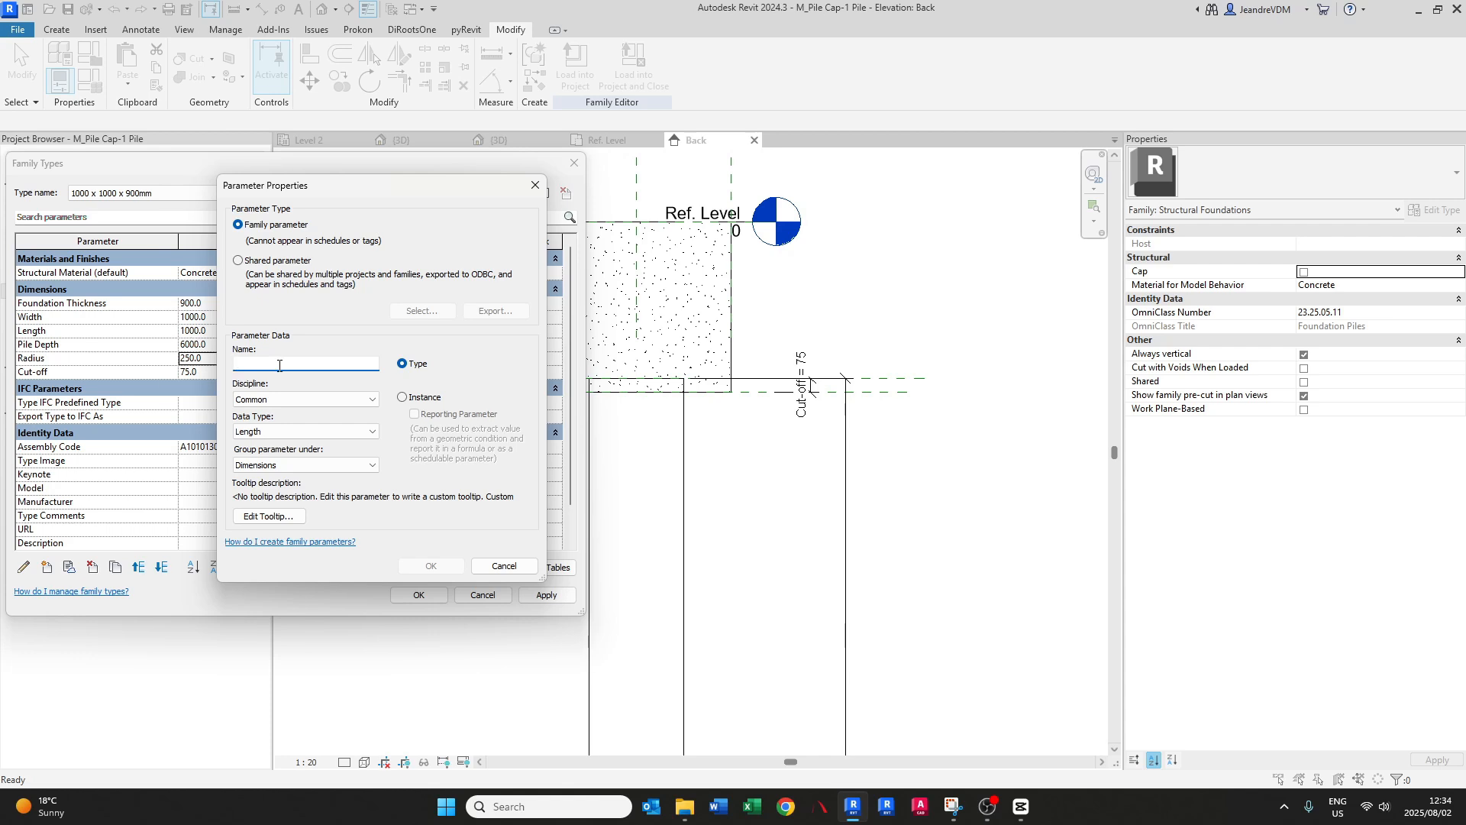
pyautogui.write('iameter')
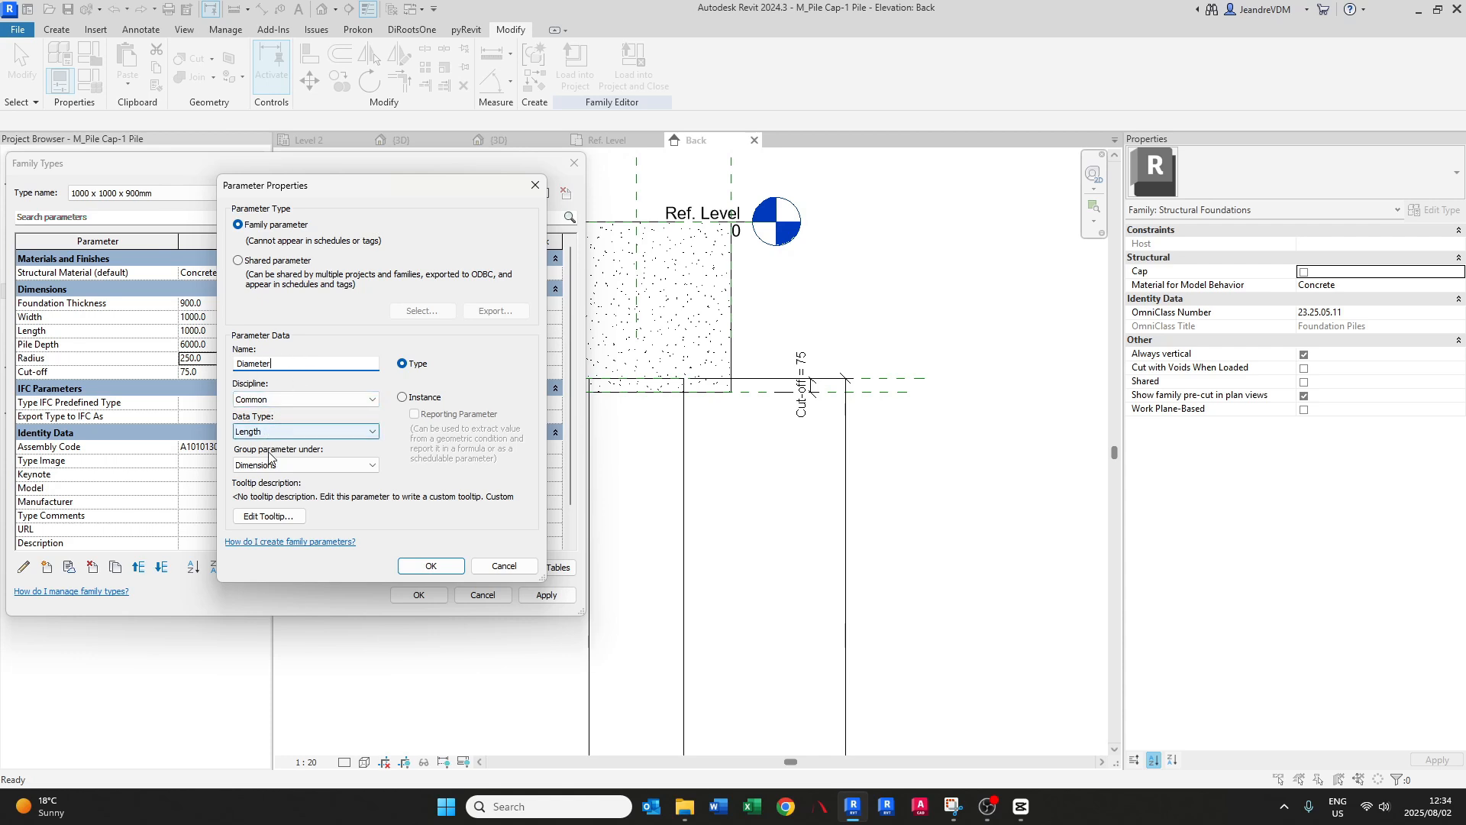
pyautogui.click(431, 566)
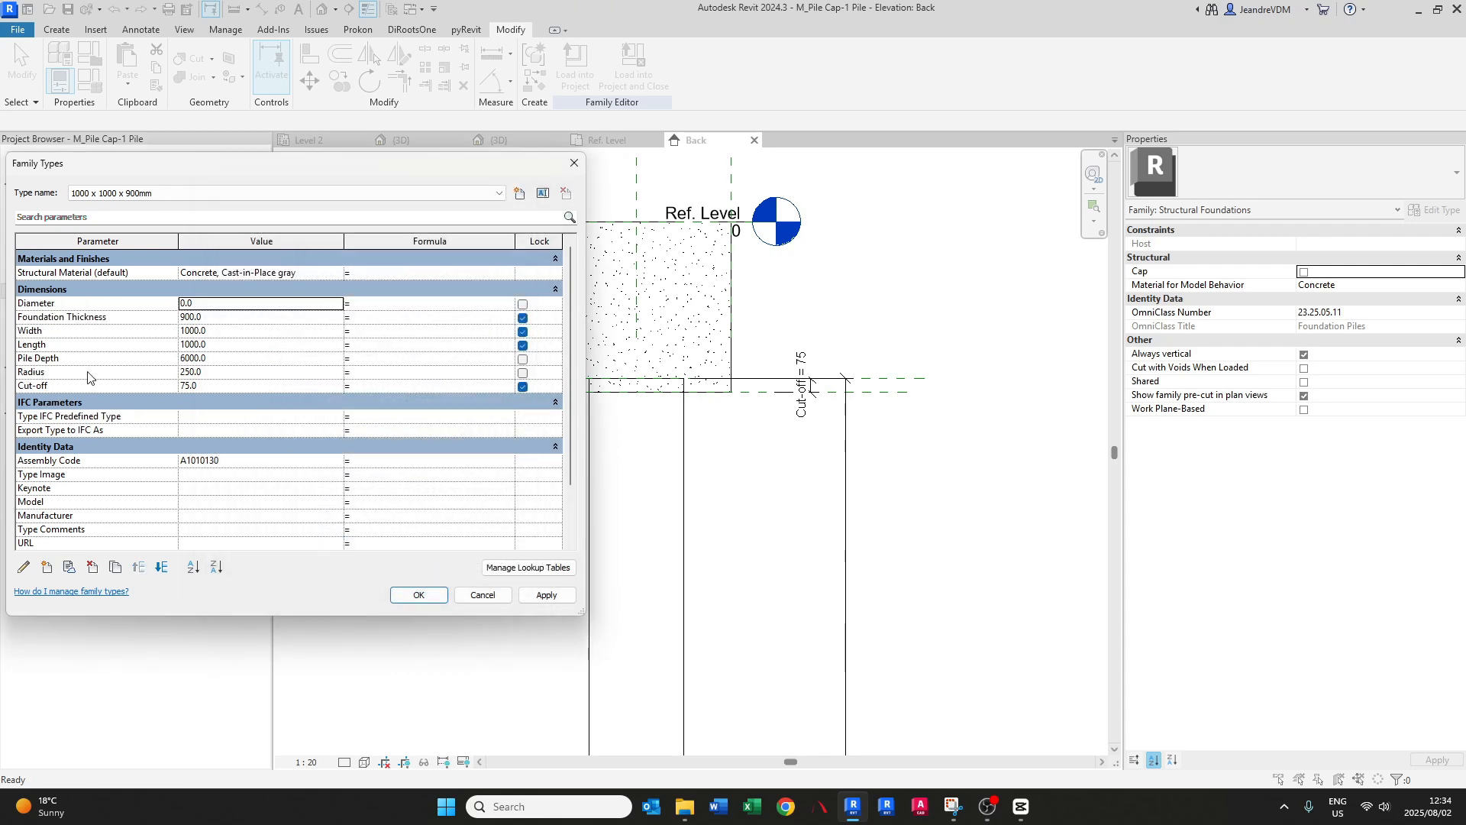
# - Reorder the Diameter parameter so that it sits between Pile Depth and Radius in the Dimensions group
pyautogui.click(75, 306)
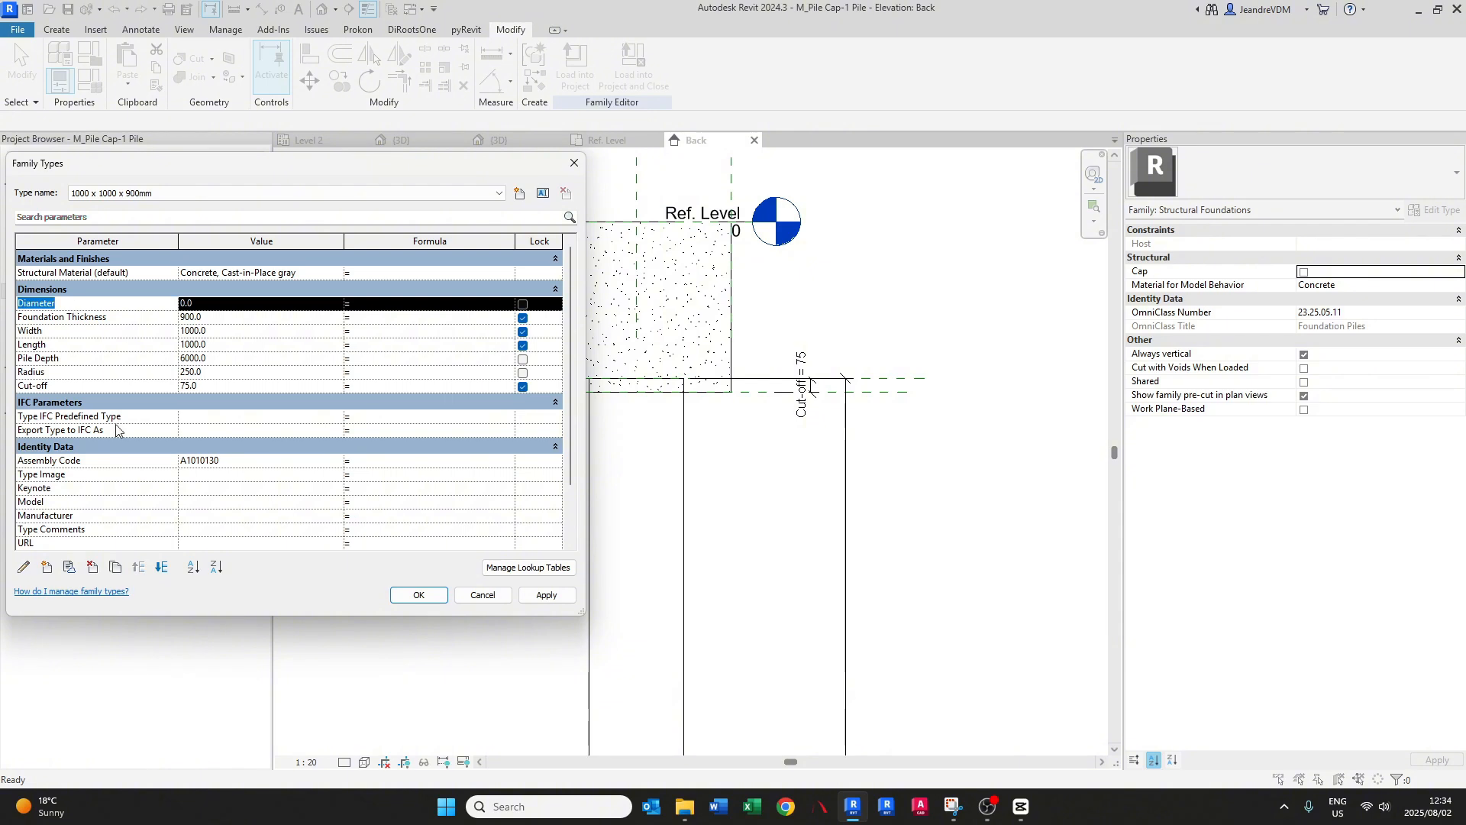
pyautogui.click(162, 567)
pyautogui.click(162, 567)
pyautogui.click(162, 567)
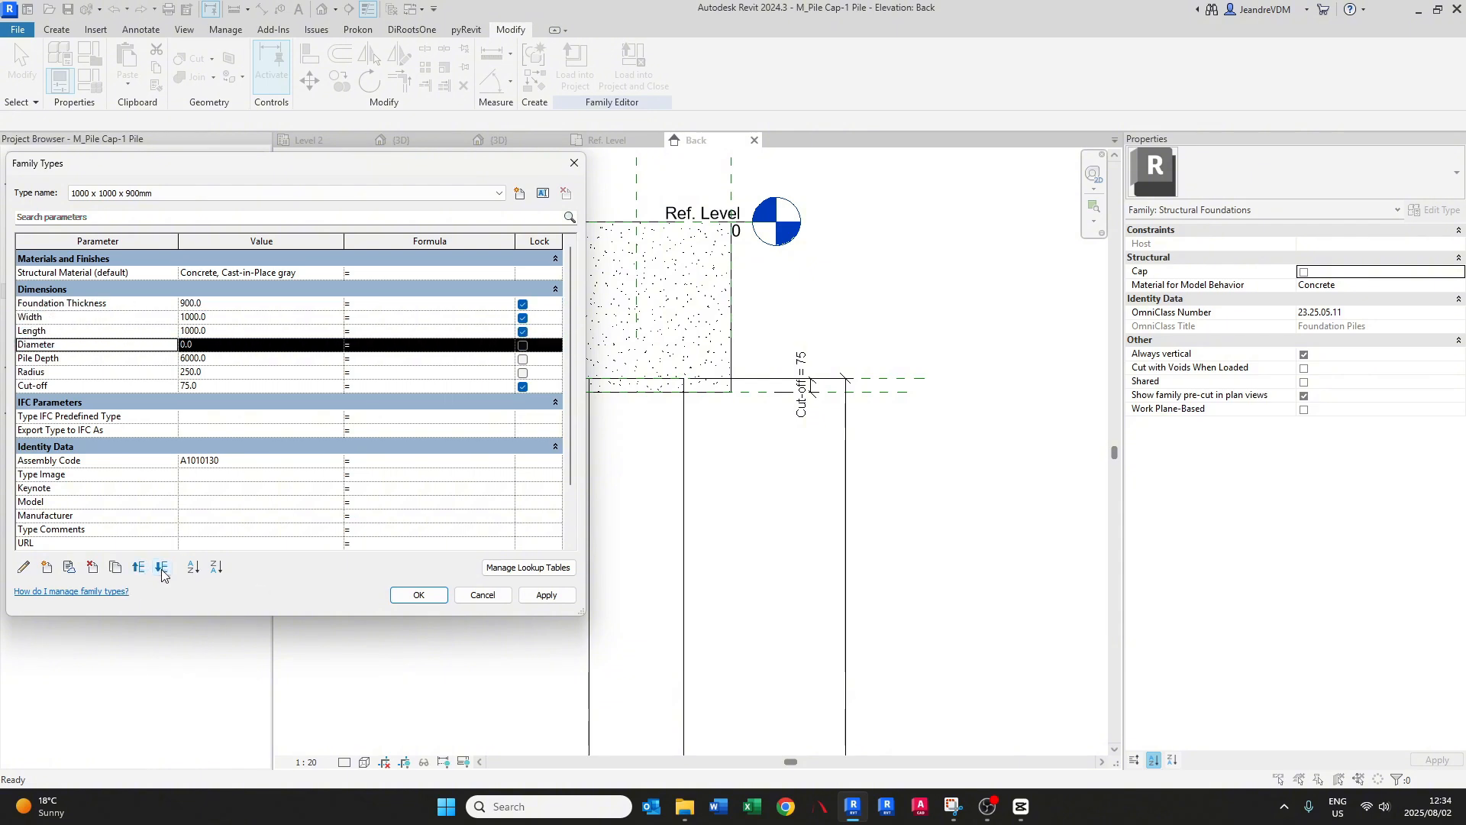
pyautogui.click(162, 568)
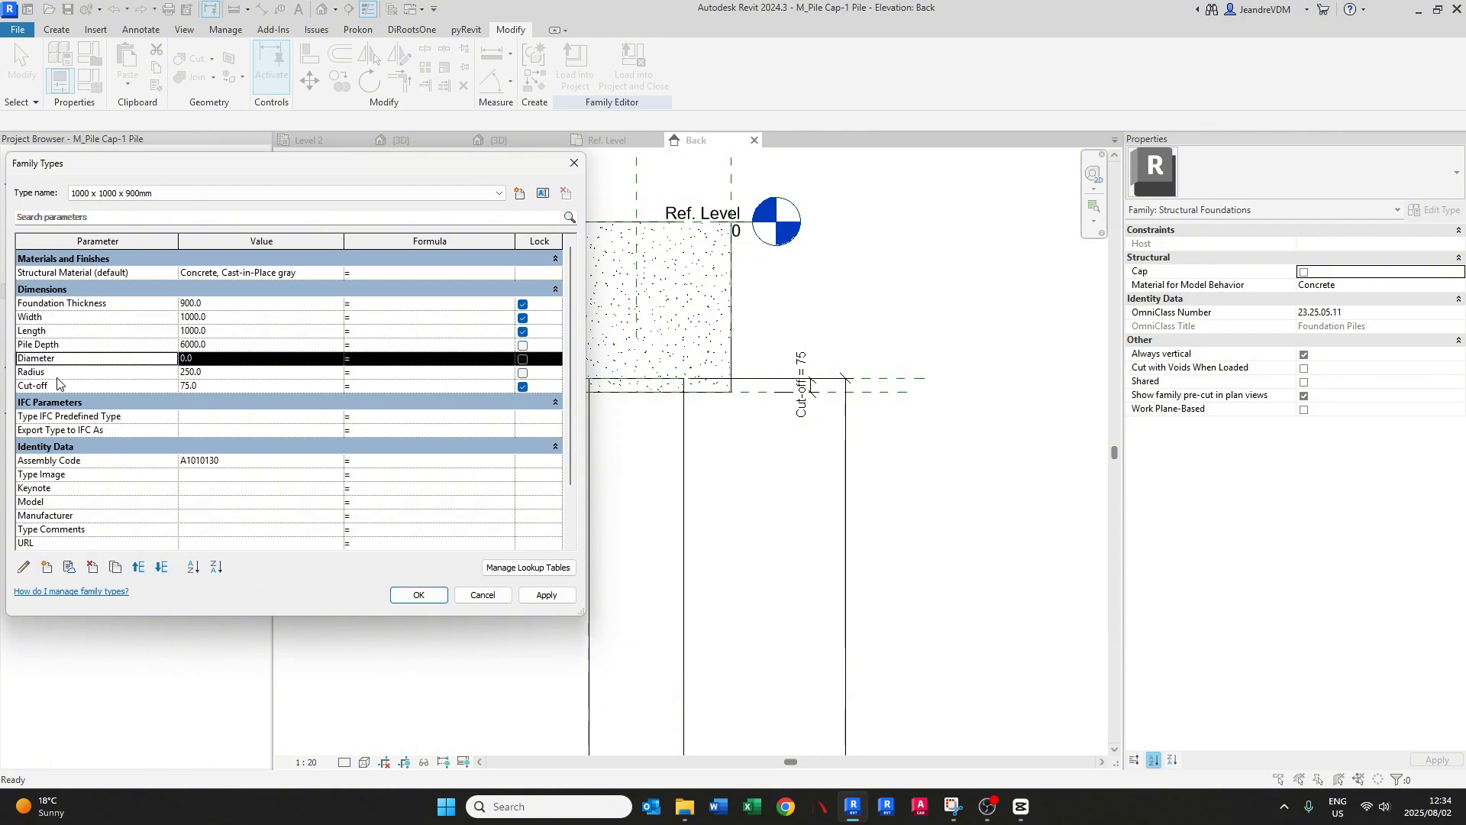
# - Give the Diameter parameter the formula Radius * 2, apply it and close the family types
pyautogui.click(375, 359)
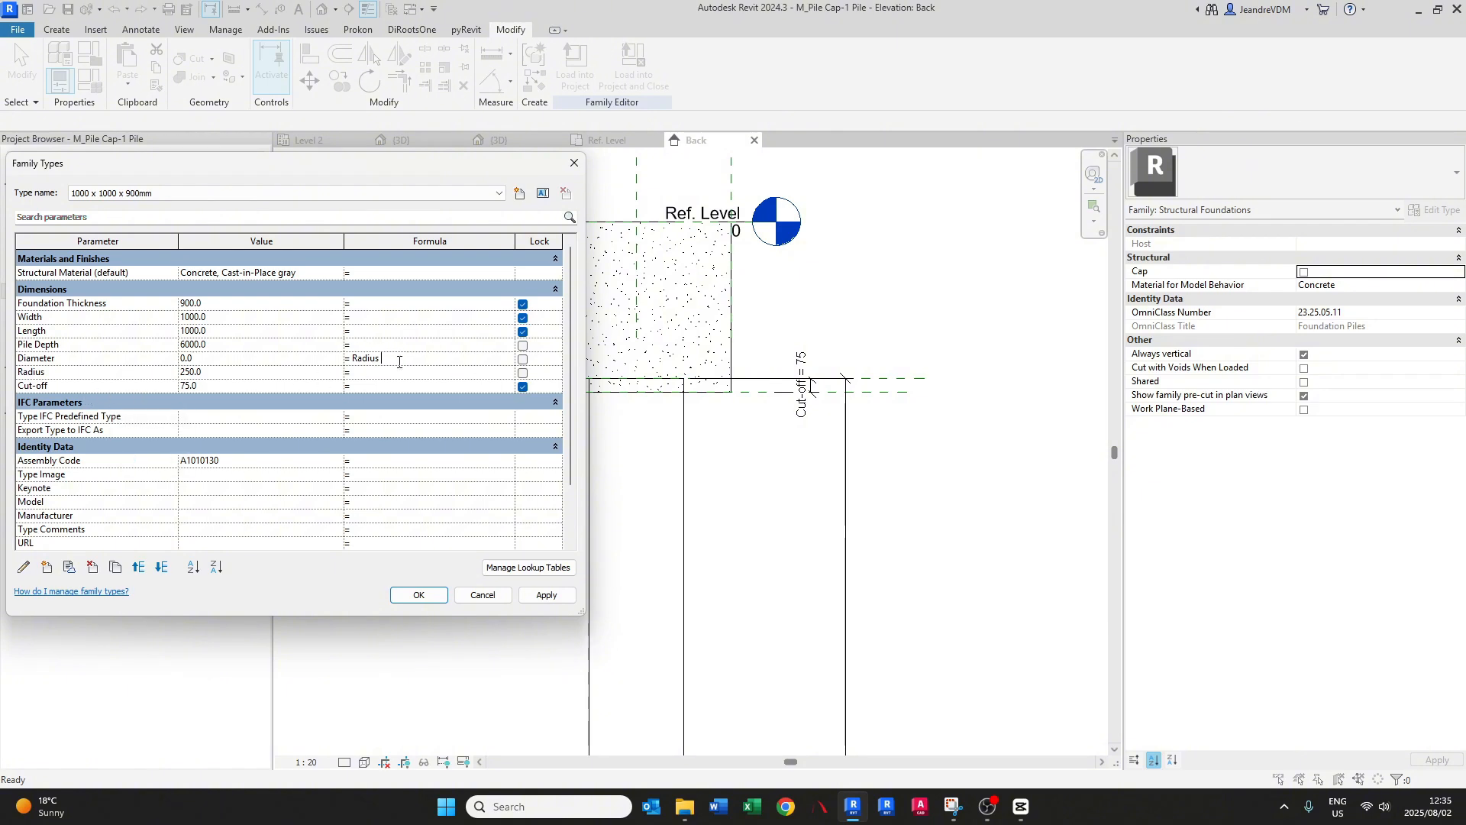
pyautogui.write('* 2')
pyautogui.click(546, 595)
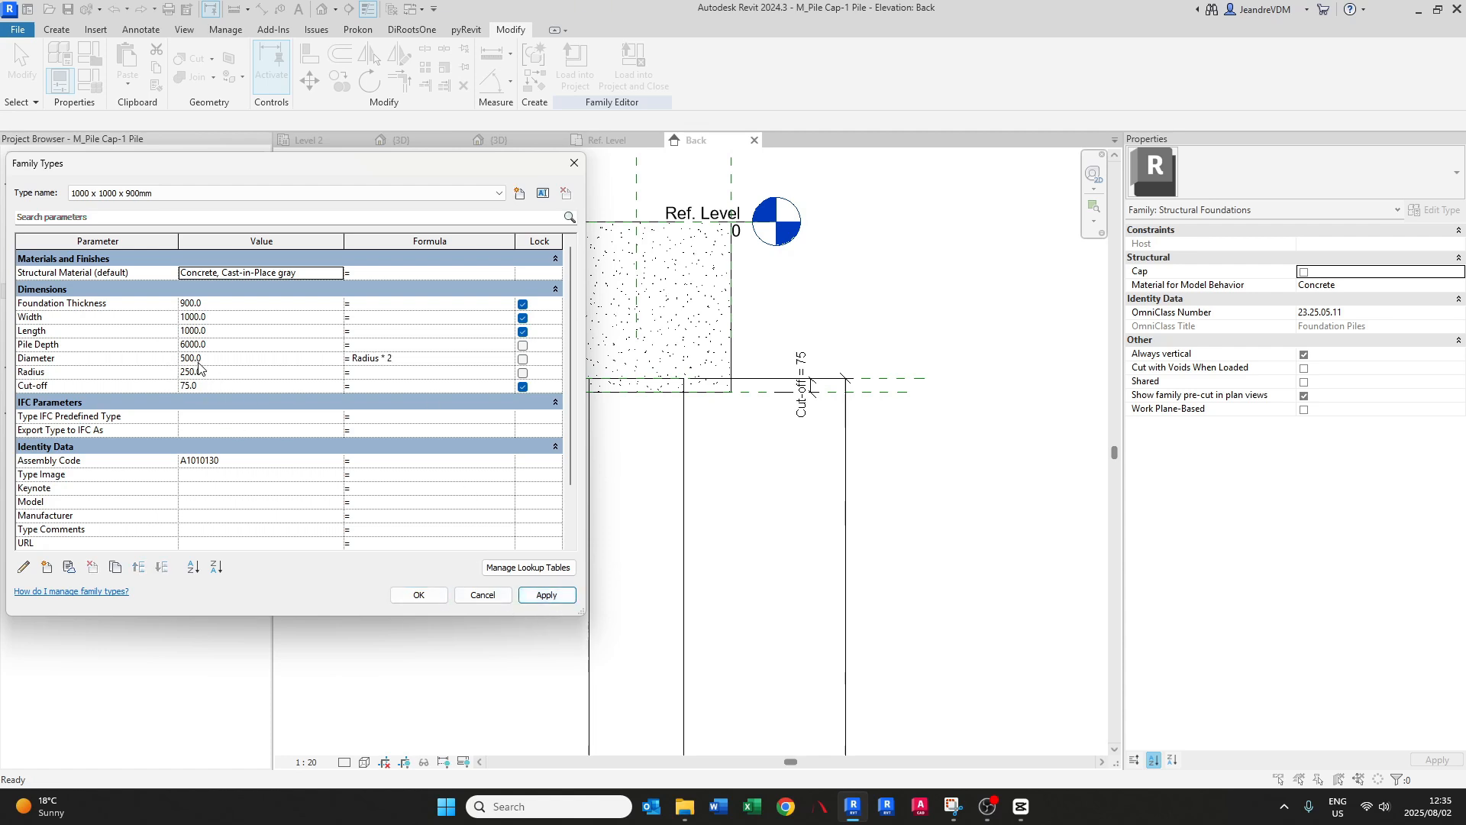
pyautogui.click(428, 589)
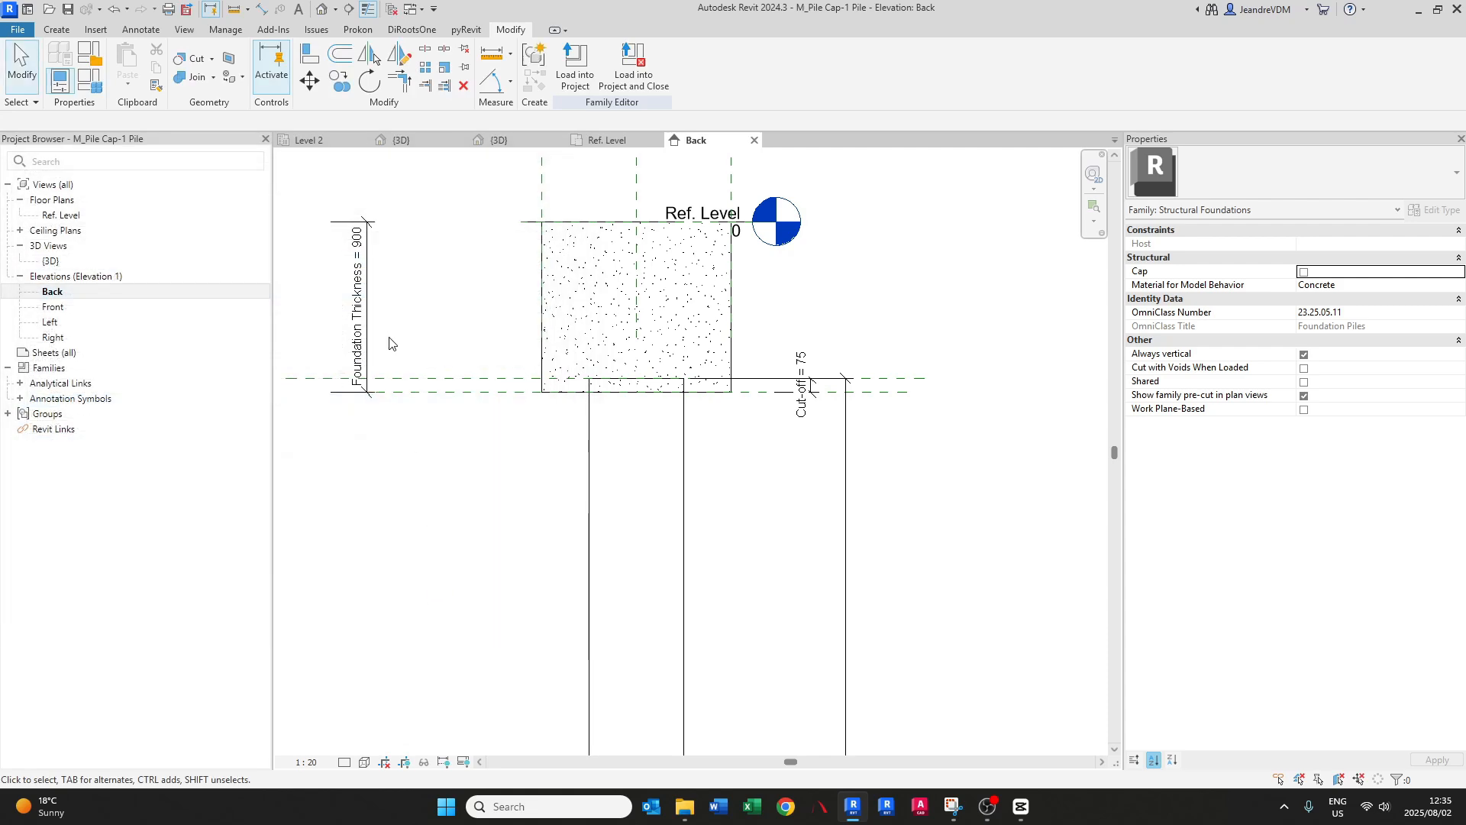
# - Place a diameter dimension on the pile's circle in the Ref. Level floor plan
pyautogui.click(597, 140)
pyautogui.moveTo(612, 375); pyautogui.dragTo(677, 436, button='middle')
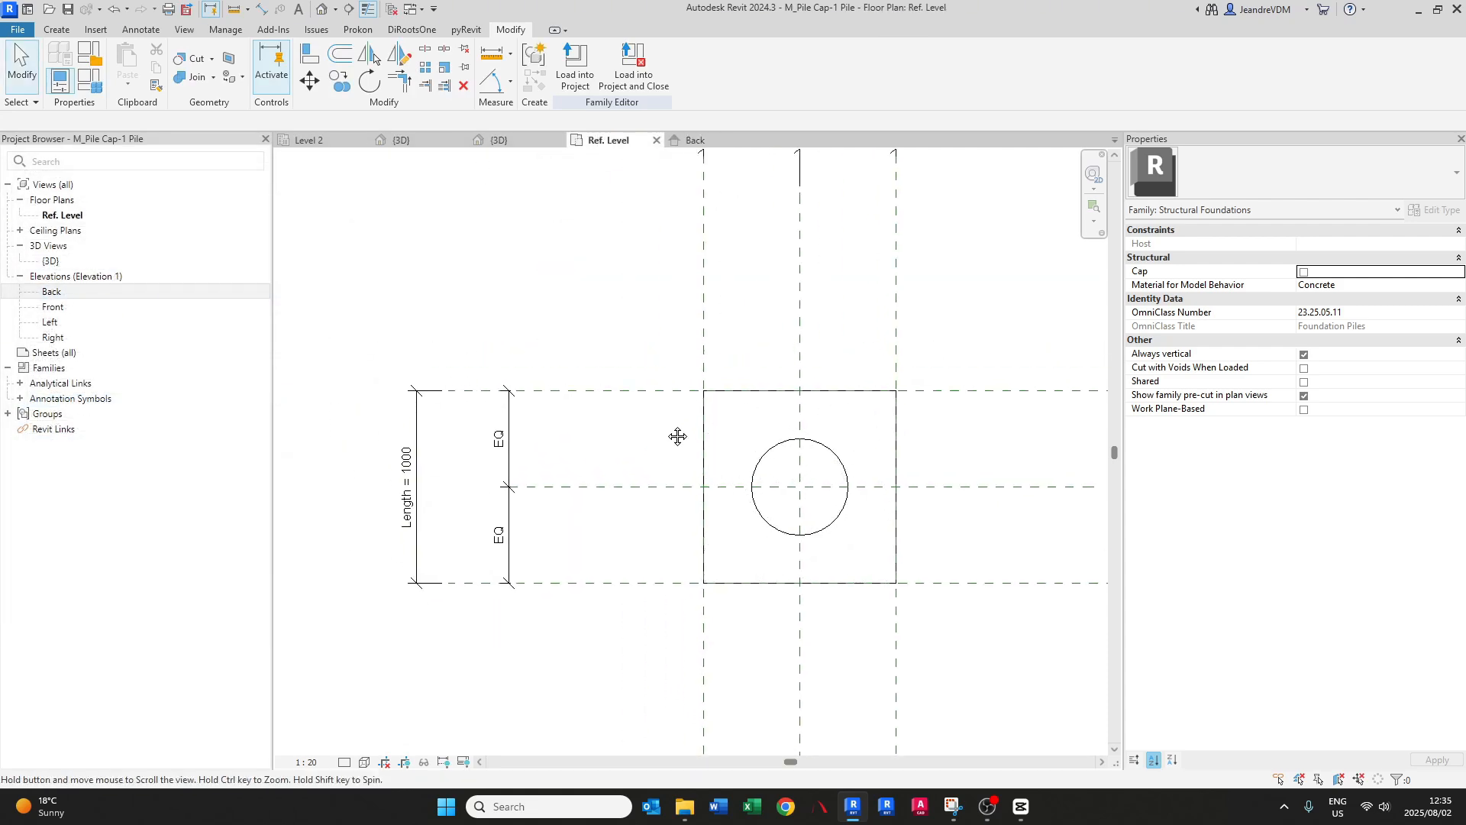
pyautogui.moveTo(775, 484); pyautogui.dragTo(758, 483, button='middle')
pyautogui.press('i')
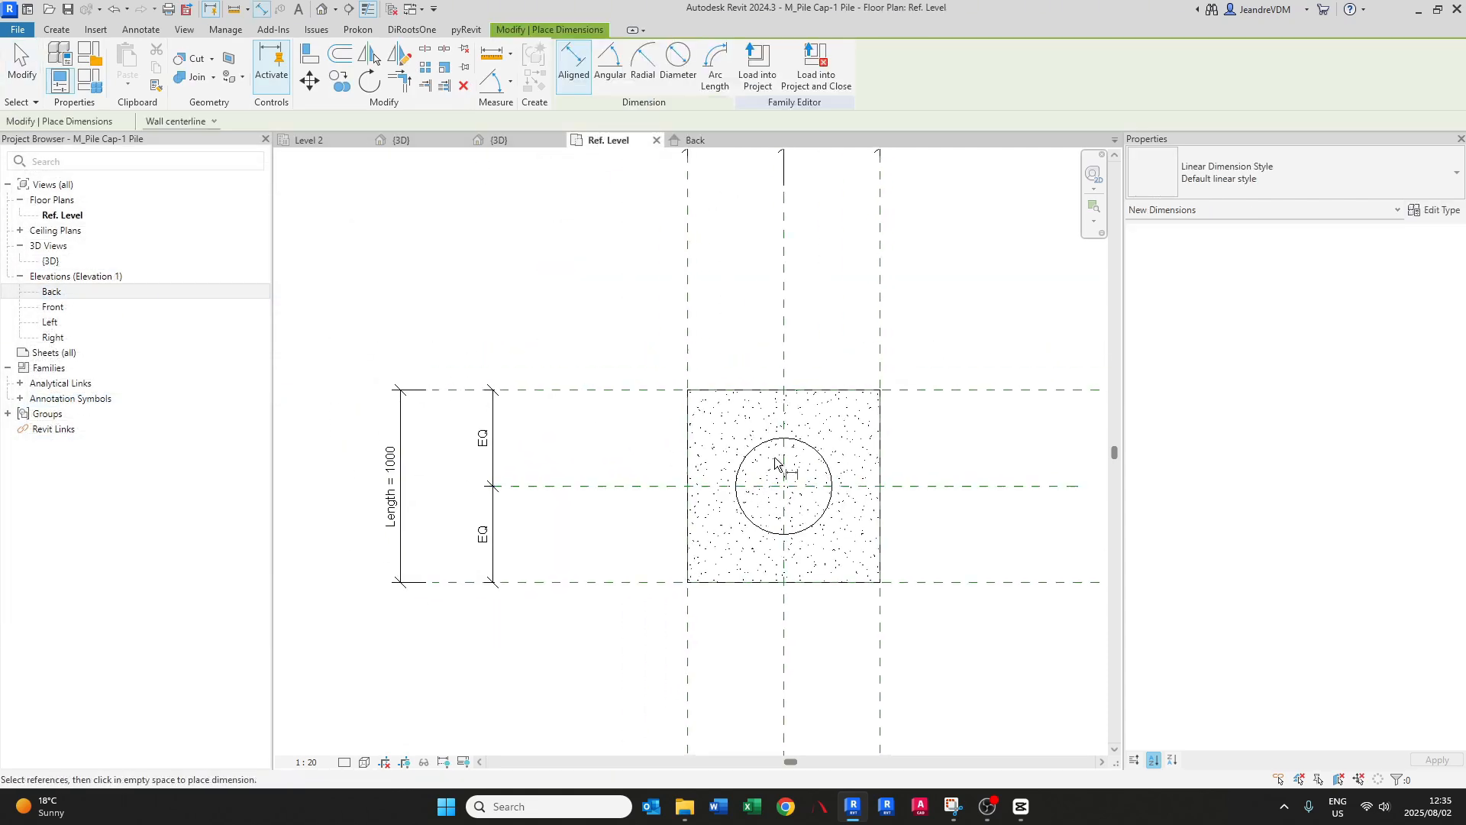
pyautogui.click(679, 67)
pyautogui.click(824, 459)
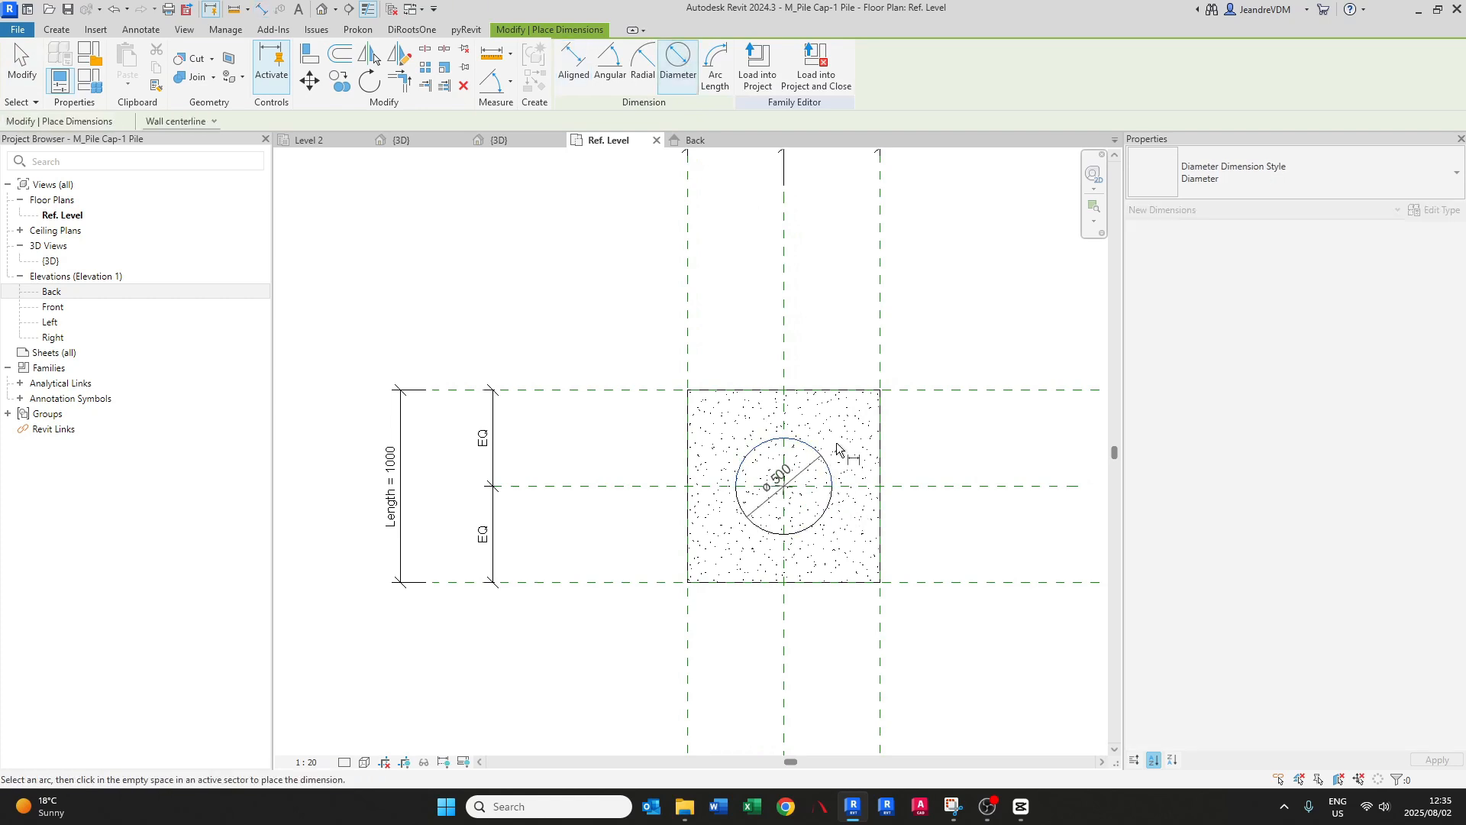
pyautogui.click(775, 489)
pyautogui.press('Escape')
pyautogui.press('Escape')
pyautogui.scroll(2, 773, 492)
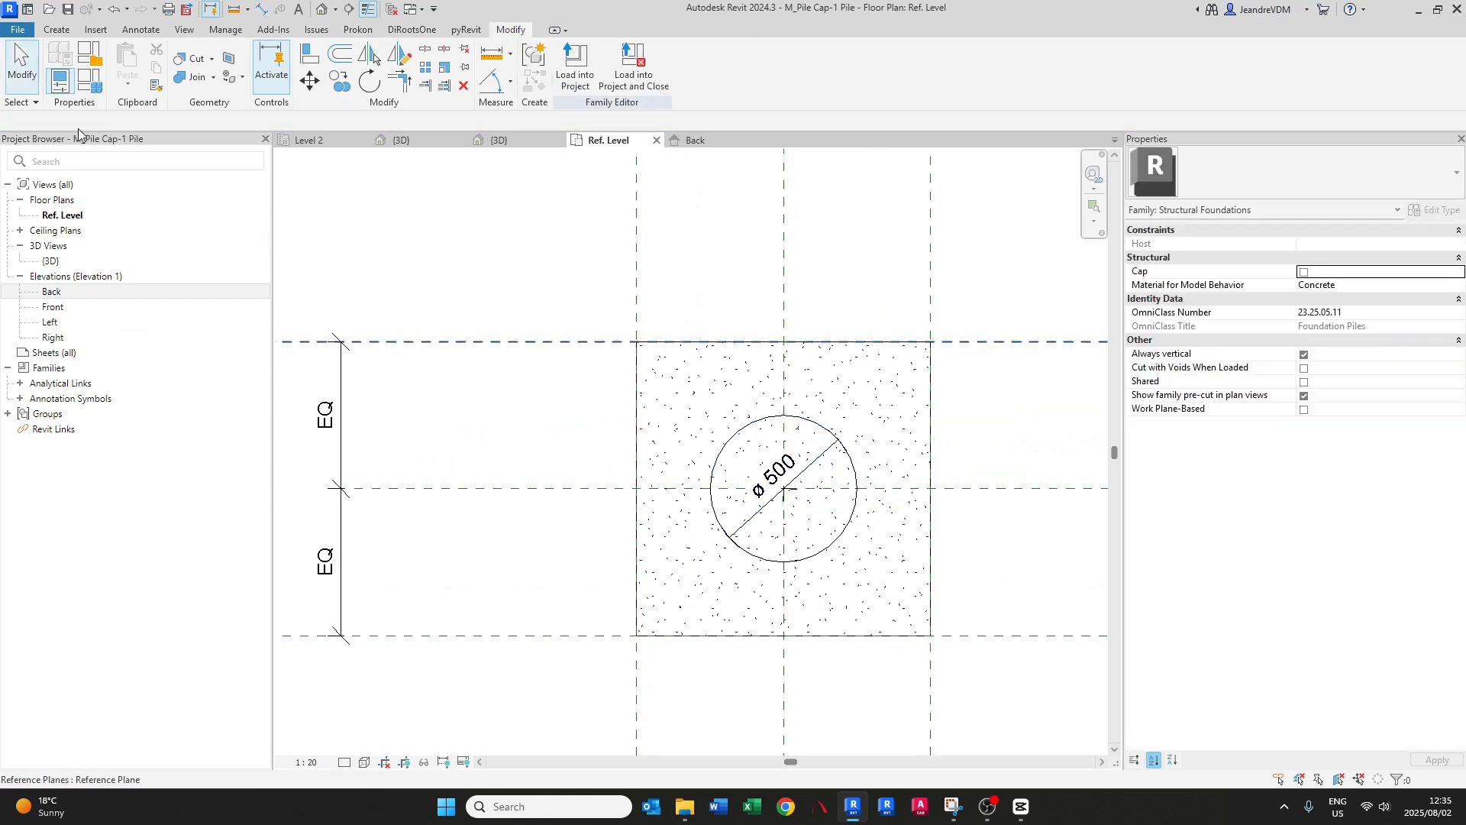
# - Set the Diameter parameter of the 1000 x 1000 x 900mm family type to 600 and apply it
pyautogui.click(89, 80)
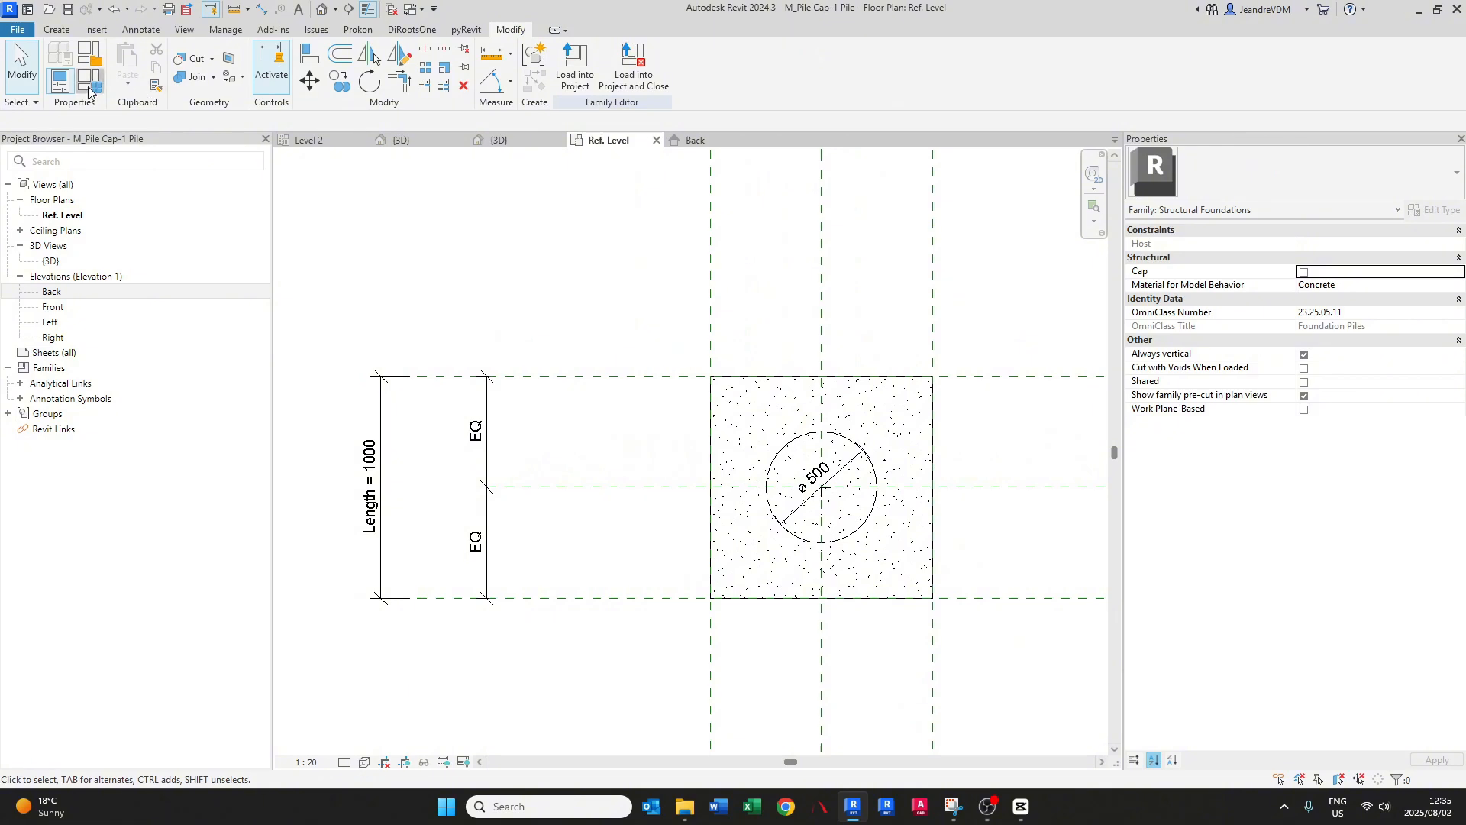
pyautogui.moveTo(305, 162); pyautogui.dragTo(339, 174)
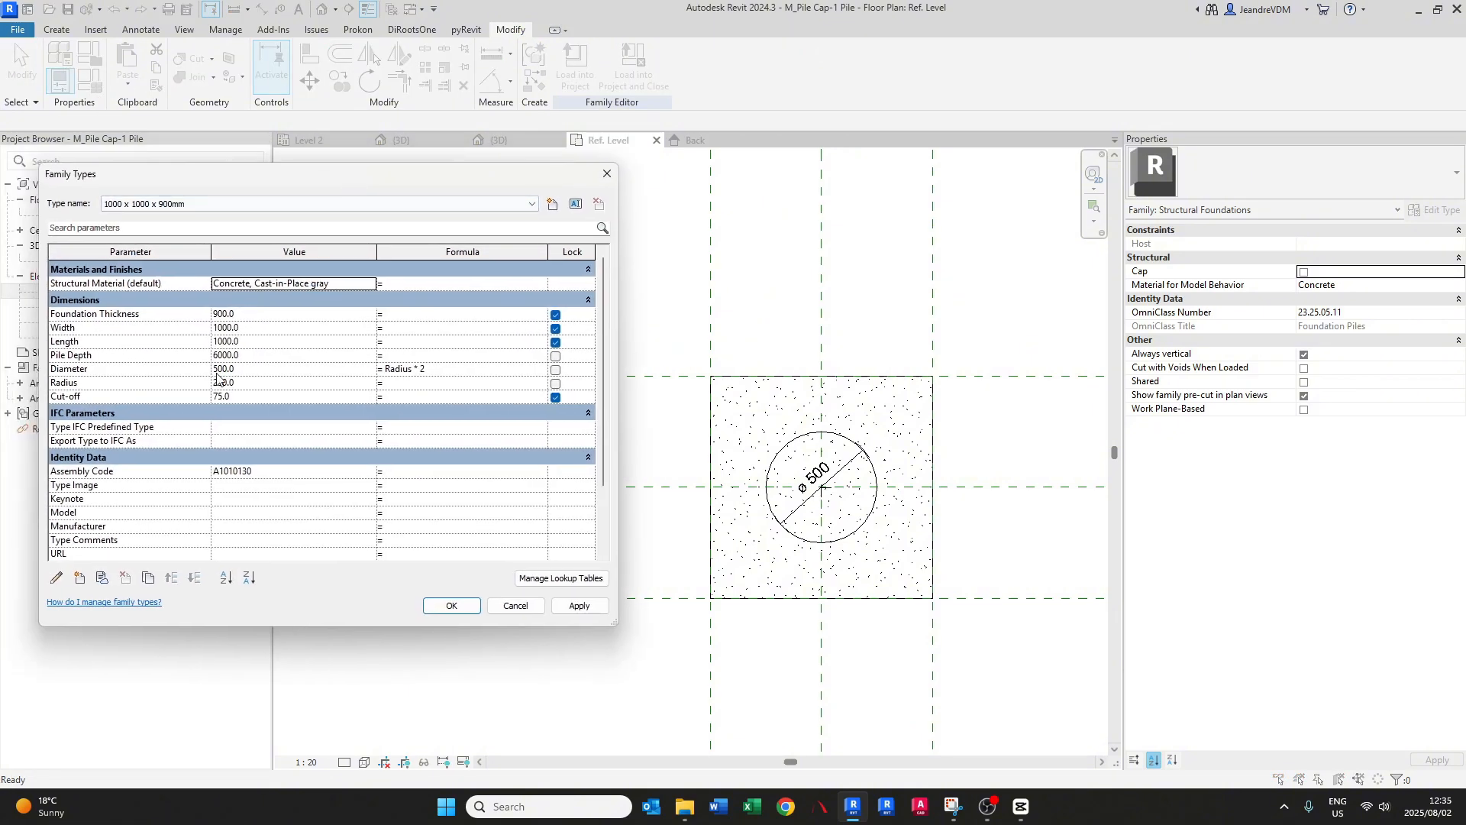
pyautogui.click(243, 371)
pyautogui.write('600')
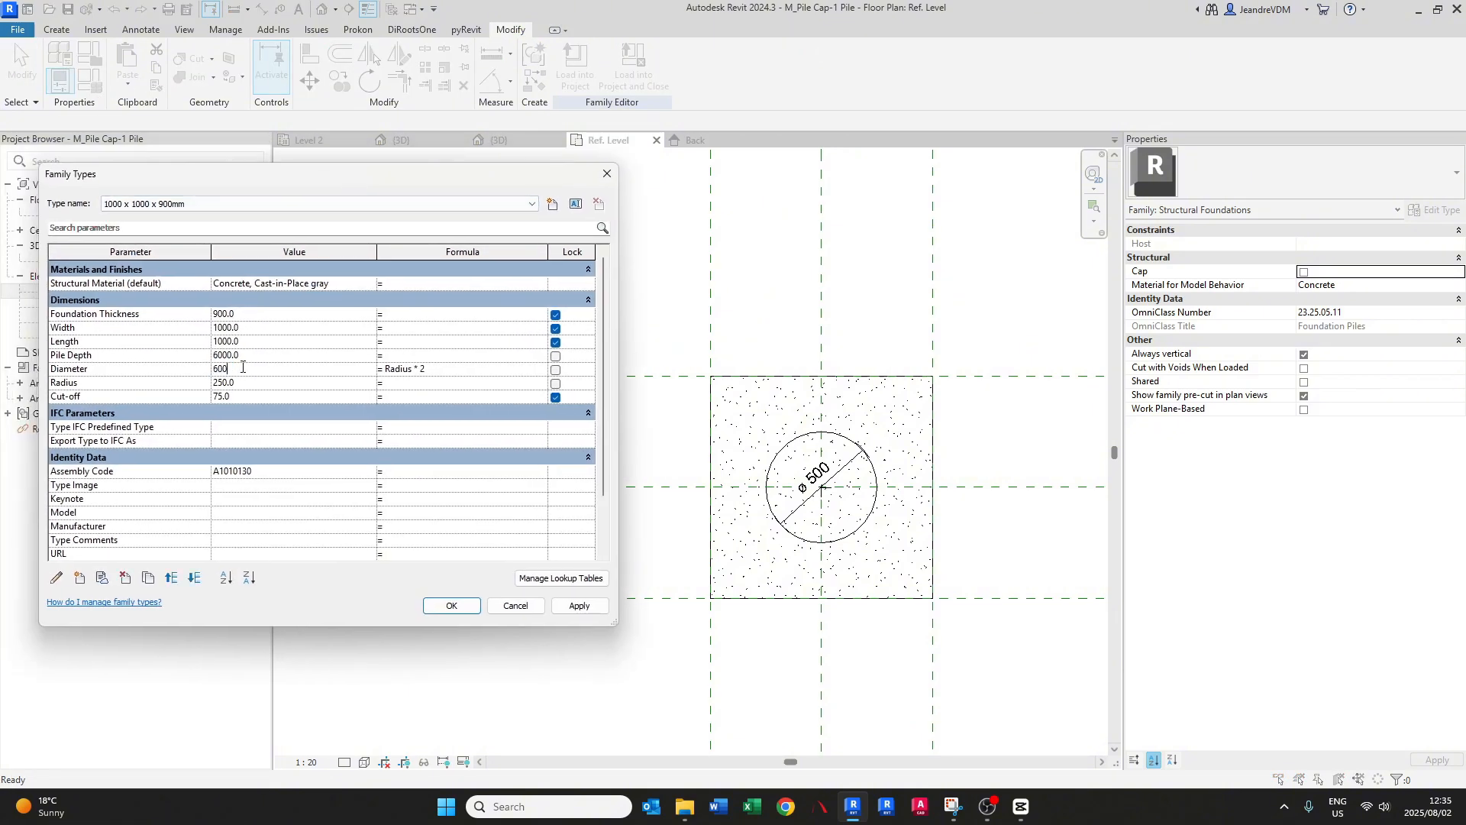
pyautogui.press('Tab')
pyautogui.click(579, 605)
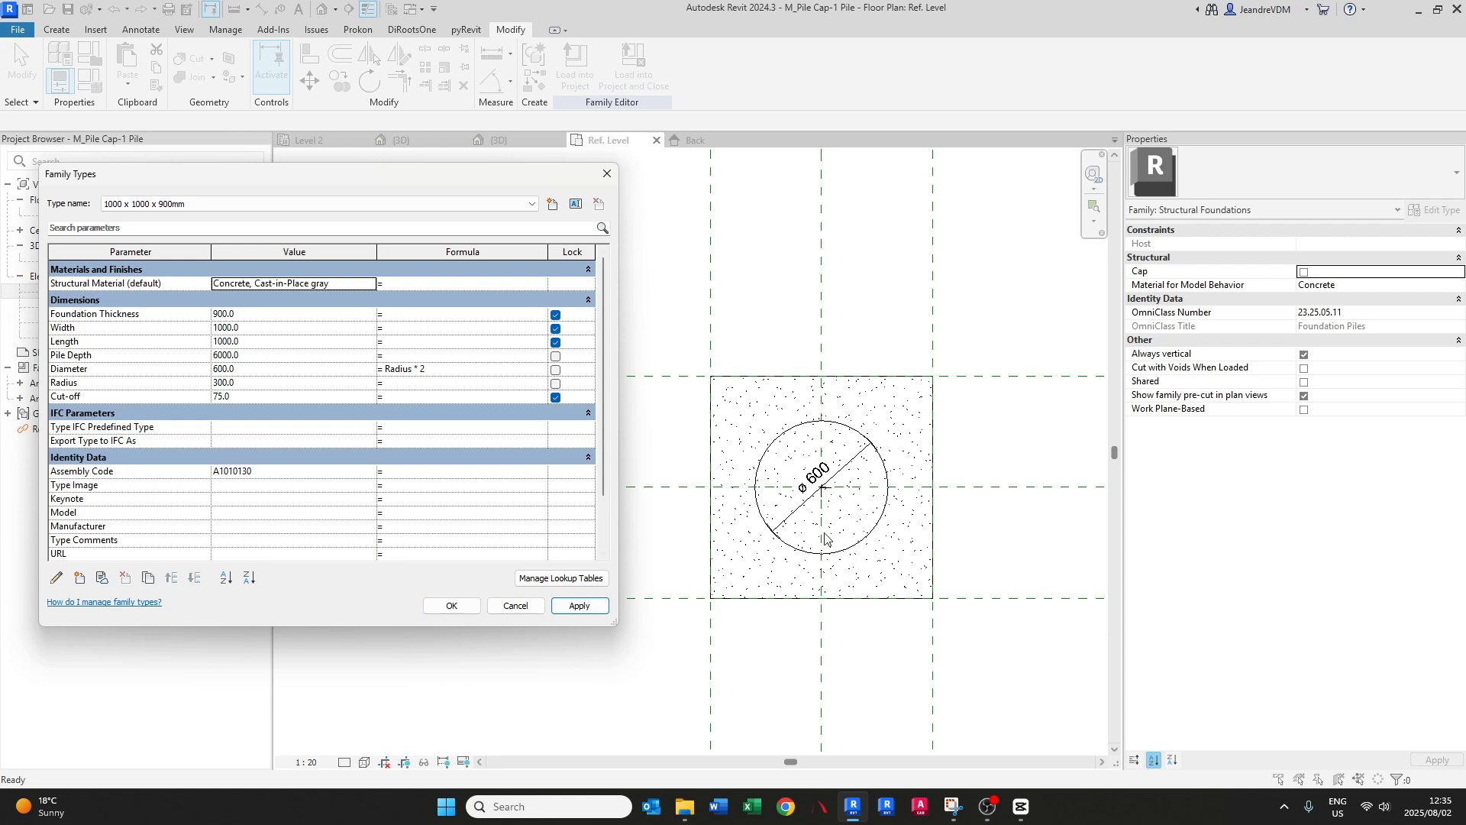
# - Set the Radius parameter of the 1000 x 1000 x 900mm family type to 350 and apply it
pyautogui.click(265, 380)
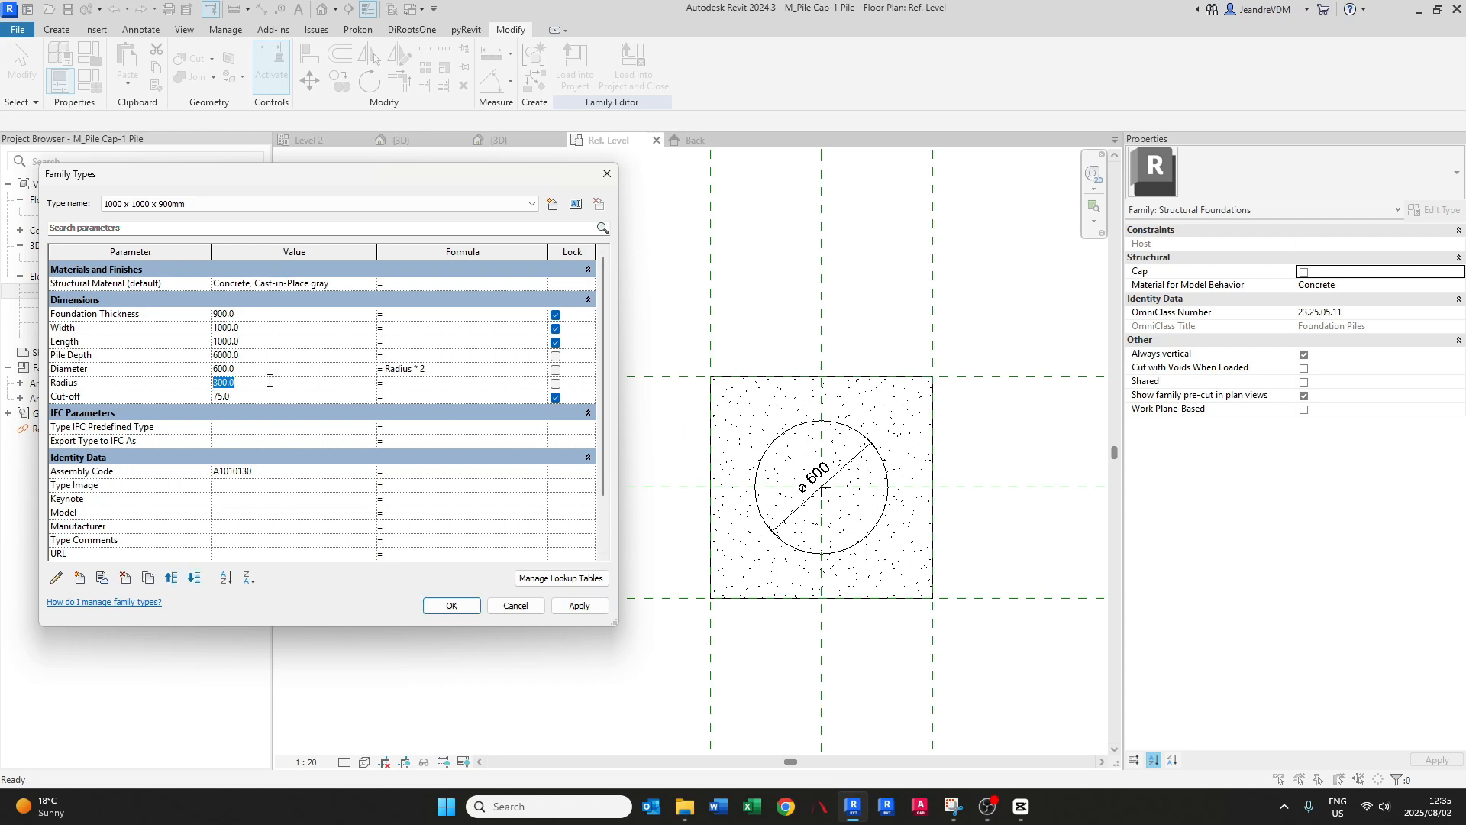
pyautogui.write('350')
pyautogui.press('Tab')
pyautogui.click(579, 605)
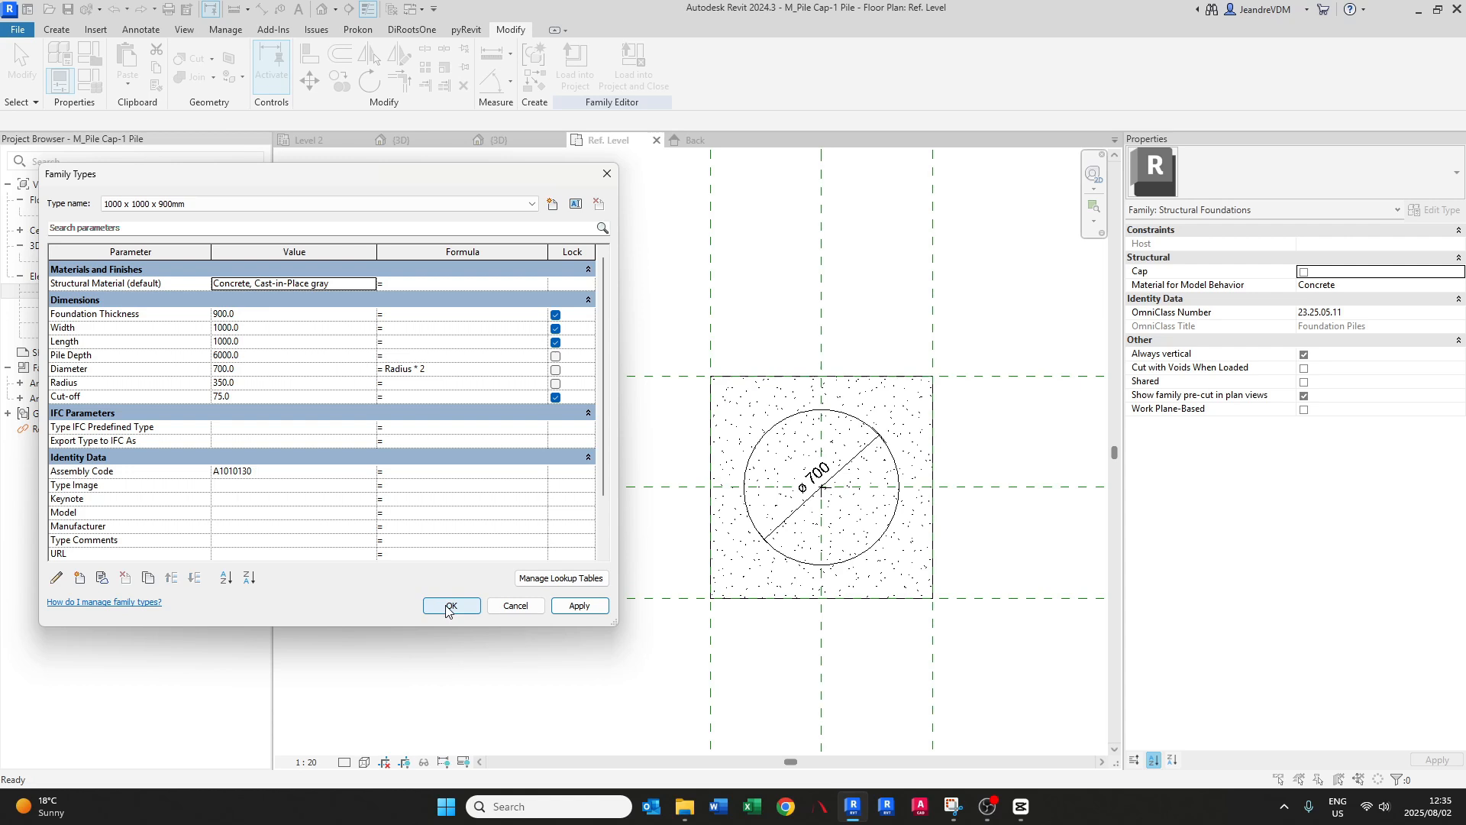
# - Check the material assigned to the Structural Material parameter in the Material Browser, then accept and close the family types
pyautogui.moveTo(131, 291)
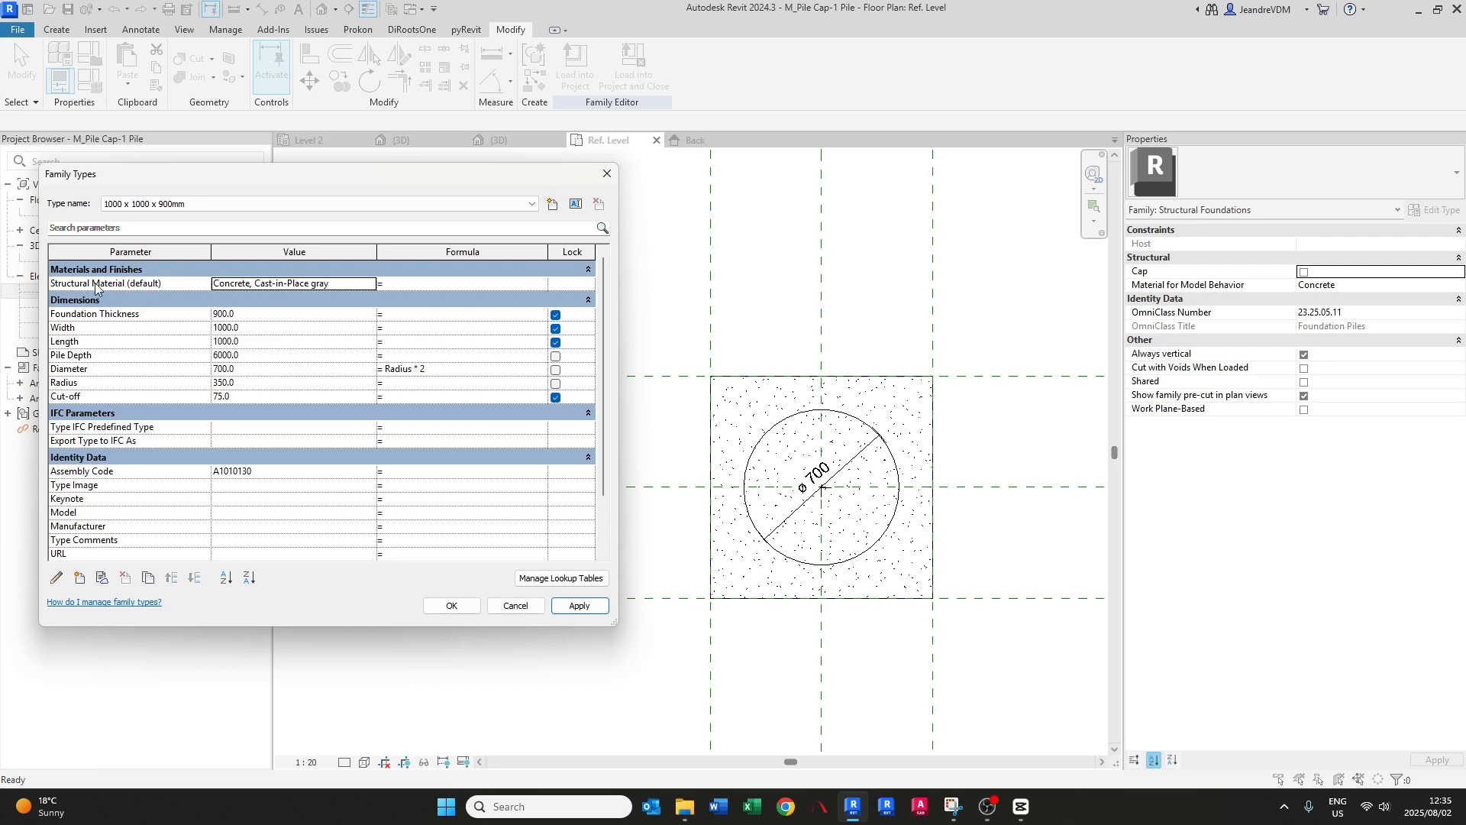
pyautogui.click(371, 284)
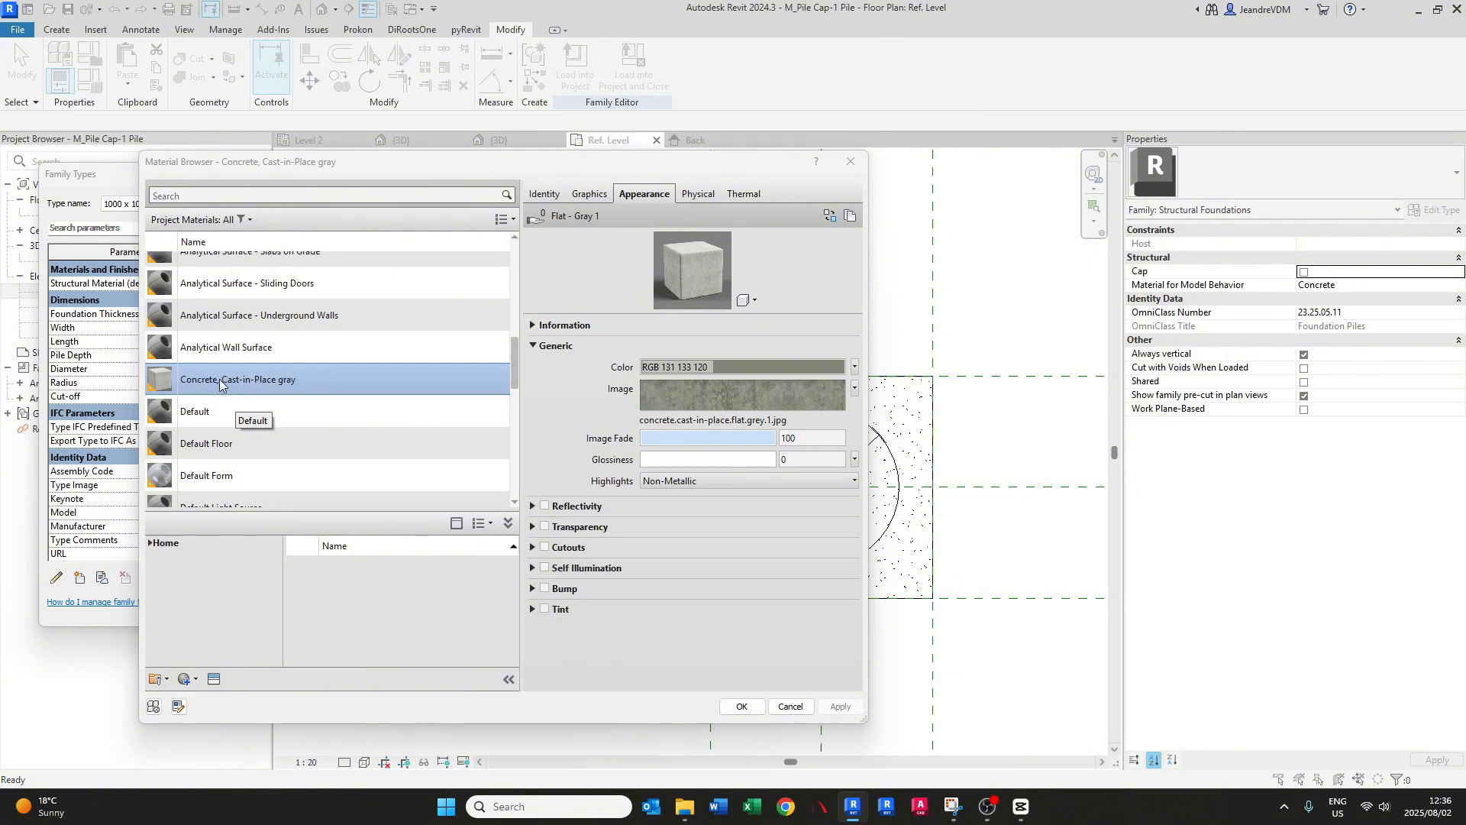
pyautogui.click(741, 705)
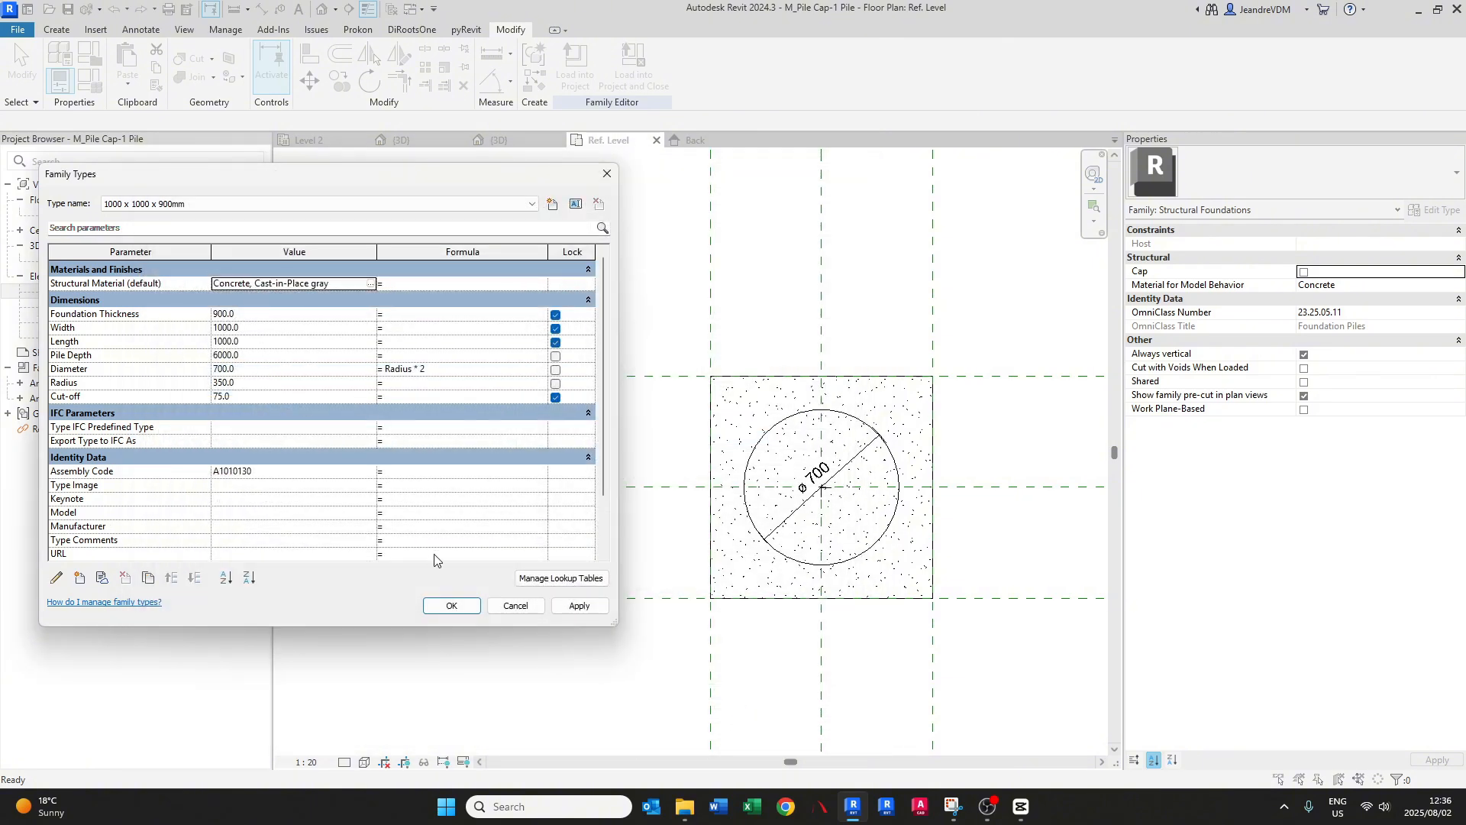
pyautogui.click(452, 604)
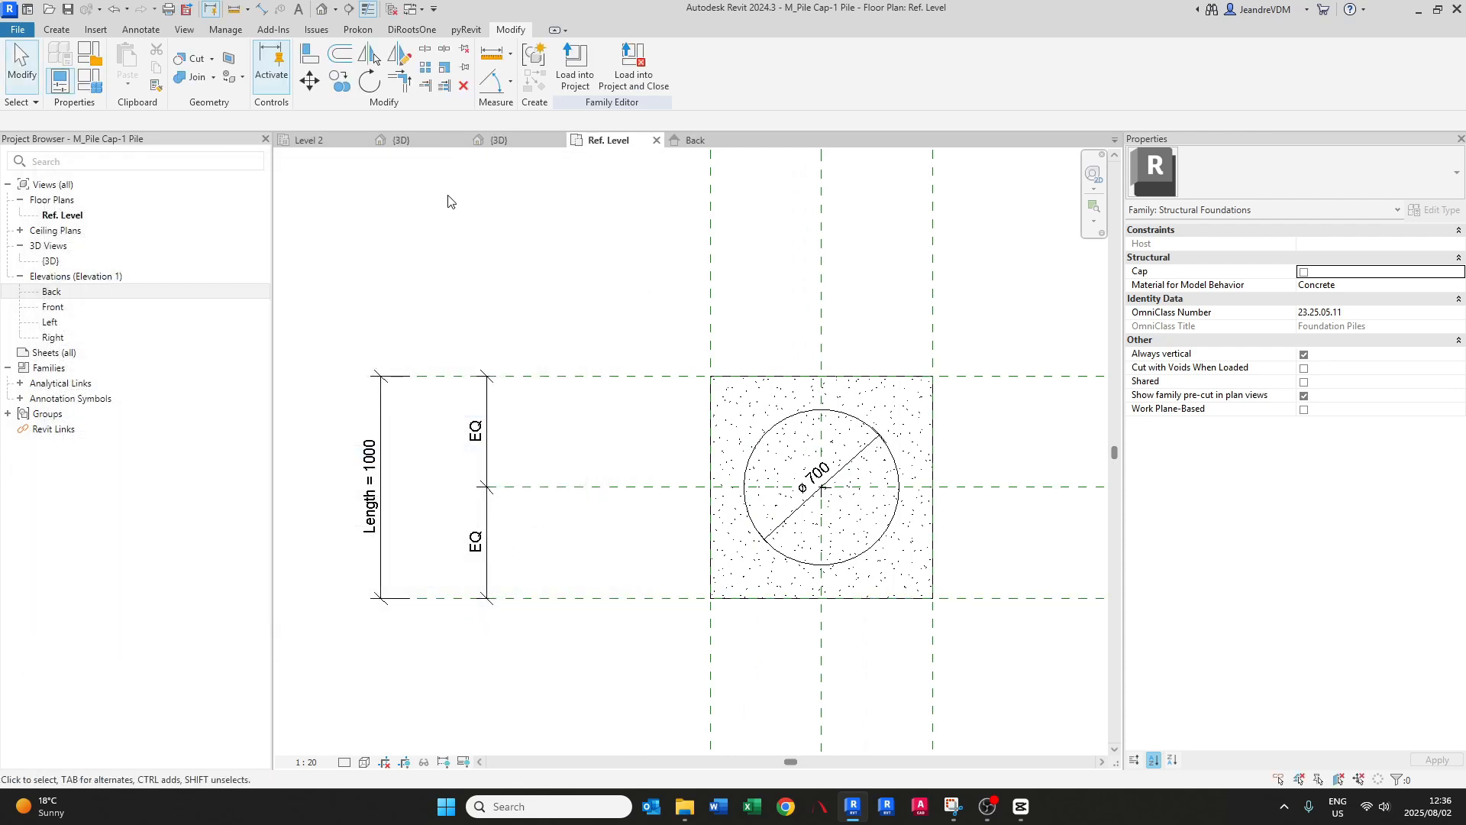
# - In the 3D view, associate the pile extrusion's Material property with the Structural Material family parameter
pyautogui.click(505, 145)
pyautogui.moveTo(745, 446); pyautogui.dragTo(655, 423, button='middle')
pyautogui.keyDown('shift'); pyautogui.moveTo(655, 423); pyautogui.dragTo(619, 429, button='middle'); pyautogui.keyUp('shift')
pyautogui.click(646, 429)
pyautogui.scroll(1, 614, 421)
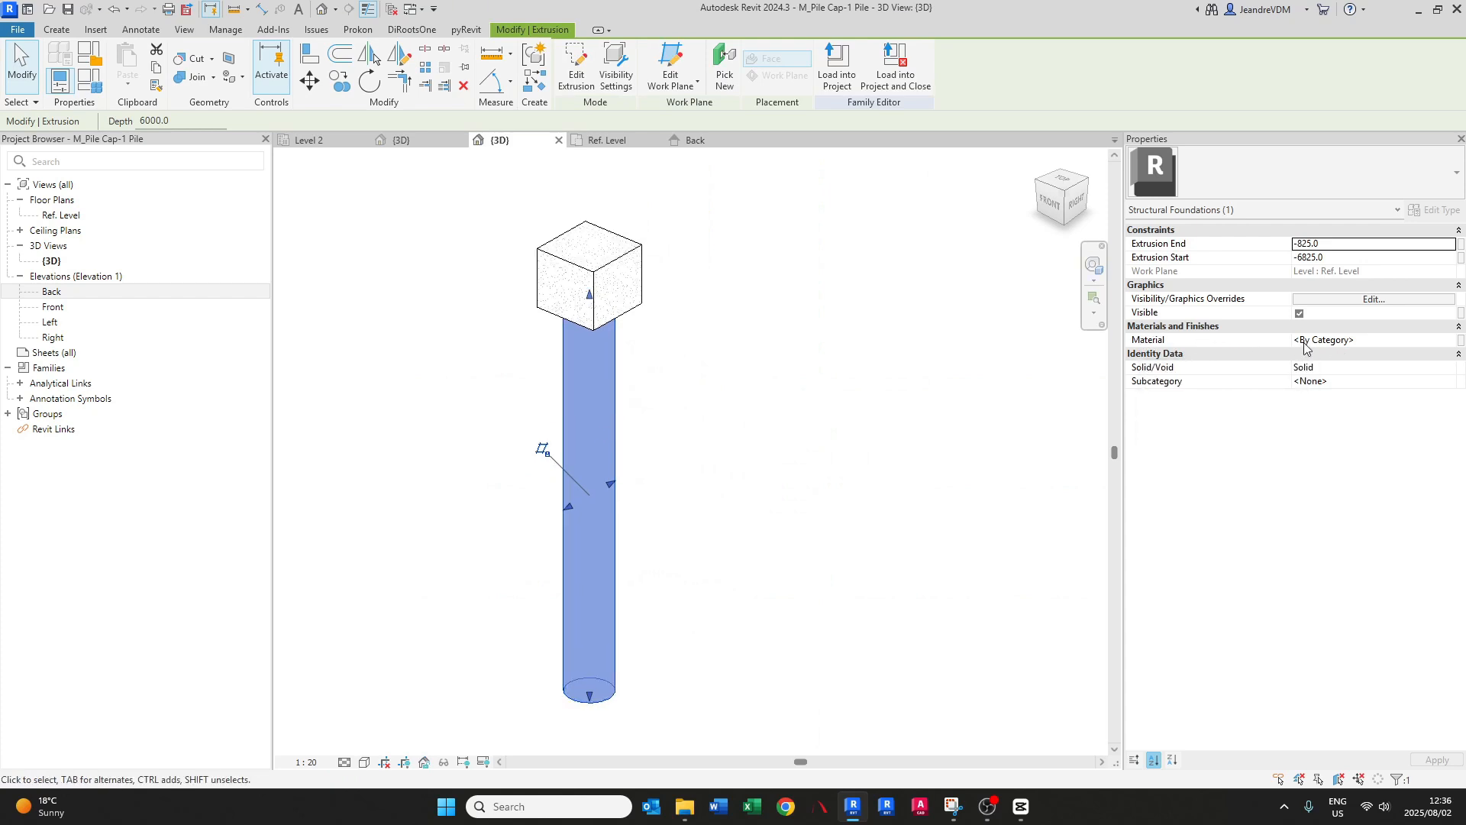
pyautogui.click(1460, 341)
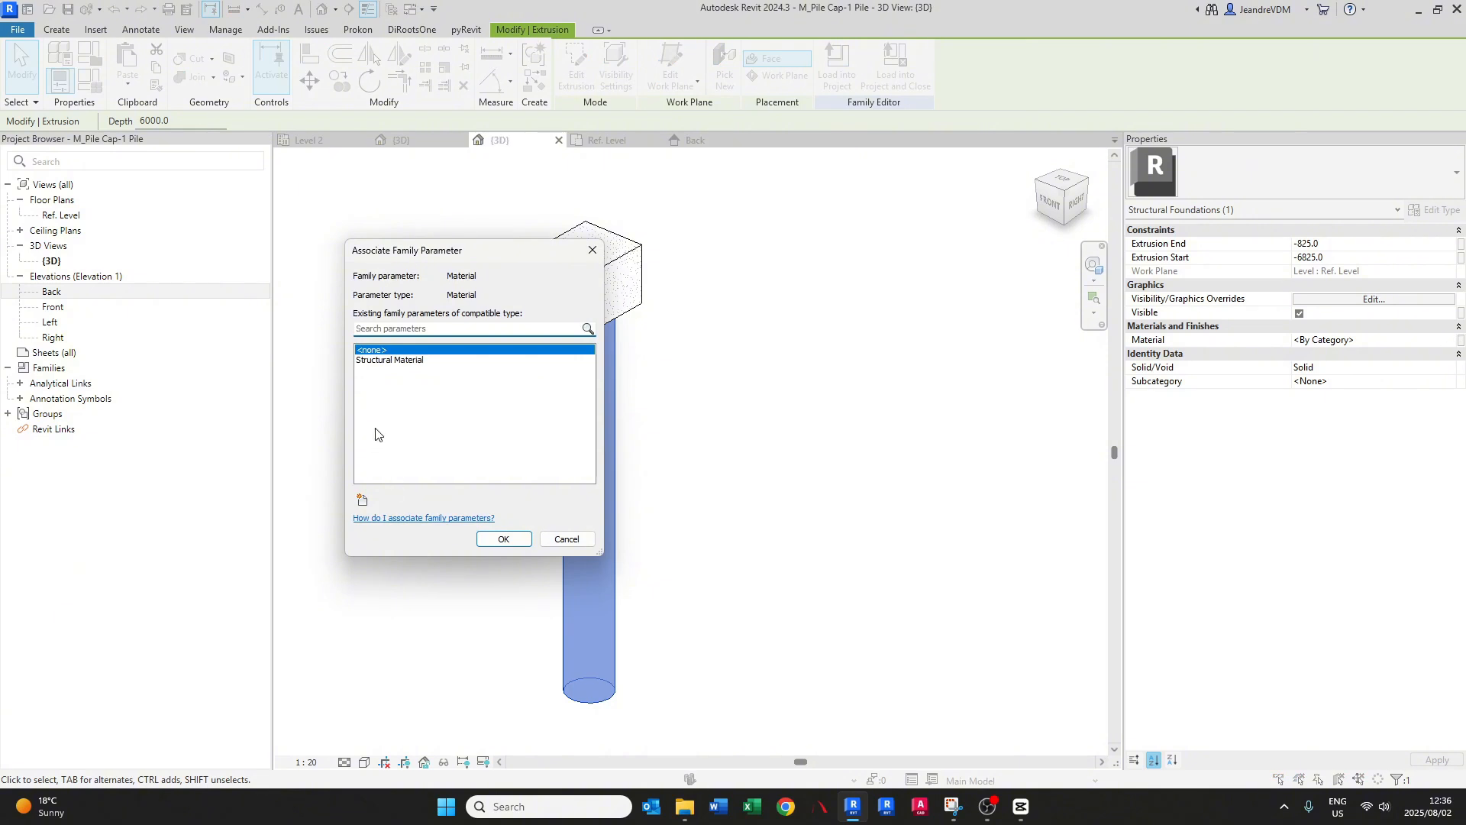
pyautogui.click(381, 361)
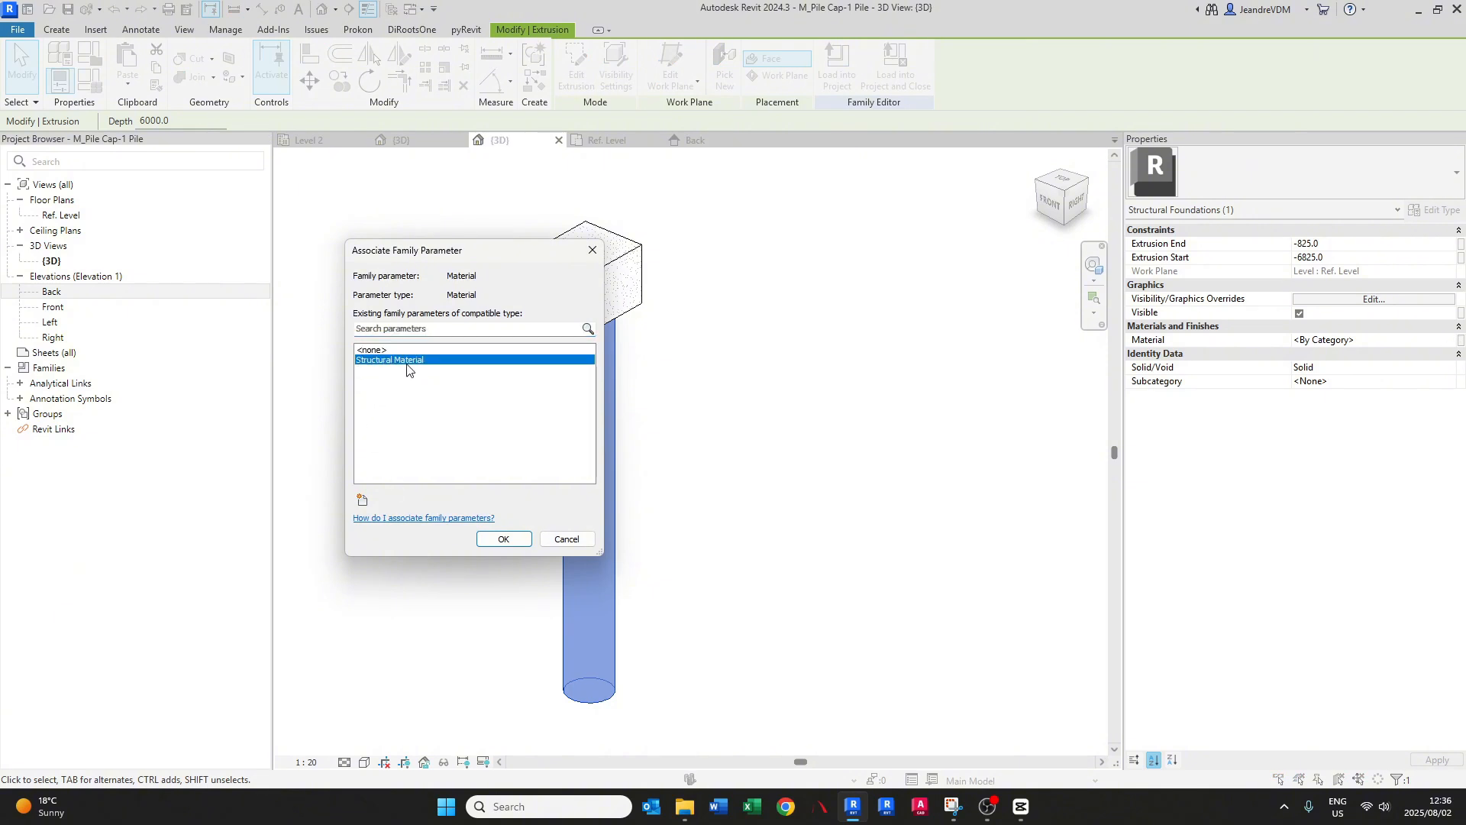
pyautogui.click(505, 539)
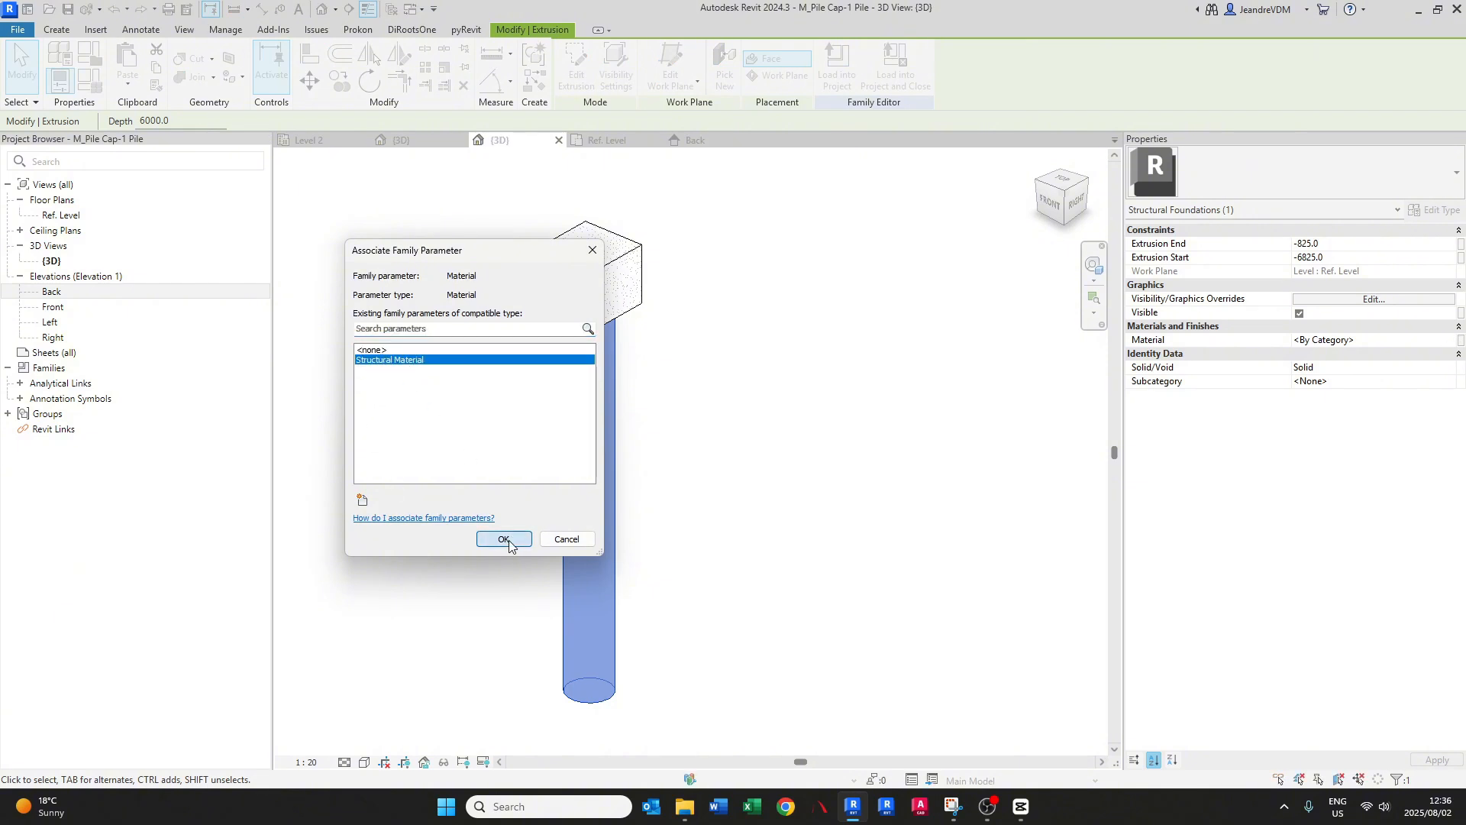
pyautogui.click(511, 547)
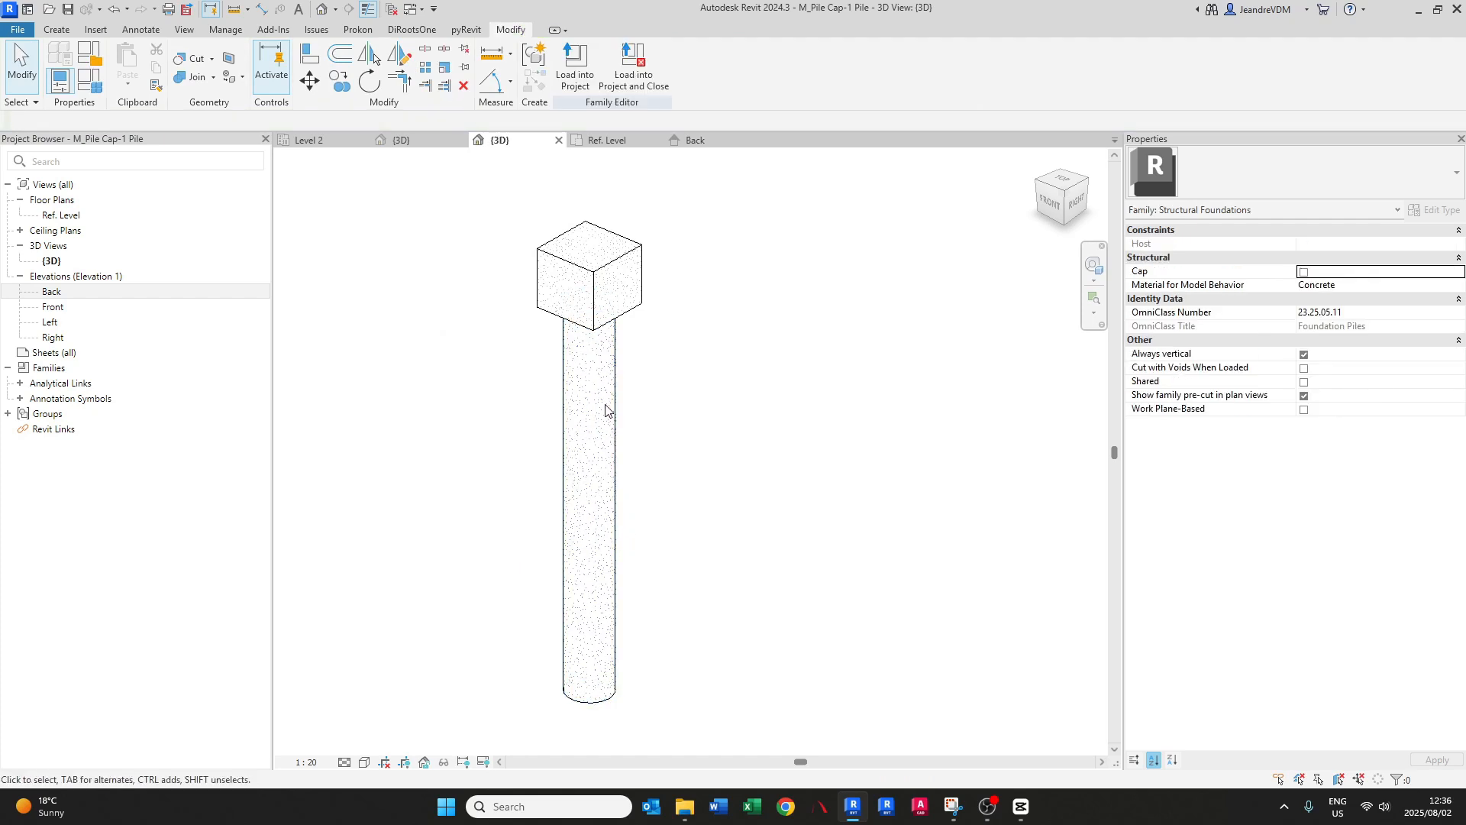
# - Set the 3D view to Fine detail level and Realistic visual style, and inspect the concrete on the pile and cap
pyautogui.click(345, 762)
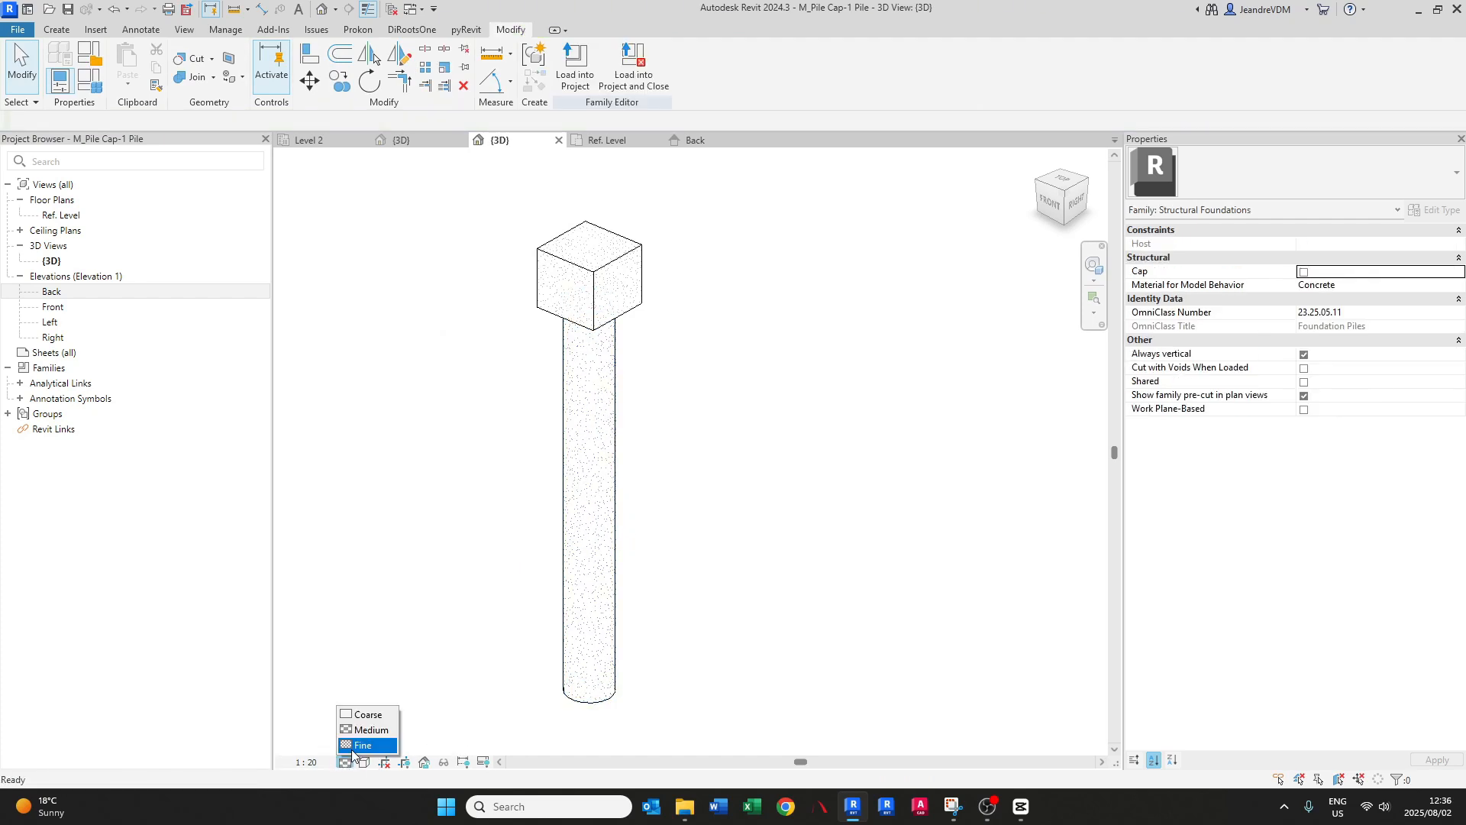
pyautogui.click(365, 746)
pyautogui.click(364, 762)
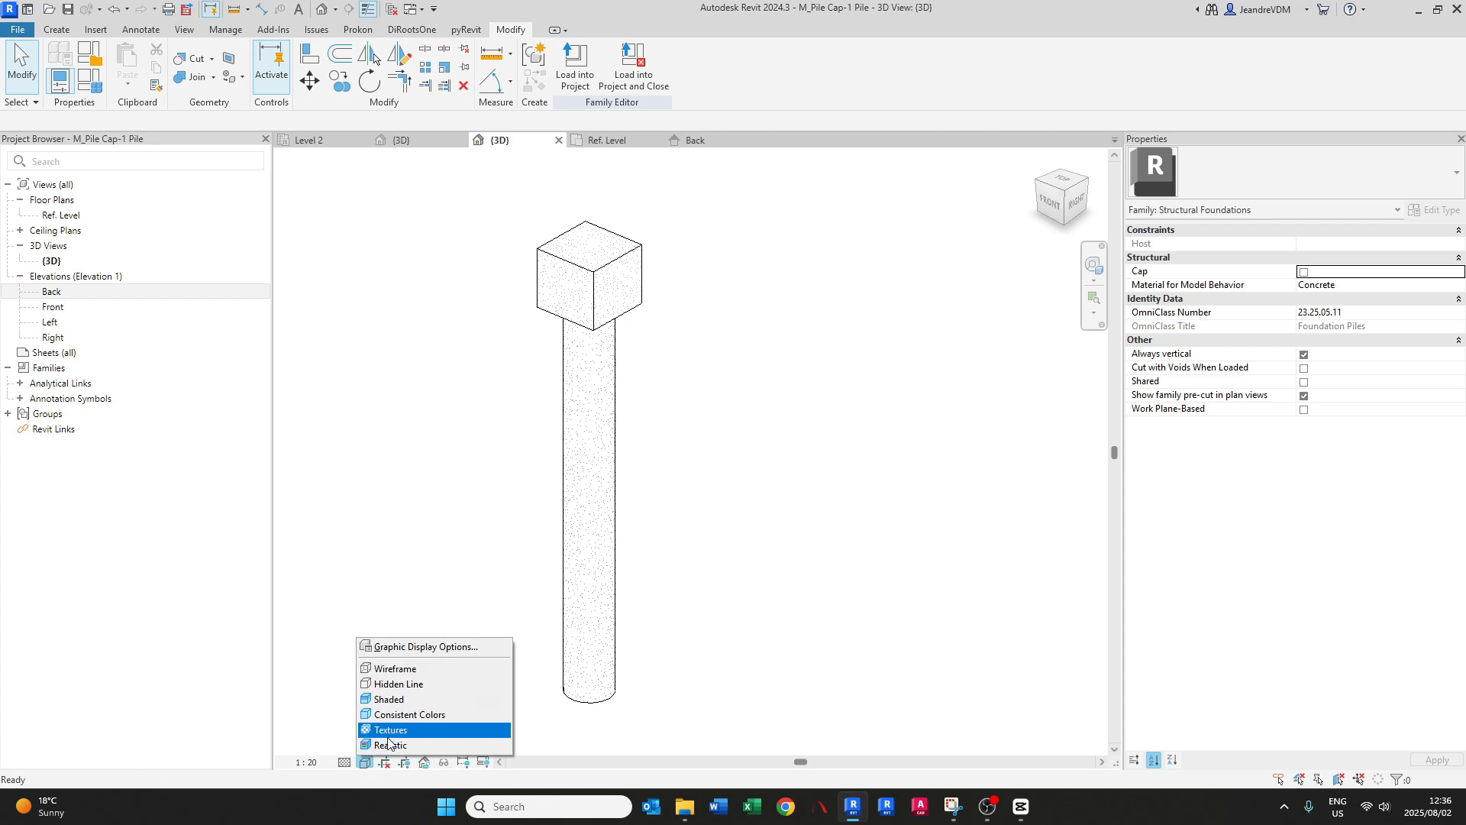
pyautogui.click(391, 744)
pyautogui.scroll(1, 553, 442)
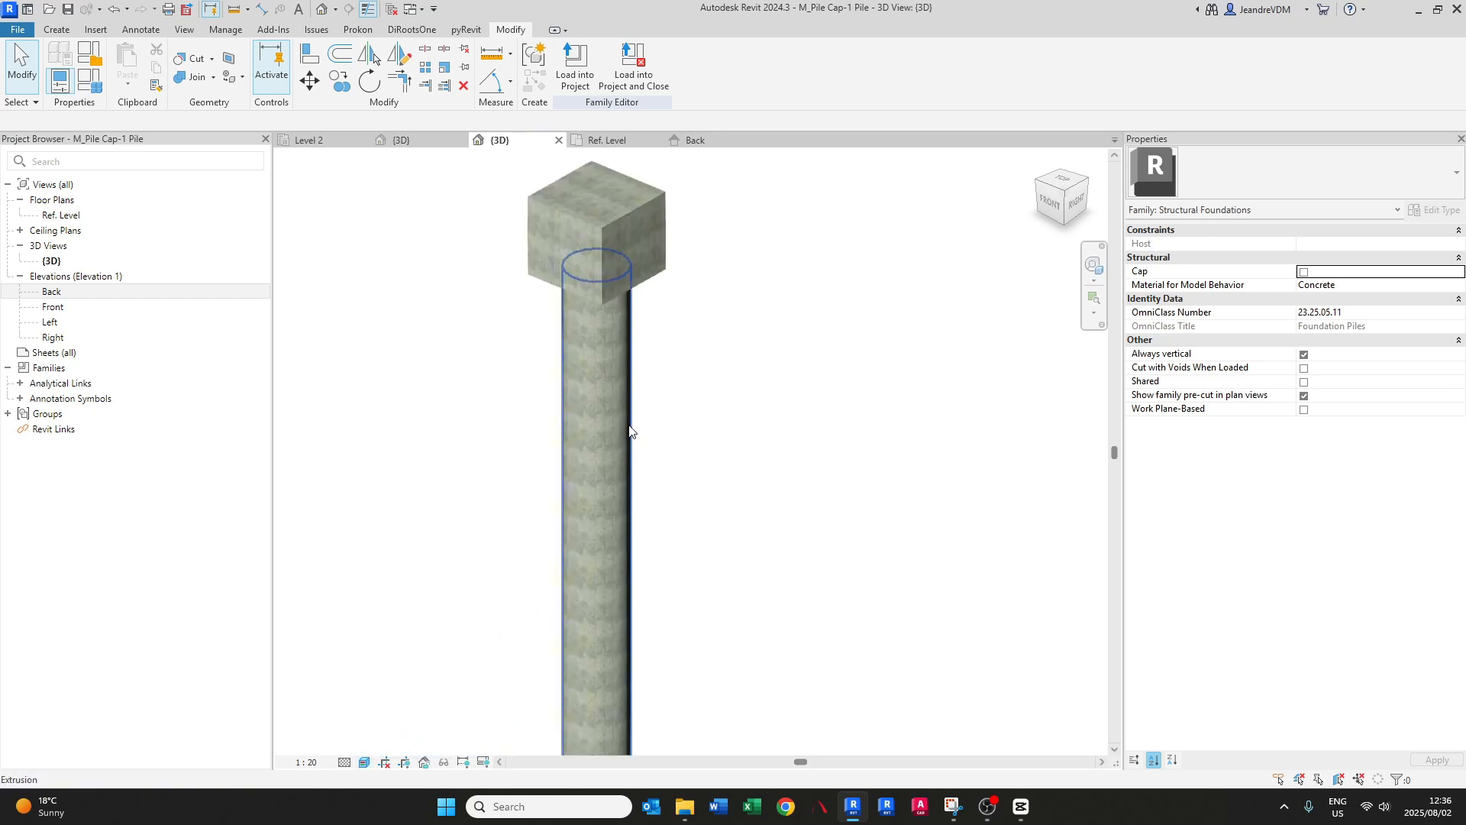
pyautogui.click(630, 426)
pyautogui.keyDown('shift'); pyautogui.moveTo(629, 425); pyautogui.dragTo(616, 442, button='middle'); pyautogui.keyUp('shift')
pyautogui.click(642, 356)
pyautogui.scroll(1, 642, 355)
pyautogui.moveTo(651, 371); pyautogui.dragTo(672, 428, button='middle')
pyautogui.scroll(-2, 676, 467)
pyautogui.moveTo(687, 534); pyautogui.dragTo(658, 419, button='middle')
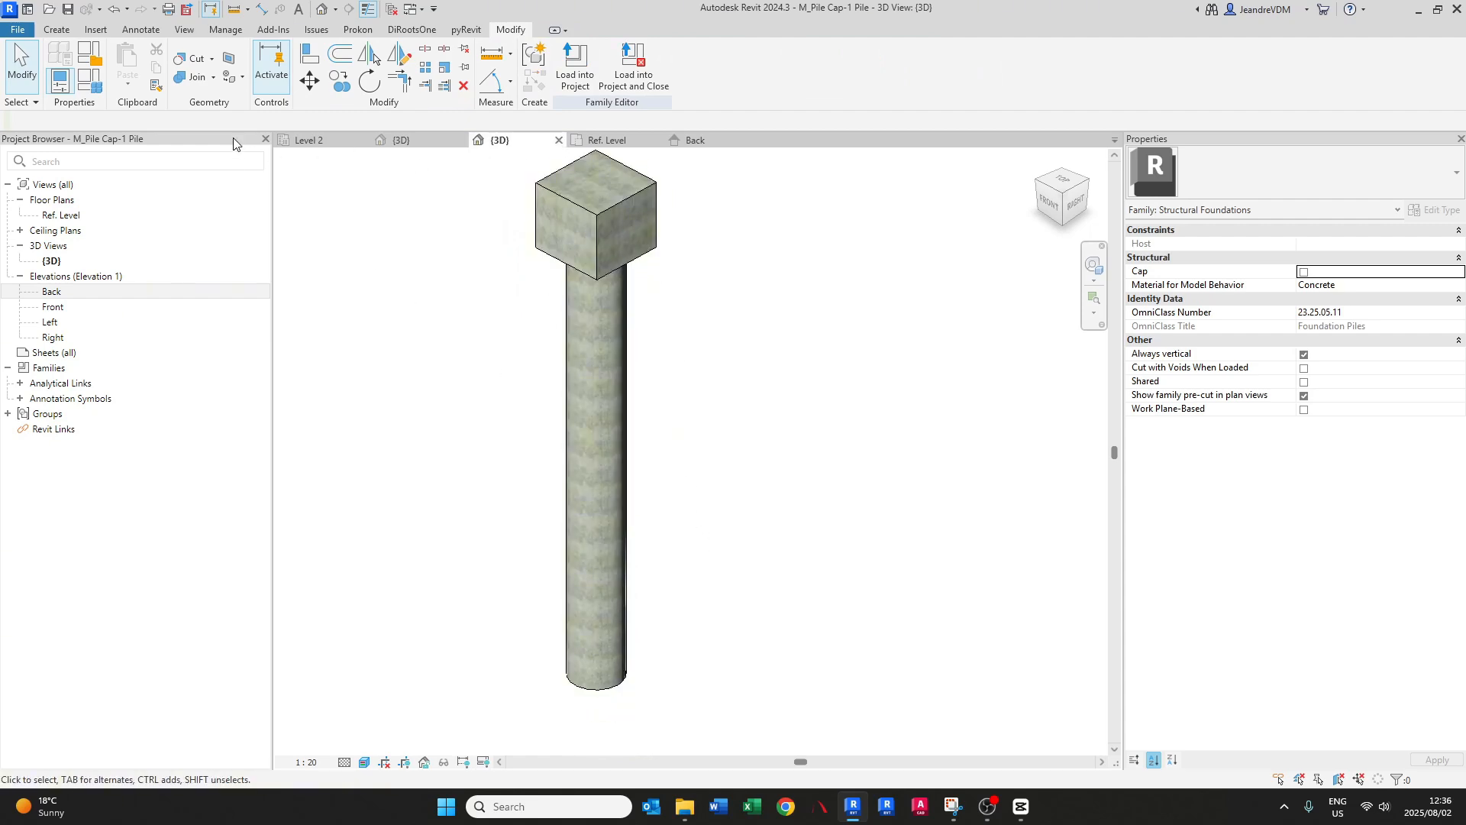
# - Set the Structural Material of the 1000 x 1000 x 900mm family type to Earth and apply it
pyautogui.click(90, 84)
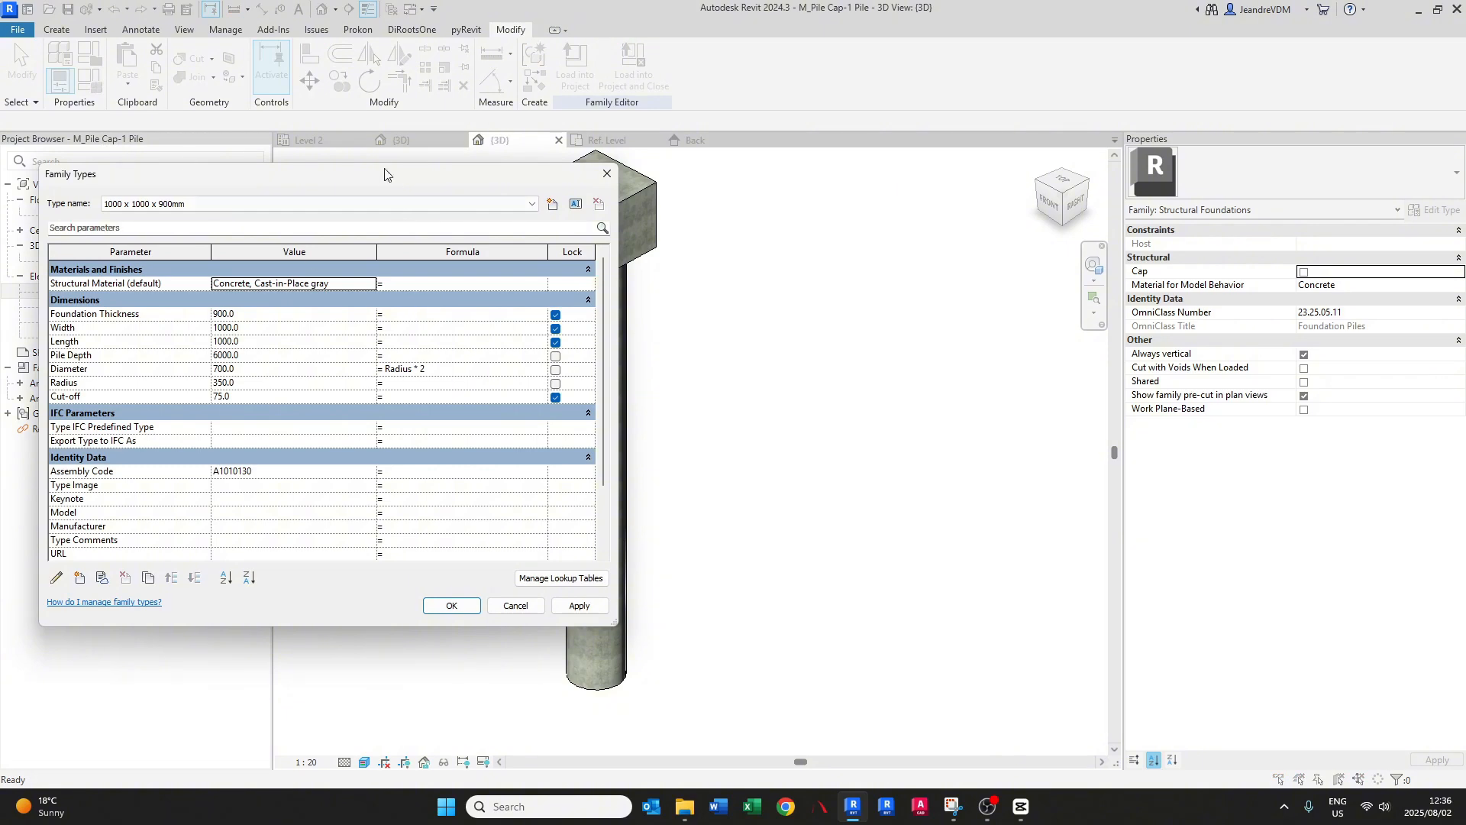
pyautogui.moveTo(372, 178); pyautogui.dragTo(349, 184)
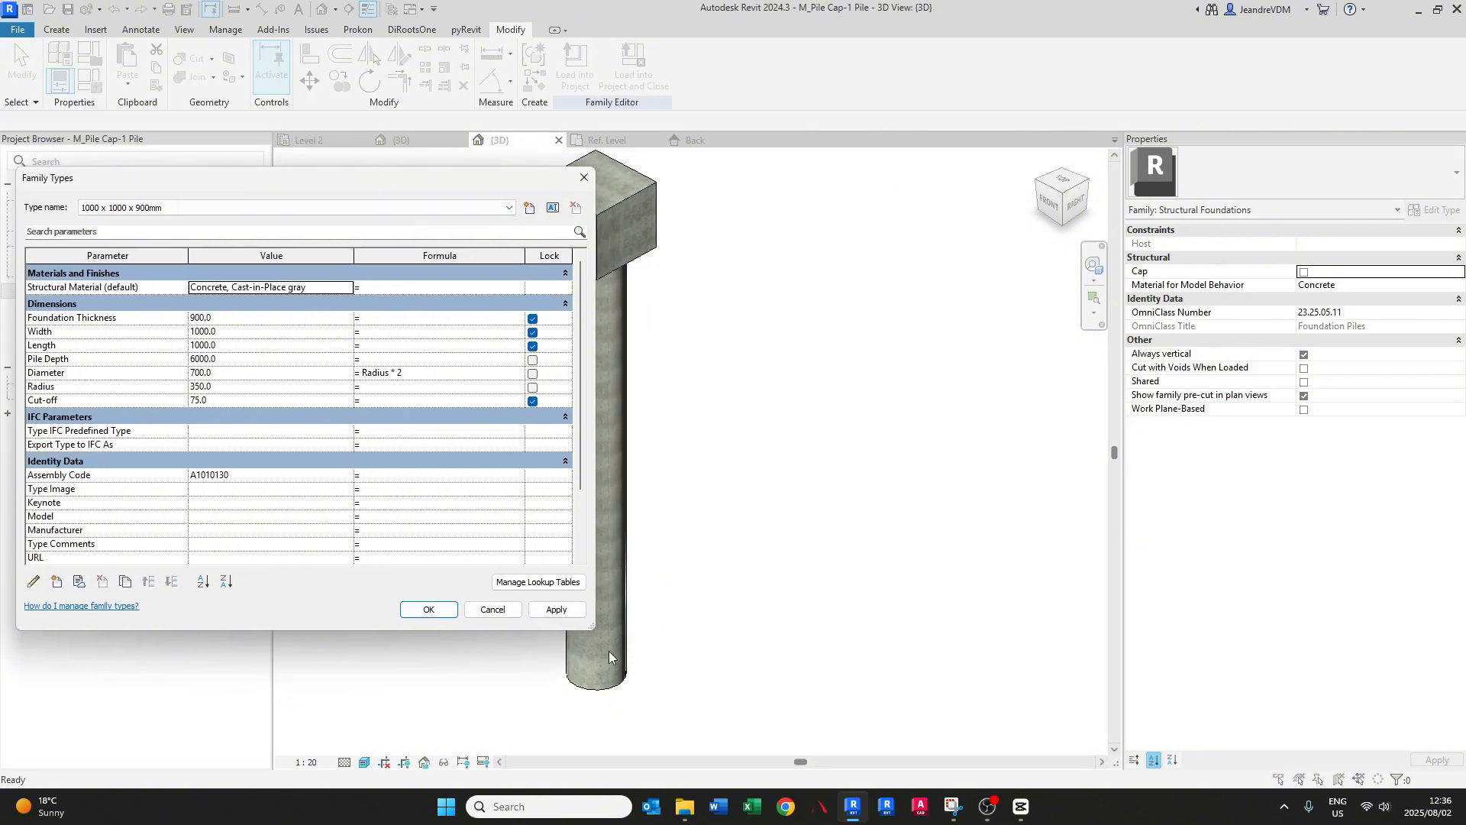
pyautogui.moveTo(591, 630); pyautogui.dragTo(492, 613)
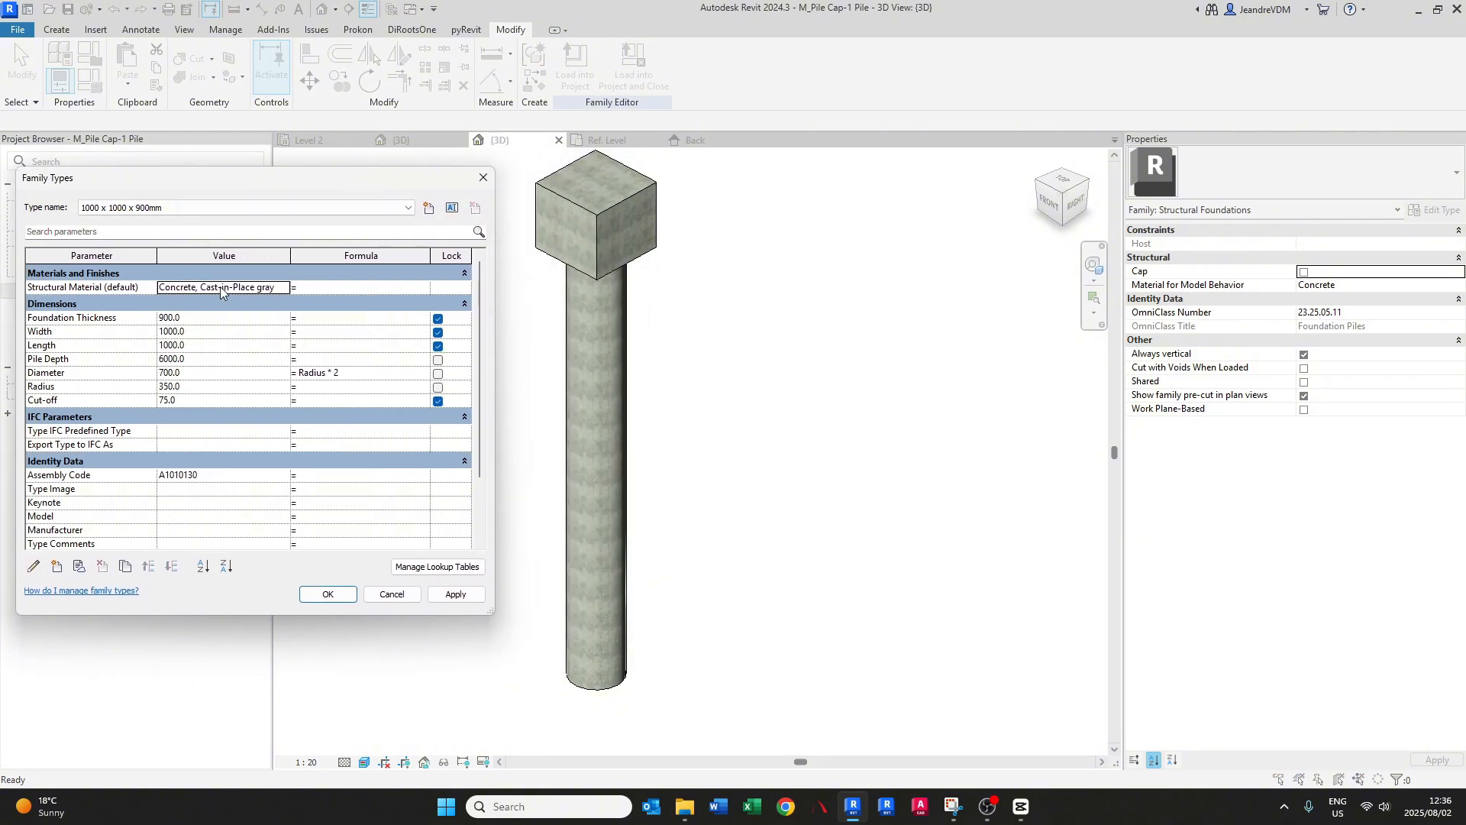
pyautogui.click(280, 289)
pyautogui.click(284, 288)
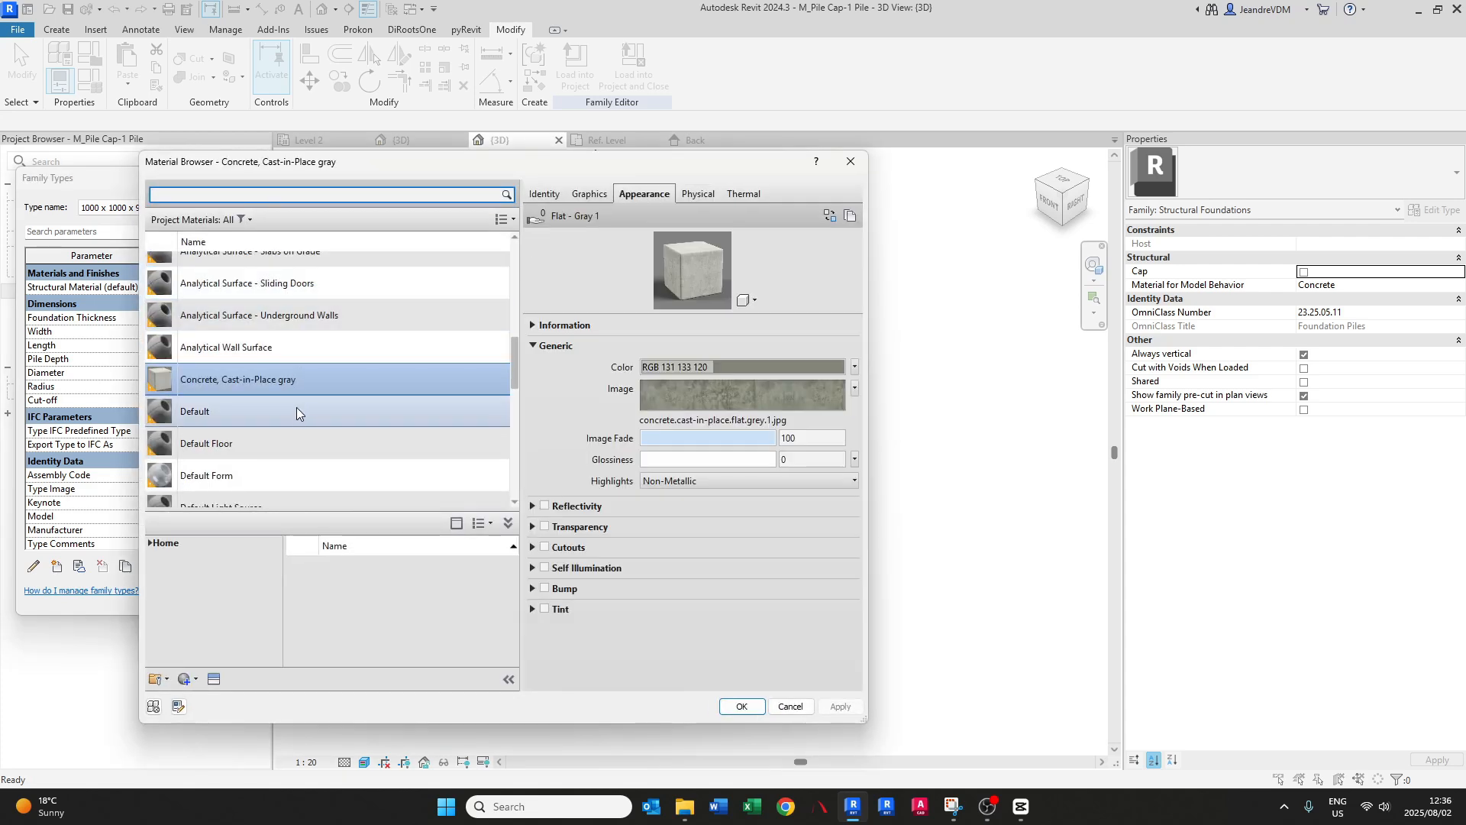
pyautogui.scroll(-2, 242, 417)
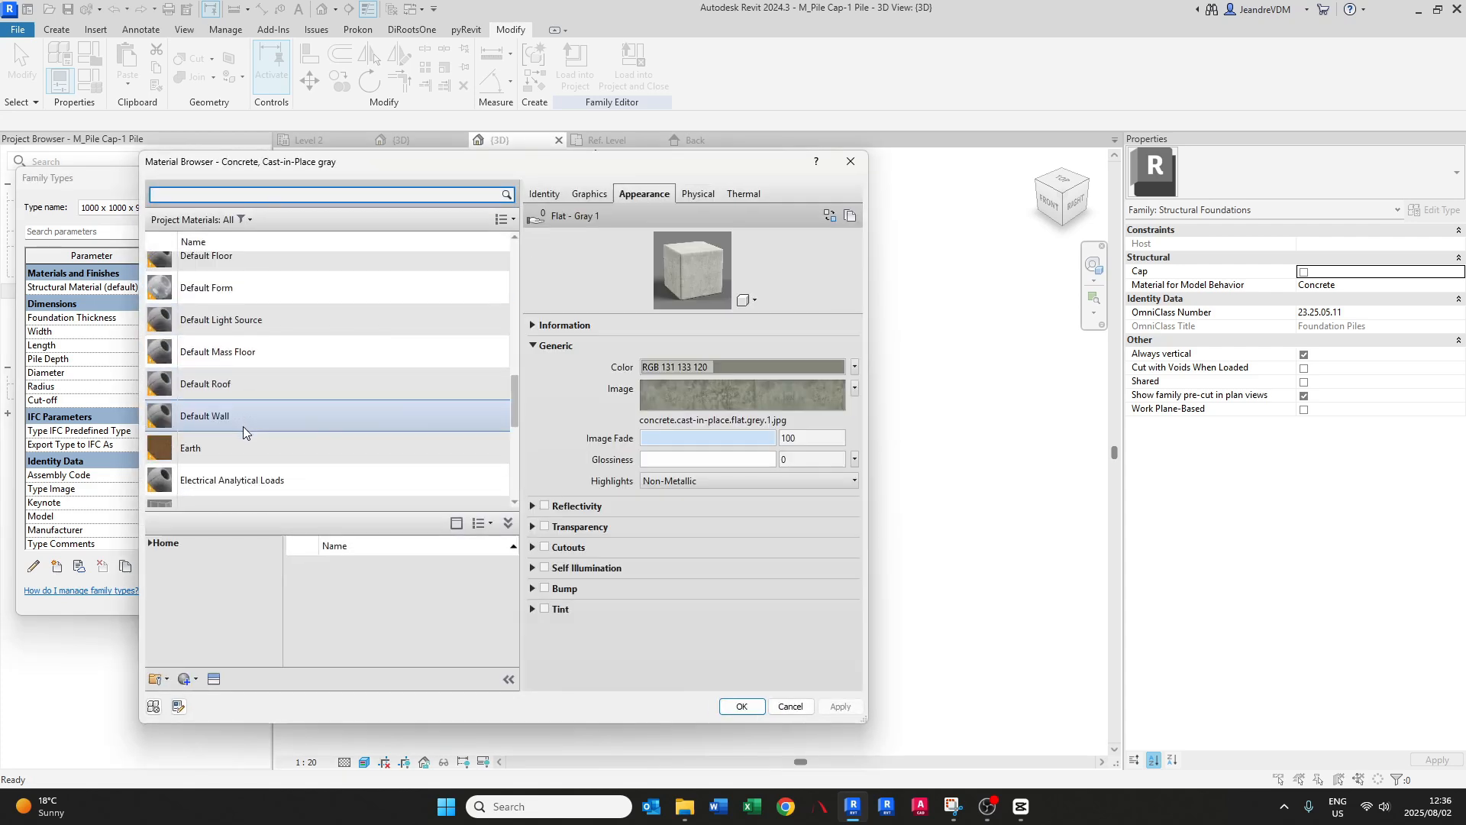
pyautogui.click(230, 447)
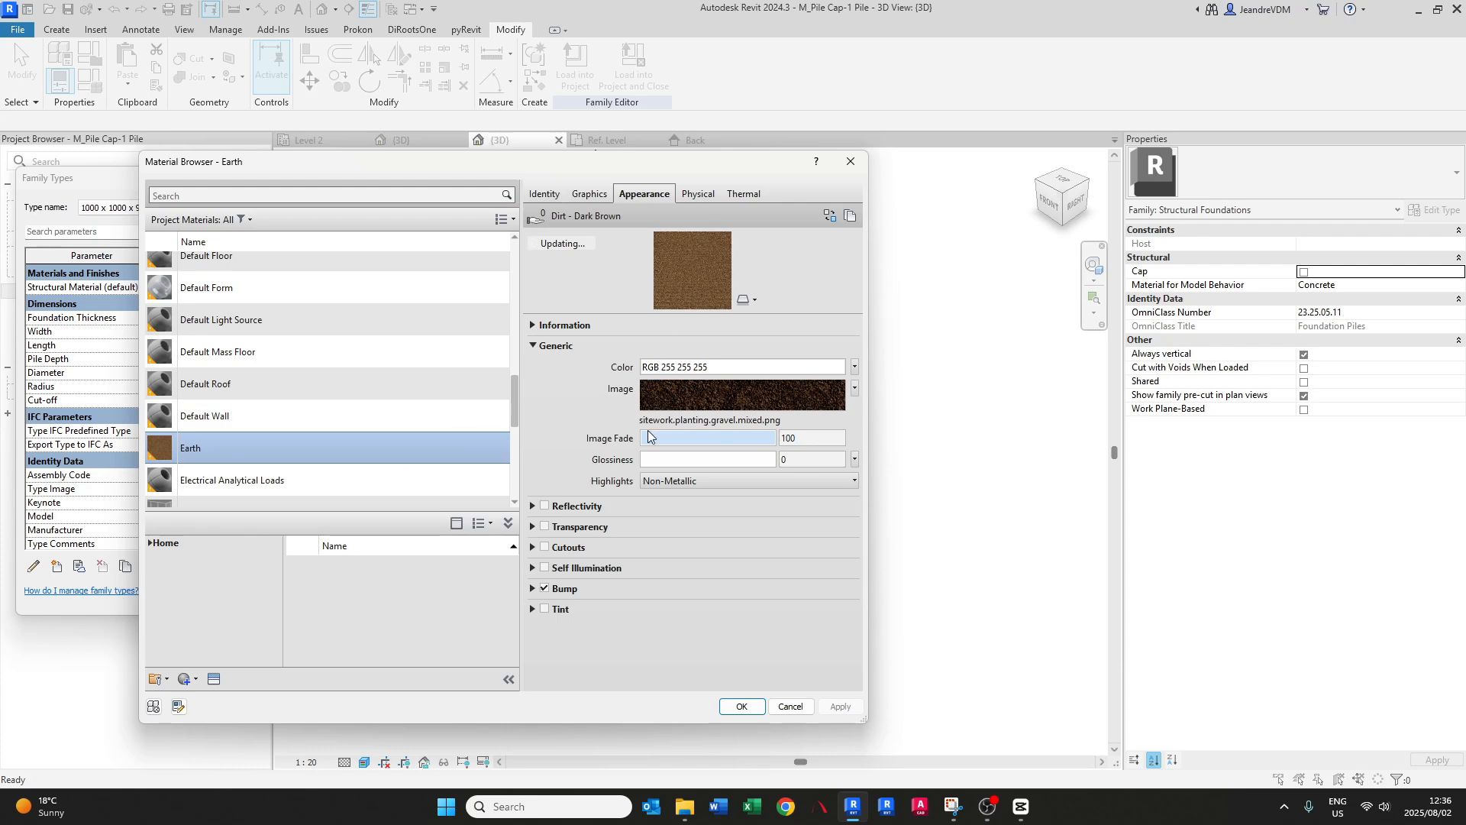
pyautogui.click(740, 708)
pyautogui.click(456, 595)
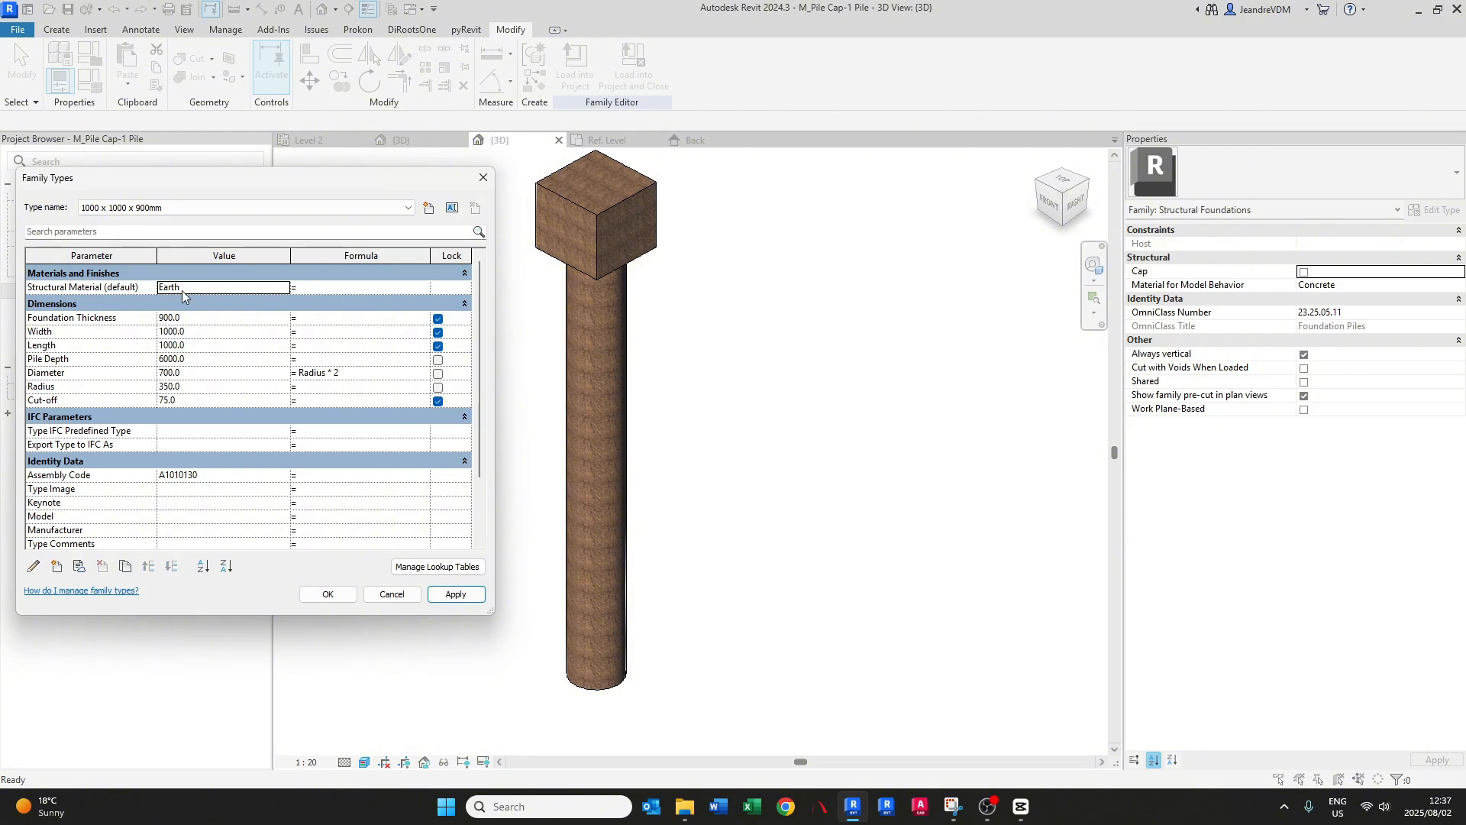
# - Close the family types and undo the Structural Material change
pyautogui.press('Escape')
pyautogui.hotkey('ctrl', 'z')
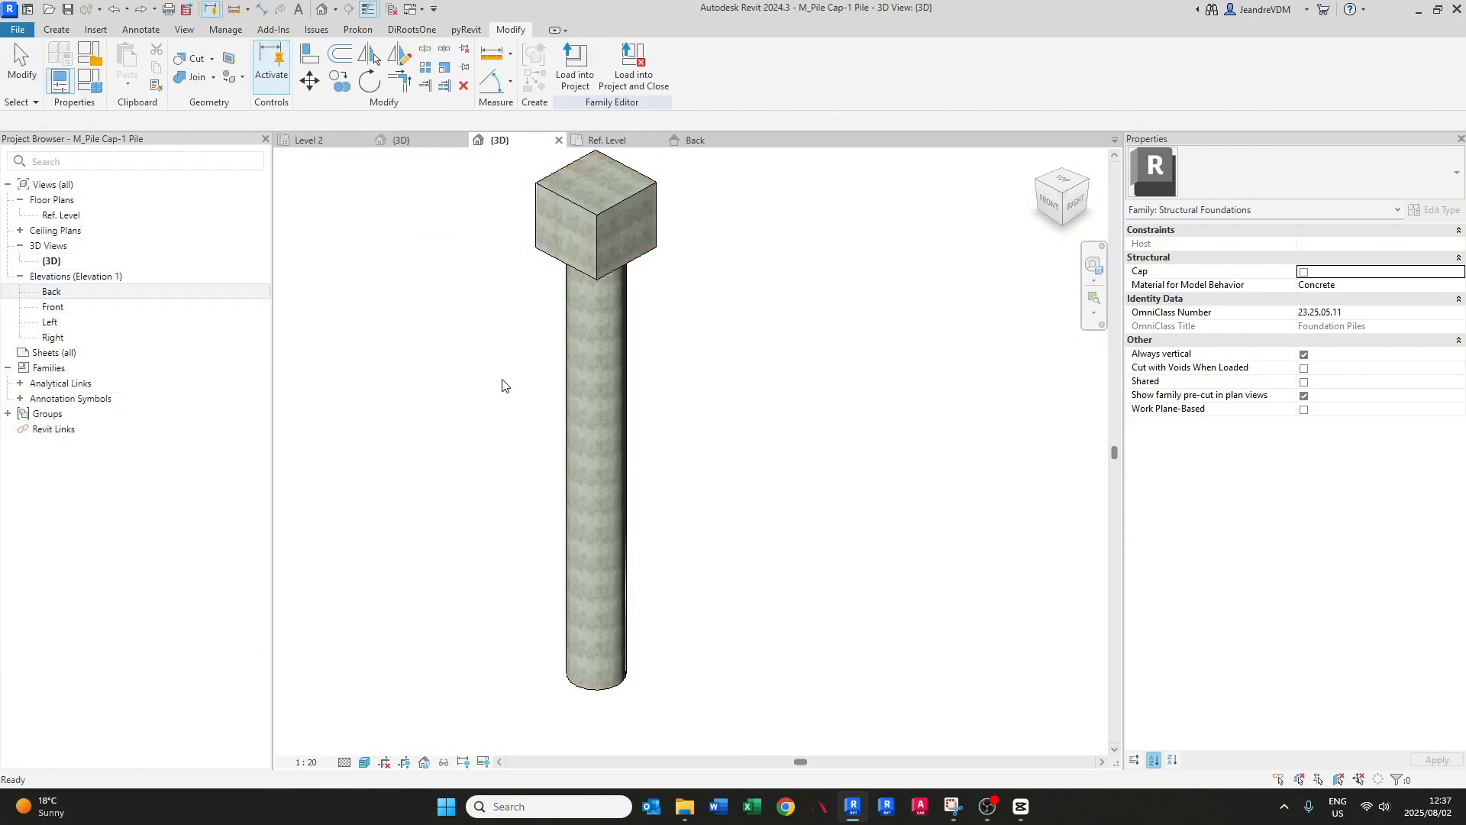
pyautogui.moveTo(549, 368); pyautogui.dragTo(583, 384, button='middle')
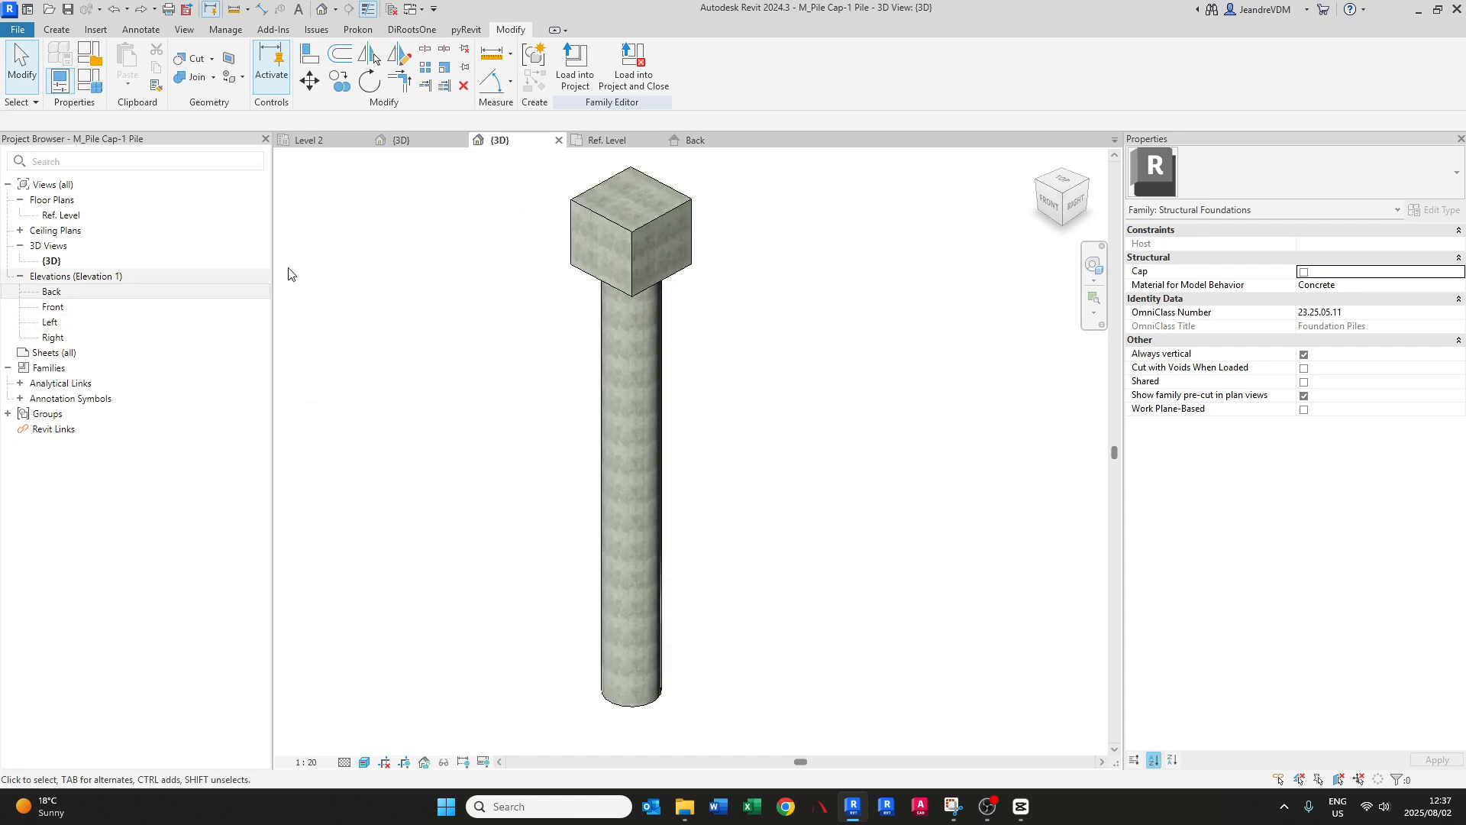
# - From the Ref. Level floor plan, add a Length type parameter named Offset Value to the family, grouped under Dimensions
pyautogui.click(607, 140)
pyautogui.moveTo(716, 422); pyautogui.dragTo(679, 418, button='middle')
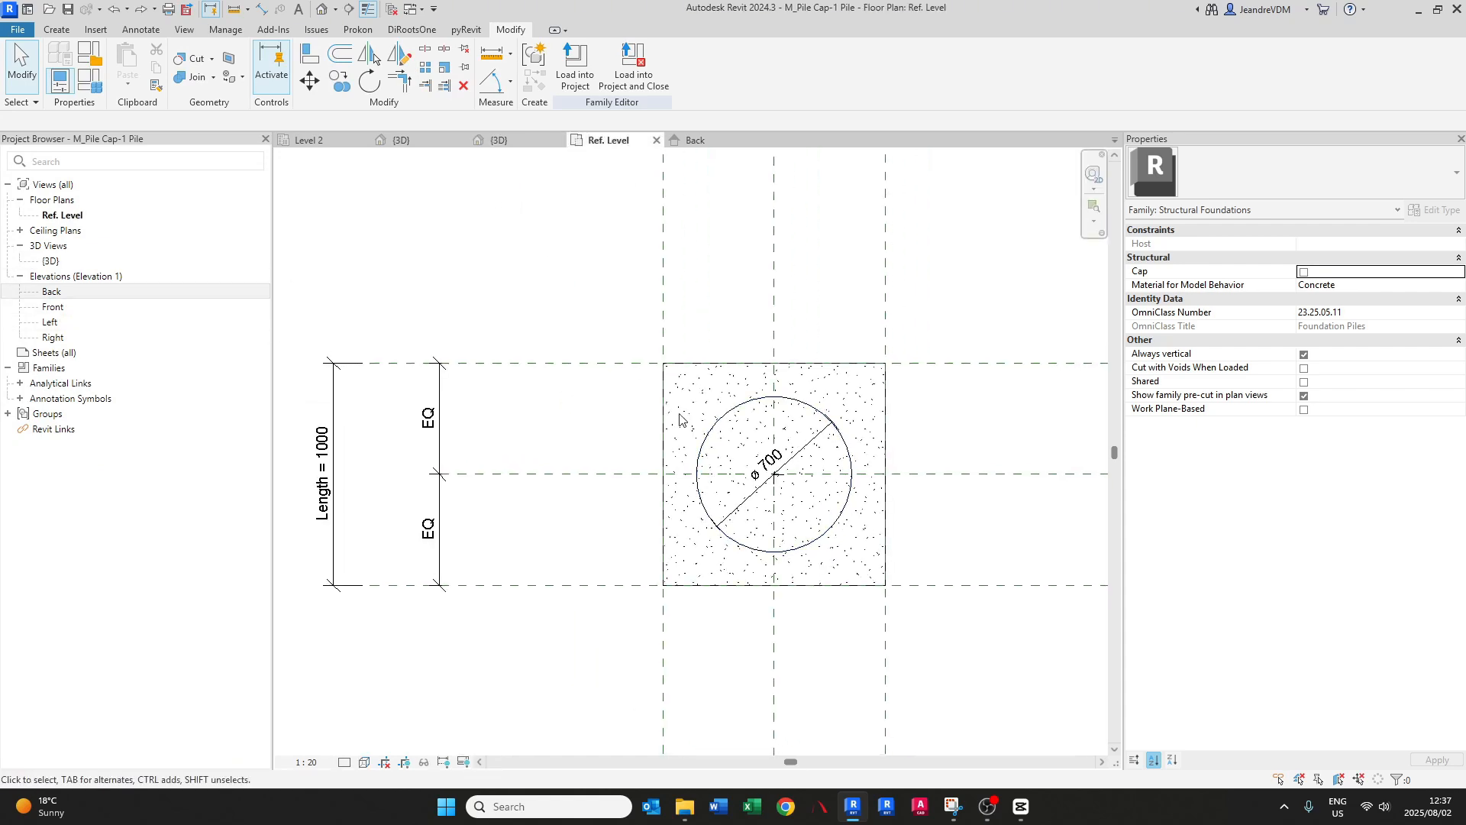
pyautogui.click(664, 397)
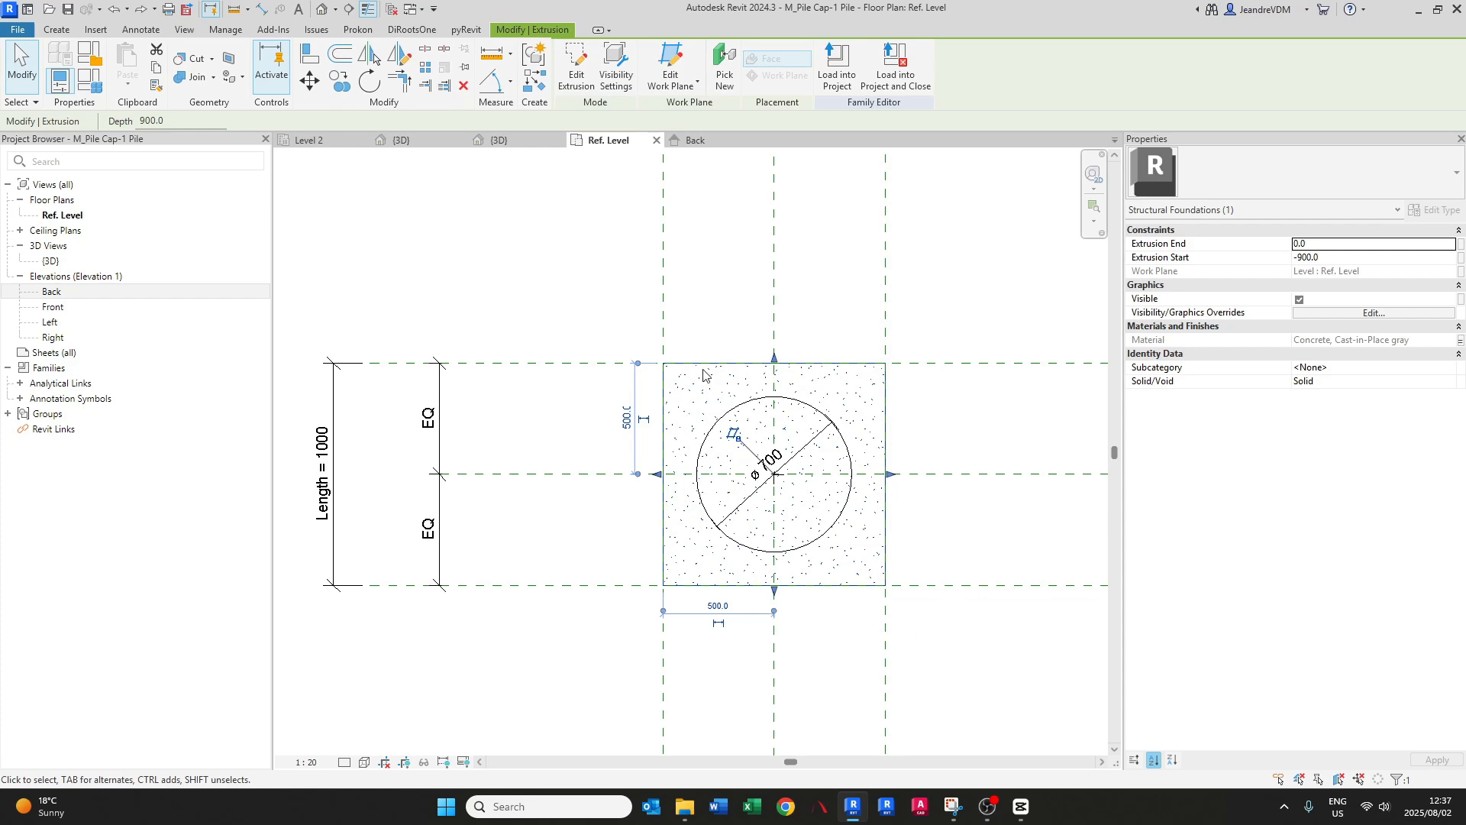
pyautogui.press('Escape')
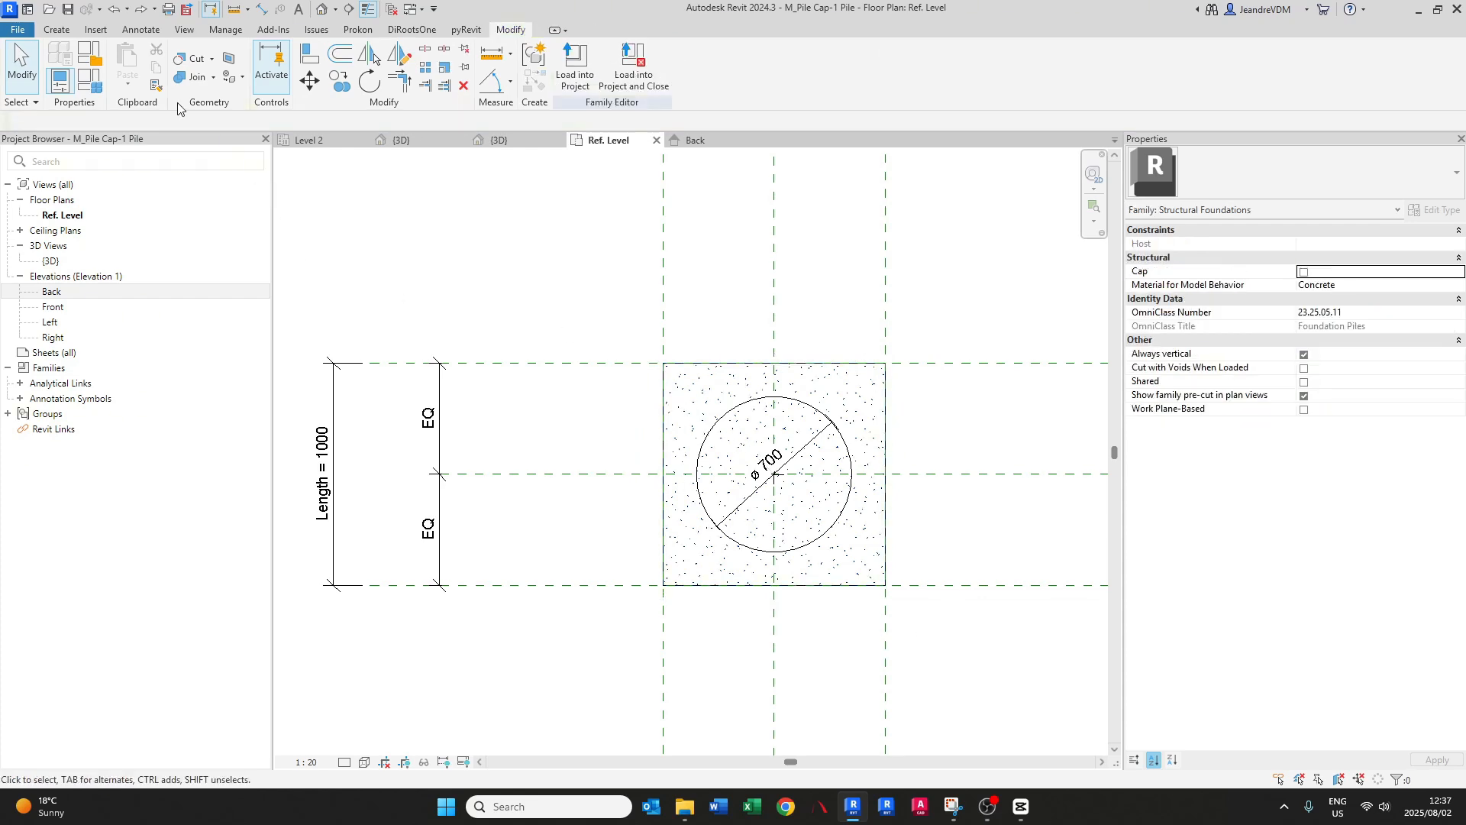
pyautogui.click(90, 81)
pyautogui.moveTo(195, 172); pyautogui.dragTo(321, 198)
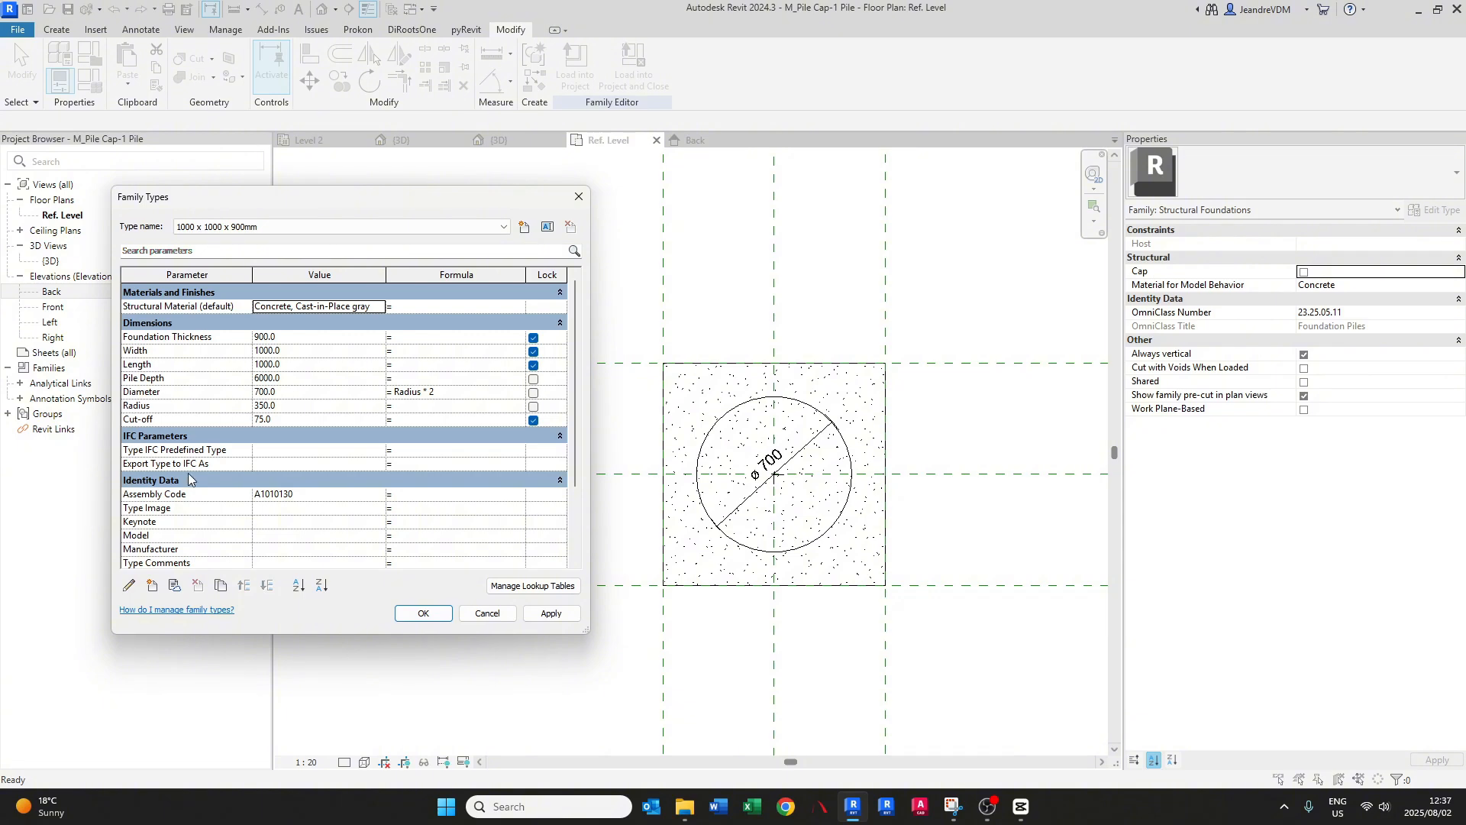
pyautogui.click(152, 586)
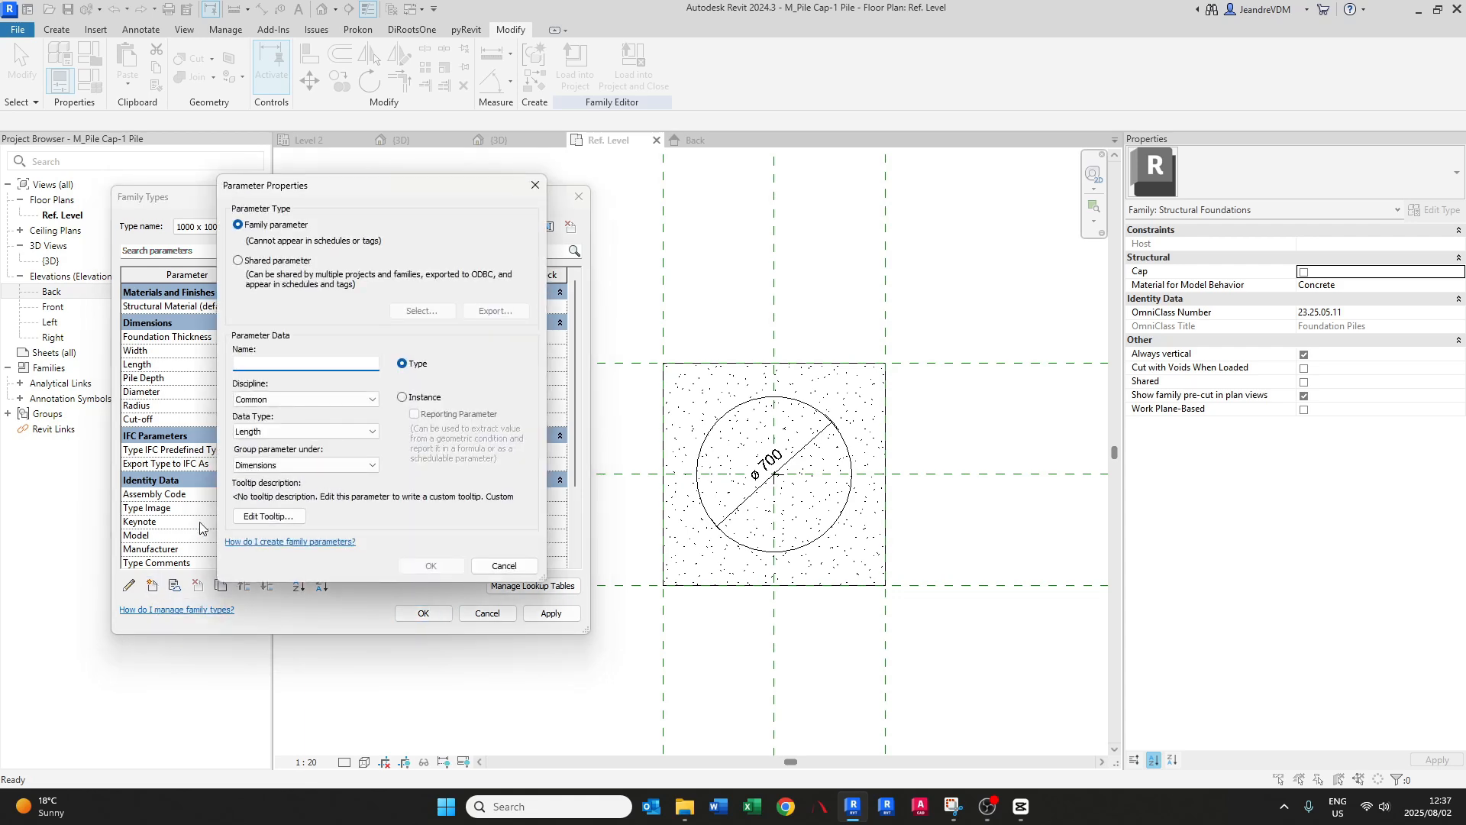
pyautogui.write('Offset Value')
pyautogui.click(424, 565)
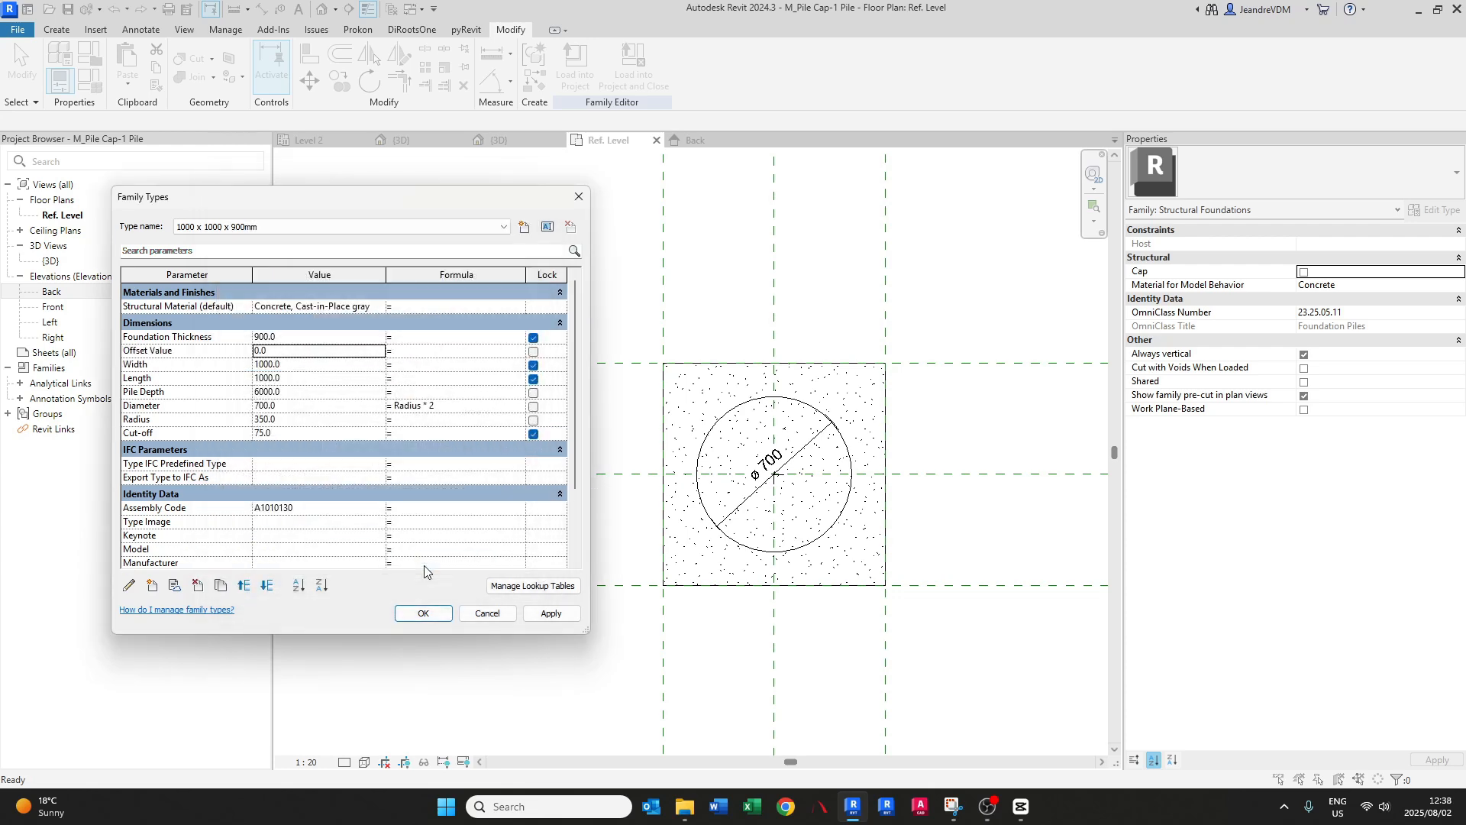
# - Set the Offset Value parameter to 75 and move it above Foundation Thickness in the Dimensions group
pyautogui.click(287, 353)
pyautogui.write('75')
pyautogui.press('Tab')
pyautogui.click(182, 352)
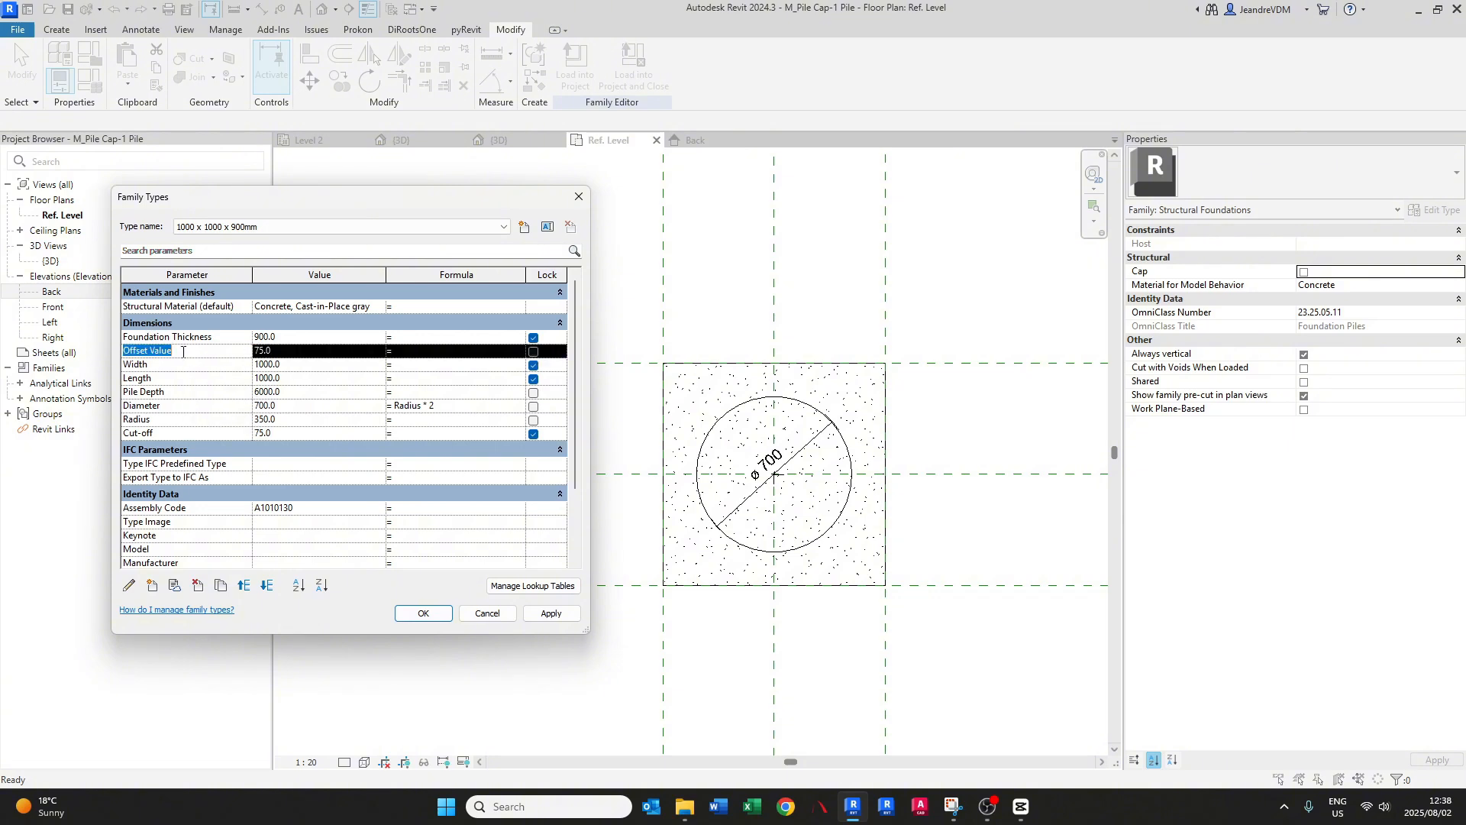
pyautogui.click(243, 585)
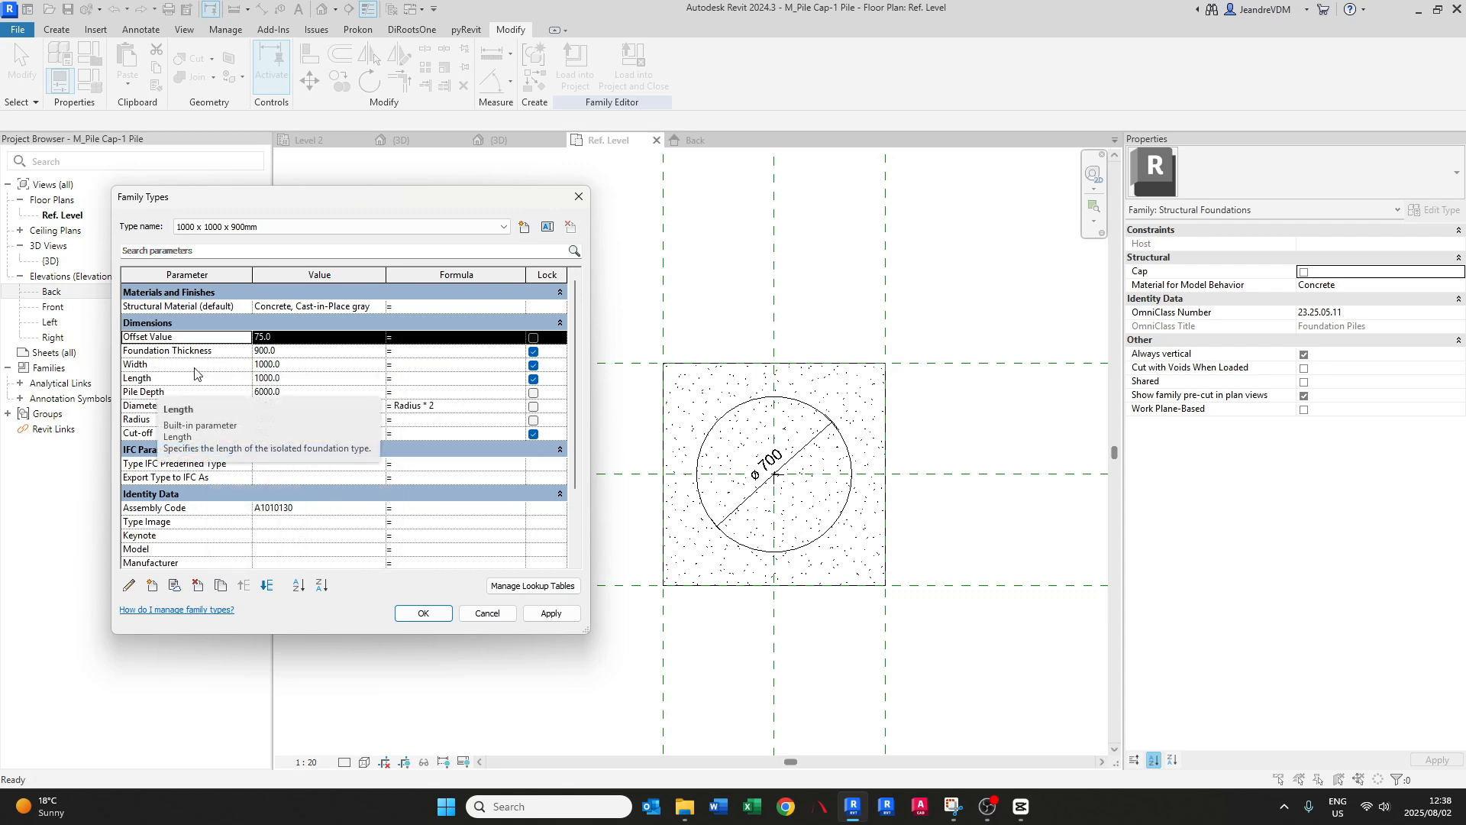
# - Give the Width parameter the formula Diameter + (Offset Value * 2) and apply it
pyautogui.click(413, 364)
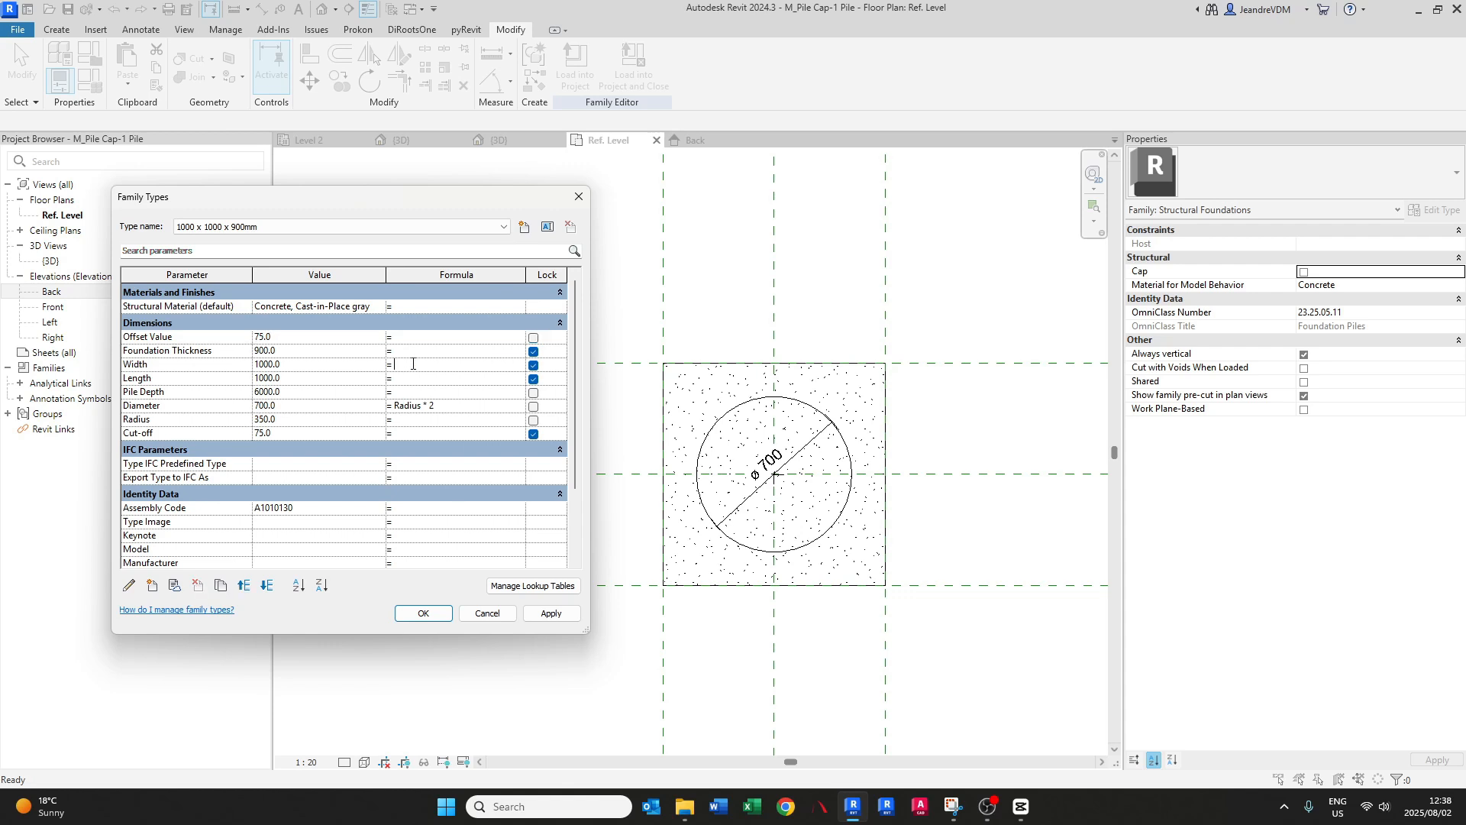
pyautogui.click(173, 404)
pyautogui.hotkey('ctrl', 'c')
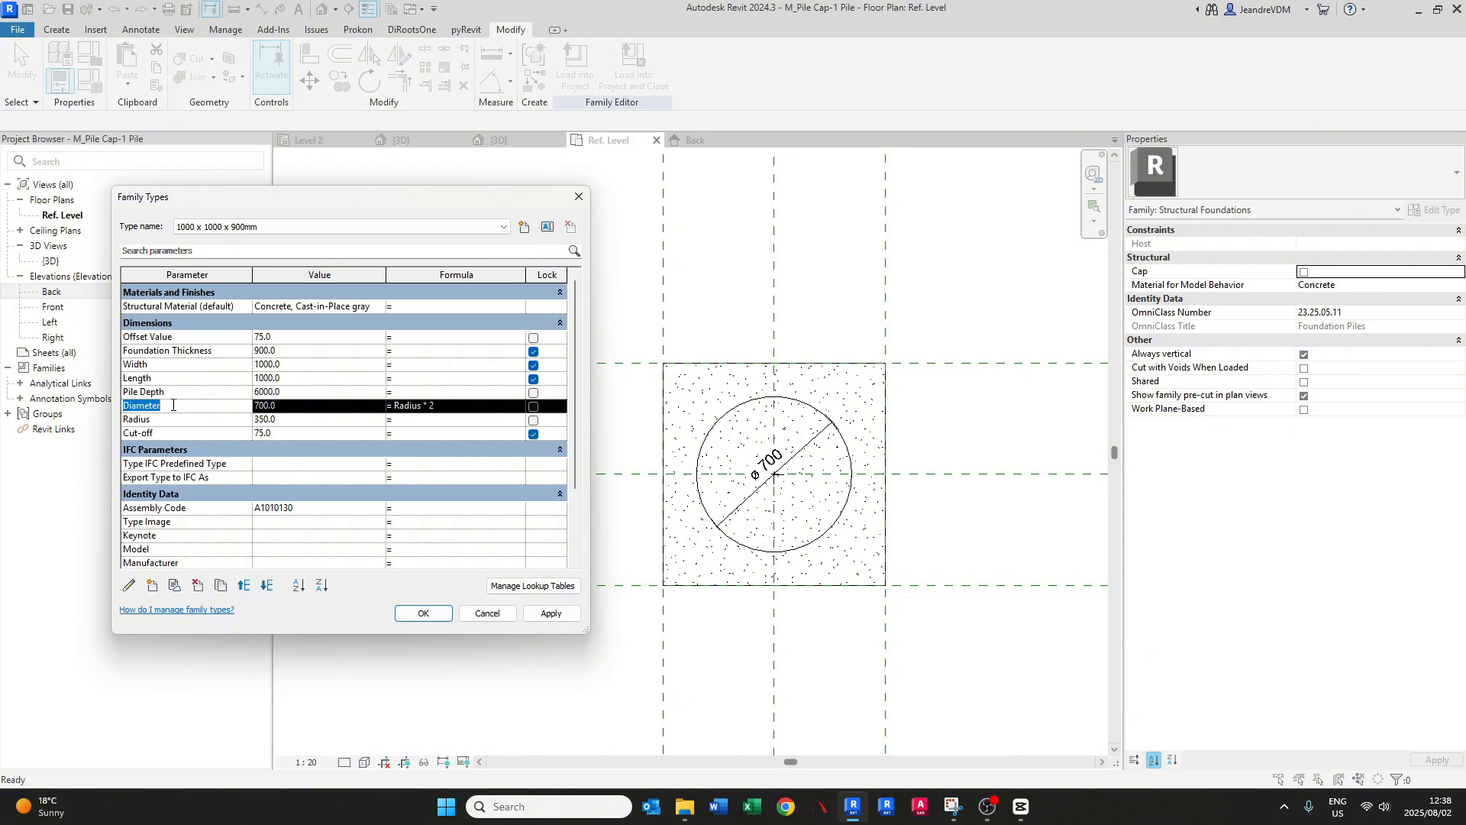
pyautogui.click(415, 363)
pyautogui.hotkey('ctrl', 'v')
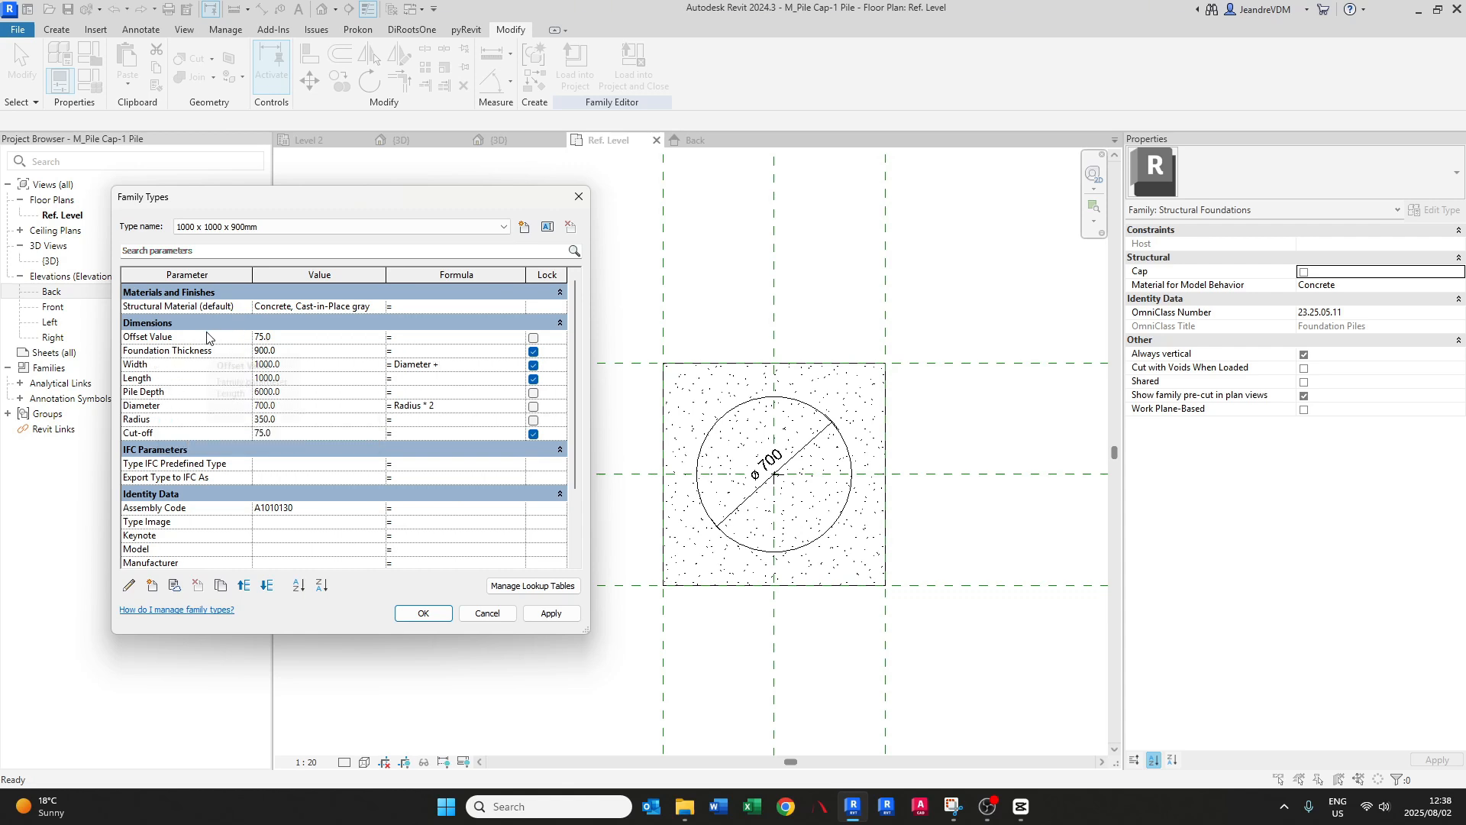
pyautogui.write('+ Of')
pyautogui.write('f')
pyautogui.write('es')
pyautogui.write('t ')
pyautogui.write('Value')
pyautogui.click(444, 365)
pyautogui.write('(')
pyautogui.click(557, 616)
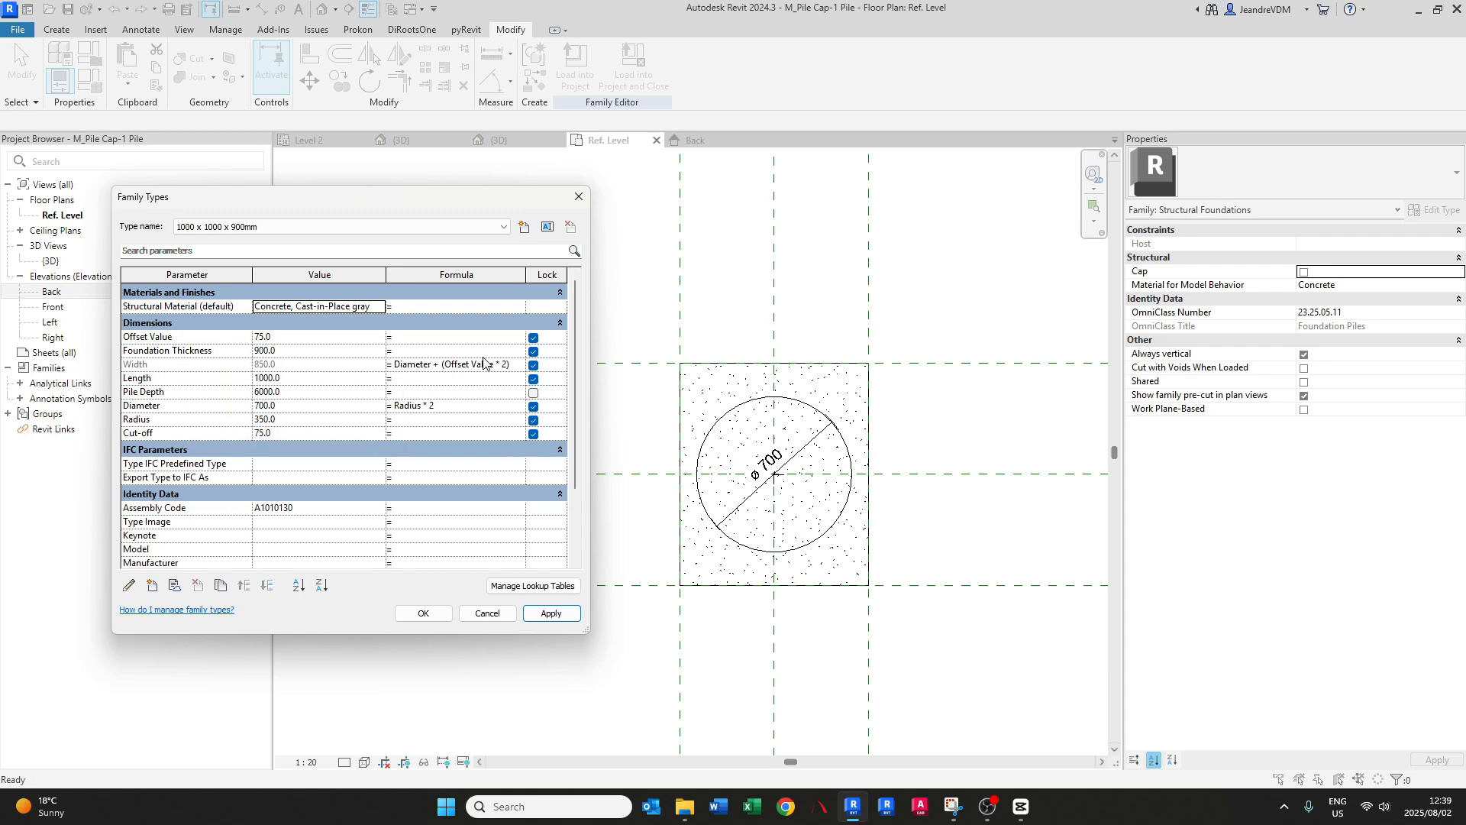
# - Copy the Width formula Diameter + (Offset Value * 2) into the Length parameter and apply it
pyautogui.click(517, 365)
pyautogui.moveTo(517, 364); pyautogui.dragTo(393, 364)
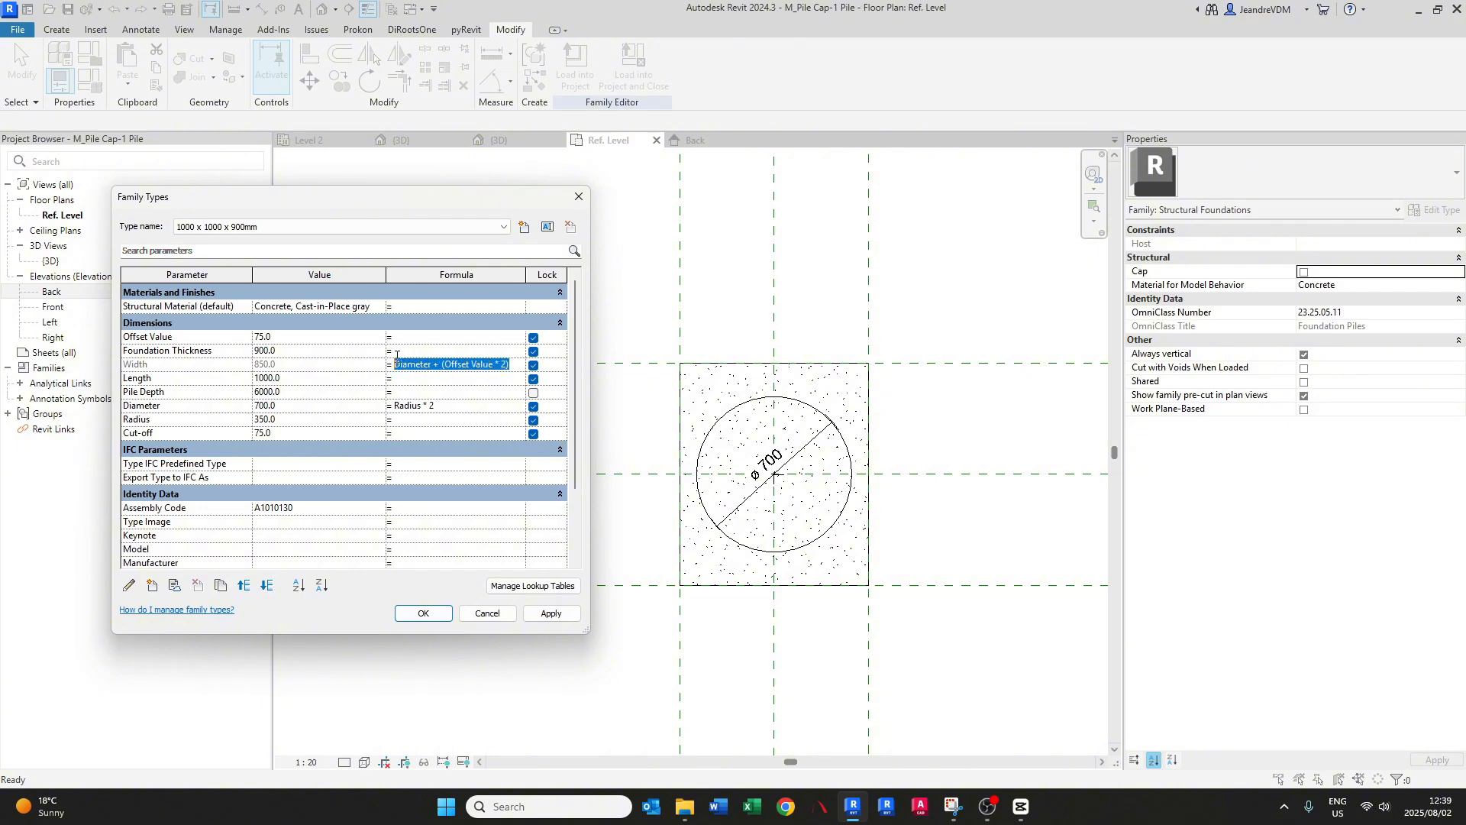
pyautogui.hotkey('ctrl', 'c')
pyautogui.click(408, 379)
pyautogui.hotkey('ctrl', 'v')
pyautogui.click(552, 613)
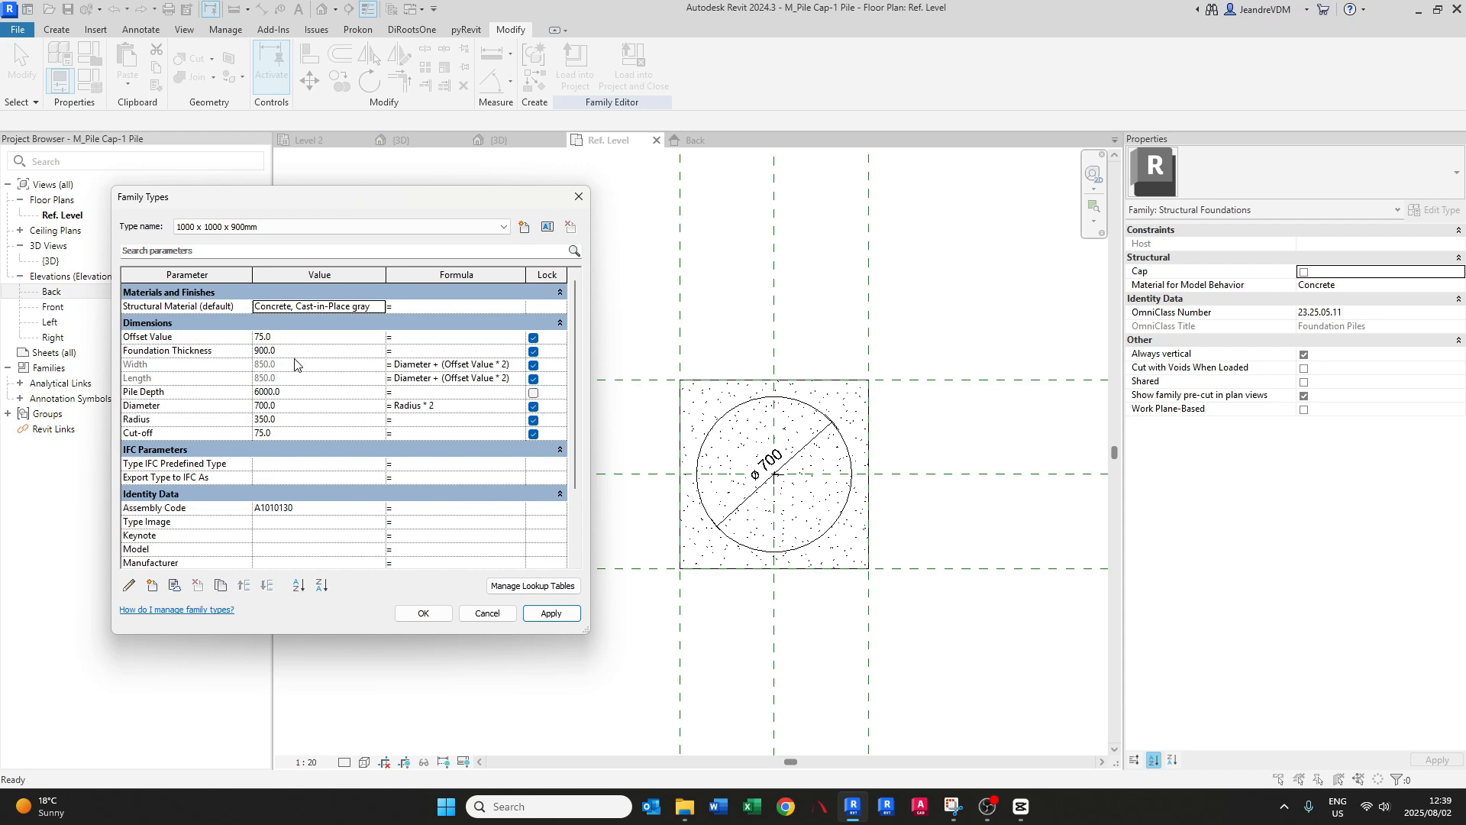
# - Set the Diameter parameter to 1000 and apply it to the family
pyautogui.click(291, 411)
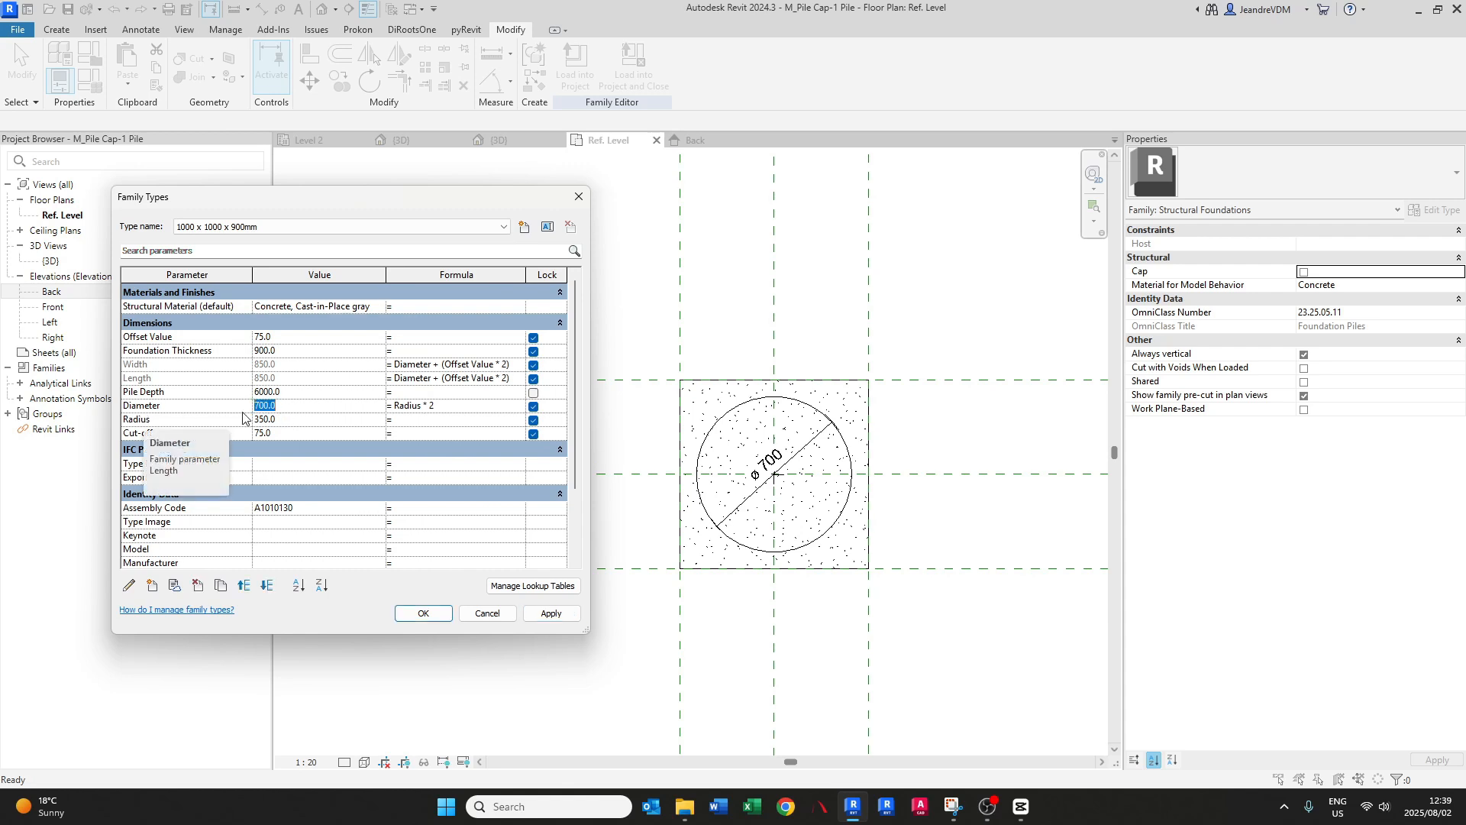
pyautogui.write('100')
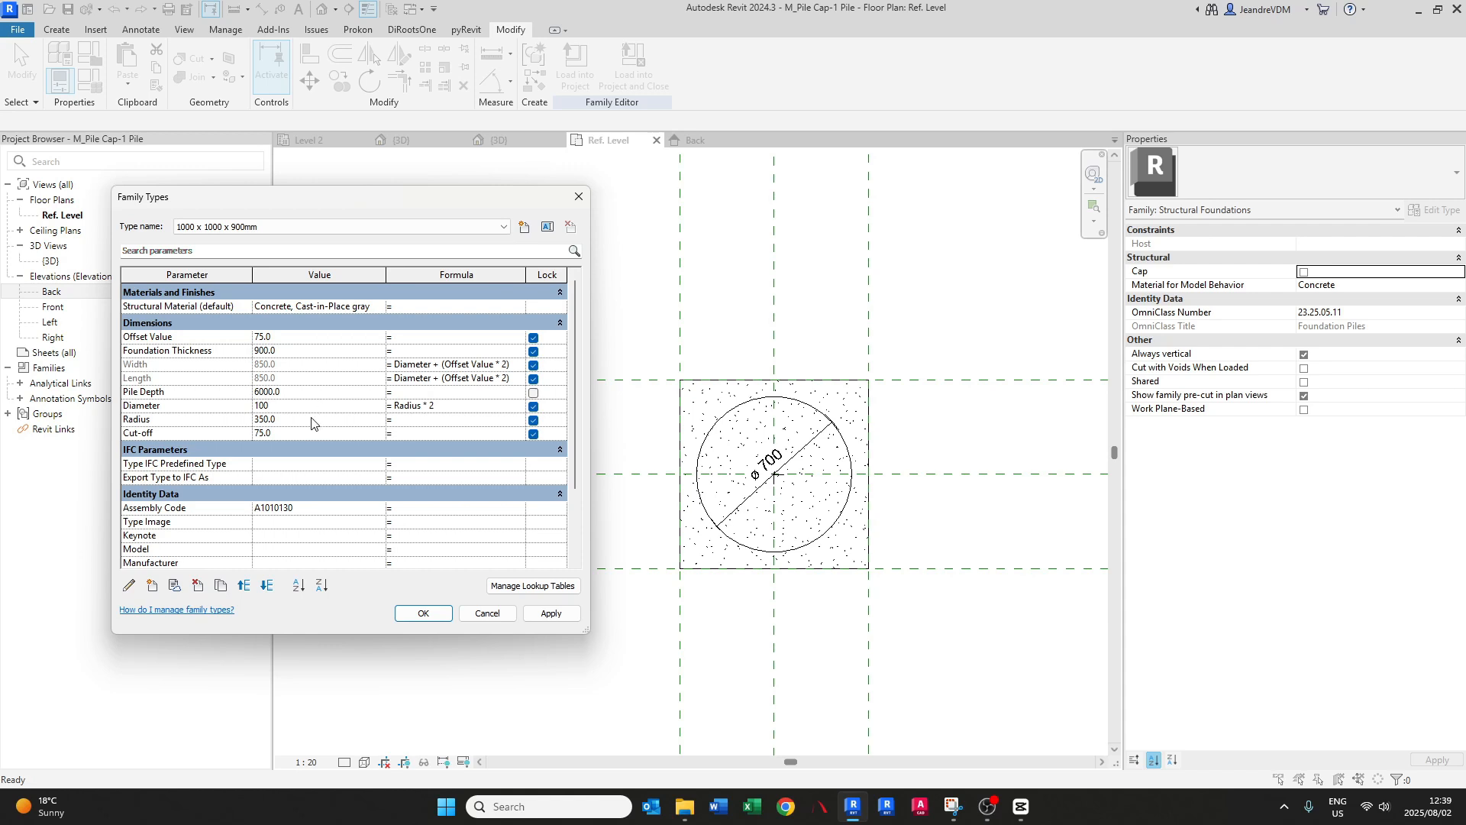
pyautogui.write('0')
pyautogui.press('Tab')
pyautogui.click(562, 615)
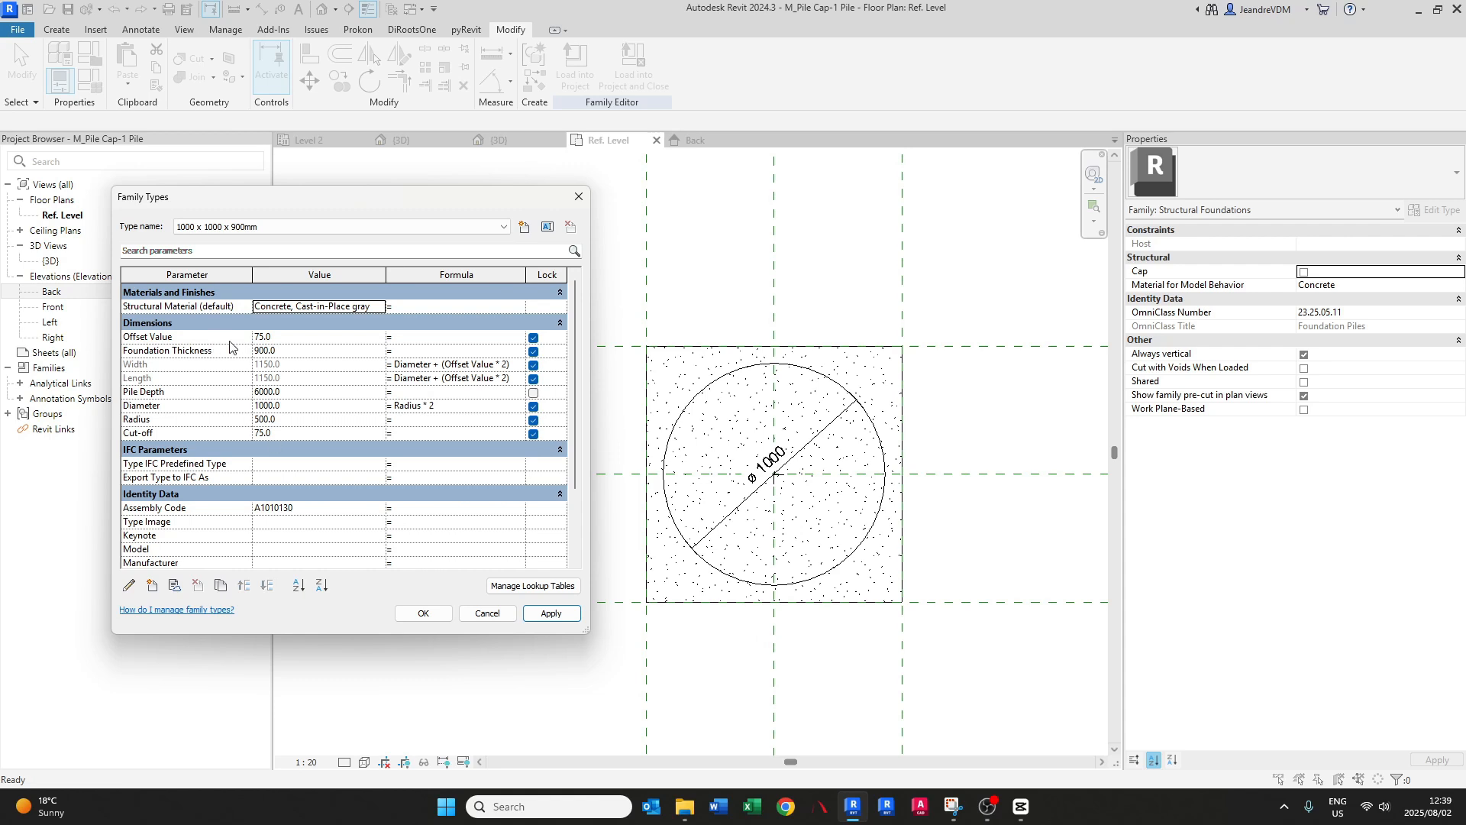
# - Set the Offset Value parameter to 100 and apply it to test the cap dimensions
pyautogui.click(291, 334)
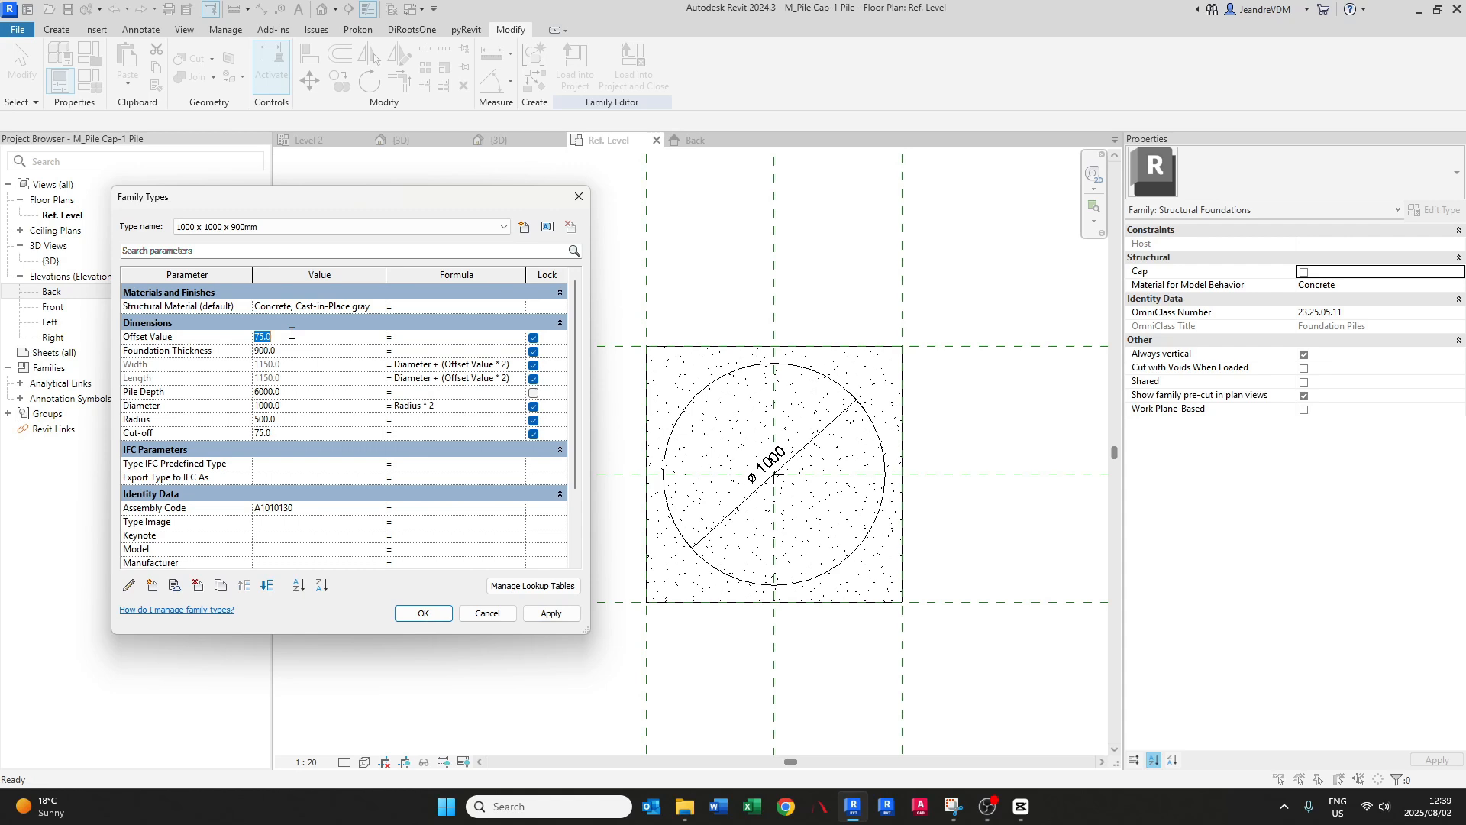
pyautogui.write('100')
pyautogui.press('Tab')
pyautogui.click(541, 615)
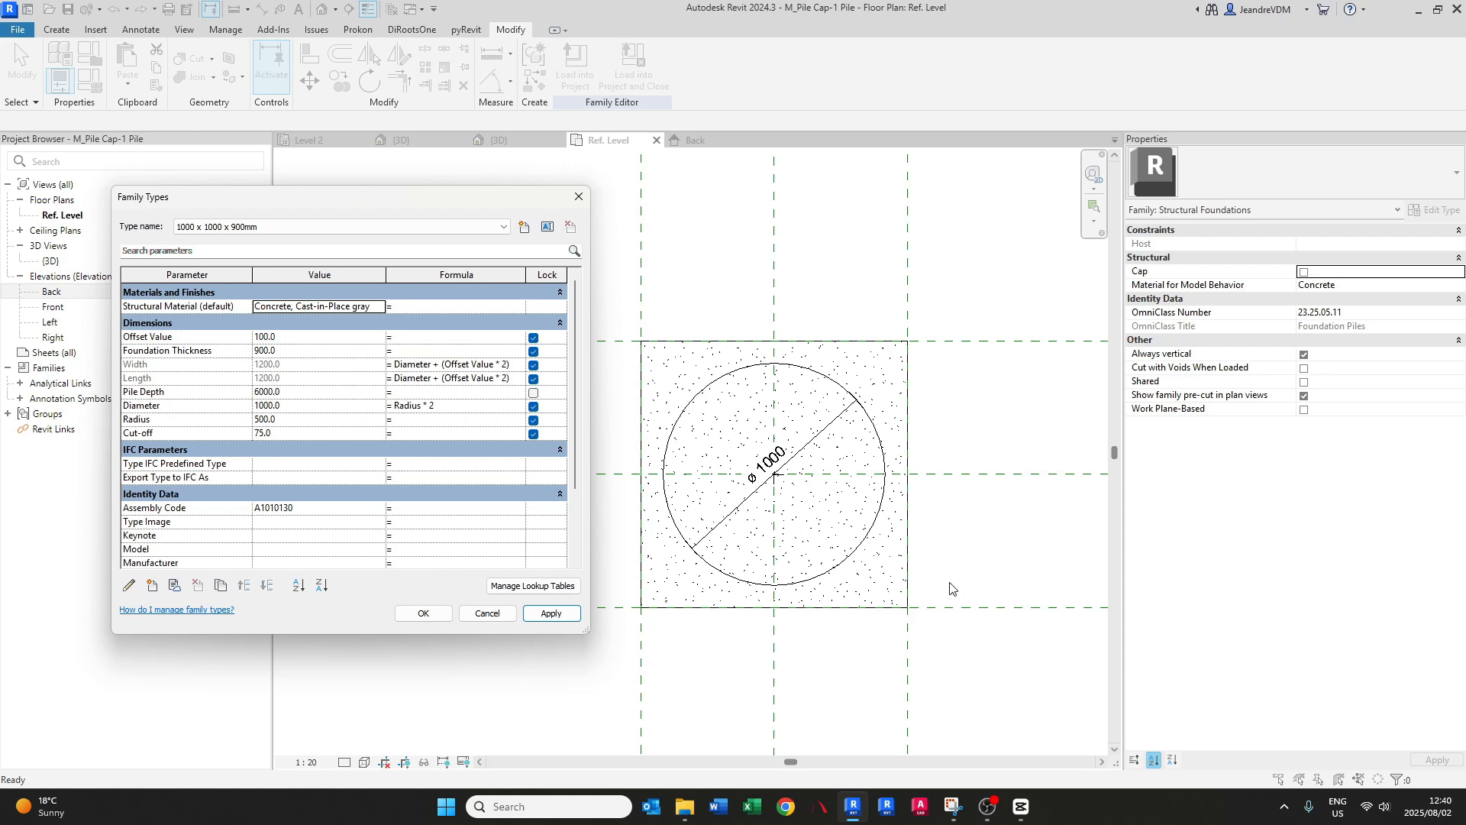
# - Set the Offset Value parameter to 75, apply it and close the family types
pyautogui.click(305, 338)
pyautogui.write('75')
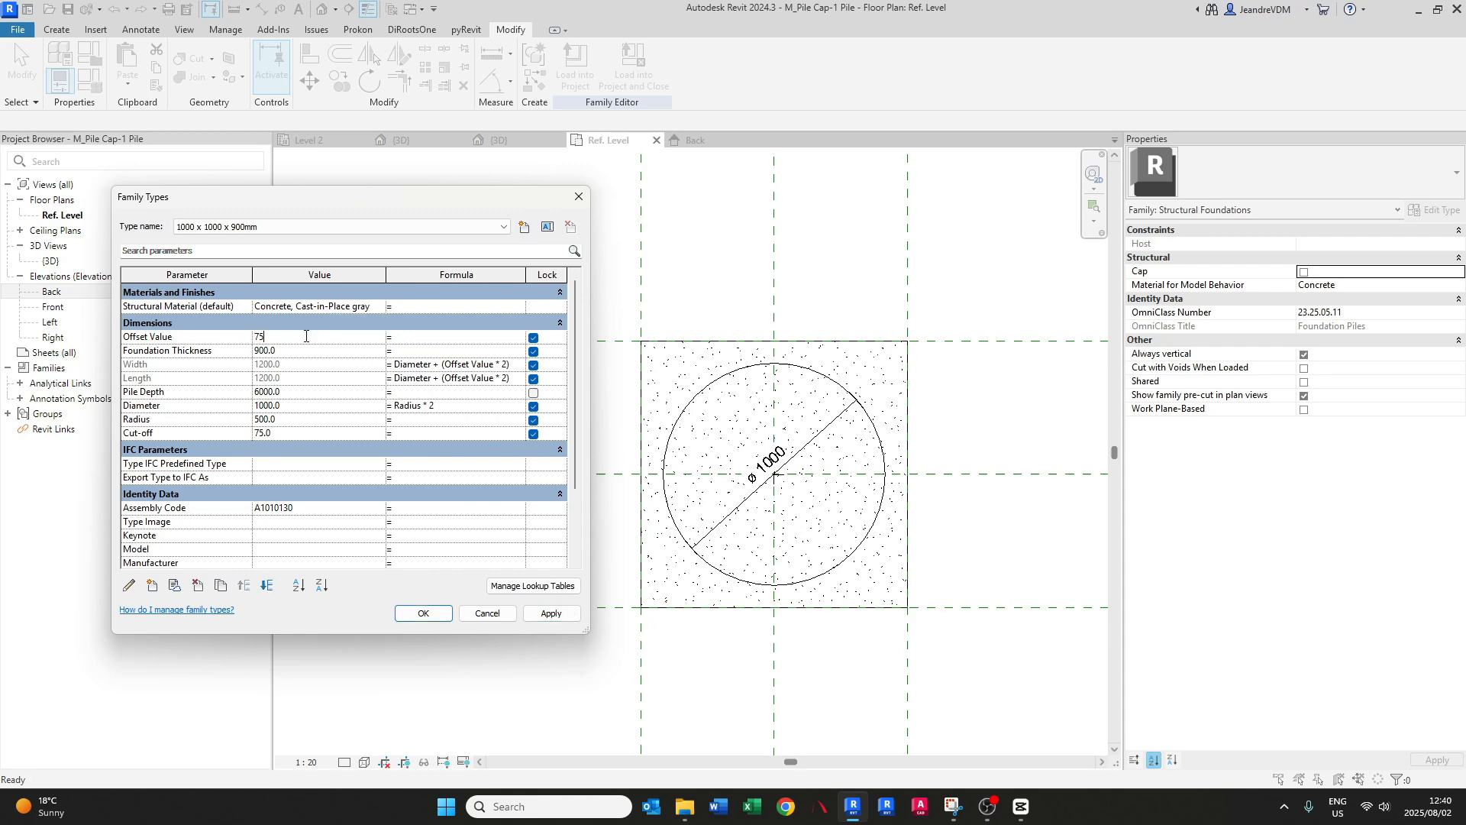
pyautogui.press('Tab')
pyautogui.click(549, 613)
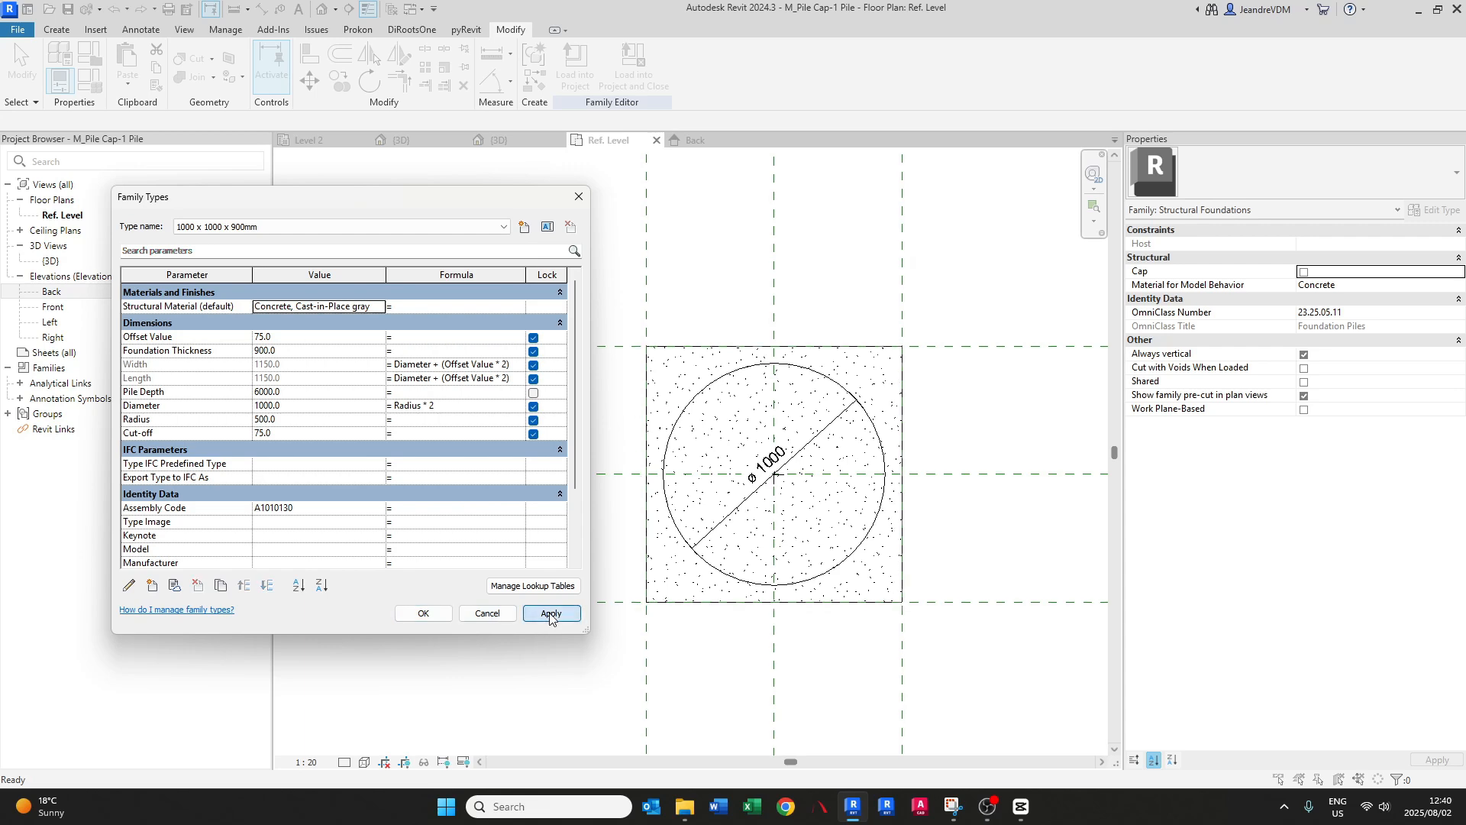
pyautogui.click(424, 613)
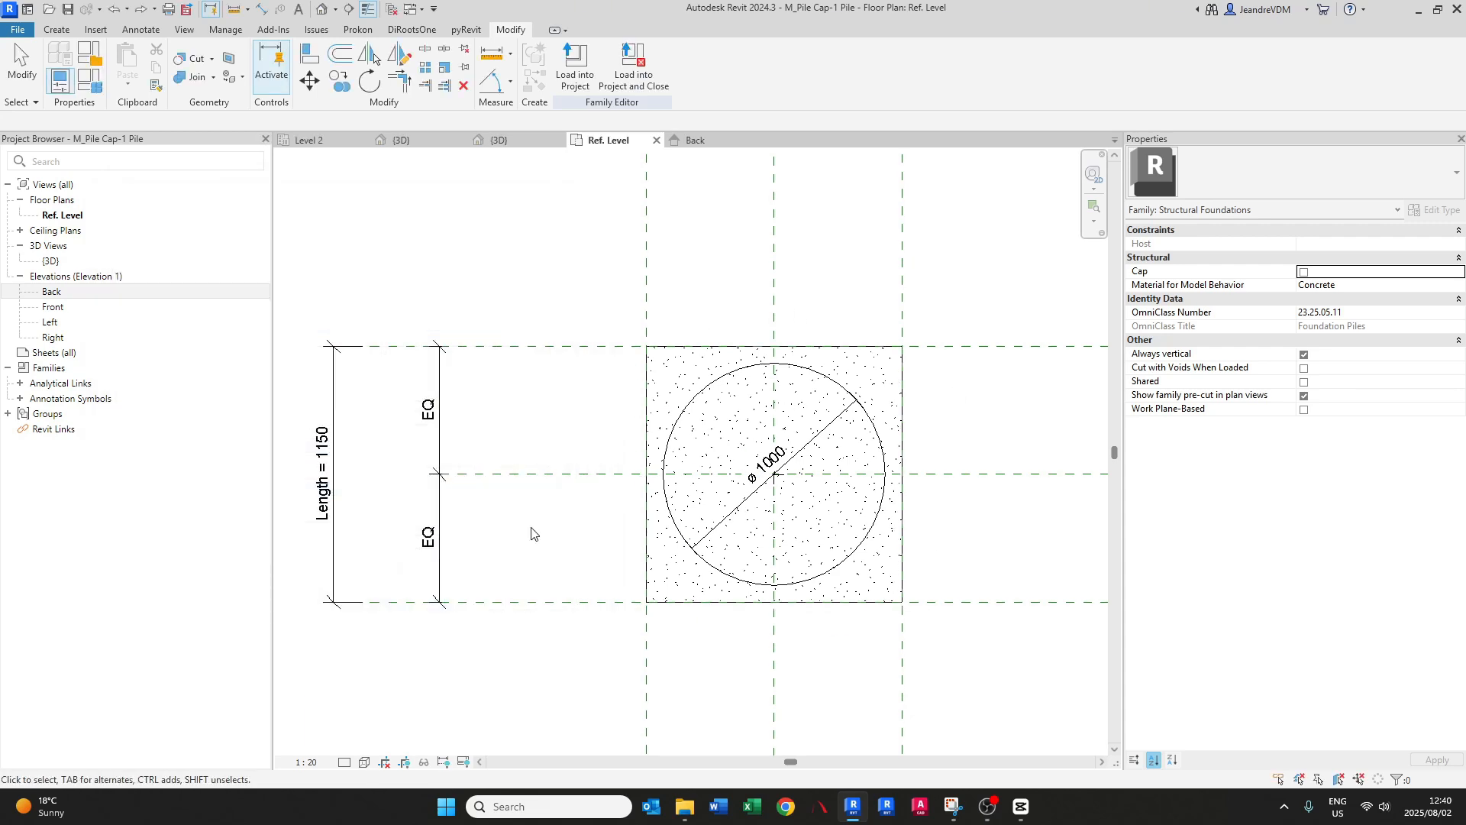
# - In the 3D view, check which family parameter the cap extrusion's Material is associated with
pyautogui.click(503, 141)
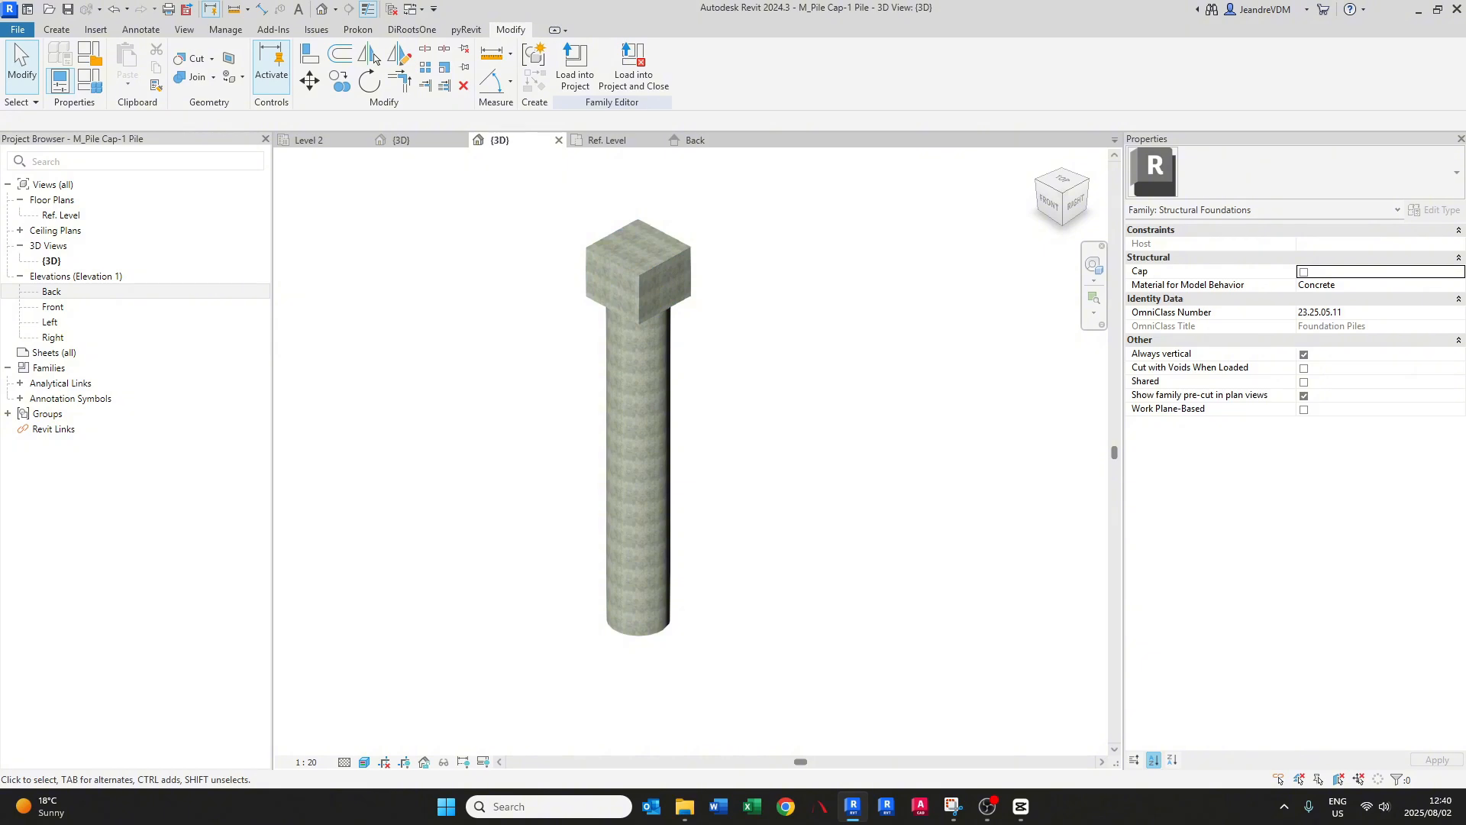
pyautogui.click(691, 256)
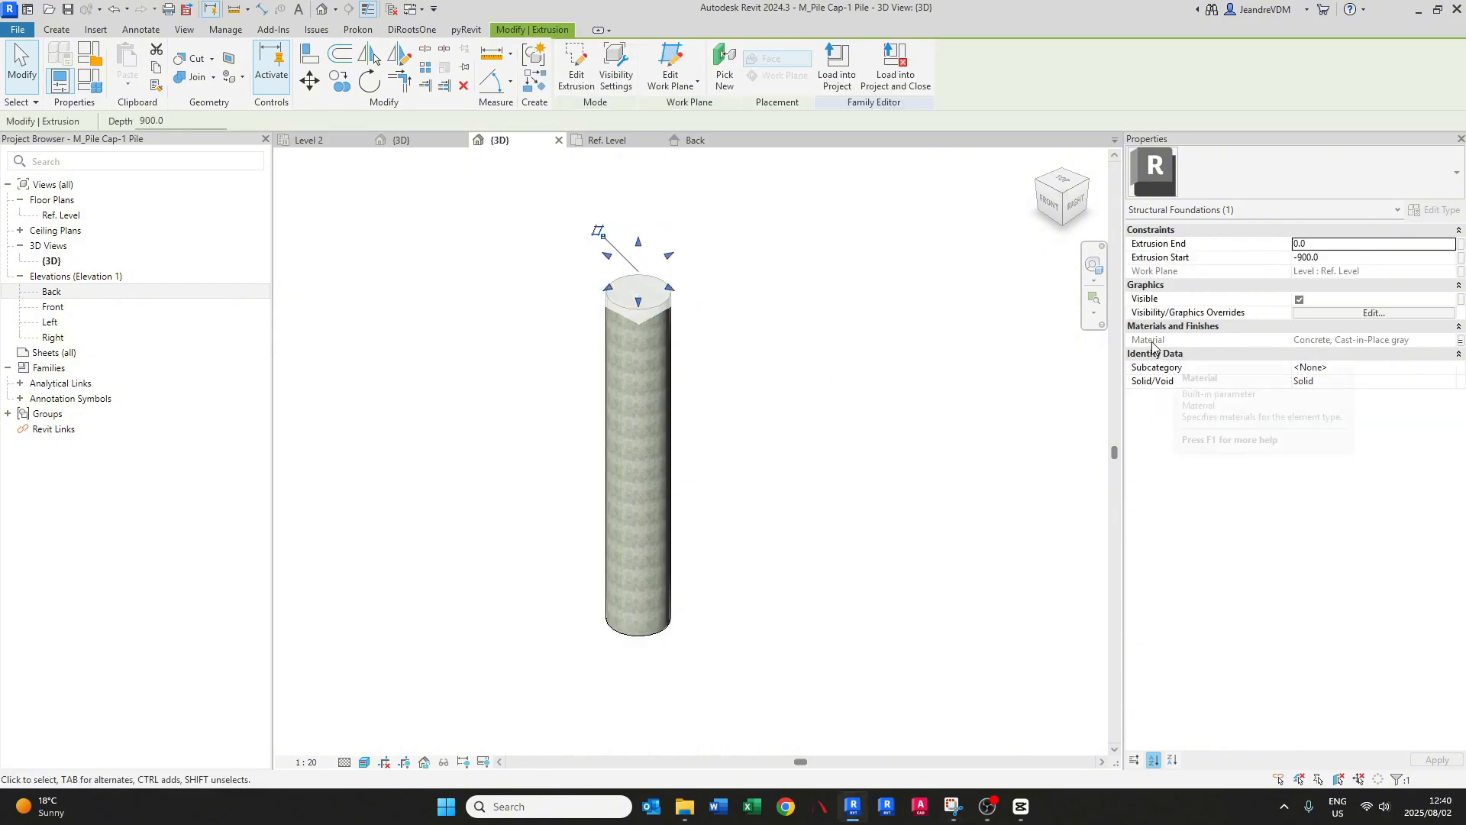
pyautogui.click(1460, 340)
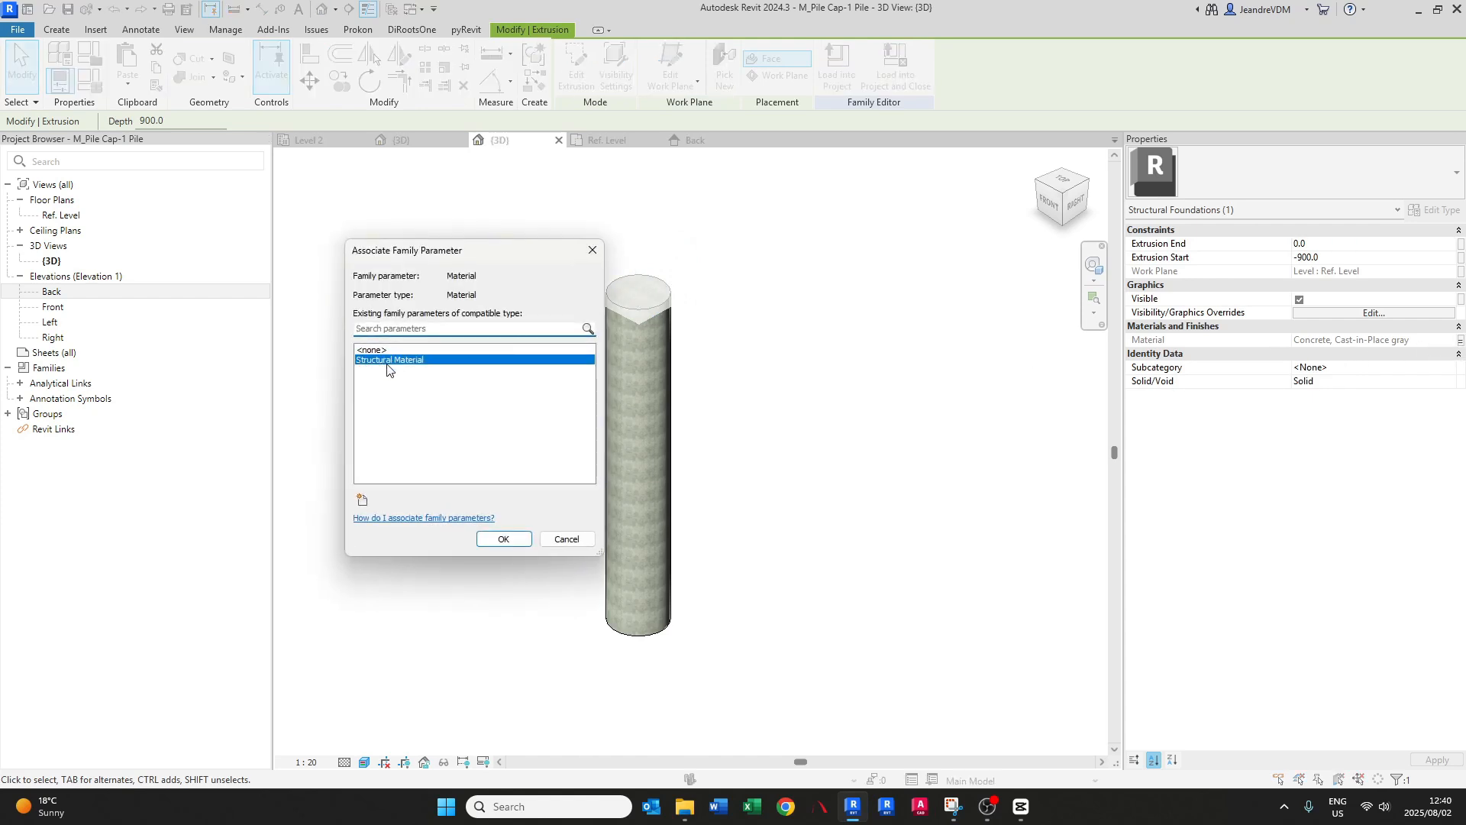
pyautogui.click(500, 539)
pyautogui.click(589, 406)
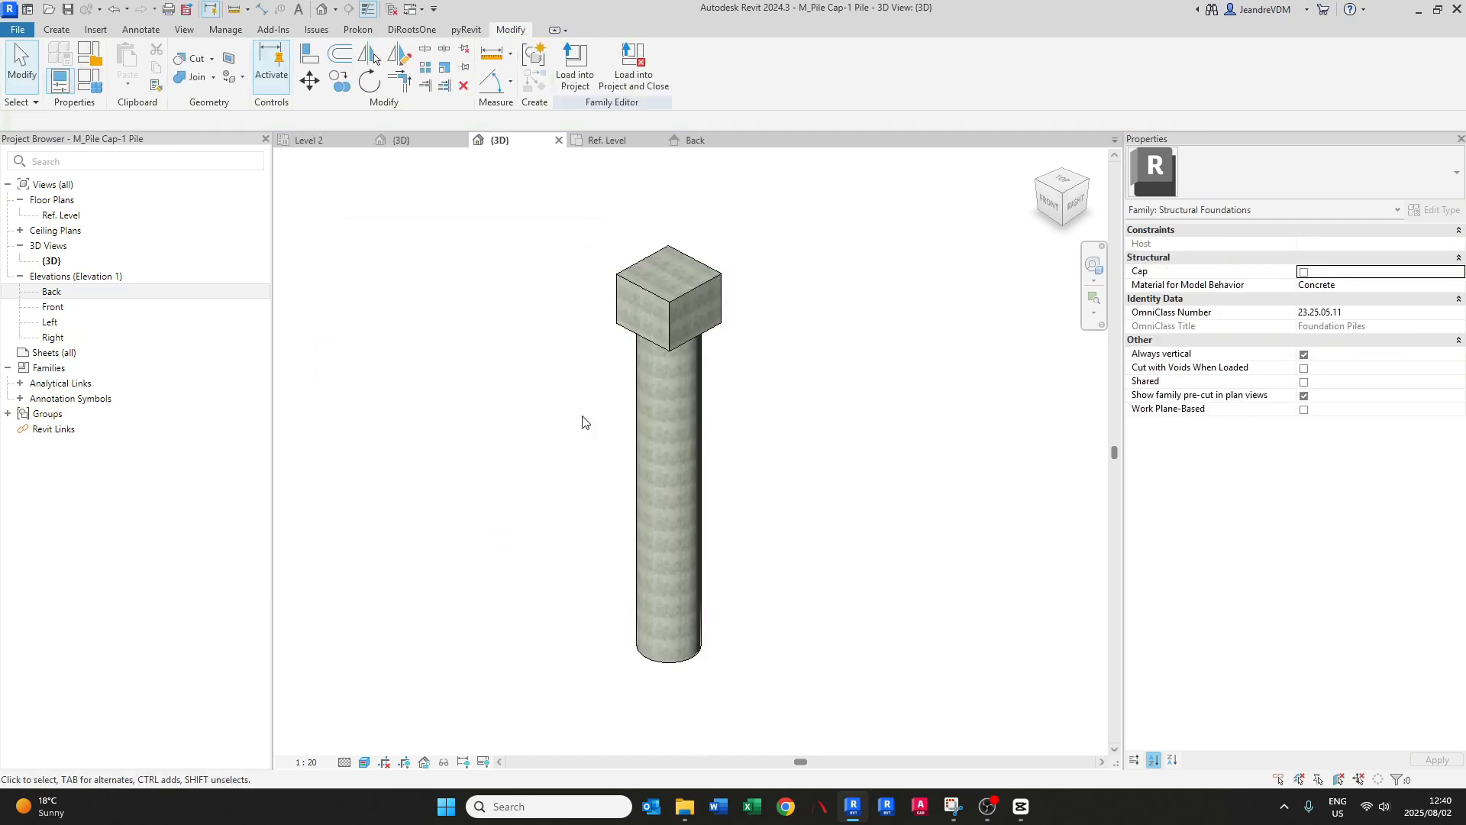
pyautogui.moveTo(617, 421); pyautogui.dragTo(610, 425, button='middle')
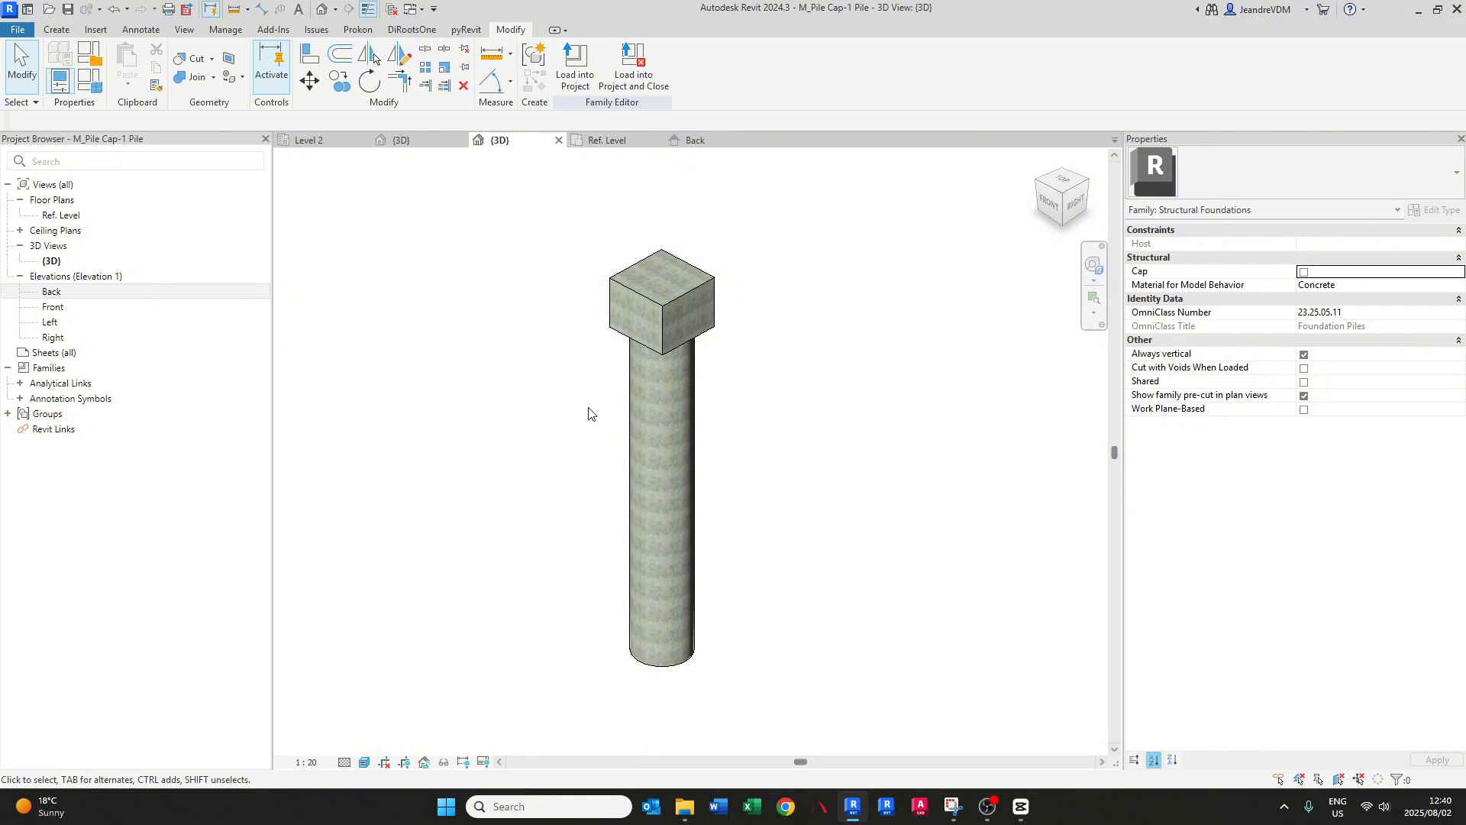
pyautogui.moveTo(588, 414); pyautogui.dragTo(584, 409, button='middle')
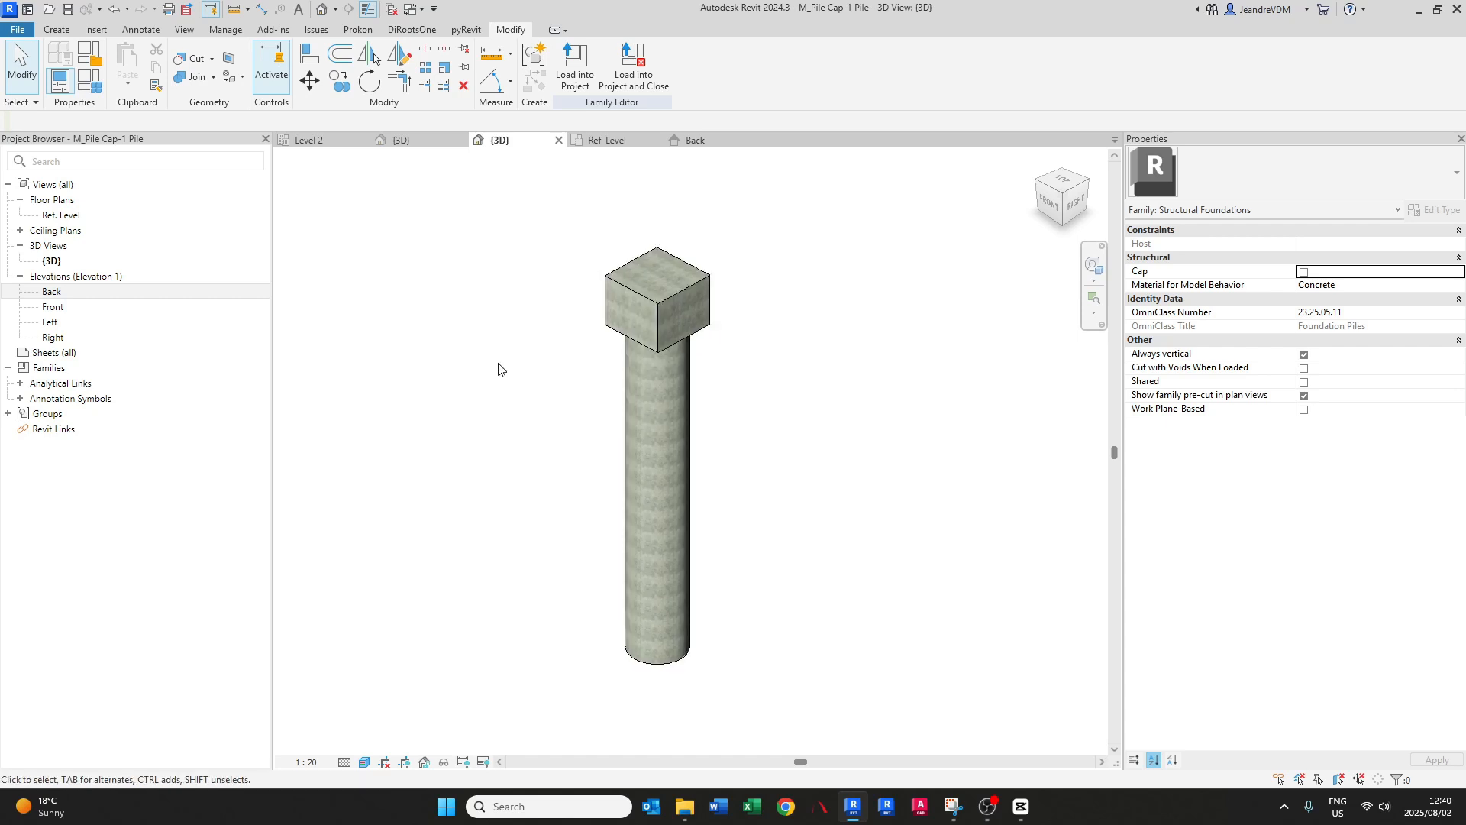
# - Open the shared parameters and review the Dynamo group's size, working load and X, Y, Z coordinate parameters
pyautogui.click(227, 33)
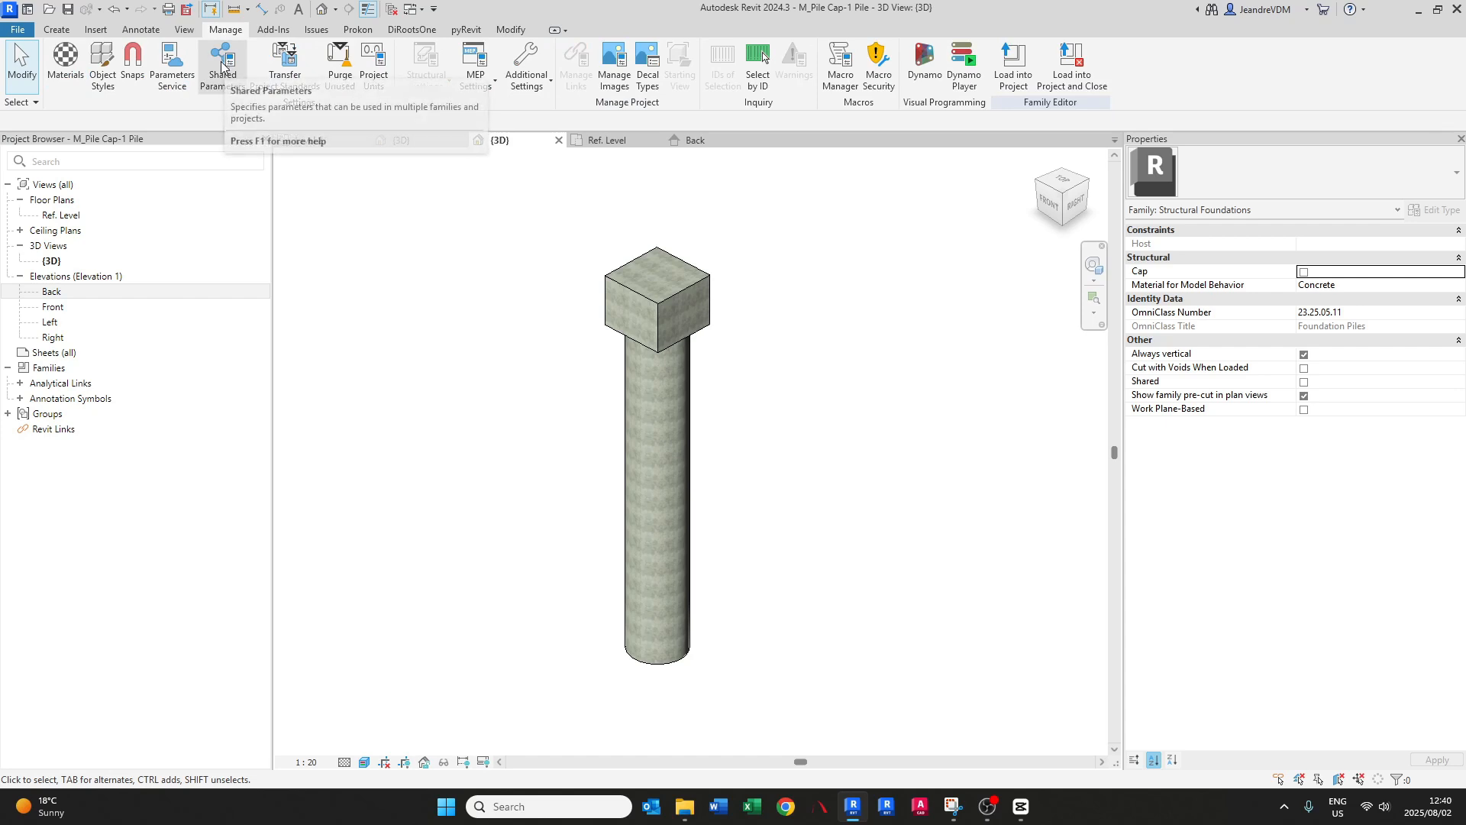
pyautogui.click(223, 65)
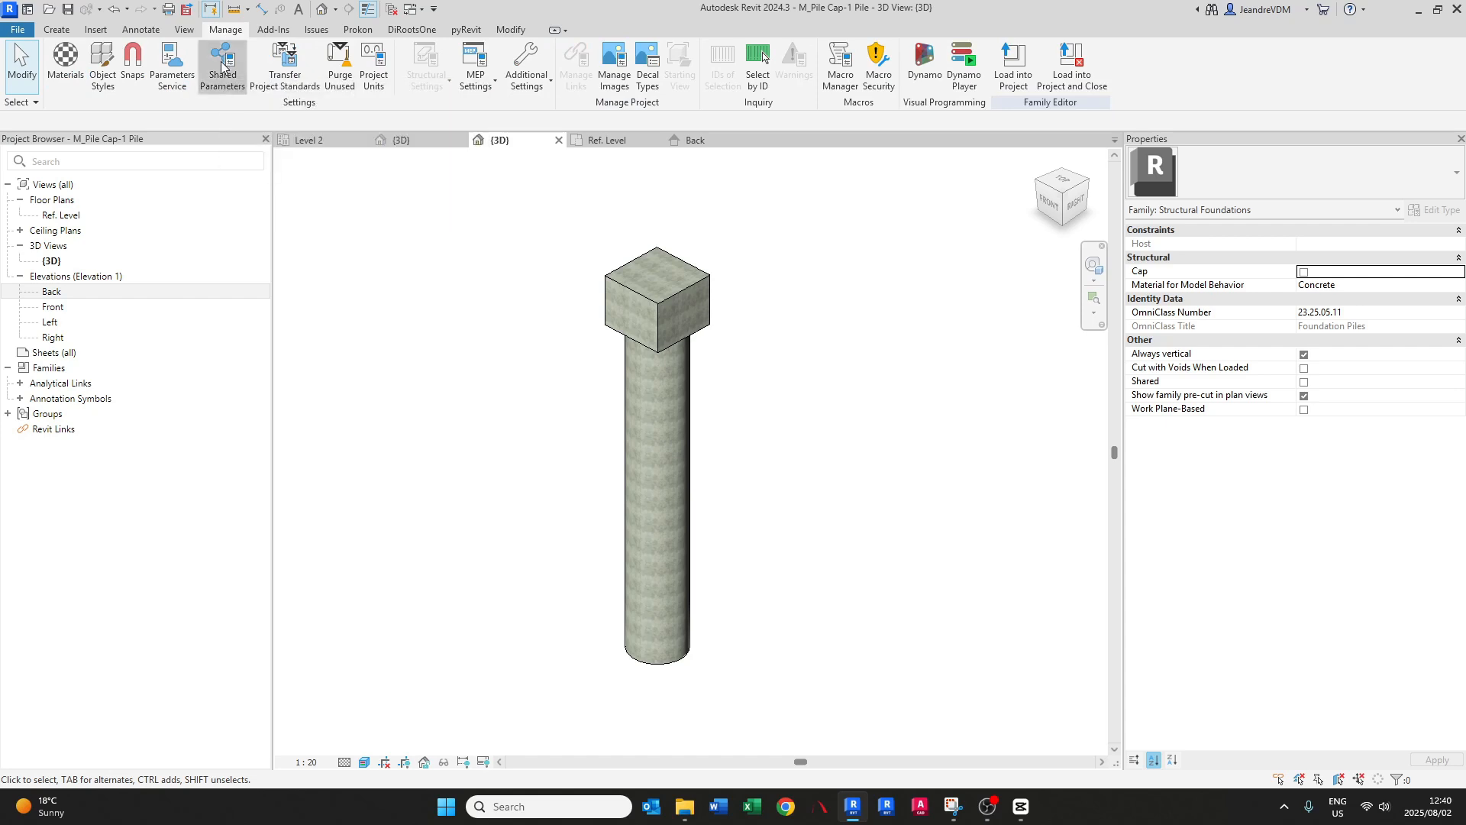
pyautogui.moveTo(654, 239); pyautogui.dragTo(503, 234)
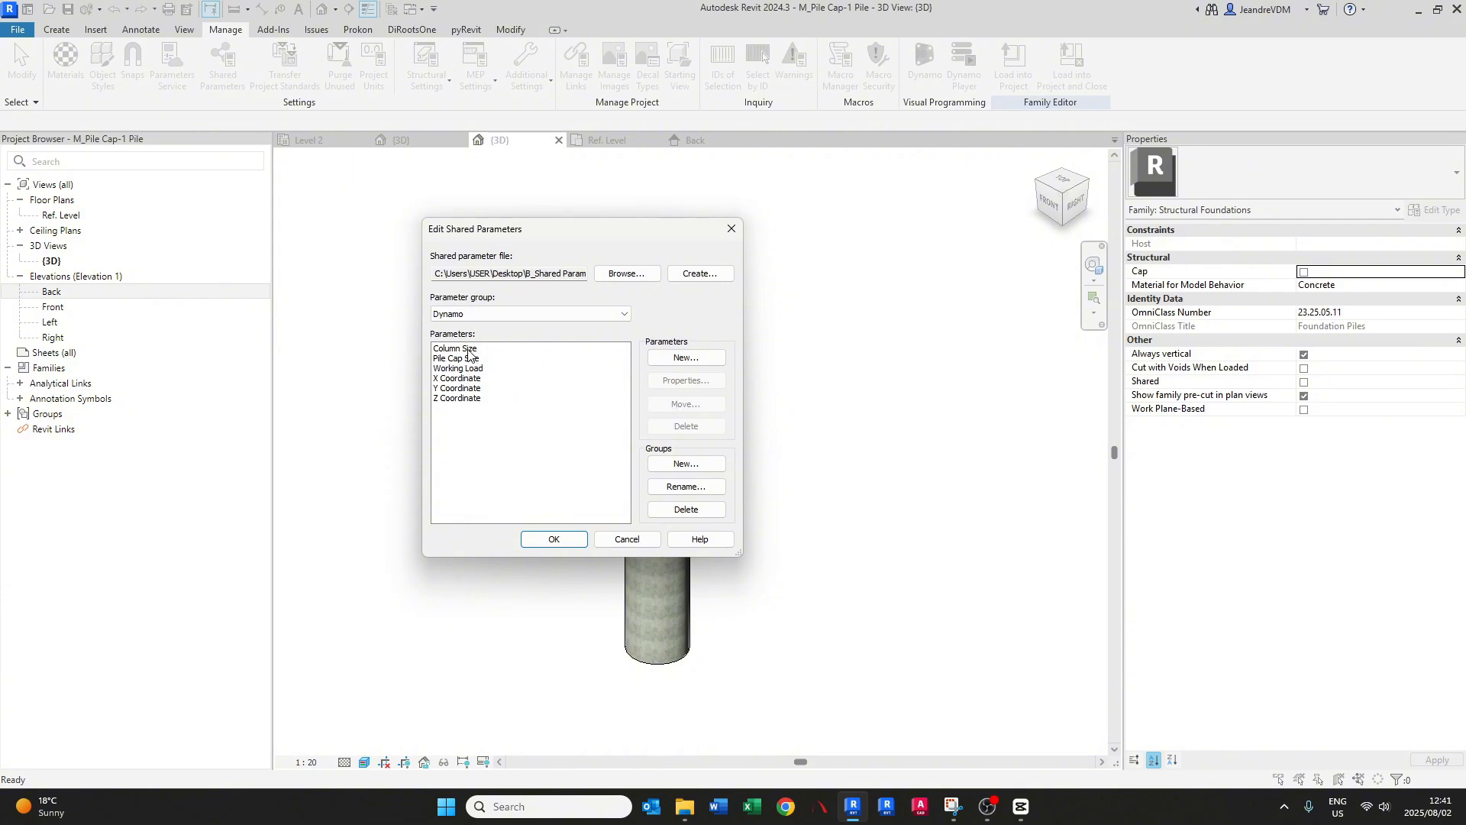
pyautogui.click(469, 350)
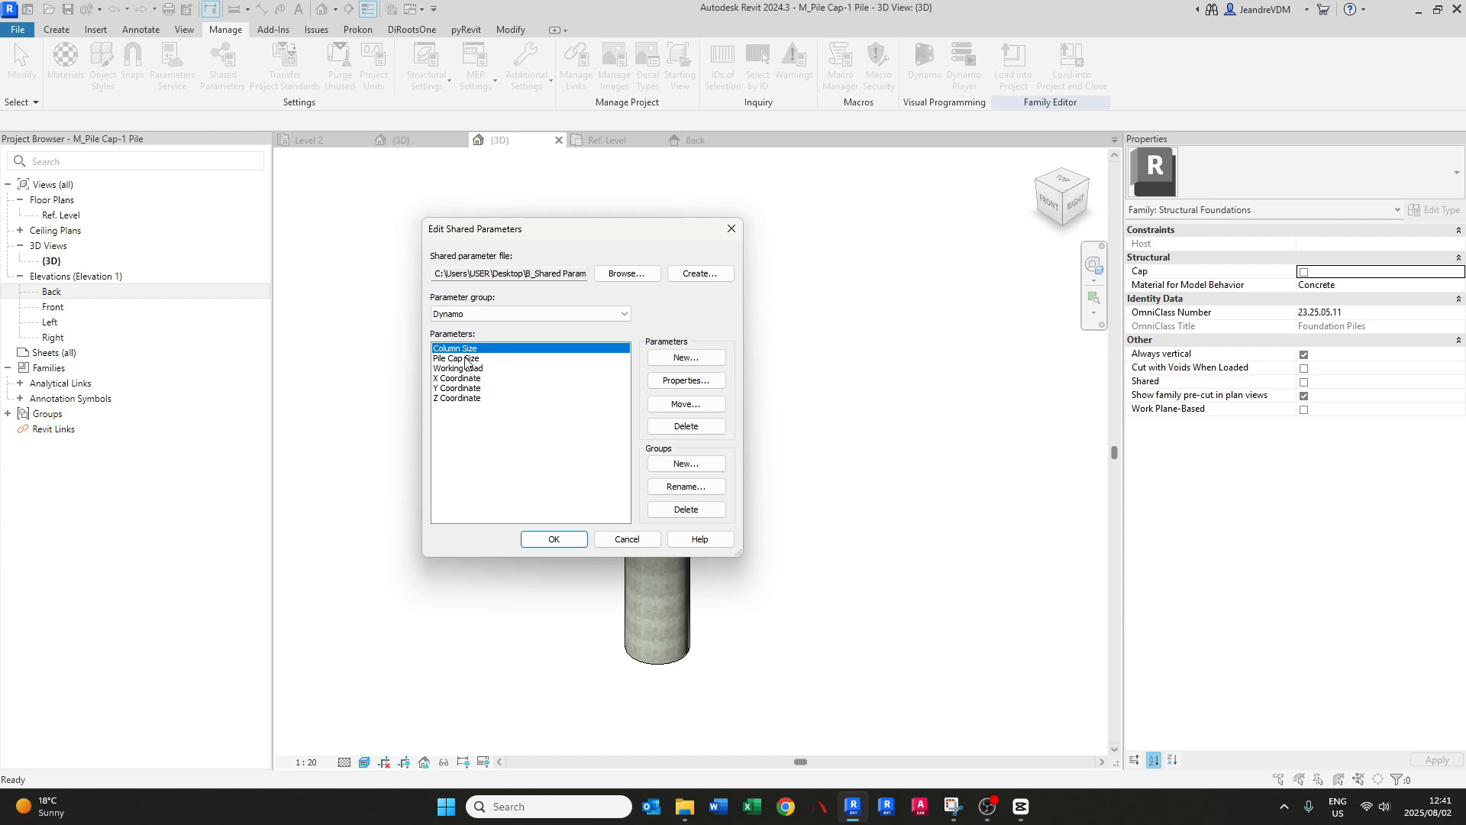
pyautogui.click(465, 357)
pyautogui.click(464, 351)
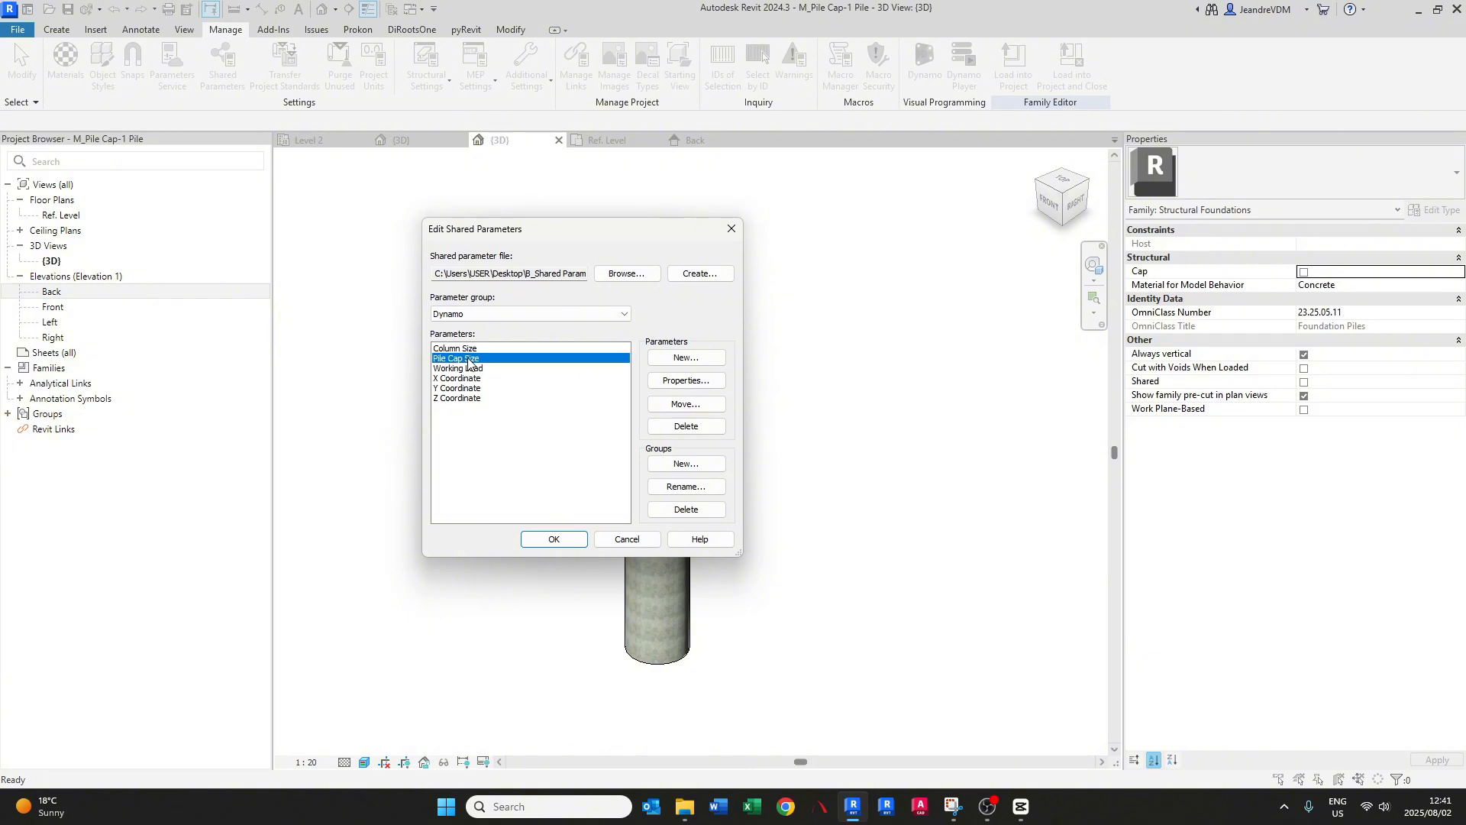
pyautogui.click(471, 359)
pyautogui.click(474, 368)
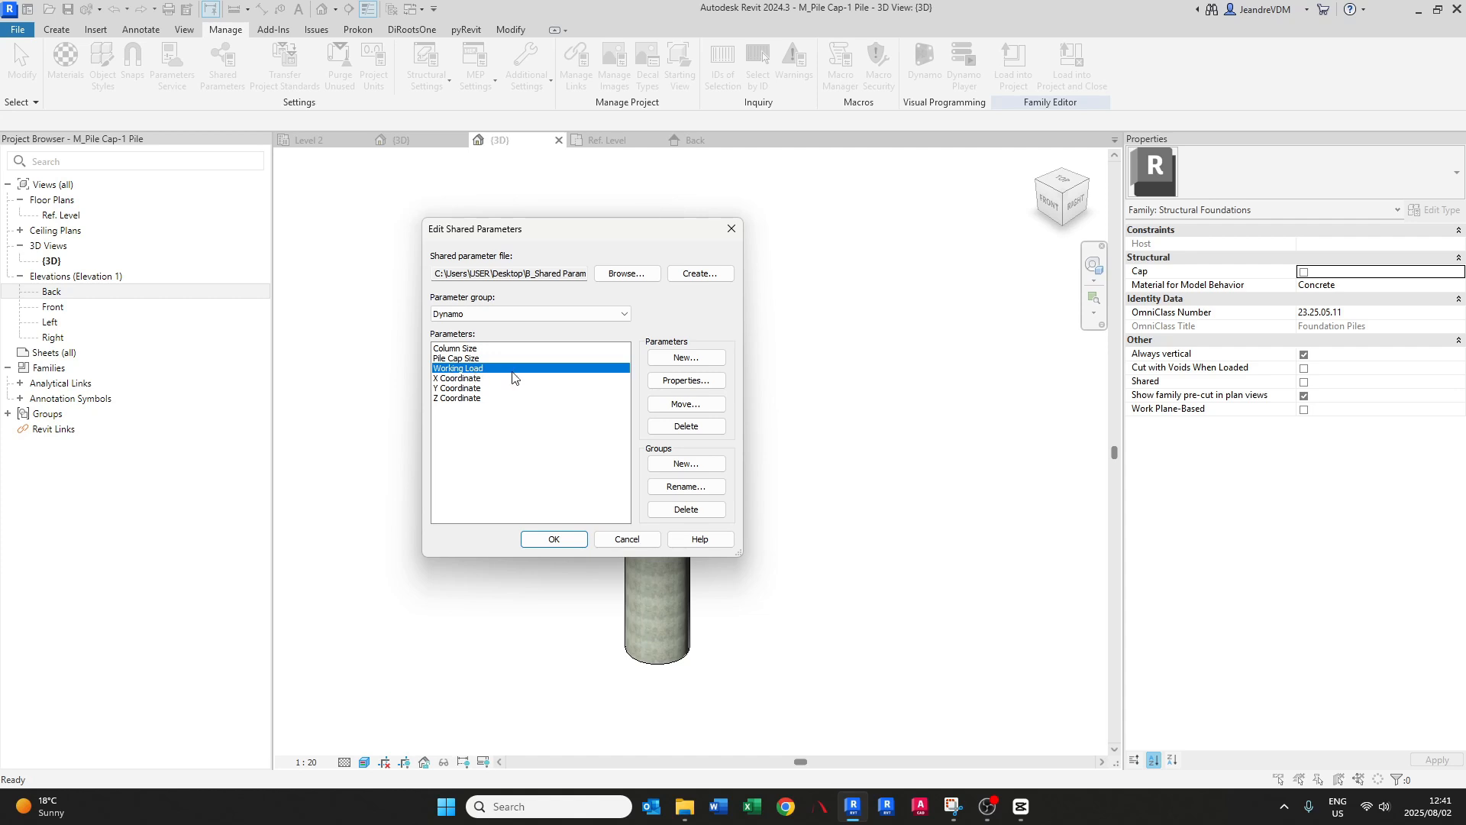
pyautogui.press('Down')
pyautogui.press('Down')
pyautogui.press('Down')
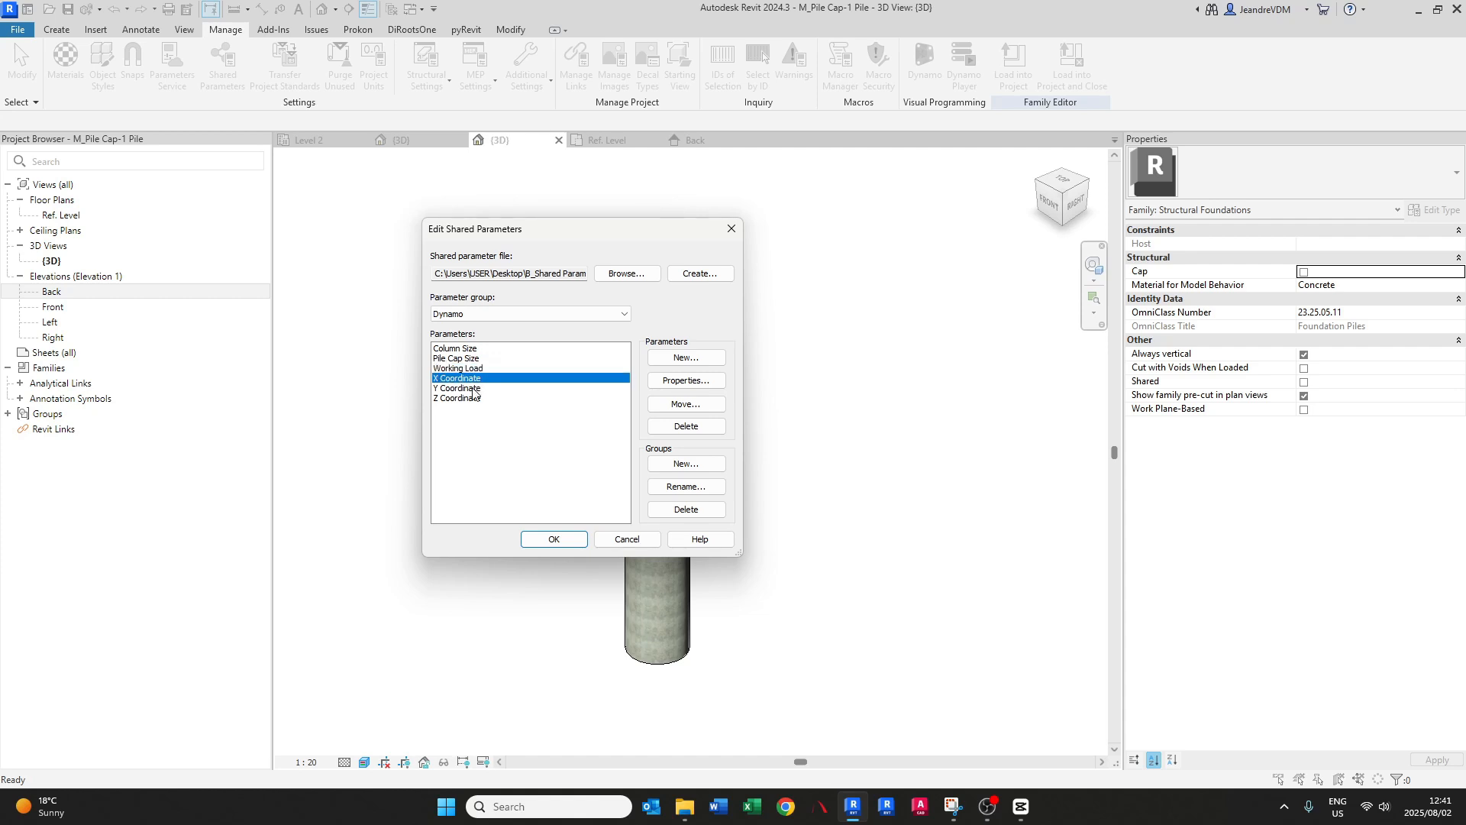
pyautogui.click(466, 381)
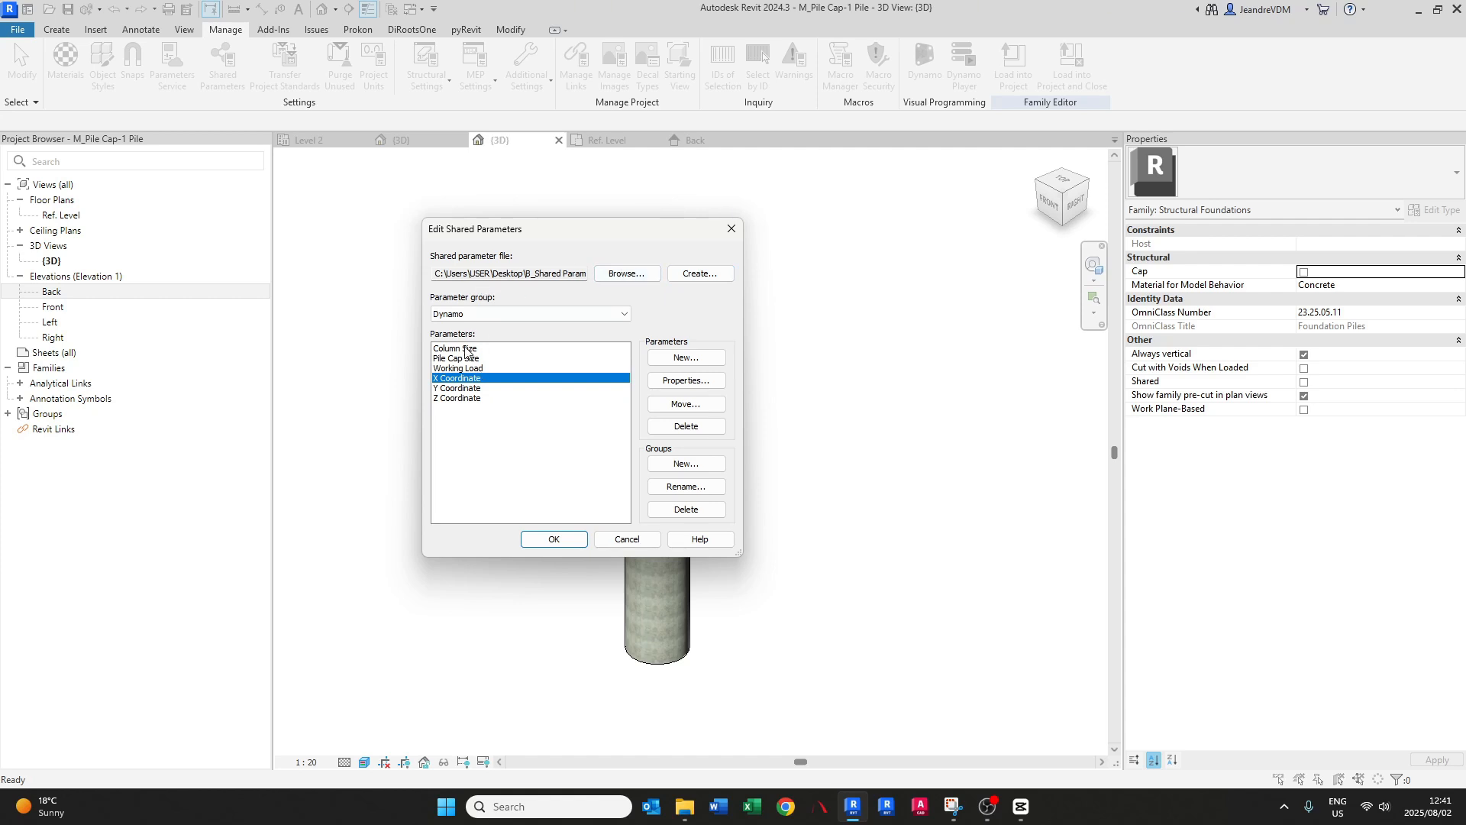
# - Create the shared parameter file Pile Caps.txt in the desktop folder Revit Youtube\Pile caps, replacing the existing file
pyautogui.click(691, 274)
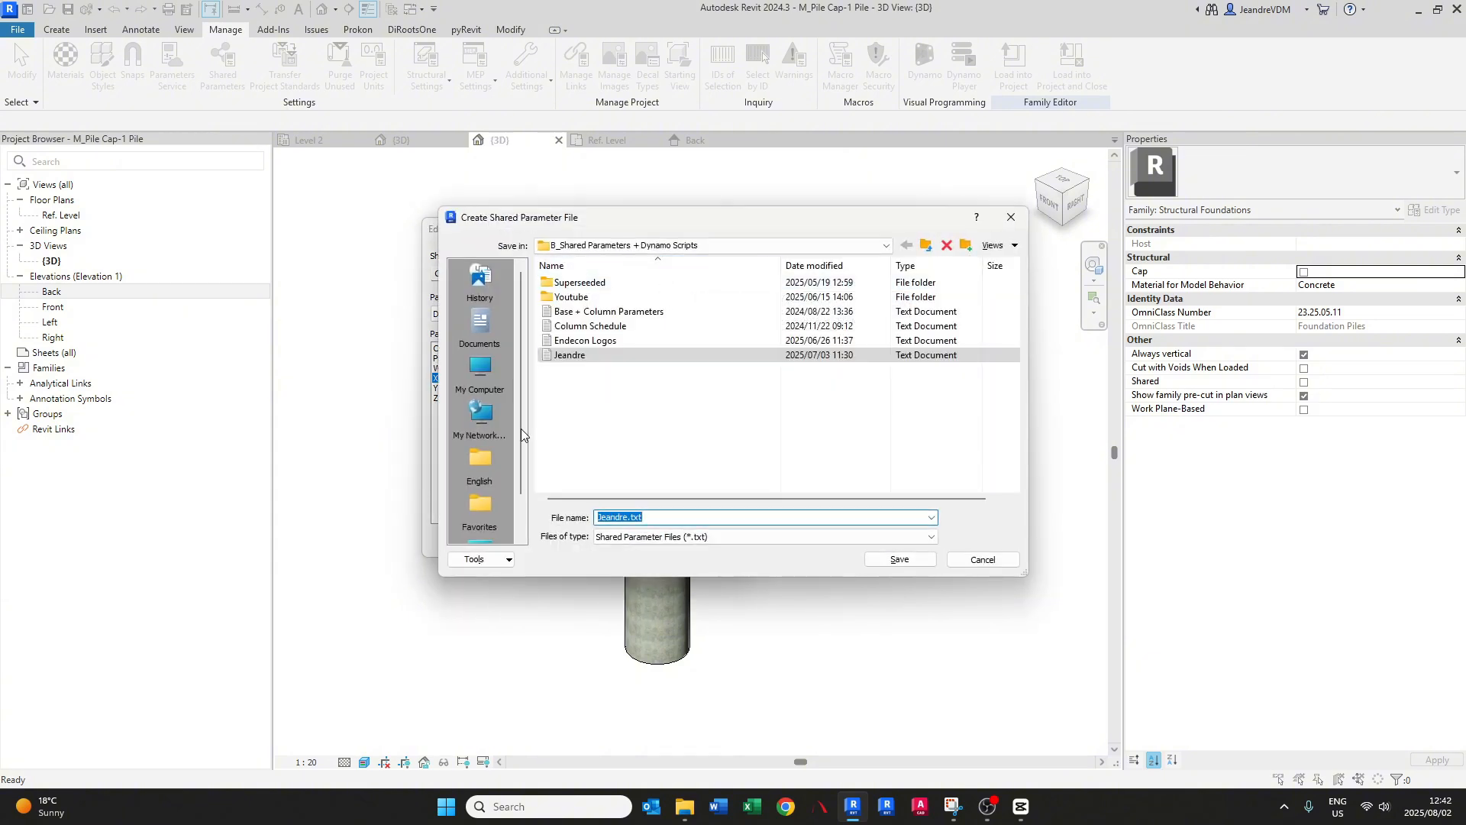
pyautogui.scroll(-2, 475, 448)
pyautogui.click(657, 245)
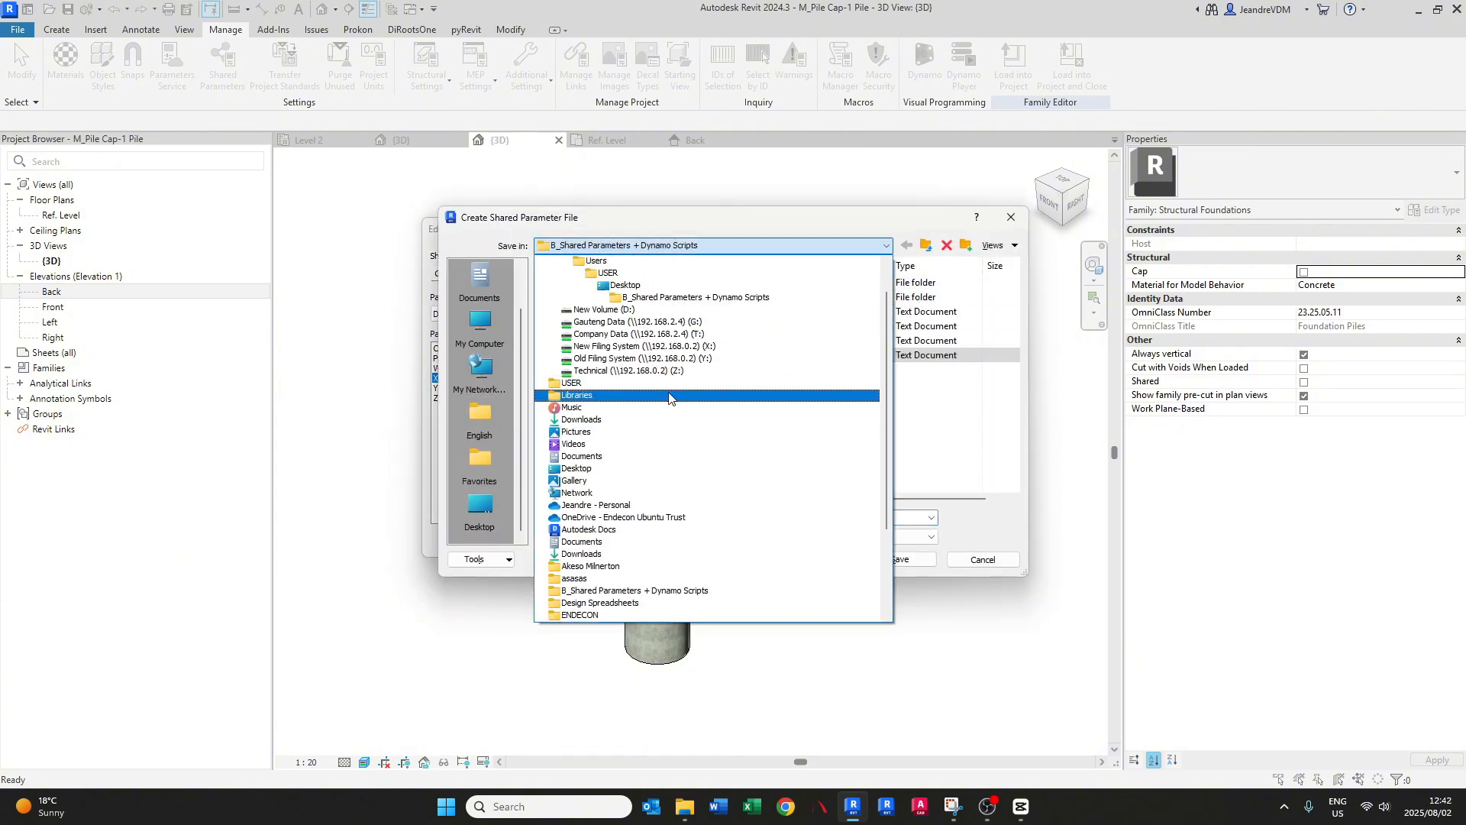
pyautogui.click(623, 321)
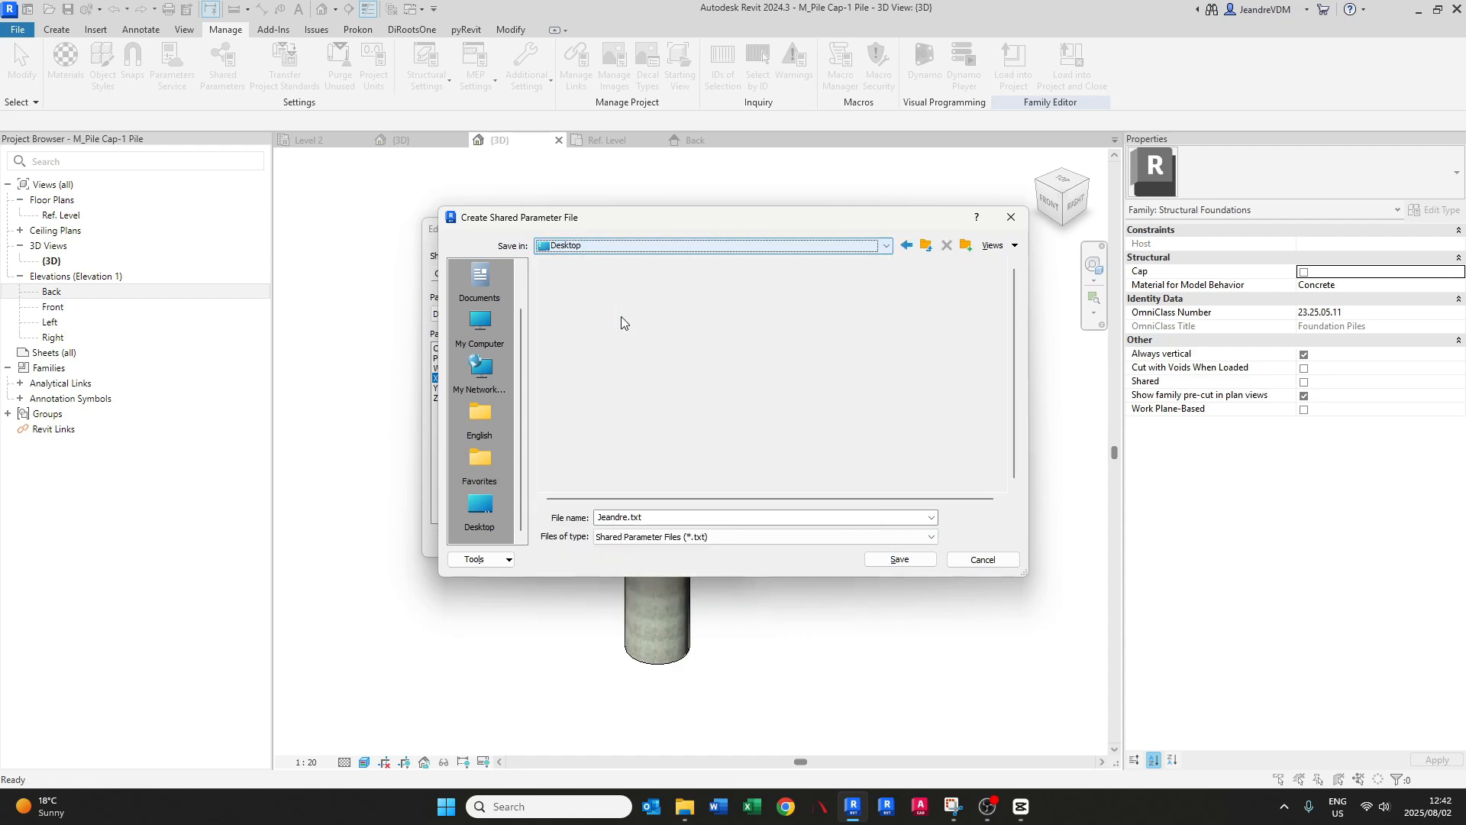
pyautogui.doubleClick(584, 443)
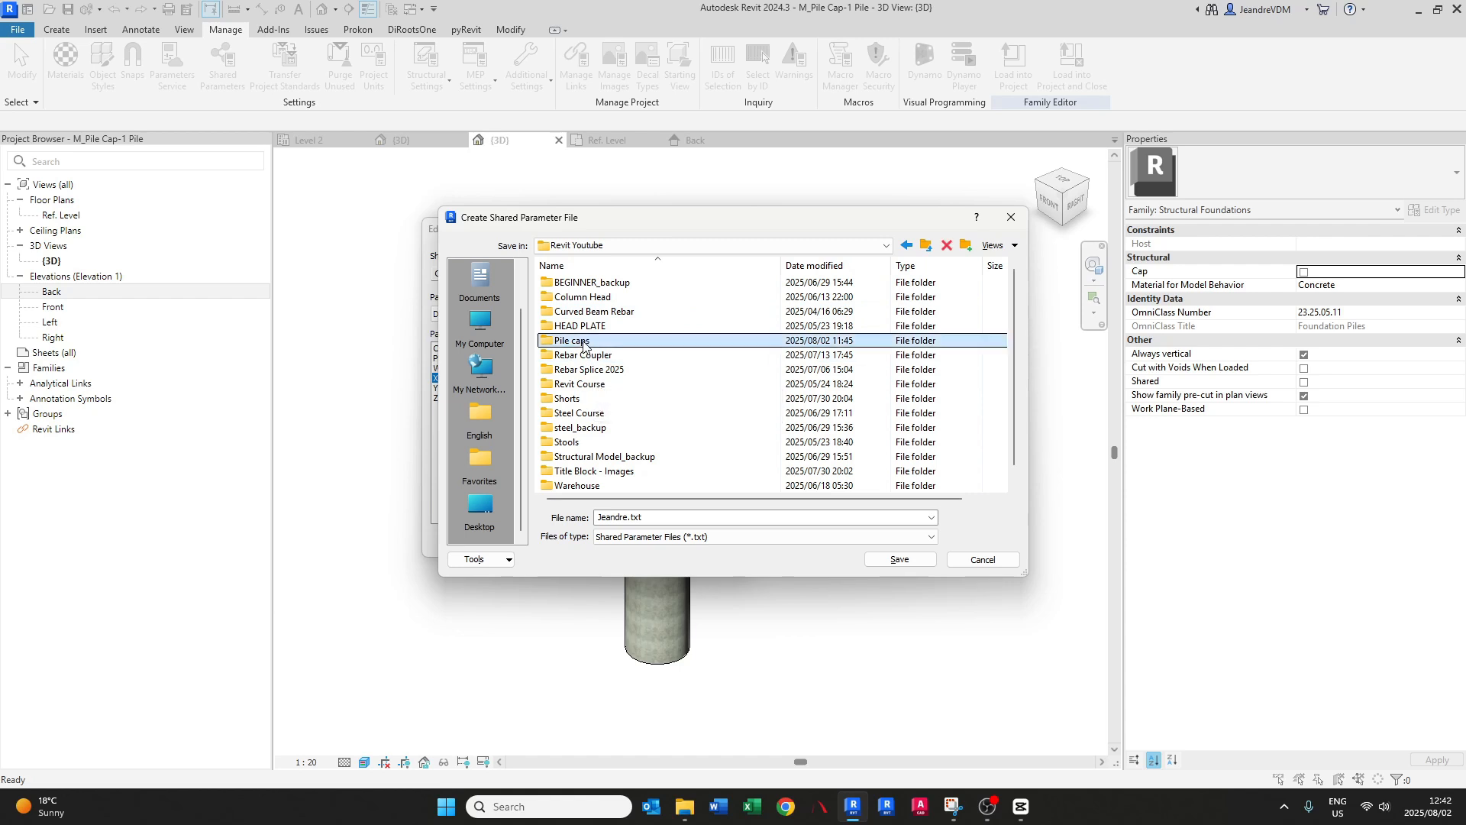
pyautogui.doubleClick(573, 340)
pyautogui.click(574, 284)
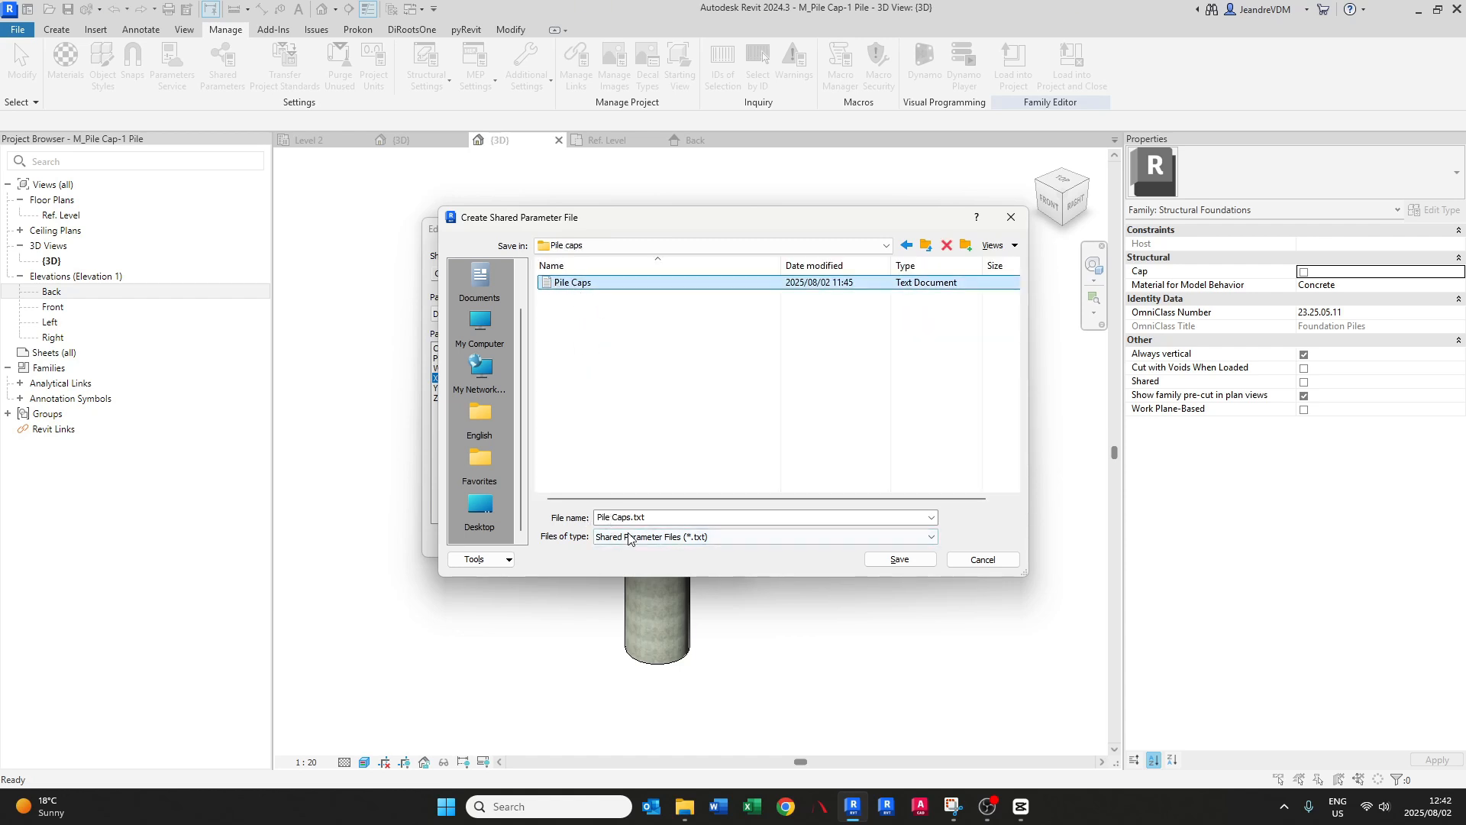
pyautogui.click(890, 565)
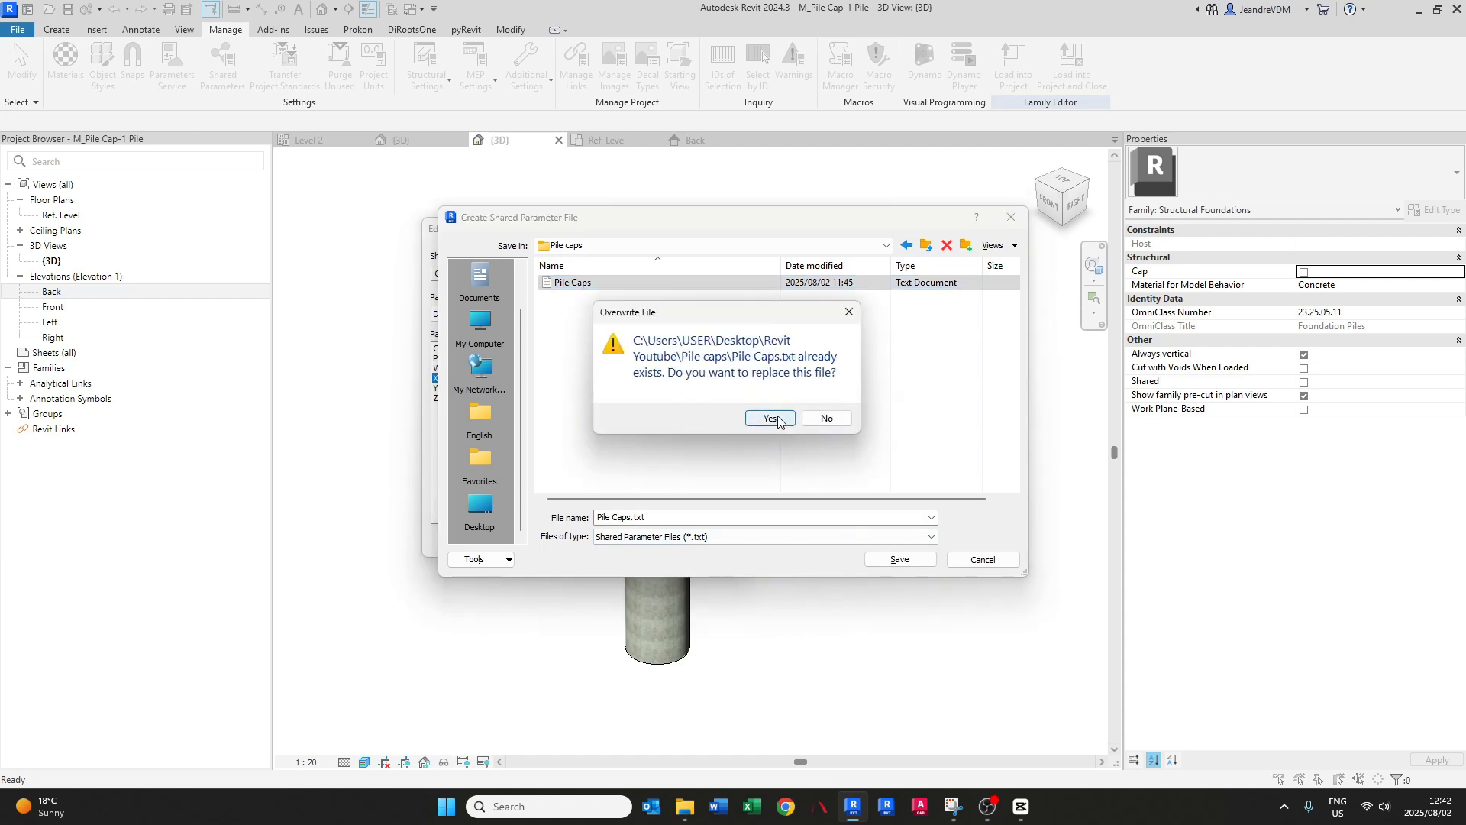
pyautogui.click(771, 419)
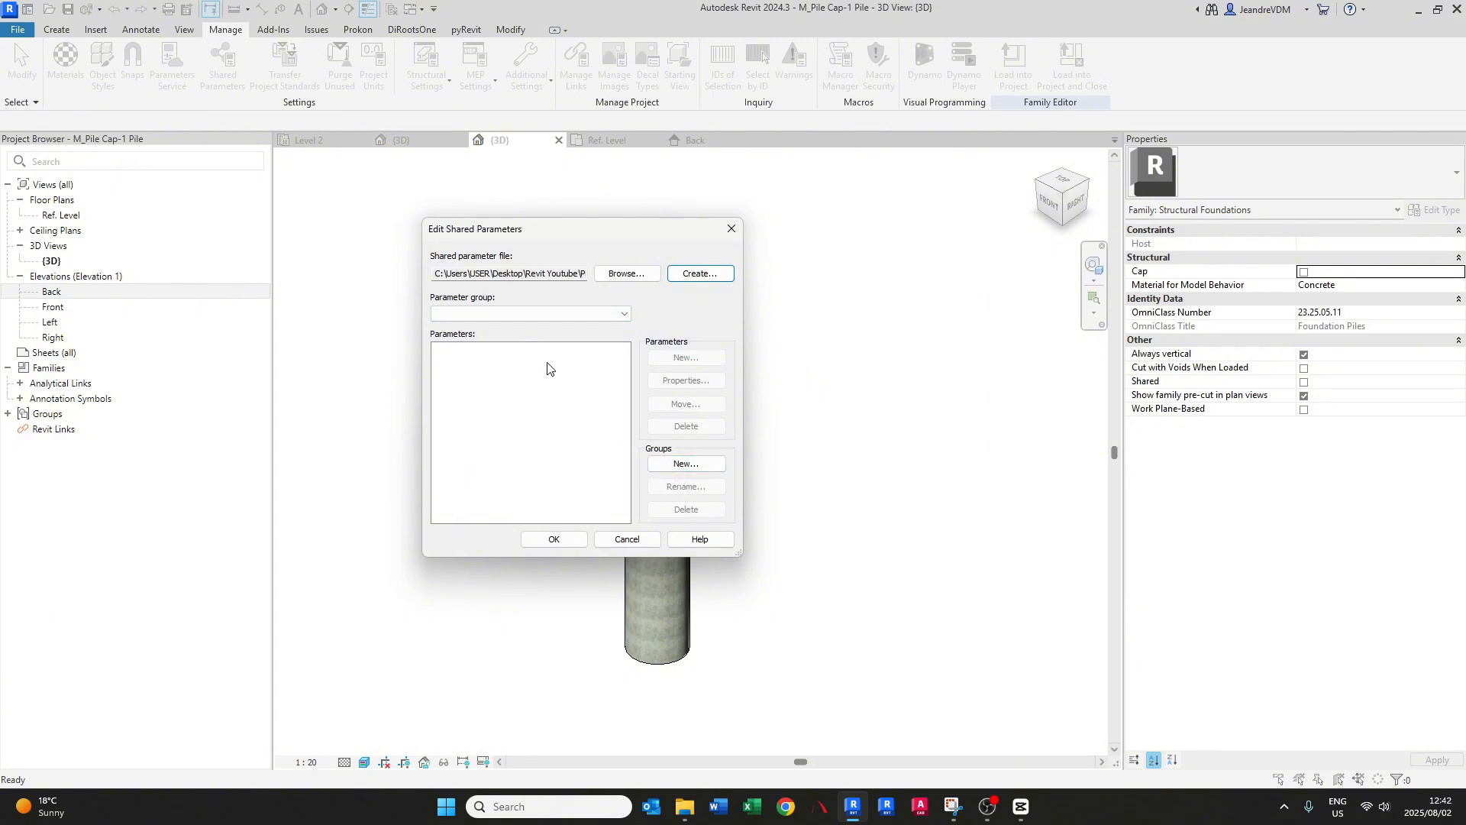
# - Add a parameter group named Pile Caps/Dynamo to the new shared parameter file
pyautogui.click(669, 467)
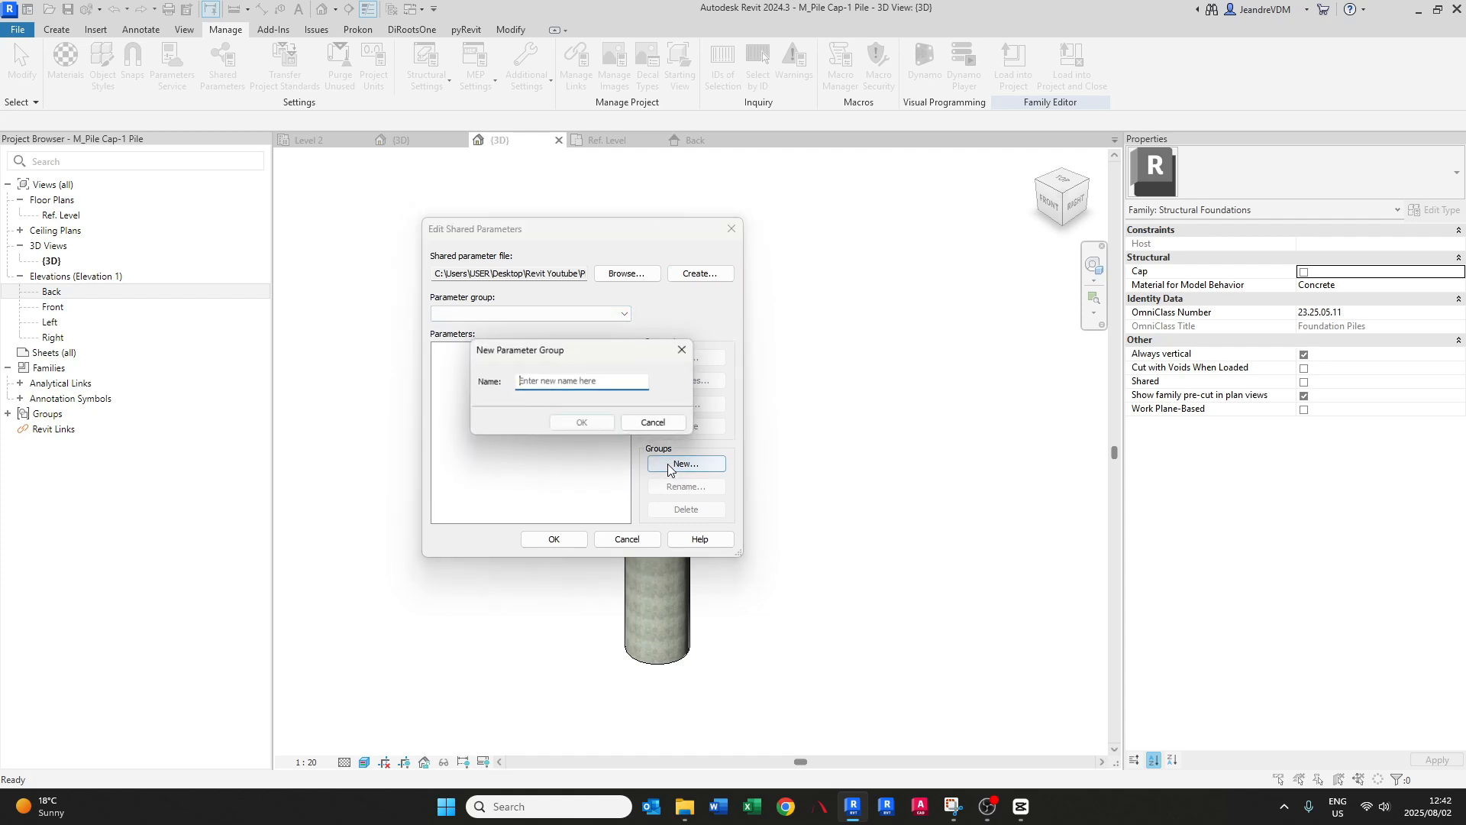
pyautogui.write('Pi')
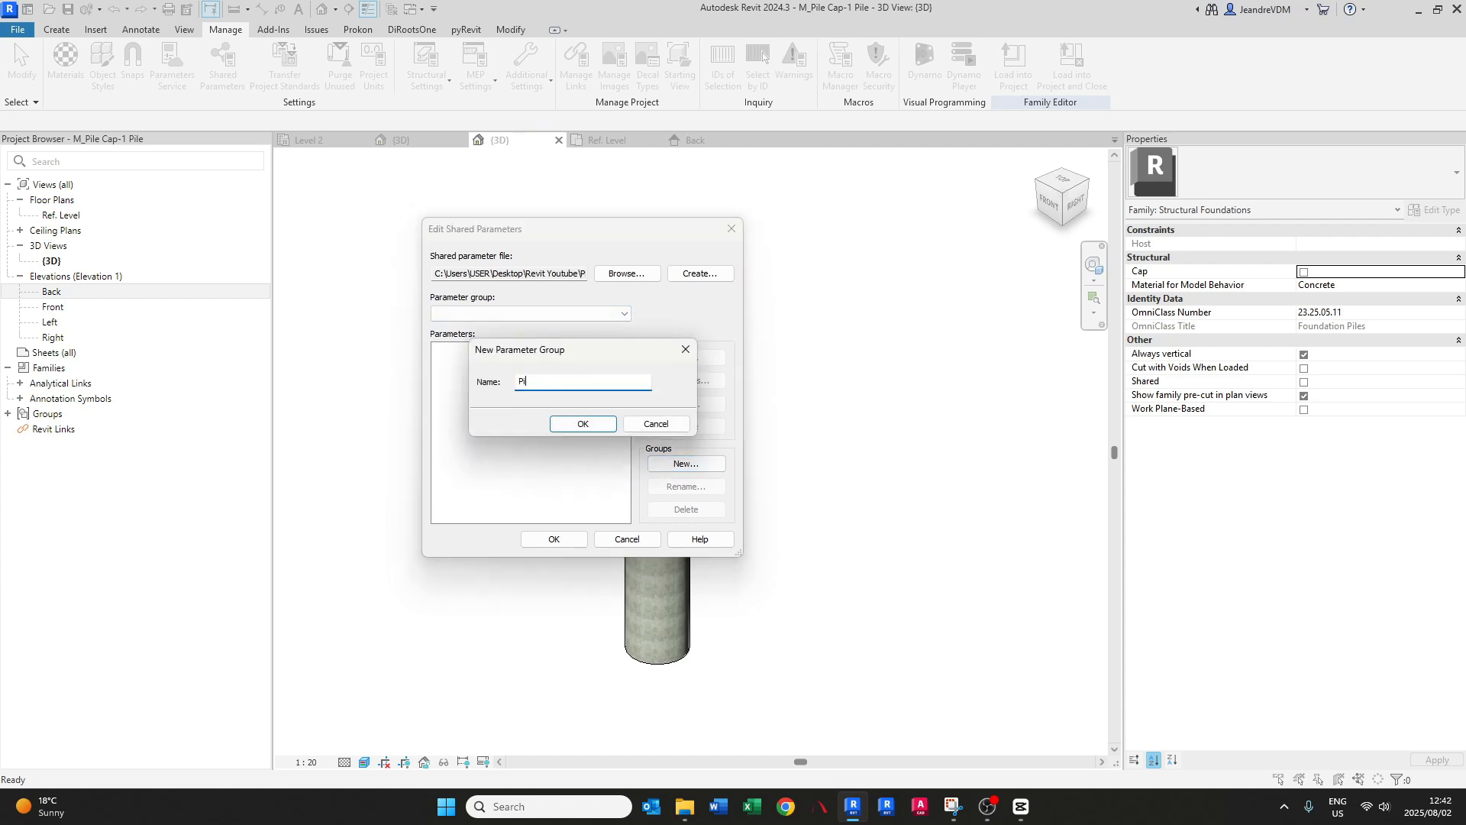
pyautogui.write('le Caps/Dynamo')
pyautogui.click(582, 424)
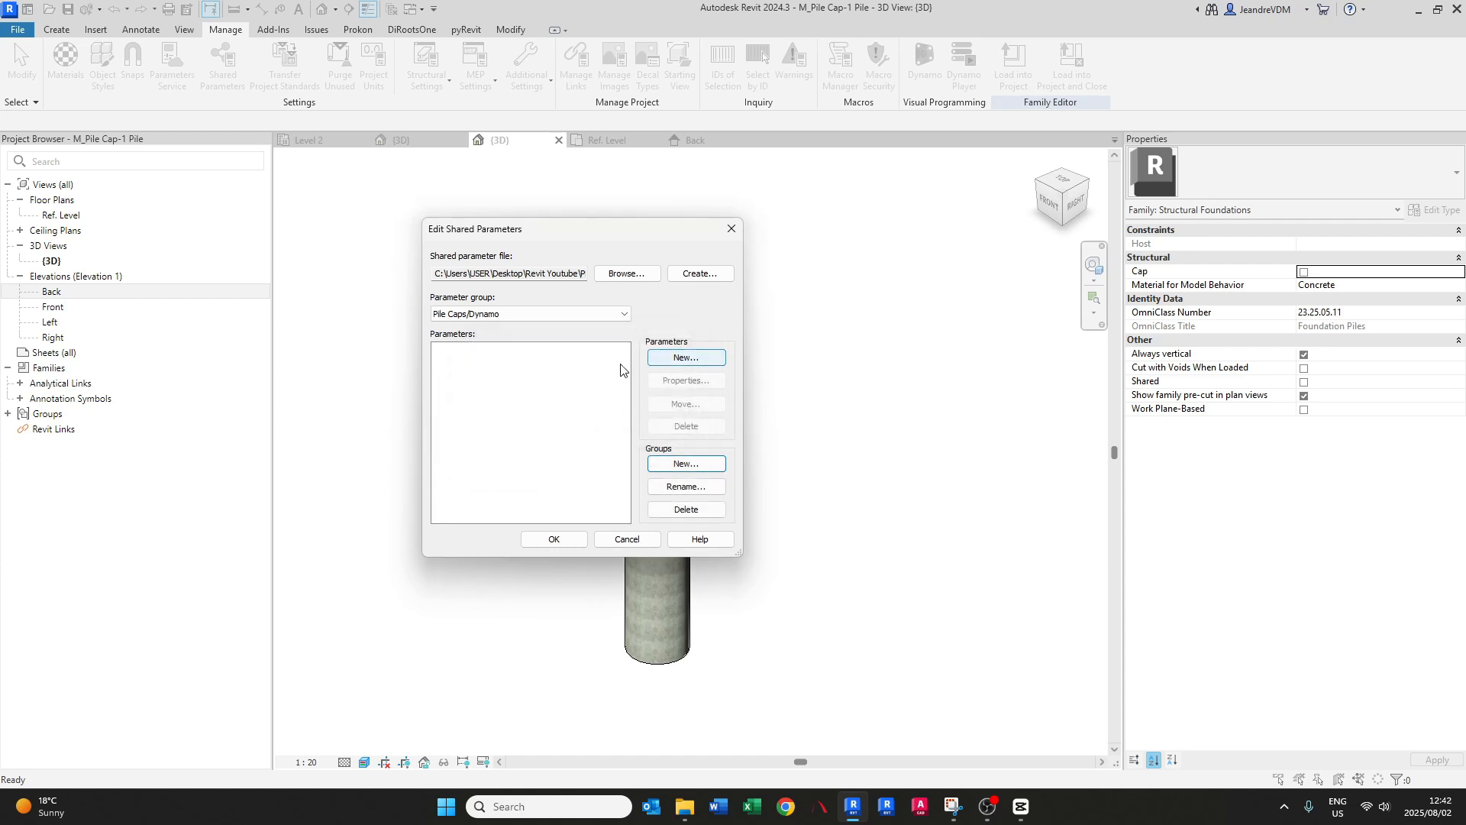
# - Add a shared parameter named Column Size to the Pile Caps/Dynamo group, with Common discipline and Text data type
pyautogui.click(675, 359)
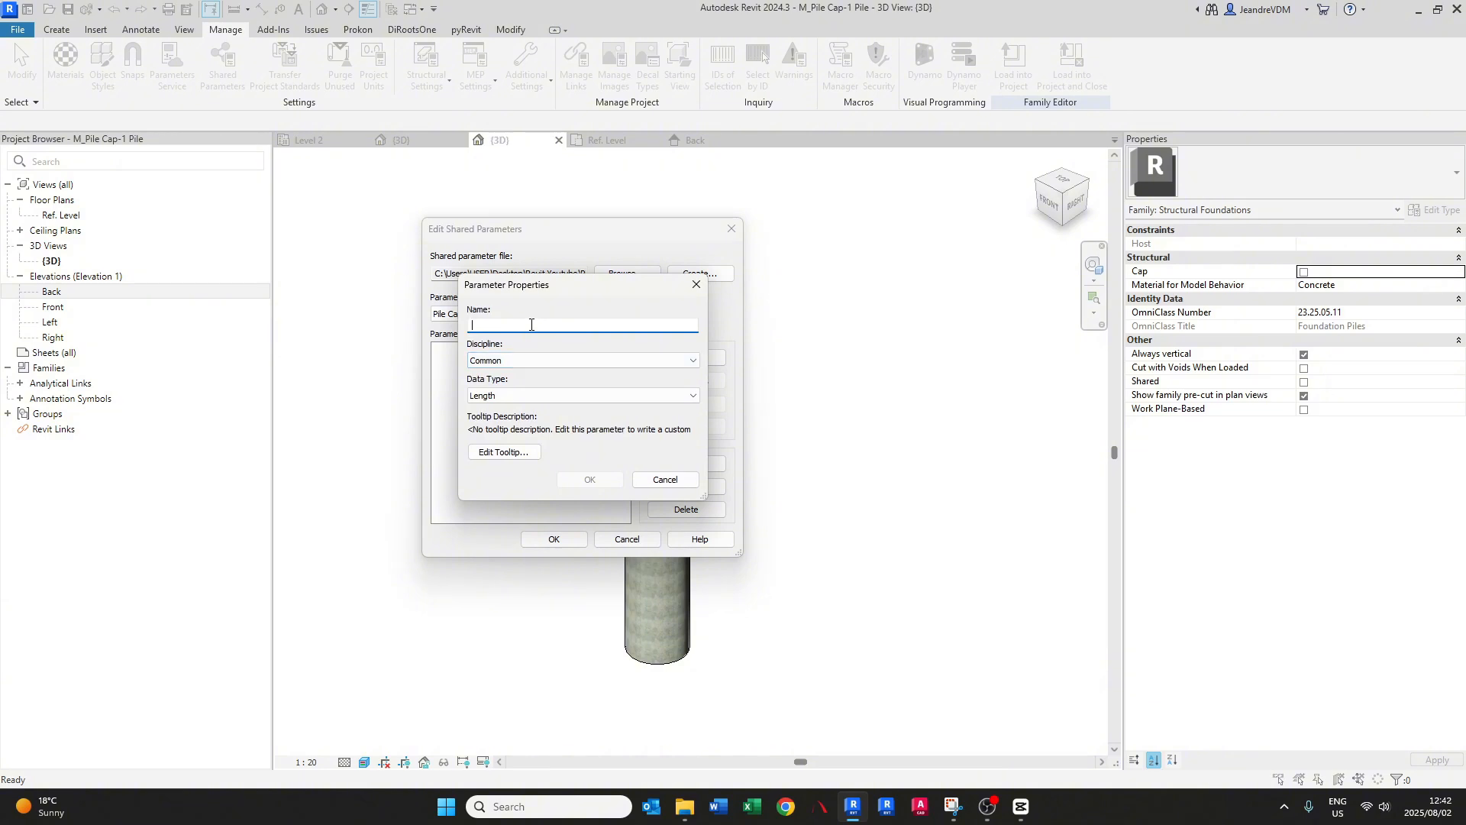
pyautogui.write('Column Size')
pyautogui.click(506, 362)
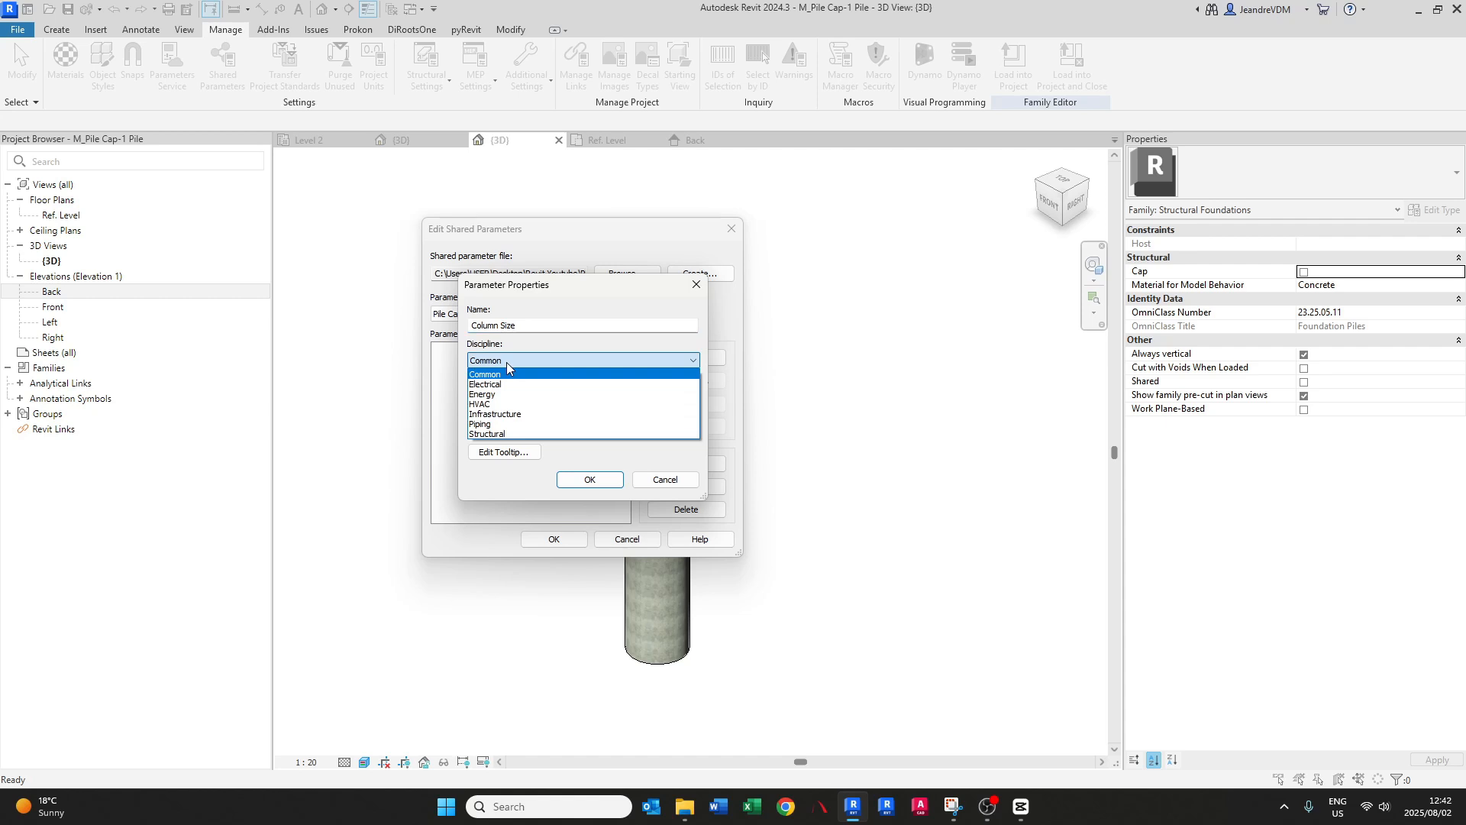
pyautogui.click(506, 362)
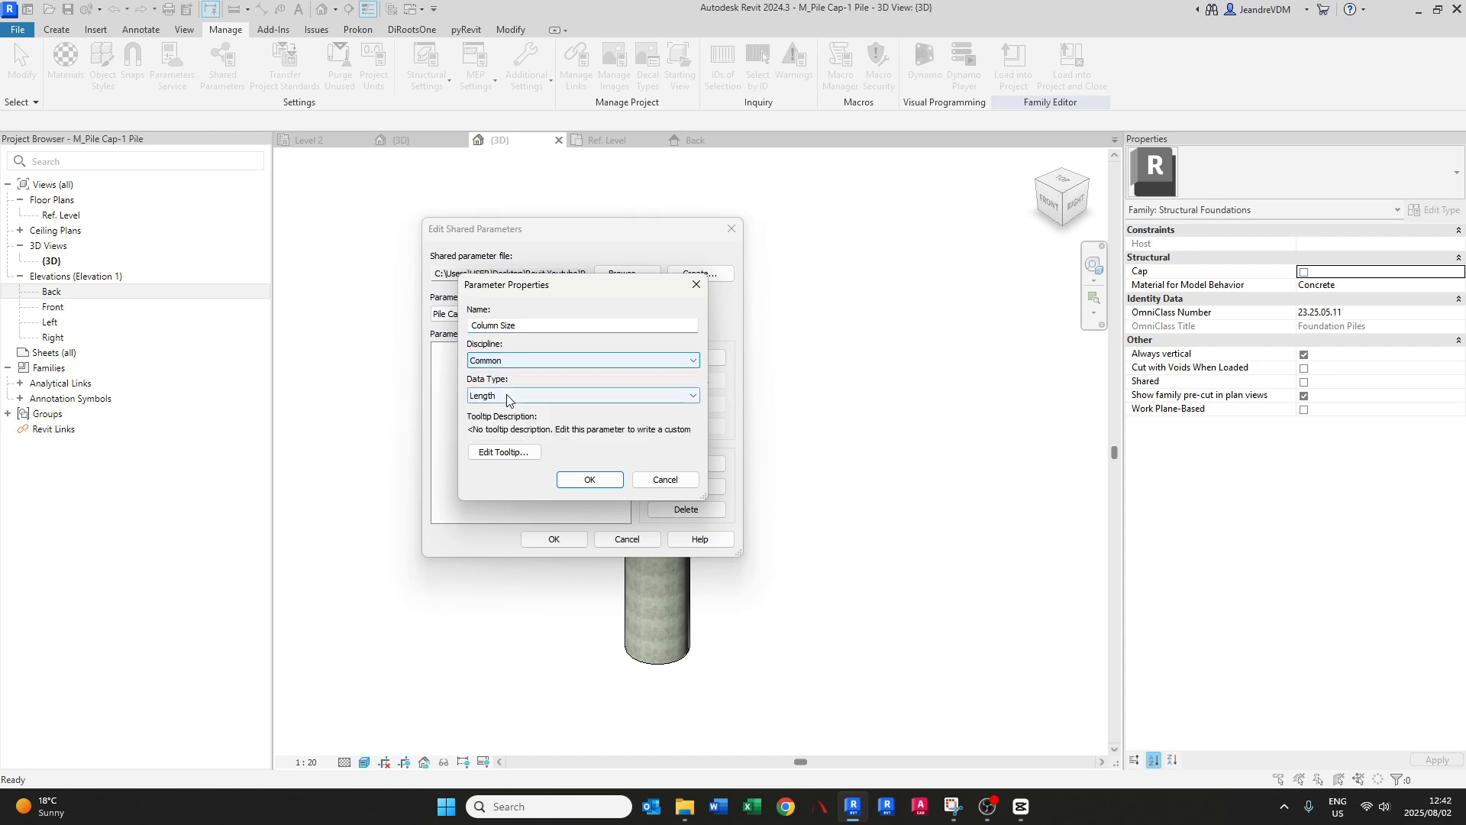
pyautogui.click(506, 395)
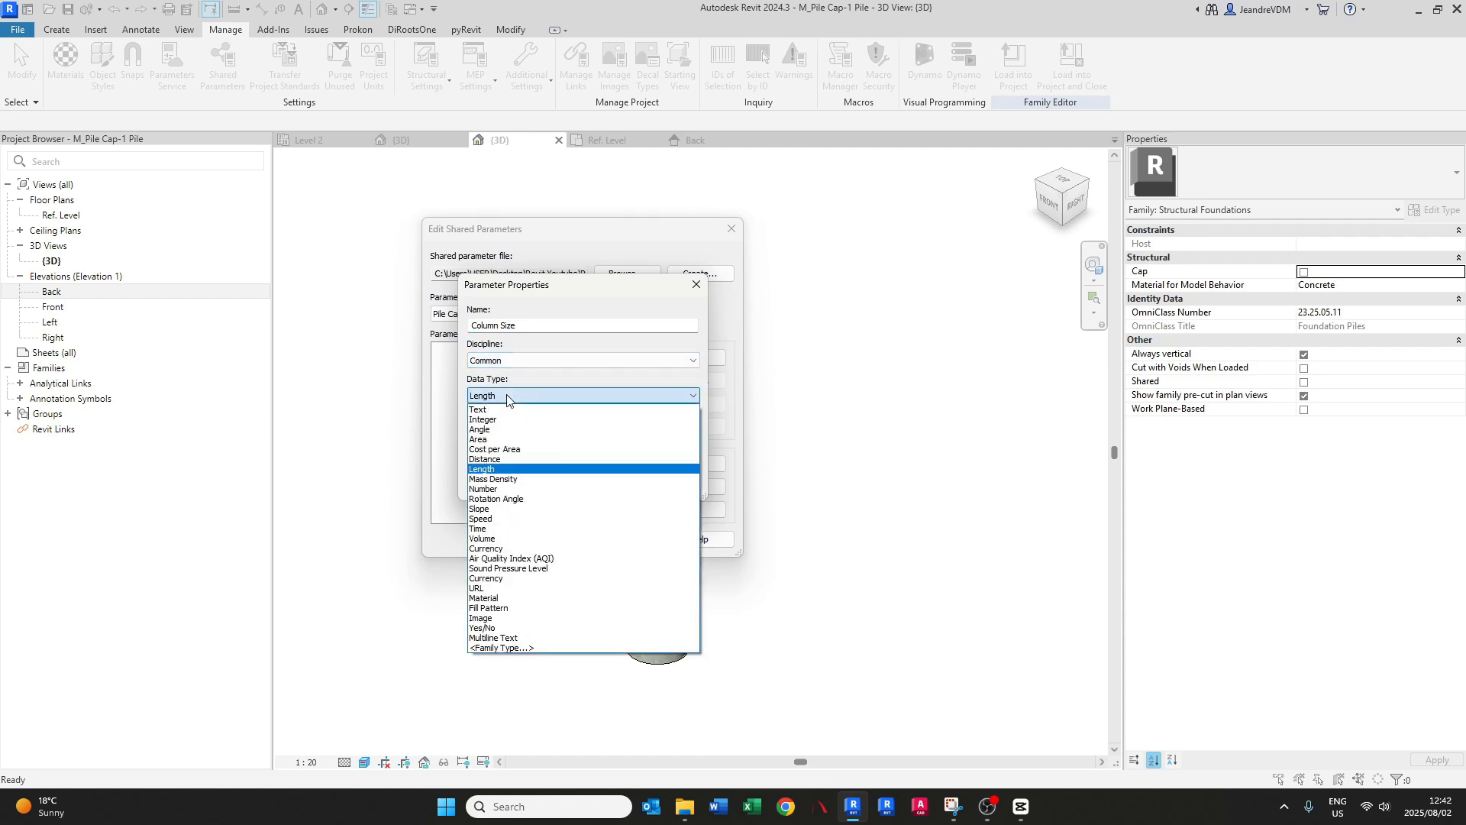
pyautogui.click(509, 410)
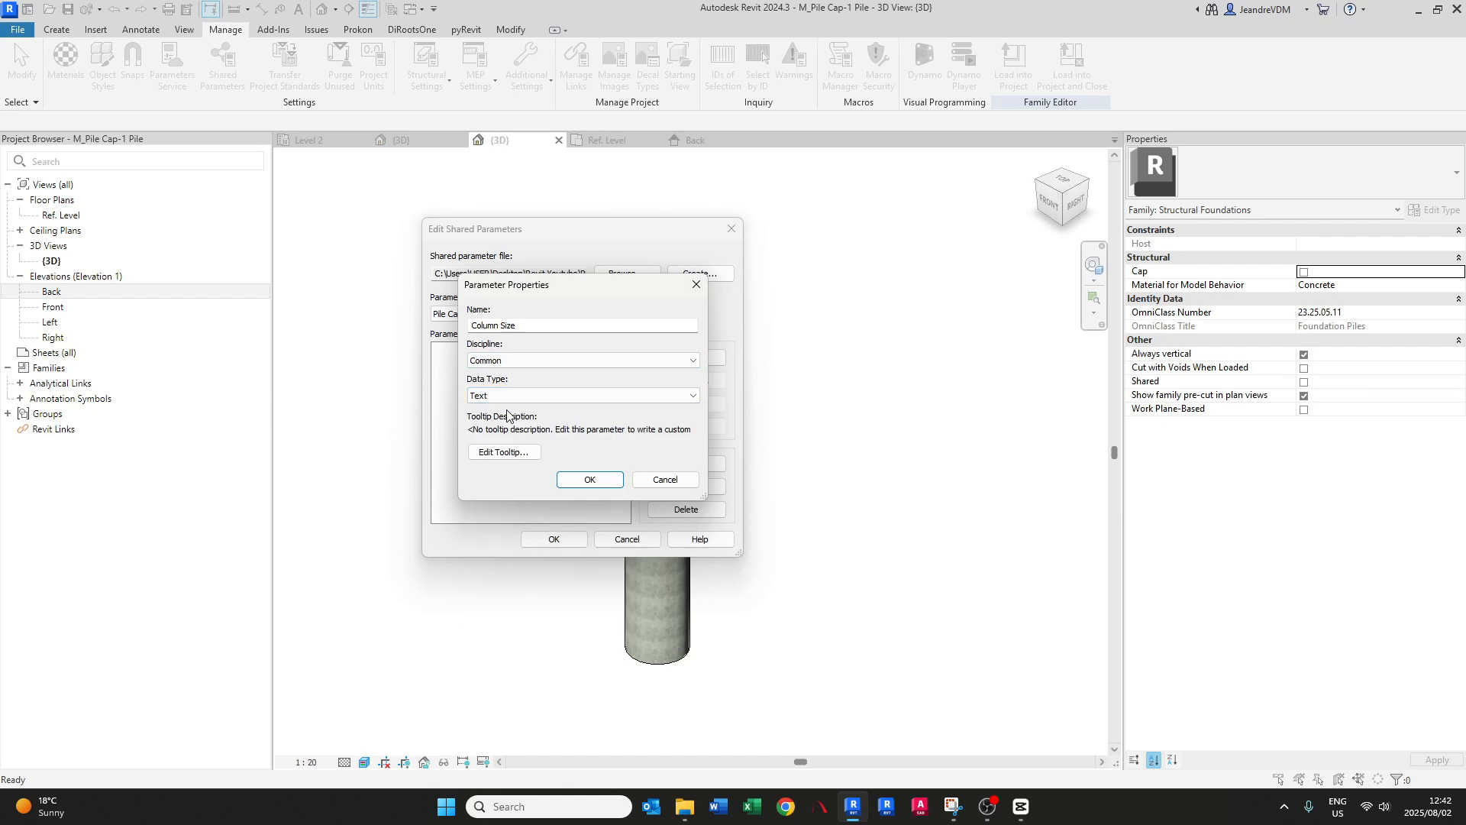
pyautogui.click(580, 482)
# - Add a shared parameter named Pile Cap Size with the Text data type to the same group
pyautogui.click(676, 359)
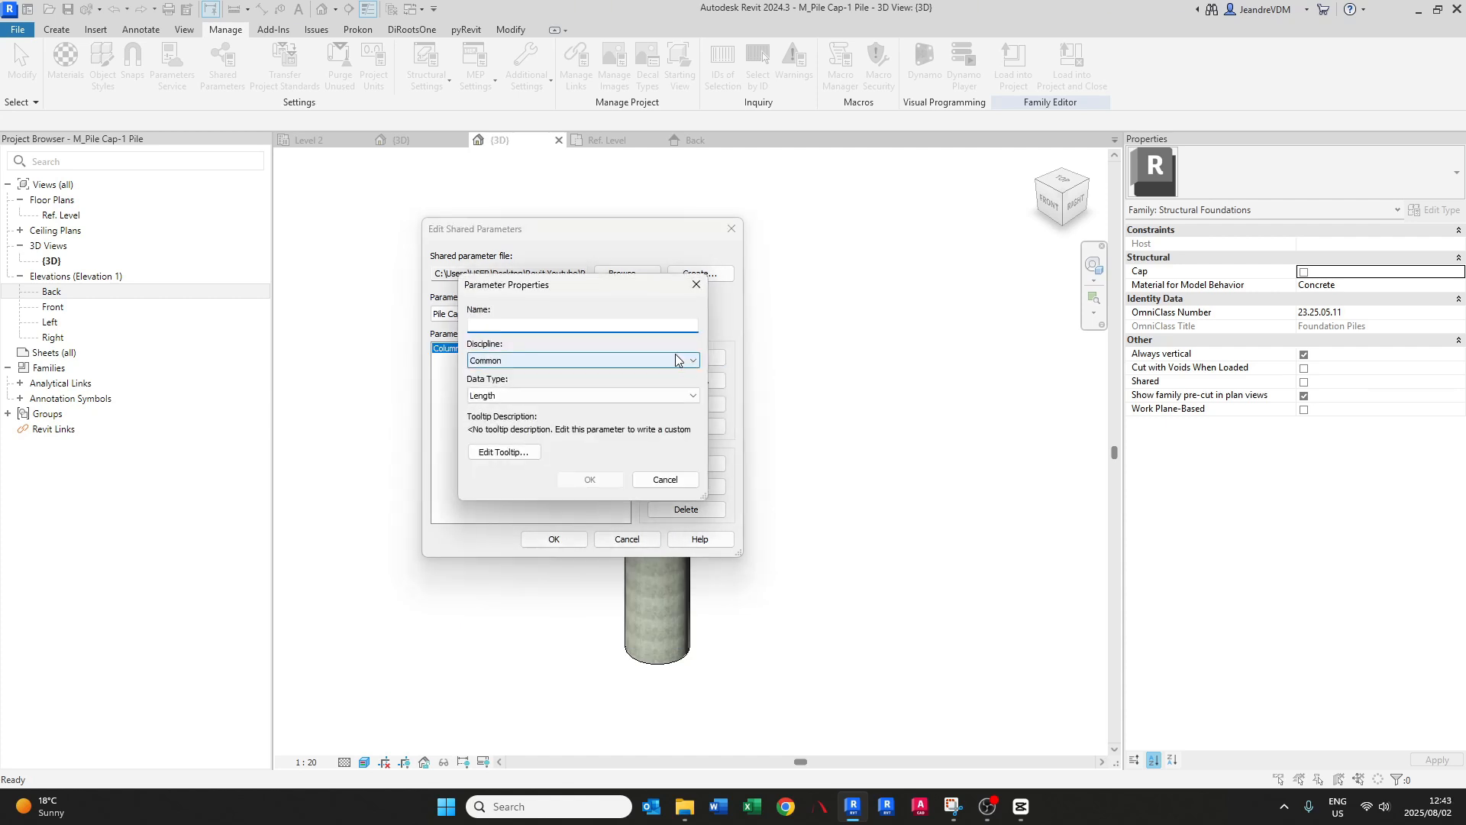
pyautogui.write('Pile Cap Size')
pyautogui.click(556, 396)
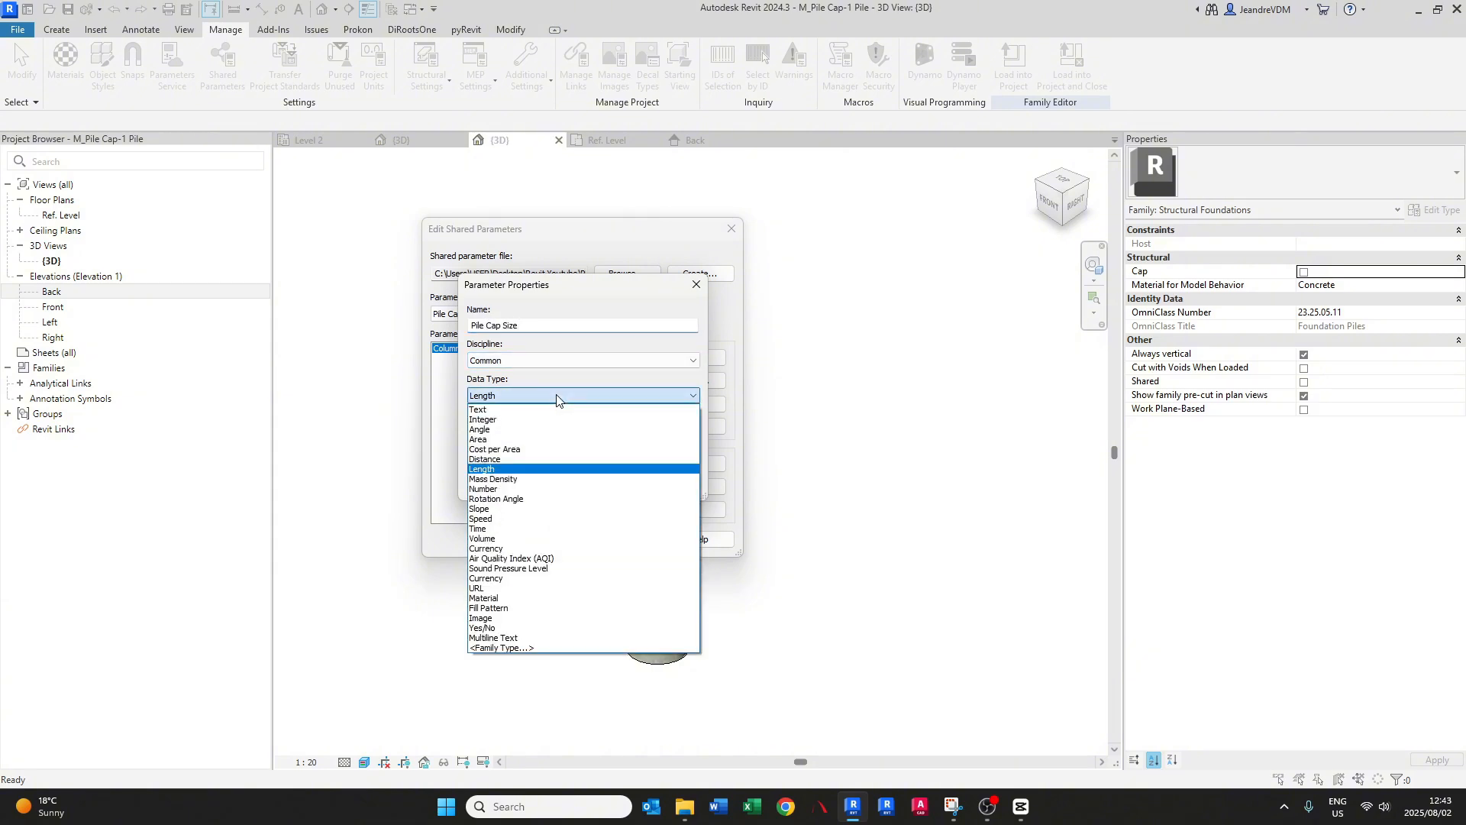
pyautogui.click(552, 411)
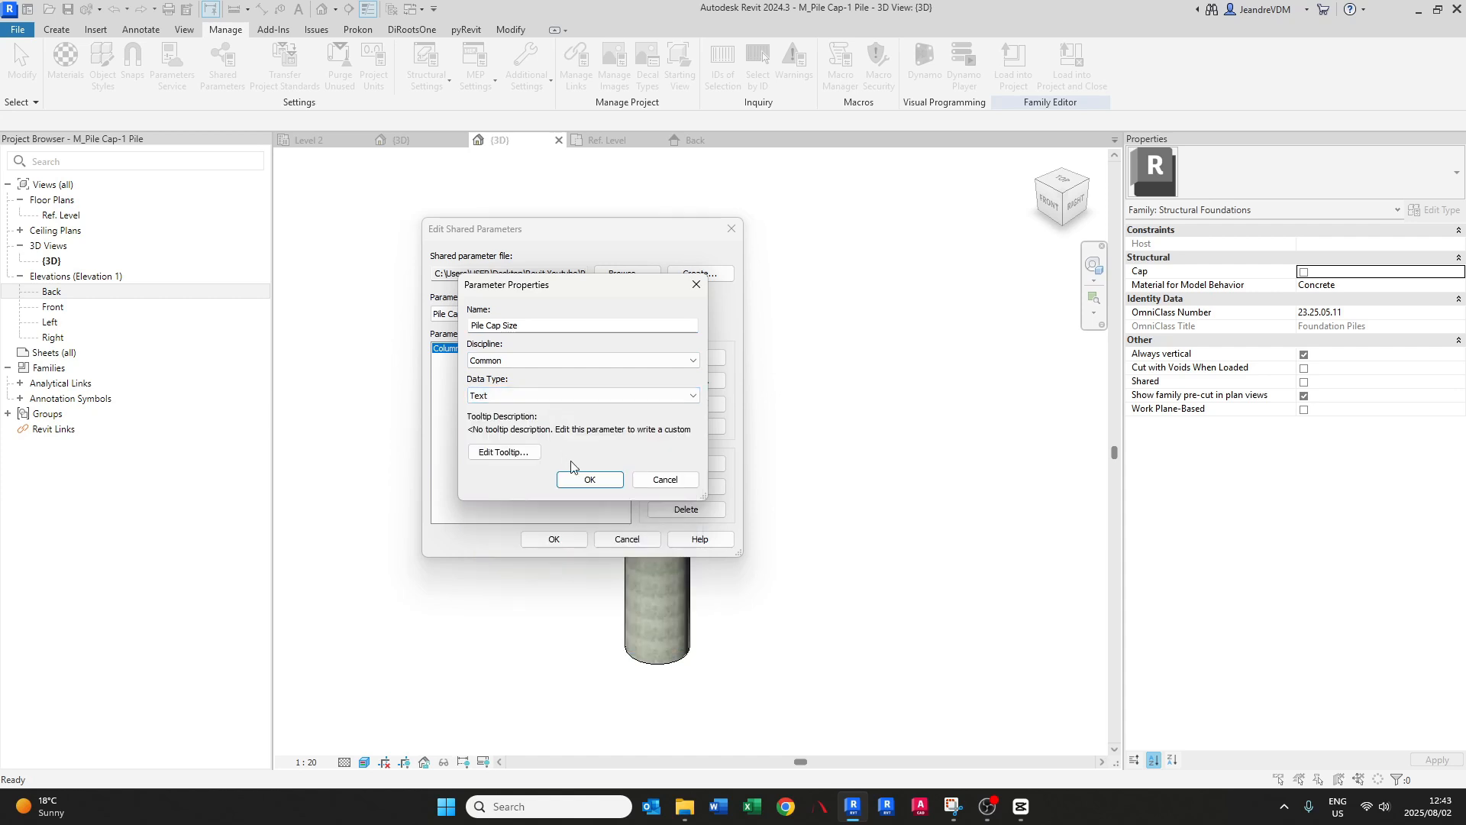
pyautogui.click(586, 480)
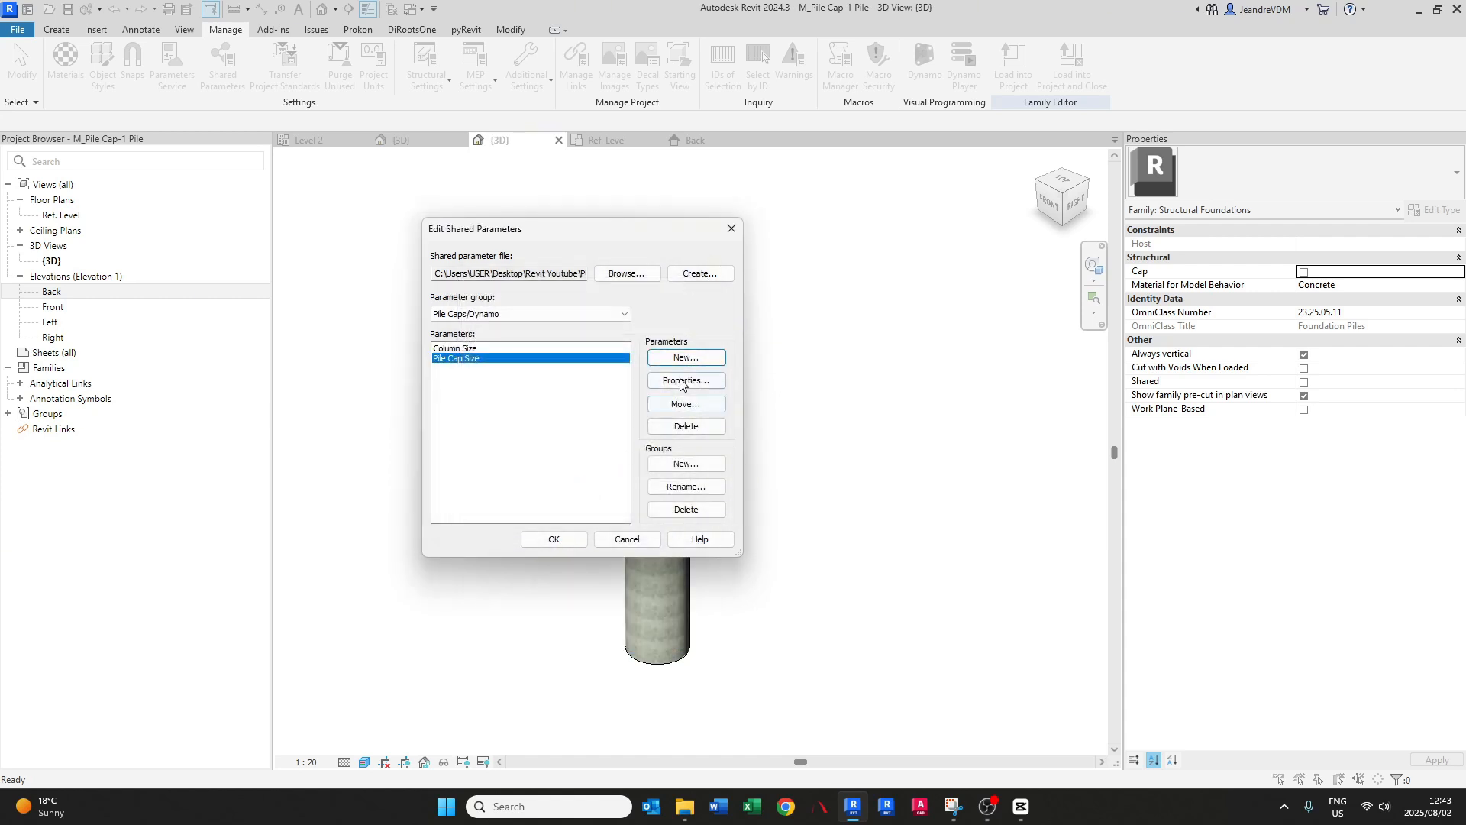
# - Add a shared parameter named Working Load with the Text data type to the Pile Caps/Dynamo group
pyautogui.click(679, 356)
pyautogui.write('Working Load')
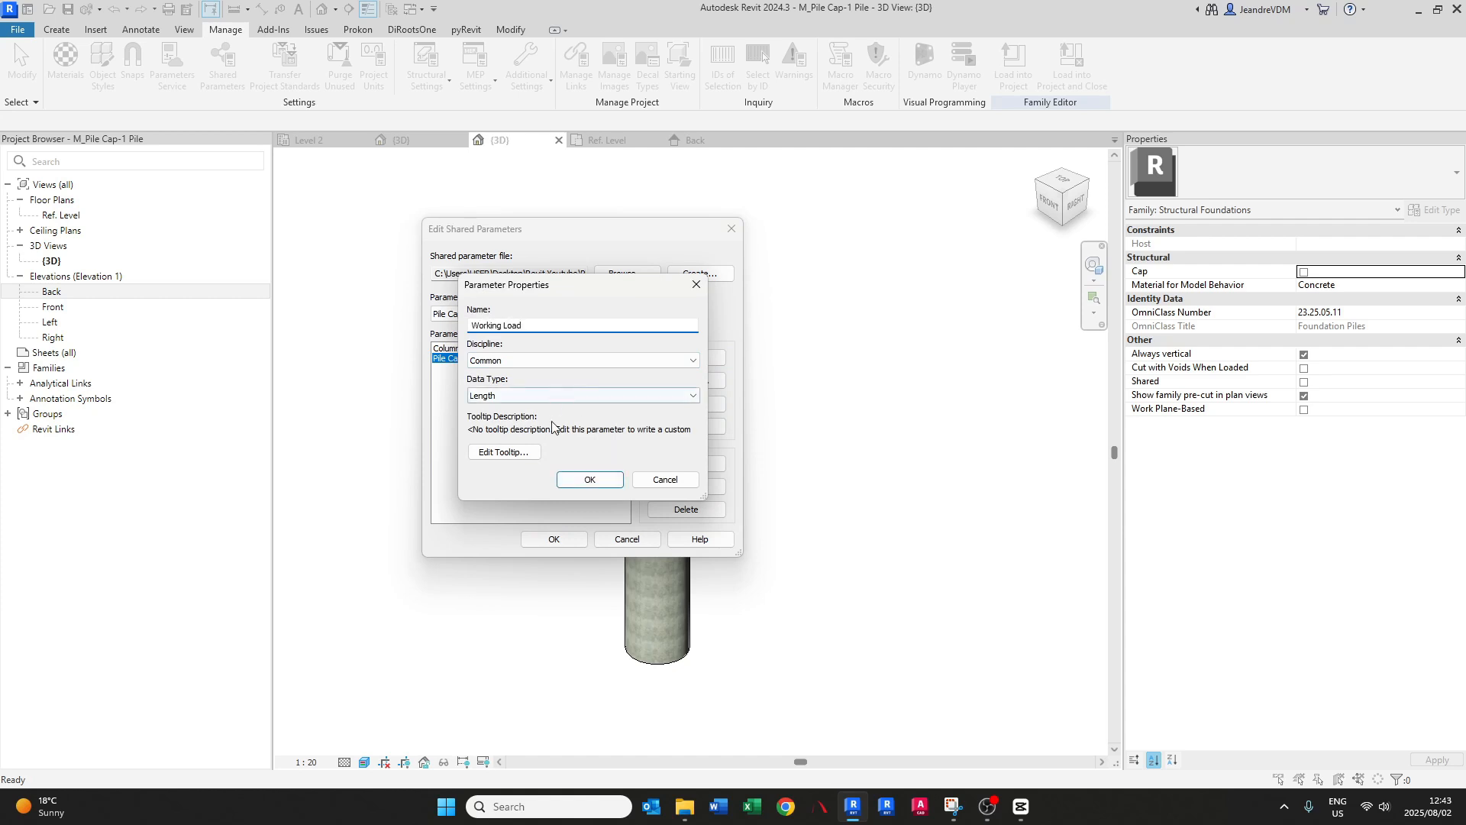
pyautogui.click(527, 395)
pyautogui.click(527, 417)
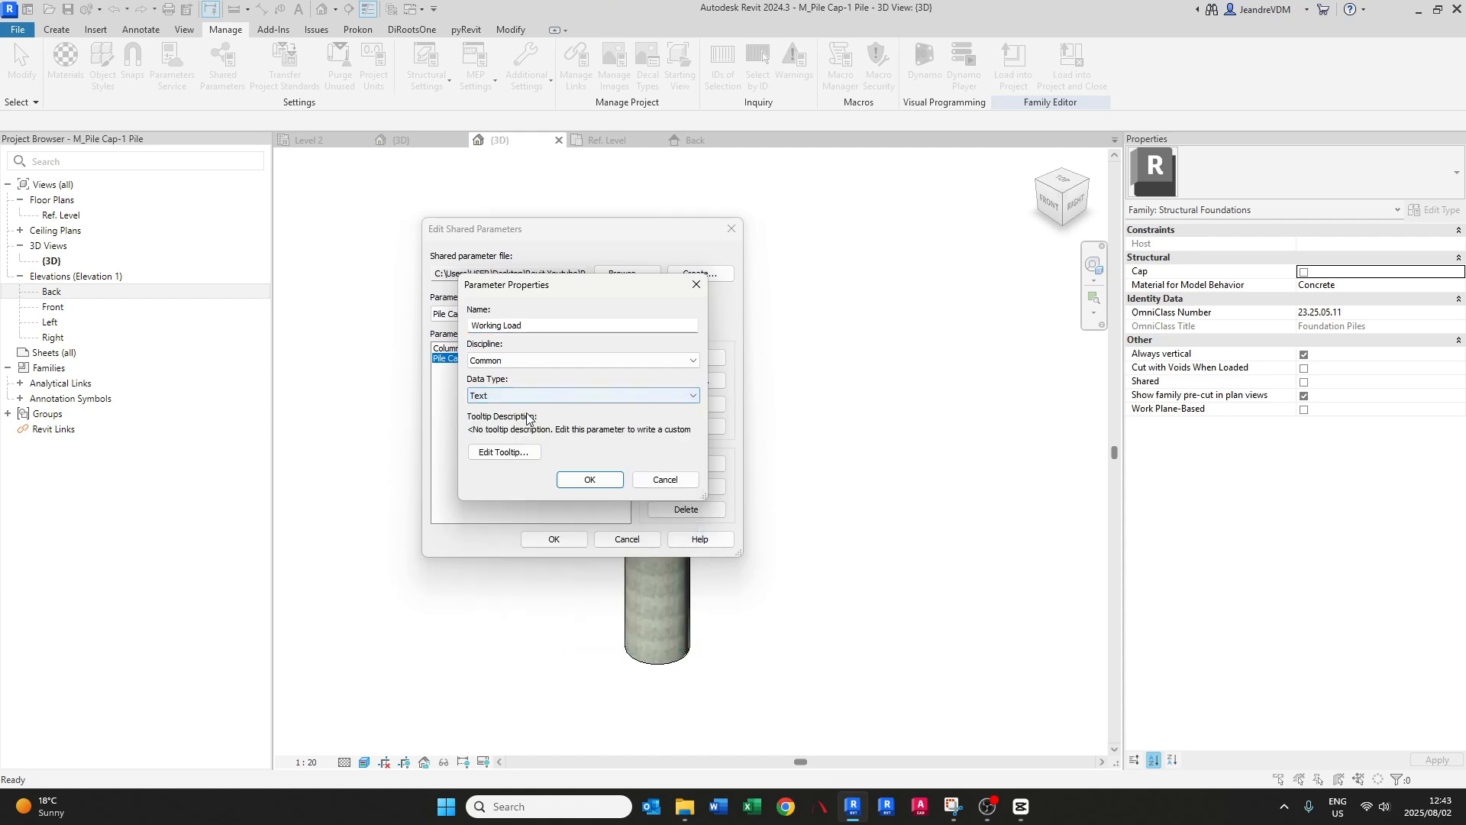
pyautogui.click(593, 481)
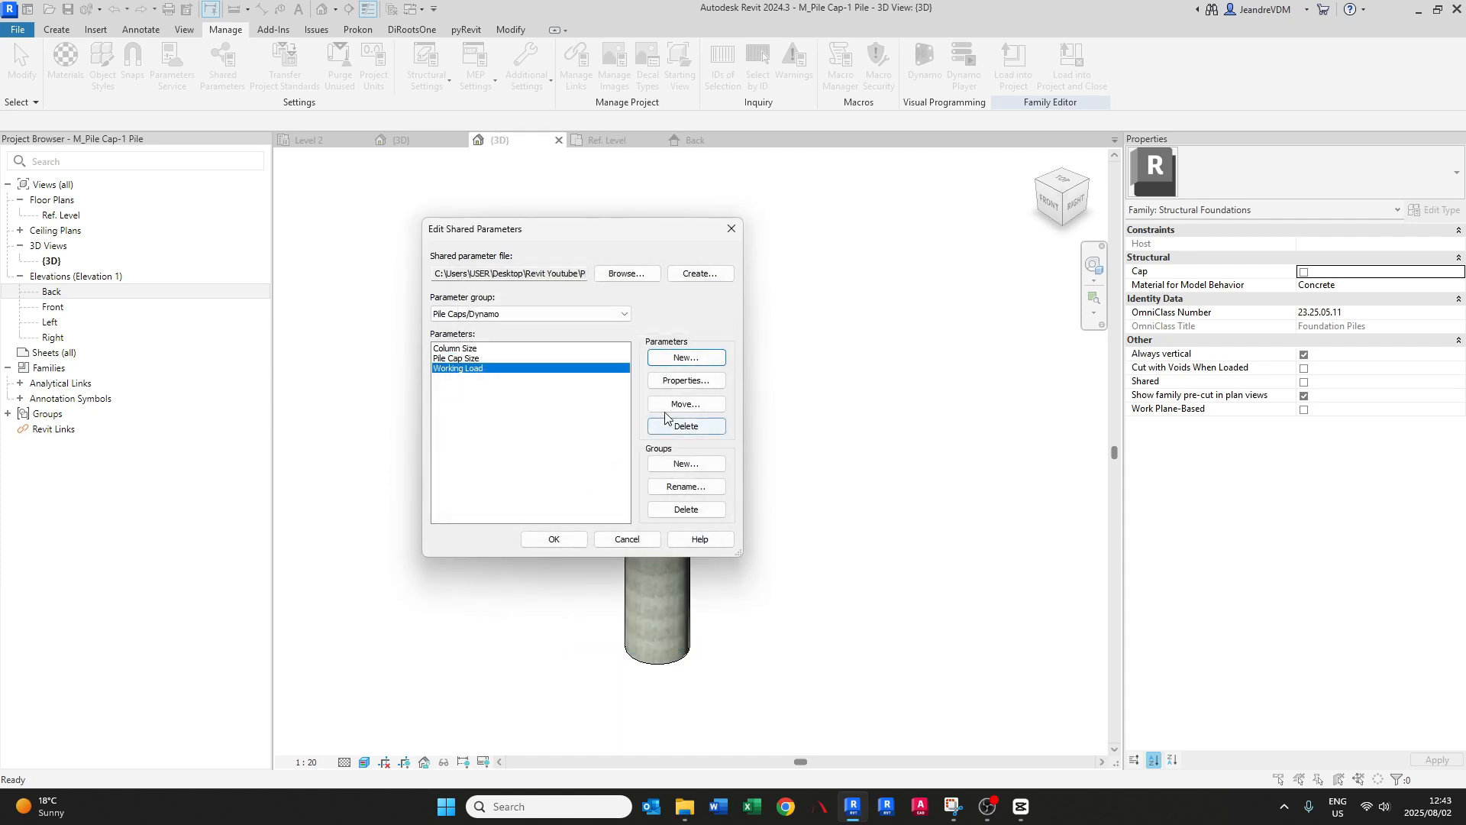
# - Add a Length shared parameter named X Coordinate and copy its name for reuse
pyautogui.click(682, 358)
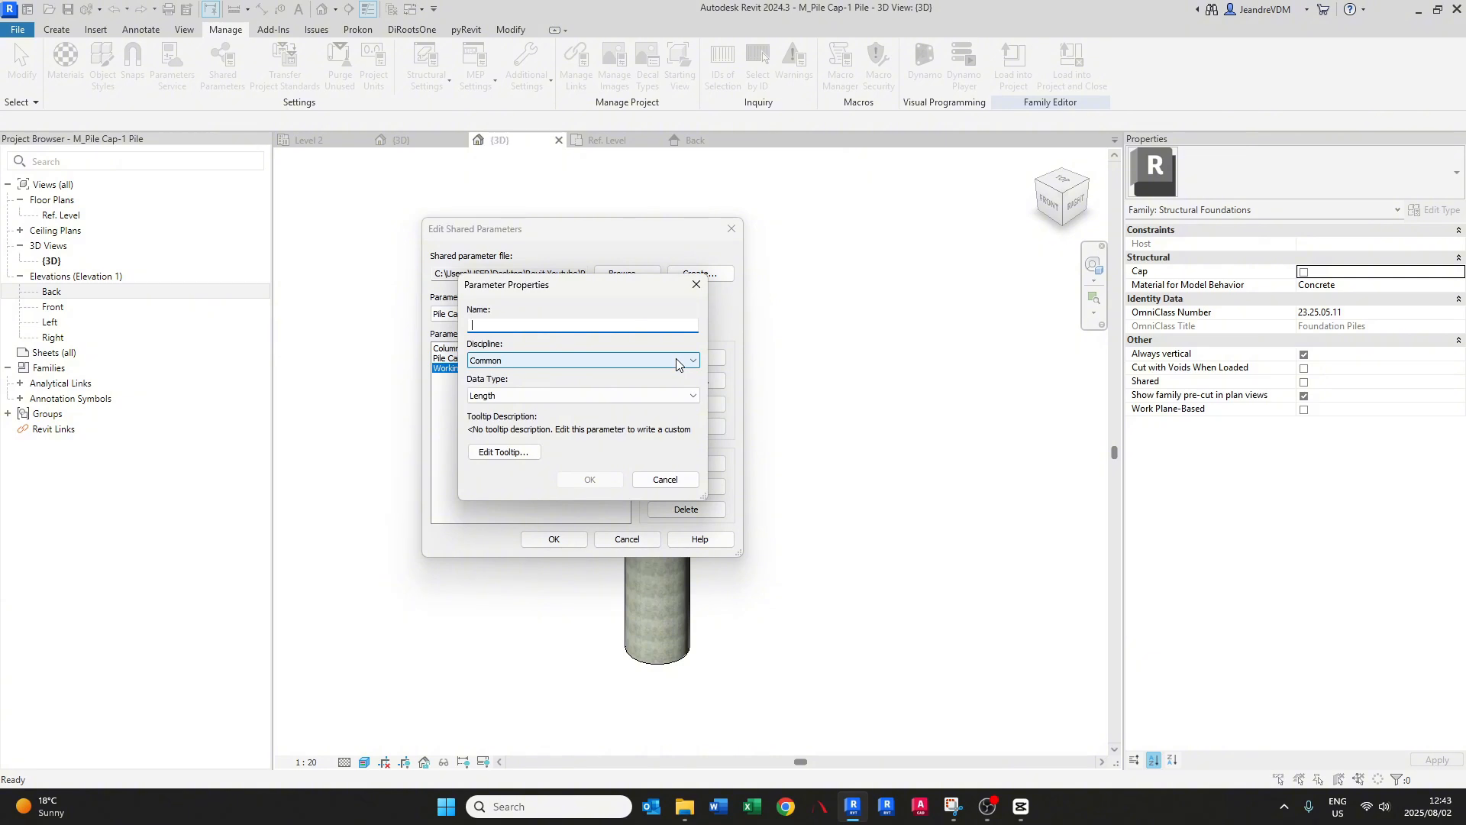
pyautogui.write('X Coordinate')
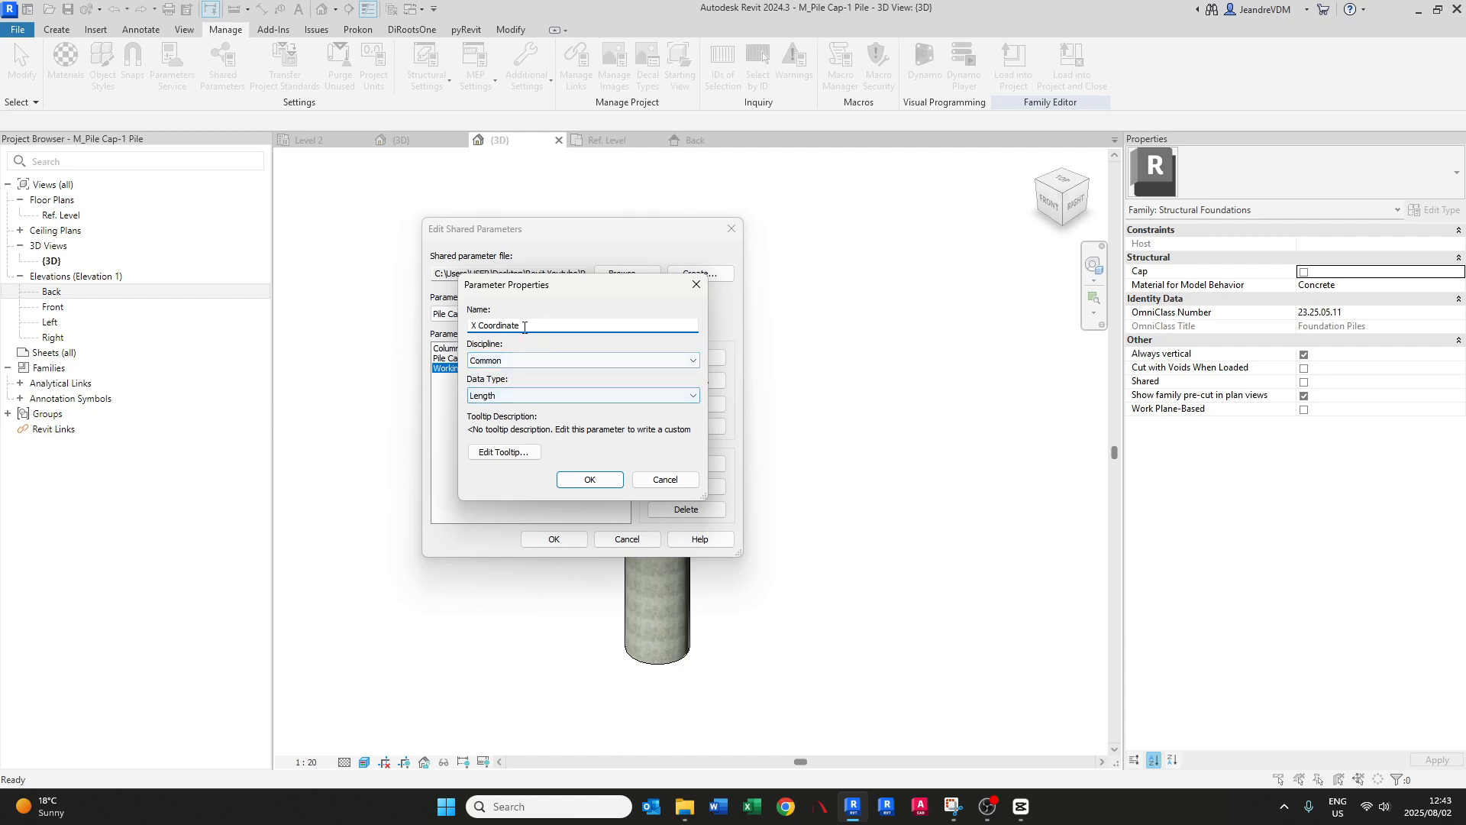
pyautogui.moveTo(522, 326); pyautogui.dragTo(469, 324)
pyautogui.hotkey('ctrl', 'c')
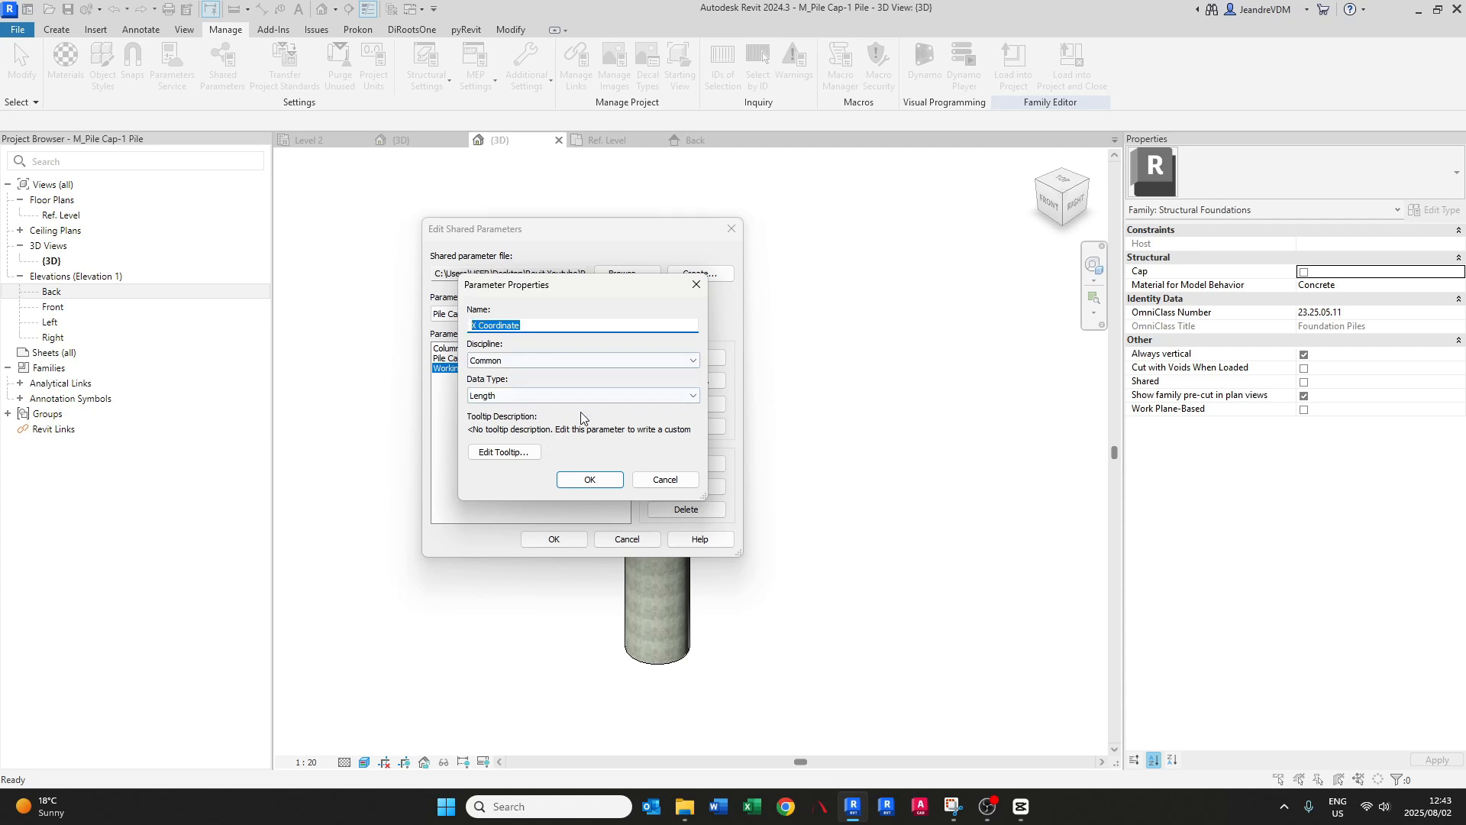
pyautogui.click(589, 480)
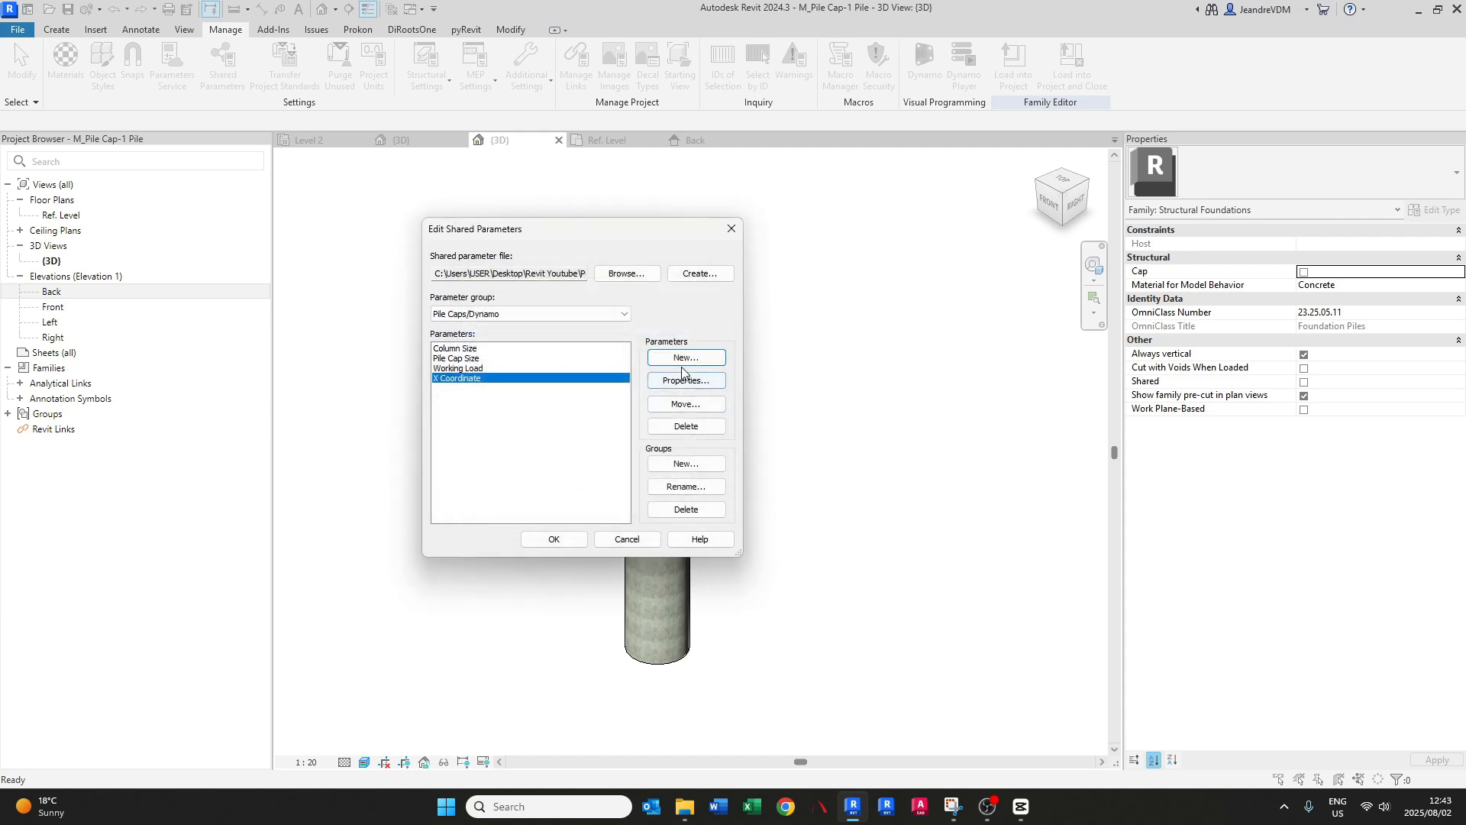
# - Add a Length shared parameter named Y Coordinate, reusing the copied name with its axis letter changed
pyautogui.click(683, 361)
pyautogui.hotkey('ctrl', 'v')
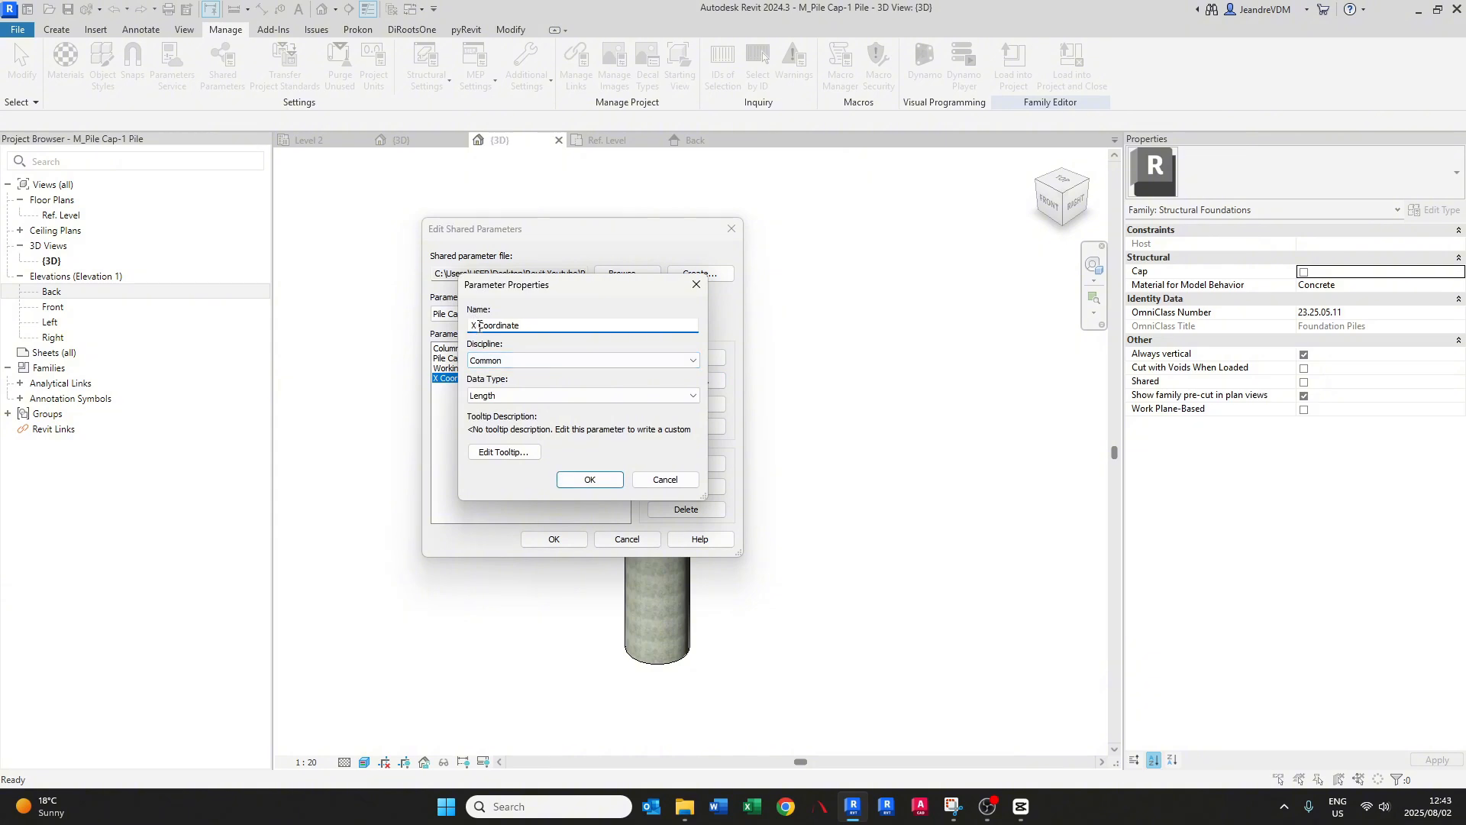
pyautogui.moveTo(479, 326); pyautogui.dragTo(464, 330)
pyautogui.write('y')
pyautogui.press('capslock')
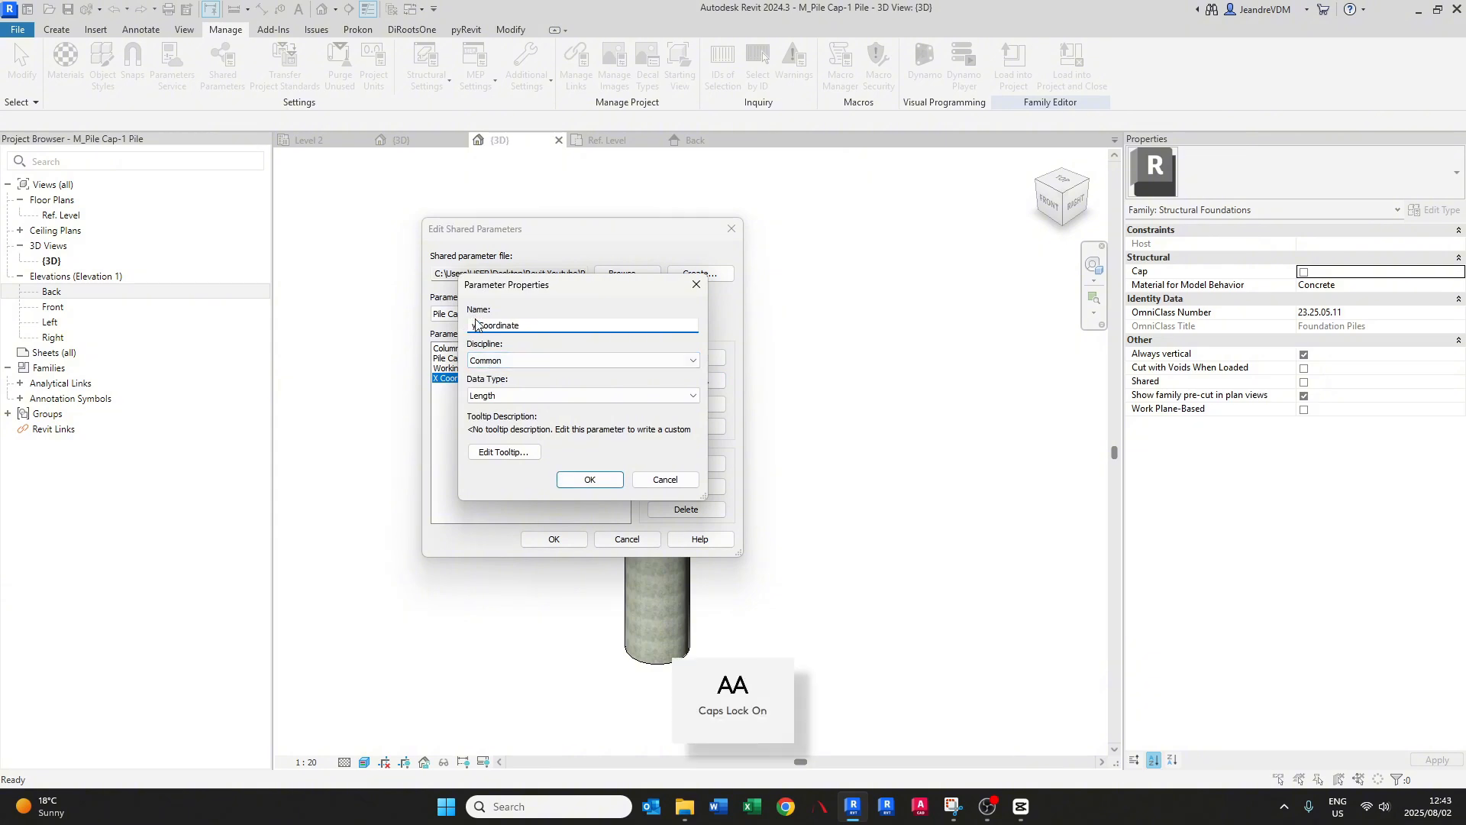
pyautogui.press('BackSpace')
pyautogui.write('Y')
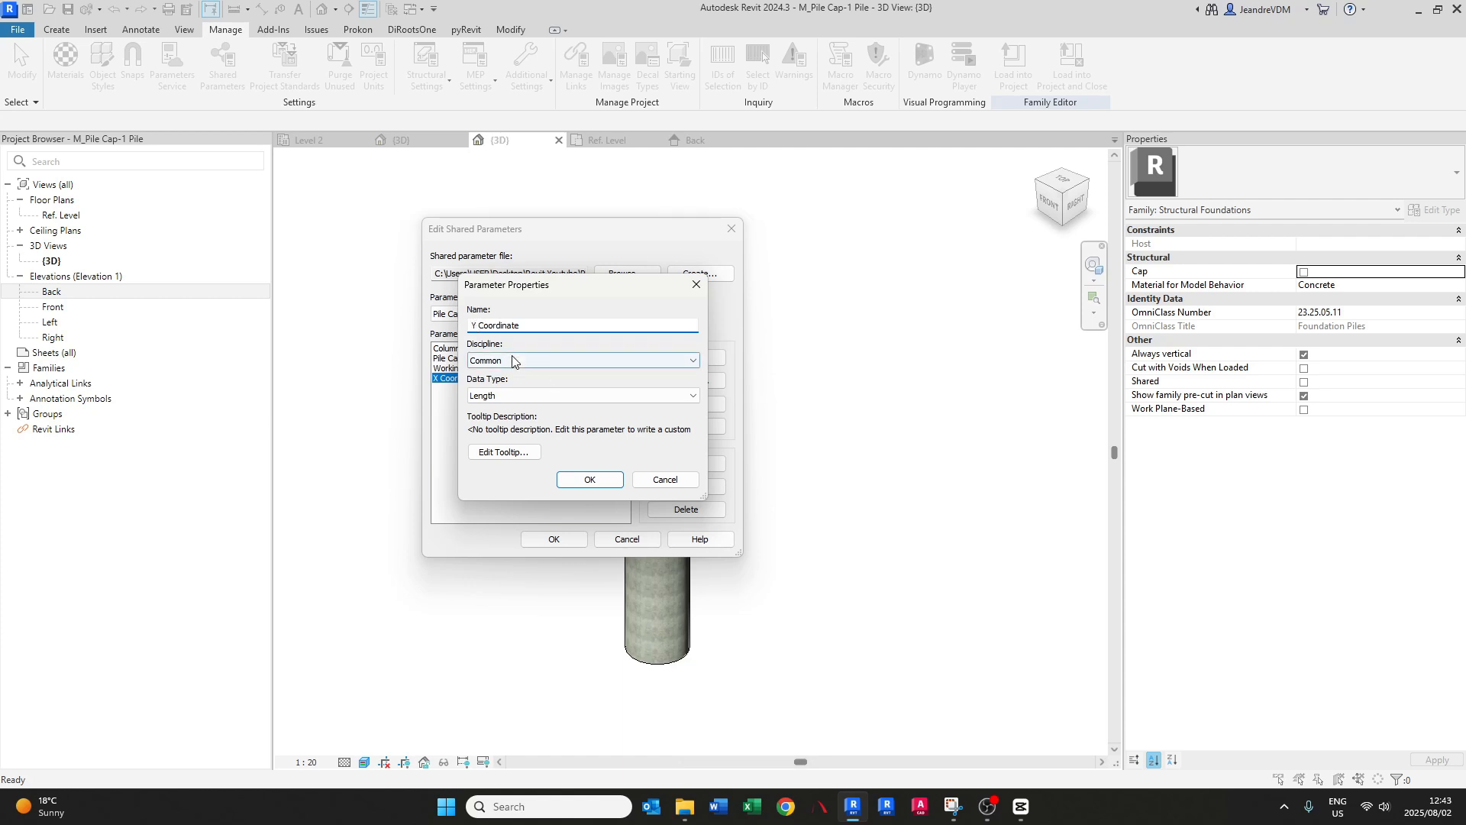
pyautogui.click(588, 479)
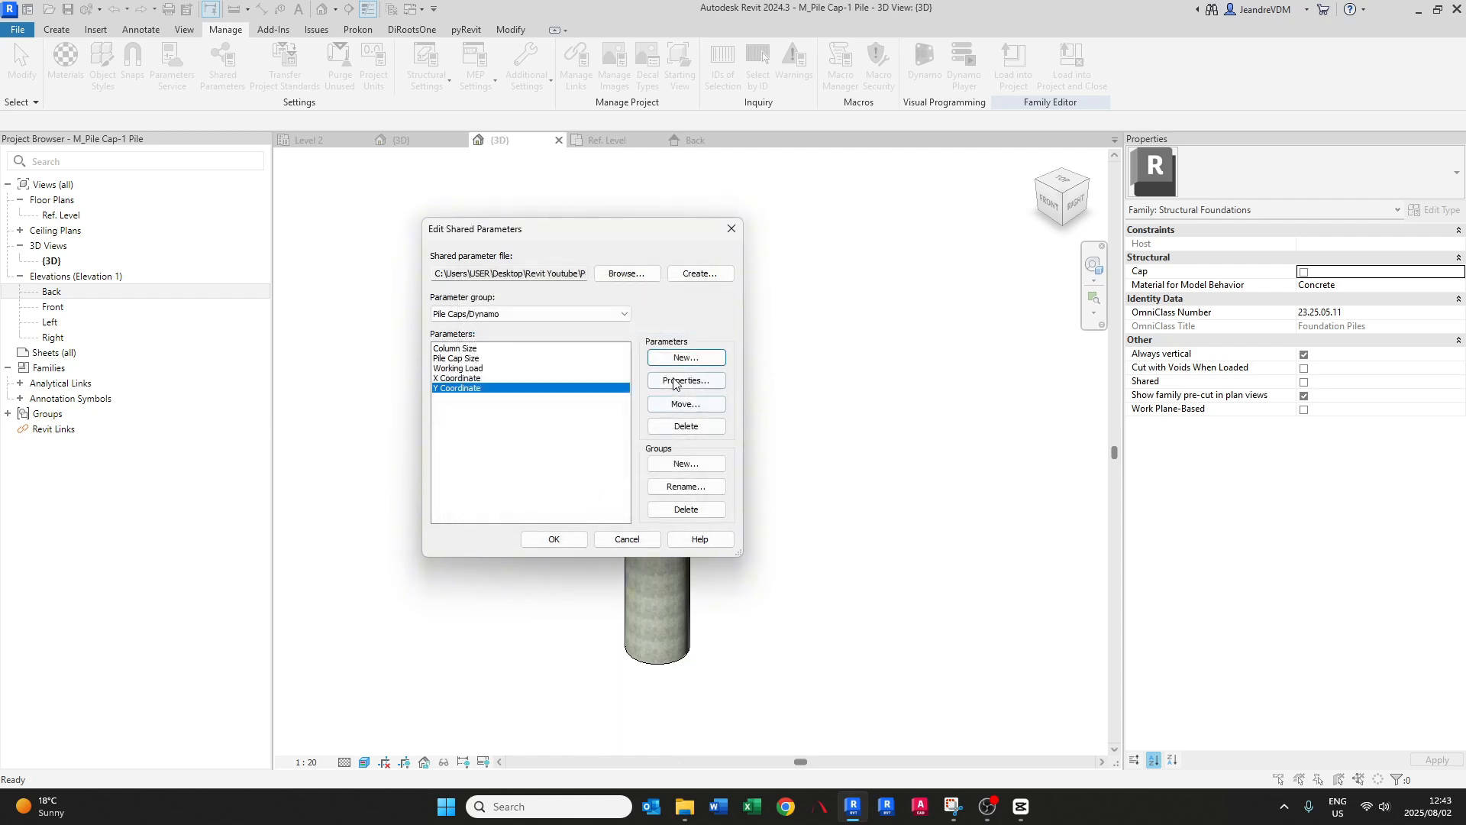
# - Add a Length shared parameter named Z Coordinate, accept the shared parameter edits and dismiss the save reminder
pyautogui.click(675, 359)
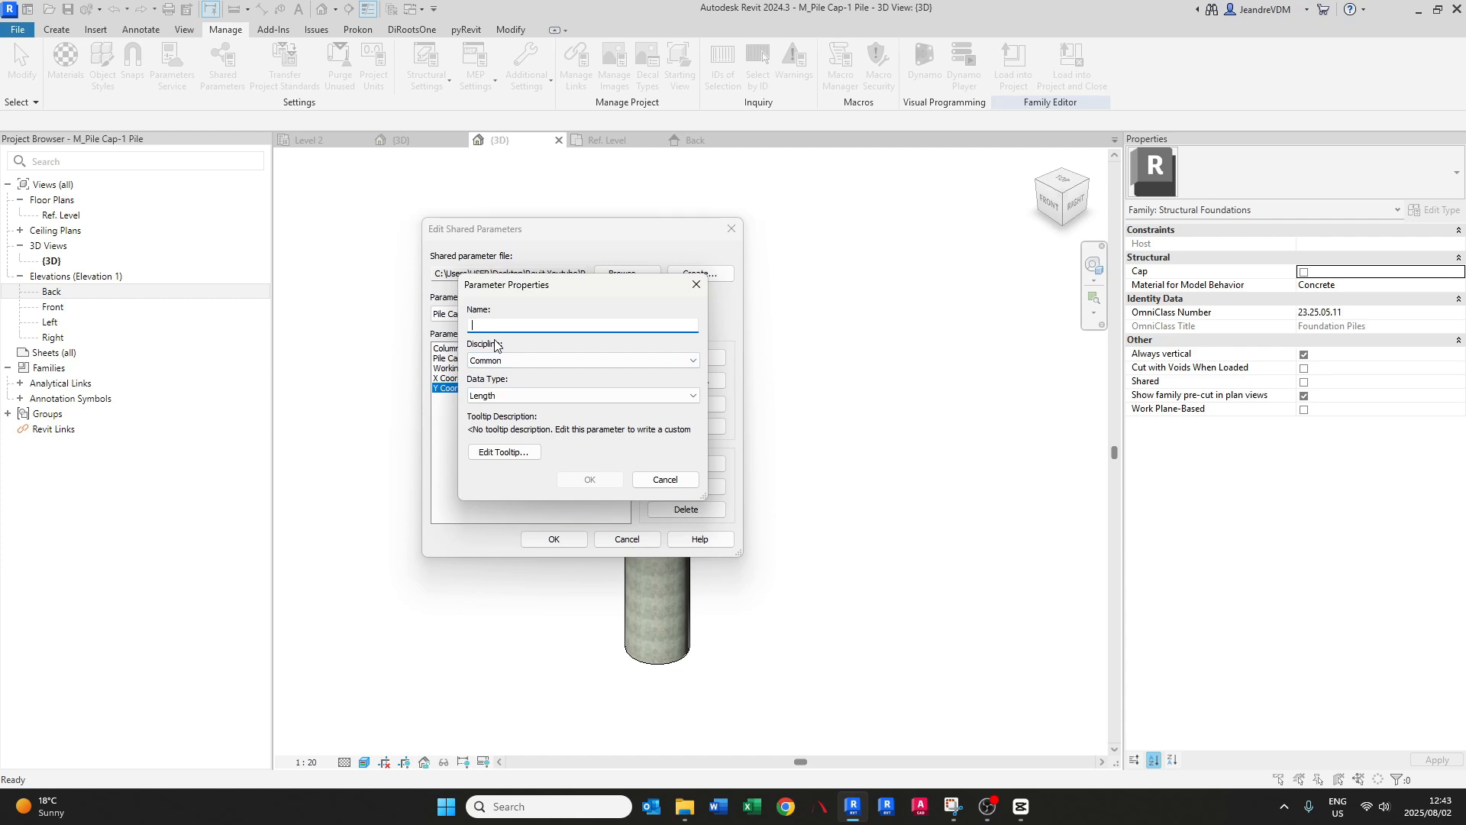
pyautogui.write('X Coordinate')
pyautogui.press('Delete')
pyautogui.write('Z')
pyautogui.click(589, 480)
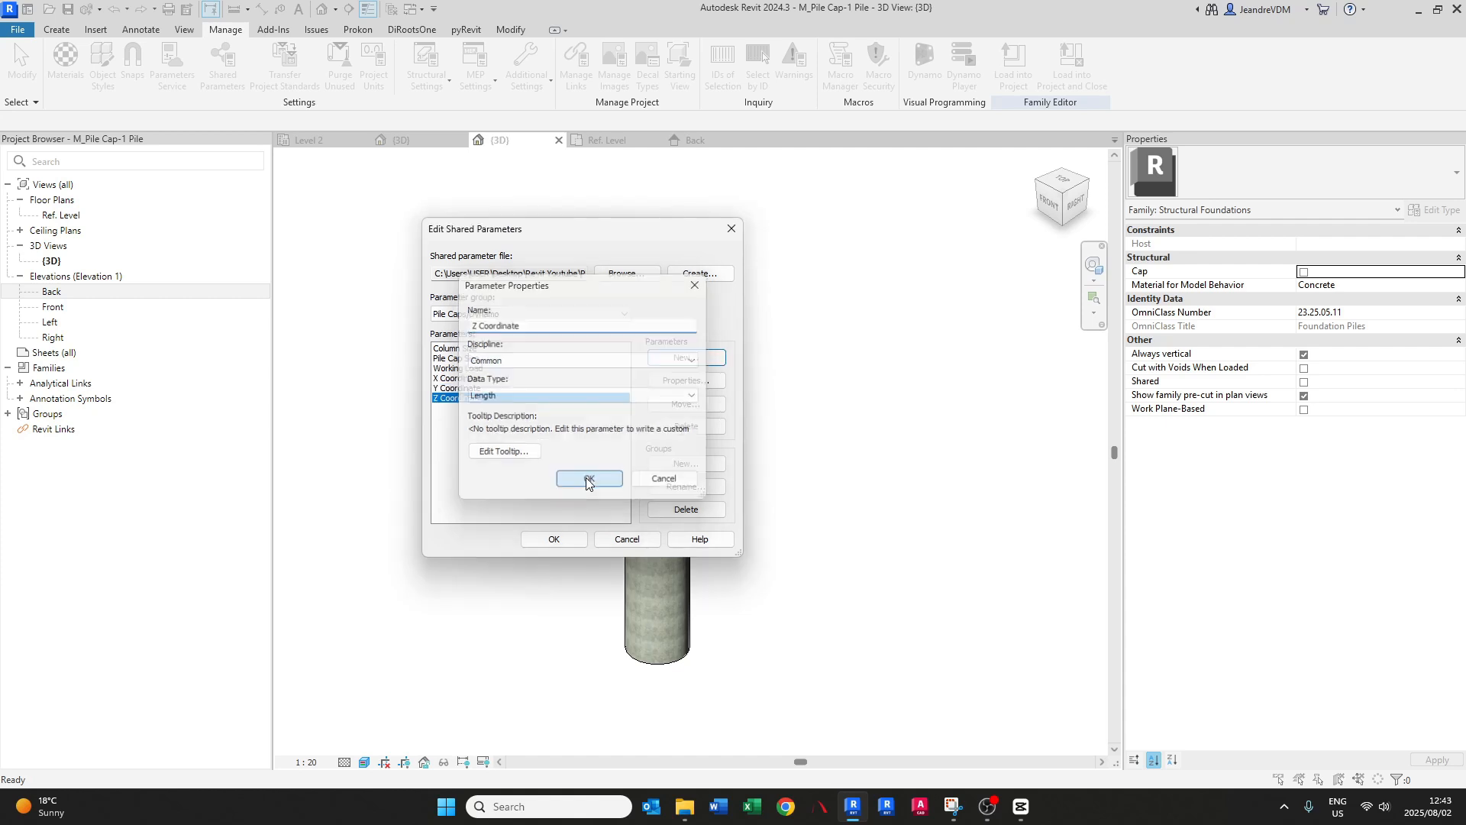
pyautogui.click(551, 539)
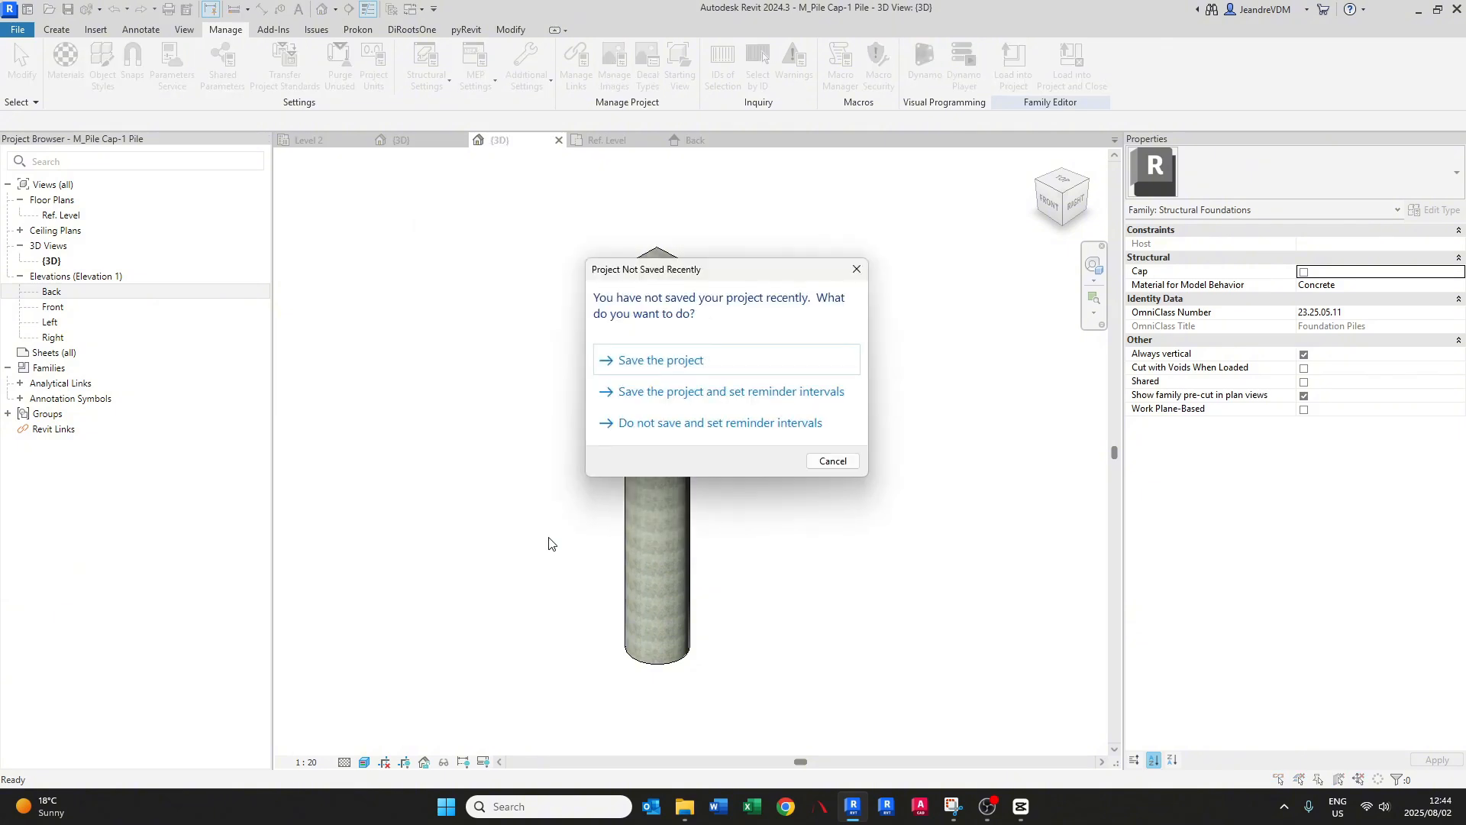
pyautogui.press('Escape')
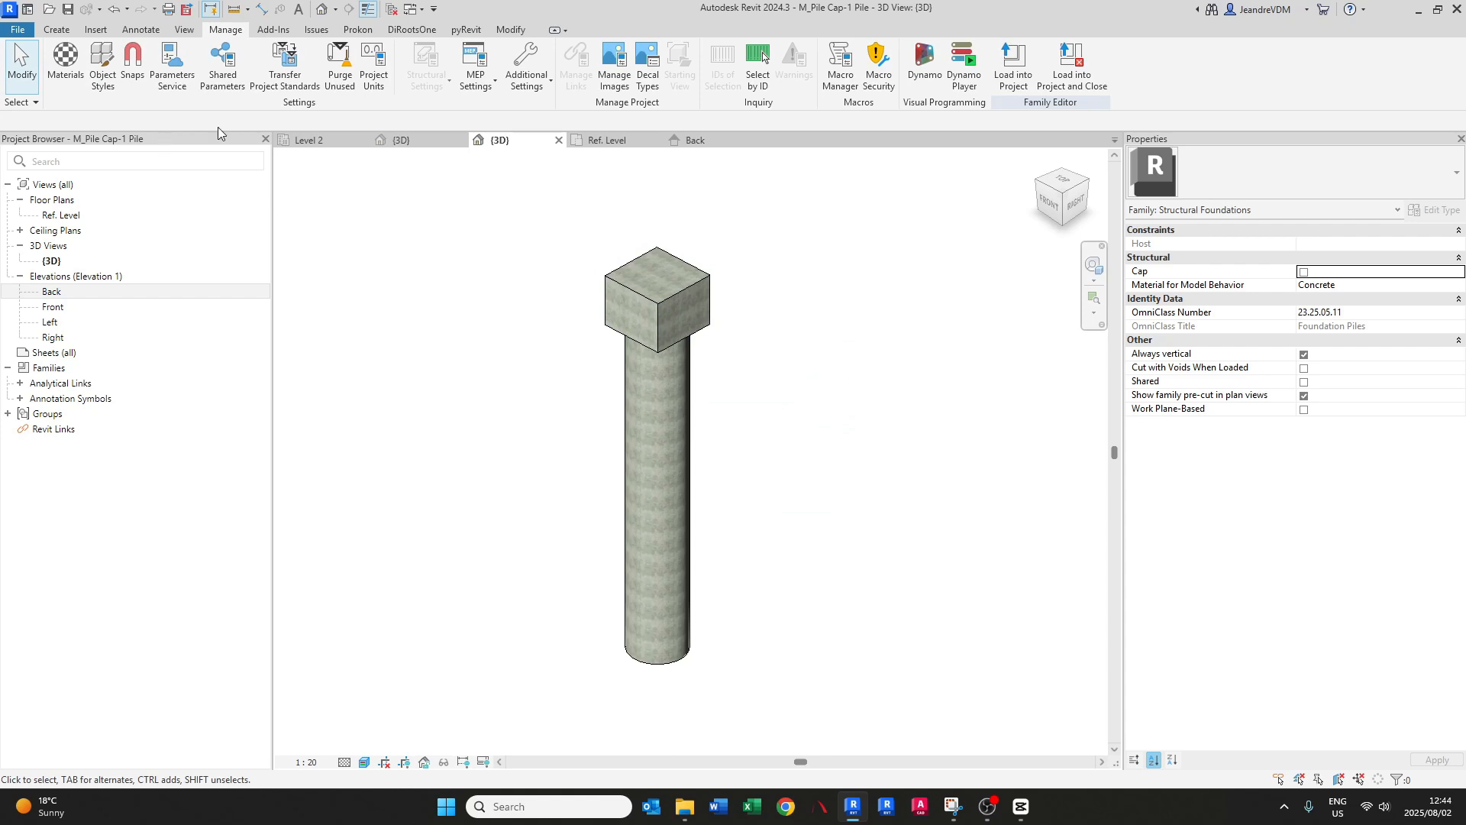
# - In the family types, add the shared parameter Column Size as a type parameter grouped under Text
pyautogui.click(505, 32)
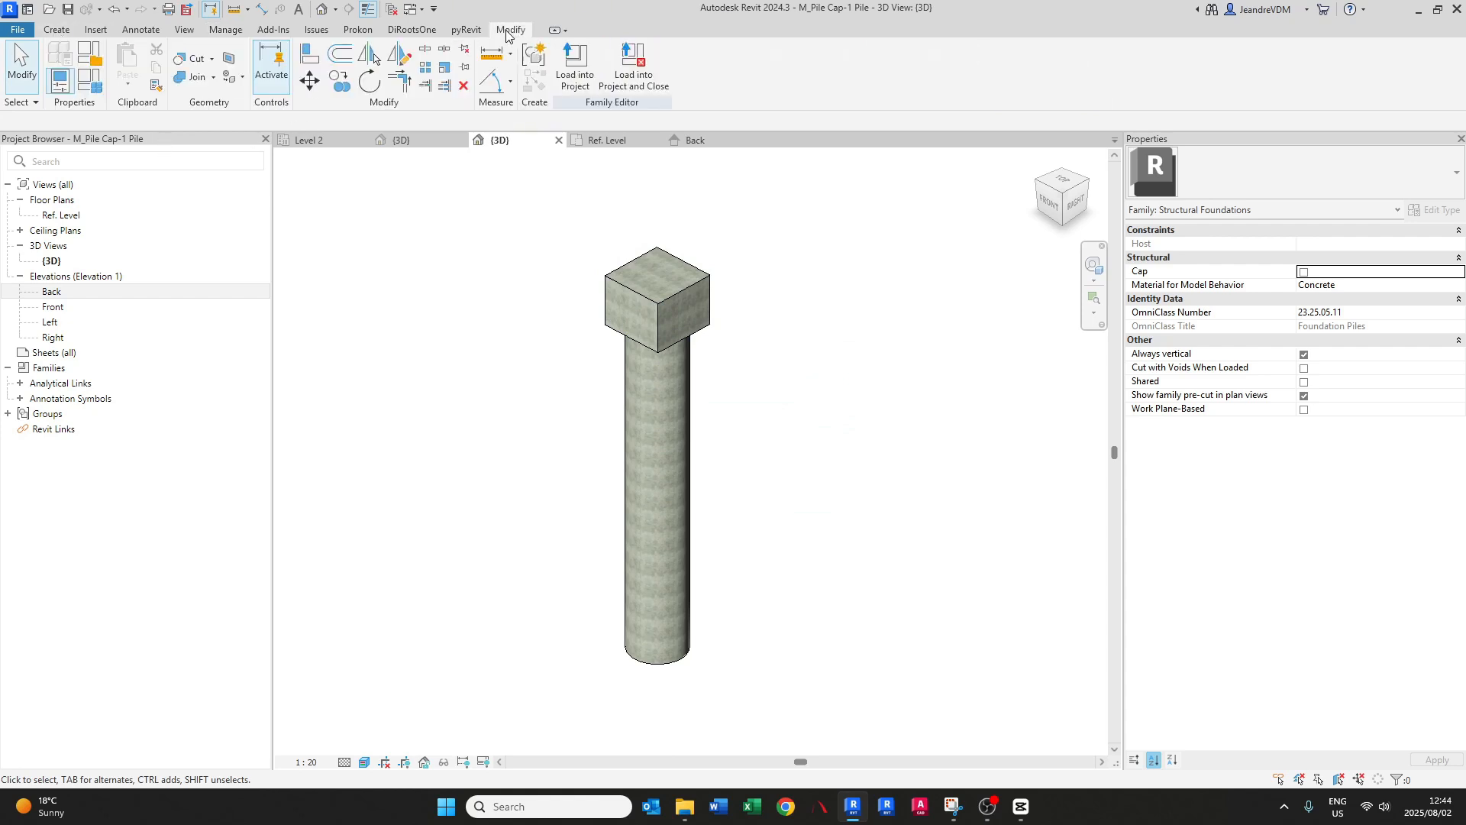
pyautogui.click(96, 84)
pyautogui.moveTo(397, 188); pyautogui.dragTo(462, 177)
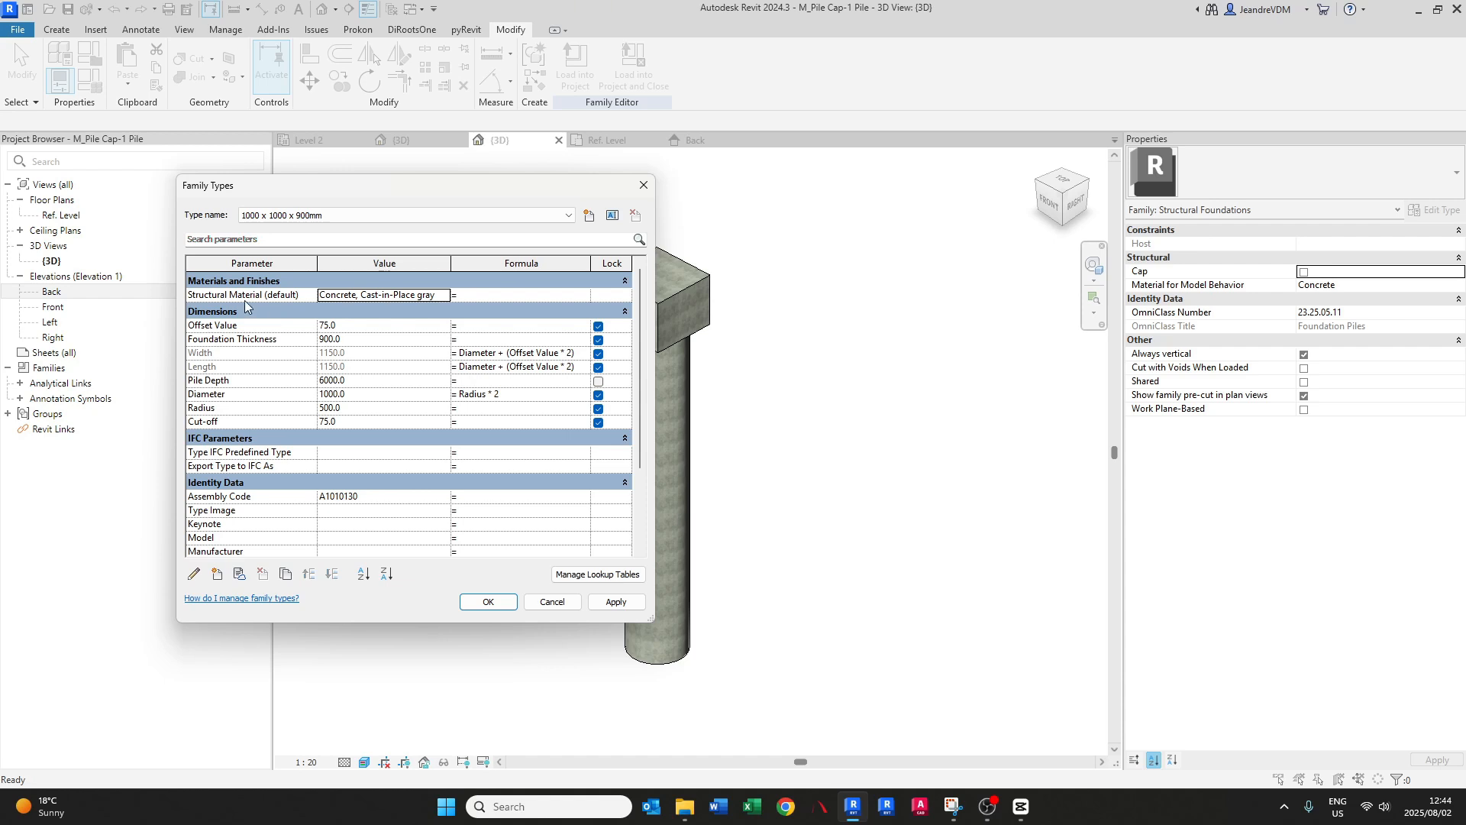
pyautogui.click(218, 574)
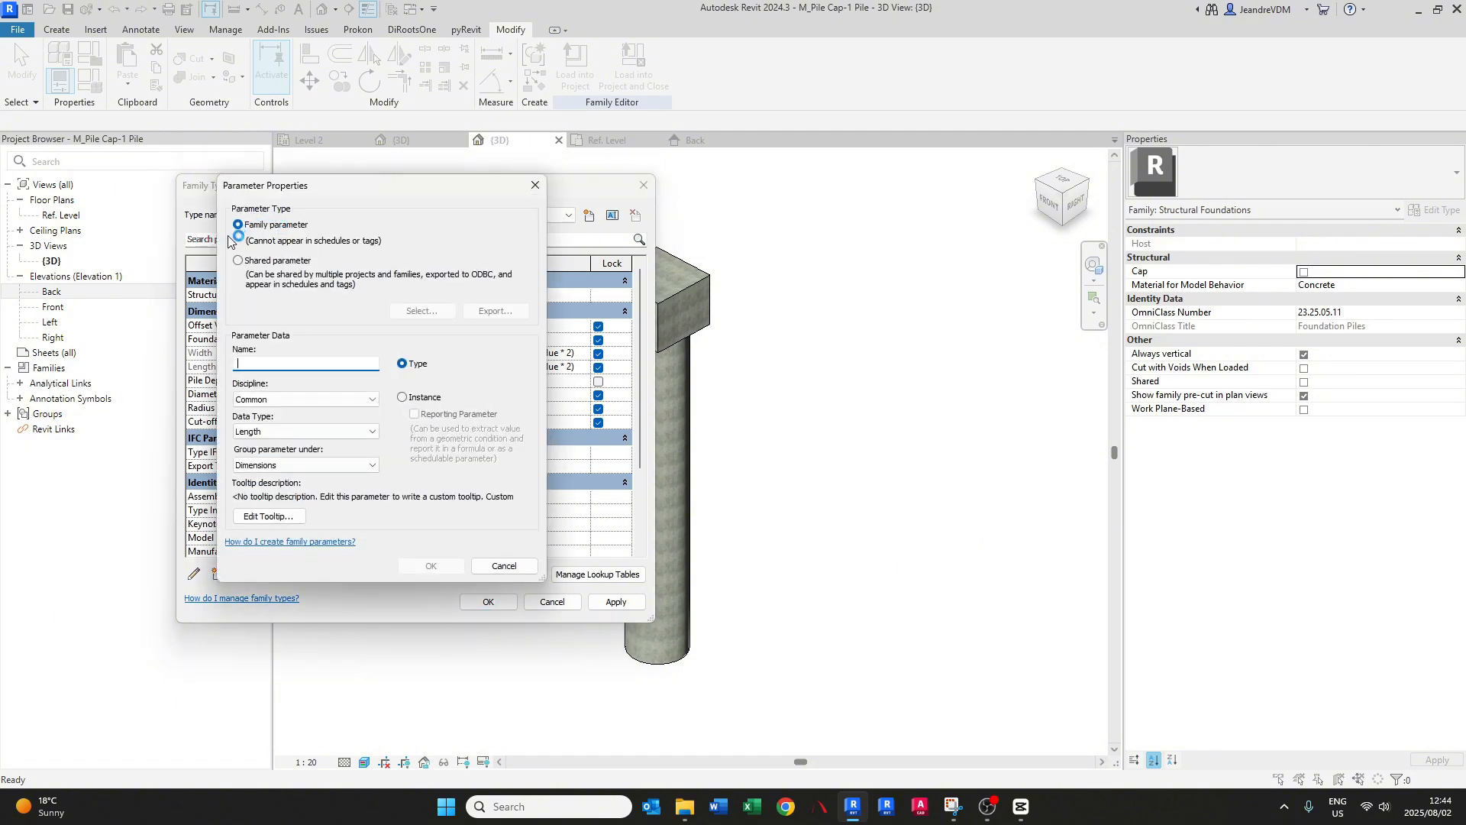
pyautogui.click(257, 261)
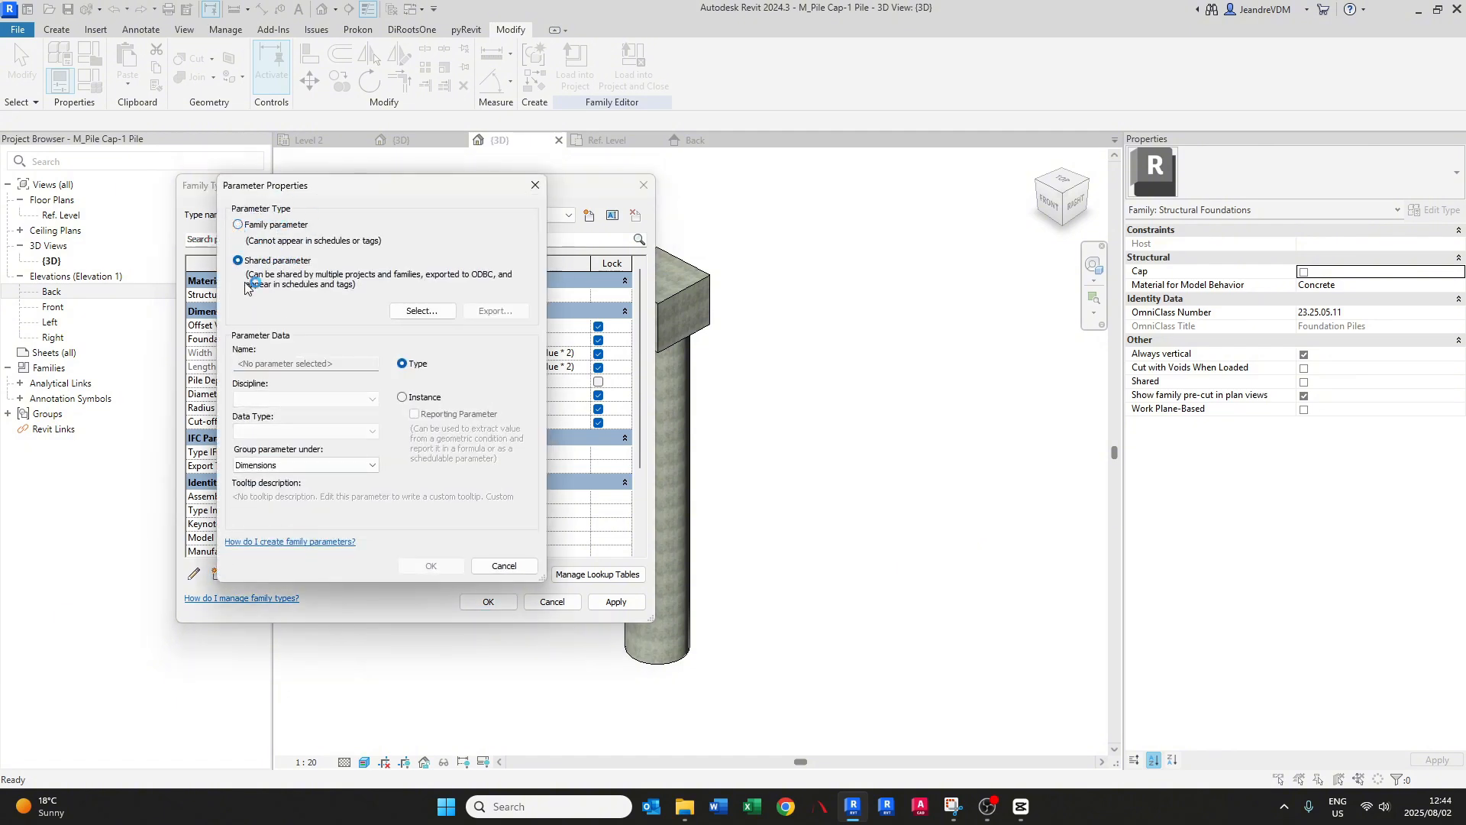
pyautogui.click(423, 311)
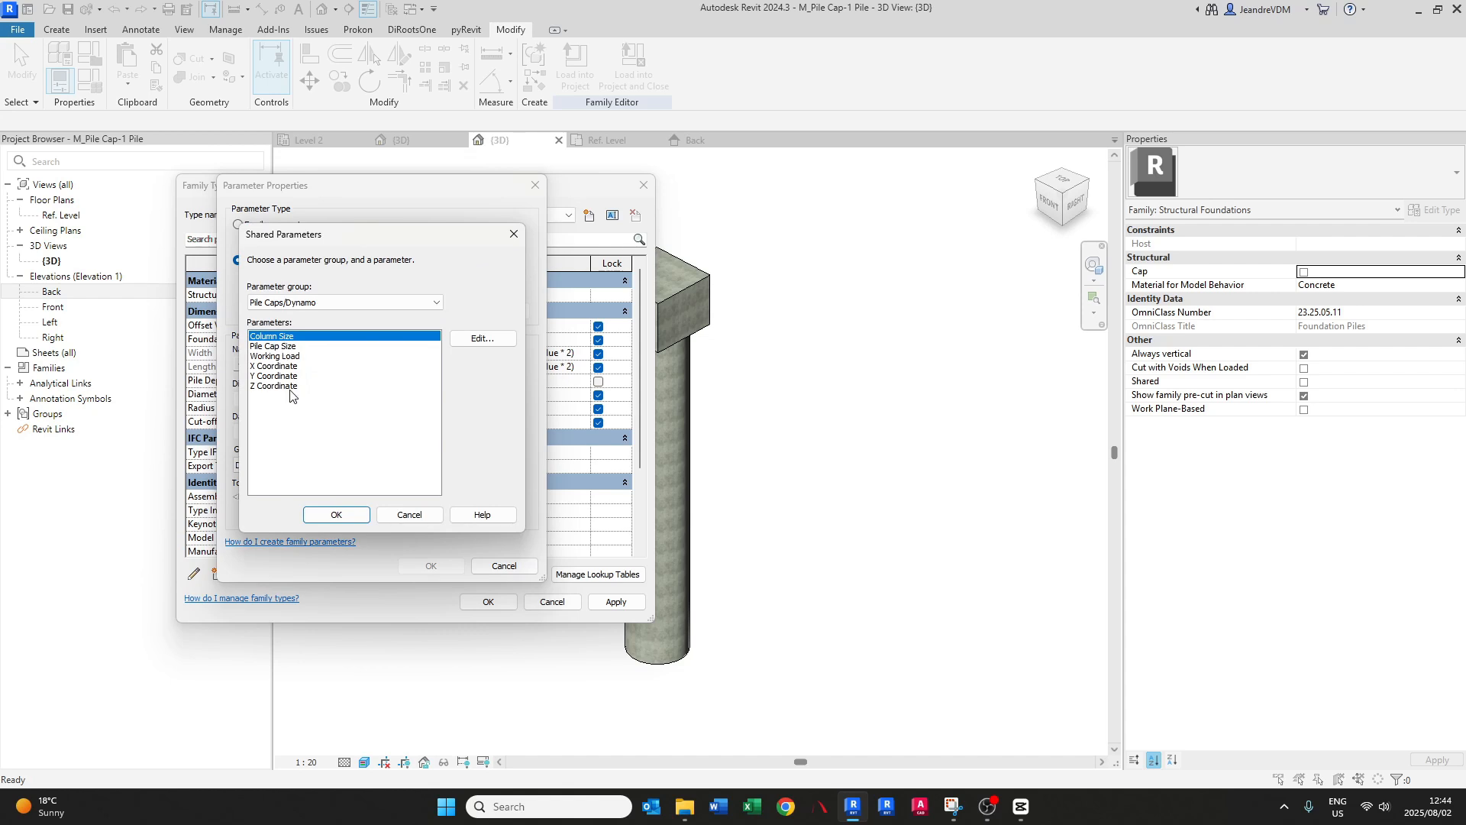
pyautogui.click(336, 516)
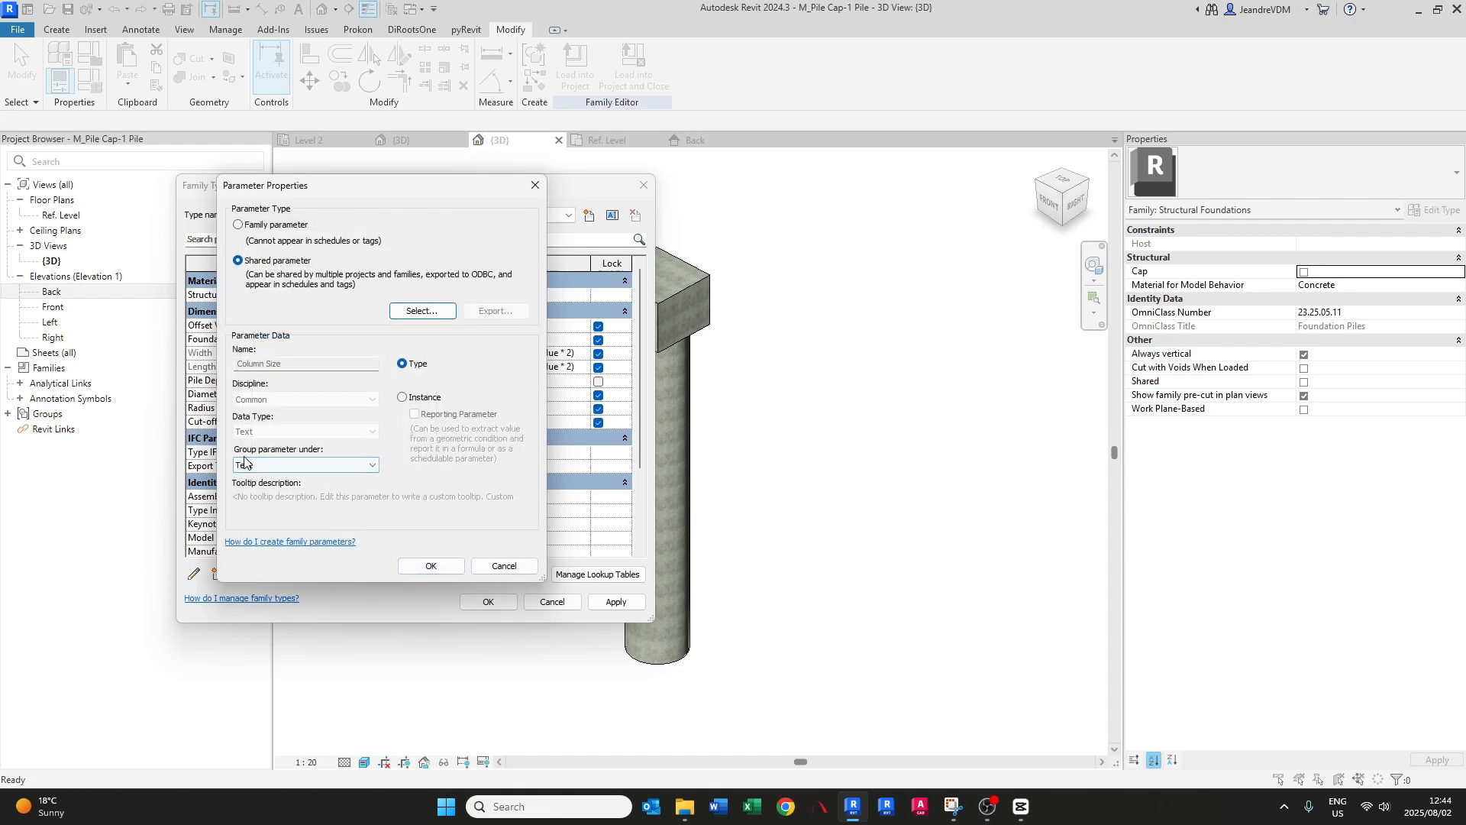
pyautogui.click(430, 567)
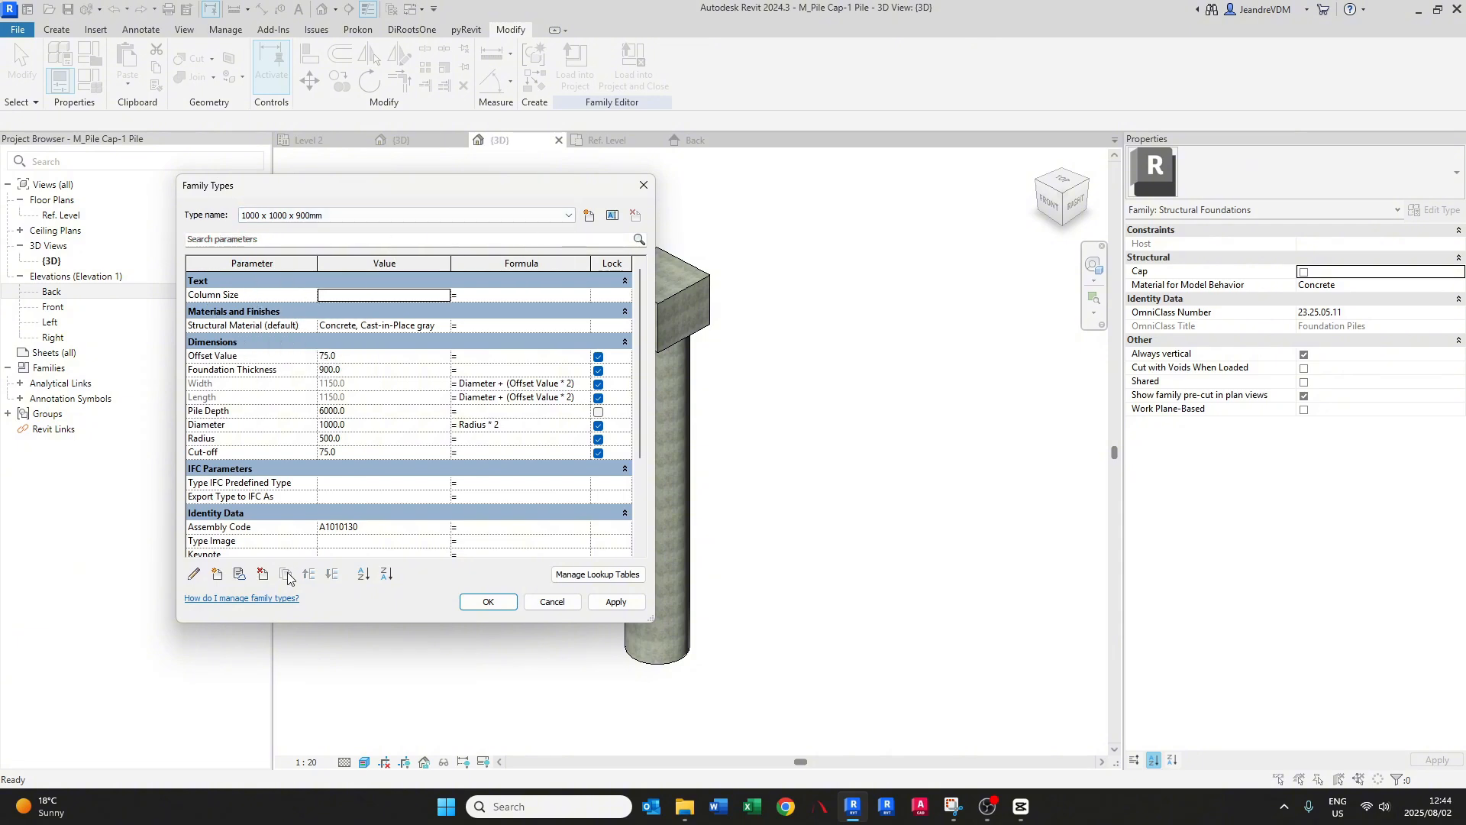
# - Add the shared parameter Pile Cap Size to the family as a type parameter grouped under Text
pyautogui.click(218, 573)
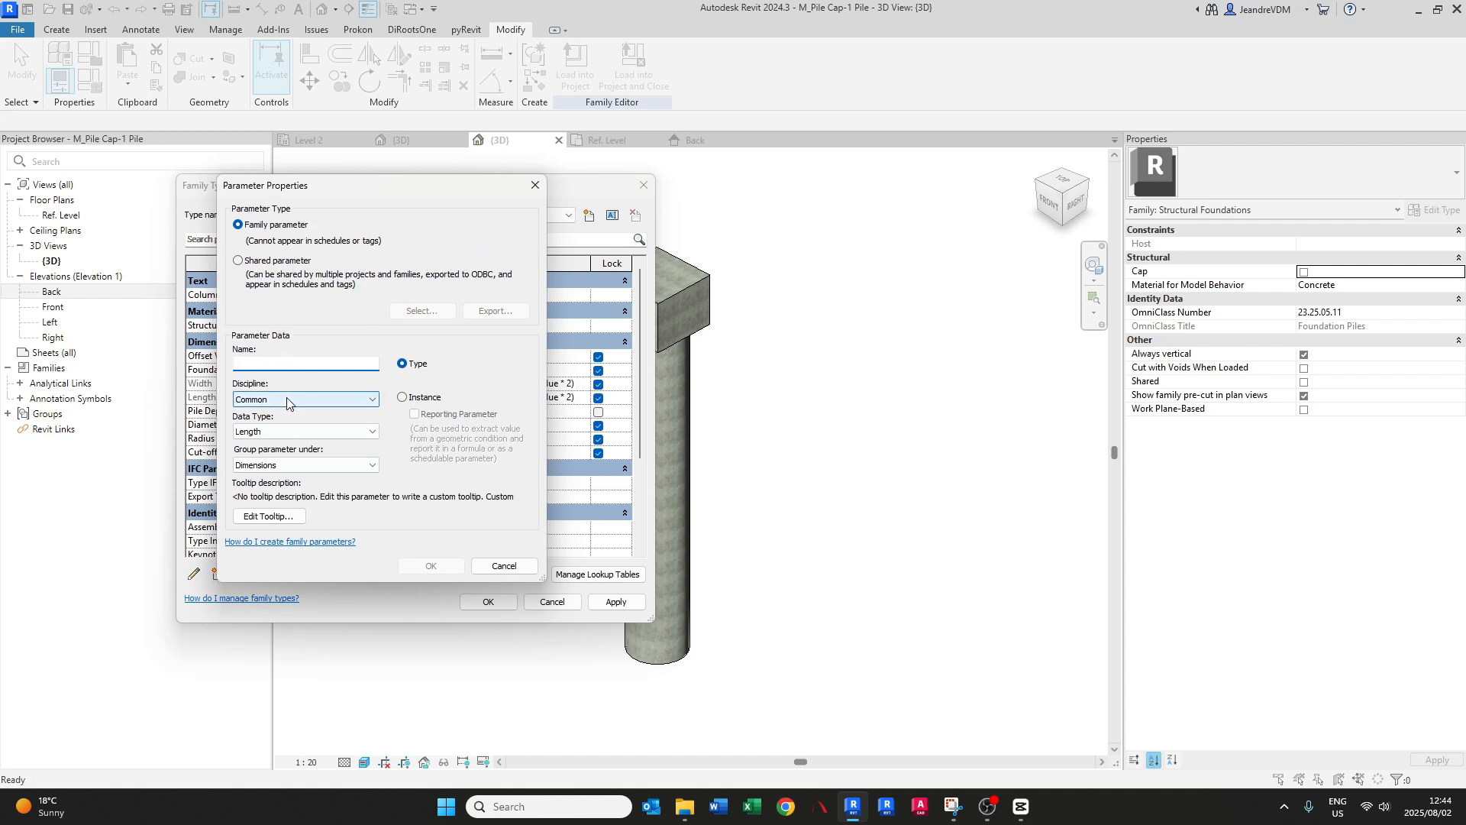
pyautogui.click(258, 261)
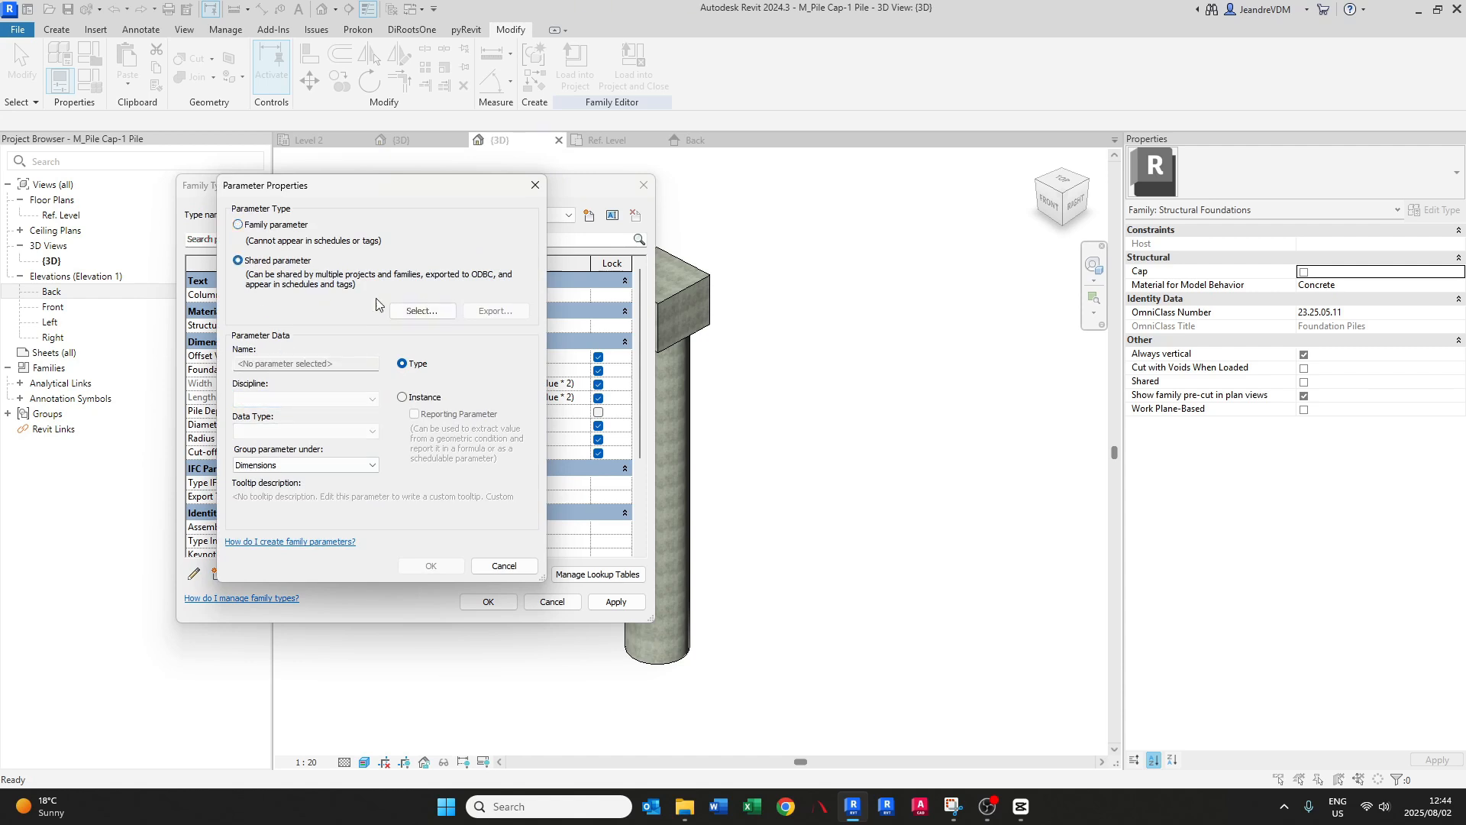
pyautogui.click(422, 311)
pyautogui.click(294, 347)
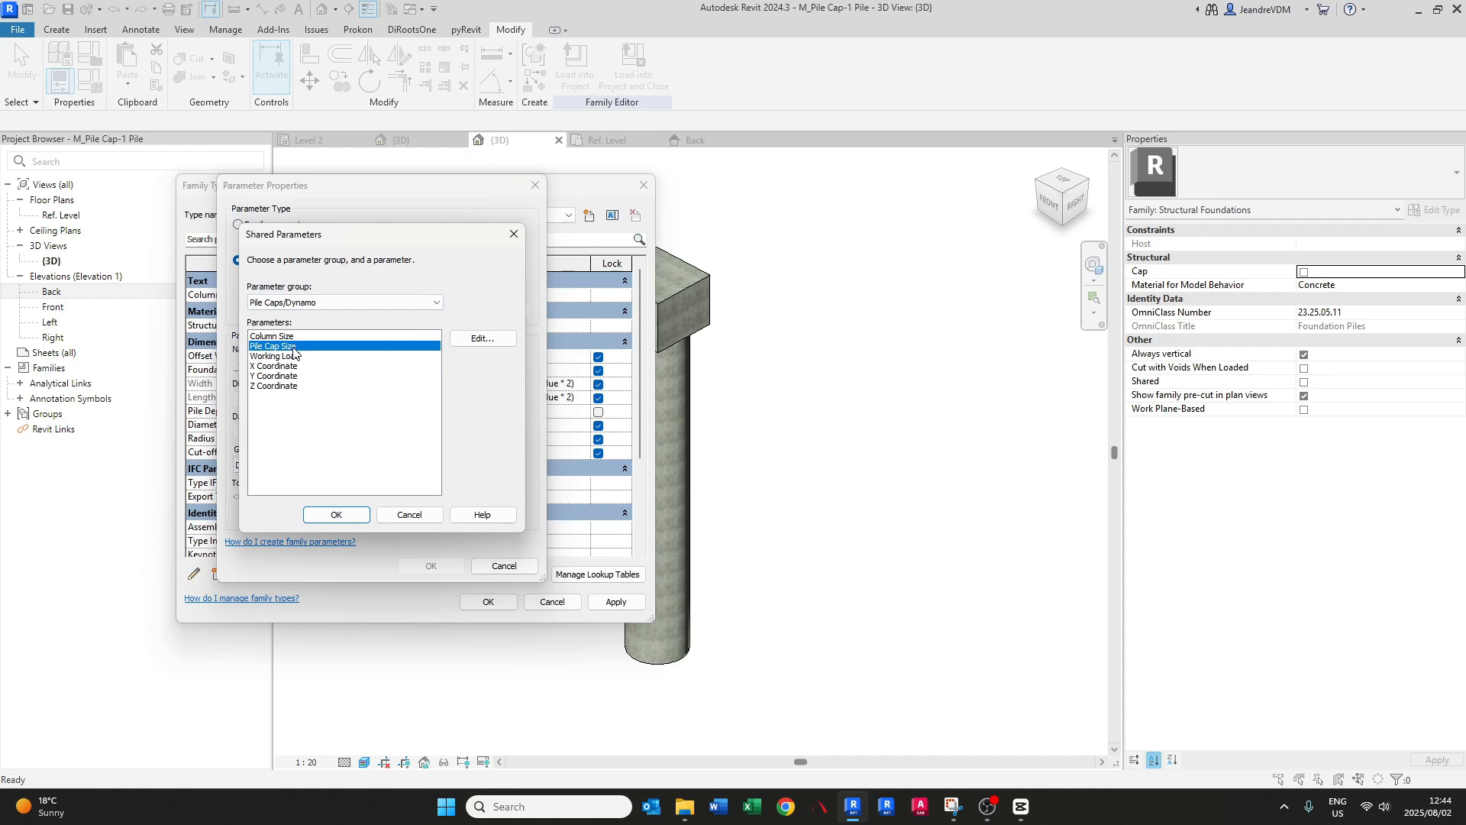
pyautogui.click(343, 514)
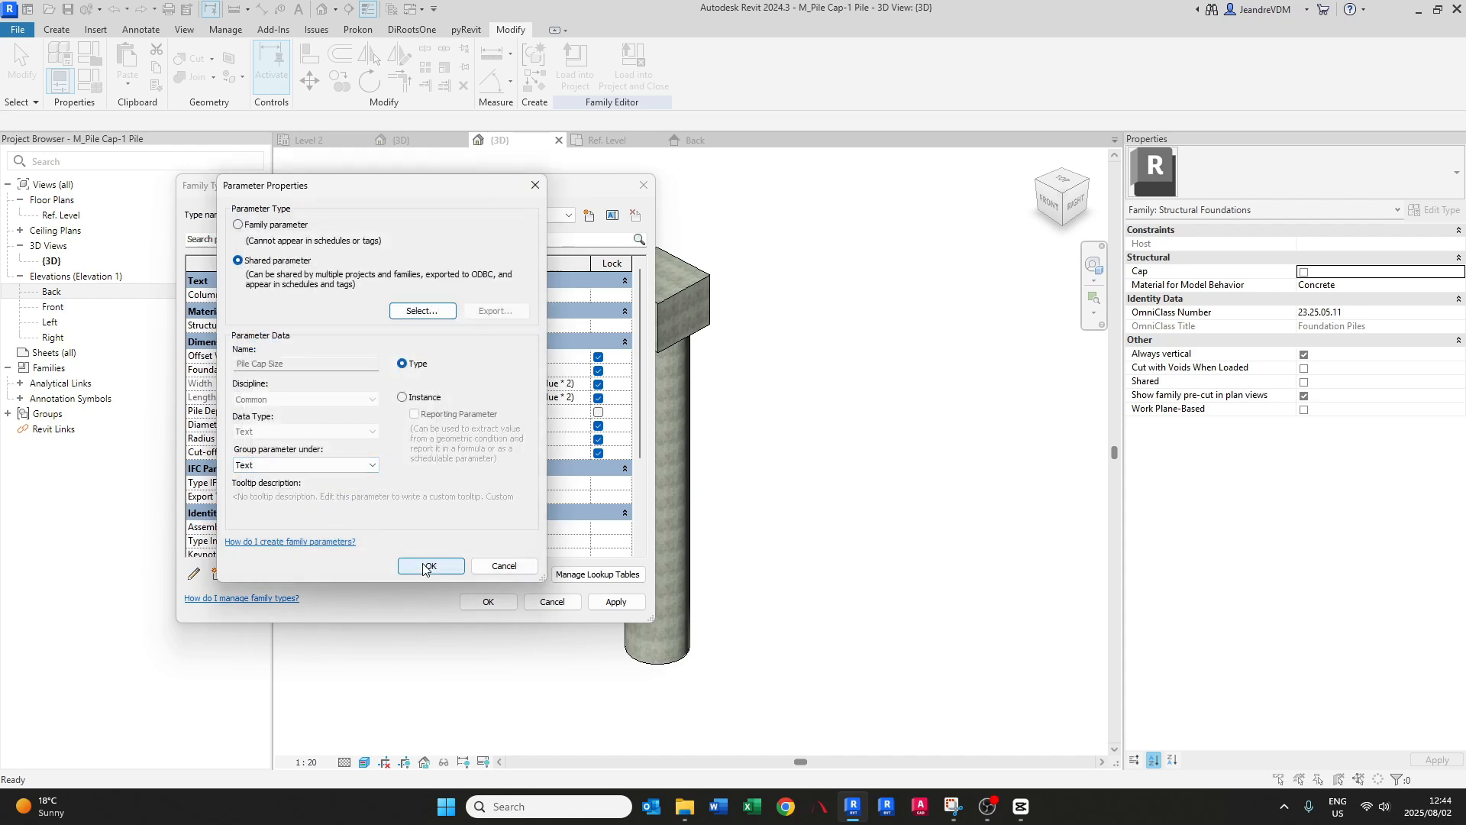
pyautogui.click(423, 566)
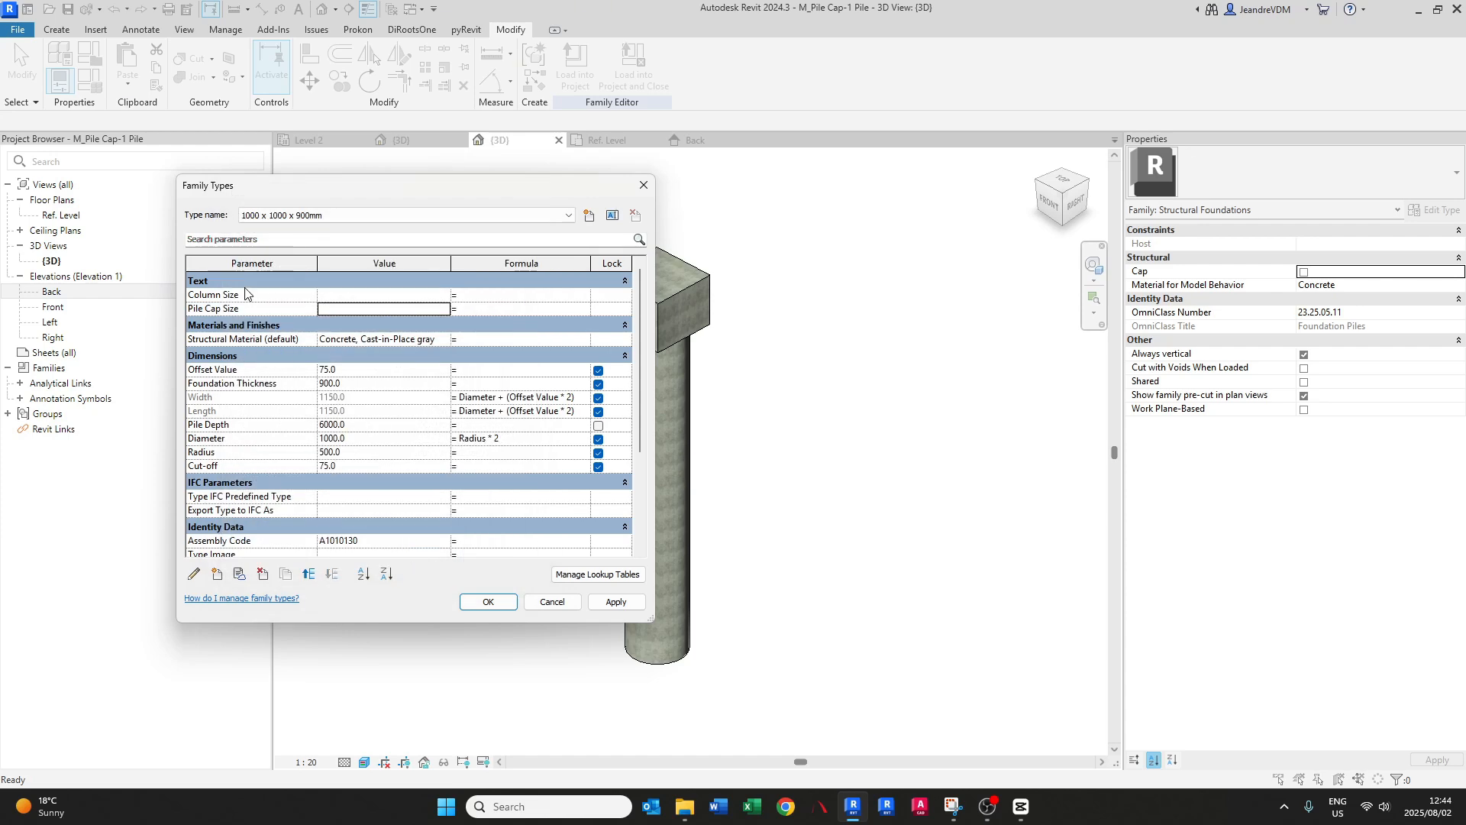
# - Add the shared parameter Working Load to the family as a type parameter grouped under Structural
pyautogui.click(217, 575)
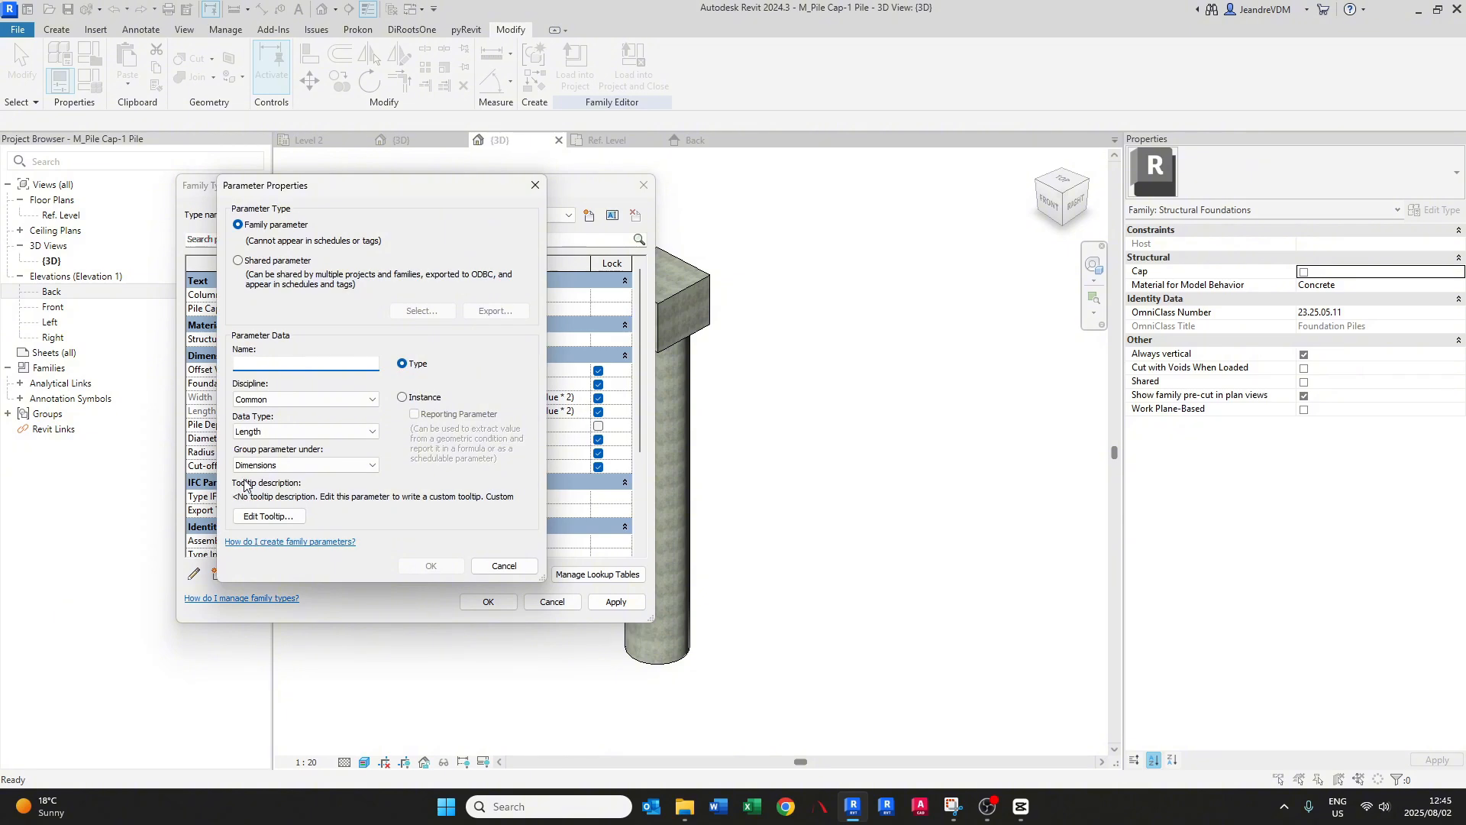
pyautogui.click(261, 260)
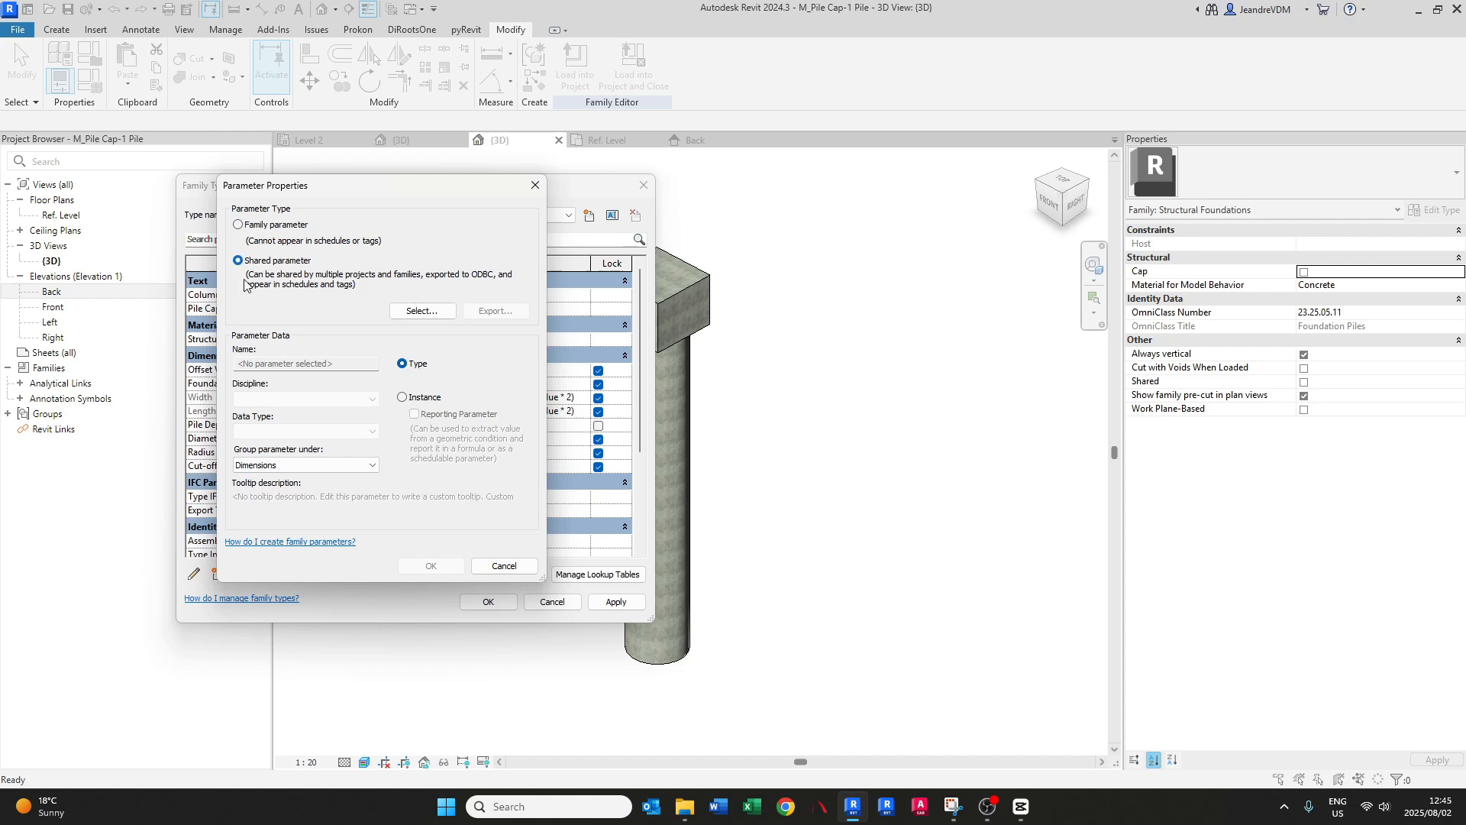
pyautogui.click(428, 313)
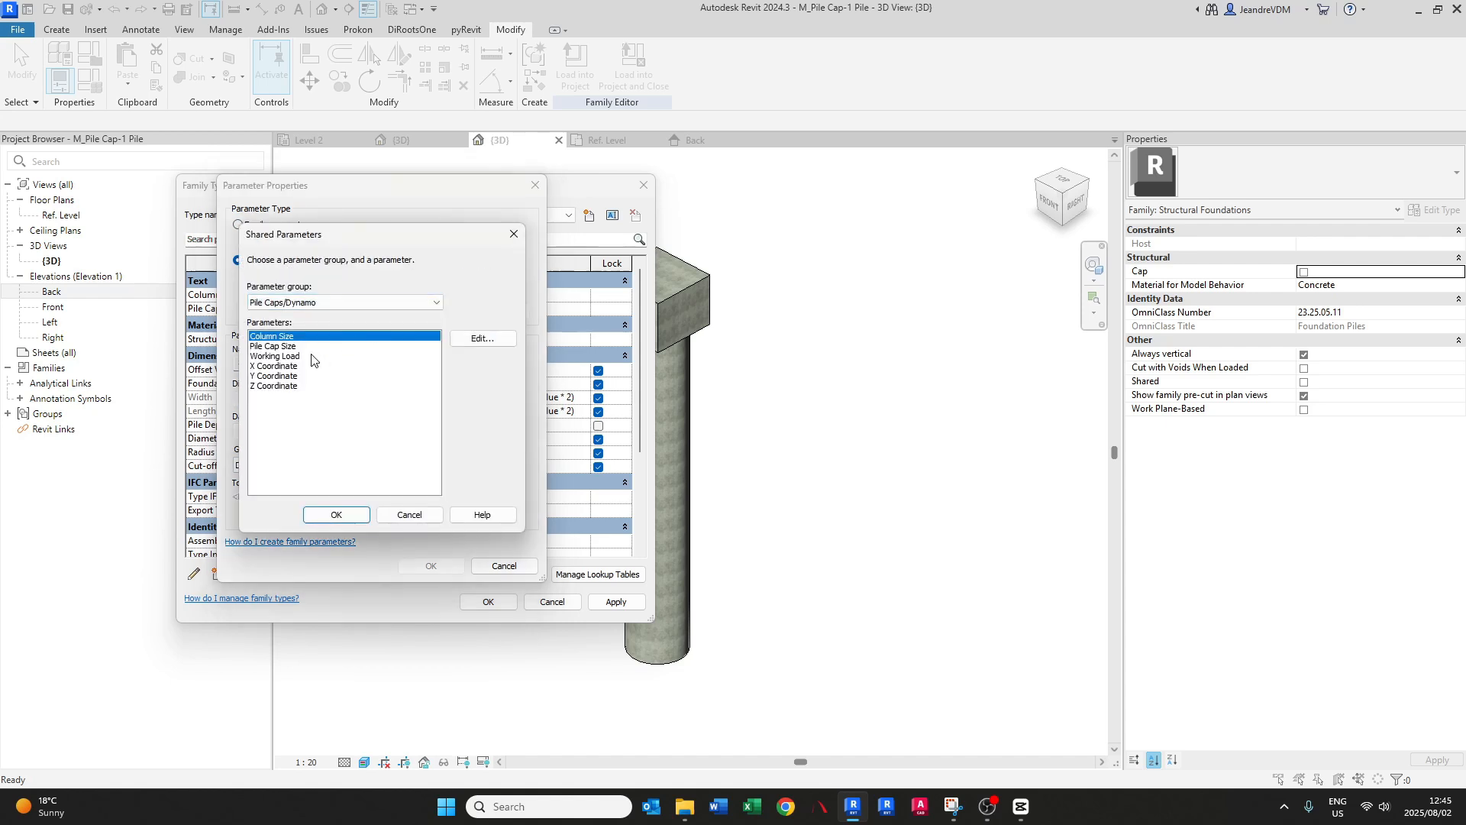
pyautogui.click(311, 357)
pyautogui.click(343, 516)
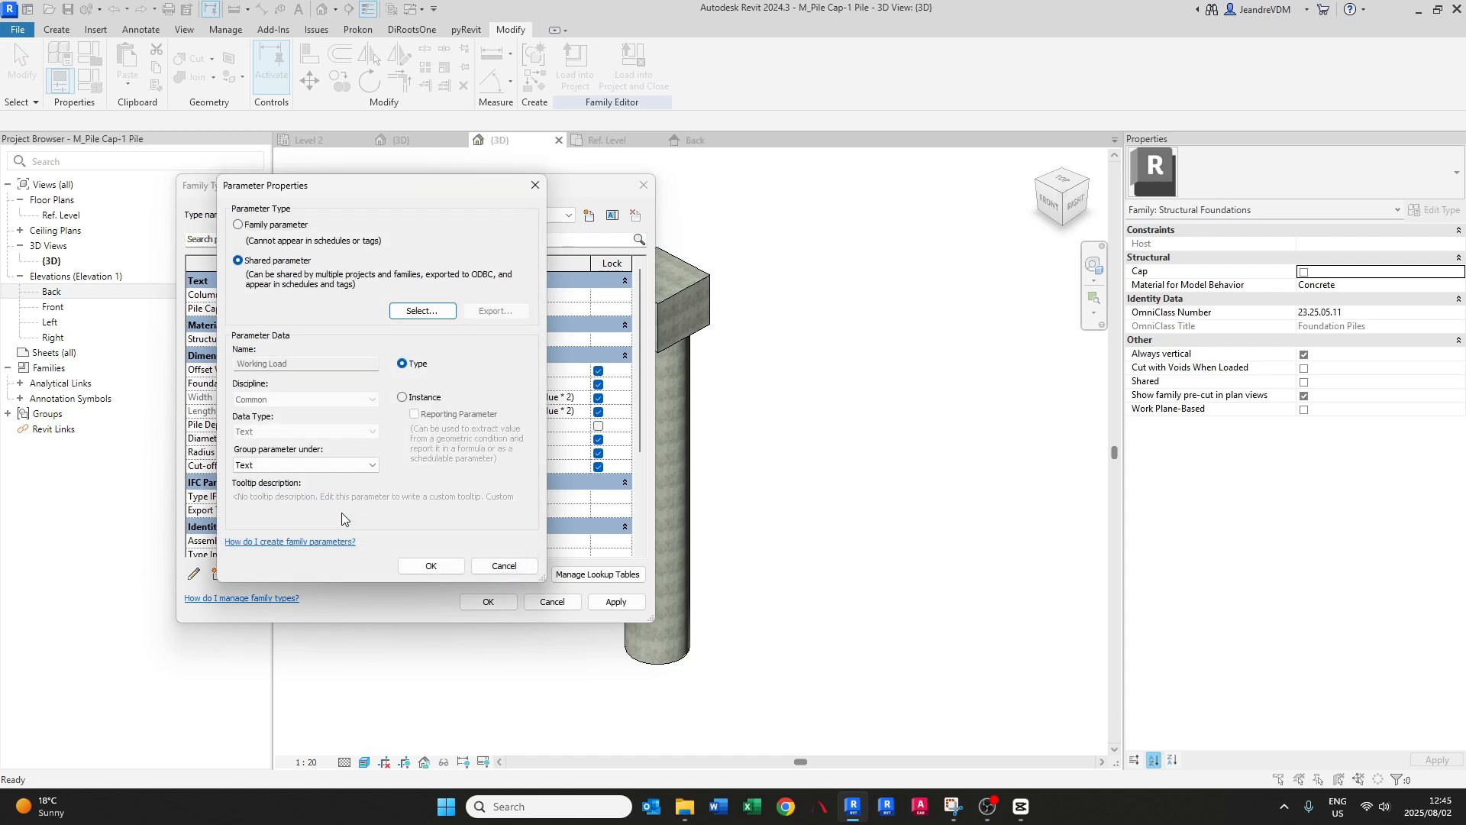
pyautogui.click(320, 466)
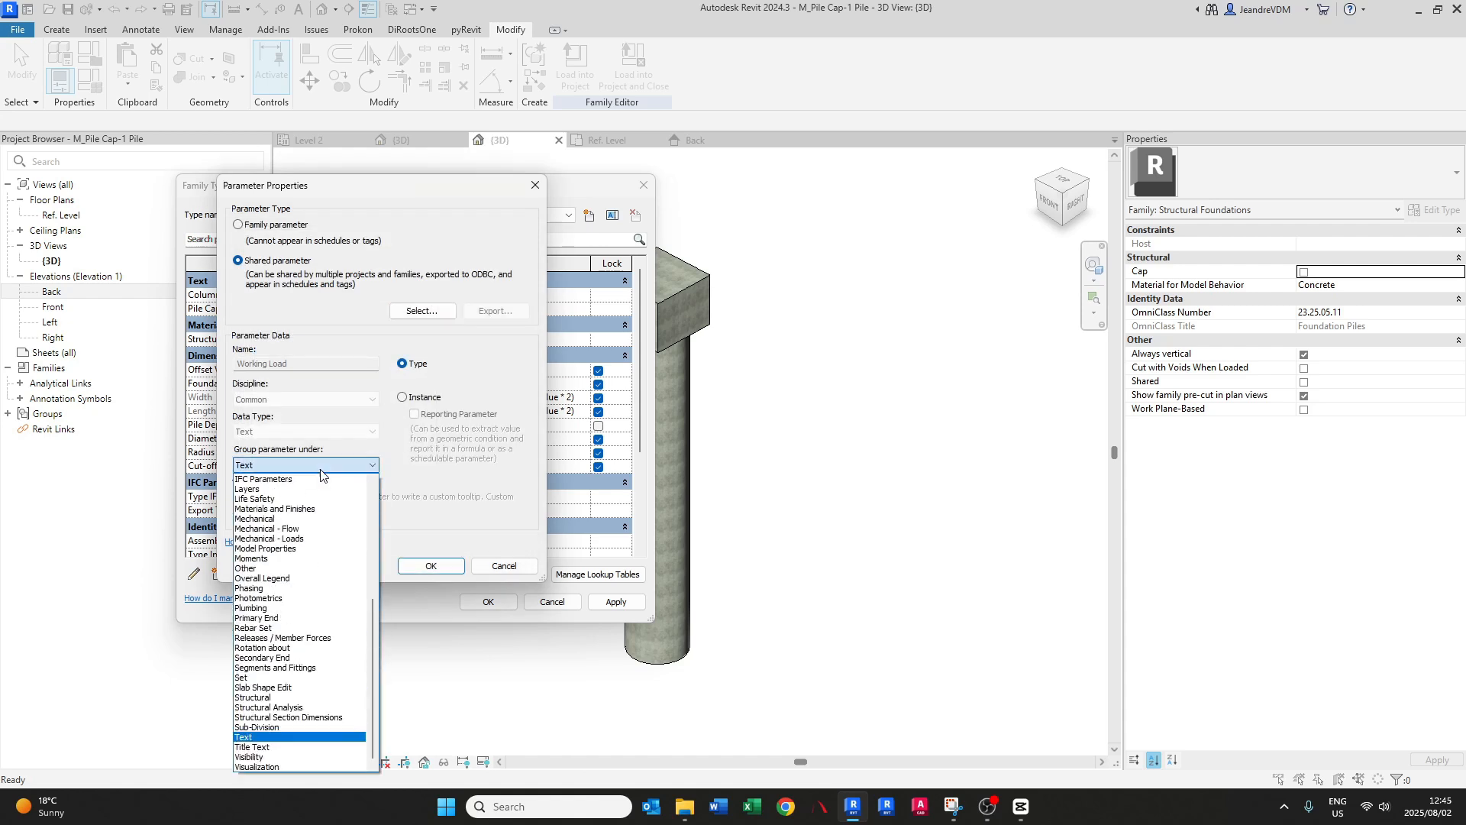
pyautogui.click(288, 697)
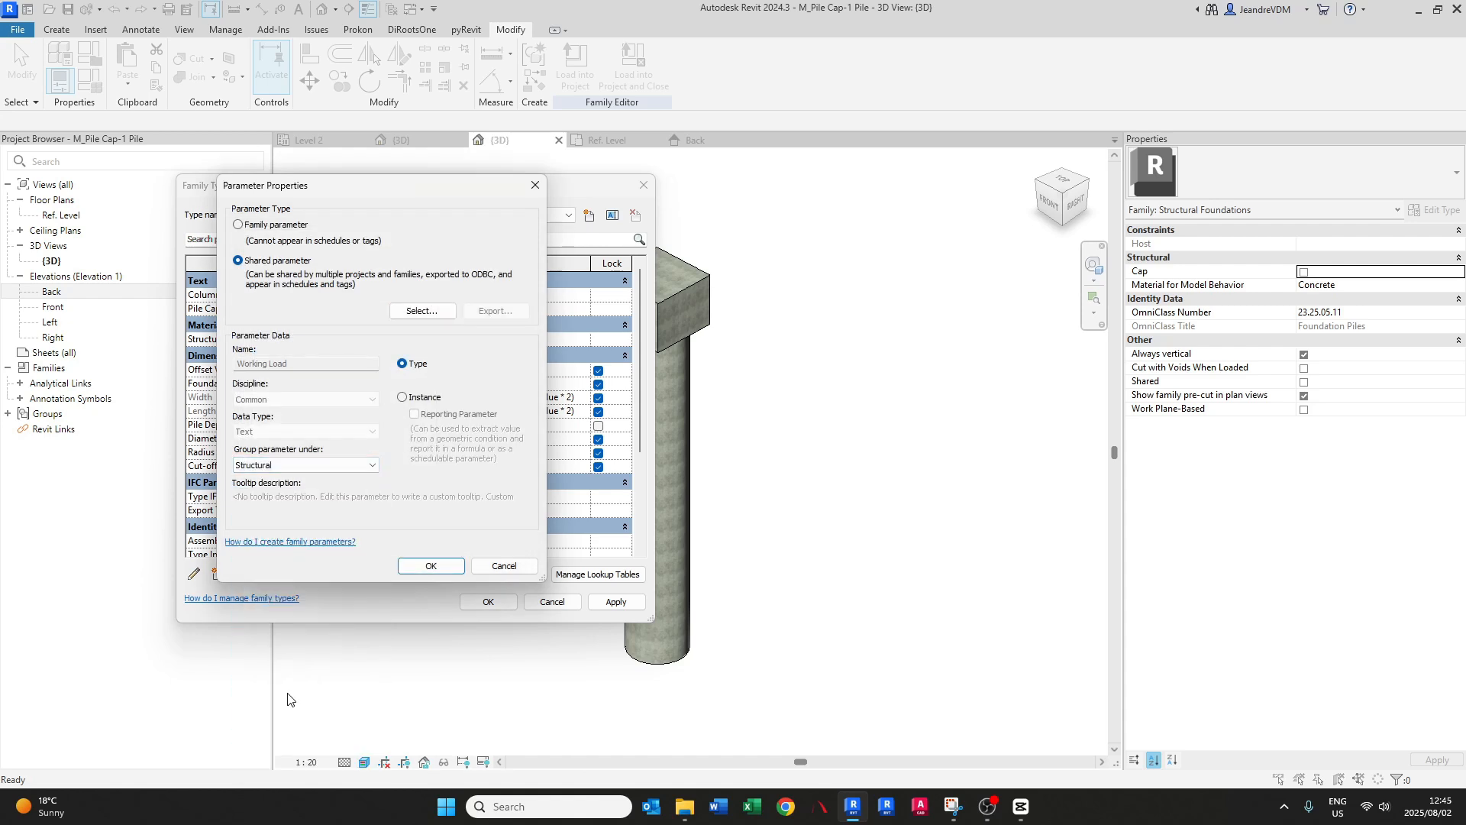
pyautogui.click(426, 566)
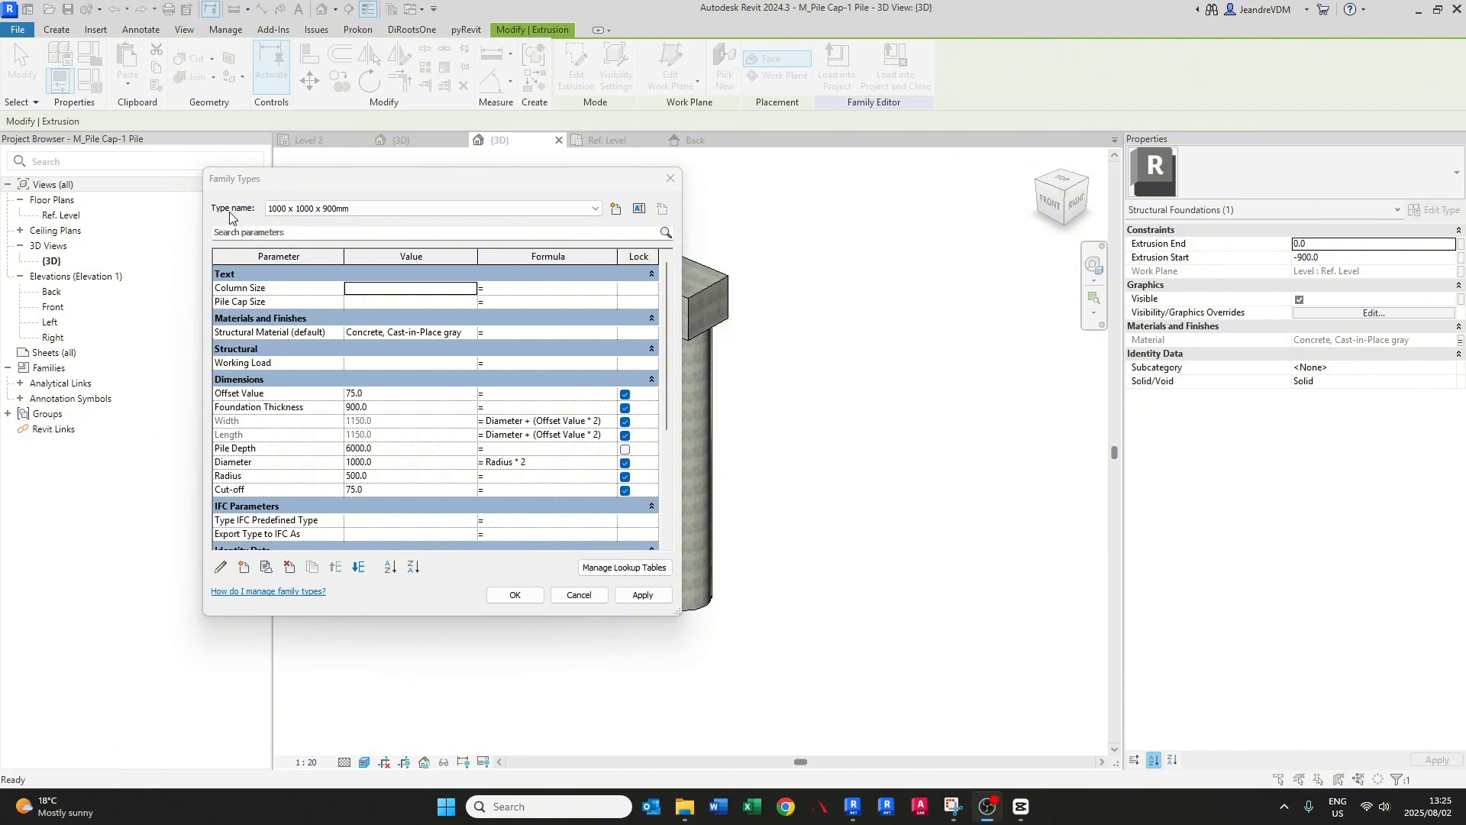
# - Rename the 1000 x 1000 x 900mm family type as 1000mm Diameter and apply the family type changes
pyautogui.click(241, 193)
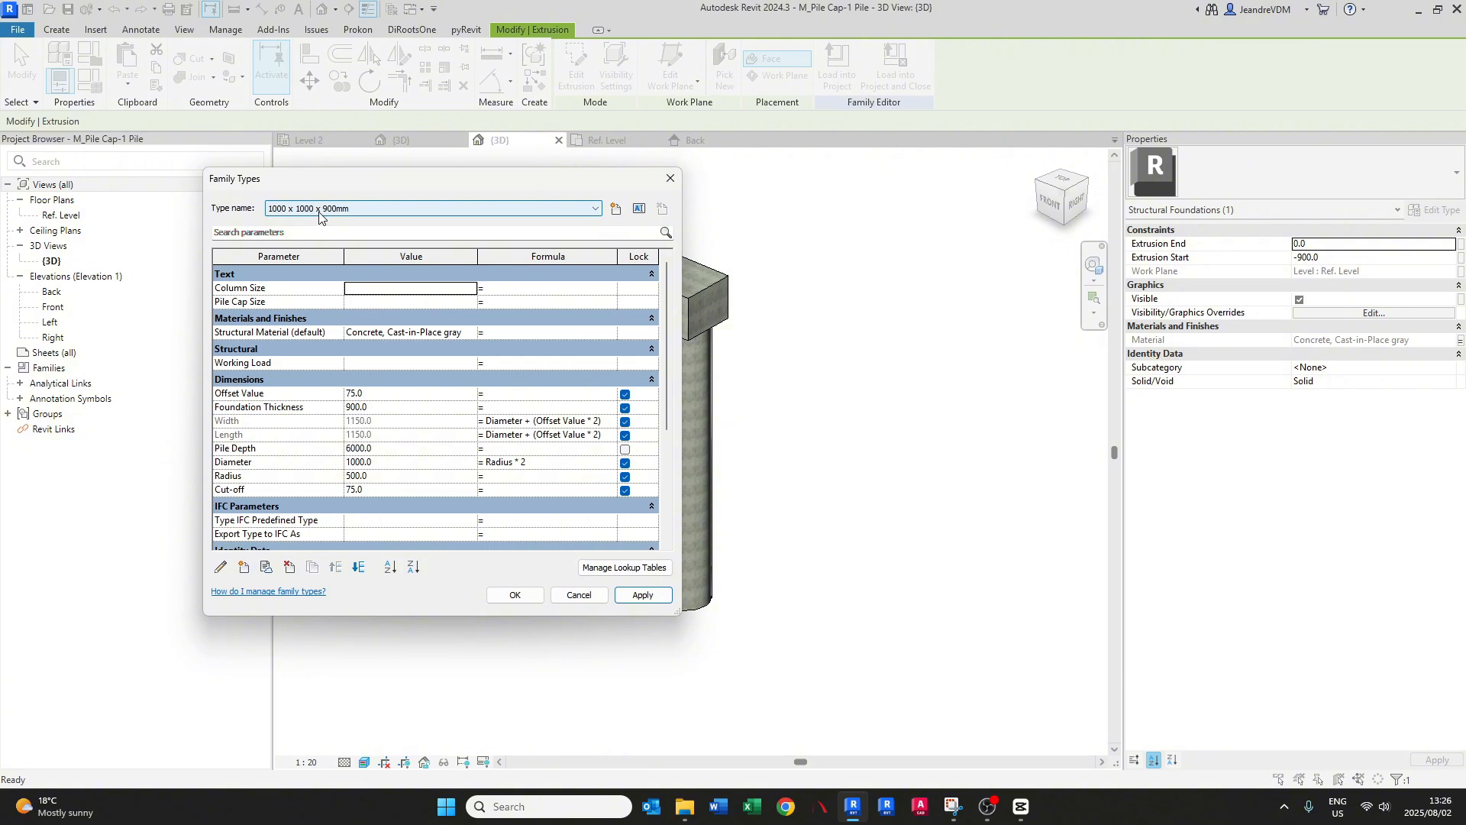
pyautogui.click(639, 208)
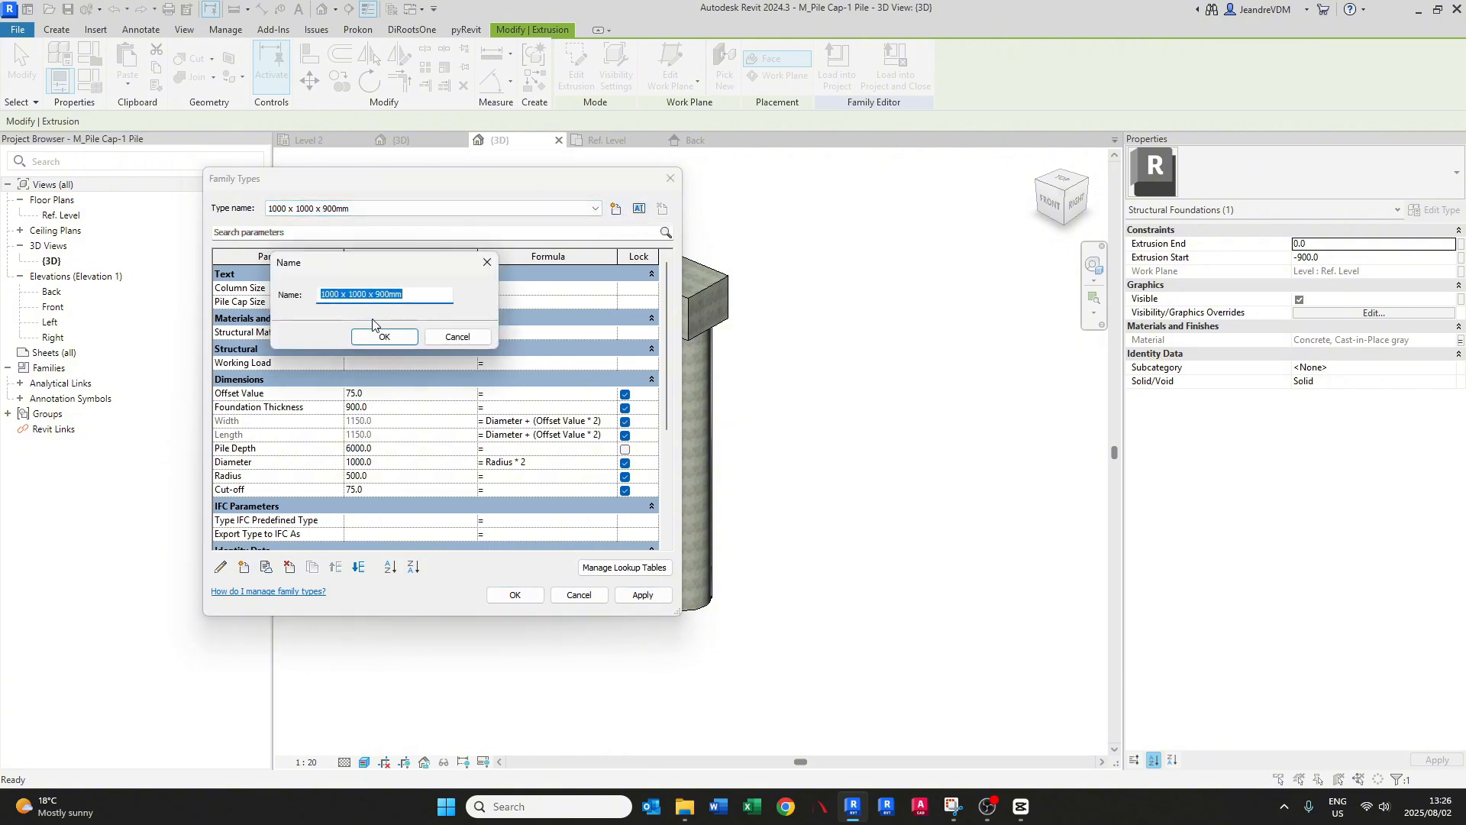
pyautogui.write('1000mm Diameter')
pyautogui.click(386, 336)
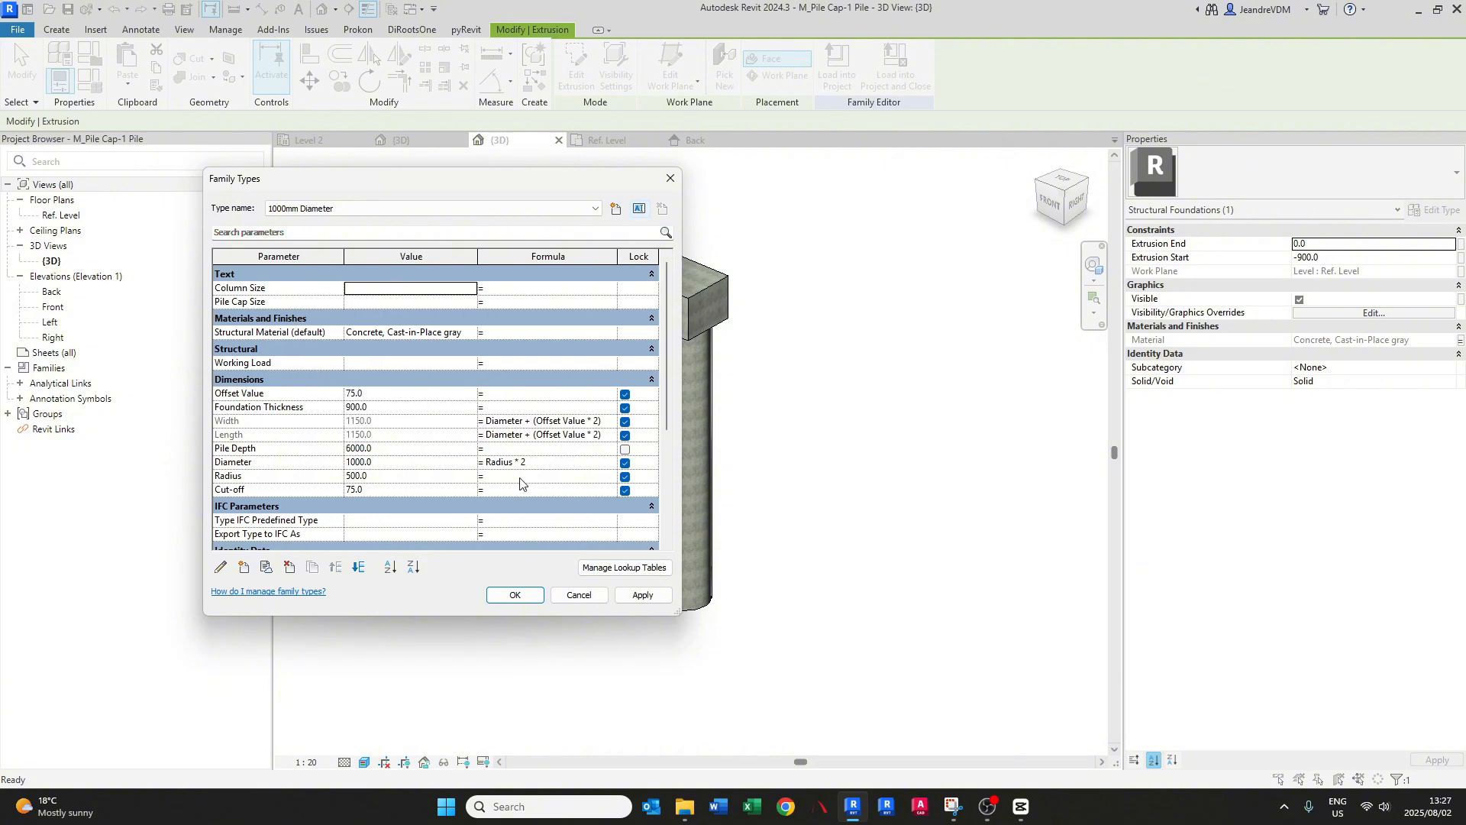
pyautogui.click(642, 594)
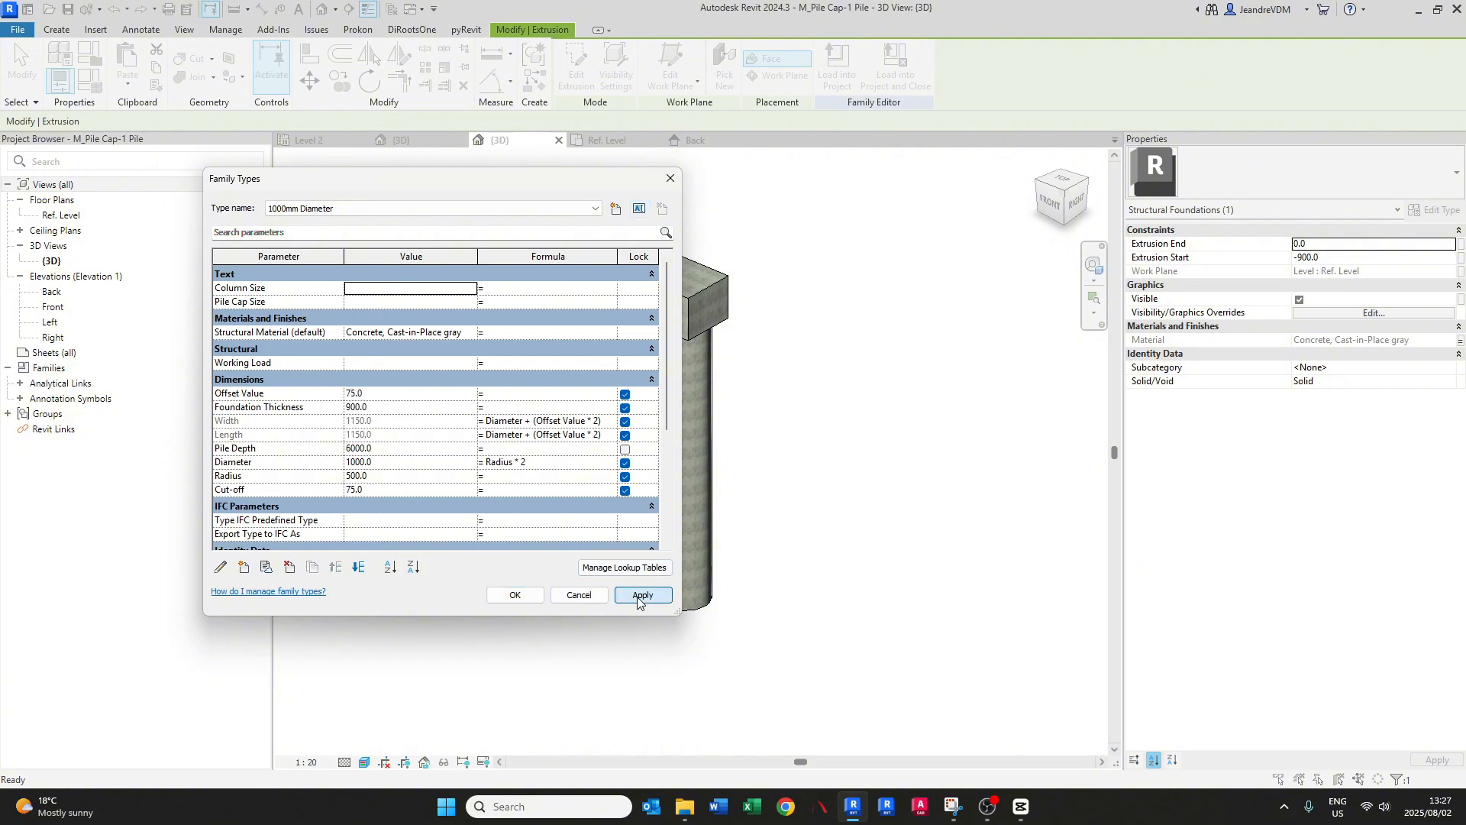
pyautogui.click(515, 594)
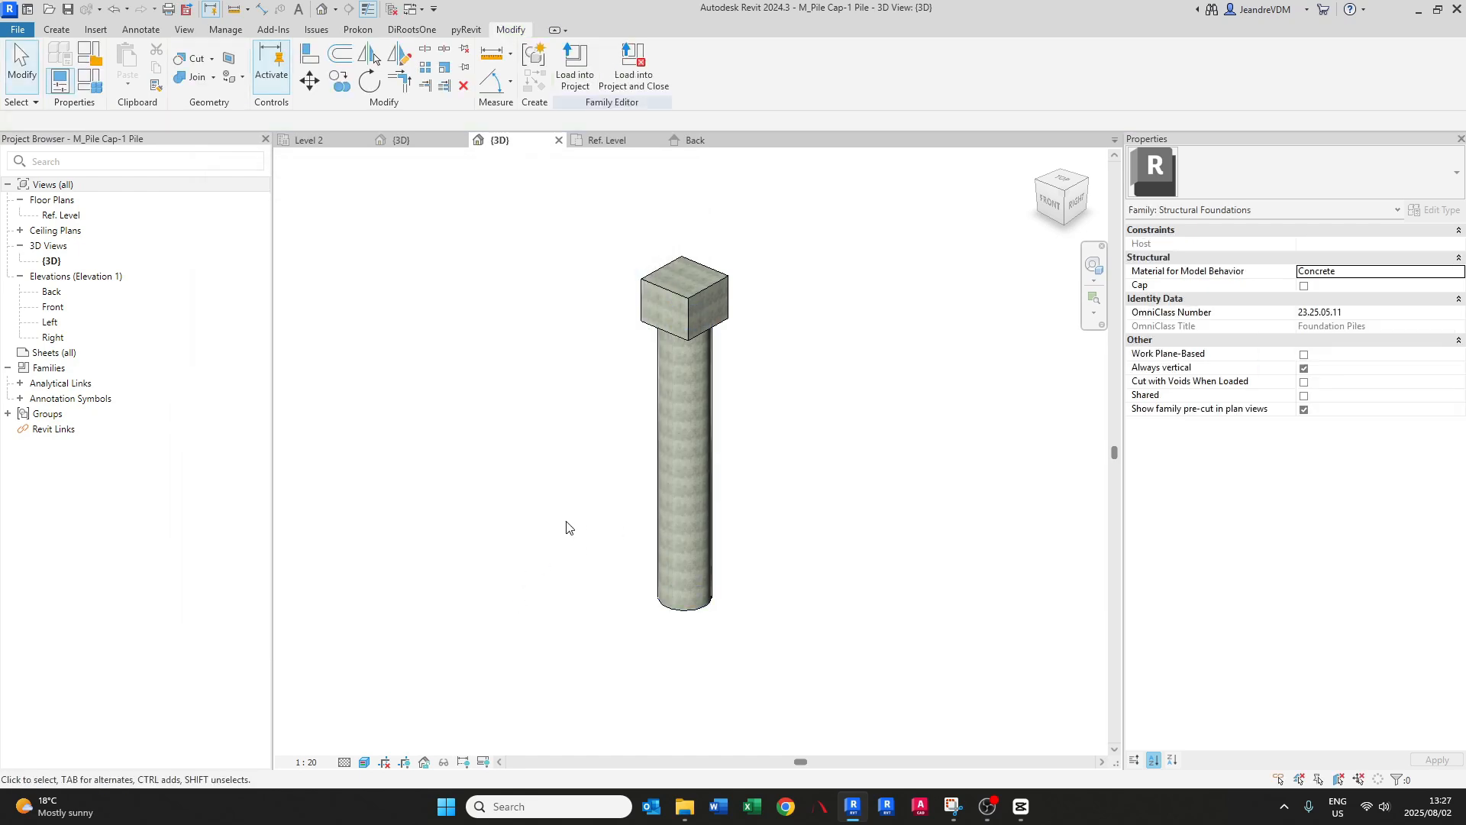
# - Save the family as M_Pile Cap-1 Pile in the Pile caps folder, replacing the existing file
pyautogui.click(17, 29)
pyautogui.moveTo(53, 216)
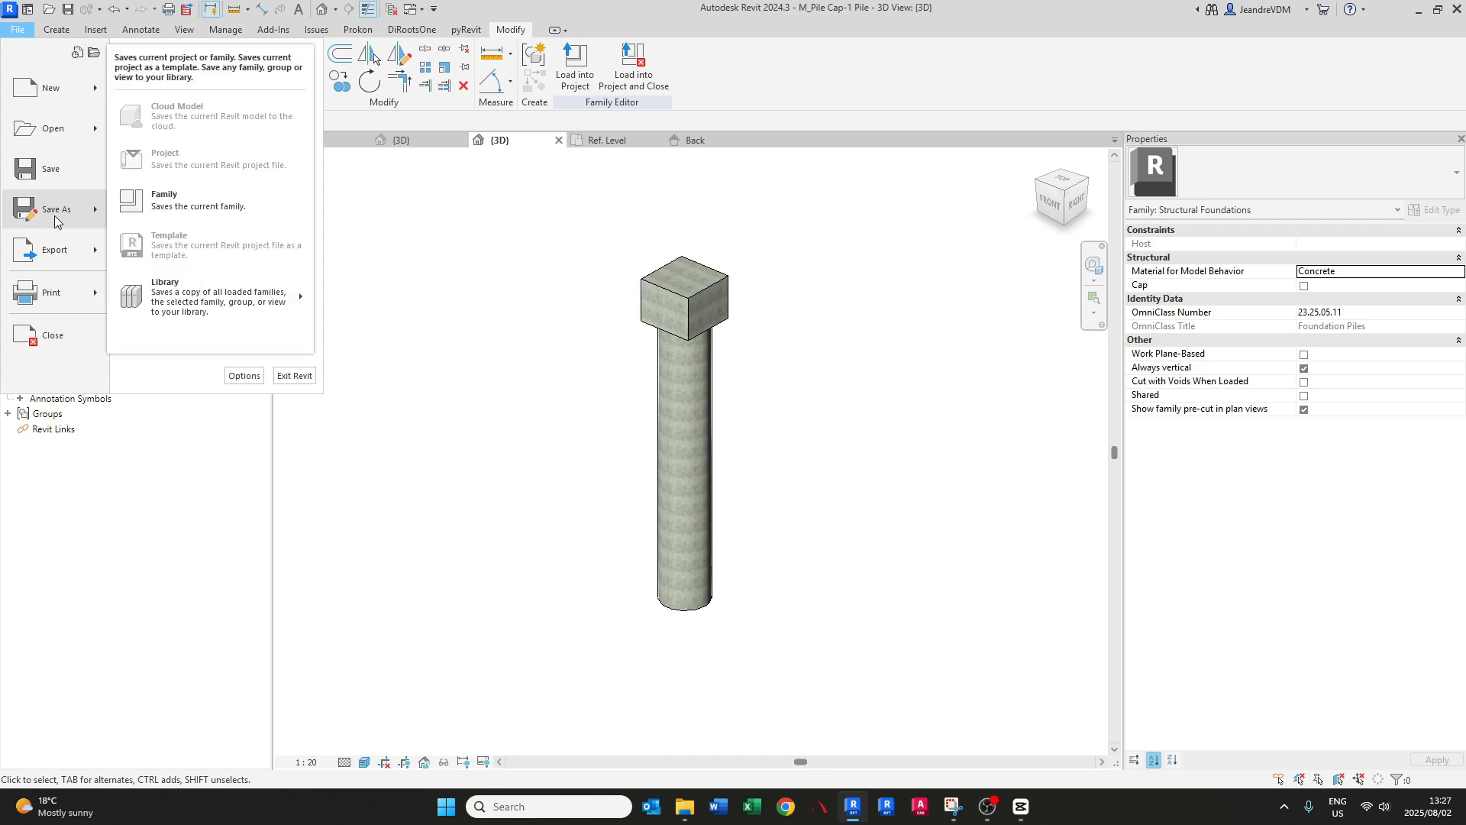
pyautogui.click(180, 200)
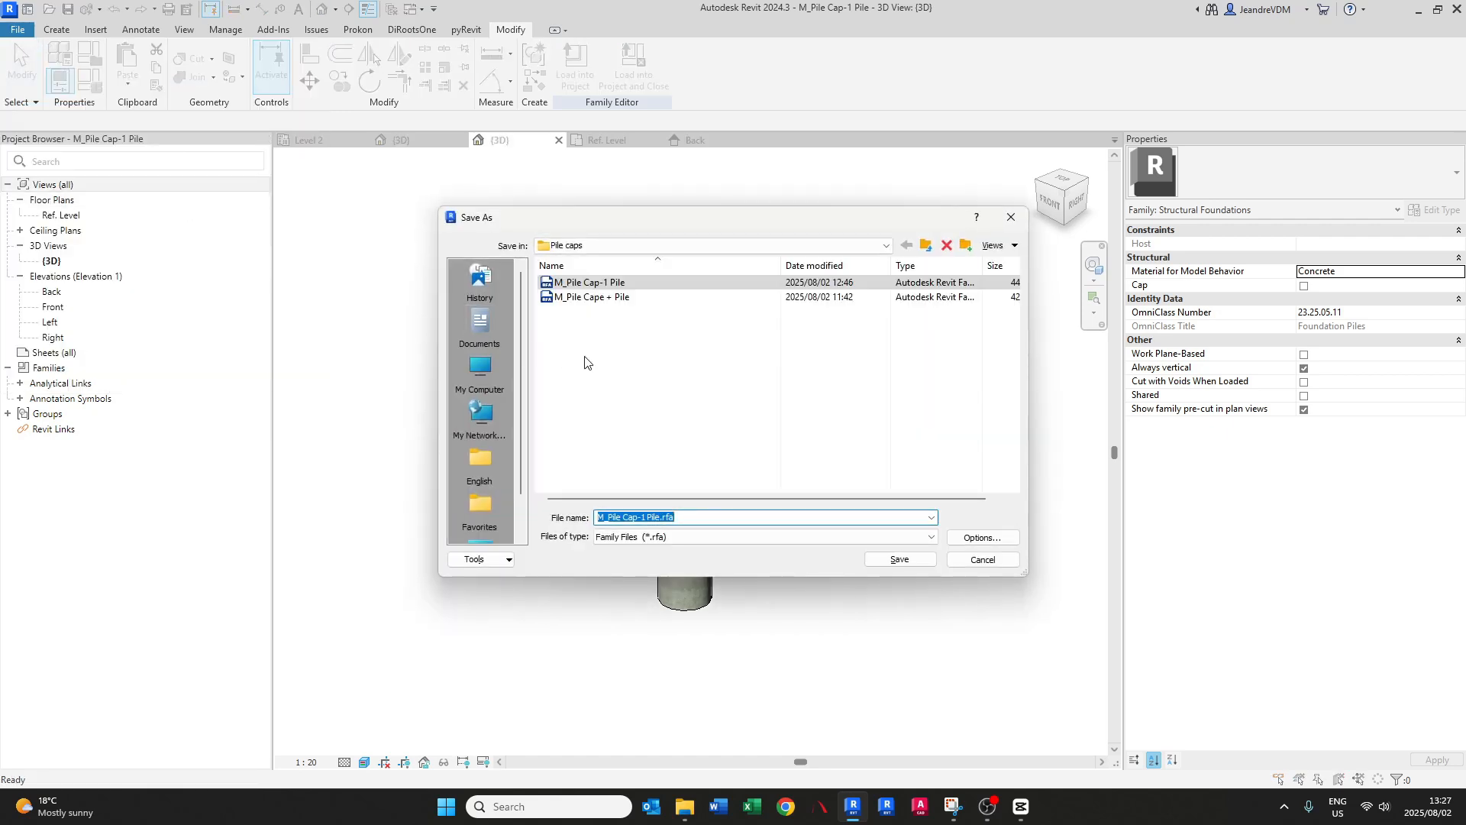
pyautogui.click(584, 285)
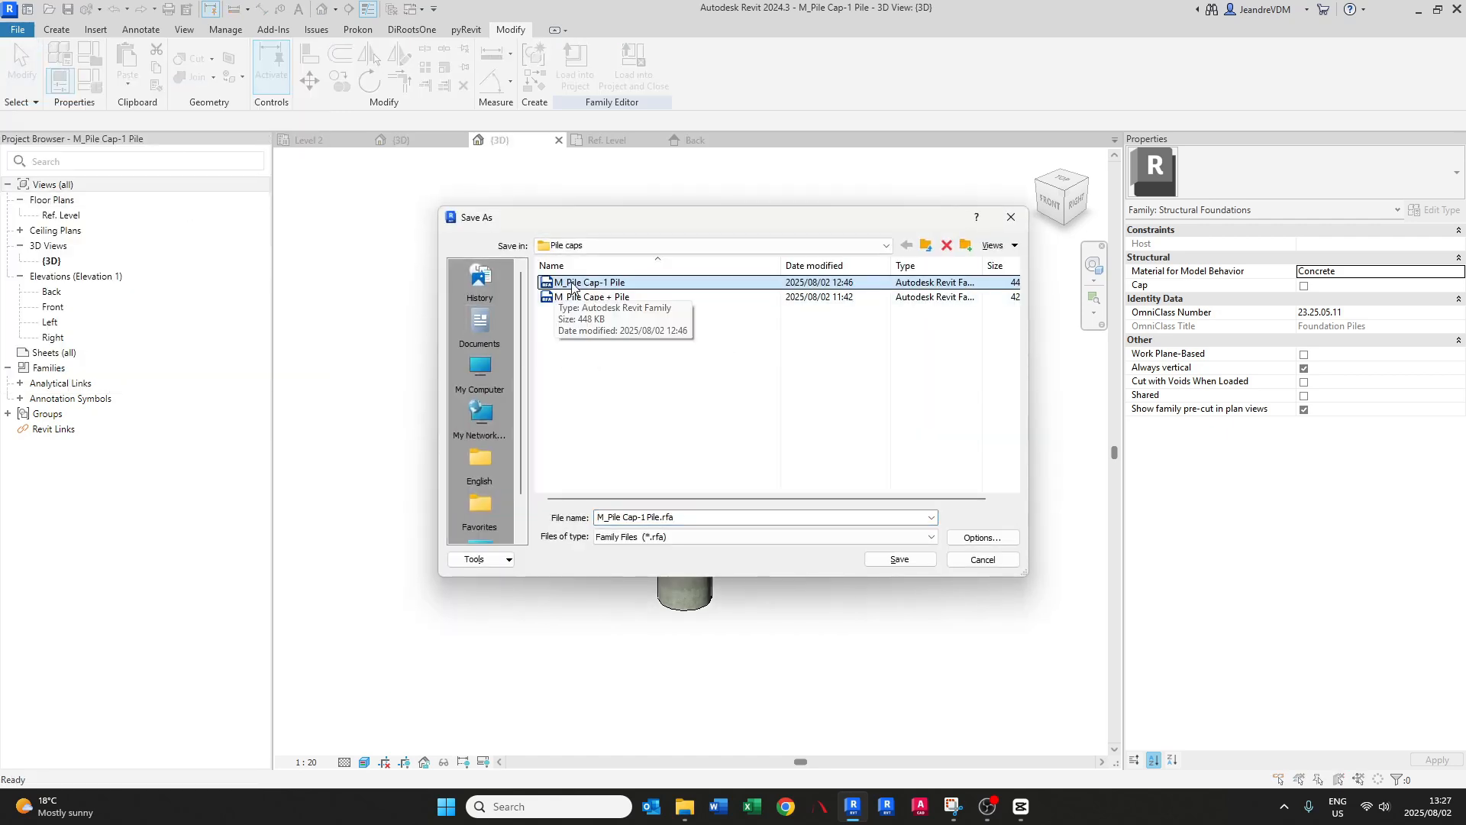
pyautogui.click(903, 560)
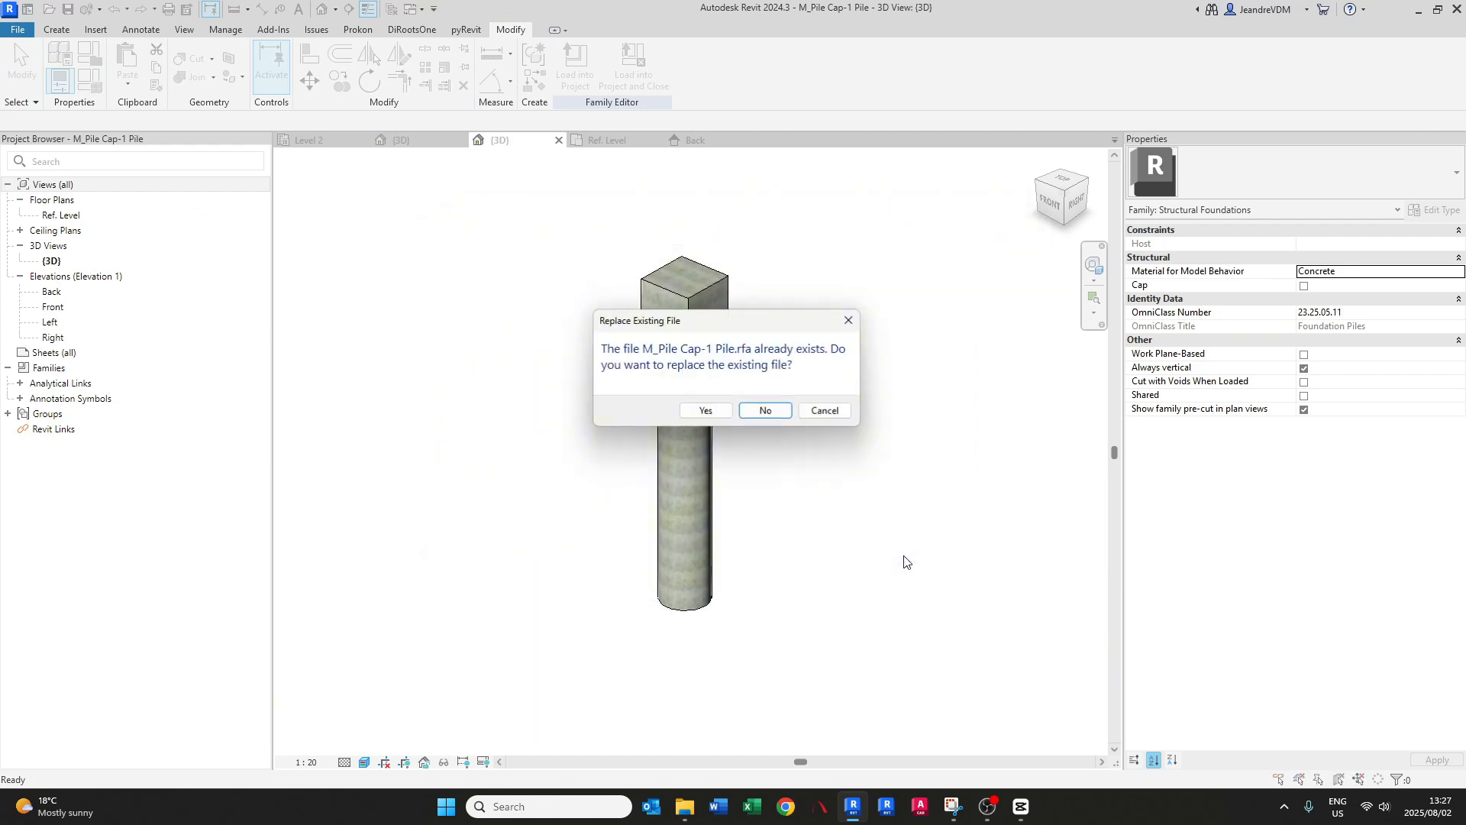
pyautogui.click(706, 411)
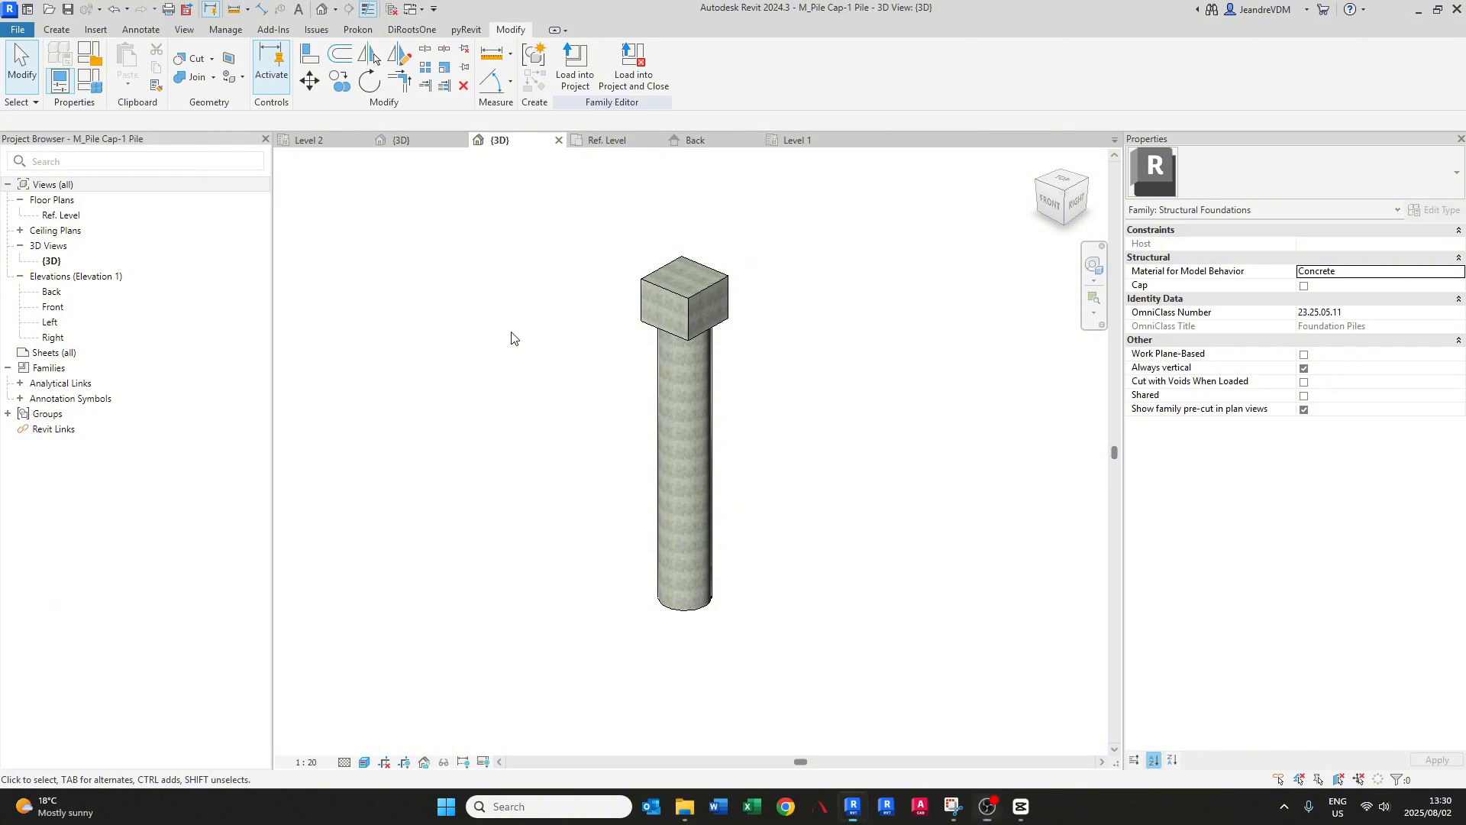
# - Load the family into the project, overwriting the existing version and its parameter values, and change the placed pile to the 1000mm Diameter type
pyautogui.click(577, 70)
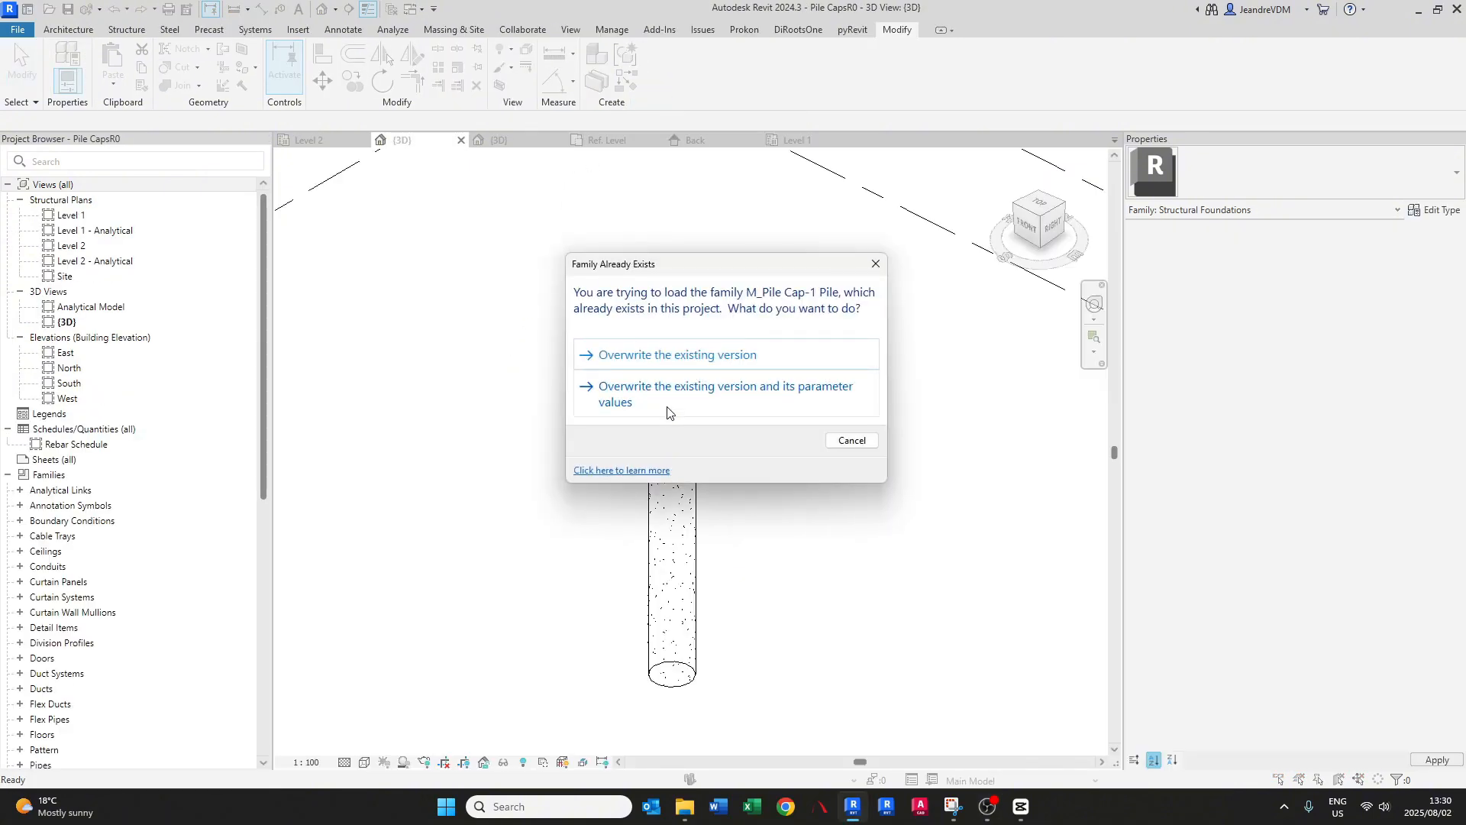
pyautogui.click(667, 405)
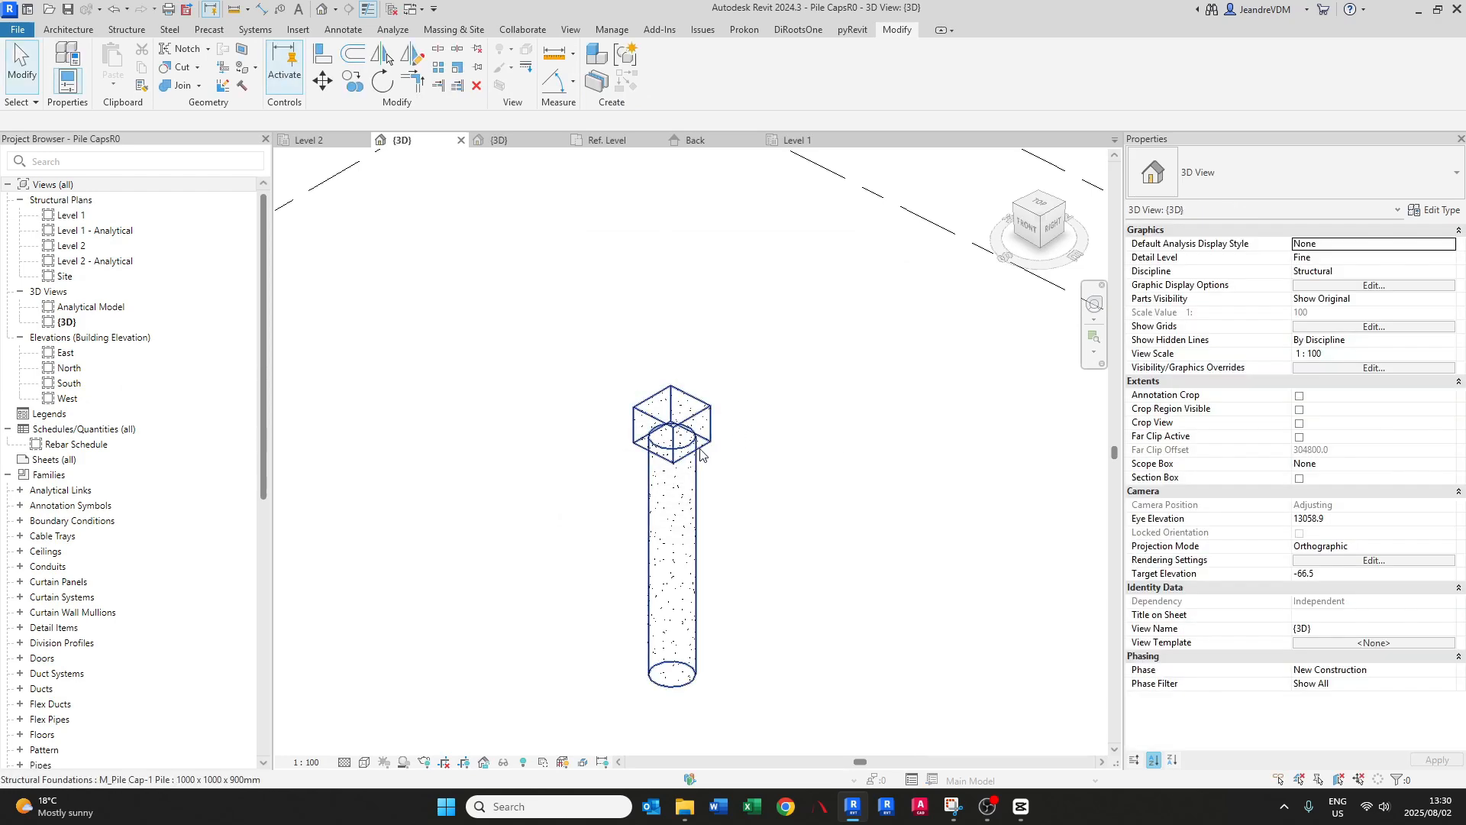
pyautogui.click(1308, 179)
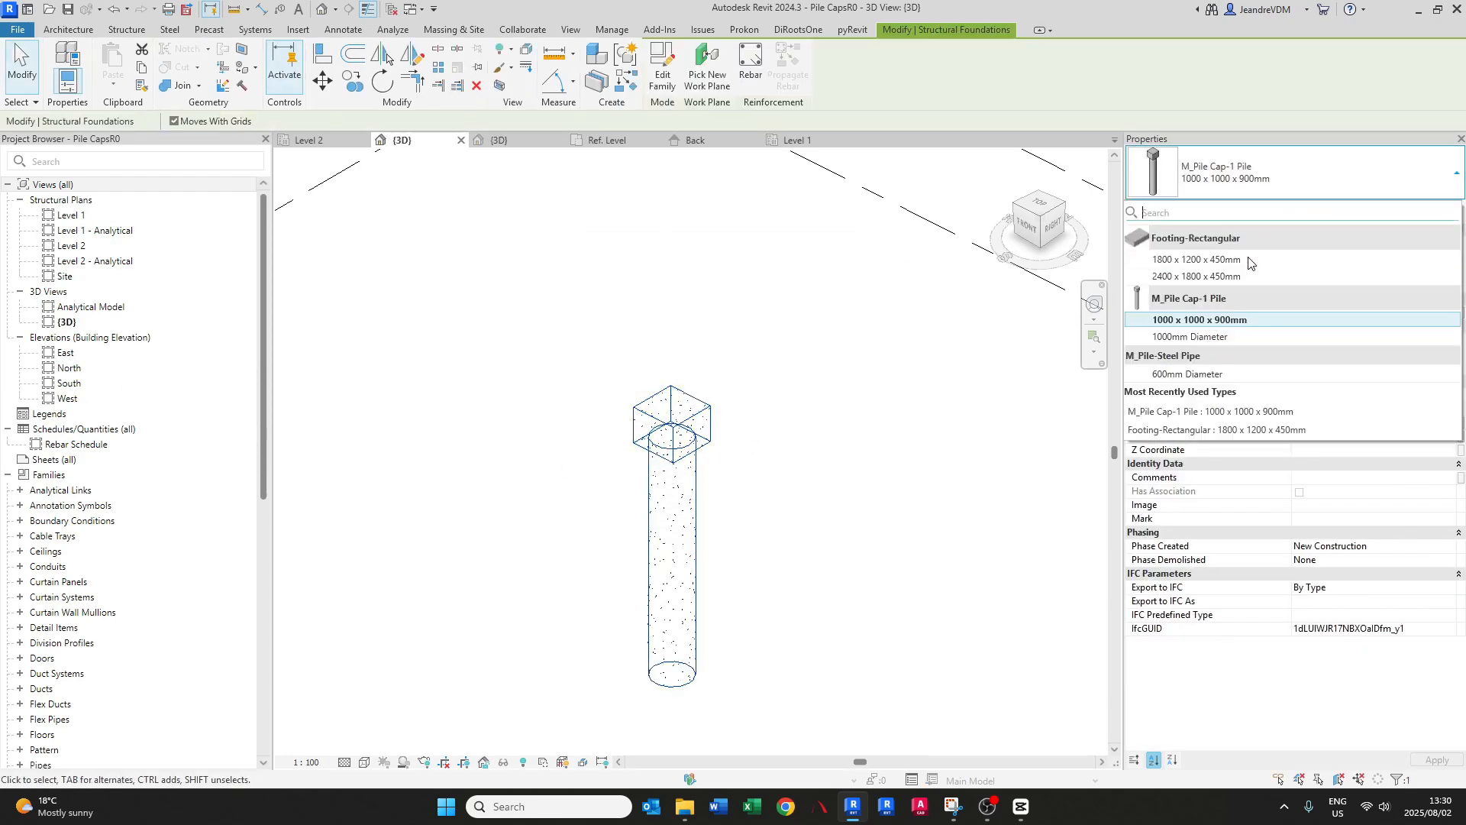
pyautogui.click(1204, 338)
pyautogui.press('Escape')
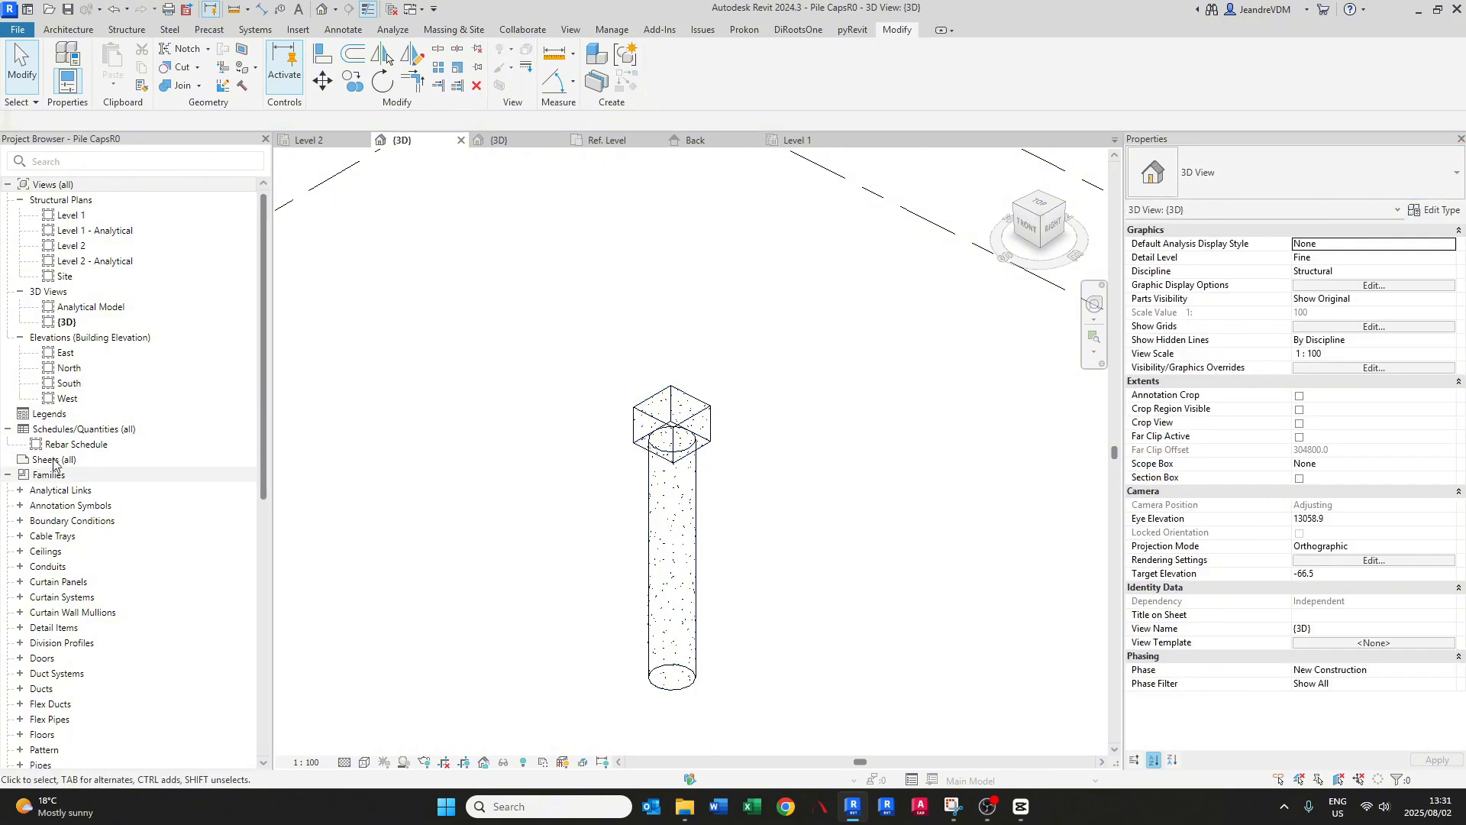
# - Delete the 1000 x 1000 x 900mm type of M_Pile Cap-1 Pile from the project's structural foundation families
pyautogui.click(7, 475)
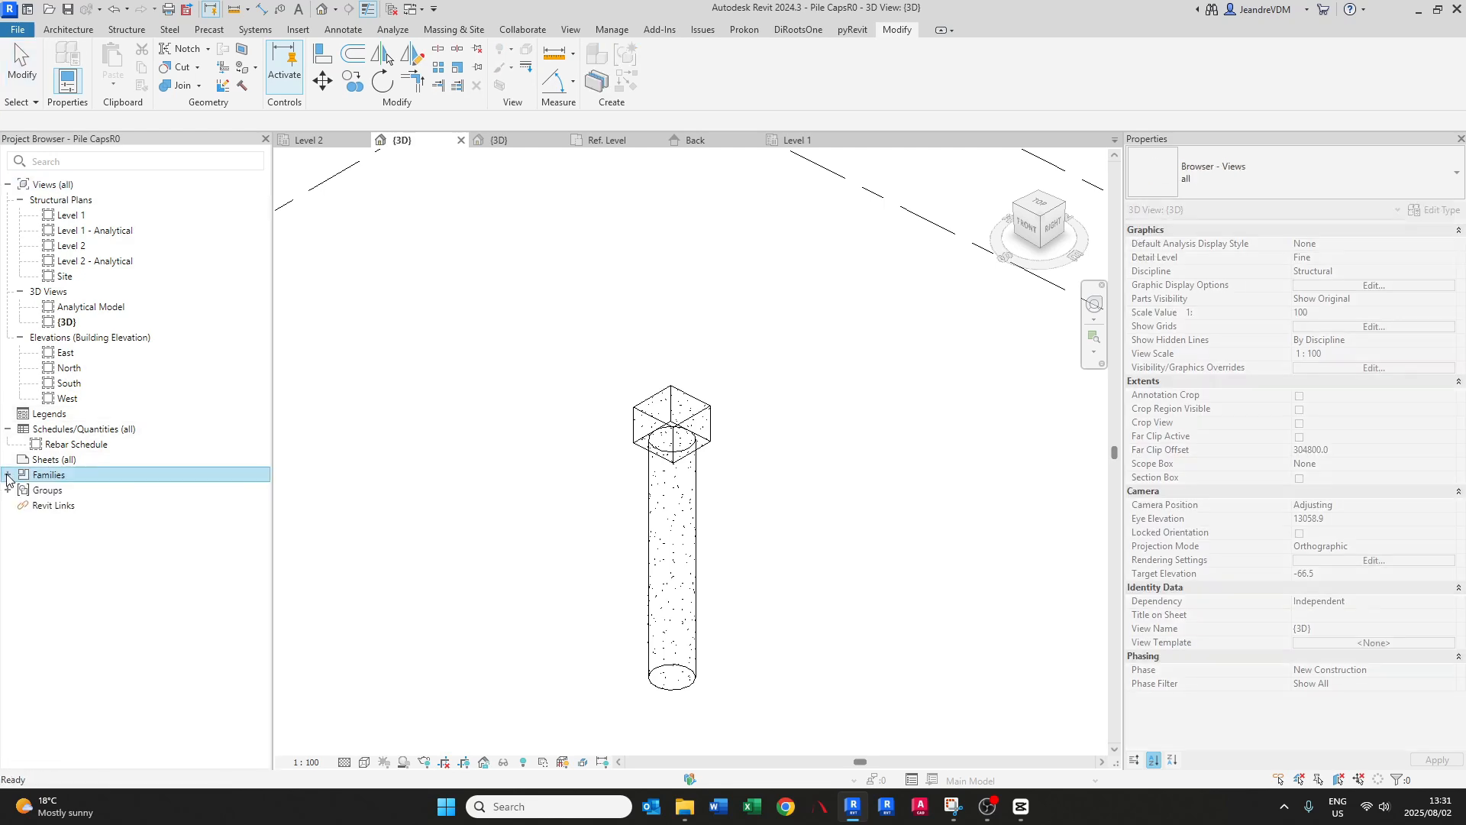
pyautogui.click(8, 475)
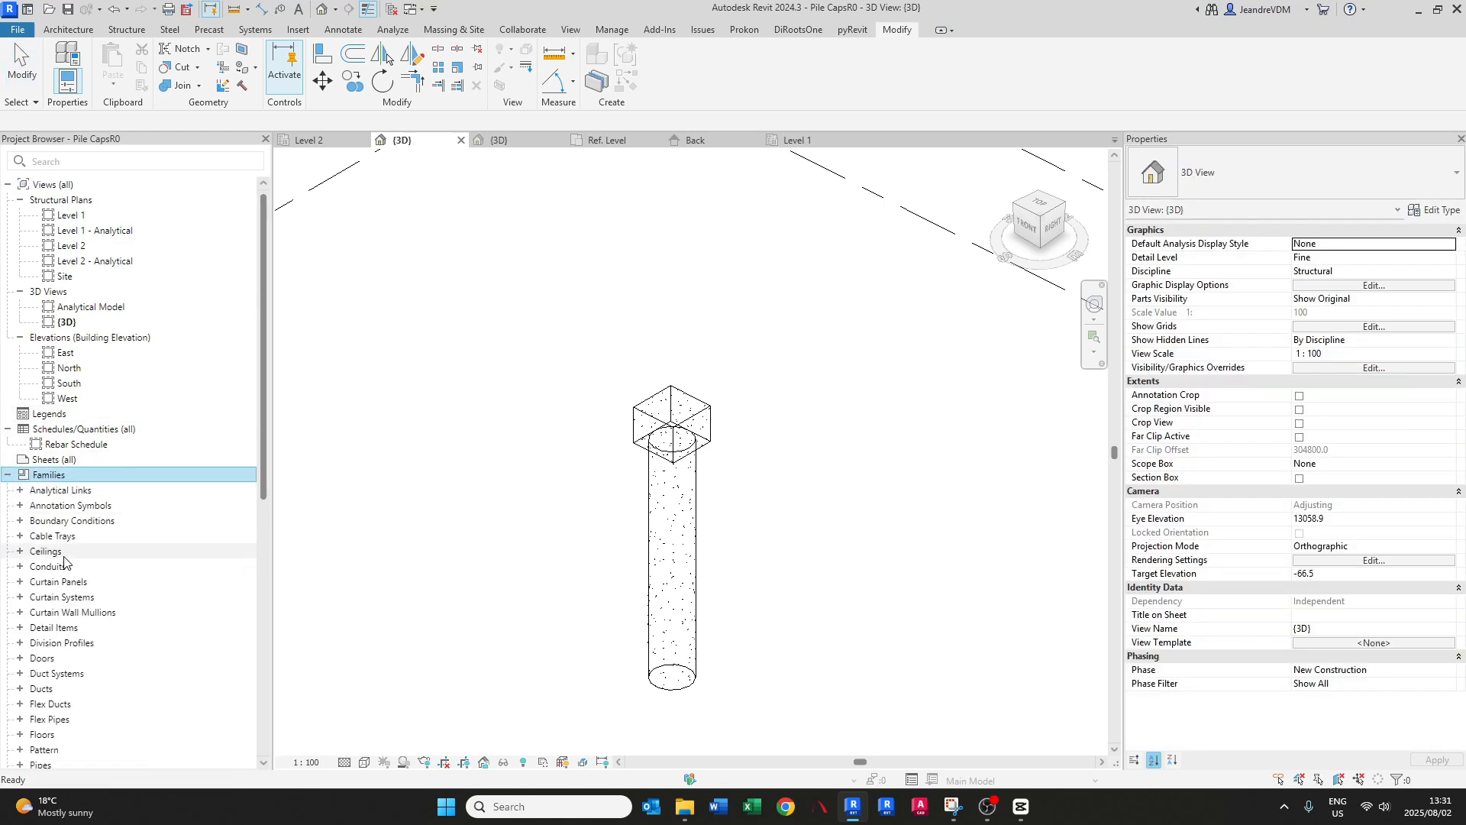
pyautogui.scroll(-10, 64, 563)
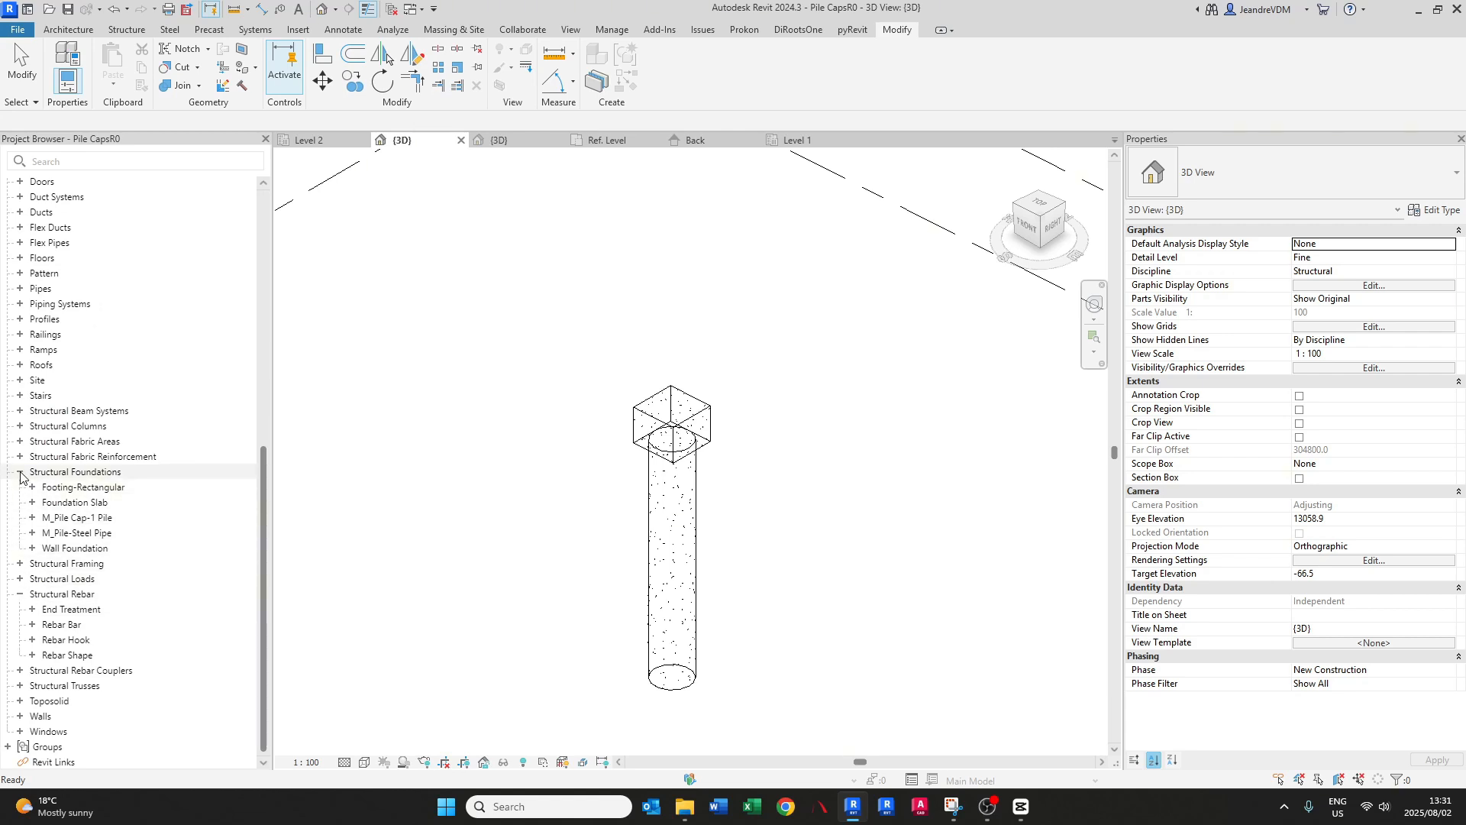
pyautogui.click(32, 519)
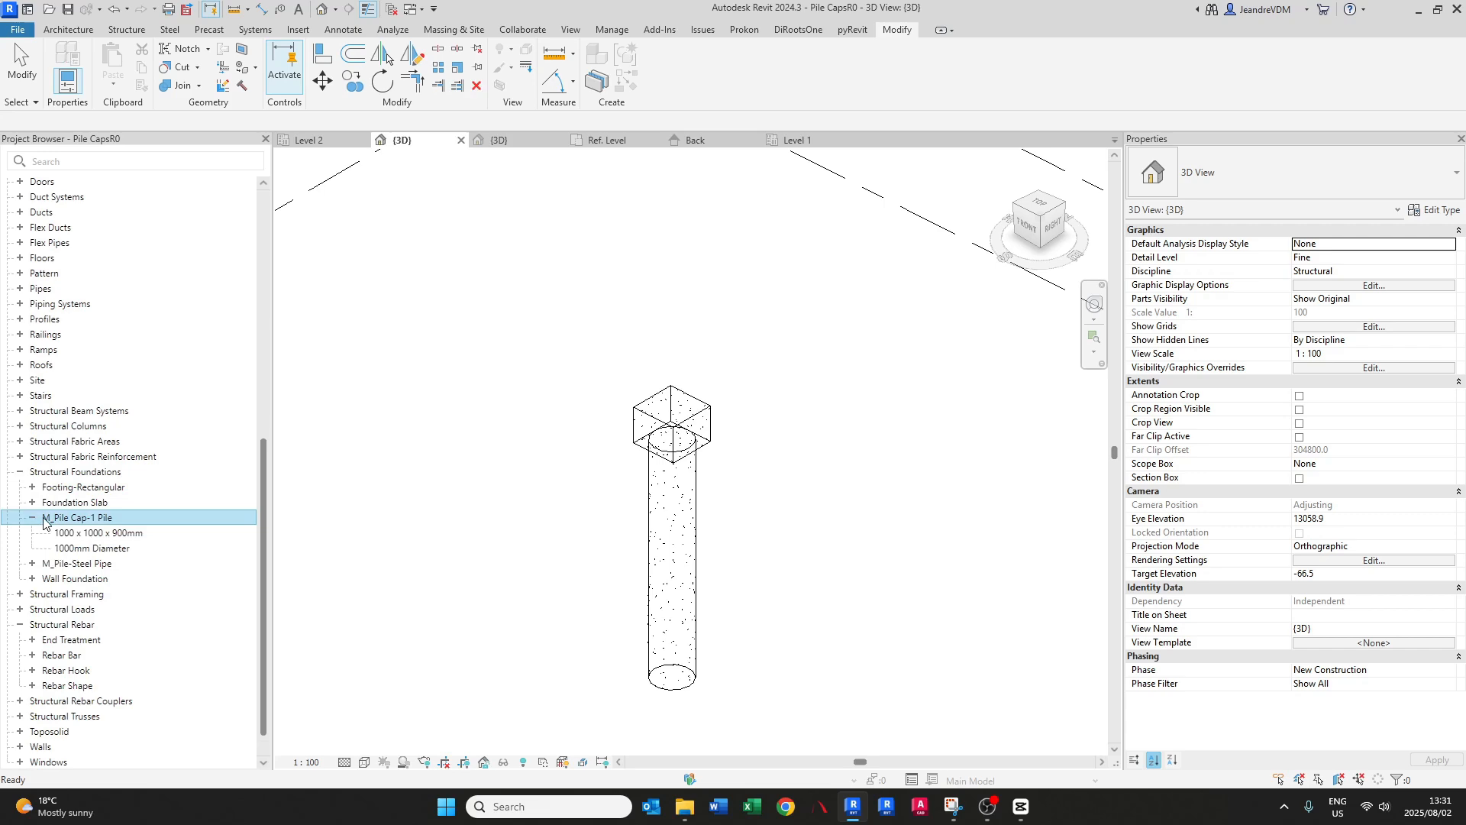
pyautogui.click(88, 533)
pyautogui.rightClick(91, 539)
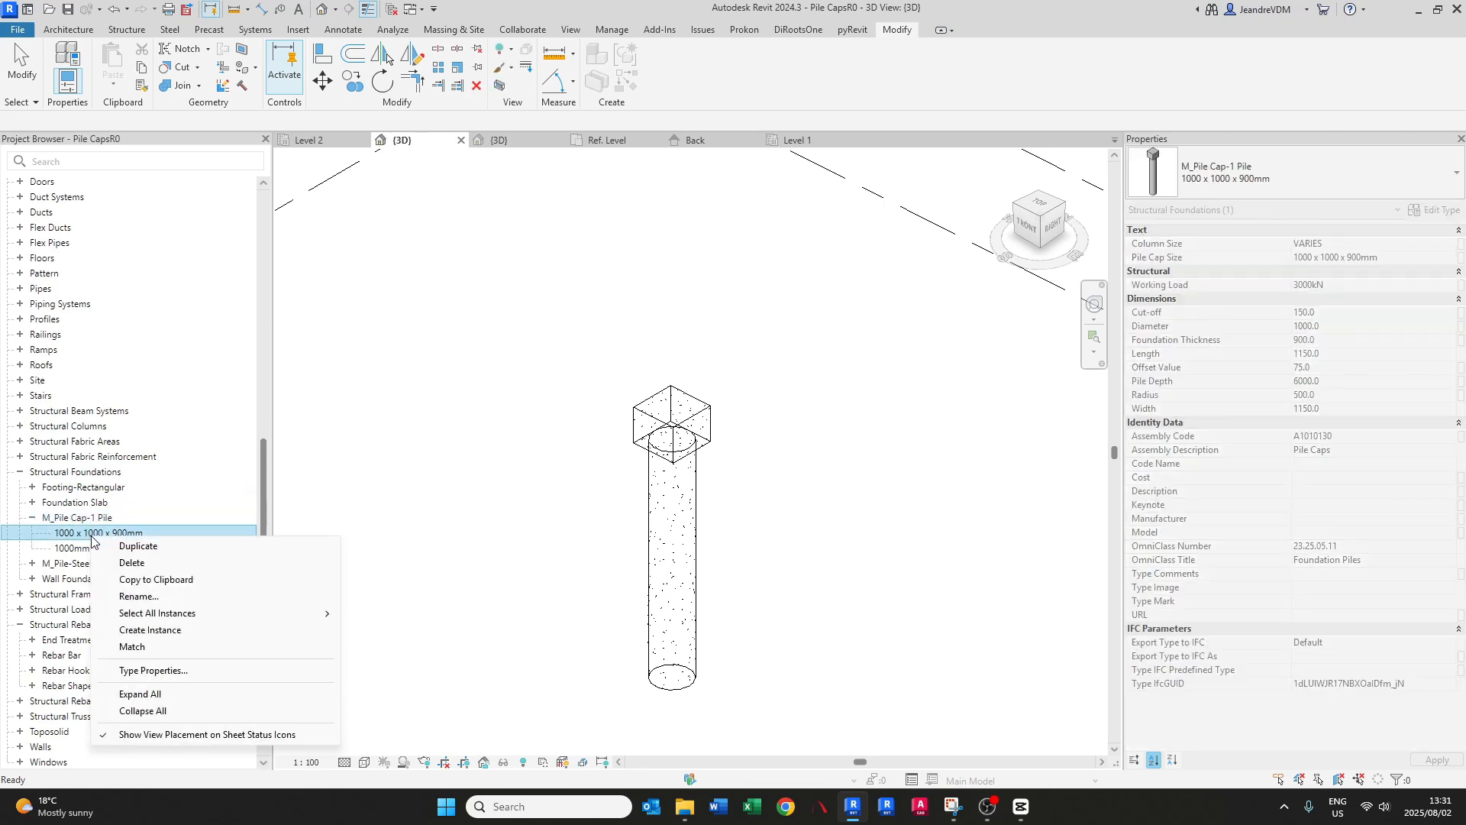
pyautogui.click(137, 562)
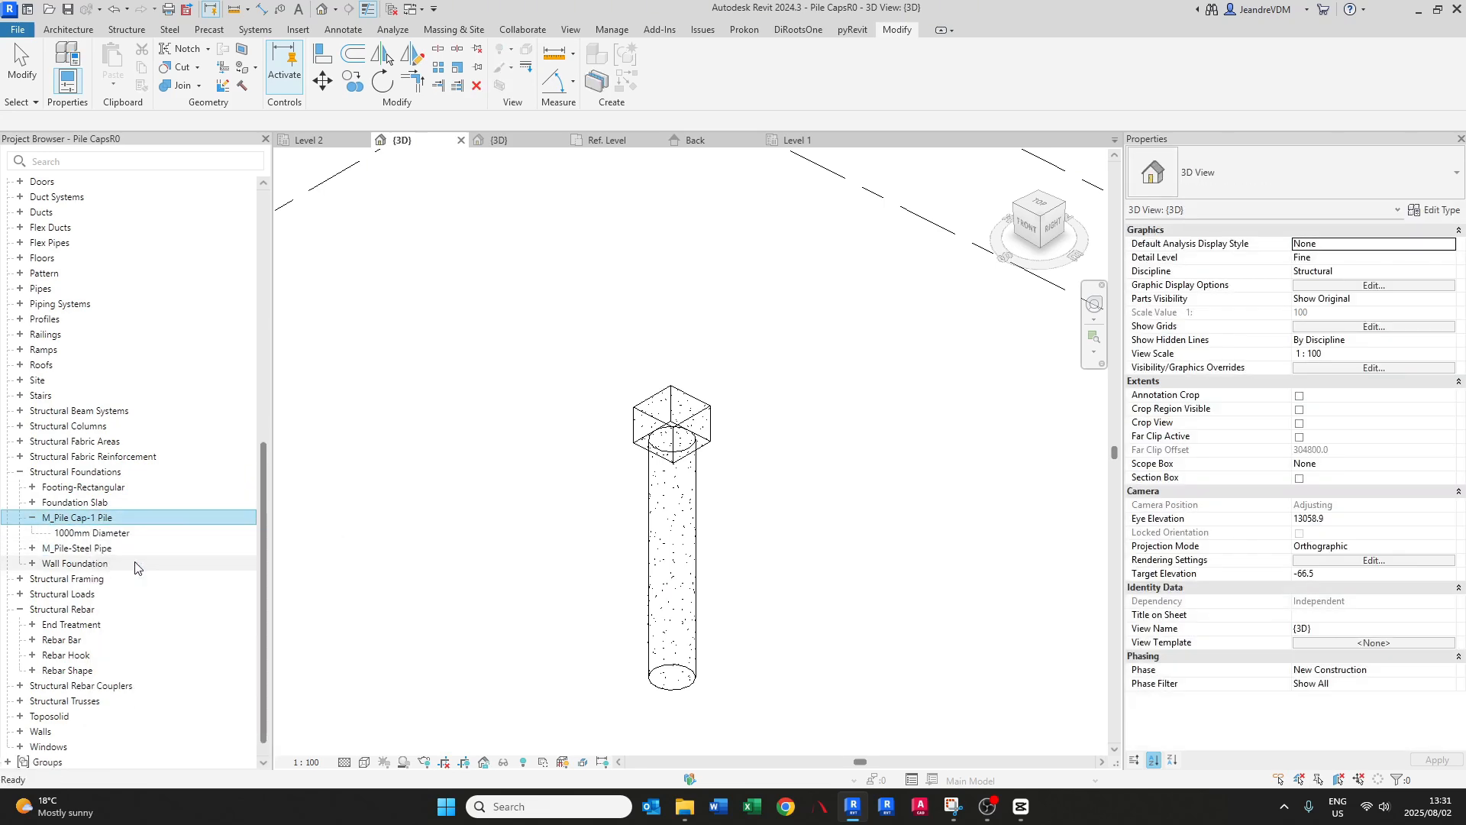
# - Check the types available for the placed pile, keep 1000mm Diameter, and reselect the pile to examine its instance properties
pyautogui.click(707, 433)
pyautogui.click(1241, 176)
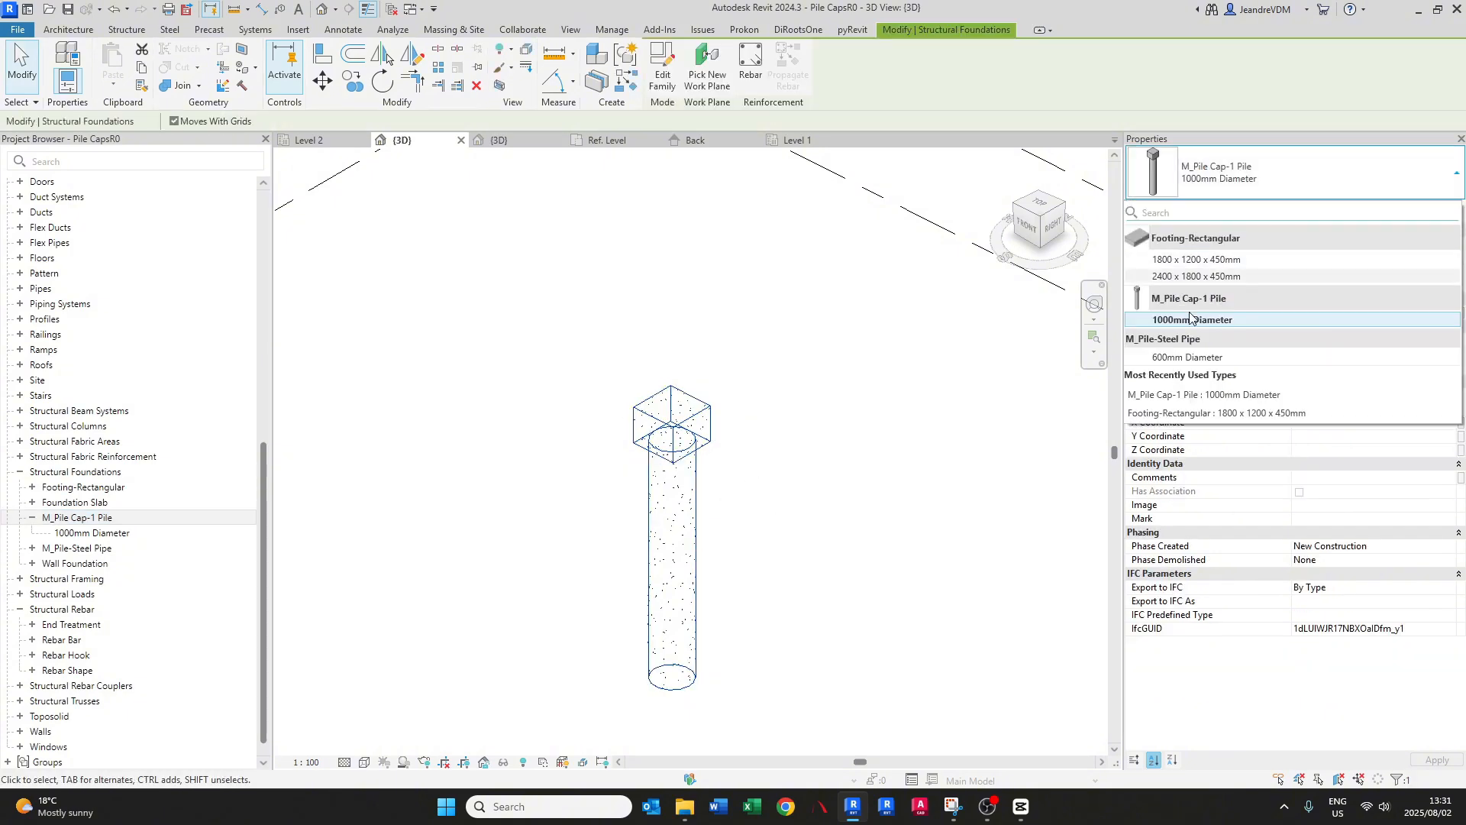
pyautogui.click(1195, 321)
pyautogui.press('Escape')
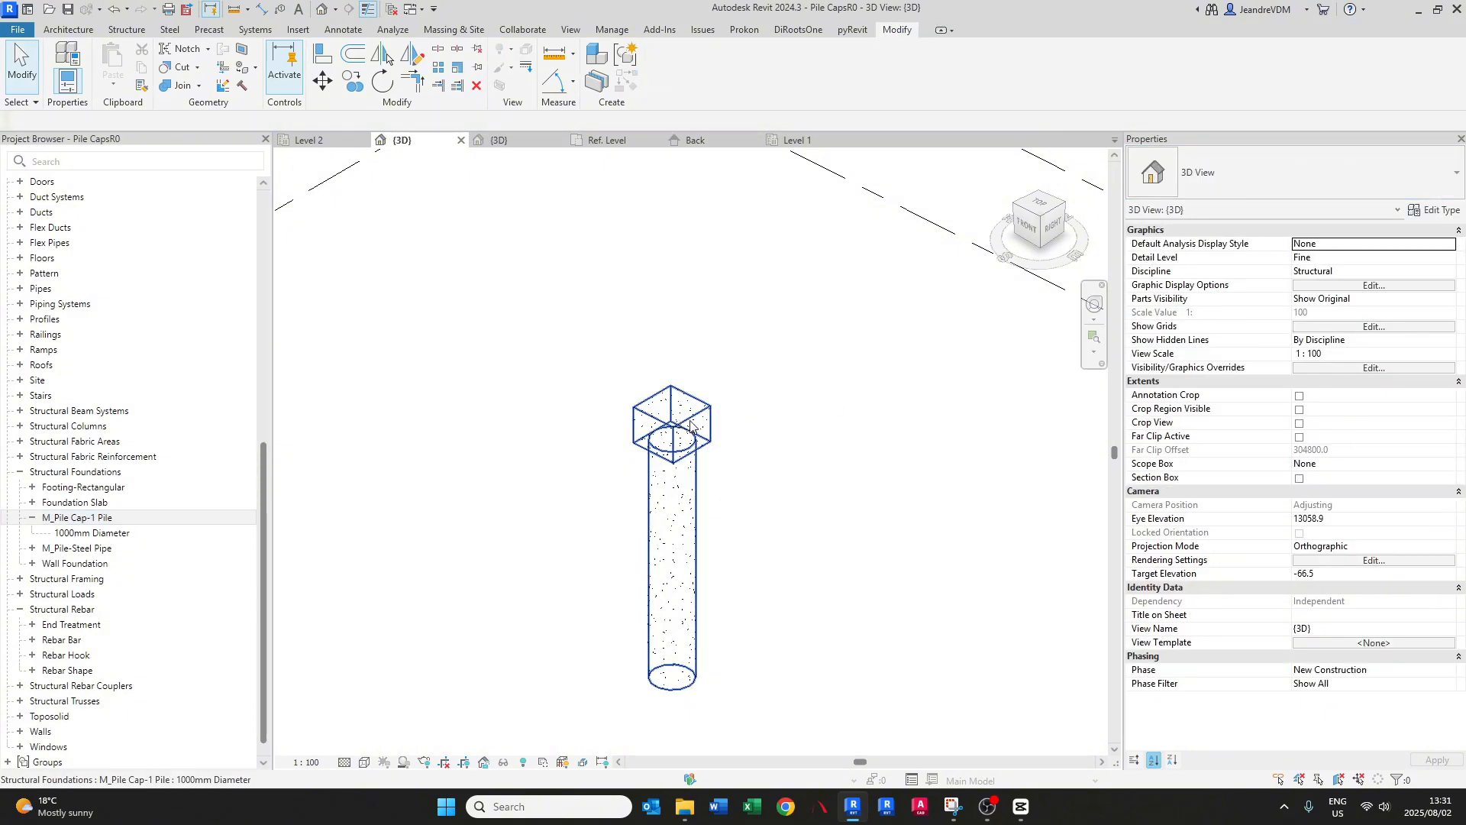
pyautogui.click(675, 432)
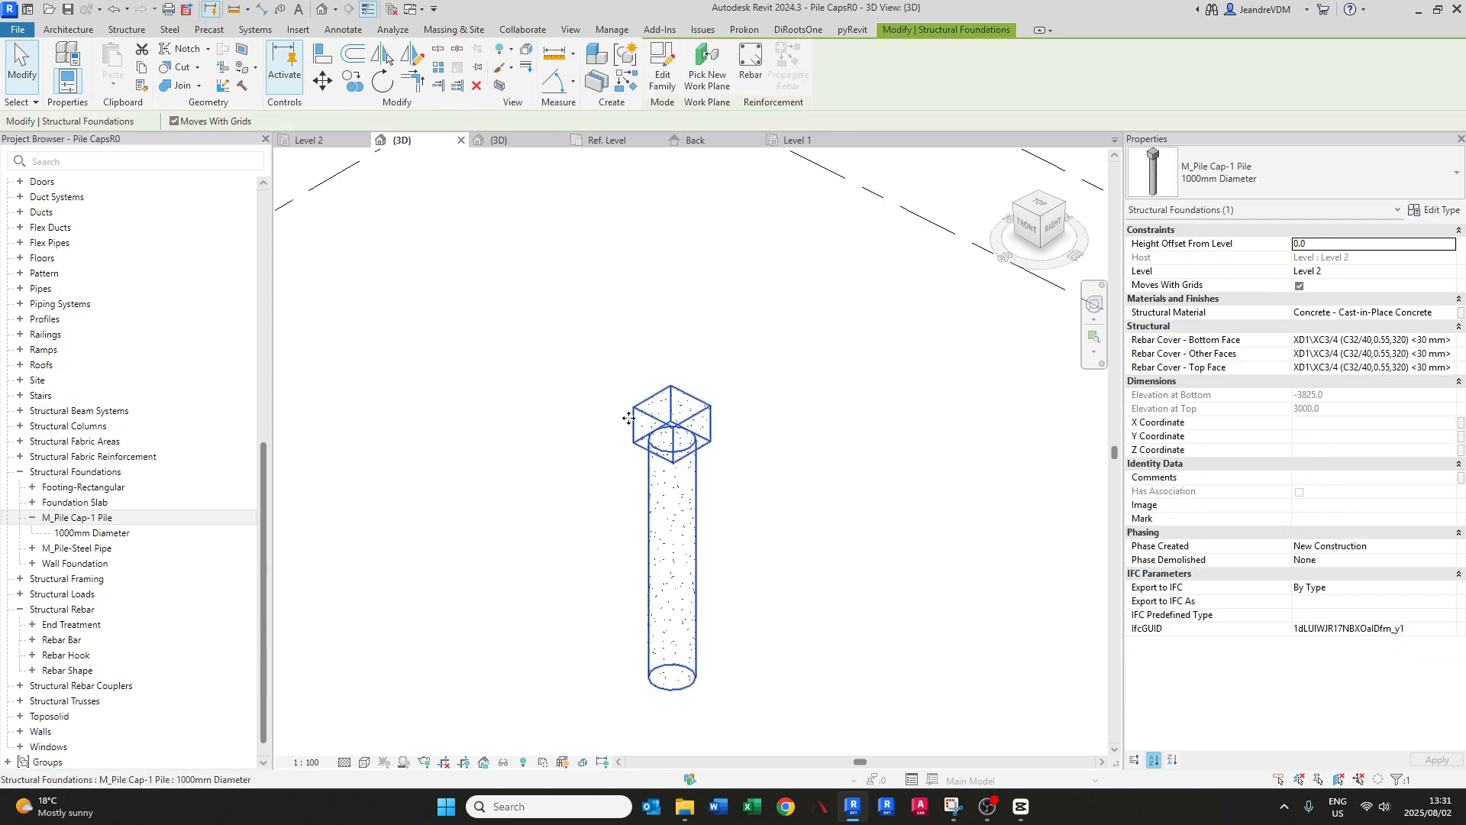
# - Open the Level 2 structural plan and select the placed pile cap there
pyautogui.press('Escape')
pyautogui.scroll(1, 155, 382)
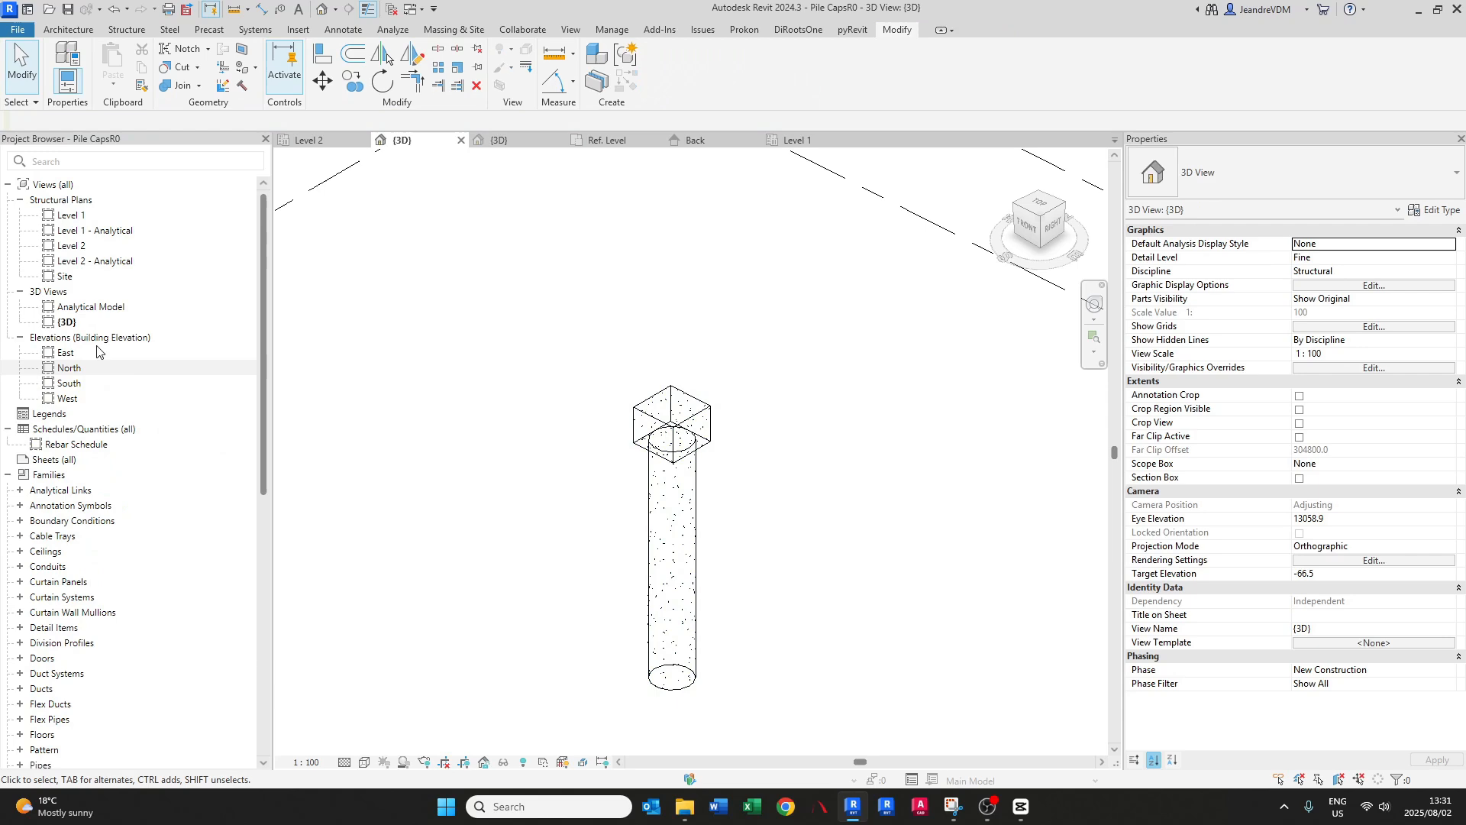
pyautogui.doubleClick(73, 245)
pyautogui.scroll(6, 726, 502)
pyautogui.click(699, 489)
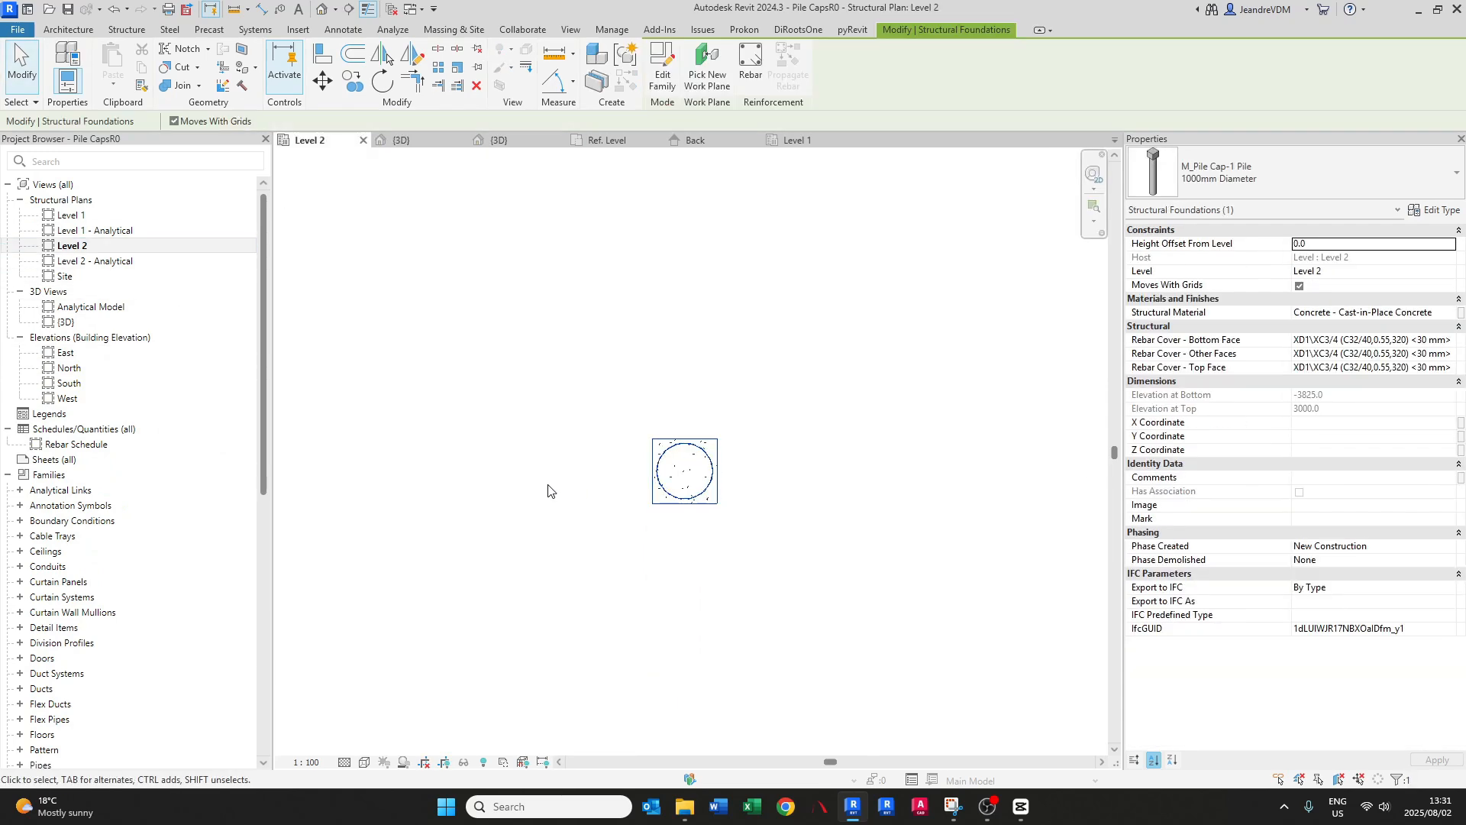
pyautogui.scroll(1, 549, 491)
pyautogui.moveTo(550, 491); pyautogui.dragTo(677, 474, button='middle')
# - Set the Diameter of the 1000mm Diameter pile cap type to 250 mm and apply it
pyautogui.click(1437, 210)
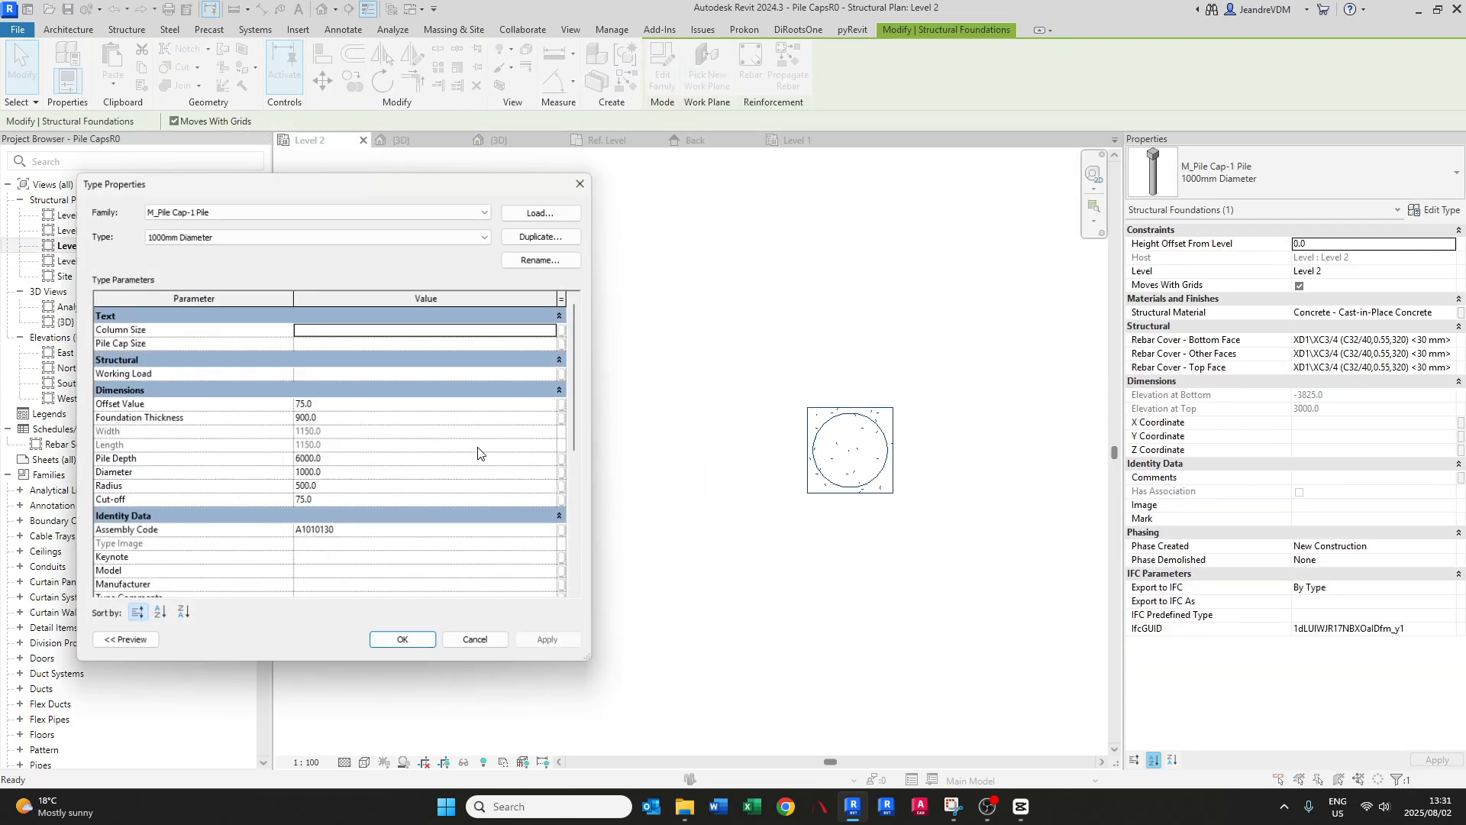
pyautogui.moveTo(332, 187); pyautogui.dragTo(379, 172)
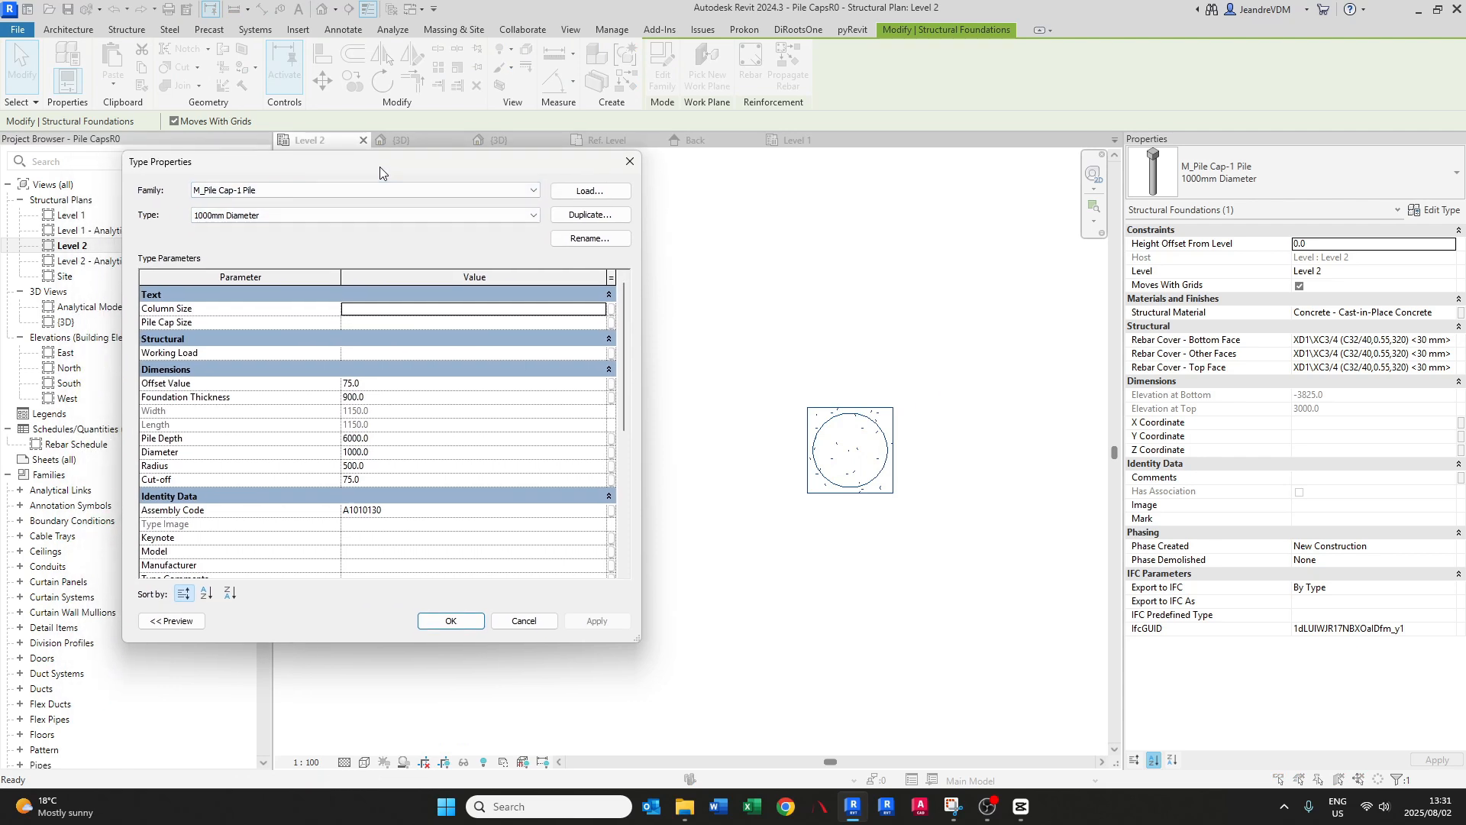
pyautogui.click(382, 455)
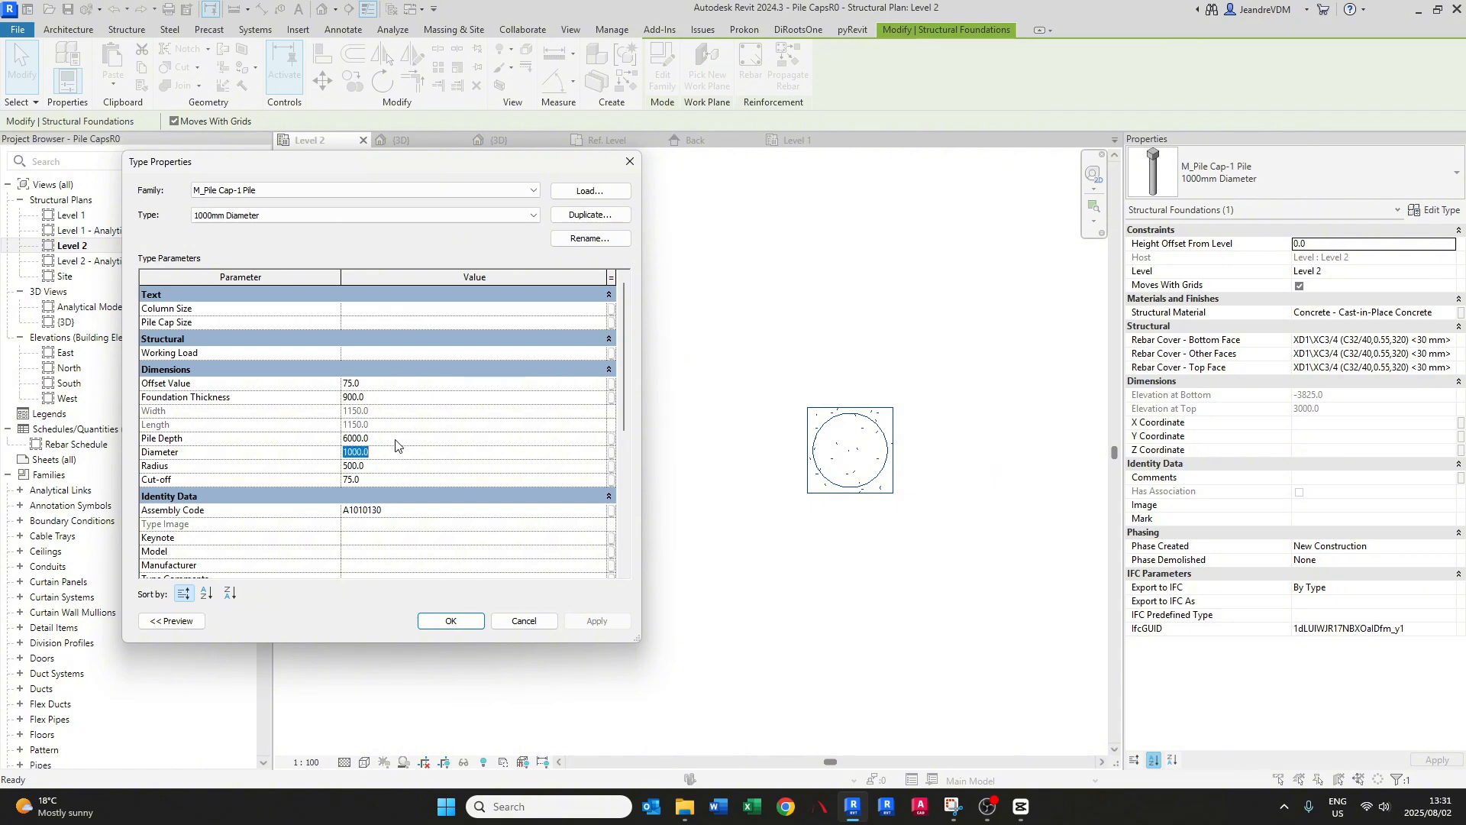
pyautogui.write('250')
pyautogui.press('Return')
pyautogui.click(596, 620)
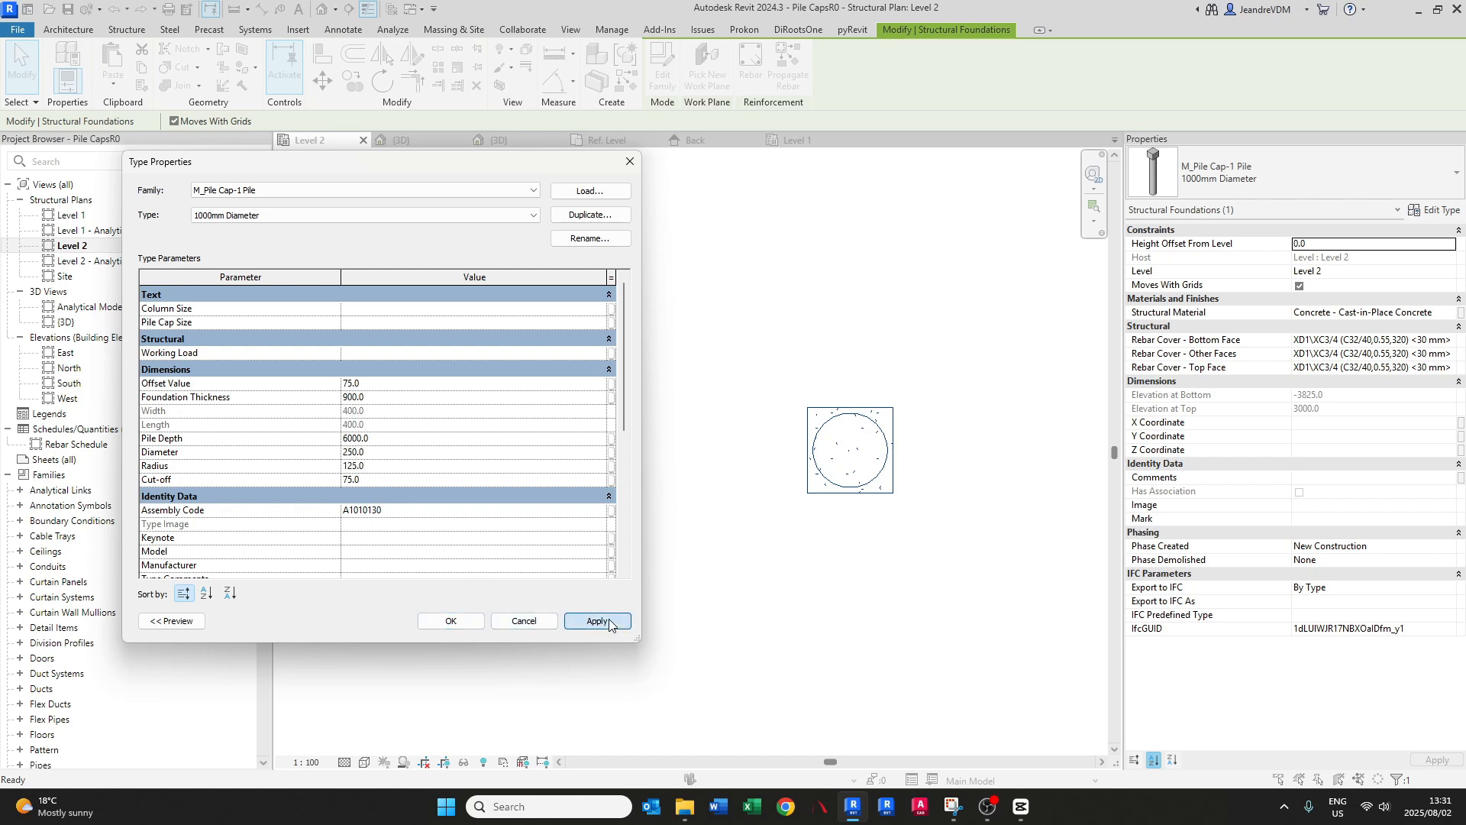
pyautogui.click(451, 620)
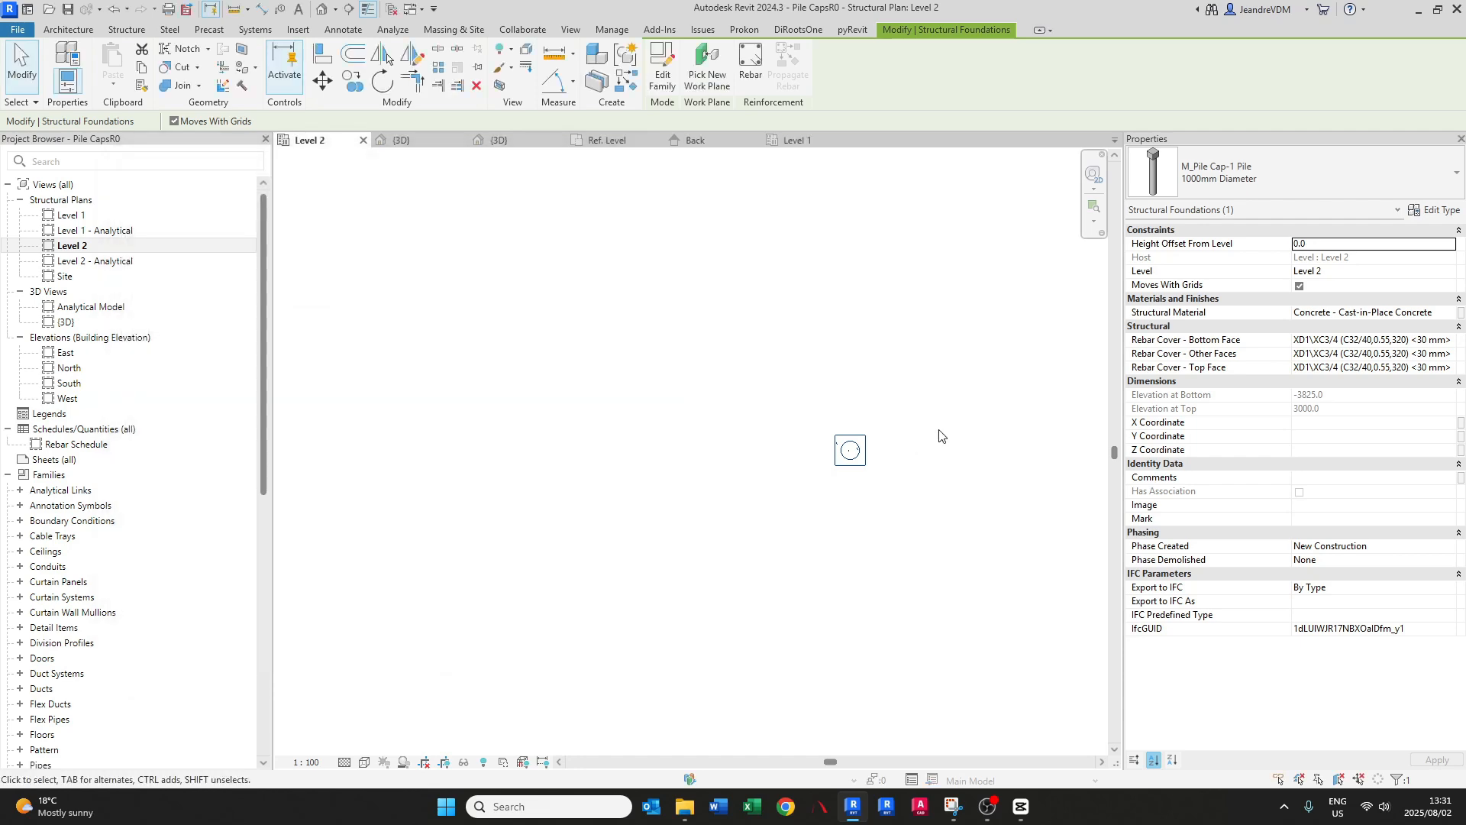
# - Examine the resized pile and its cap in the Level 2 plan and in the 3D view
pyautogui.scroll(3, 940, 428)
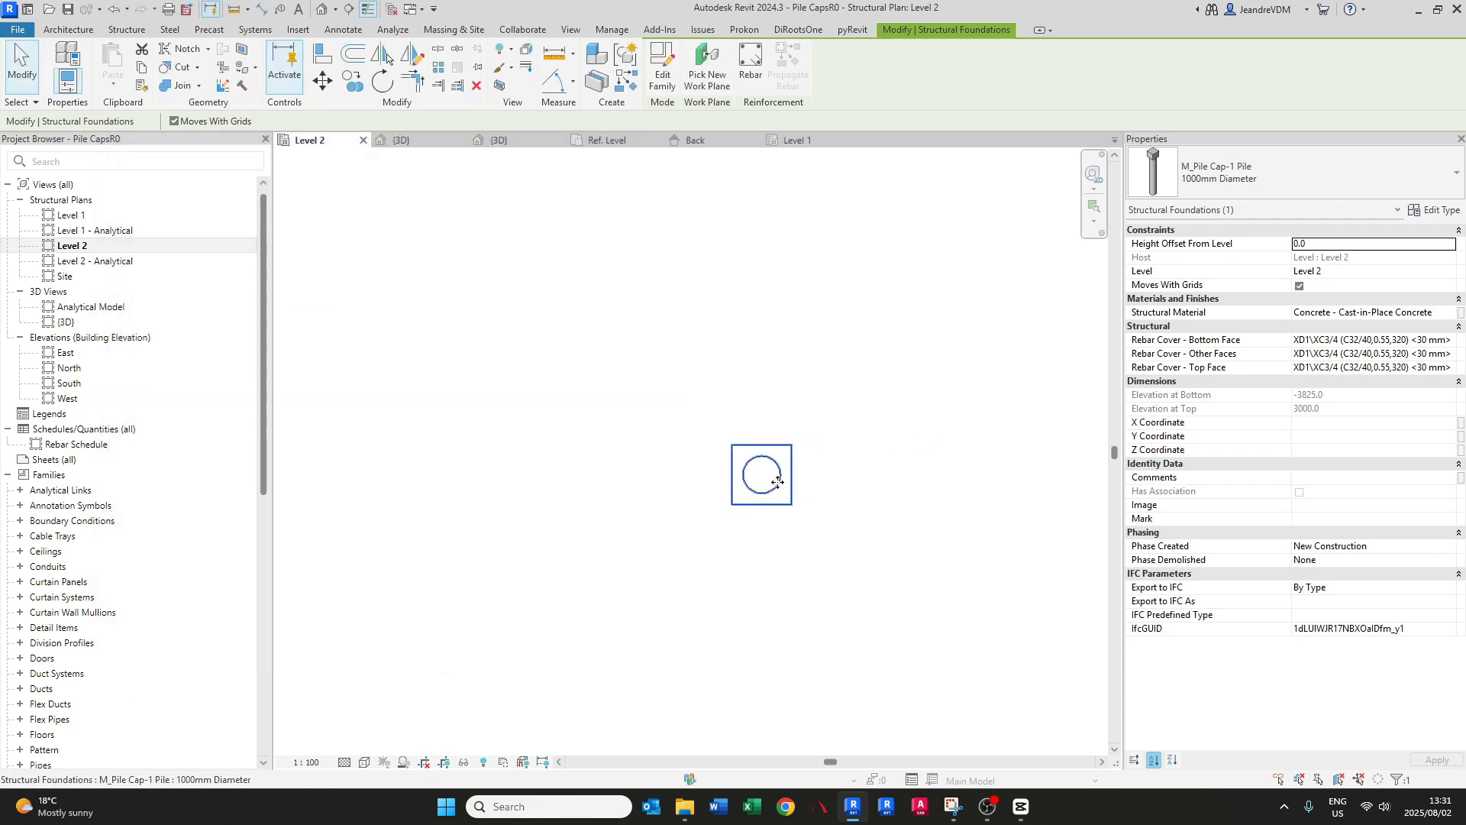
pyautogui.click(420, 143)
pyautogui.scroll(3, 674, 490)
pyautogui.moveTo(679, 498); pyautogui.dragTo(670, 432, button='middle')
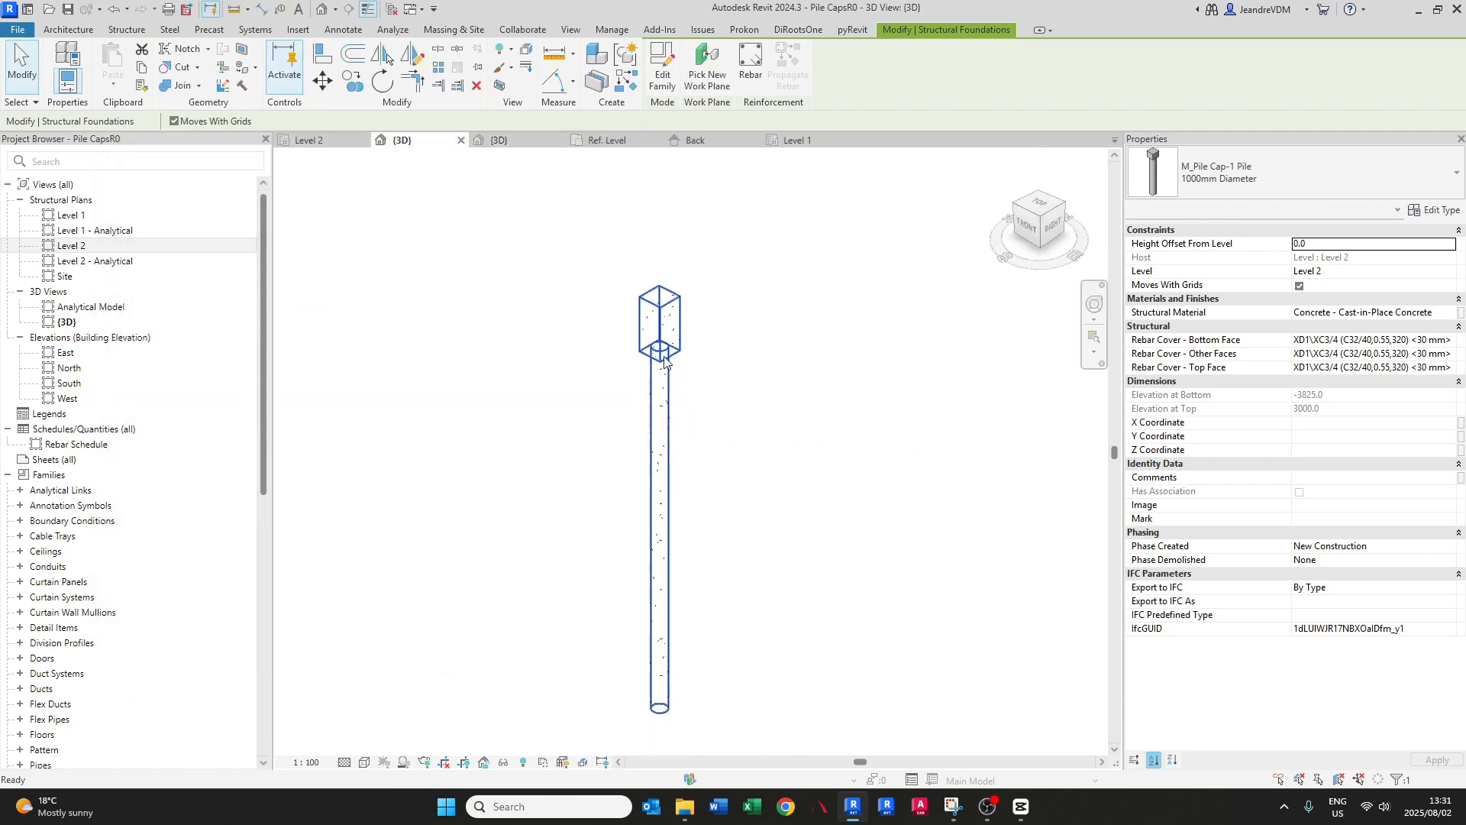
# - Set the pile cap type's Pile Depth to 1000 mm and Foundation Thickness to 250 mm, apply, and leave its type properties
pyautogui.click(1436, 210)
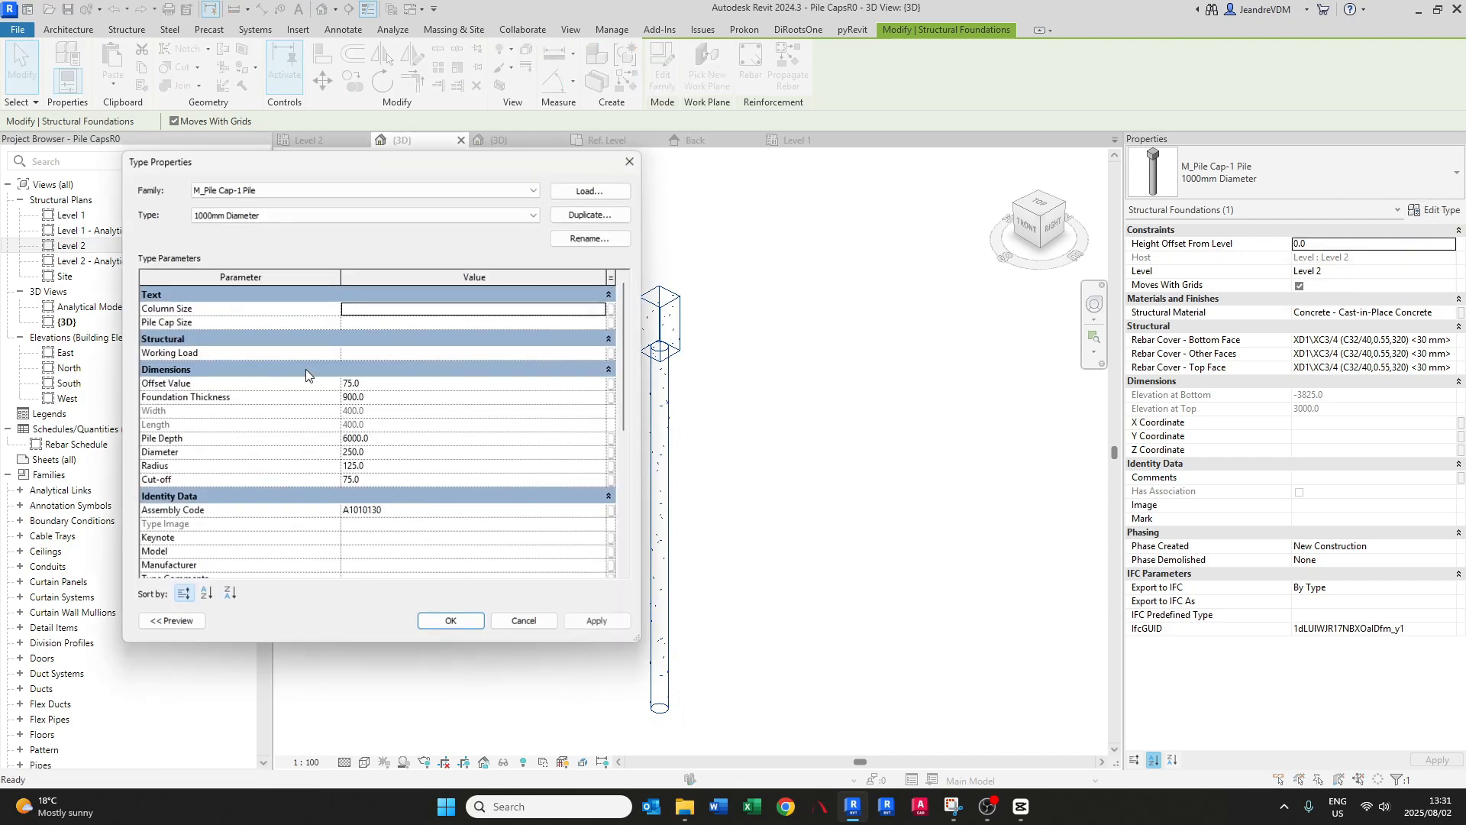
pyautogui.moveTo(389, 180); pyautogui.dragTo(299, 186)
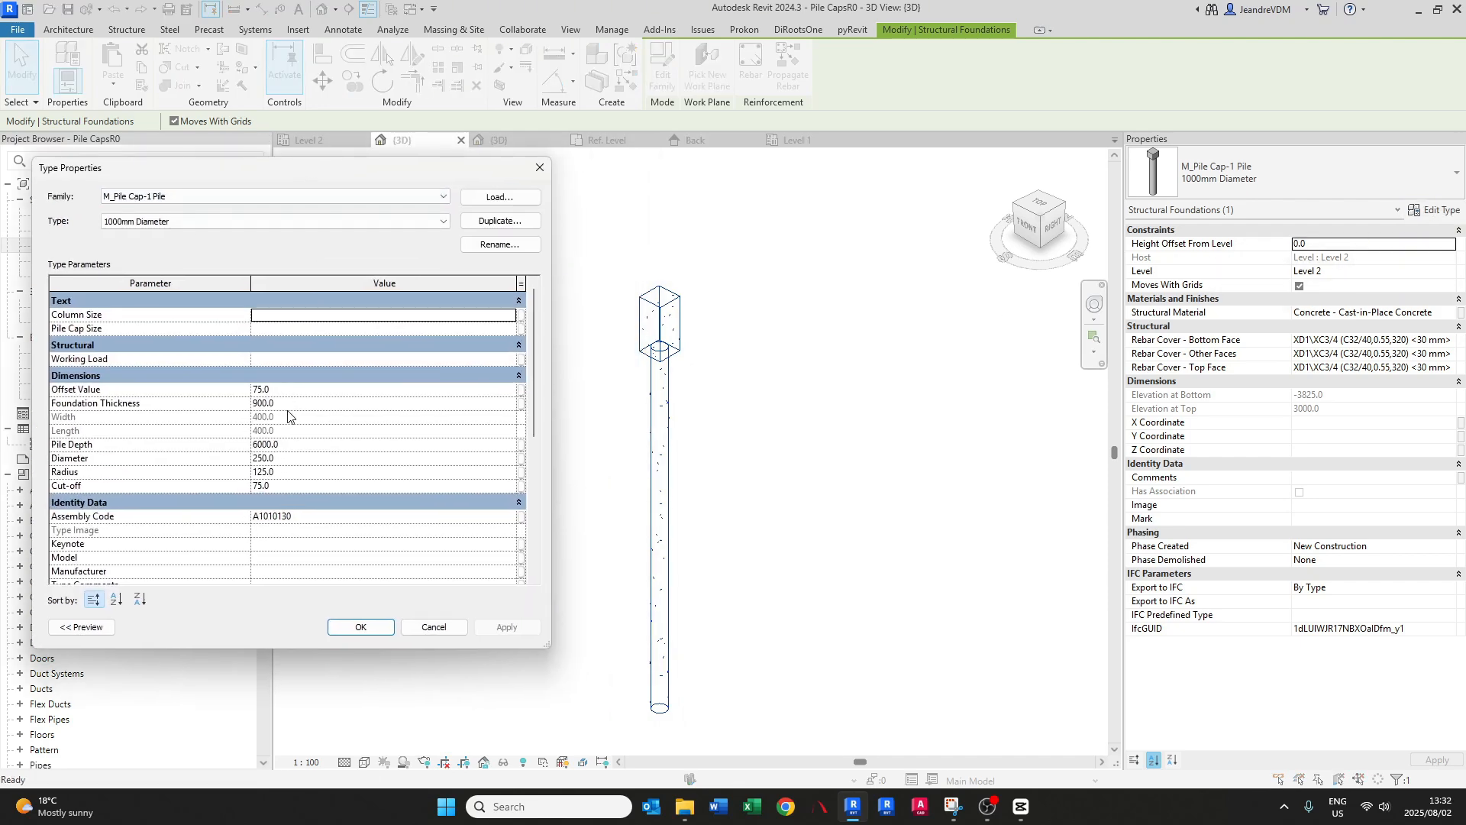
pyautogui.click(300, 446)
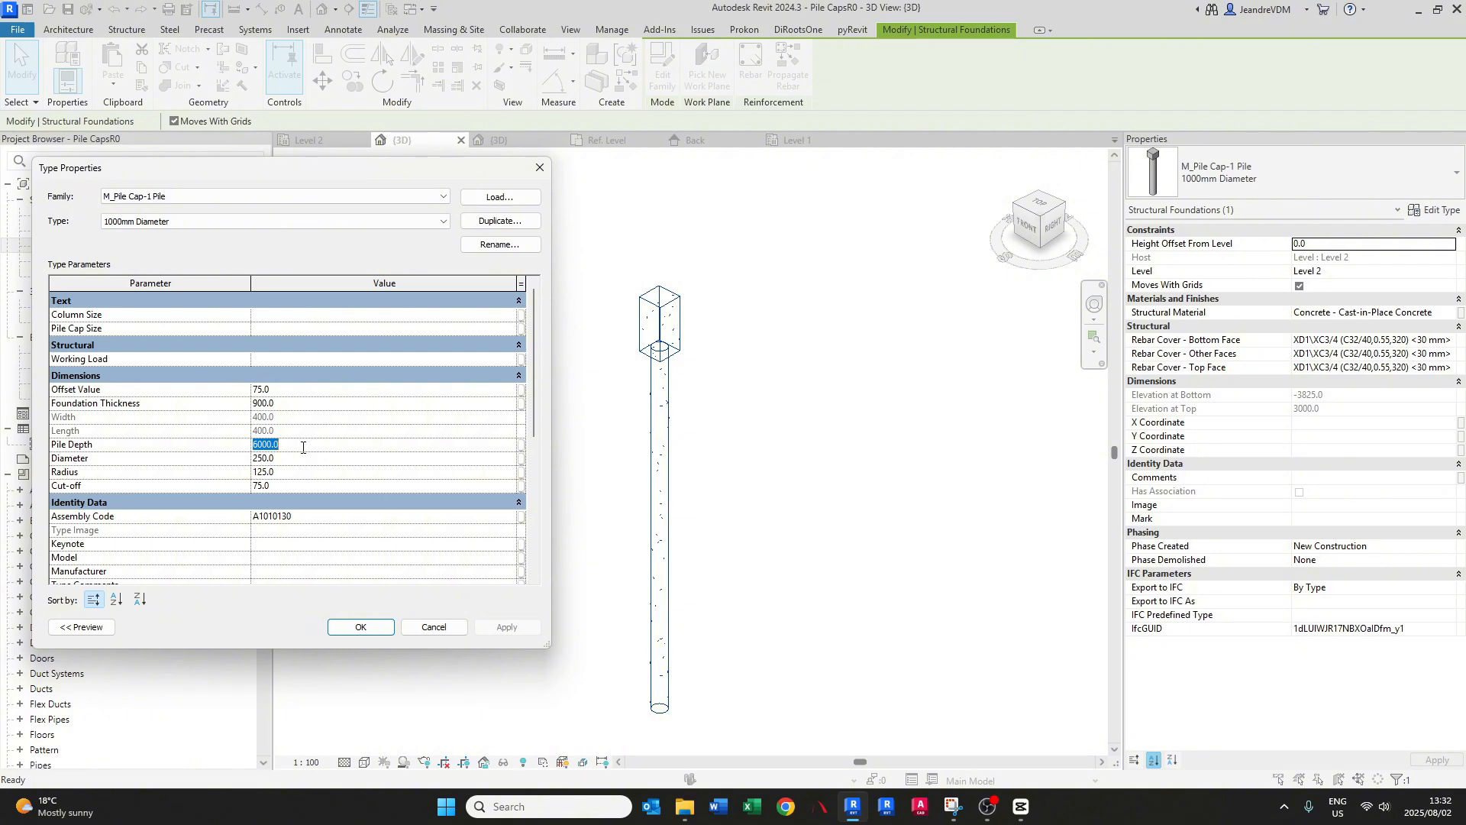
pyautogui.write('10')
pyautogui.click(285, 404)
pyautogui.write('25')
pyautogui.click(500, 630)
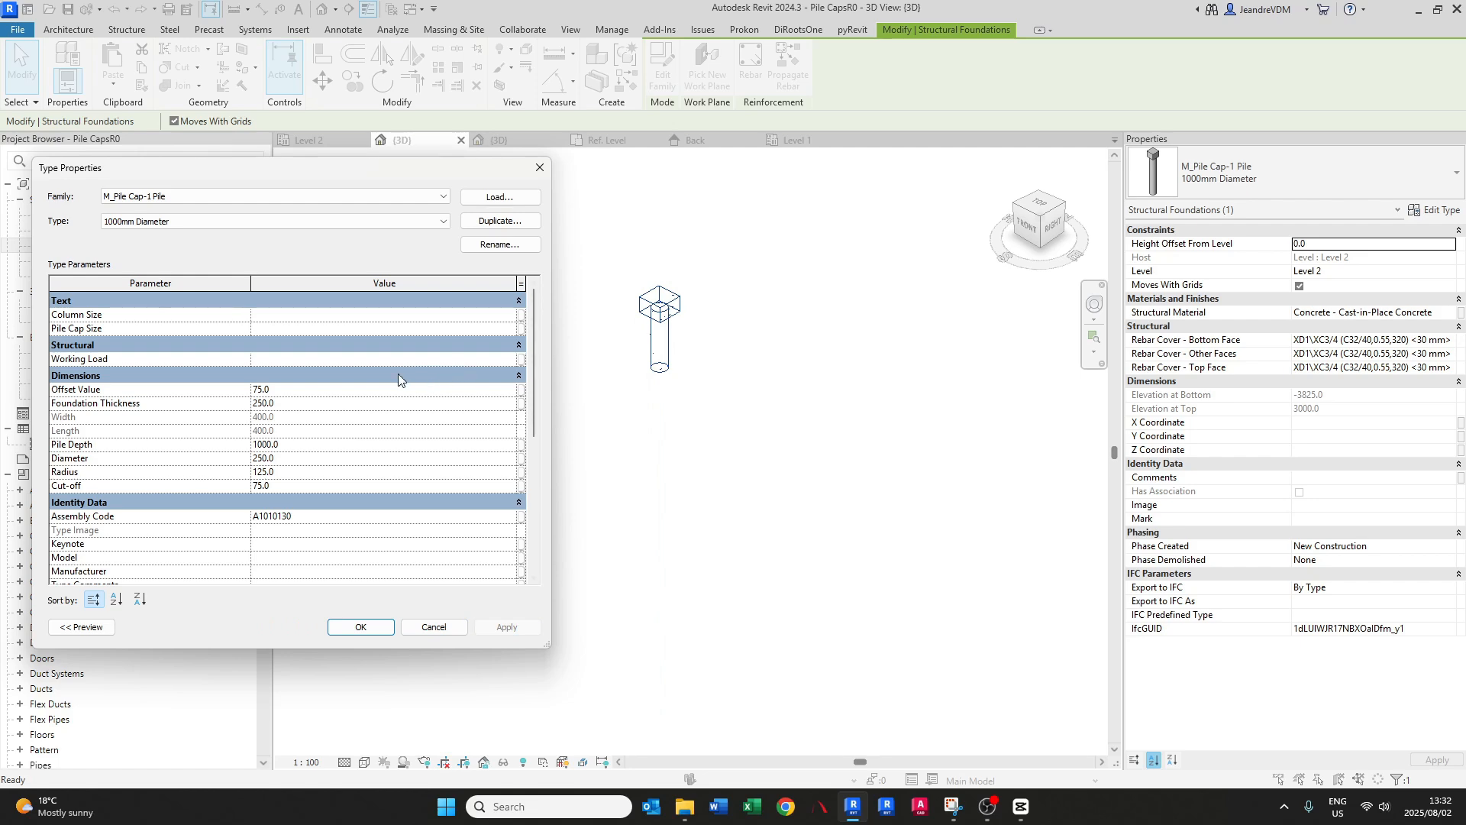
pyautogui.click(540, 167)
pyautogui.click(598, 263)
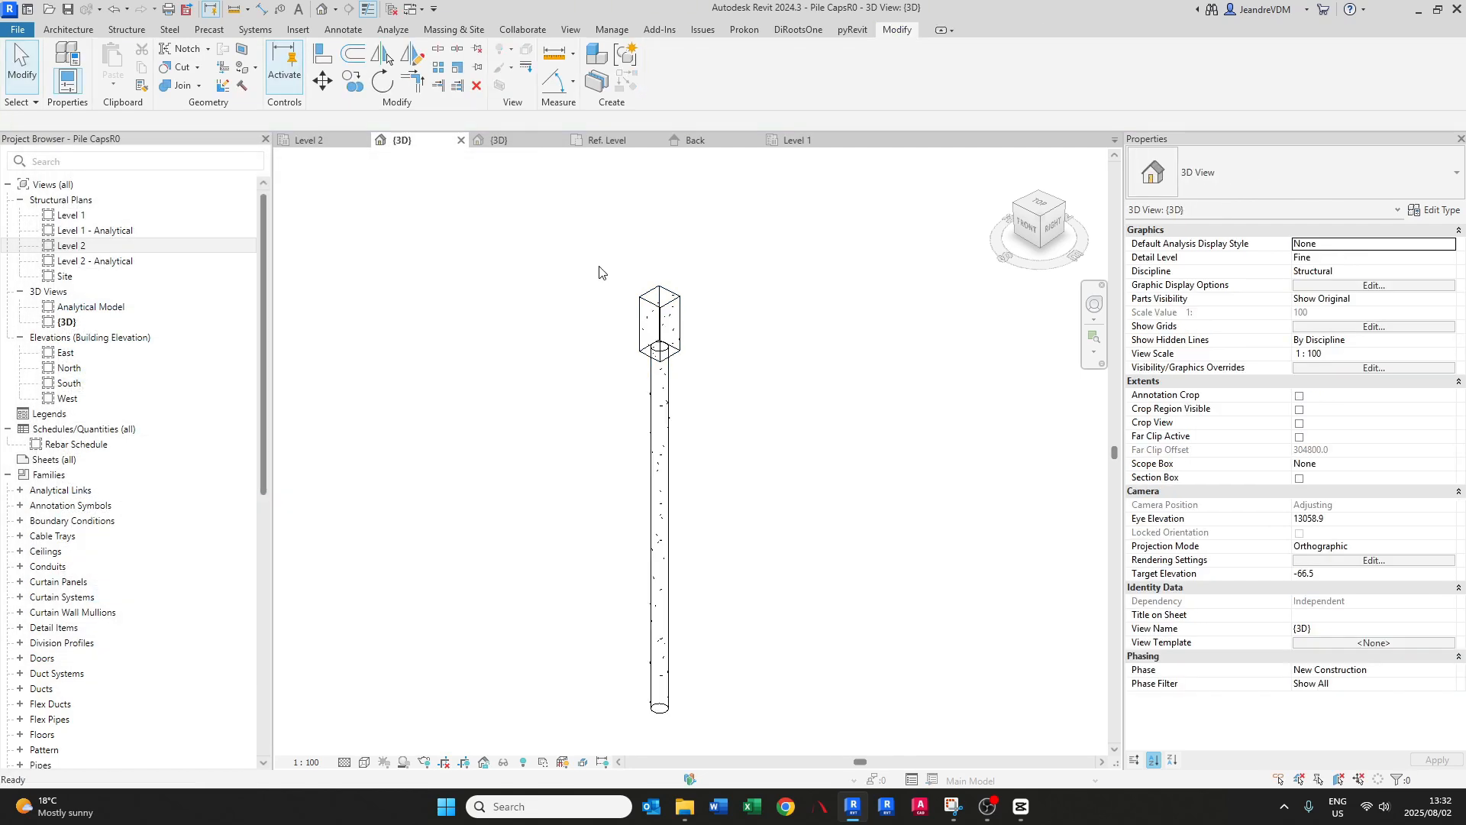
# - Select the pile in the 3D view and check its type and instance properties for the coordinate parameters
pyautogui.click(663, 349)
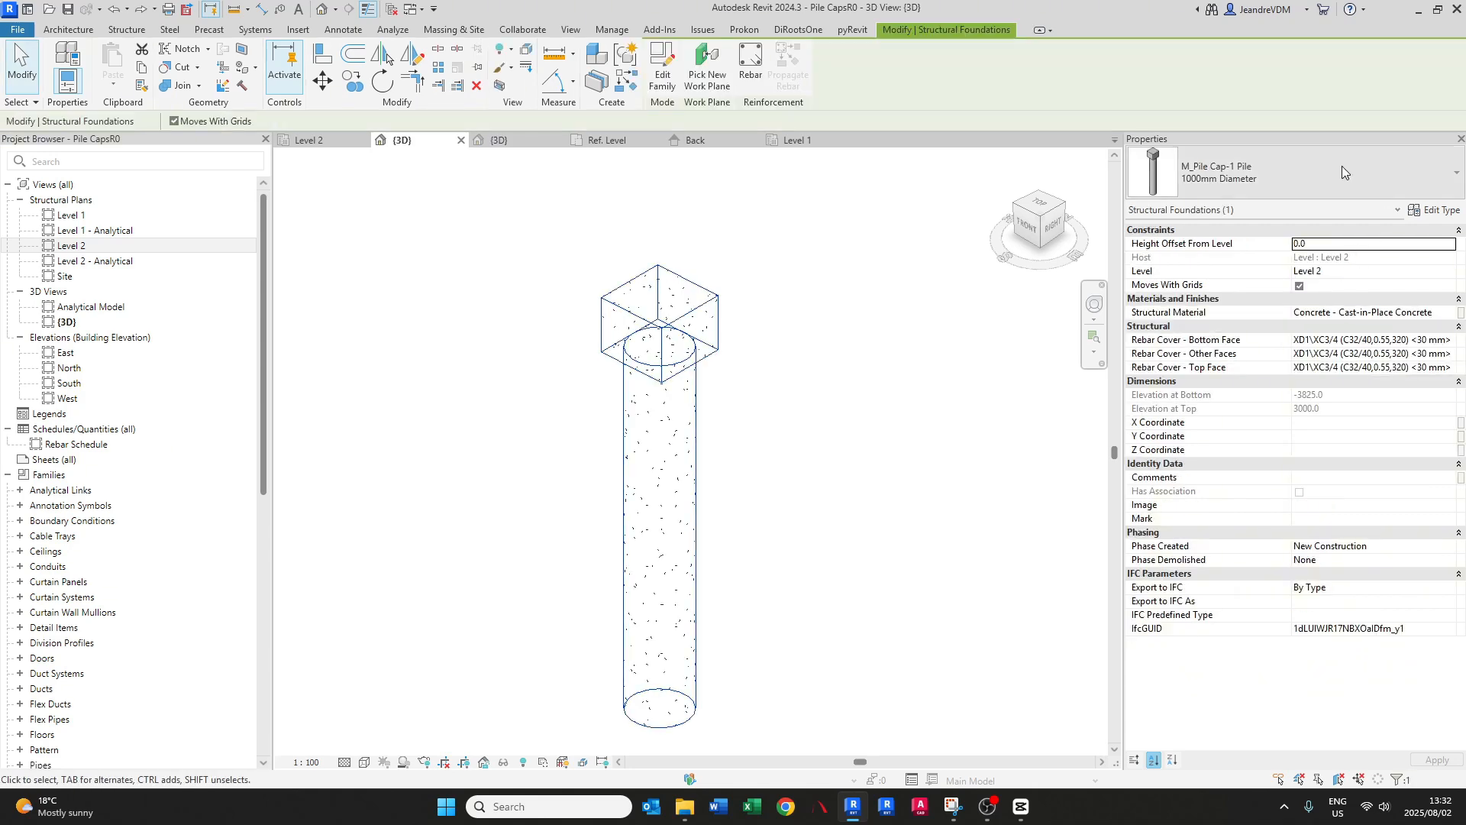
pyautogui.click(1436, 210)
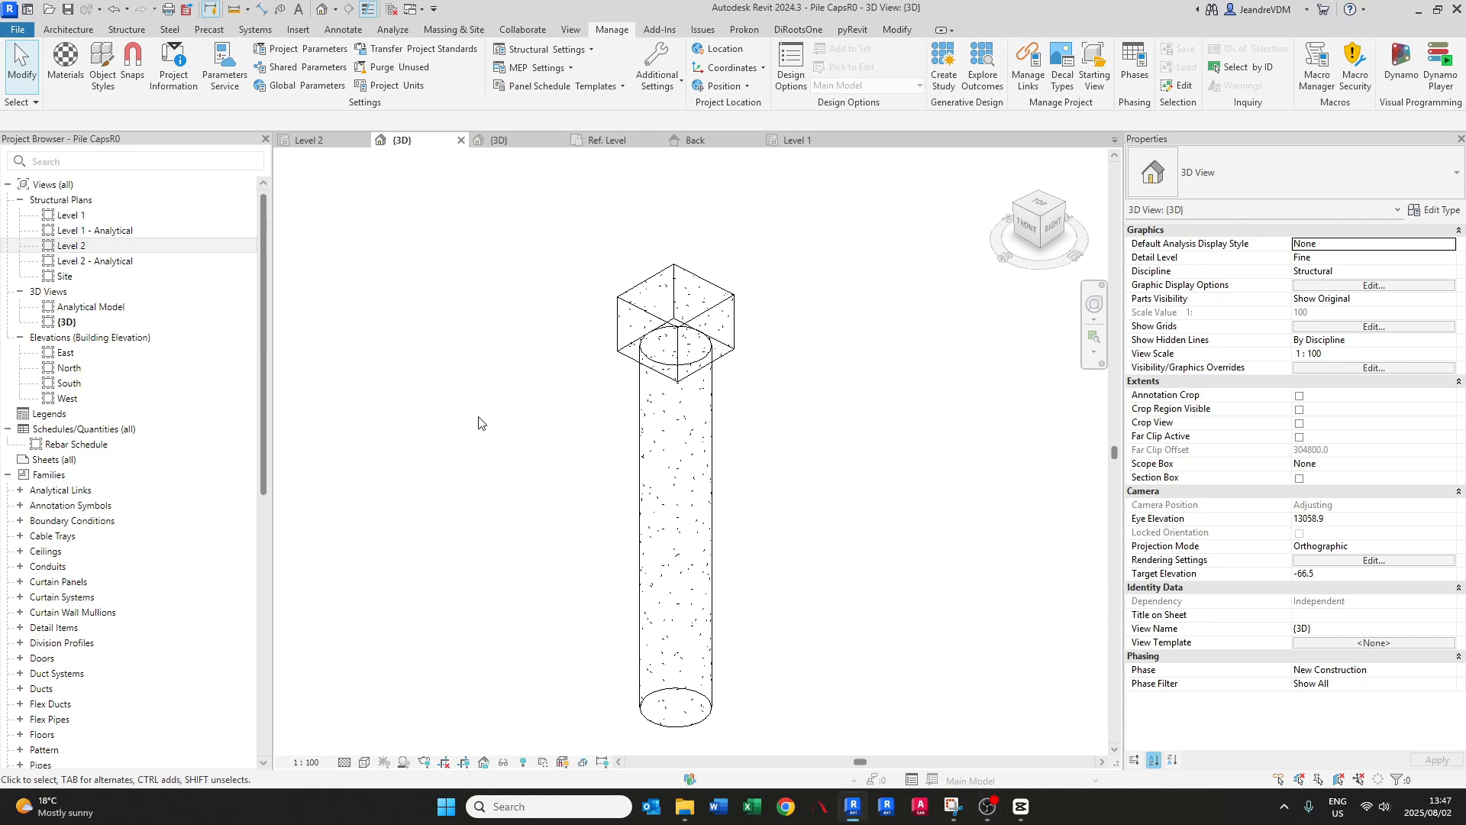
pyautogui.moveTo(481, 419); pyautogui.dragTo(488, 398, button='middle')
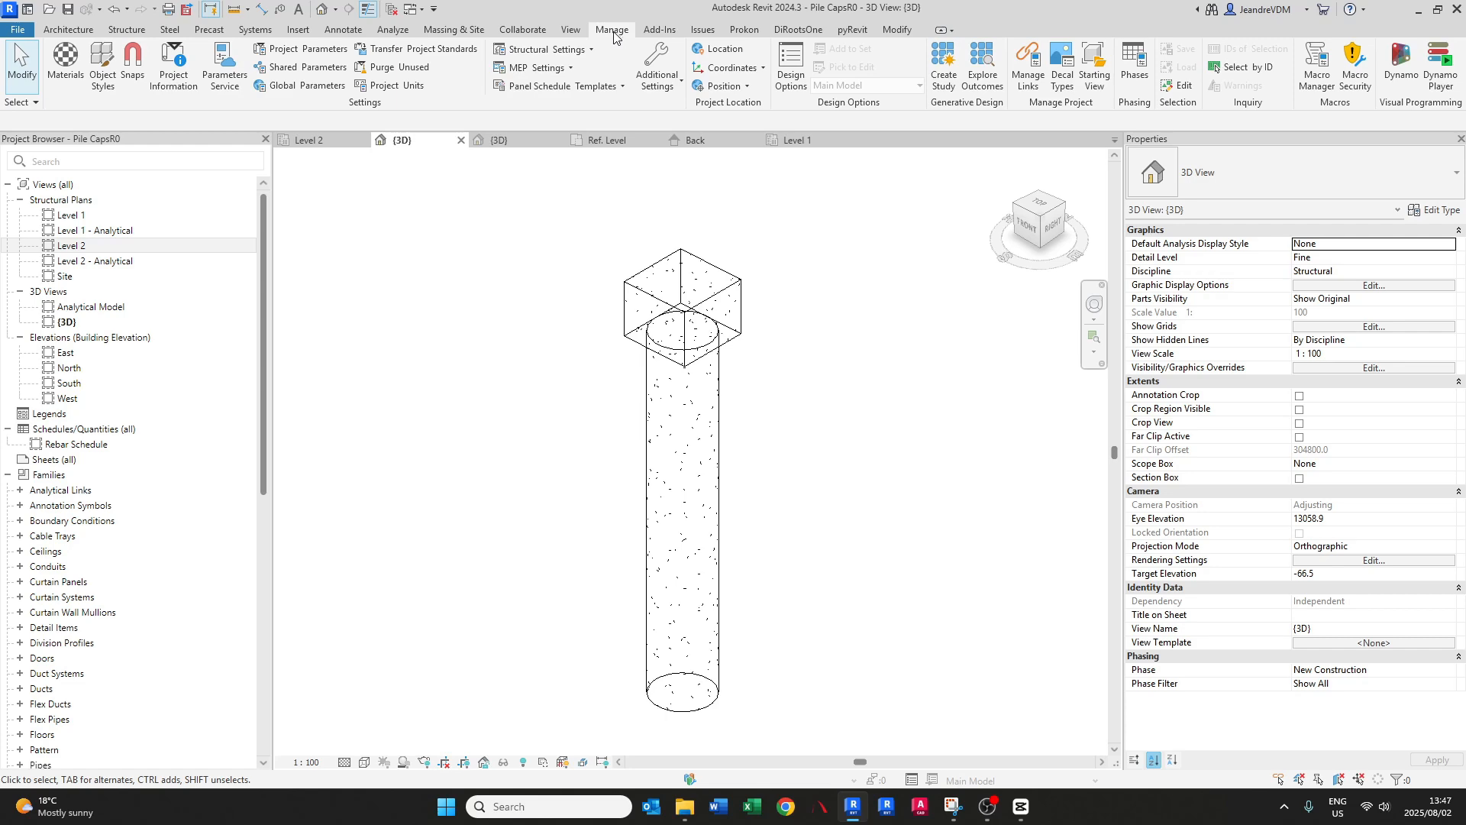
pyautogui.click(710, 336)
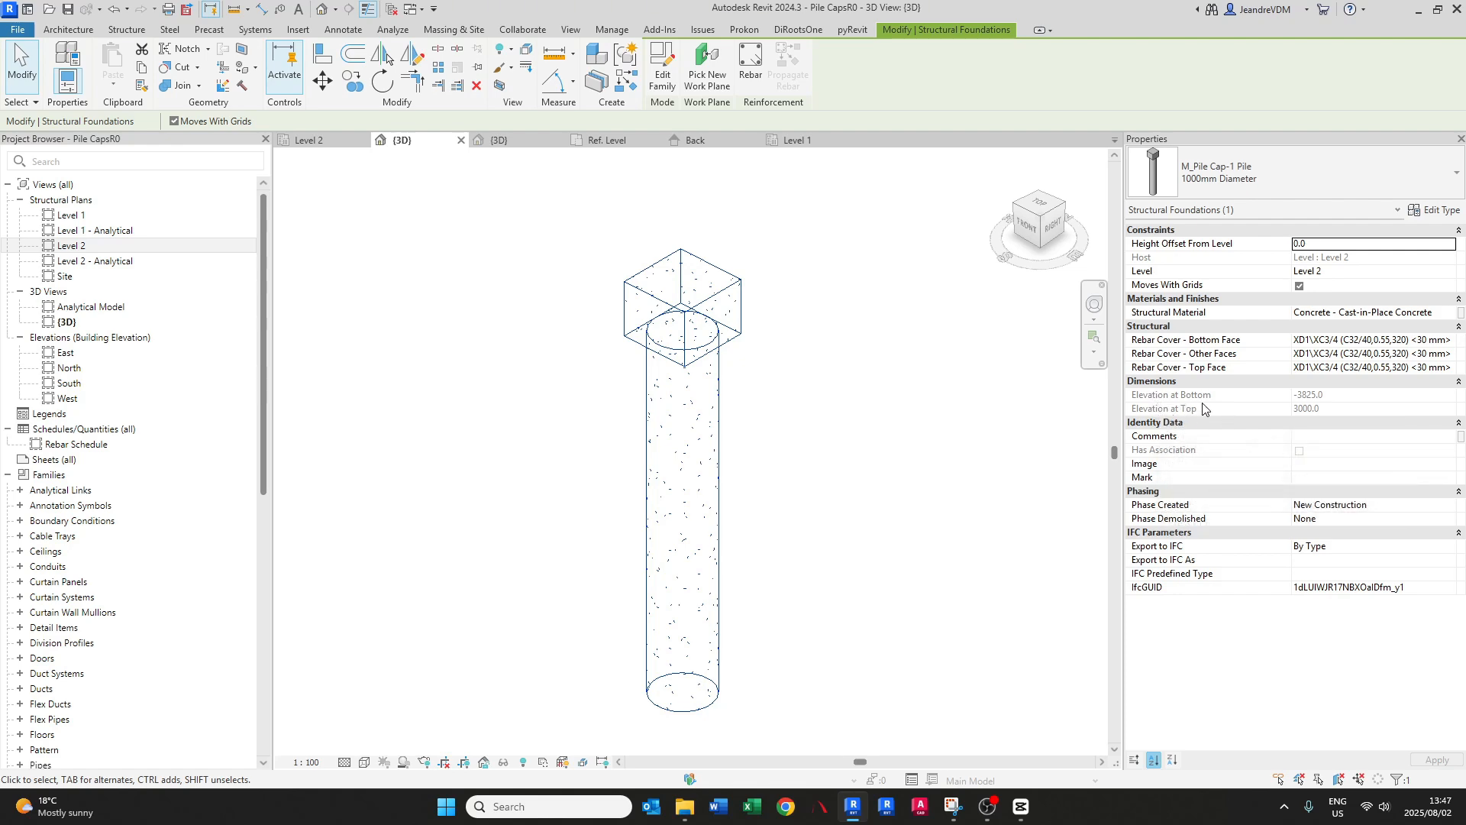
pyautogui.click(818, 451)
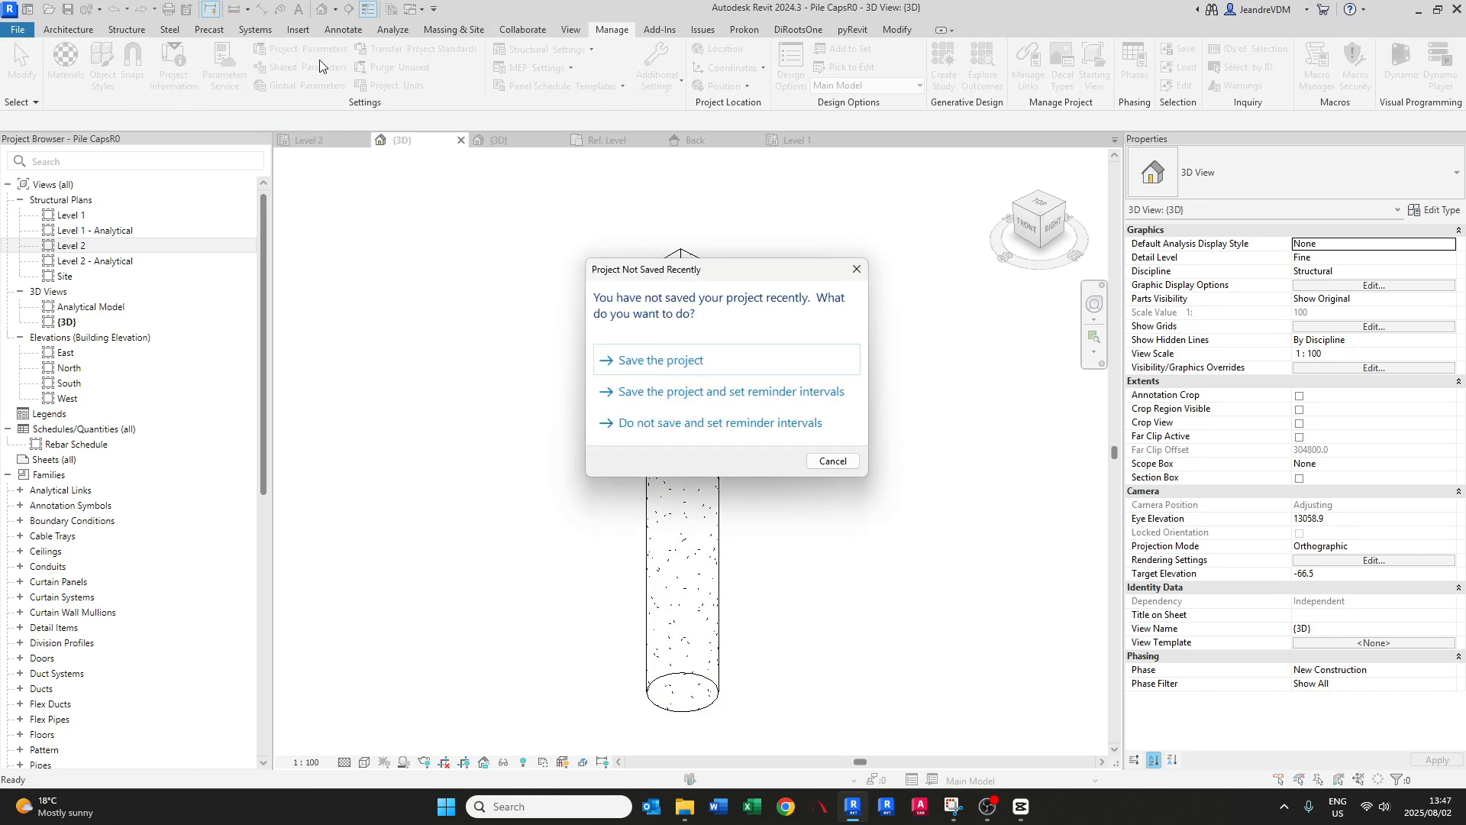
# - Start a new project parameter from the shared X Coordinate parameter in the Pile Caps/Dynamo group
pyautogui.click(856, 268)
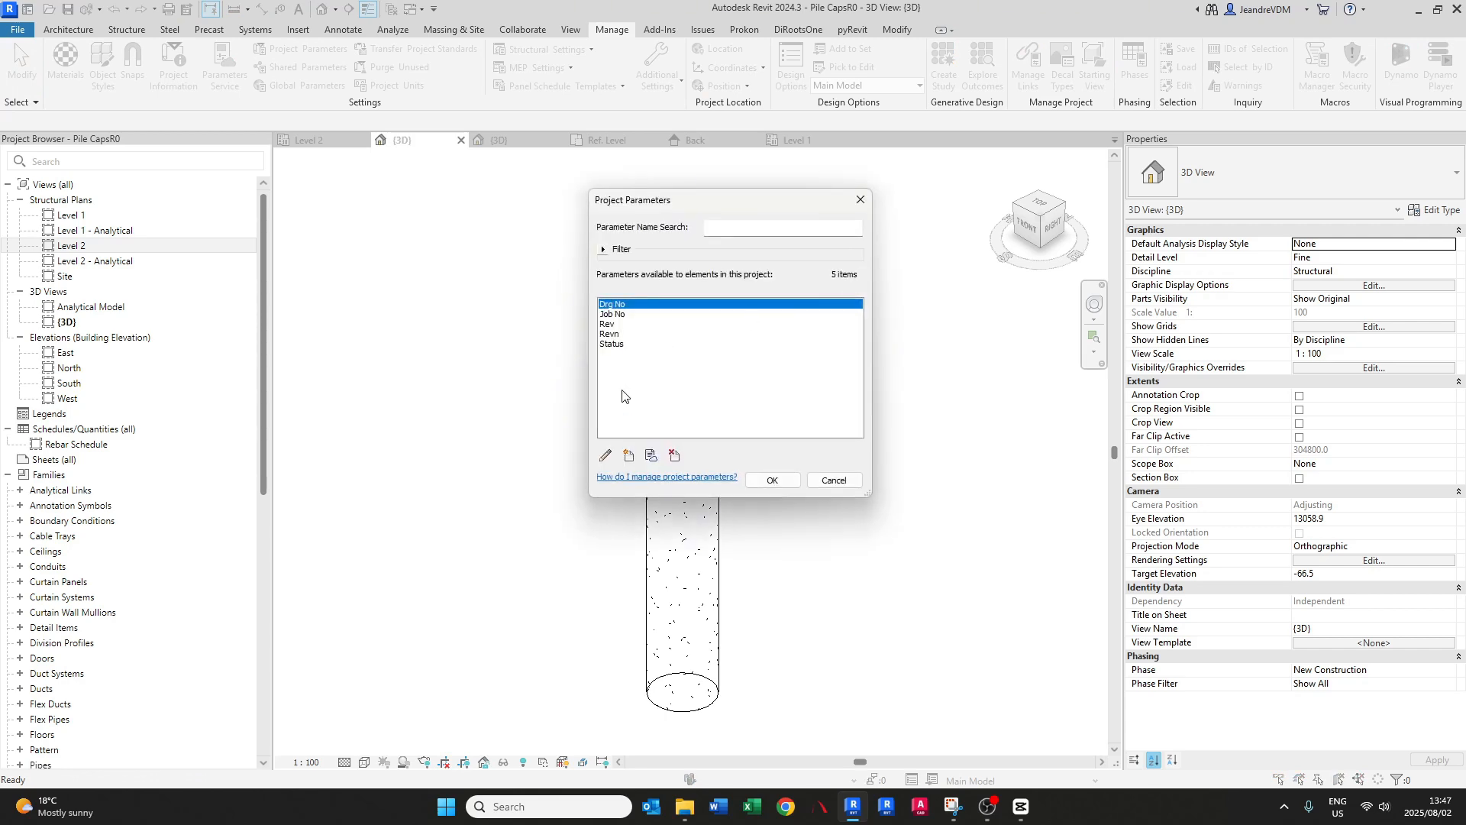
pyautogui.click(627, 456)
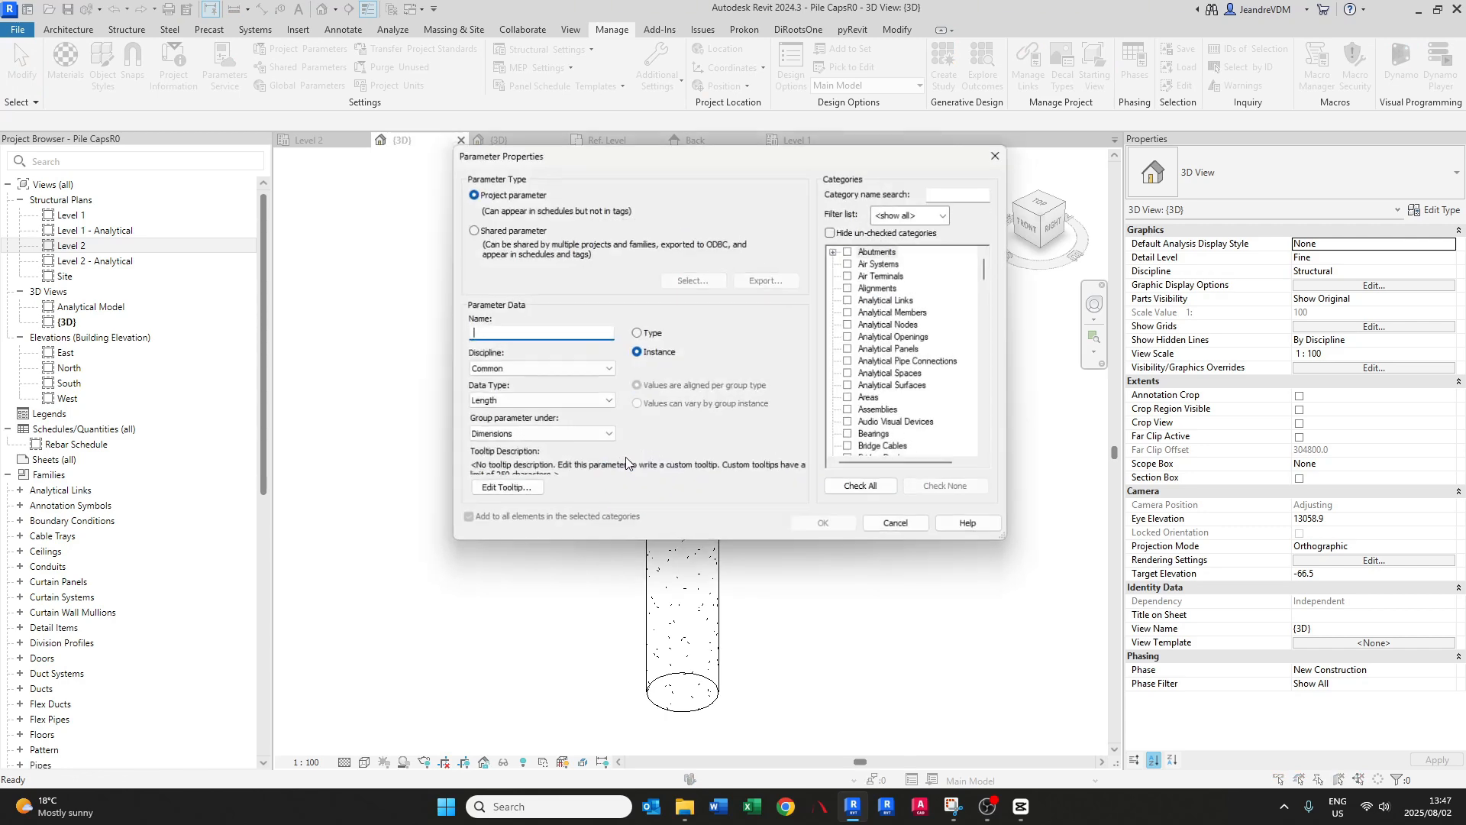
pyautogui.click(489, 235)
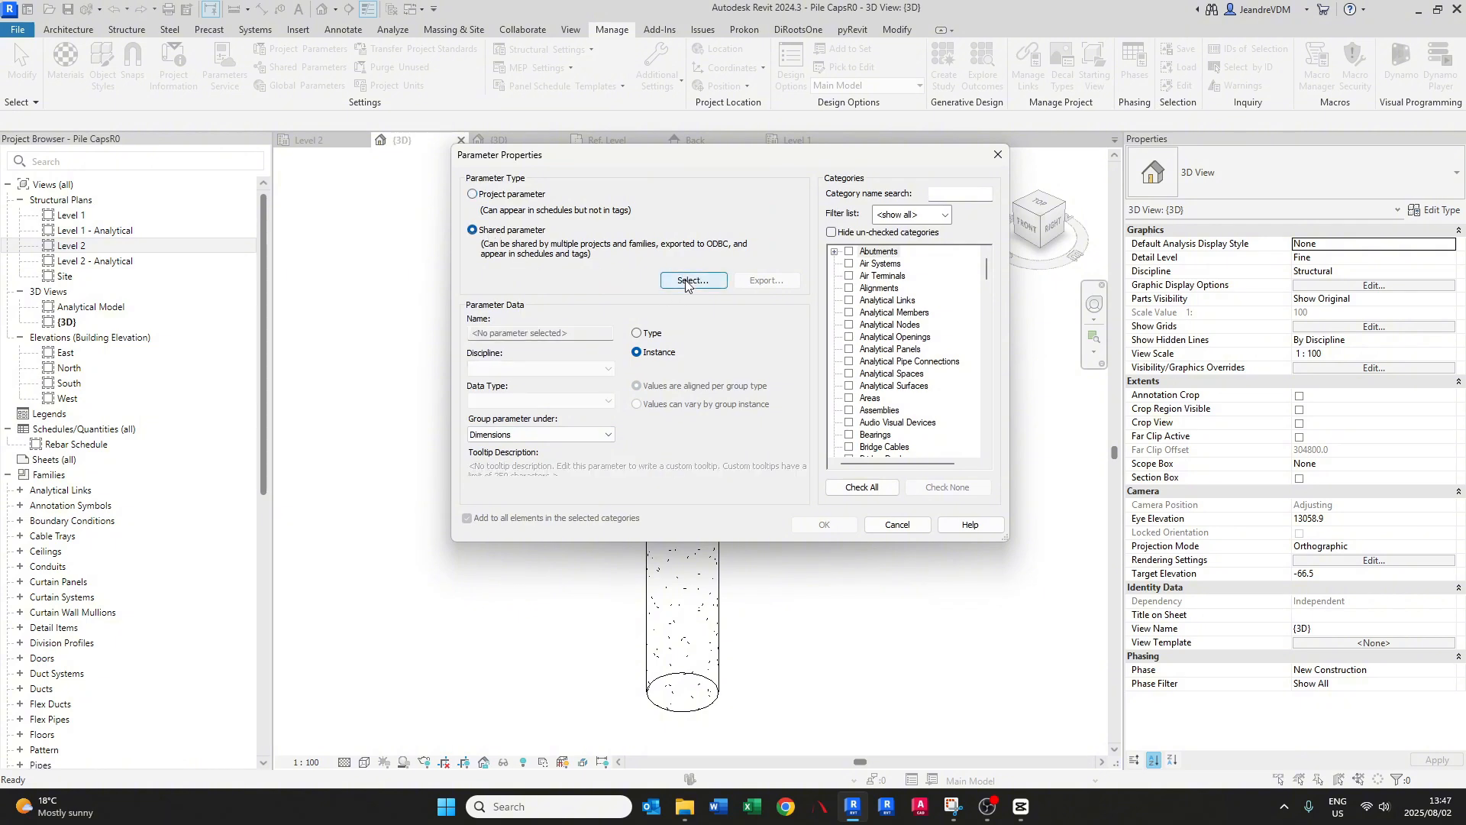
pyautogui.click(691, 281)
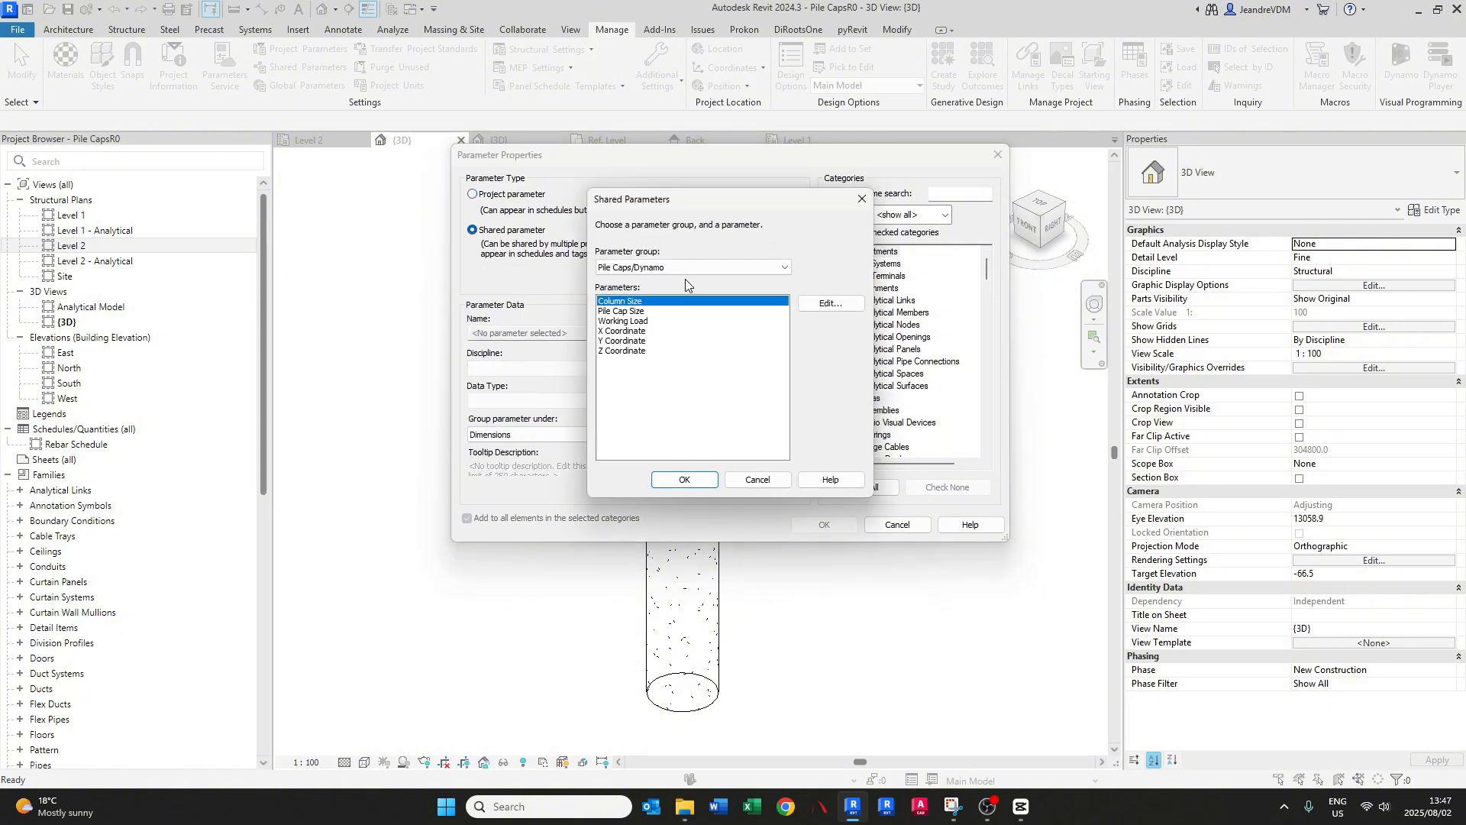
pyautogui.click(627, 331)
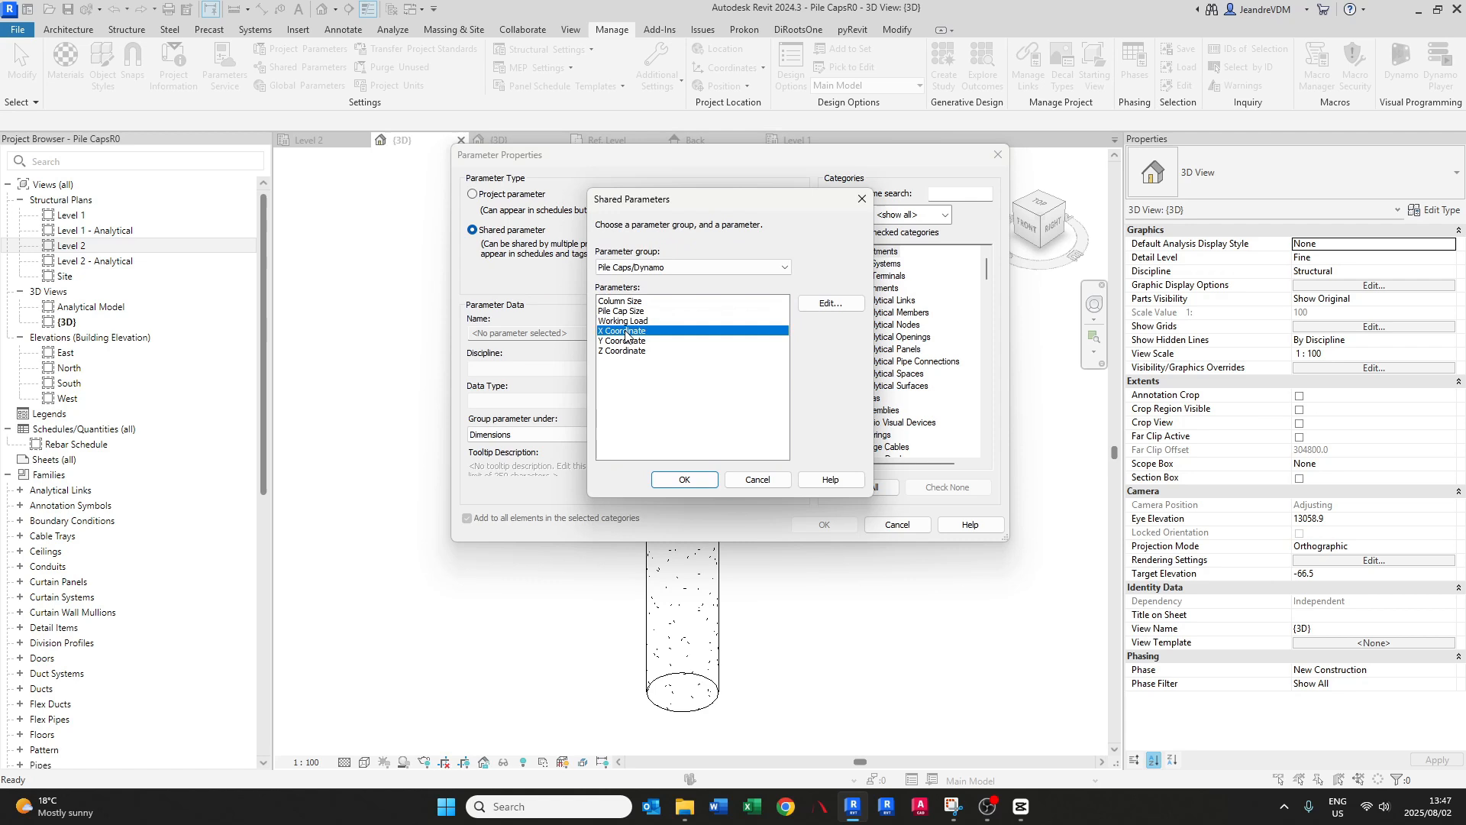
pyautogui.click(684, 479)
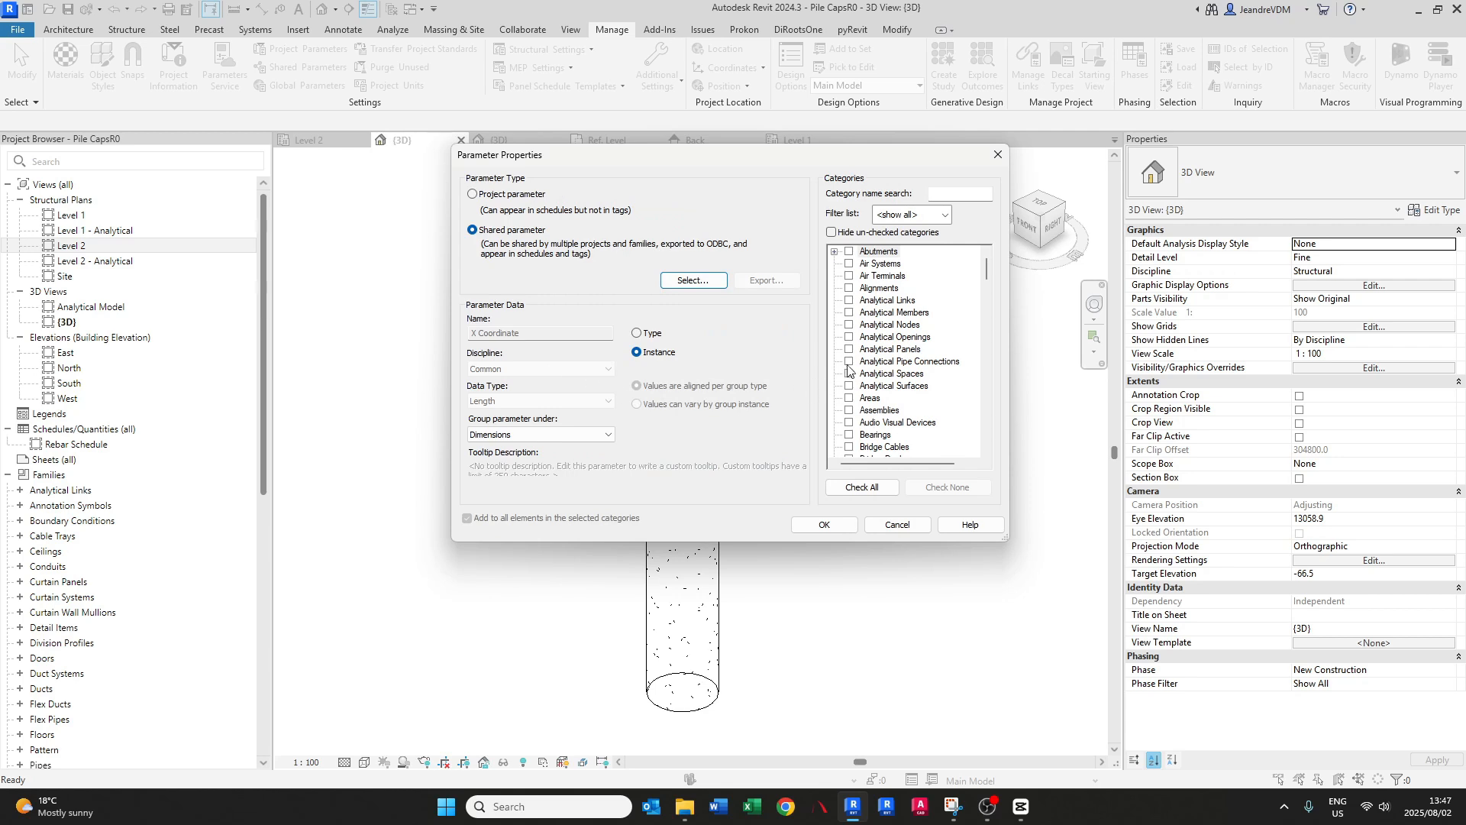
# - Assign the X Coordinate instance parameter to the Structural Foundations category and add it to the project parameters
pyautogui.click(911, 327)
pyautogui.press('s')
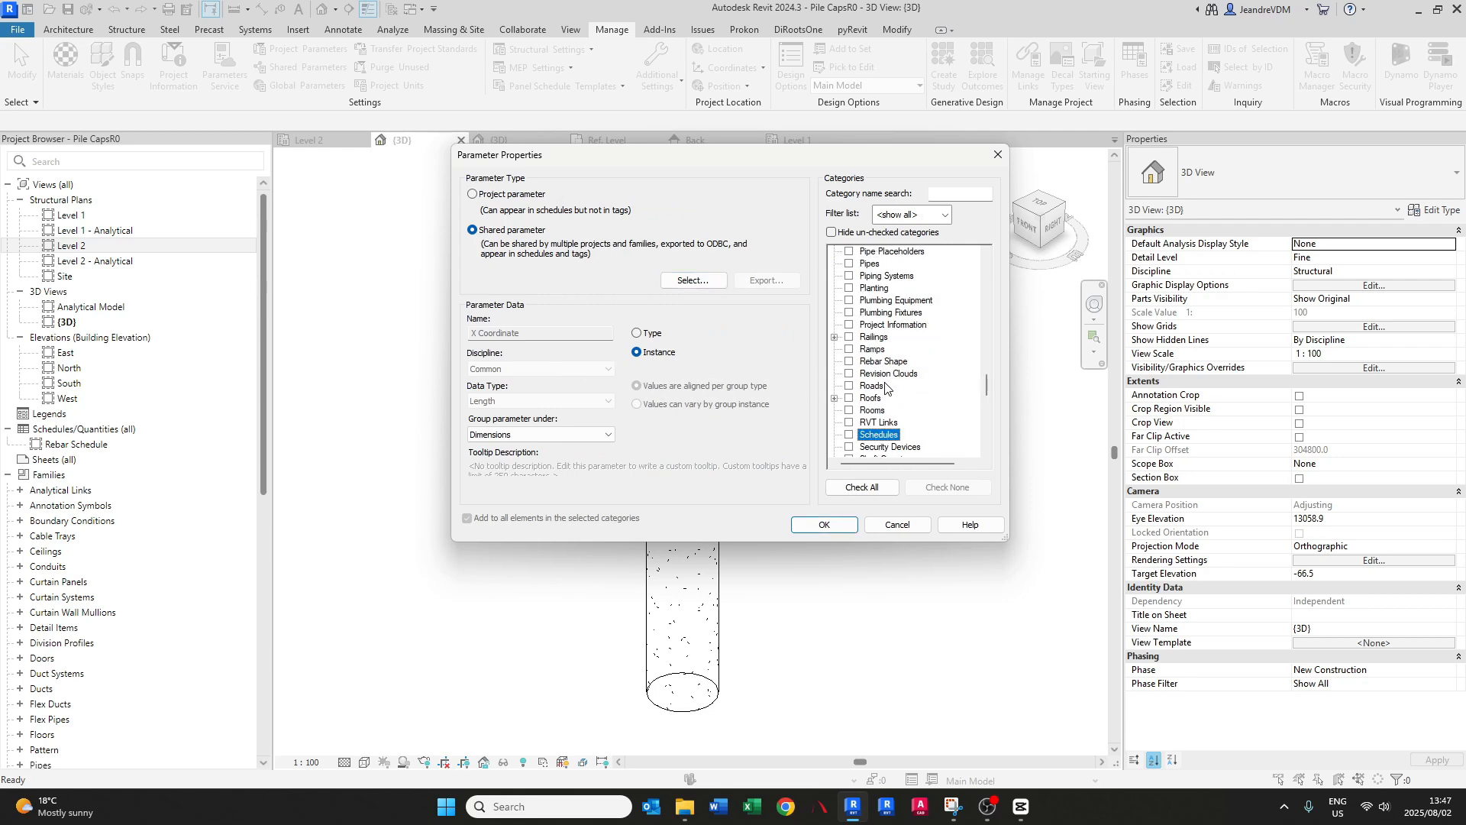
pyautogui.press('t')
pyautogui.scroll(-3, 883, 387)
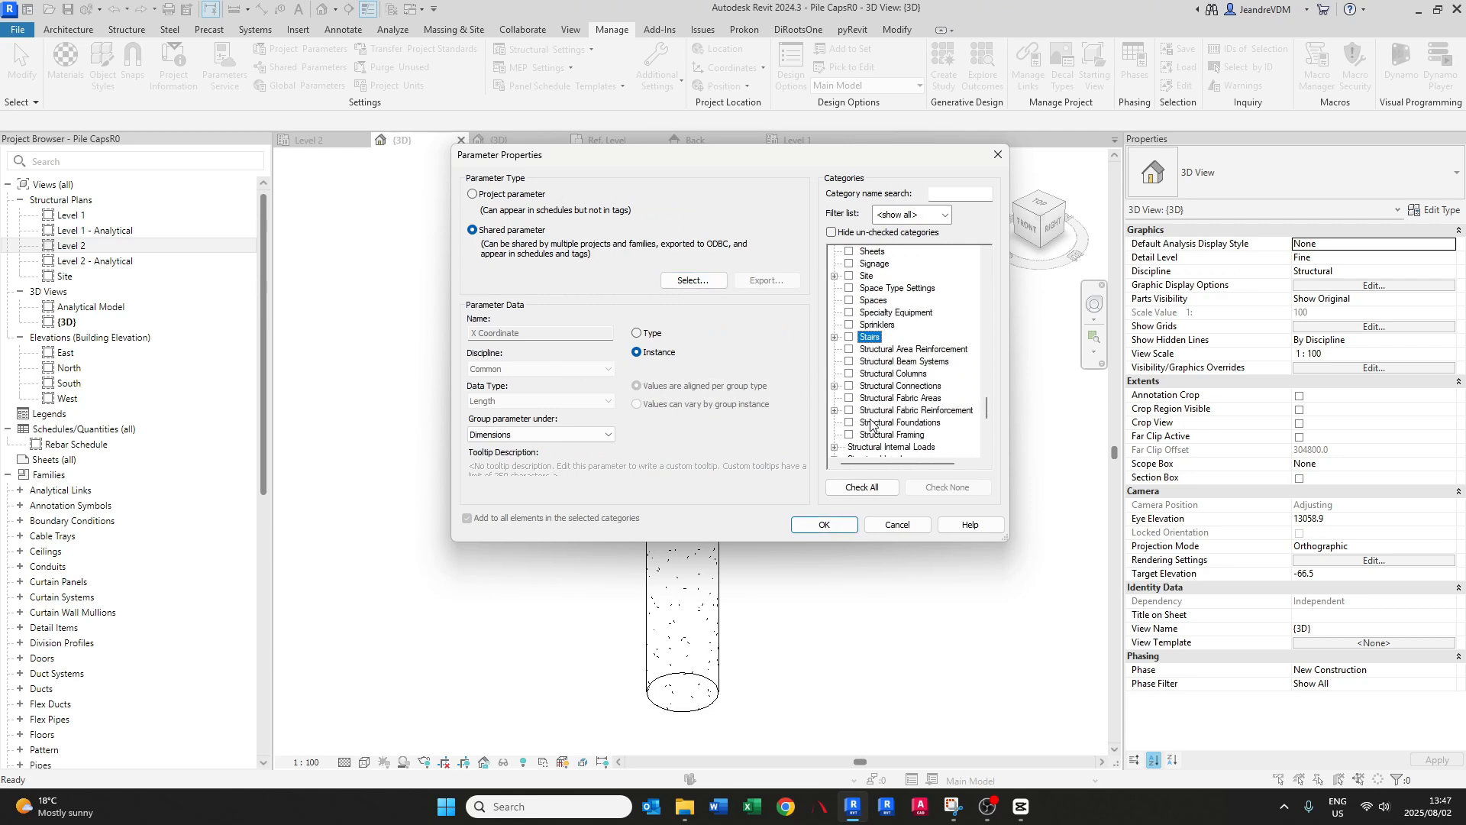
pyautogui.click(848, 422)
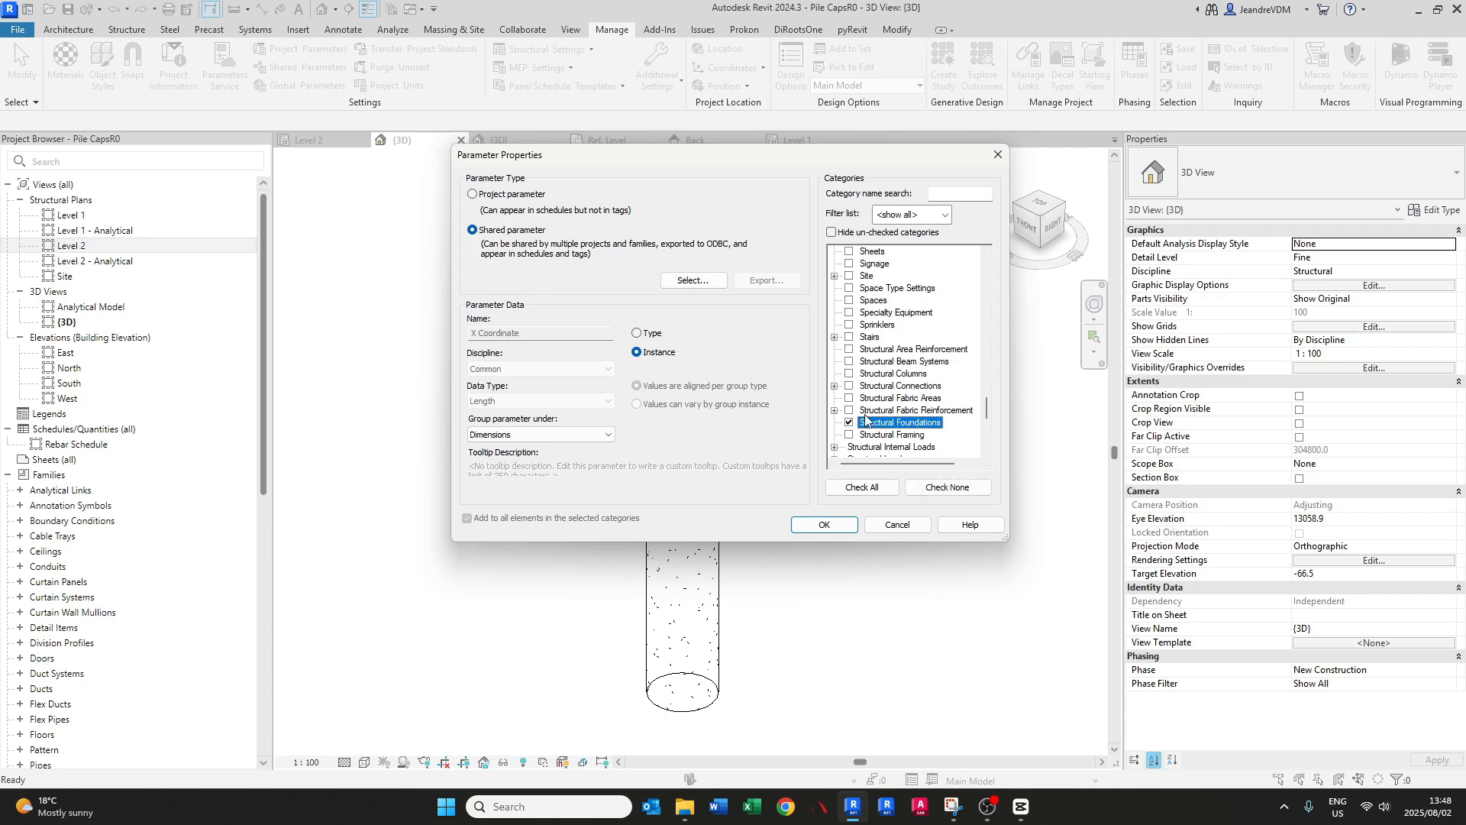
pyautogui.click(822, 525)
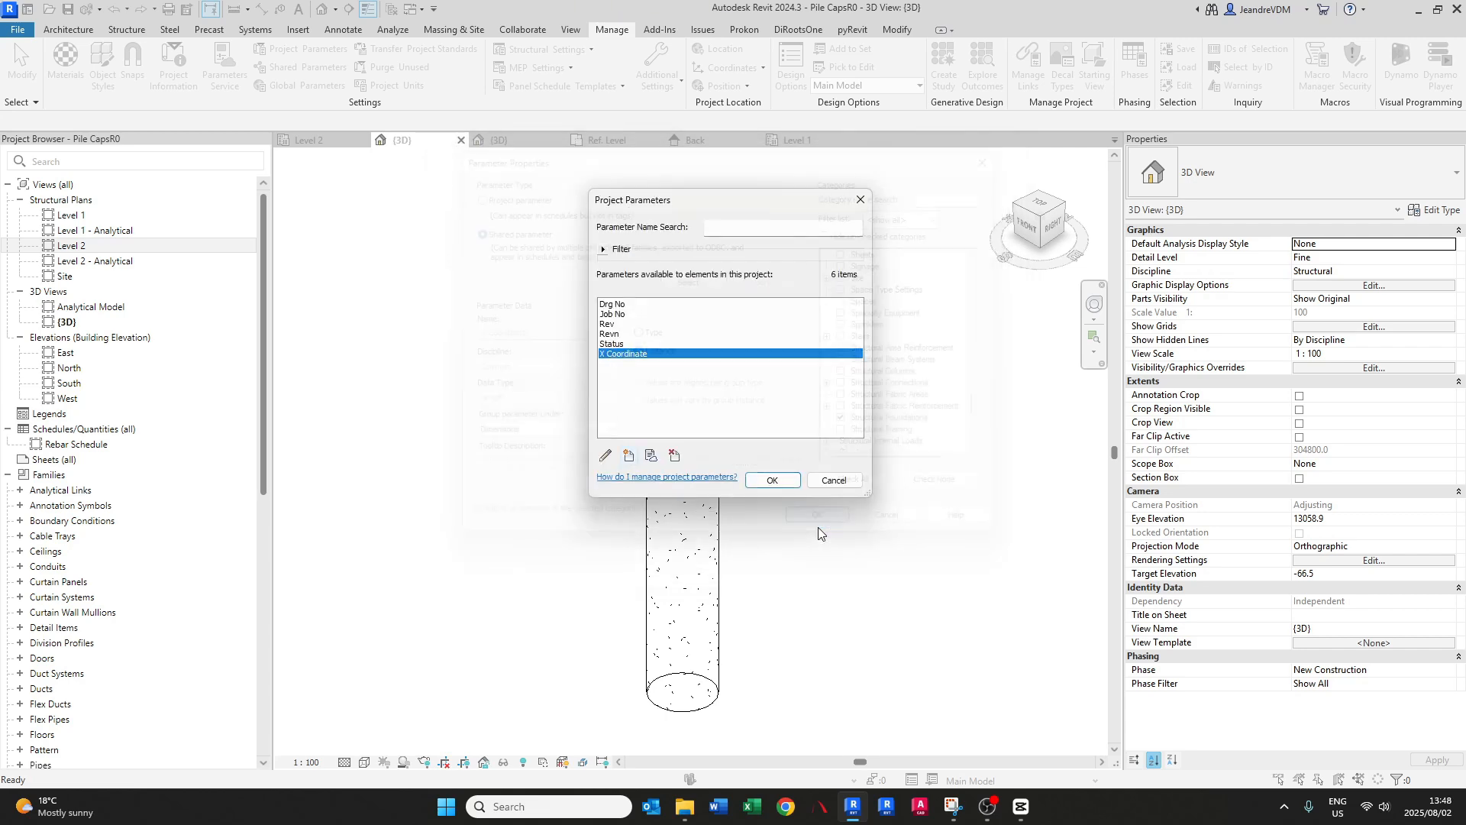
# - Add the shared Y Coordinate parameter as an instance project parameter under Dimensions for the Structural Foundations category
pyautogui.click(630, 457)
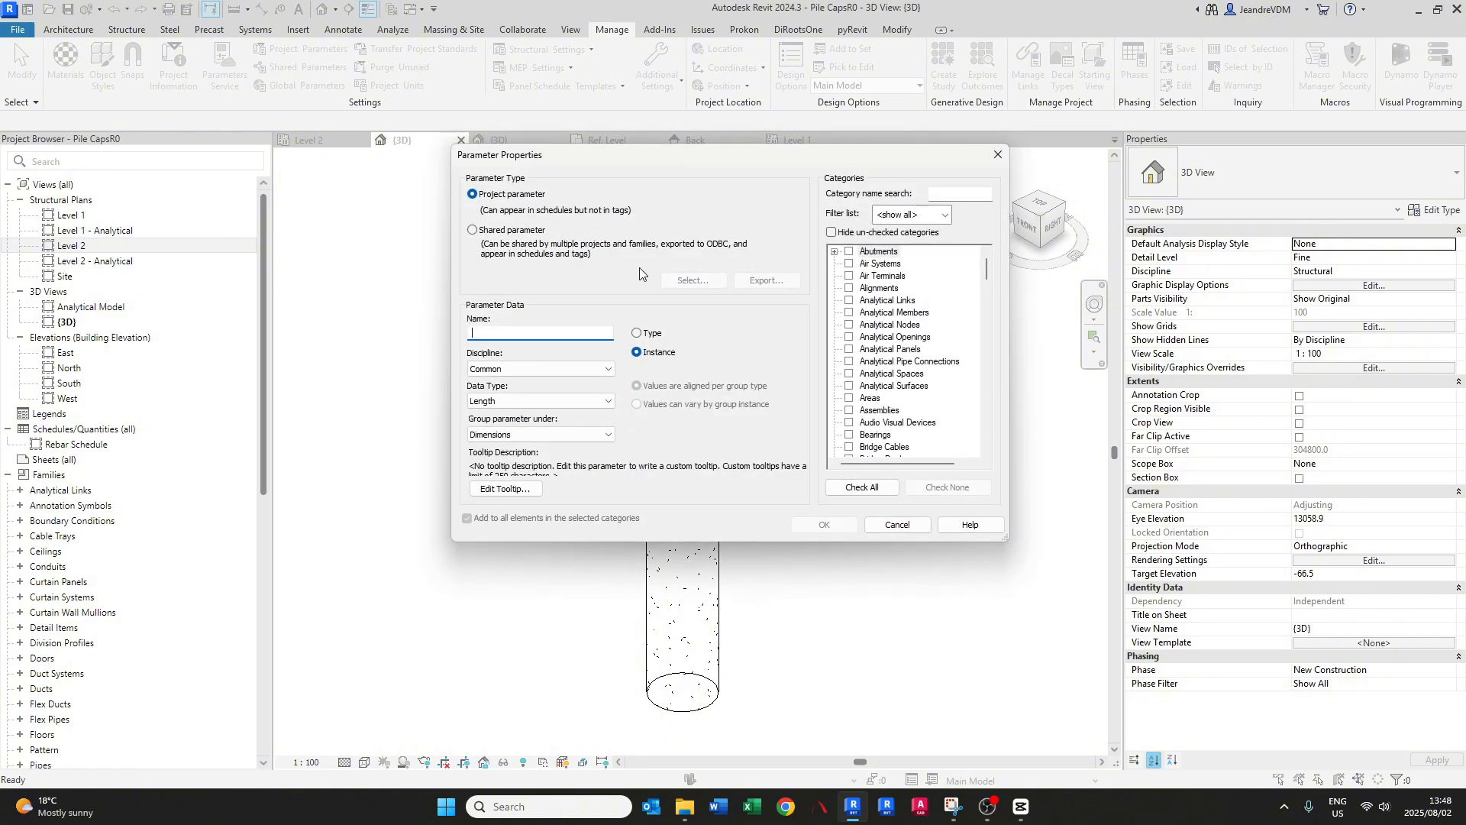
pyautogui.click(507, 231)
pyautogui.click(690, 281)
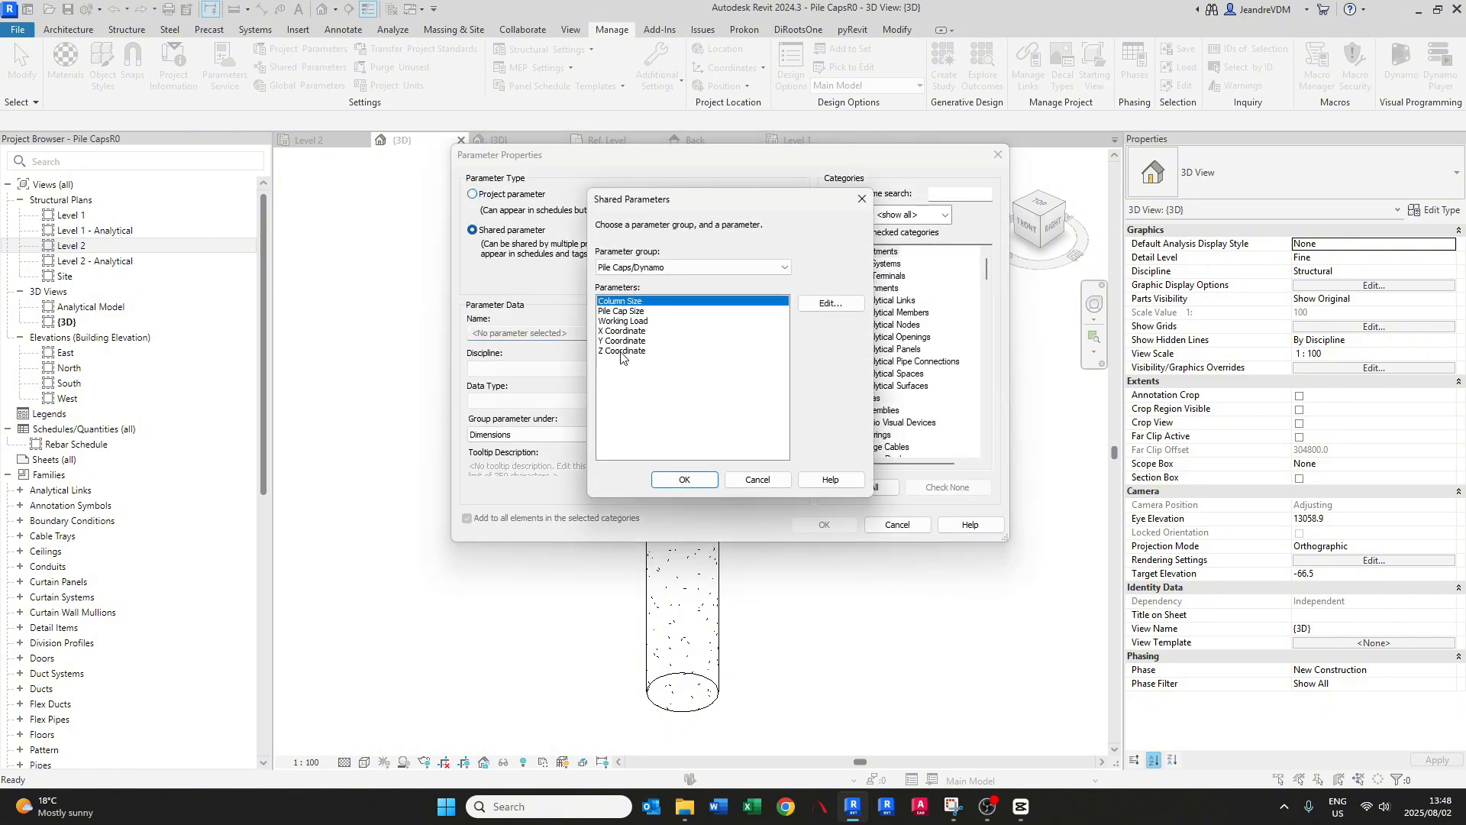
pyautogui.click(622, 340)
pyautogui.click(686, 479)
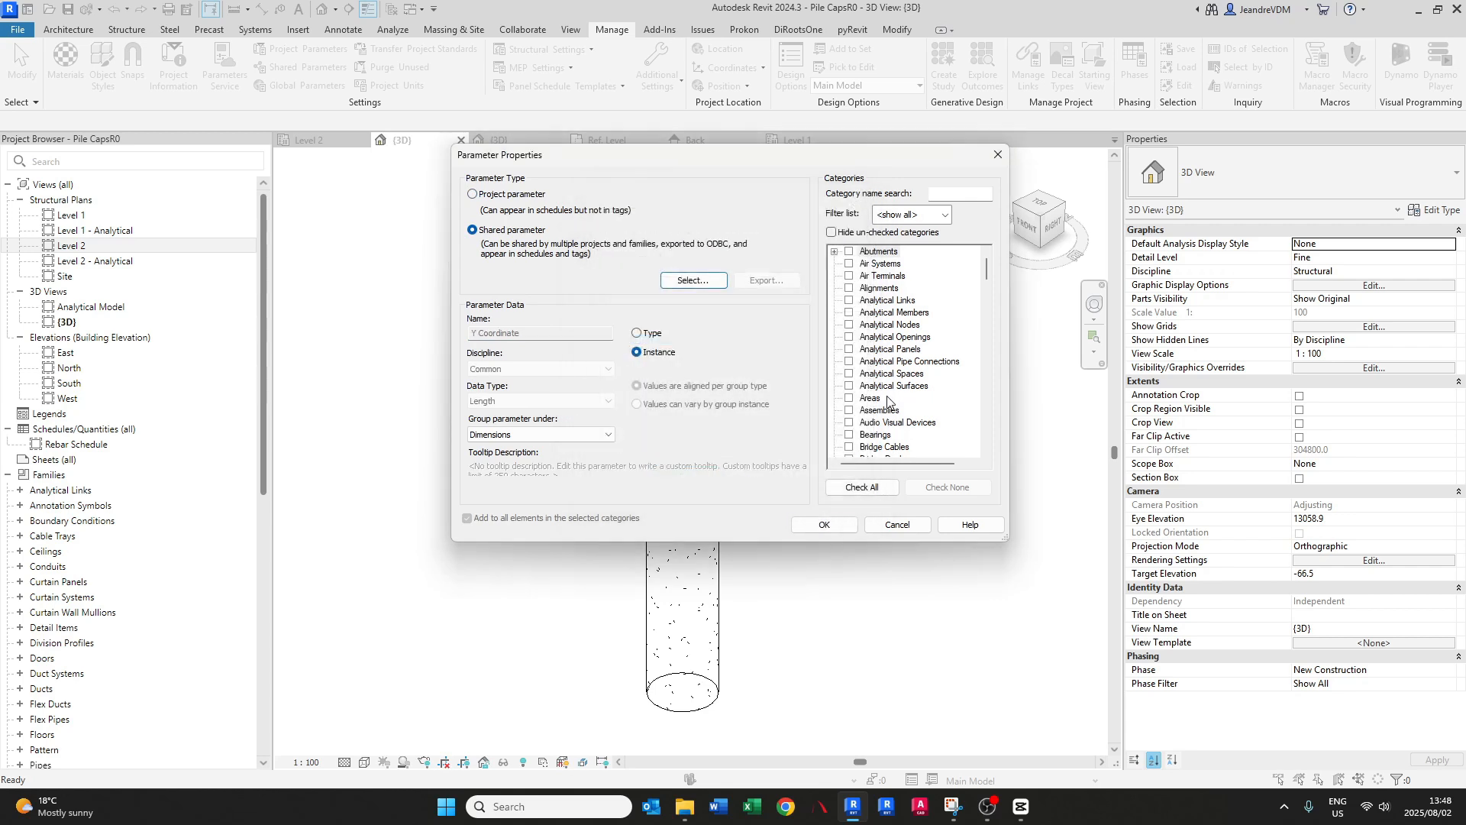
pyautogui.click(864, 424)
pyautogui.scroll(-3, 864, 425)
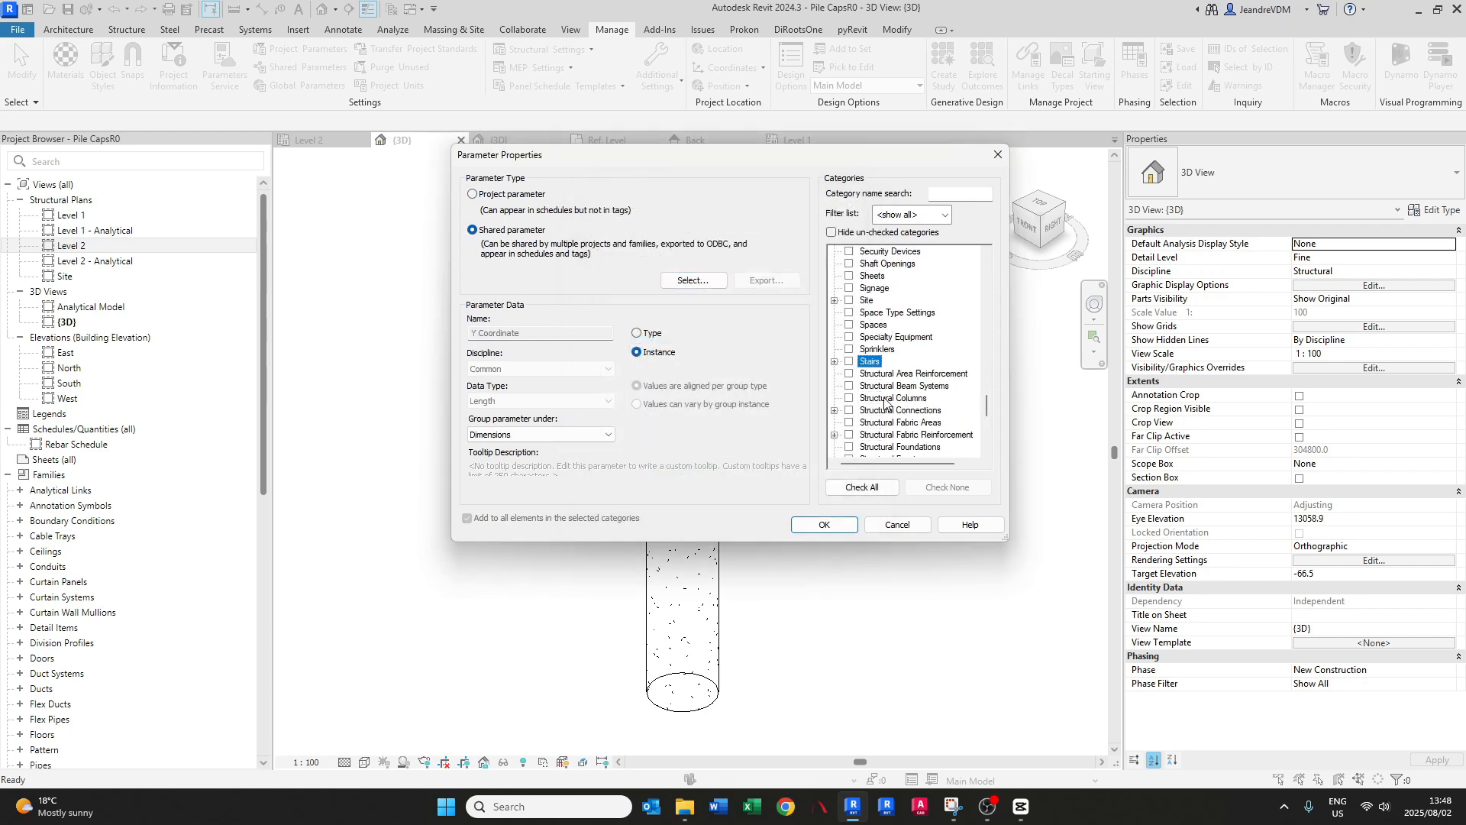
pyautogui.click(849, 448)
pyautogui.click(824, 525)
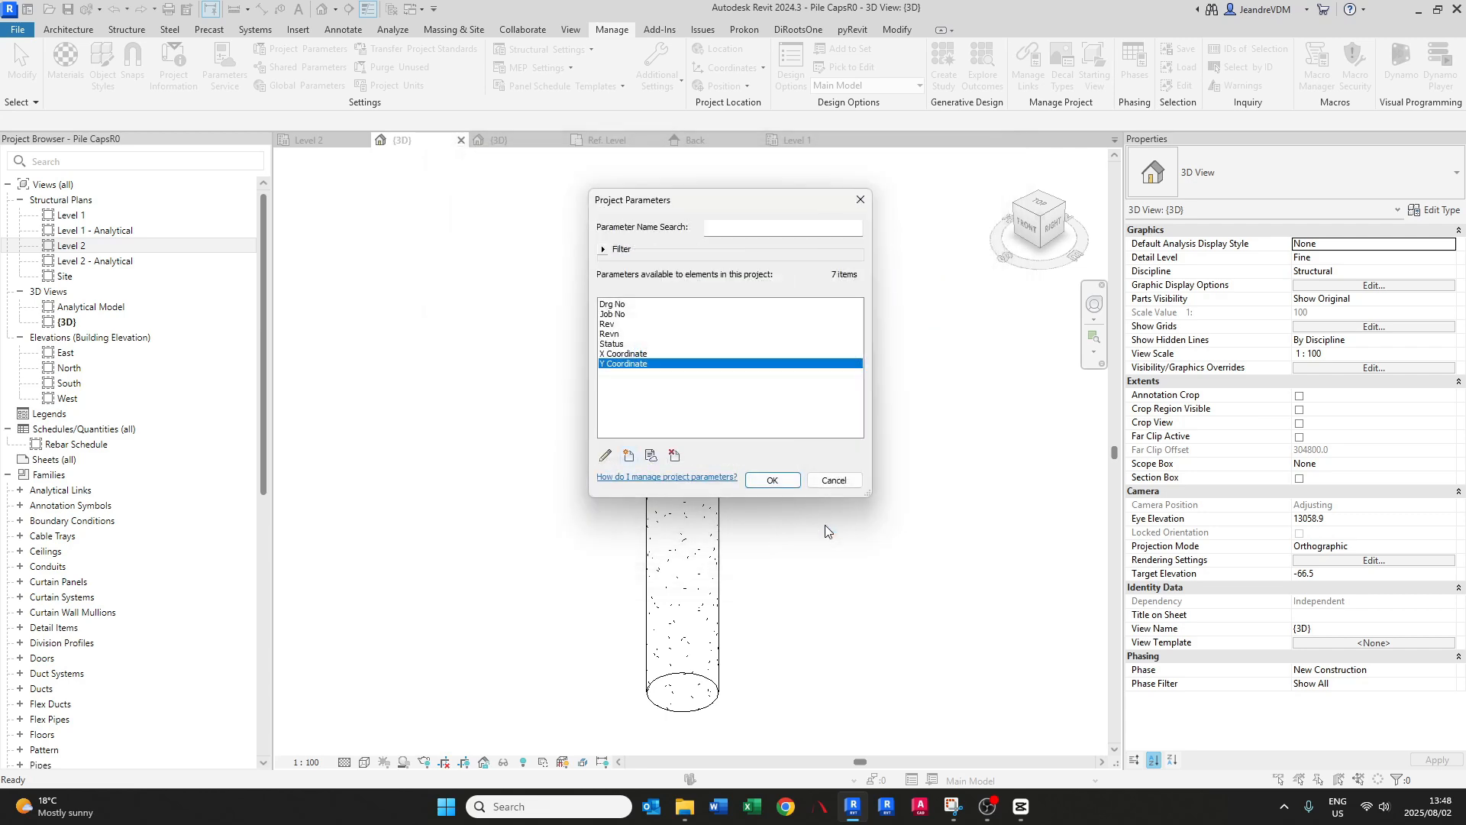
# - Add the shared Z Coordinate parameter as an instance project parameter under Dimensions for the Structural Foundations category and accept the project parameters
pyautogui.click(629, 458)
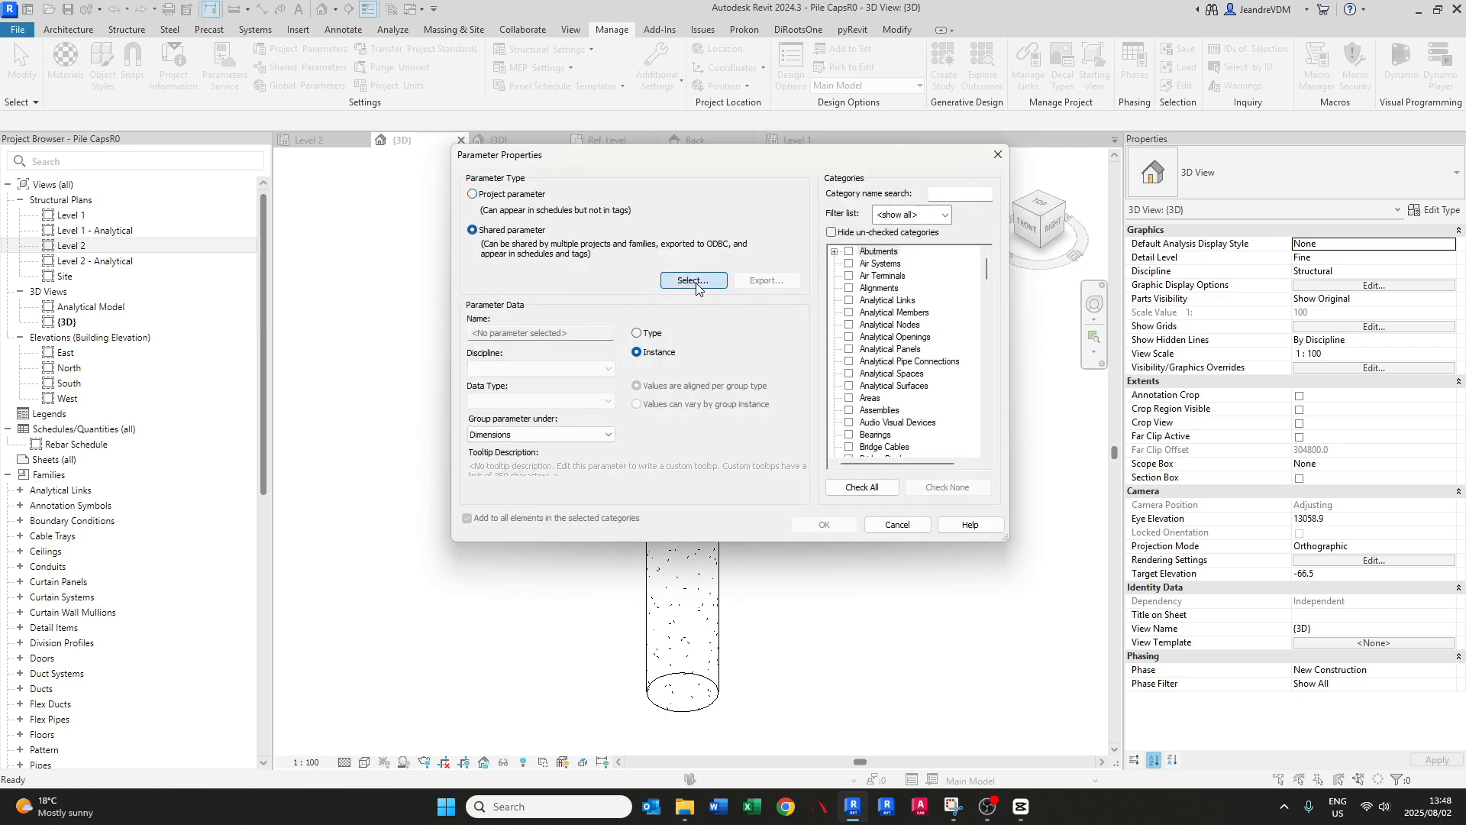
pyautogui.click(692, 280)
pyautogui.click(632, 351)
pyautogui.click(687, 478)
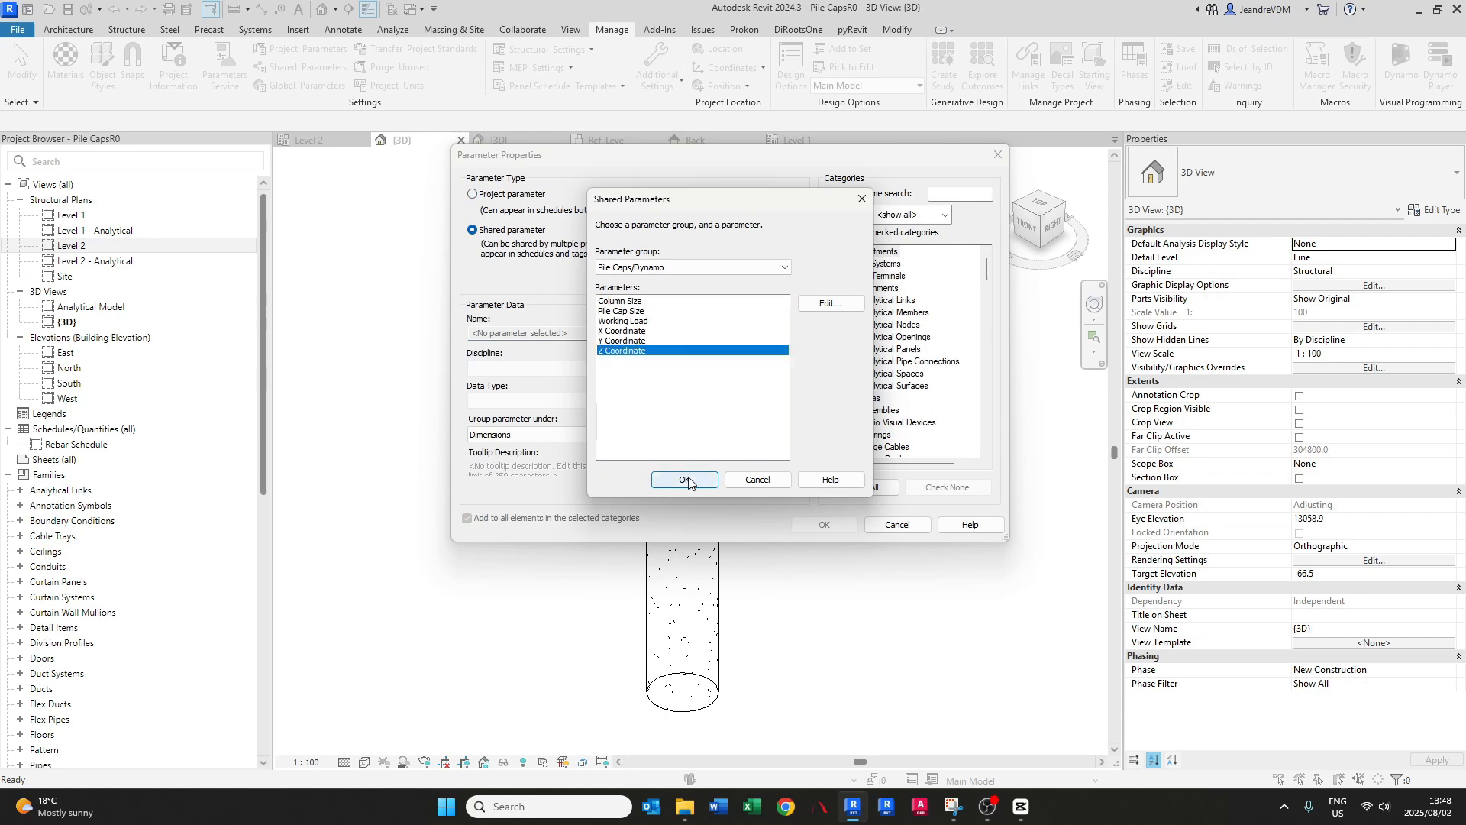
pyautogui.write('st')
pyautogui.scroll(-3, 882, 404)
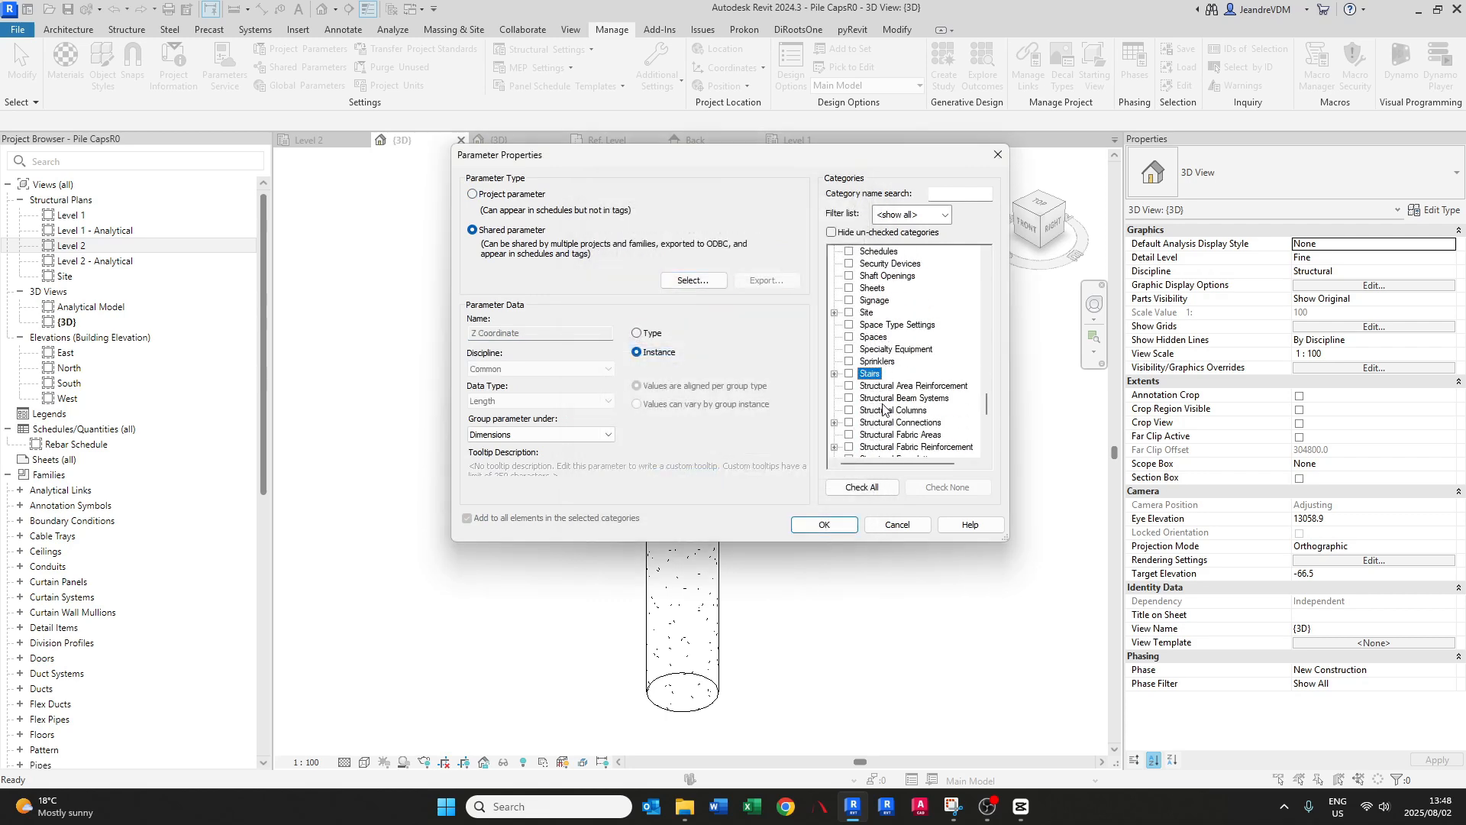
pyautogui.click(848, 410)
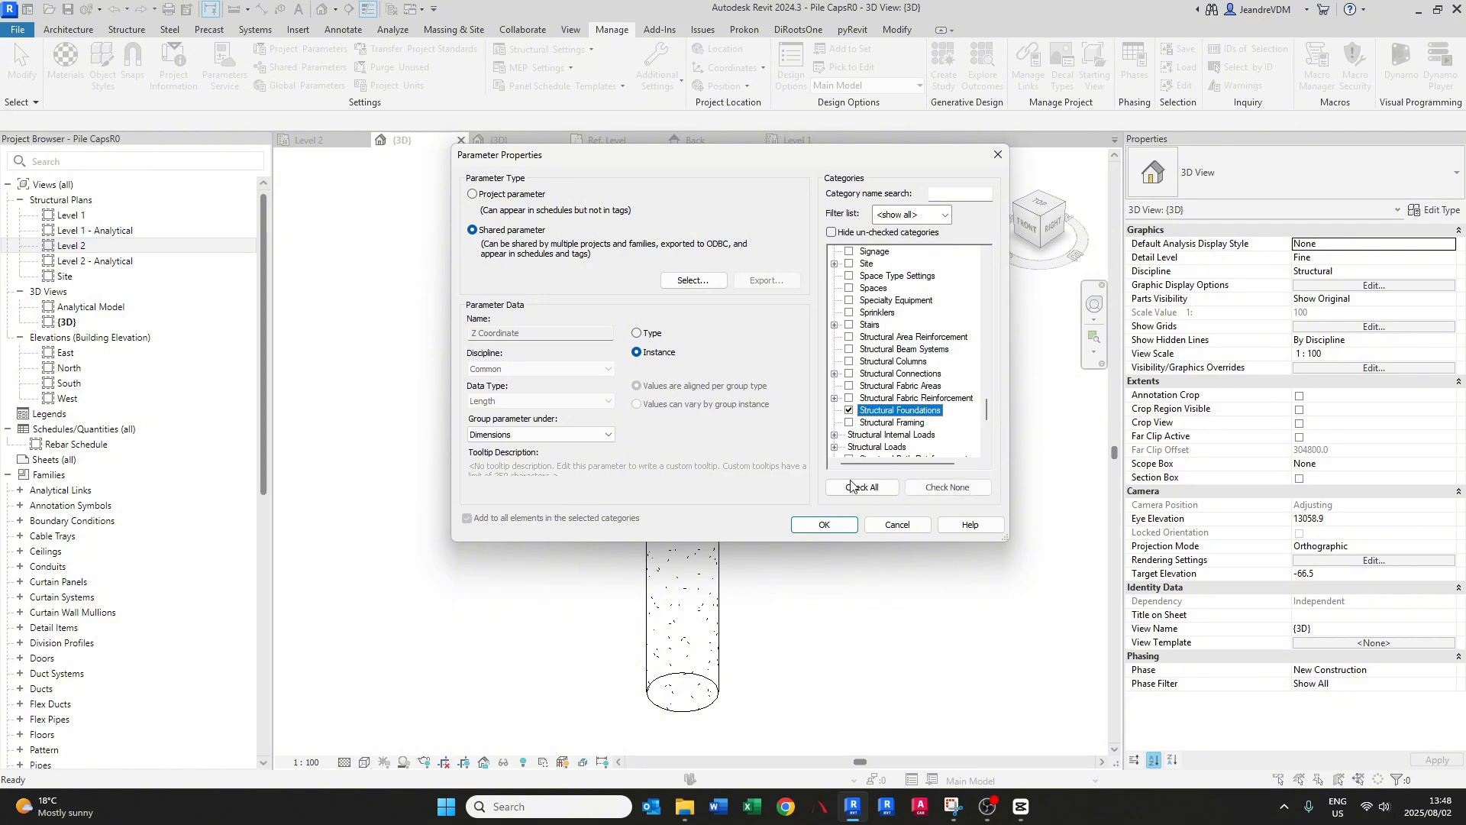
pyautogui.click(828, 525)
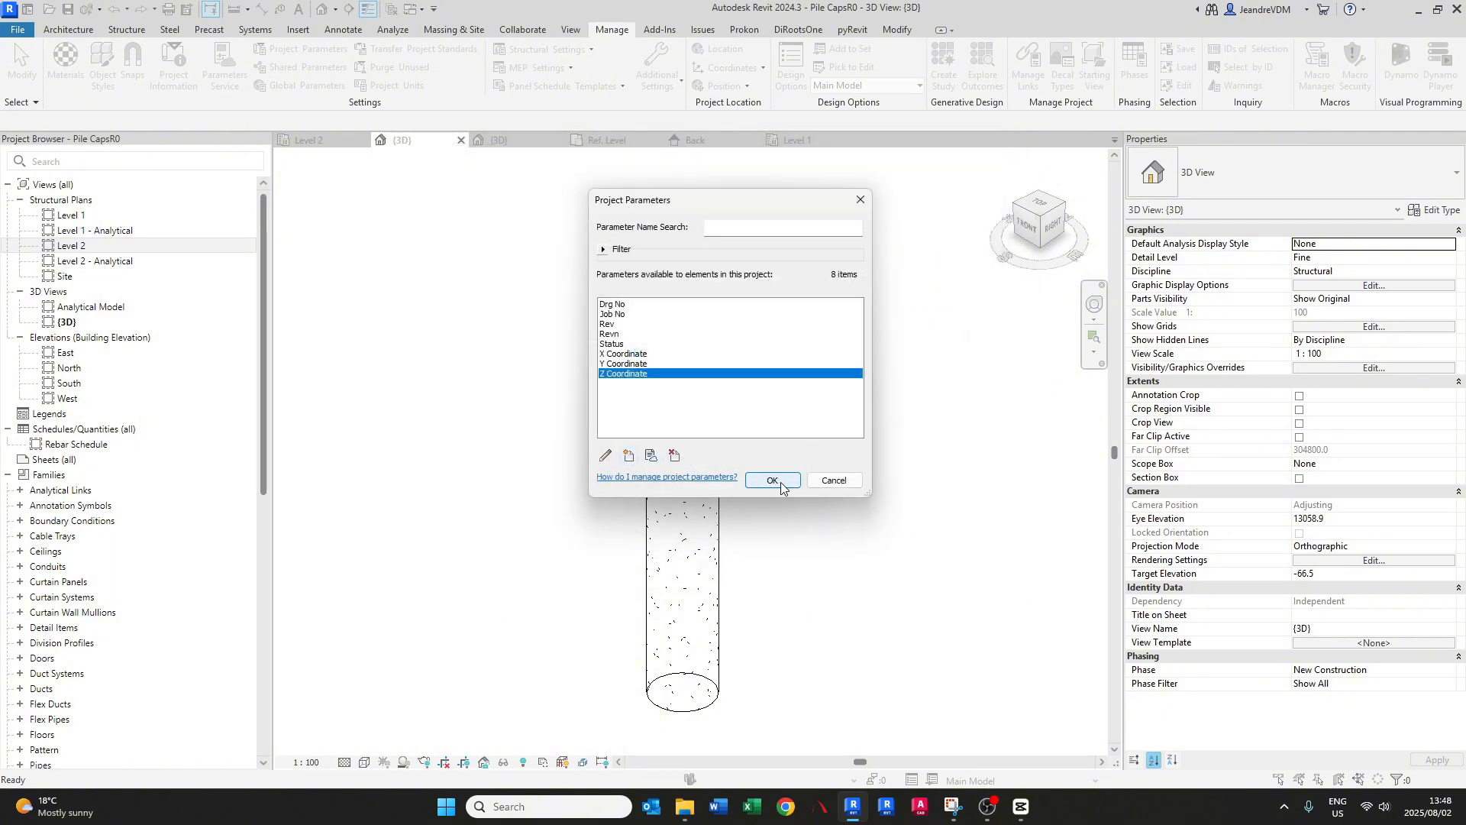
pyautogui.click(767, 480)
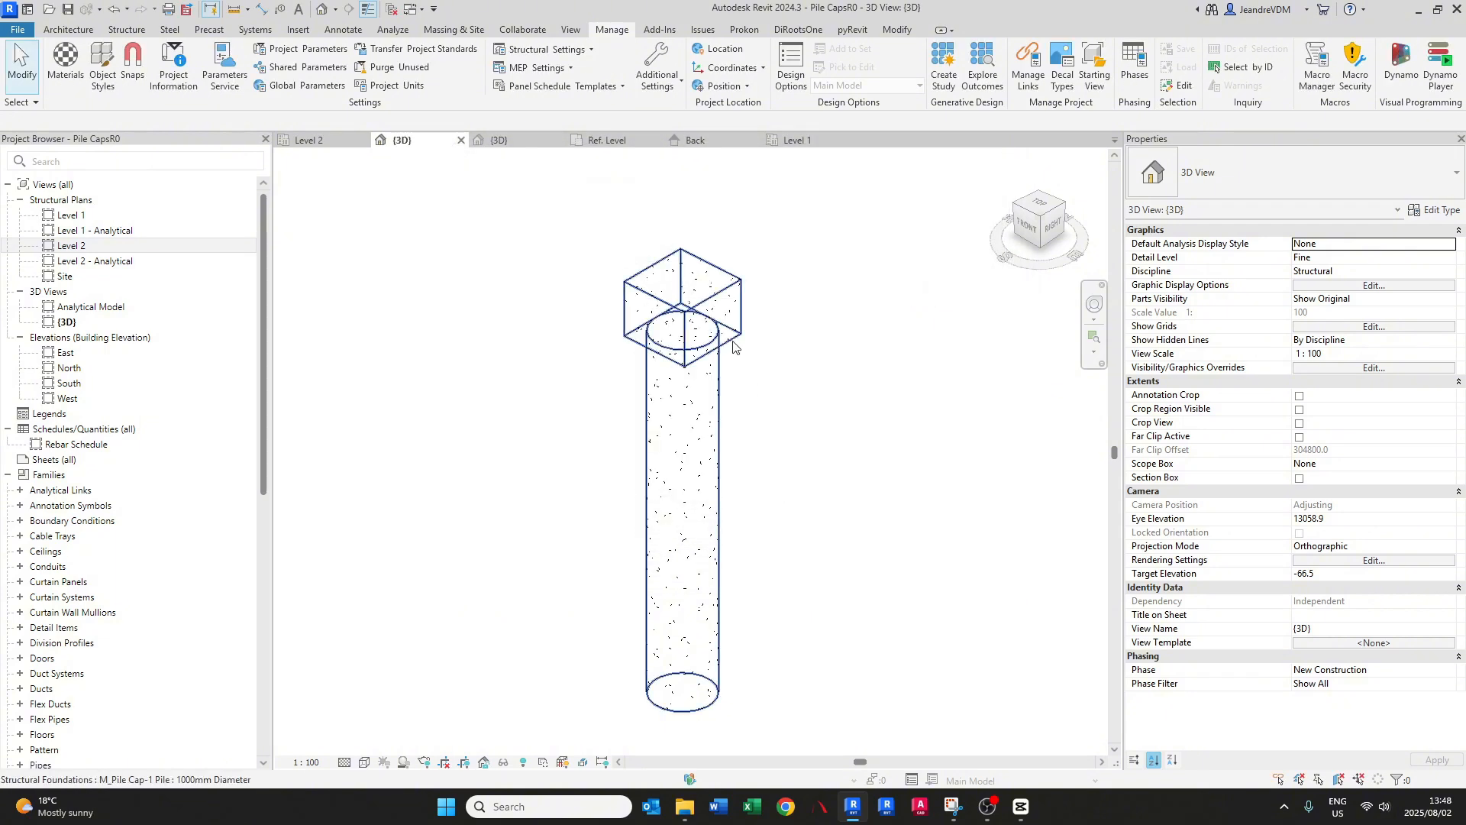
# - Check the pile's instance properties in the 3D view for the X, Y and Z Coordinate parameters
pyautogui.click(734, 344)
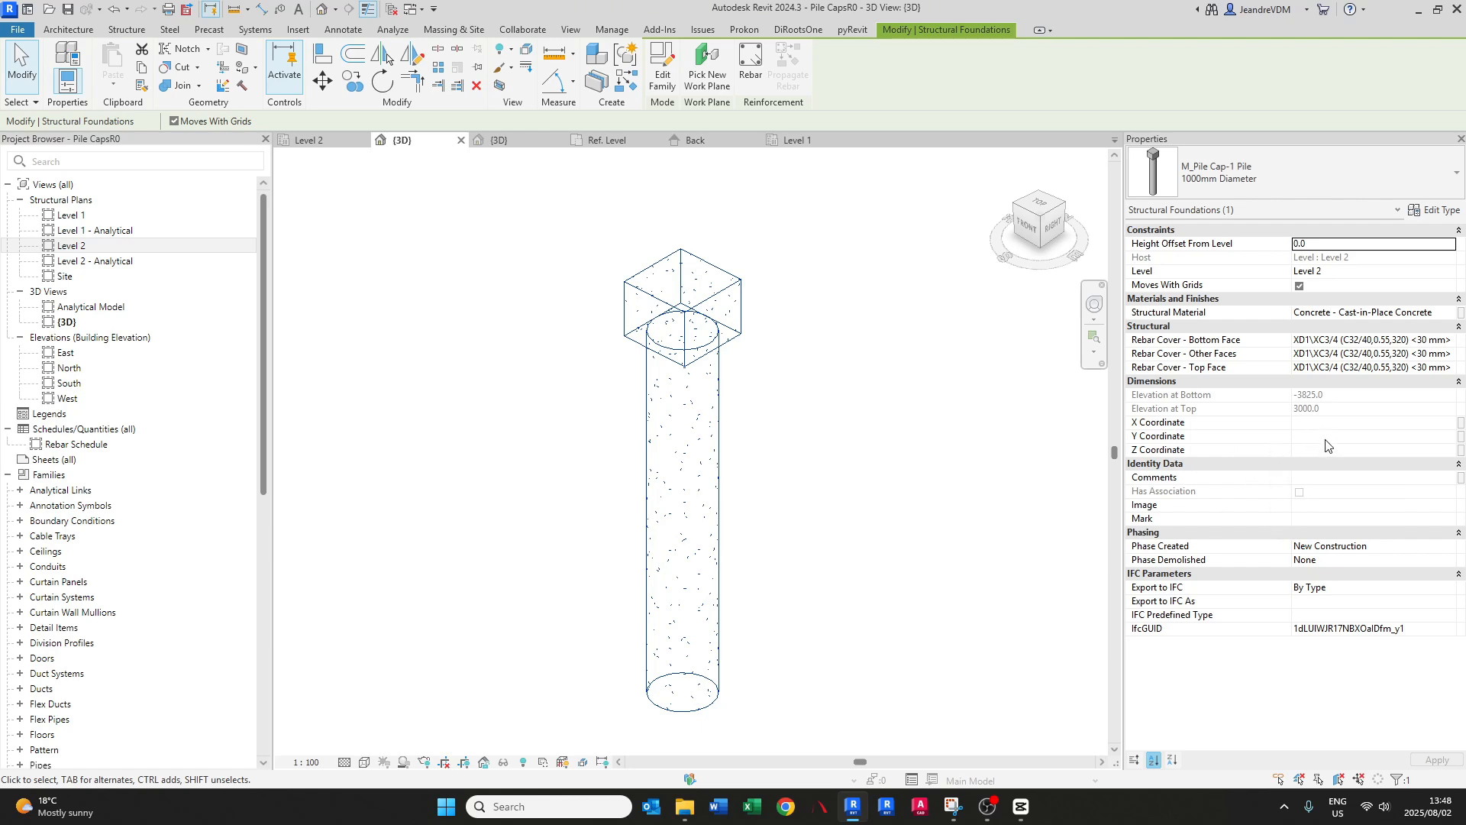
pyautogui.click(787, 447)
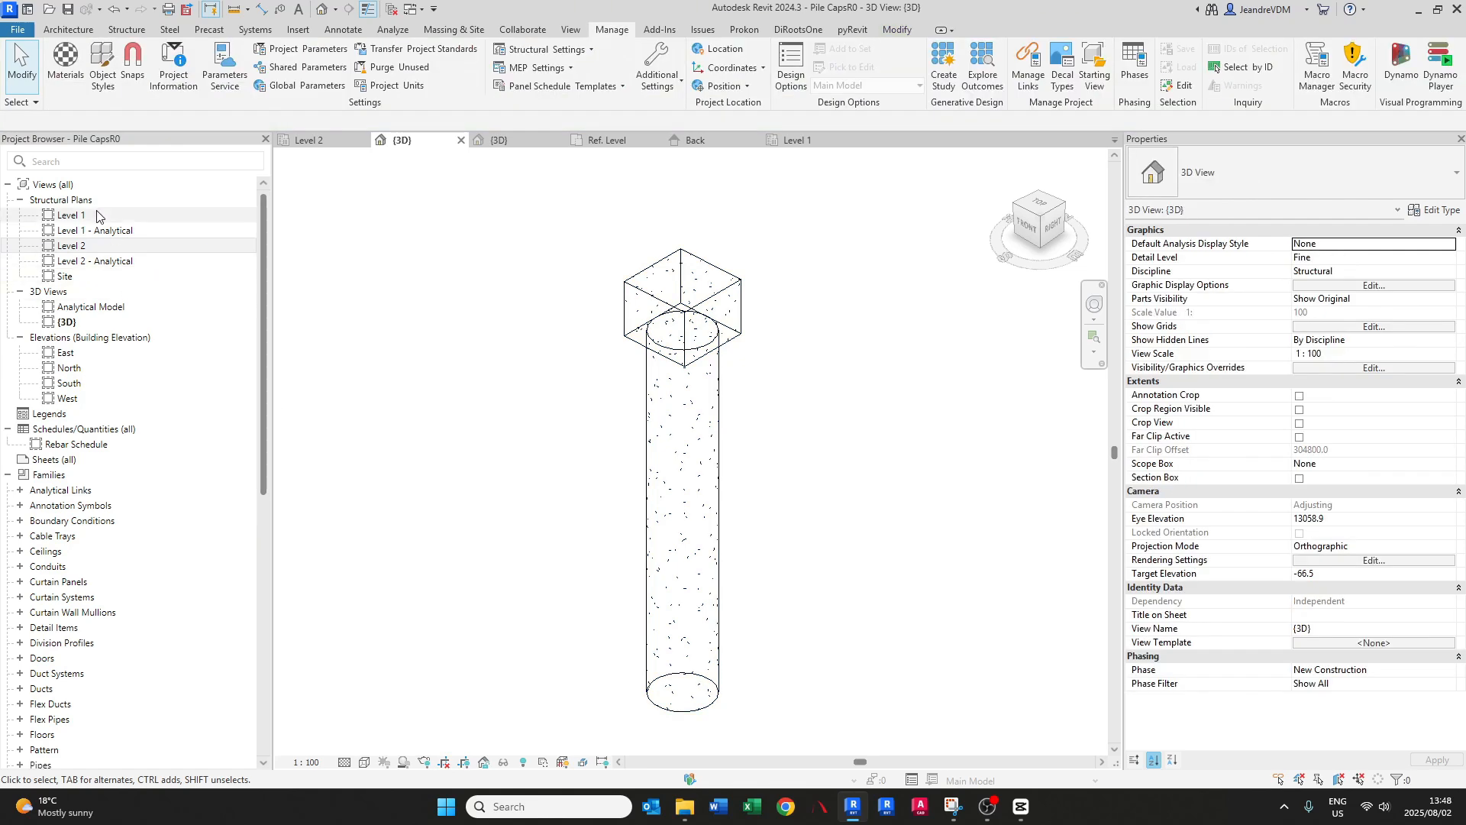
# - Open the Level 2 structural plan and select the single-pile cap
pyautogui.doubleClick(92, 249)
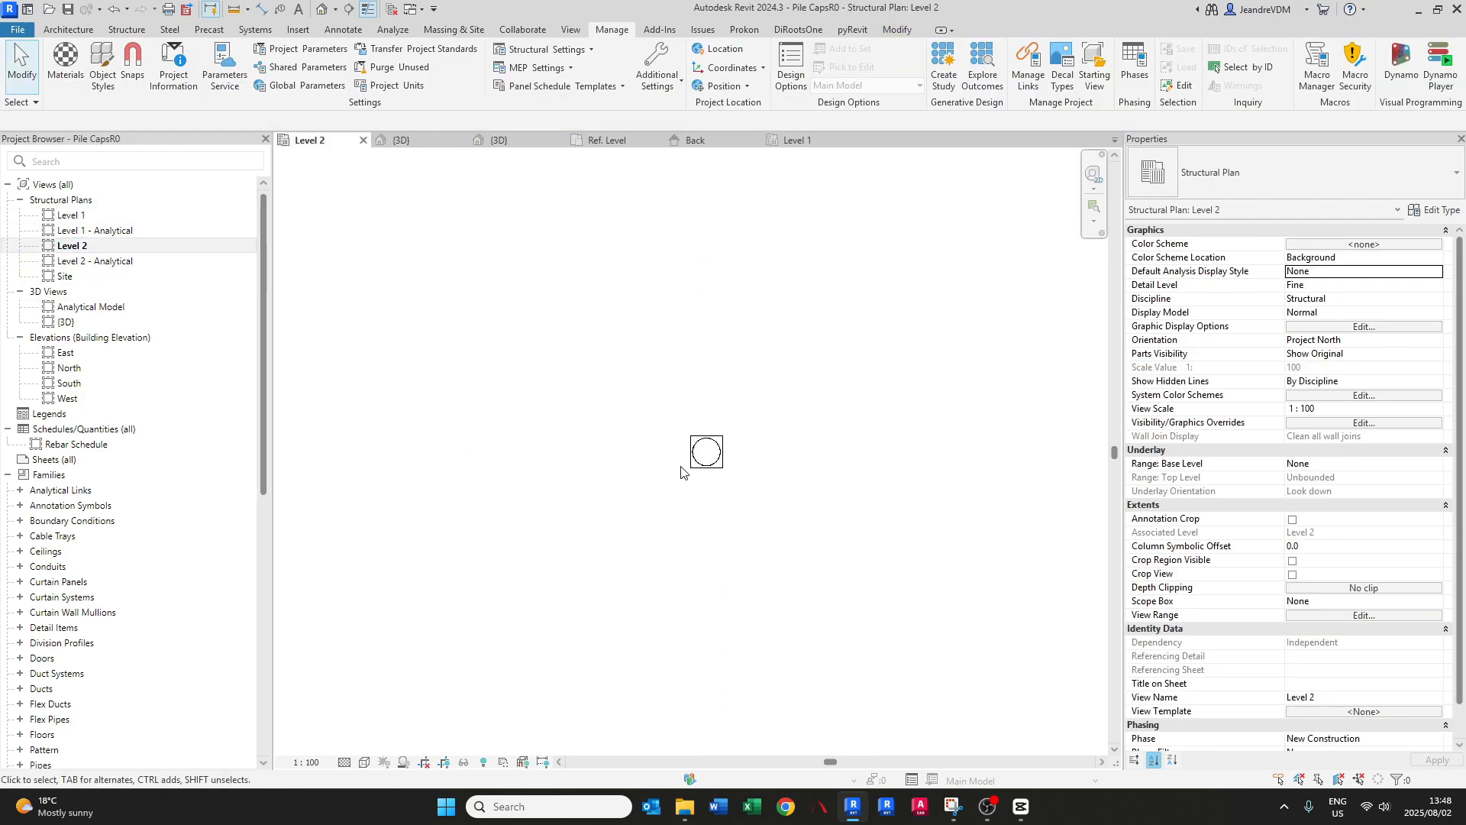
pyautogui.click(690, 461)
pyautogui.scroll(3, 689, 466)
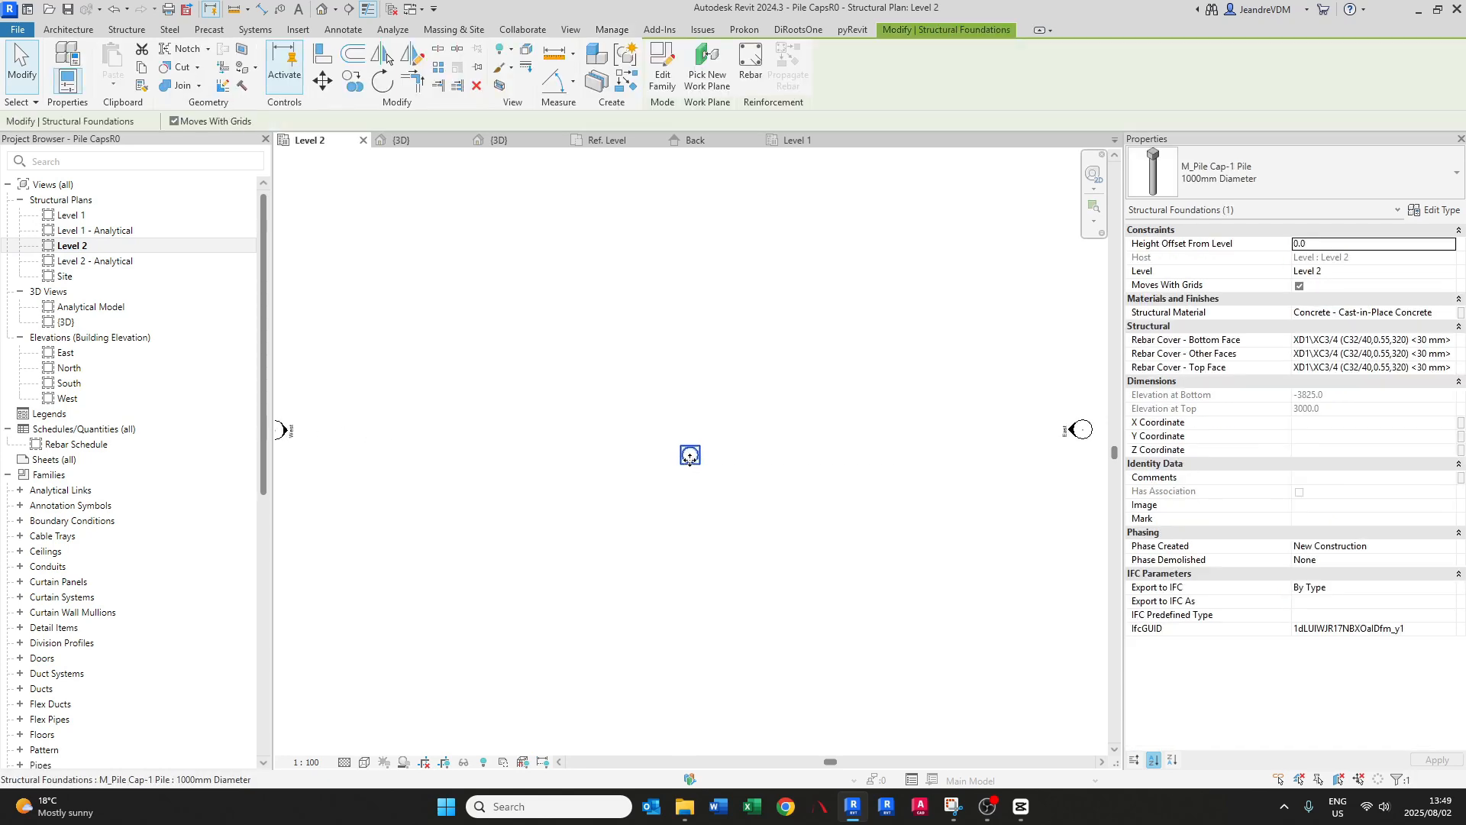
pyautogui.scroll(-1, 677, 526)
pyautogui.scroll(1, 675, 531)
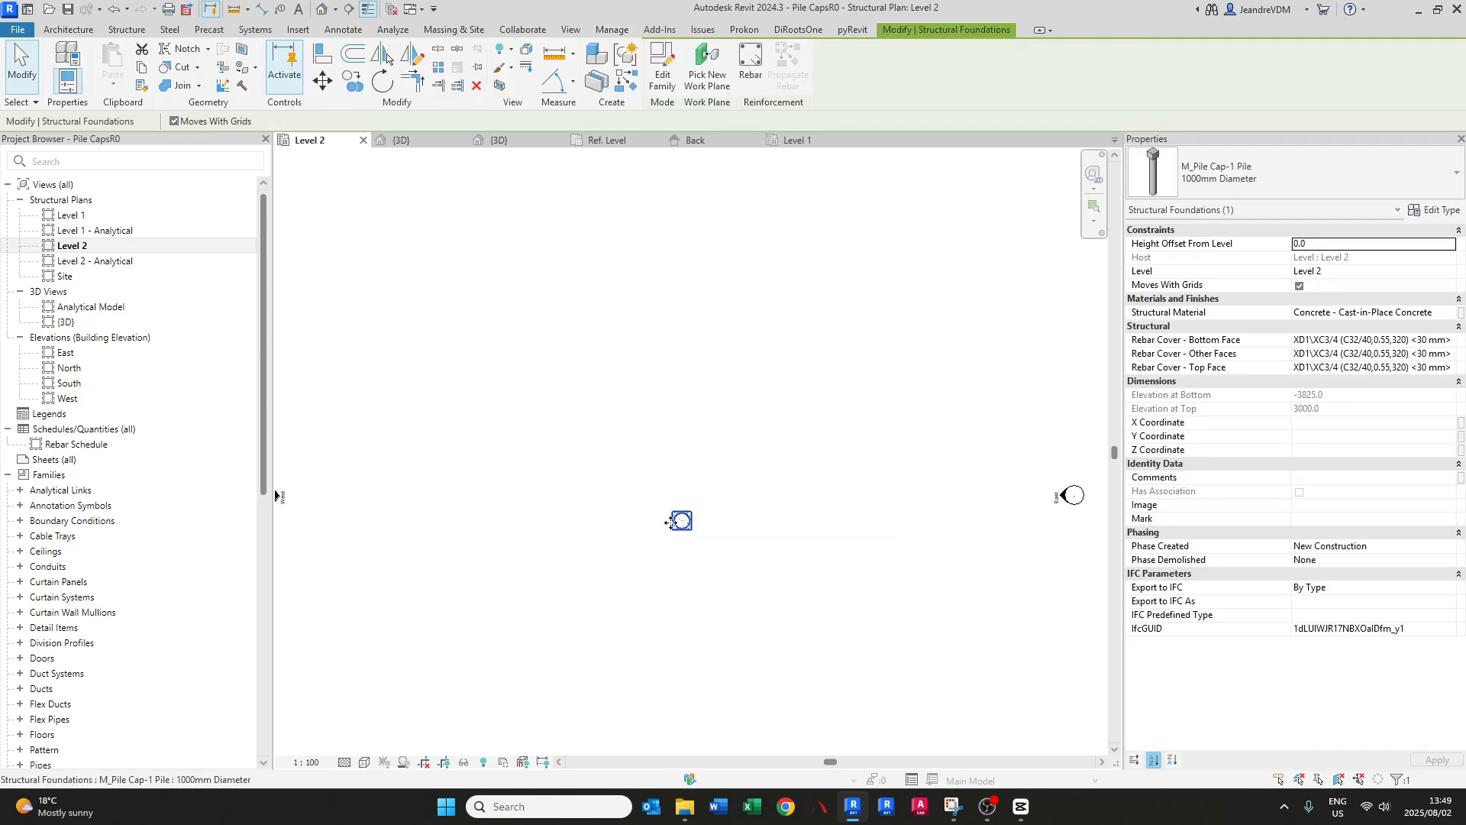
pyautogui.scroll(1, 664, 550)
pyautogui.scroll(-2, 684, 527)
pyautogui.press('Escape')
pyautogui.scroll(2, 699, 505)
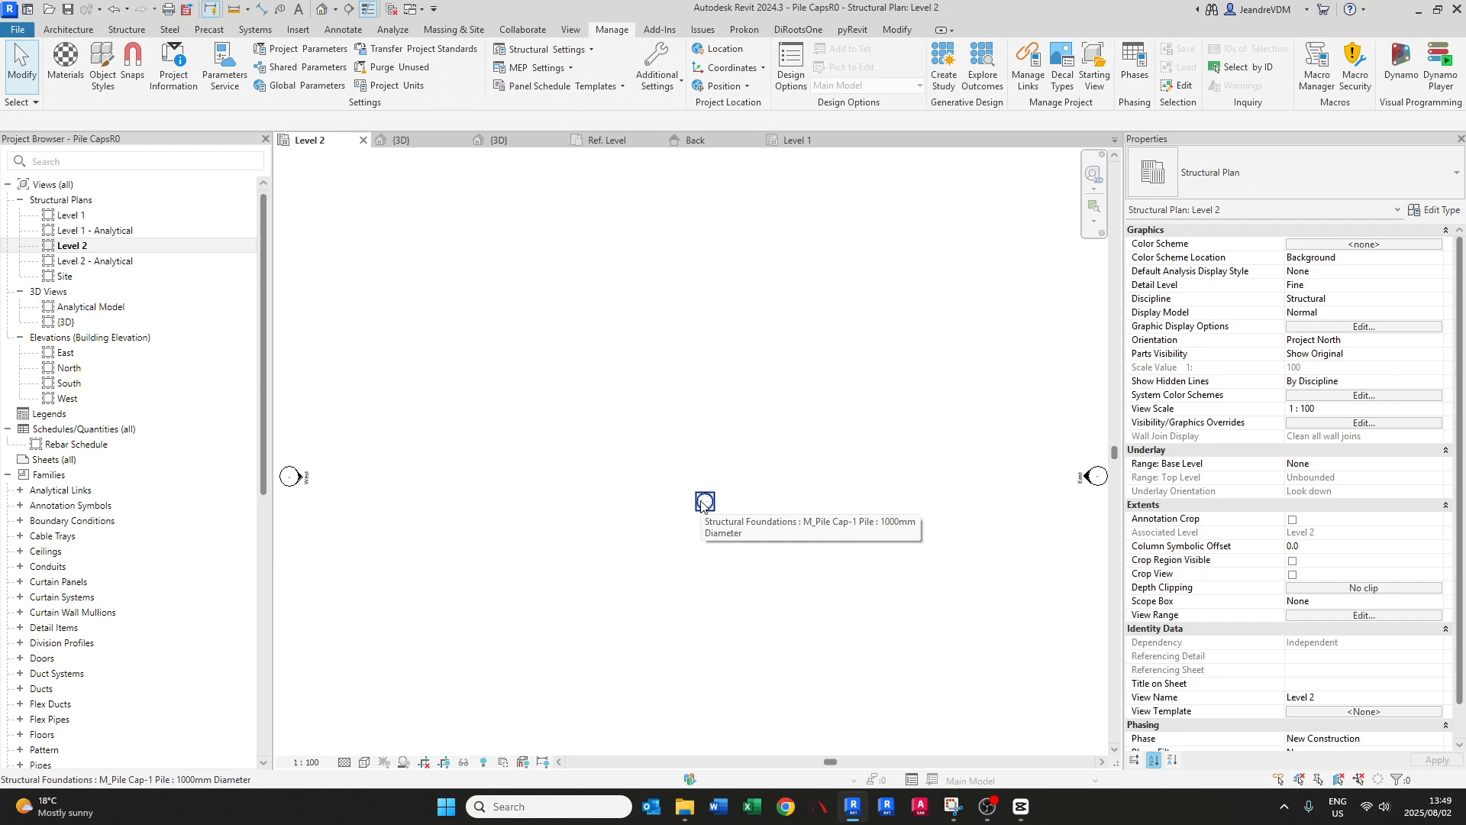
pyautogui.click(702, 503)
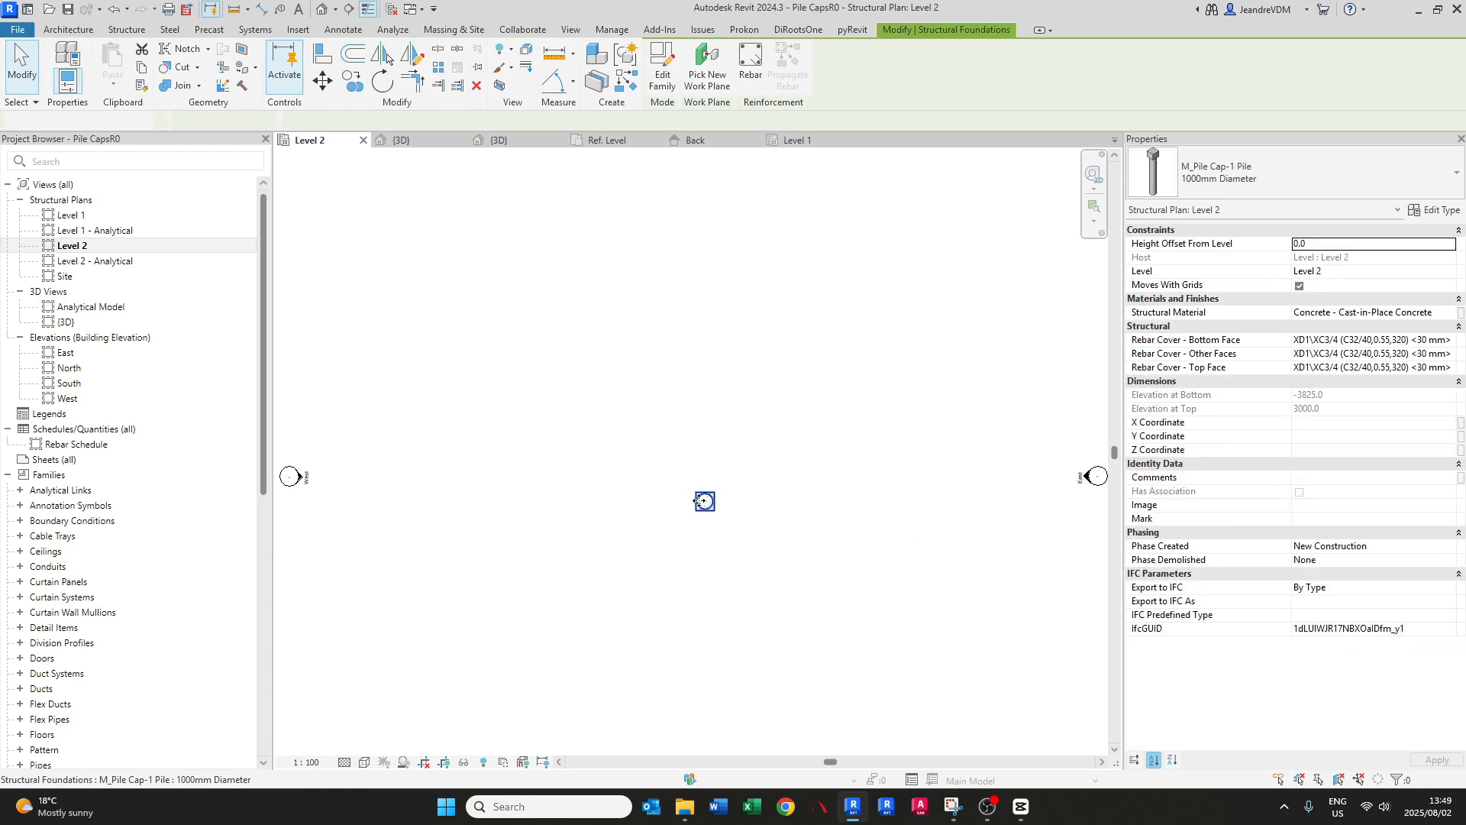
# - Draw a horizontal grid line above the pile cap in the Level 2 plan
pyautogui.press('Escape')
pyautogui.click(136, 30)
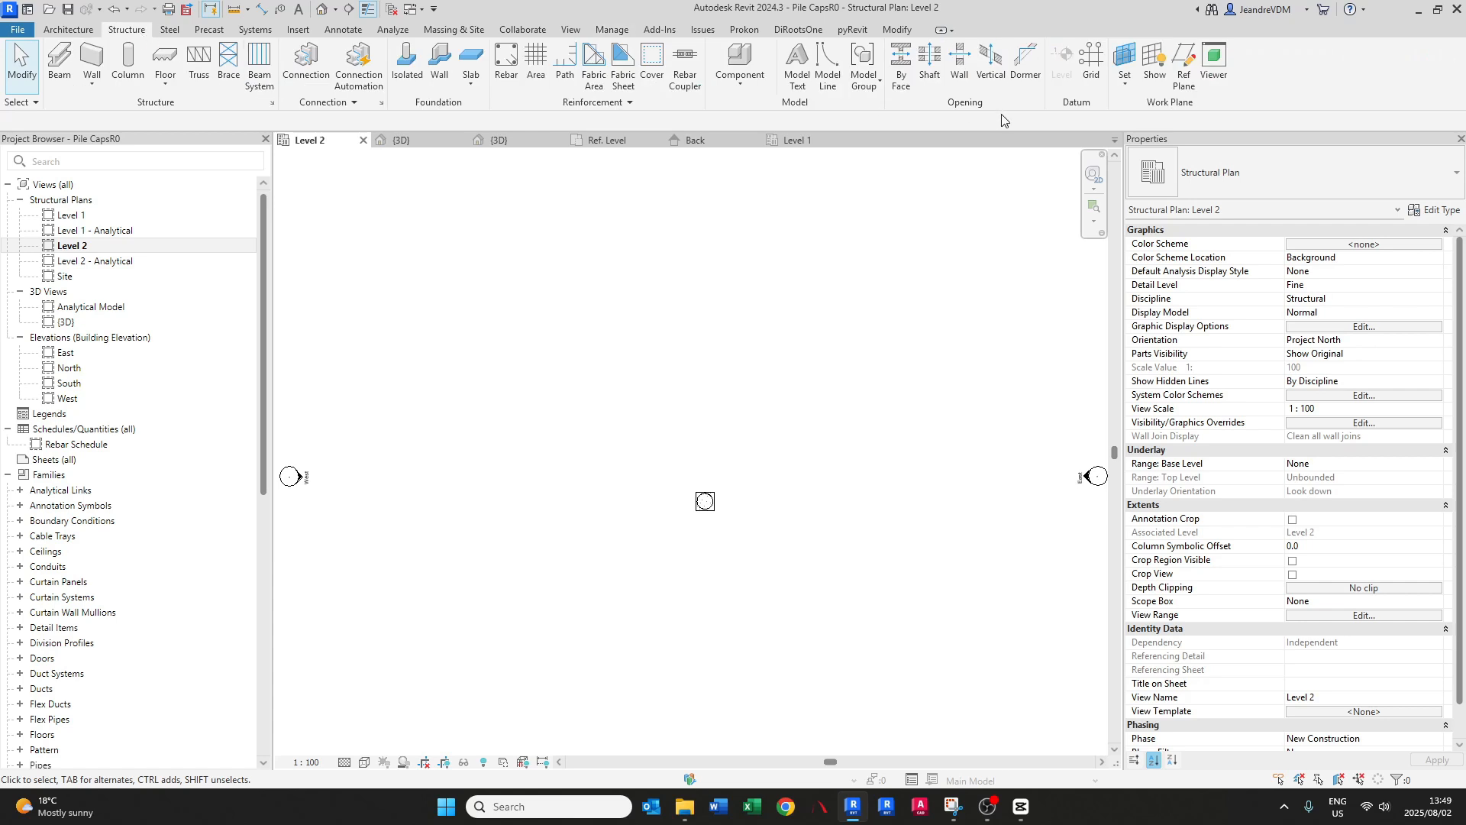
pyautogui.click(1088, 64)
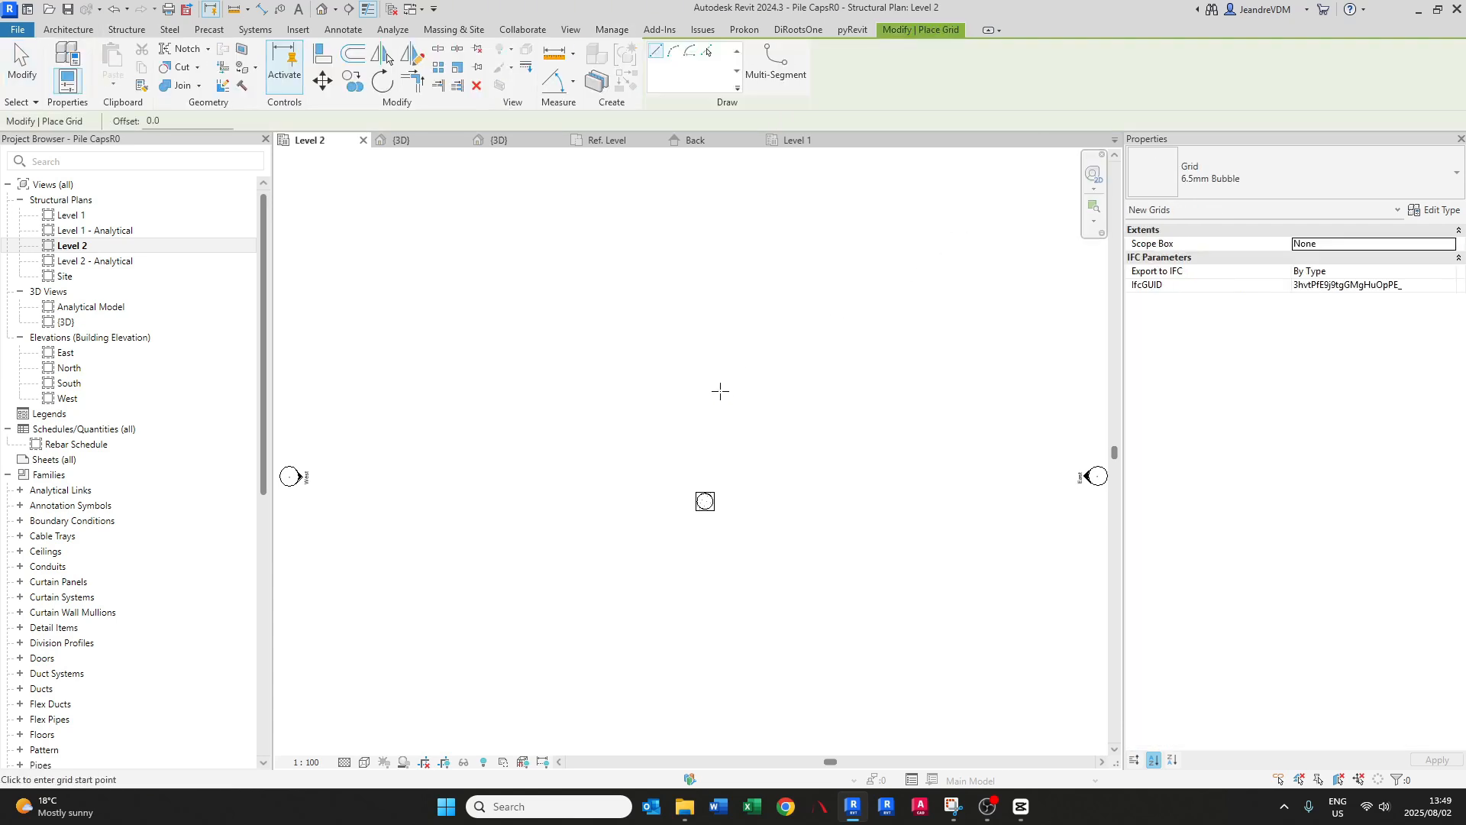
pyautogui.click(791, 380)
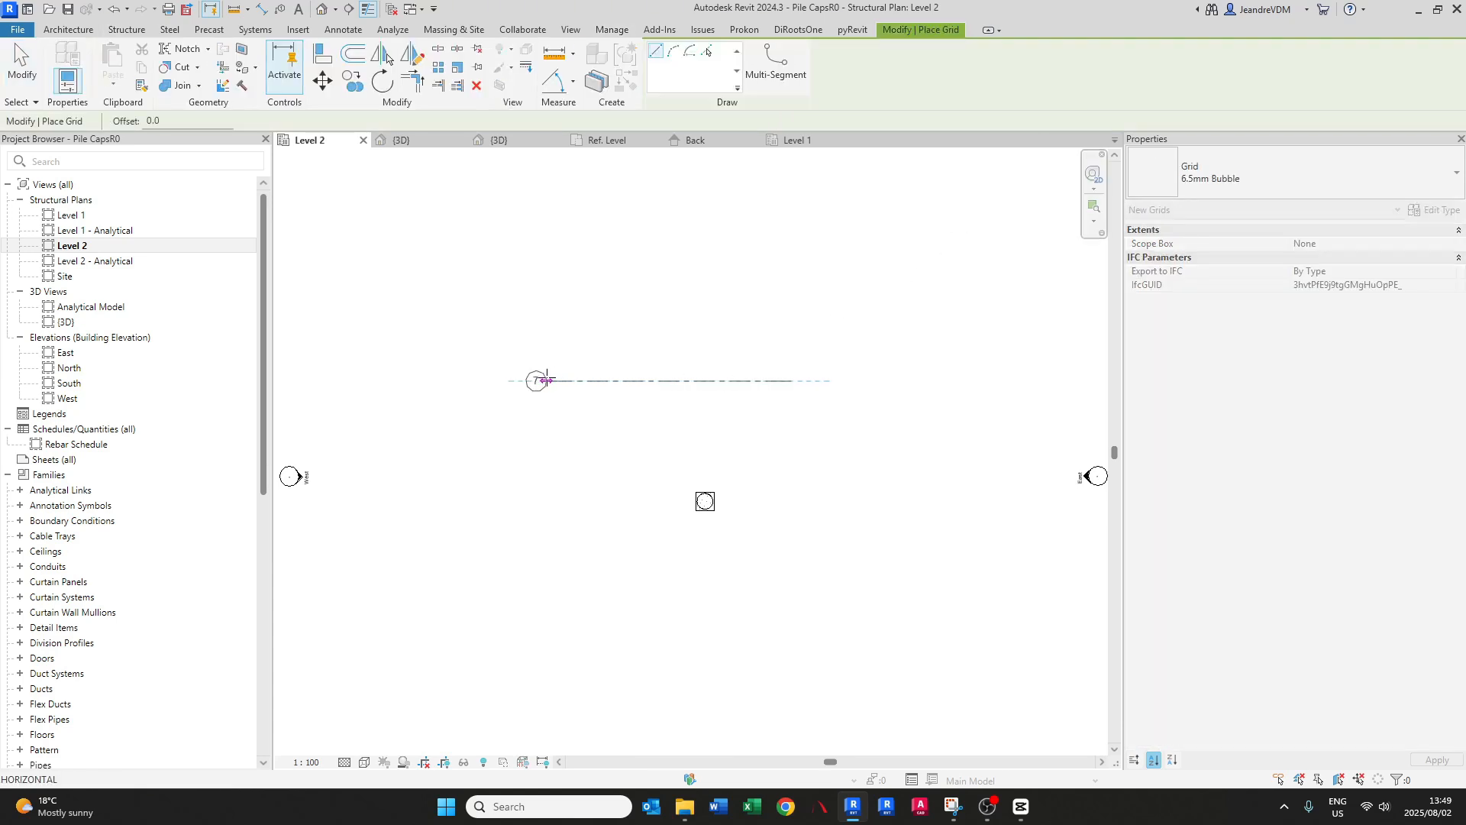
pyautogui.scroll(2, 525, 385)
pyautogui.press('Escape')
pyautogui.press('Escape')
# - Rename the horizontal grid line as 1
pyautogui.click(513, 380)
pyautogui.click(514, 380)
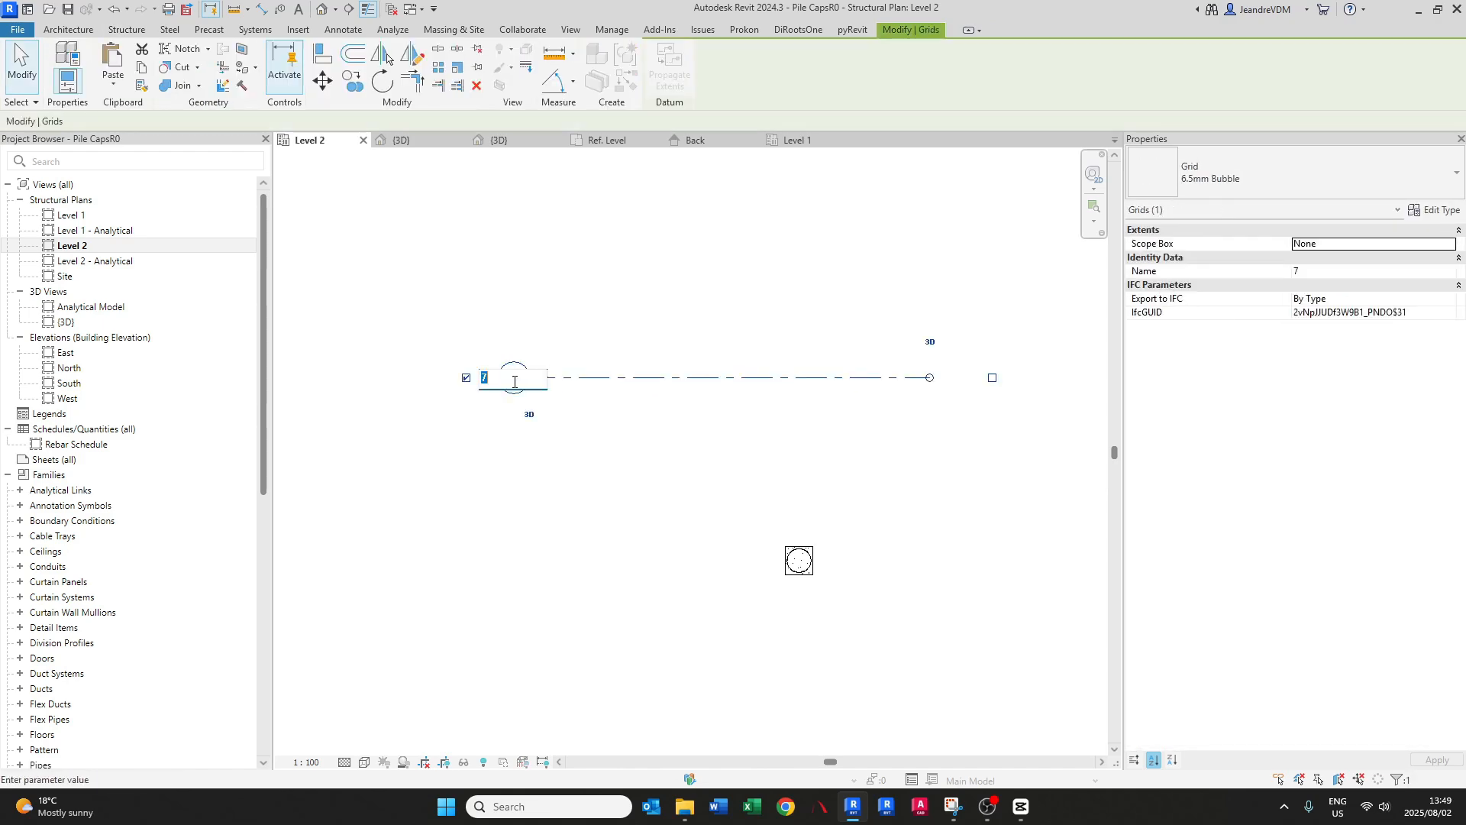
pyautogui.write('1')
pyautogui.click(521, 482)
pyautogui.click(520, 483)
# - Copy grid 1 downward twice with the multiple option at 5000 mm spacing
pyautogui.scroll(-2, 558, 394)
pyautogui.click(583, 384)
pyautogui.press('c')
pyautogui.press('o')
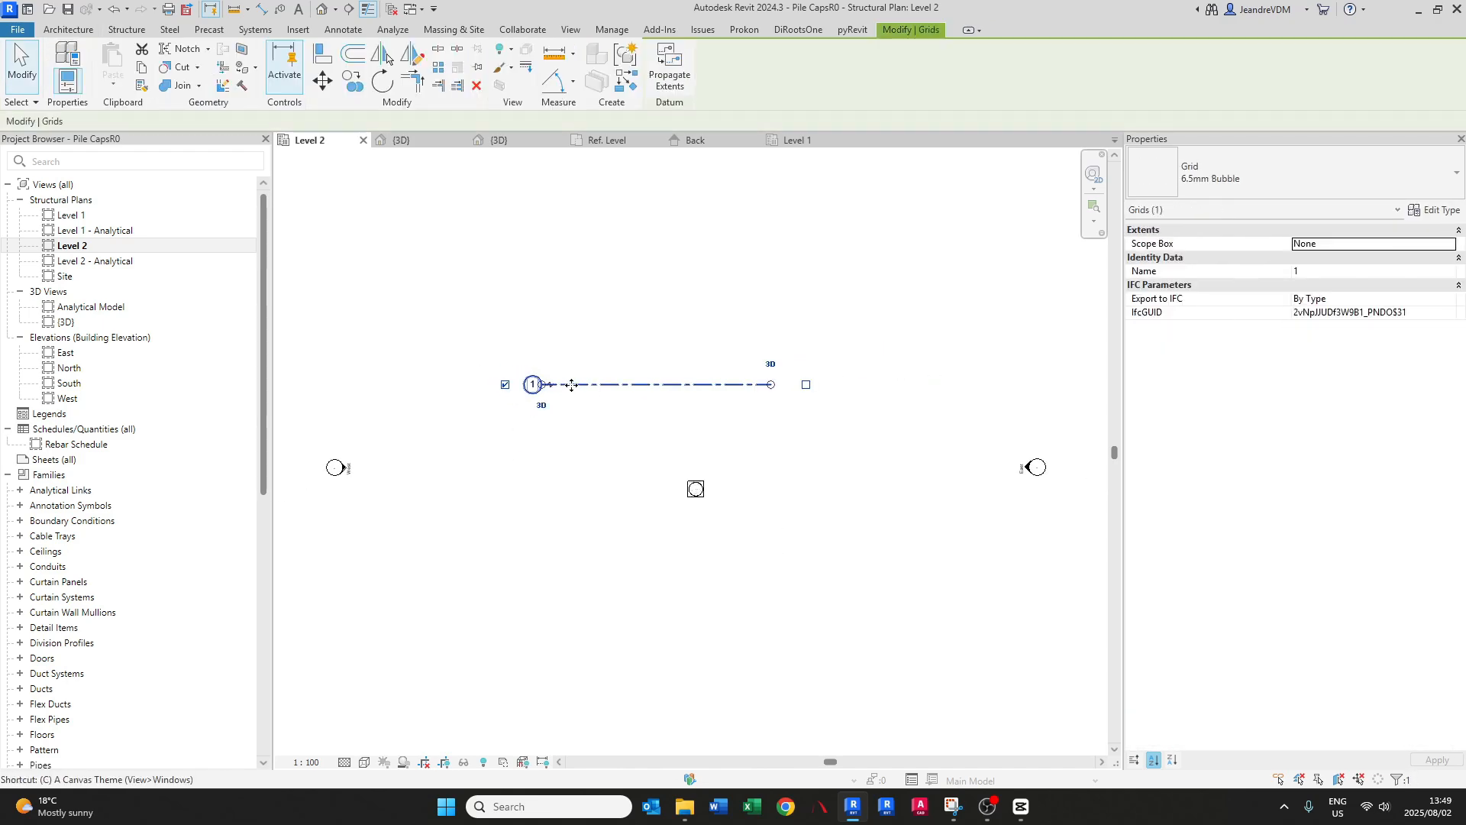
pyautogui.click(571, 384)
pyautogui.write('5000')
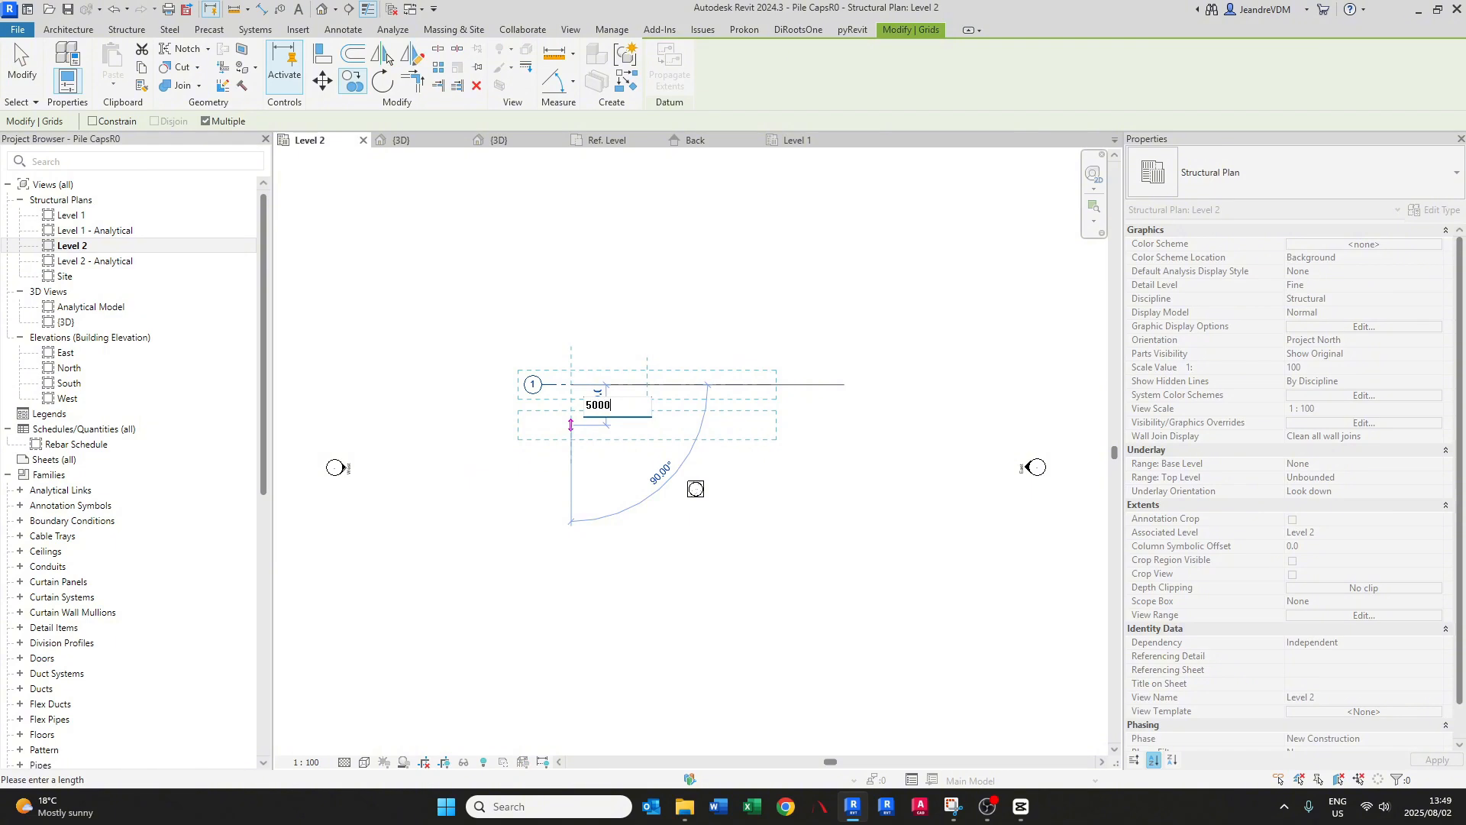
pyautogui.press('Return')
pyautogui.write('5000')
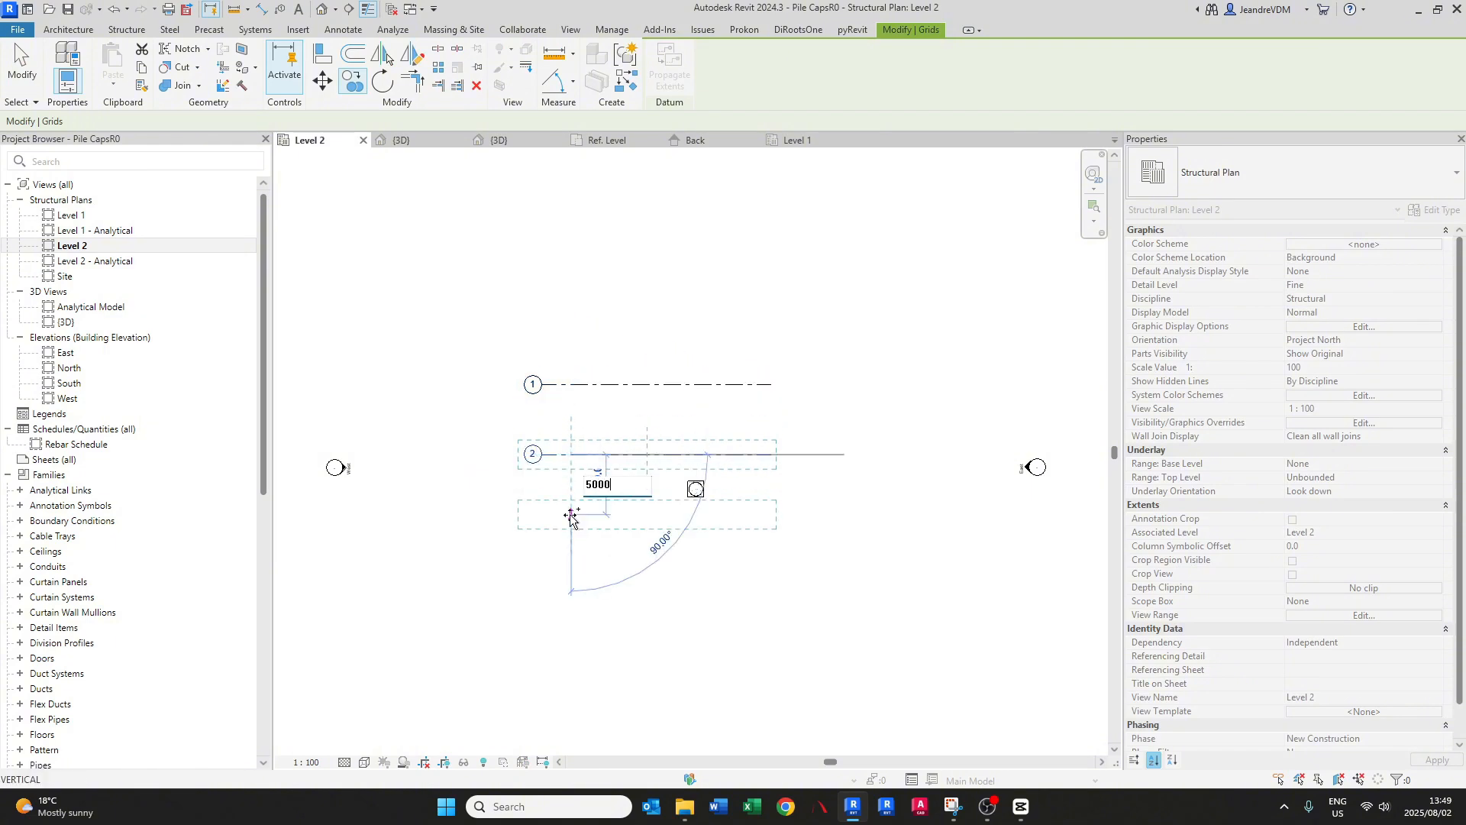
pyautogui.press('Return')
pyautogui.press('Escape')
pyautogui.press('Escape')
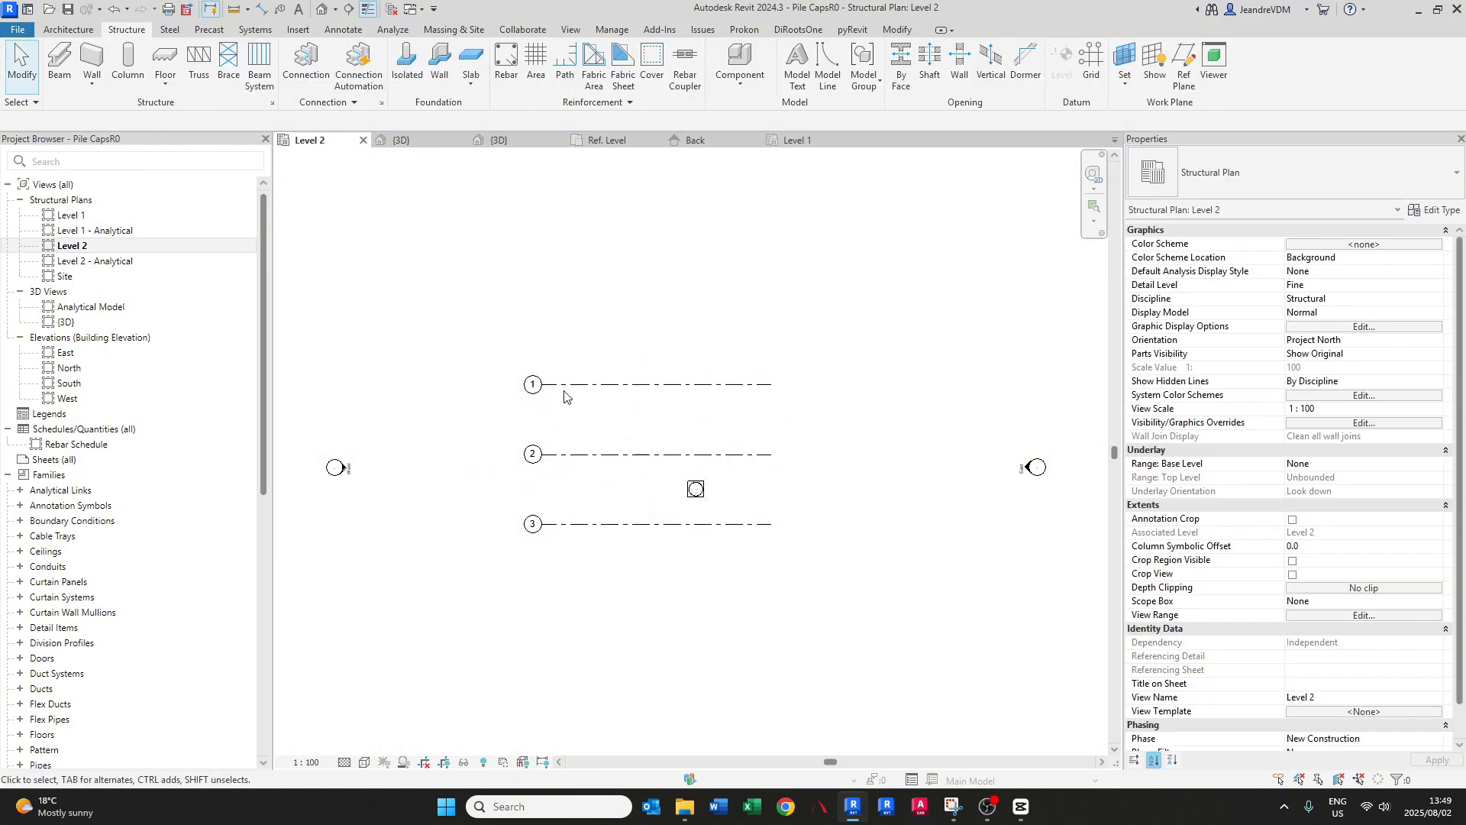
# - Draw a similar vertical grid line crossing the three horizontal grids near their bubble ends
pyautogui.click(587, 384)
pyautogui.press('c')
pyautogui.press('s')
pyautogui.click(585, 329)
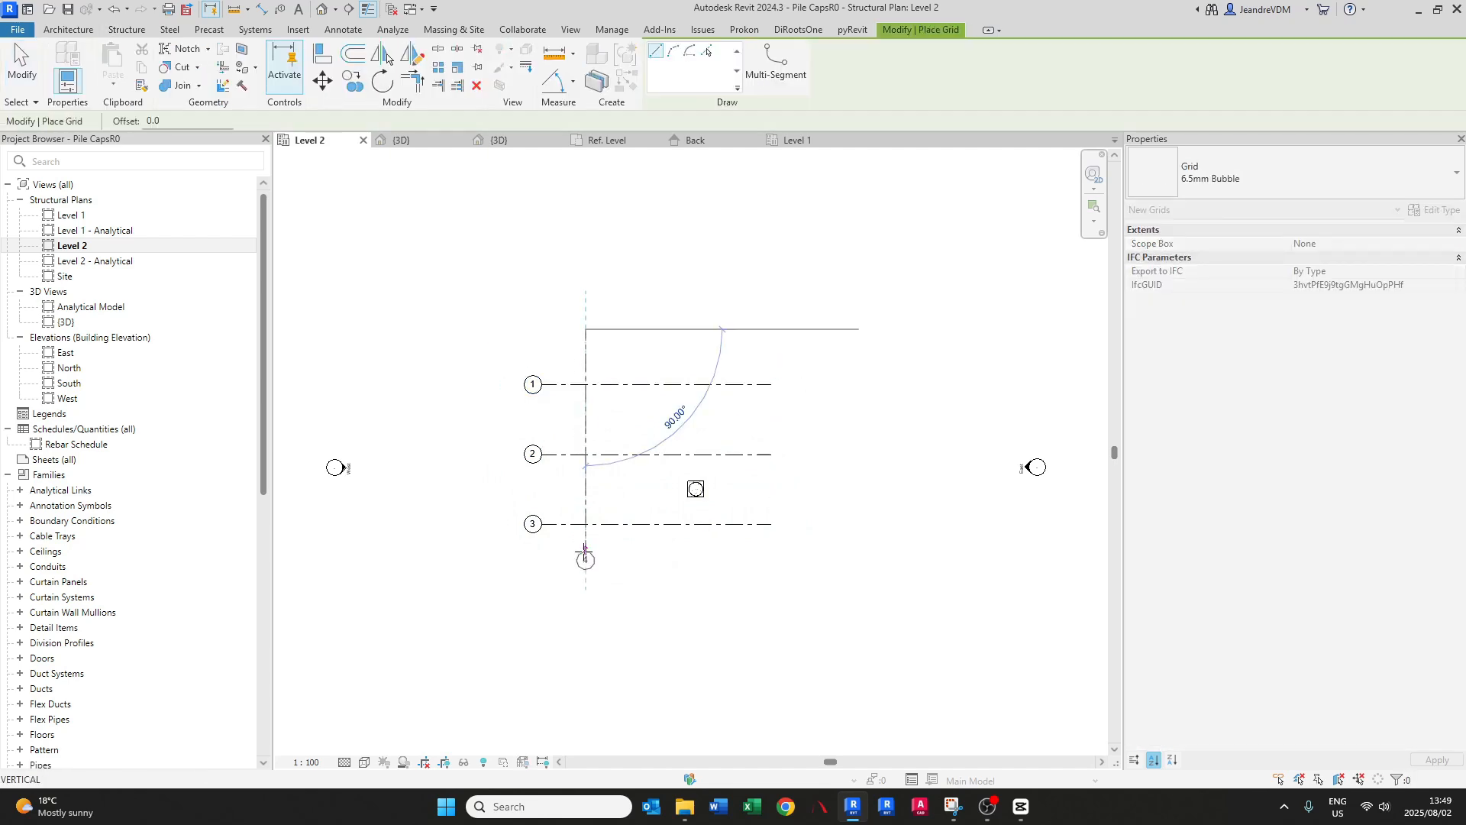
pyautogui.click(585, 548)
pyautogui.press('Escape')
pyautogui.press('Escape')
# - Copy the vertical grid line twice to the right with the multiple option at 5000 mm spacing
pyautogui.click(585, 546)
pyautogui.press('c')
pyautogui.press('o')
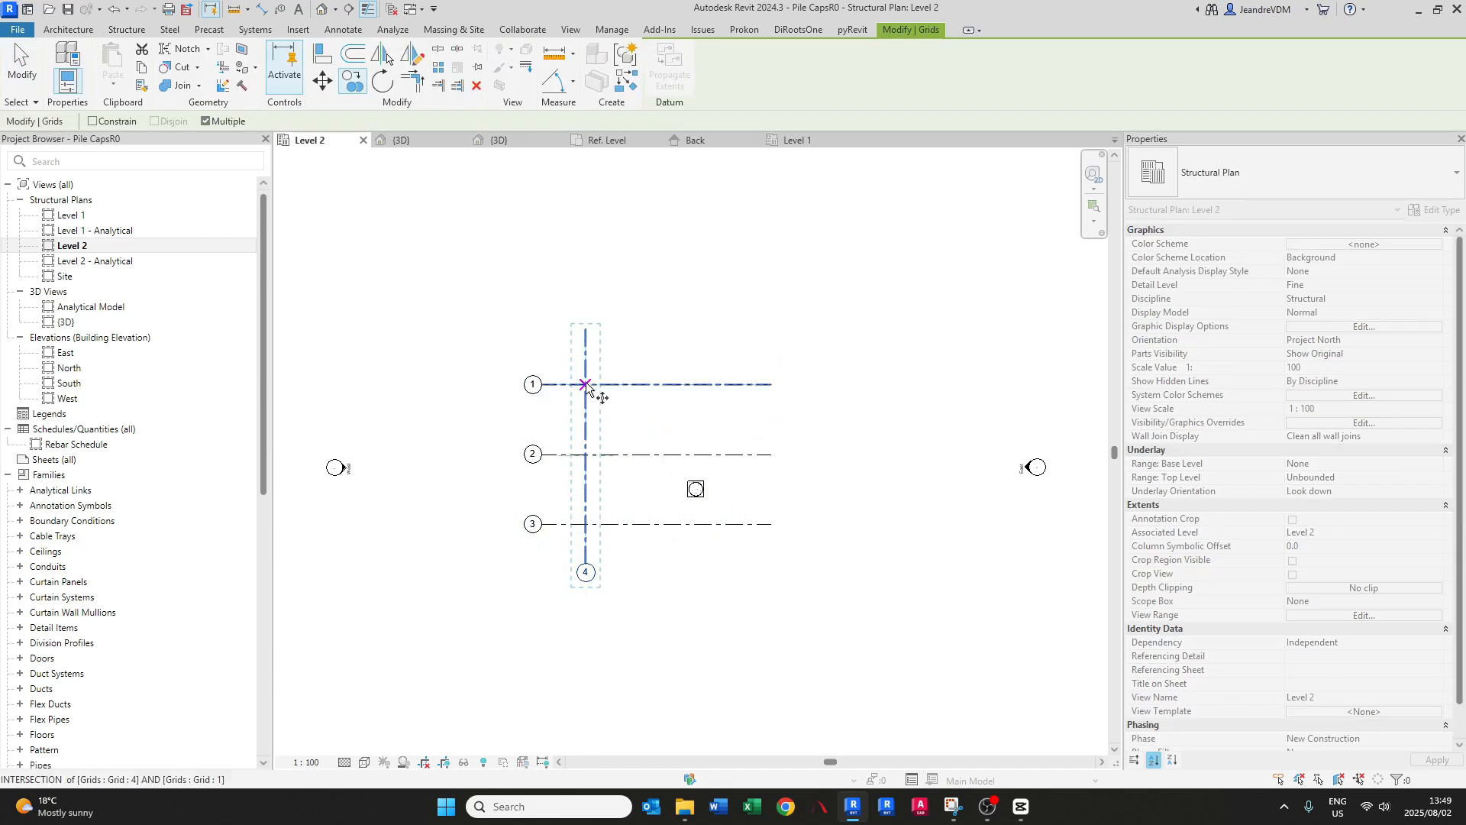
pyautogui.click(586, 384)
pyautogui.write('5000')
pyautogui.press('Return')
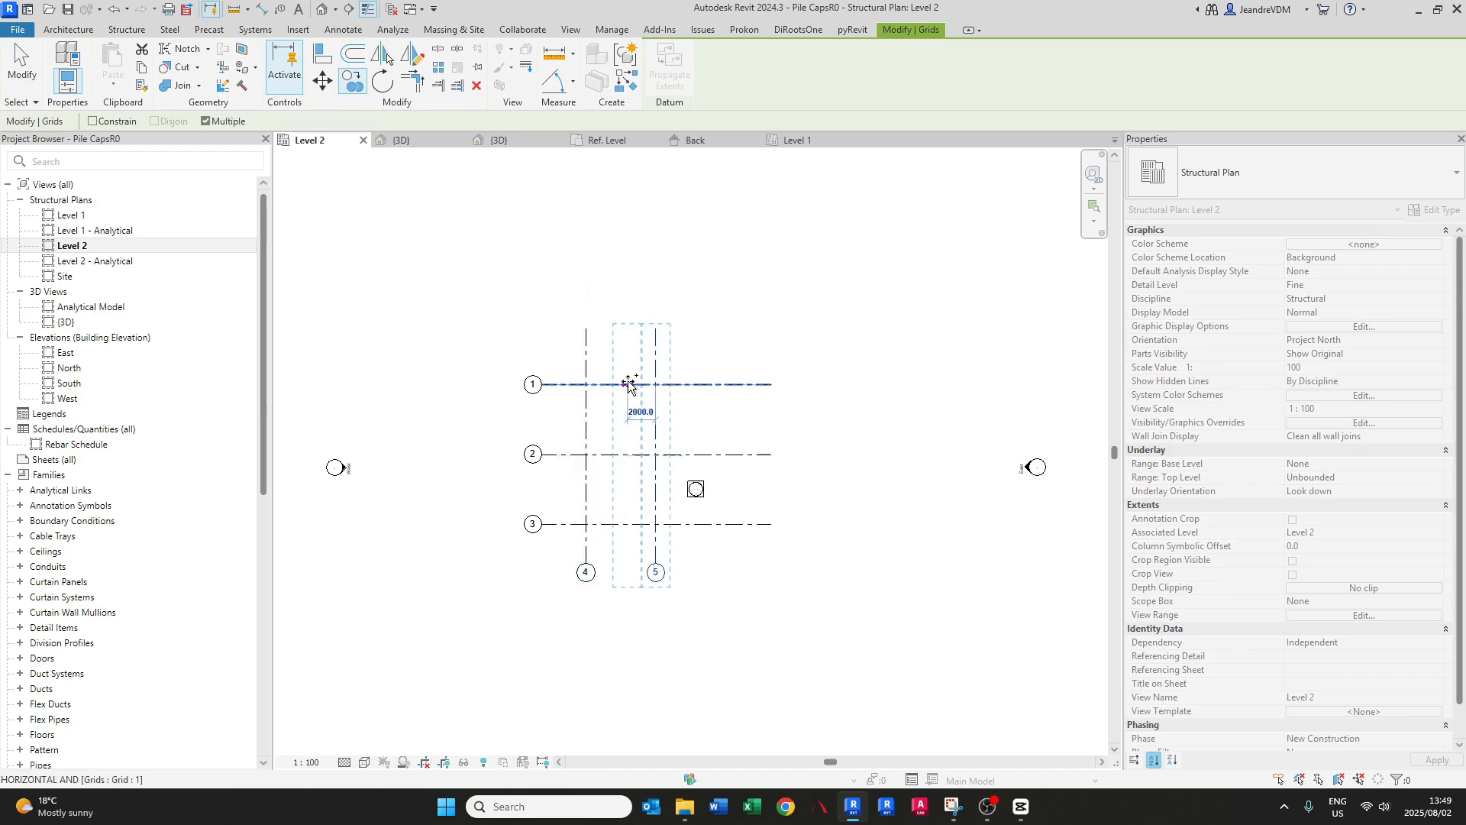
pyautogui.write('5000')
pyautogui.press('Return')
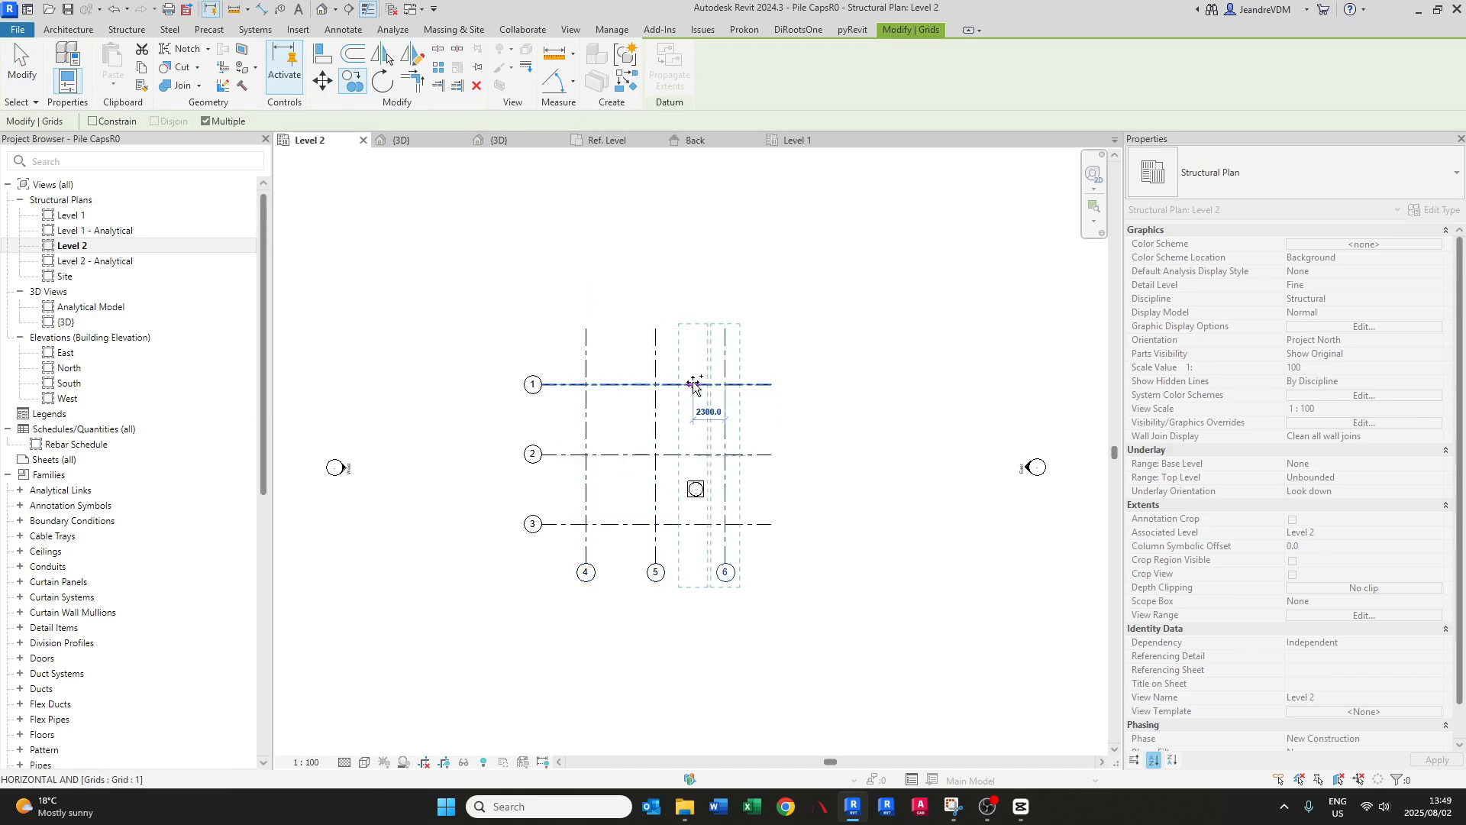
pyautogui.press('Escape')
pyautogui.press('Escape')
# - Place 1000mm Diameter one-pile caps at all nine grid intersections and delete the original off-grid pile cap
pyautogui.scroll(2, 697, 489)
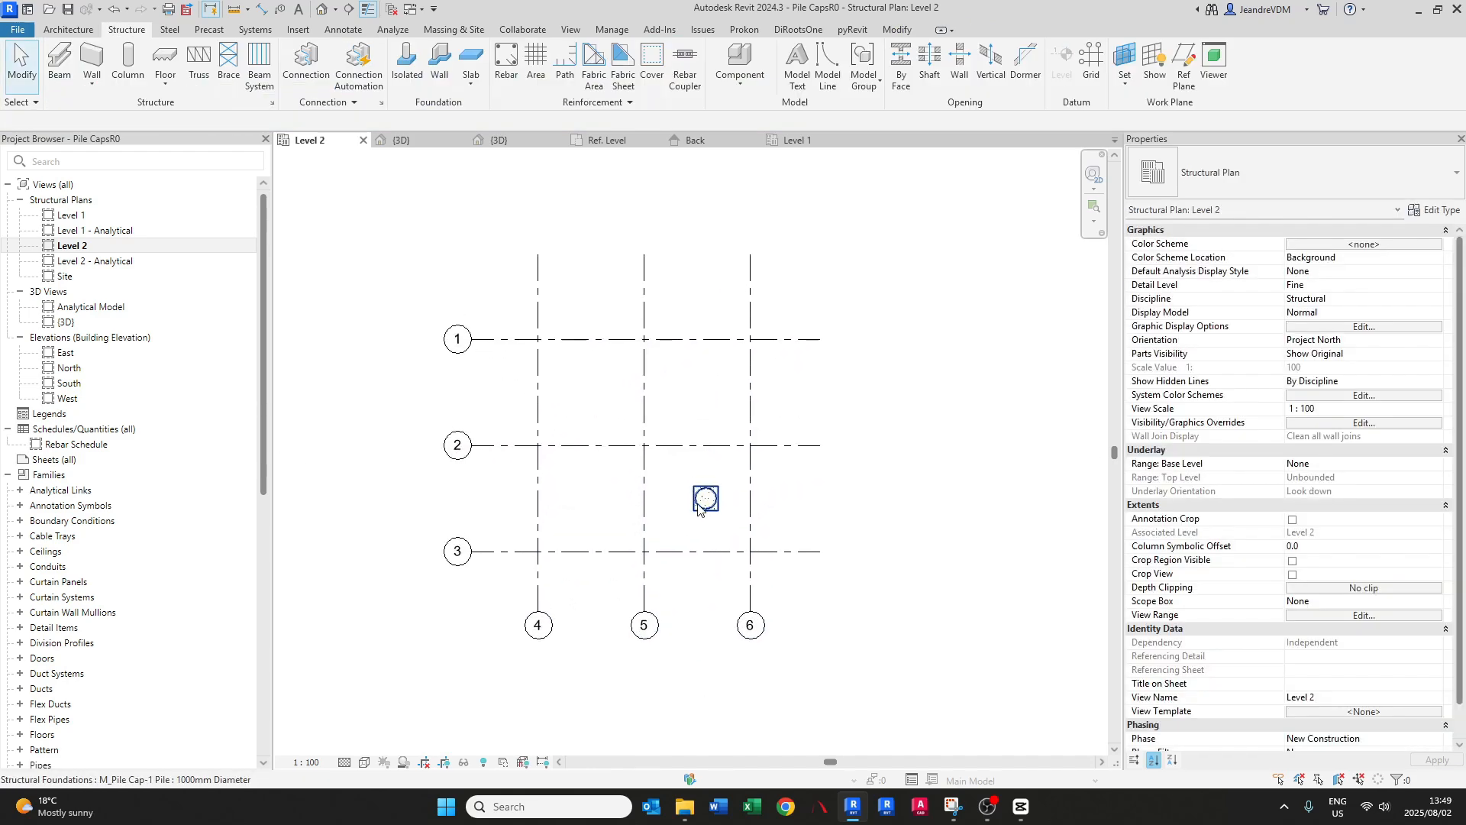
pyautogui.click(699, 509)
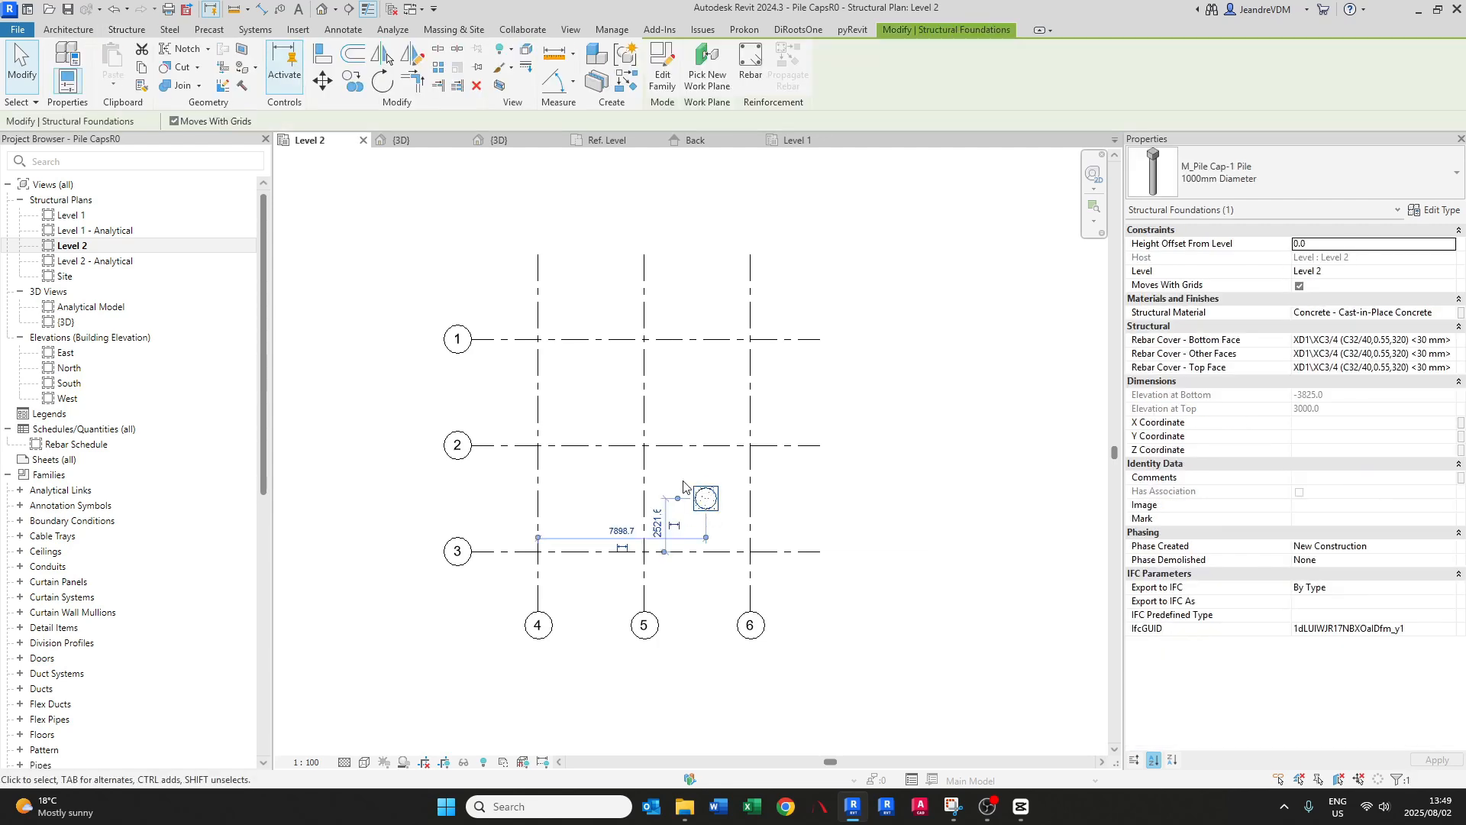
pyautogui.press('c')
pyautogui.press('s')
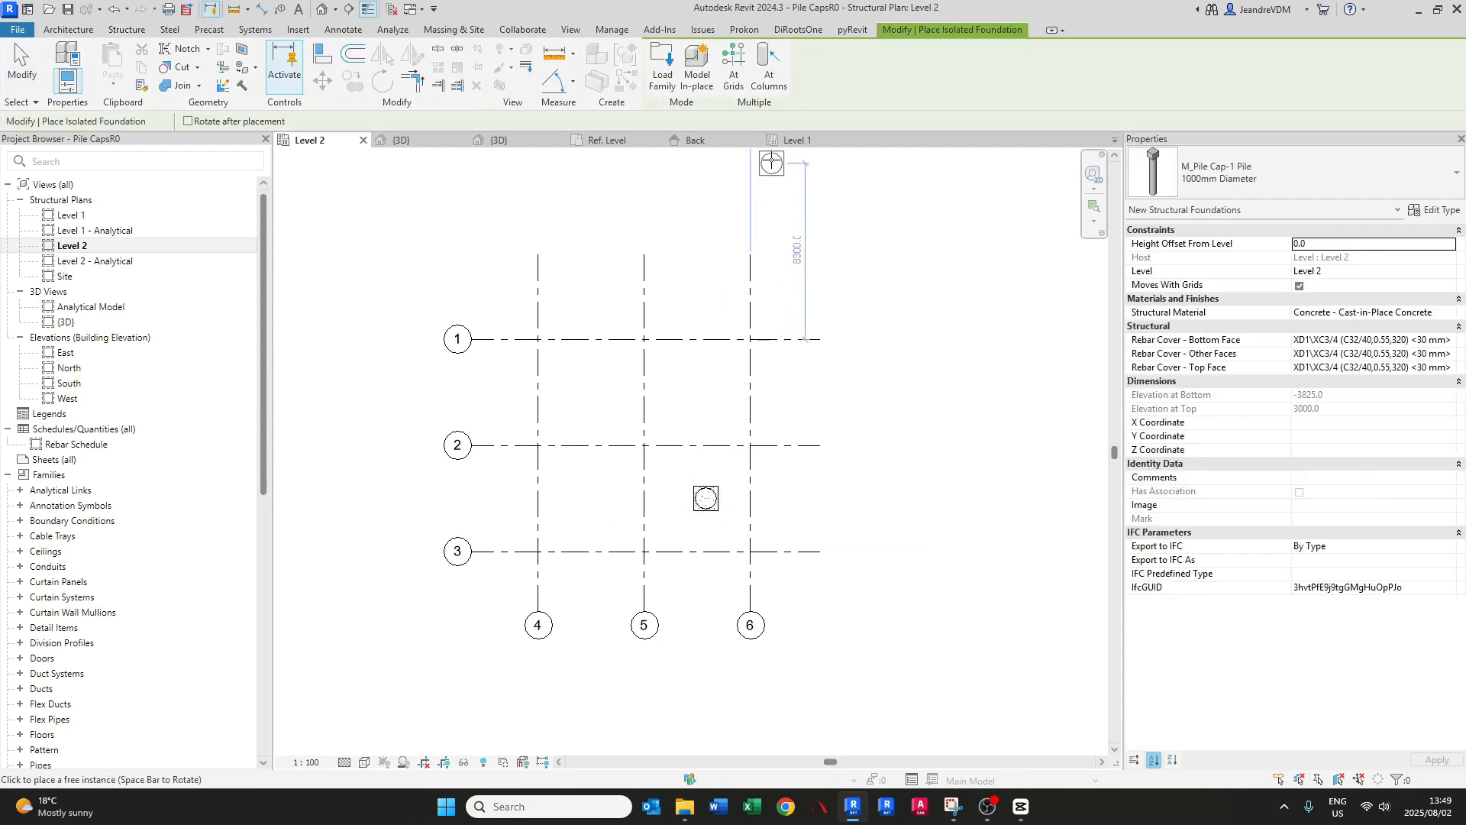
pyautogui.click(733, 74)
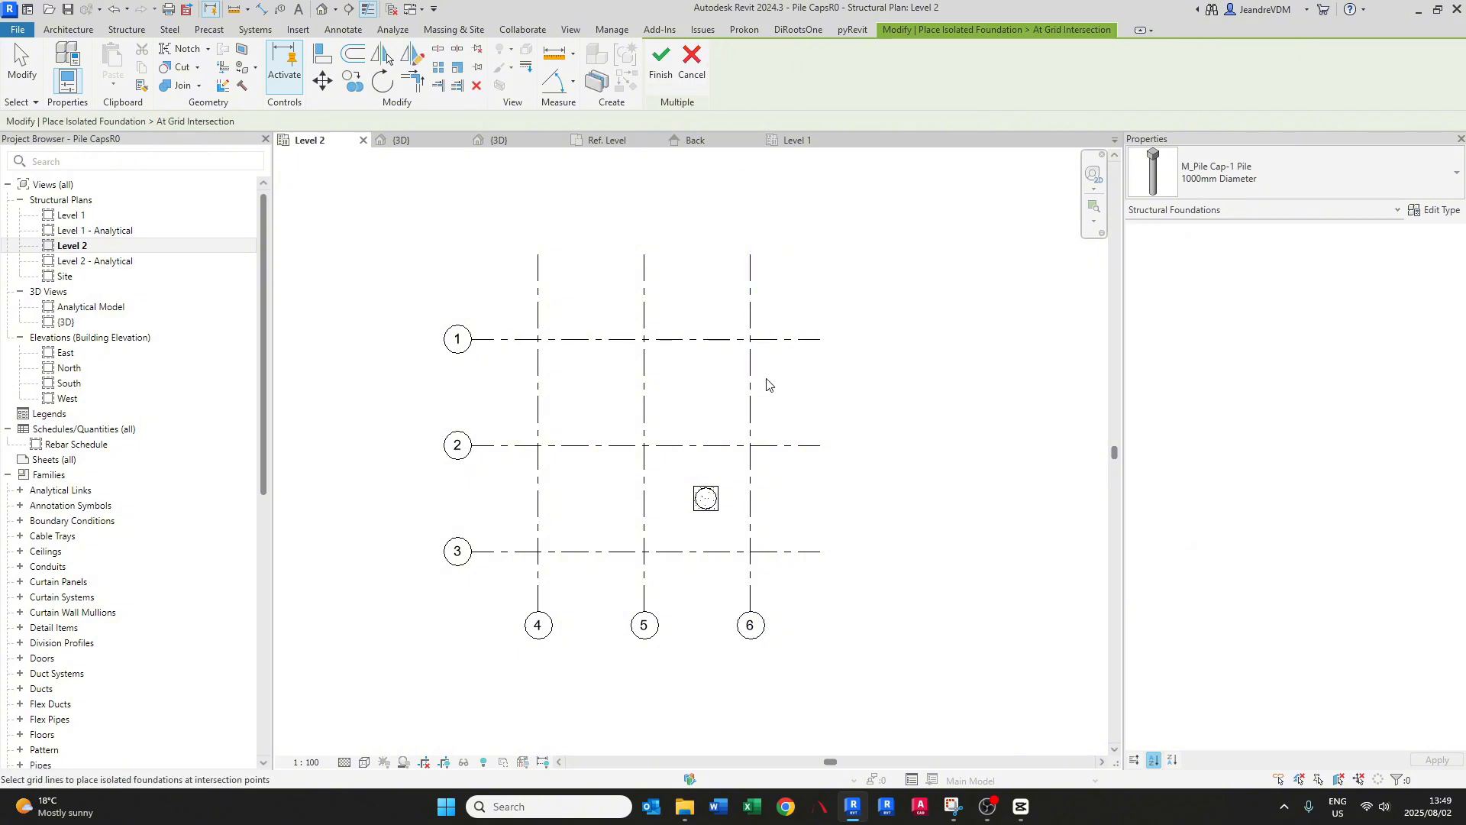
pyautogui.moveTo(770, 320); pyautogui.dragTo(503, 579)
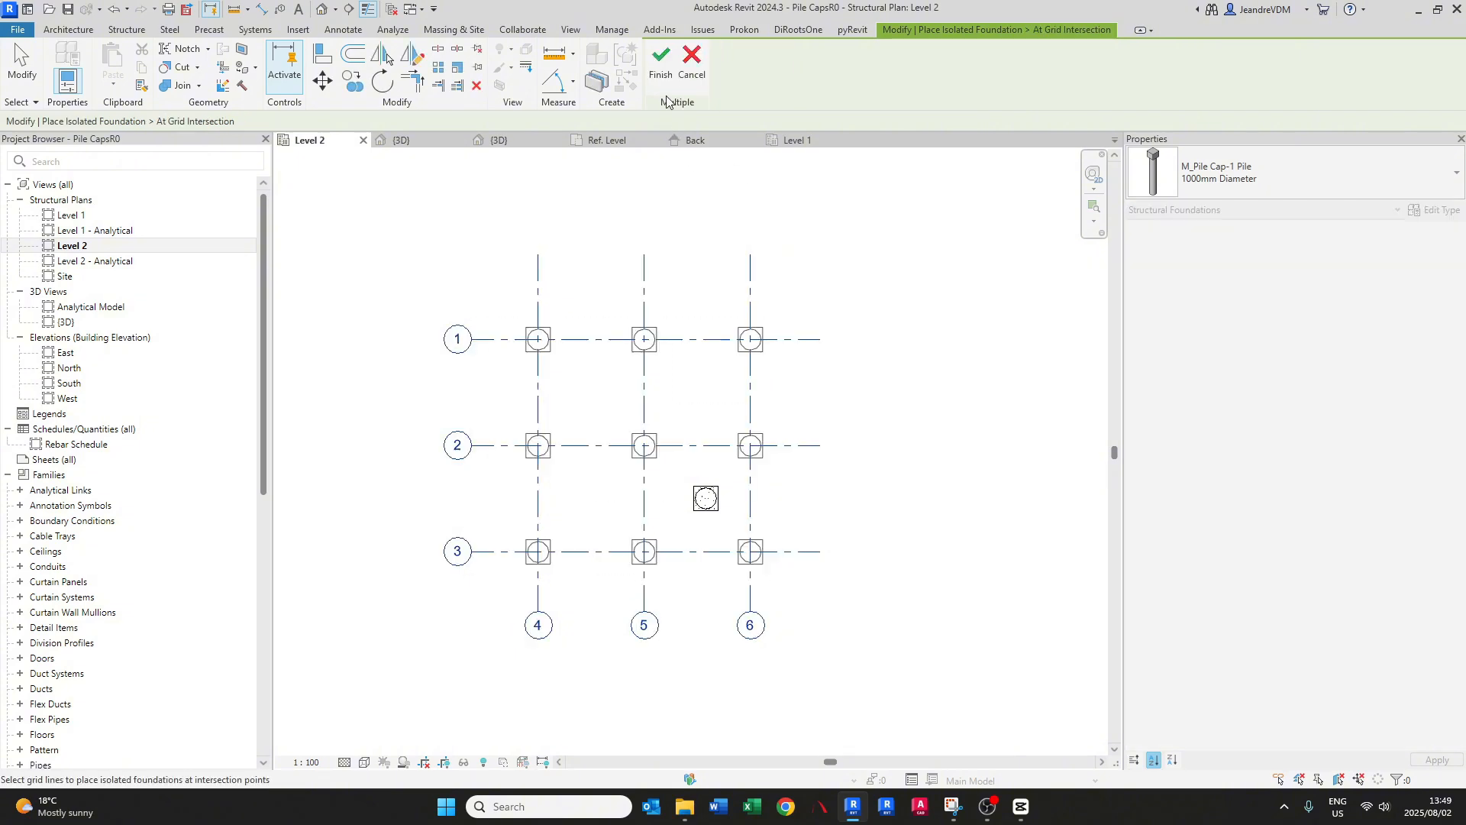
pyautogui.click(662, 61)
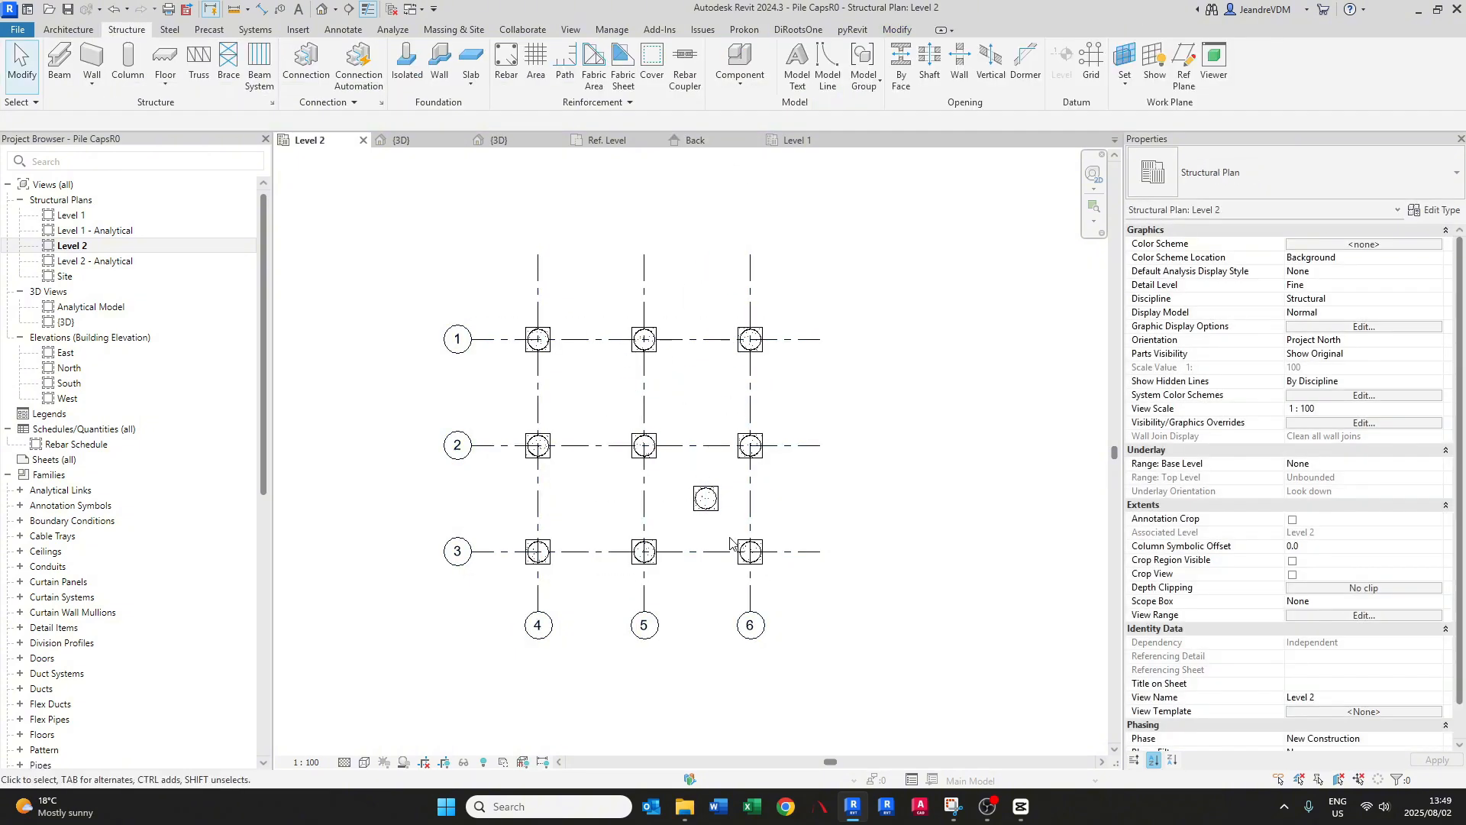
pyautogui.click(702, 507)
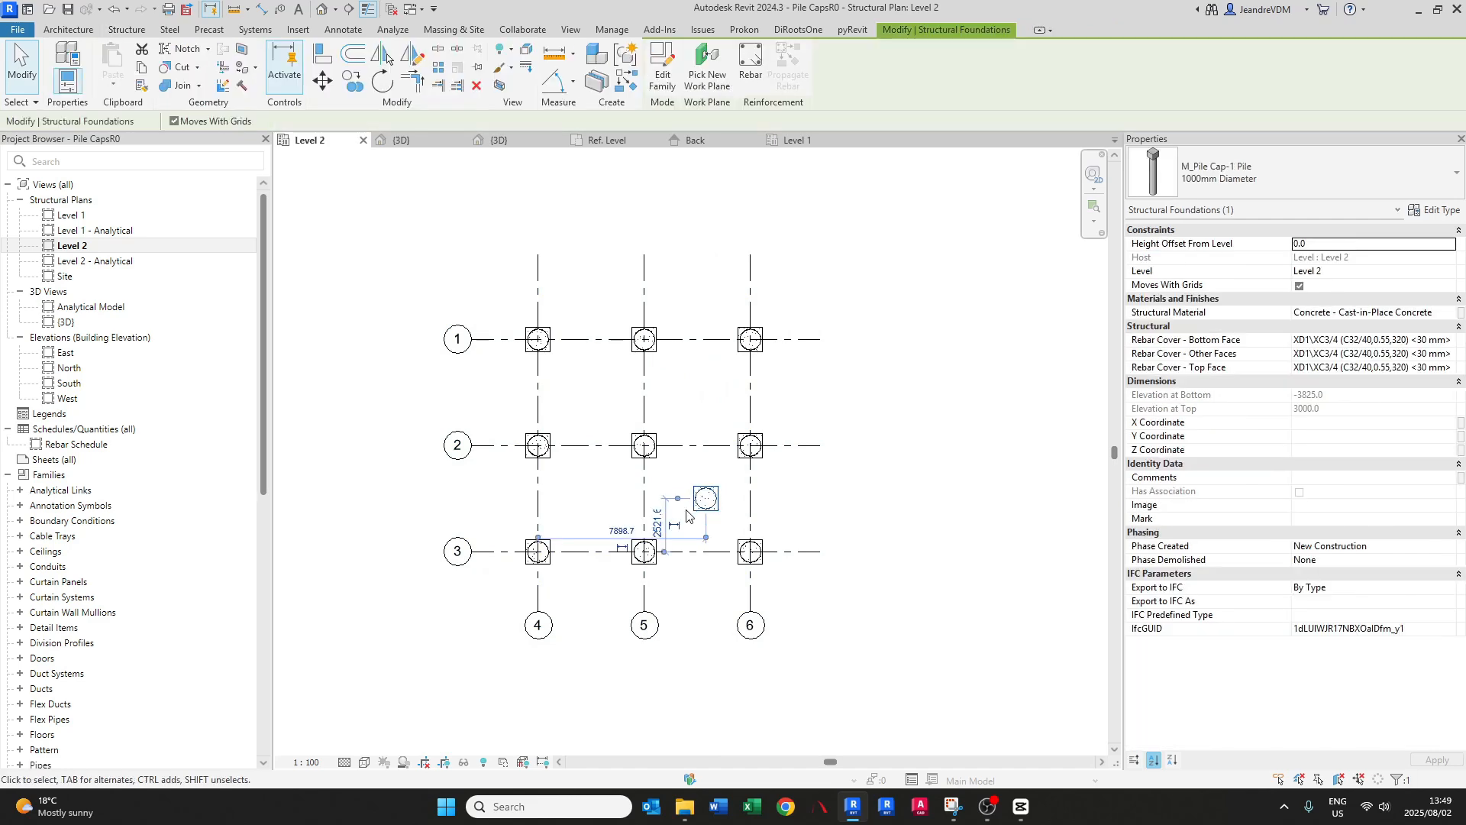
pyautogui.press('Delete')
# - Duplicate the type of the three pile caps on grid 1 under the name 500mm Diameter
pyautogui.scroll(1, 562, 378)
pyautogui.moveTo(474, 269); pyautogui.dragTo(863, 388)
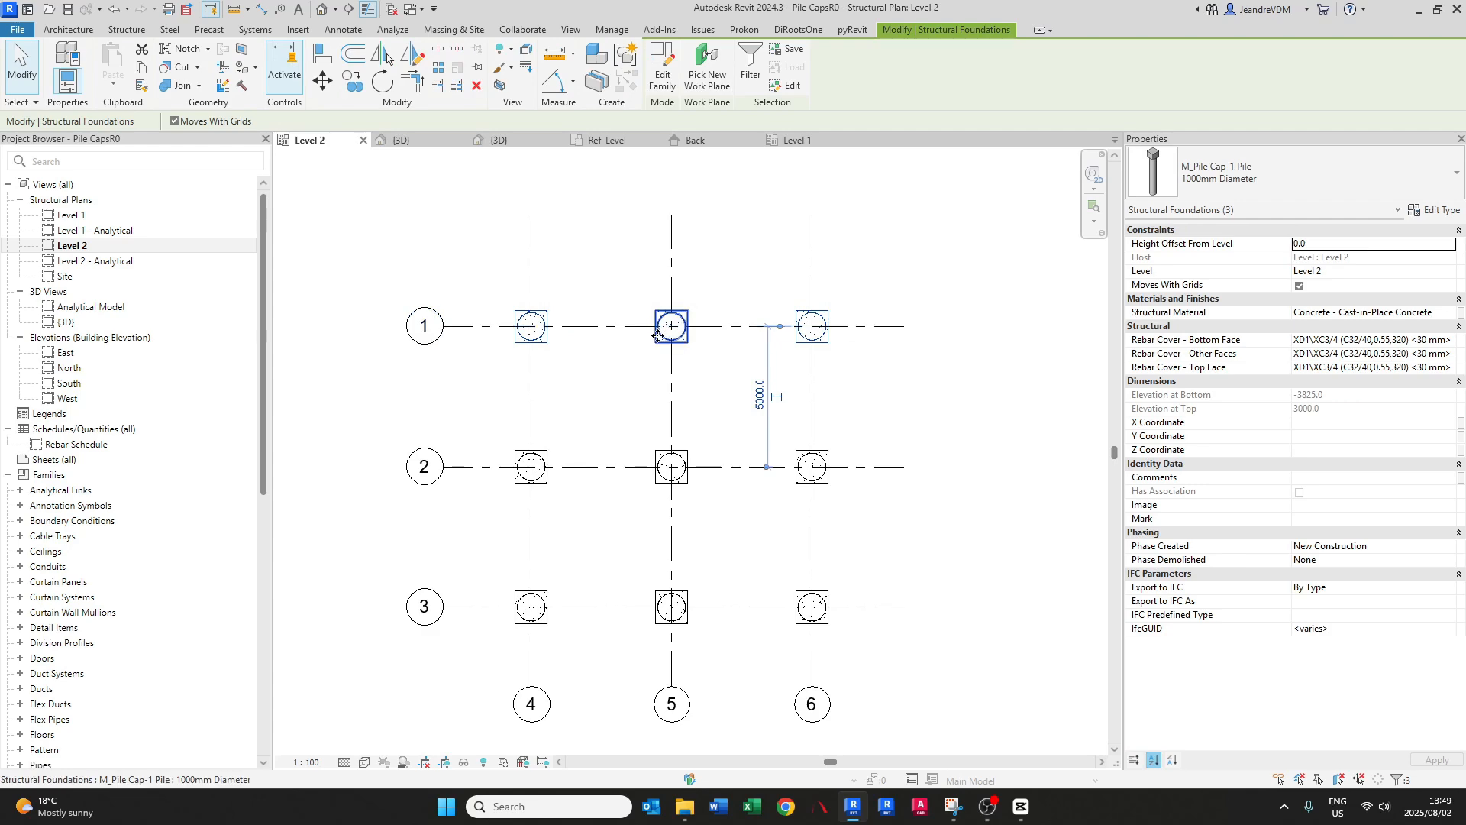
pyautogui.click(1437, 213)
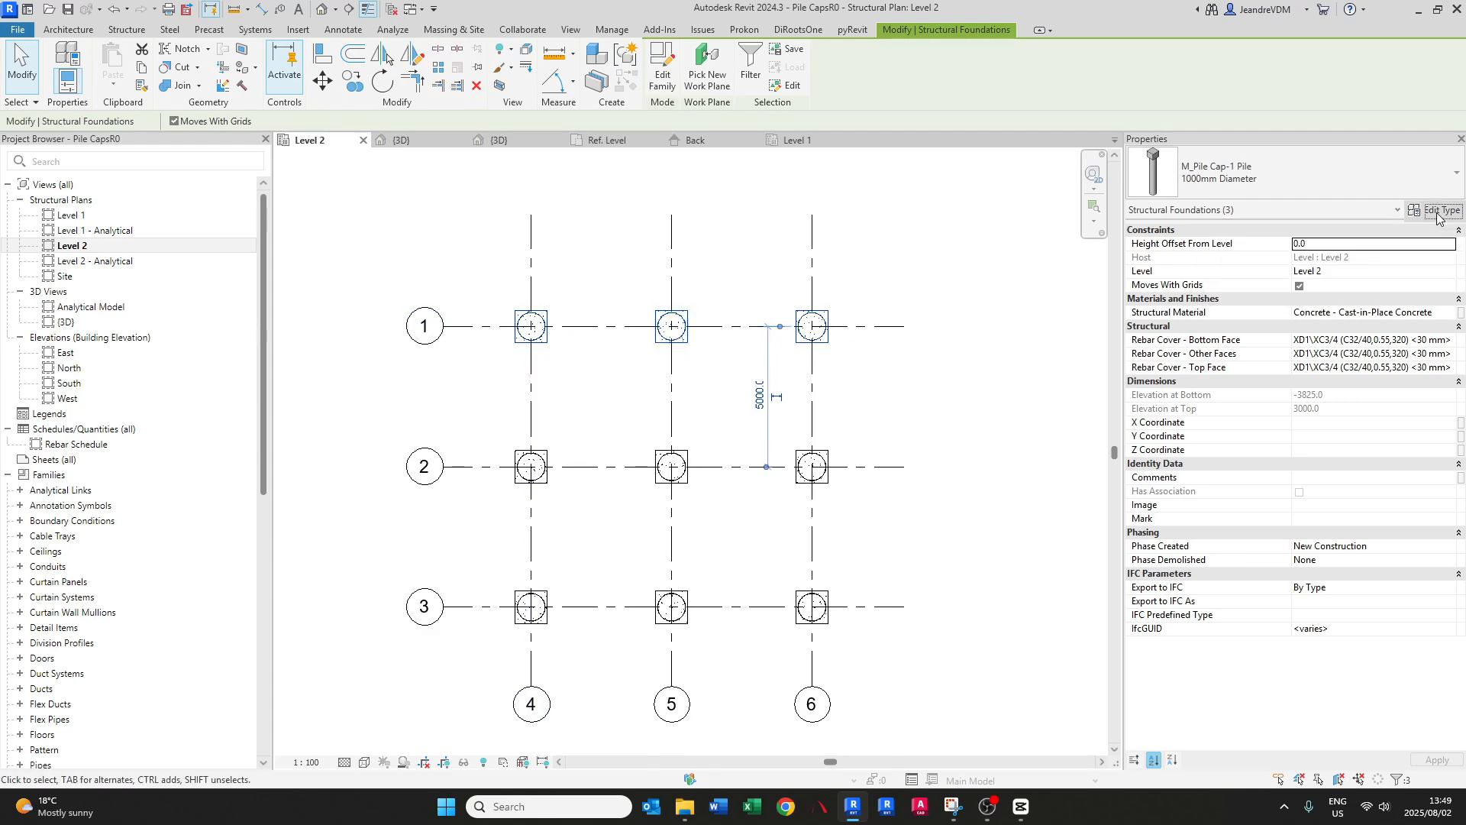
pyautogui.click(487, 221)
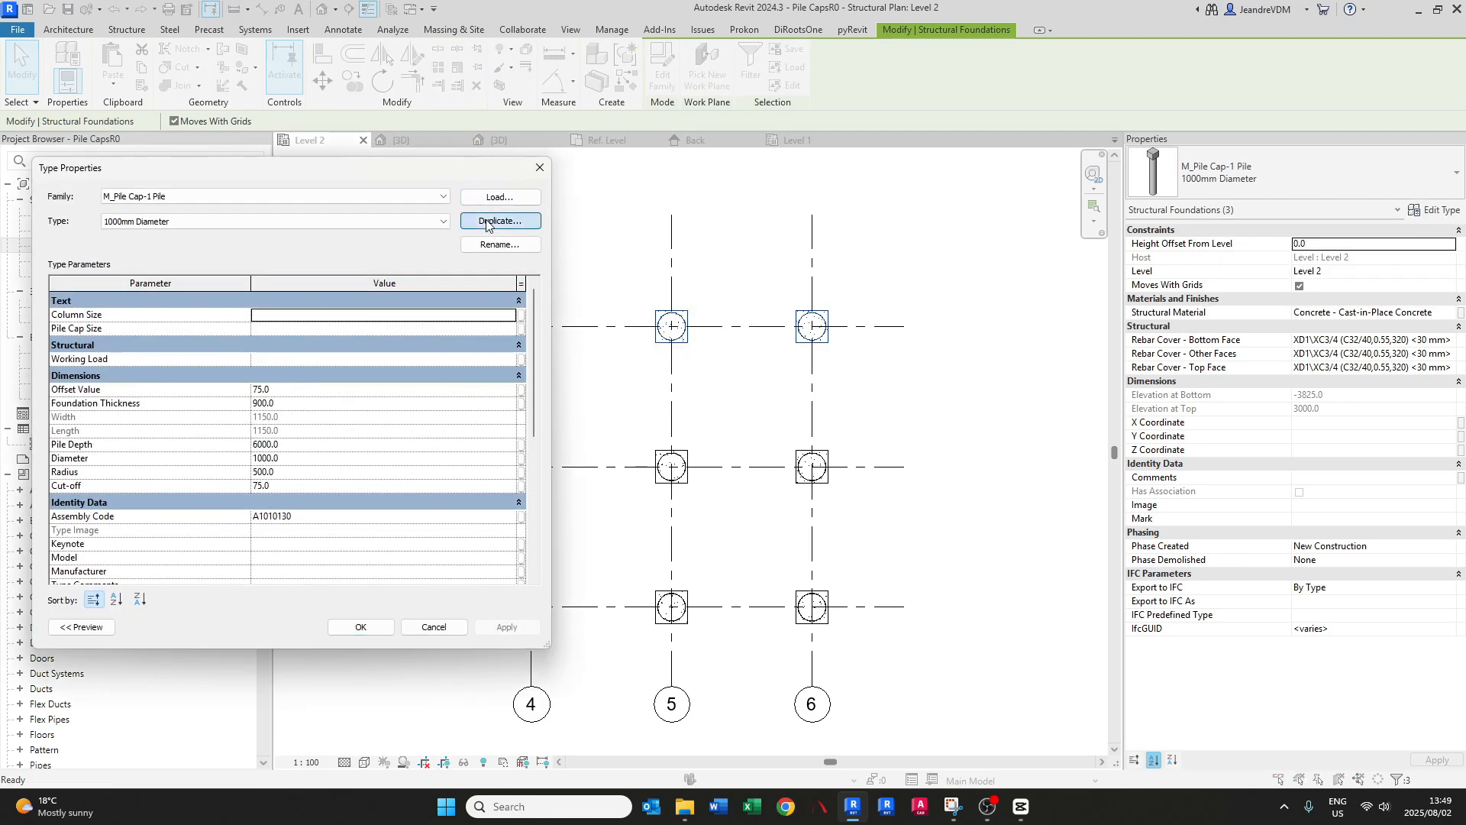
pyautogui.moveTo(330, 299); pyautogui.dragTo(313, 296)
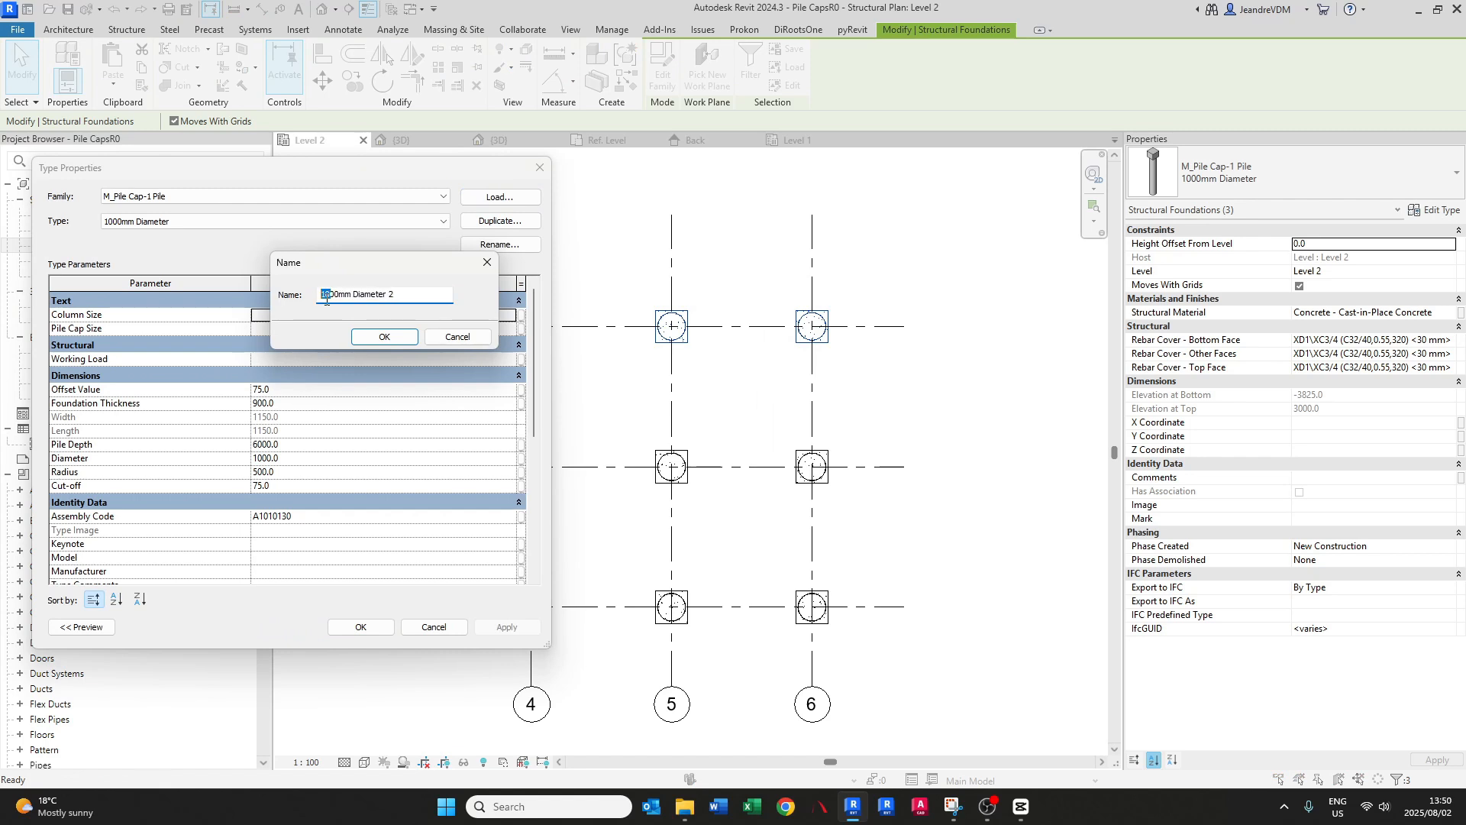
pyautogui.write('50')
pyautogui.press('BackSpace')
pyautogui.press('Return')
# - Set the 500mm Diameter type's diameter to 500 and its foundation thickness to 650
pyautogui.click(327, 460)
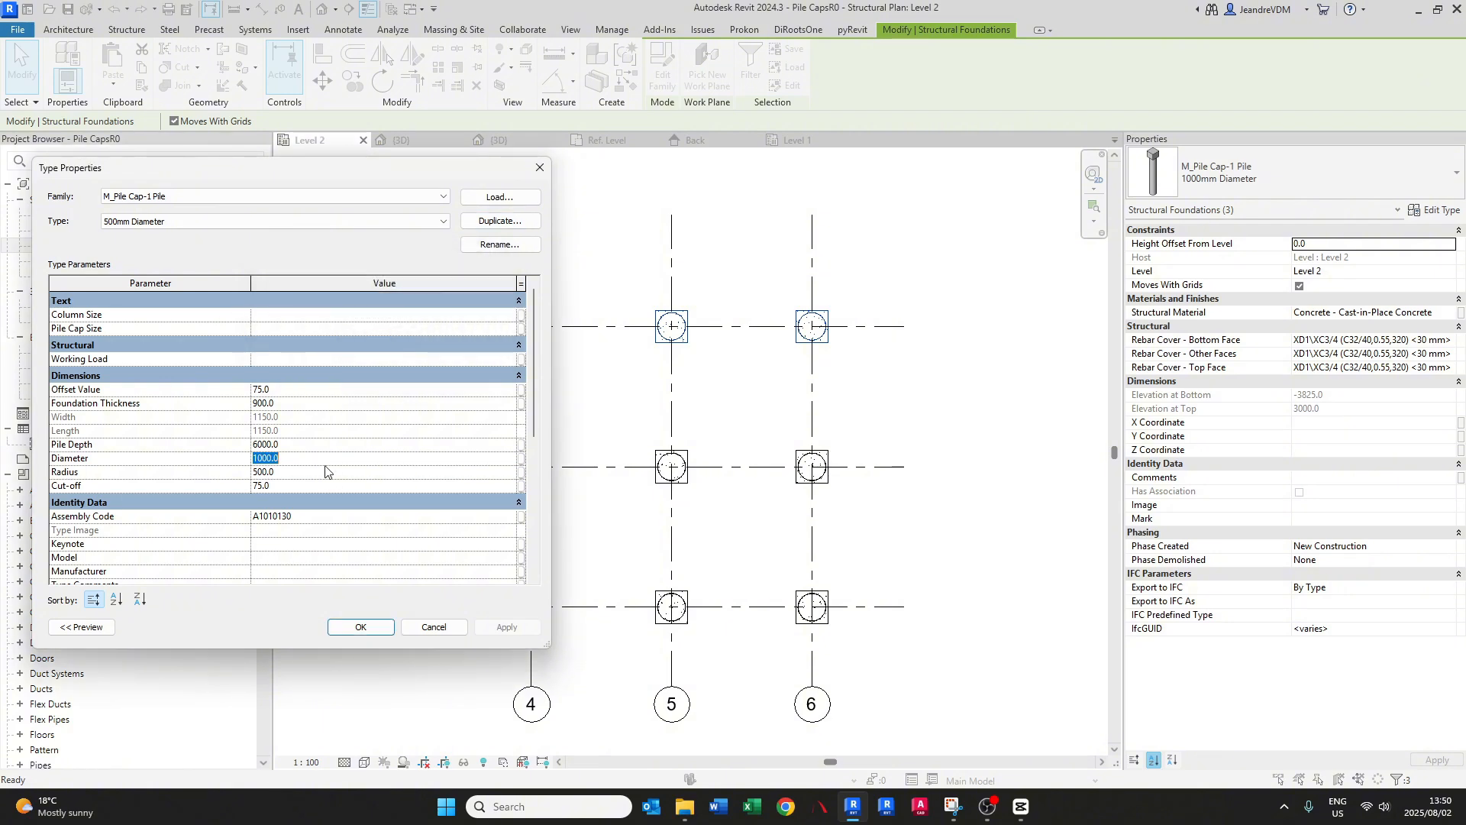
pyautogui.write('500')
pyautogui.press('Return')
pyautogui.doubleClick(285, 403)
pyautogui.write('650')
pyautogui.press('Return')
# - Enter VARIES as the type's column size and 650 x 650 x 650mm as its pile cap size
pyautogui.click(282, 315)
pyautogui.press('capslock')
pyautogui.write('VA')
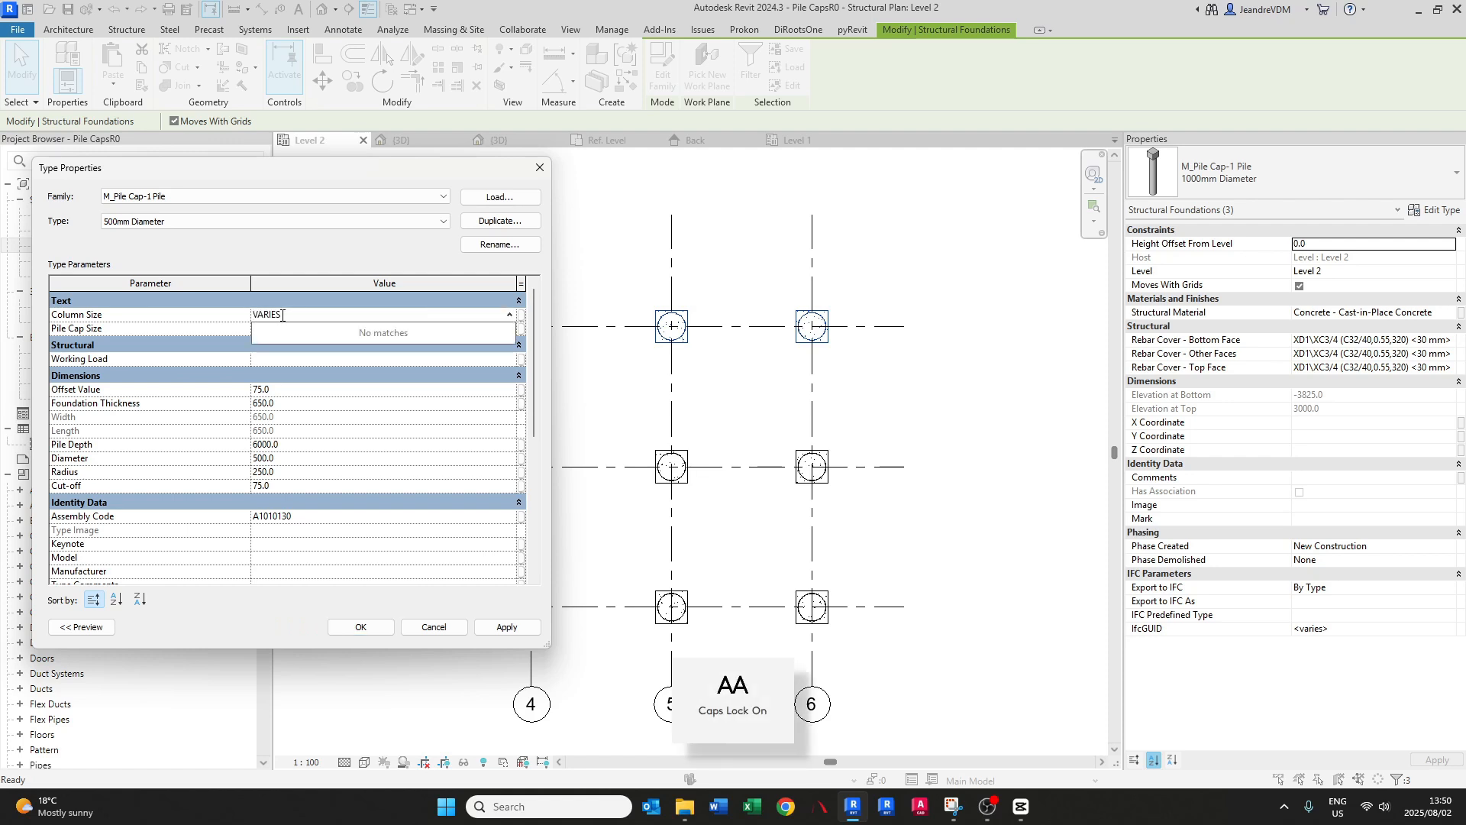
pyautogui.write('RIES')
pyautogui.press('Return')
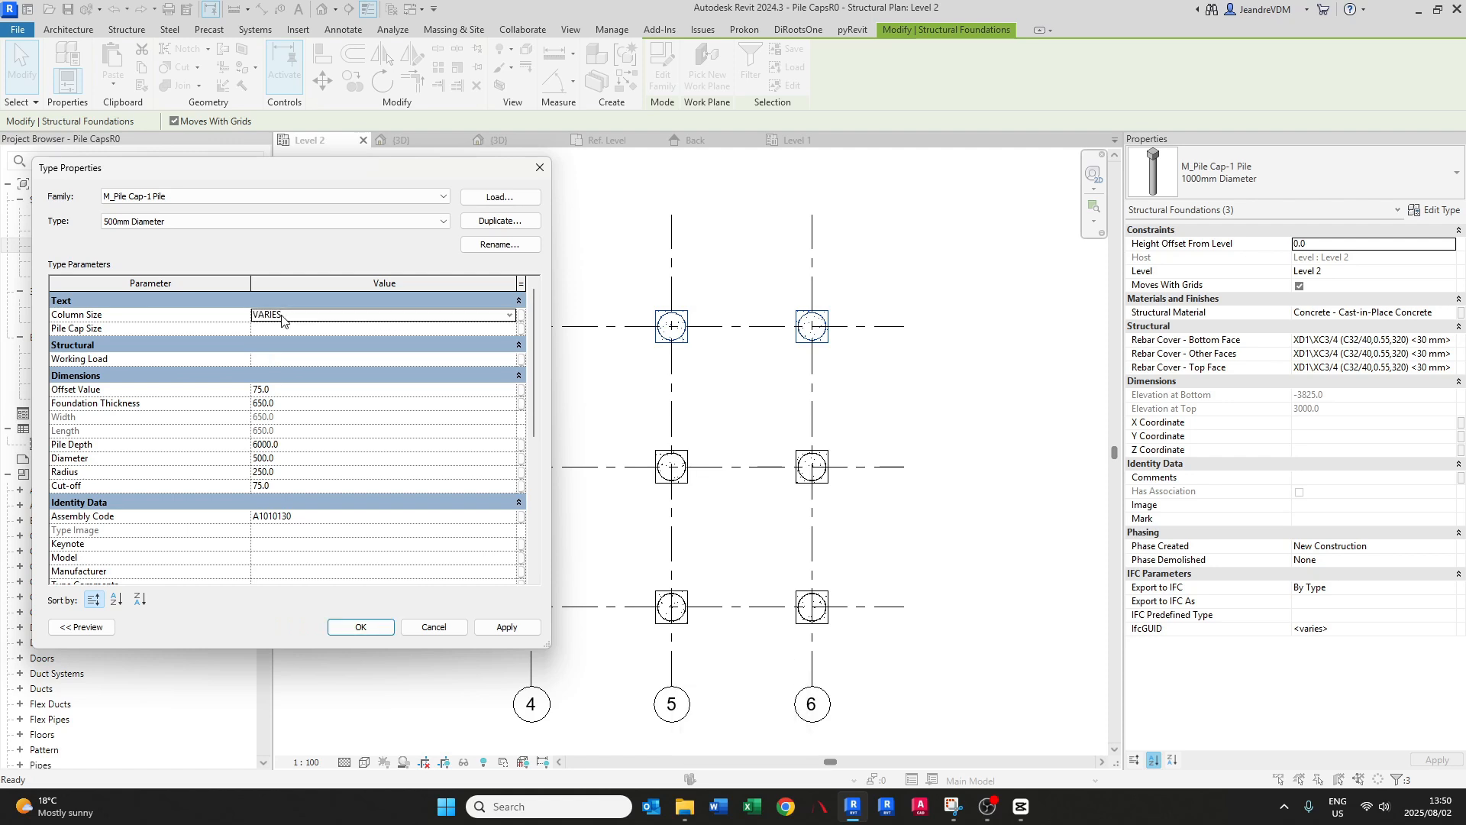
pyautogui.click(475, 329)
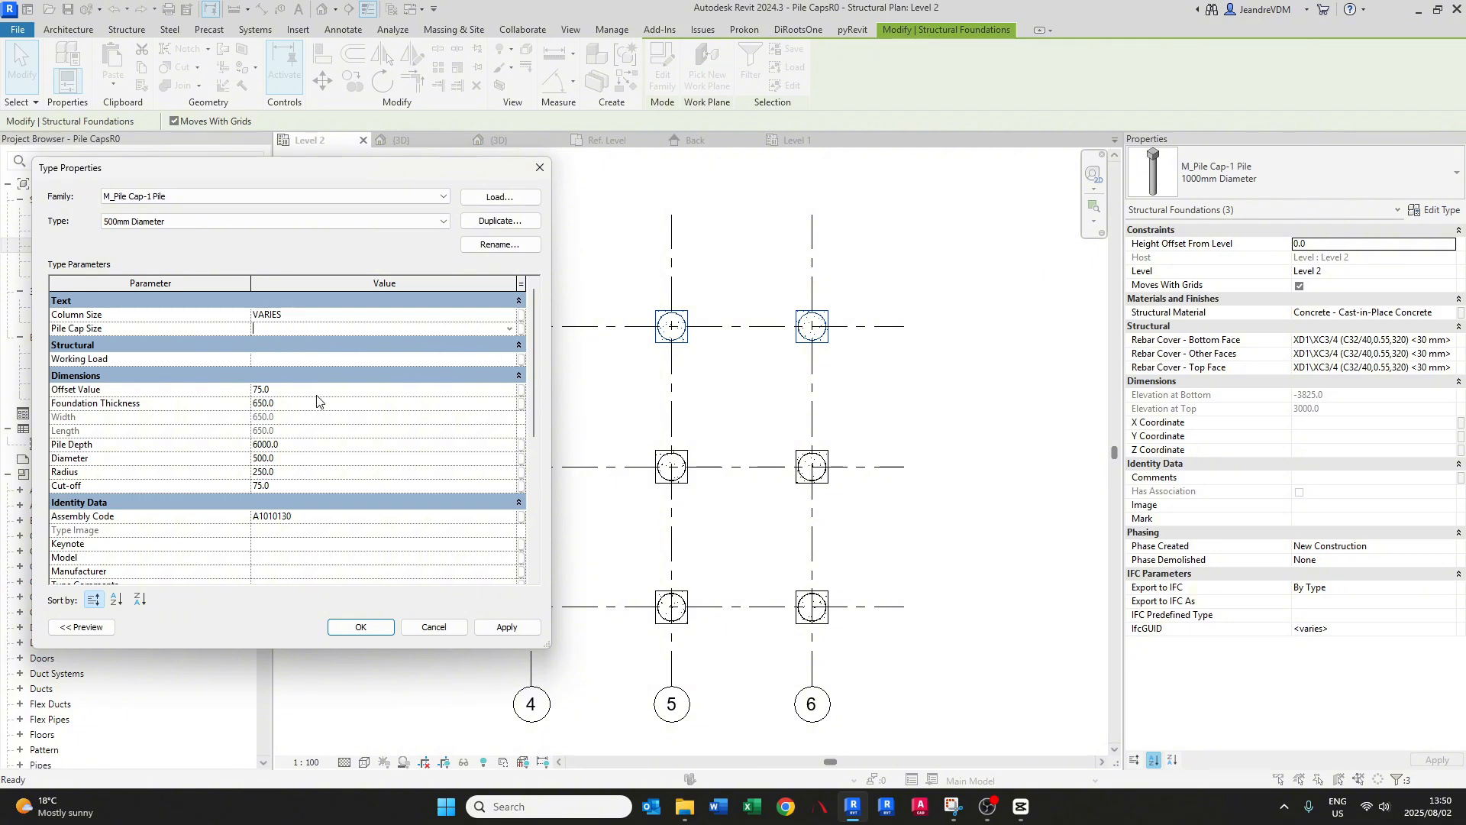
pyautogui.write('650 x 650 x 650mm')
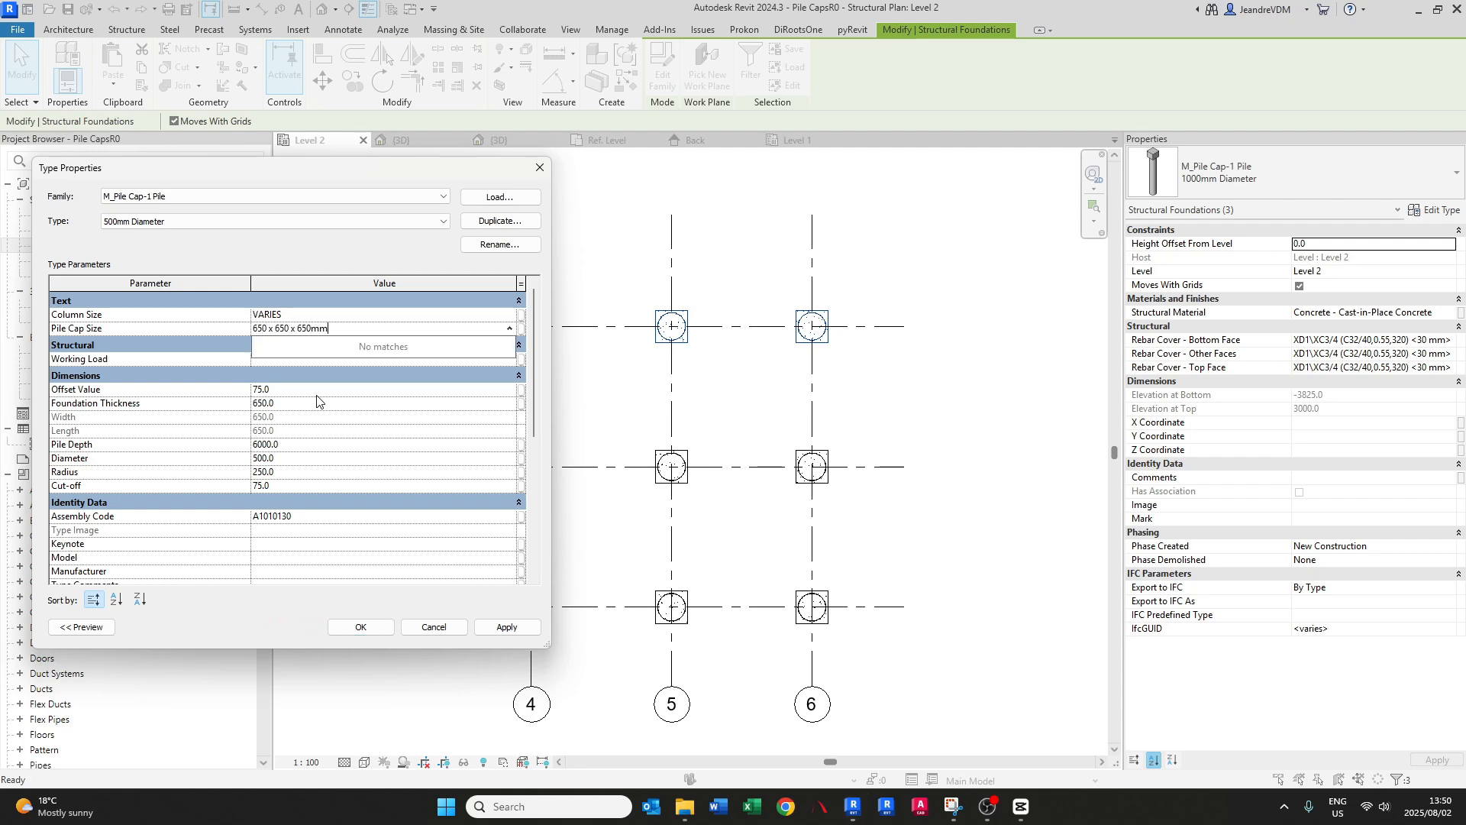
pyautogui.press('Return')
# - Set the type's working load to 1500kN and apply the new type to the grid 1 pile caps
pyautogui.click(278, 360)
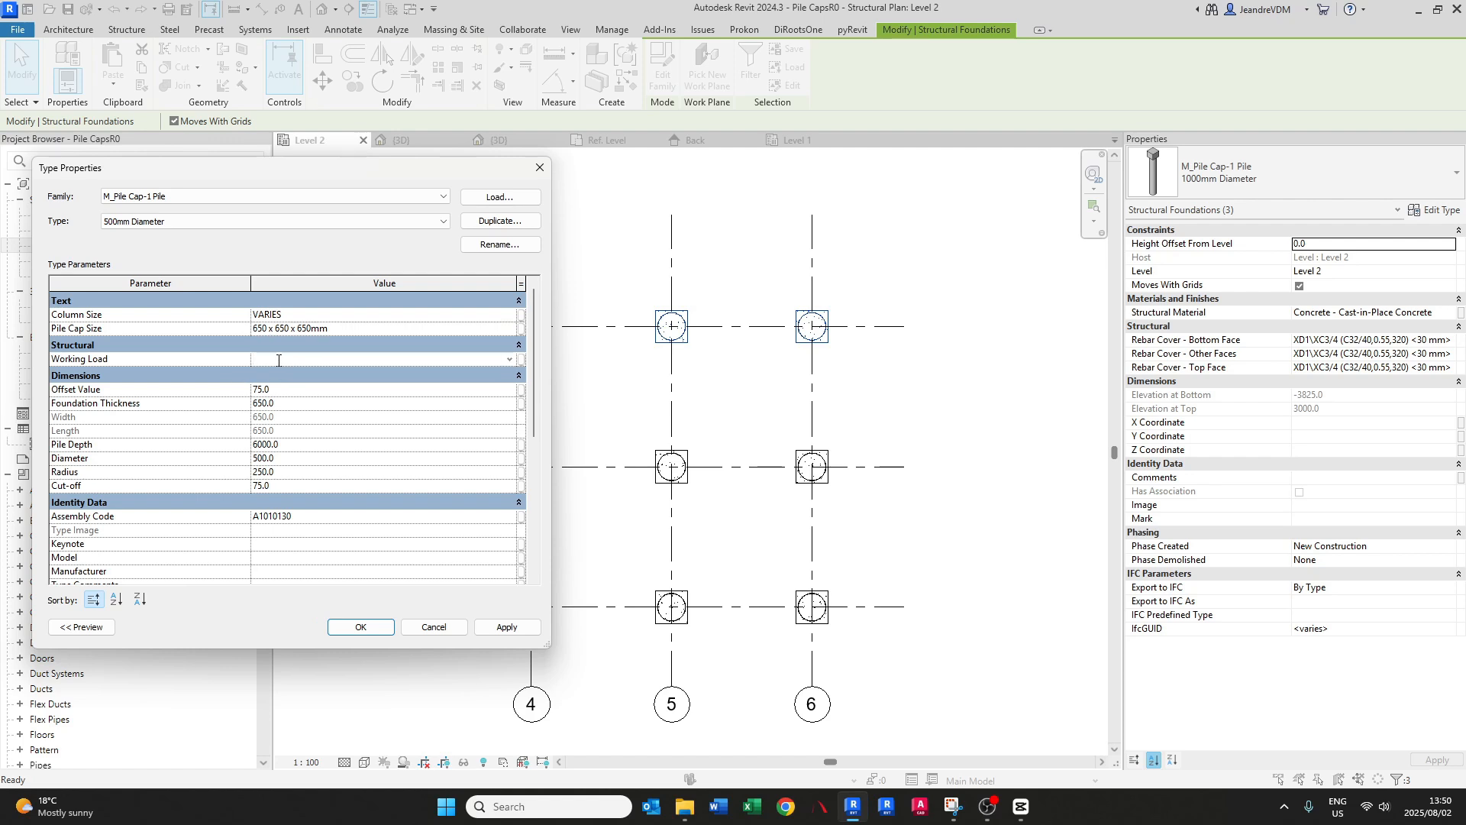
pyautogui.write('150')
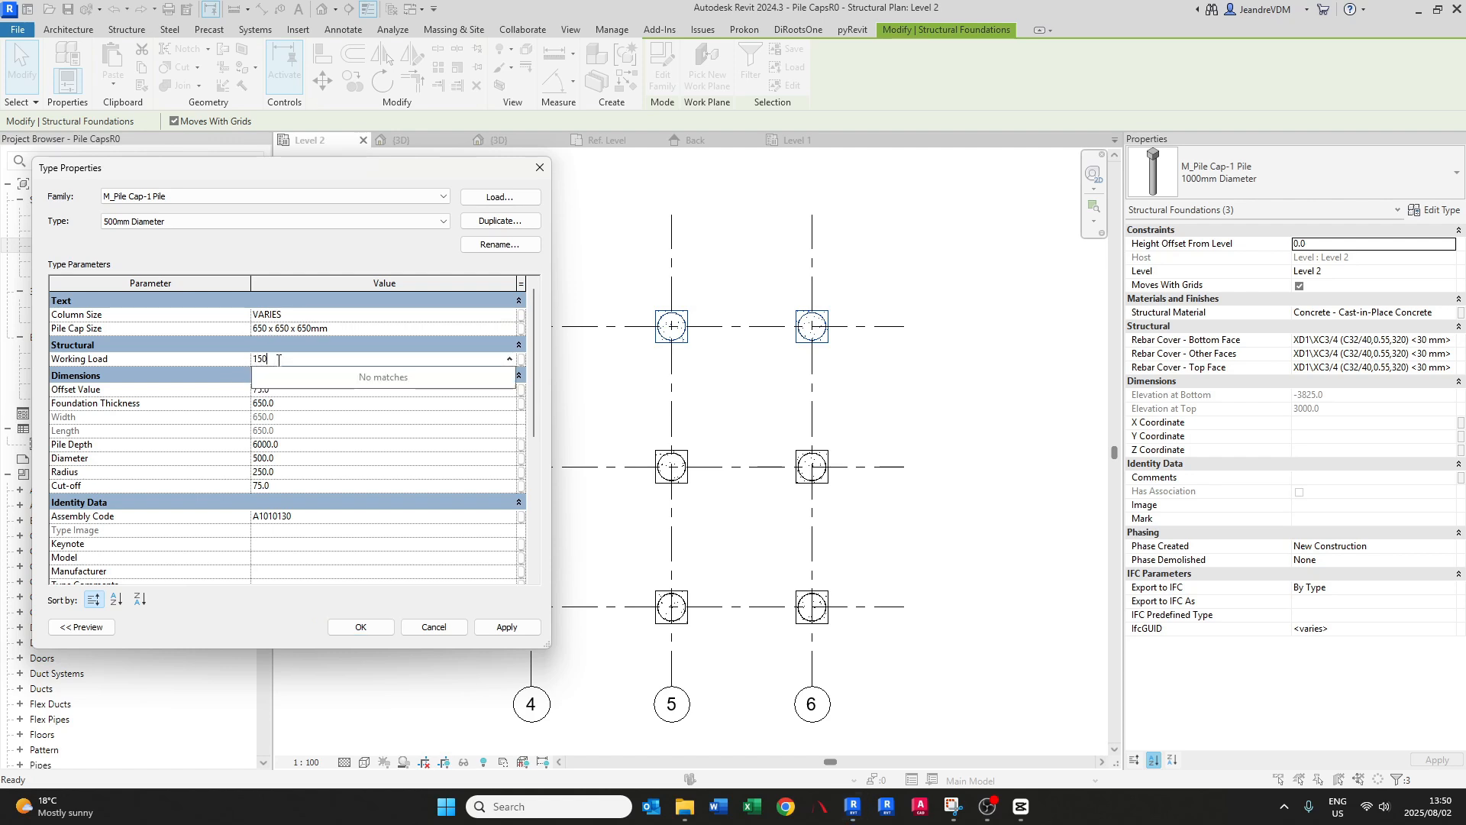
pyautogui.write('0kN')
pyautogui.click(423, 401)
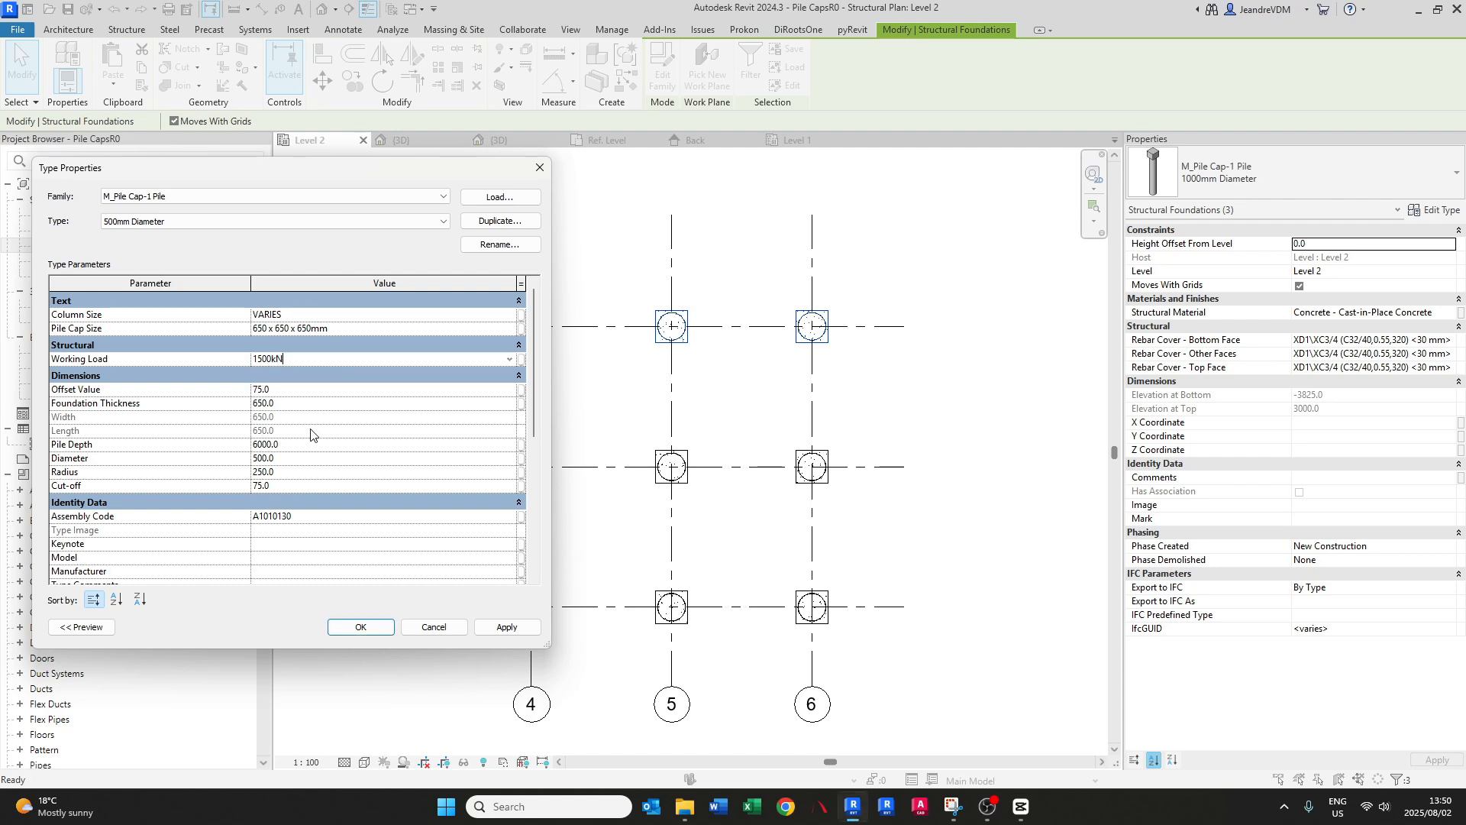
pyautogui.click(504, 631)
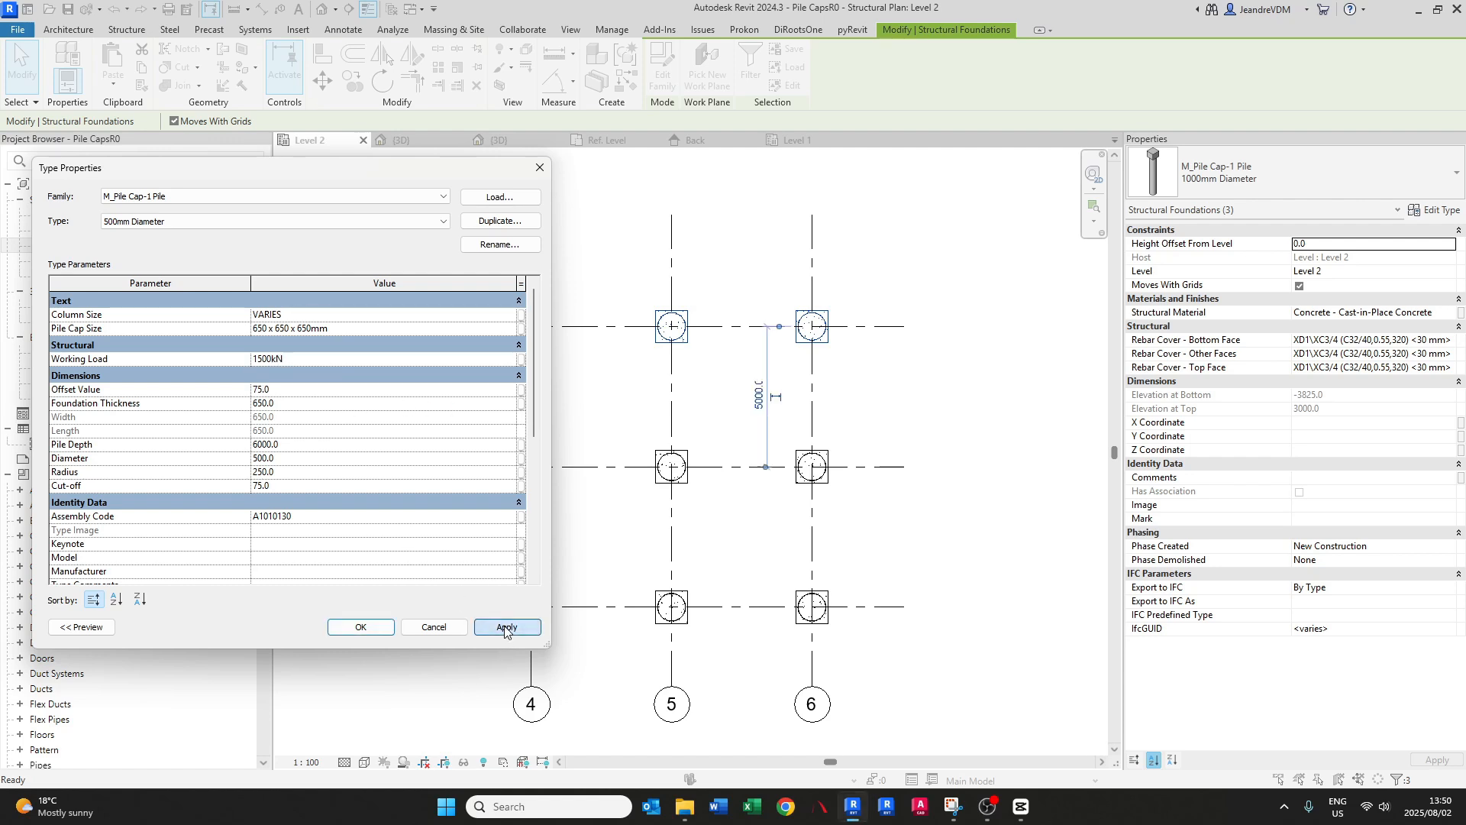
pyautogui.click(372, 629)
pyautogui.scroll(2, 671, 443)
pyautogui.click(507, 369)
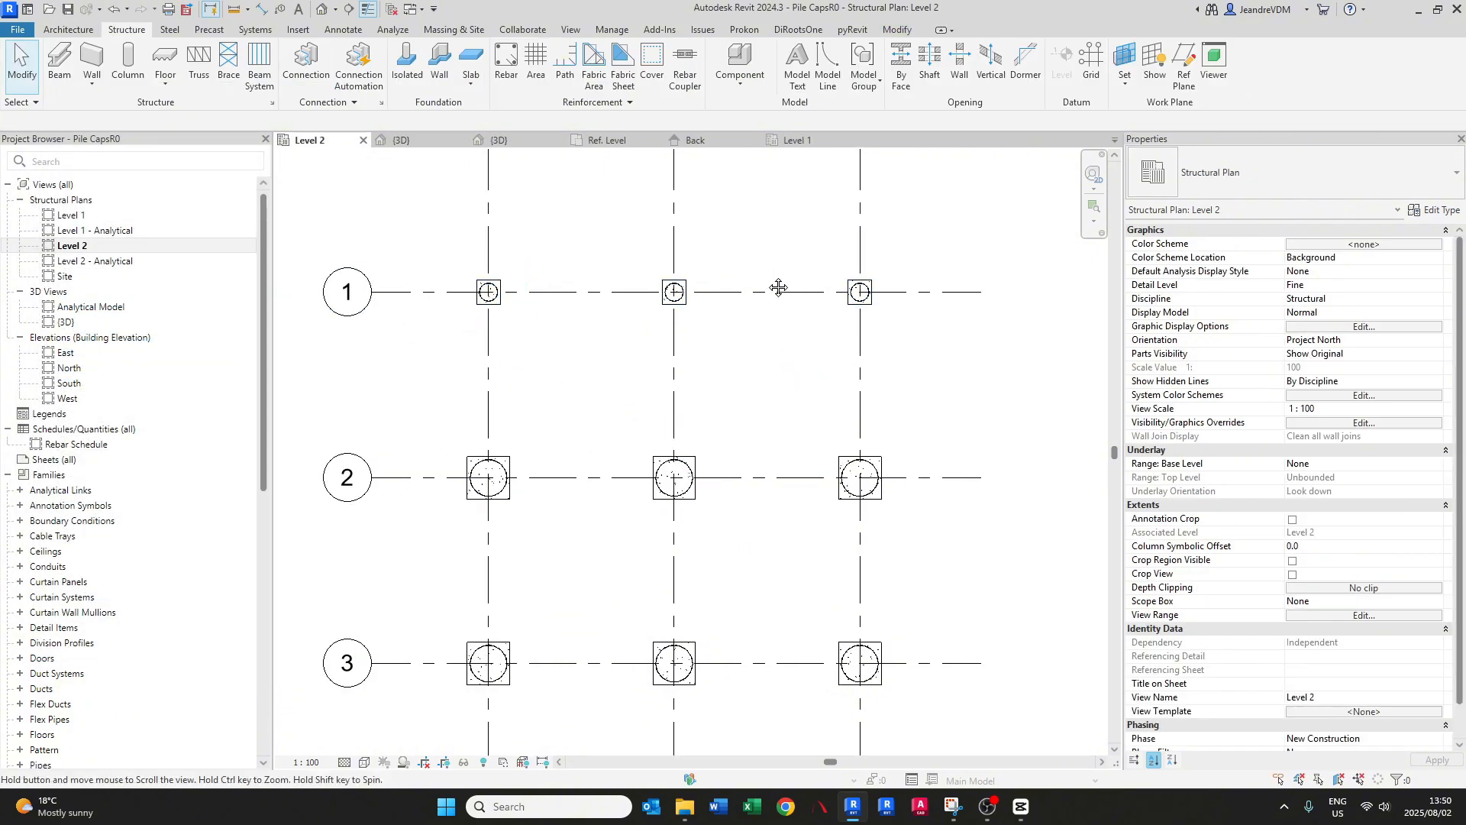
# - Duplicate the type of the three pile caps on grid 2 under the name 700mm Diameter
pyautogui.scroll(-2, 468, 301)
pyautogui.moveTo(379, 431); pyautogui.dragTo(847, 516)
pyautogui.click(1434, 210)
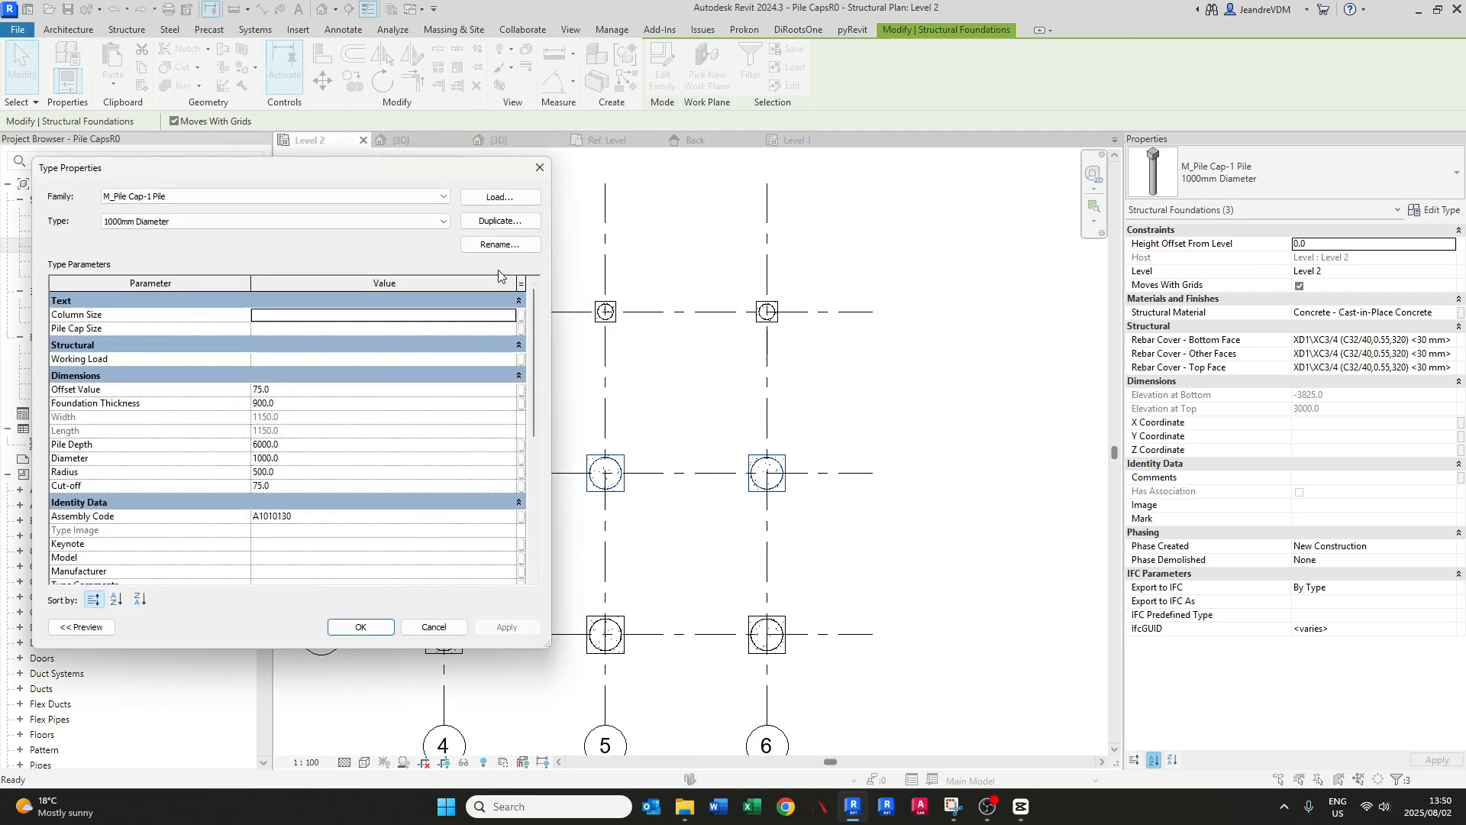
pyautogui.click(500, 220)
pyautogui.moveTo(330, 296); pyautogui.dragTo(309, 303)
pyautogui.write('7000mm Diameter 2')
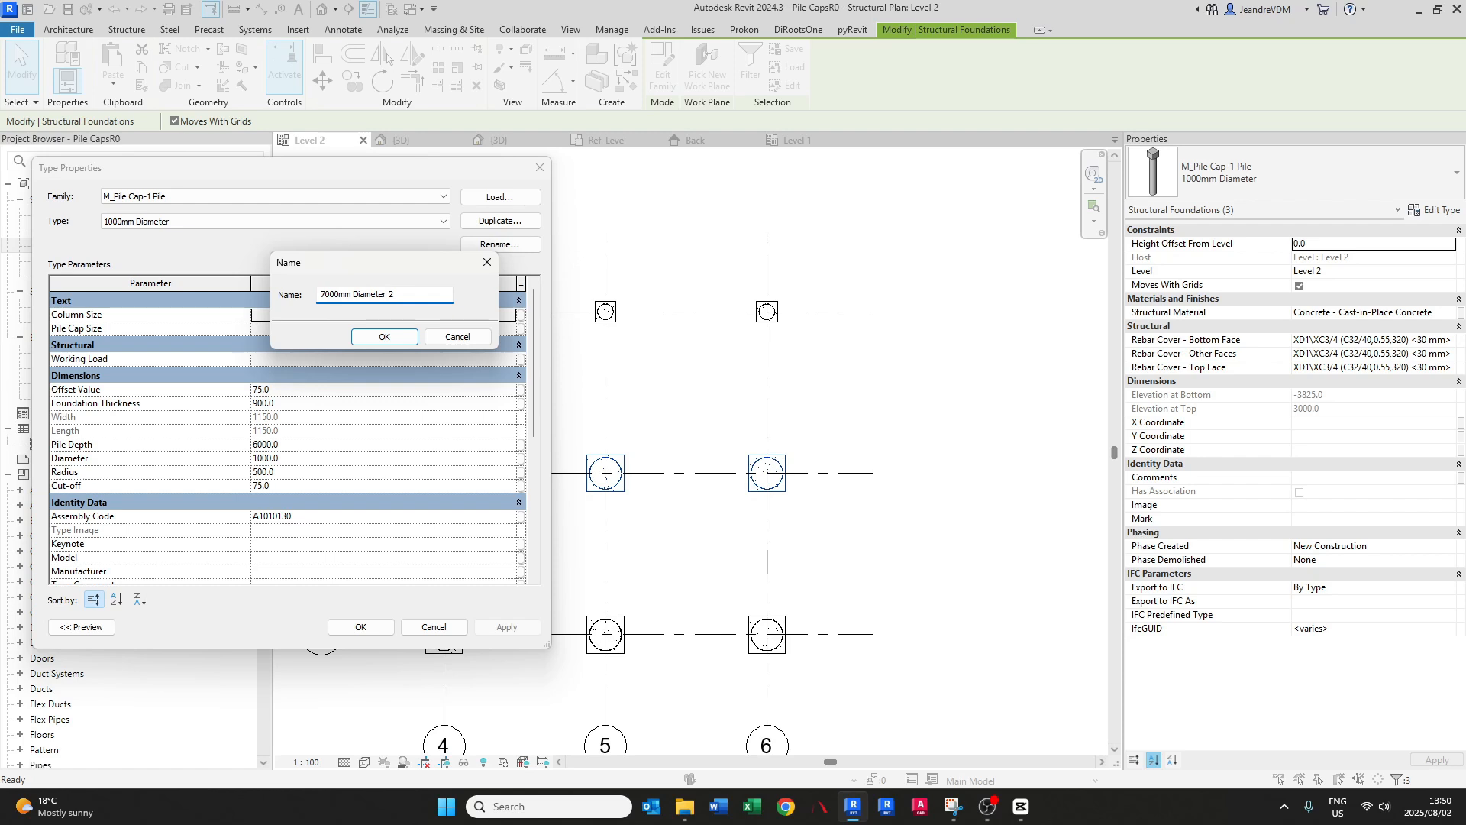
pyautogui.press('BackSpace')
pyautogui.press('Return')
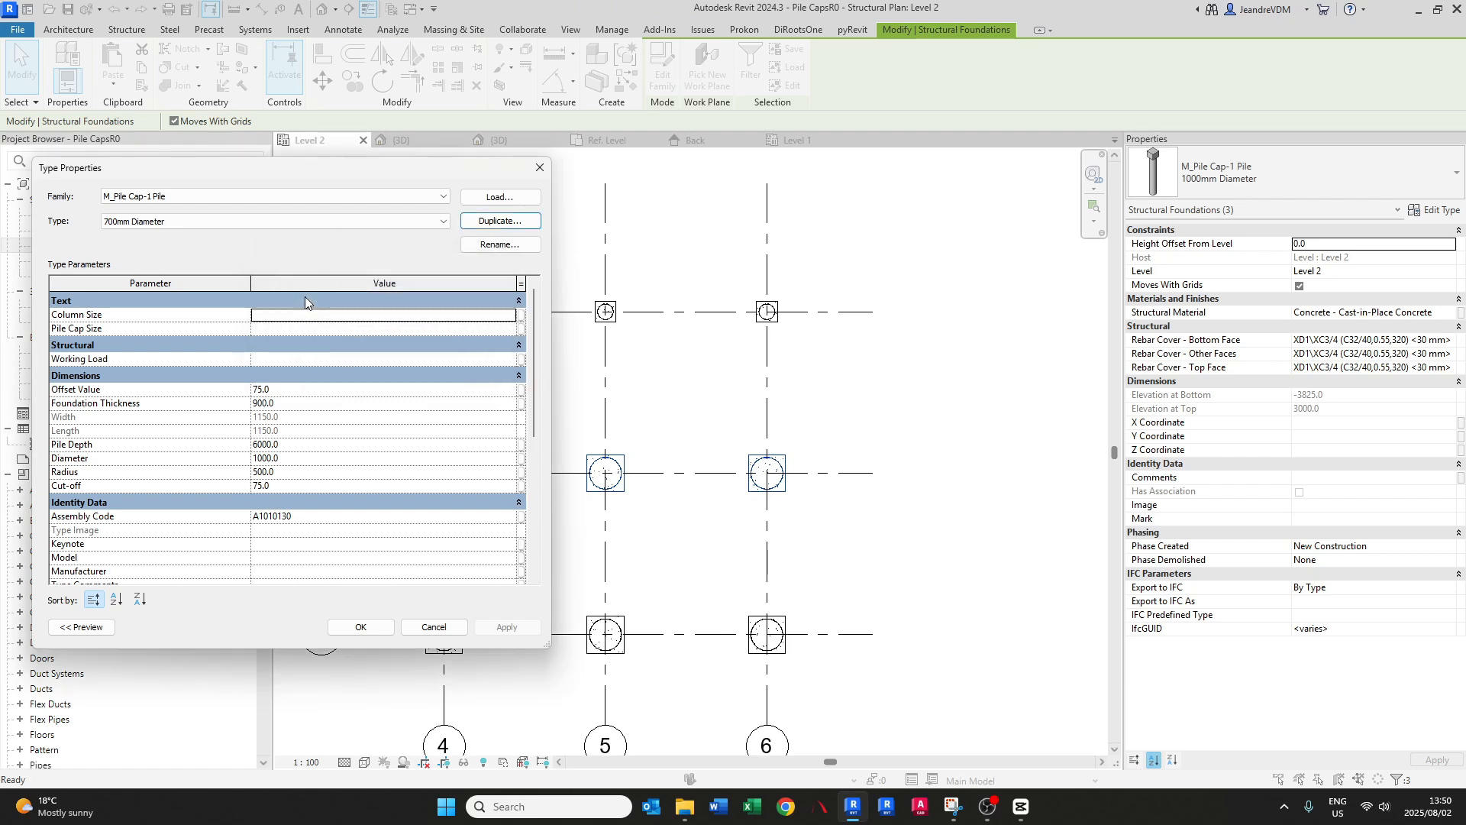
# - Set the 700mm Diameter type's diameter to 700 and its column size to VARIES
pyautogui.click(289, 458)
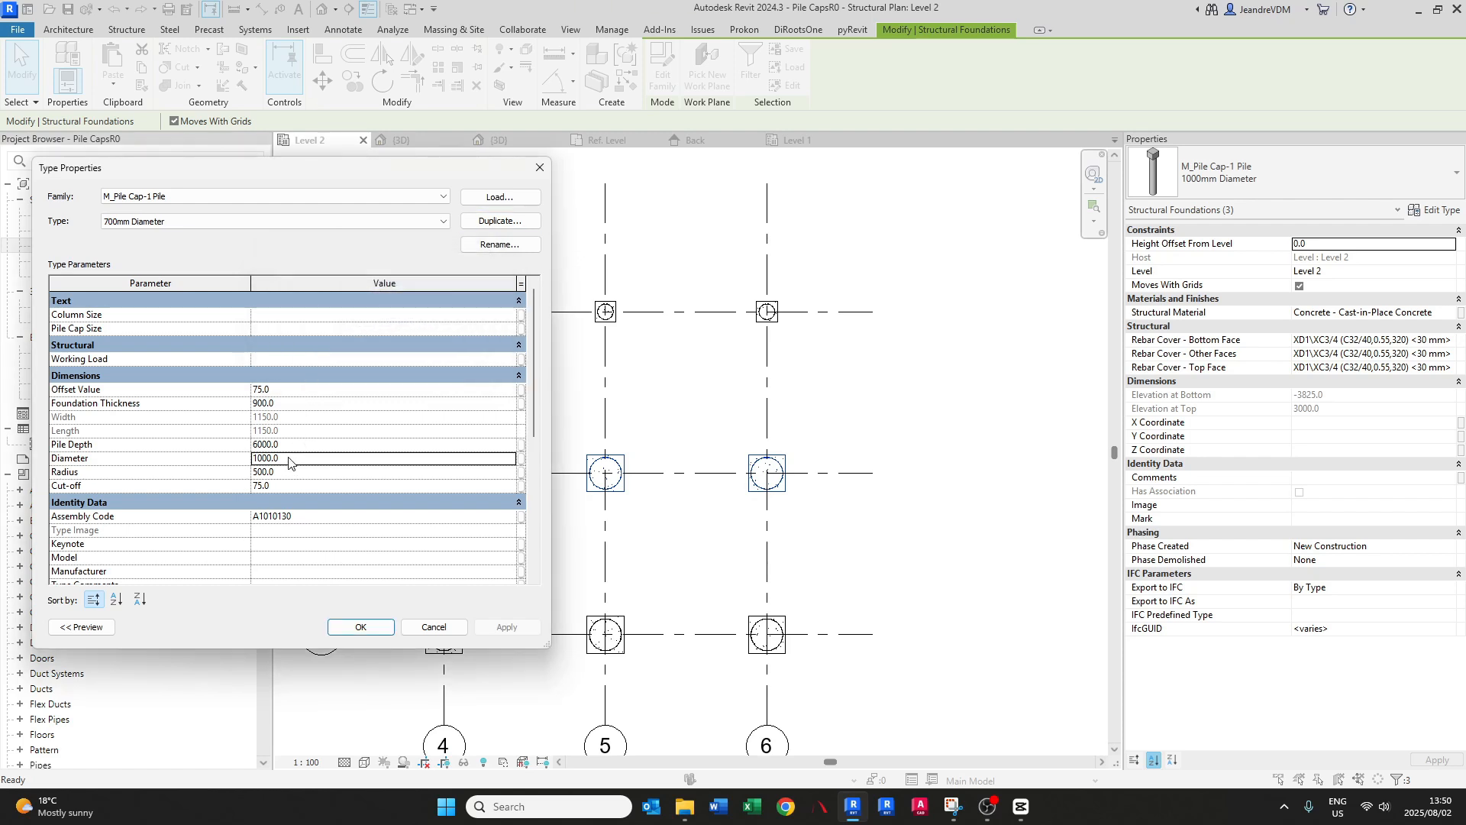
pyautogui.write('700')
pyautogui.press('Return')
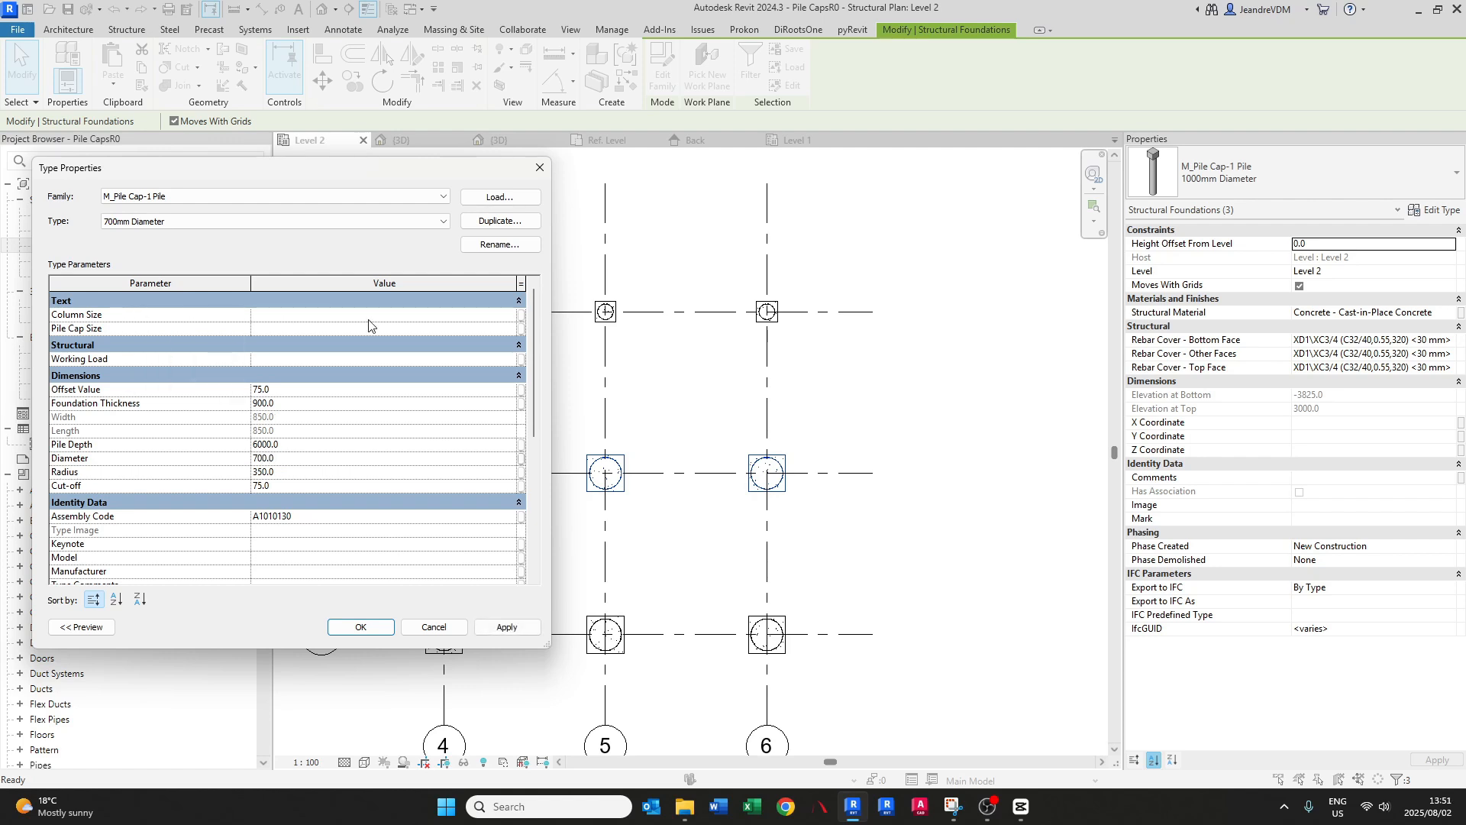
pyautogui.click(512, 319)
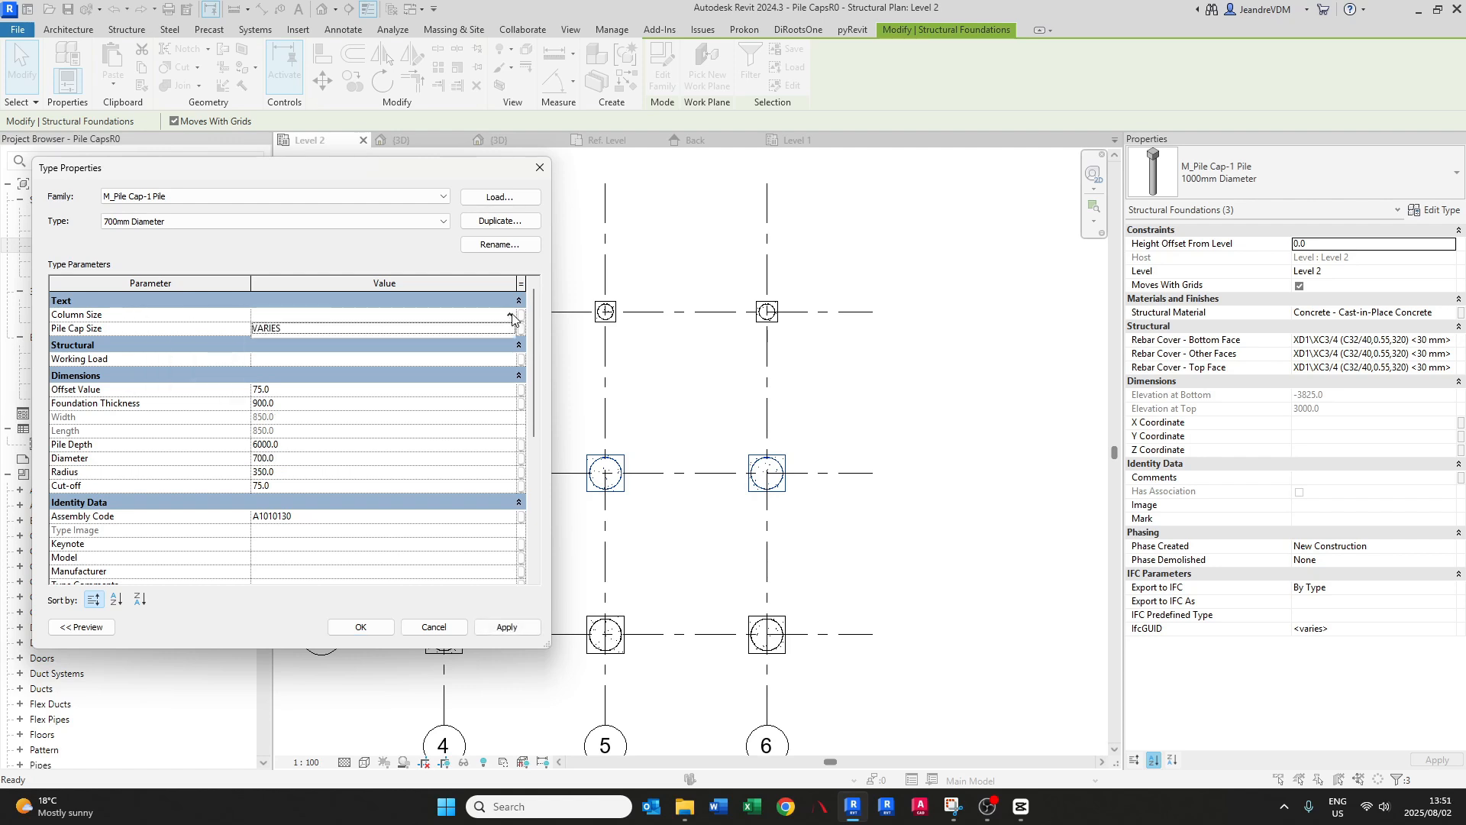
pyautogui.click(263, 329)
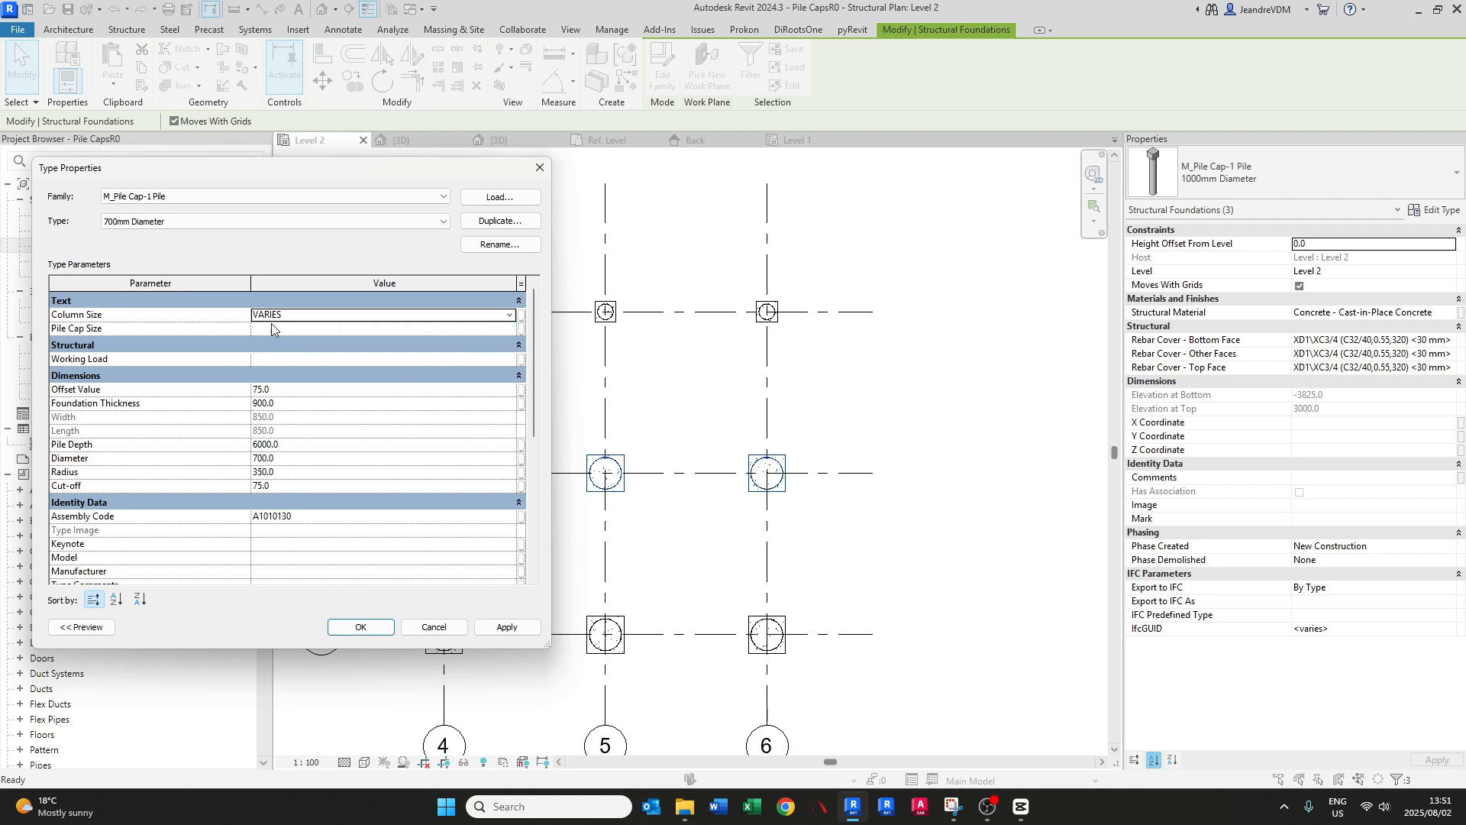
# - Enter 850 x 850 x 850mm as the type's pile cap size and set its foundation thickness to 850
pyautogui.click(509, 329)
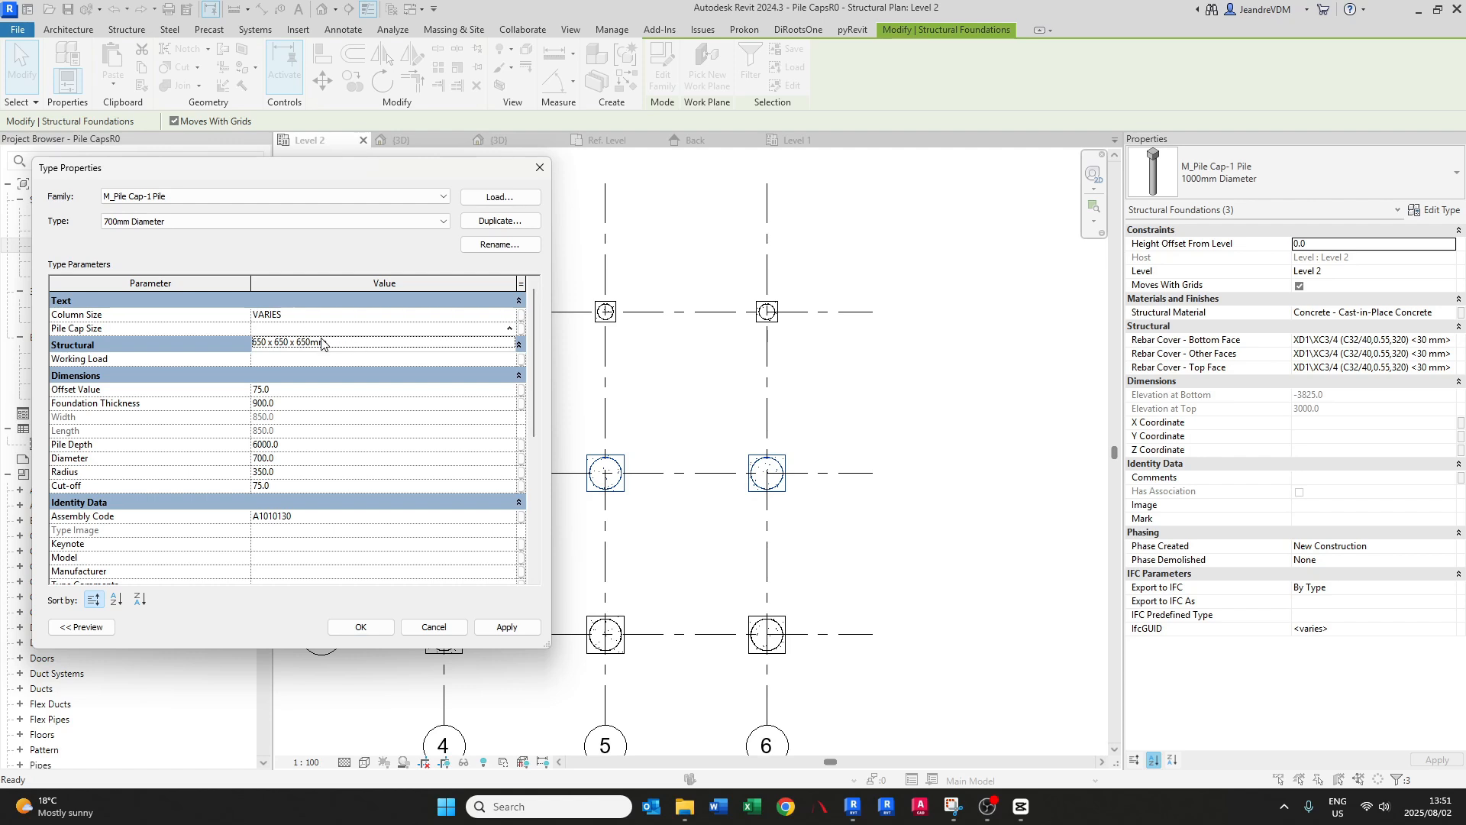
pyautogui.click(314, 342)
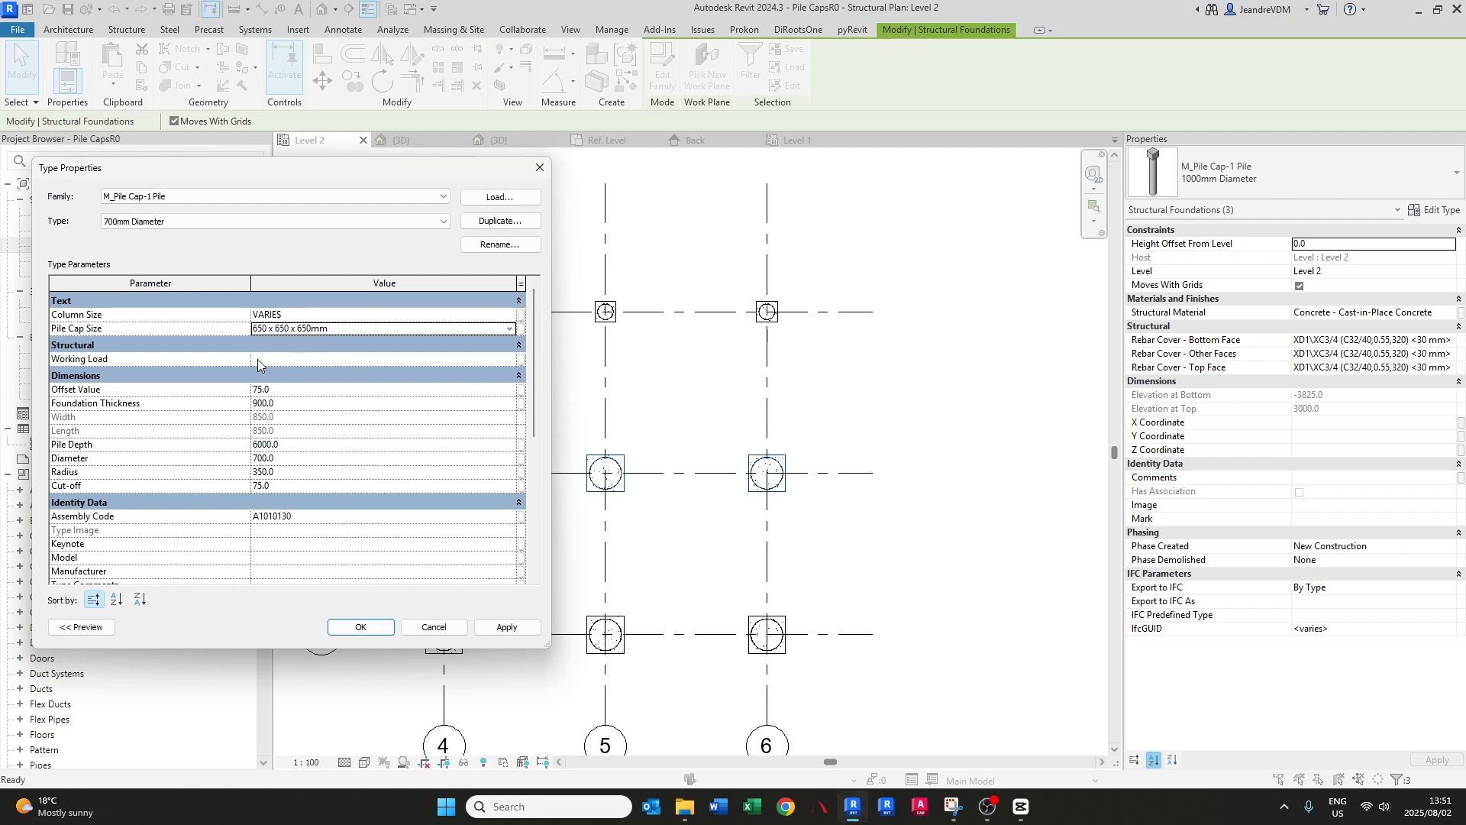
pyautogui.click(256, 333)
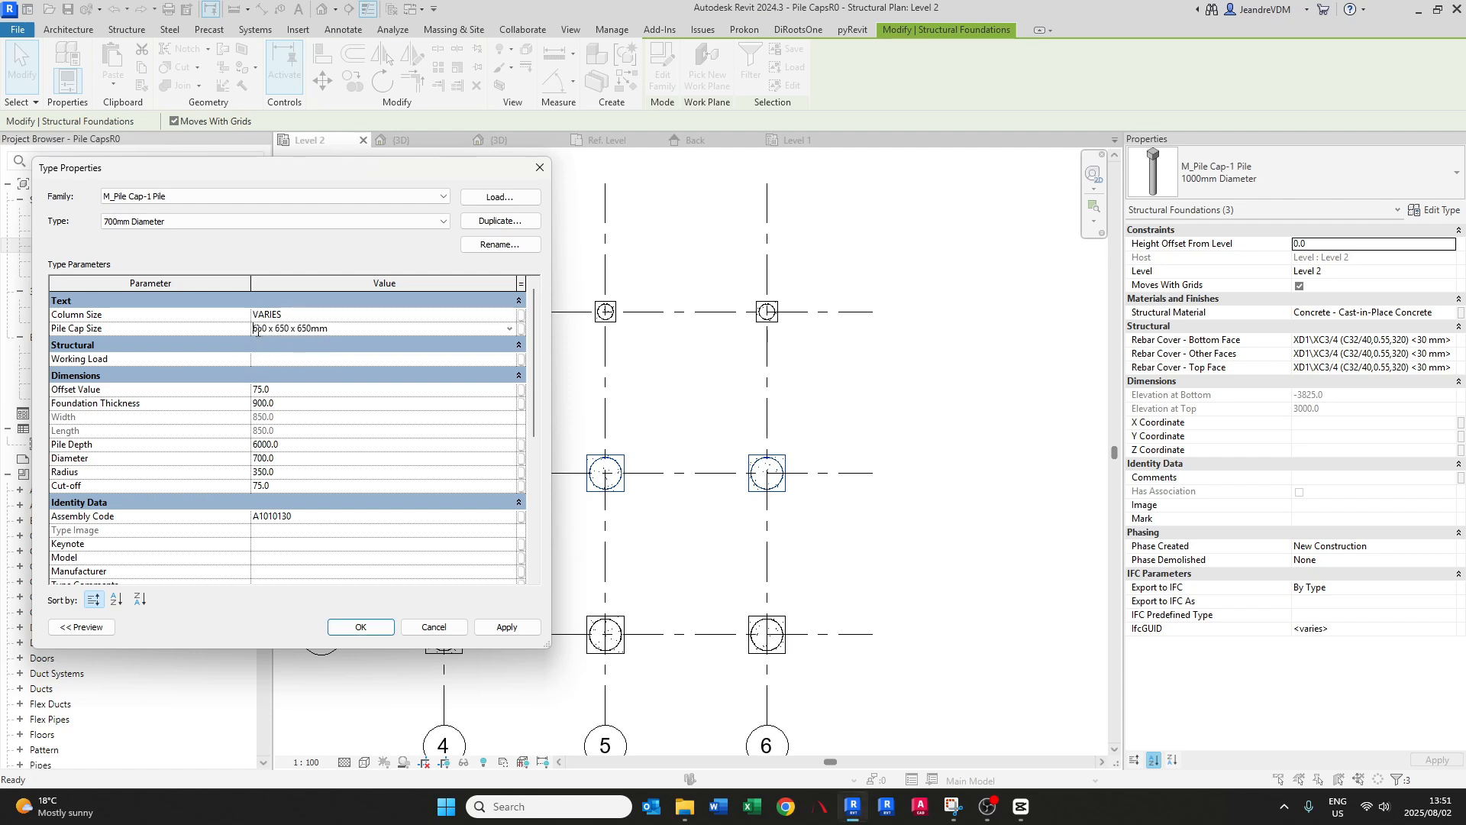
pyautogui.write('8')
pyautogui.moveTo(275, 328); pyautogui.dragTo(303, 329)
pyautogui.write('8')
pyautogui.write('8')
pyautogui.doubleClick(331, 404)
pyautogui.write('850.0')
# - Set the type's working load to 2000kN and apply the new type to the grid 2 pile caps
pyautogui.click(511, 359)
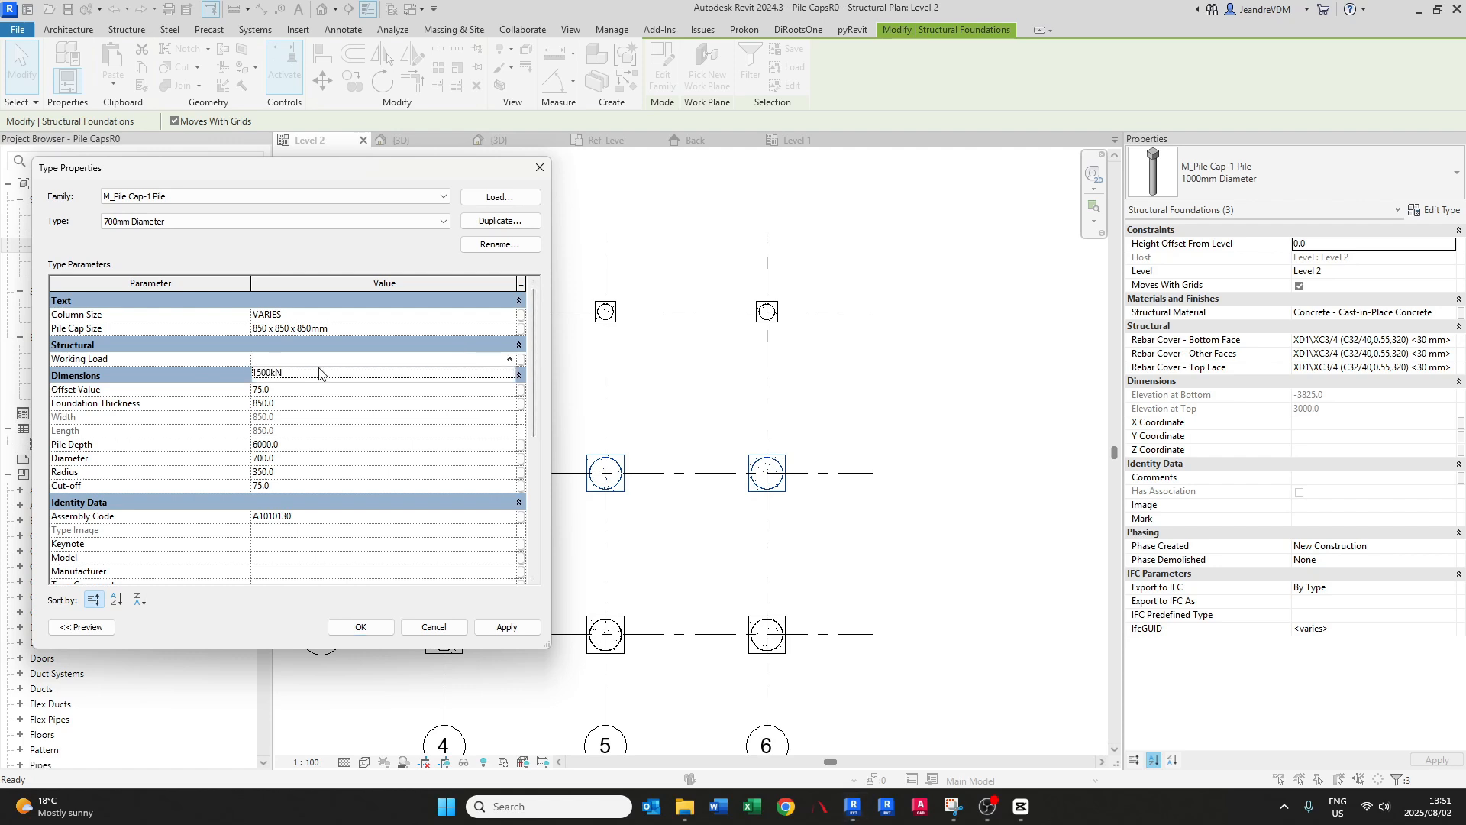
pyautogui.click(276, 374)
pyautogui.click(262, 361)
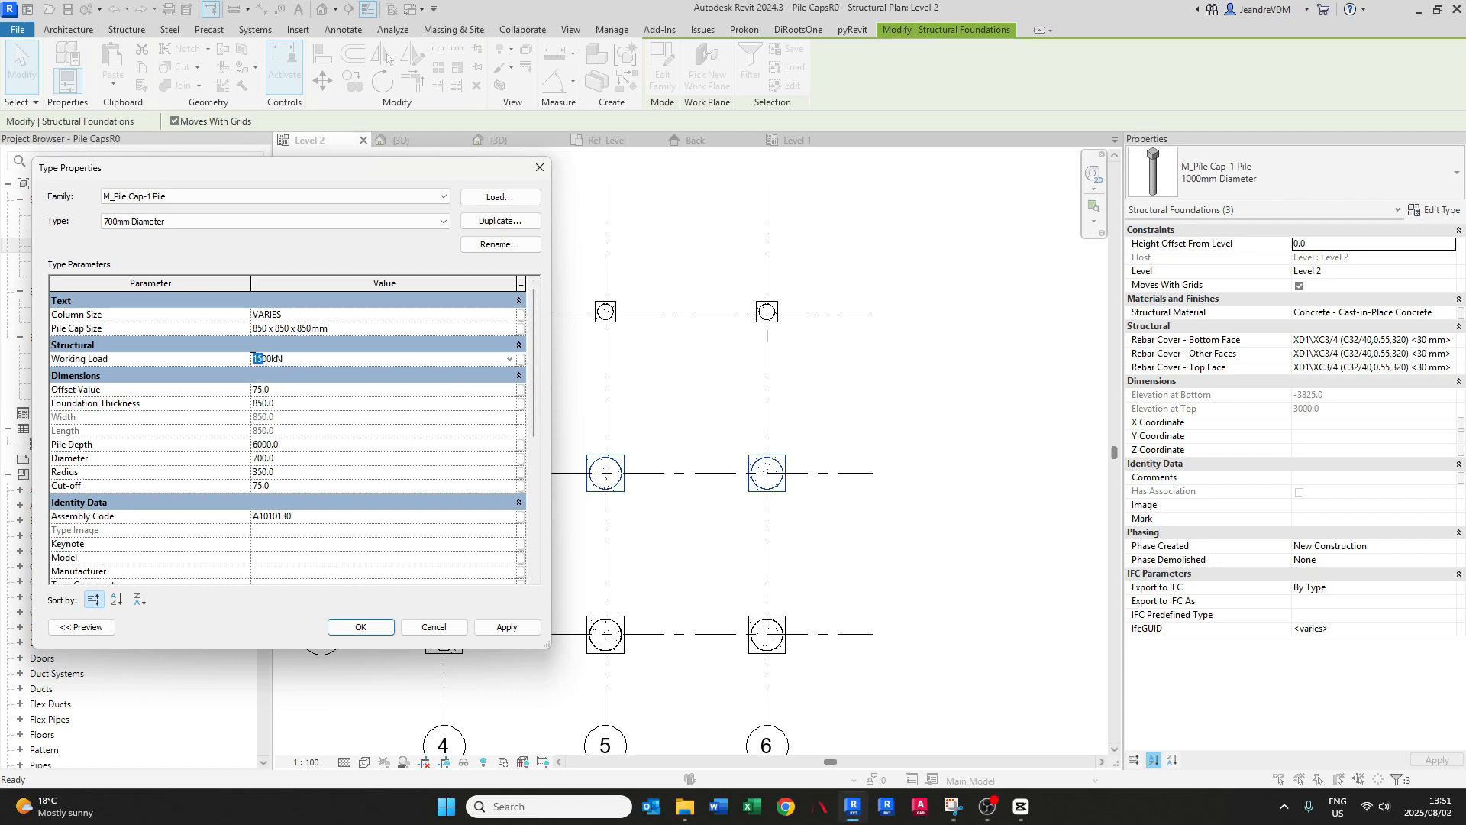
pyautogui.write('20')
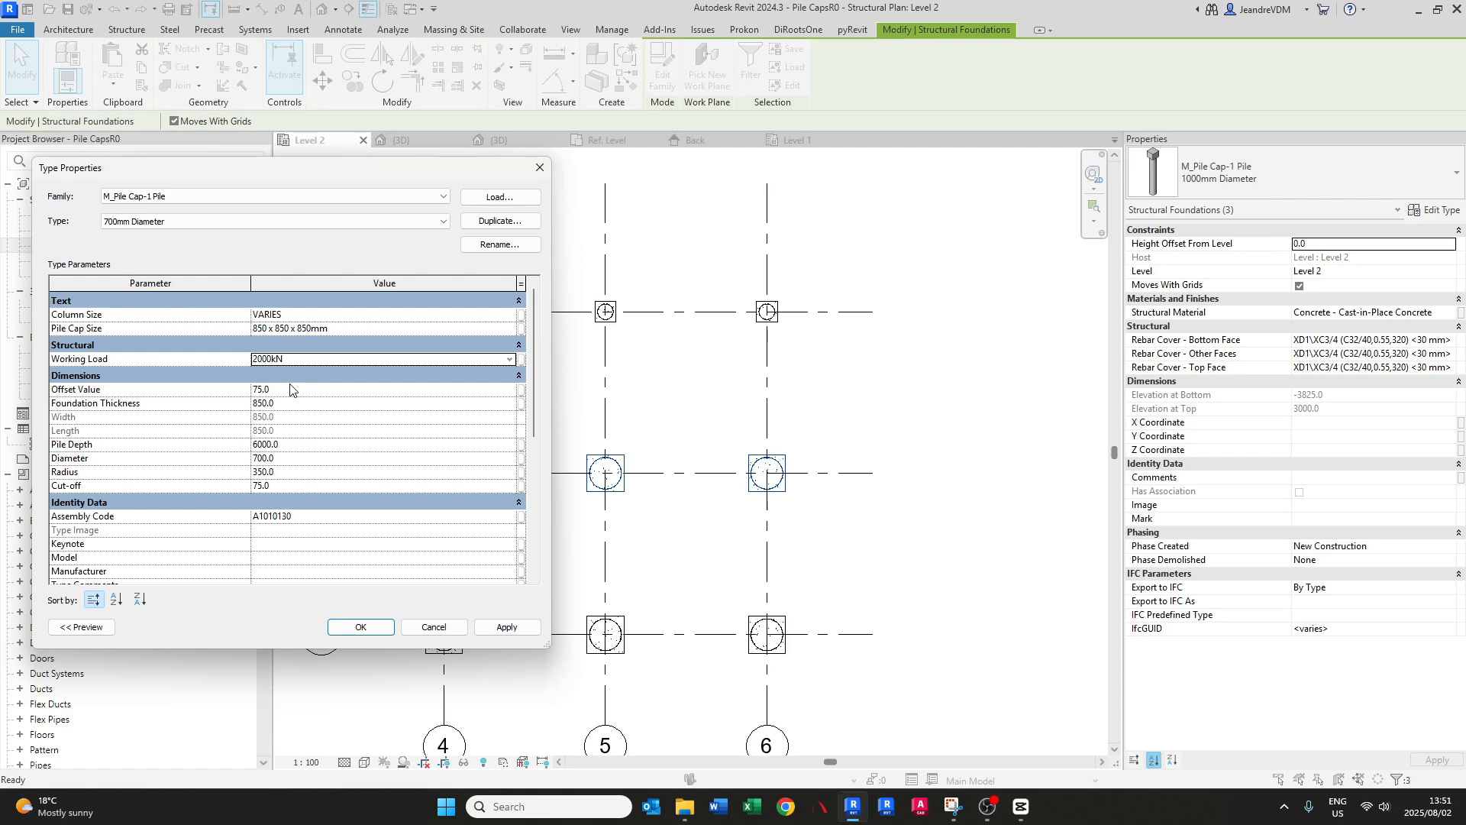
pyautogui.click(507, 627)
pyautogui.click(368, 627)
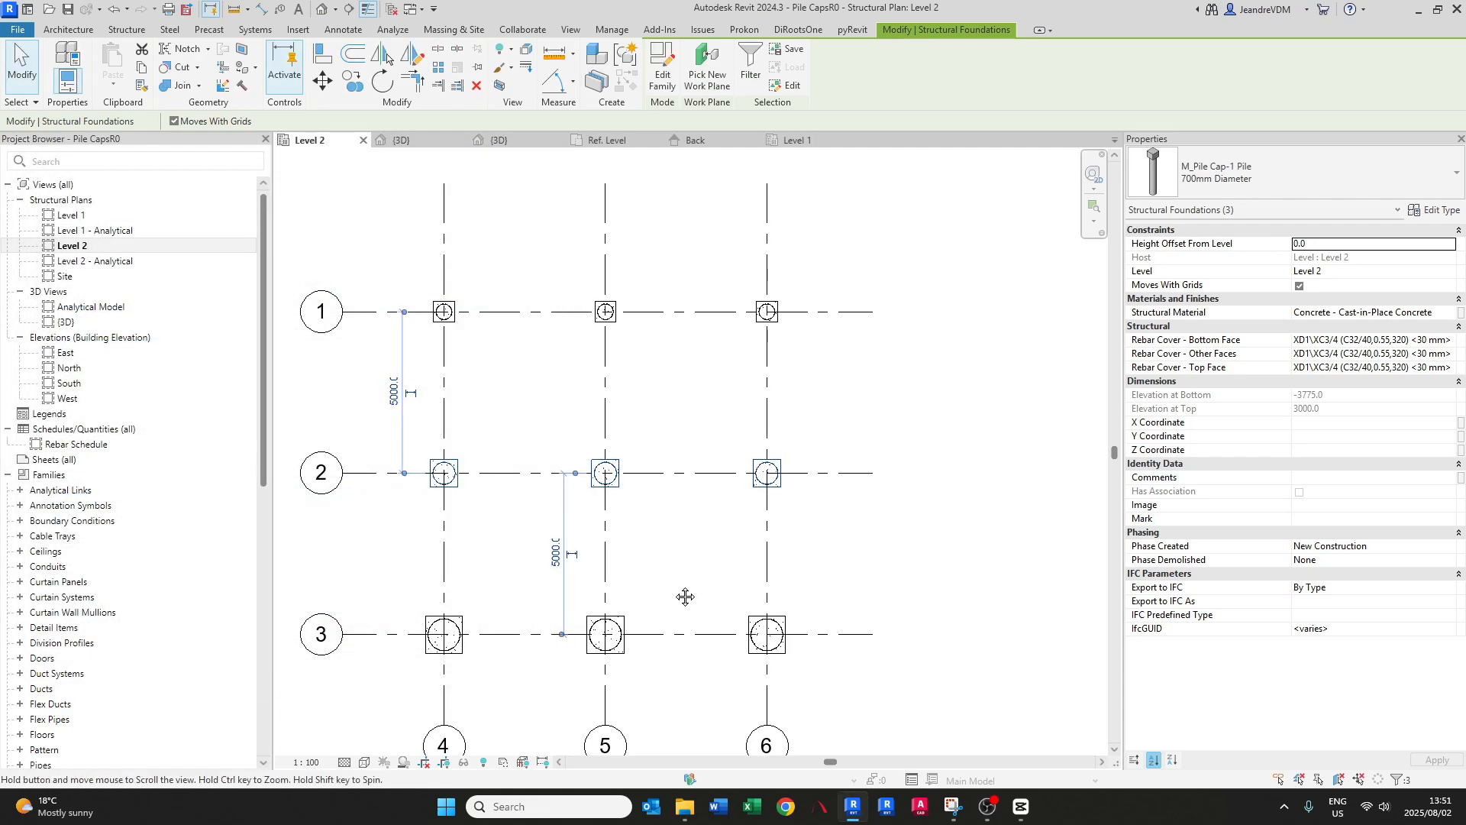
# - Open the type properties of the three pile caps on grid 3 and set the column size to VARIES
pyautogui.moveTo(684, 596); pyautogui.dragTo(639, 522, button='middle')
pyautogui.click(467, 538)
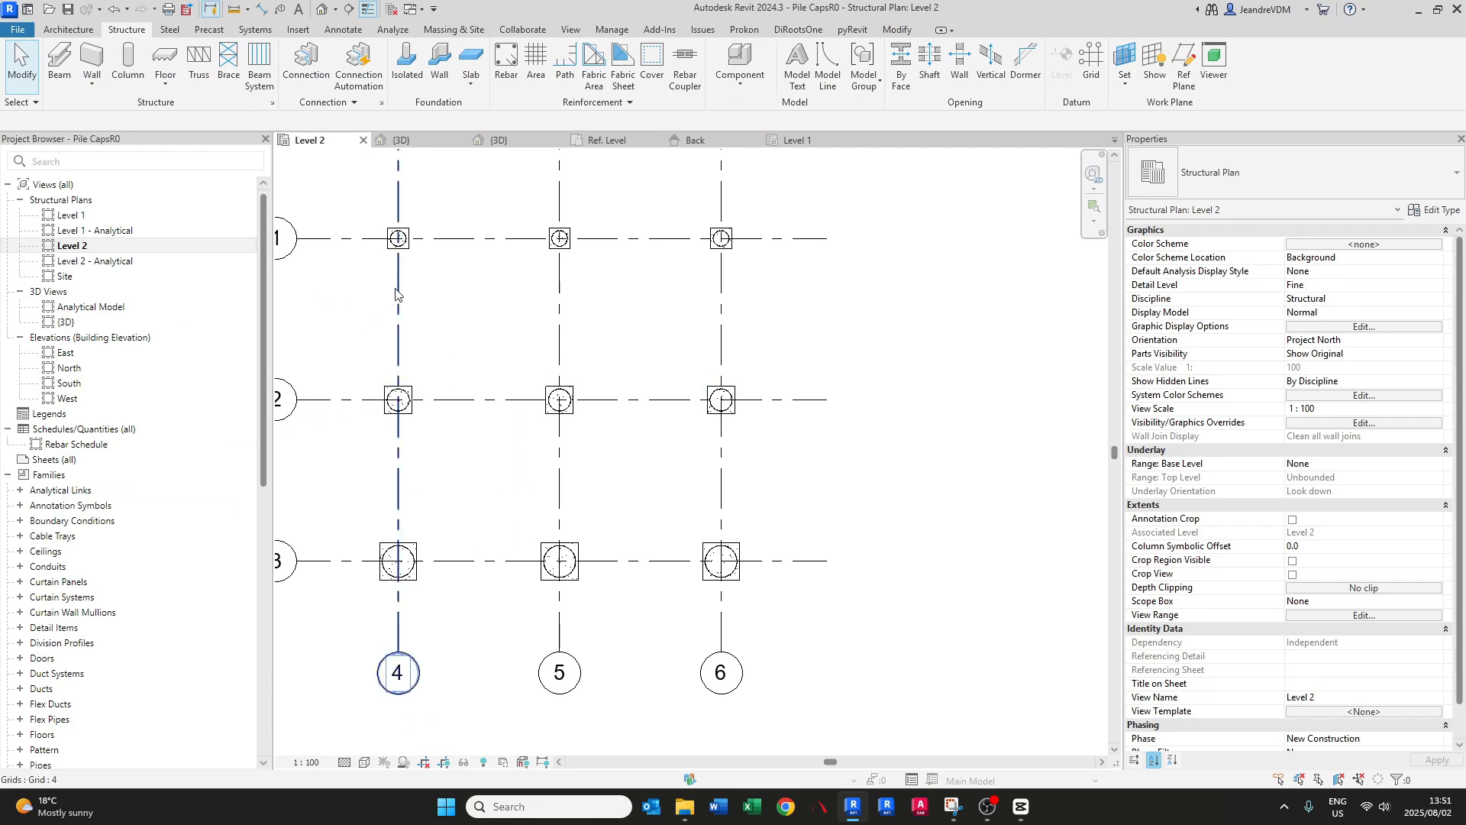
pyautogui.moveTo(345, 497); pyautogui.dragTo(759, 607)
pyautogui.click(1440, 211)
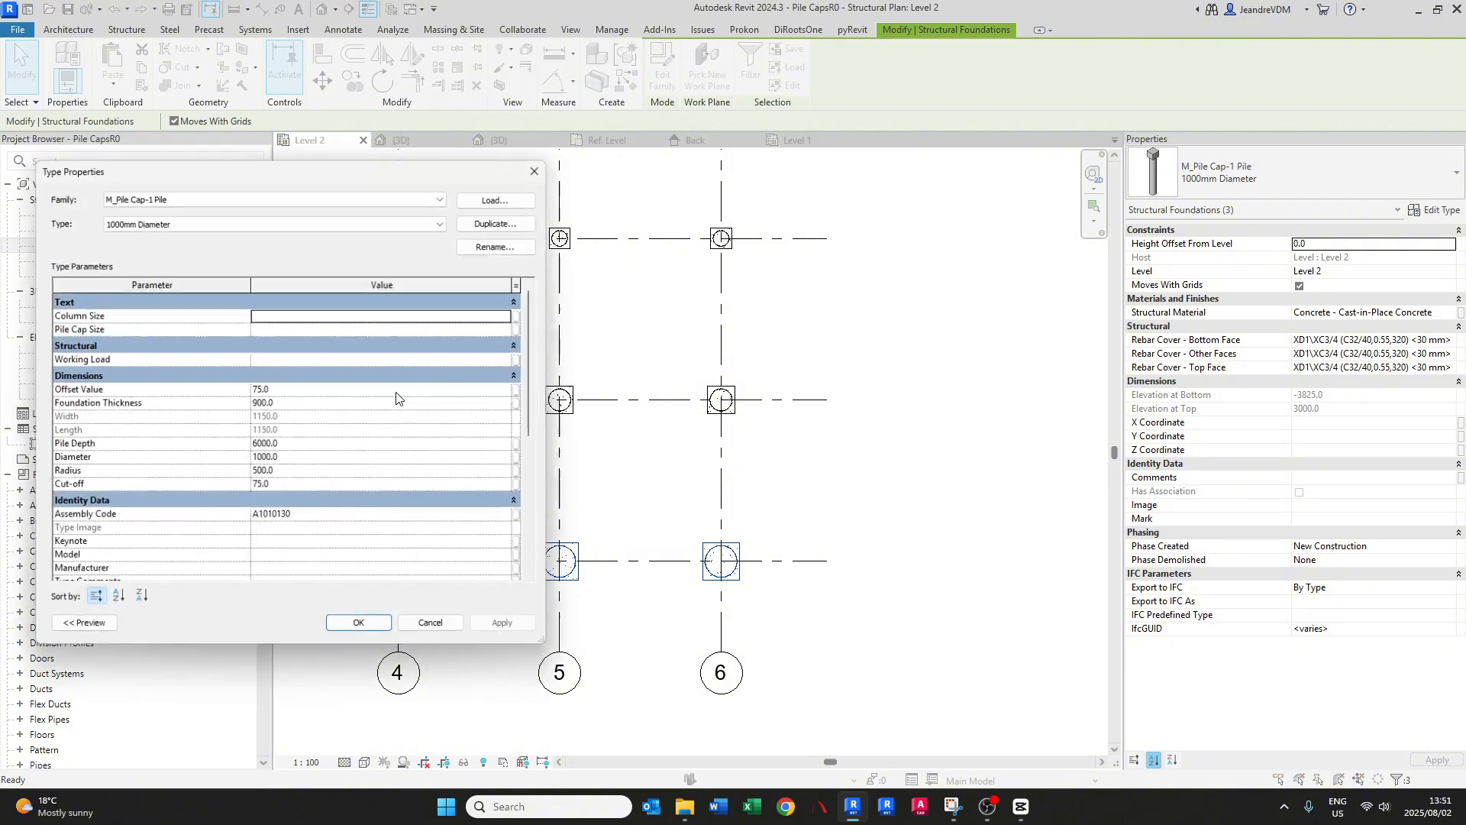
pyautogui.click(510, 315)
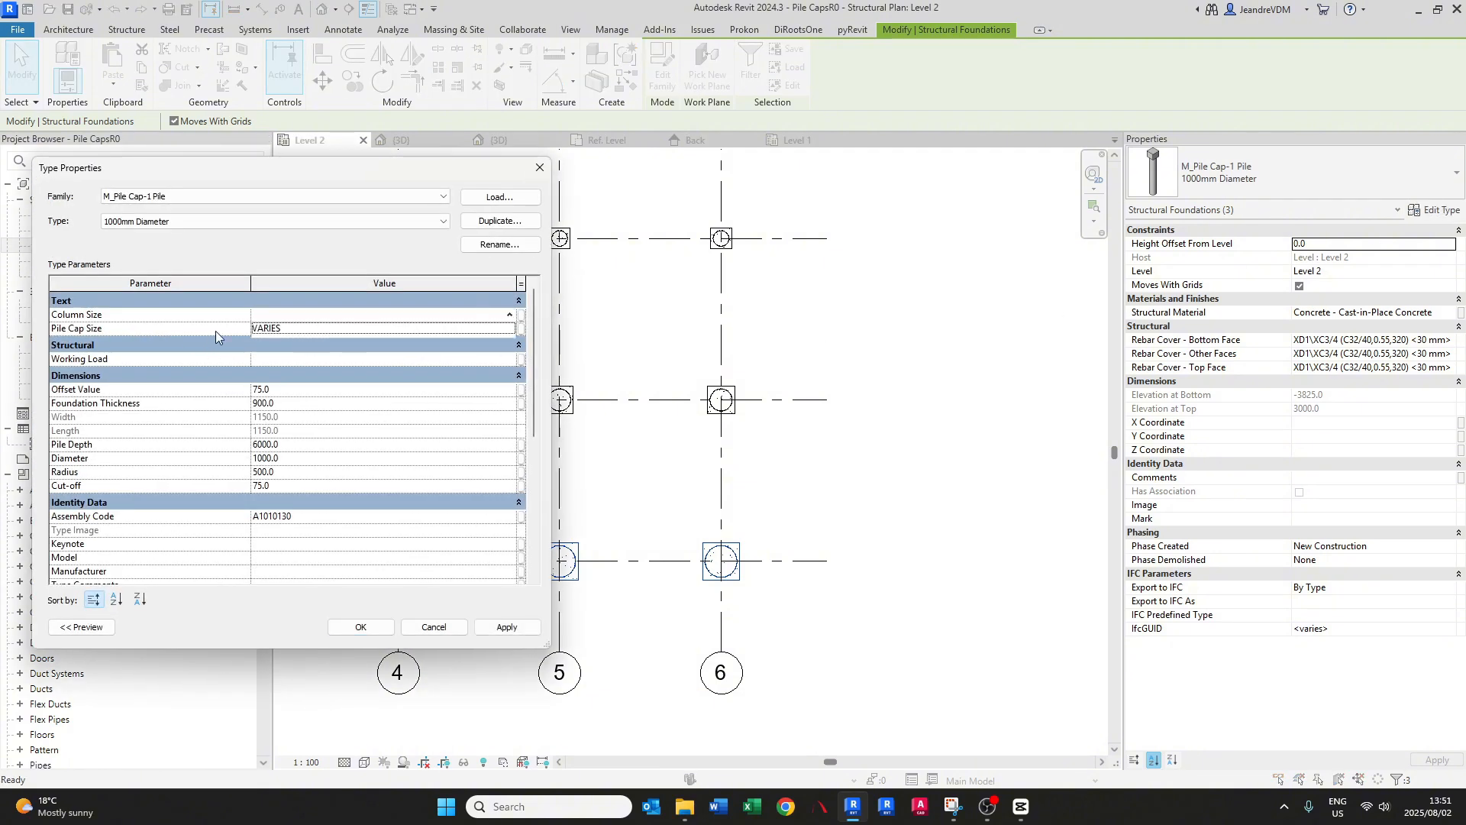
pyautogui.click(266, 327)
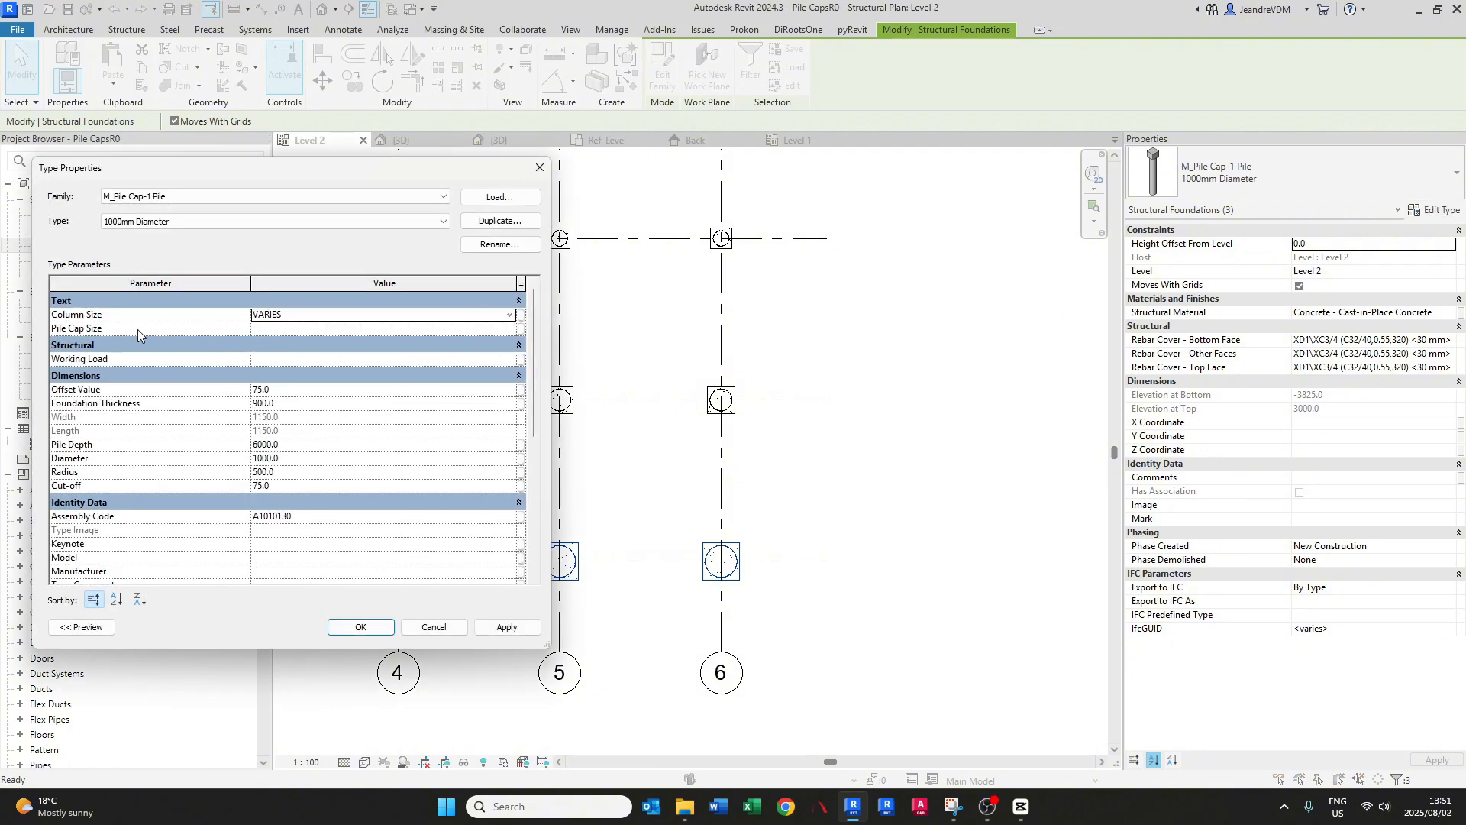
# - Enter 1150 x 1150 x 1150mm as the pile cap size of the 1000mm Diameter type
pyautogui.click(510, 330)
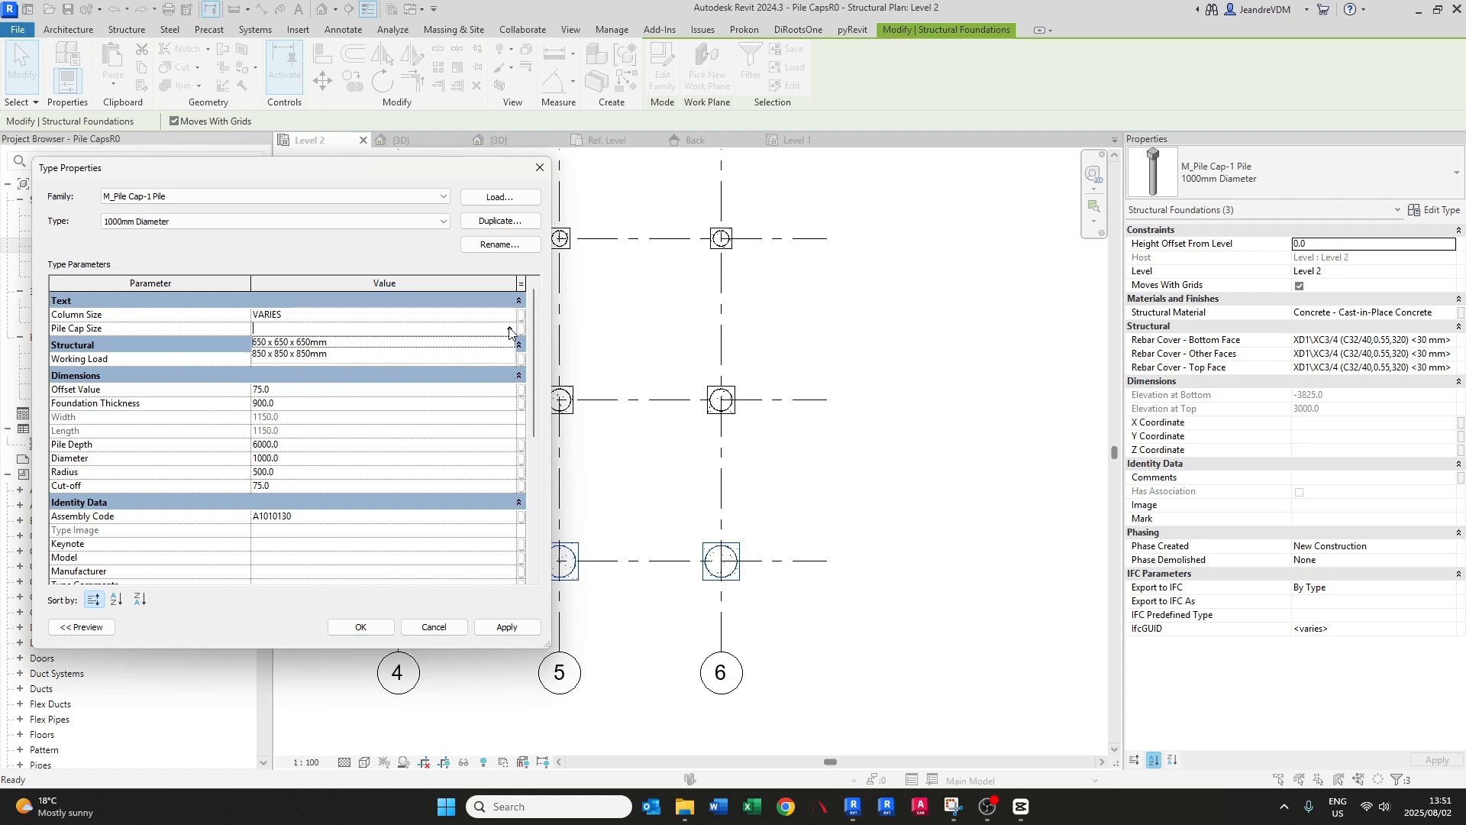
pyautogui.click(328, 354)
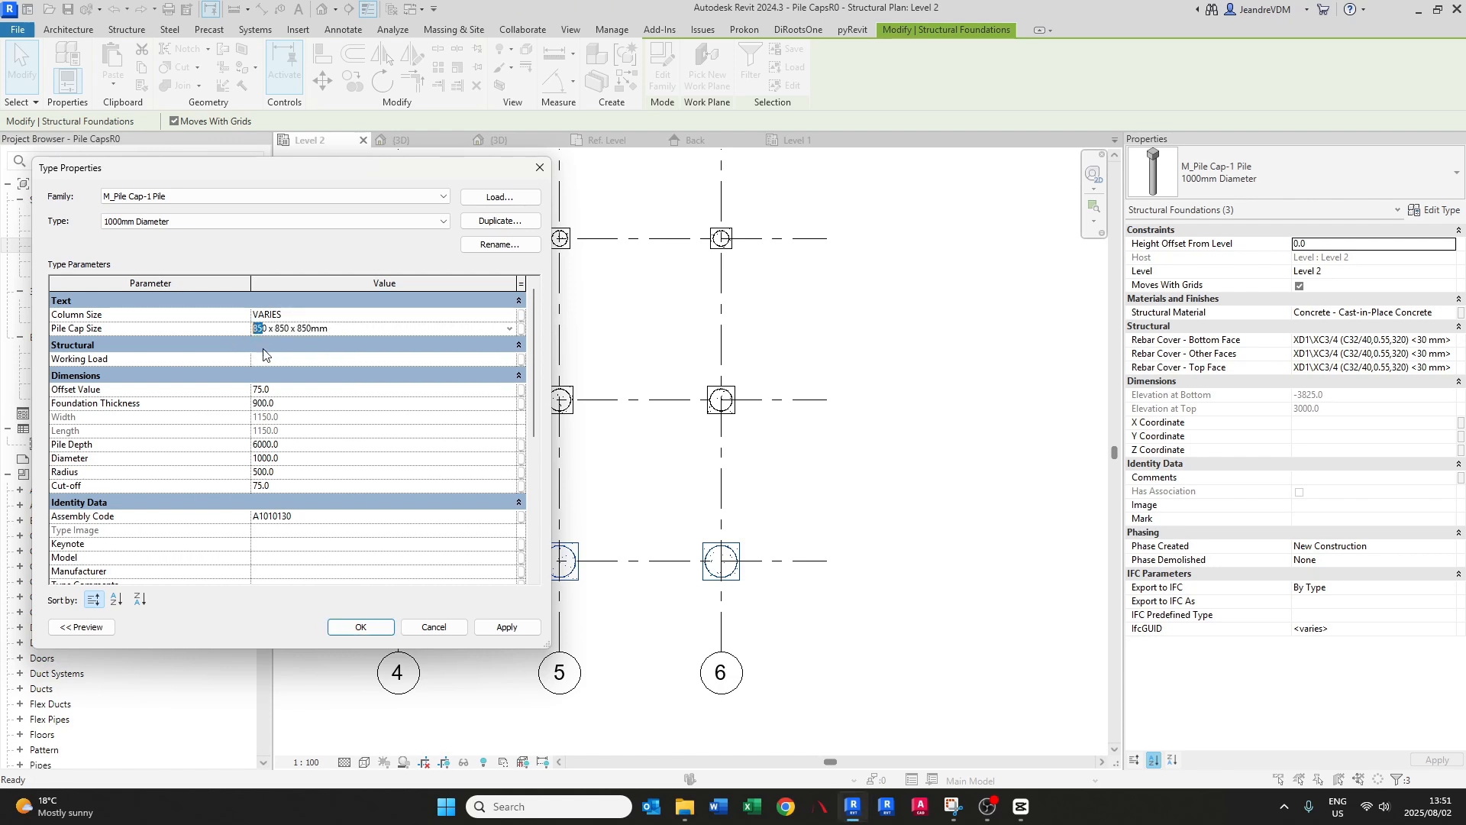
pyautogui.write('115')
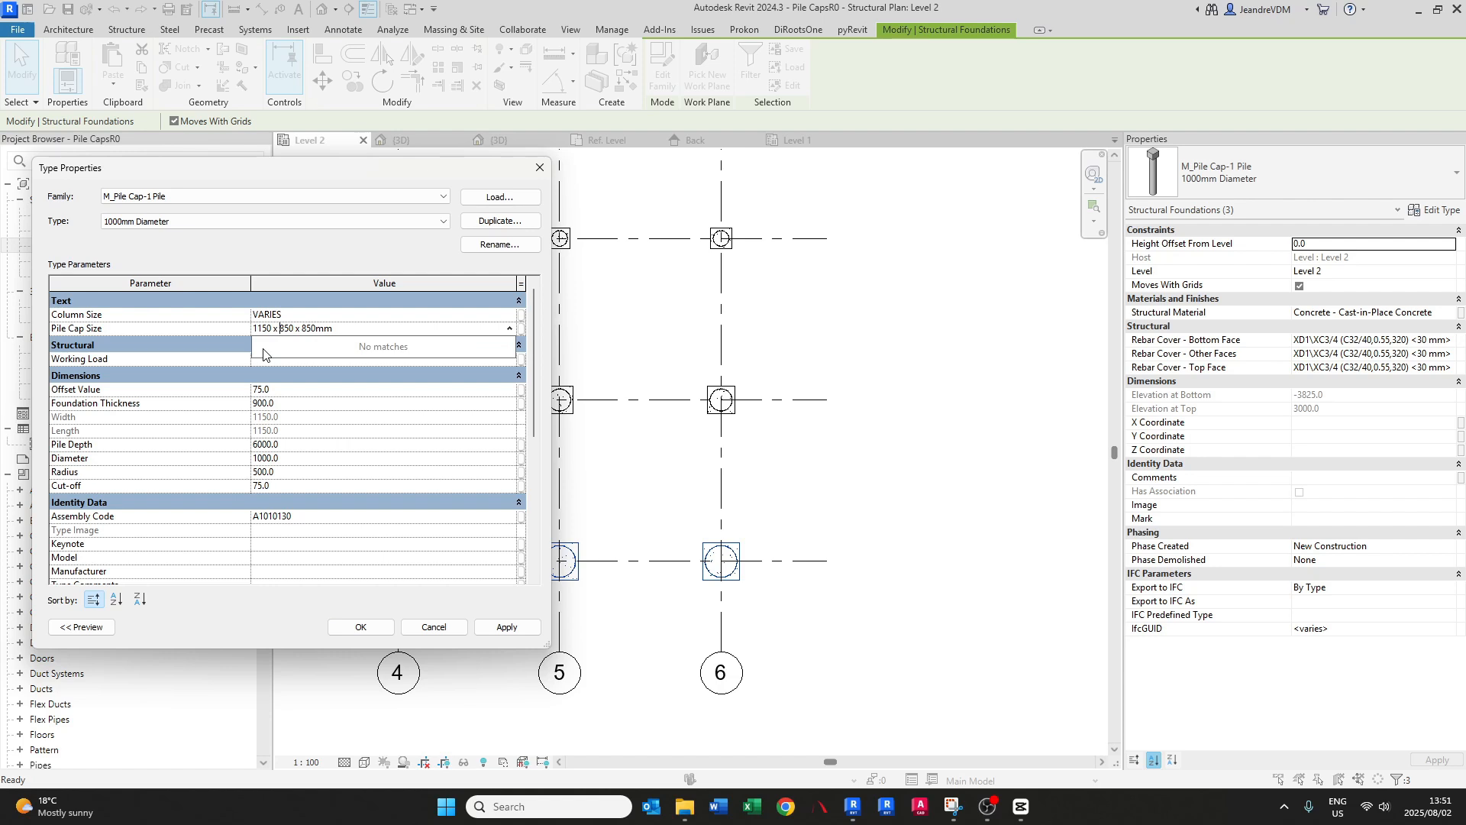
pyautogui.press('Delete')
pyautogui.press('Delete')
pyautogui.write('155')
pyautogui.press('Delete')
pyautogui.write('115')
pyautogui.press('BackSpace')
pyautogui.press('BackSpace')
pyautogui.write('1')
pyautogui.press('Return')
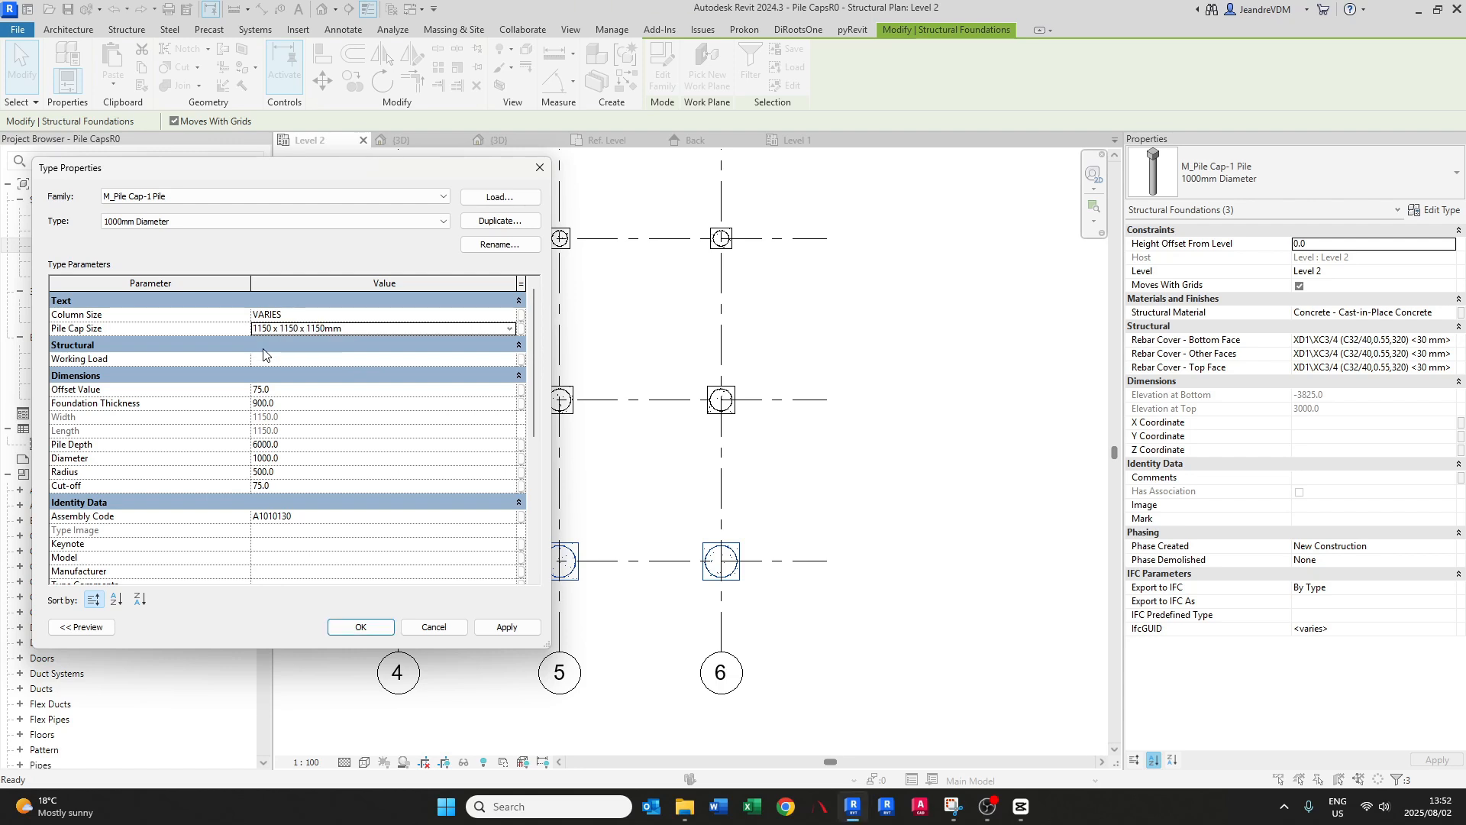
# - Set the 1000mm Diameter type's foundation thickness to 1150
pyautogui.click(289, 406)
pyautogui.write('1150')
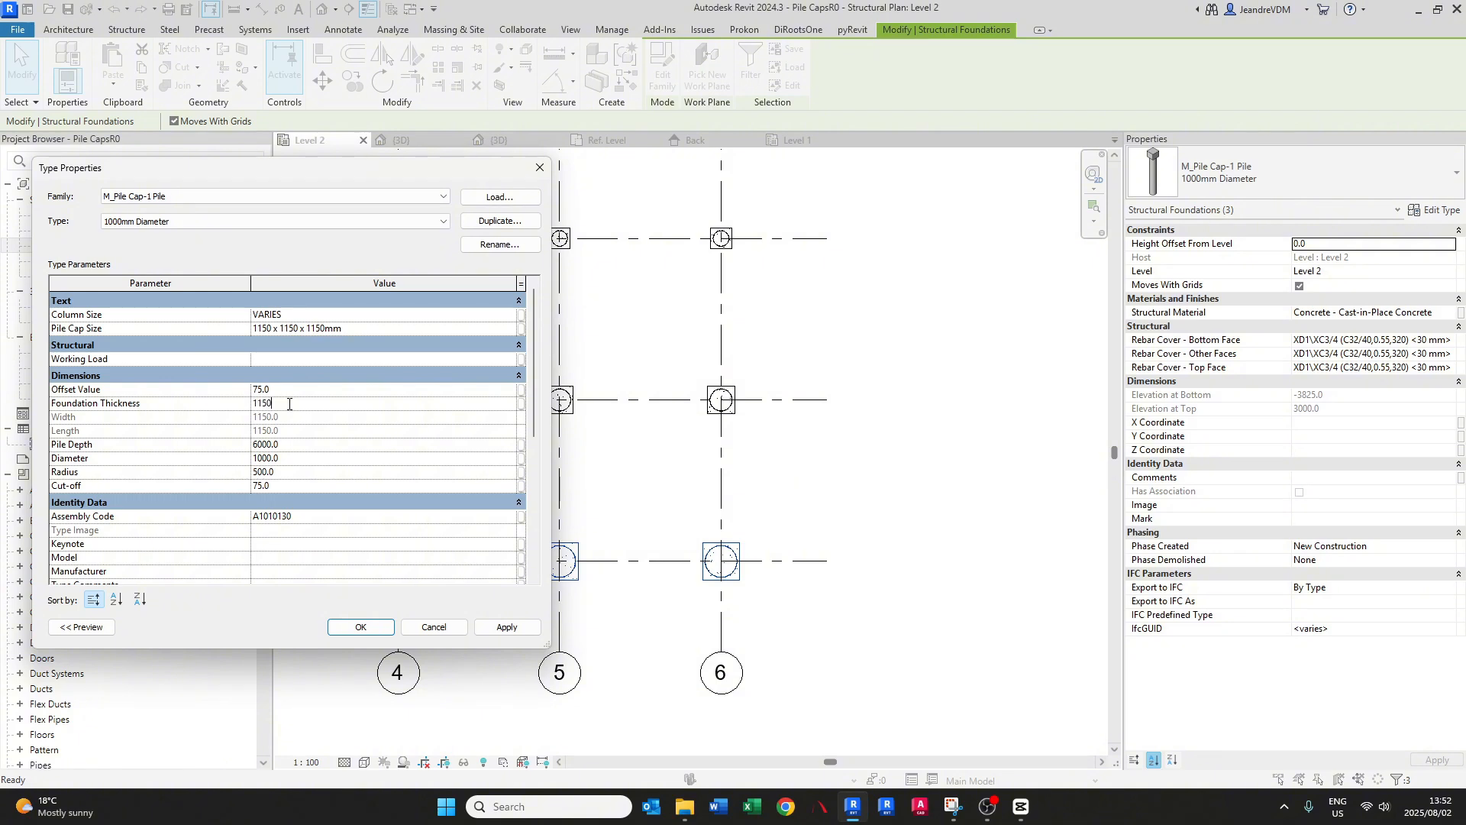
pyautogui.press('Return')
# - Set the 1000mm Diameter type's working load to 2500kN and apply the type changes
pyautogui.click(415, 357)
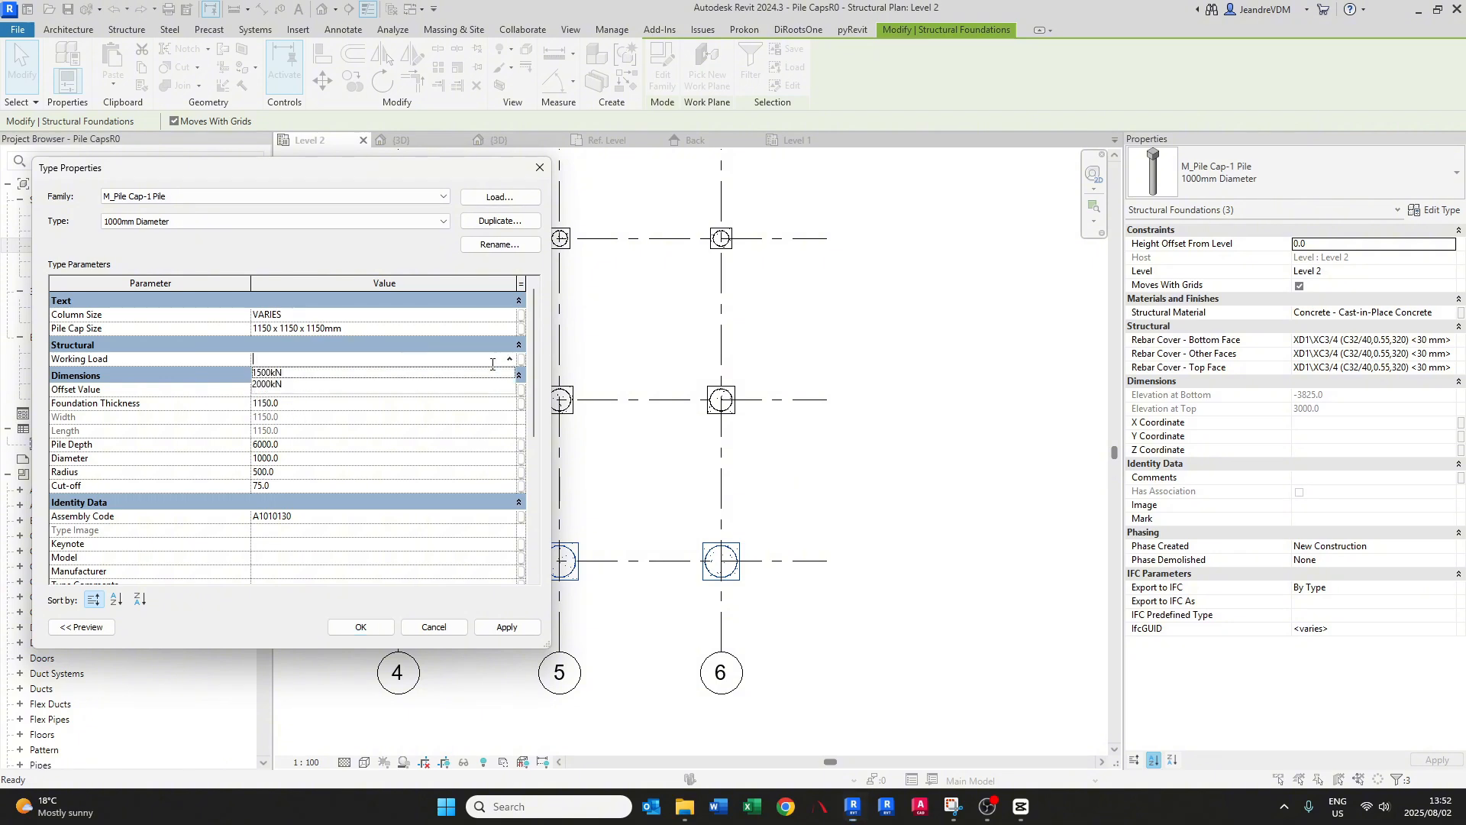
pyautogui.click(275, 384)
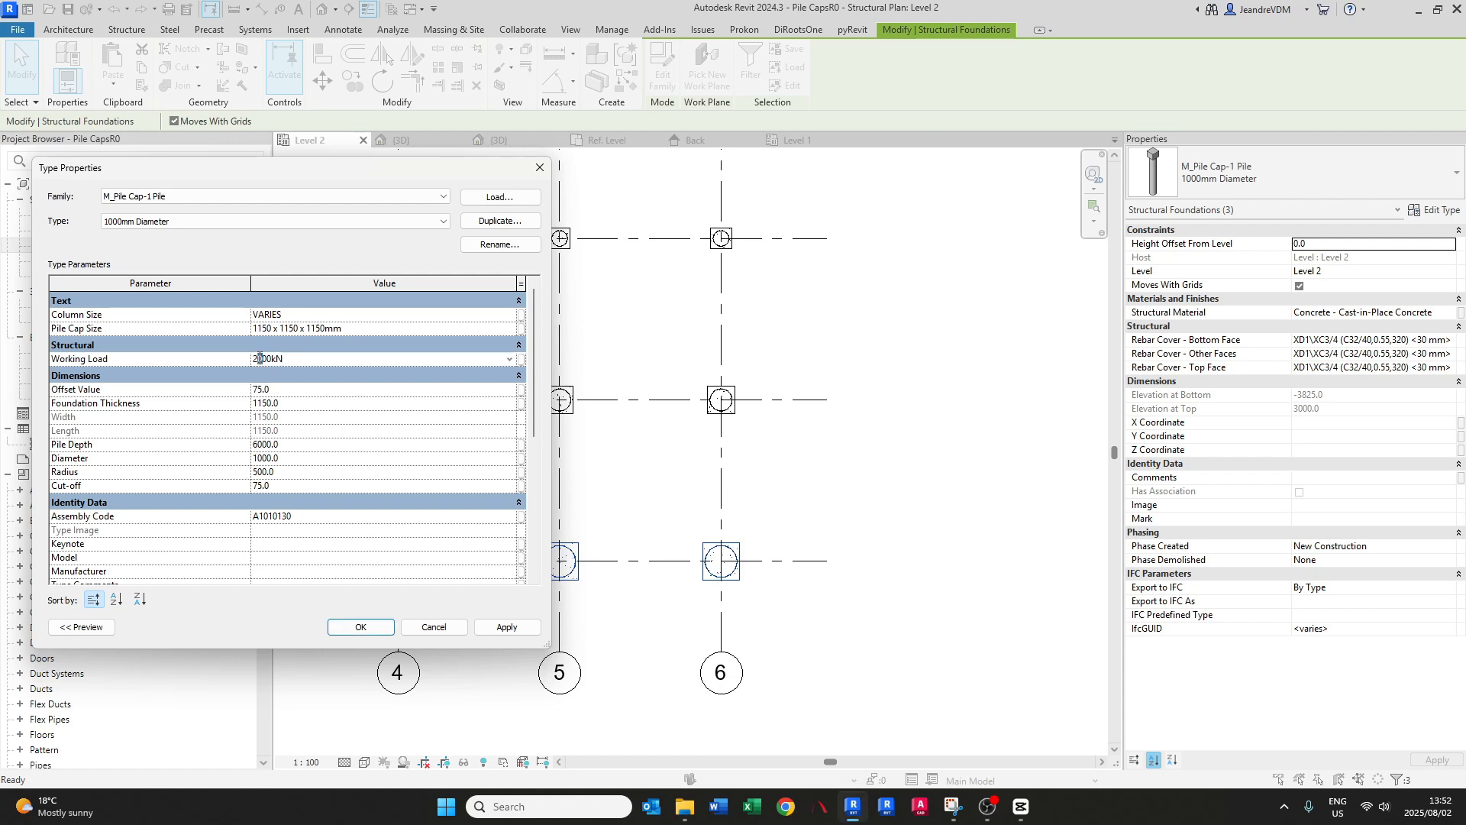
pyautogui.write('5')
pyautogui.press('Return')
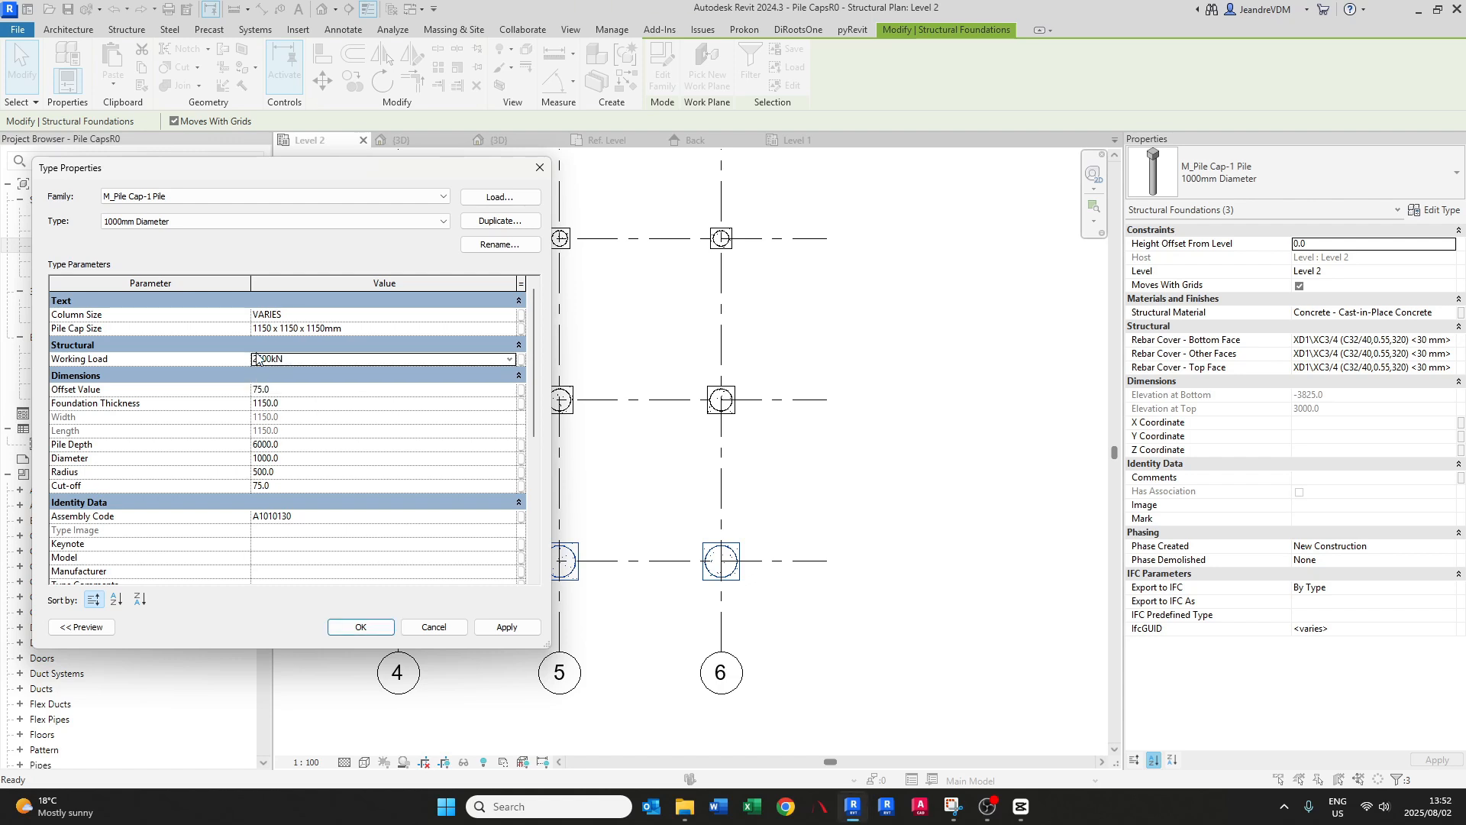
pyautogui.click(505, 626)
pyautogui.click(362, 627)
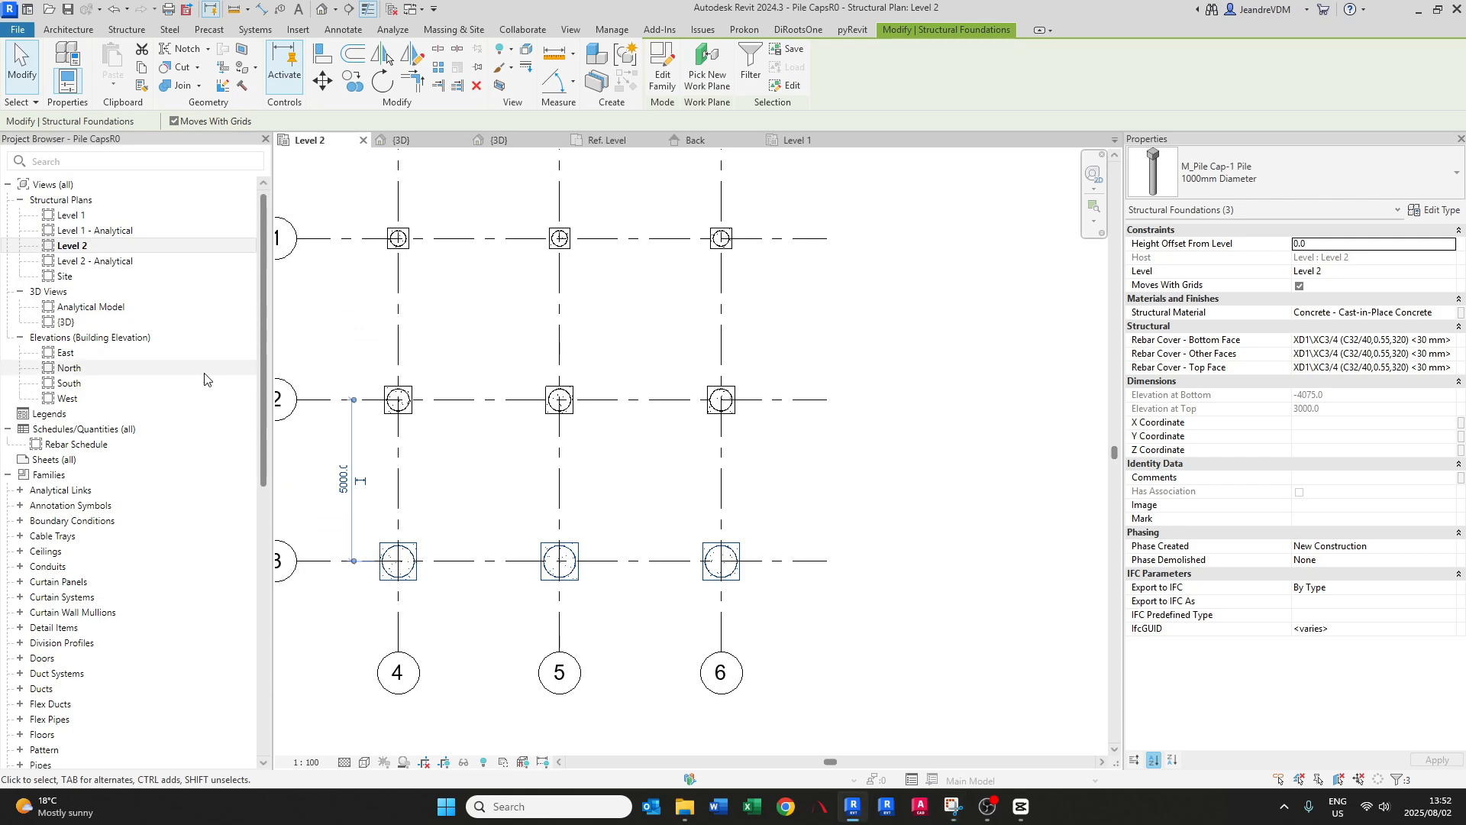
# - Create a new schedule for the Structural Foundations category, finding the category by searching for FOUN
pyautogui.rightClick(85, 432)
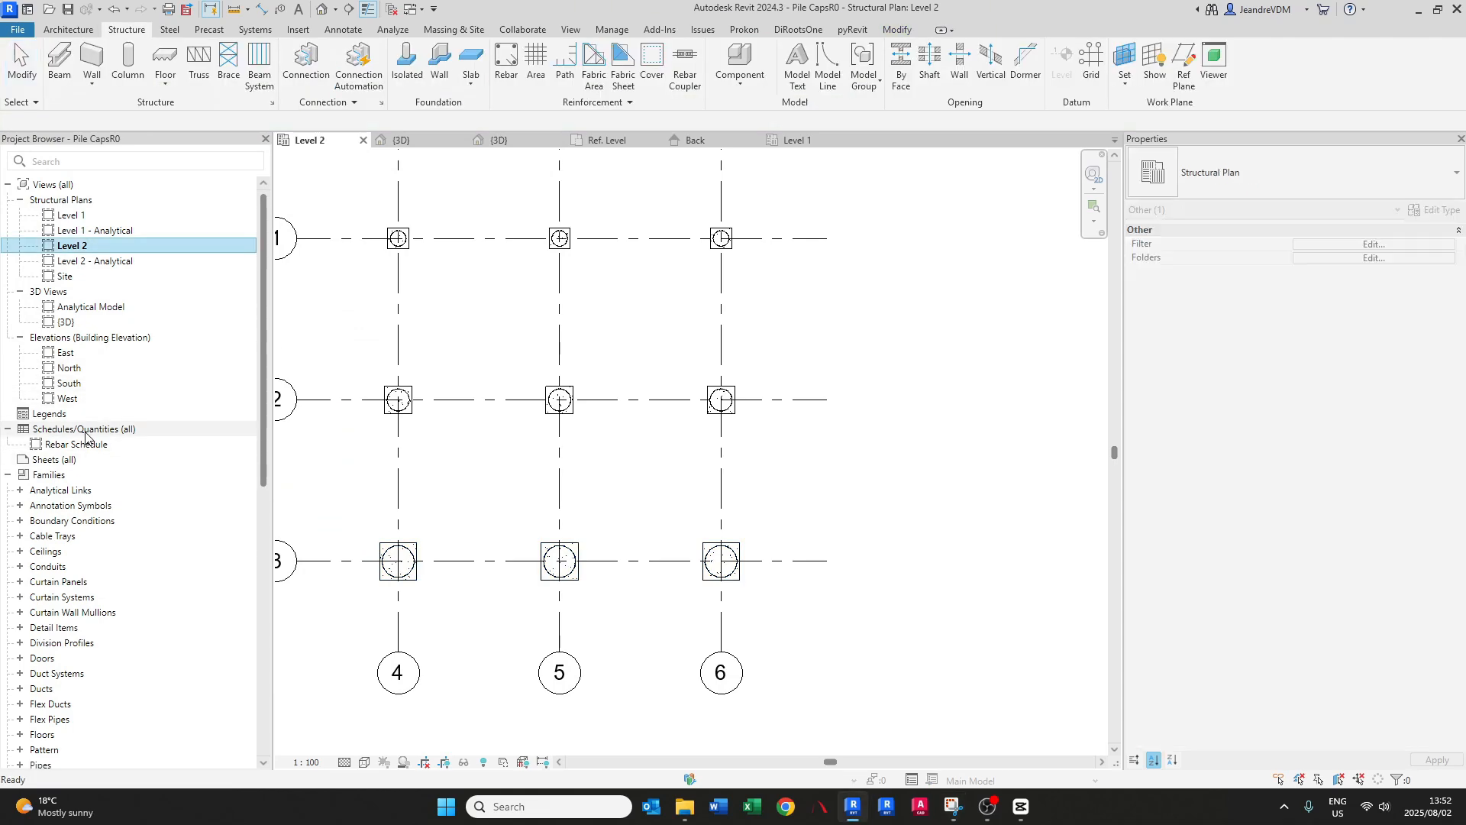
pyautogui.click(86, 432)
pyautogui.rightClick(86, 433)
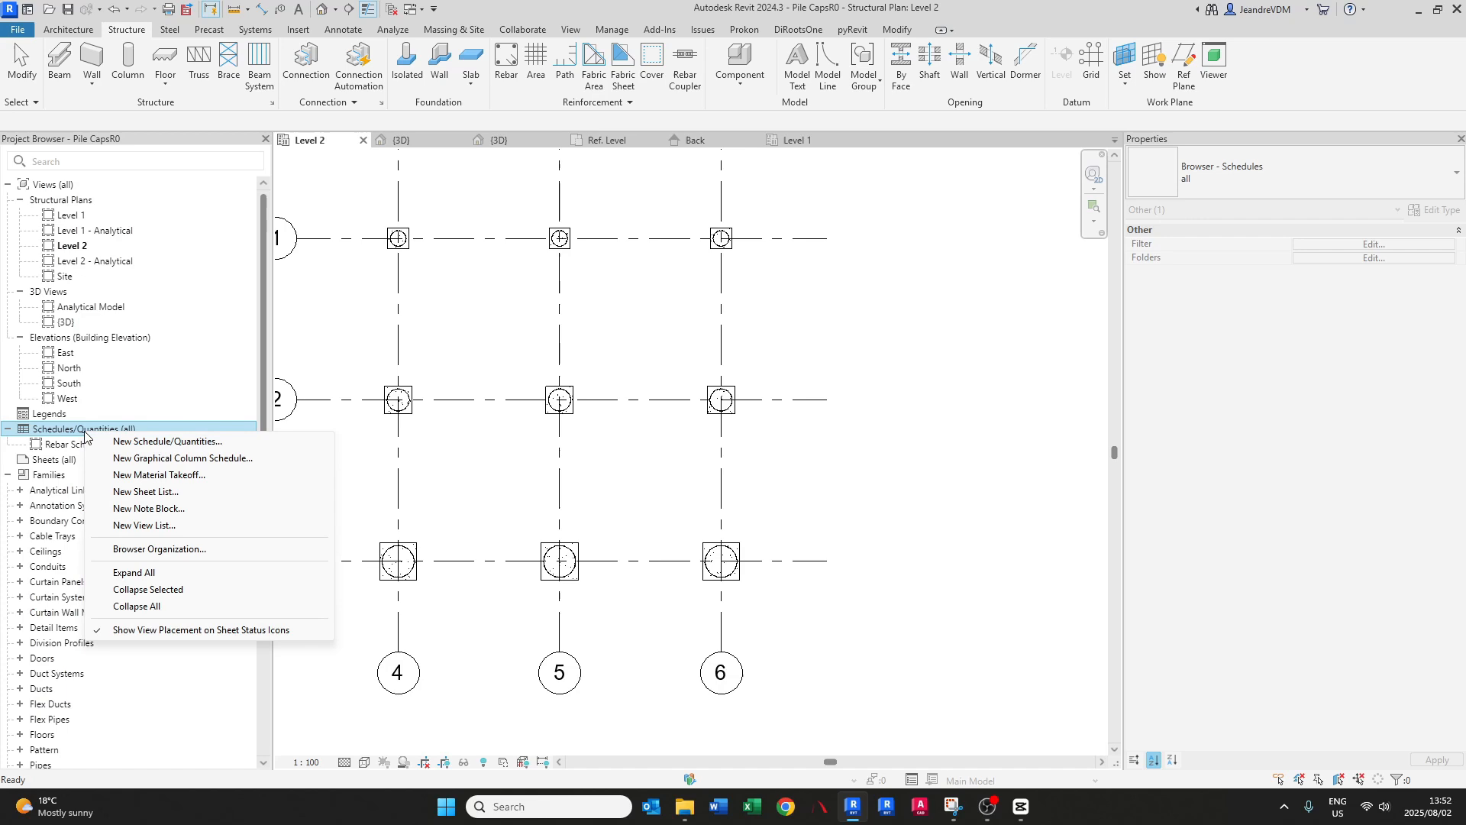
pyautogui.click(128, 443)
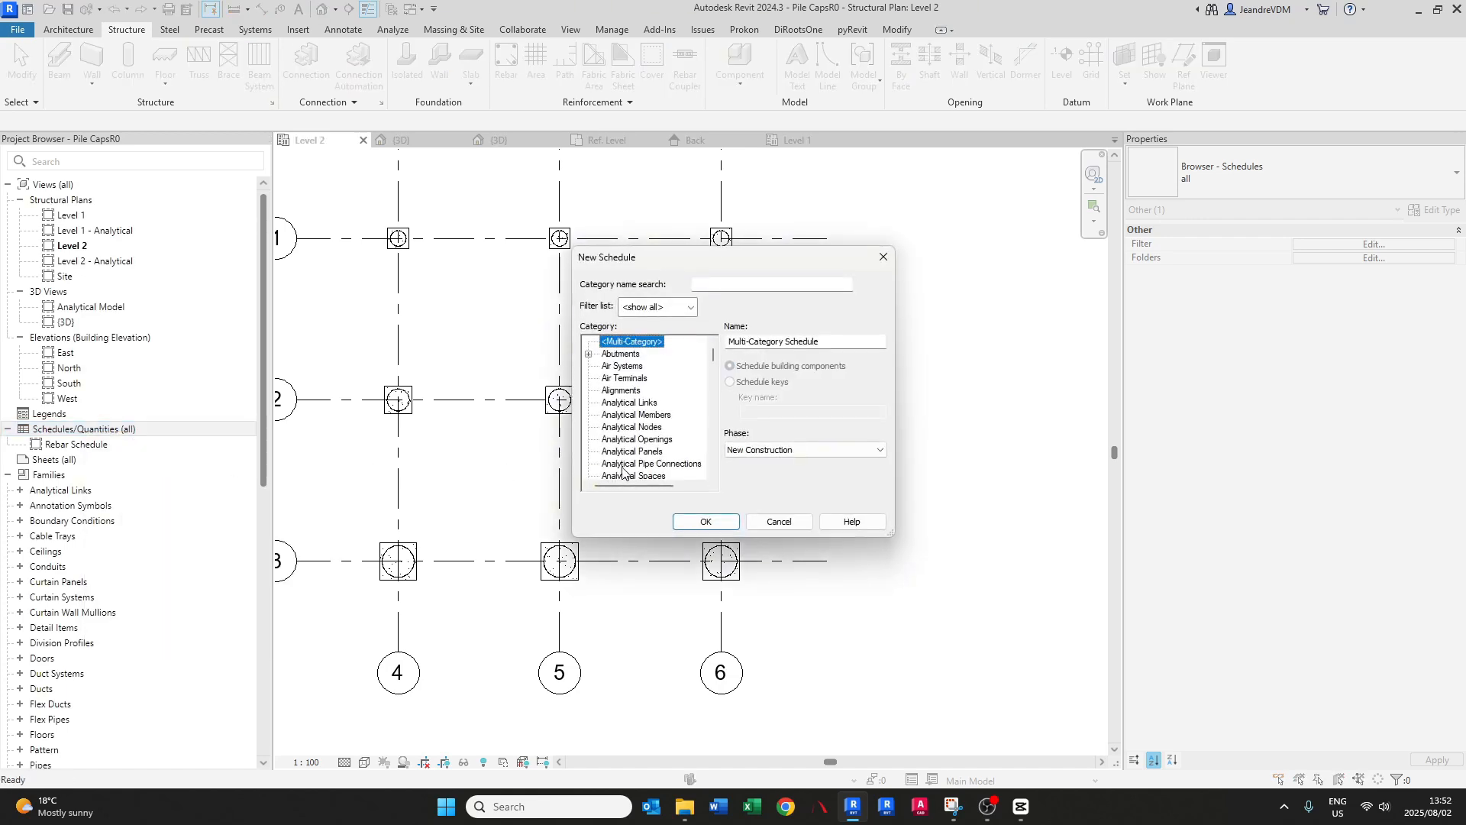
pyautogui.click(628, 441)
pyautogui.click(730, 286)
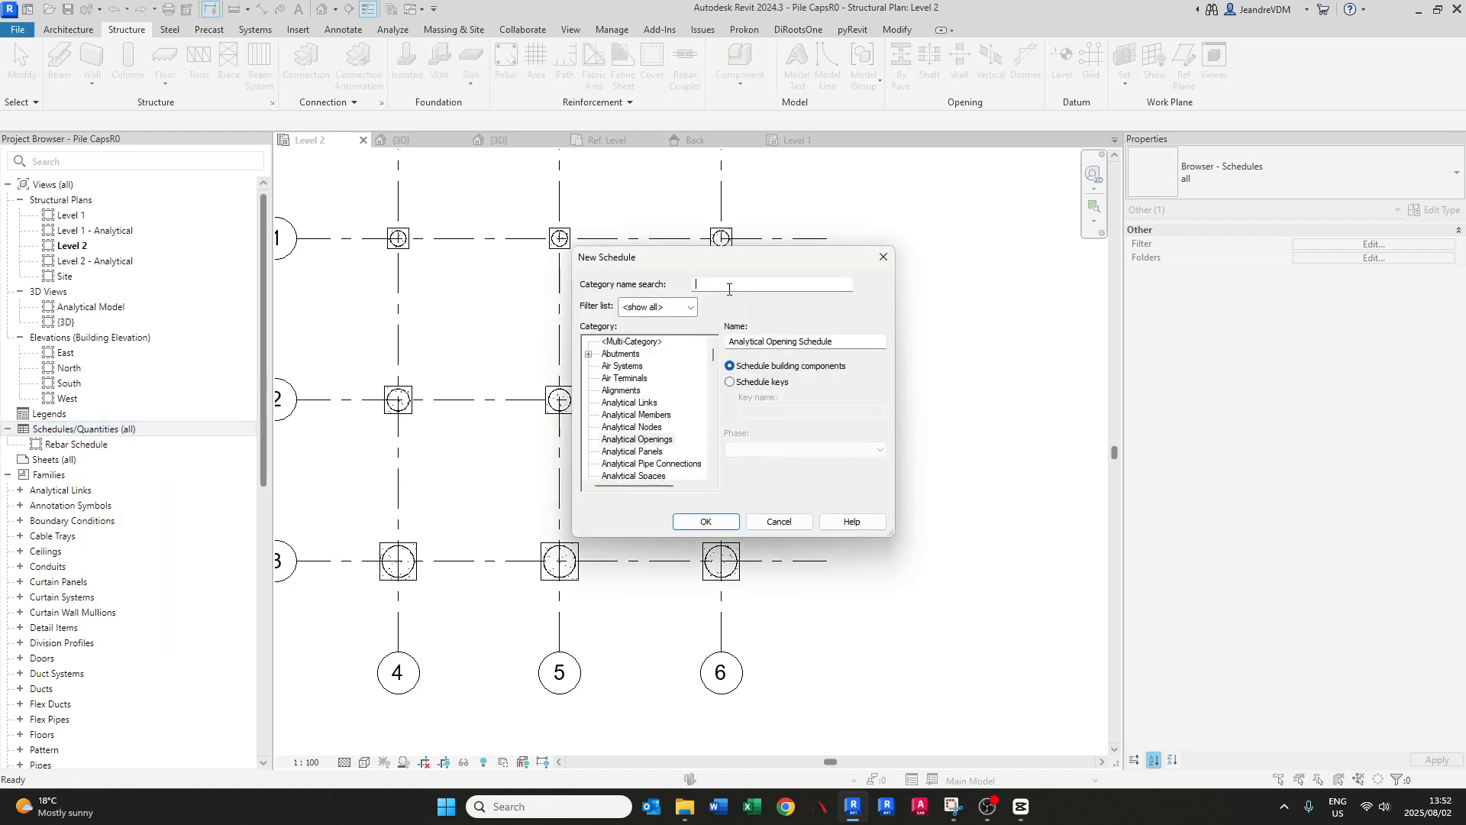
pyautogui.write('FOUN')
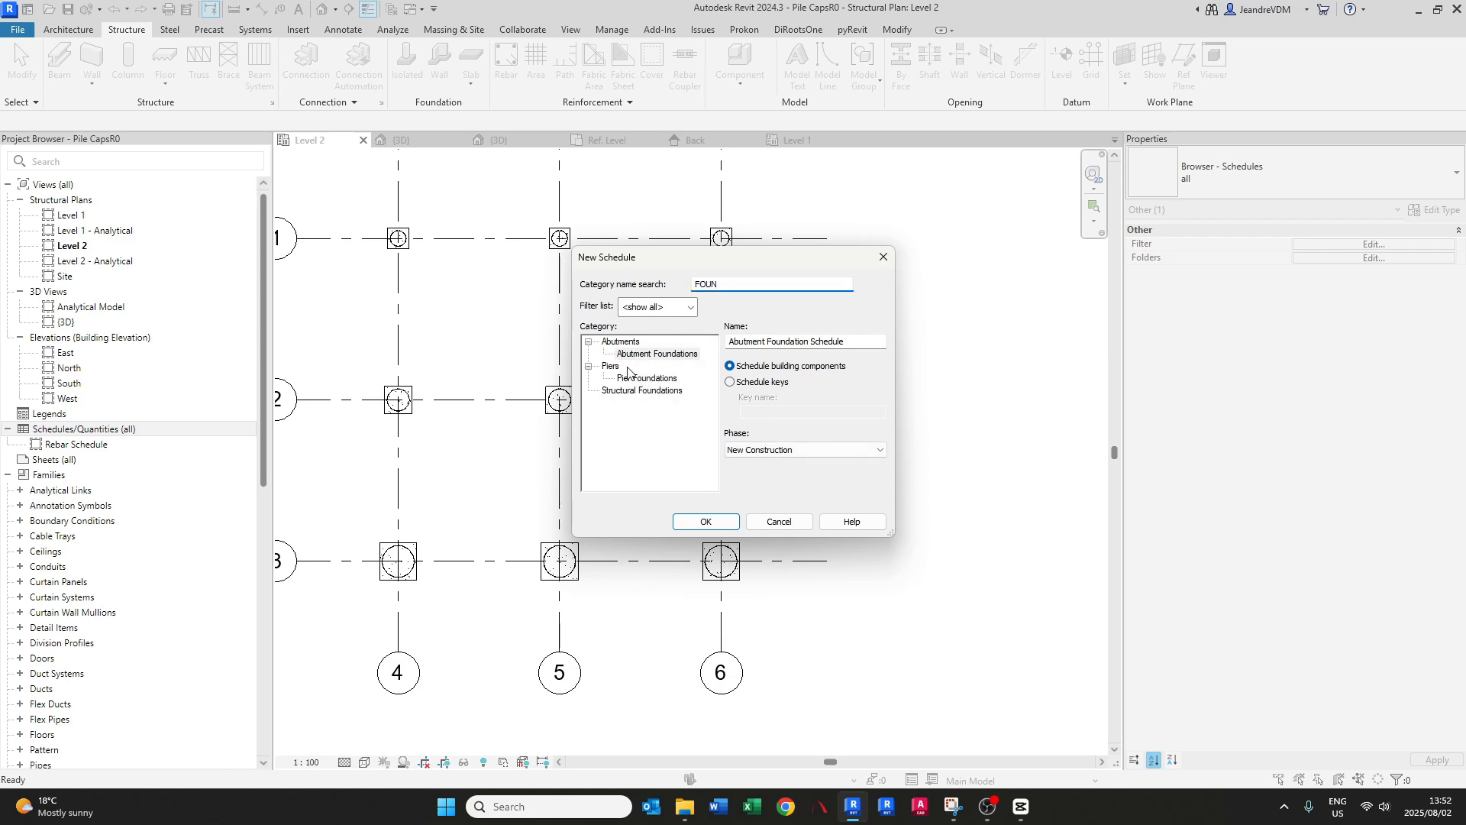
pyautogui.click(635, 391)
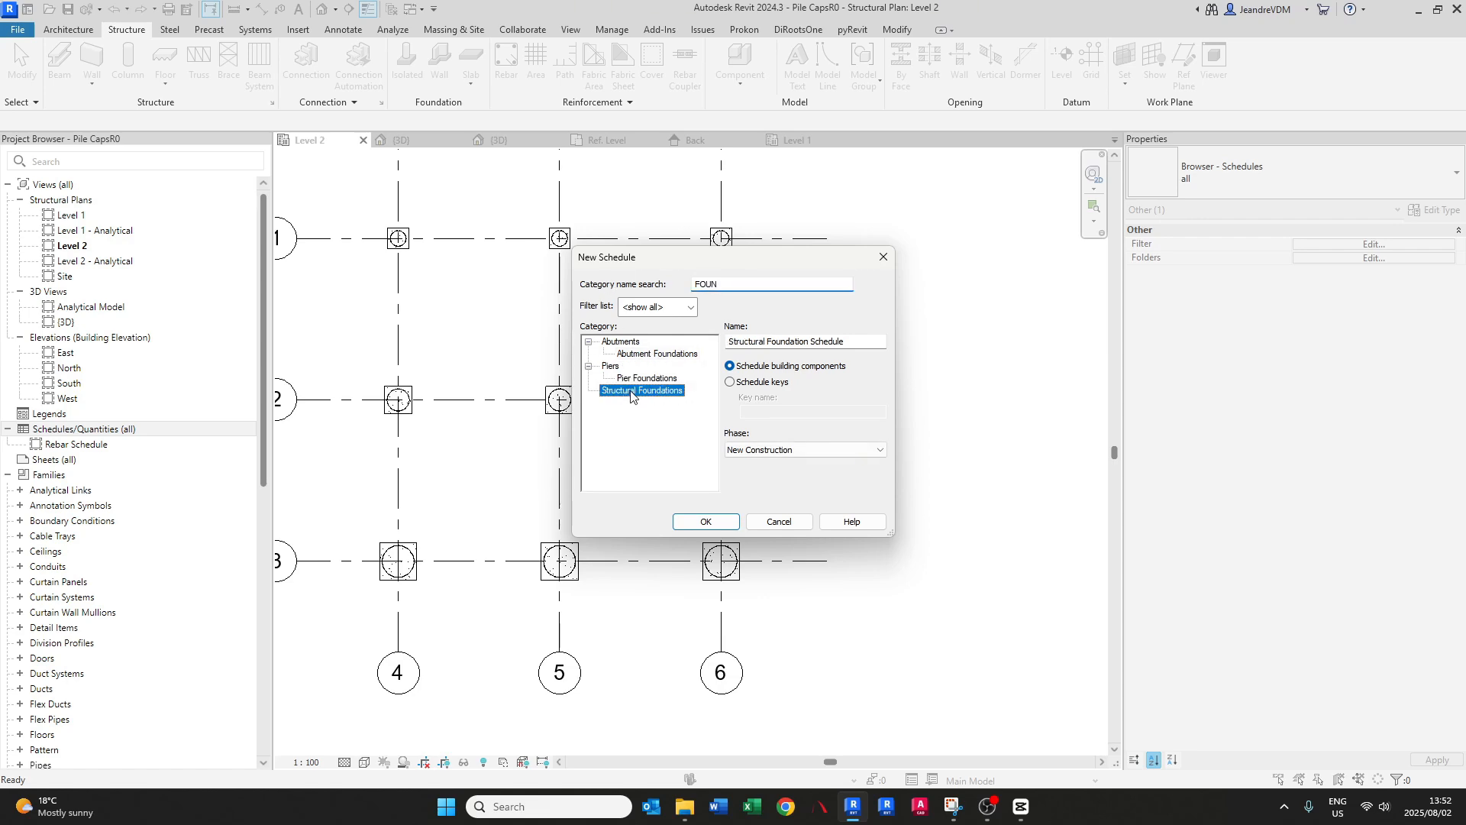
pyautogui.click(707, 522)
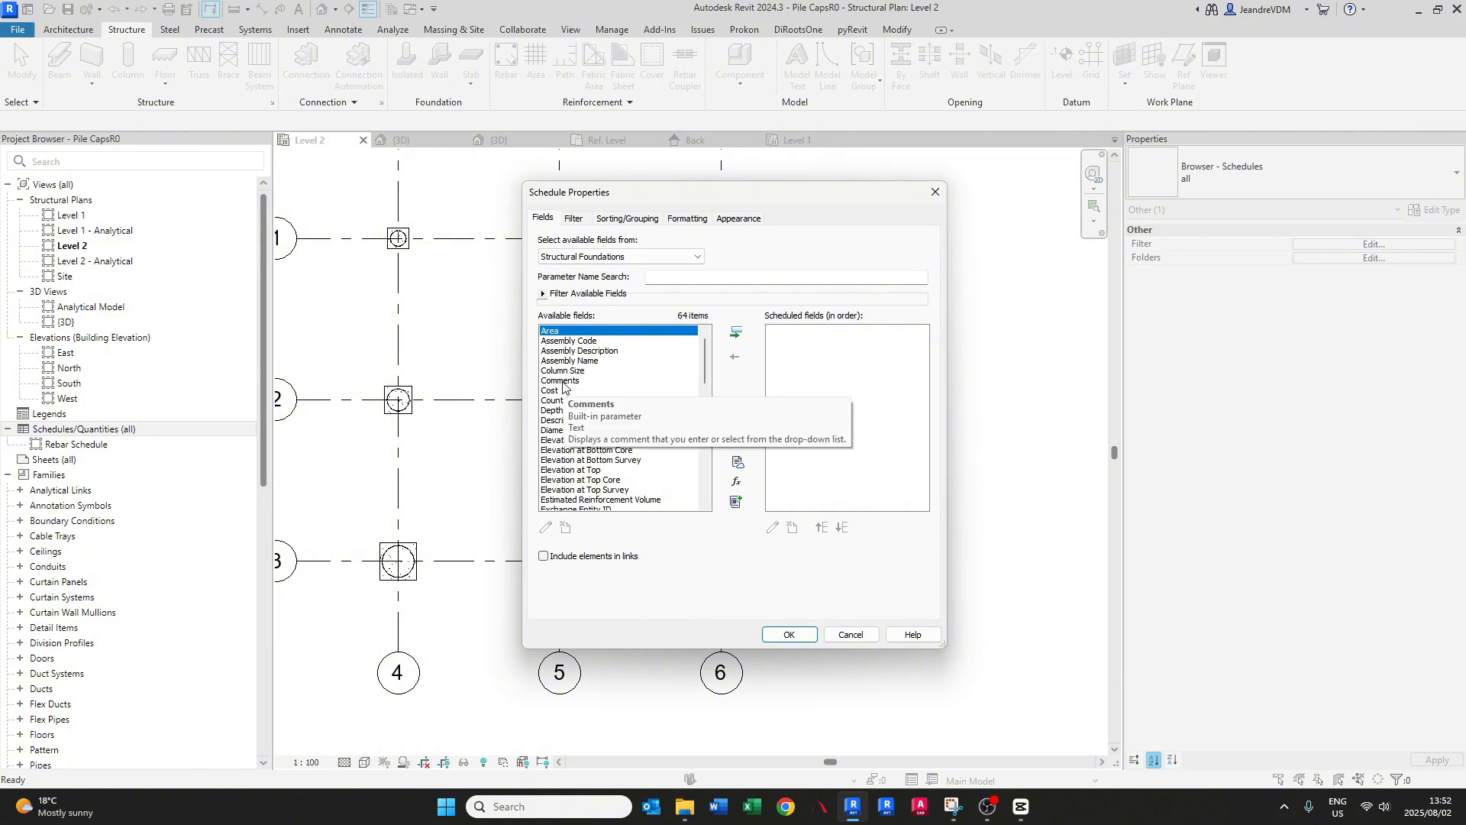
# - Add the Mark parameter as the first field of the structural foundation schedule
pyautogui.click(563, 381)
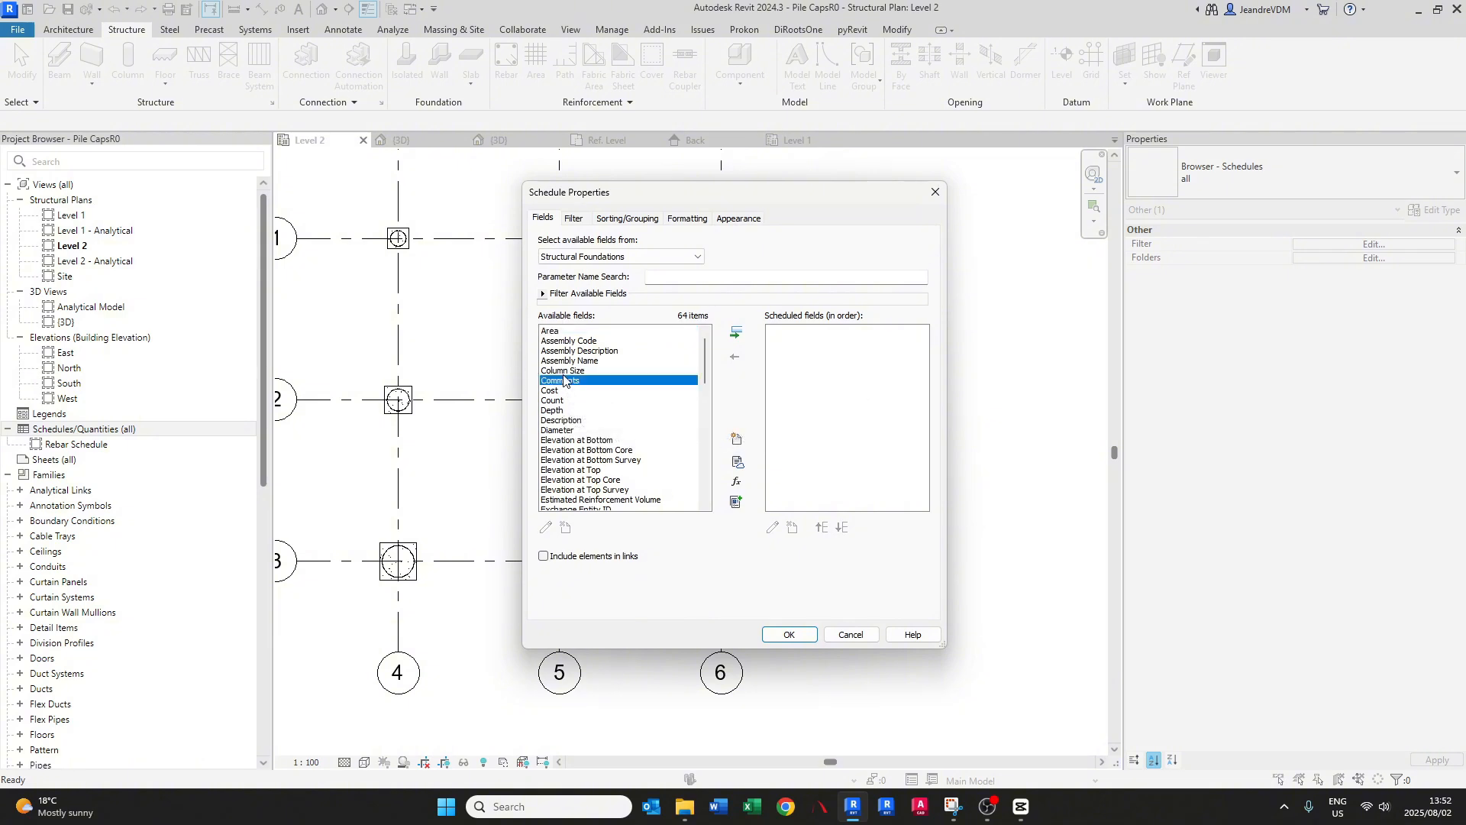
pyautogui.press('m')
pyautogui.scroll(-1, 573, 458)
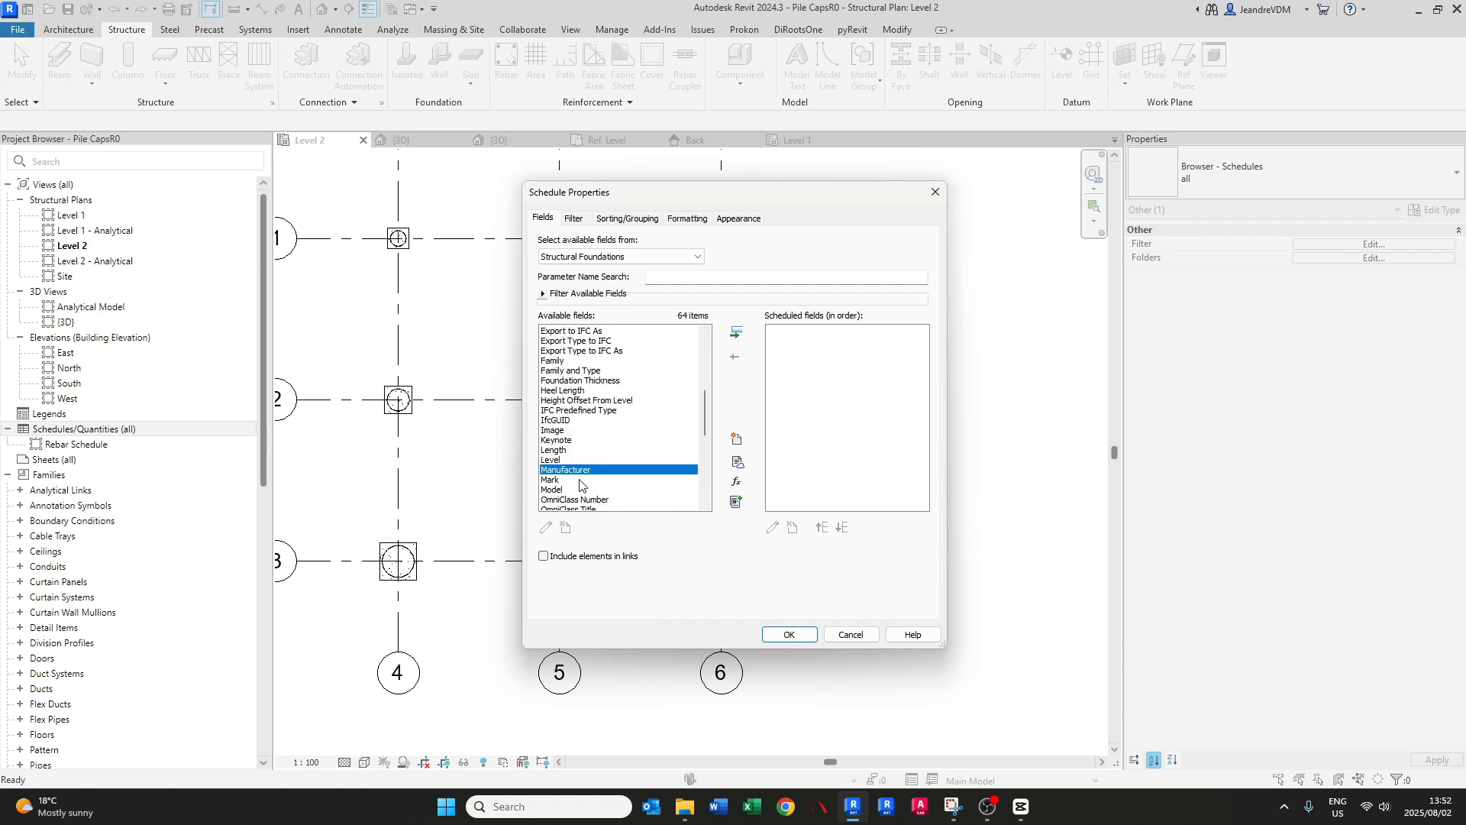
pyautogui.click(568, 480)
pyautogui.click(736, 333)
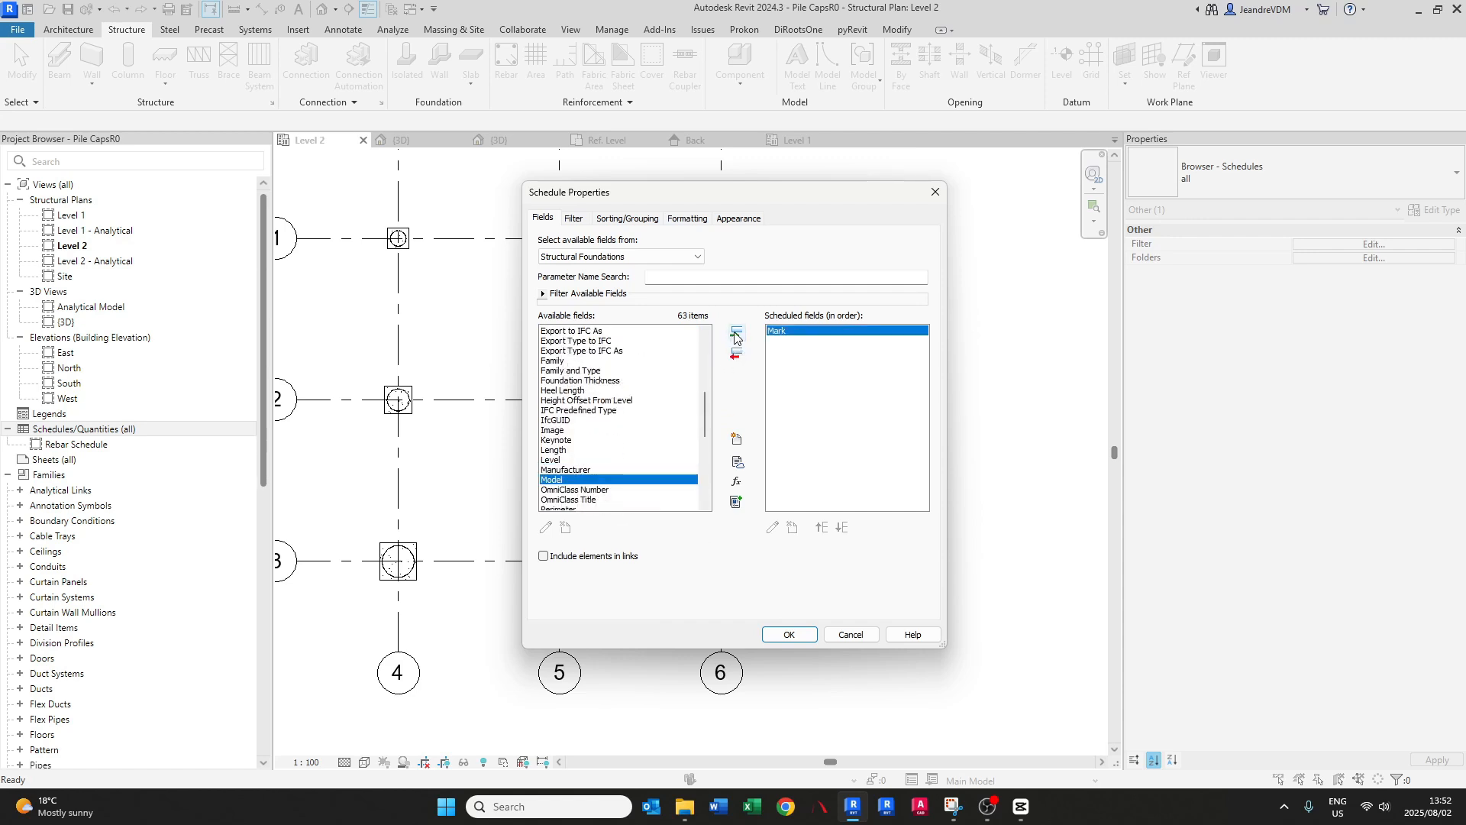
# - Add the X Coordinate and Y Coordinate parameters to the scheduled fields
pyautogui.click(578, 391)
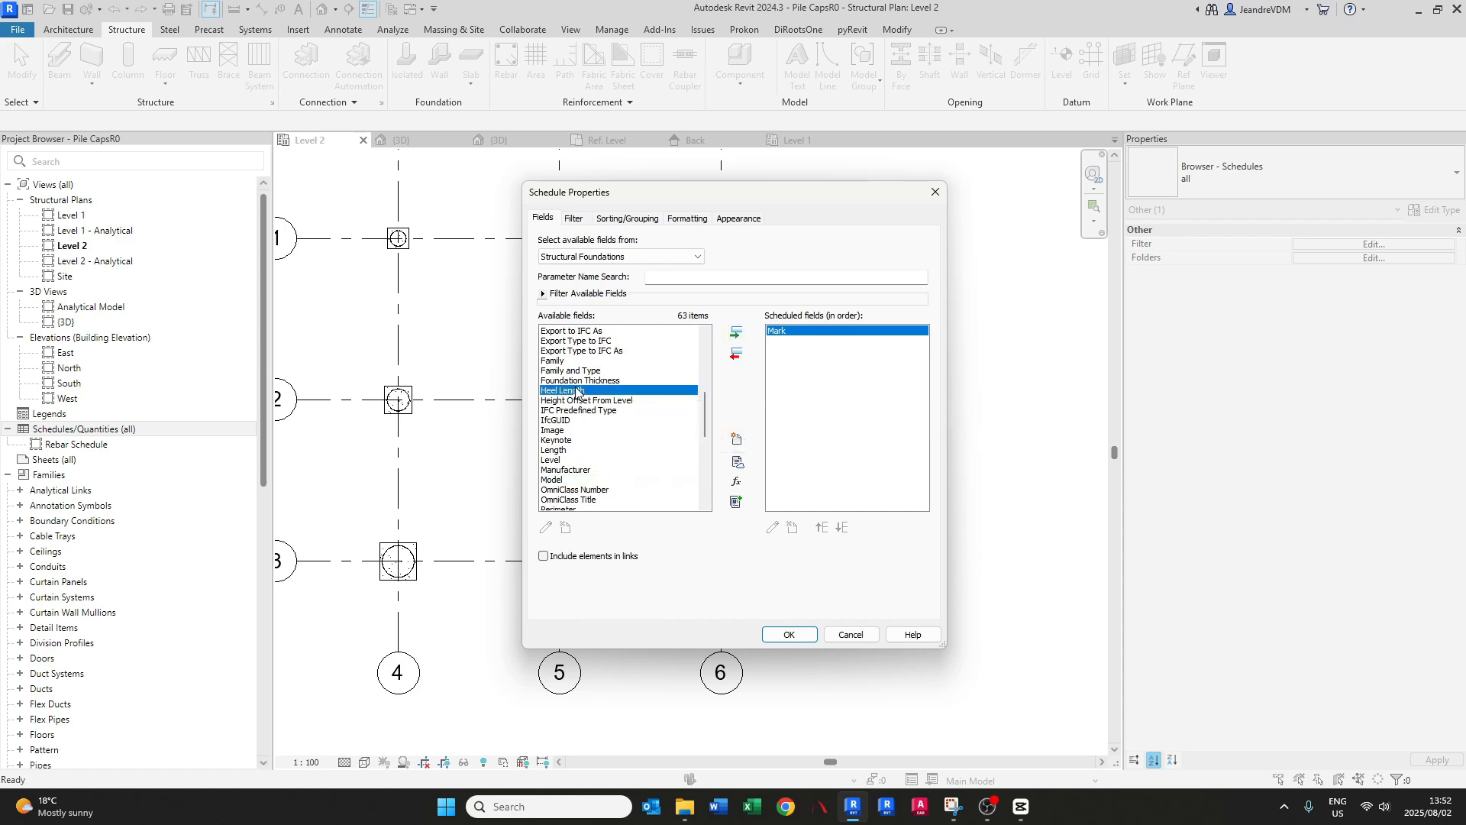
pyautogui.press('x')
pyautogui.doubleClick(574, 501)
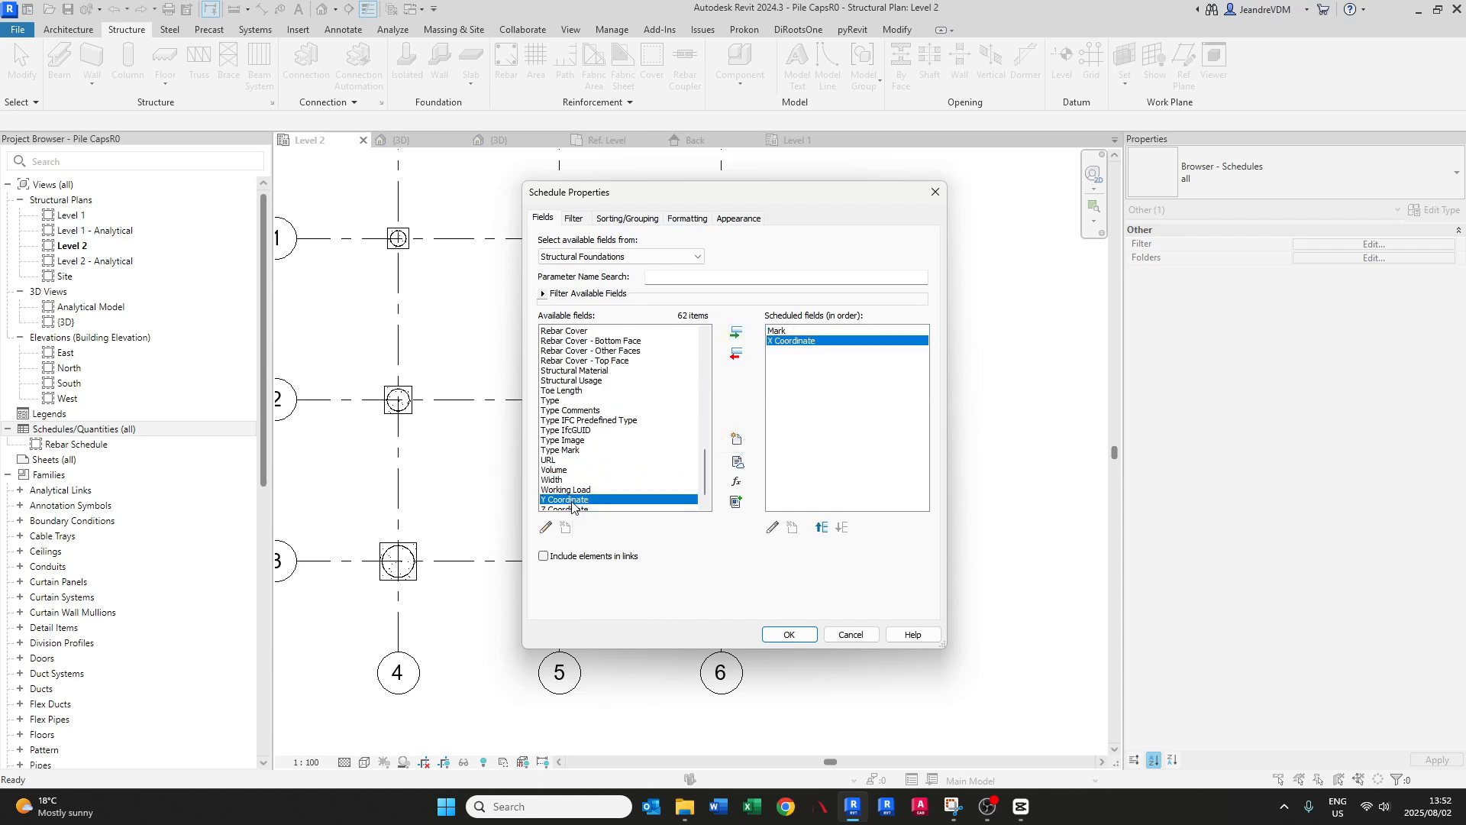
pyautogui.doubleClick(572, 501)
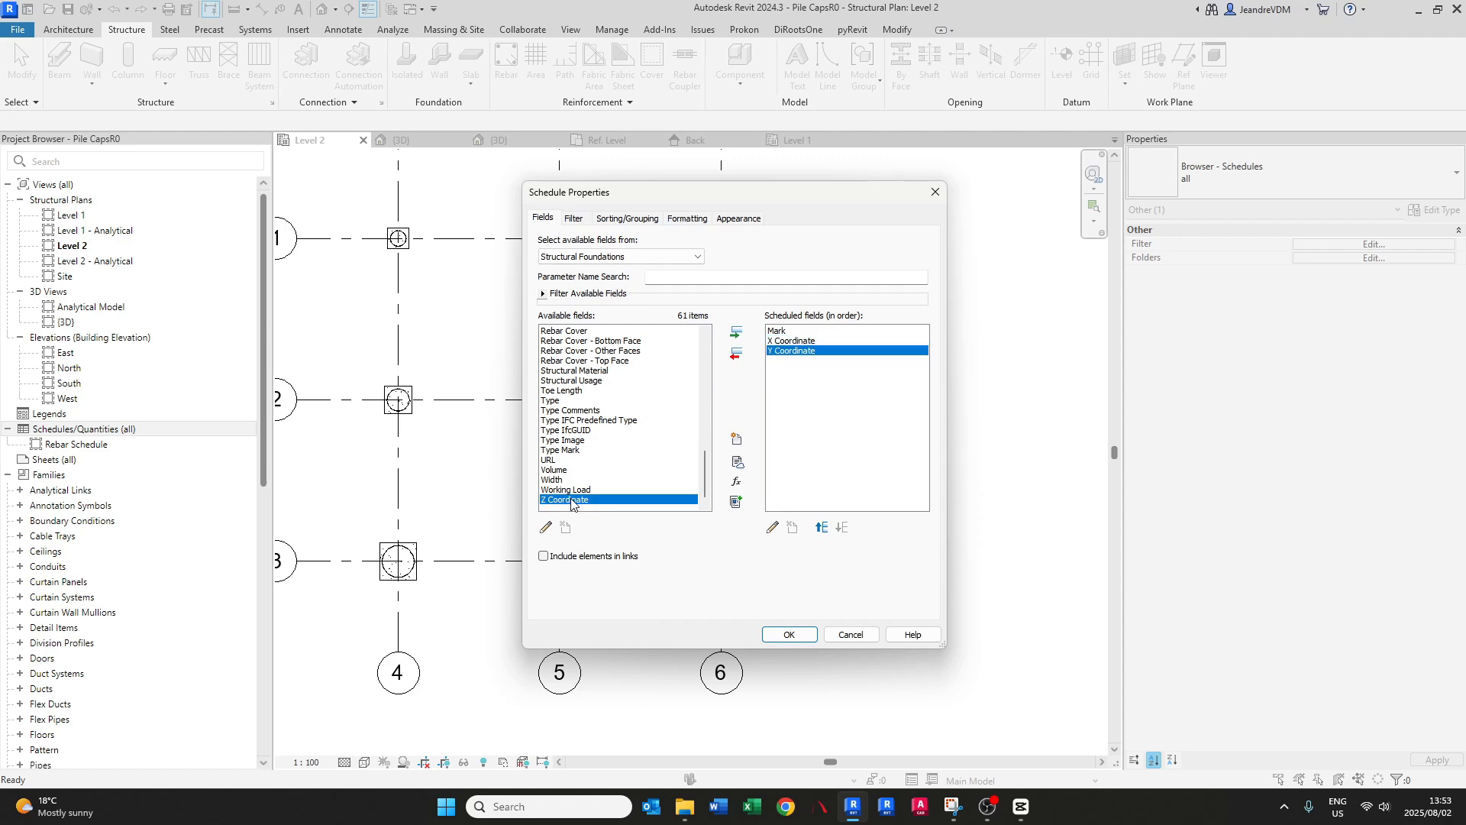
# - Add the Working Load and Diameter parameters to the scheduled fields after Y Coordinate
pyautogui.click(574, 422)
pyautogui.press('w')
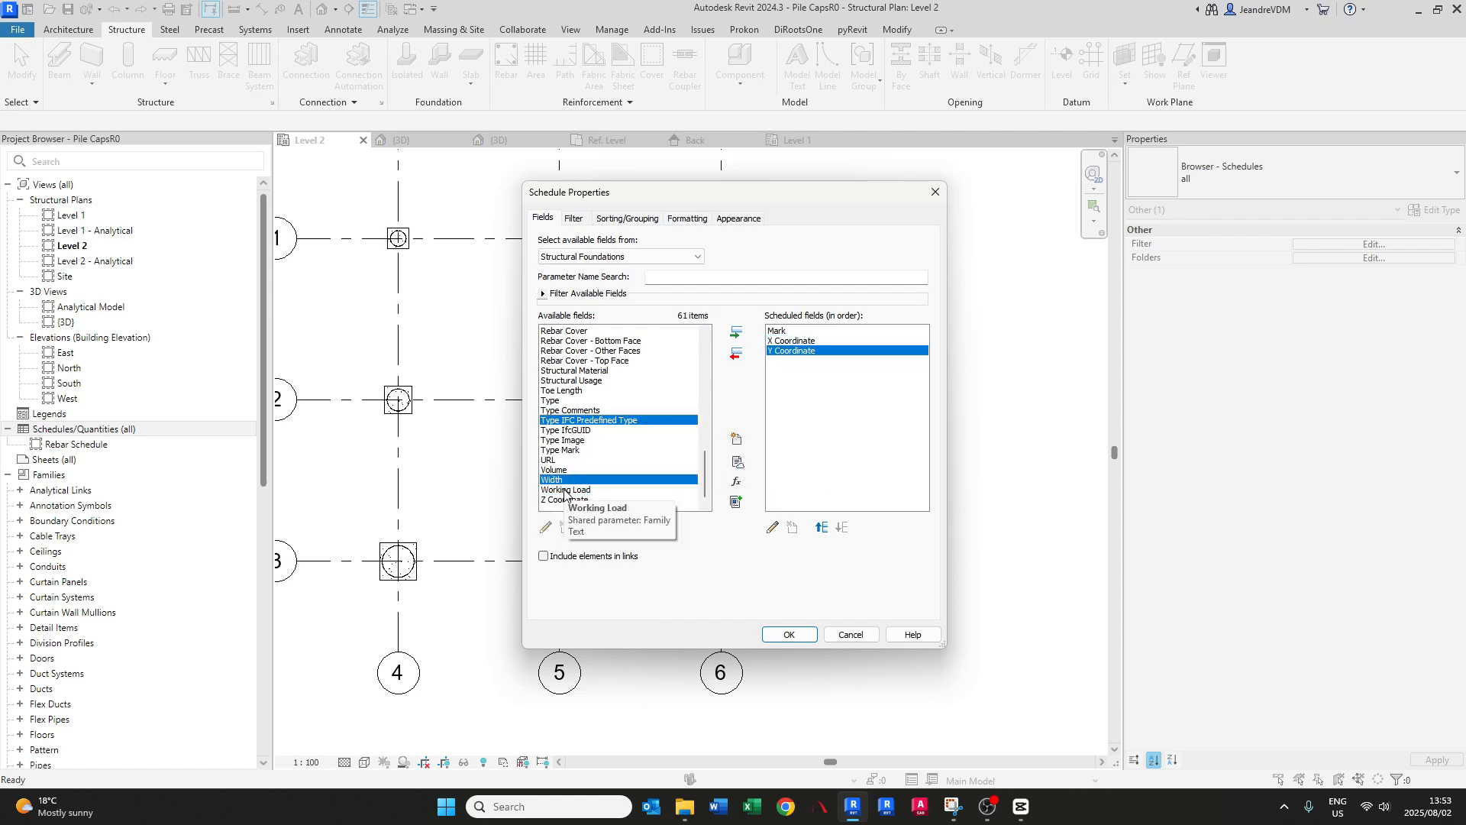
pyautogui.click(566, 491)
pyautogui.click(736, 334)
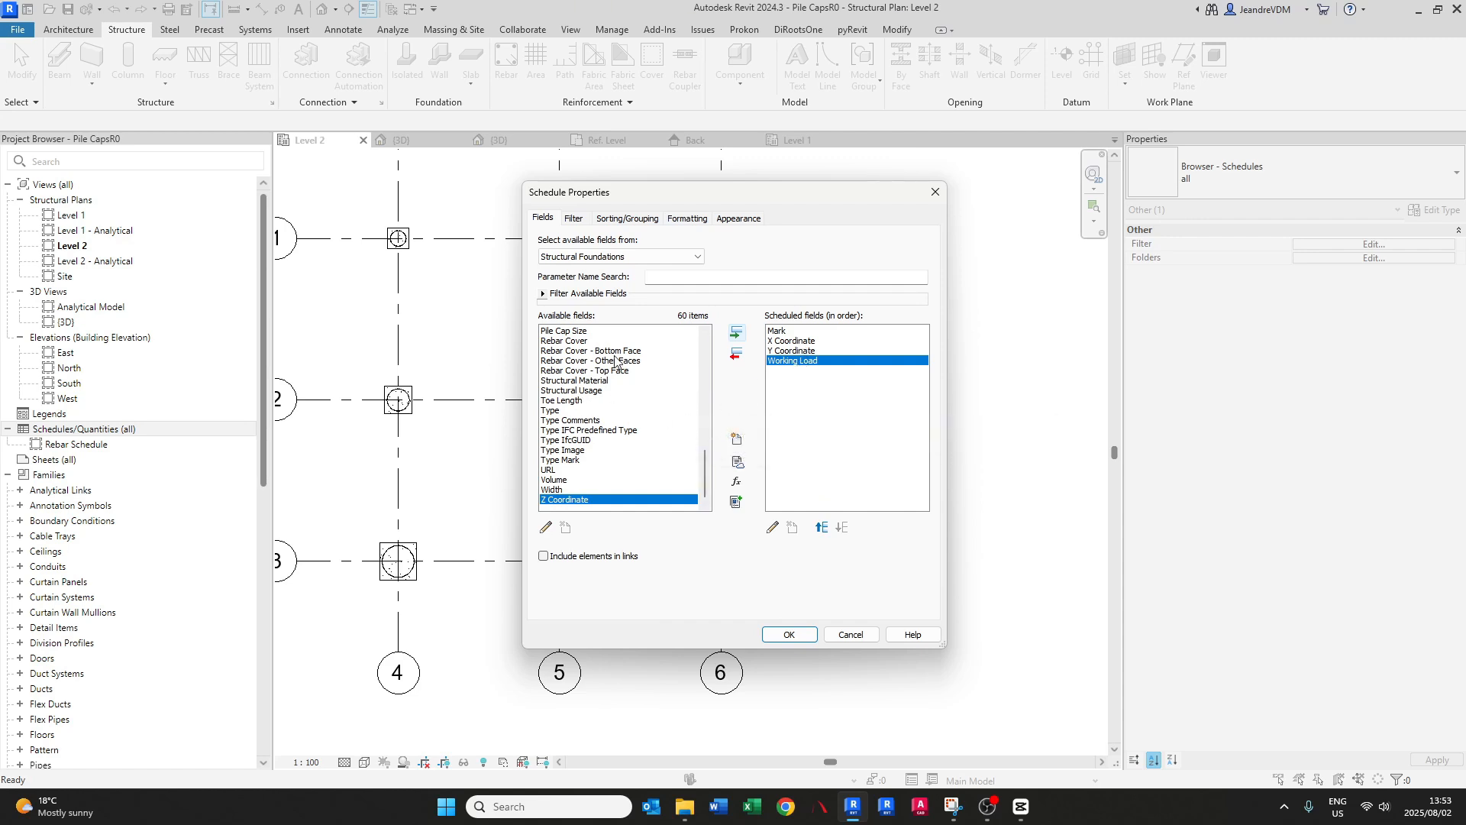
pyautogui.click(595, 382)
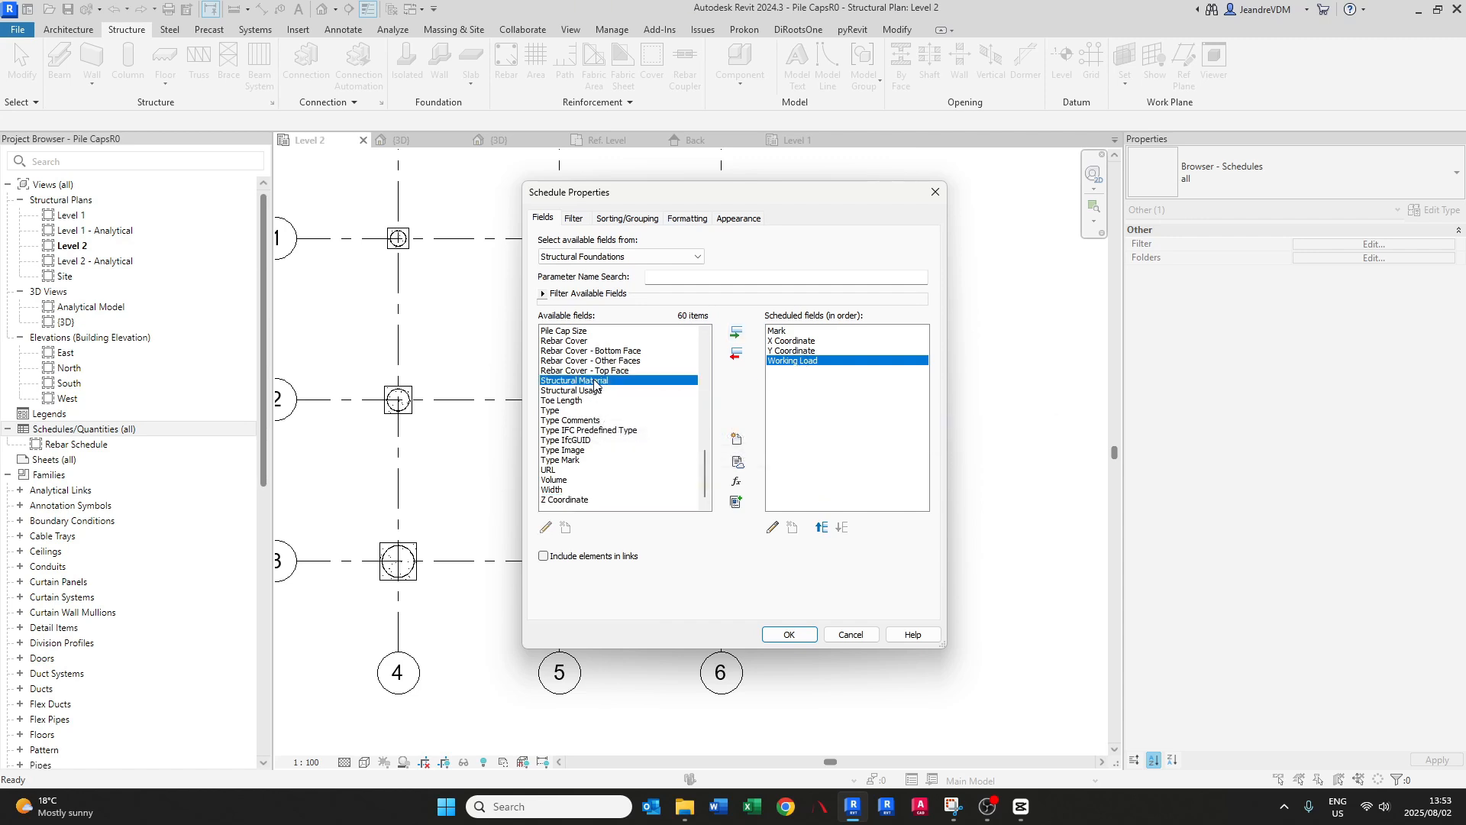
pyautogui.press('d')
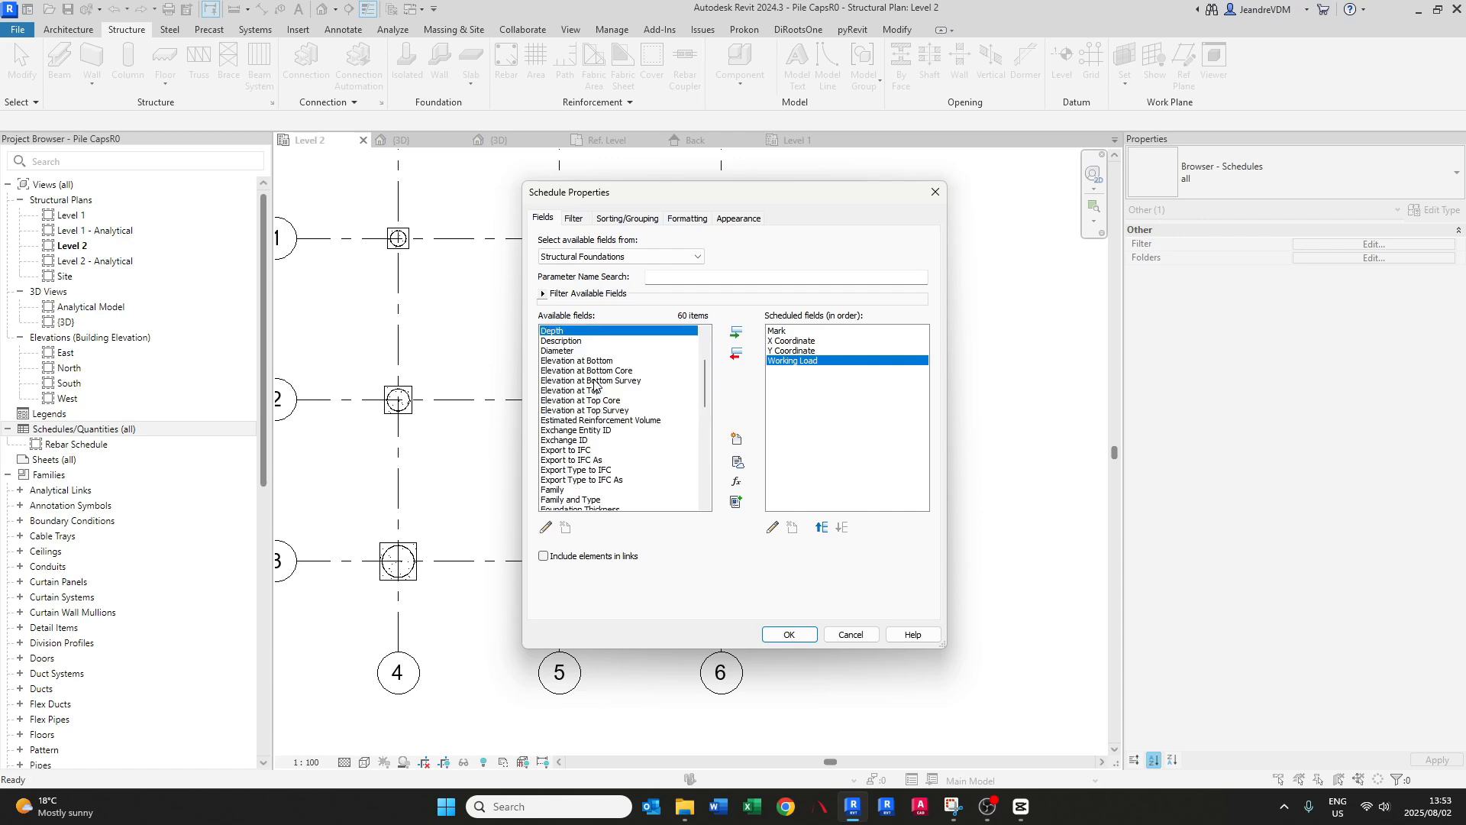
pyautogui.click(577, 352)
pyautogui.click(737, 333)
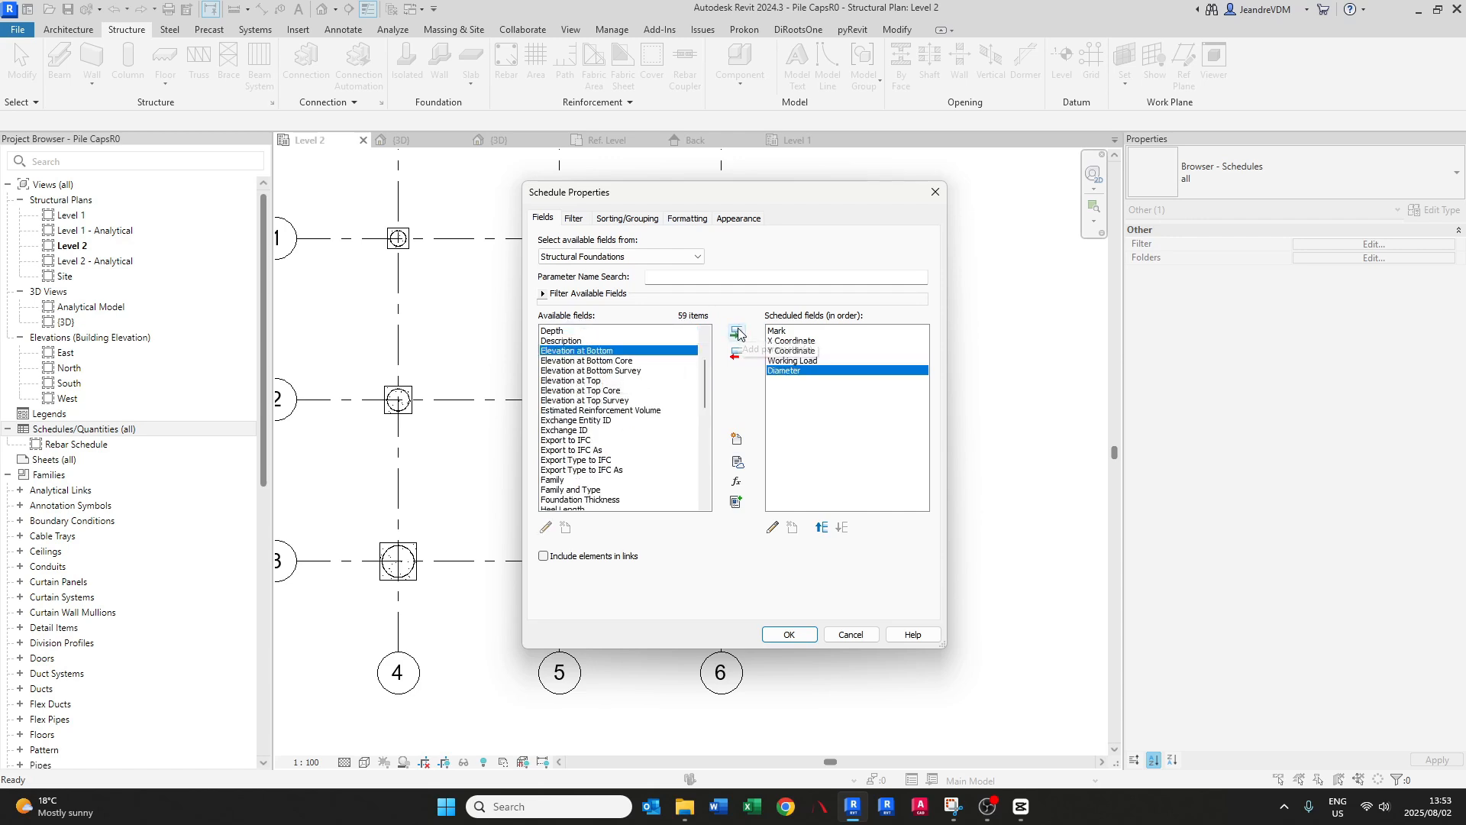
# - Add the Pile Cap Size parameter to the scheduled fields after Diameter
pyautogui.click(584, 400)
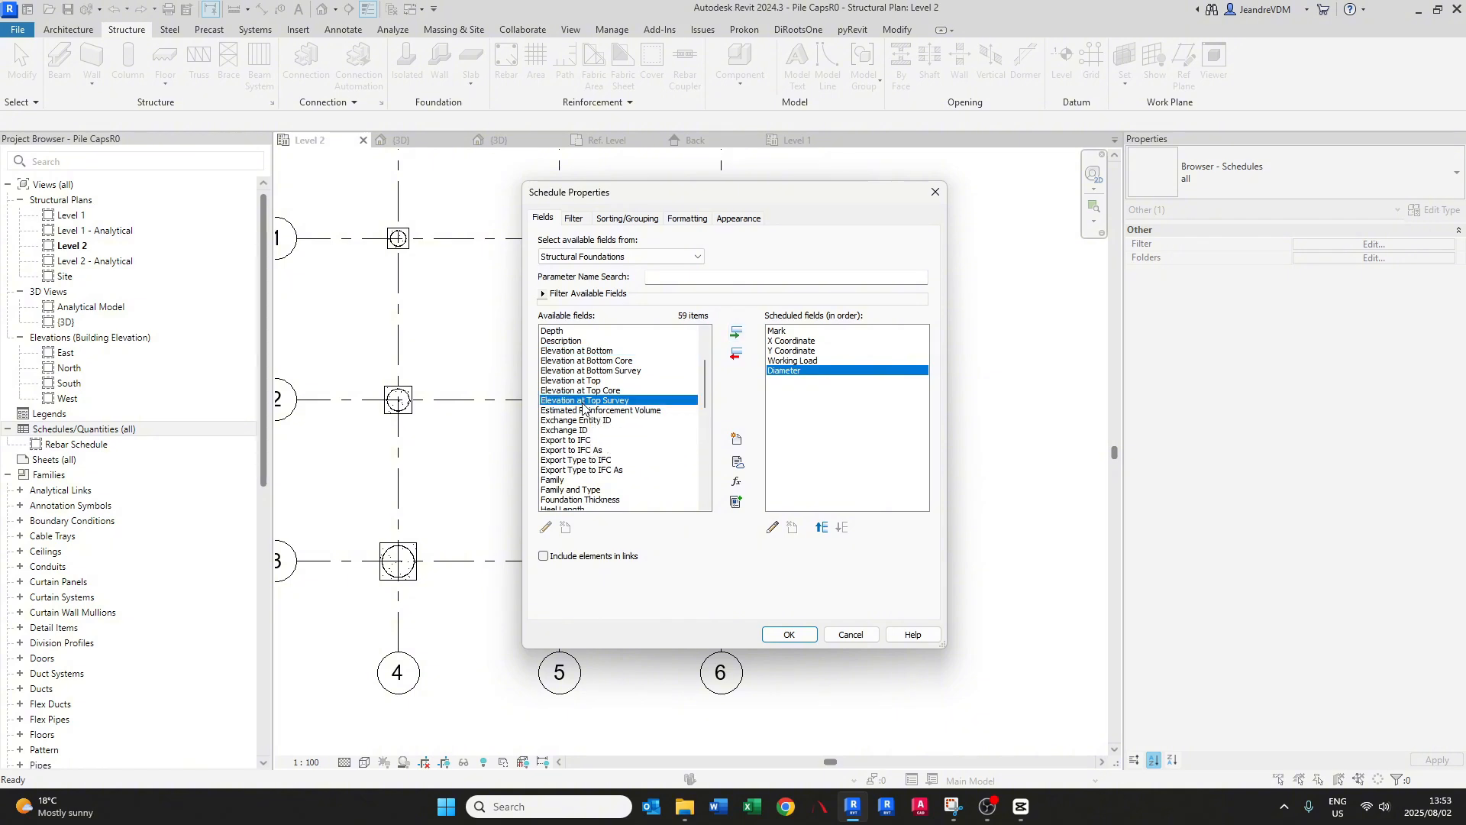
pyautogui.press('p')
pyautogui.scroll(-1, 571, 497)
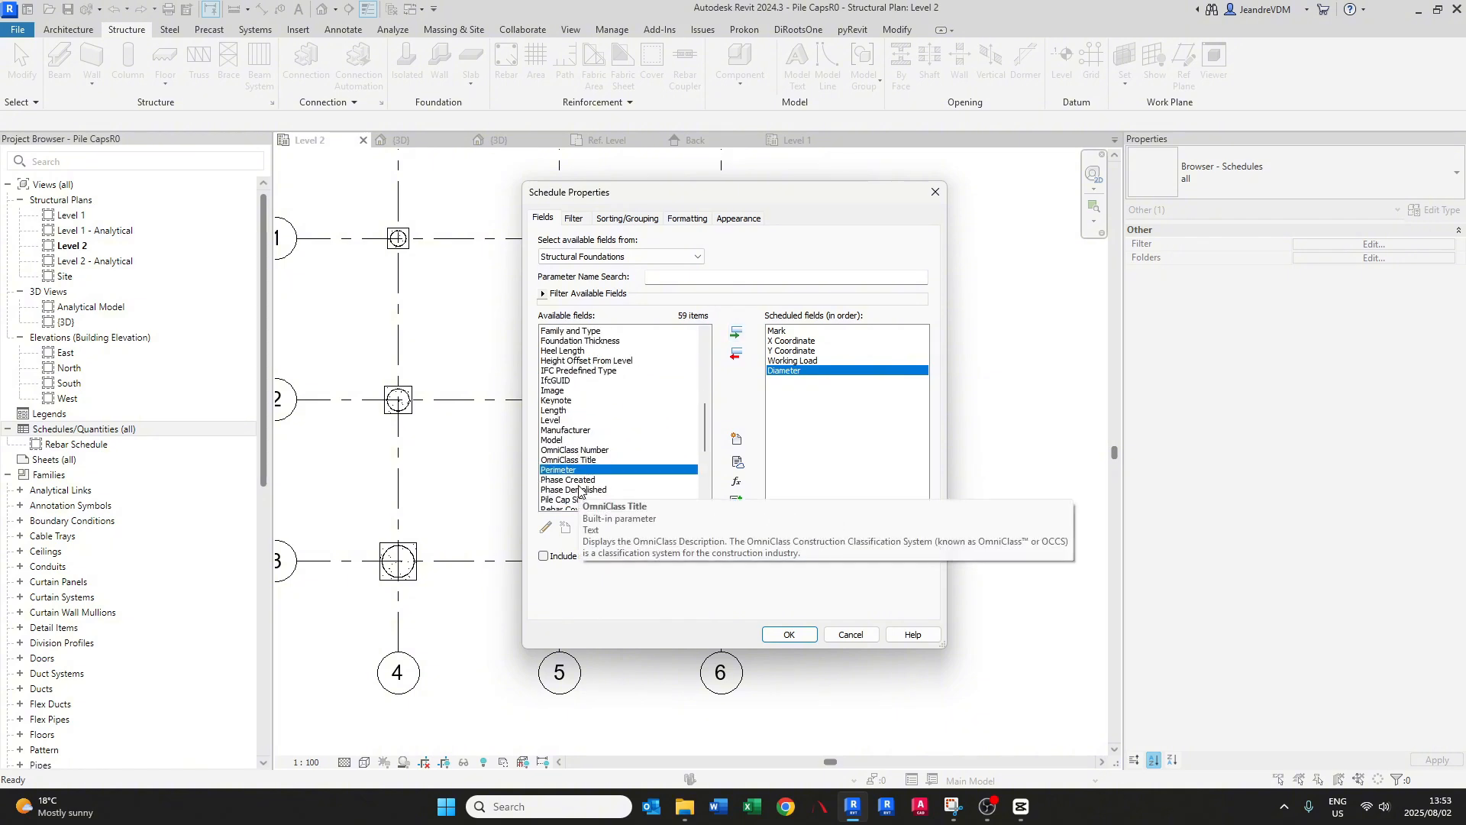
pyautogui.click(567, 500)
pyautogui.click(736, 333)
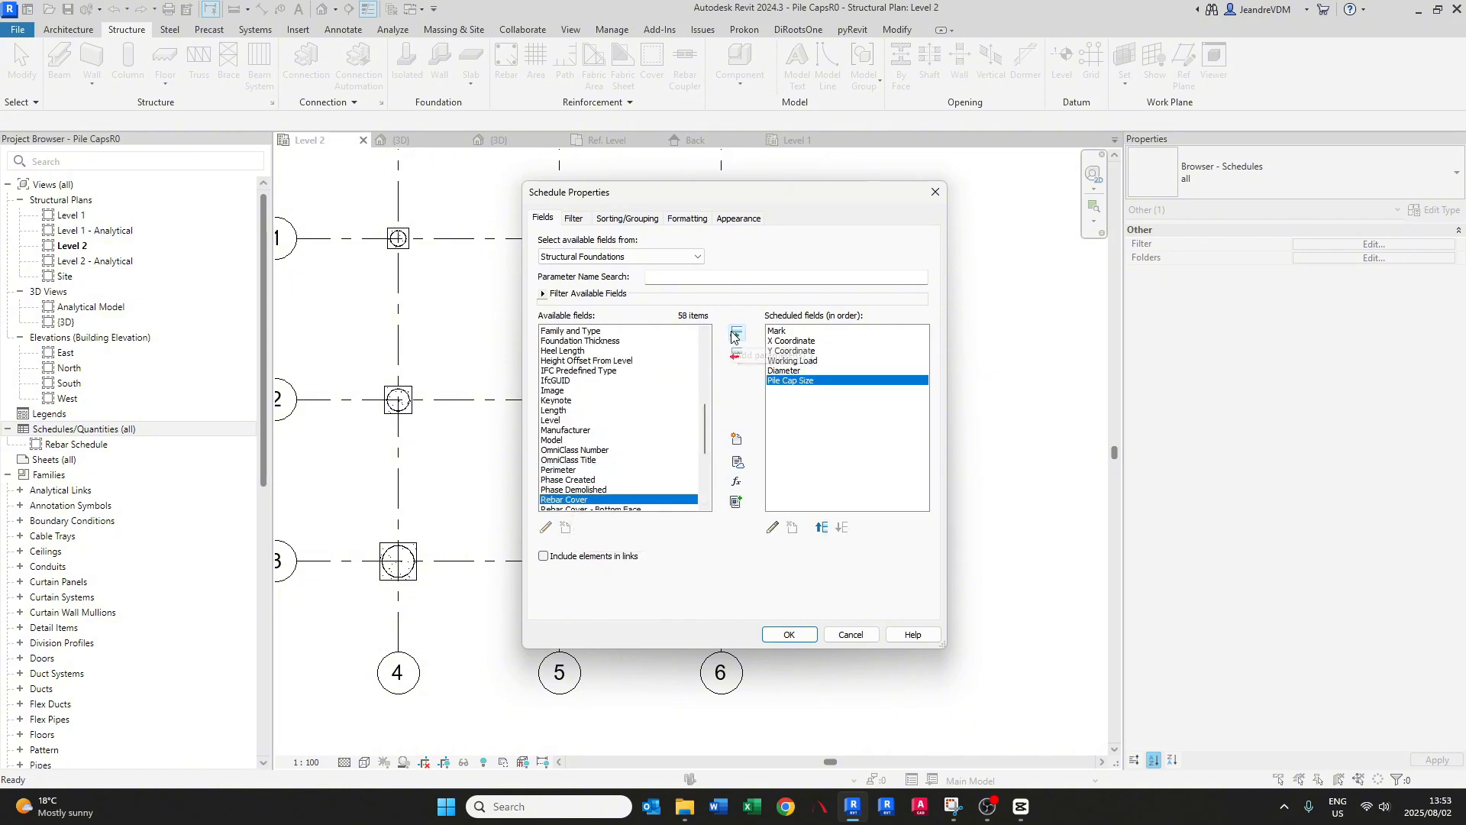
# - Add the Z Coordinate parameter as the last scheduled field and generate the schedule
pyautogui.click(568, 441)
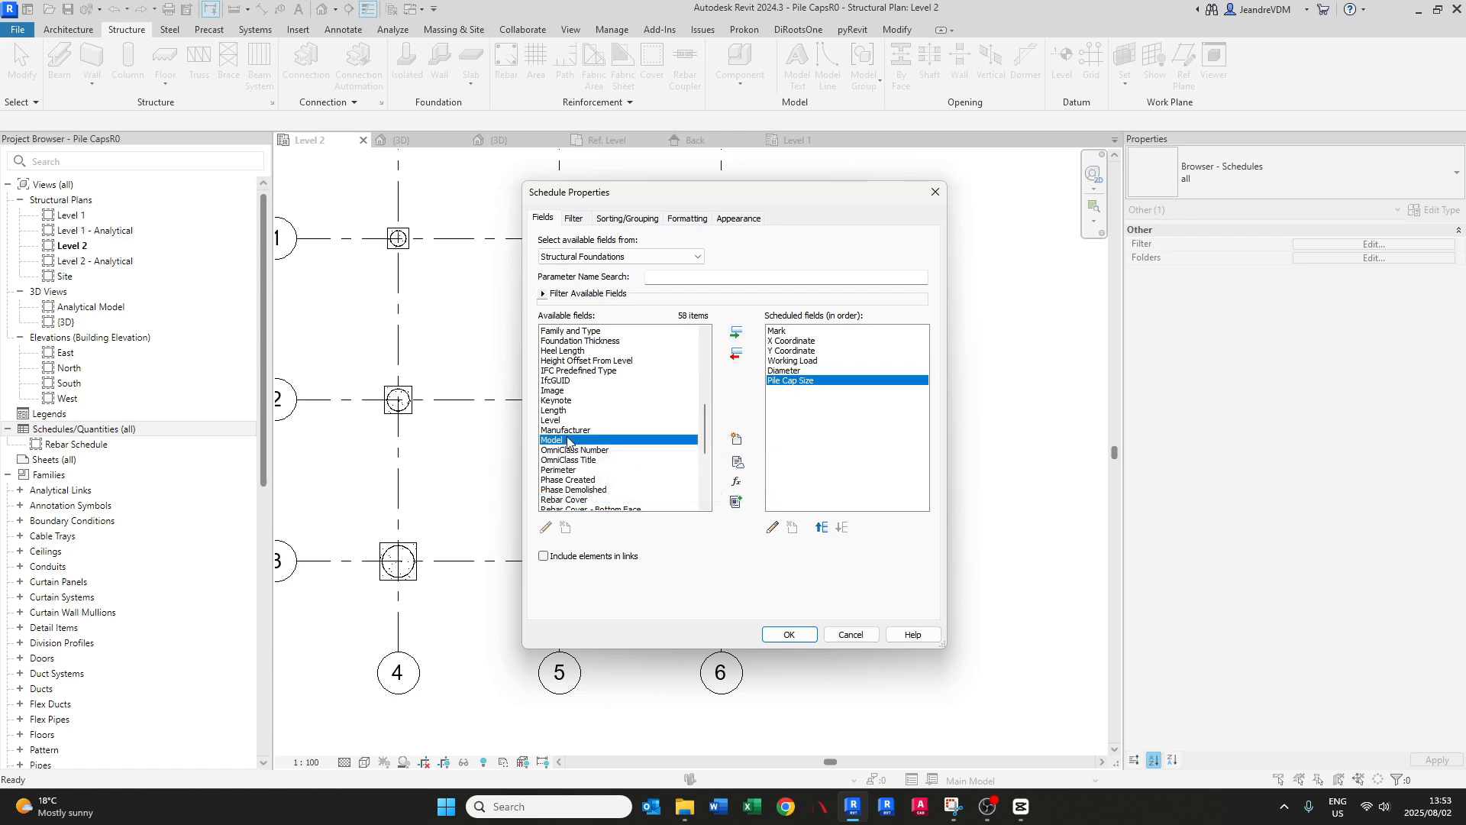
pyautogui.press('z')
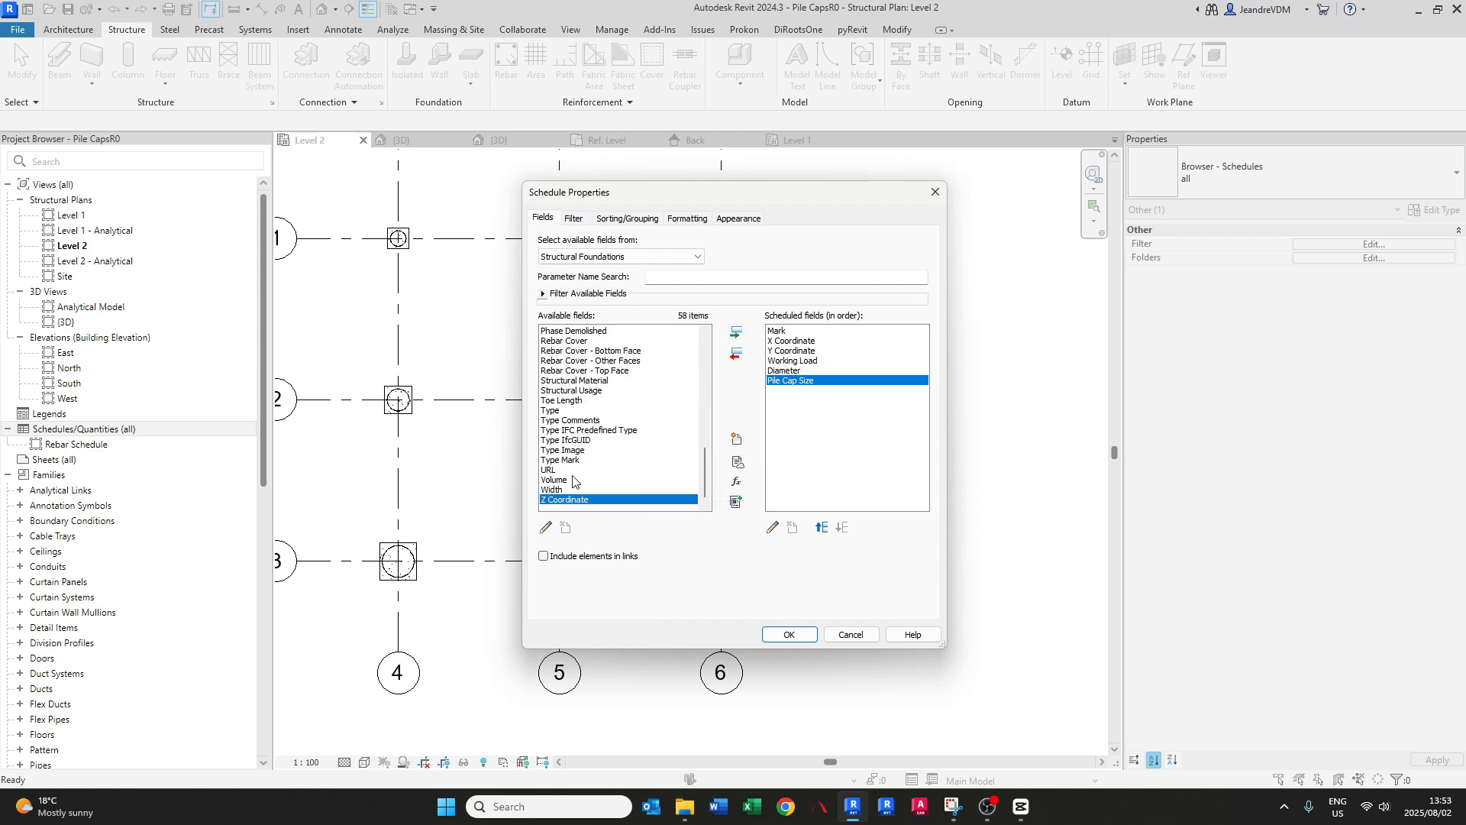
pyautogui.click(738, 334)
pyautogui.click(595, 420)
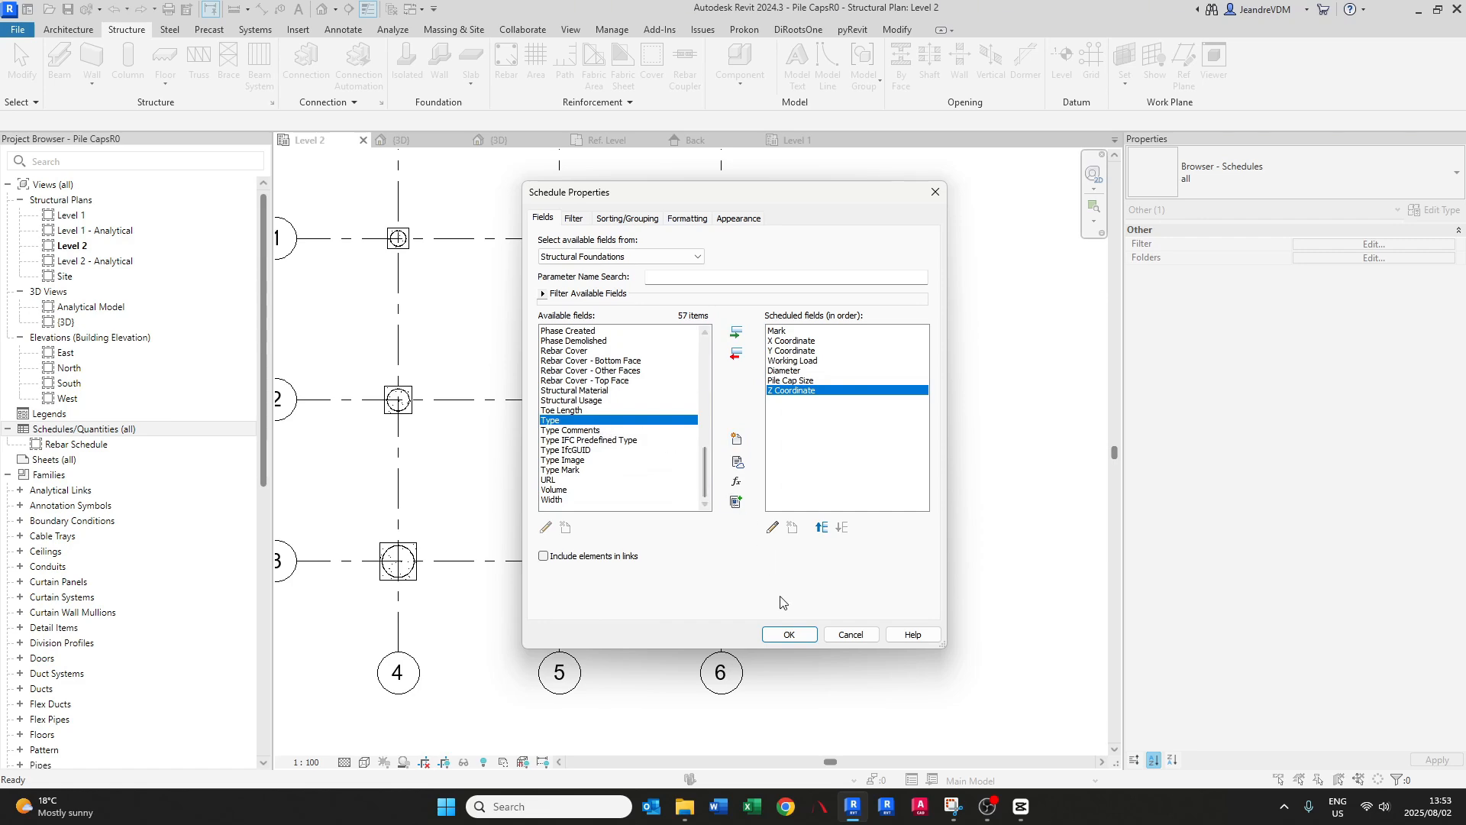
pyautogui.click(789, 634)
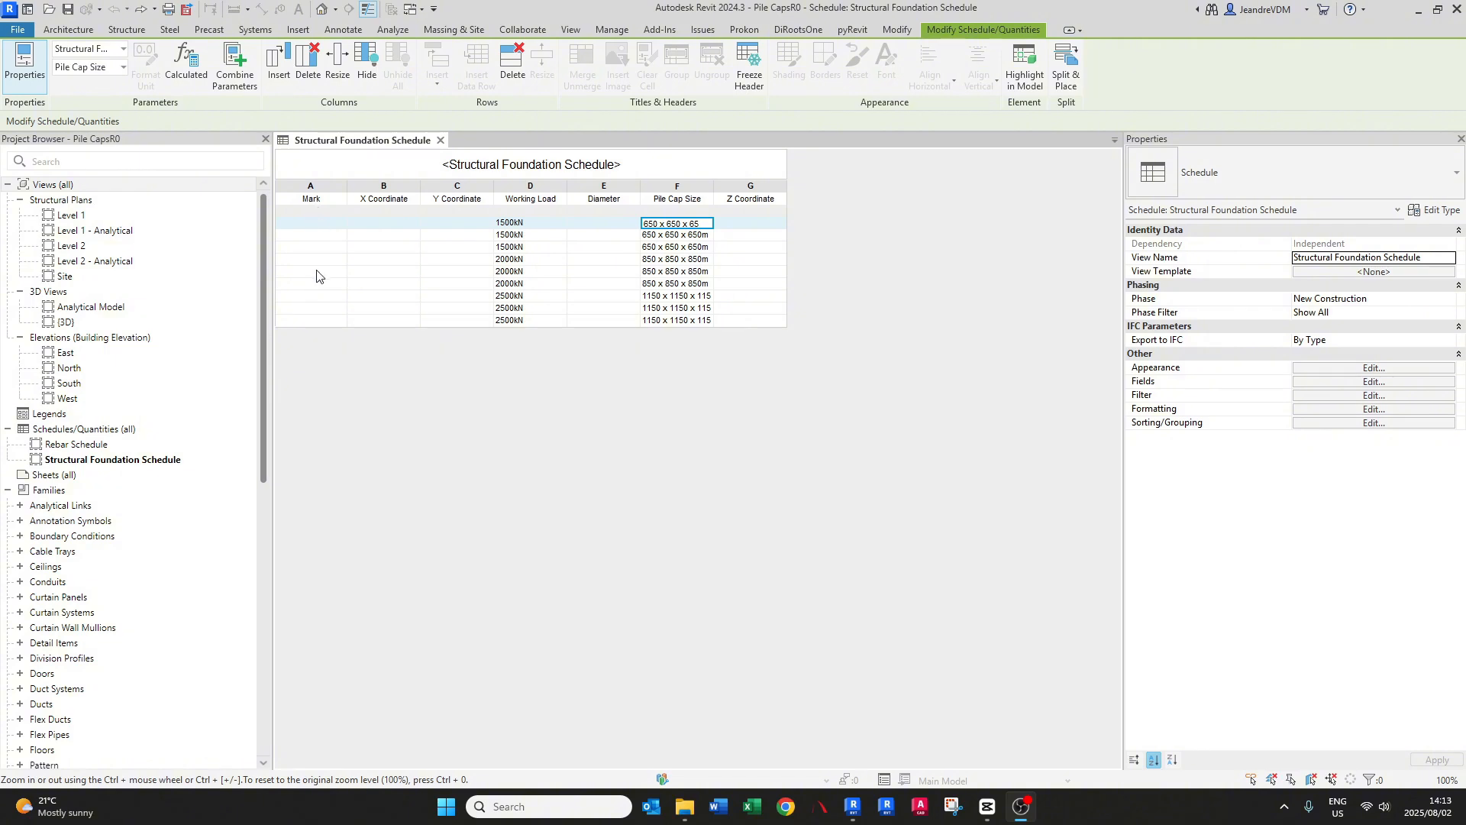
# - Rename the schedule's Mark column heading as Pile Numner
pyautogui.click(326, 199)
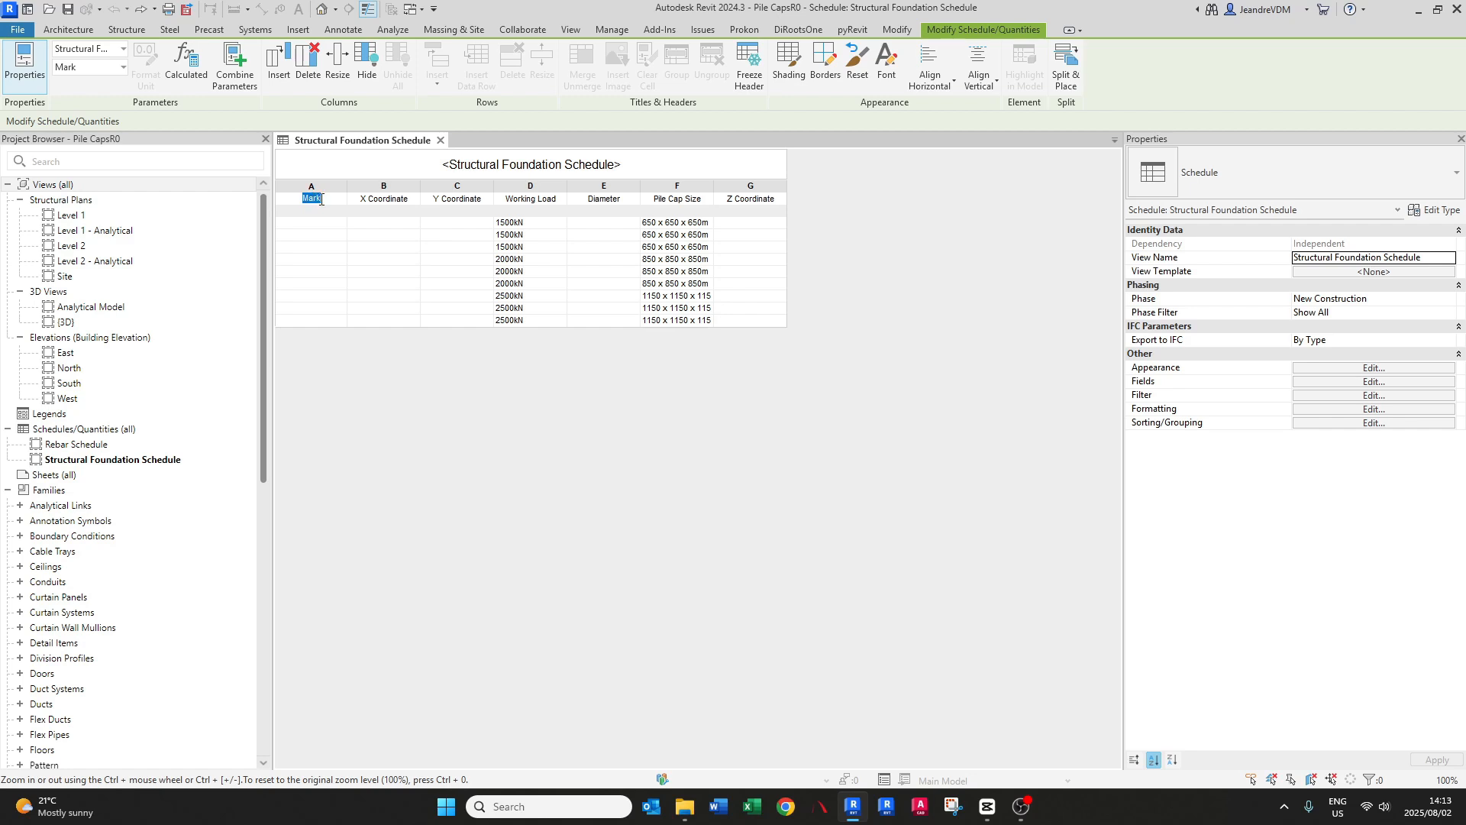
pyautogui.write('Pile Number')
pyautogui.press('Return')
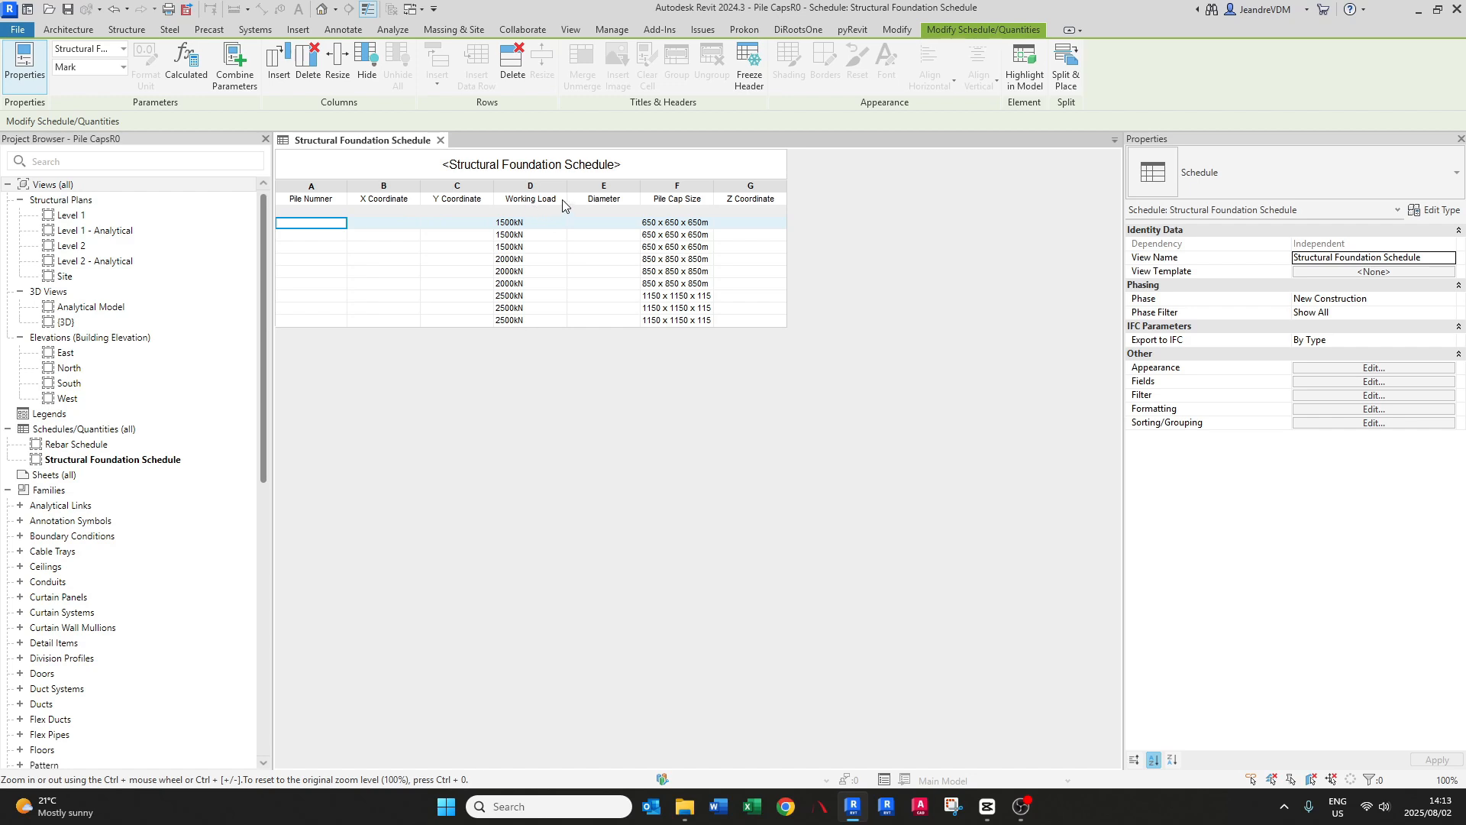
pyautogui.click(588, 199)
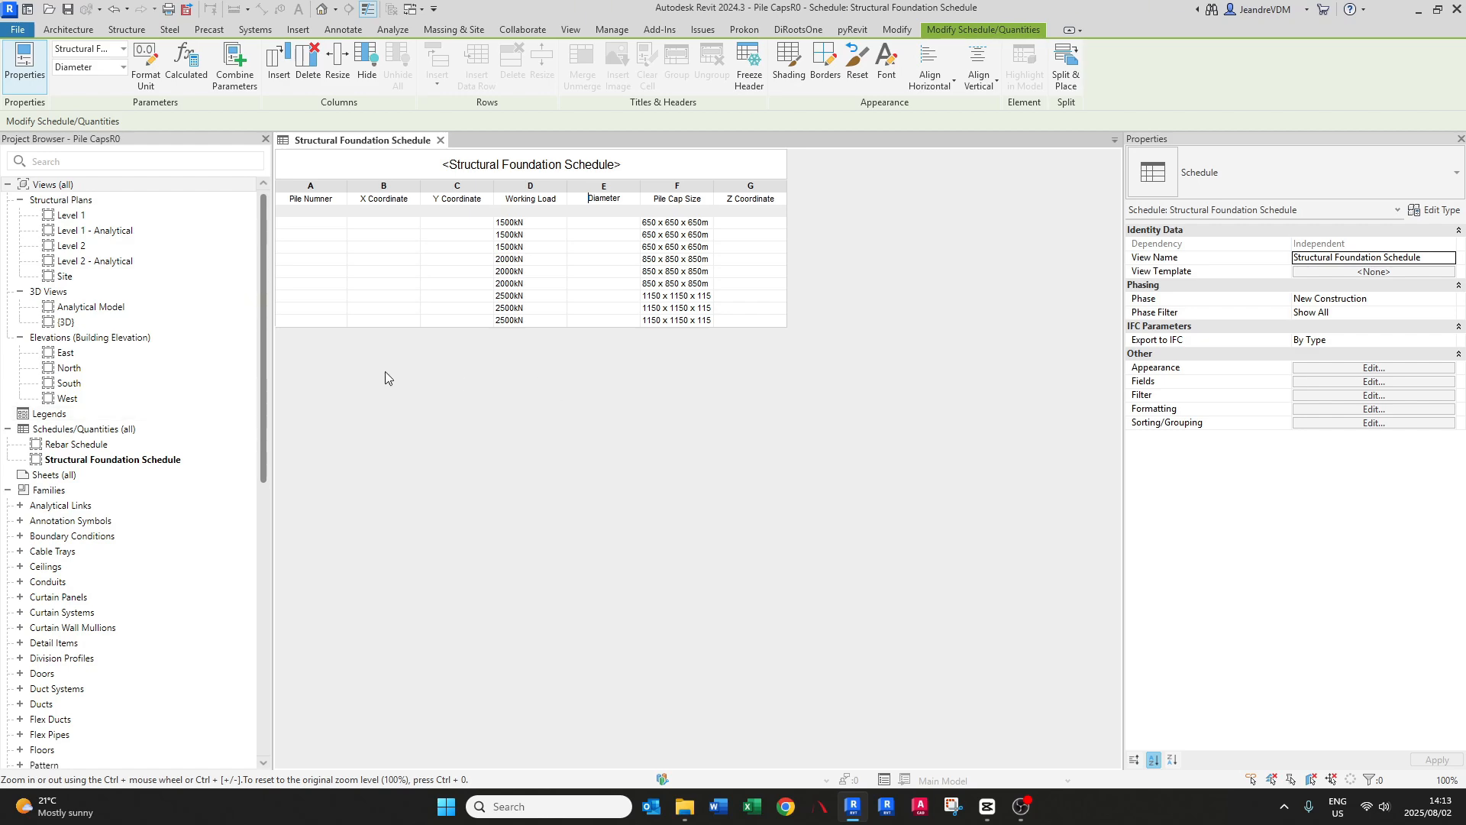
# - Open the {3D} view of the pile caps and set its visual style to Realistic
pyautogui.doubleClick(67, 322)
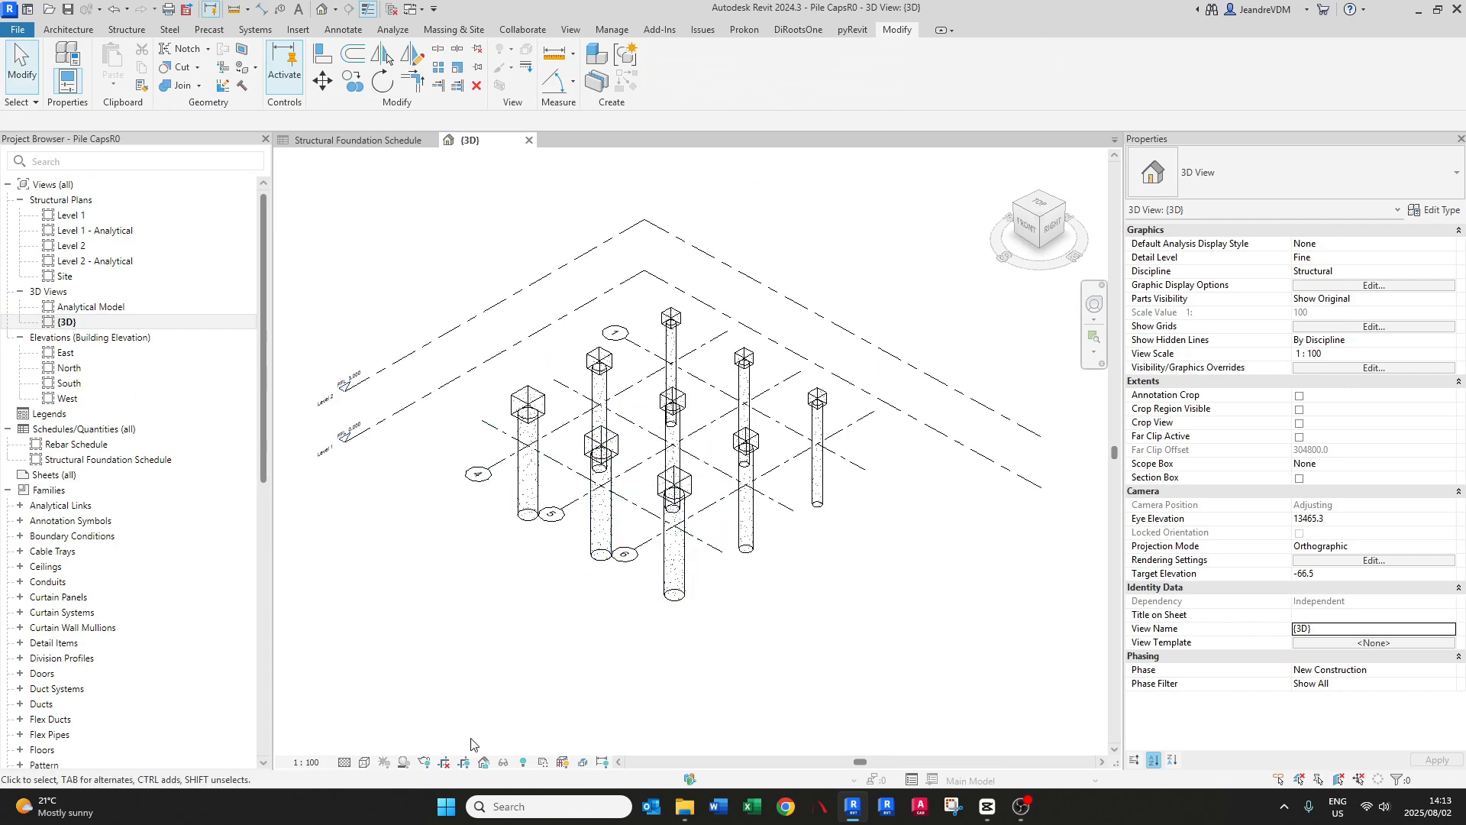
pyautogui.click(365, 762)
pyautogui.click(388, 745)
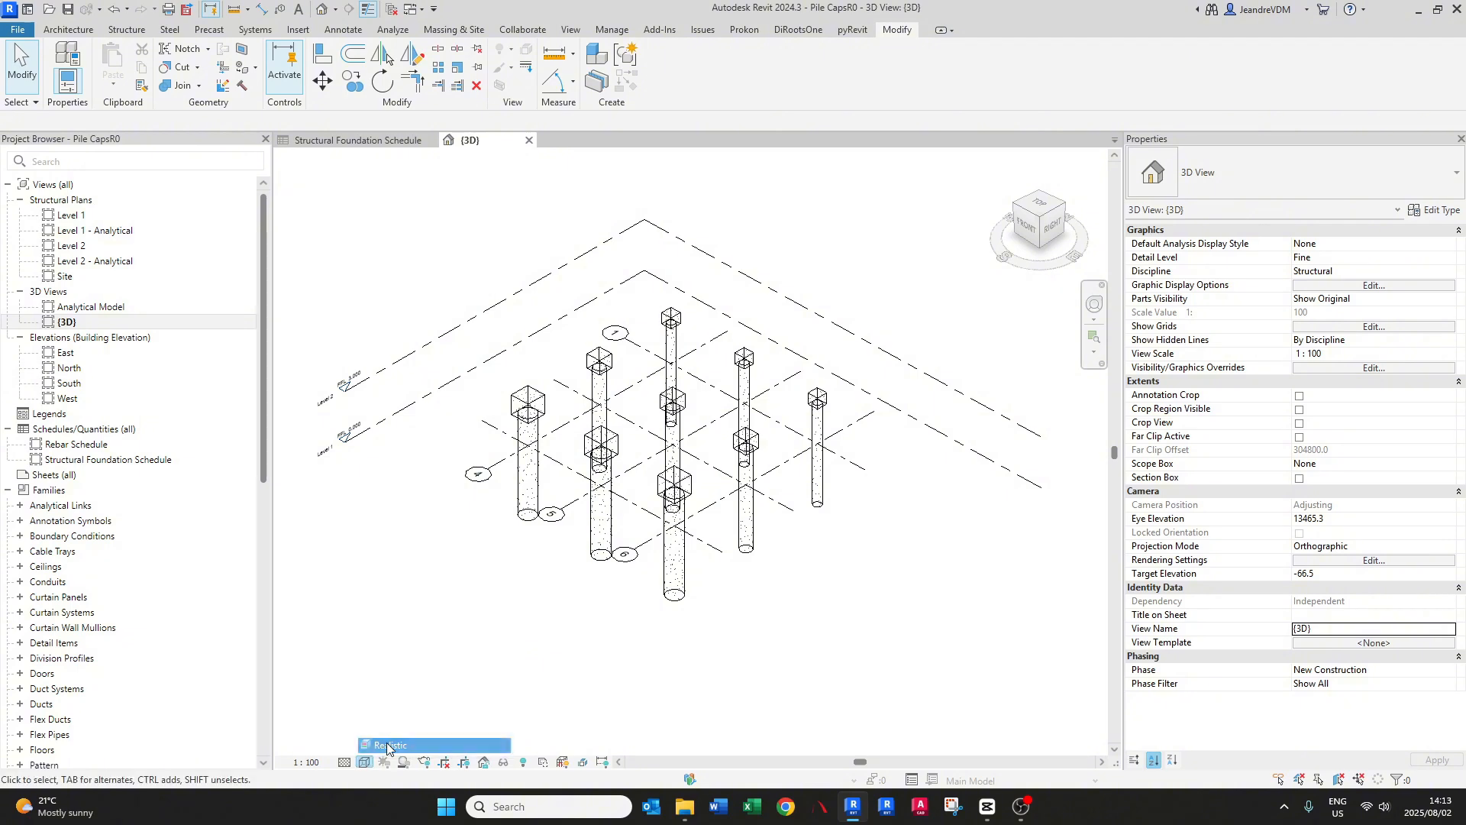
pyautogui.scroll(2, 623, 496)
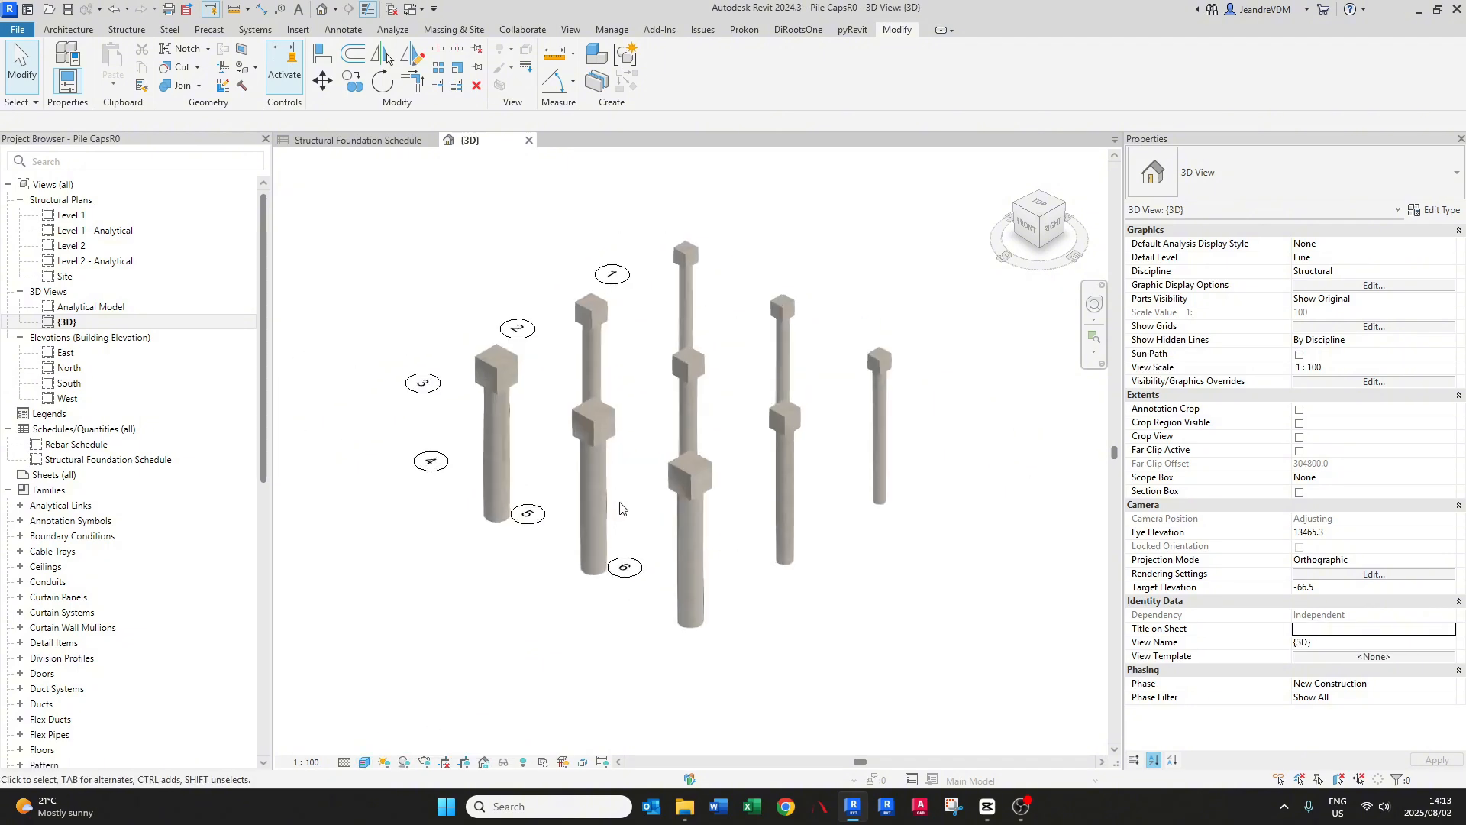
# - Check the Diameter parameter in the type properties of the pile cap at grids 3 and 5, and open its family for editing
pyautogui.click(611, 449)
pyautogui.click(1451, 214)
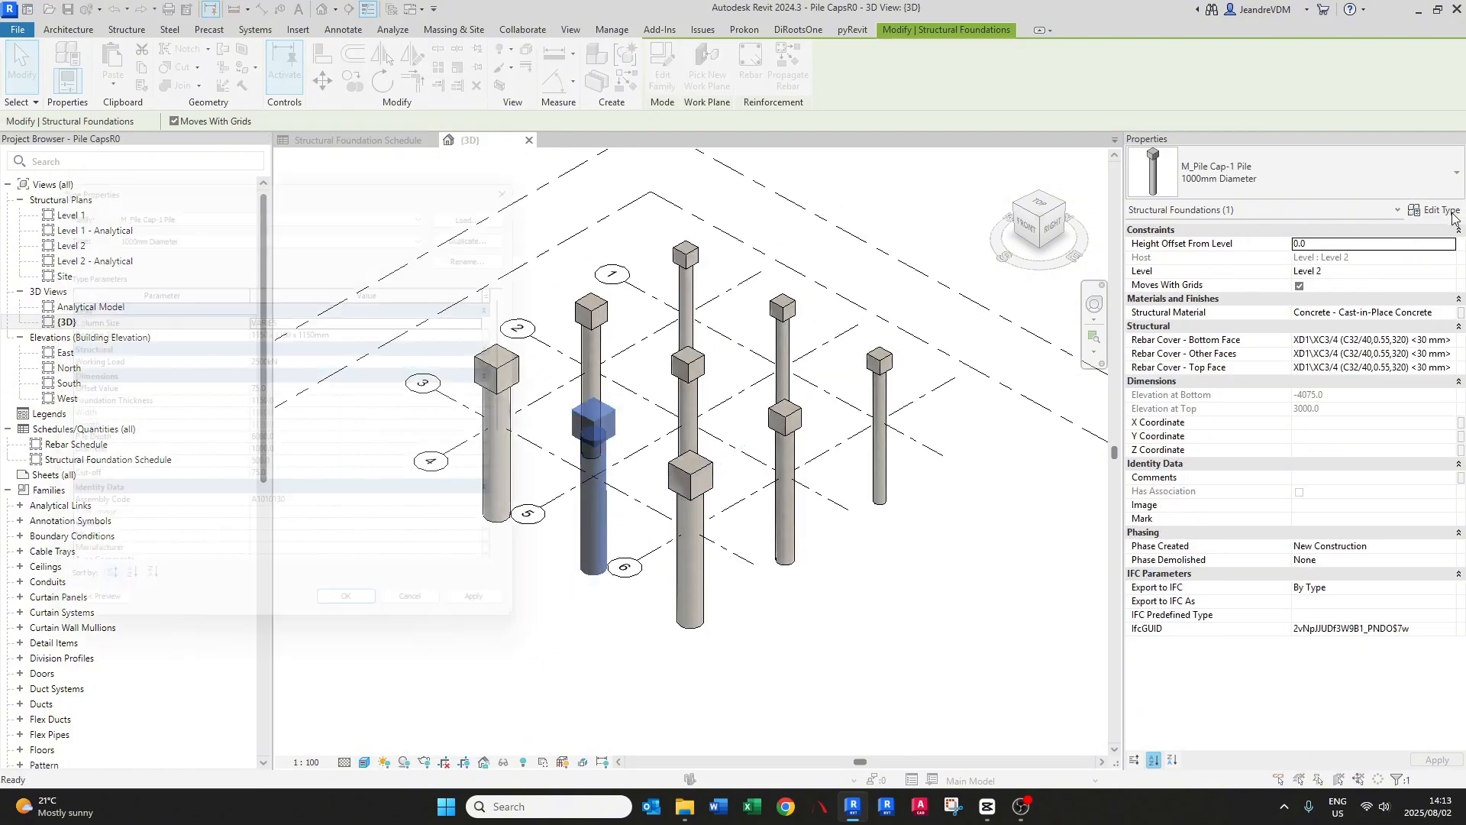
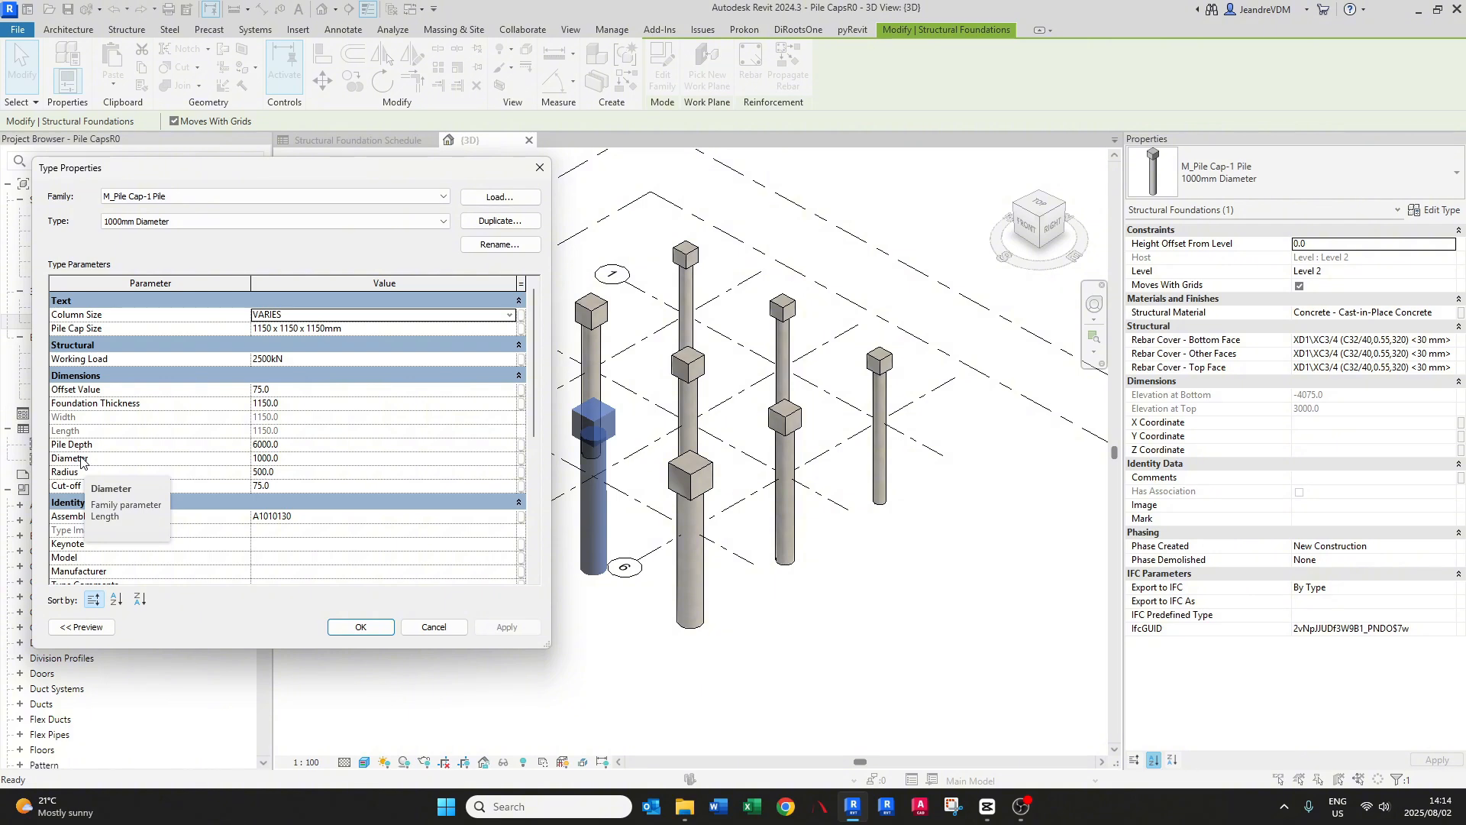
pyautogui.press('Escape')
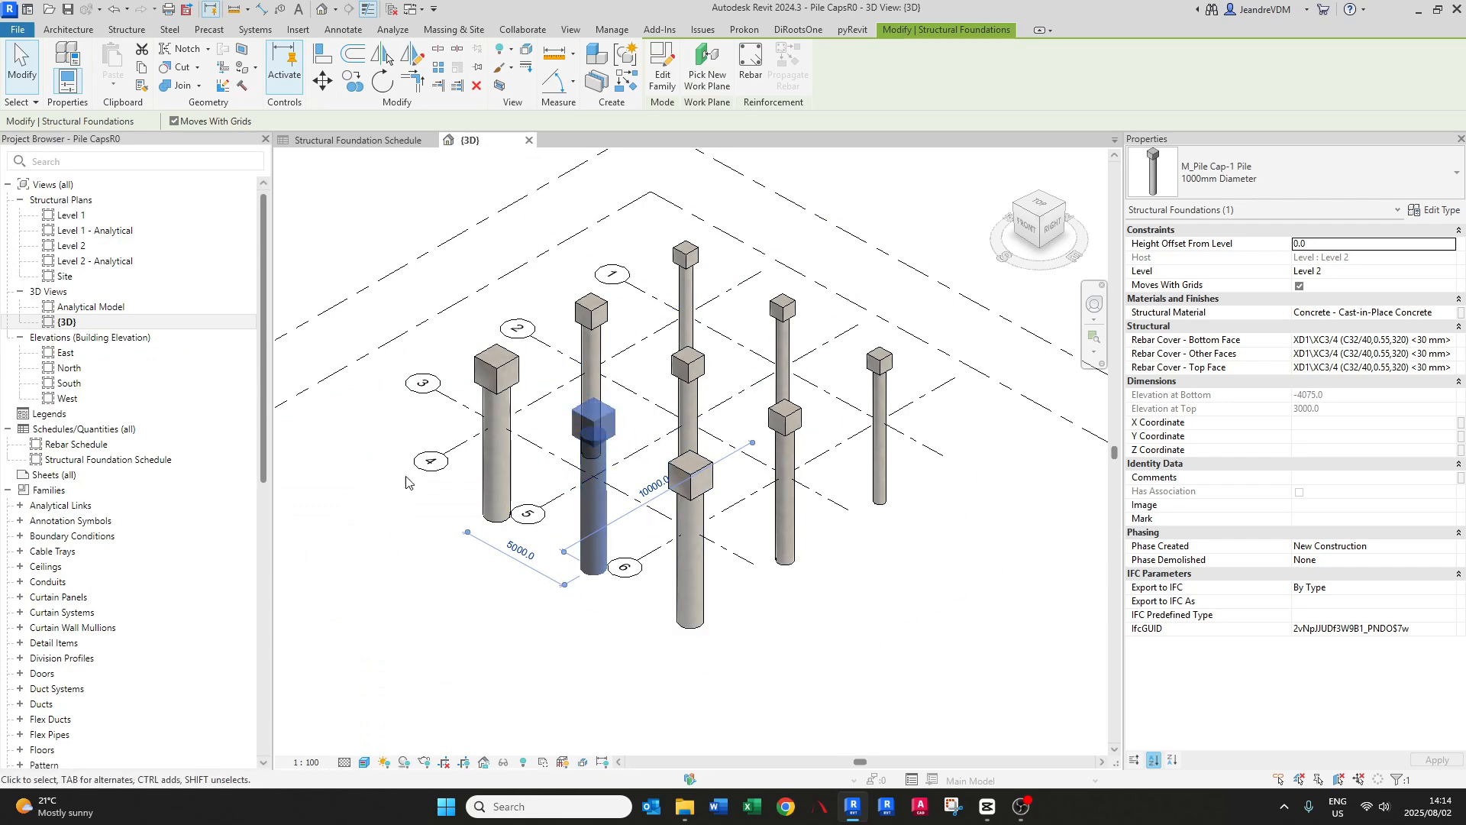
pyautogui.click(663, 79)
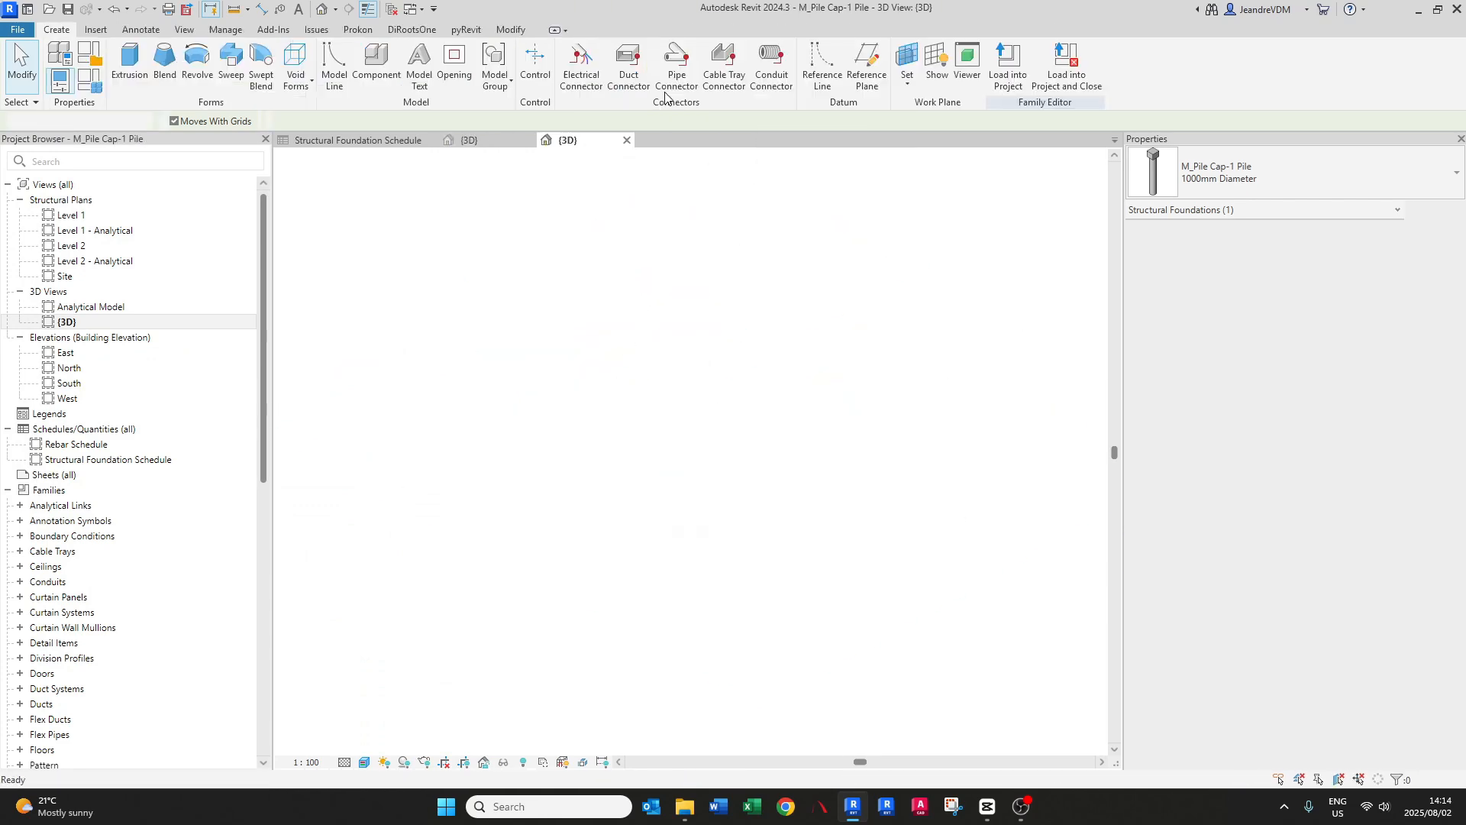
pyautogui.click(90, 79)
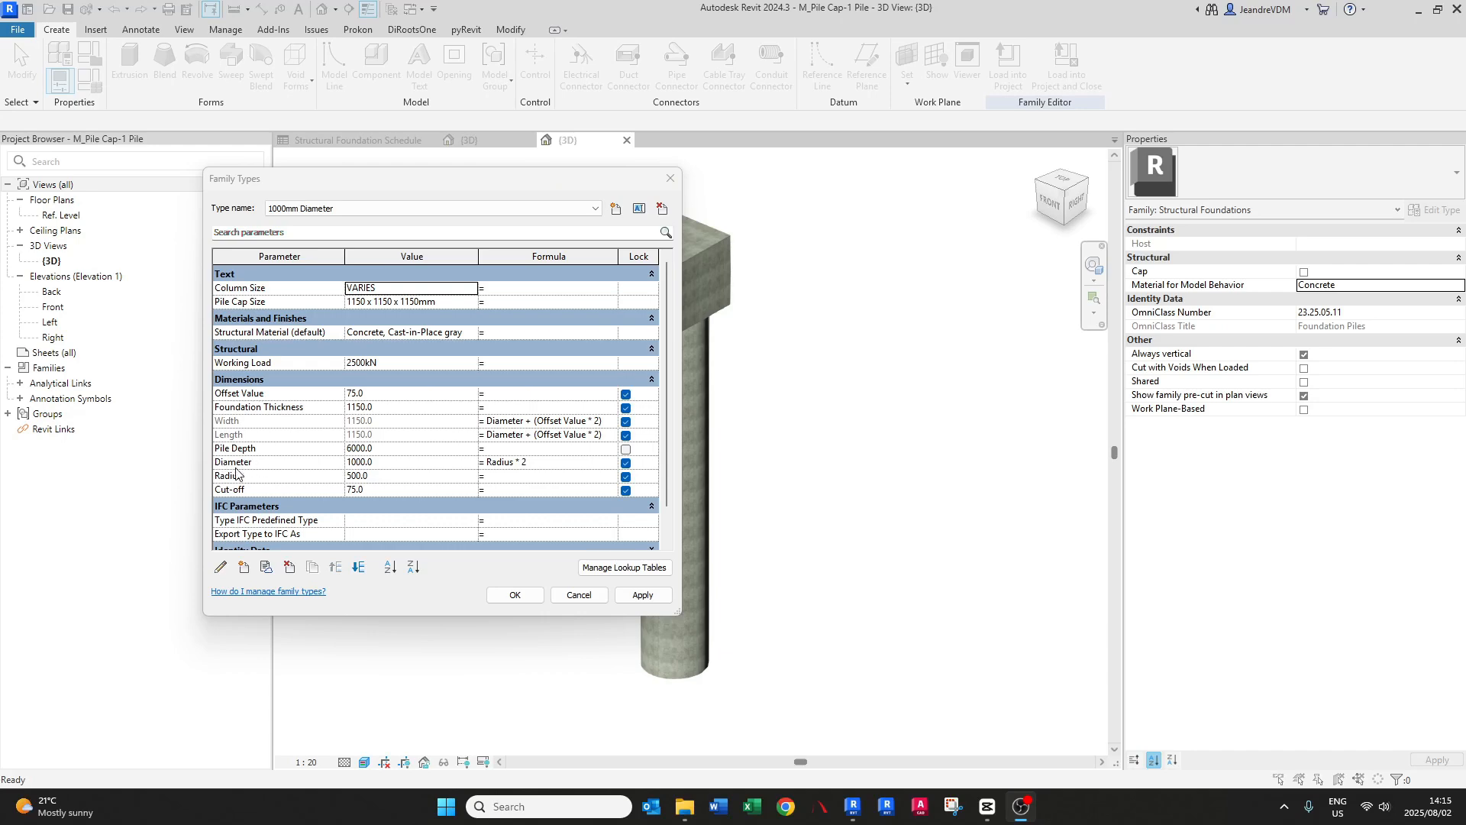
pyautogui.click(230, 466)
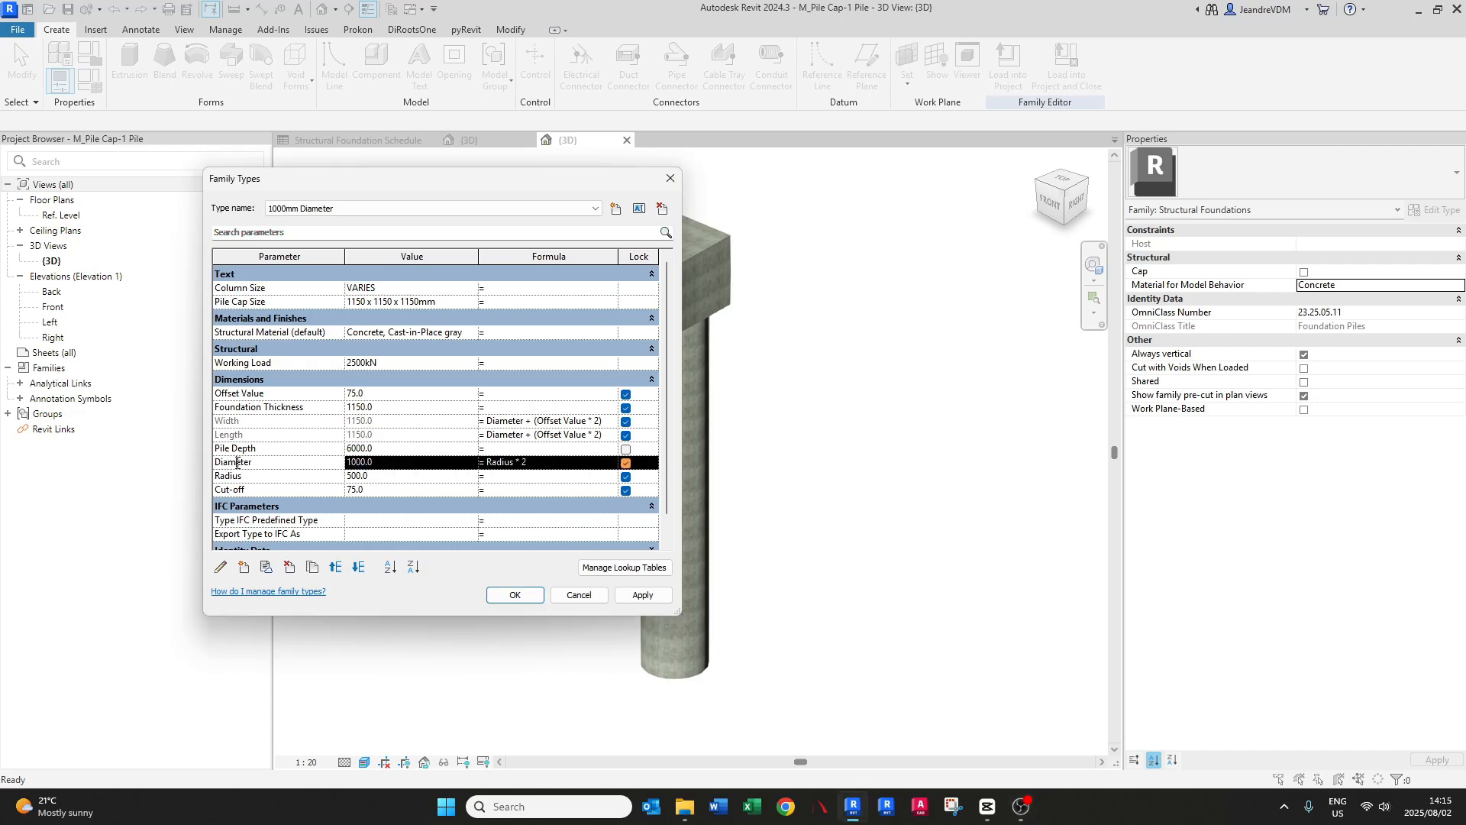
pyautogui.click(222, 568)
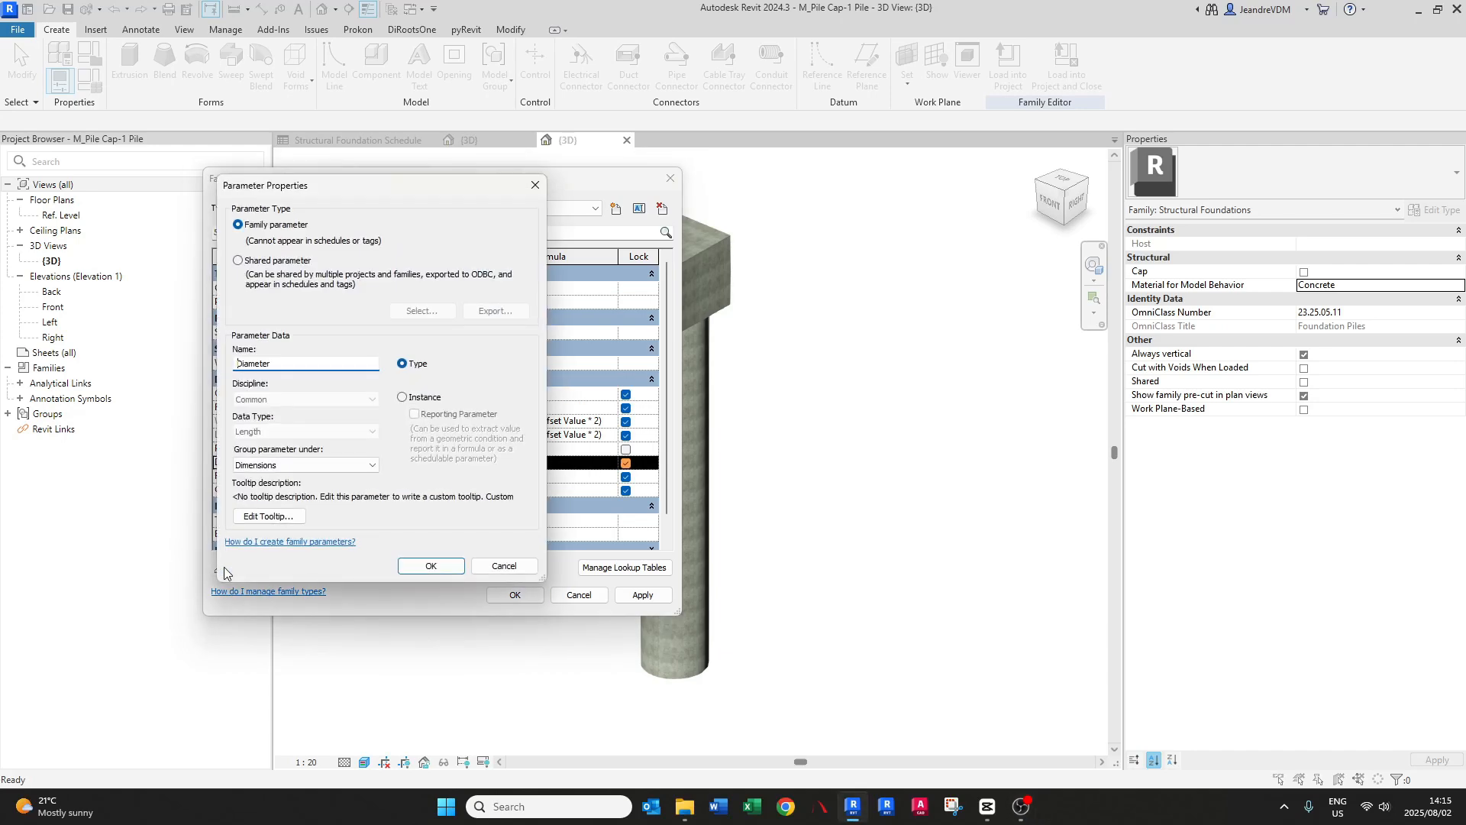
pyautogui.click(258, 262)
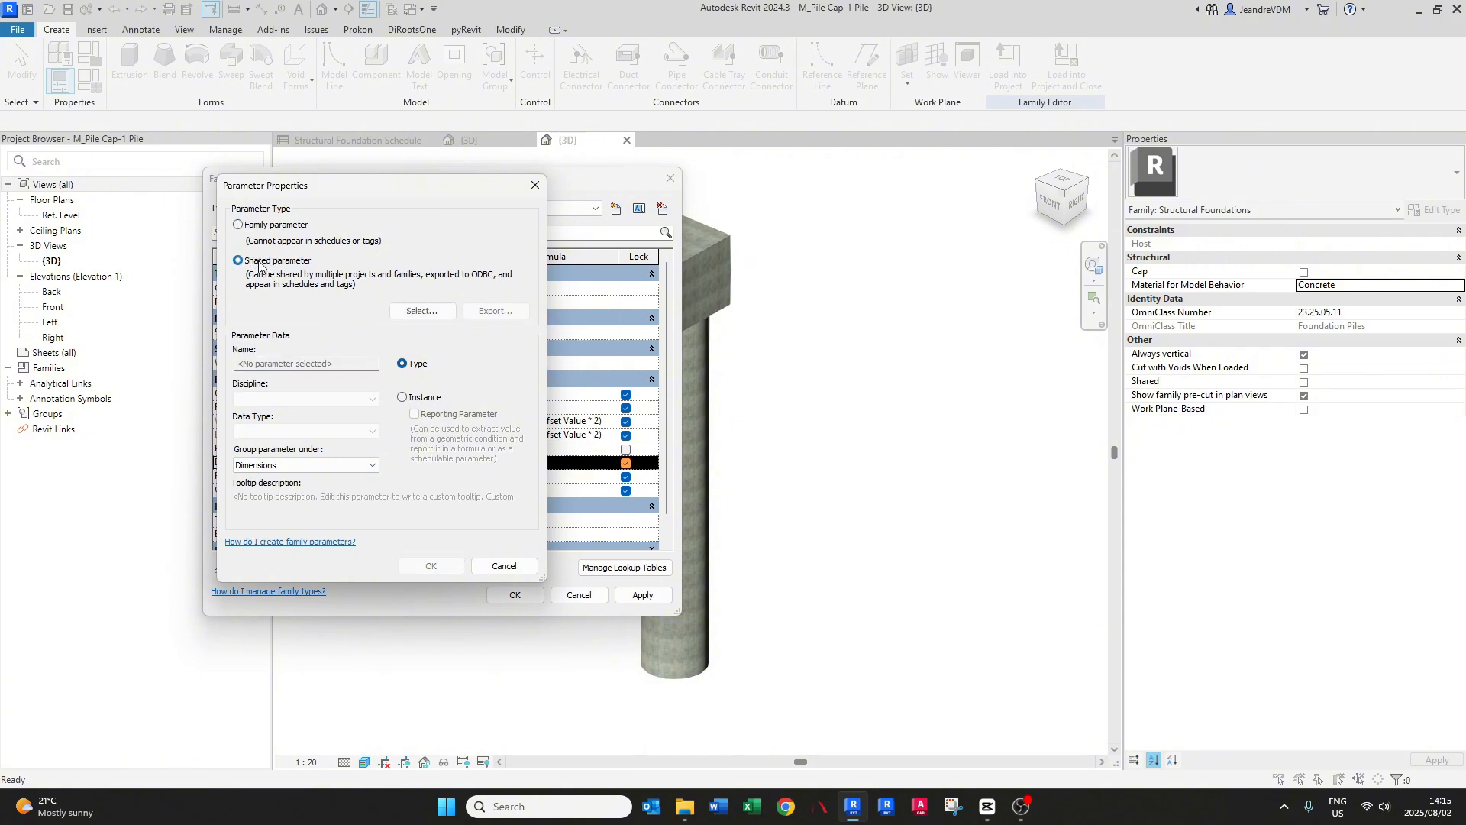
pyautogui.click(422, 311)
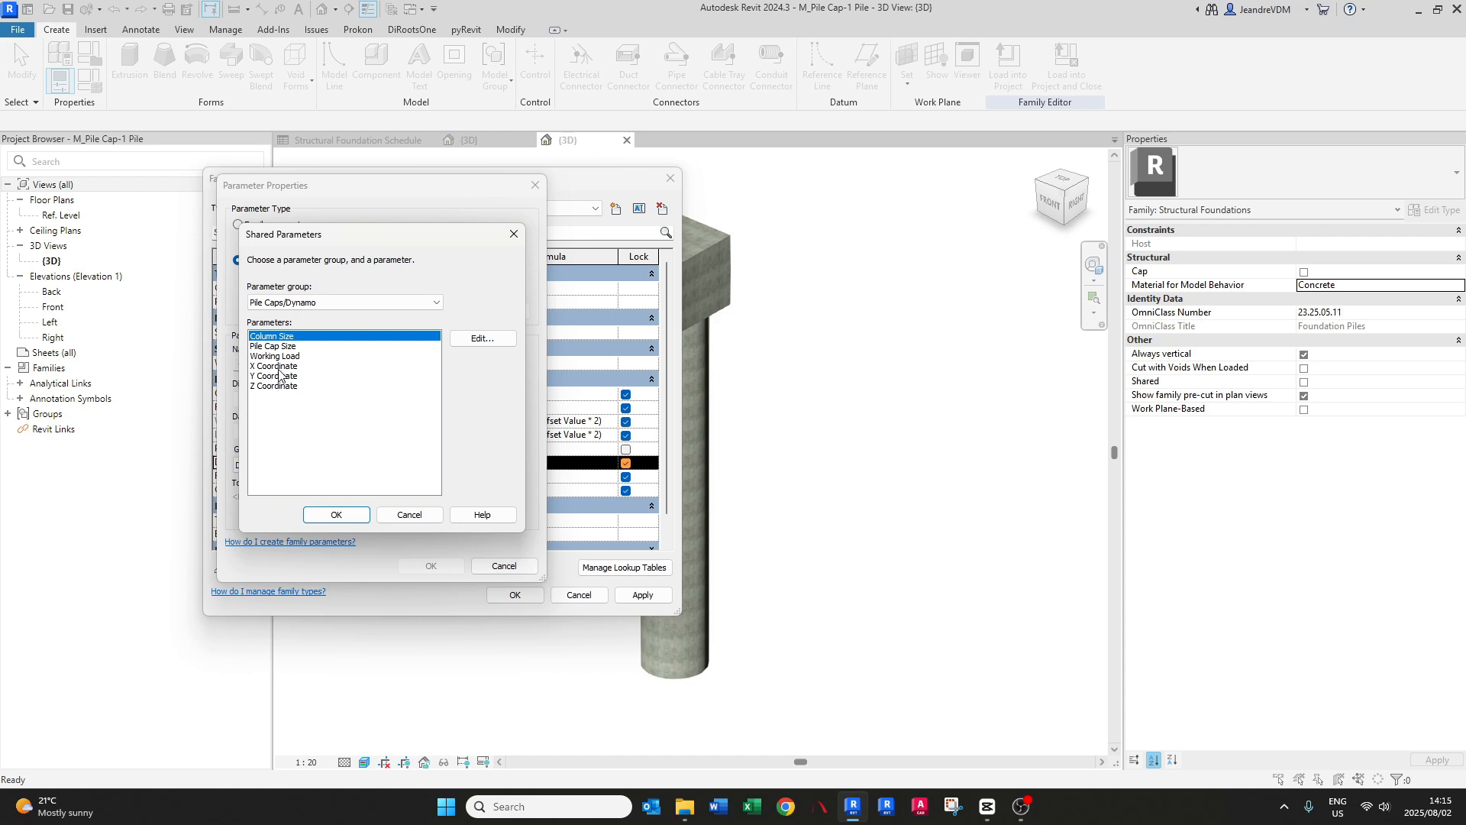
pyautogui.click(408, 515)
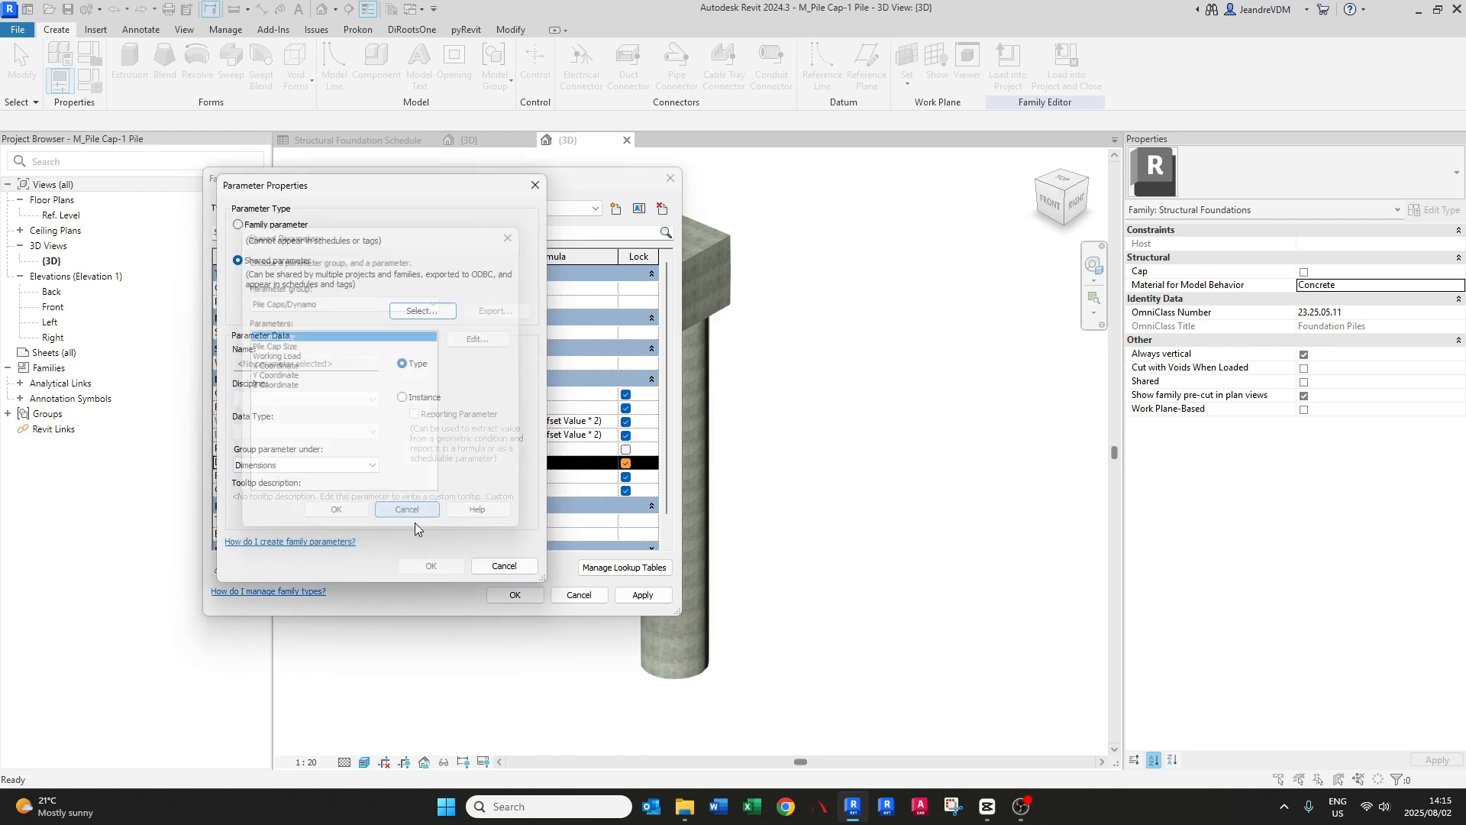
pyautogui.click(506, 565)
pyautogui.click(587, 599)
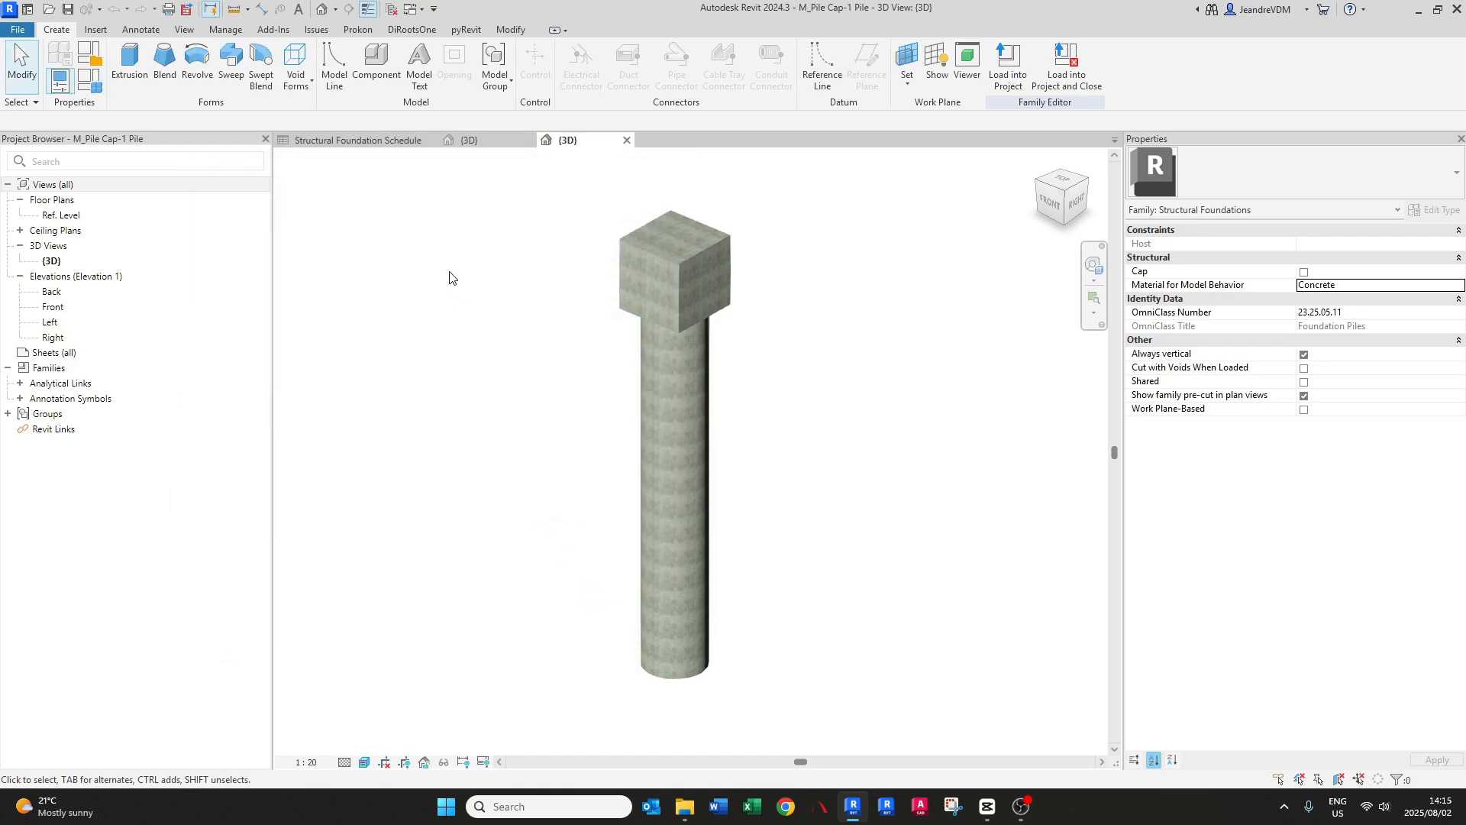
# - Create a shared parameter named Pile Diameter in the Pile Caps/Dynamo group, with discipline Common and data type Length
pyautogui.click(229, 32)
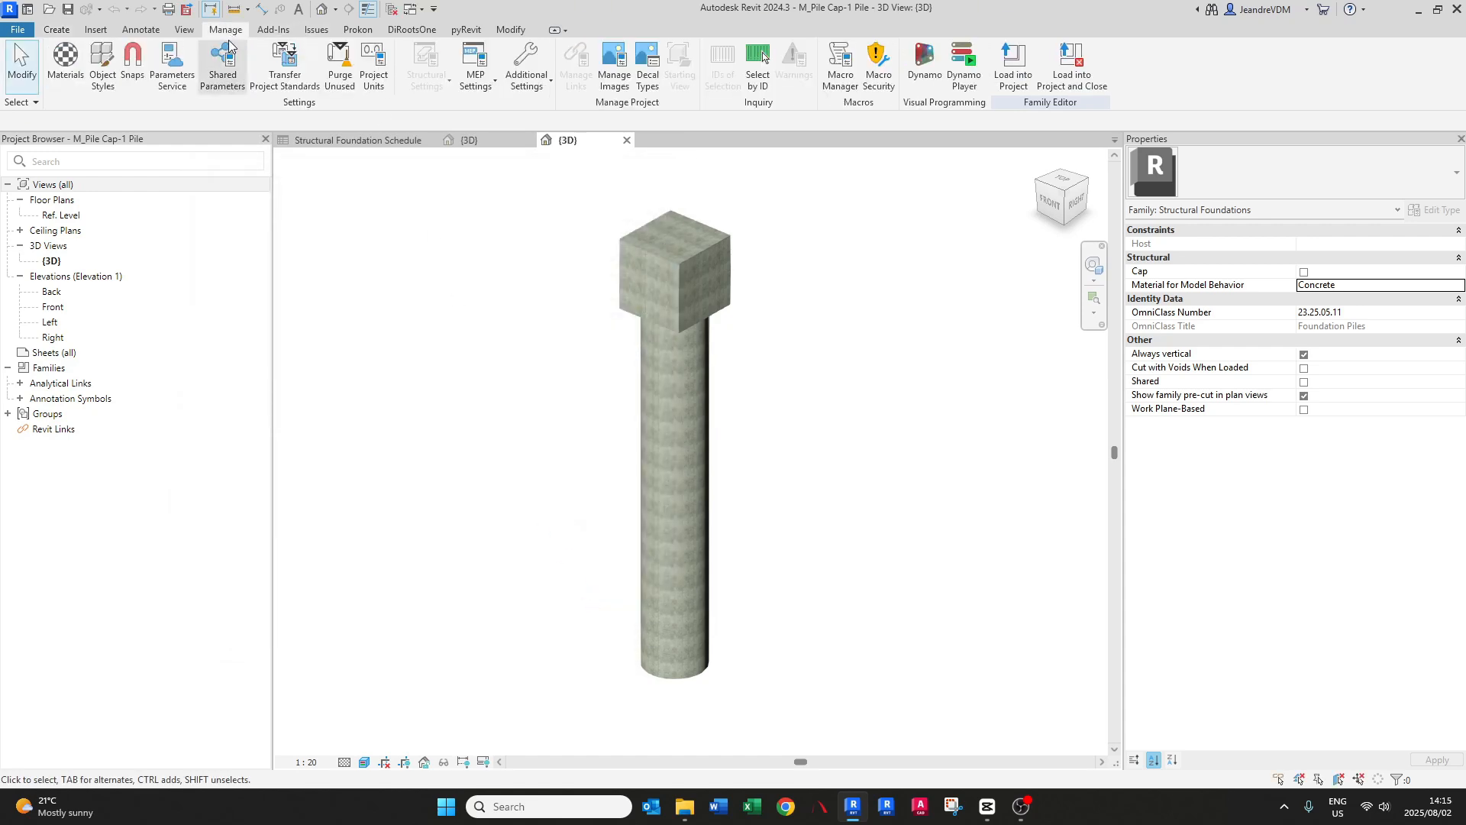
pyautogui.click(222, 61)
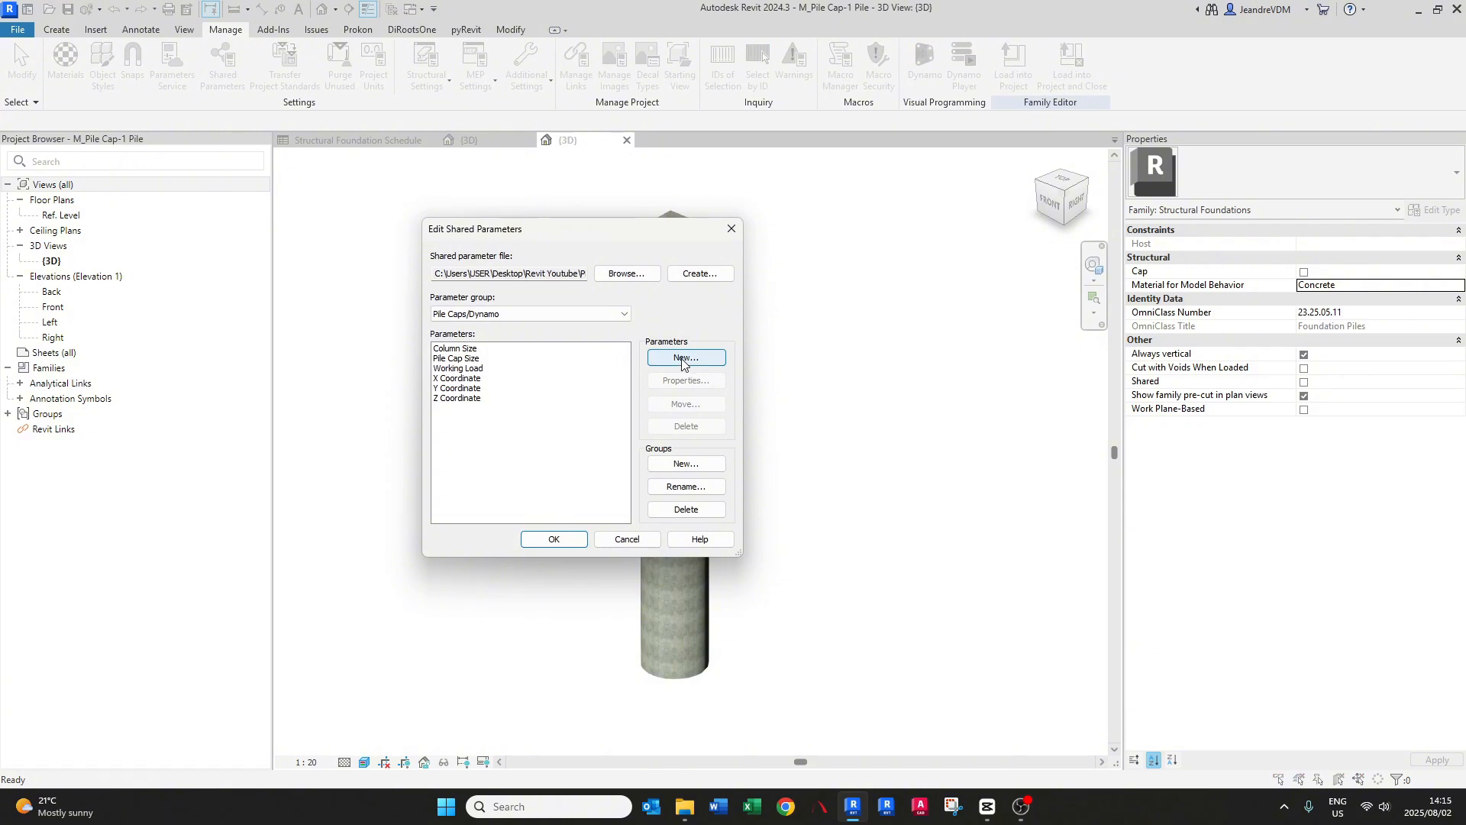
pyautogui.click(682, 360)
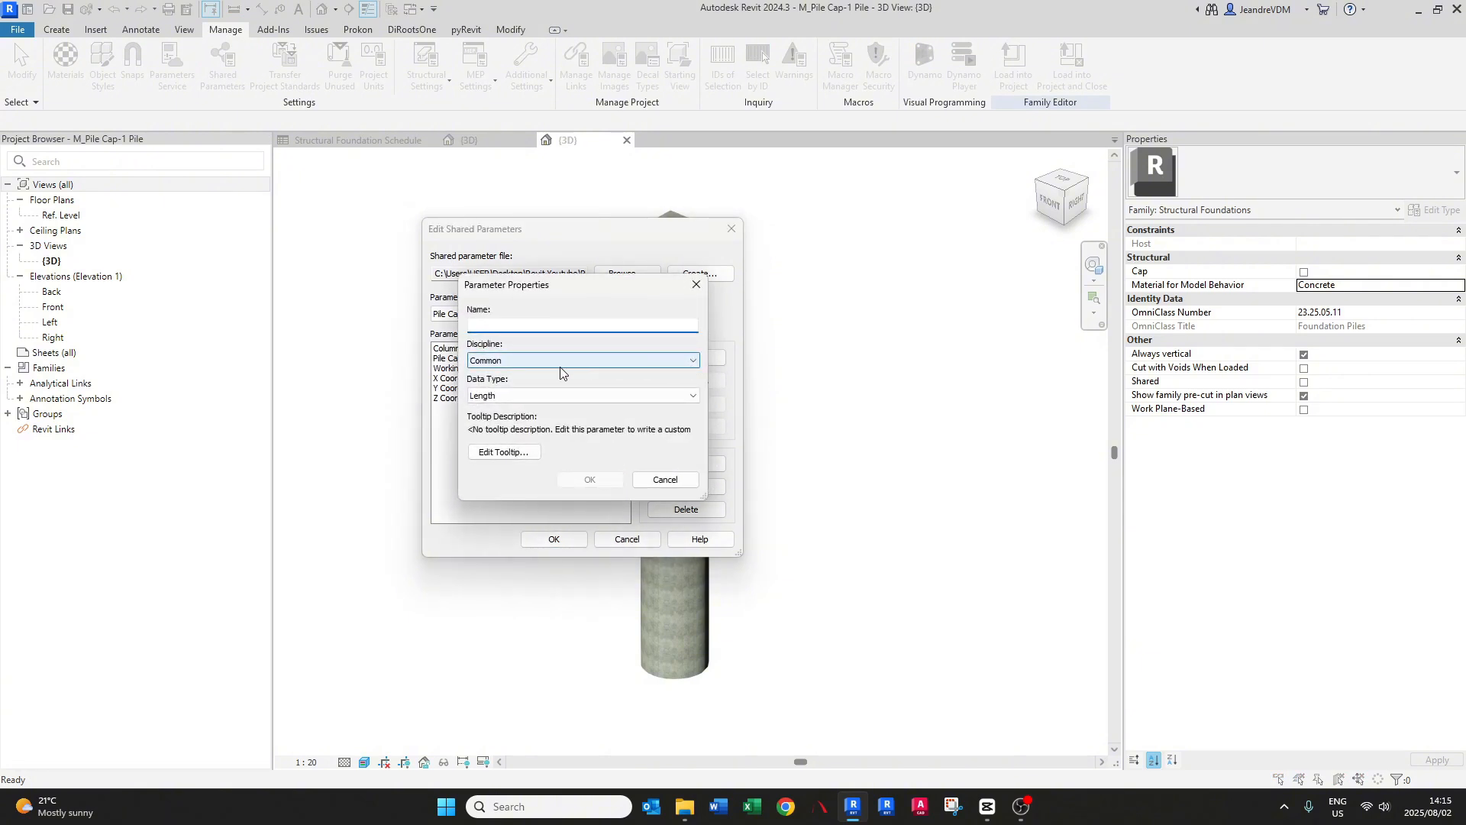
pyautogui.write('Pile Diameter')
pyautogui.click(590, 480)
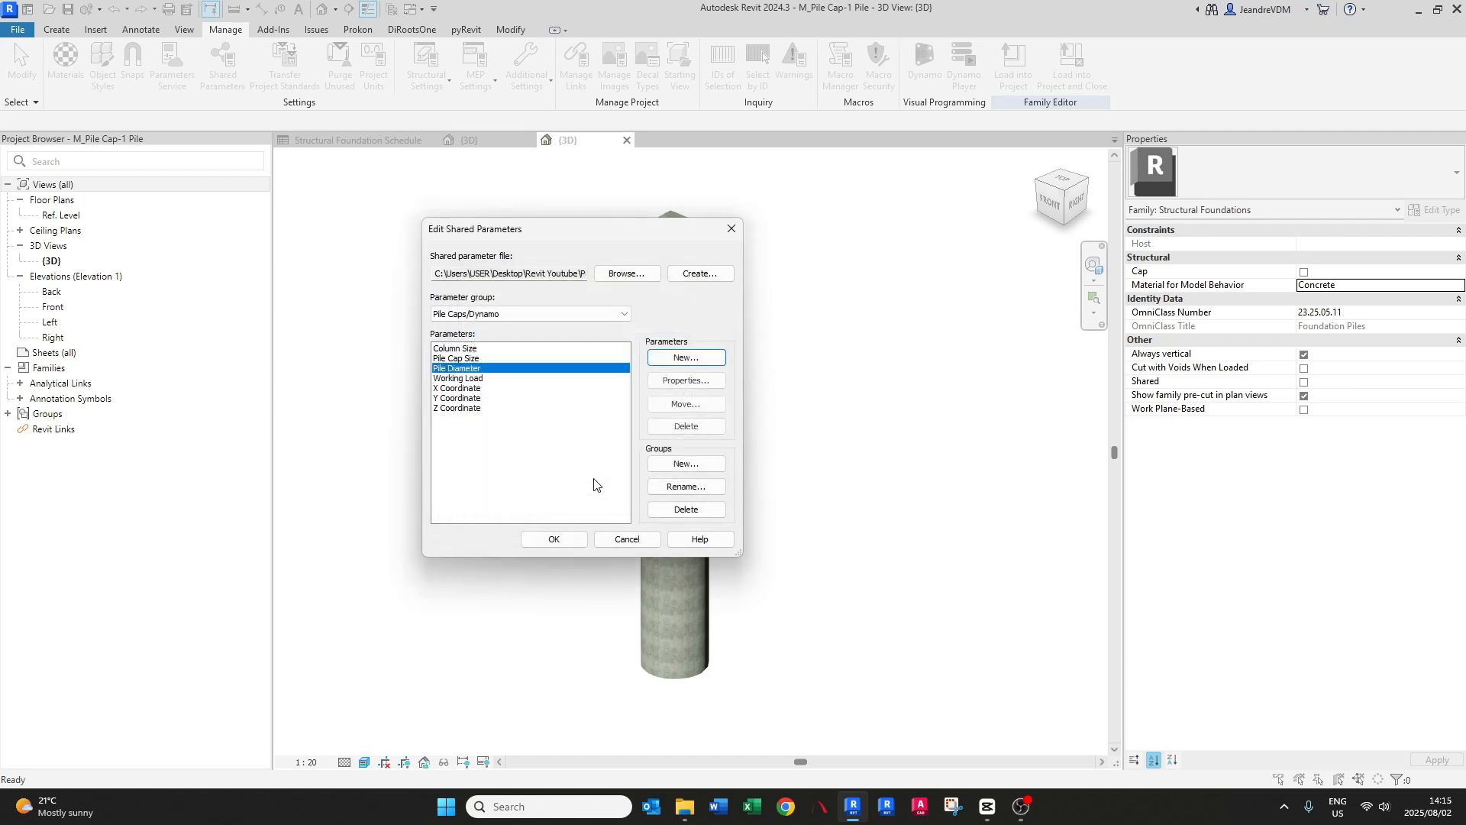
pyautogui.click(554, 539)
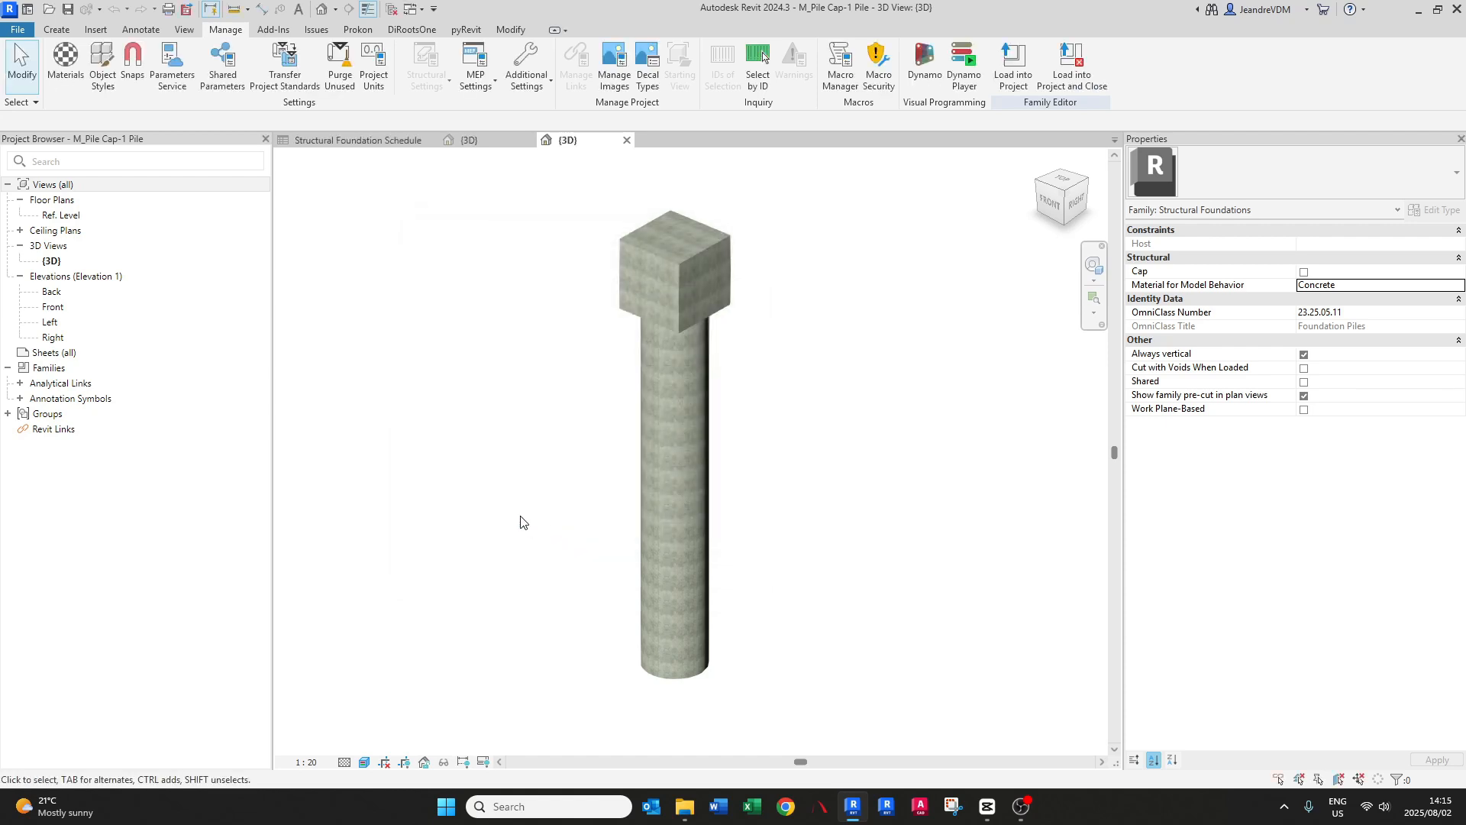
# - Replace the pile cap family's Diameter family parameter with the shared type parameter Pile Diameter, grouped under Dimensions
pyautogui.click(58, 32)
pyautogui.click(61, 80)
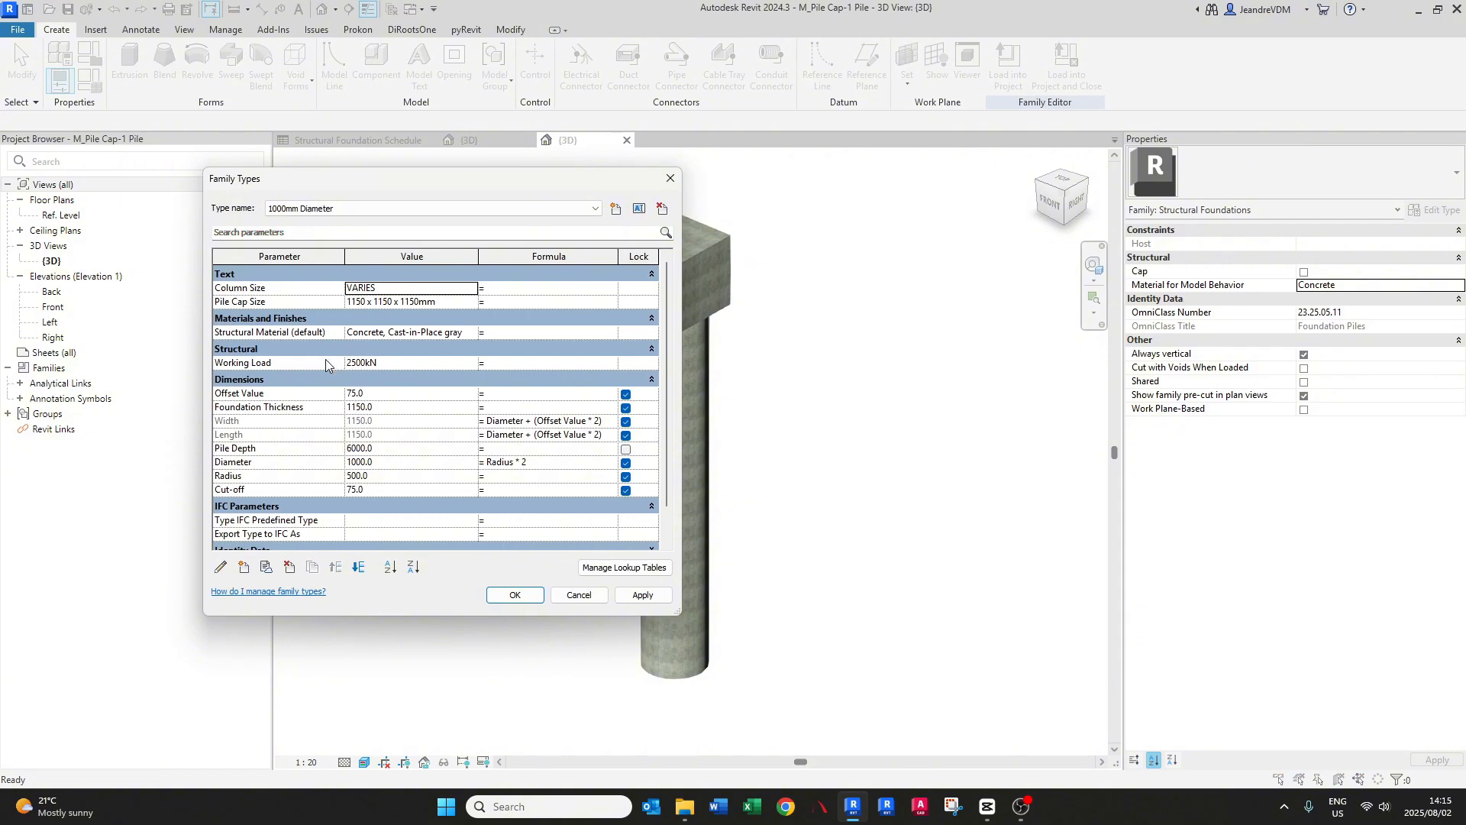
pyautogui.click(244, 462)
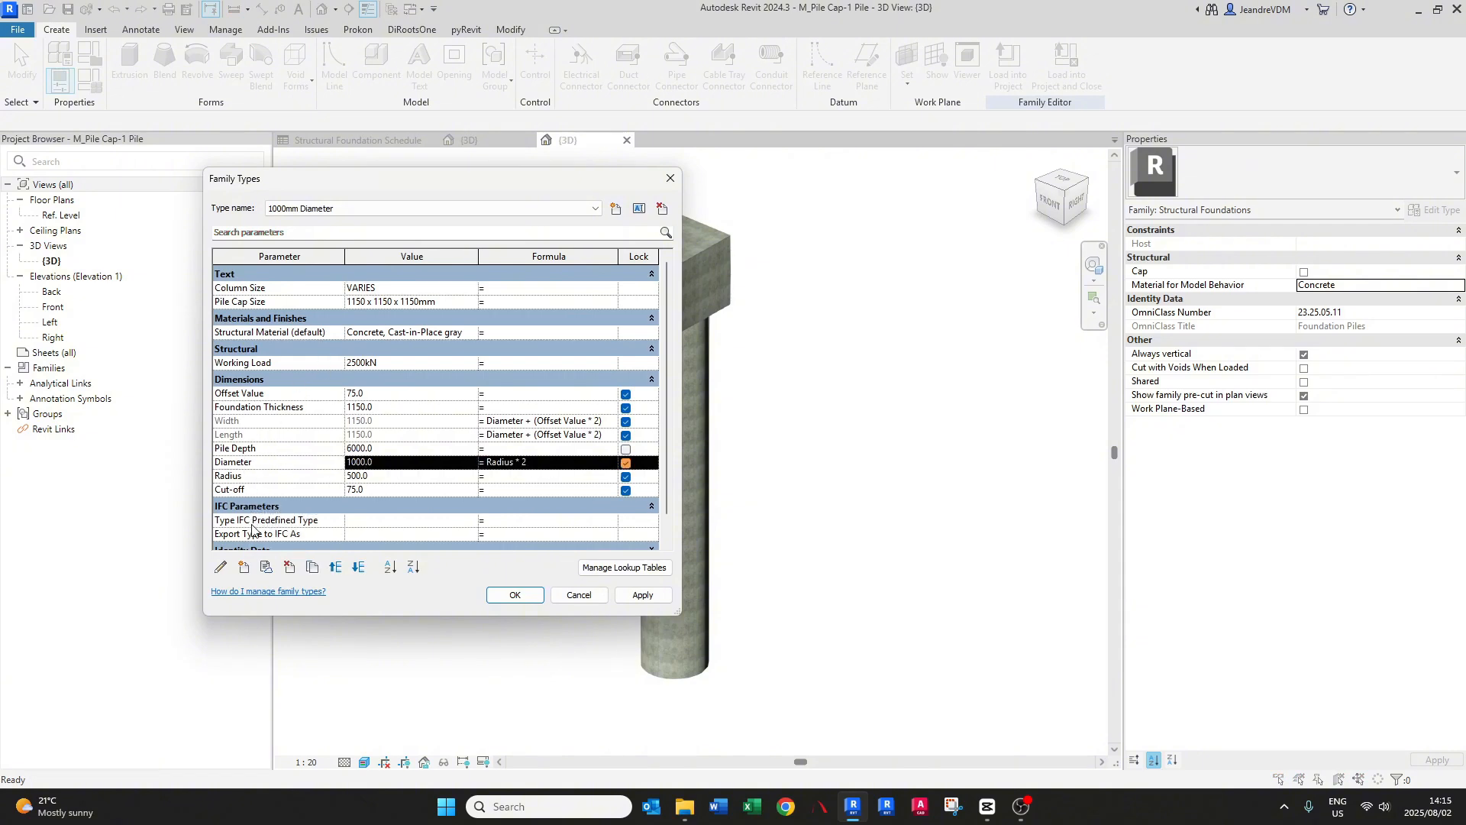
pyautogui.click(221, 567)
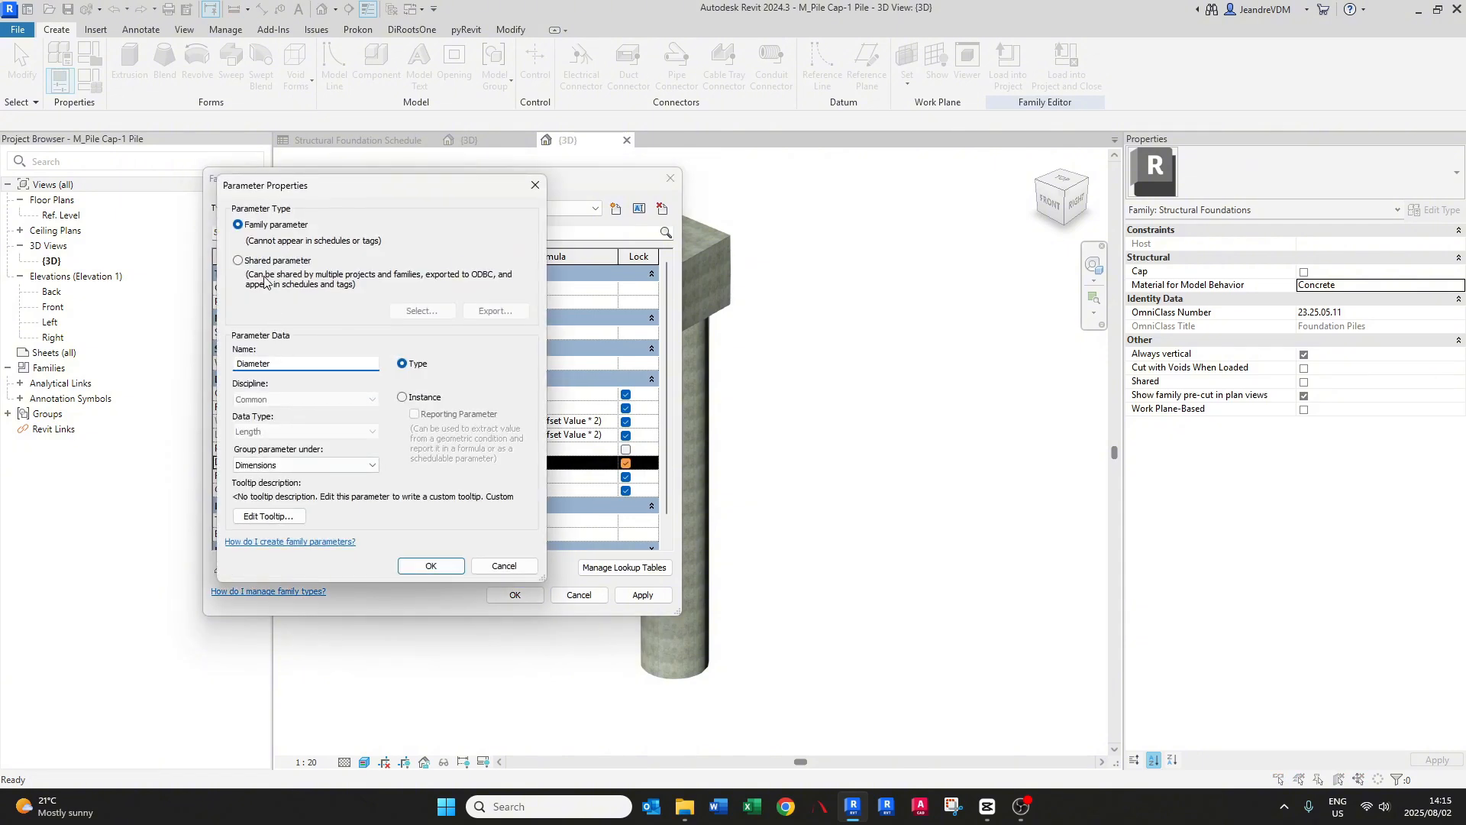
pyautogui.click(267, 261)
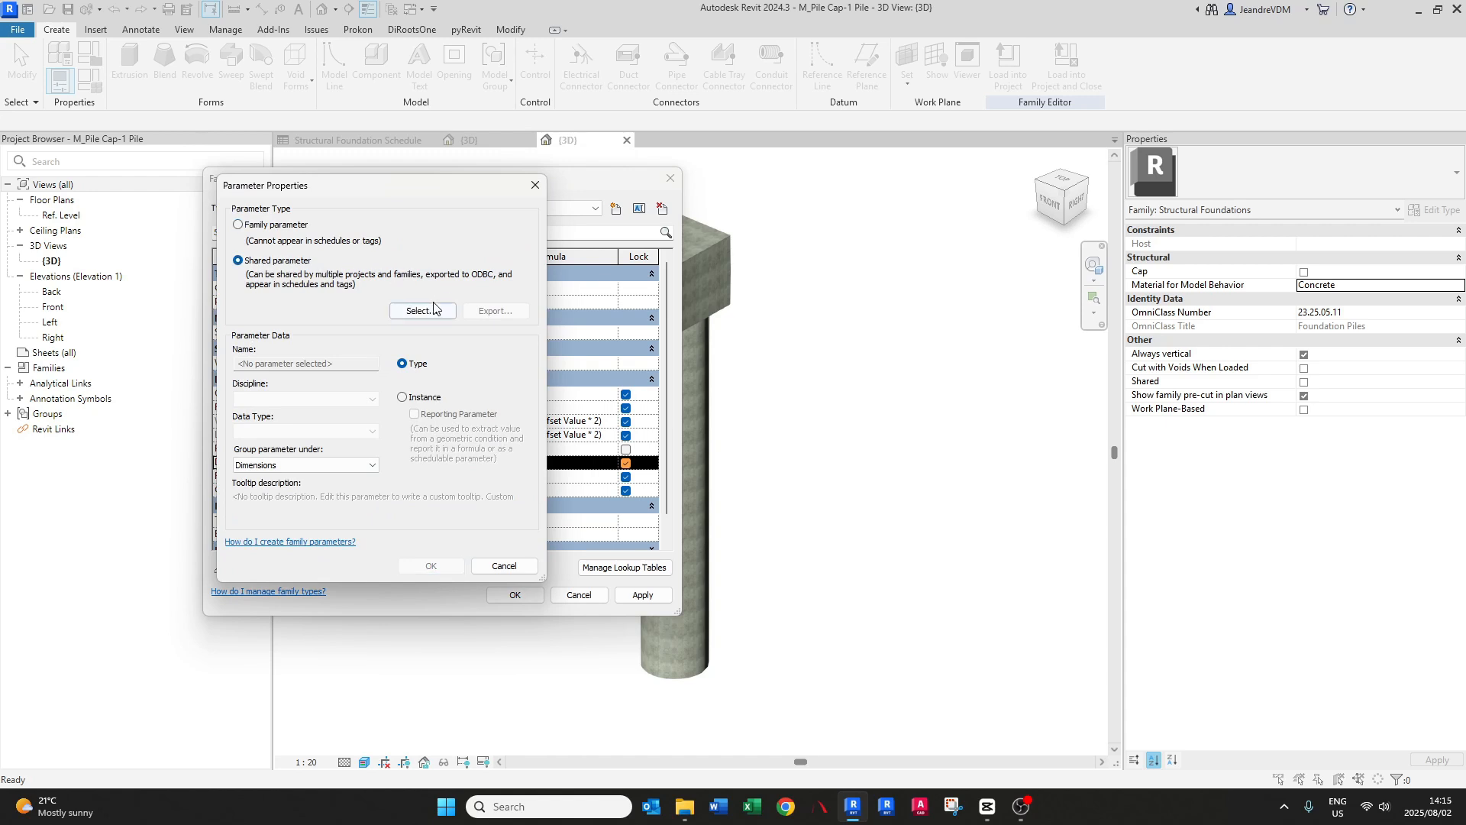
pyautogui.click(422, 311)
pyautogui.click(307, 348)
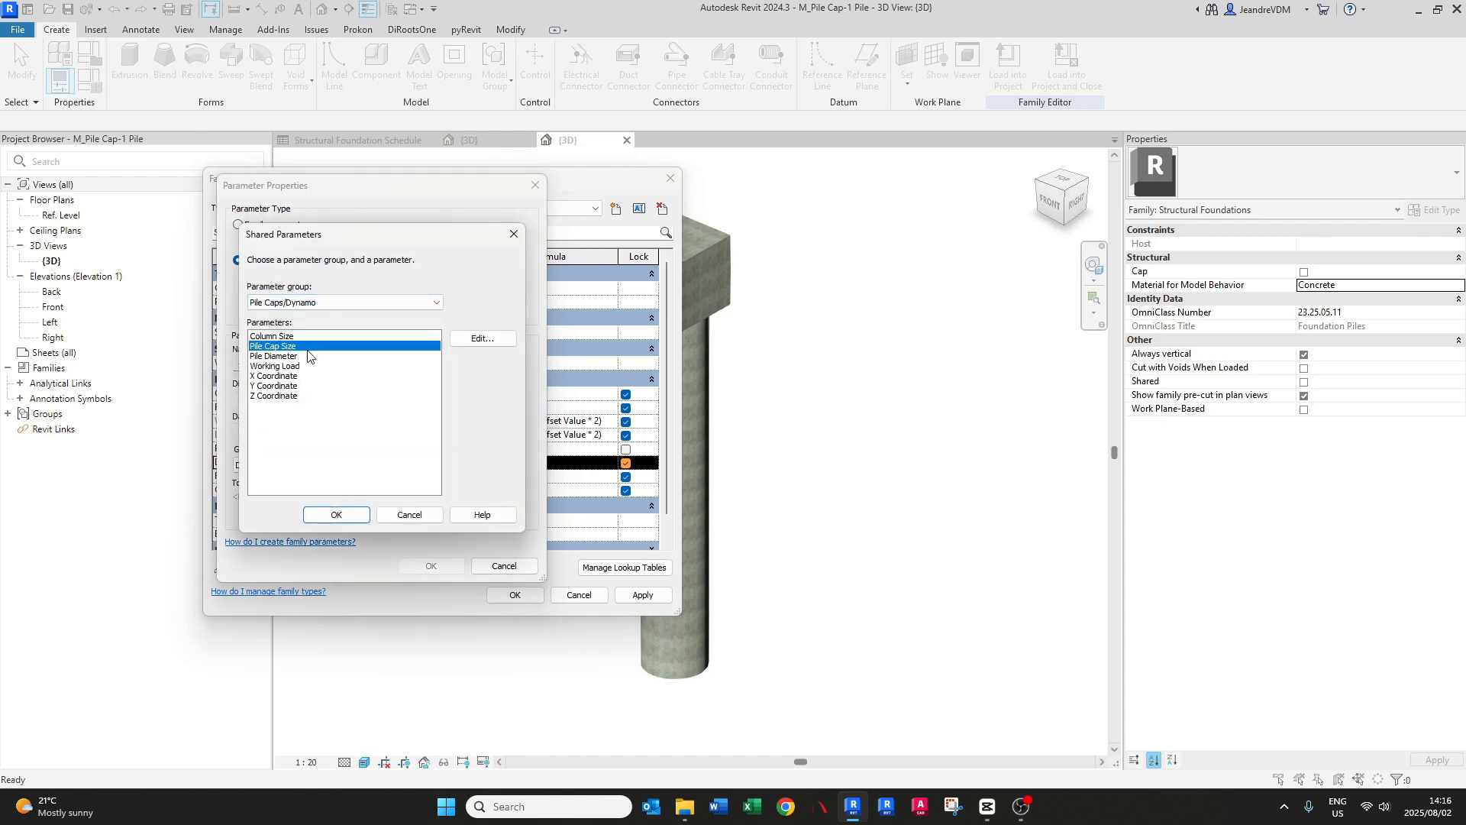
pyautogui.click(279, 356)
pyautogui.click(343, 514)
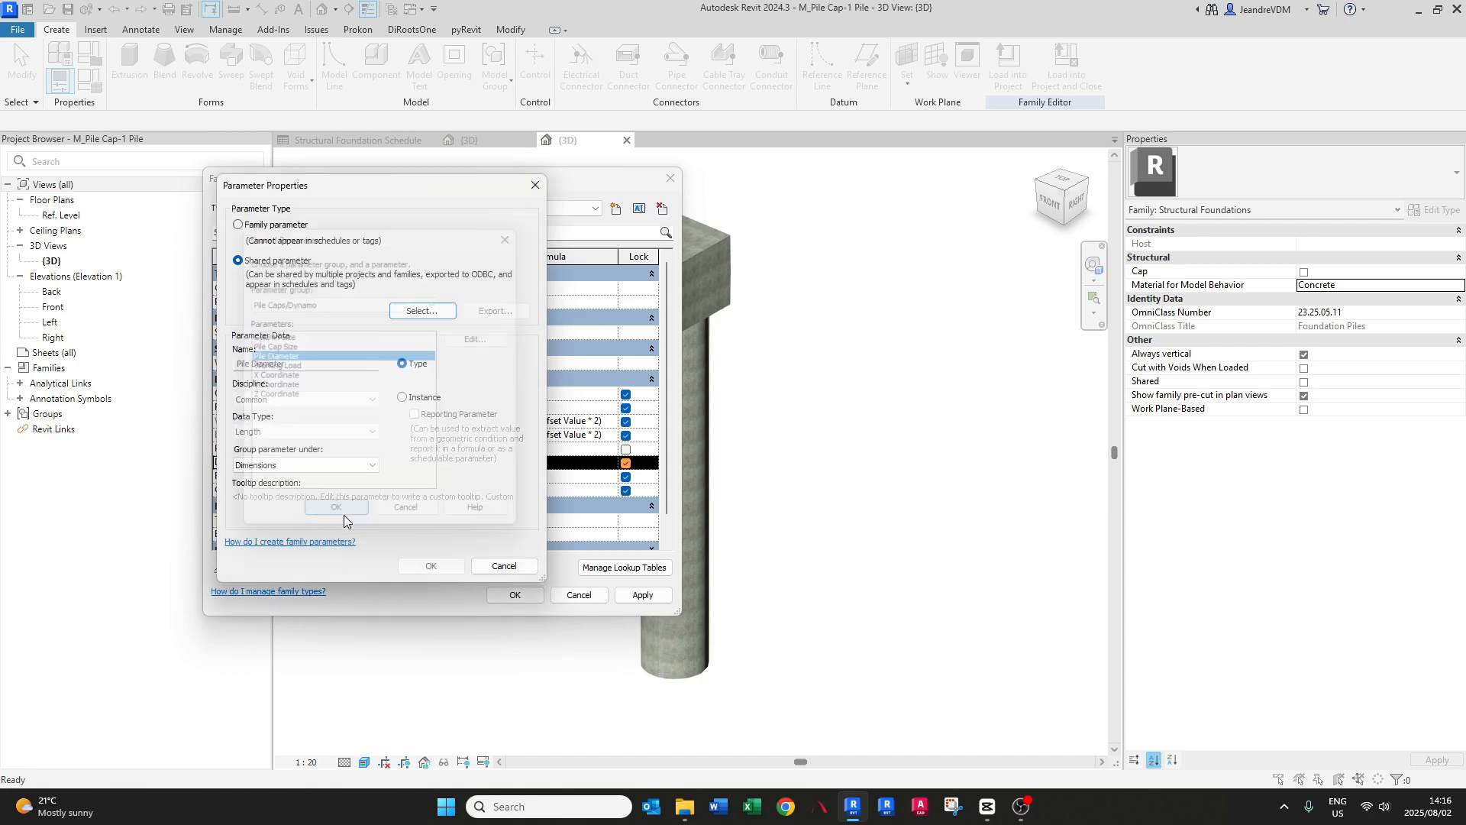
pyautogui.click(427, 566)
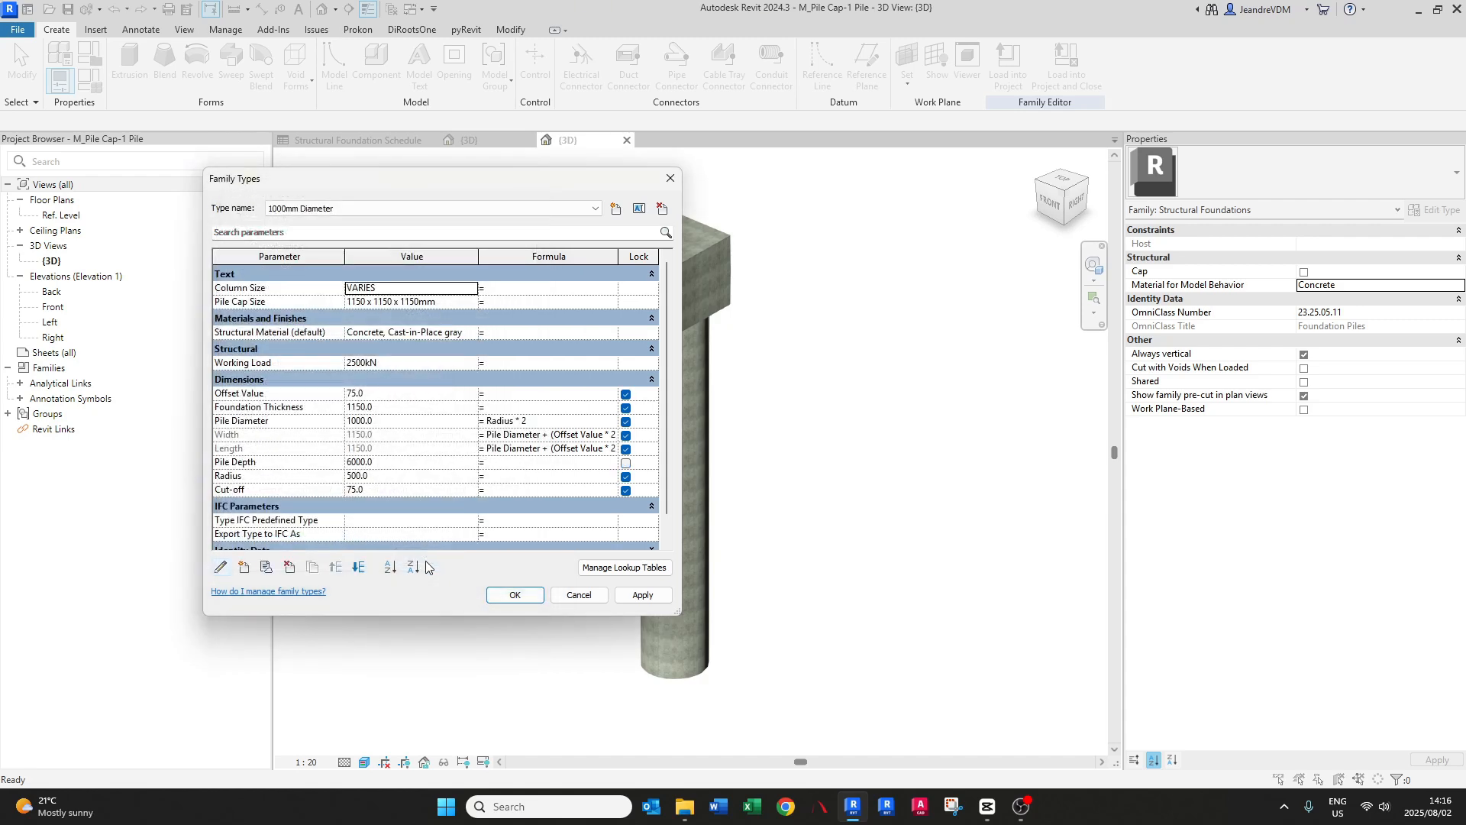
# - Move the Pile Diameter parameter down to between Pile Depth and Radius and apply the family type changes
pyautogui.click(247, 419)
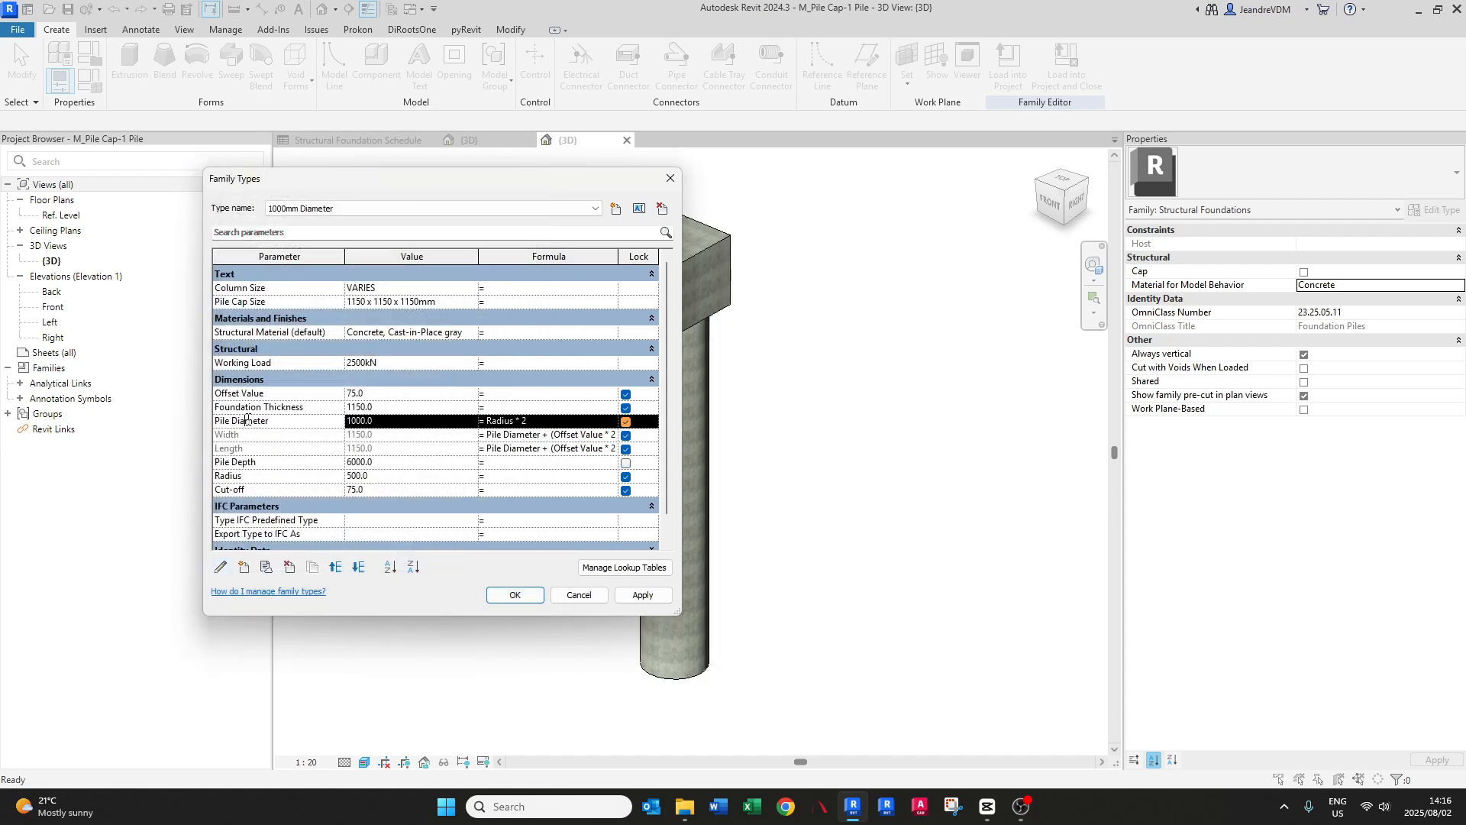
pyautogui.click(358, 567)
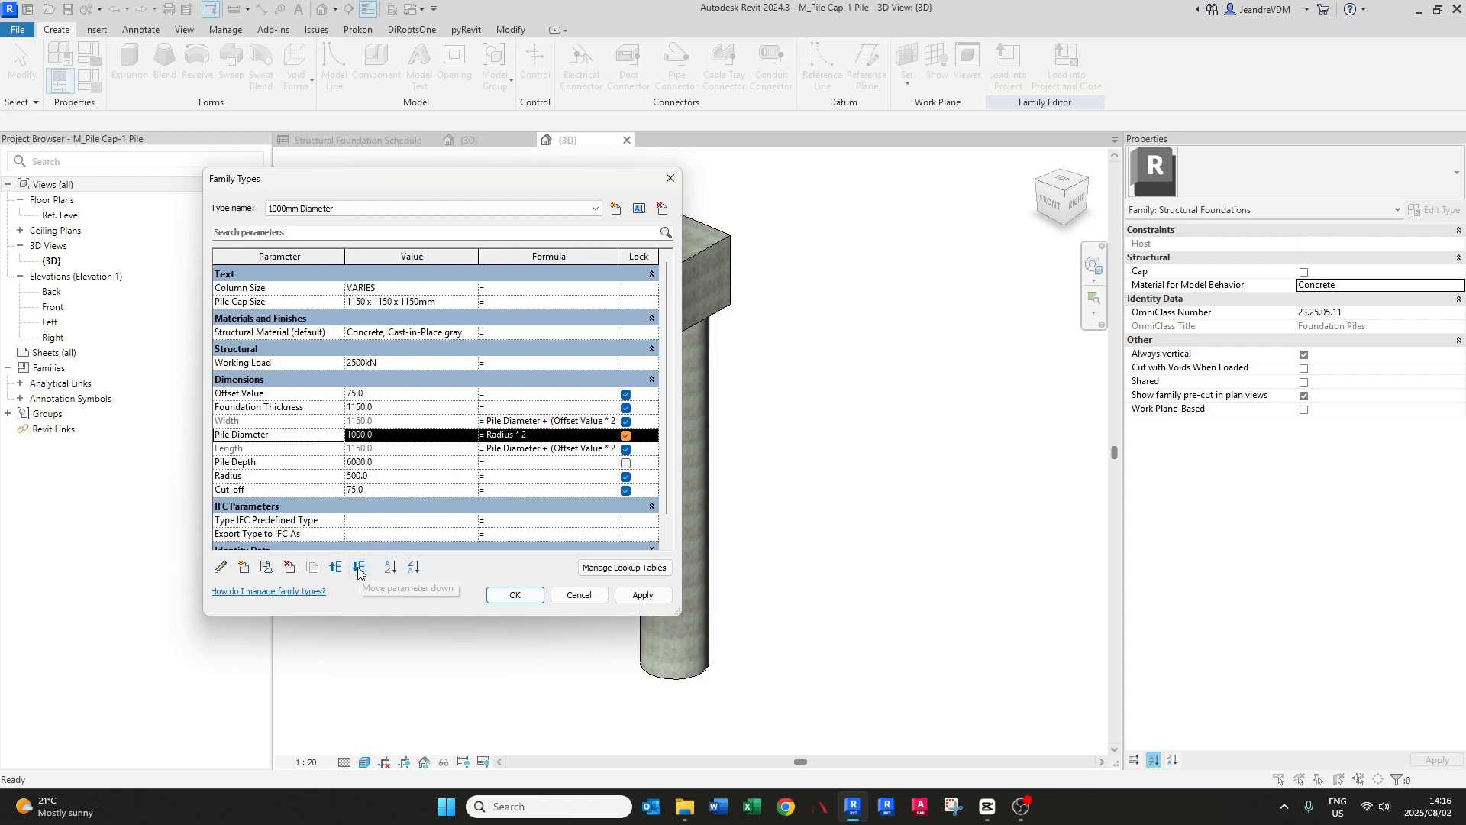
pyautogui.click(358, 567)
pyautogui.click(359, 567)
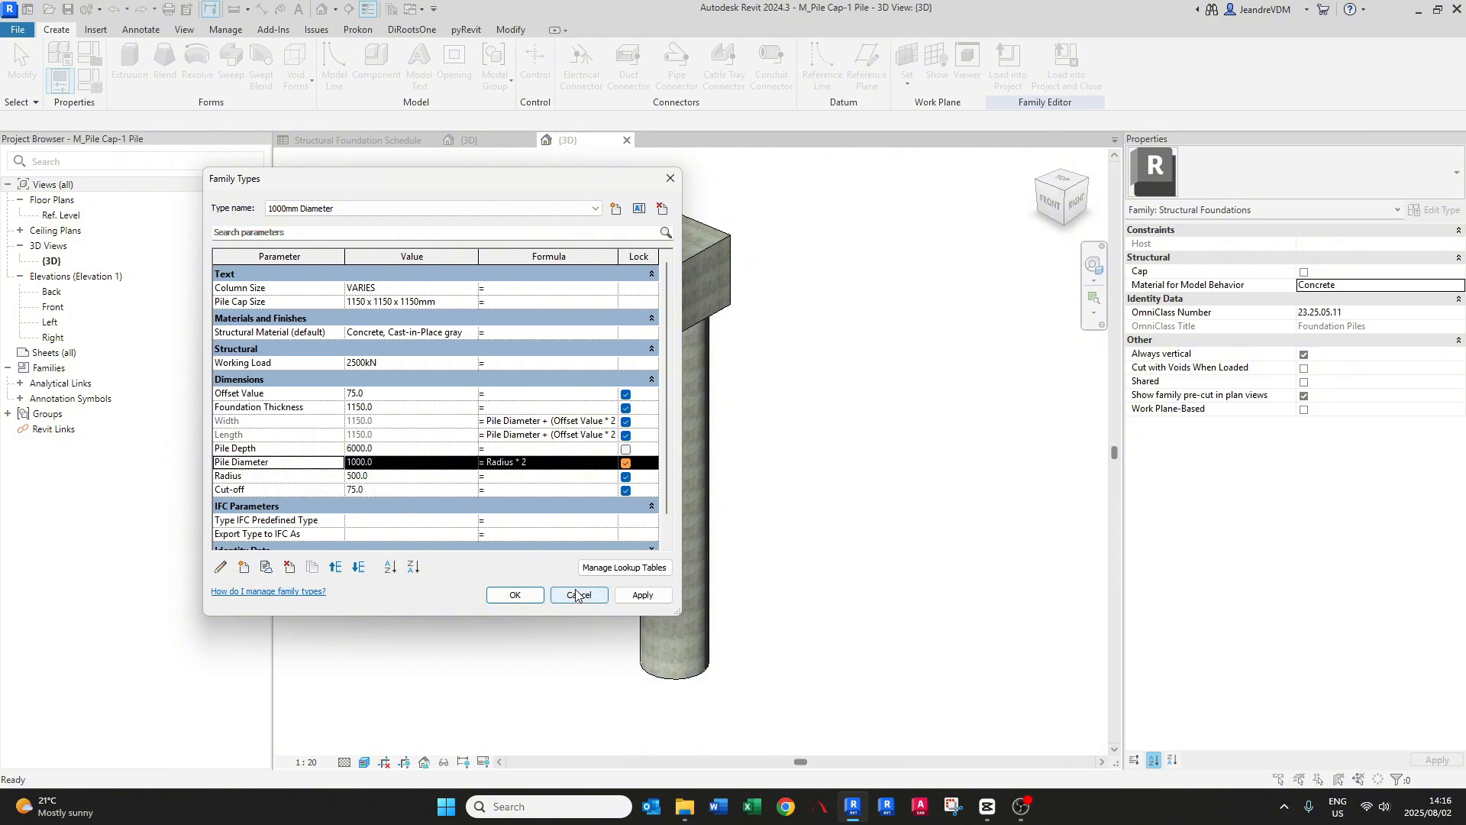
pyautogui.click(638, 595)
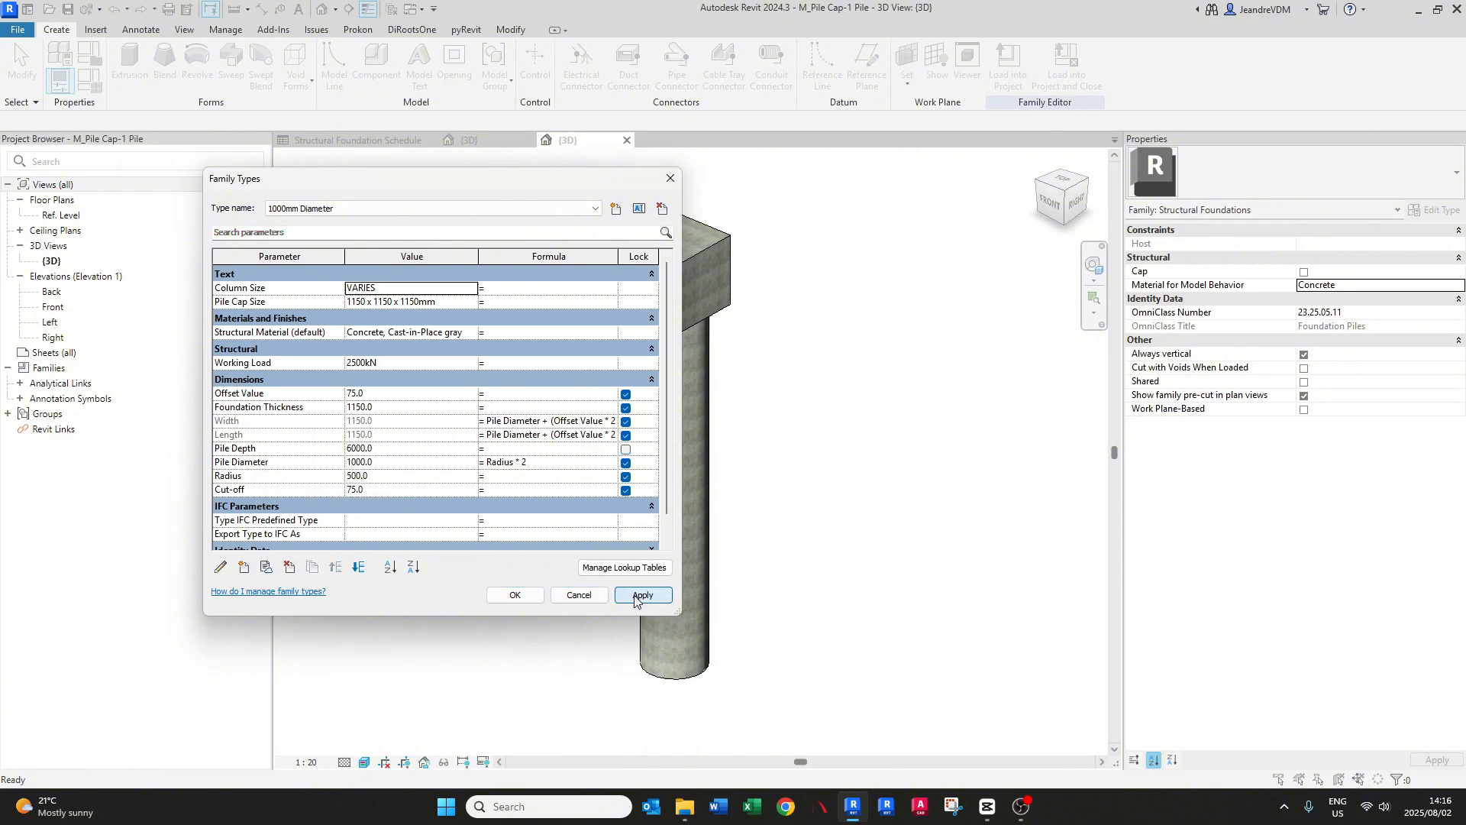
pyautogui.click(517, 595)
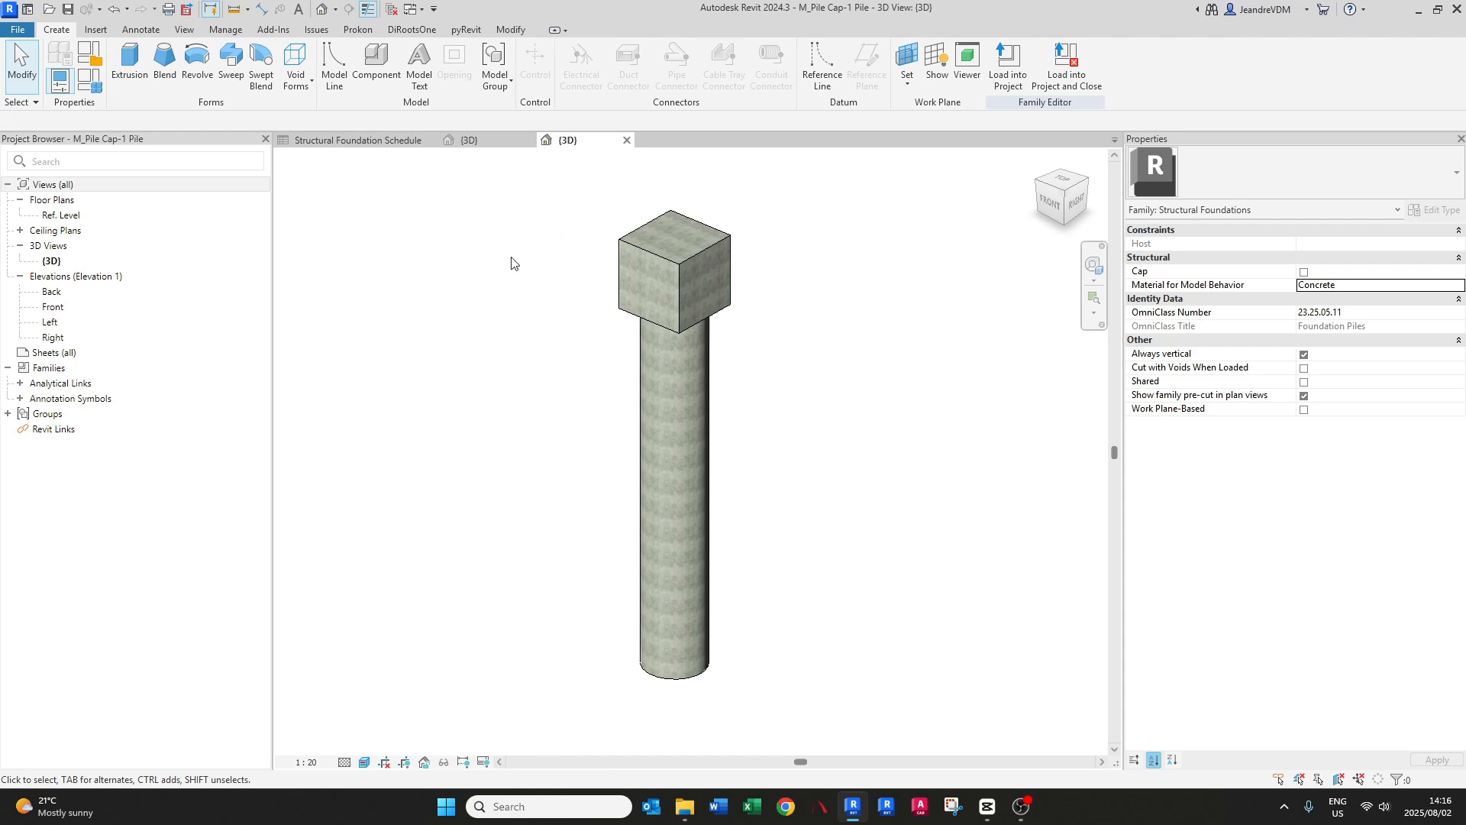
# - Save the family over the existing M_Pile Cap-1 Pile.rfa file and load it into the Pile CapsR0 project
pyautogui.hotkey('ctrl', 's')
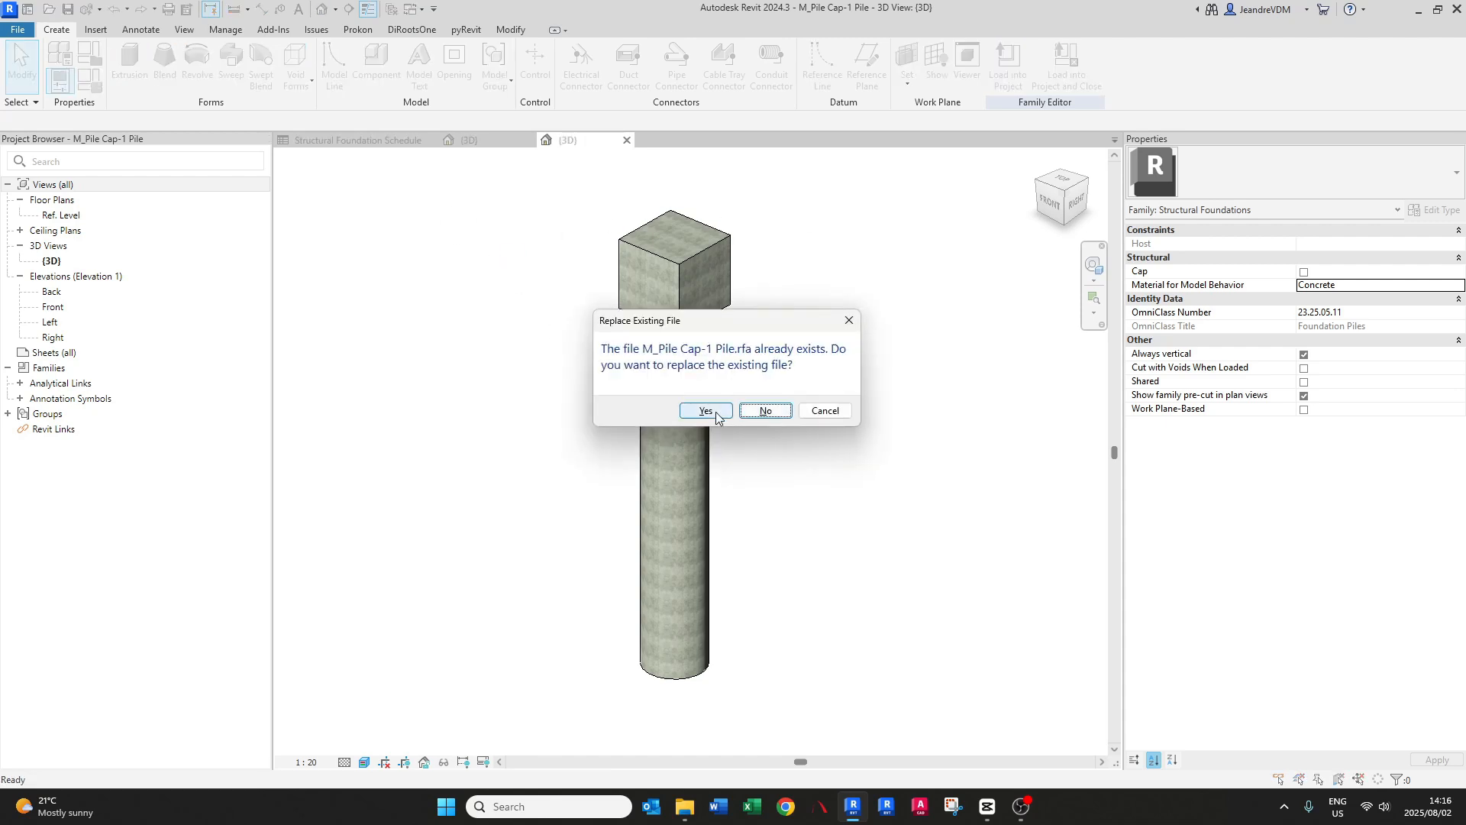
pyautogui.click(715, 414)
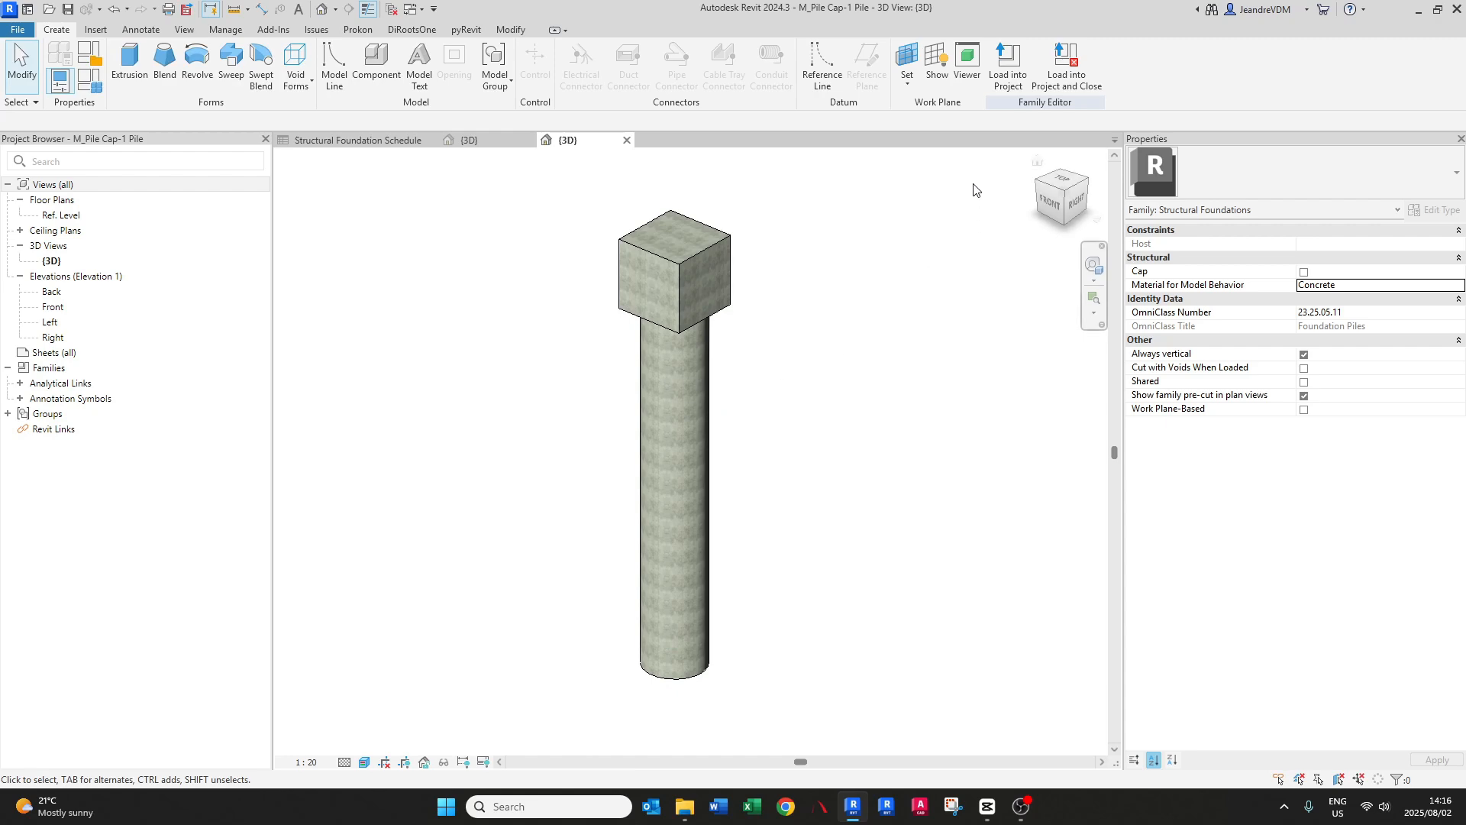
pyautogui.click(1007, 75)
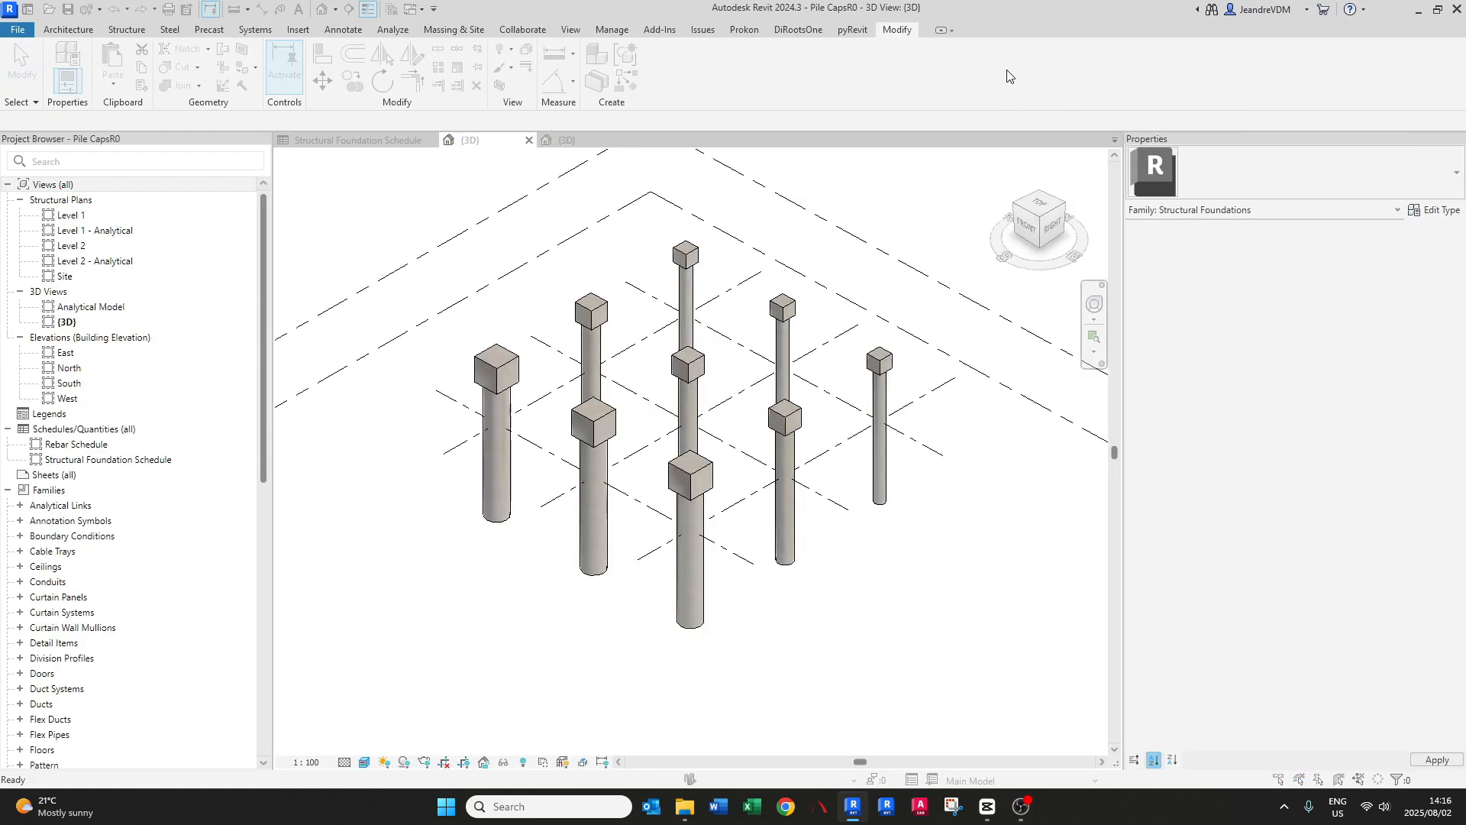
pyautogui.click(629, 399)
pyautogui.press('Escape')
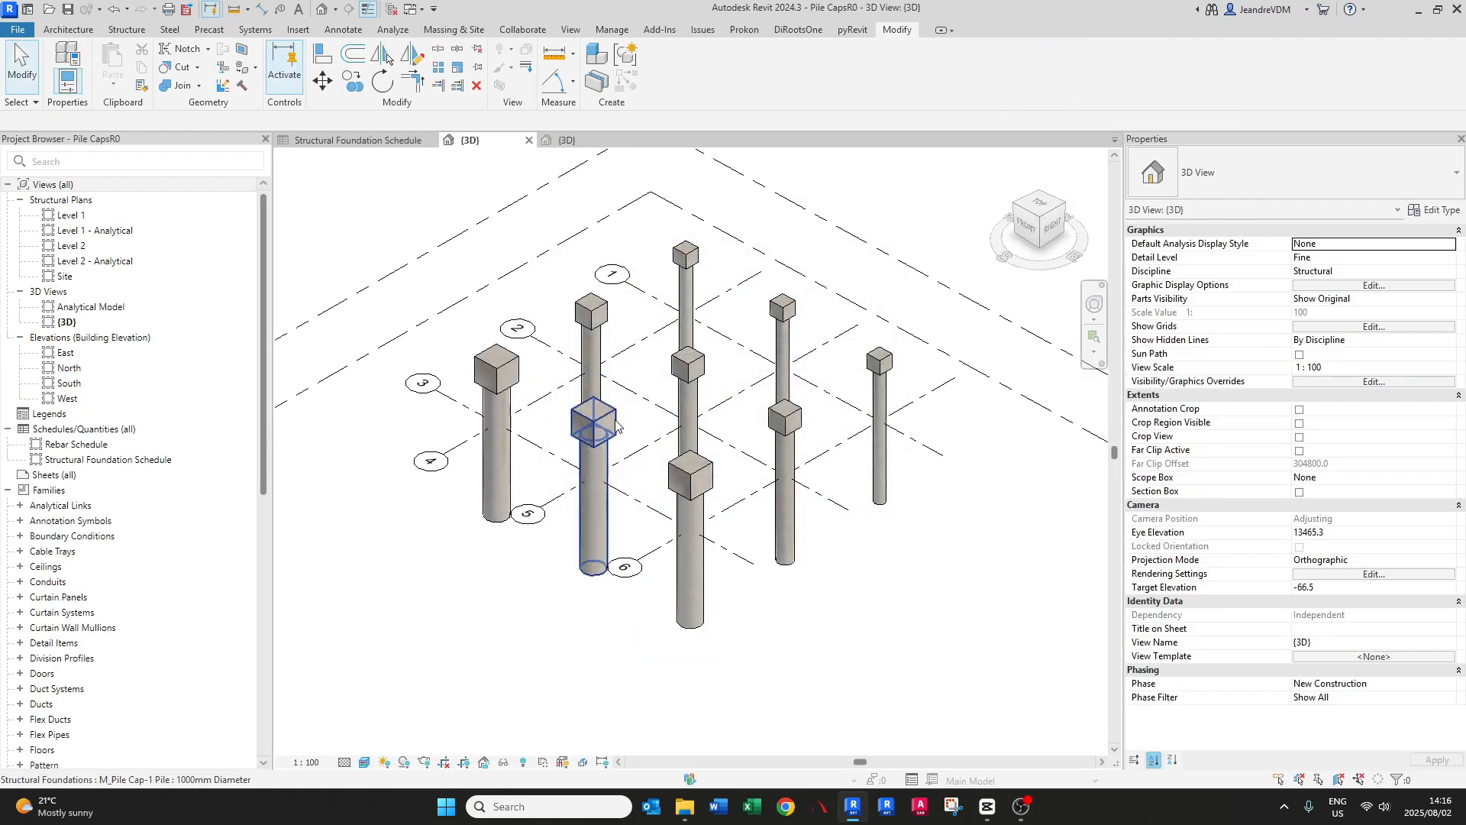
# - Remove the Diameter field from the scheduled fields of the Structural Foundation Schedule
pyautogui.click(380, 142)
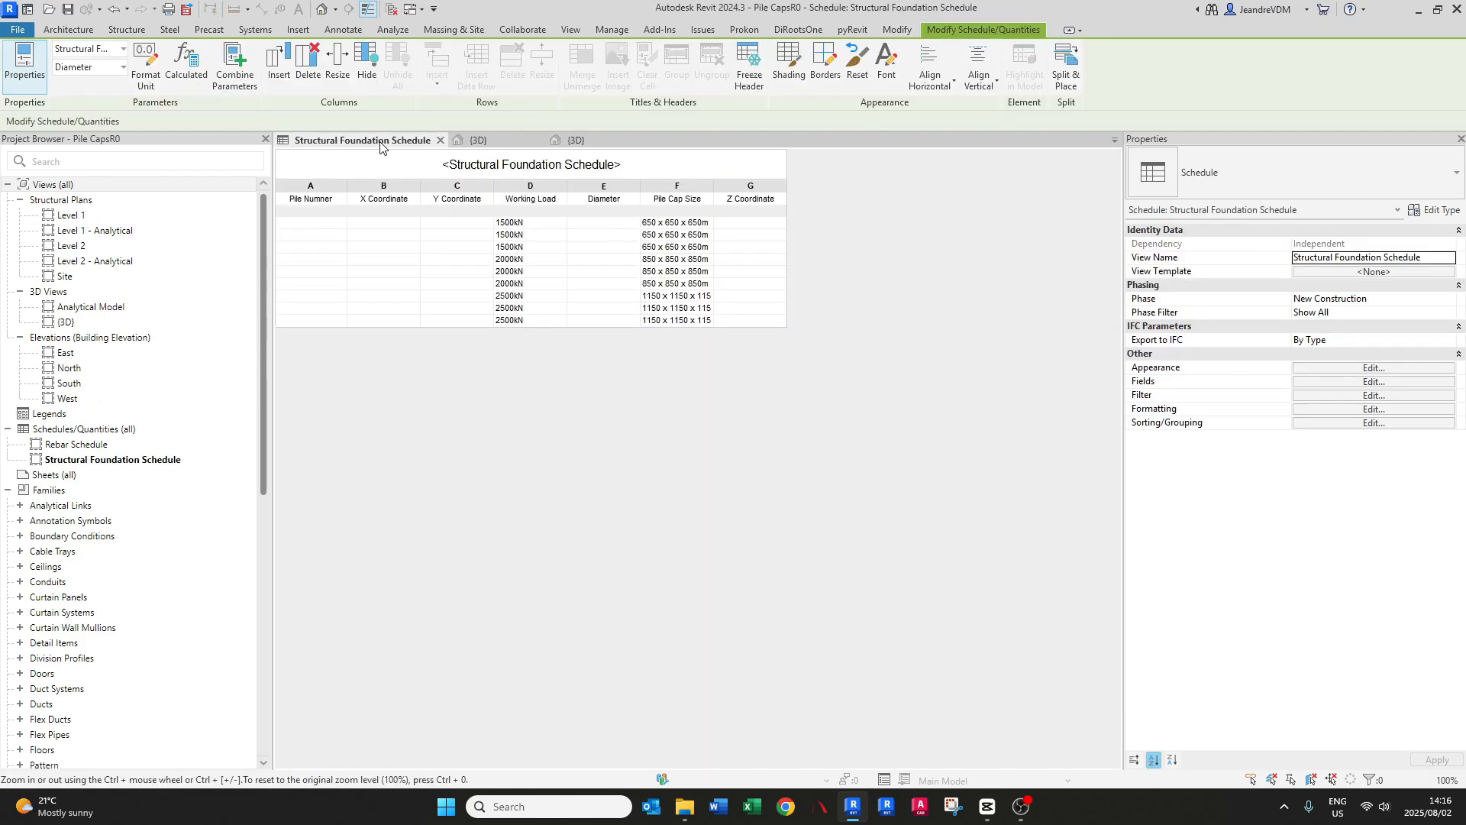
pyautogui.click(588, 223)
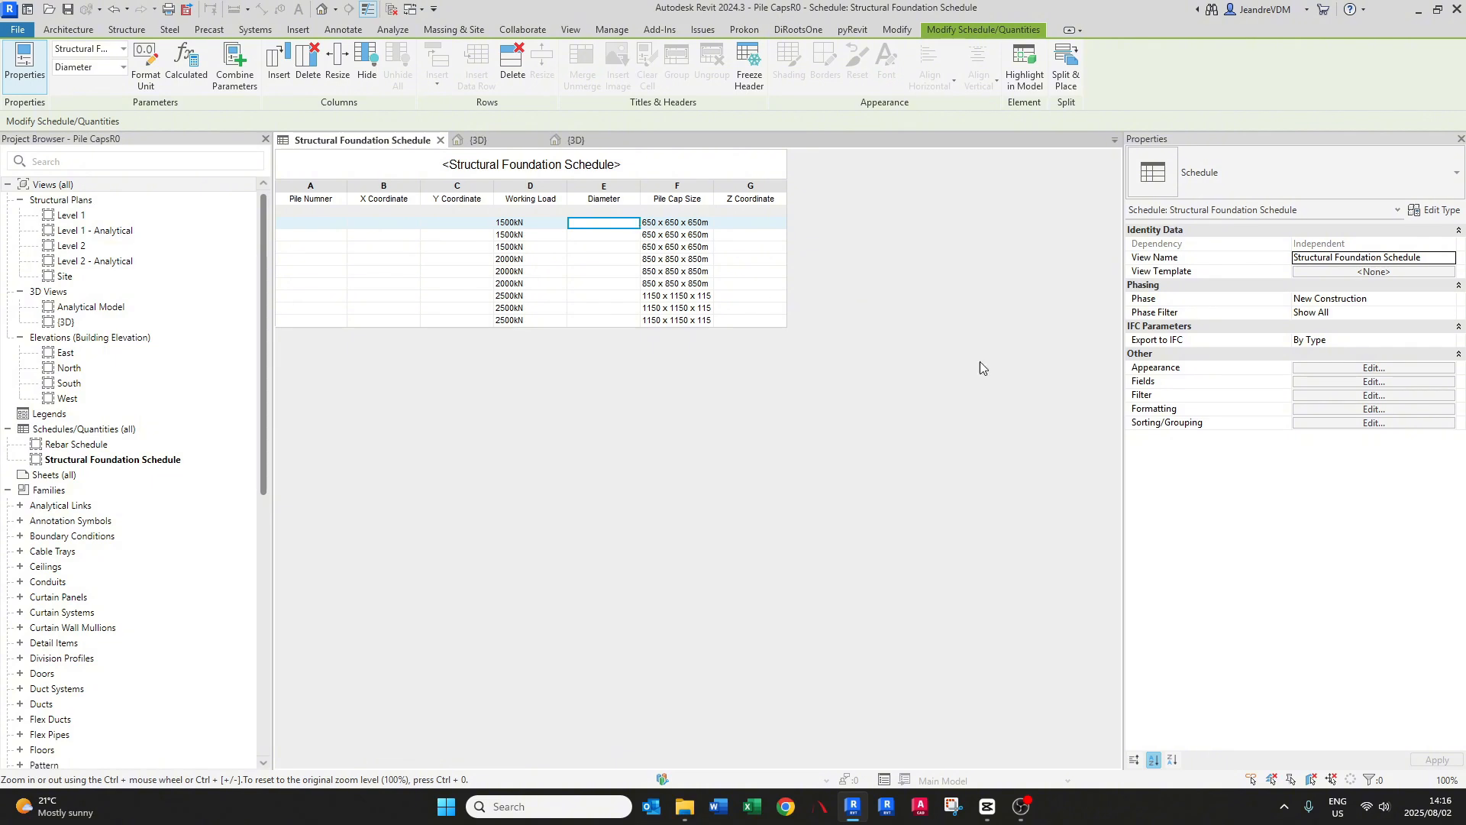
pyautogui.click(1345, 369)
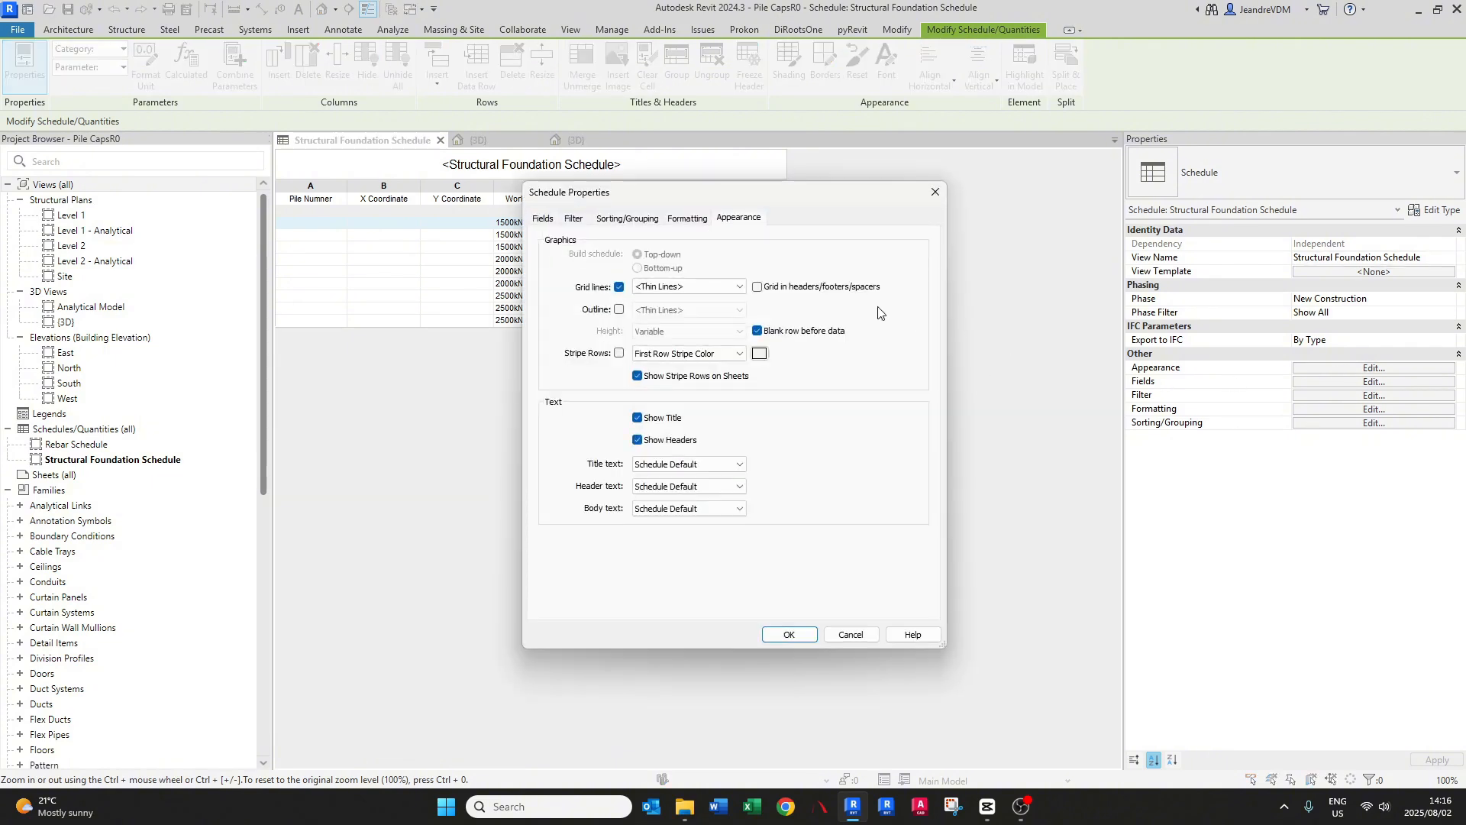
pyautogui.click(543, 220)
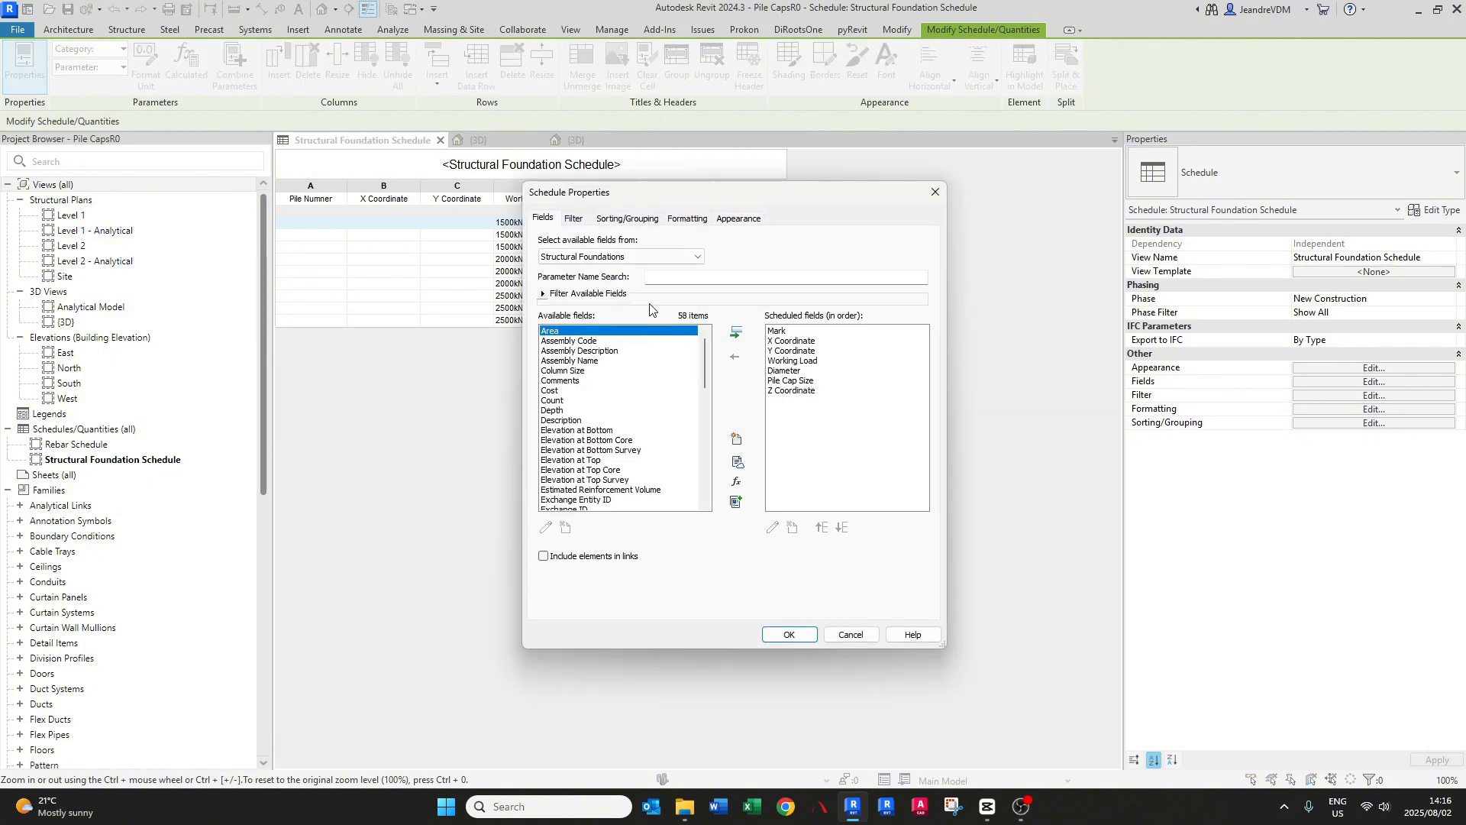
pyautogui.click(795, 371)
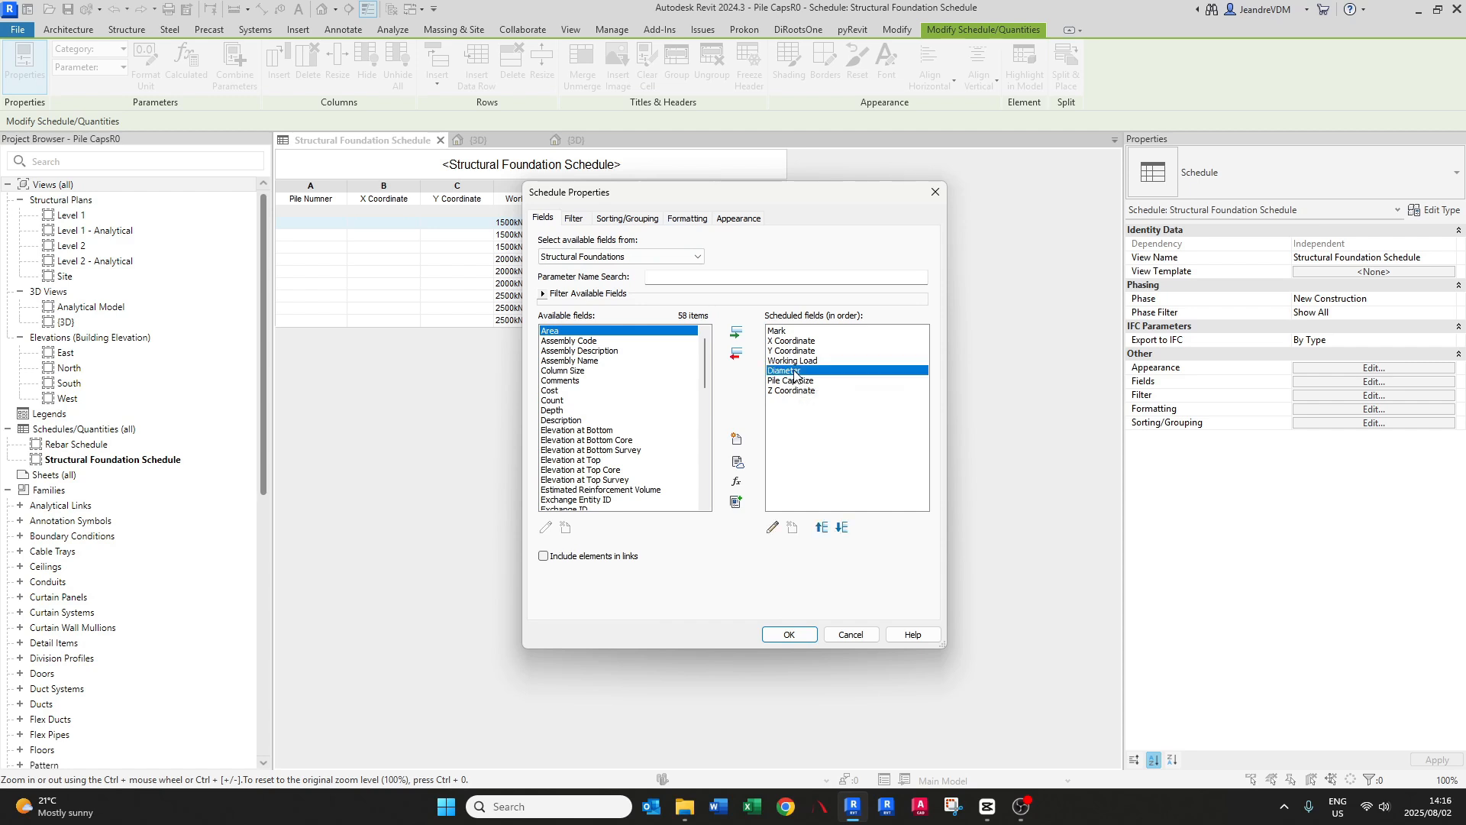
pyautogui.click(736, 356)
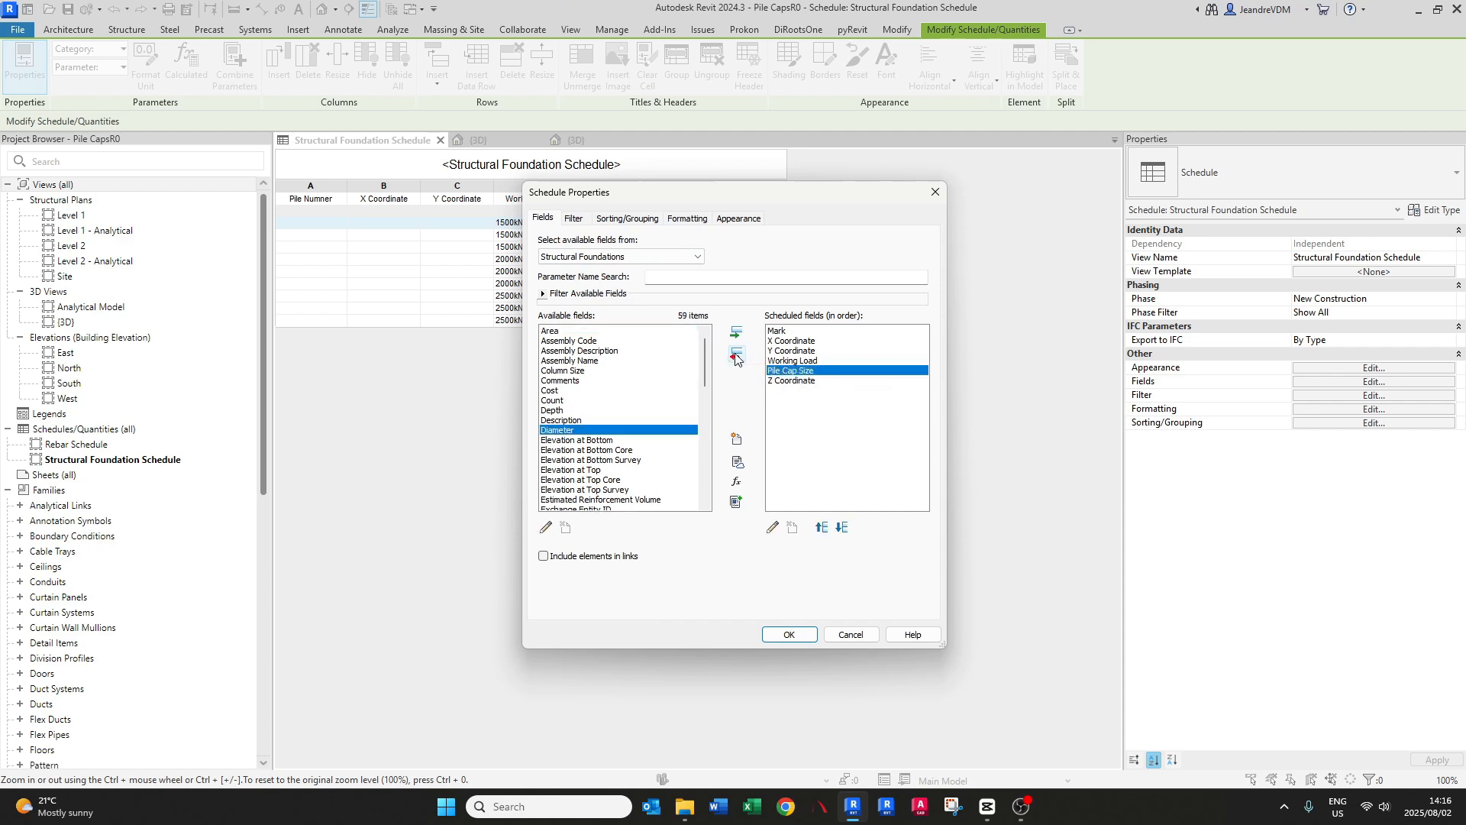
# - Add the Pile Diameter field to the schedule between Working Load and Pile Cap Size and apply the field changes
pyautogui.click(594, 442)
pyautogui.scroll(-8, 596, 451)
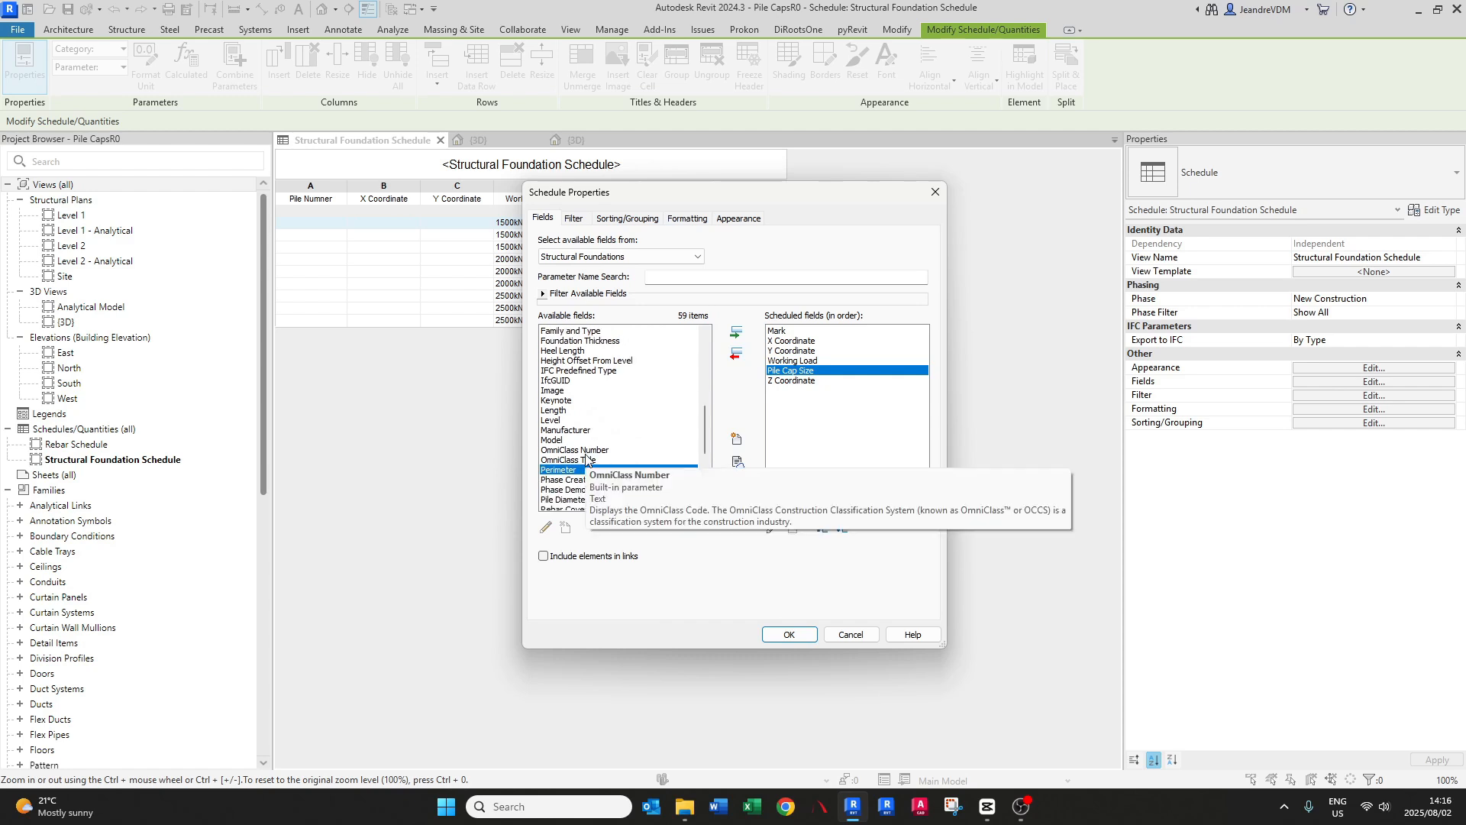
pyautogui.click(553, 469)
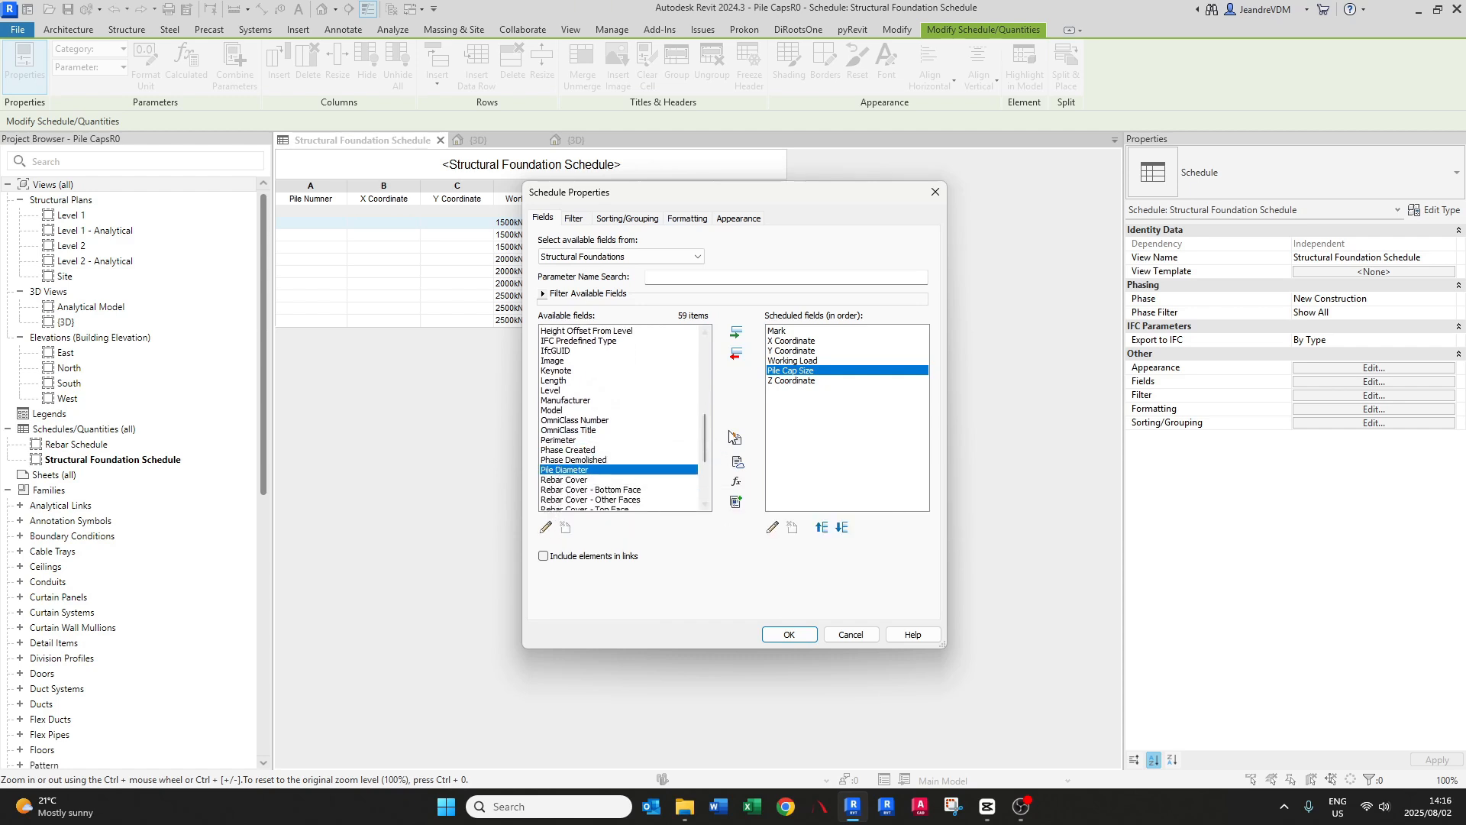
pyautogui.click(737, 333)
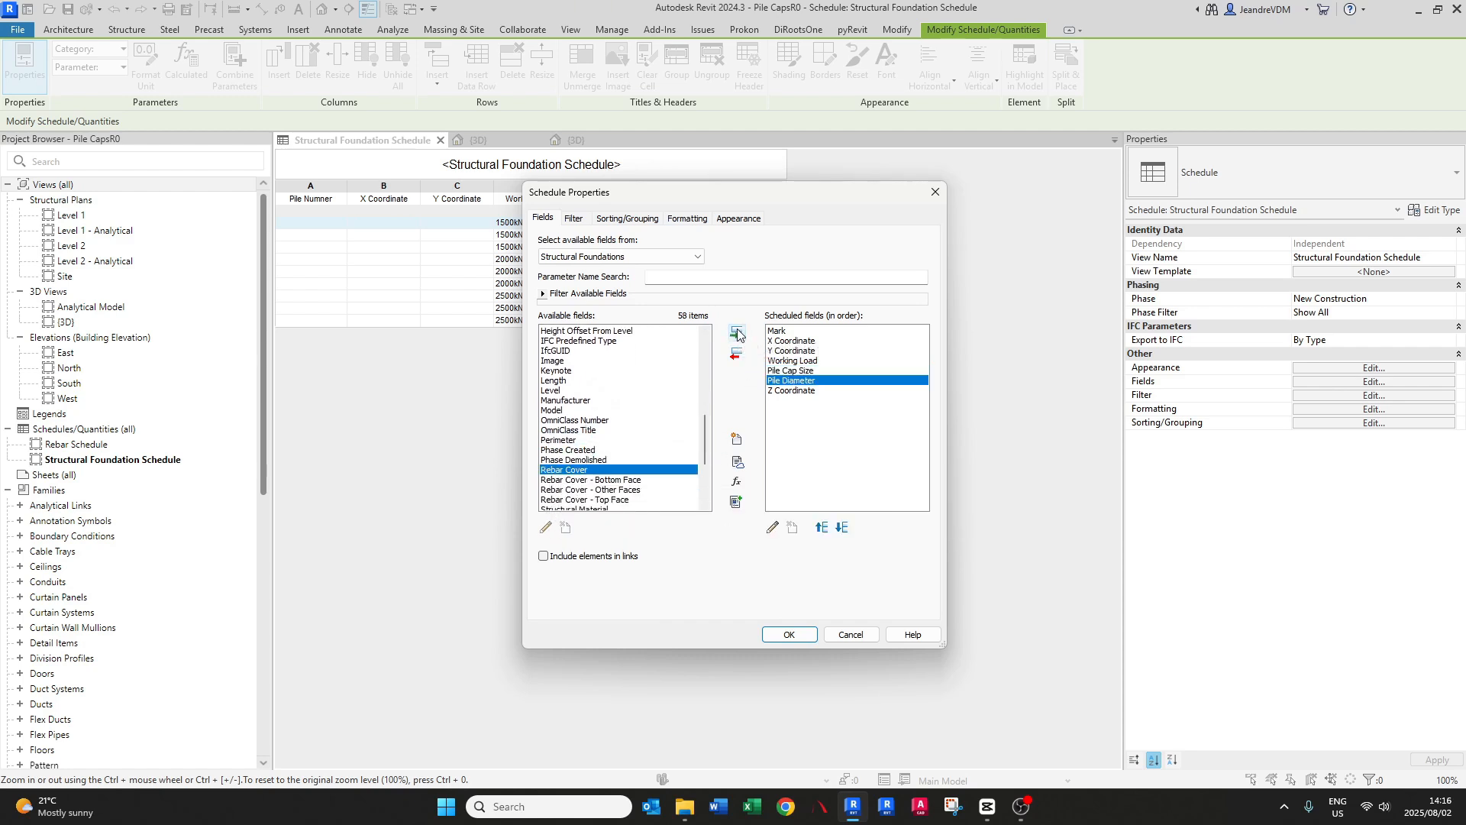
pyautogui.click(823, 528)
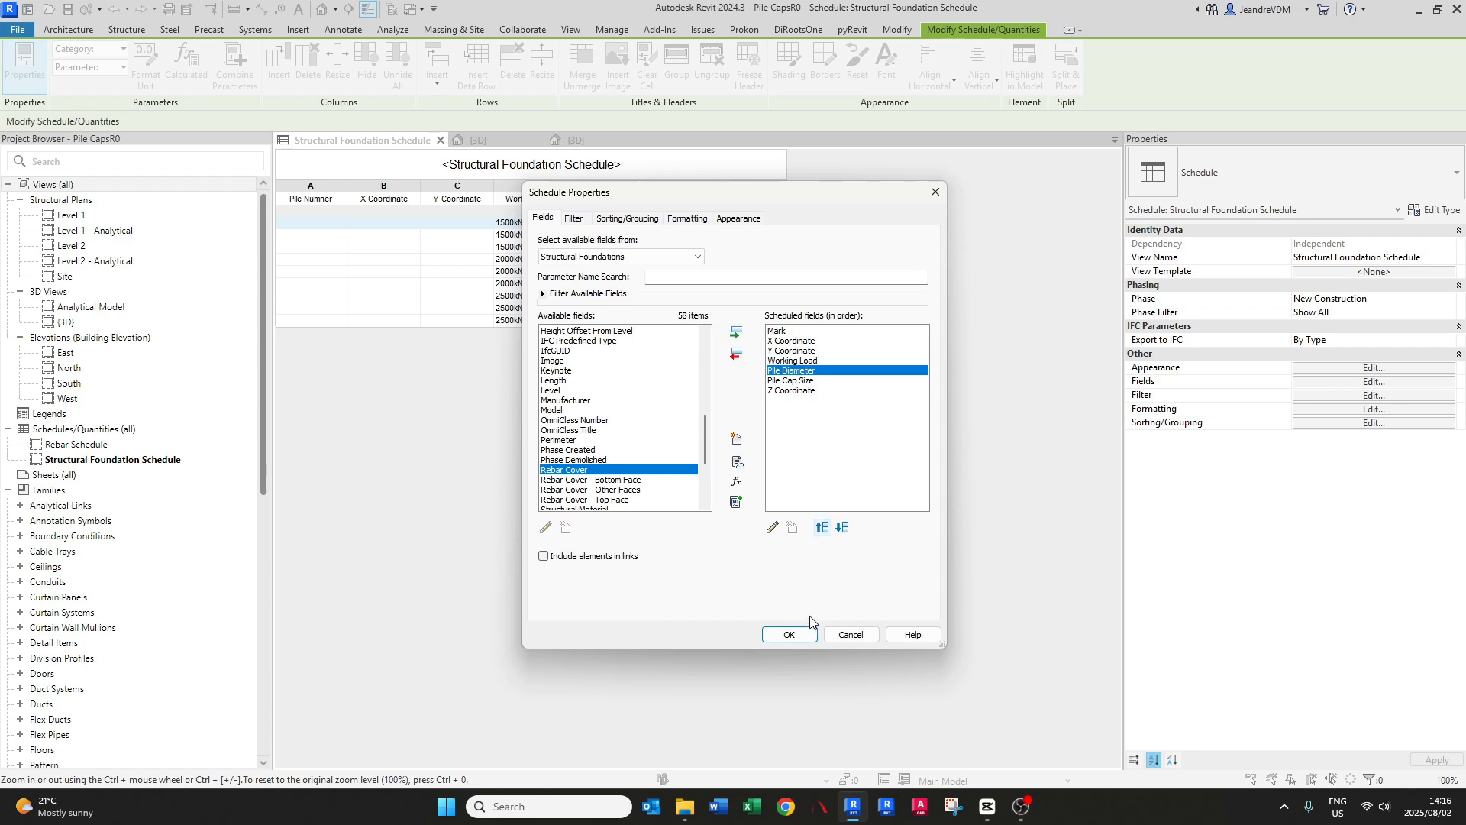
pyautogui.moveTo(729, 208); pyautogui.dragTo(696, 270)
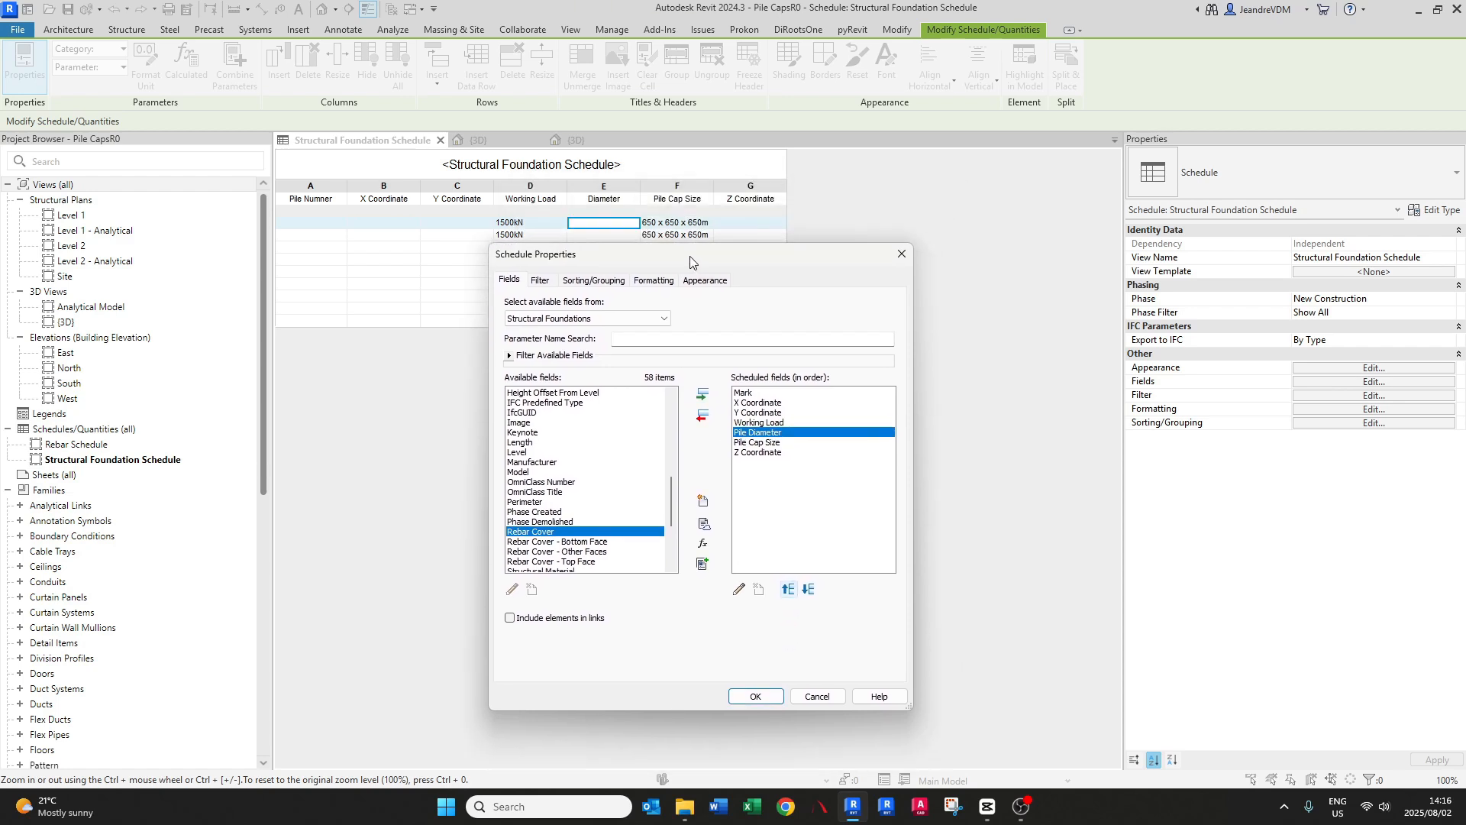
pyautogui.click(756, 696)
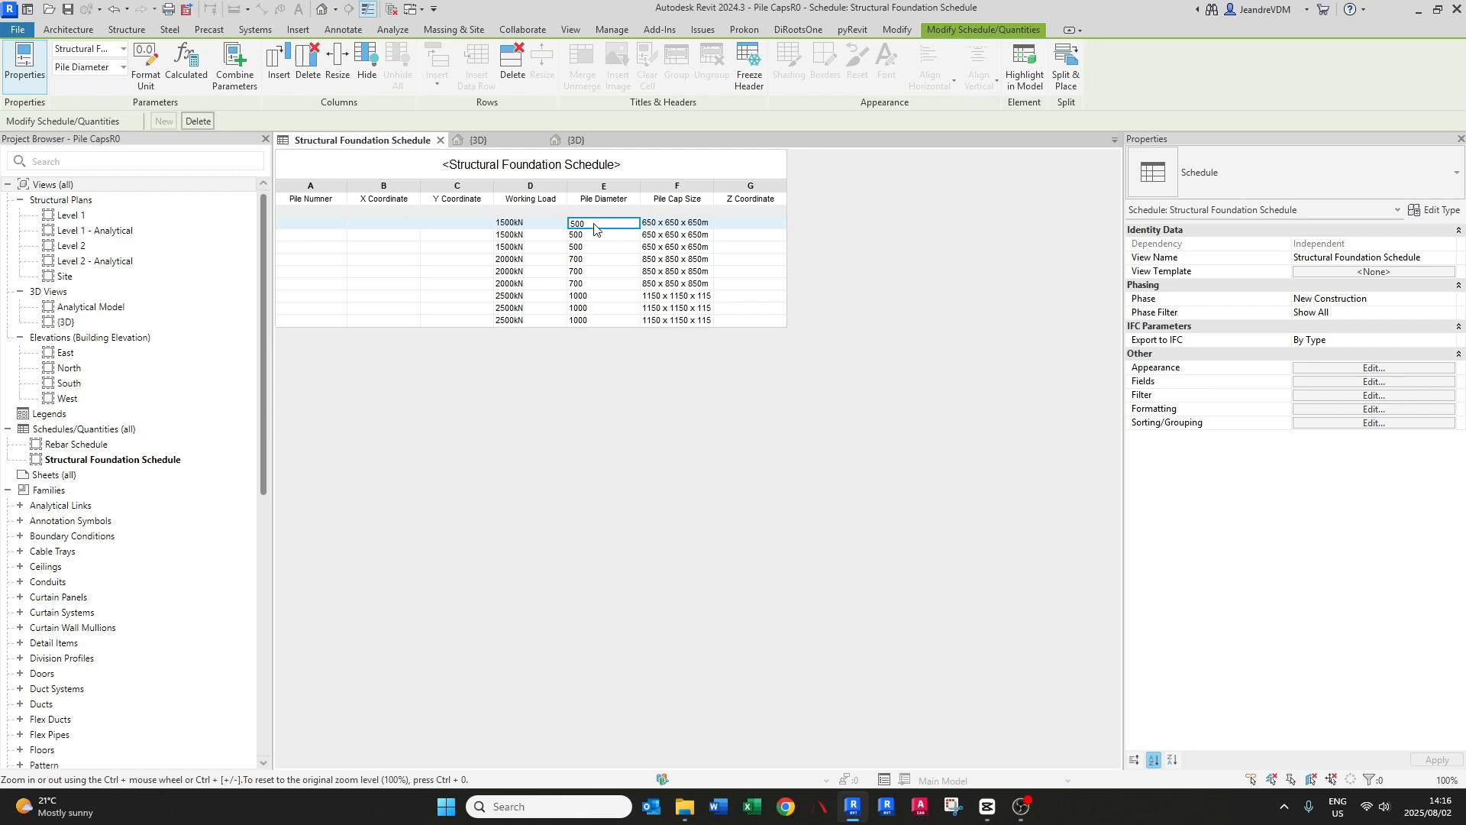
# - Override the project settings in the Pile Diameter field format and set its unit symbol to mm
pyautogui.click(1314, 368)
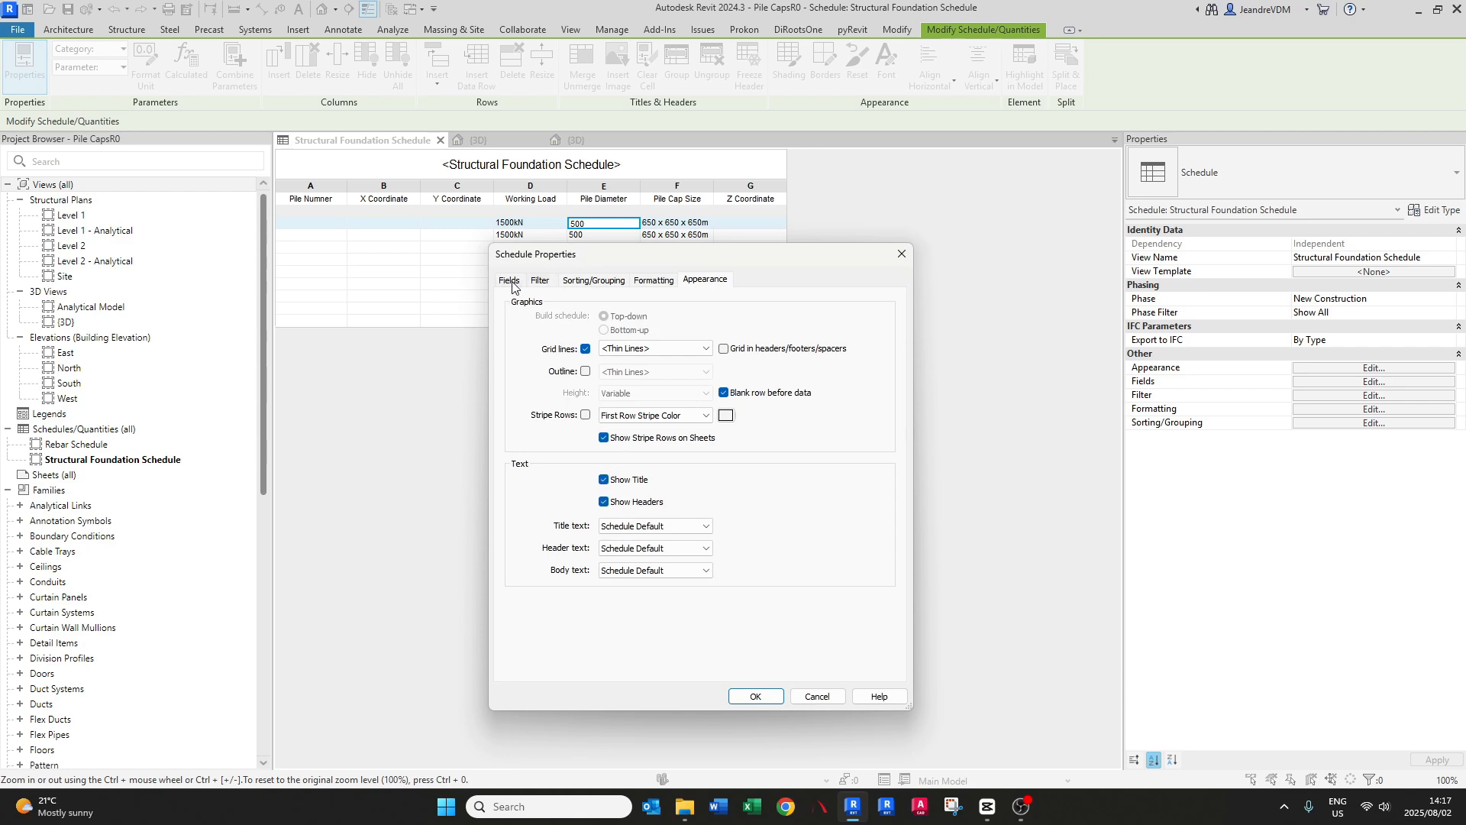
pyautogui.click(661, 283)
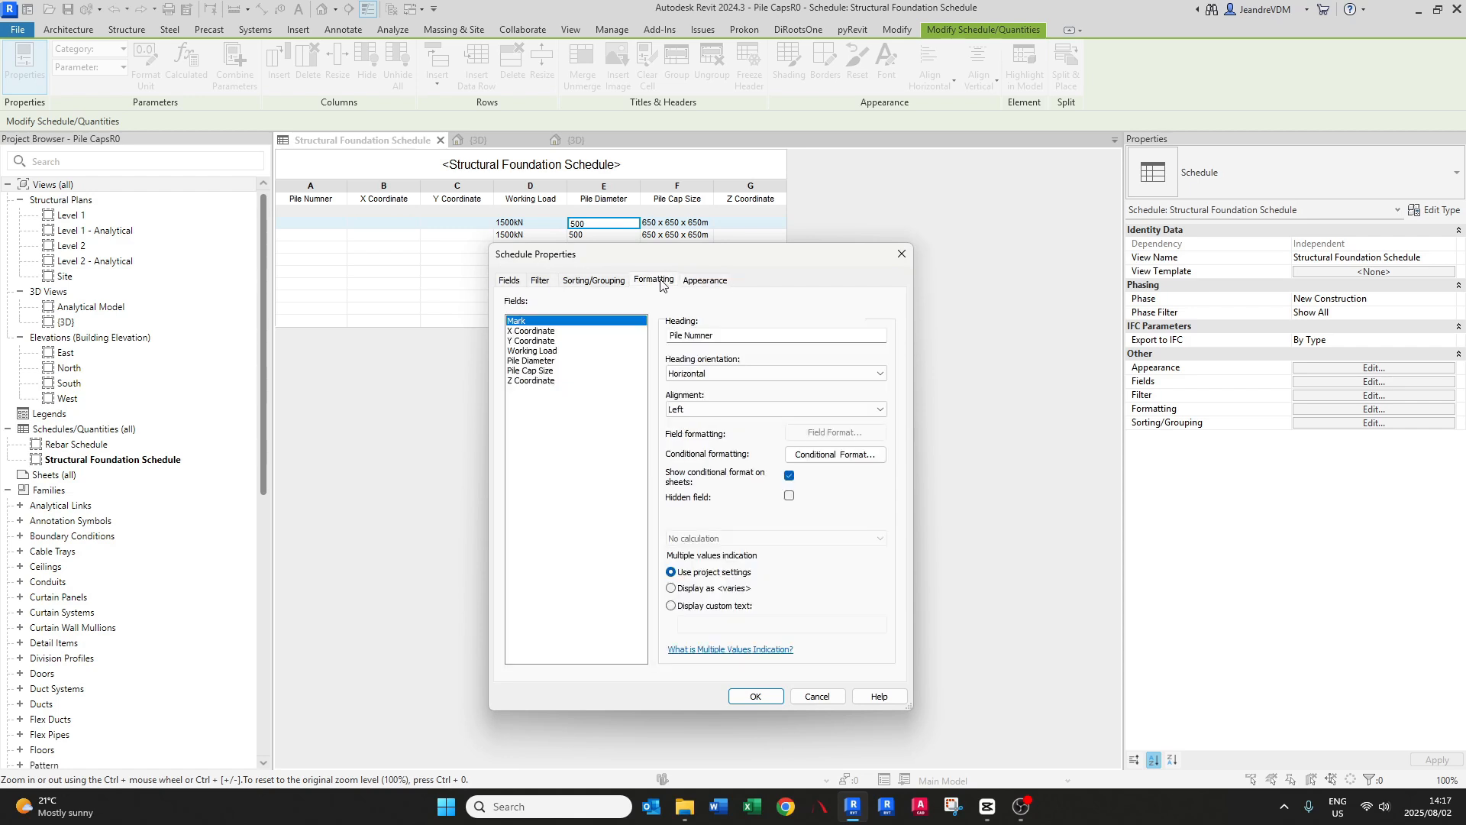
pyautogui.click(532, 361)
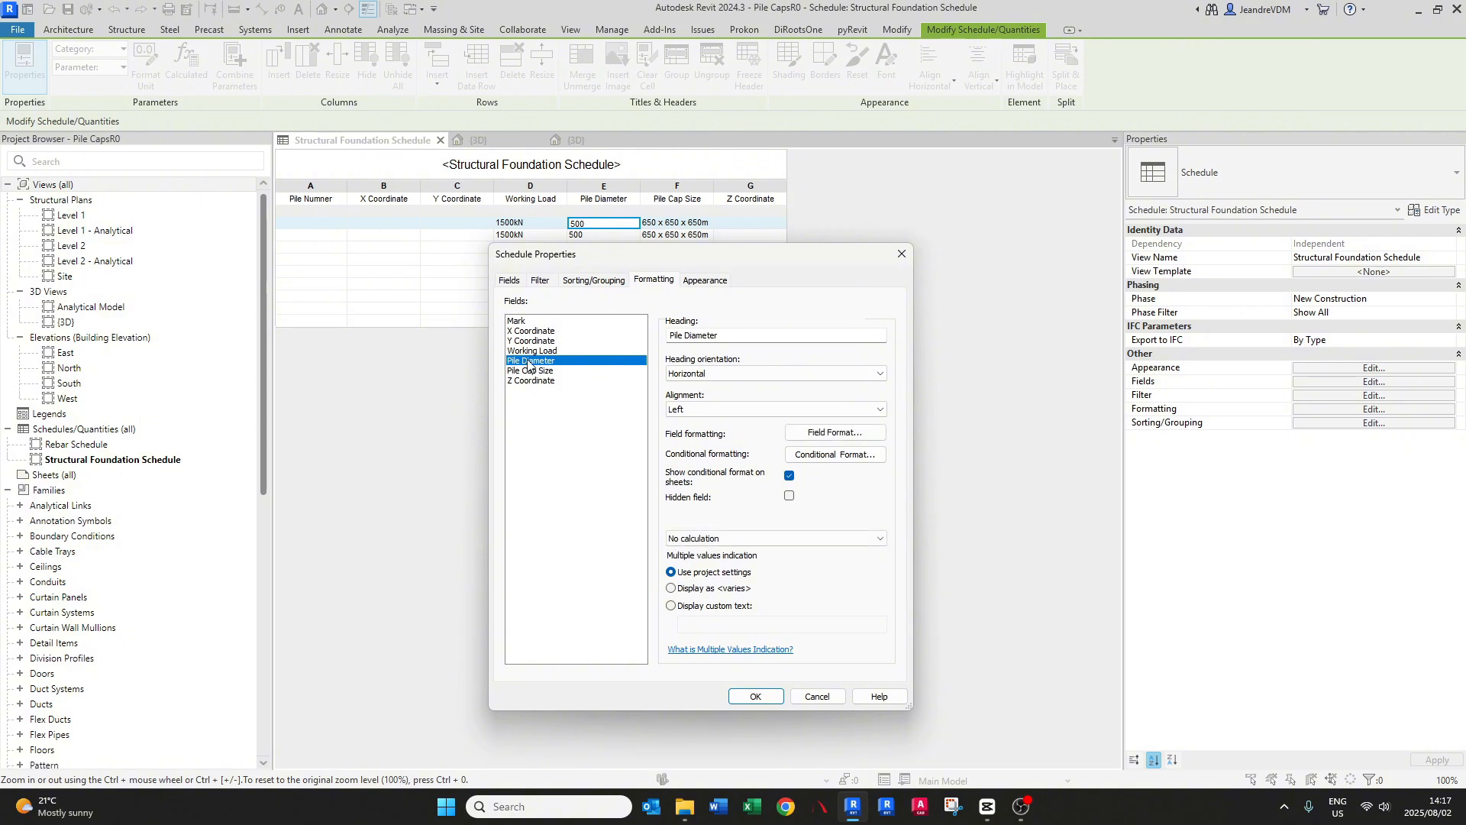
pyautogui.click(817, 455)
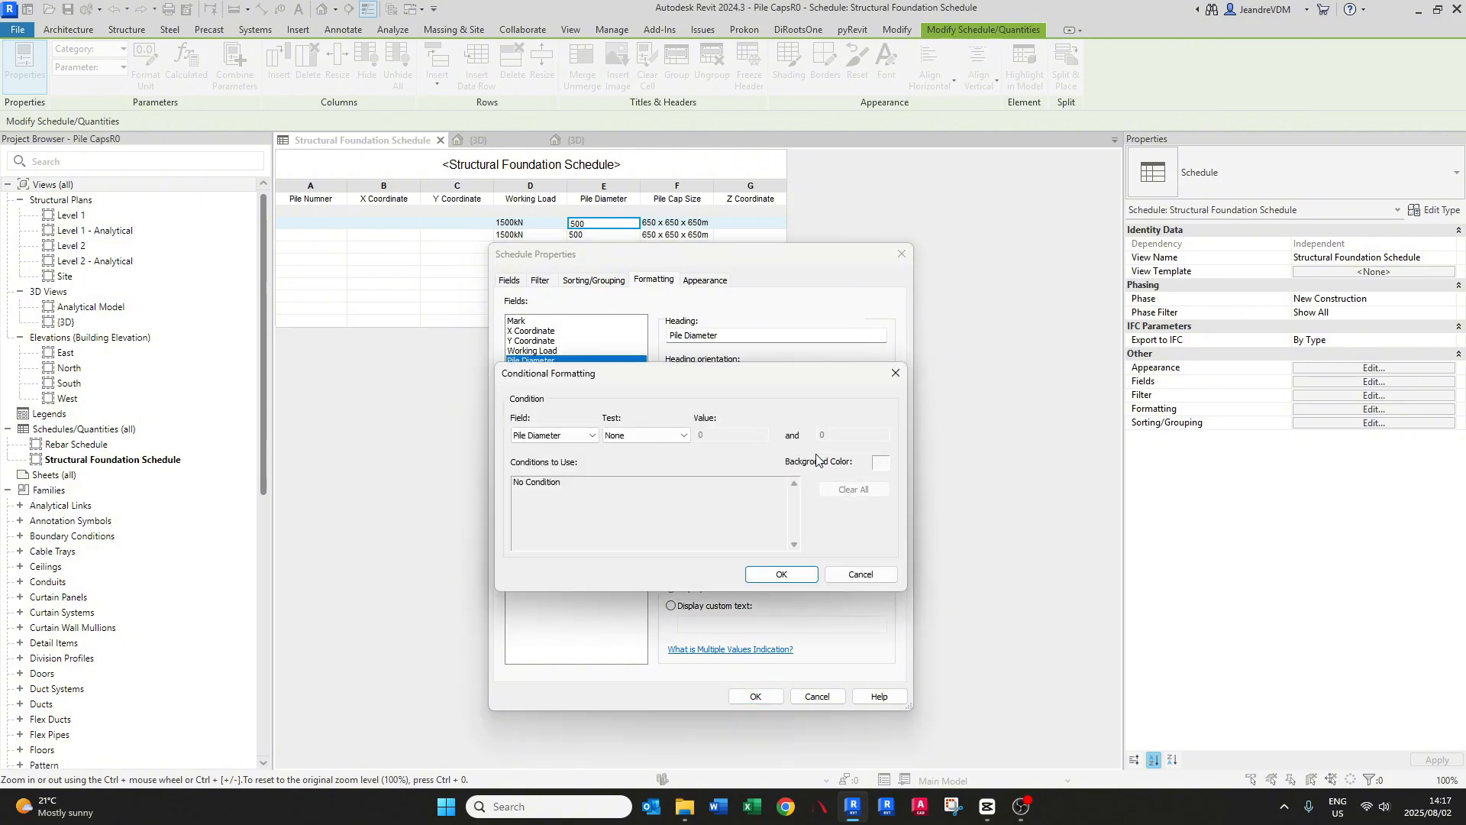
pyautogui.press('Escape')
pyautogui.click(833, 433)
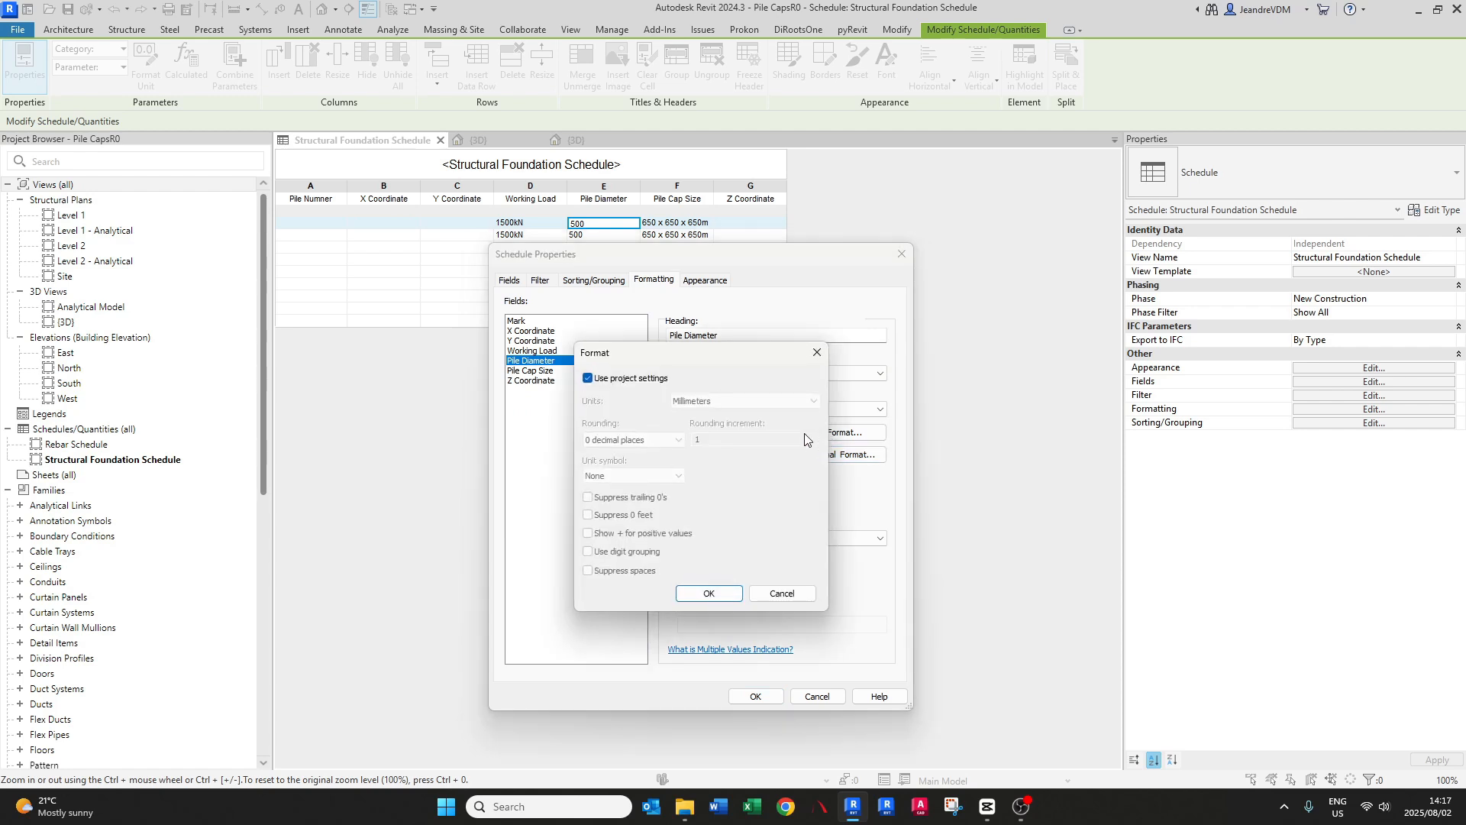
pyautogui.click(607, 380)
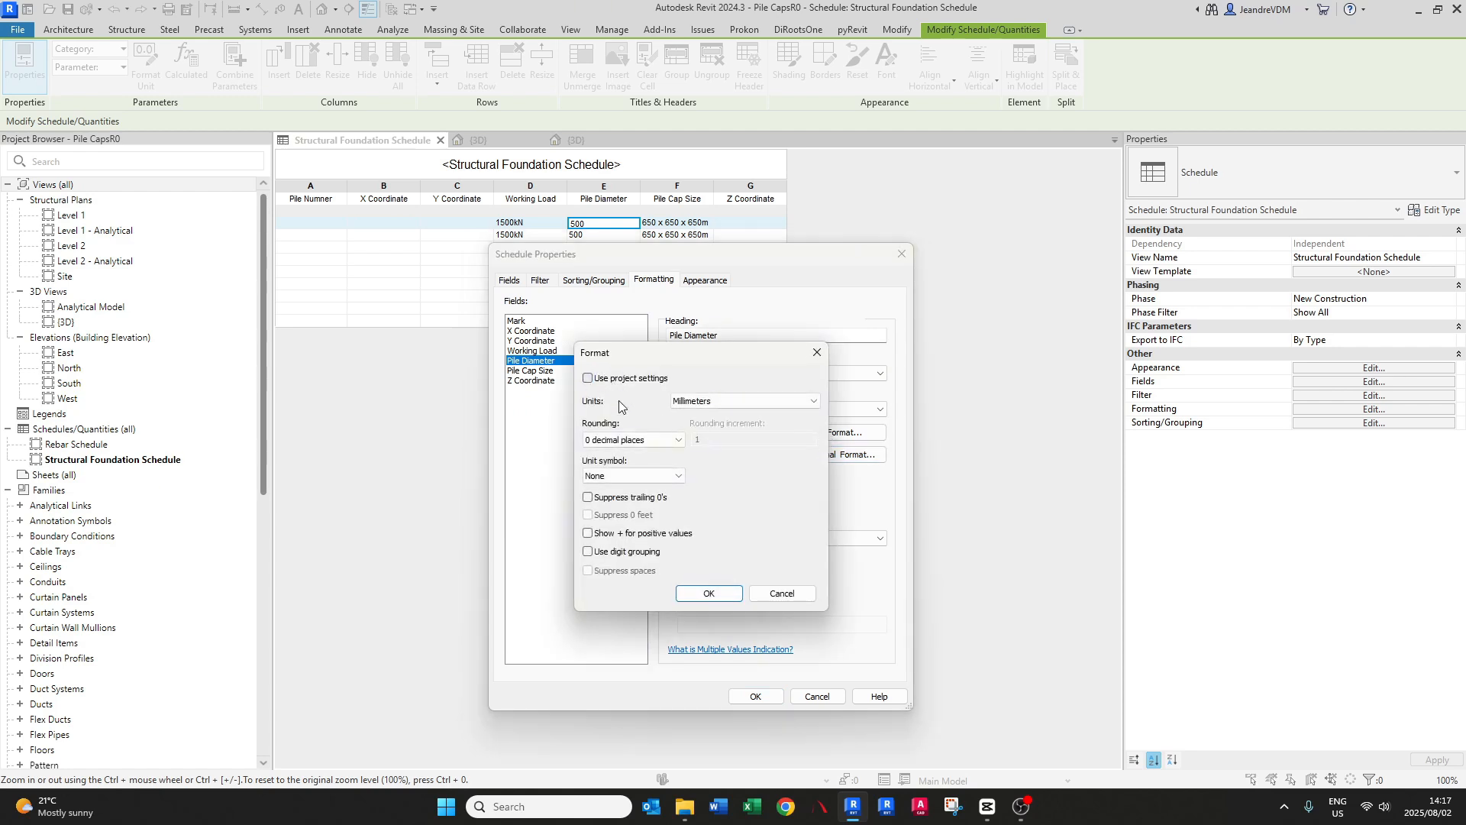
pyautogui.click(634, 475)
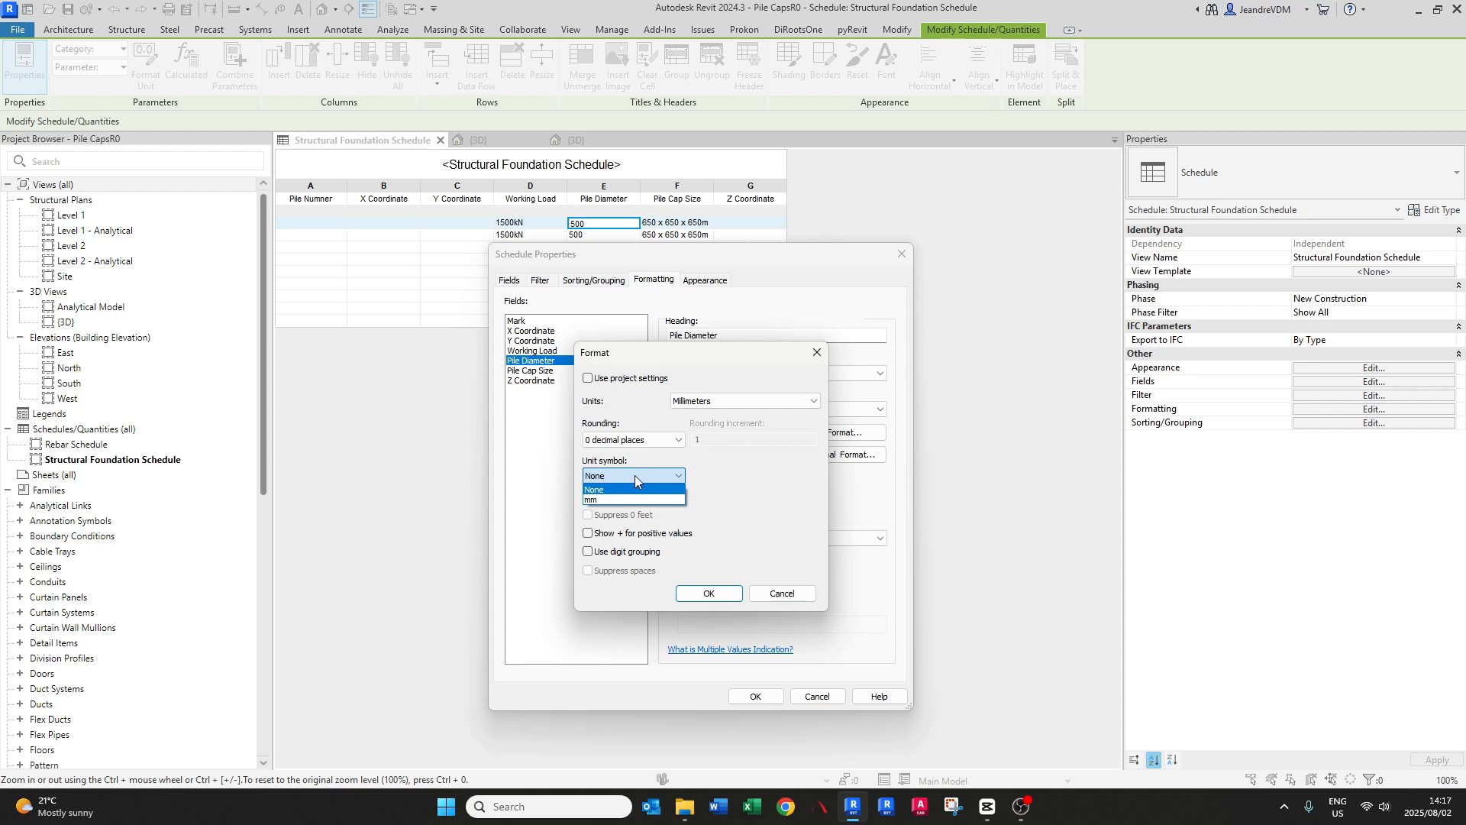
pyautogui.click(610, 500)
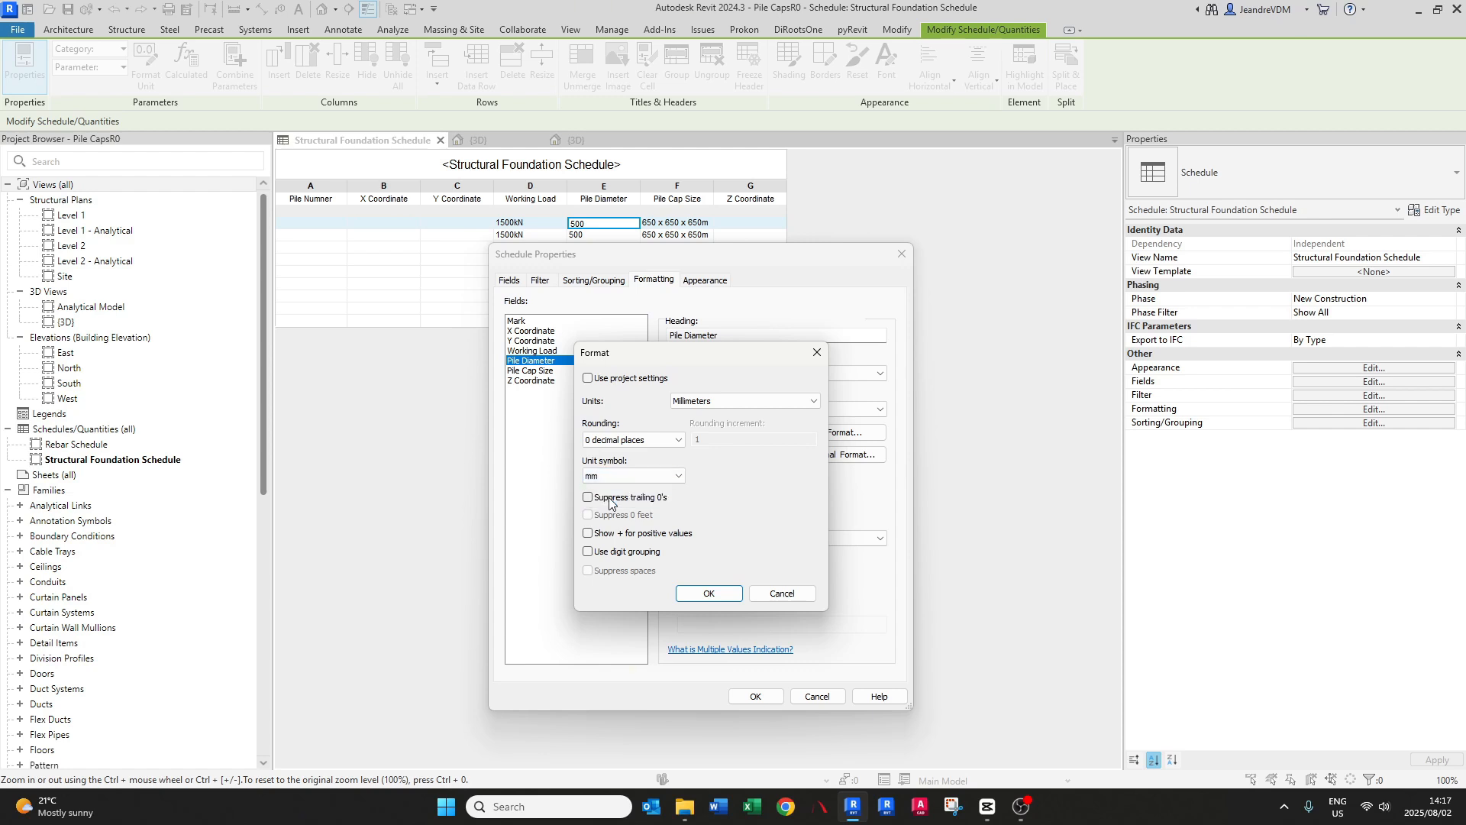
# - Try Meters as the Pile Diameter field's units with the m unit symbol
pyautogui.click(696, 402)
pyautogui.click(691, 454)
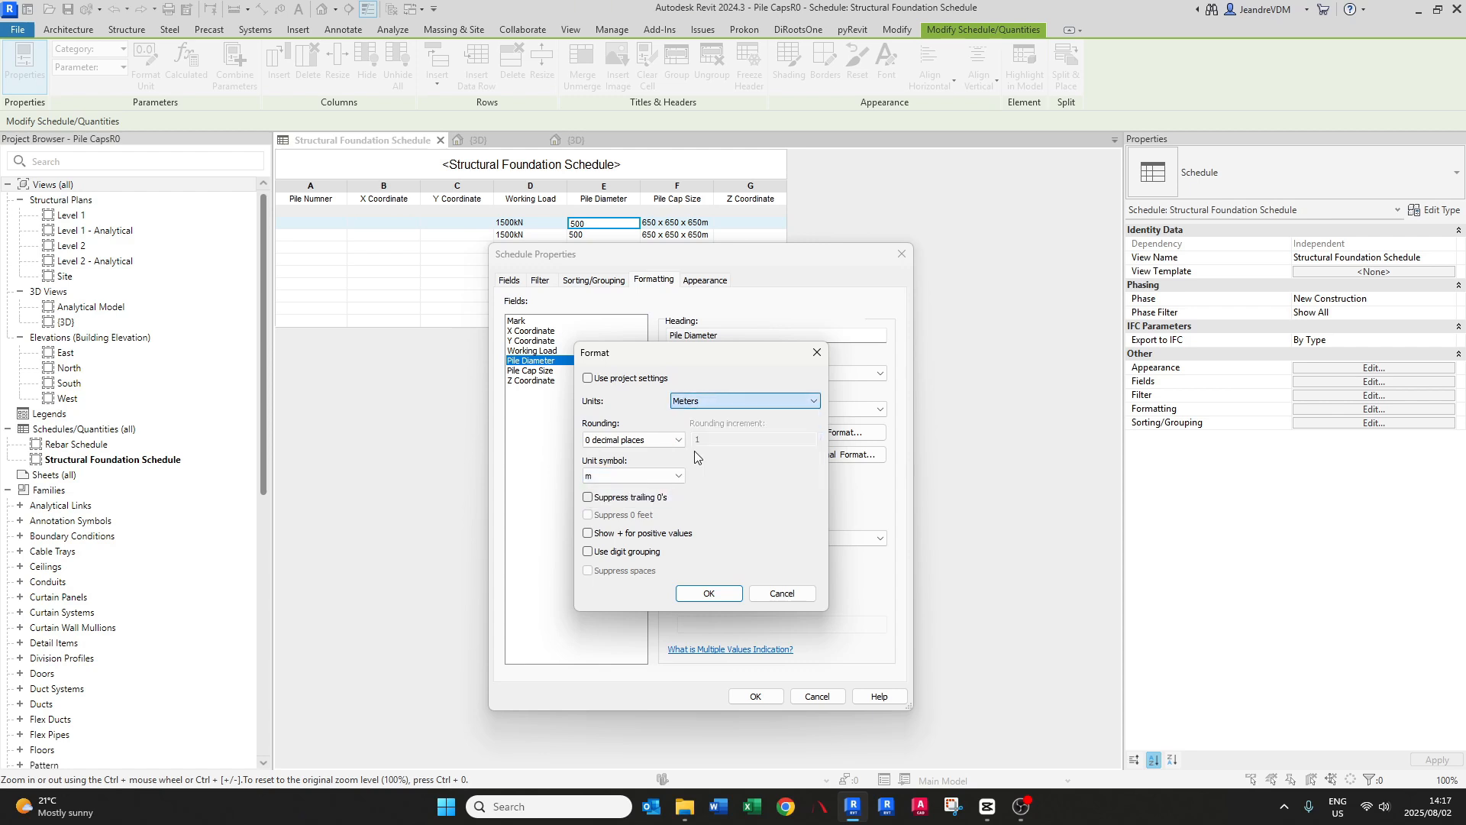
pyautogui.click(699, 402)
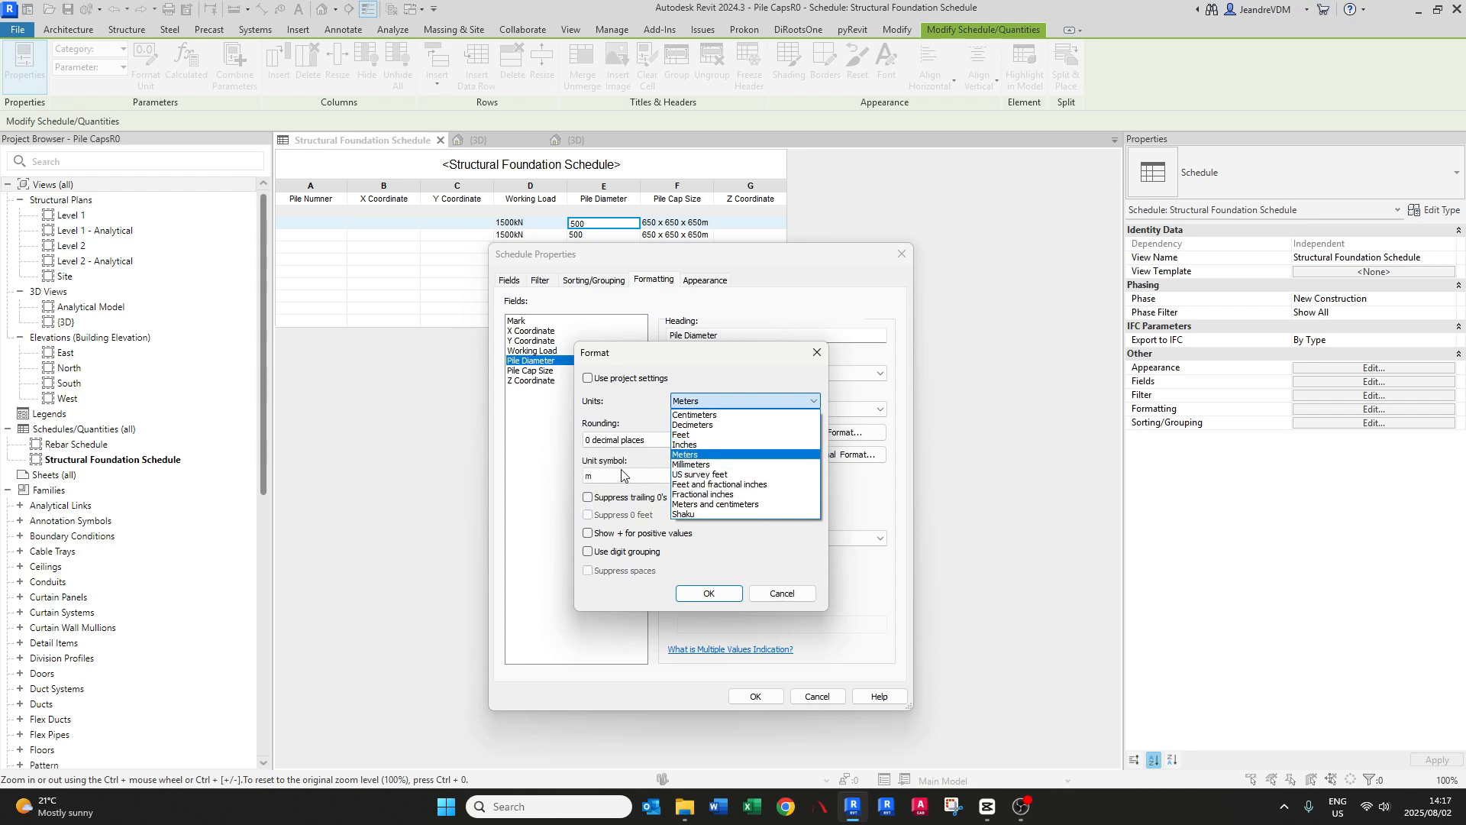
pyautogui.click(686, 455)
pyautogui.click(615, 476)
pyautogui.click(607, 499)
# - Set the Pile Diameter field's units to Millimeters with the mm symbol and apply the formatting to the schedule
pyautogui.click(699, 402)
pyautogui.click(696, 465)
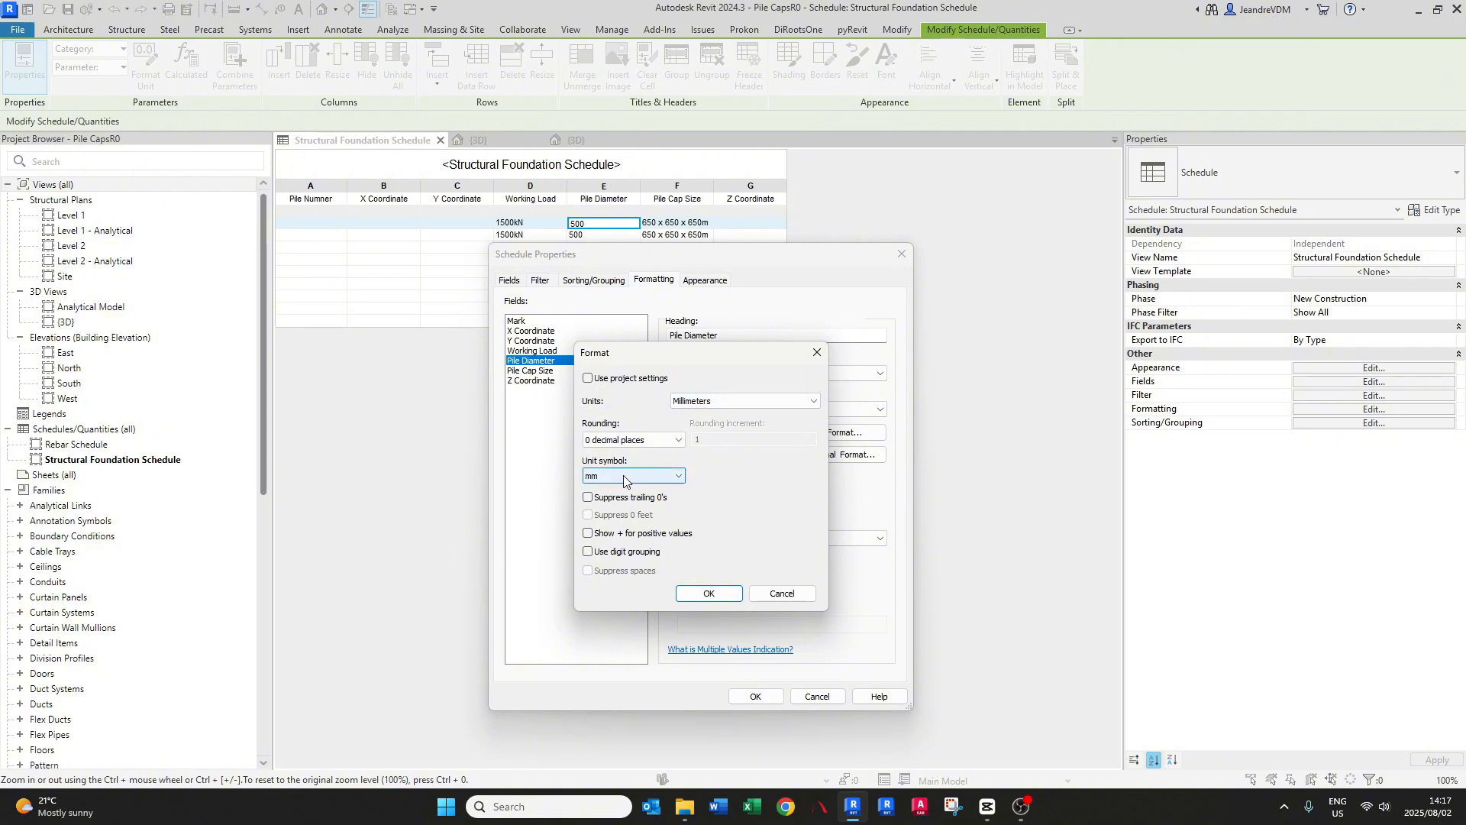
pyautogui.click(715, 595)
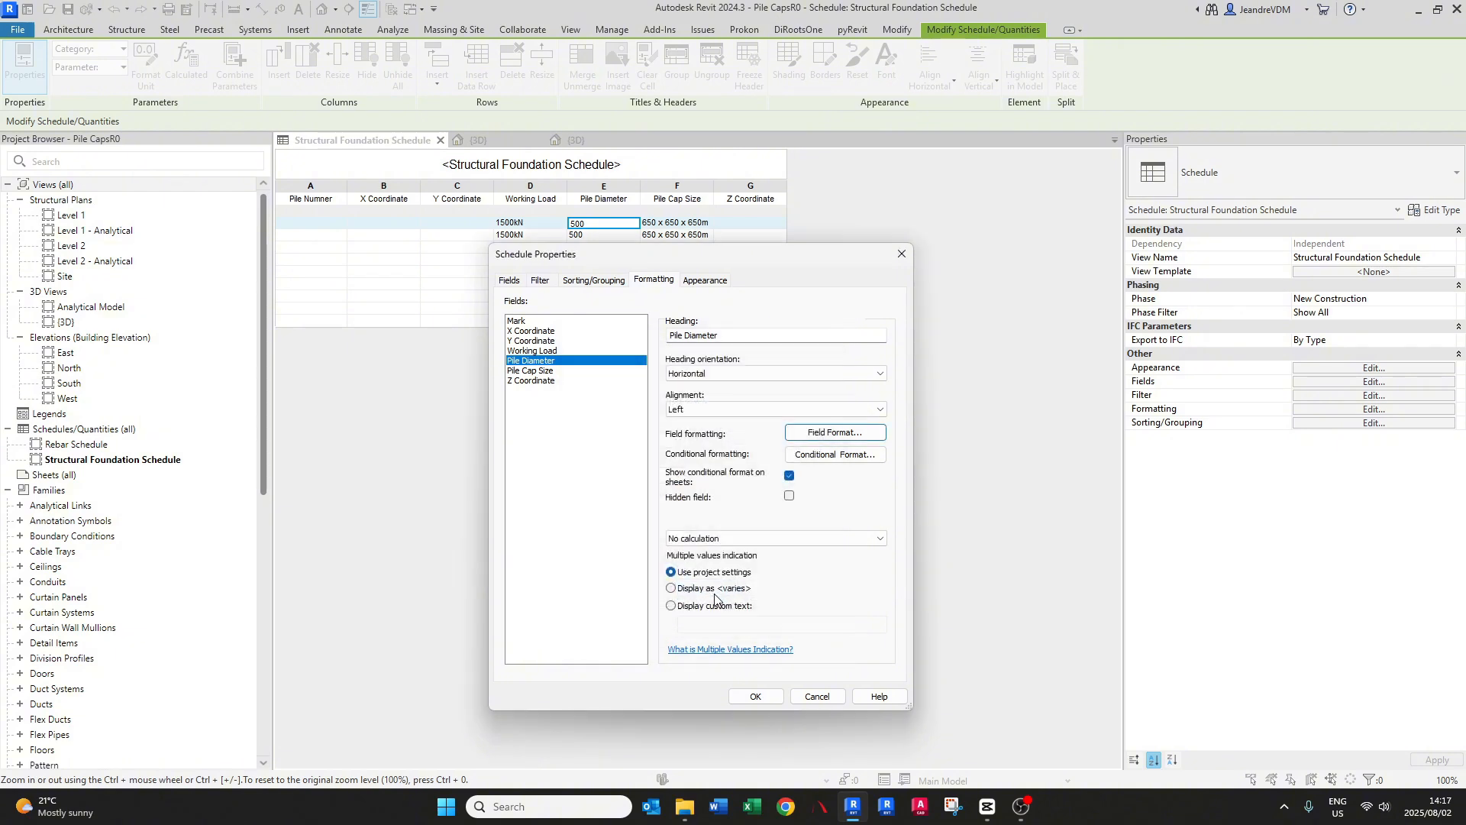
pyautogui.click(758, 696)
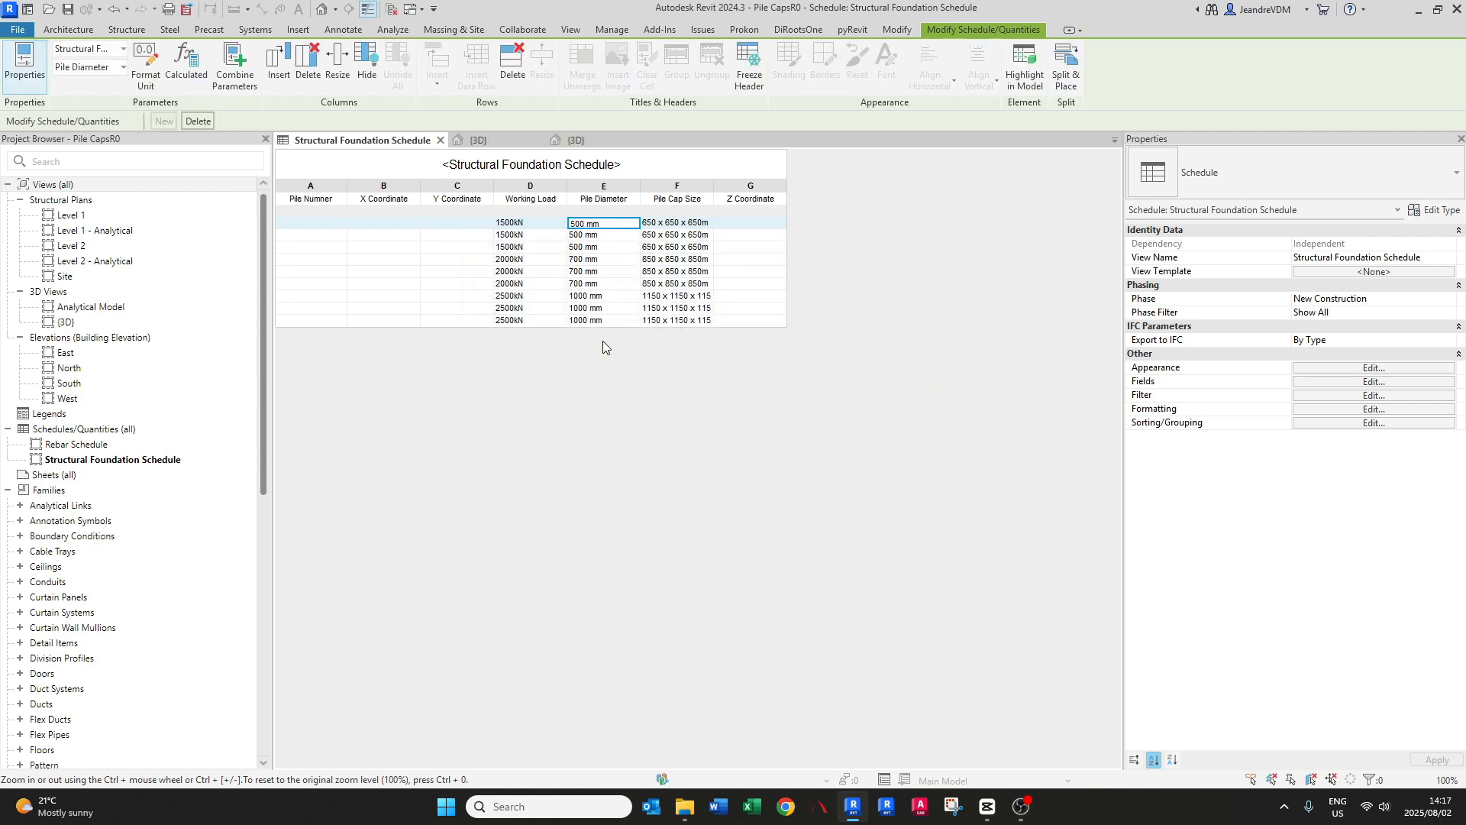
# - Rename the Z Coordinate column heading to Pile Cut Off Level
pyautogui.click(776, 200)
pyautogui.click(773, 200)
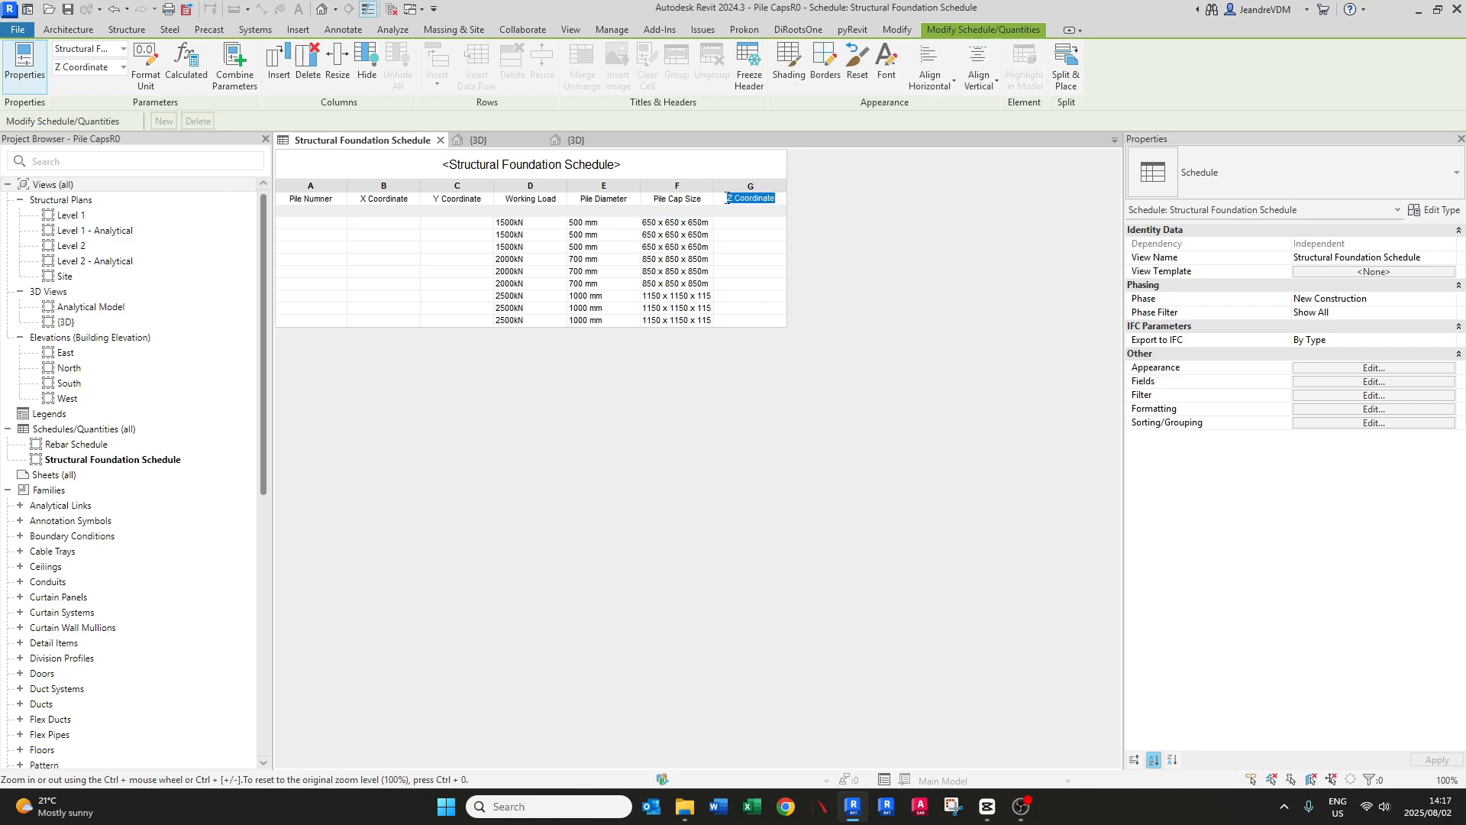
pyautogui.press('capslock')
pyautogui.write('Pile')
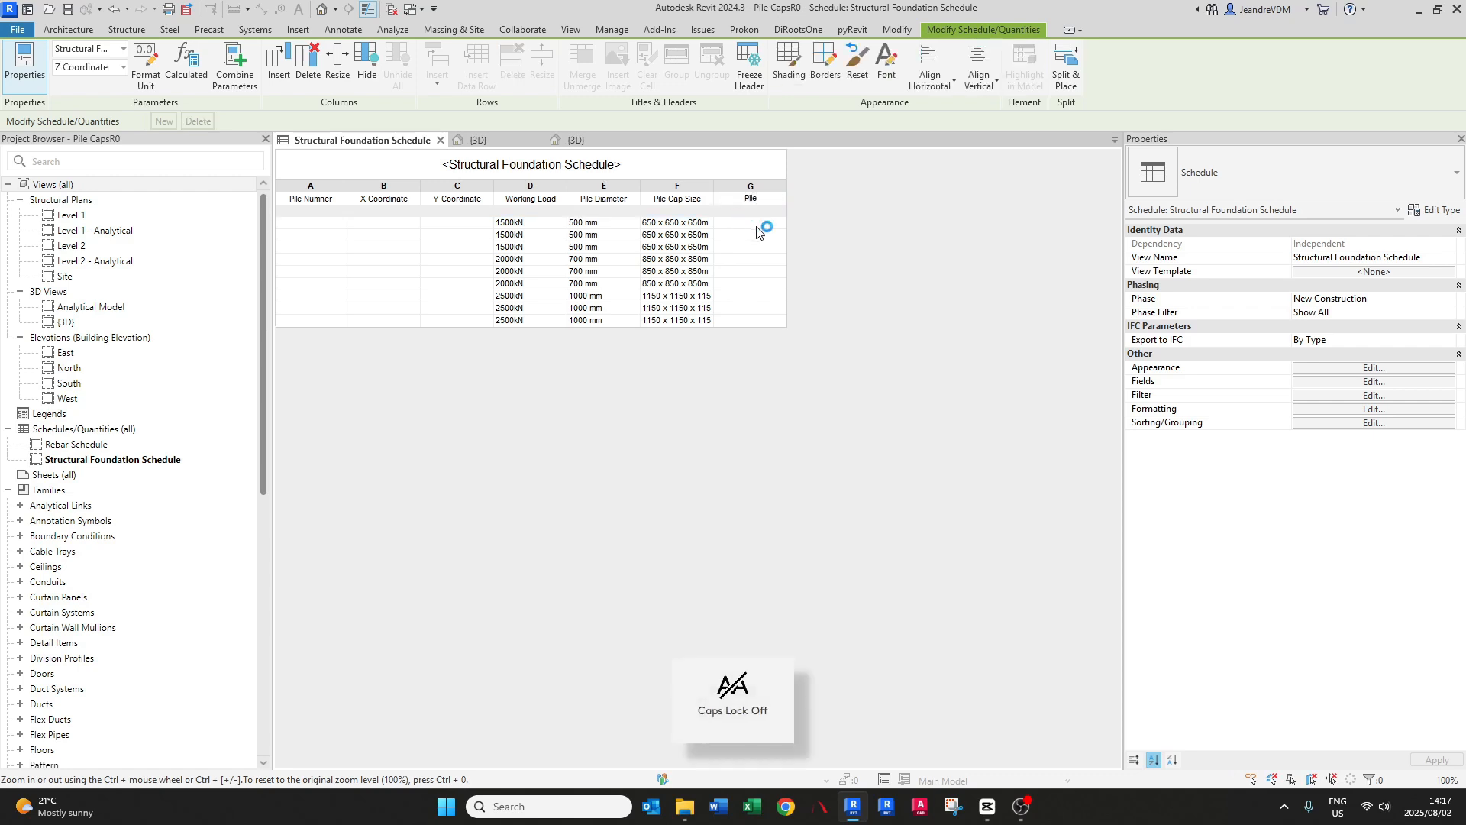
pyautogui.write(' Cut O')
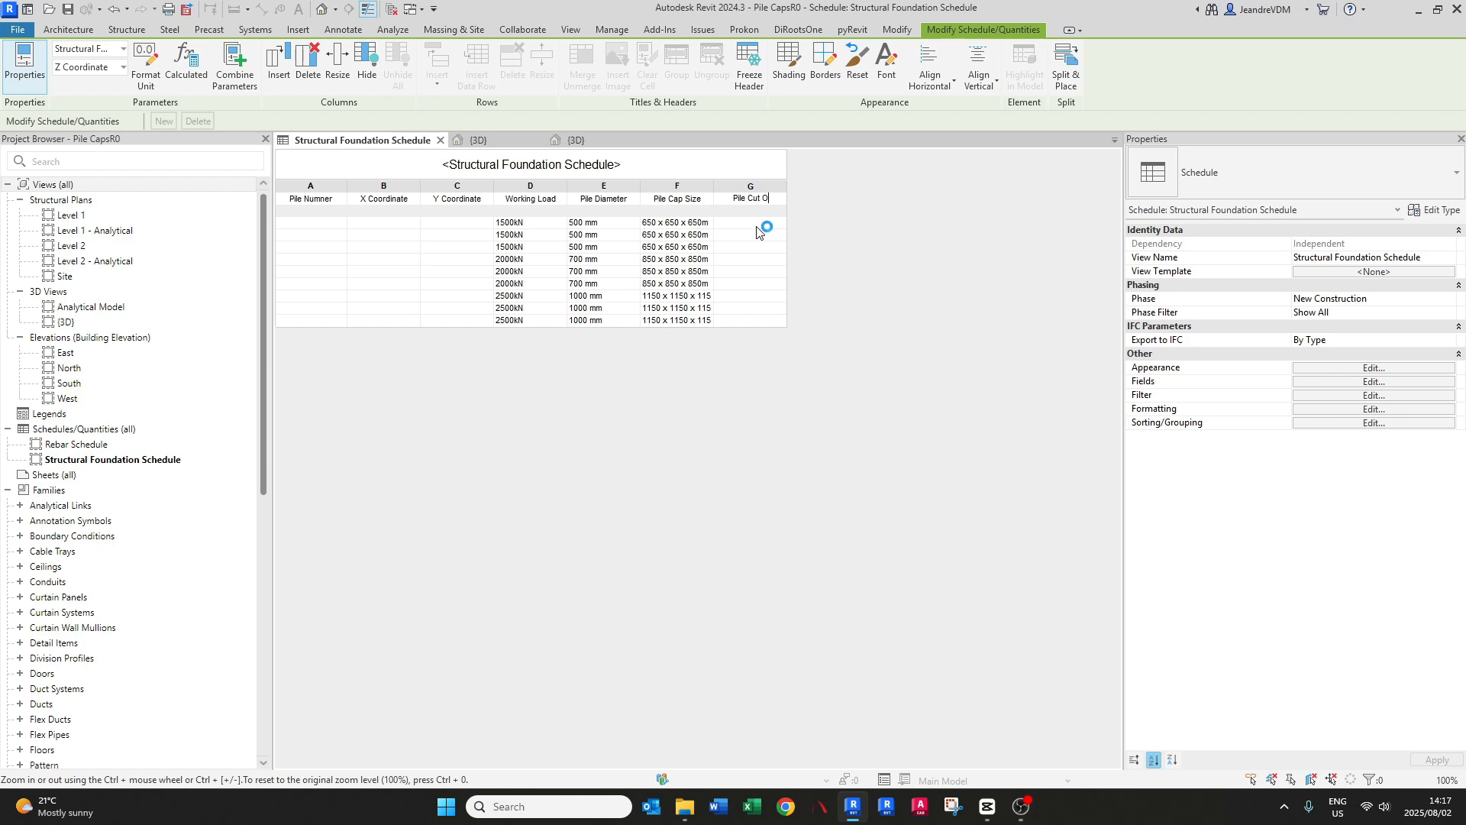
pyautogui.write('ff Level')
pyautogui.click(756, 225)
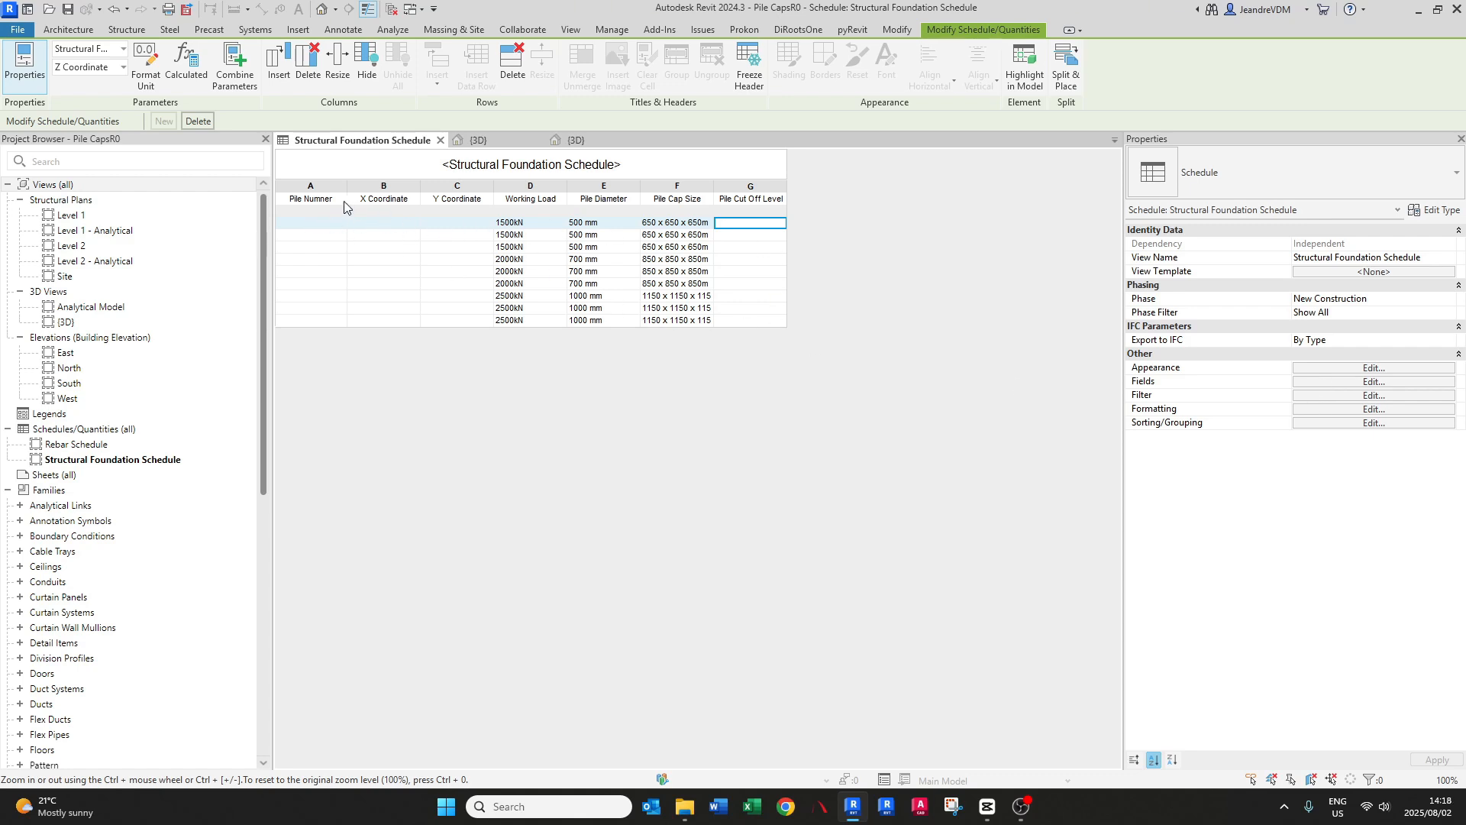
# - Correct the first column's heading to Pile Number and widen the Pile Cap Size column to show its full values
pyautogui.click(319, 199)
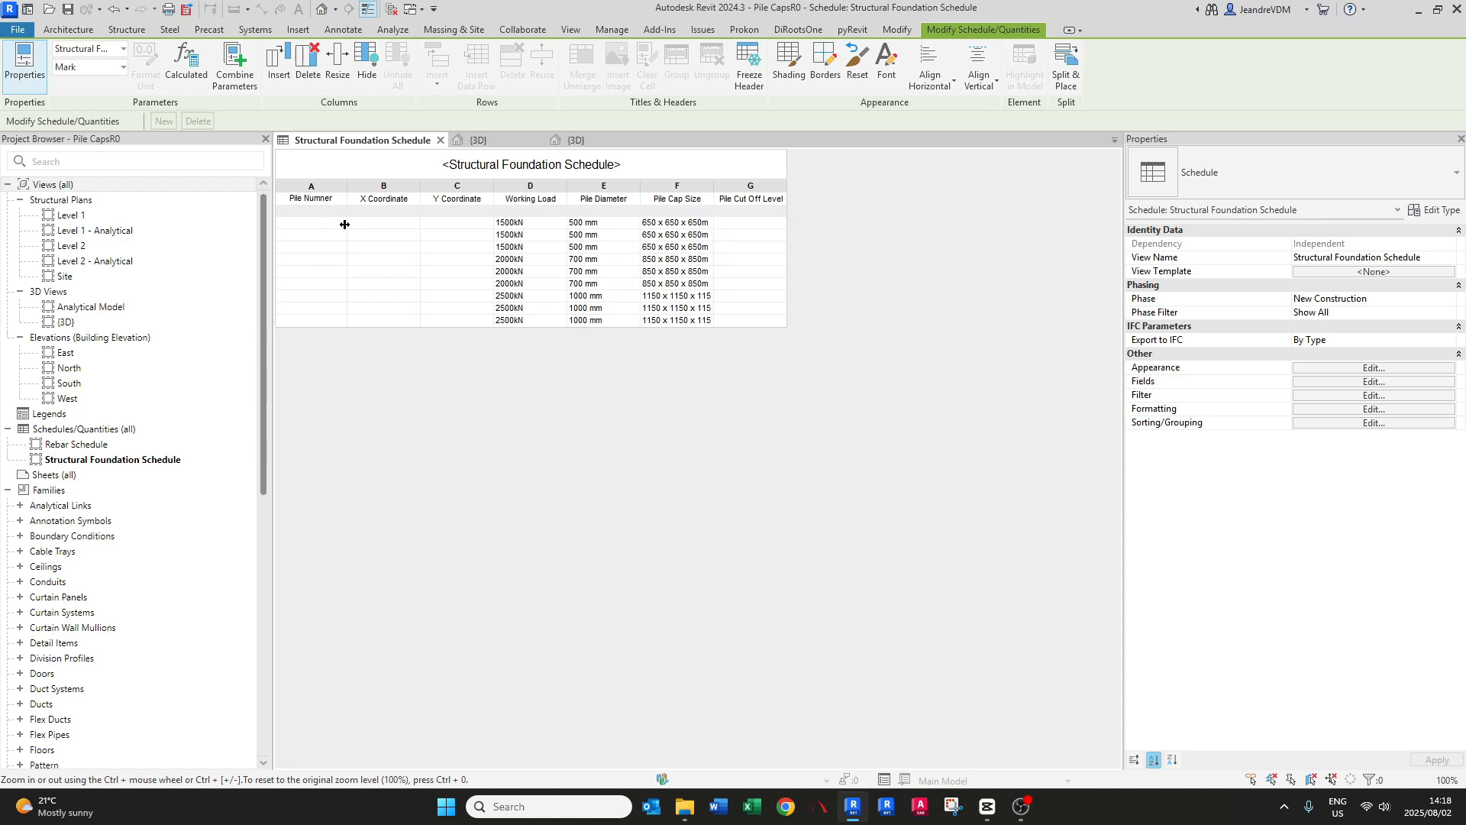
pyautogui.click(344, 225)
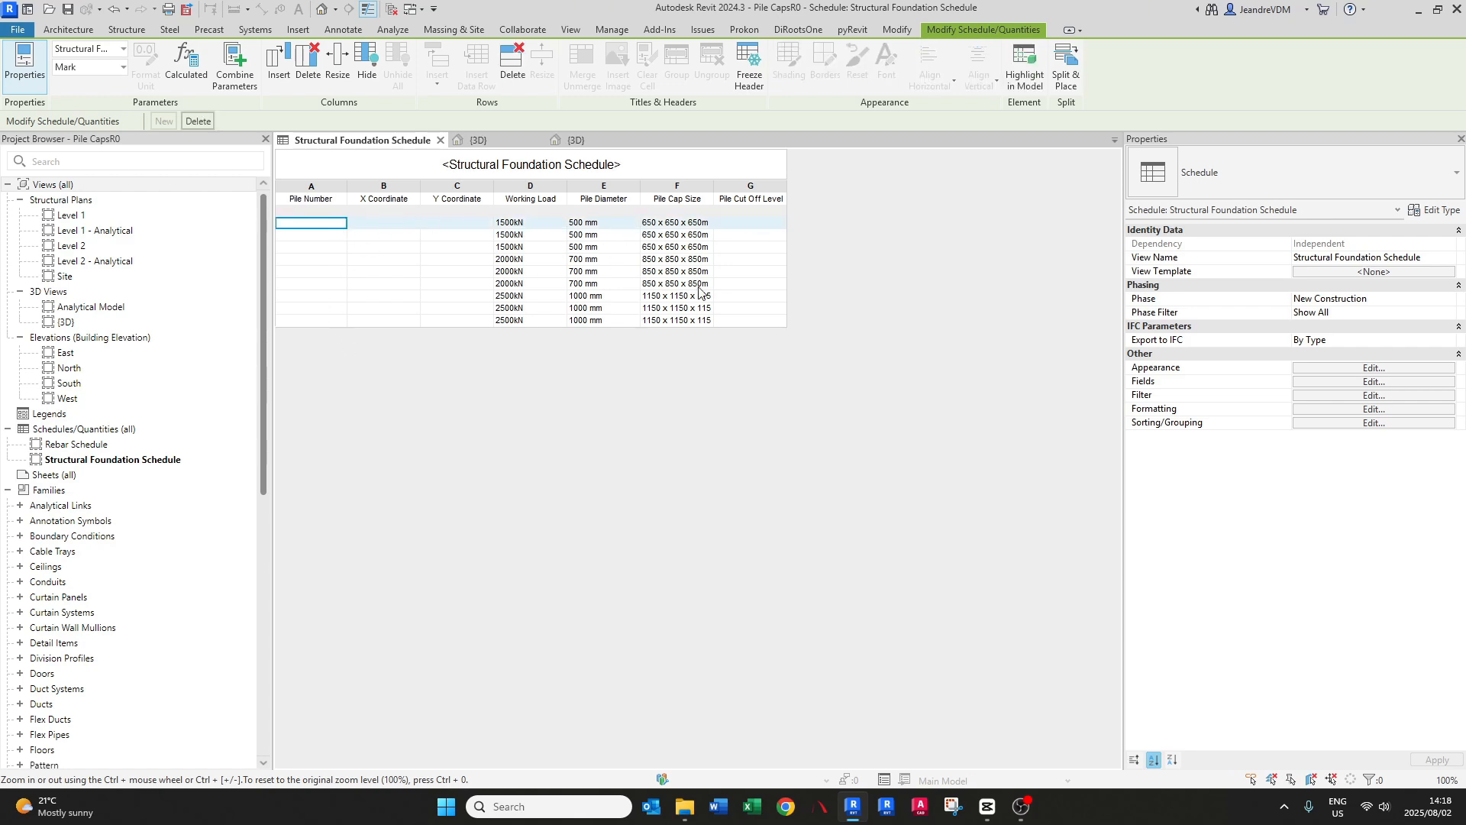
pyautogui.moveTo(713, 187); pyautogui.dragTo(744, 187)
# - Set the alignment of all schedule fields from Mark to Z Coordinate to Center and apply the formatting
pyautogui.click(1359, 368)
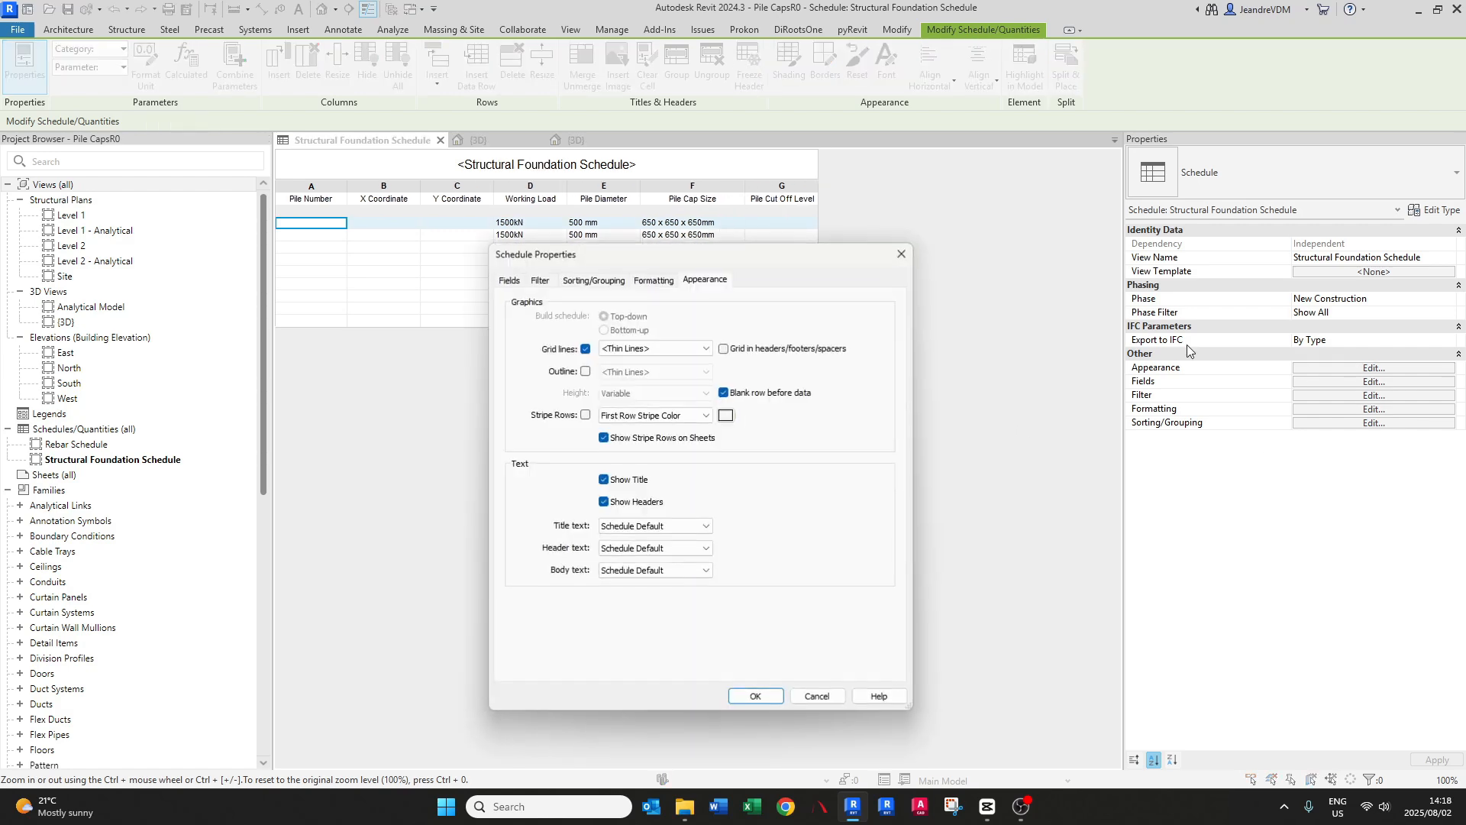
pyautogui.click(655, 281)
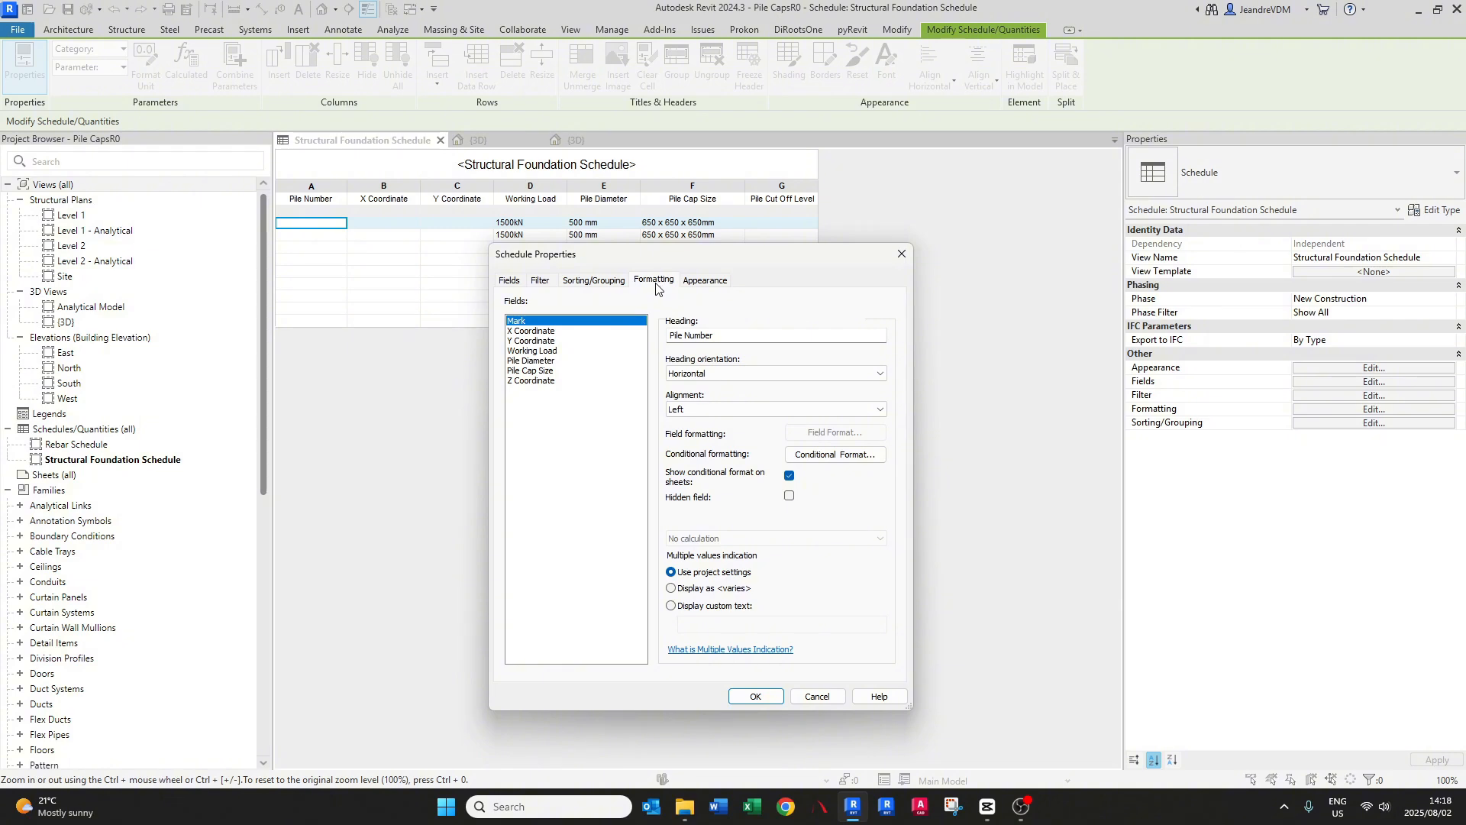
pyautogui.keyDown('shift'); pyautogui.click(547, 381); pyautogui.keyUp('shift')
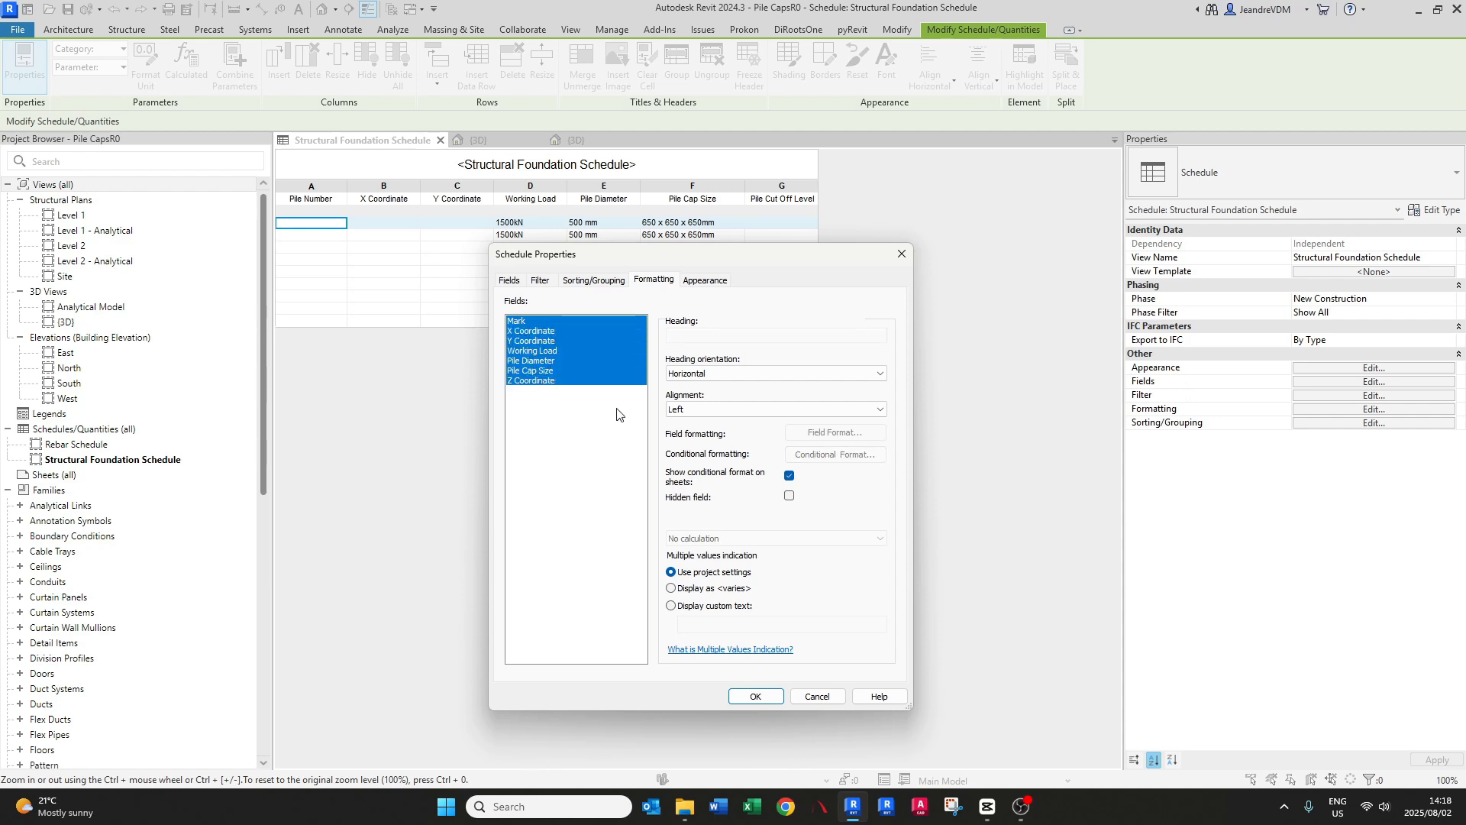
pyautogui.click(695, 410)
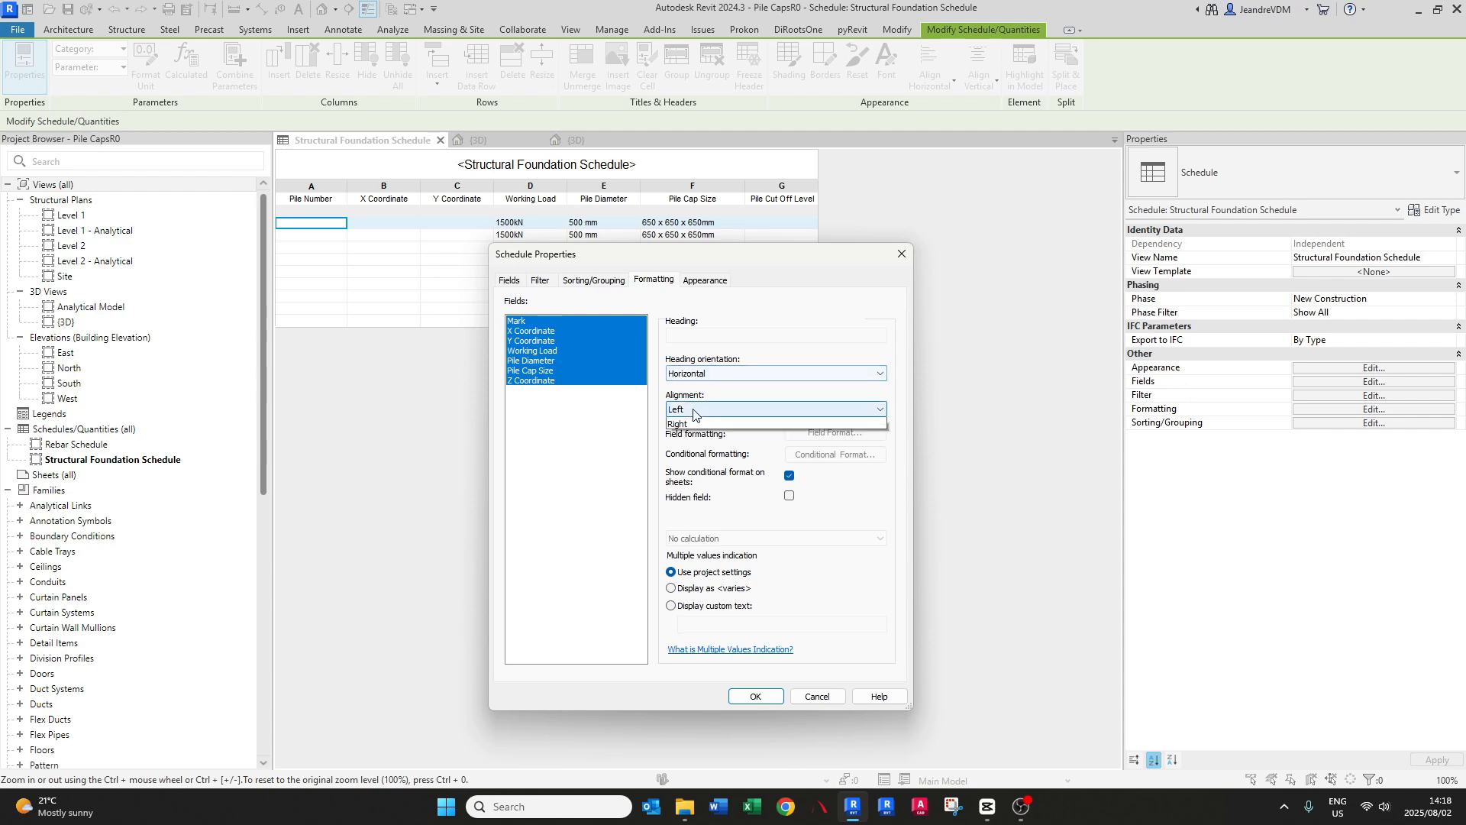
pyautogui.click(692, 434)
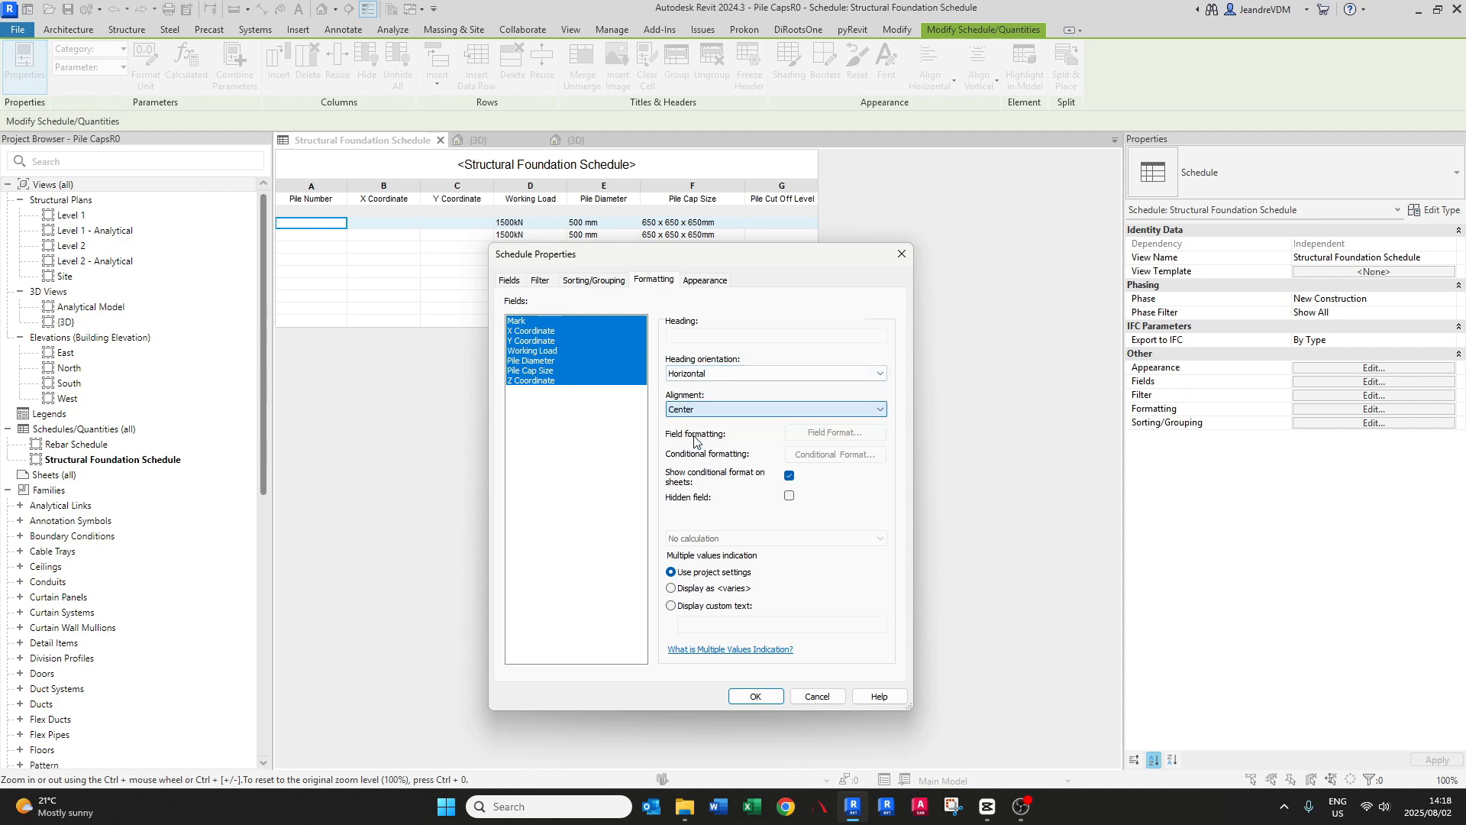
pyautogui.click(536, 380)
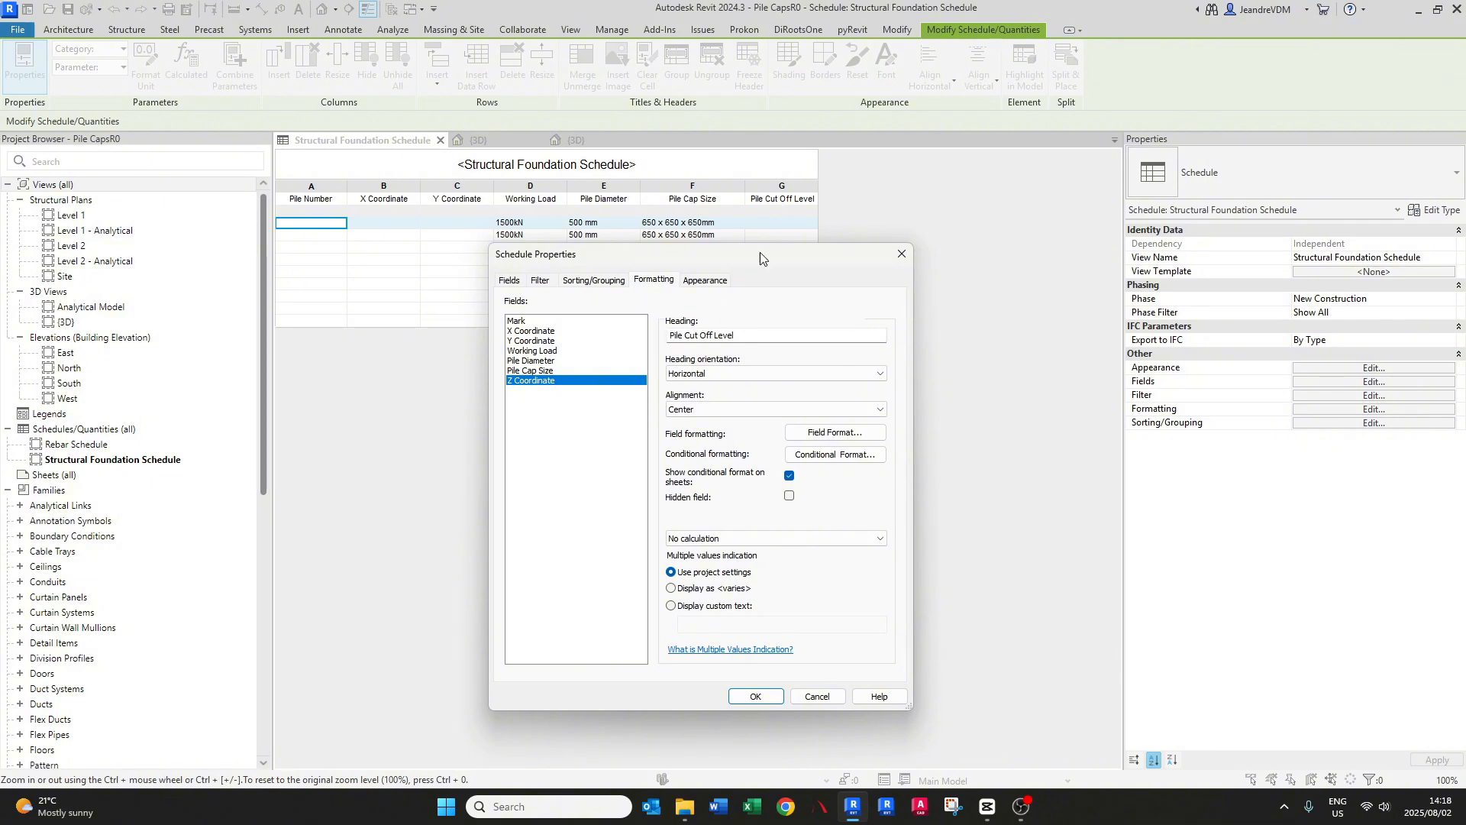
pyautogui.click(536, 370)
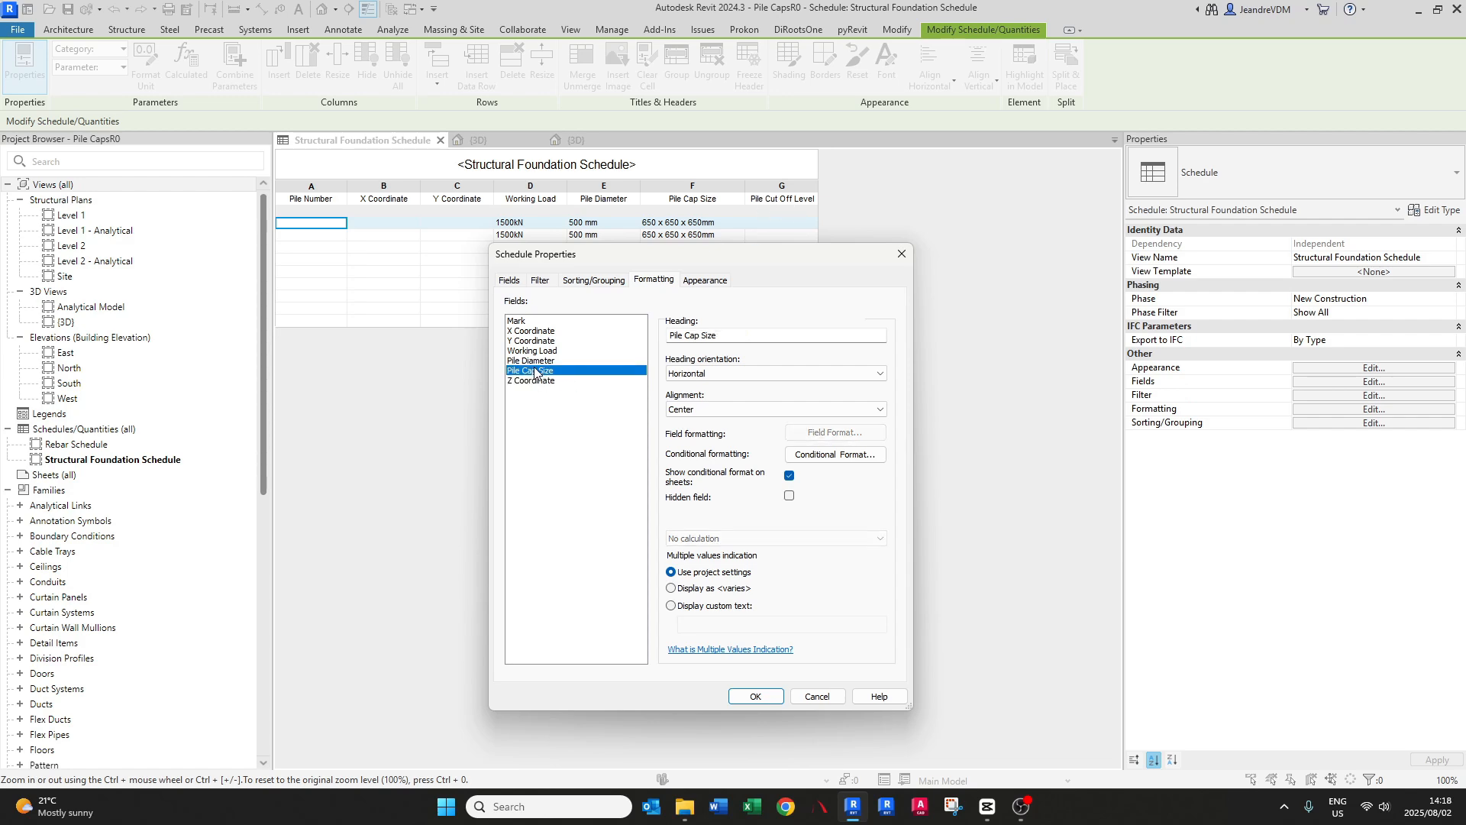
pyautogui.click(533, 361)
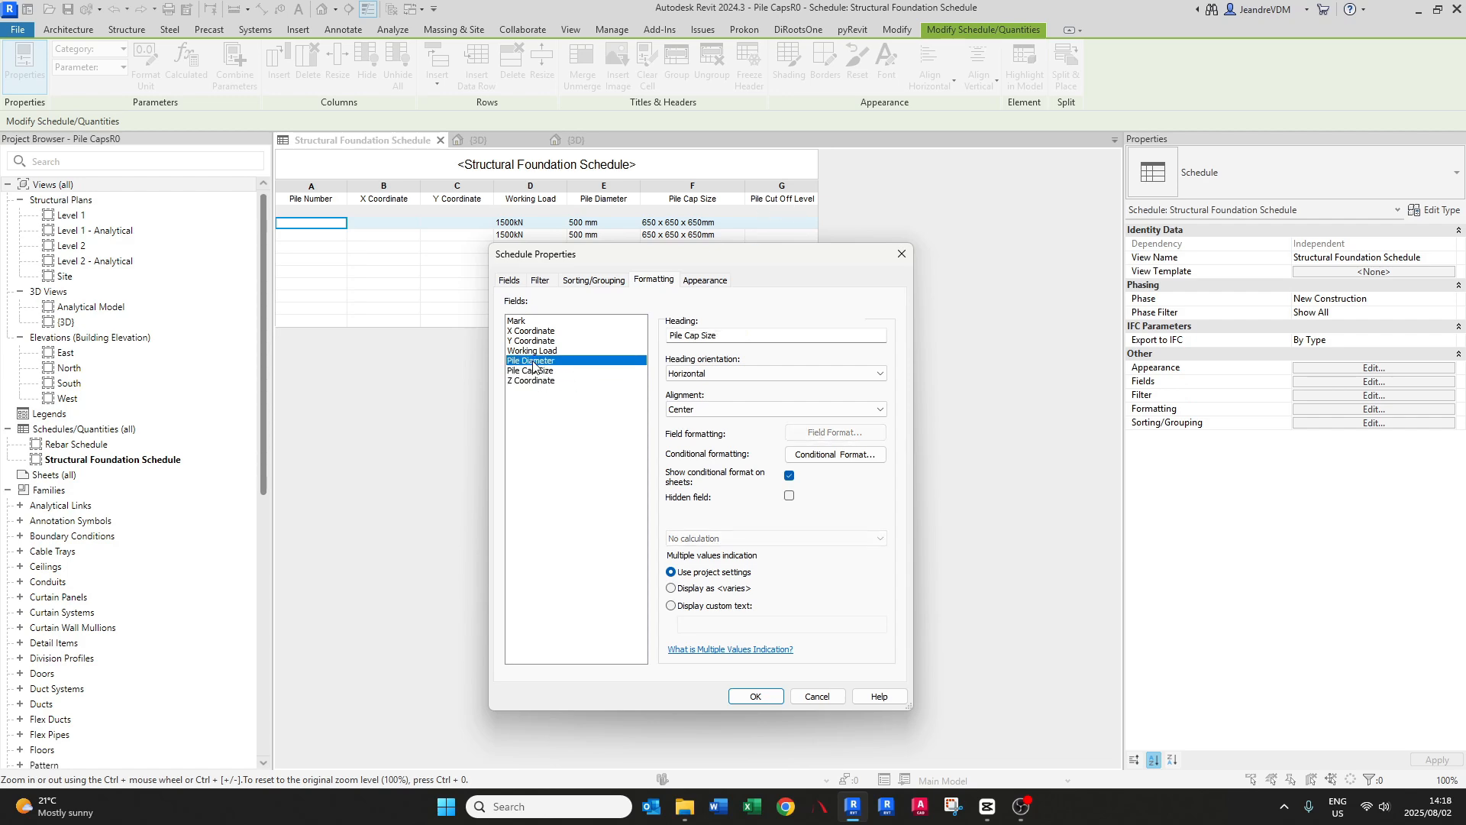
pyautogui.click(756, 696)
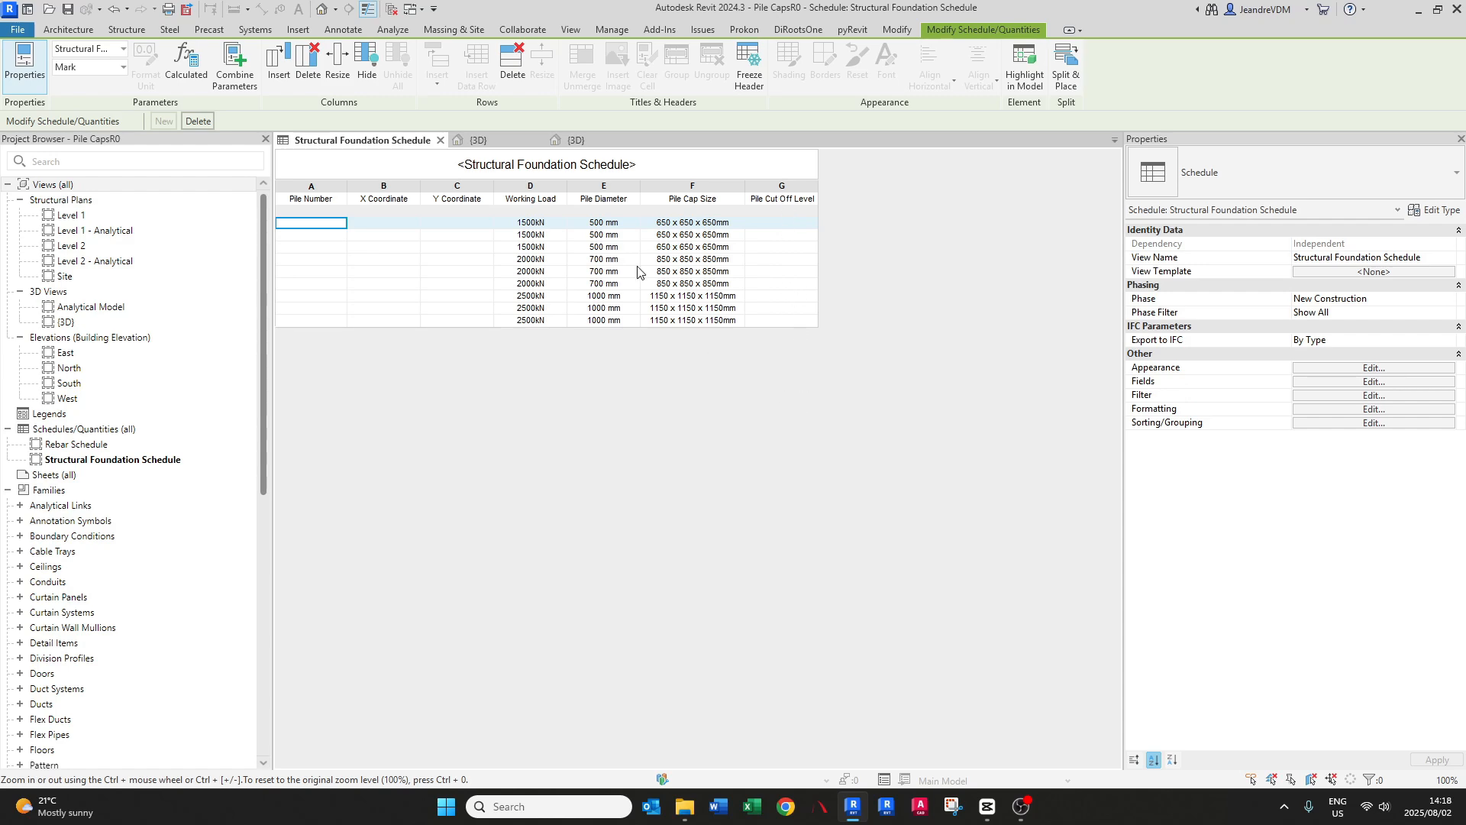
# - Number the piles in the Structural Foundation Schedule by running the 1. Pile Numbering script in Dynamo Player
pyautogui.click(477, 140)
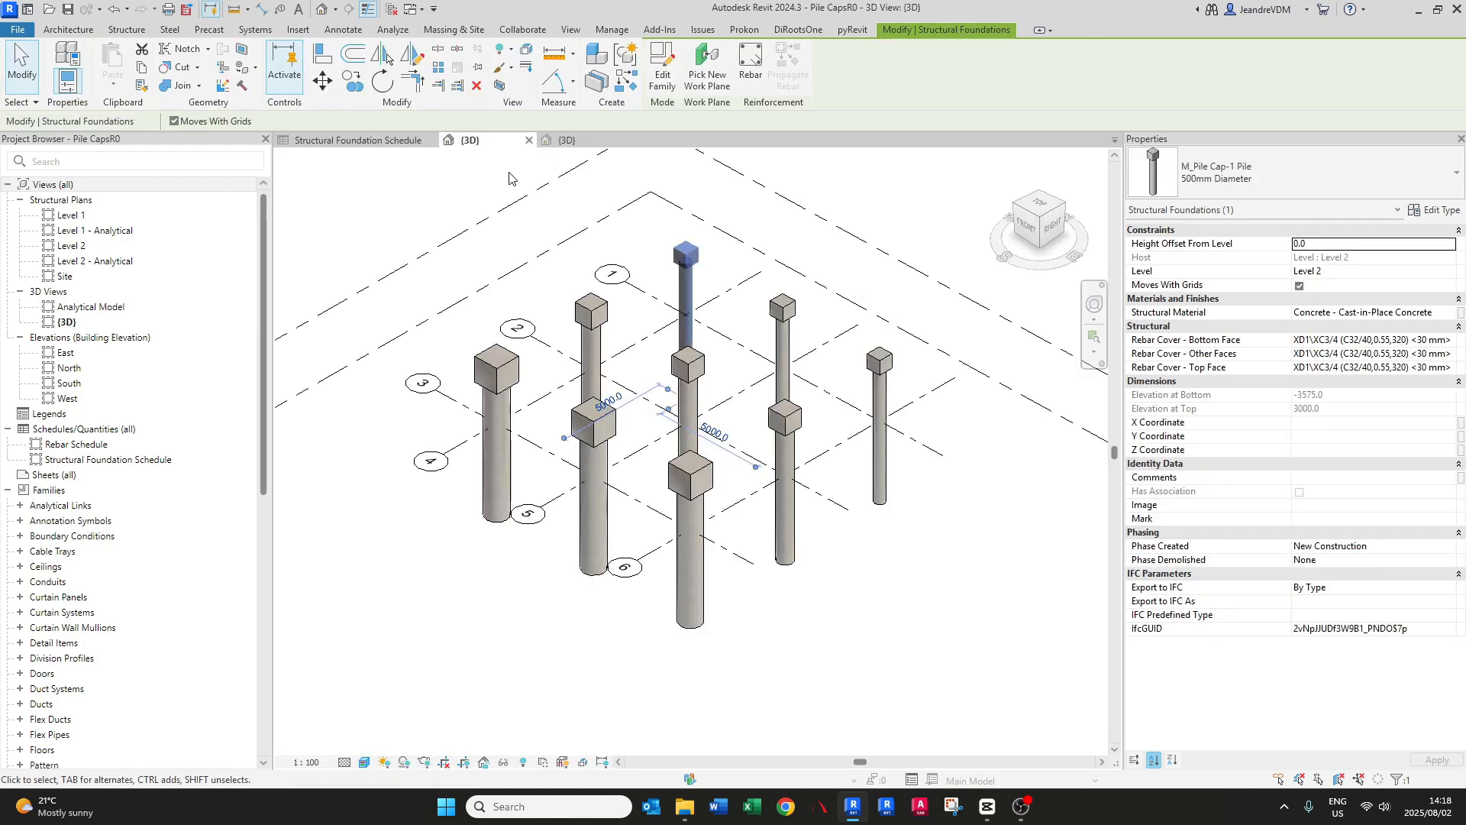
pyautogui.click(664, 708)
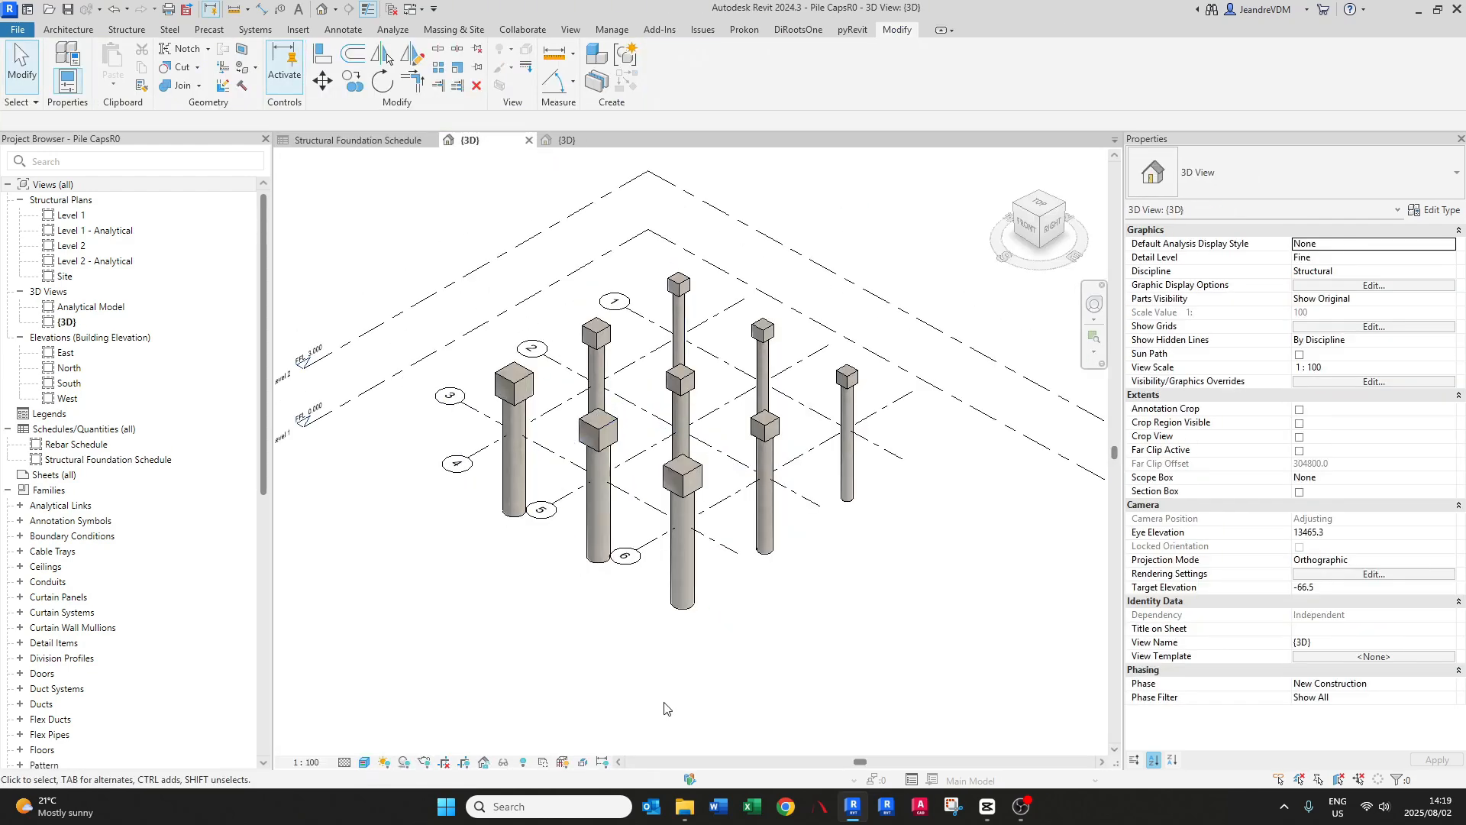
pyautogui.click(346, 142)
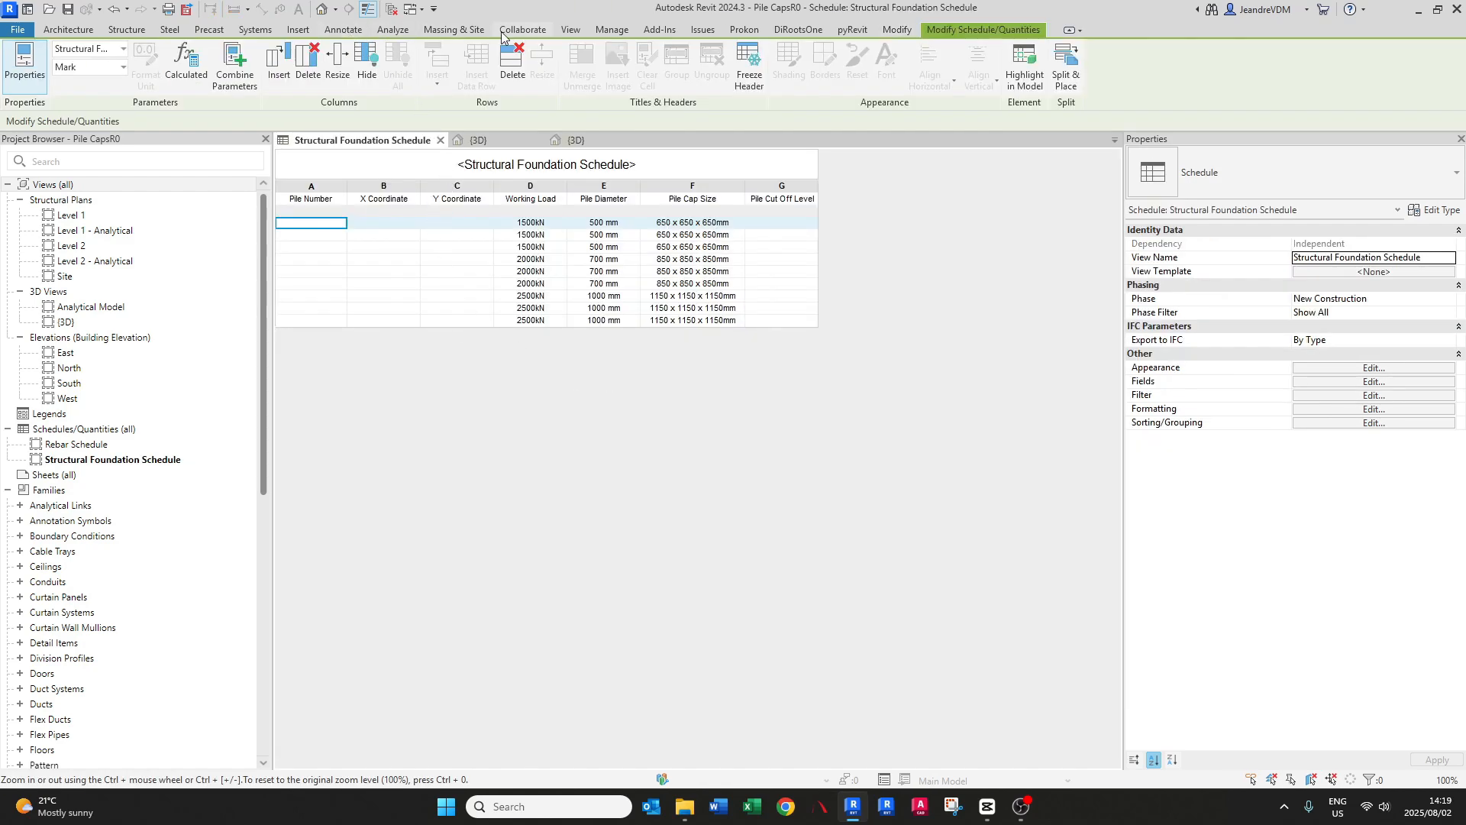
pyautogui.click(616, 30)
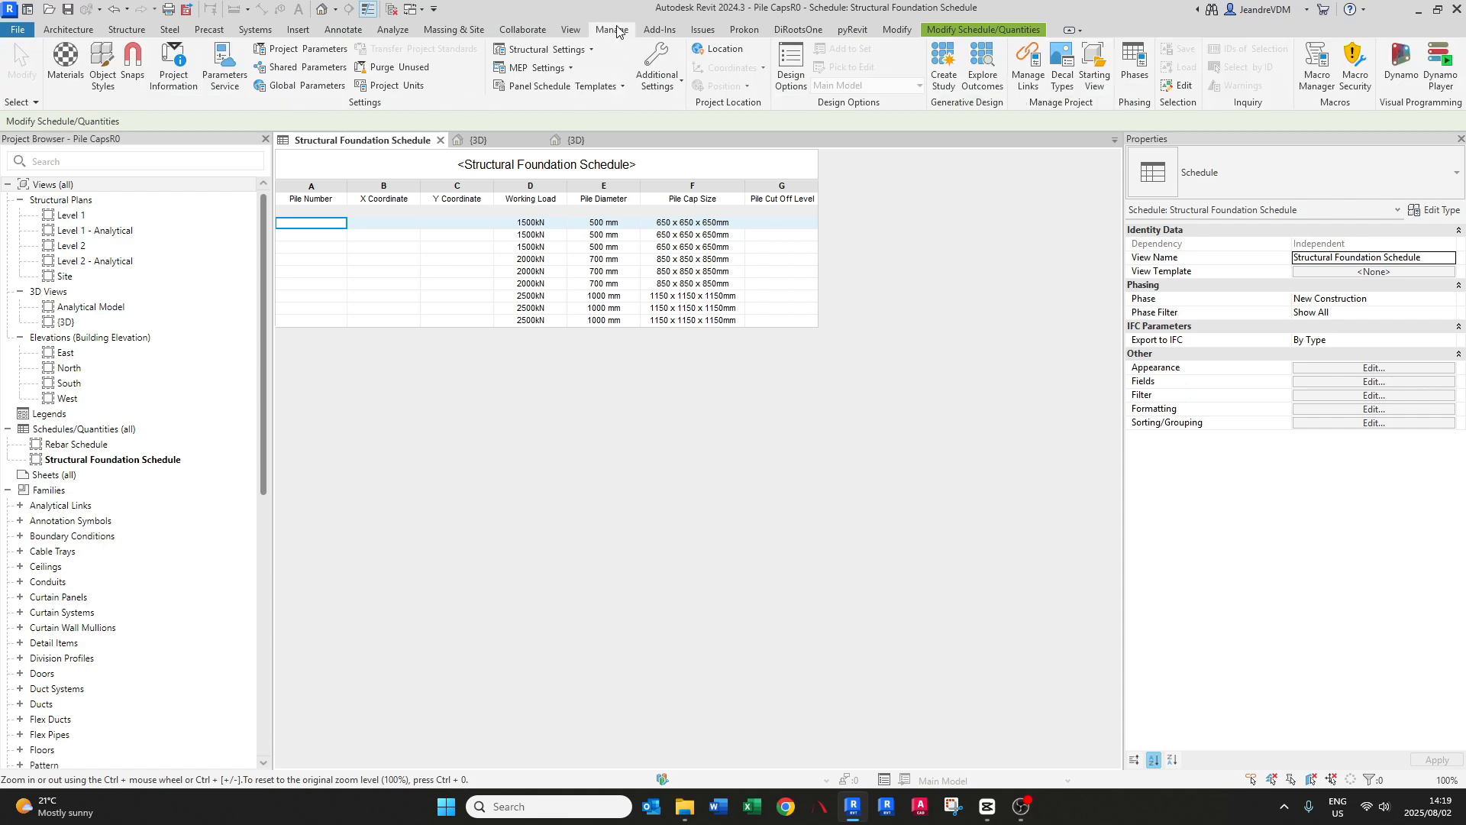
pyautogui.click(1431, 71)
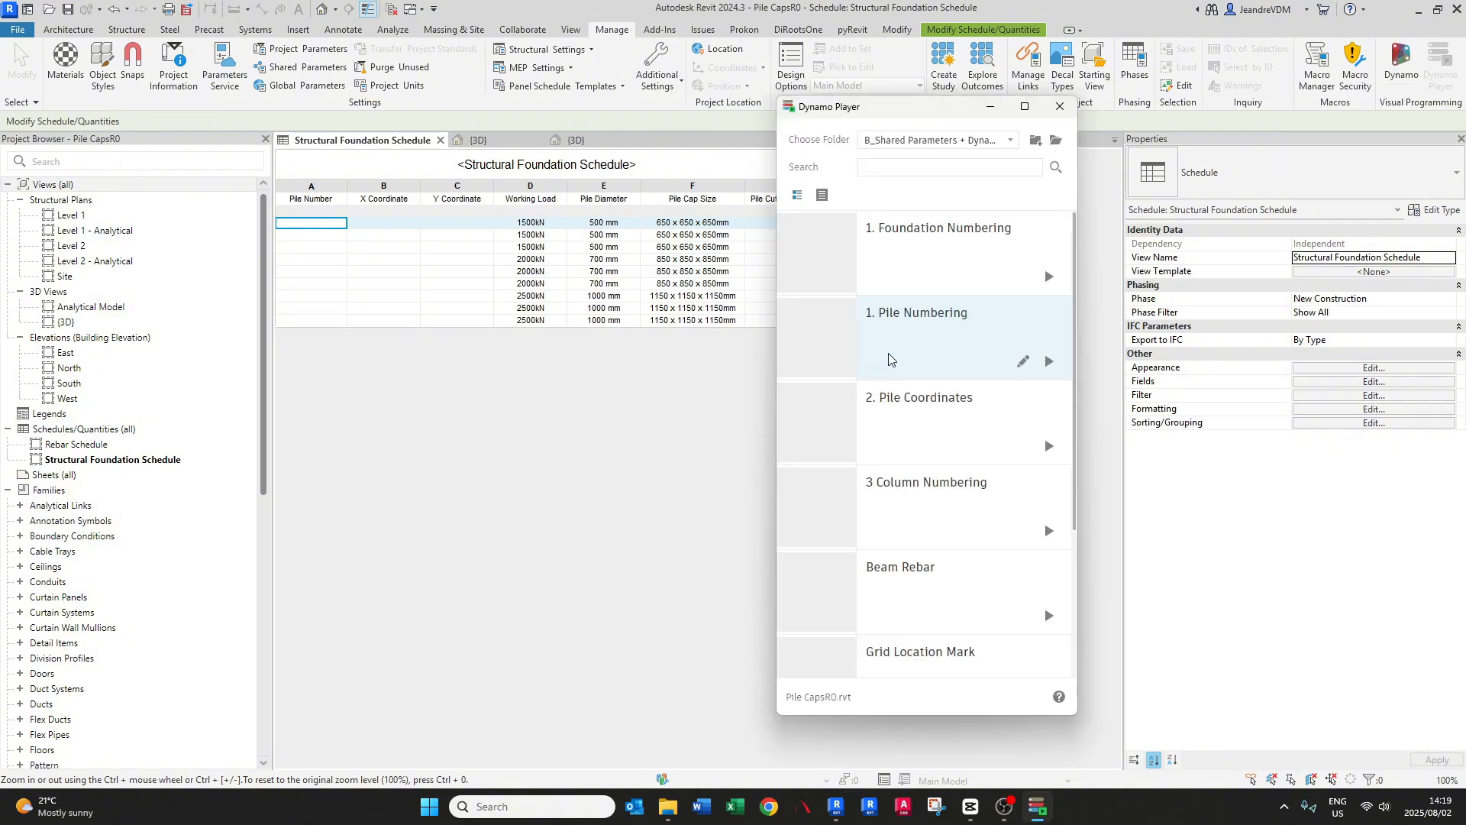
pyautogui.click(892, 351)
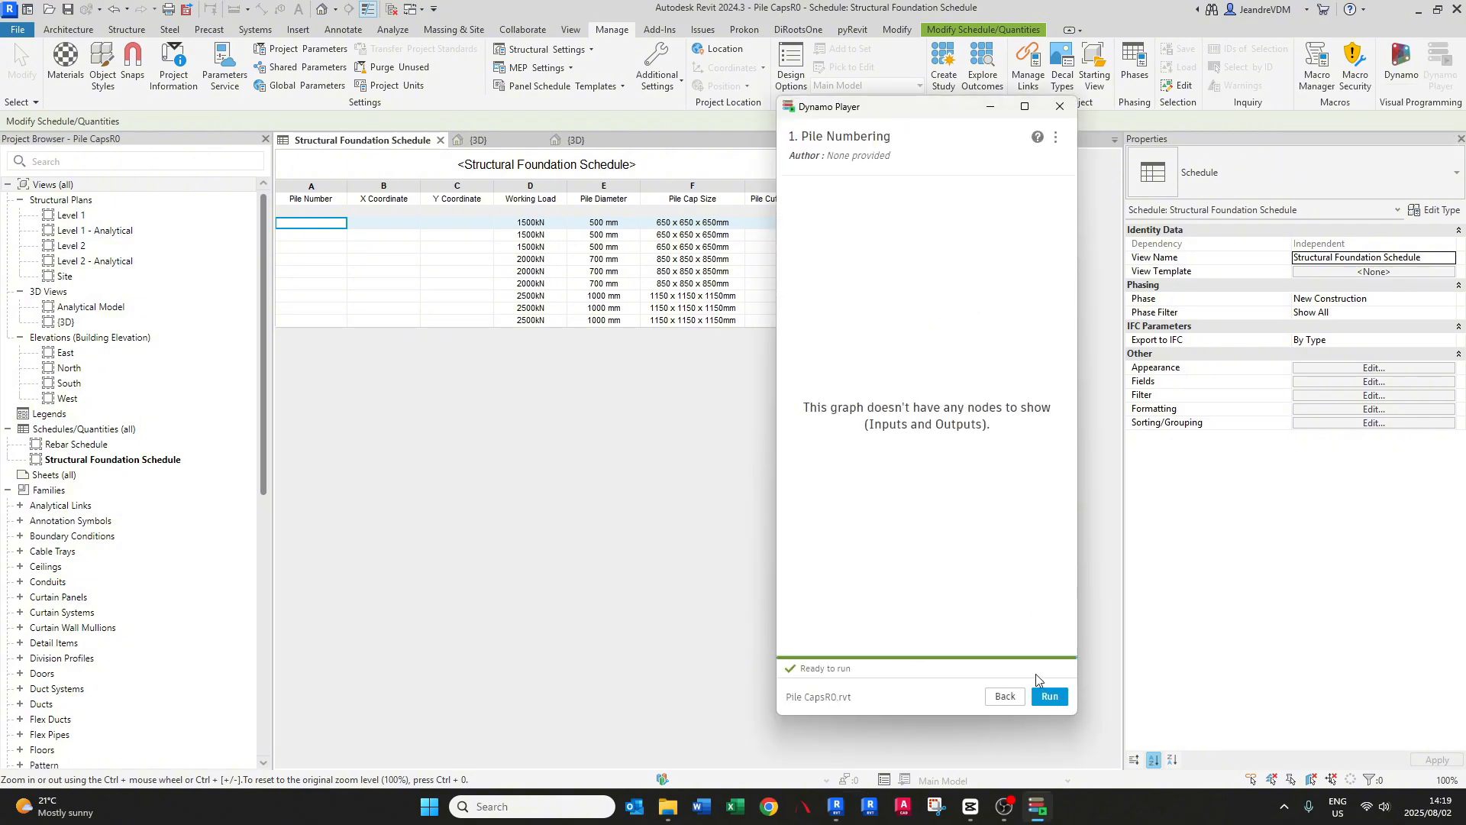
pyautogui.click(1050, 698)
pyautogui.click(1004, 696)
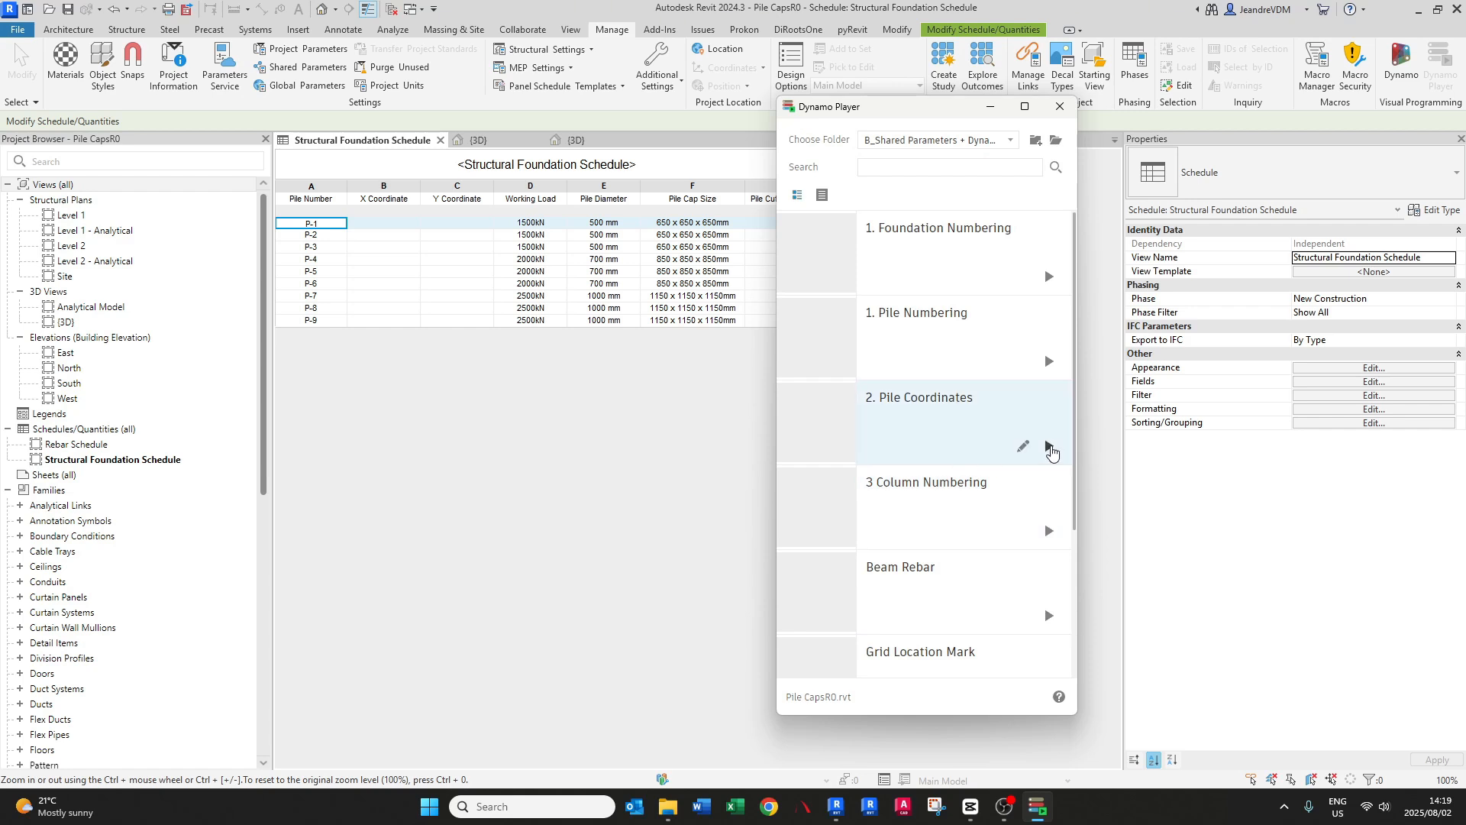
# - Fill in the pile coordinates and cut-off levels with the 2. Pile Coordinates script and close Dynamo Player
pyautogui.click(1049, 447)
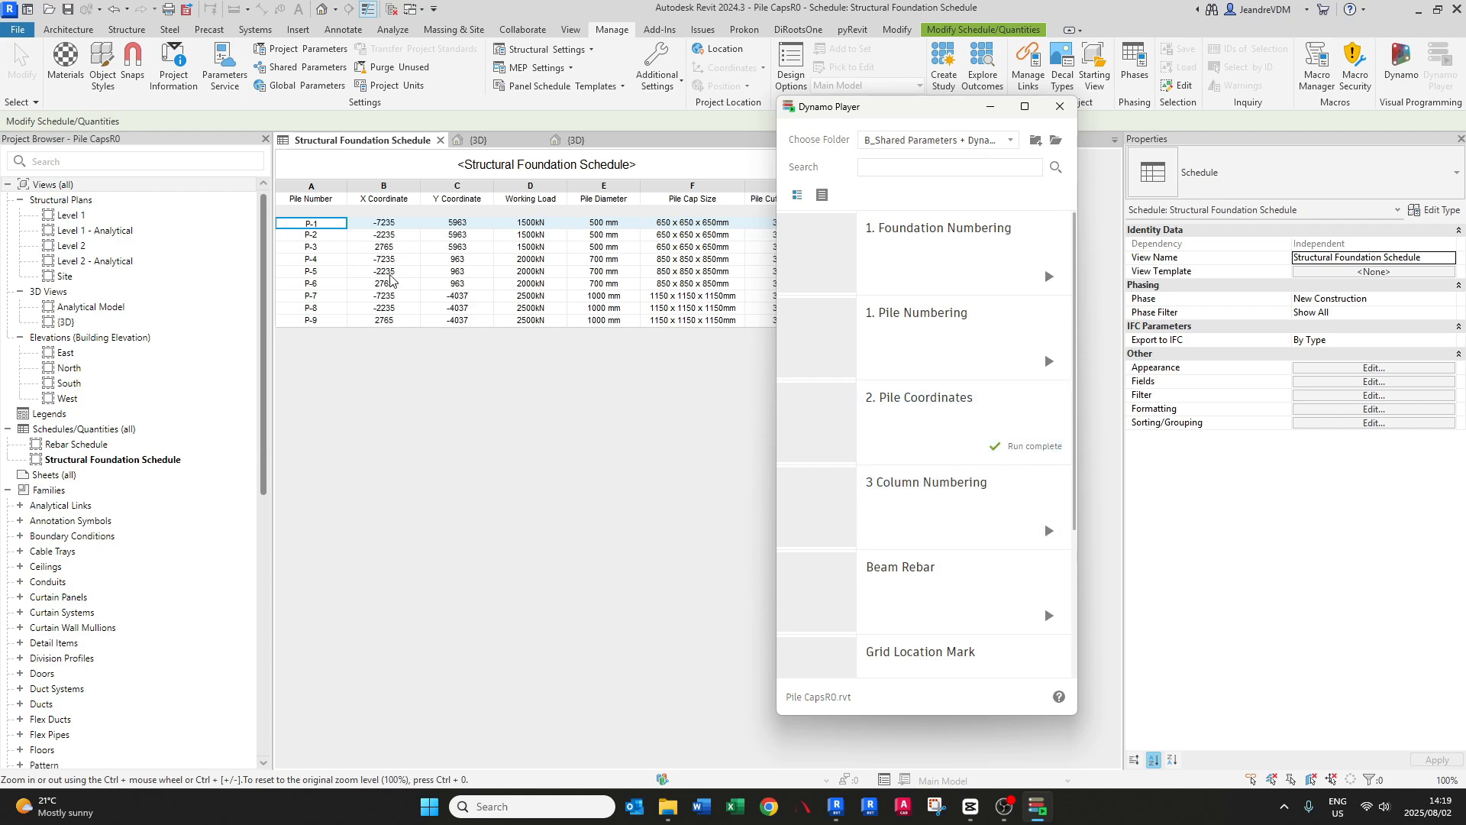
pyautogui.moveTo(923, 120); pyautogui.dragTo(1074, 153)
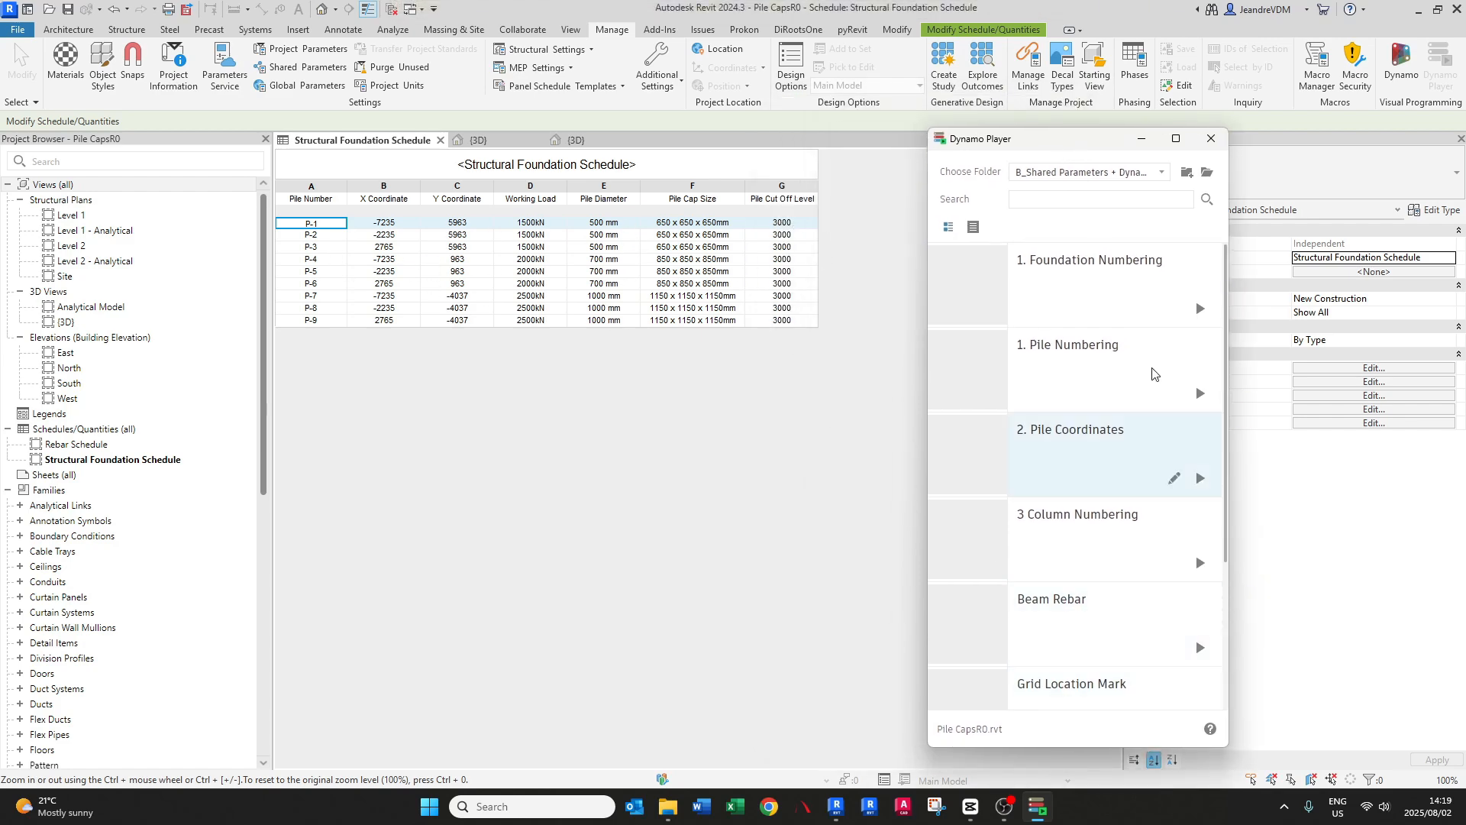
pyautogui.click(1211, 140)
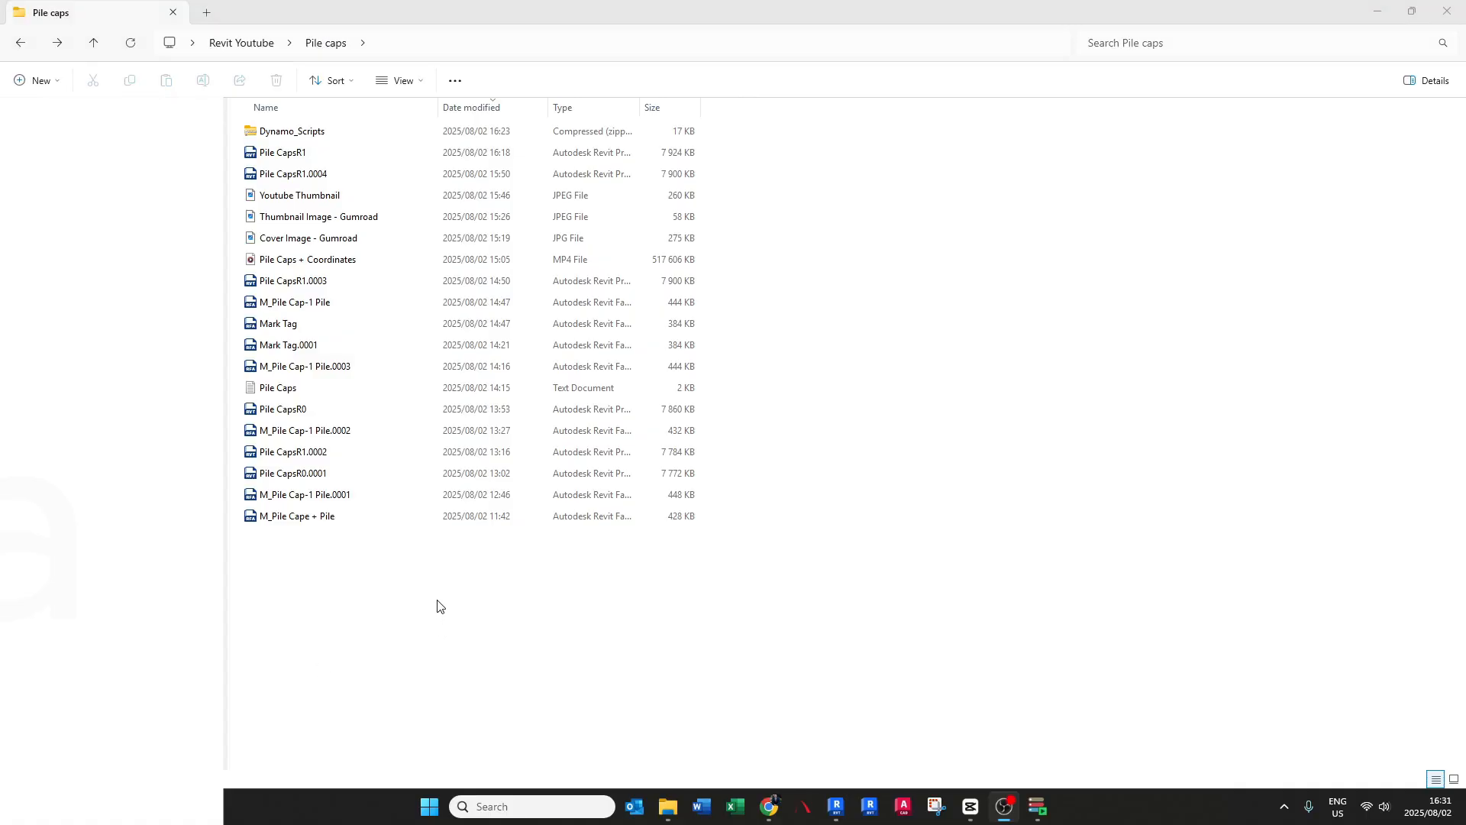
# - In File Explorer, extract the zipped Dynamo_Scripts archive within the Pile caps folder and open the extracted folder
pyautogui.click(439, 605)
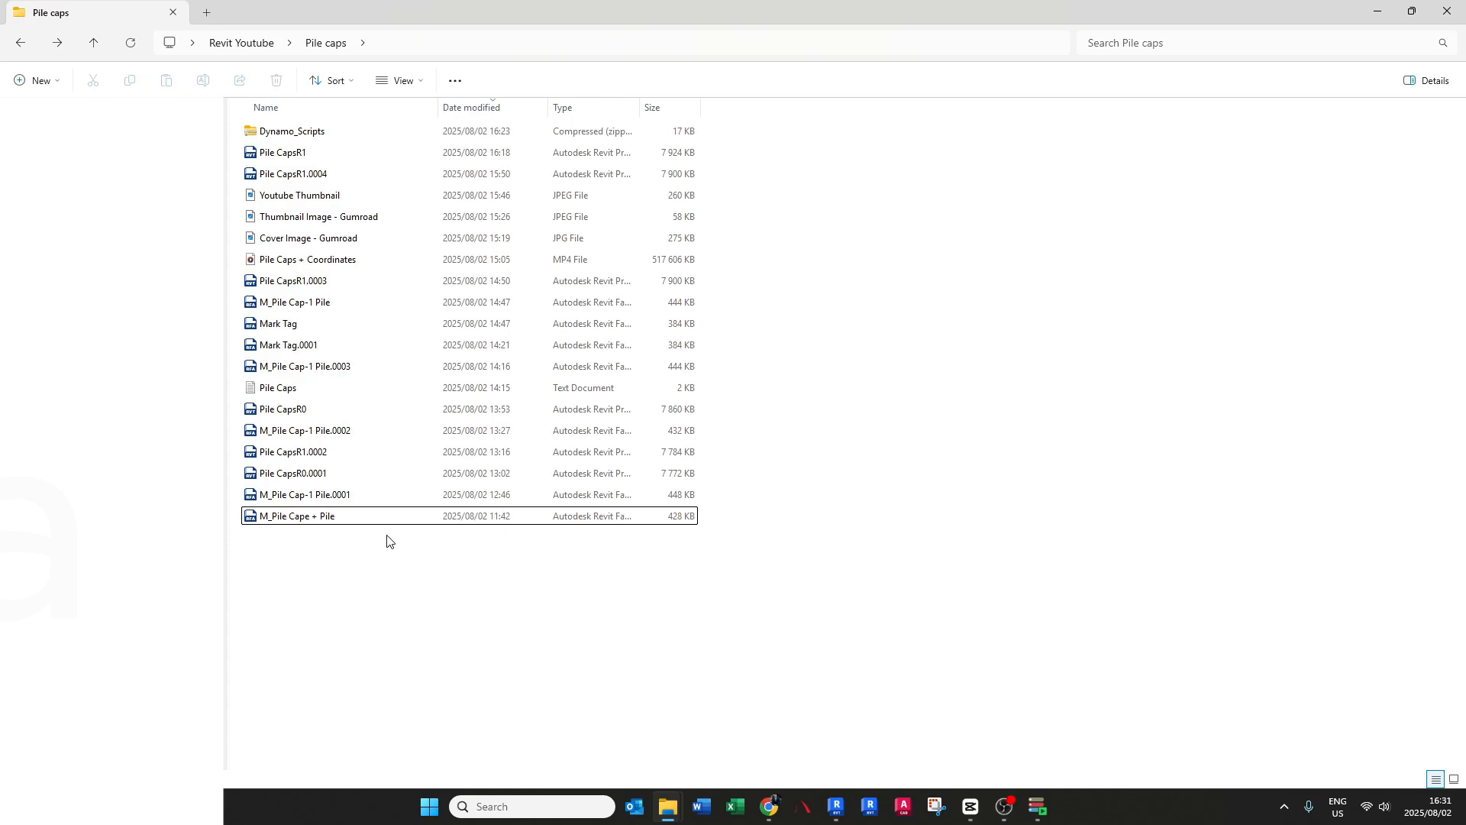
pyautogui.click(317, 134)
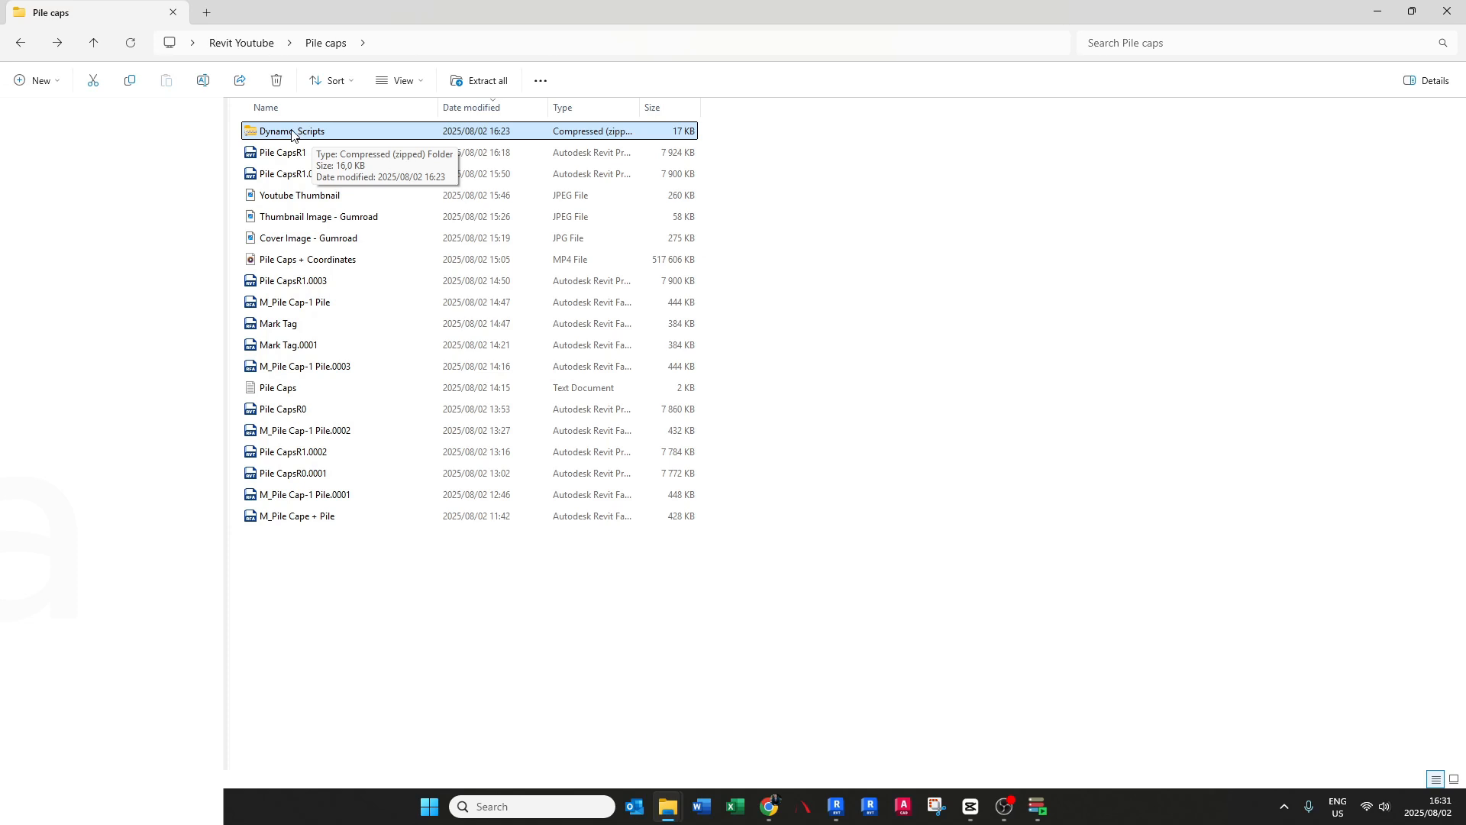
pyautogui.rightClick(293, 134)
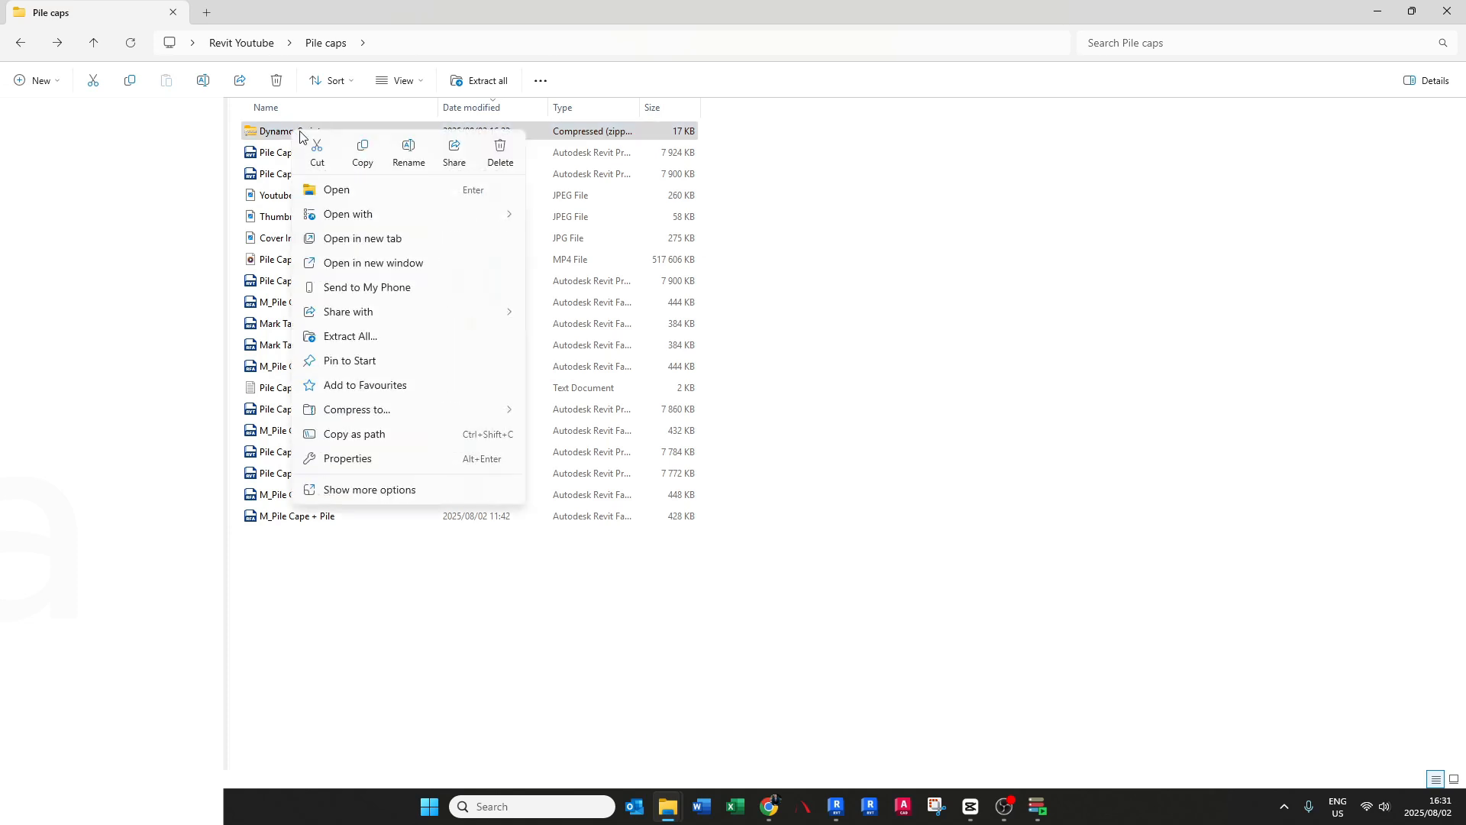
pyautogui.click(397, 339)
pyautogui.click(872, 547)
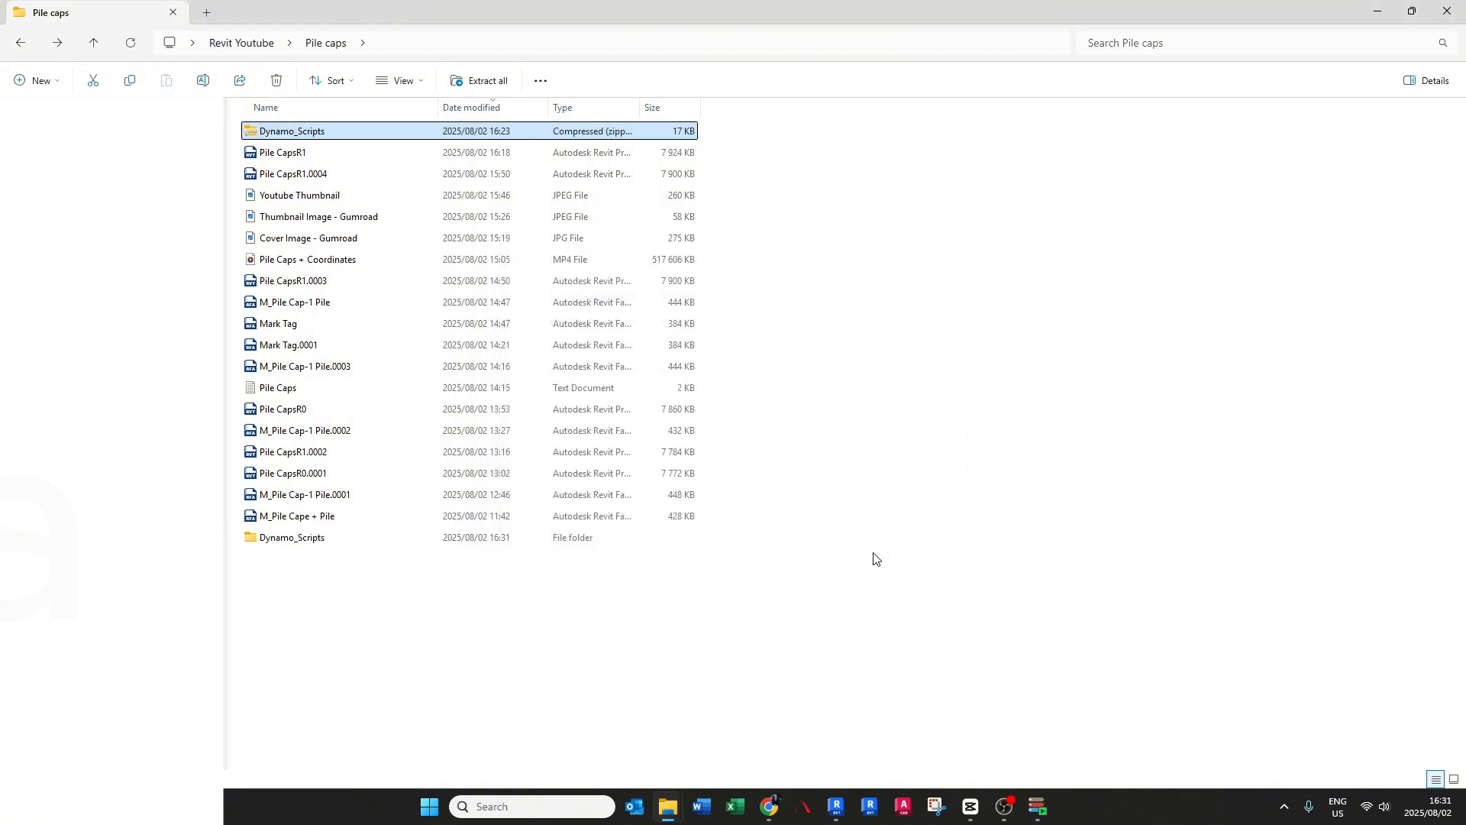
pyautogui.click(297, 542)
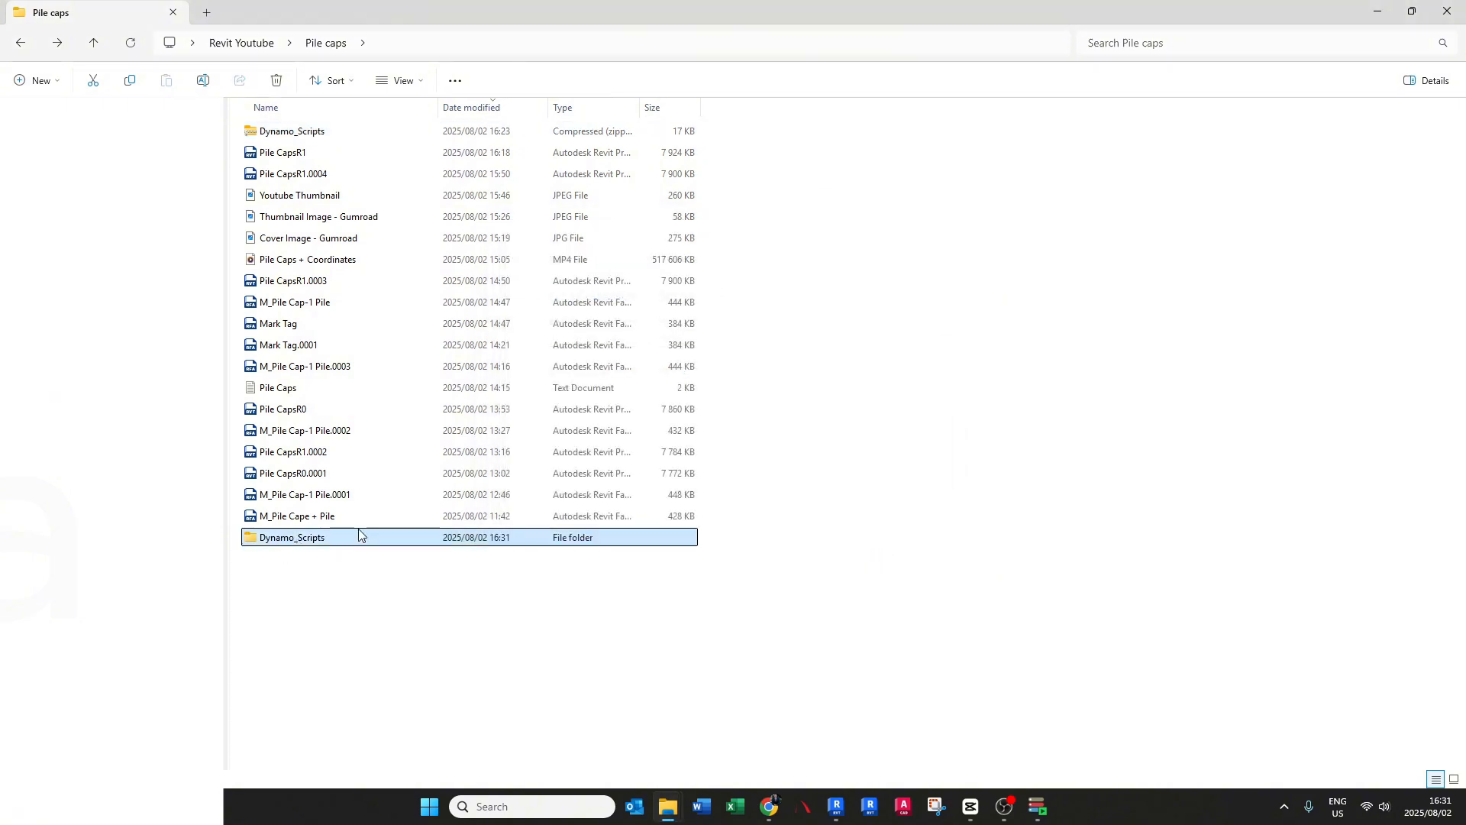
pyautogui.doubleClick(290, 543)
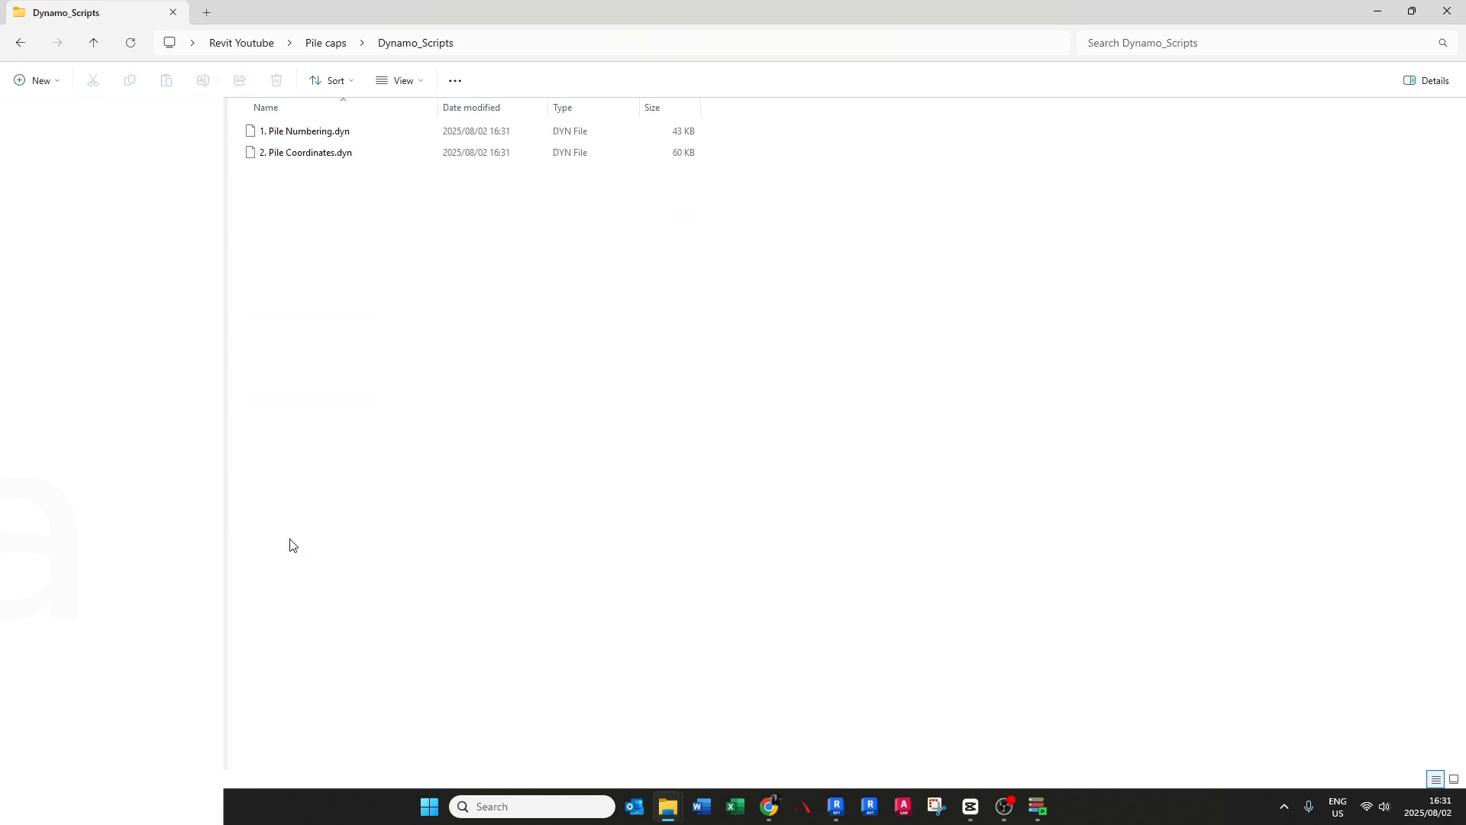
# - Copy the full folder path of the extracted Dynamo_Scripts folder
pyautogui.click(486, 48)
pyautogui.rightClick(485, 47)
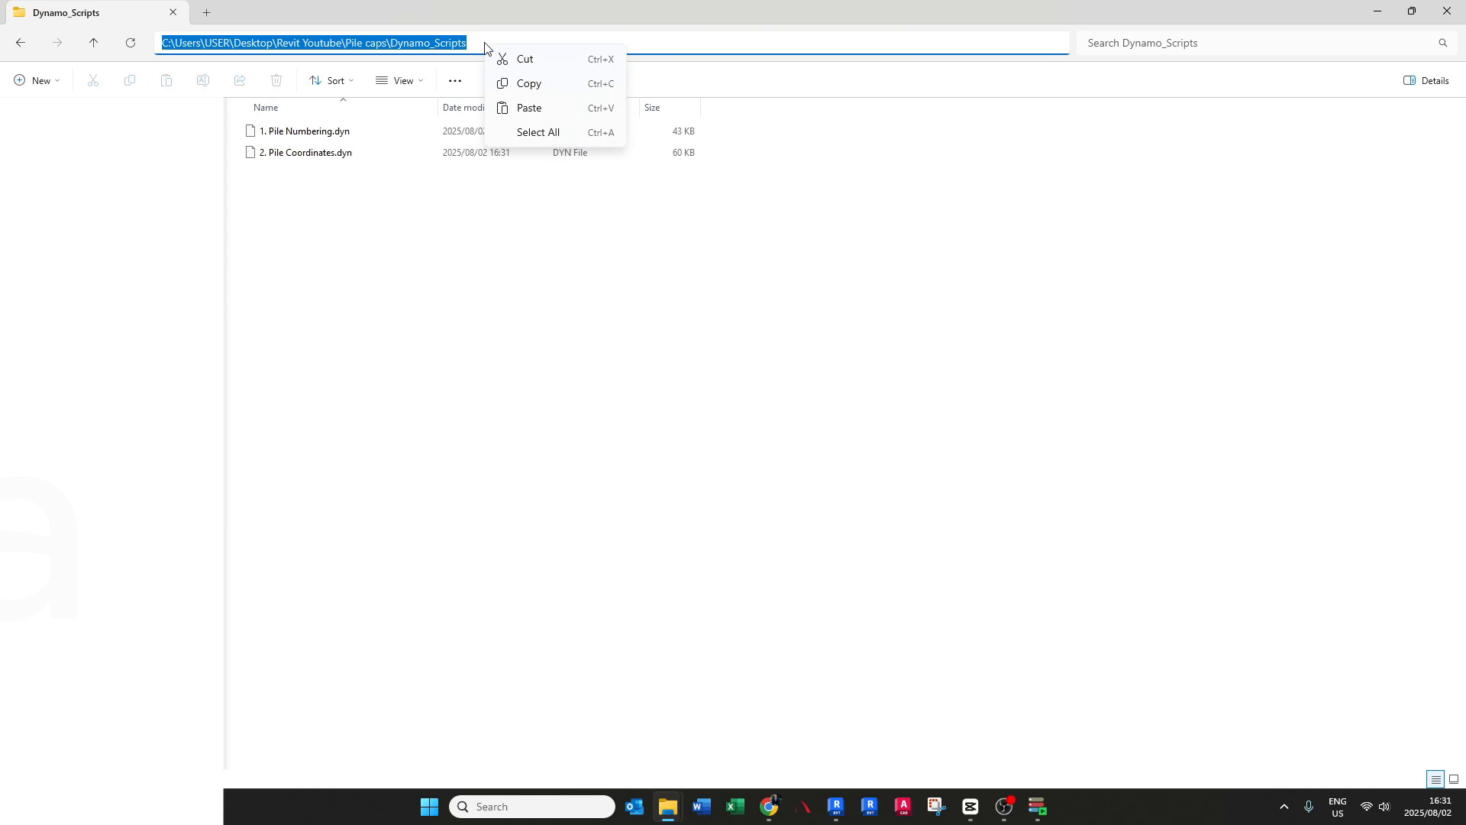
pyautogui.click(526, 84)
pyautogui.click(395, 248)
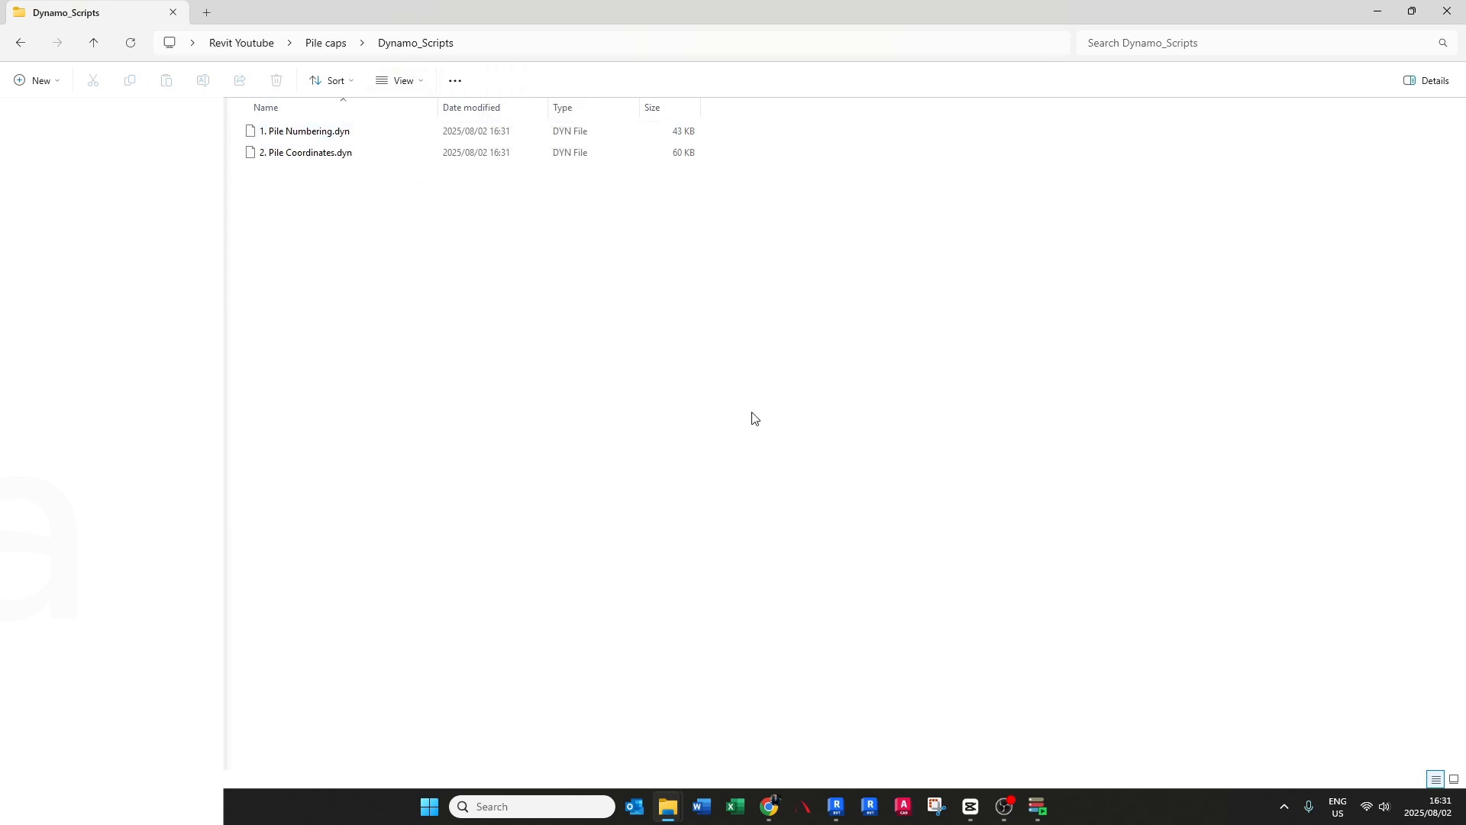
# - Switch to Revit, add the Revit Youtube\Pile caps\Dynamo_Scripts folder to Dynamo Player's managed folders, and choose it as the current folder
pyautogui.click(837, 807)
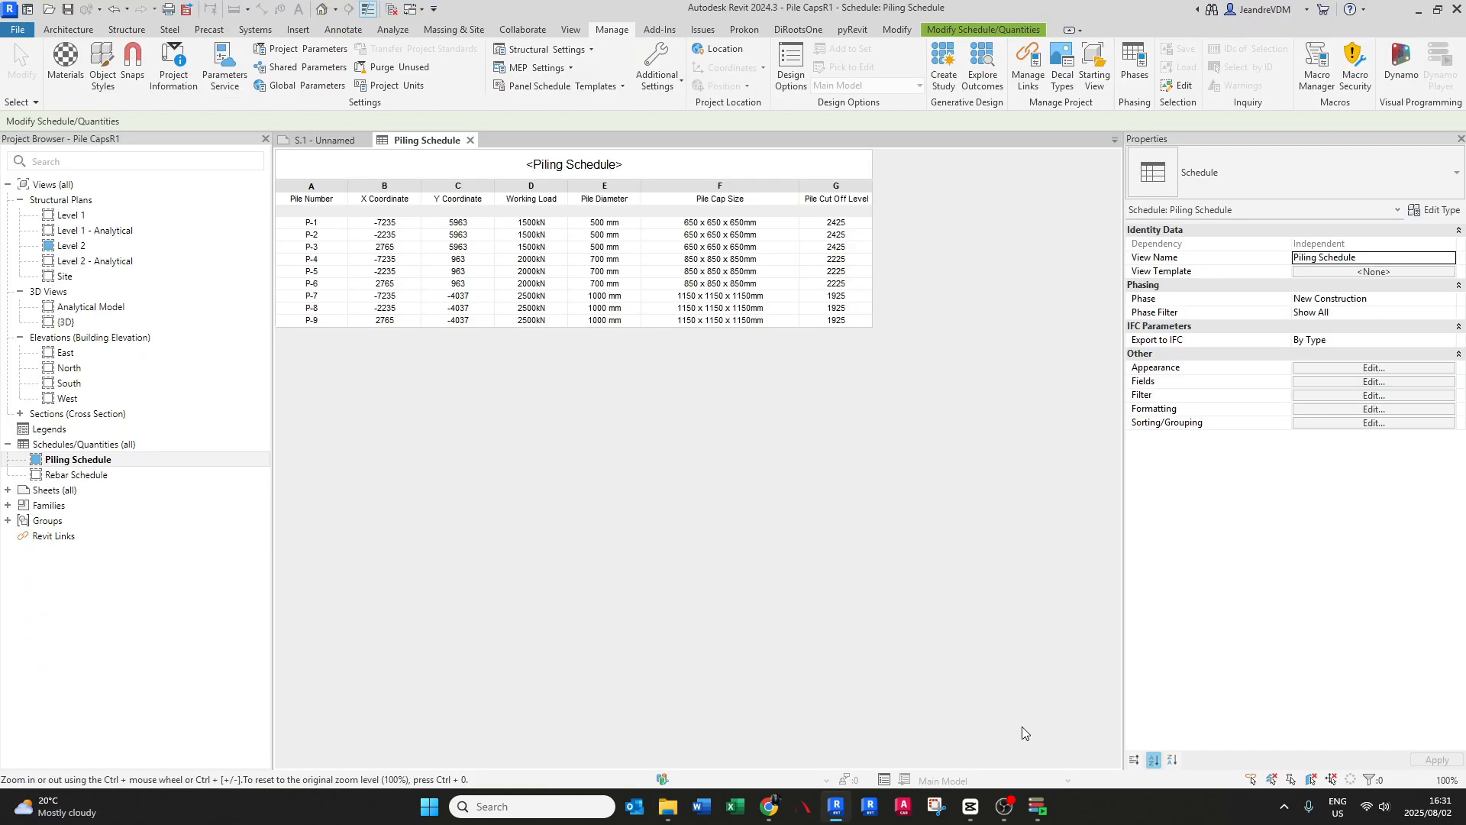
pyautogui.click(1037, 807)
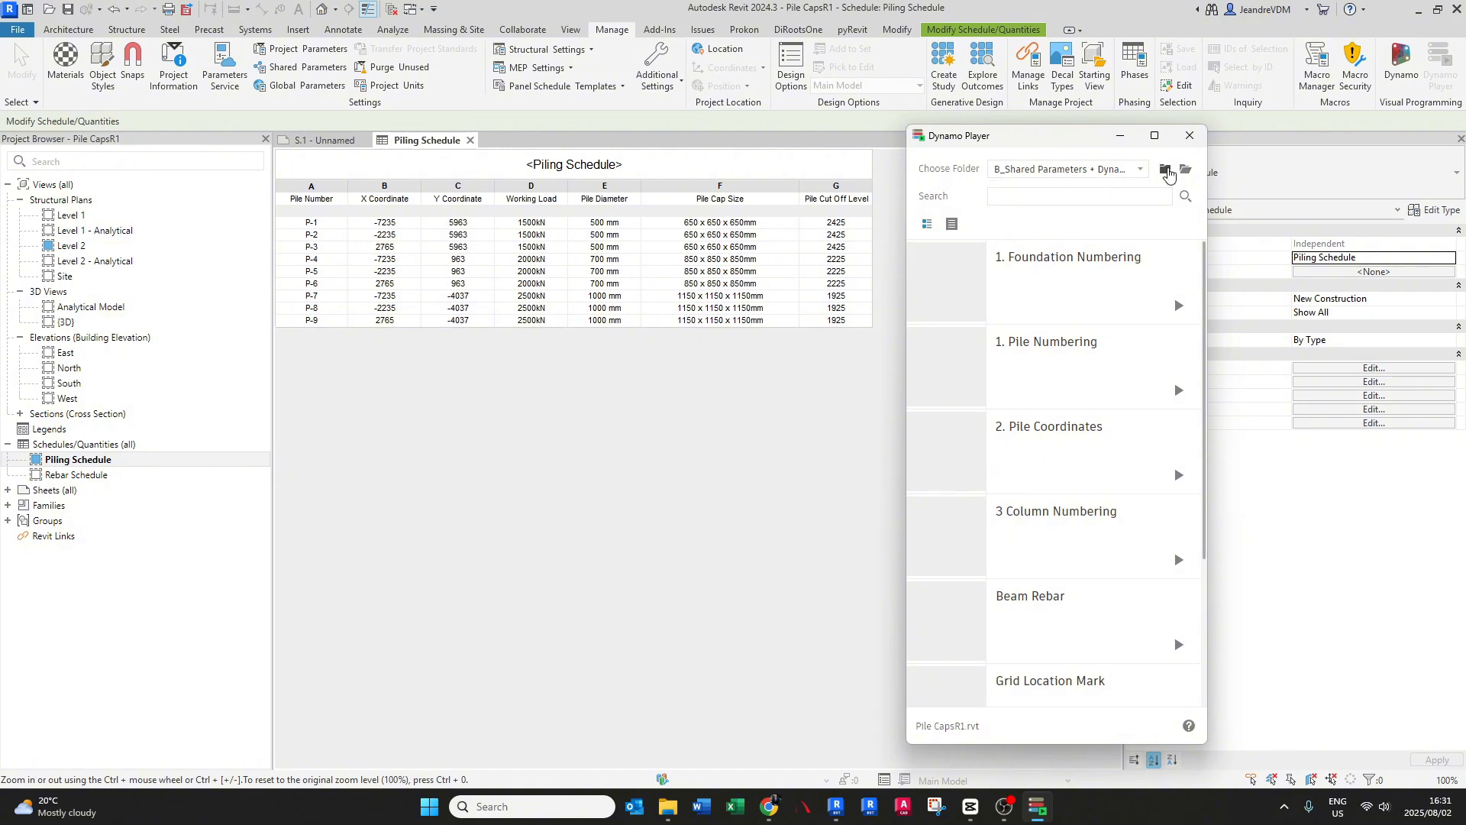
pyautogui.click(1165, 171)
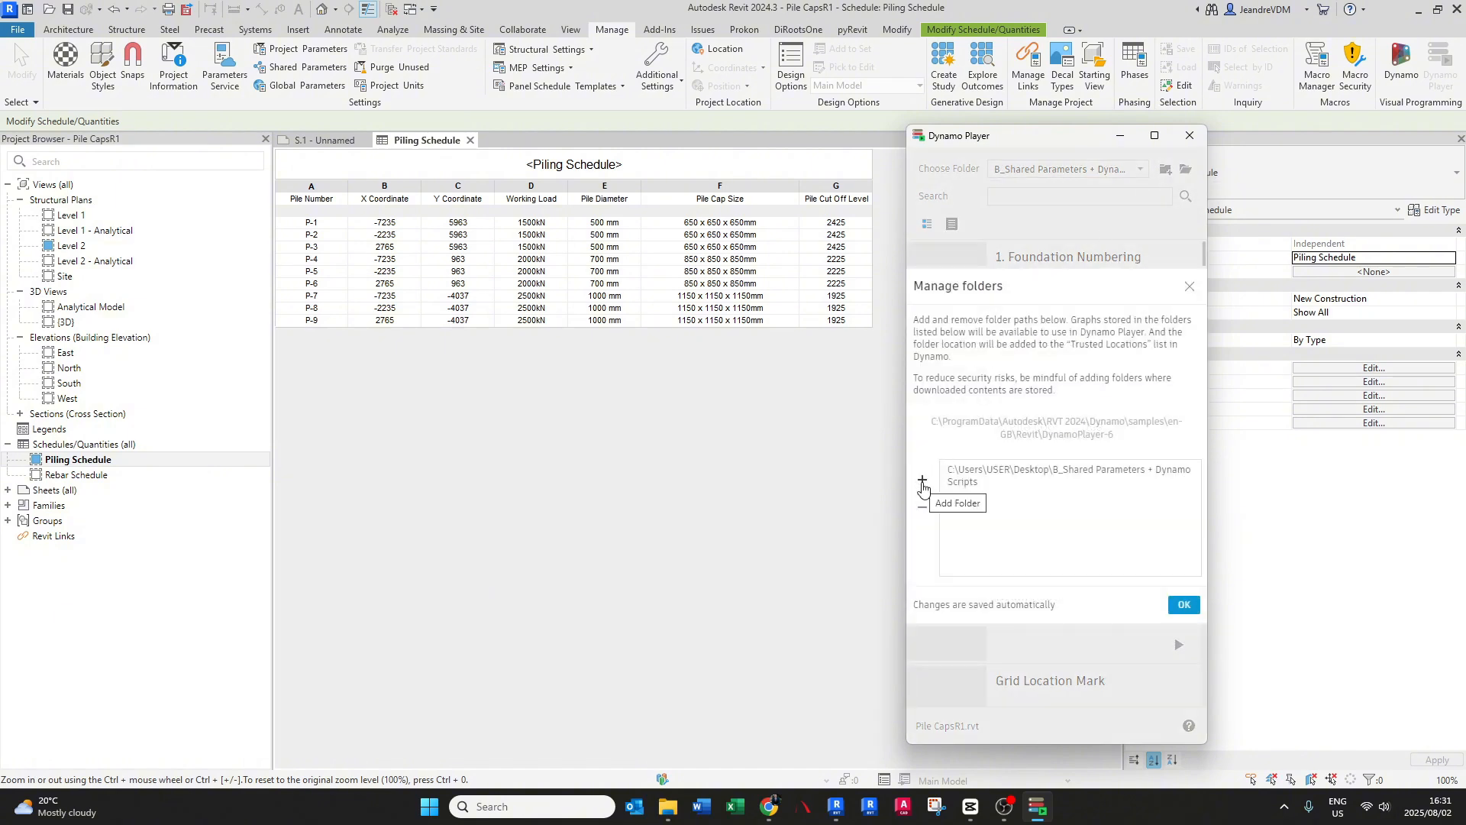
pyautogui.click(922, 482)
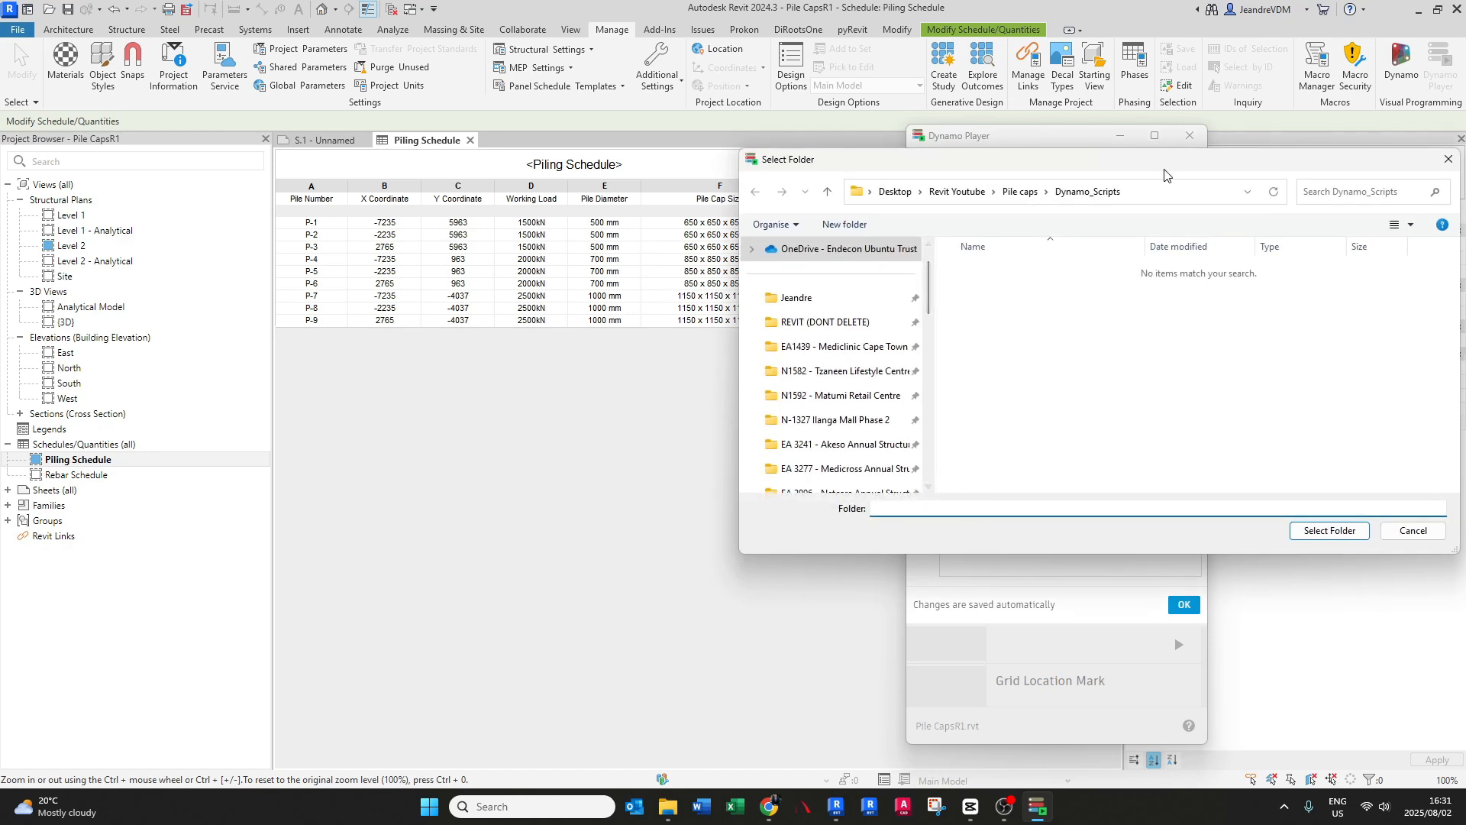
pyautogui.click(1151, 197)
pyautogui.rightClick(1150, 197)
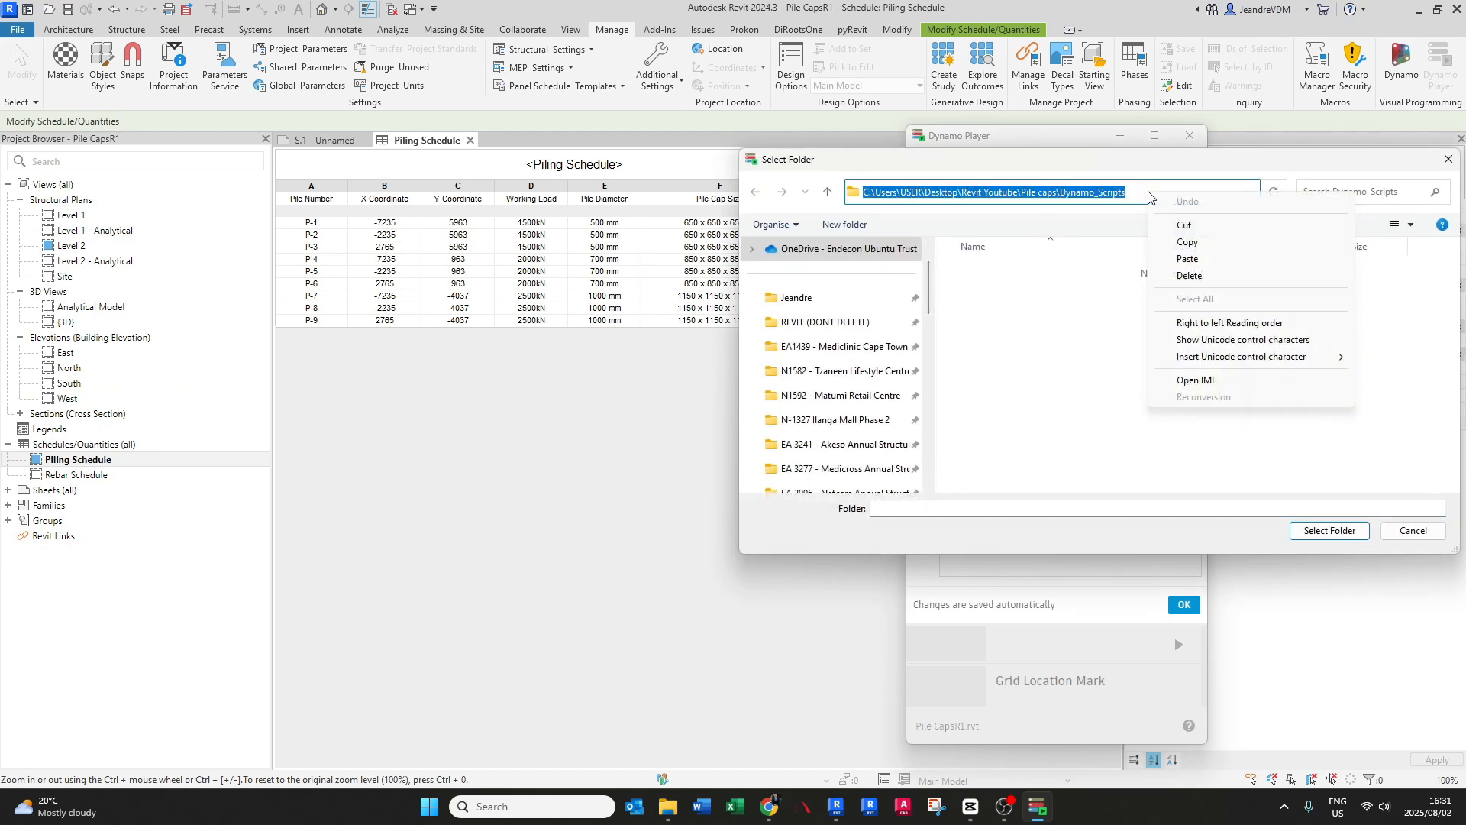
pyautogui.click(1206, 265)
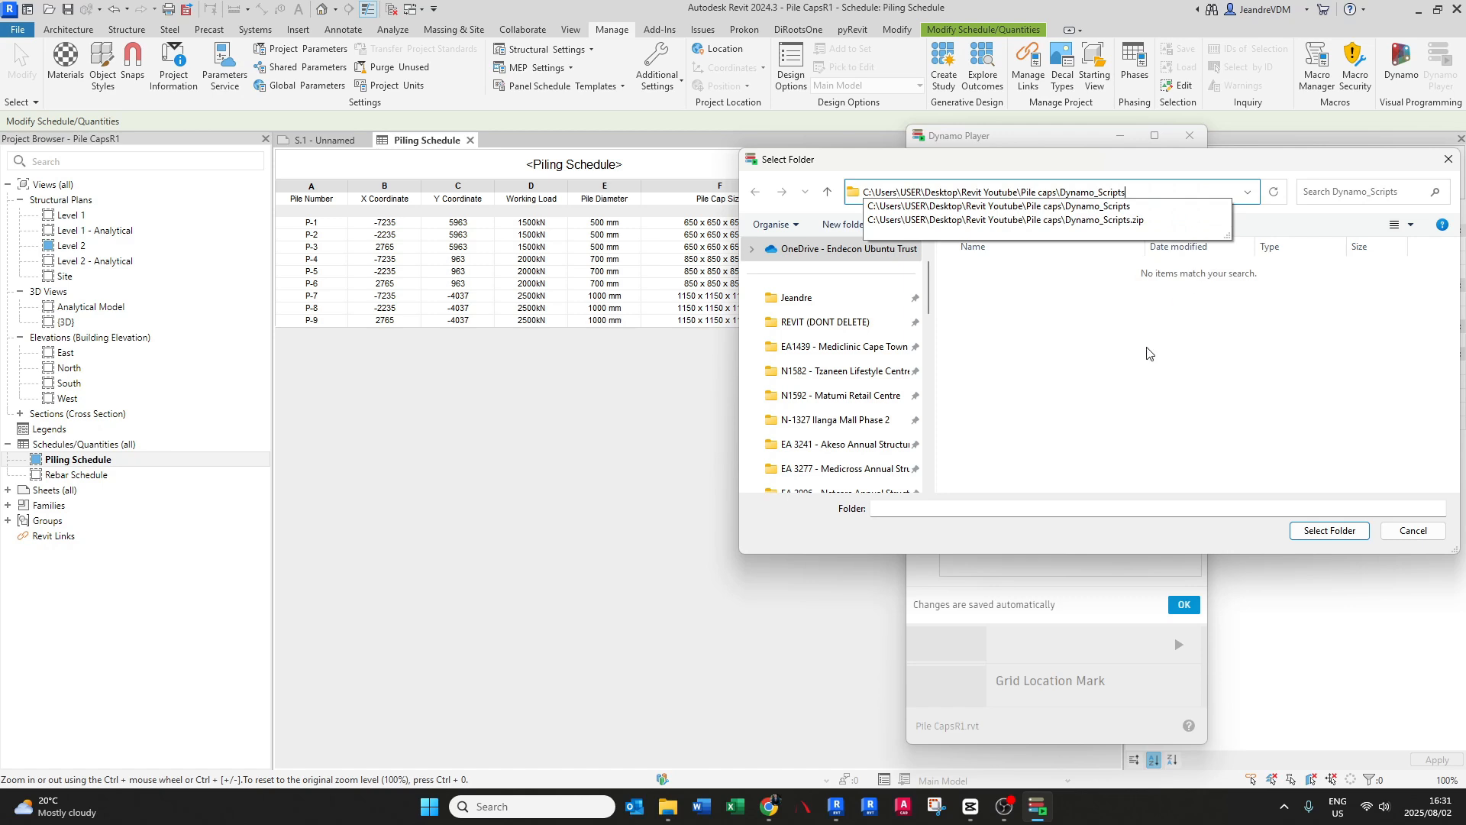
pyautogui.press('Return')
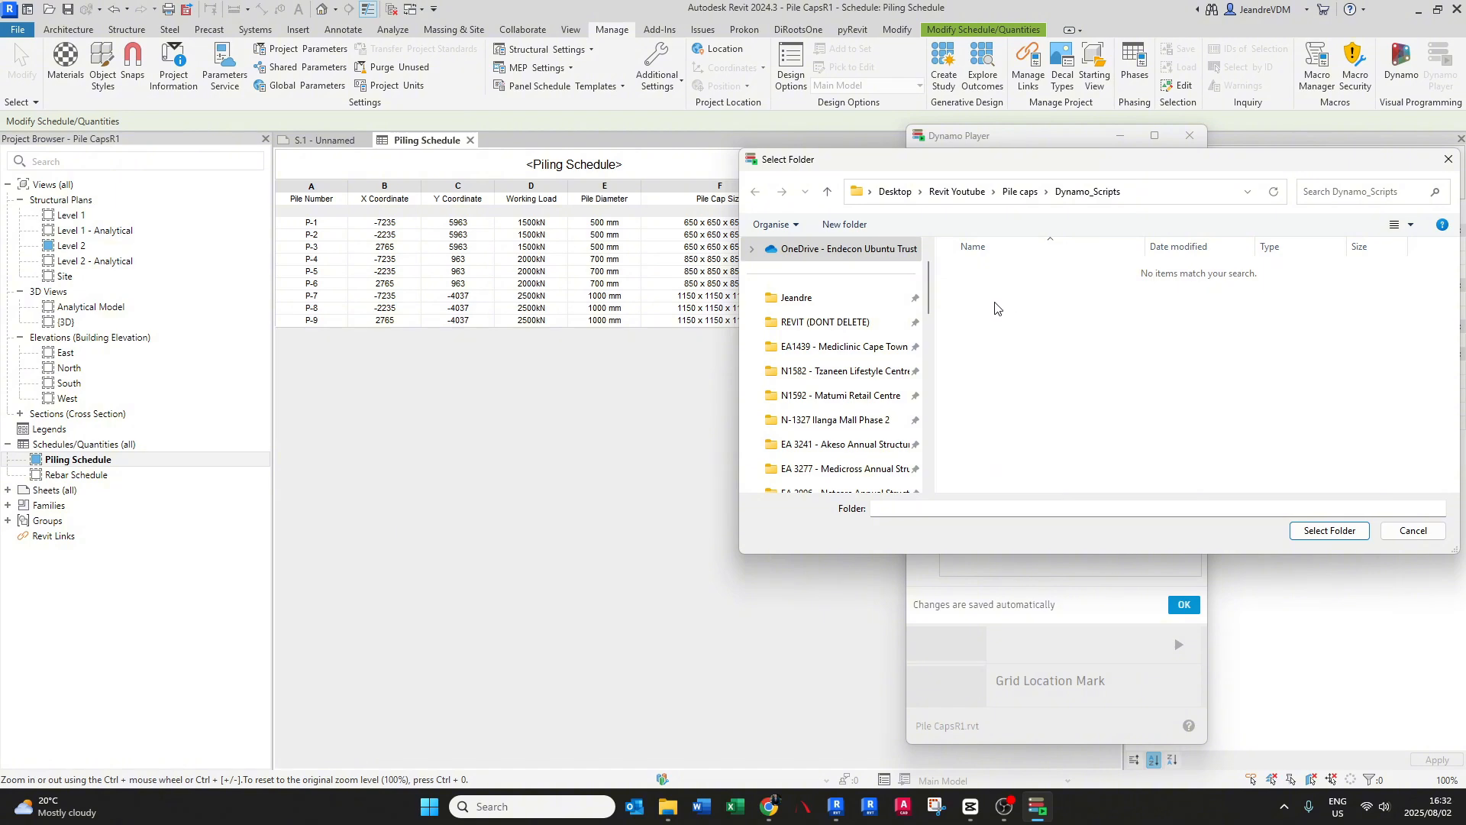
pyautogui.click(1328, 532)
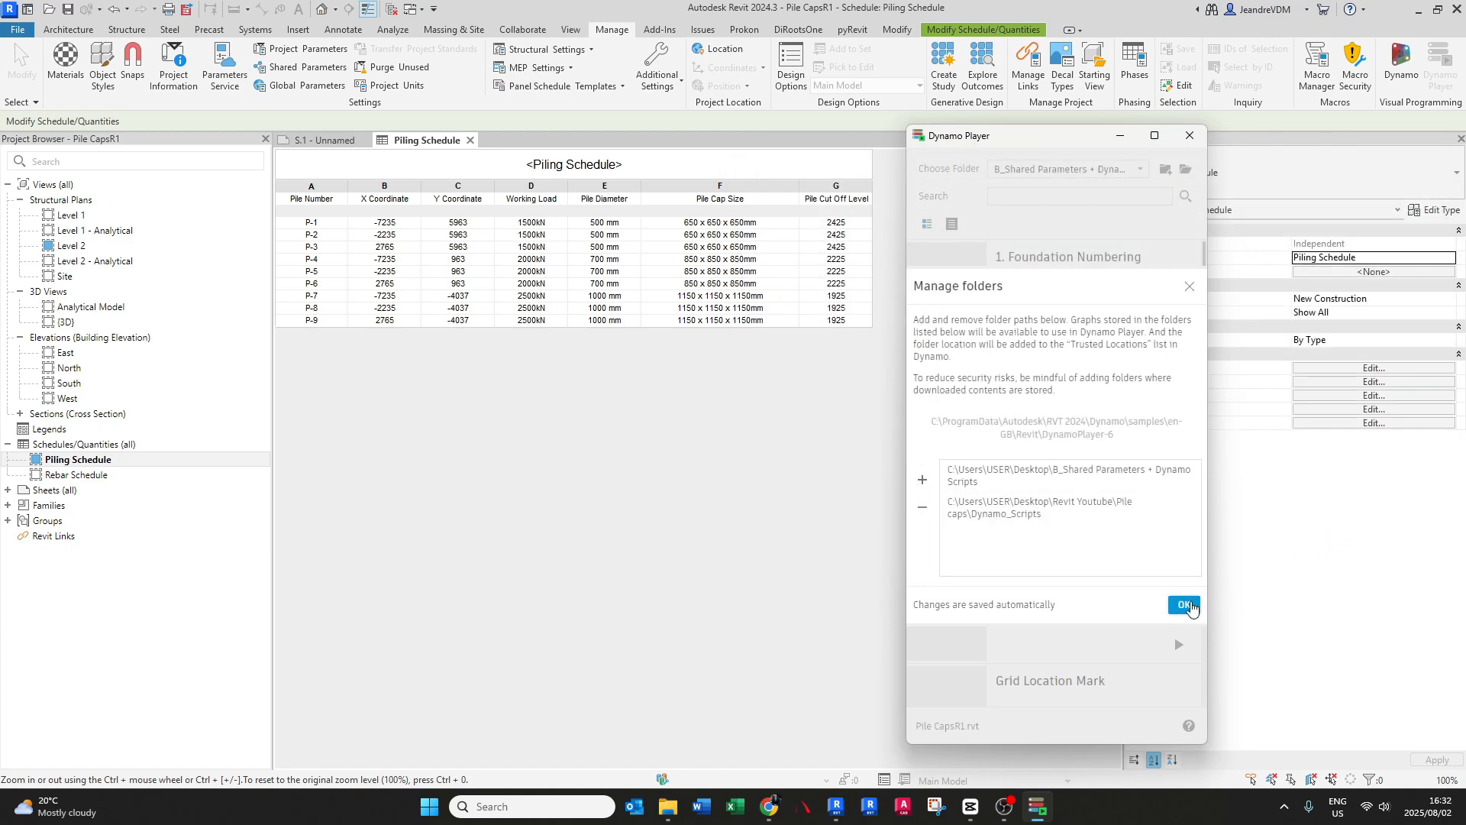
pyautogui.click(1183, 604)
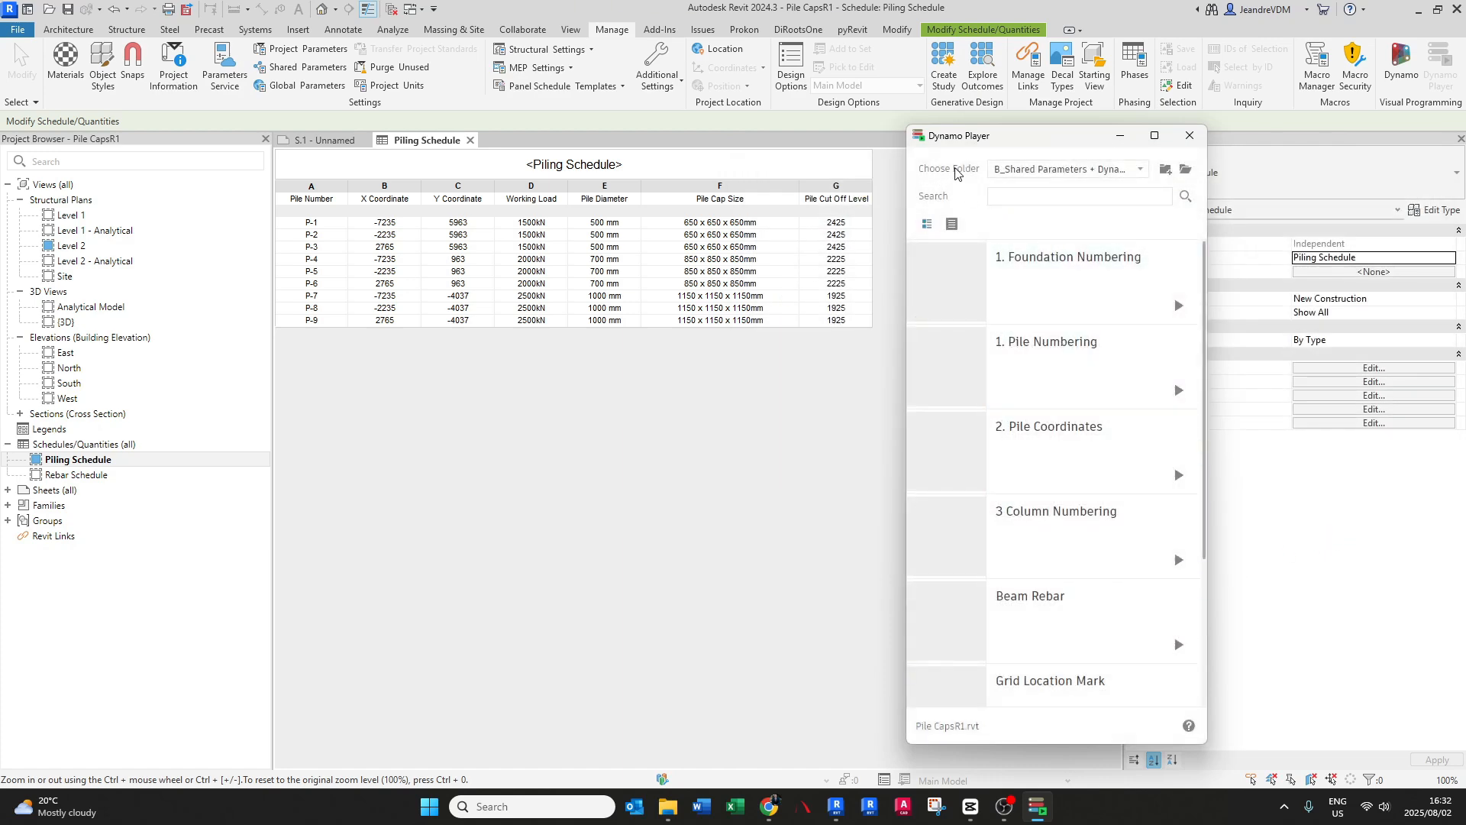
pyautogui.click(1015, 169)
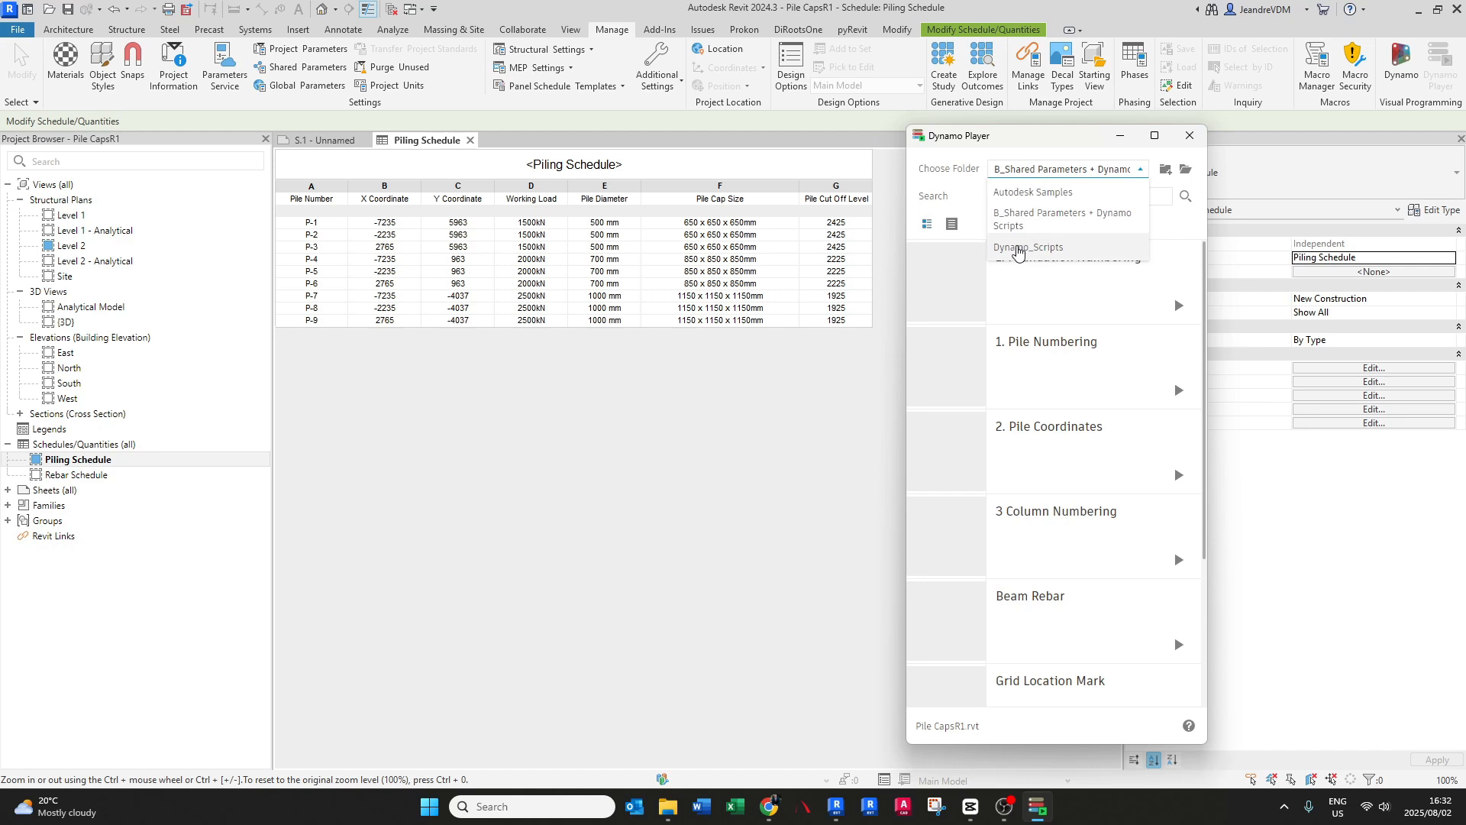
pyautogui.click(1023, 246)
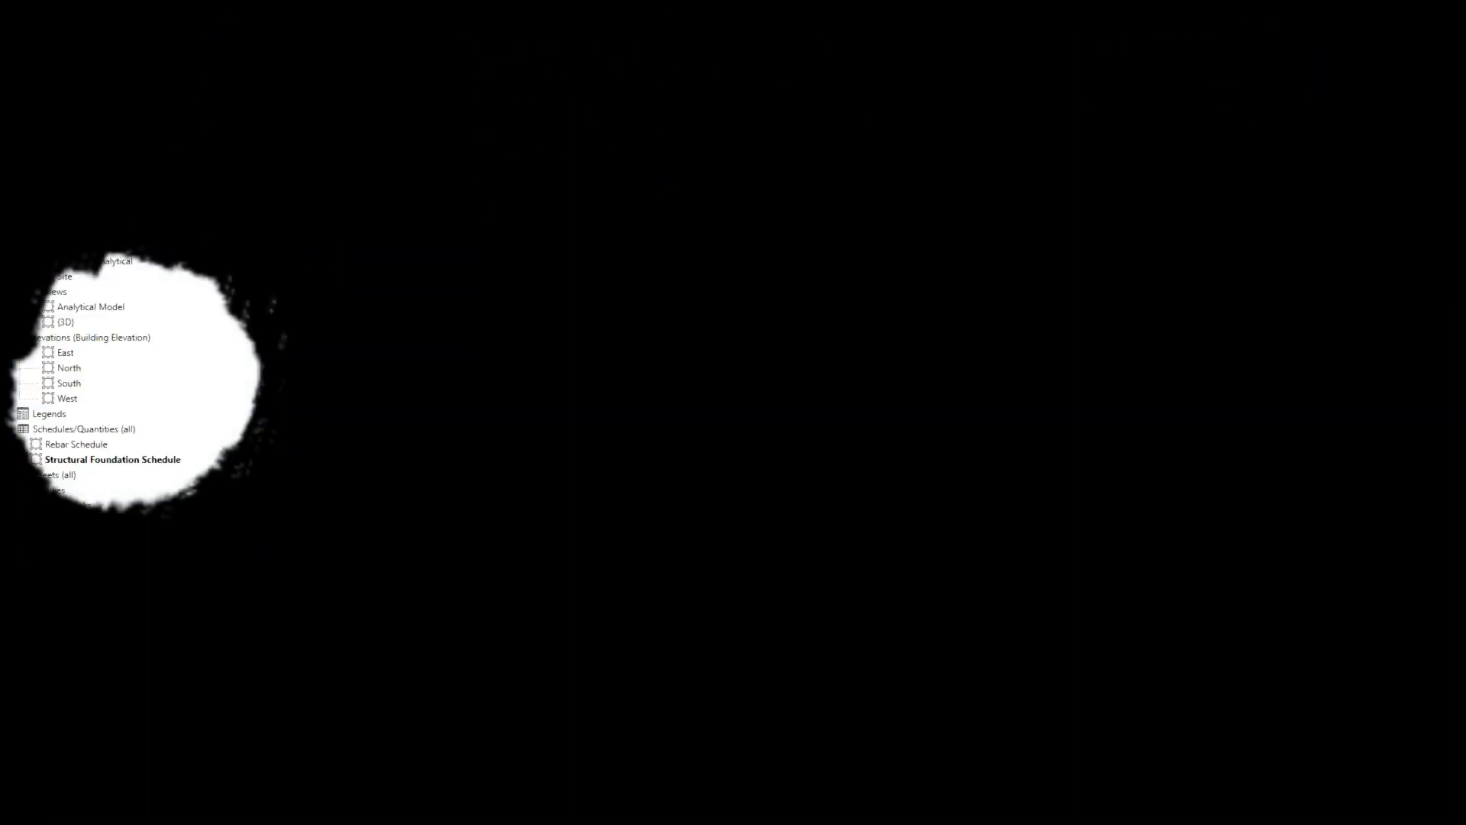
# - Open the Level 2 structural plan and examine the mark and coordinate properties of the pile cap at grids 1 and 4
pyautogui.doubleClick(70, 248)
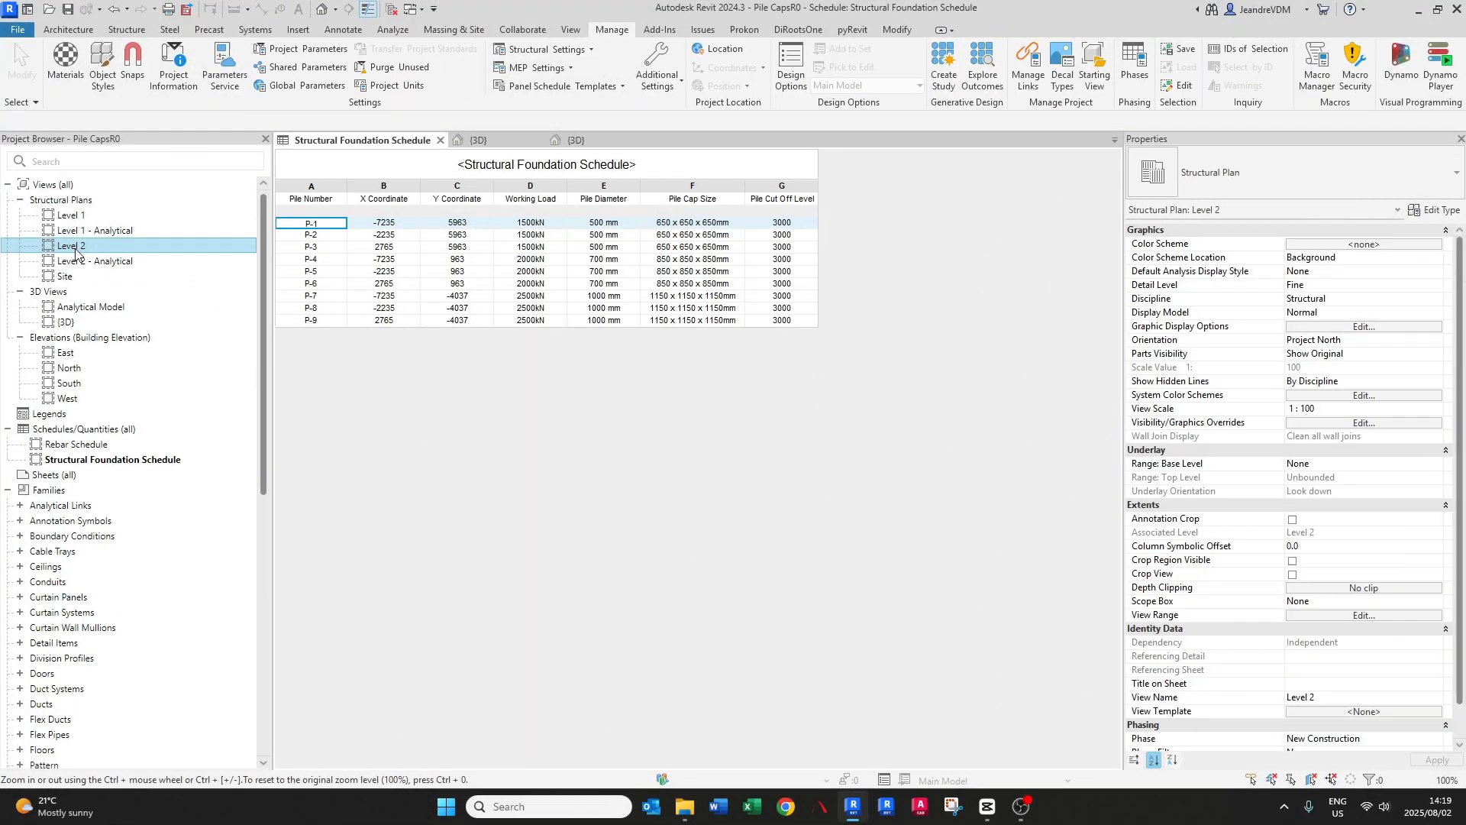
pyautogui.scroll(5, 622, 394)
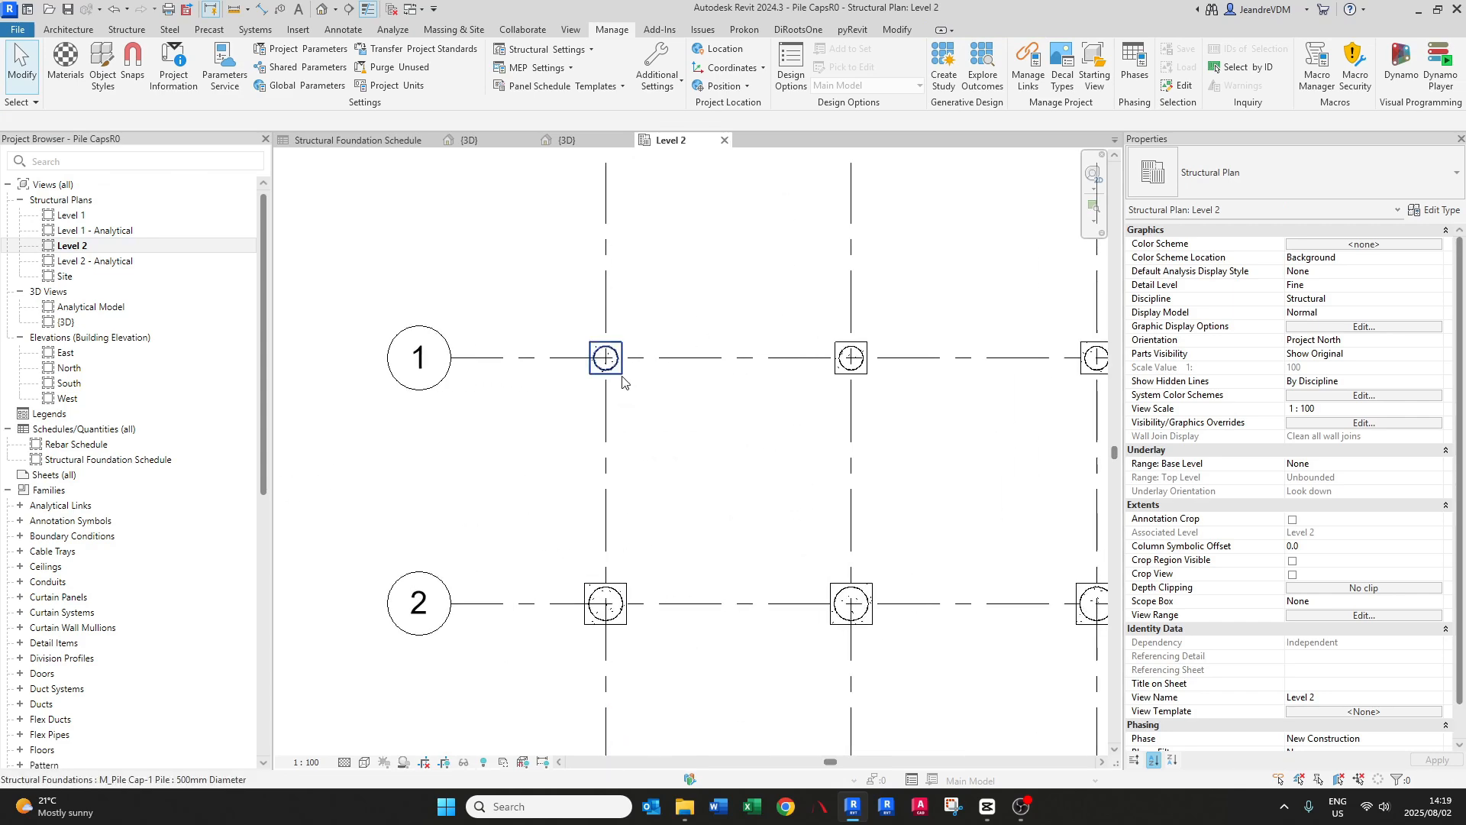
pyautogui.click(622, 374)
pyautogui.moveTo(632, 391); pyautogui.dragTo(564, 404, button='middle')
pyautogui.scroll(-1, 532, 359)
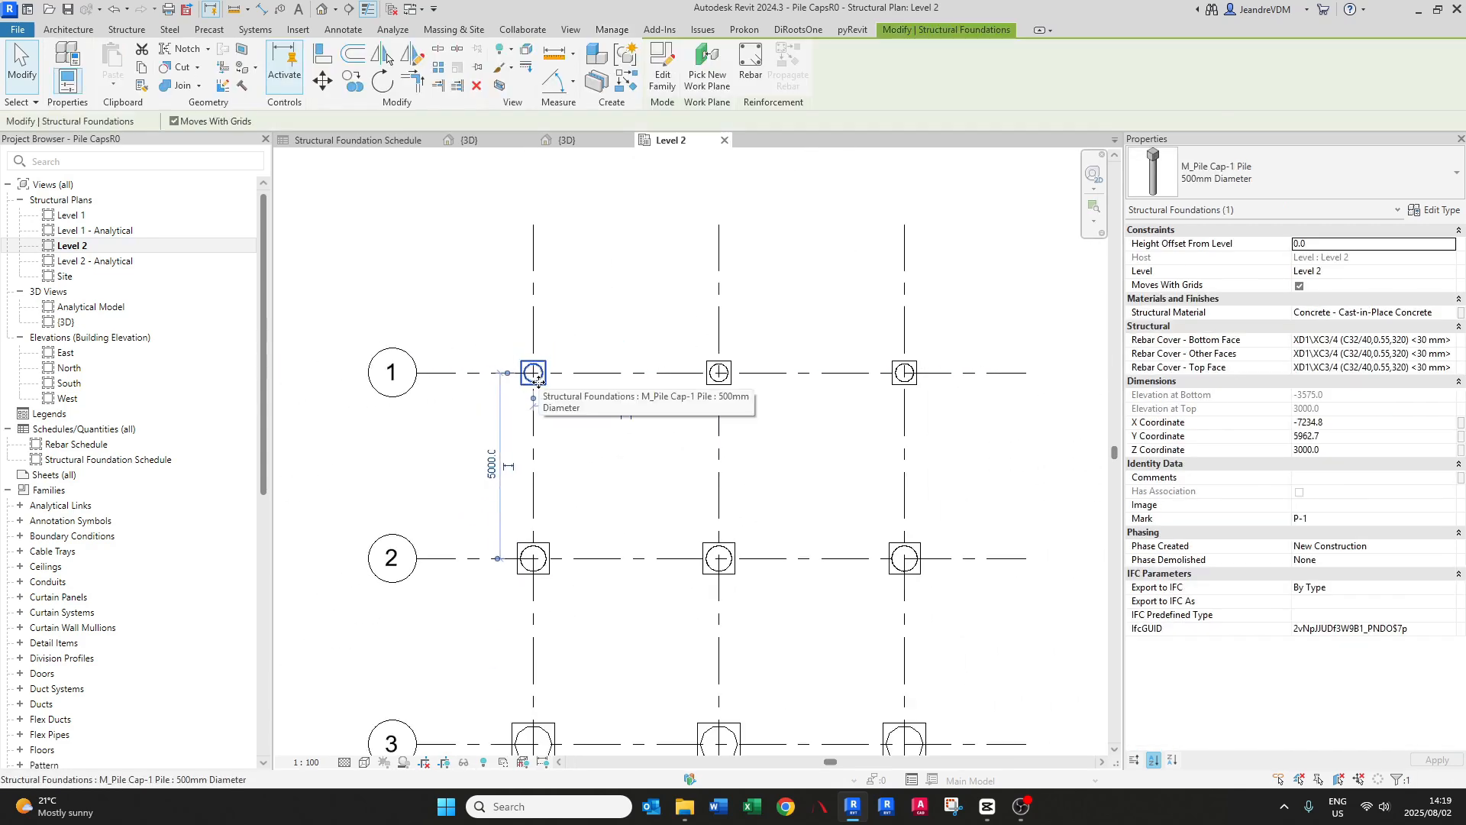
pyautogui.scroll(2, 532, 353)
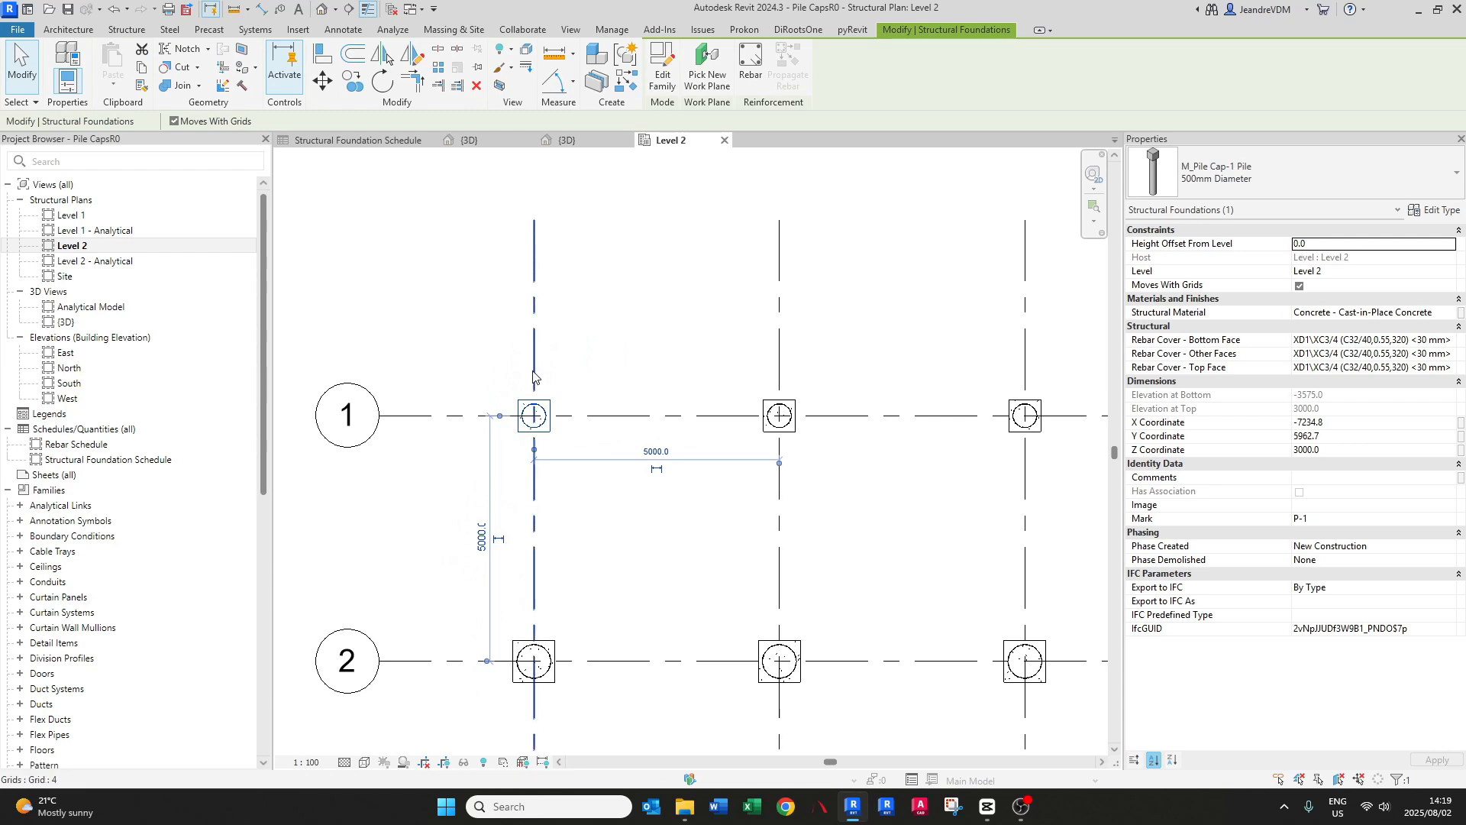
pyautogui.scroll(-1, 540, 398)
pyautogui.moveTo(539, 397); pyautogui.dragTo(510, 359, button='middle')
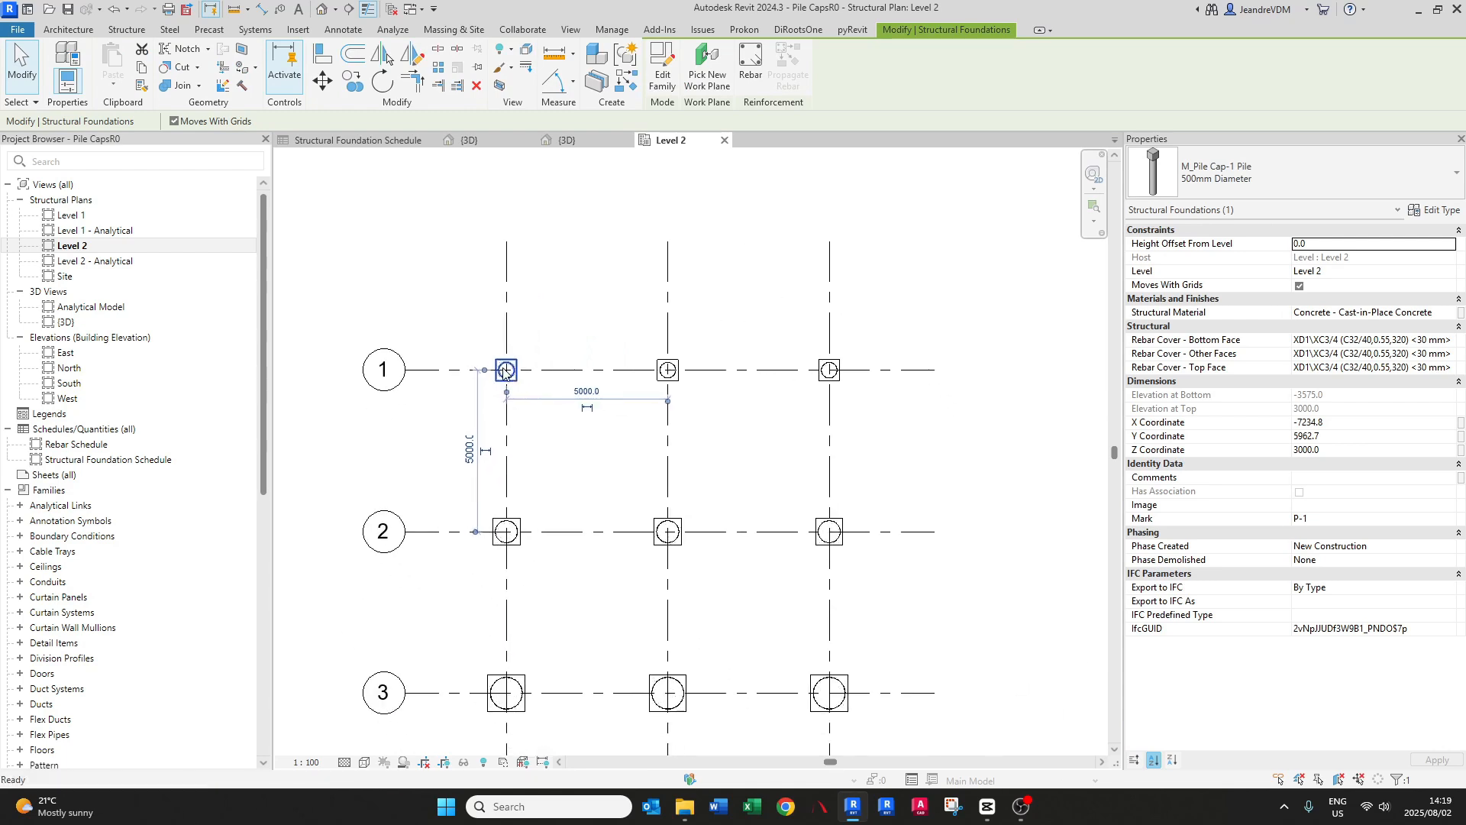
pyautogui.scroll(2, 546, 432)
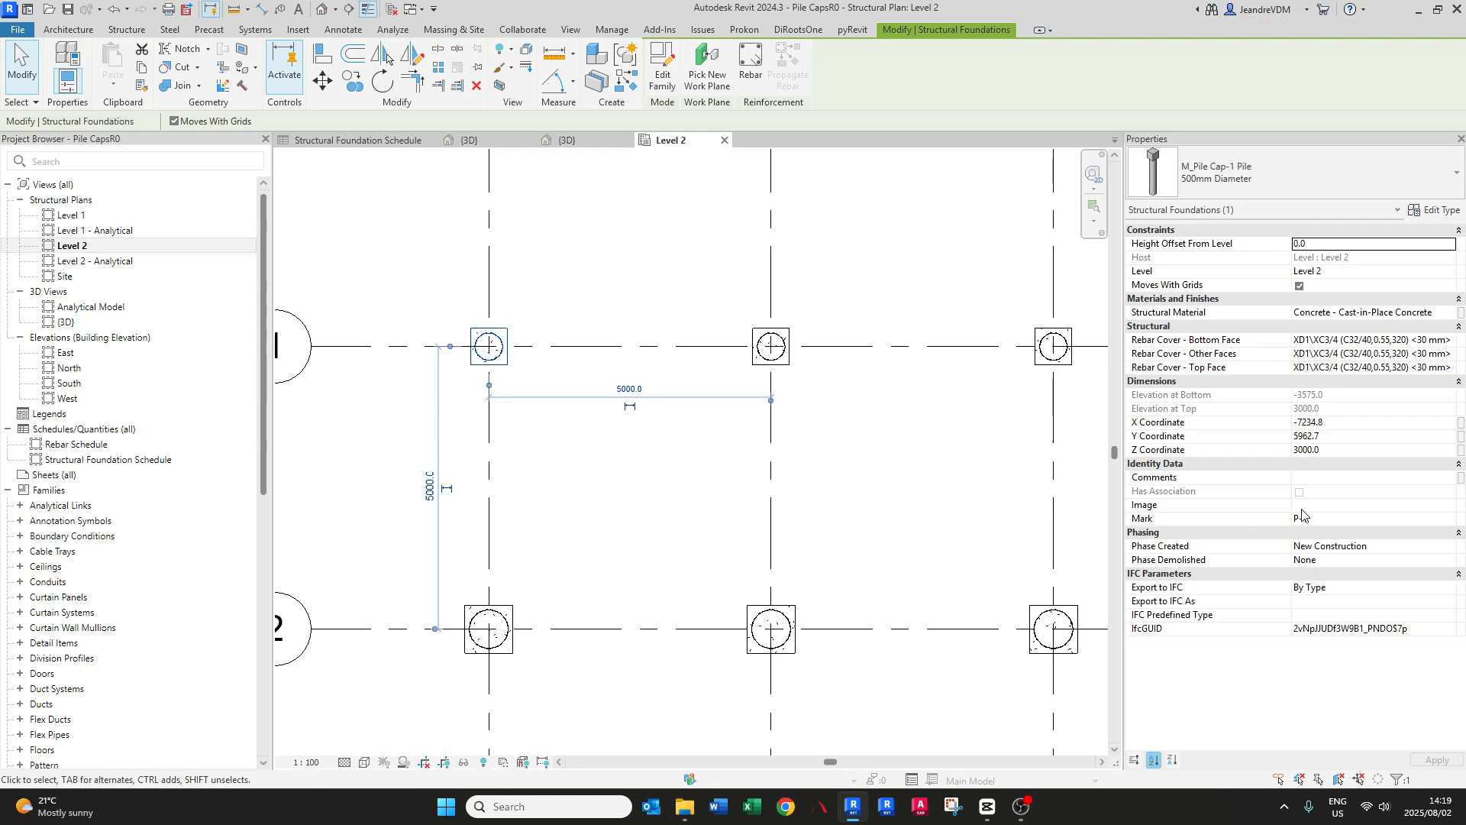
# - Examine the mark and coordinate properties of the remaining pile caps on grid 1 and the first one on grid 2
pyautogui.click(773, 344)
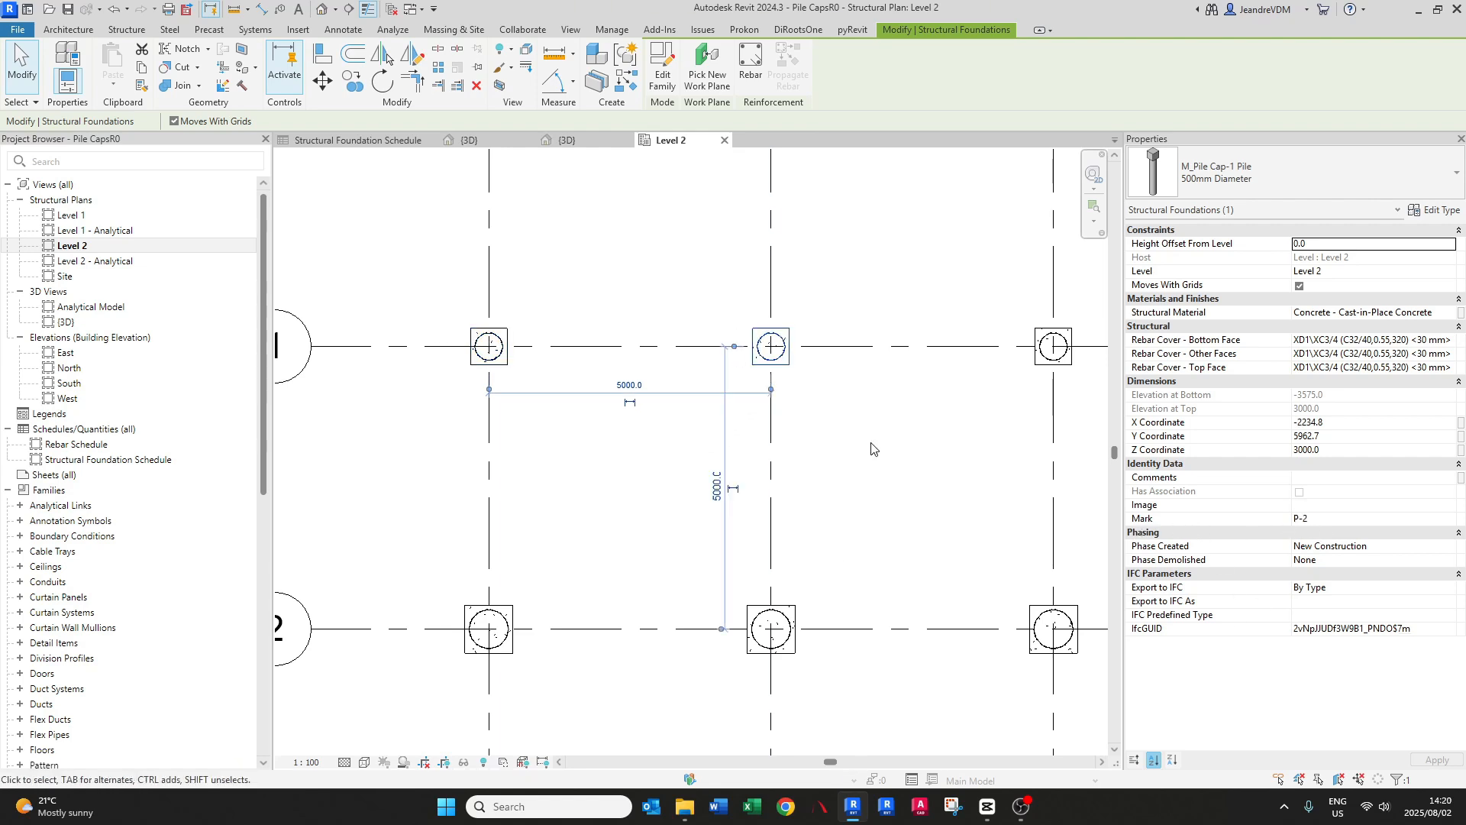
pyautogui.moveTo(829, 518); pyautogui.dragTo(663, 522, button='middle')
pyautogui.click(896, 356)
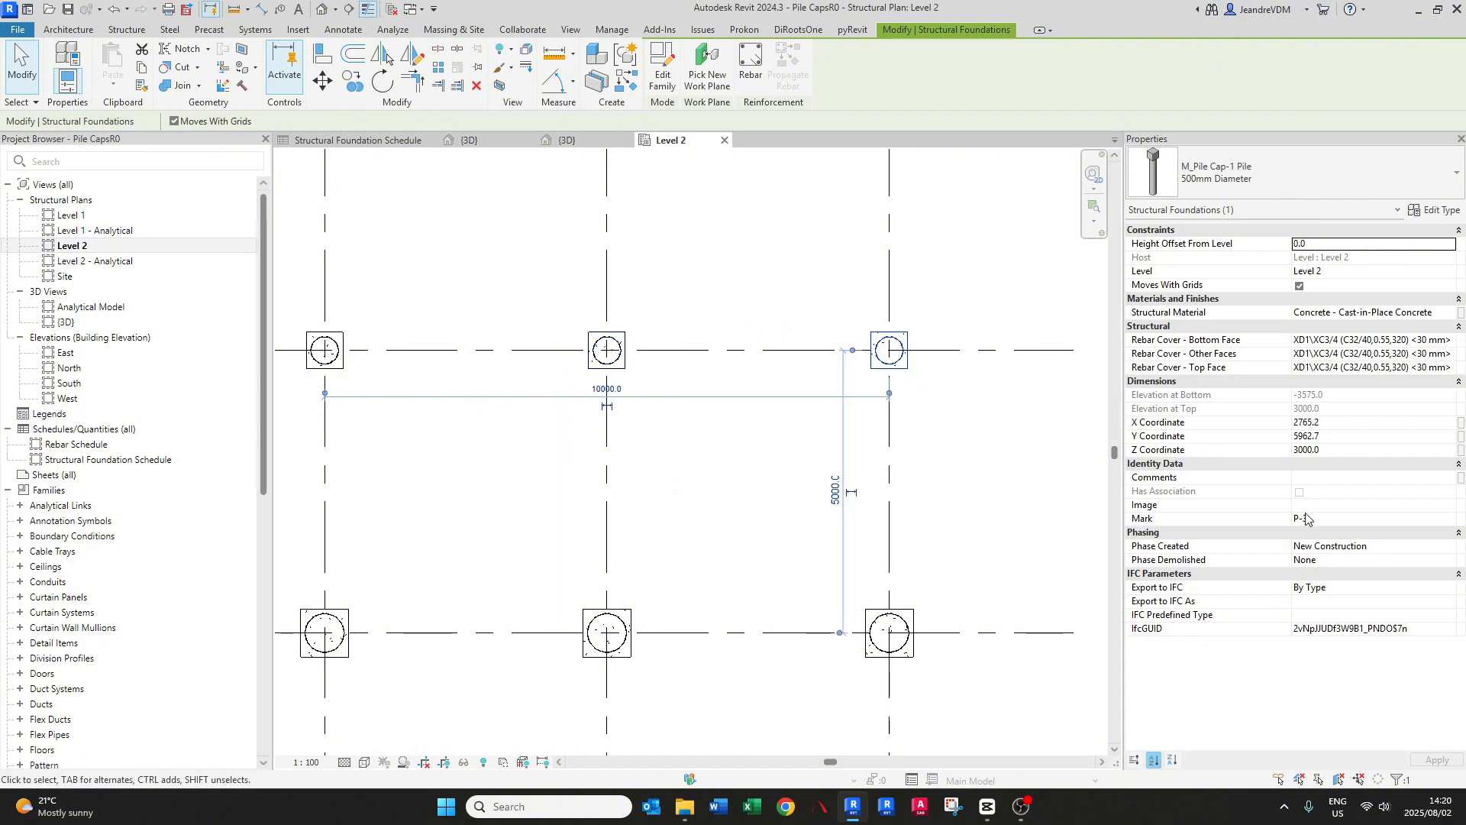
pyautogui.scroll(-1, 938, 456)
pyautogui.scroll(-1, 938, 456)
pyautogui.click(489, 602)
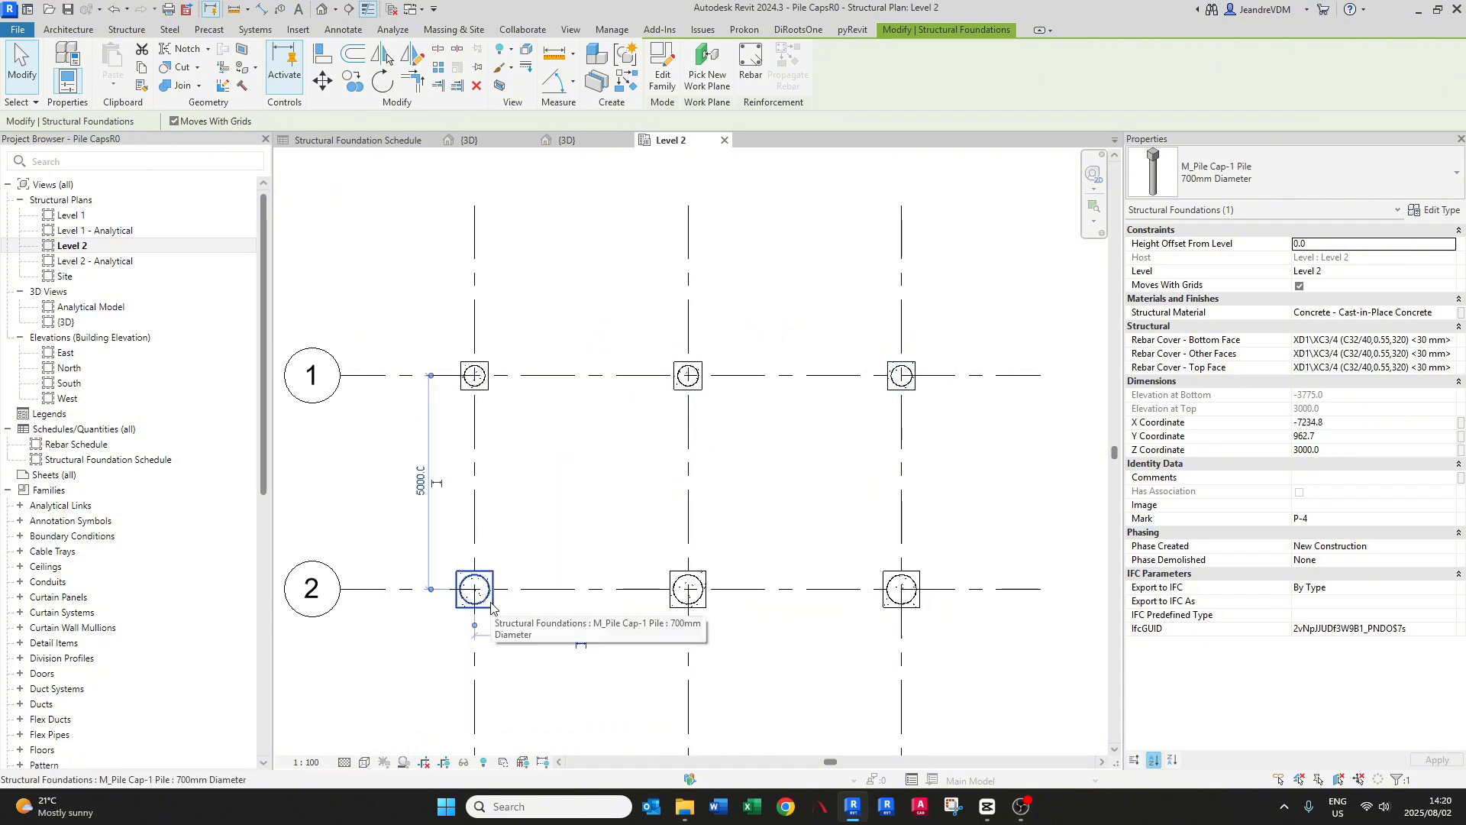
pyautogui.moveTo(503, 612); pyautogui.dragTo(504, 558, button='middle')
pyautogui.scroll(-1, 504, 558)
pyautogui.click(514, 425)
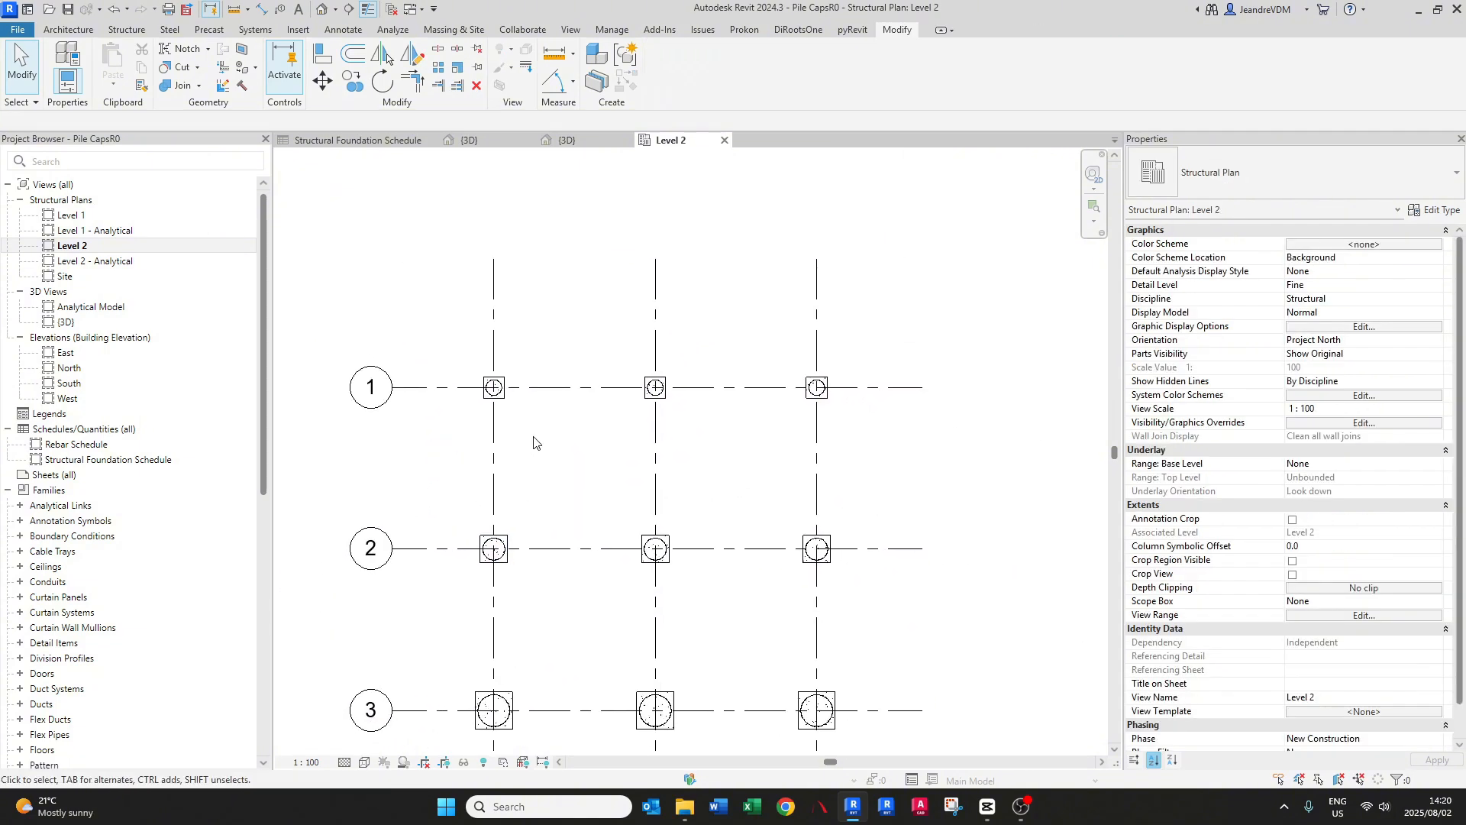
pyautogui.press('t')
pyautogui.press('g')
pyautogui.click(503, 407)
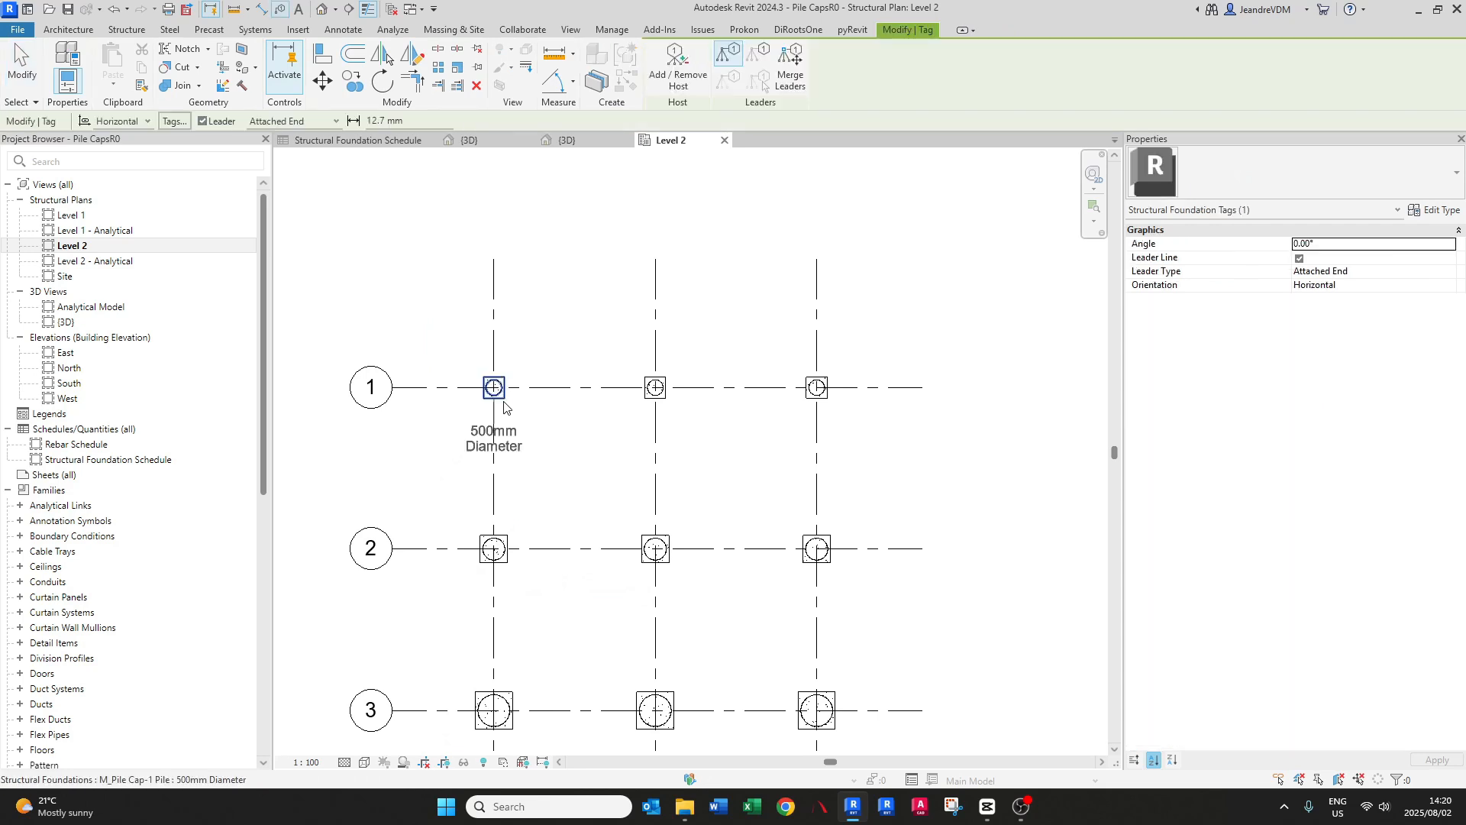
pyautogui.scroll(1, 504, 407)
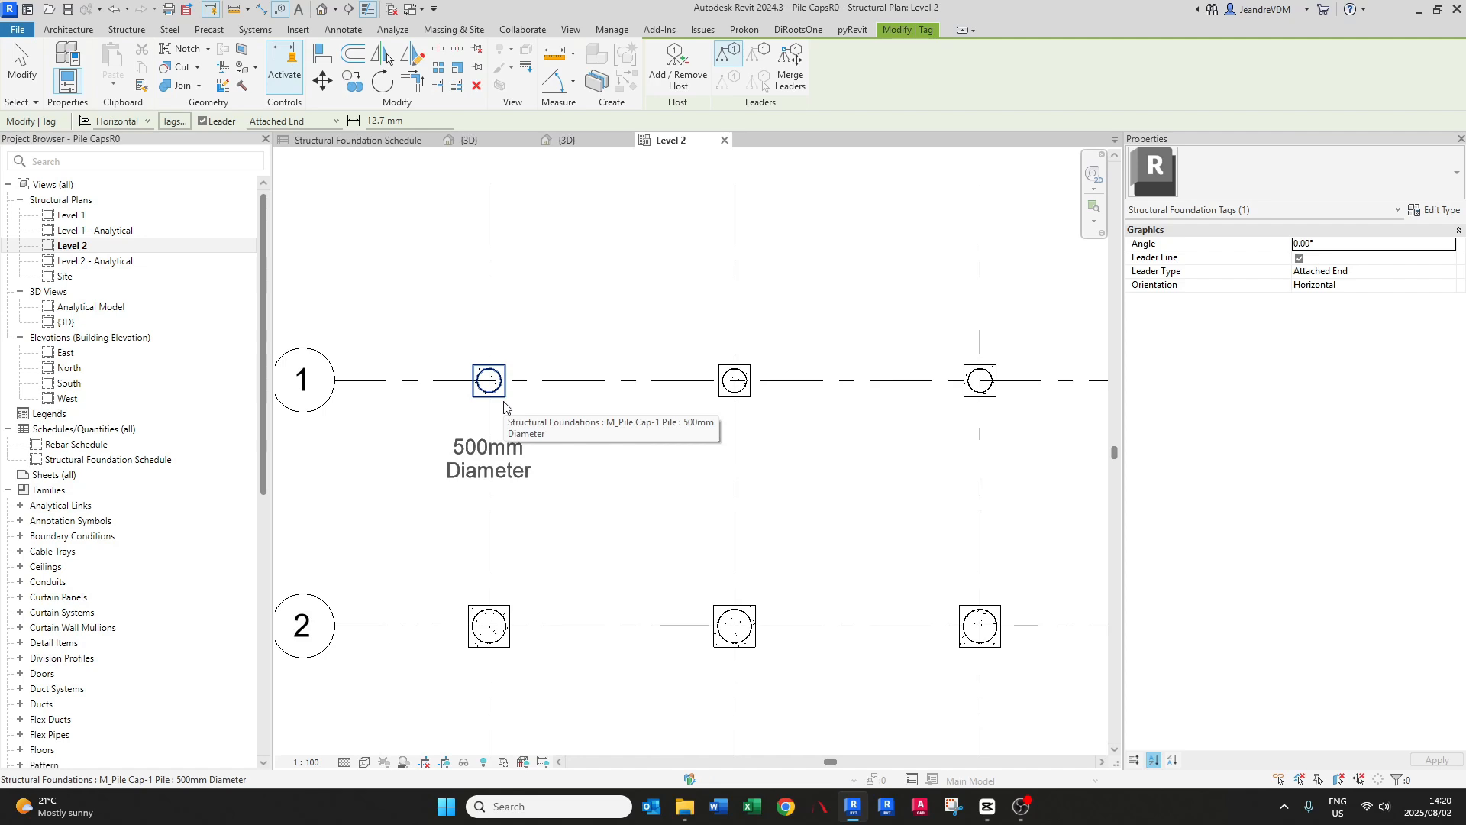
pyautogui.press('Escape')
pyautogui.press('Escape')
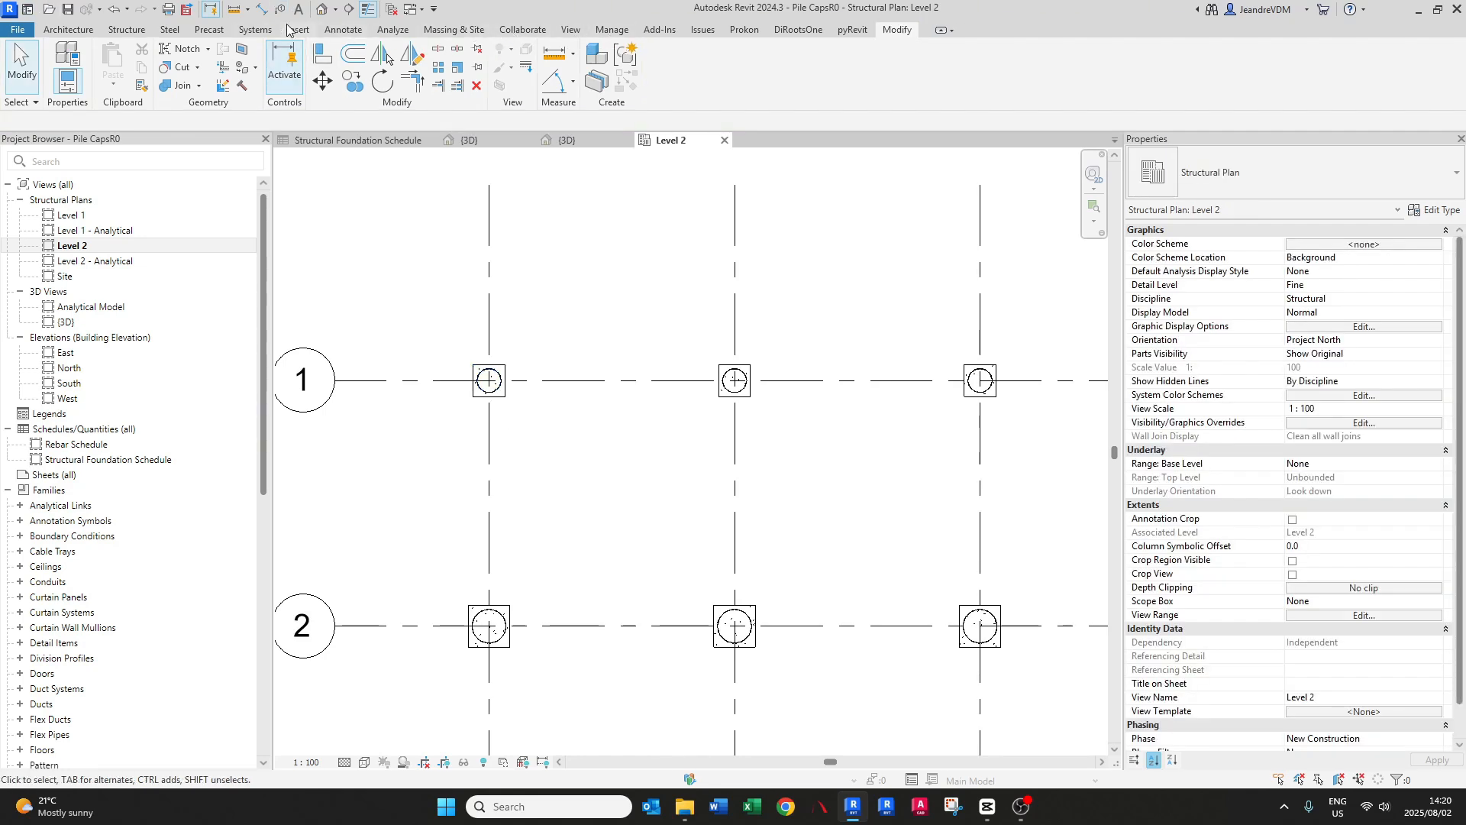
# - Tag the first pile cap on grid 1 by category with a horizontal structural foundation tag
pyautogui.click(340, 30)
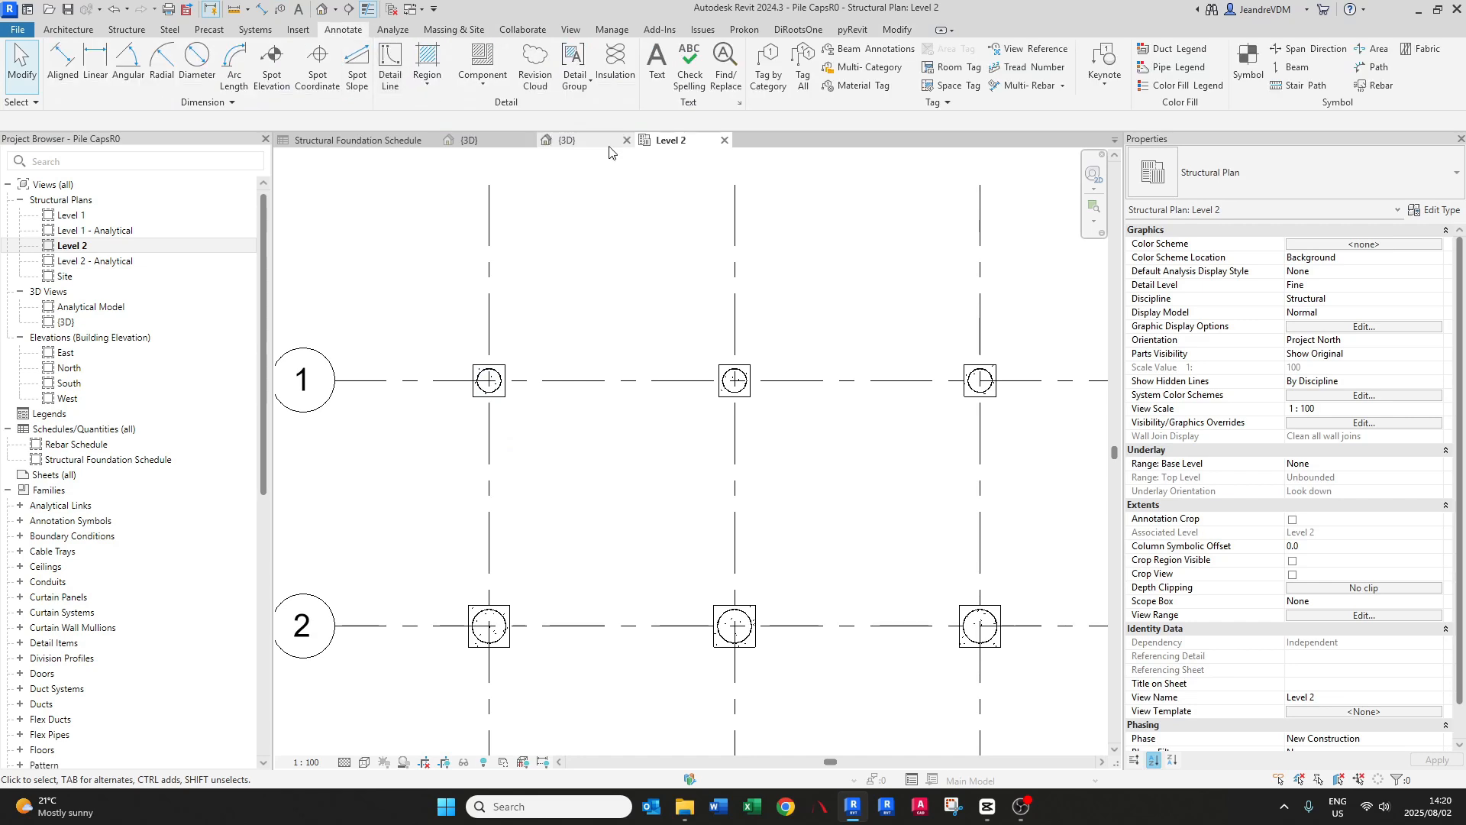
pyautogui.click(767, 78)
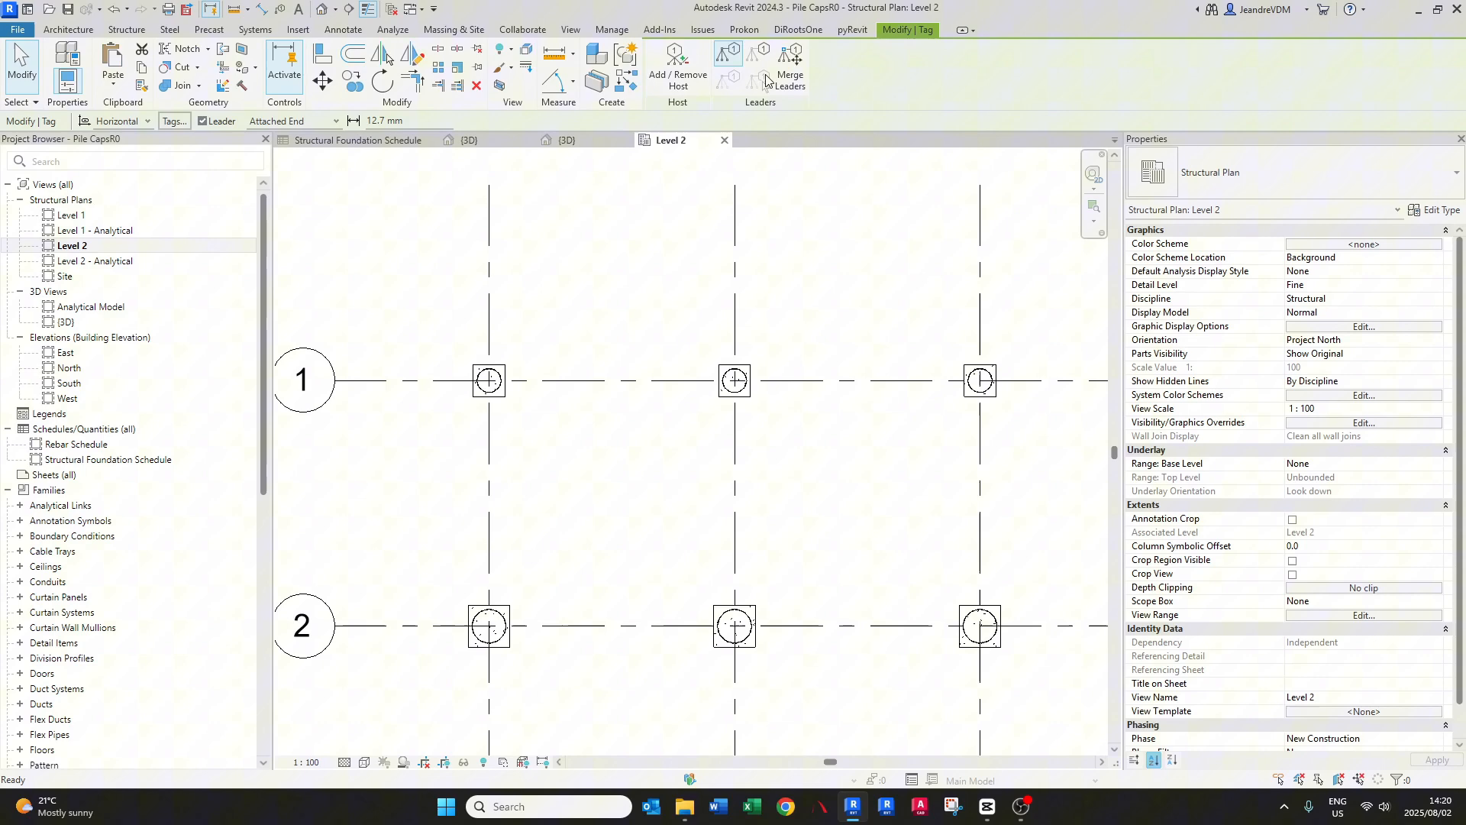
pyautogui.click(511, 375)
pyautogui.press('Escape')
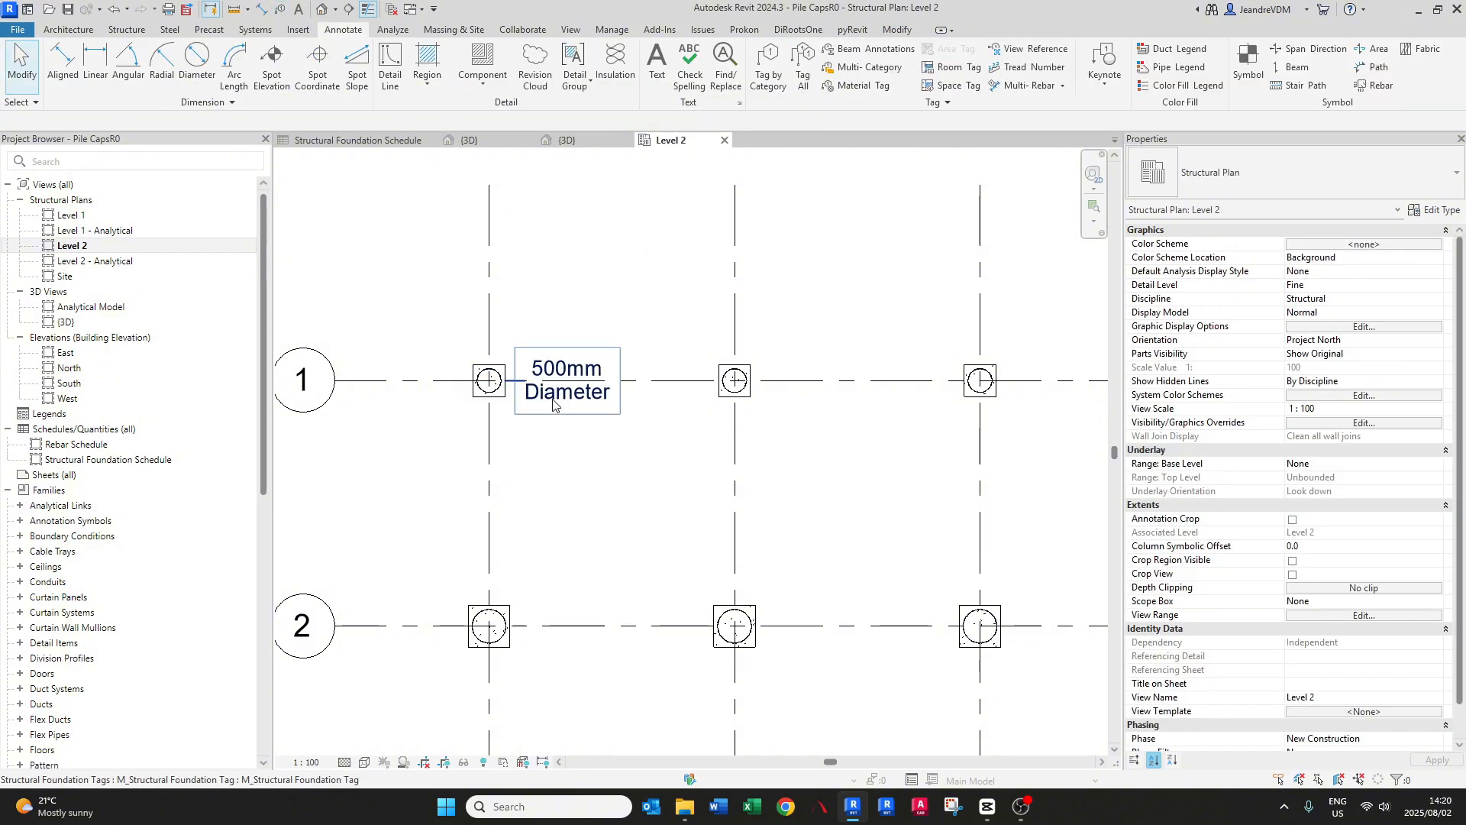
pyautogui.click(552, 404)
pyautogui.press('Escape')
# - Review the type properties of the first pile cap on grid 1, checking its type name
pyautogui.click(494, 397)
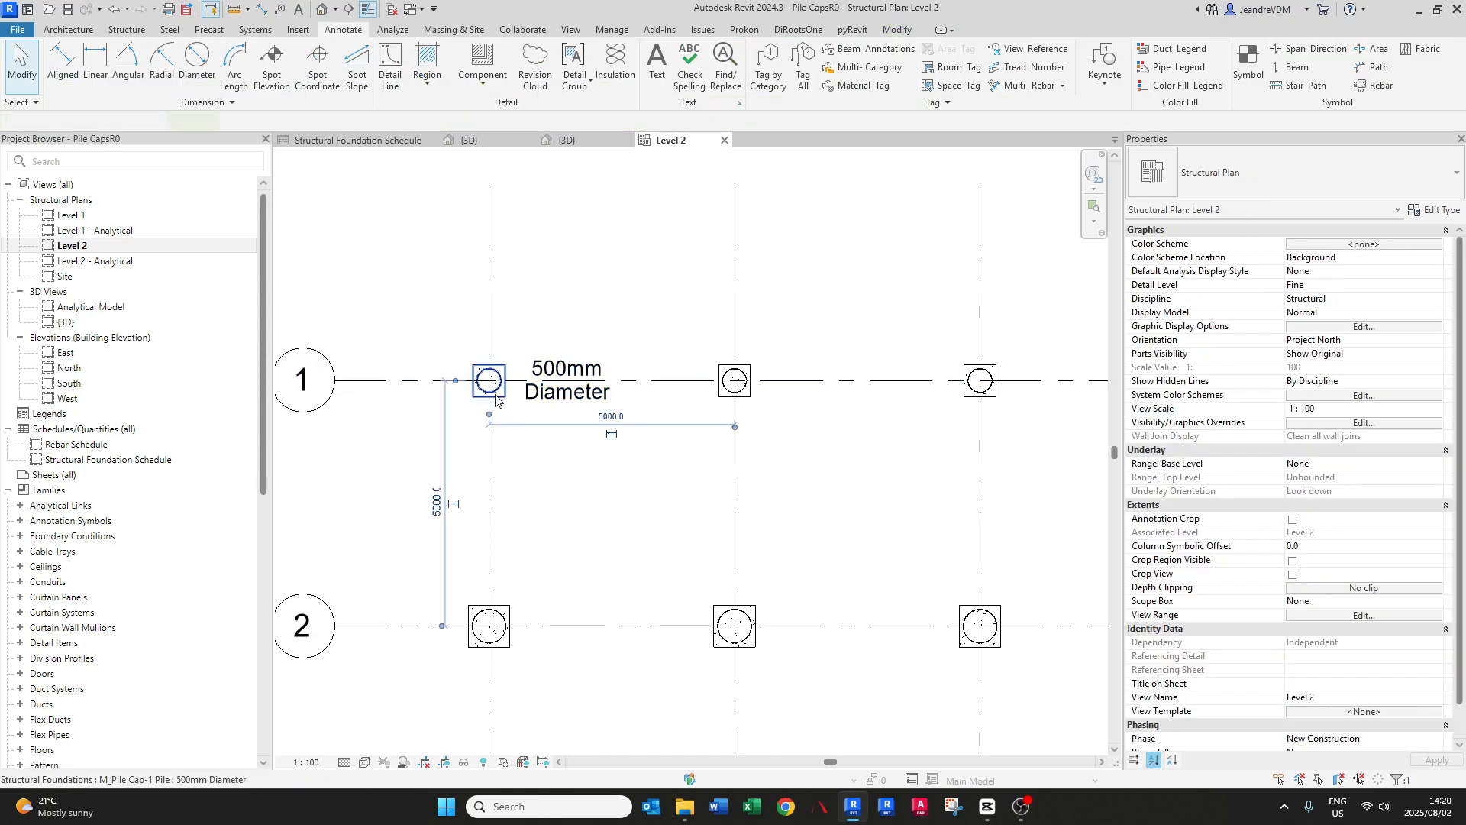
pyautogui.click(1432, 210)
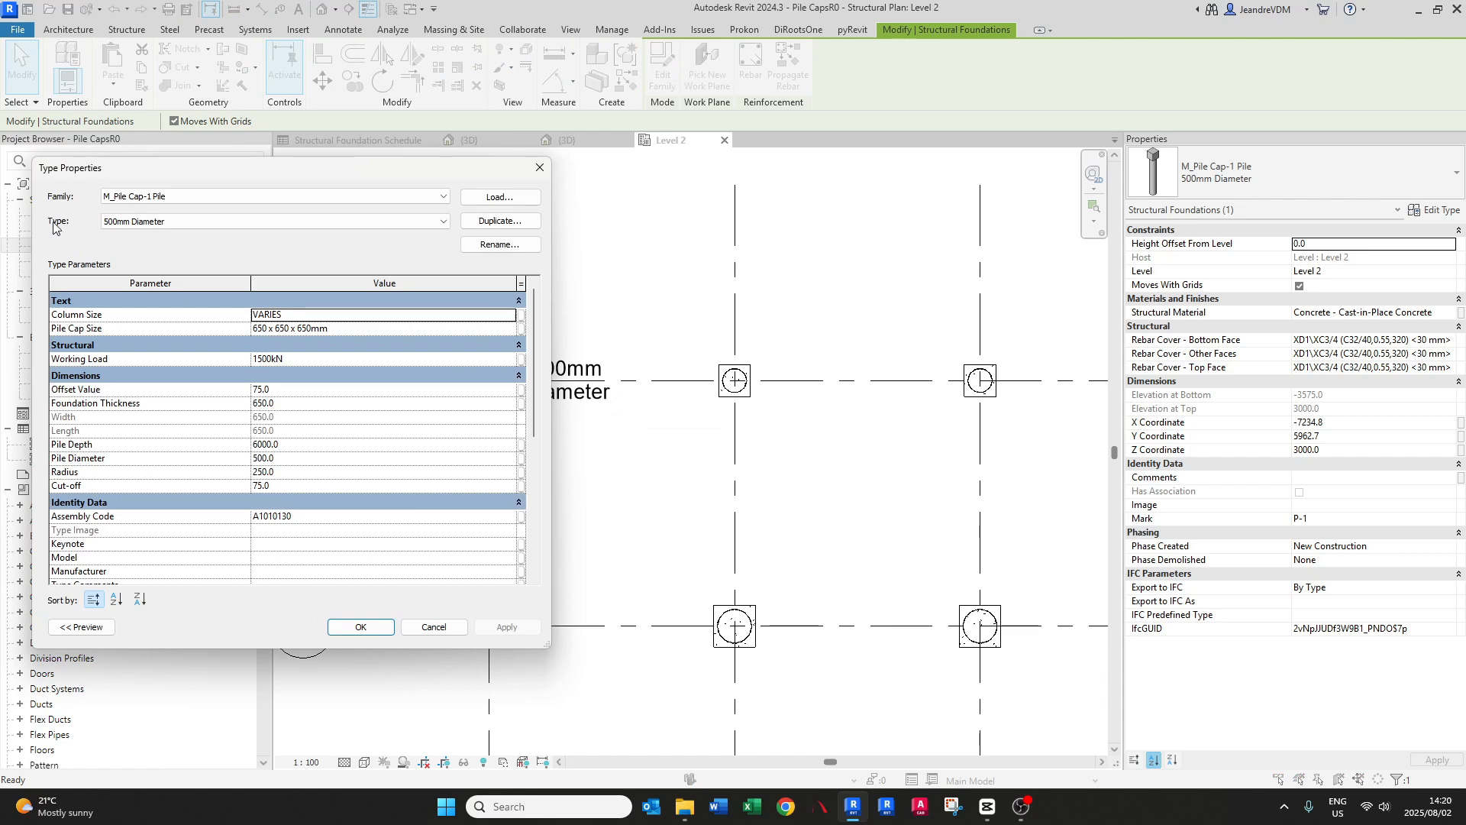
pyautogui.press('Return')
pyautogui.press('Escape')
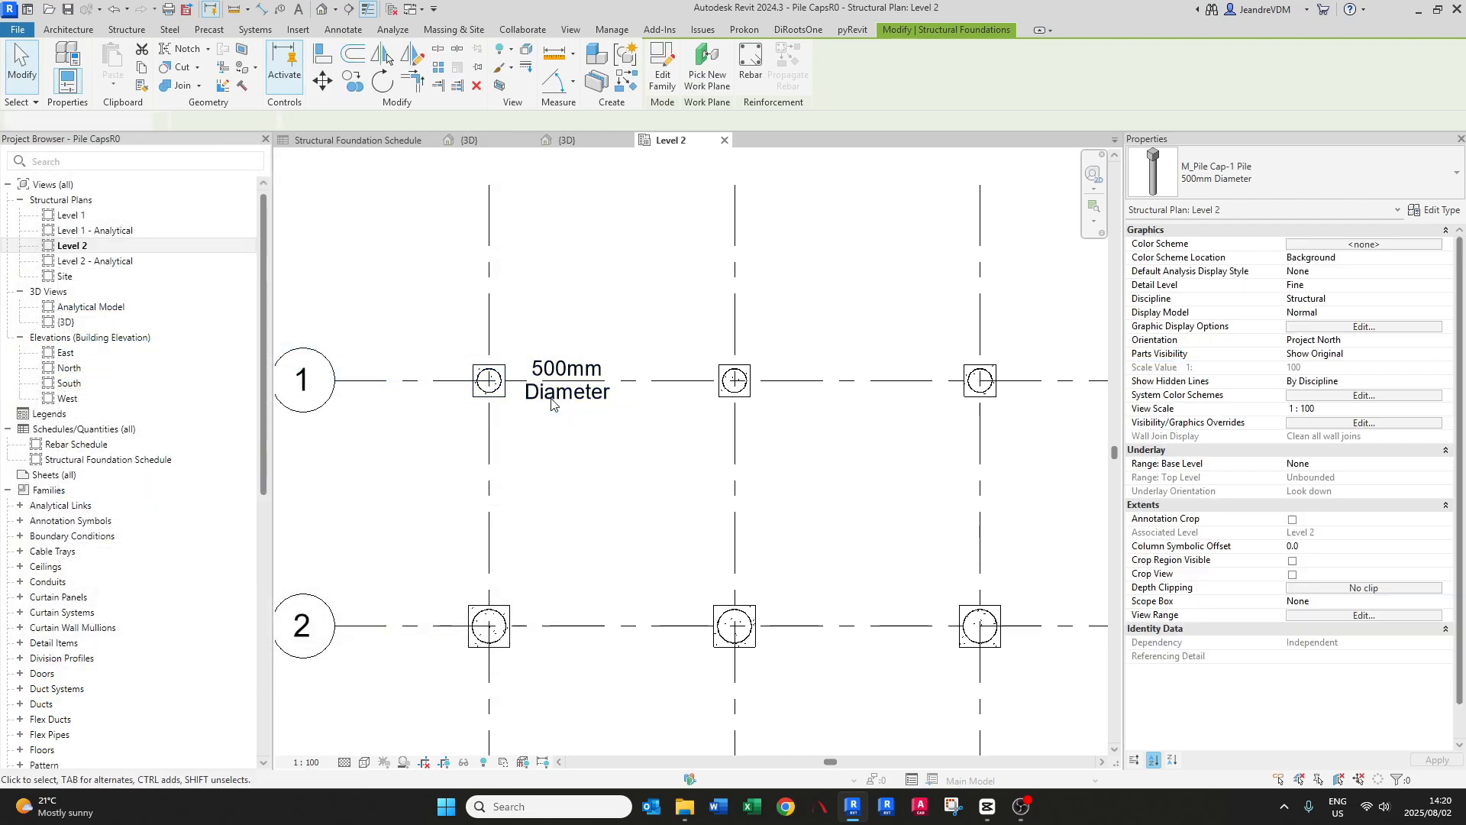
# - Check the types available for the placed foundation tag and open its M_Structural Foundation Tag family for editing
pyautogui.moveTo(527, 404); pyautogui.dragTo(592, 397, button='middle')
pyautogui.click(615, 397)
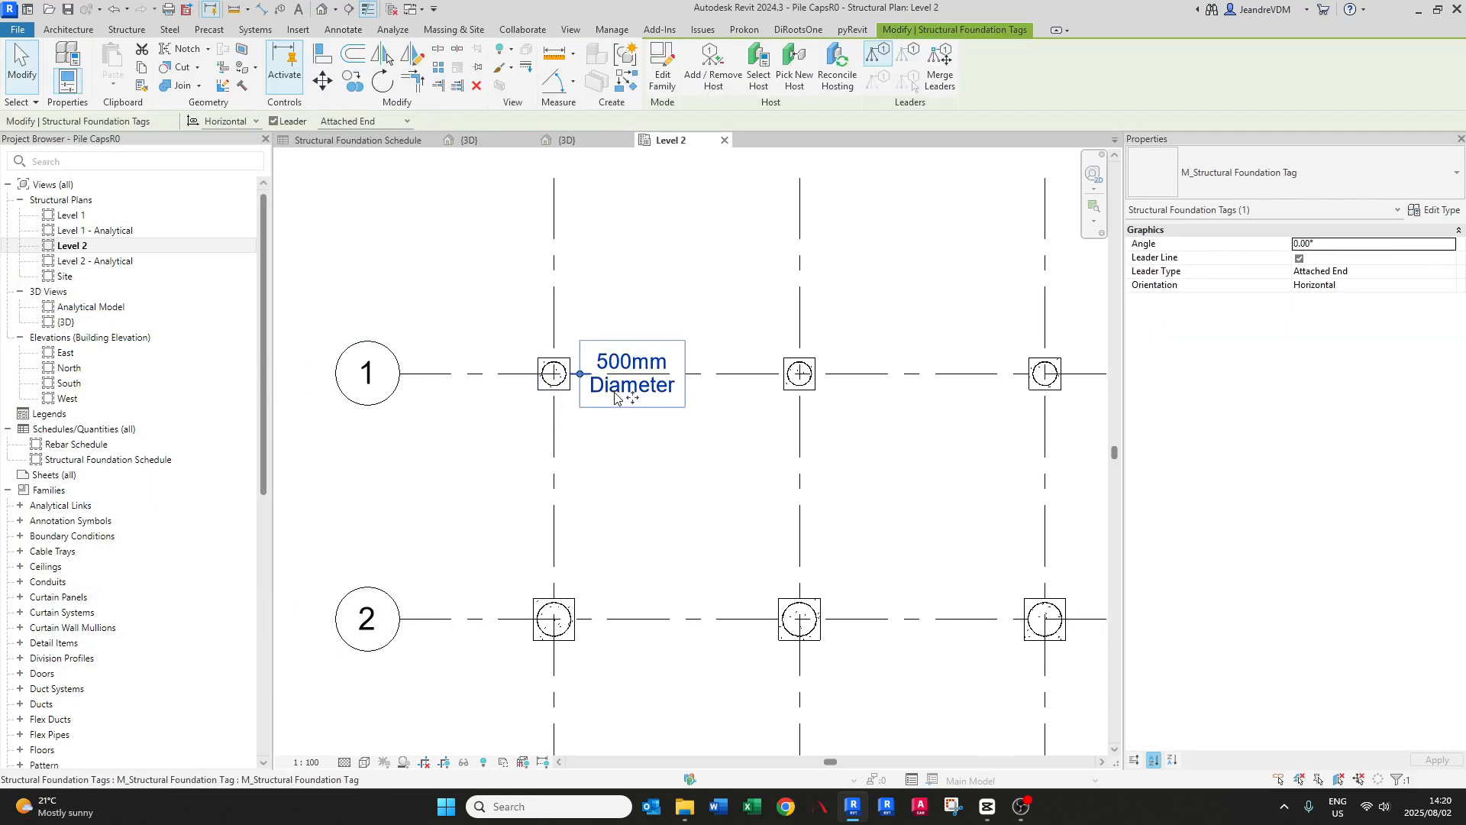
pyautogui.click(1249, 176)
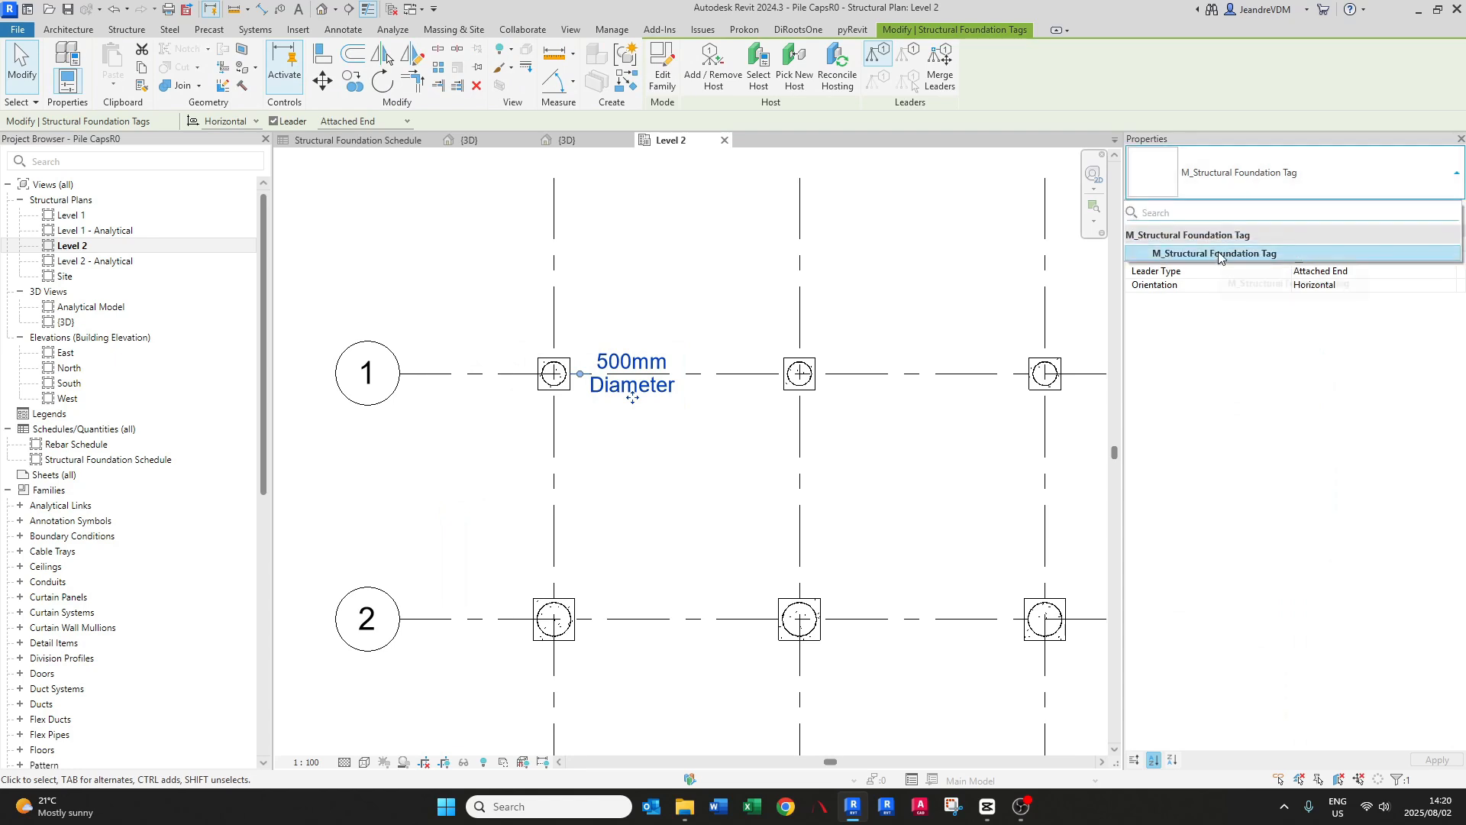
pyautogui.click(1217, 250)
pyautogui.click(662, 69)
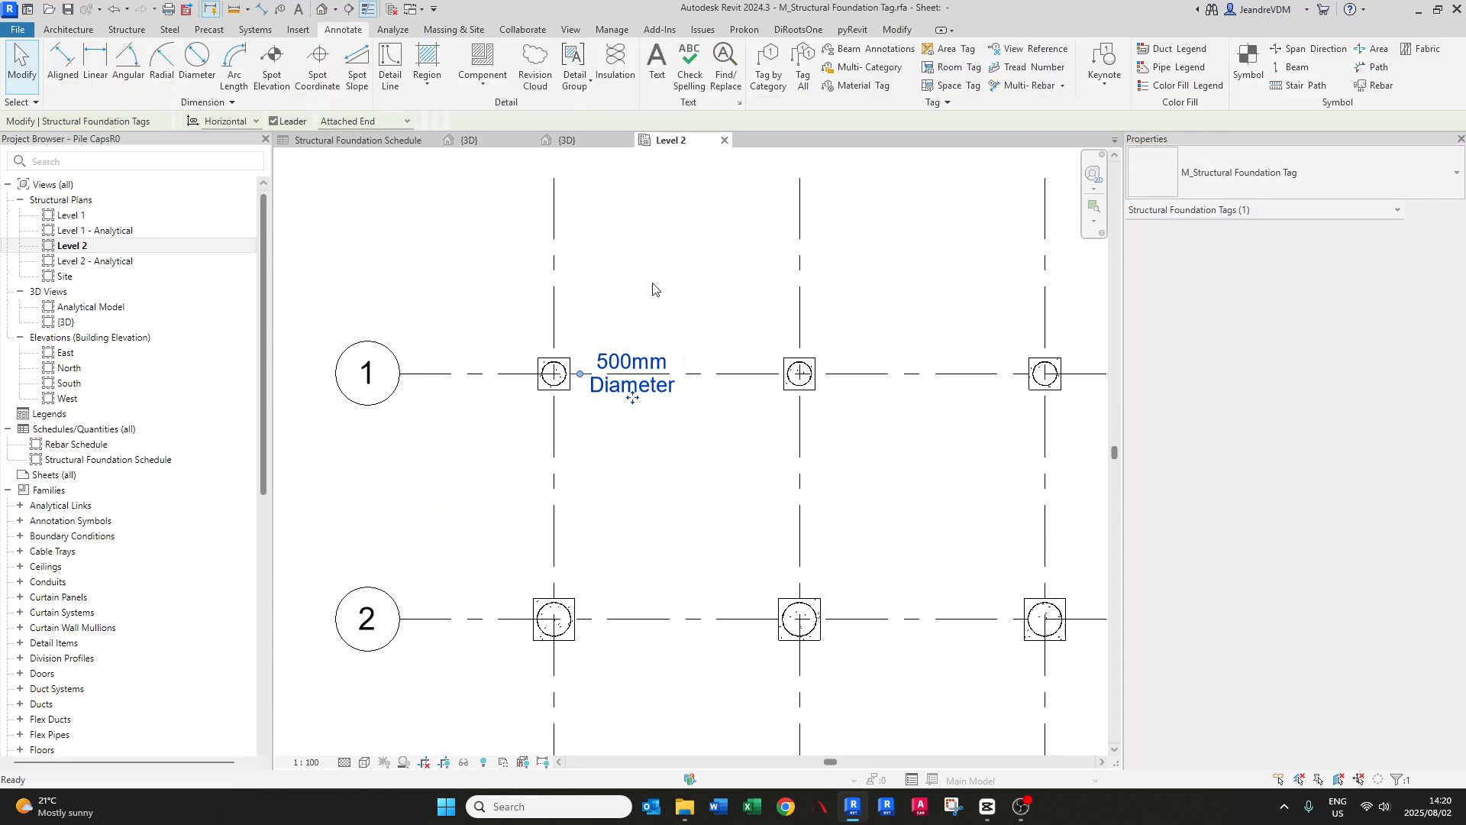
# - Save the tag family as Mark Tag in the Pile caps folder inside Revit Youtube on the desktop
pyautogui.click(16, 29)
pyautogui.moveTo(67, 211)
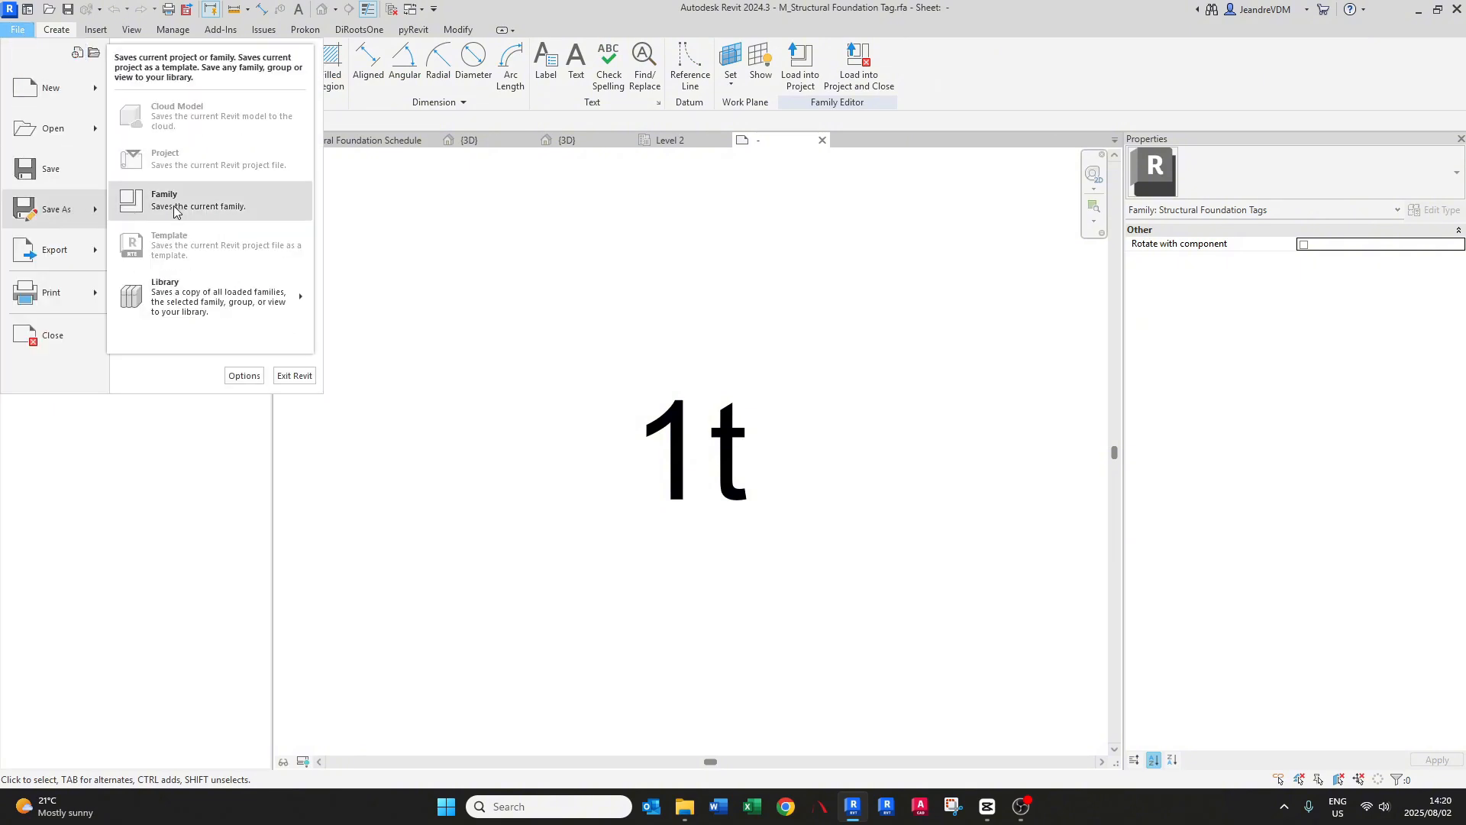
pyautogui.click(175, 203)
pyautogui.scroll(-1, 487, 481)
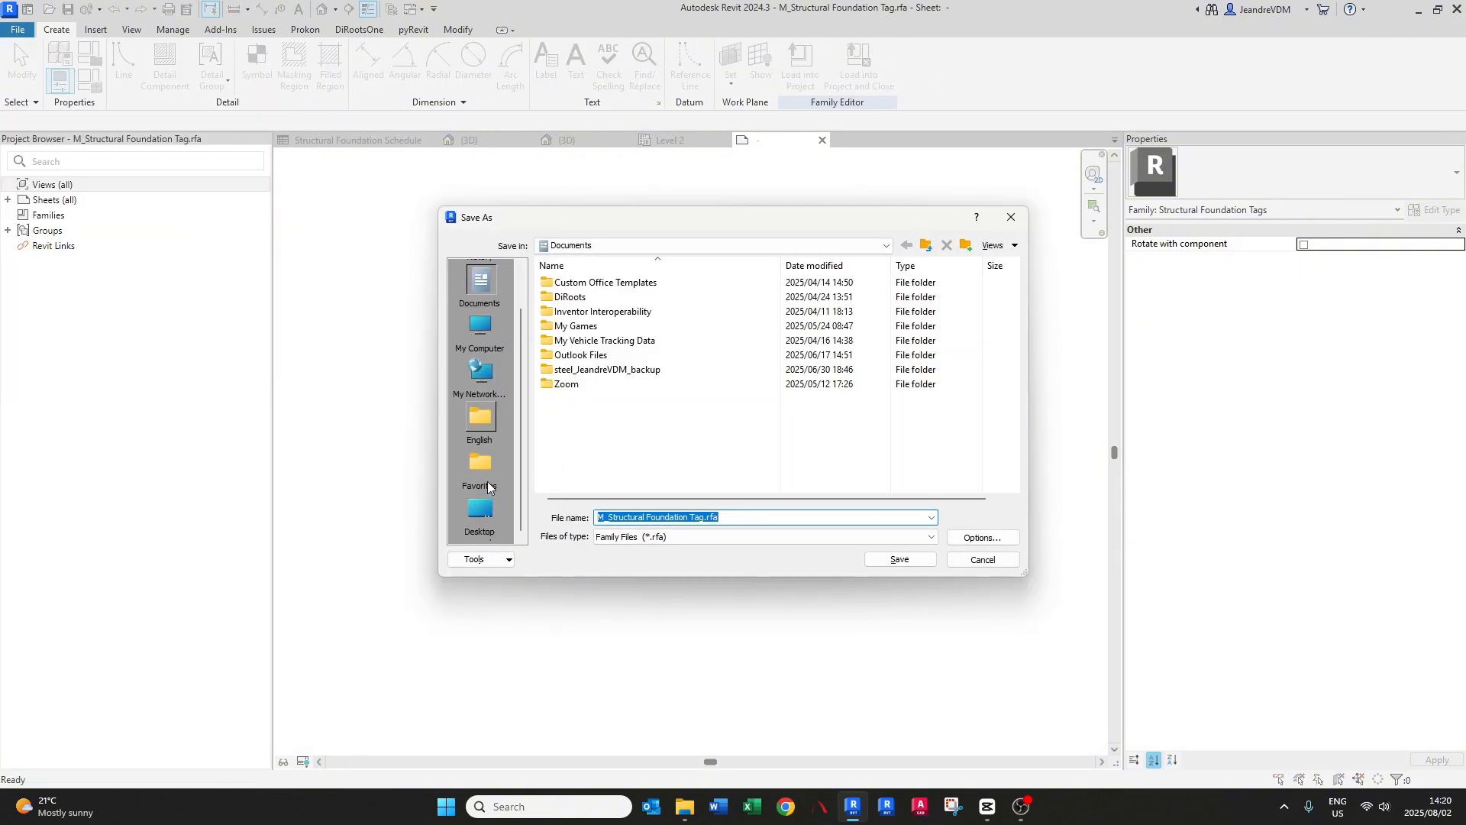
pyautogui.click(480, 508)
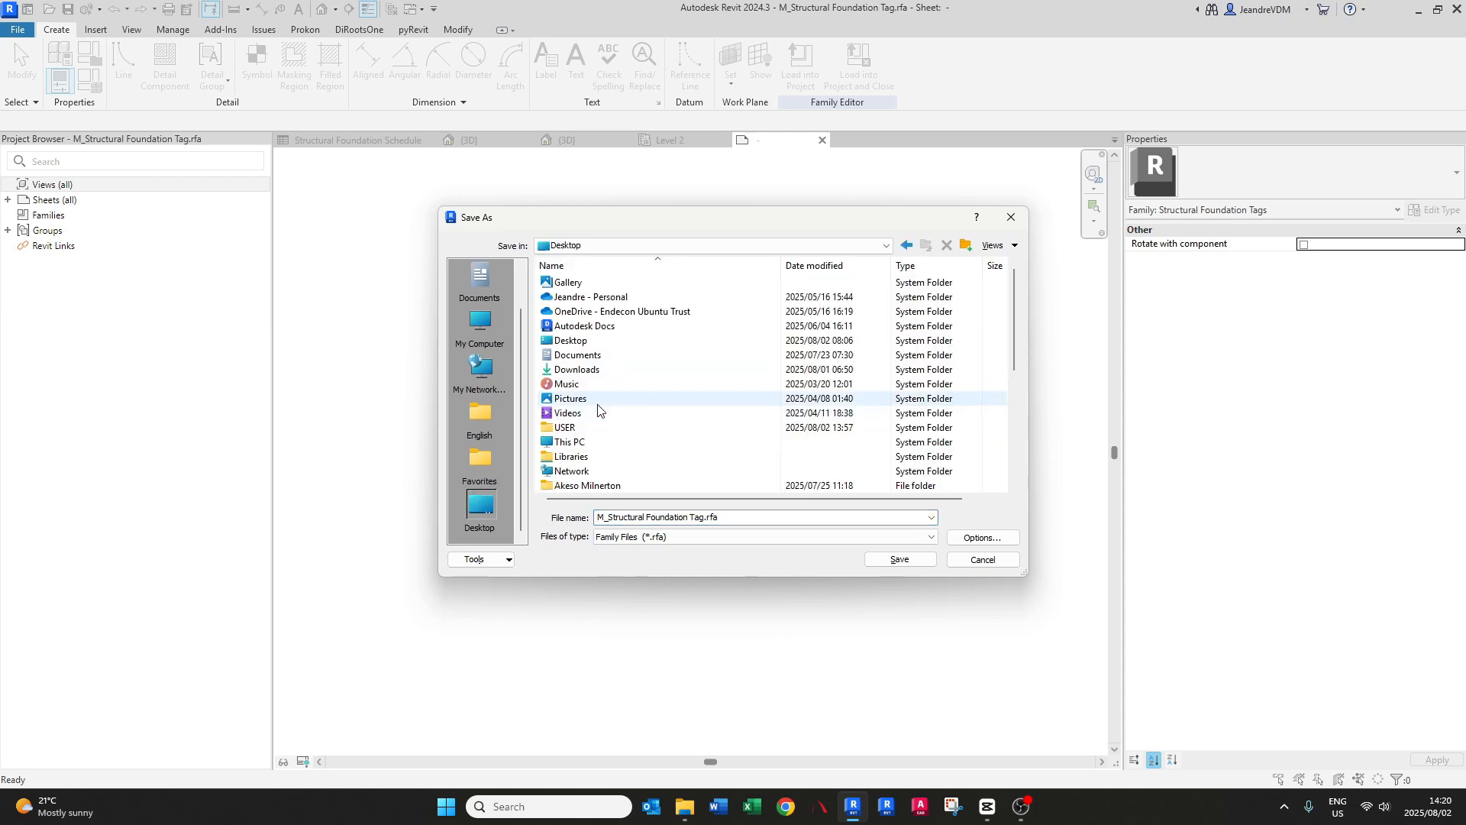
pyautogui.scroll(-5, 598, 413)
pyautogui.doubleClick(584, 442)
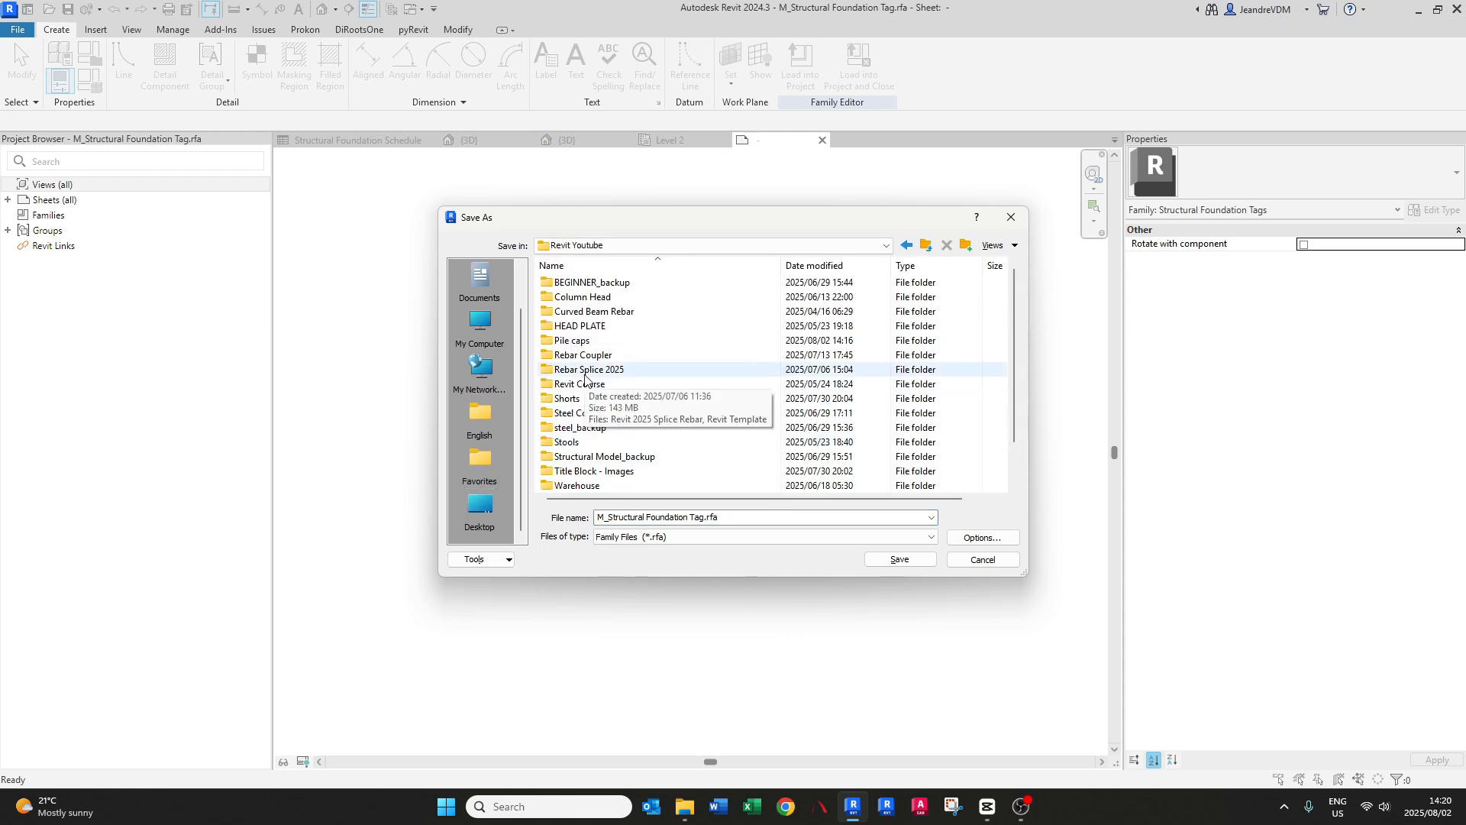
pyautogui.click(580, 341)
pyautogui.doubleClick(582, 343)
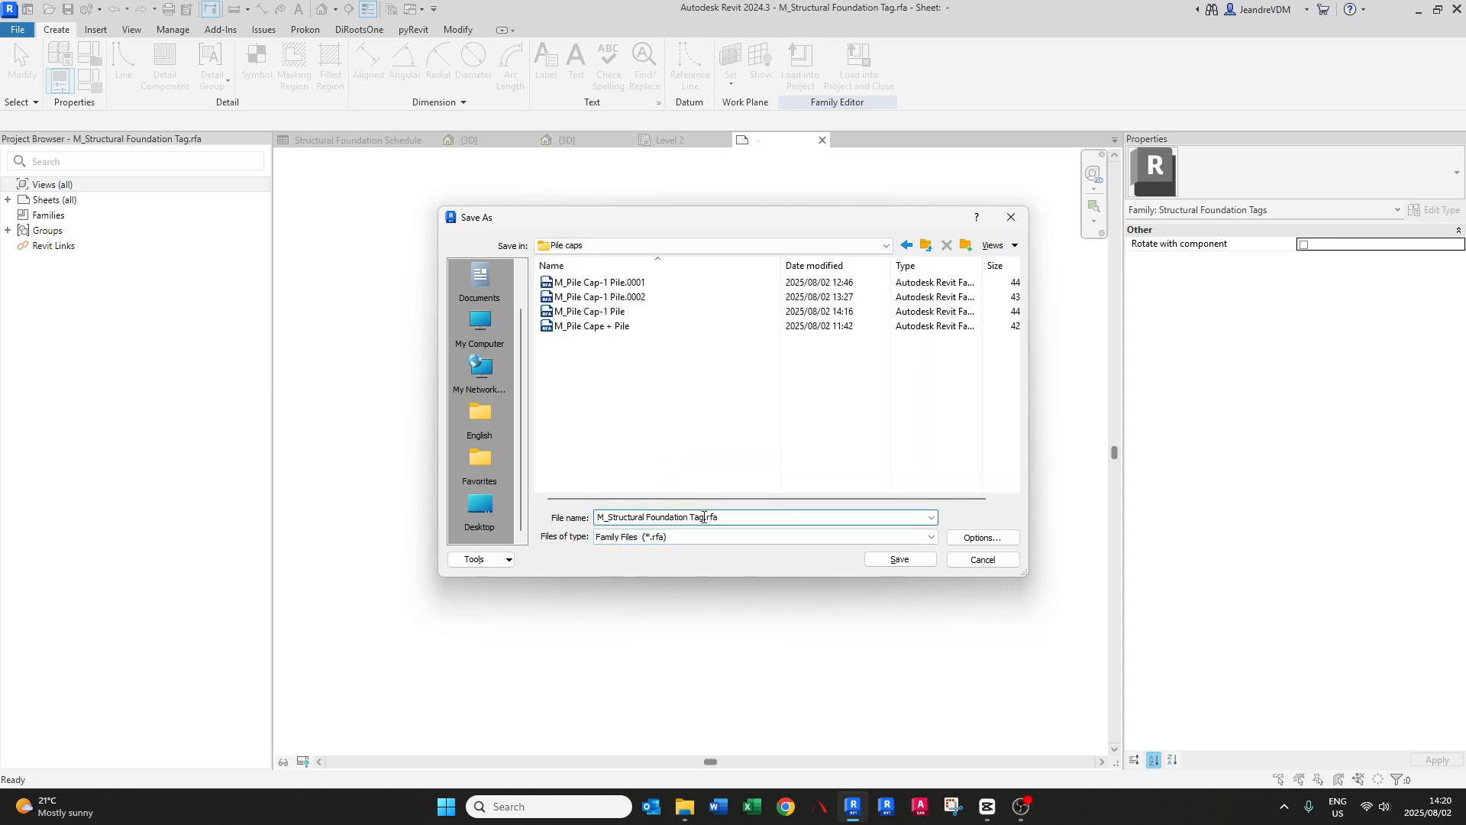
pyautogui.moveTo(704, 517); pyautogui.dragTo(598, 517)
pyautogui.write('Mark')
pyautogui.click(898, 560)
# - Edit the tag label, replacing its Type Name parameter with Mark
pyautogui.click(660, 466)
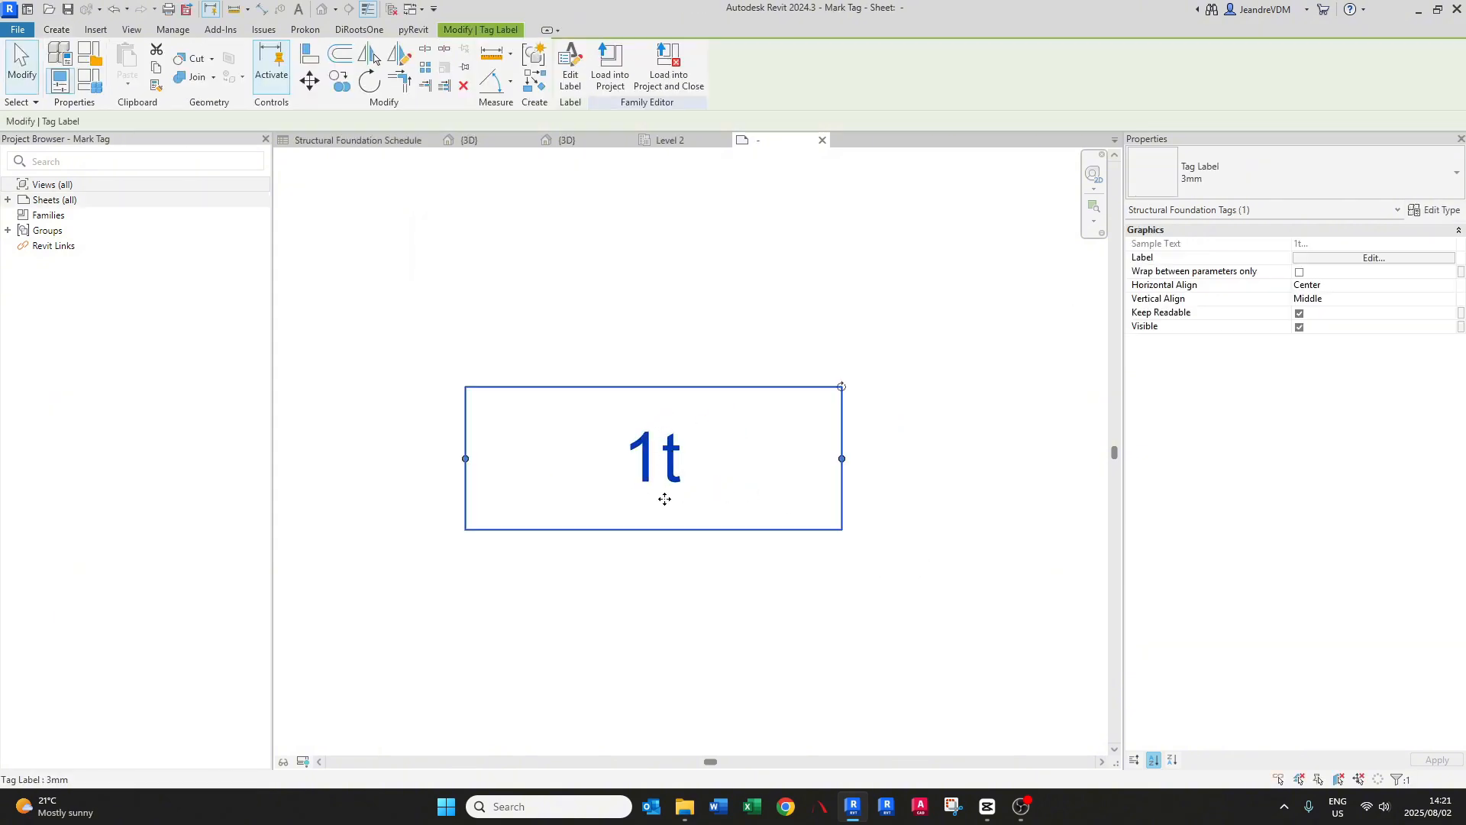
pyautogui.click(573, 80)
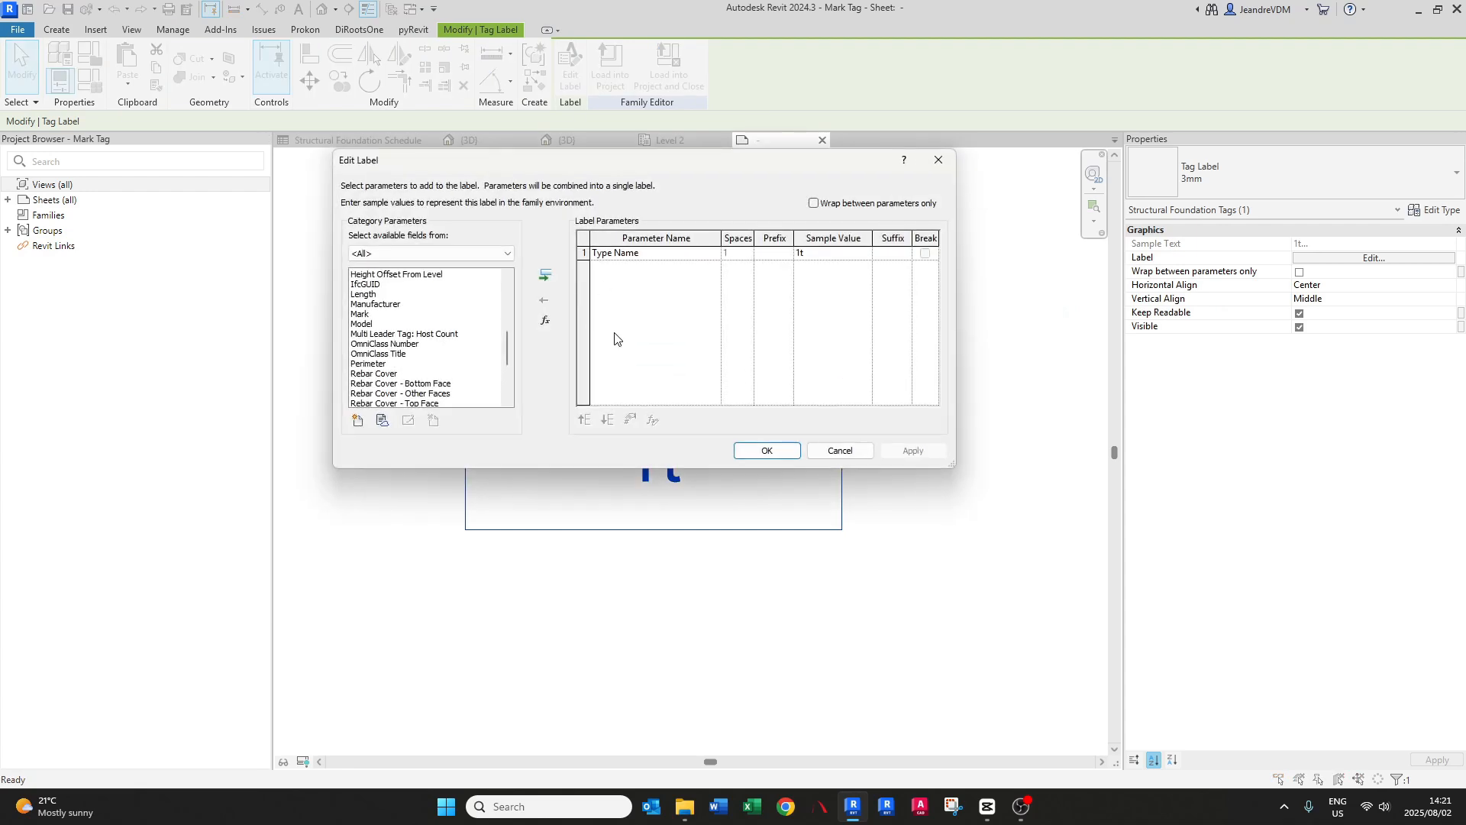
pyautogui.click(603, 254)
pyautogui.click(539, 299)
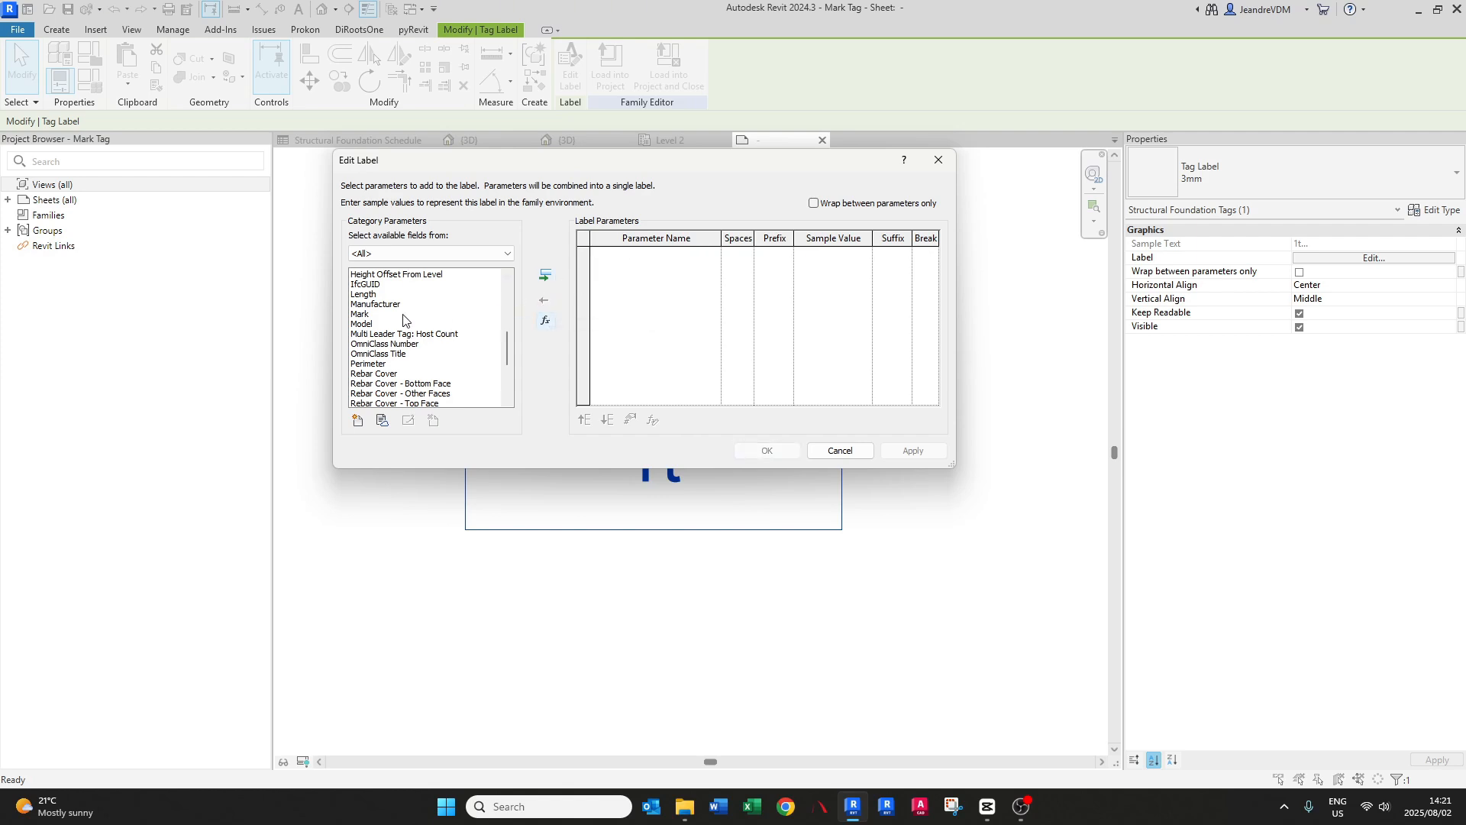
pyautogui.click(359, 315)
pyautogui.click(547, 277)
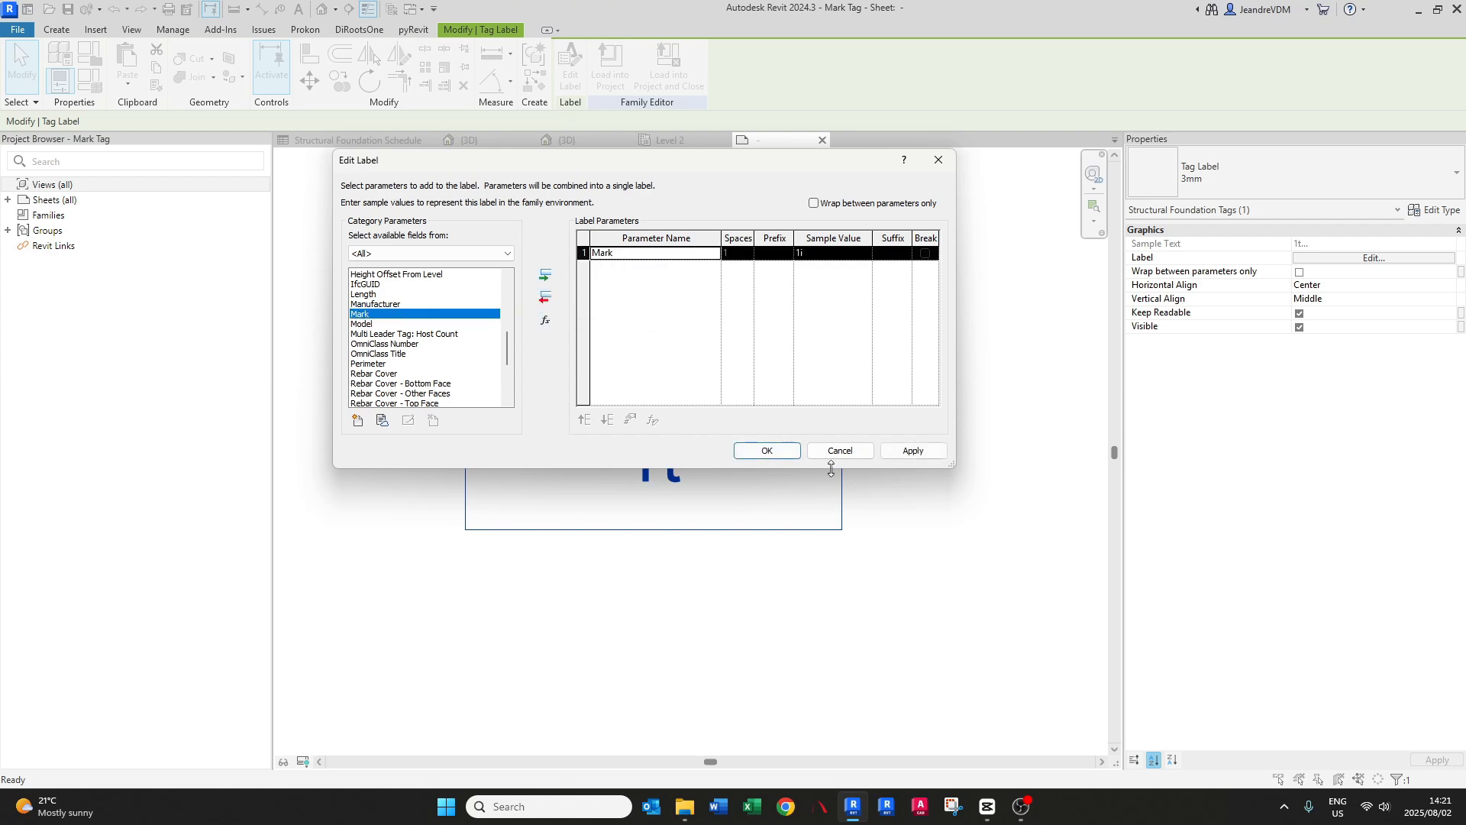
pyautogui.click(766, 450)
pyautogui.click(716, 569)
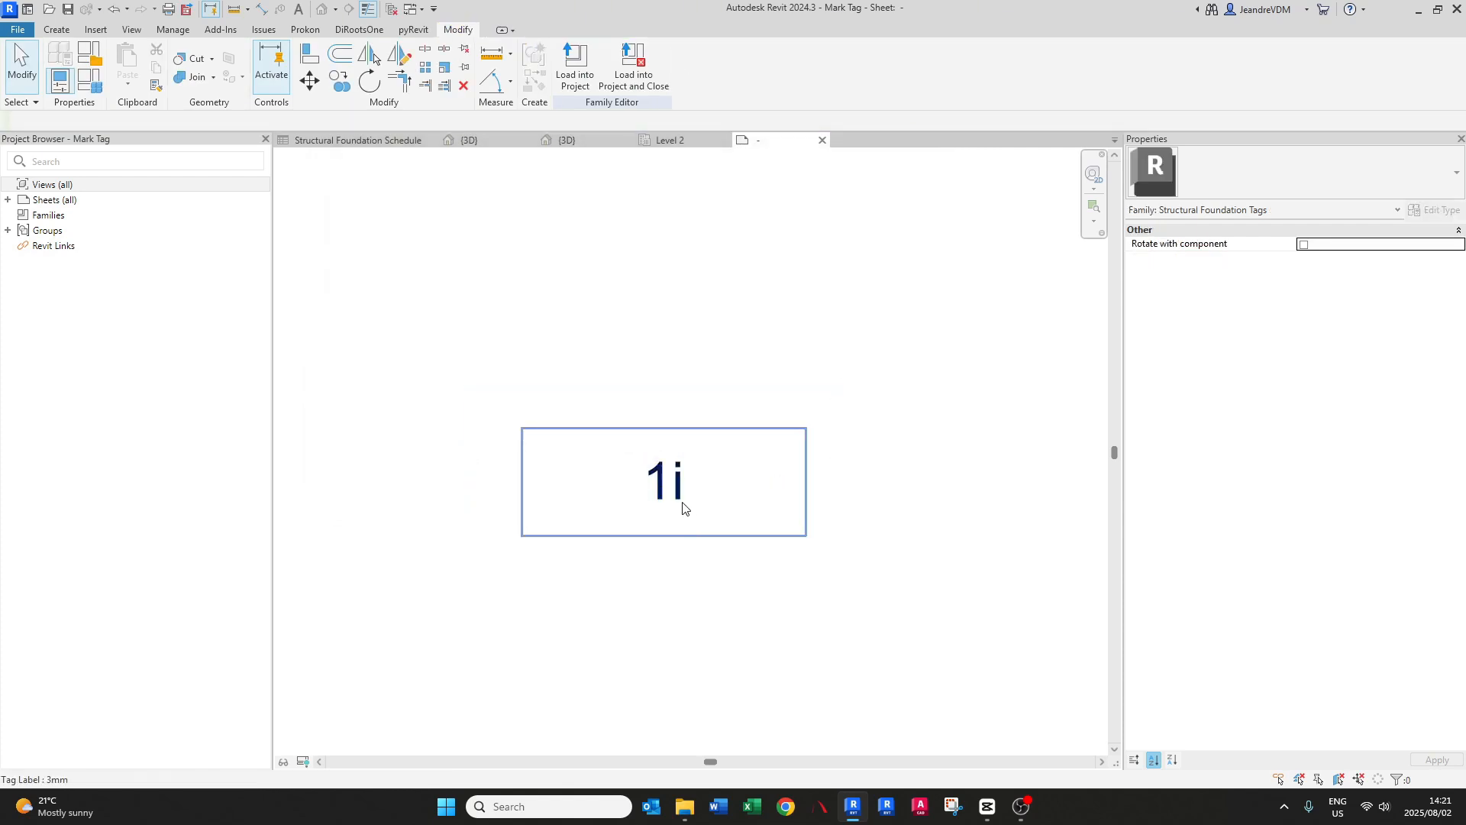
# - Load the Mark Tag family into the Pile CapsR0.rvt project only and end tag placement
pyautogui.click(578, 79)
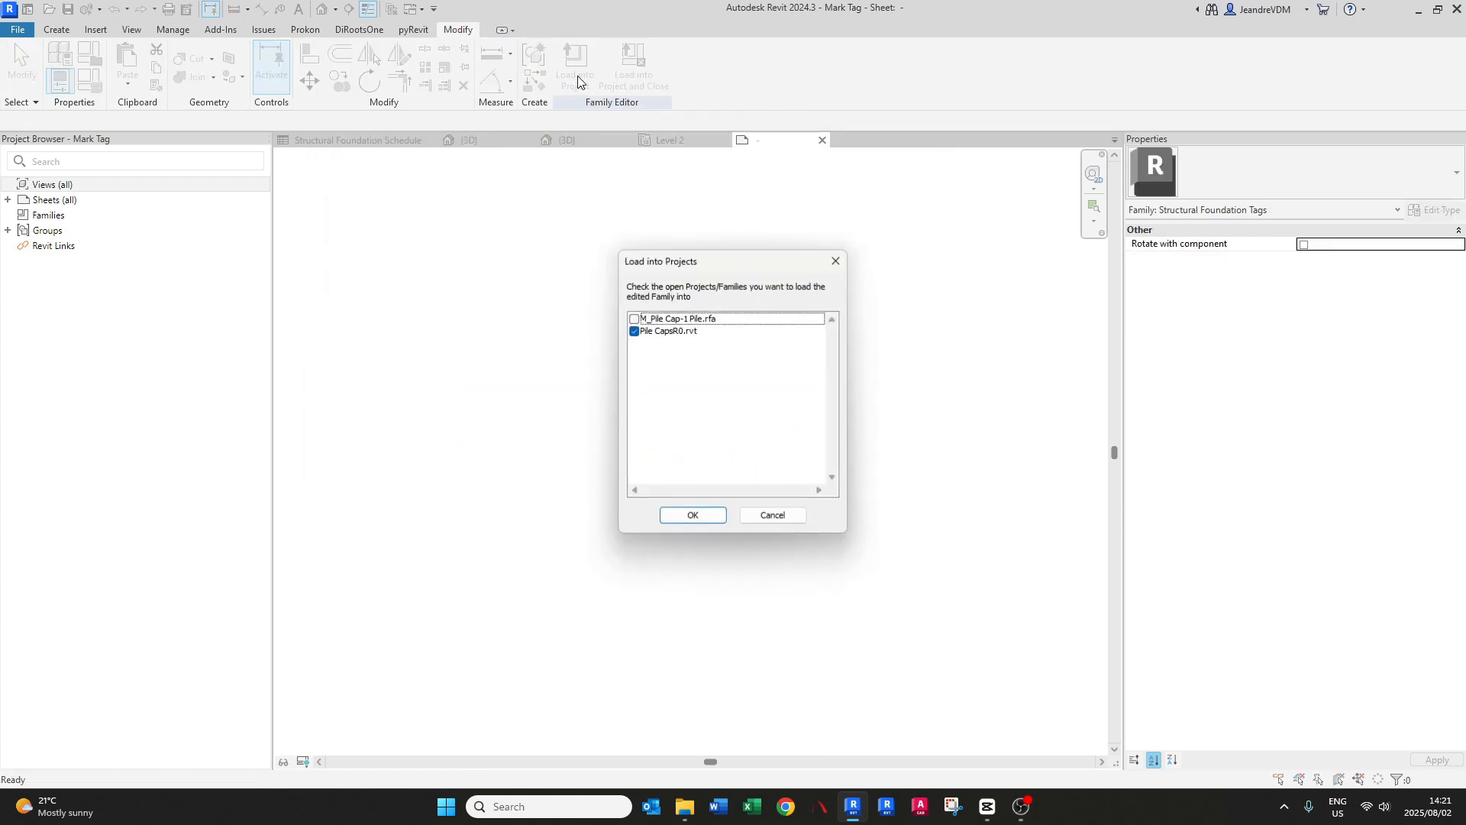
pyautogui.click(694, 515)
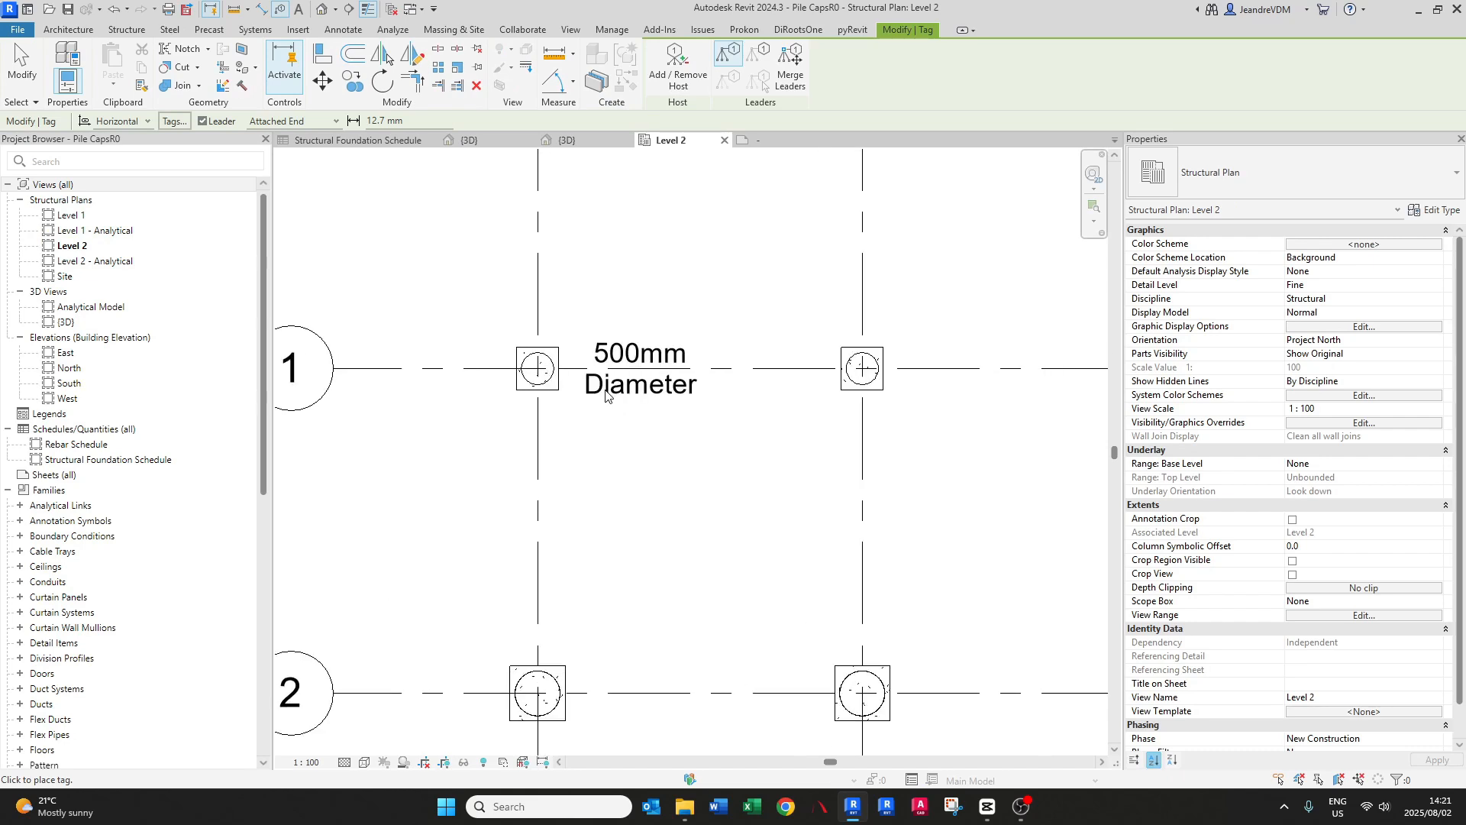
pyautogui.scroll(-2, 606, 398)
pyautogui.press('Escape')
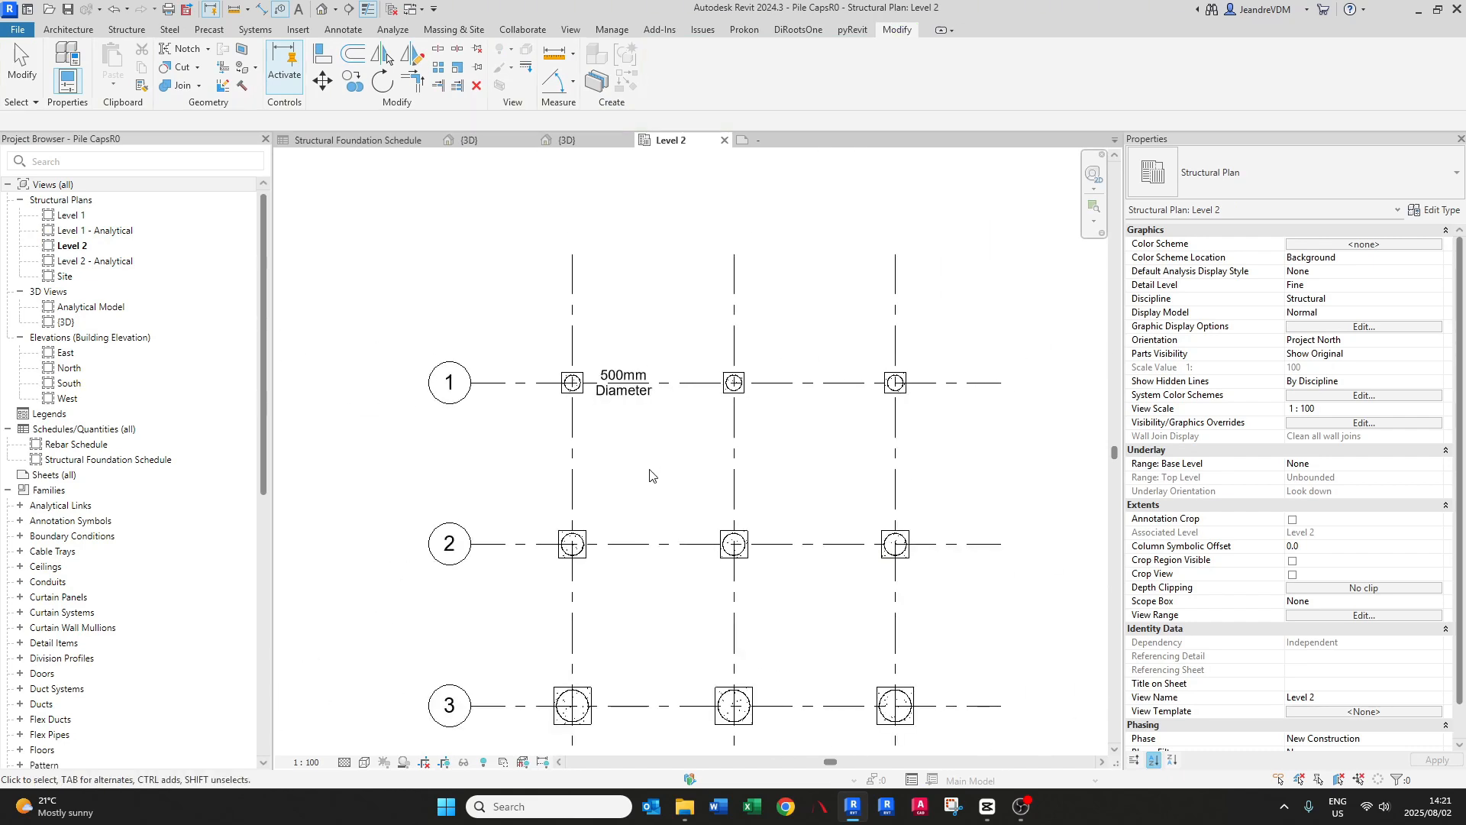
# - Change the pile cap's foundation tag to the Mark Tag type and move it up beside the cap, above grid line 1
pyautogui.click(625, 386)
pyautogui.click(1268, 172)
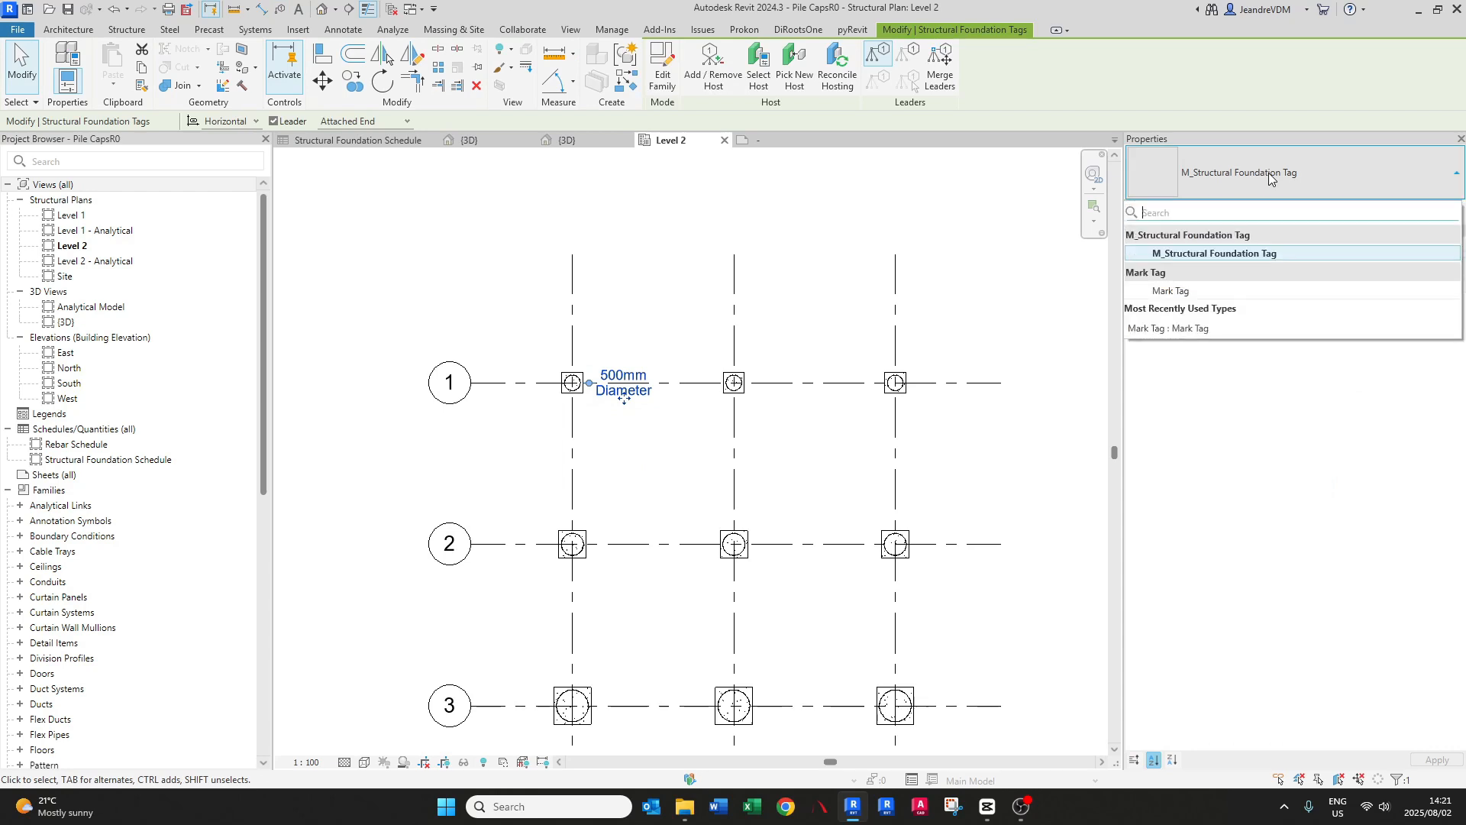
pyautogui.click(1170, 291)
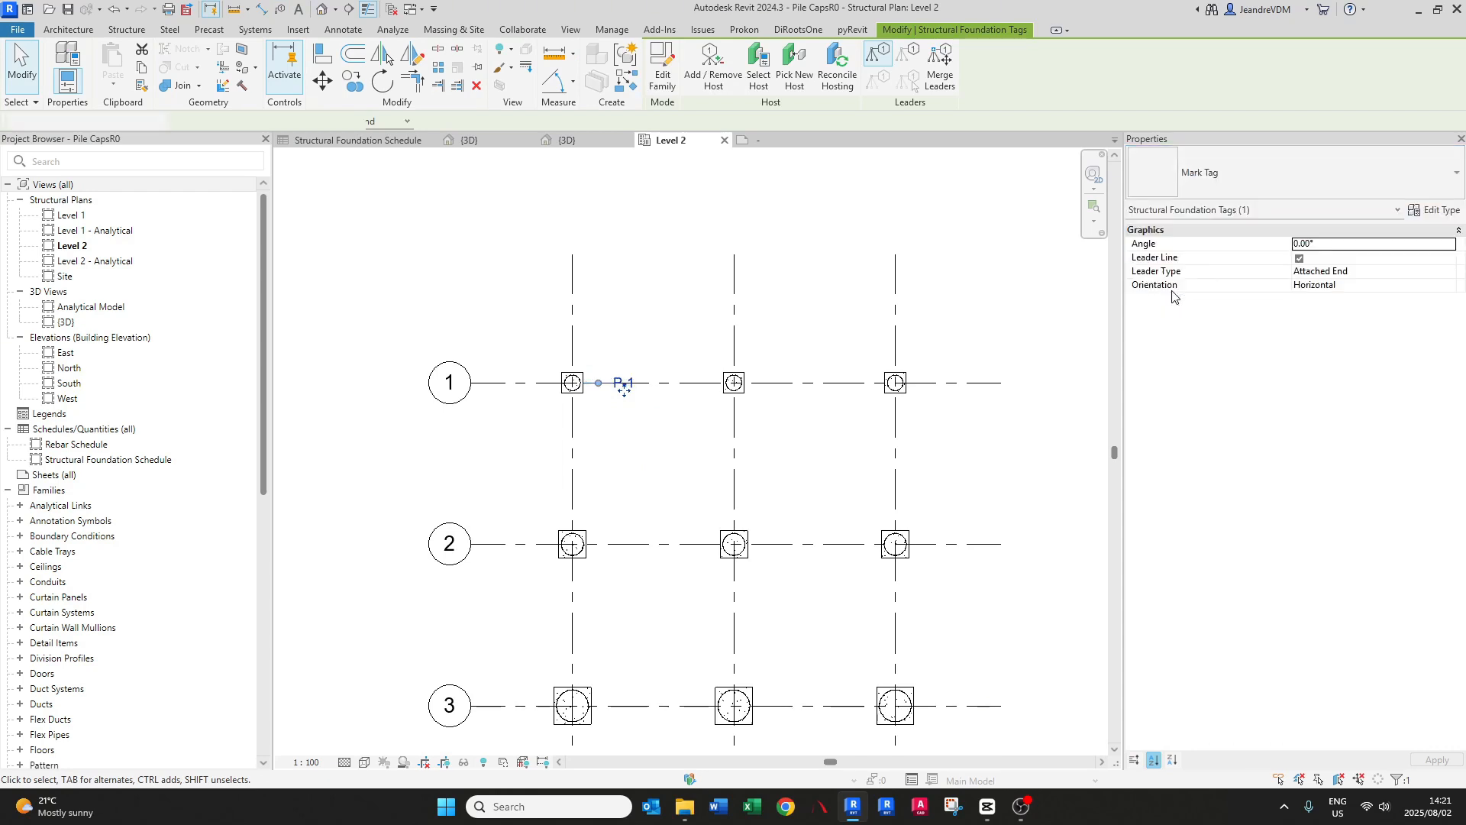
pyautogui.scroll(2, 584, 393)
pyautogui.press('Escape')
pyautogui.click(653, 372)
pyautogui.moveTo(653, 371); pyautogui.dragTo(615, 350)
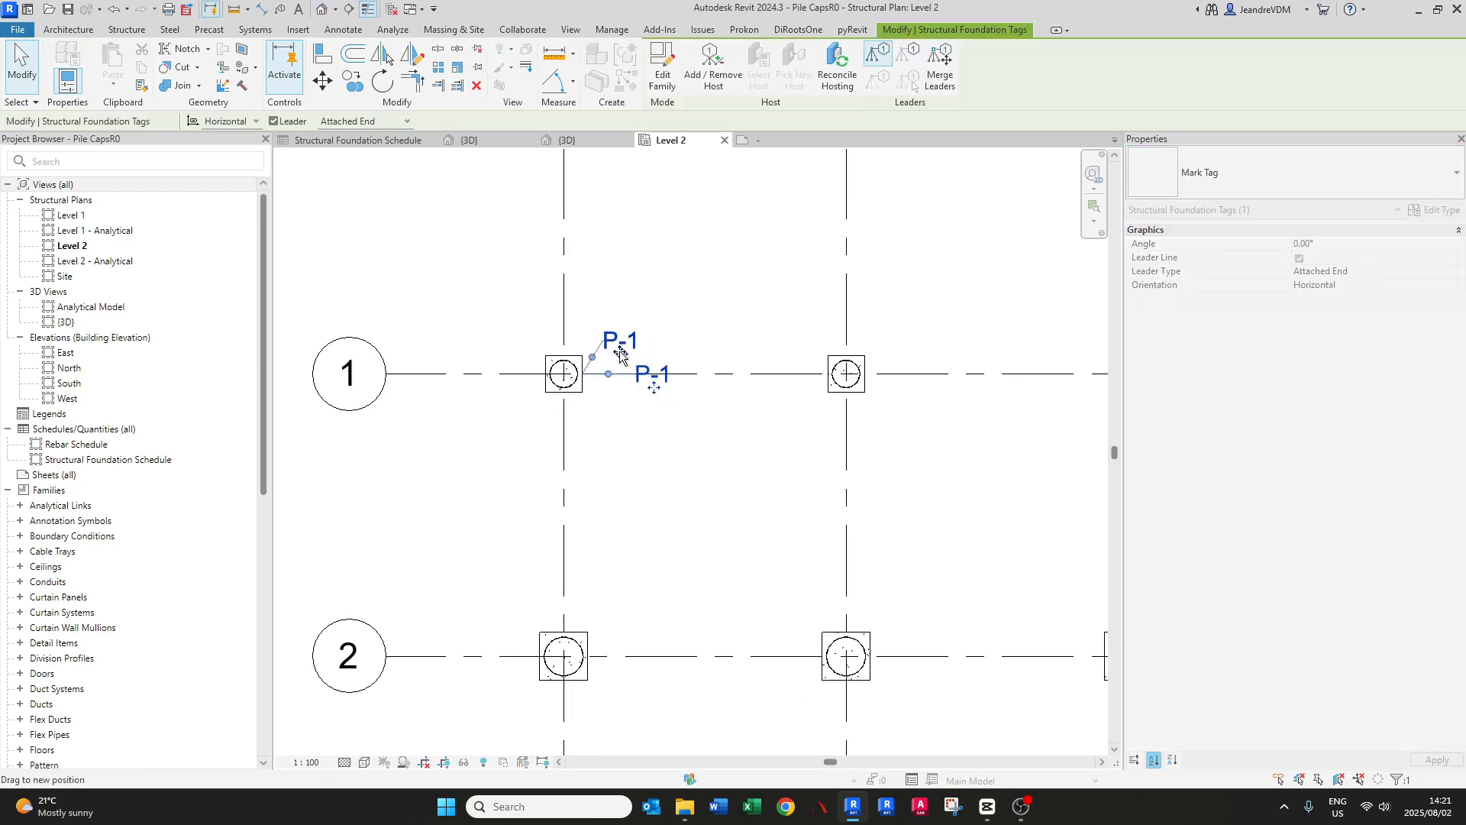
pyautogui.press('Escape')
pyautogui.moveTo(630, 387); pyautogui.dragTo(763, 301, button='middle')
pyautogui.scroll(-2, 504, 382)
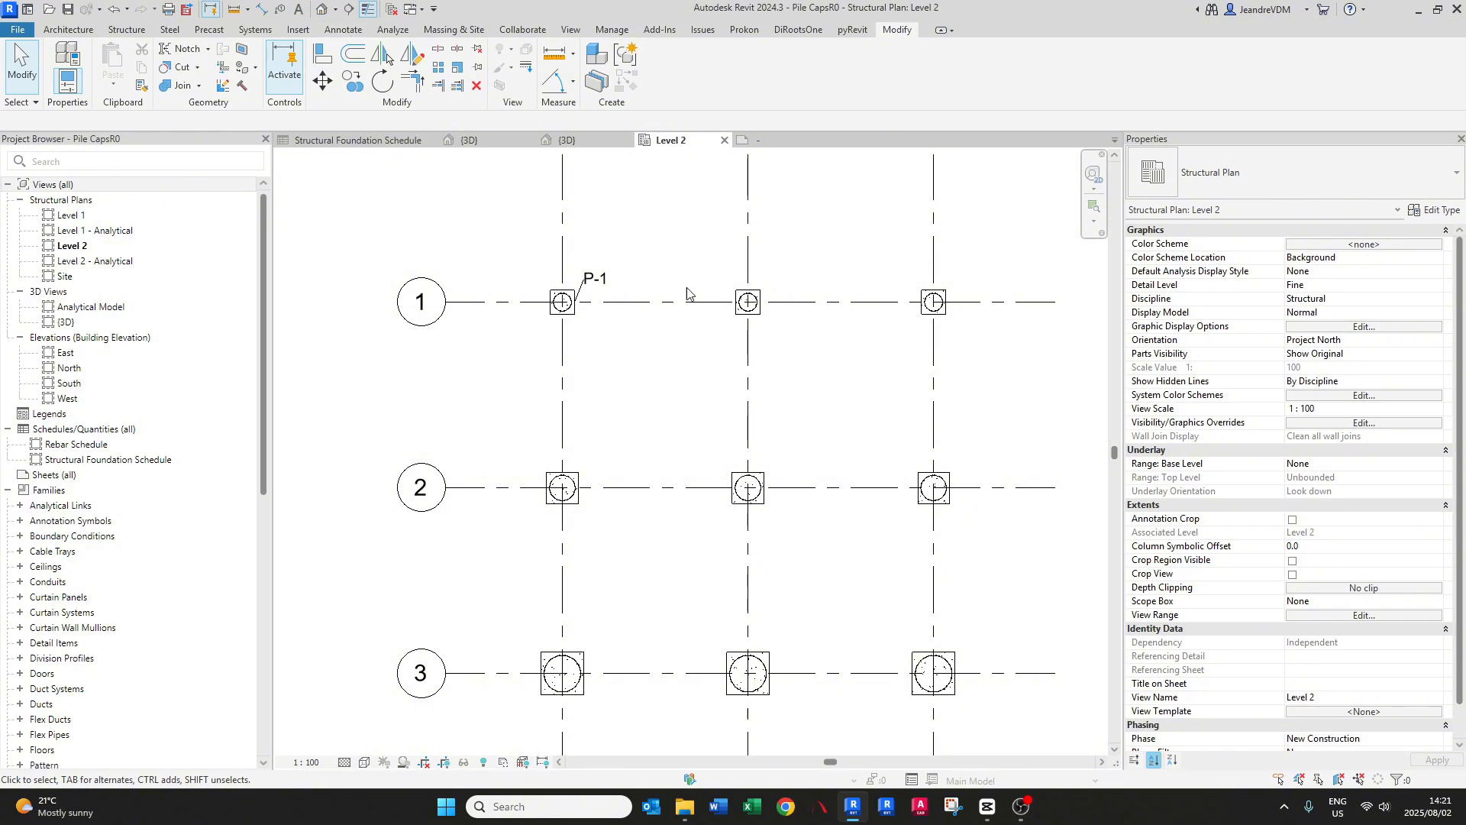
# - Delete the P-1 tag beside its cap and tag all untagged structural foundations in the view with horizontal Mark Tag, without leaders
pyautogui.click(599, 280)
pyautogui.press('Delete')
pyautogui.click(343, 29)
pyautogui.click(803, 65)
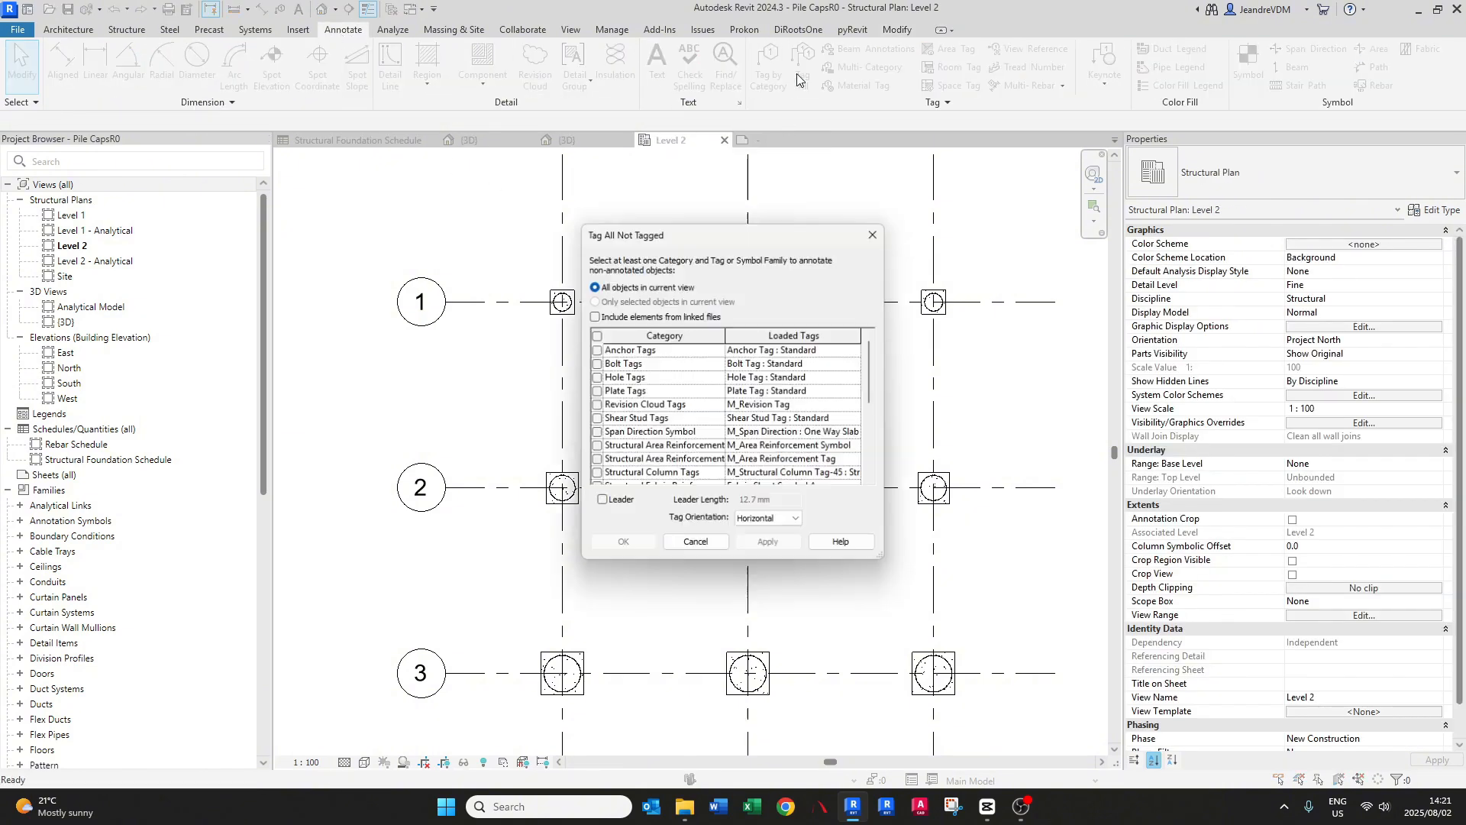
pyautogui.scroll(-1, 634, 461)
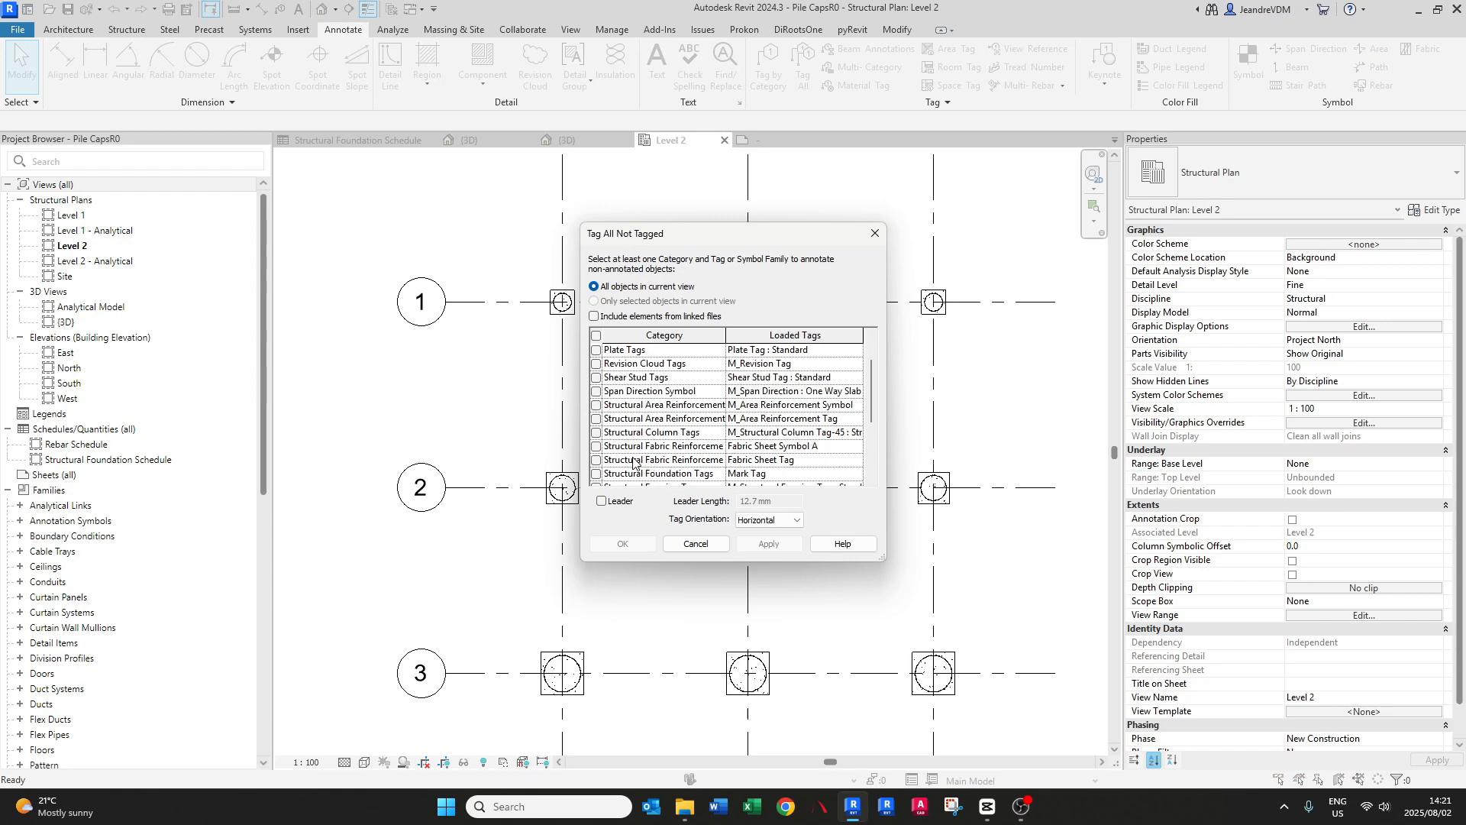
pyautogui.scroll(-1, 633, 461)
pyautogui.click(596, 433)
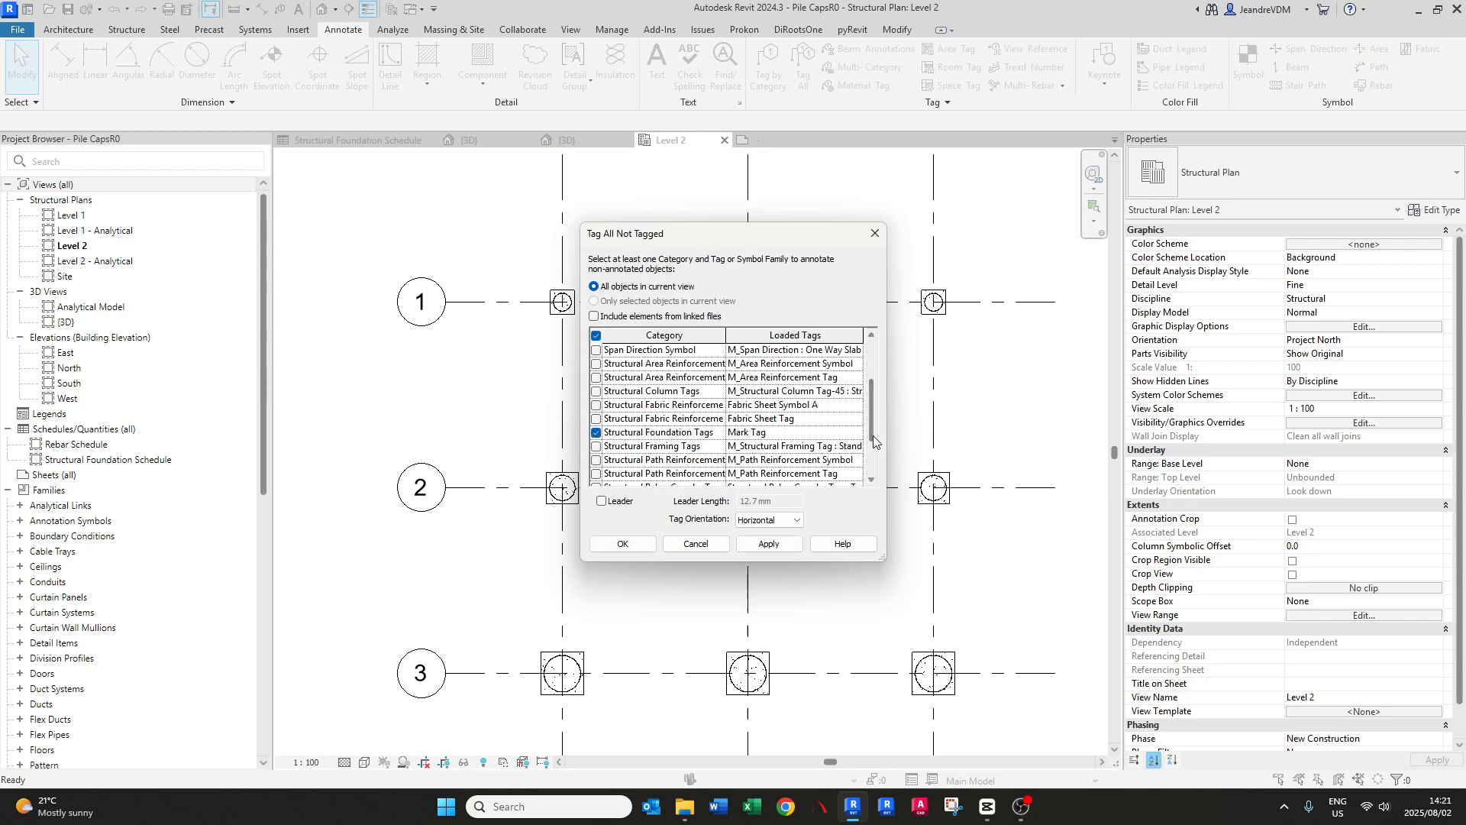
pyautogui.click(857, 437)
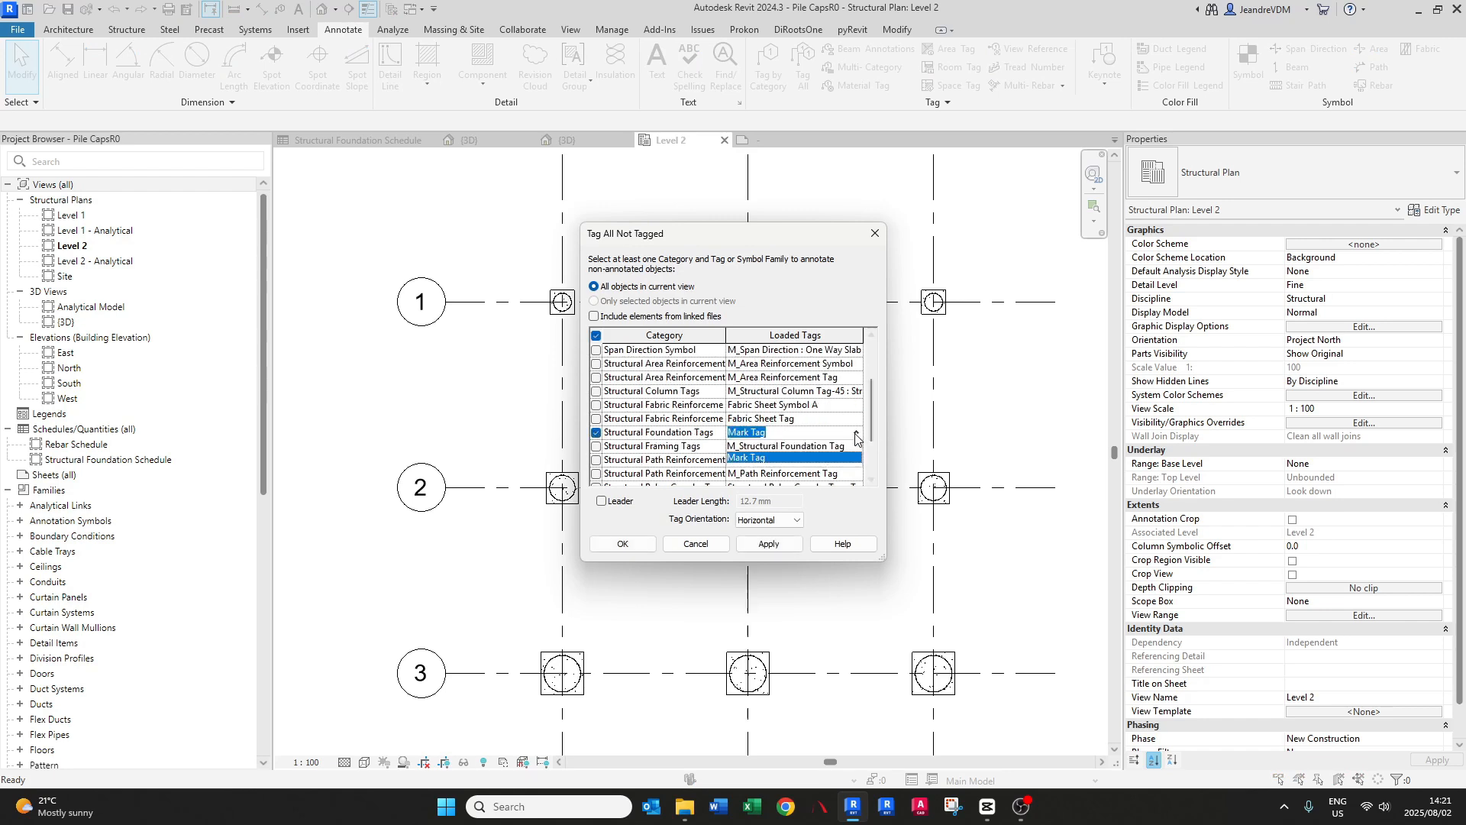
pyautogui.click(744, 458)
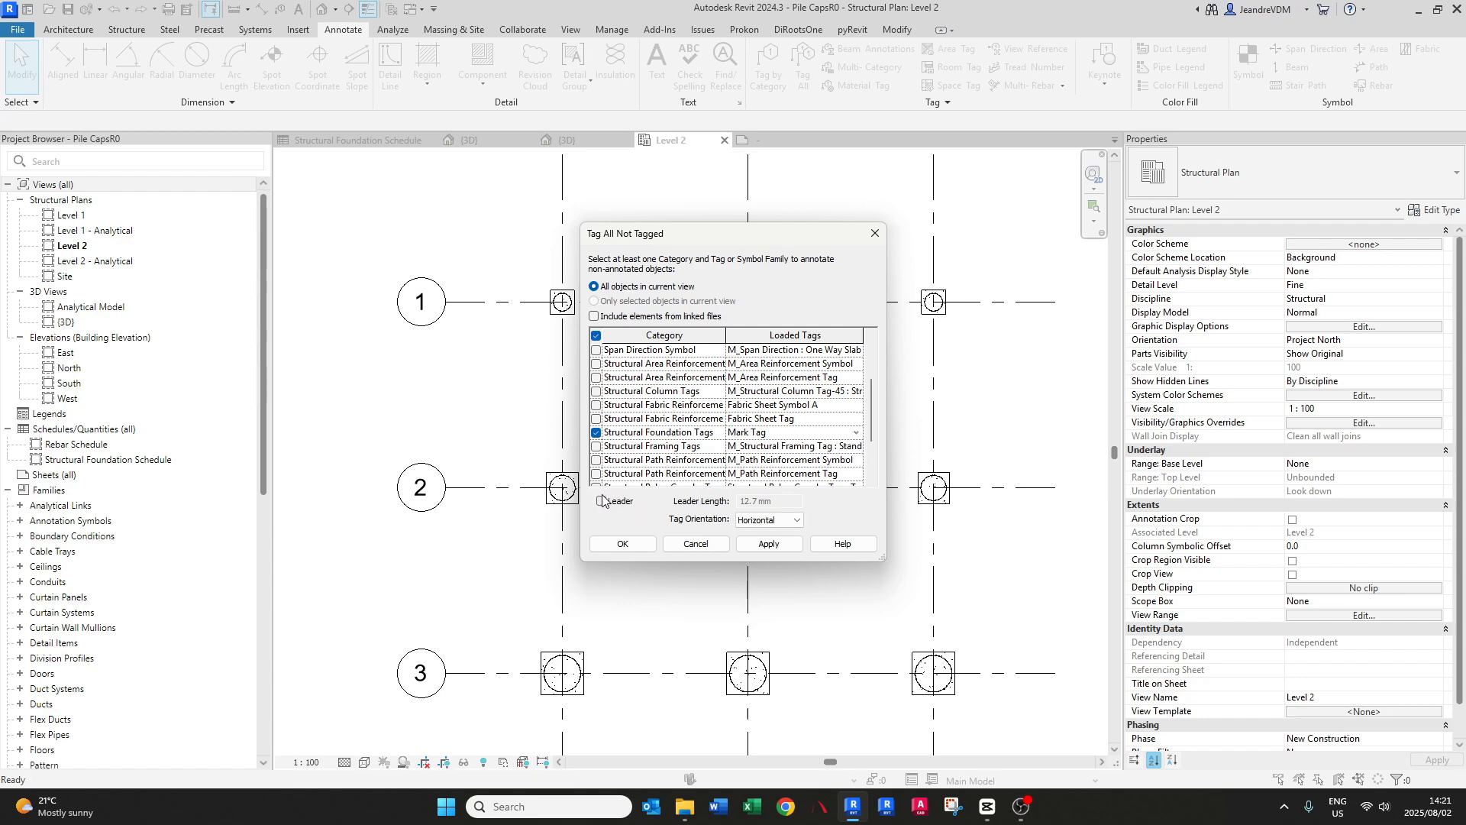
pyautogui.click(777, 545)
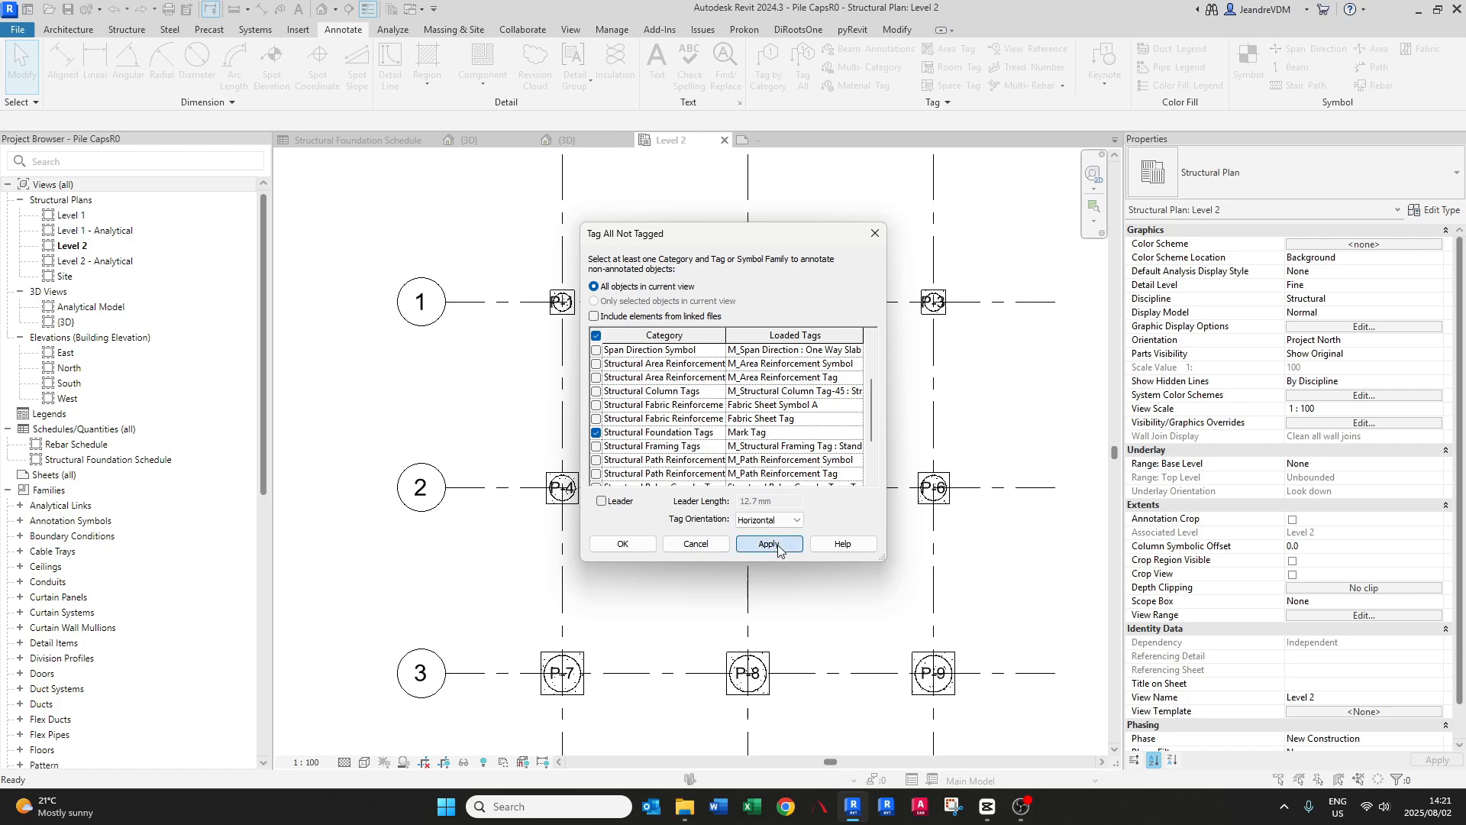
pyautogui.click(622, 543)
# - Examine how the new mark tags sit relative to the pile caps across the grid
pyautogui.scroll(1, 609, 555)
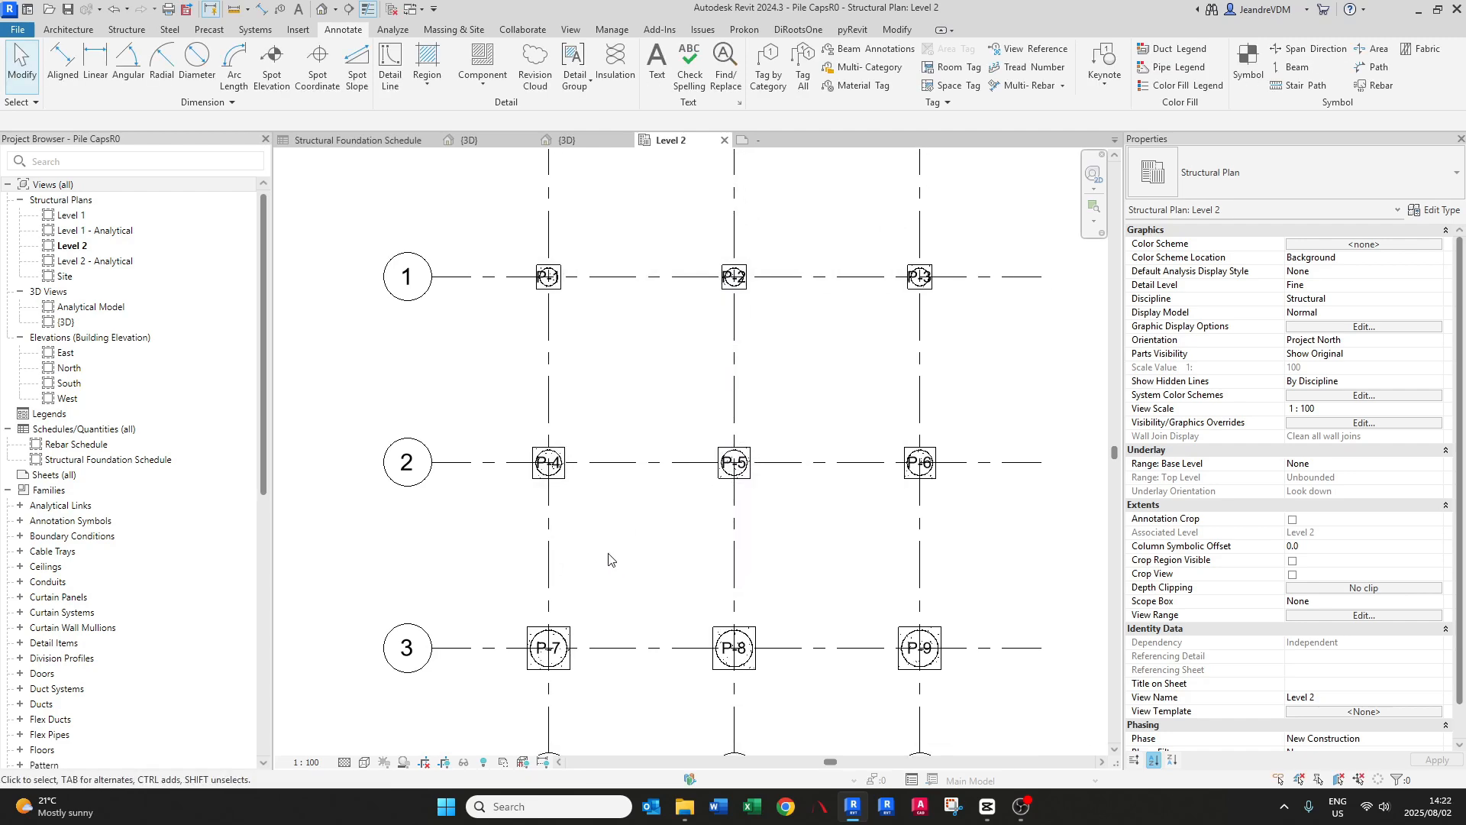
pyautogui.scroll(2, 687, 626)
pyautogui.scroll(1, 787, 691)
pyautogui.scroll(-3, 617, 637)
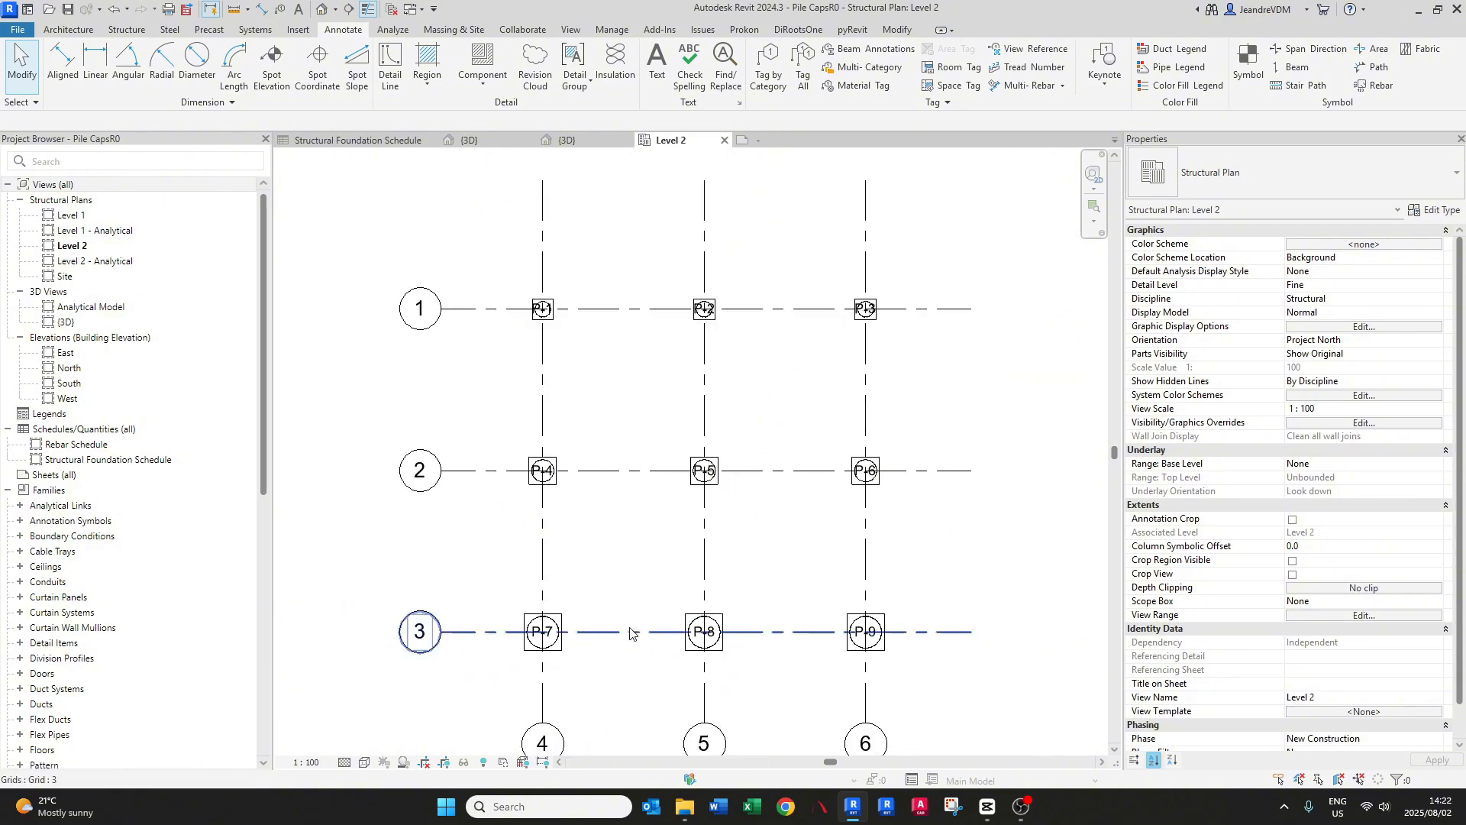
pyautogui.moveTo(615, 643); pyautogui.dragTo(604, 557, button='middle')
pyautogui.scroll(1, 616, 545)
pyautogui.moveTo(580, 491); pyautogui.dragTo(583, 539, button='middle')
pyautogui.scroll(2, 510, 416)
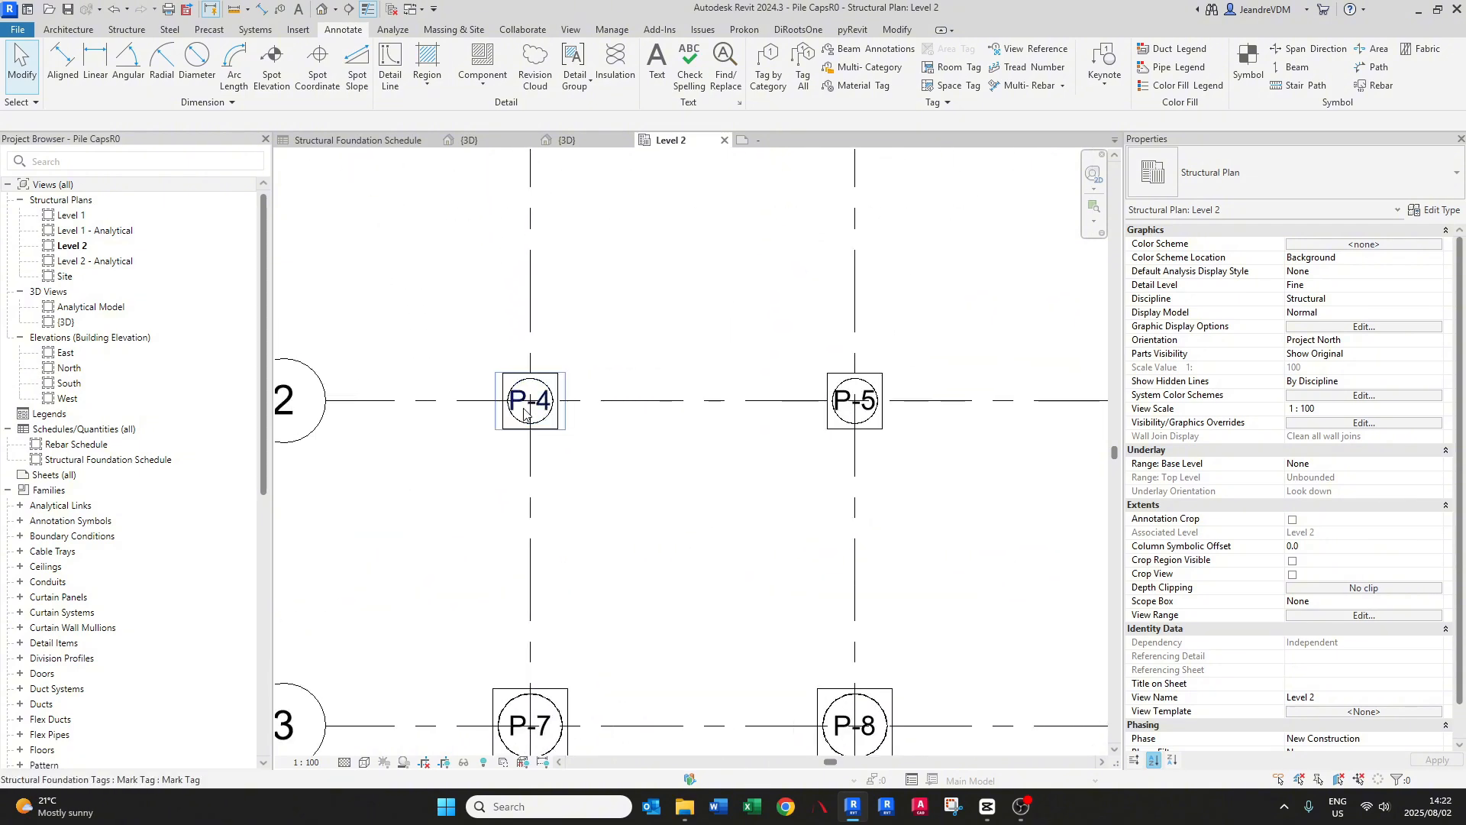
pyautogui.moveTo(556, 420); pyautogui.dragTo(551, 485, button='middle')
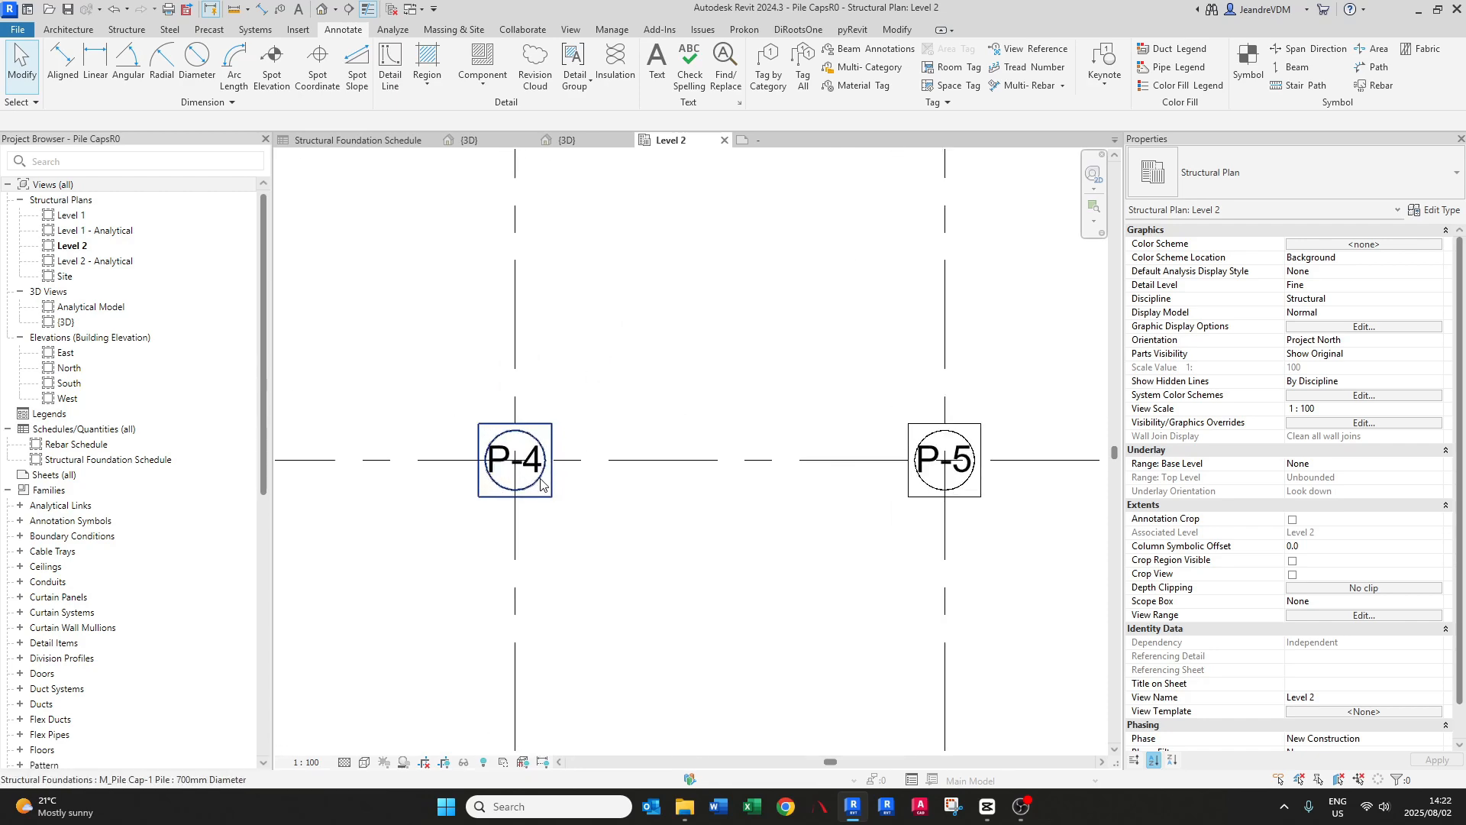
pyautogui.scroll(-2, 552, 485)
pyautogui.scroll(1, 546, 479)
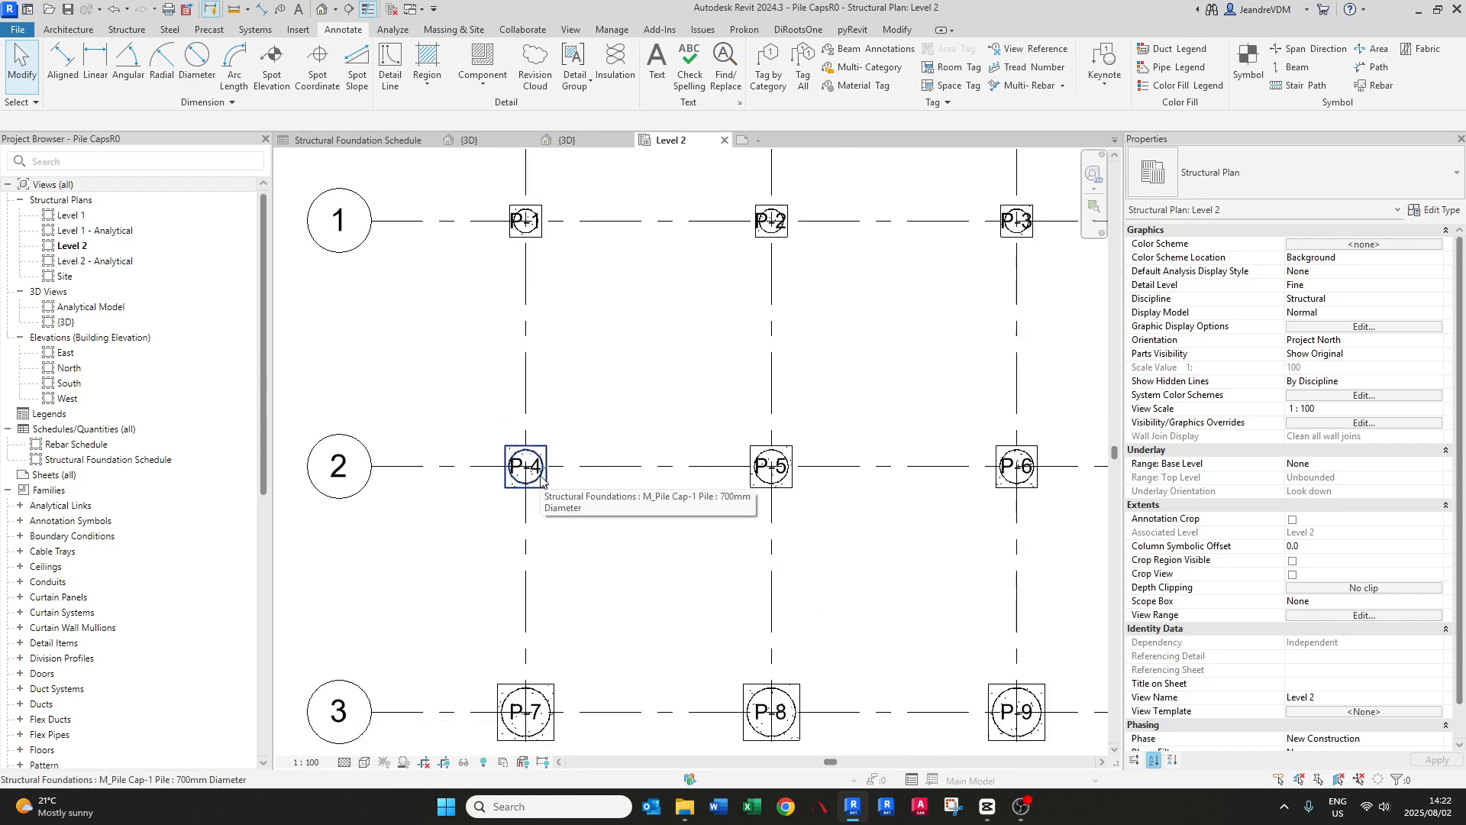
# - Turn on visibility of automatic sketch dimensions and reference planes in the Mark Tag family's sheet view
pyautogui.click(758, 139)
pyautogui.click(672, 473)
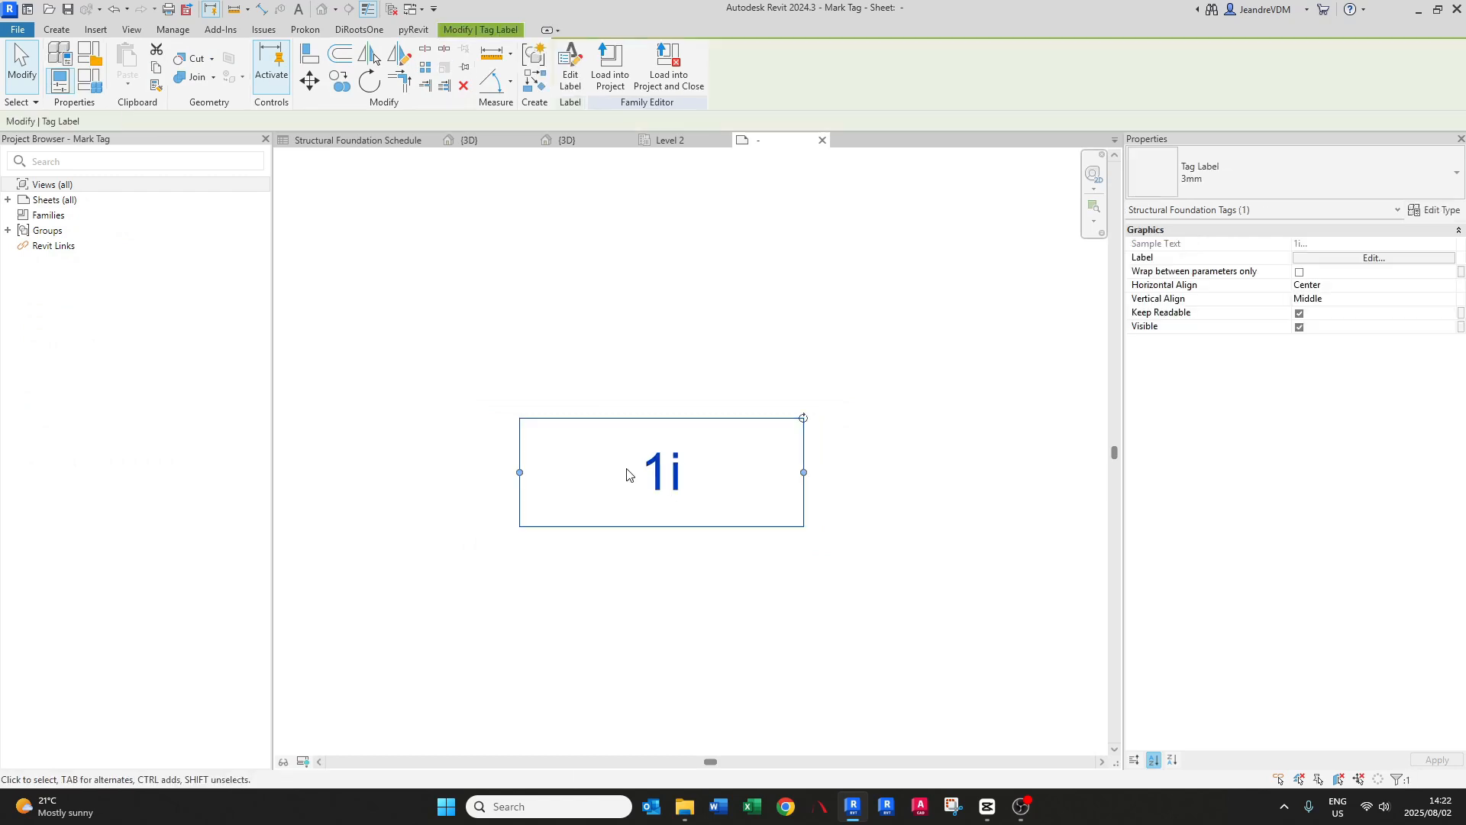
pyautogui.press('Escape')
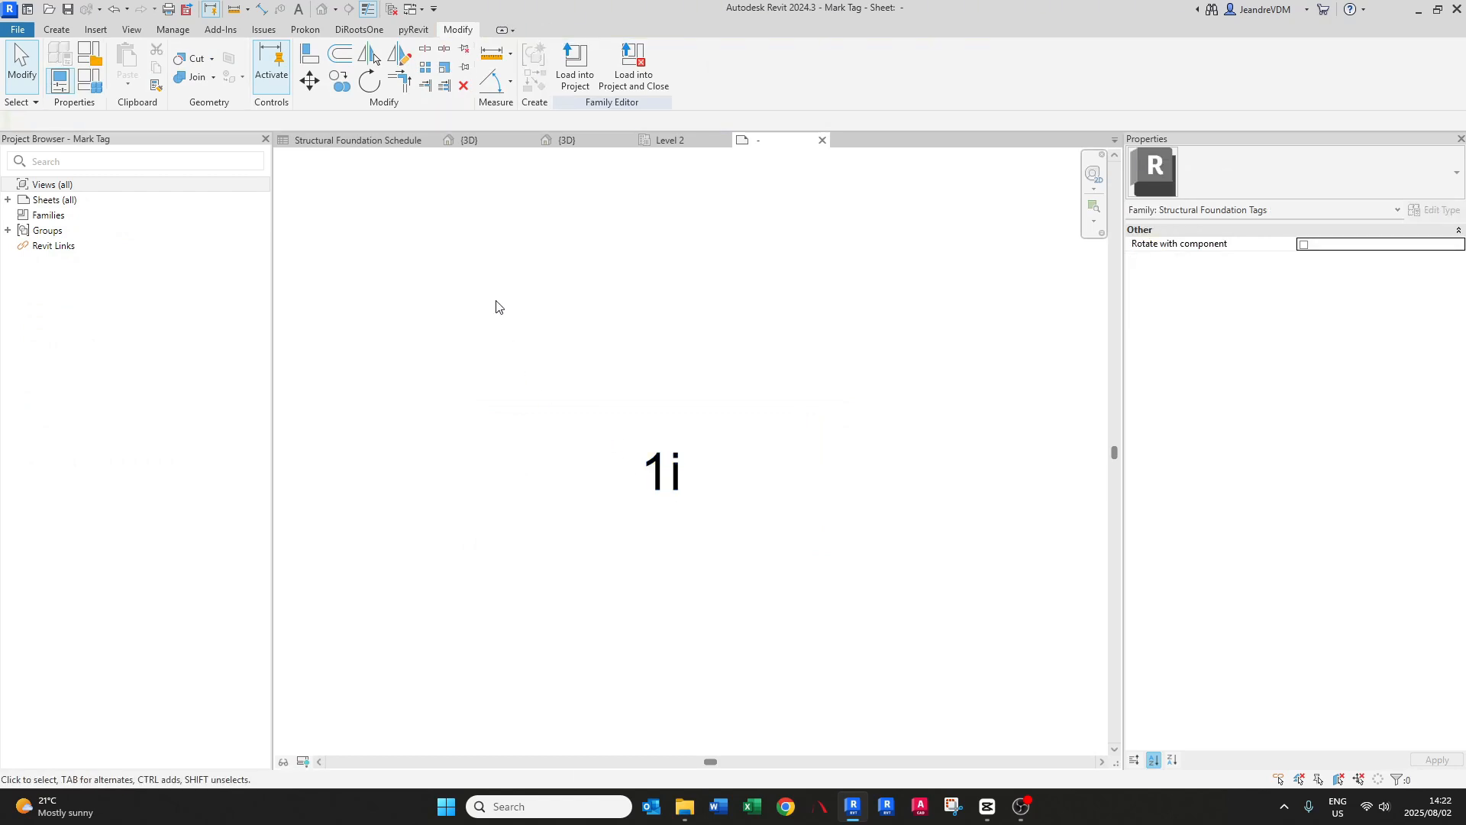
pyautogui.press('v')
pyautogui.press('g')
pyautogui.click(156, 98)
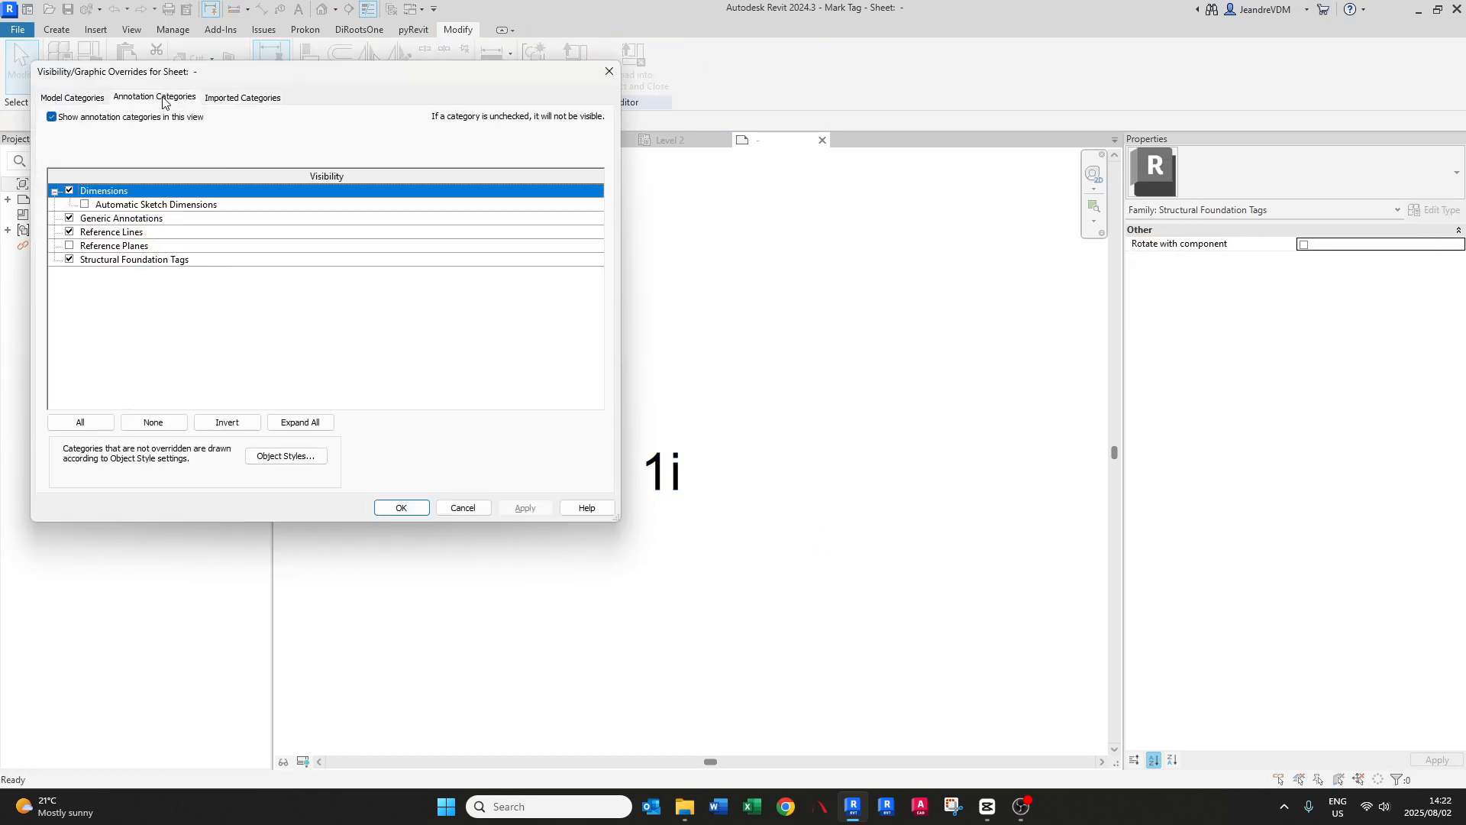
pyautogui.click(84, 205)
pyautogui.click(70, 245)
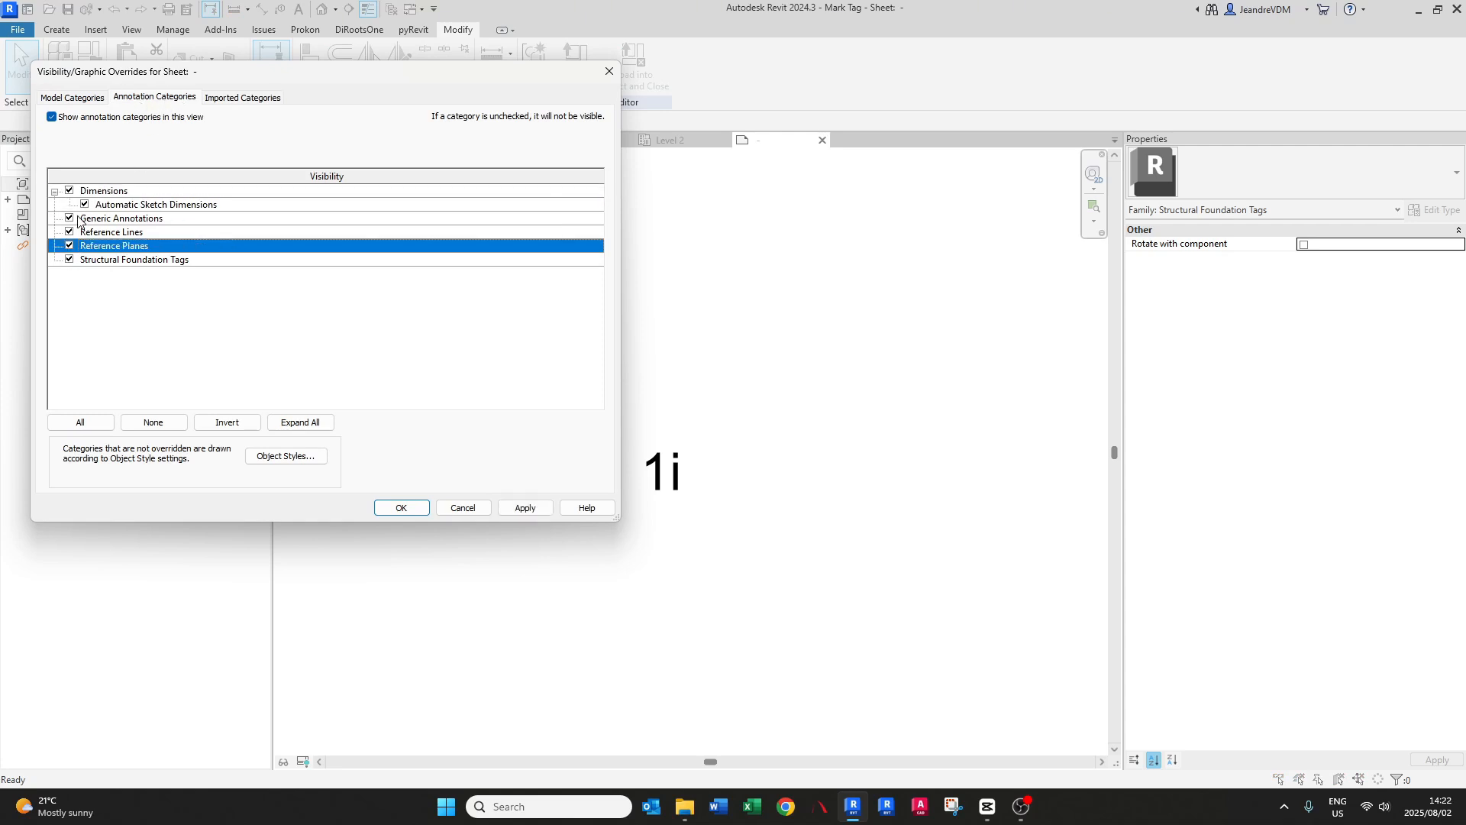
pyautogui.click(402, 508)
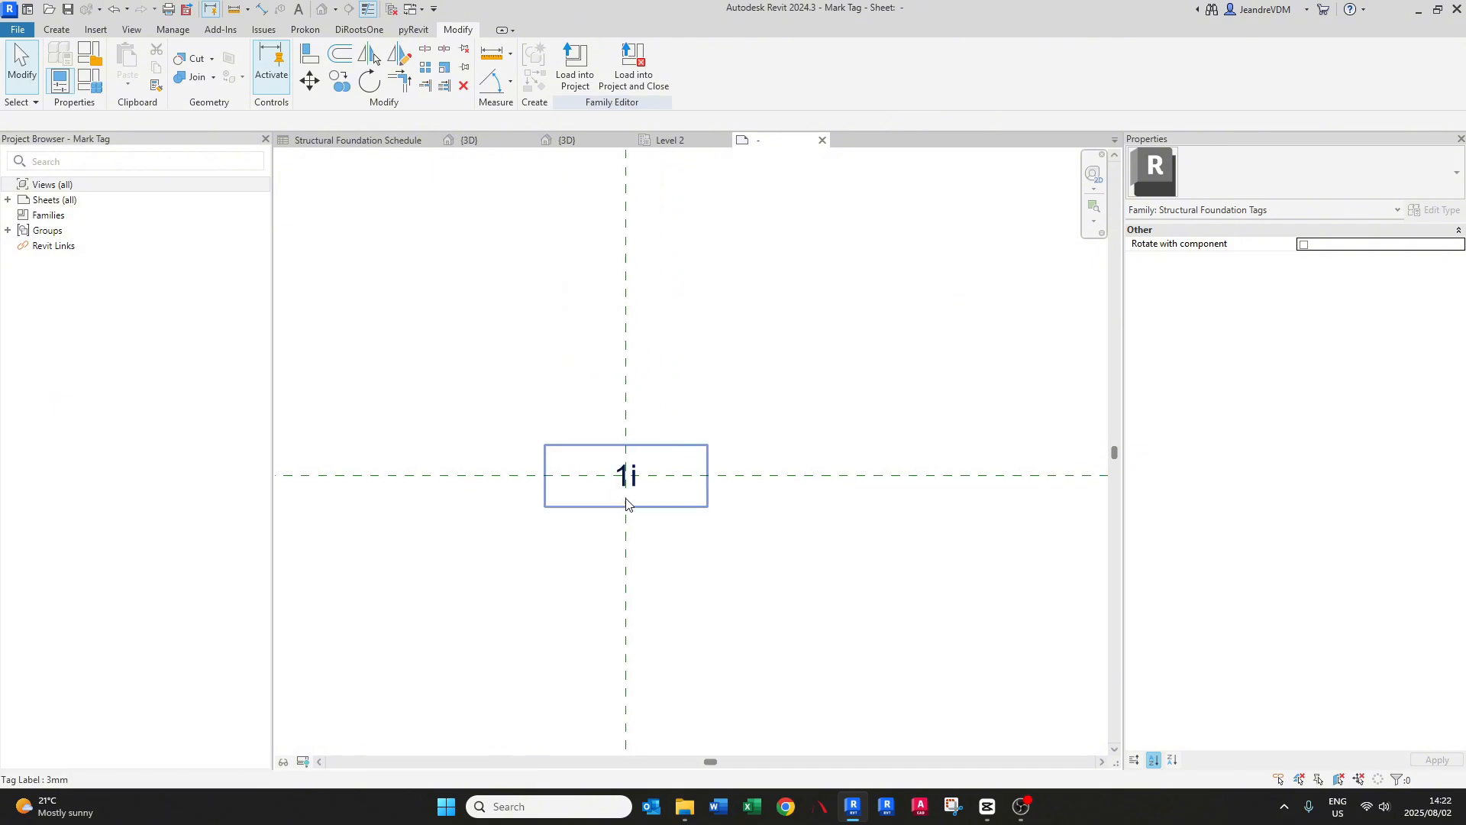
# - Move the tag label up and to the right of the reference plane intersection
pyautogui.click(641, 493)
pyautogui.scroll(-5, 620, 471)
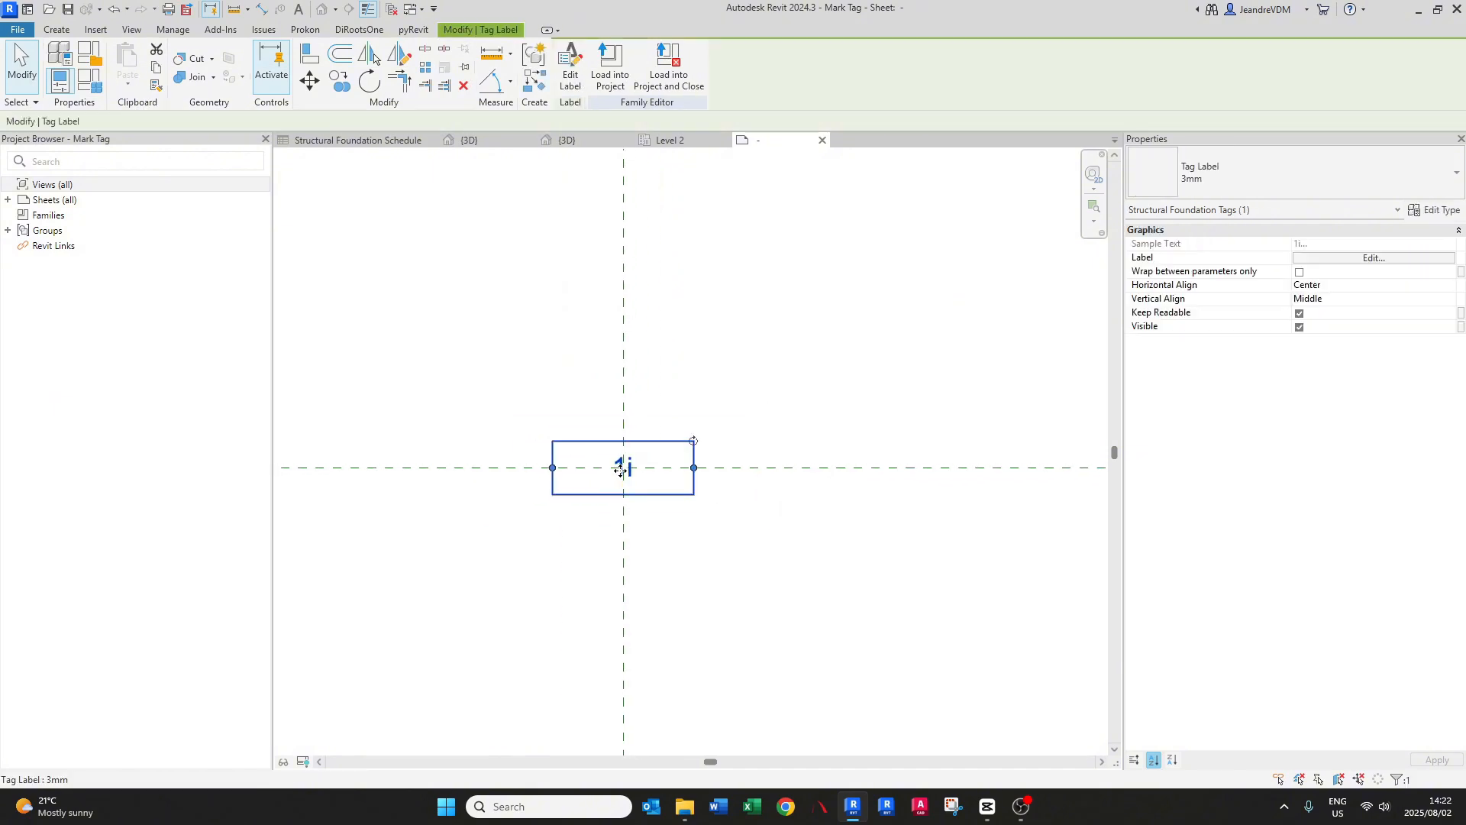
pyautogui.scroll(4, 620, 471)
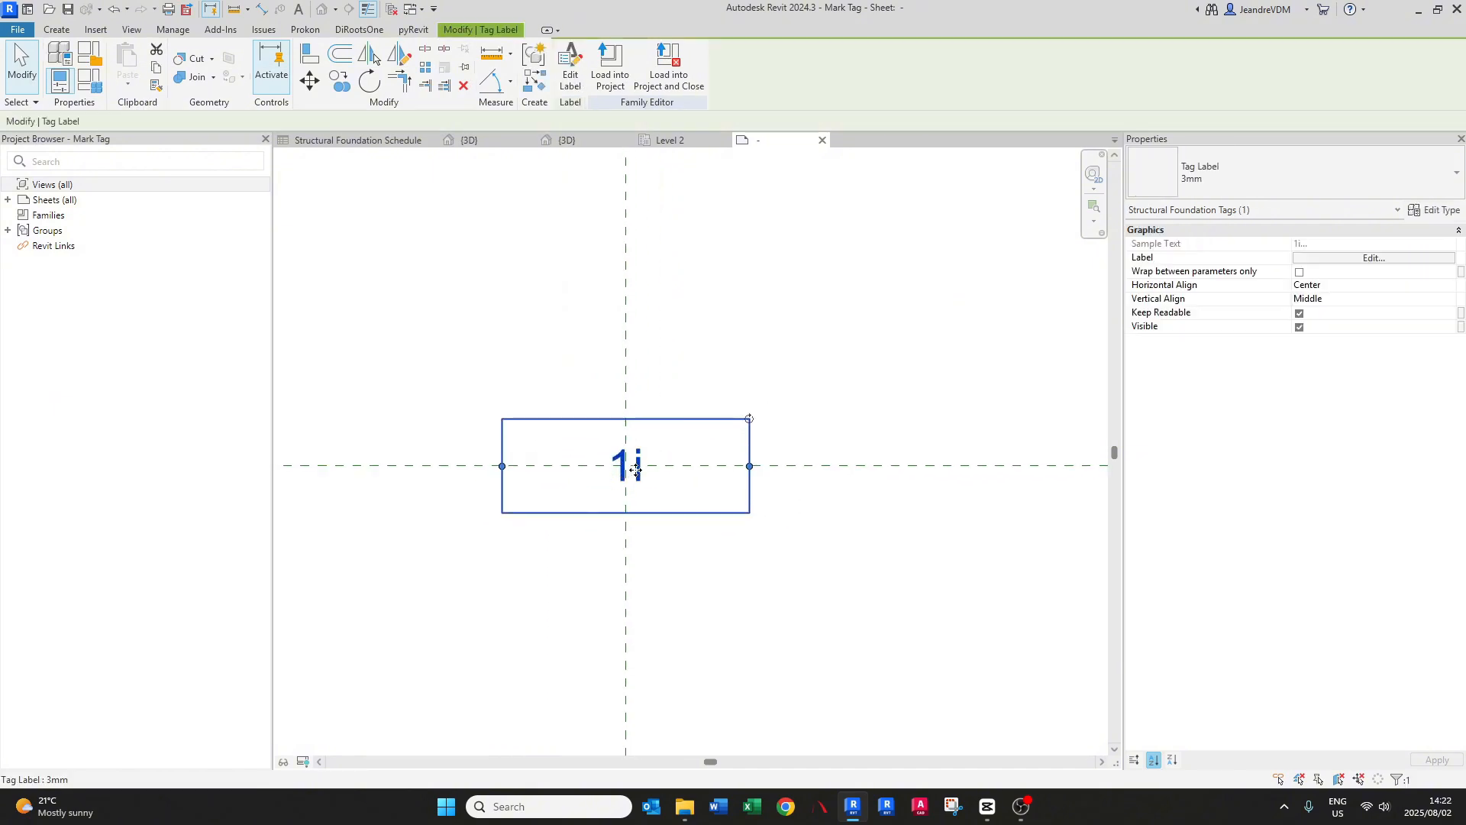
pyautogui.scroll(-4, 621, 469)
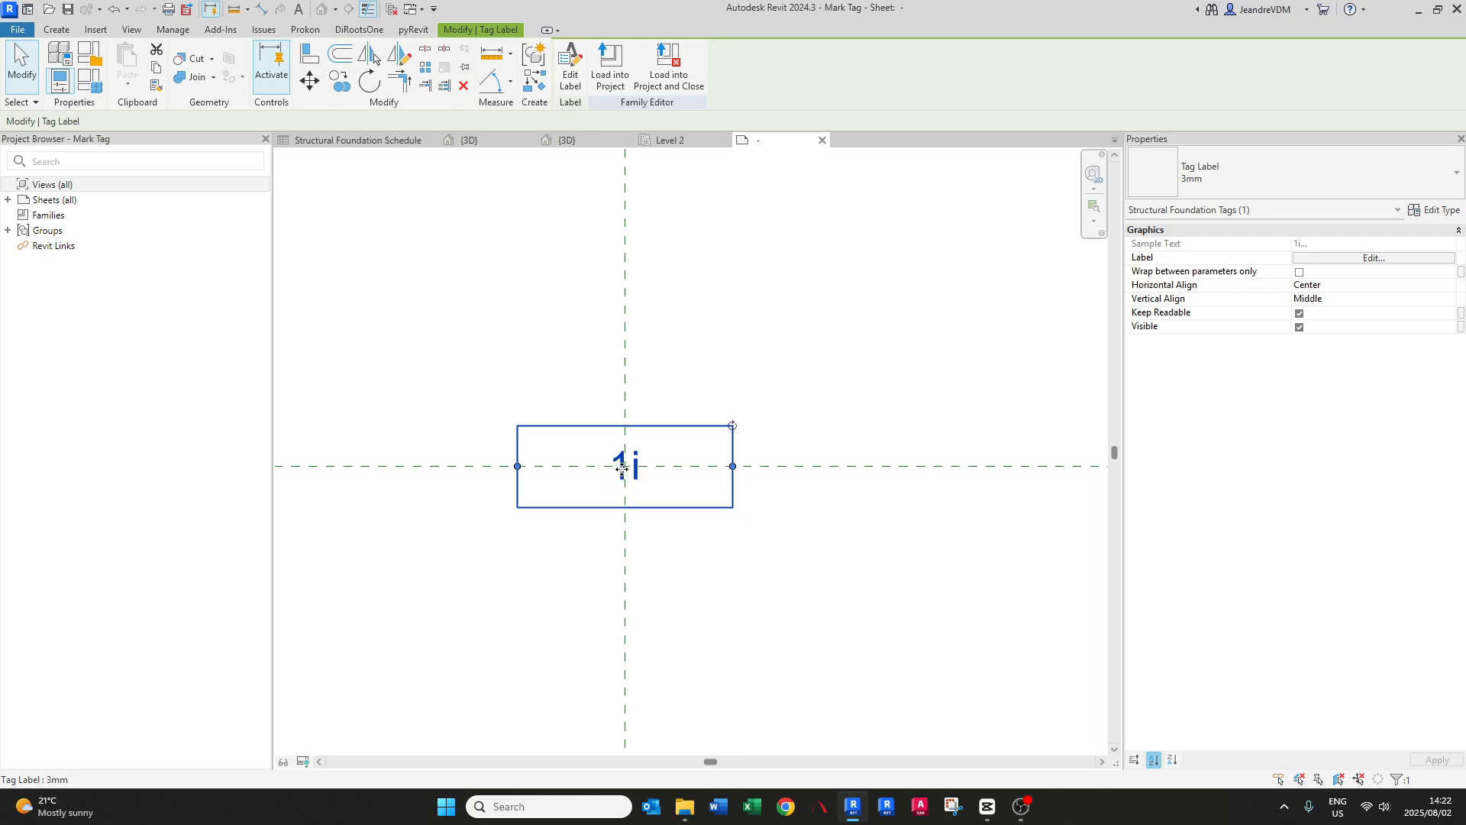
pyautogui.moveTo(623, 468); pyautogui.dragTo(696, 424)
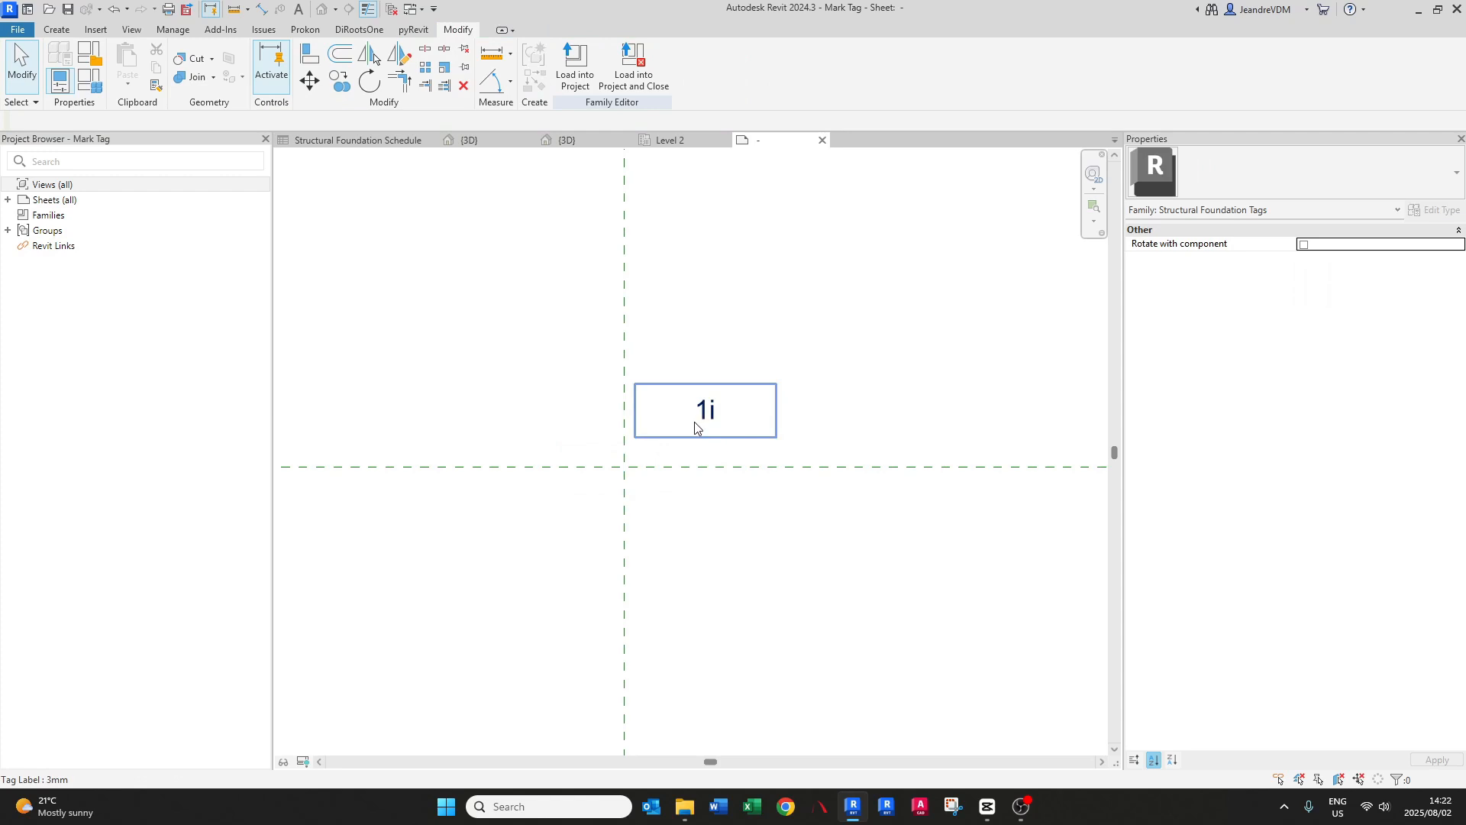
# - Load the edited Mark Tag family into the Pile CapsR0 project, overwriting the version already loaded there
pyautogui.click(575, 83)
pyautogui.click(689, 516)
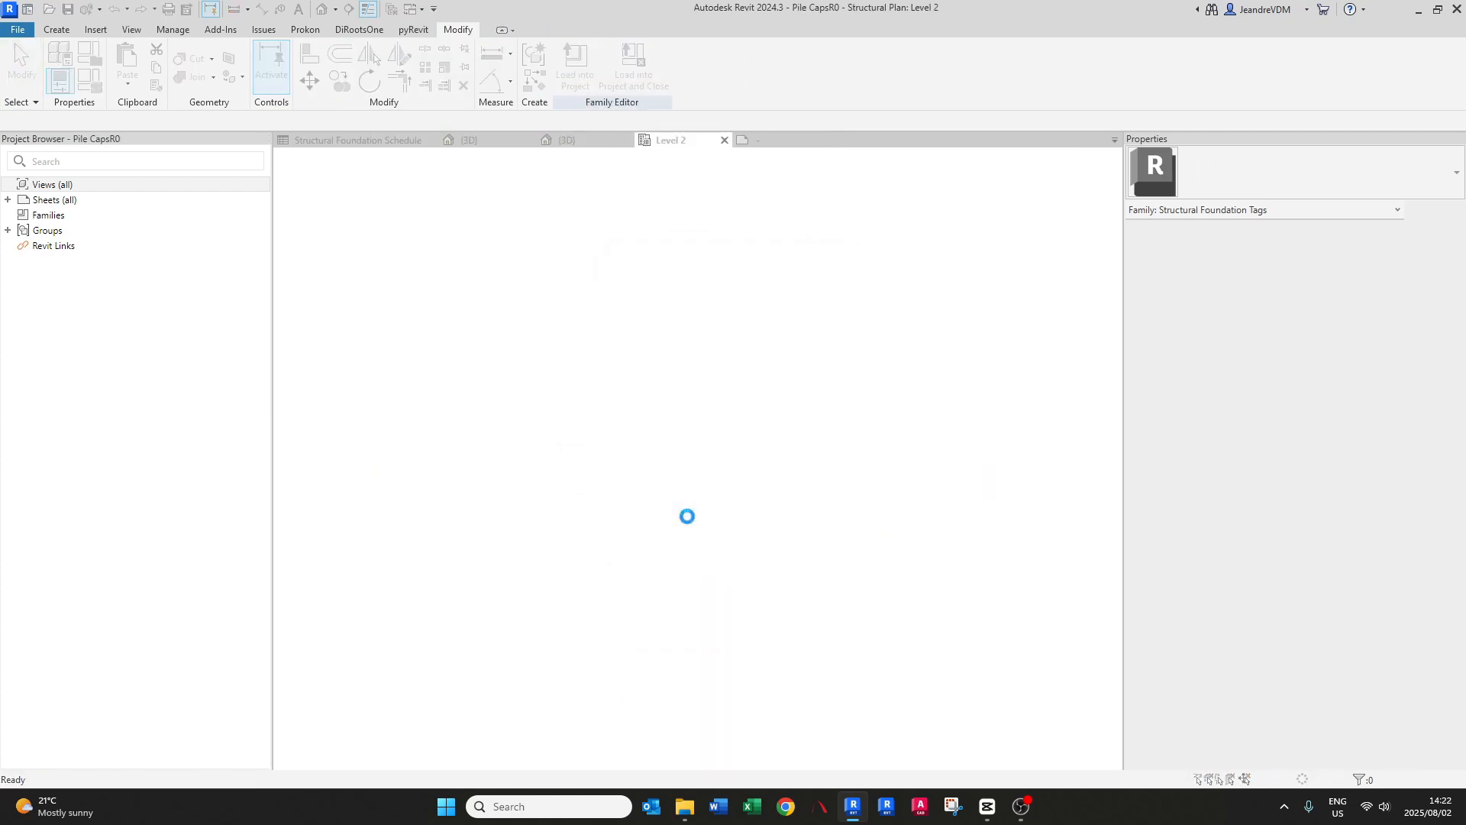
pyautogui.click(655, 405)
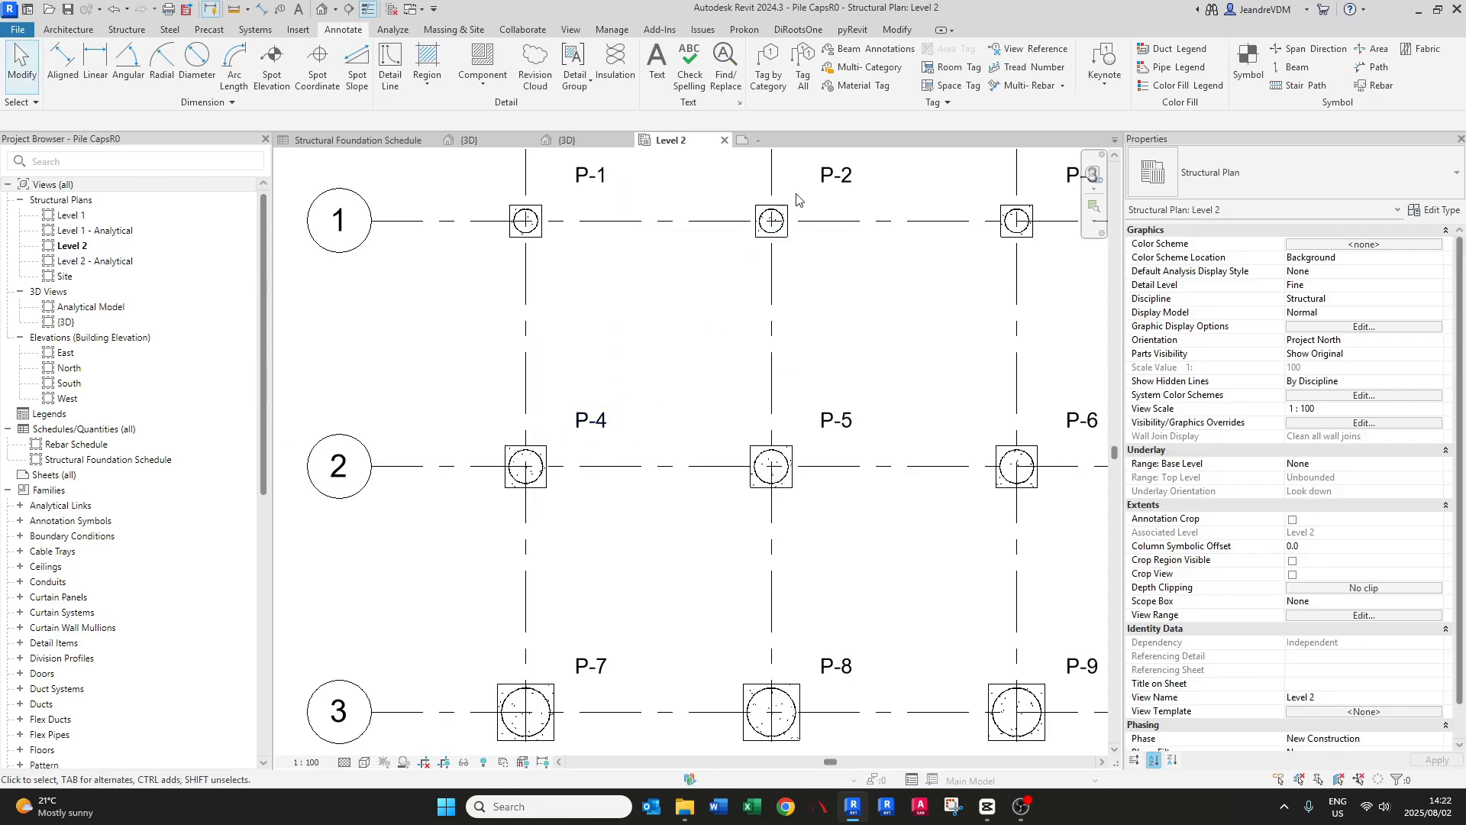
# - Reopen the Mark Tag family from the P-2 tag and shift its label closer to the reference plane intersection
pyautogui.doubleClick(834, 175)
pyautogui.click(697, 412)
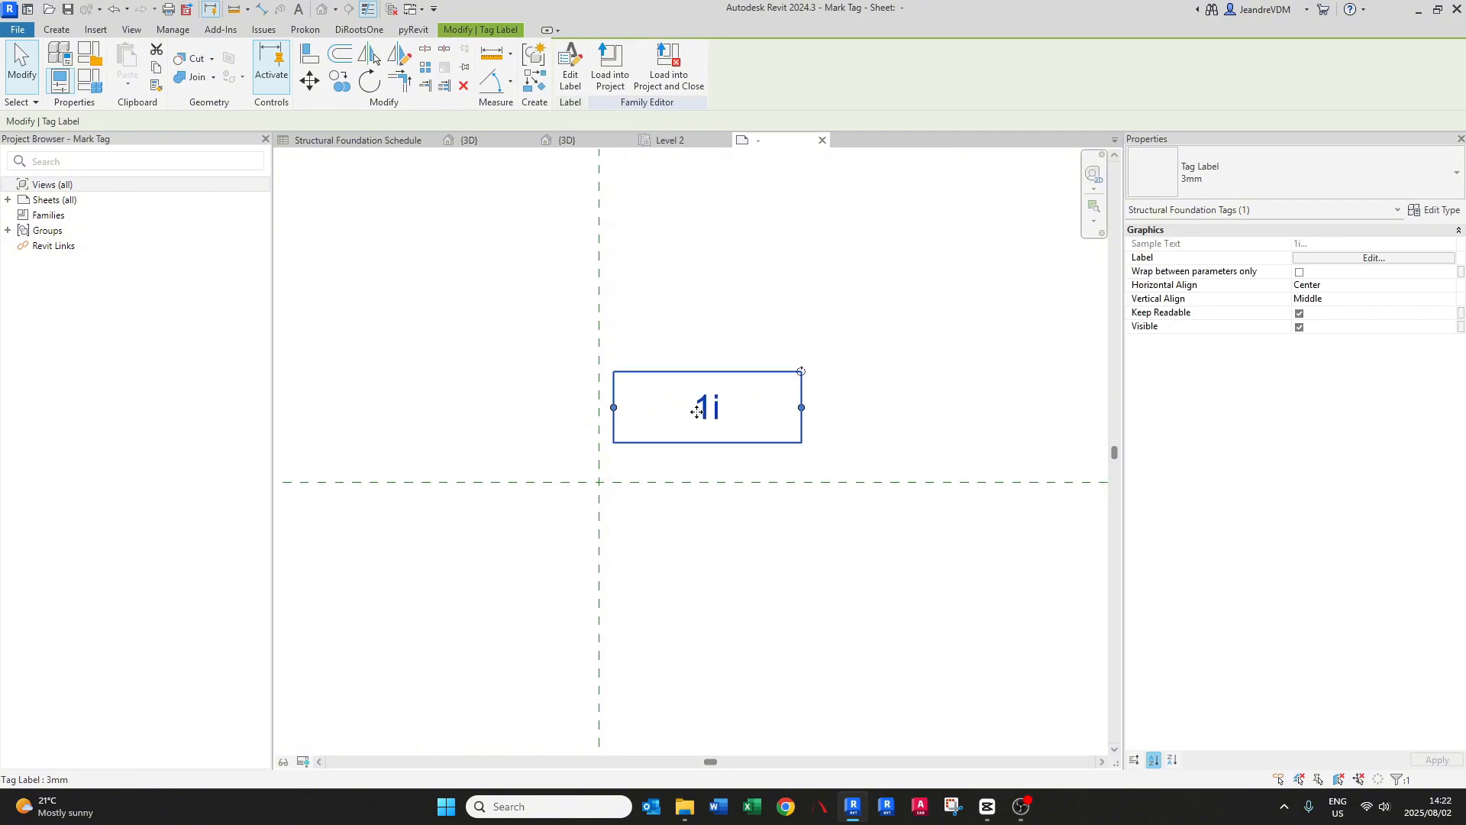
pyautogui.moveTo(697, 413); pyautogui.dragTo(677, 422)
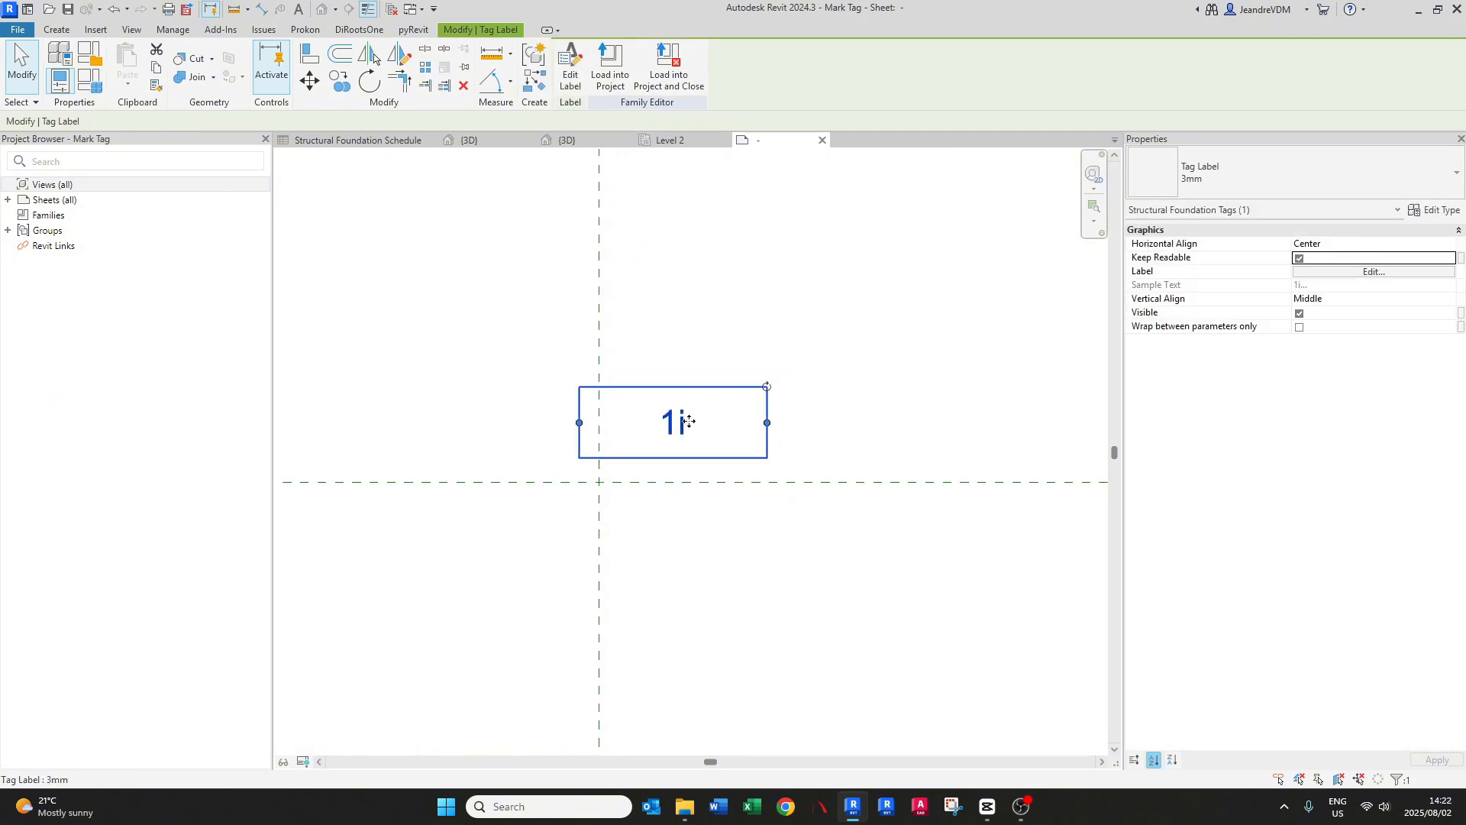
pyautogui.press('Down')
pyautogui.press('Left')
pyautogui.press('Up')
pyautogui.press('Left')
pyautogui.press('Left')
pyautogui.press('Escape')
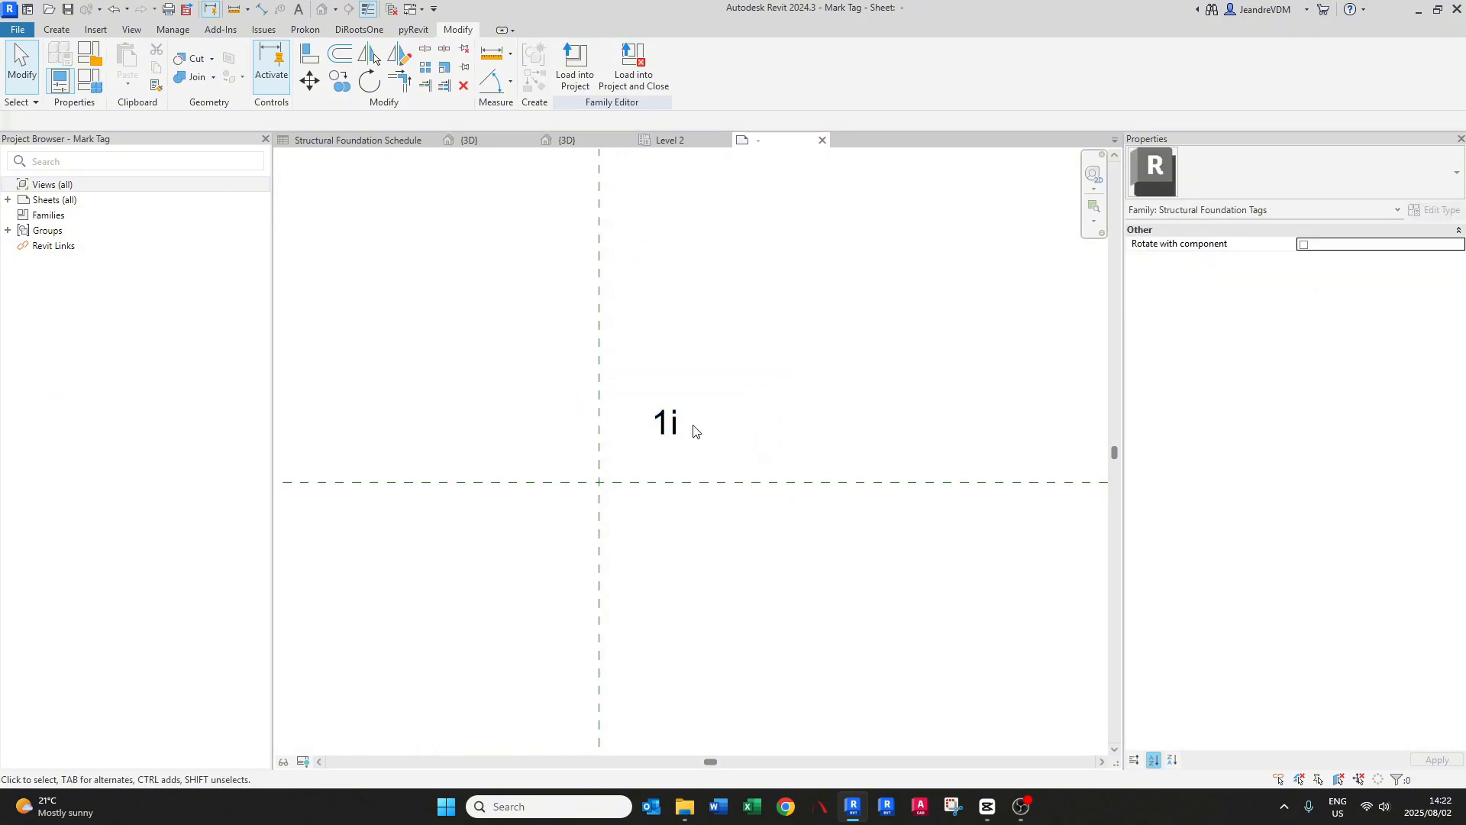
# - Reload the Mark Tag family with the closer label position into Pile CapsR0.rvt only, overwriting the existing version
pyautogui.click(575, 67)
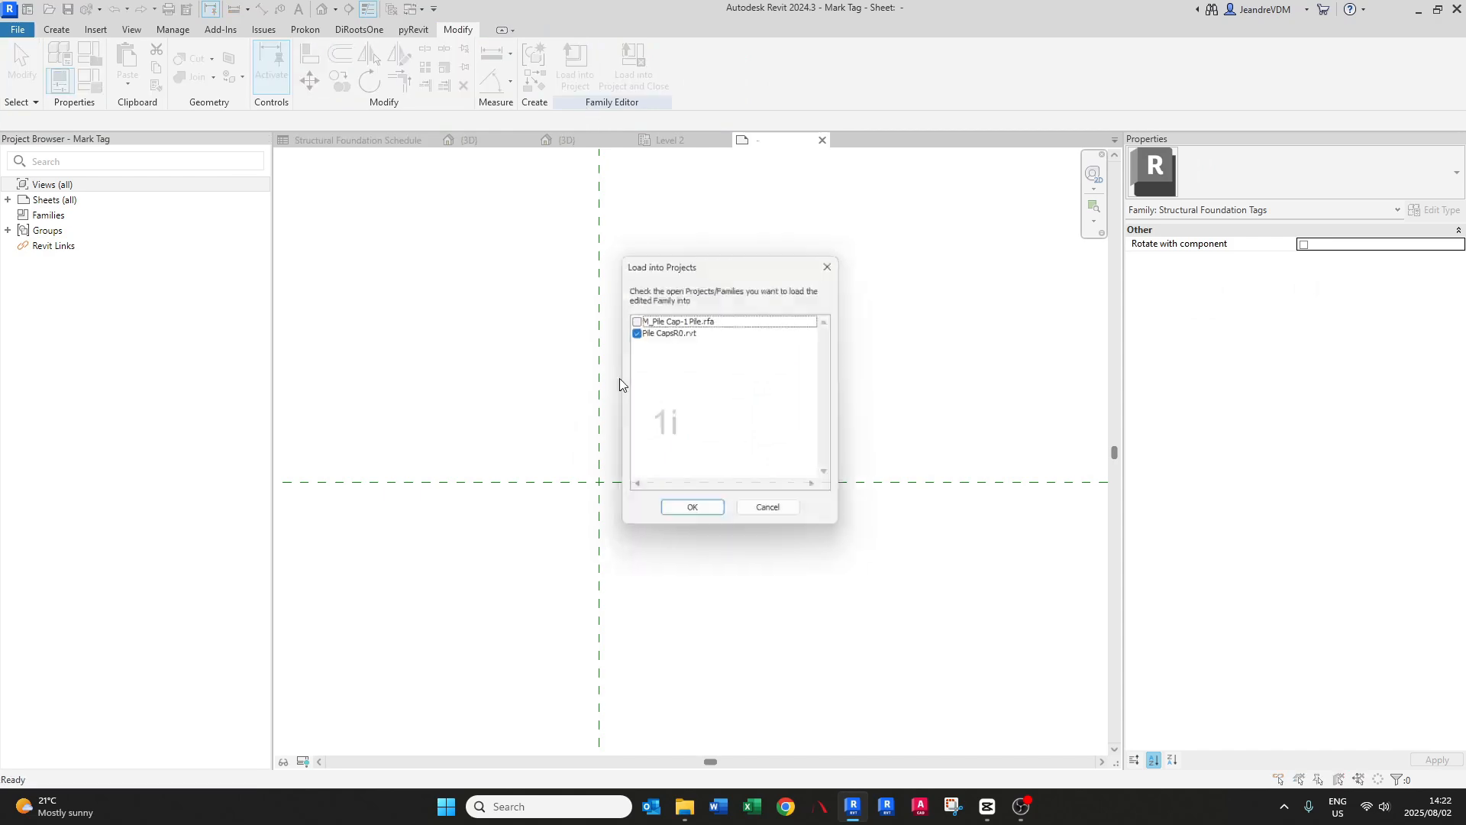
pyautogui.click(691, 511)
pyautogui.click(657, 390)
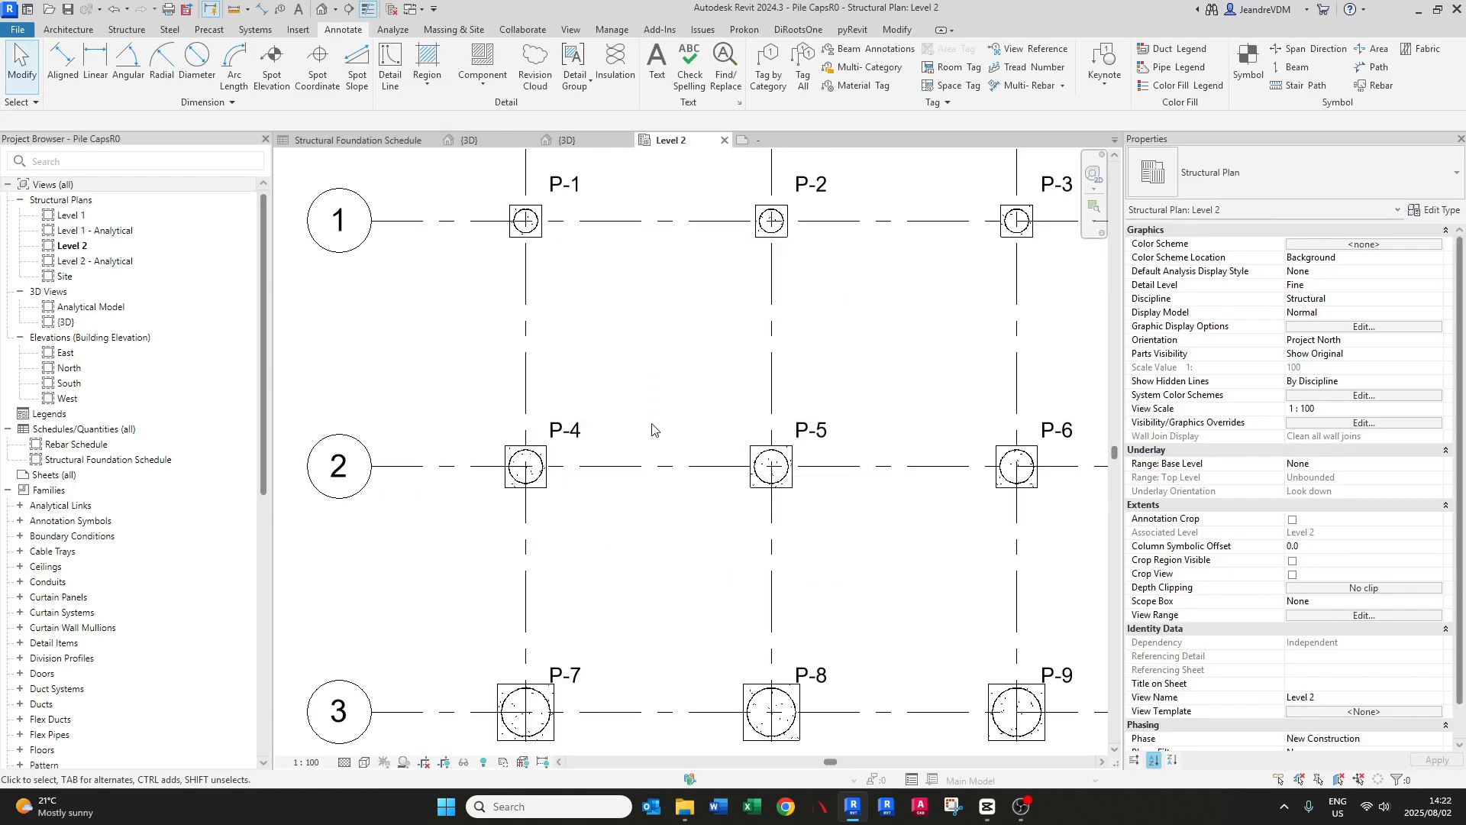
pyautogui.scroll(-2, 651, 429)
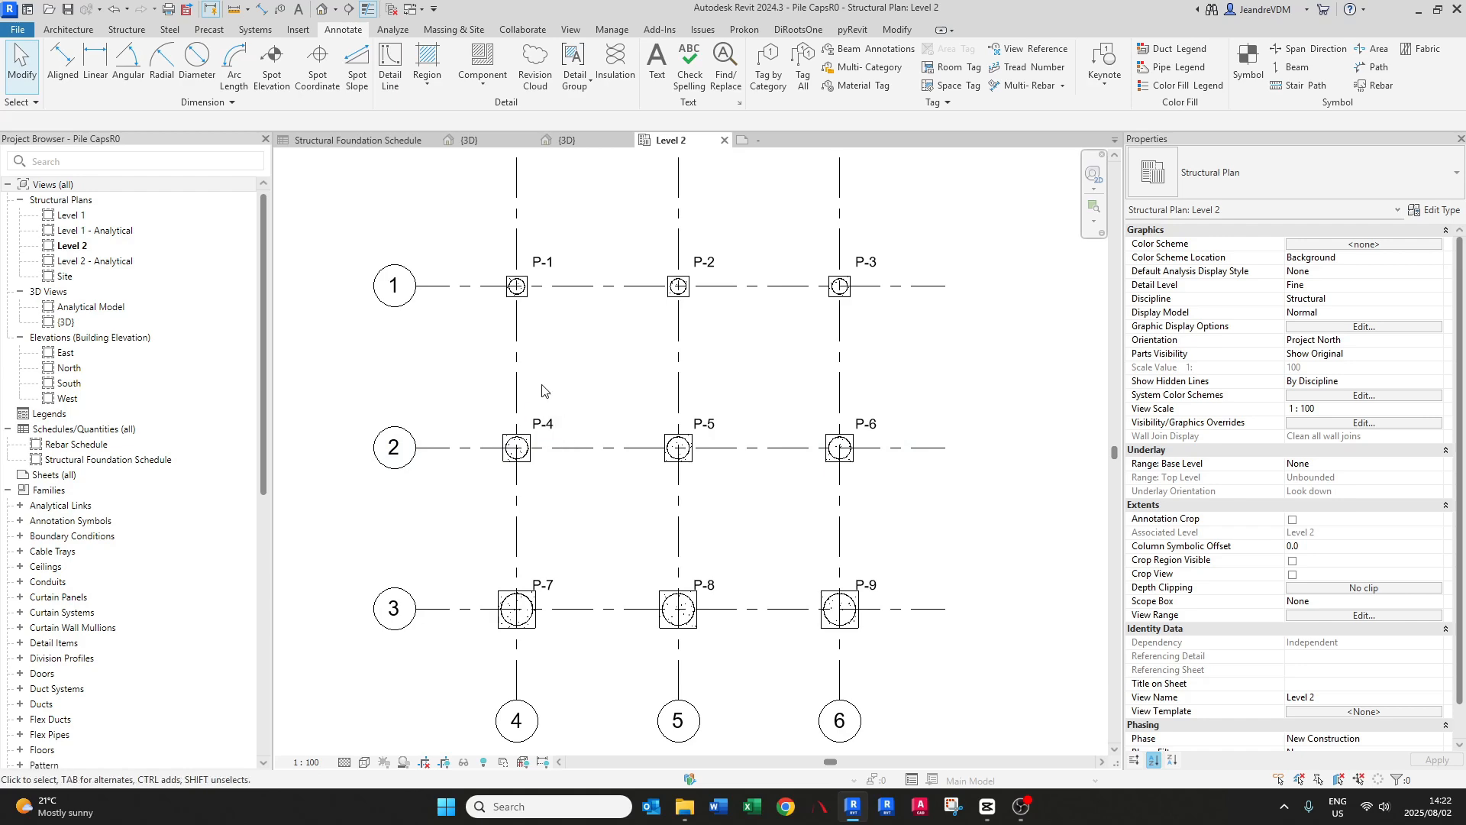
# - Move pile cap P-1 down along grid line 4 to about 1000 mm below grid line 1, and check its coordinate parameters
pyautogui.scroll(2, 542, 391)
pyautogui.click(547, 307)
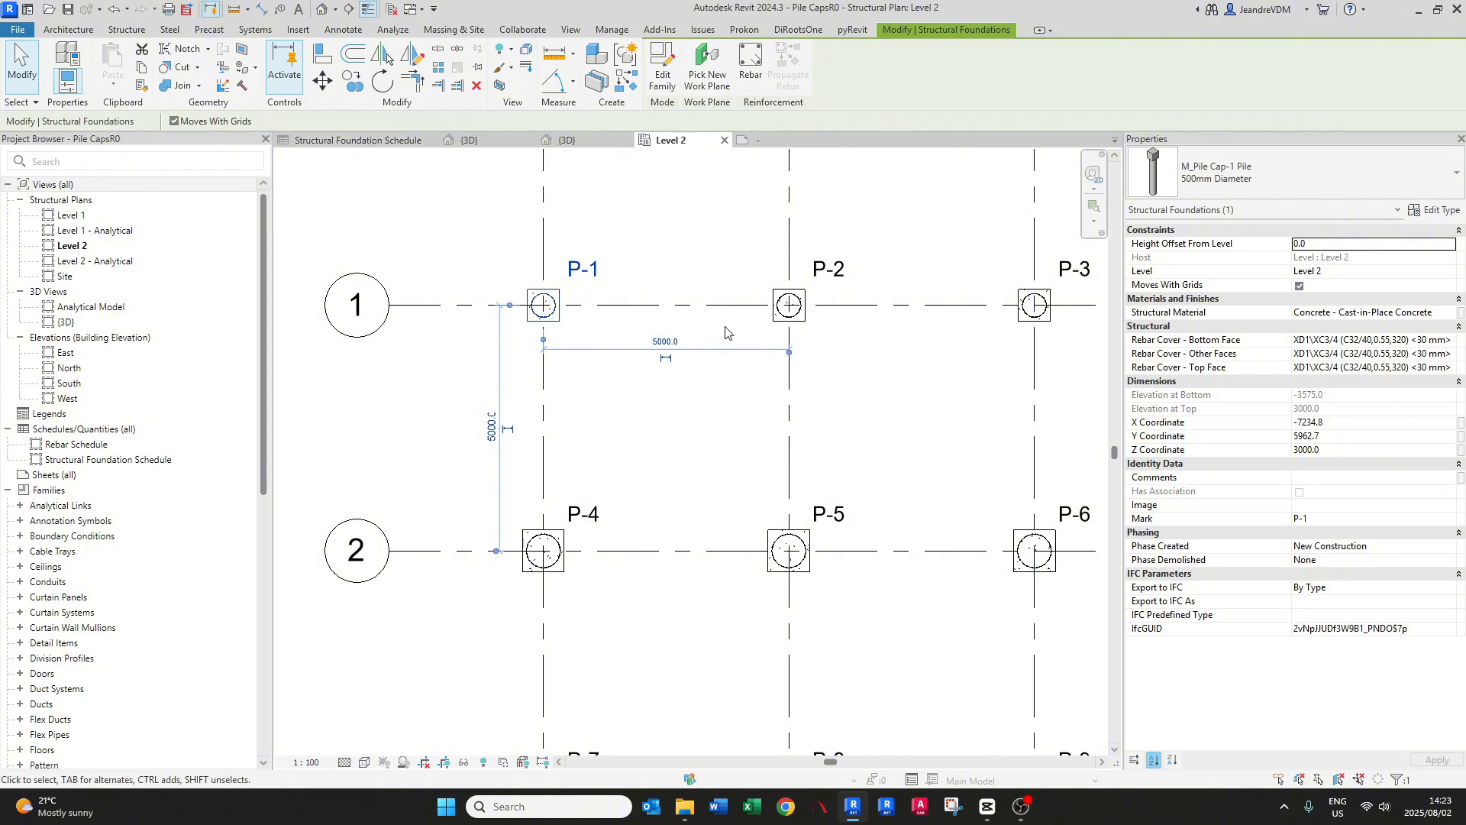
pyautogui.scroll(1, 527, 297)
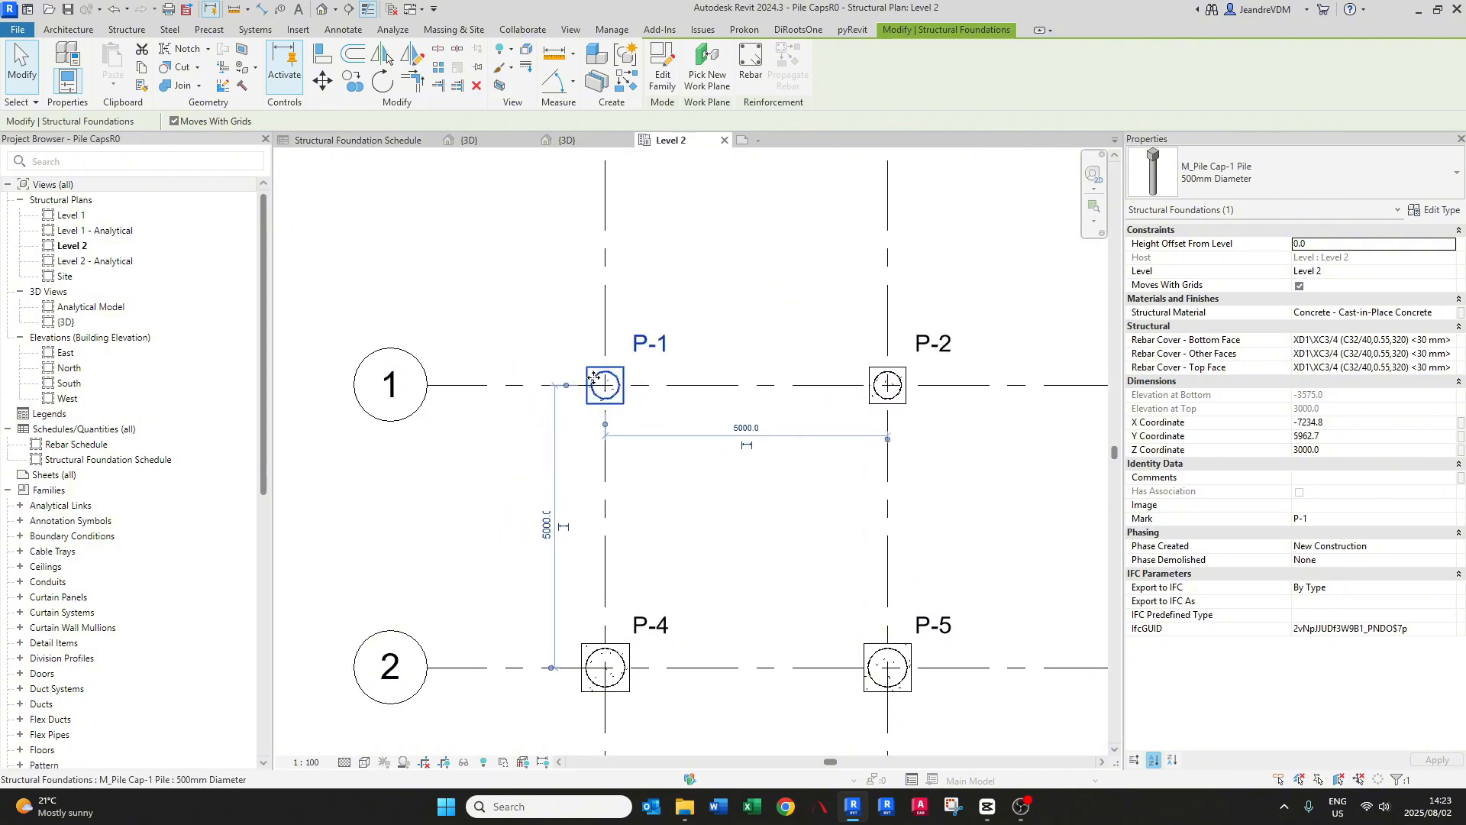
pyautogui.moveTo(619, 406); pyautogui.dragTo(583, 369, button='middle')
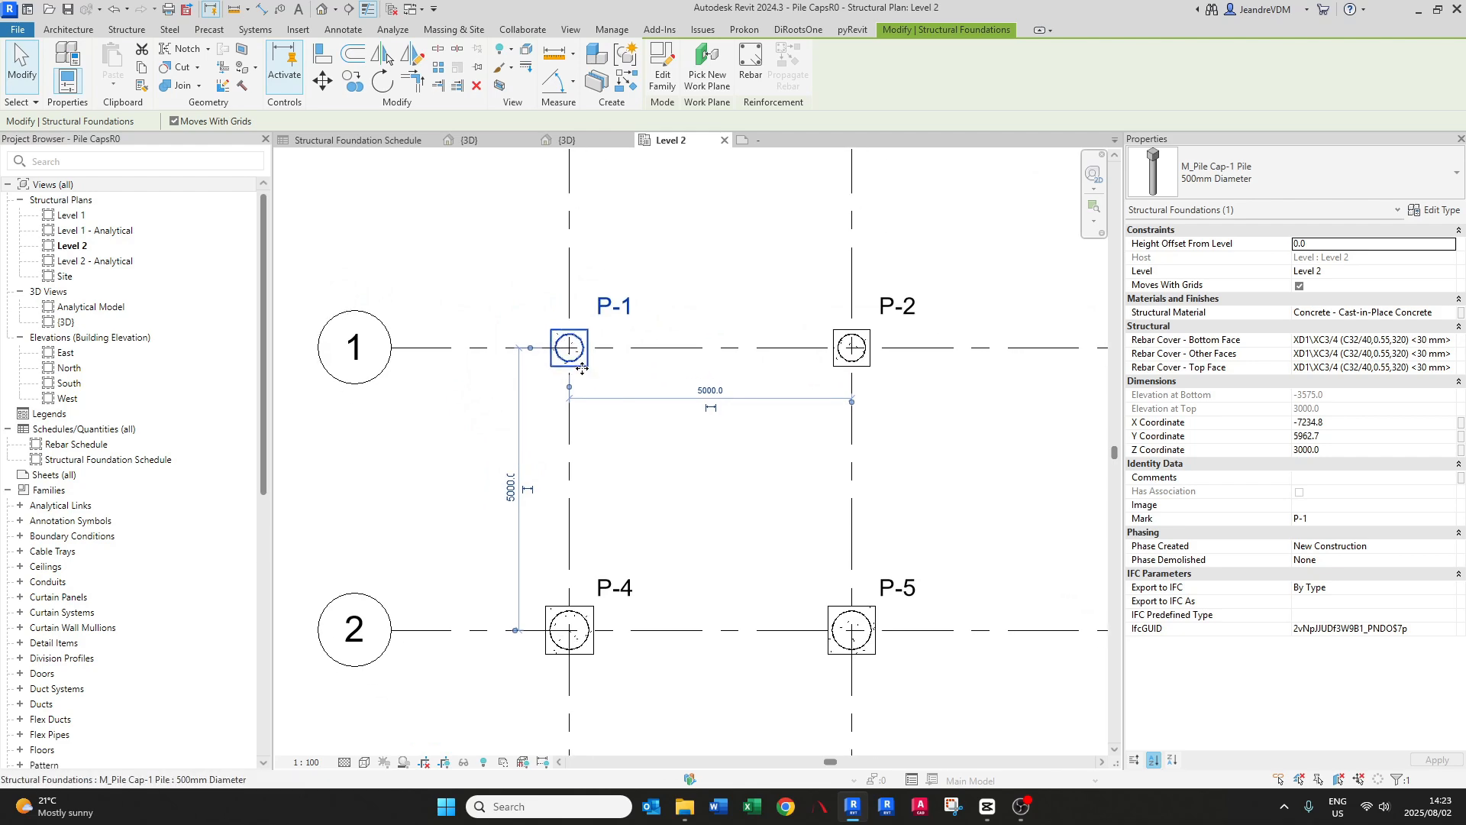
pyautogui.moveTo(580, 376); pyautogui.dragTo(579, 432)
pyautogui.click(591, 449)
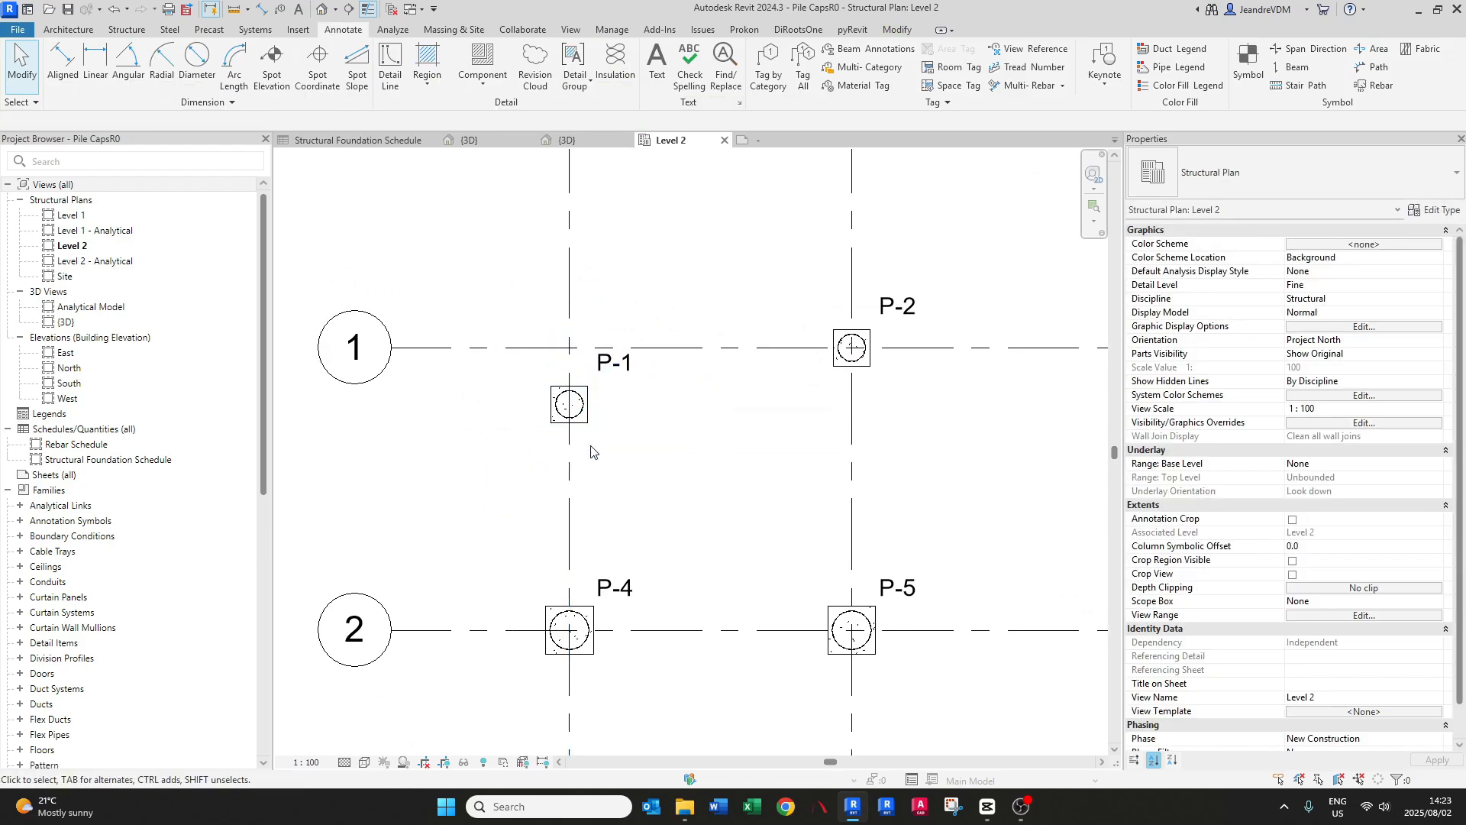
pyautogui.scroll(-2, 590, 449)
pyautogui.scroll(-1, 590, 449)
pyautogui.click(582, 424)
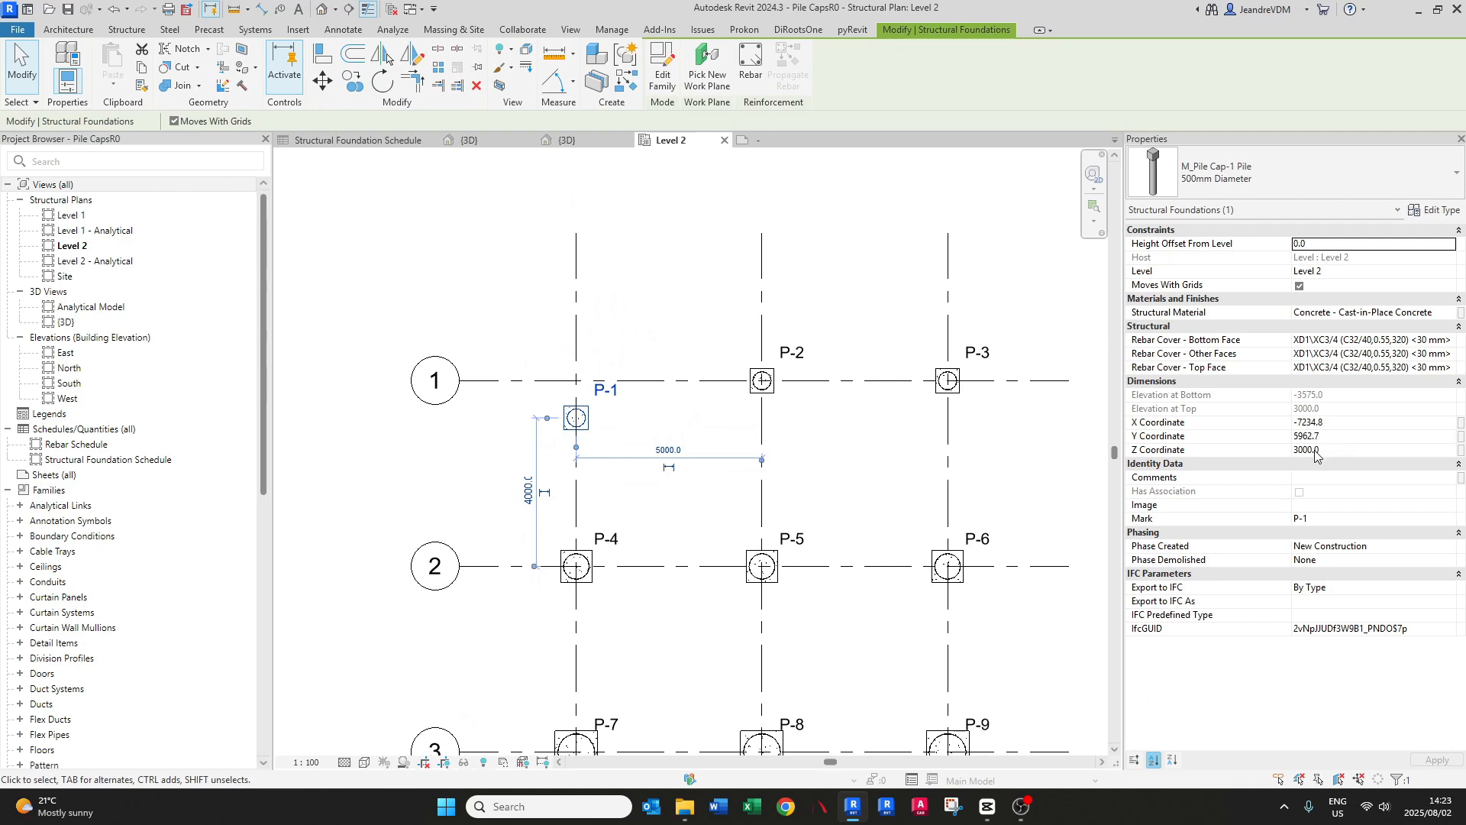
pyautogui.click(620, 464)
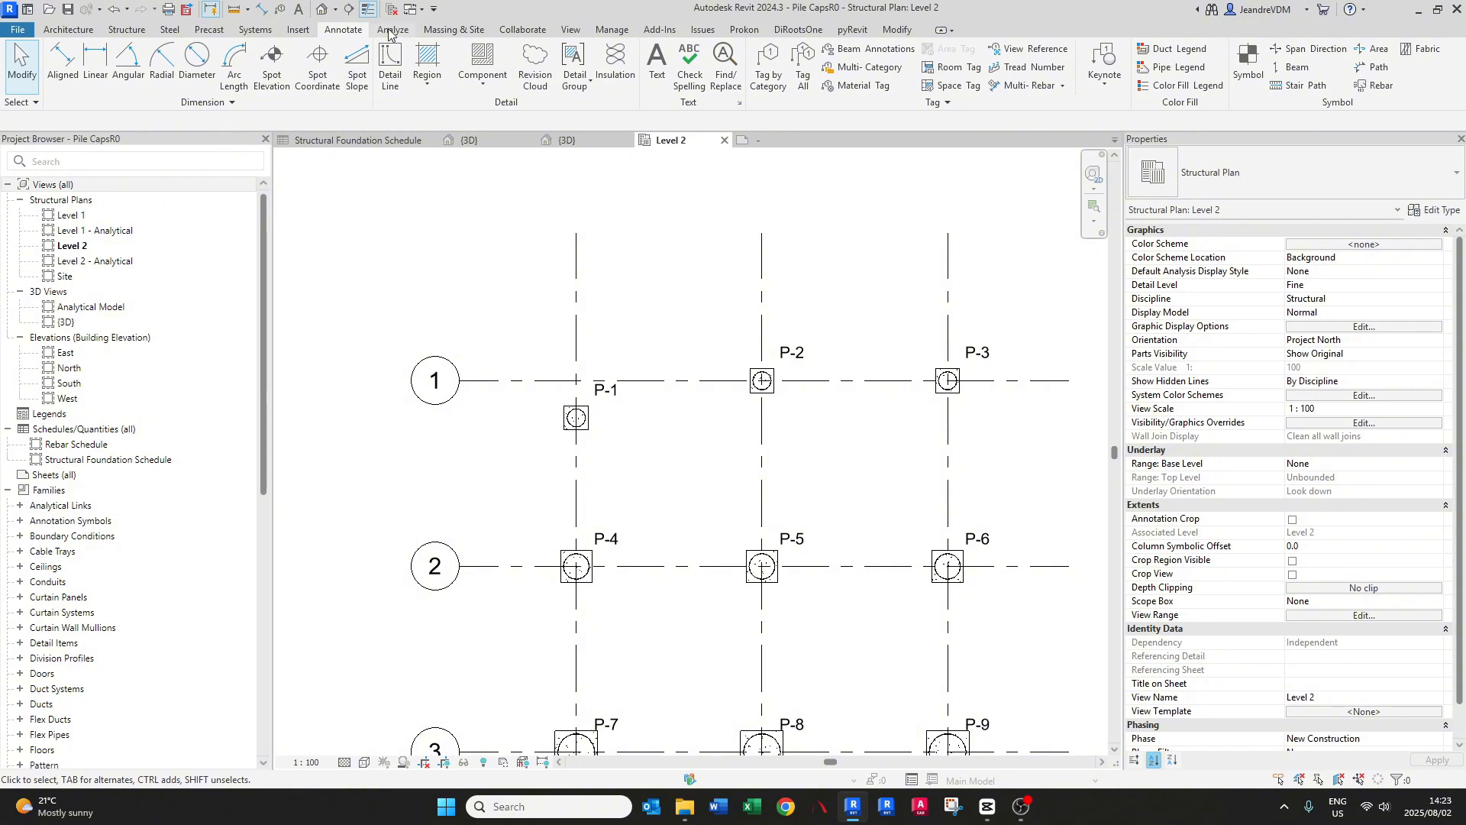
# - Run the 2. Pile Coordinates script from Dynamo Player and check pile cap P-1's coordinate parameters
pyautogui.click(620, 30)
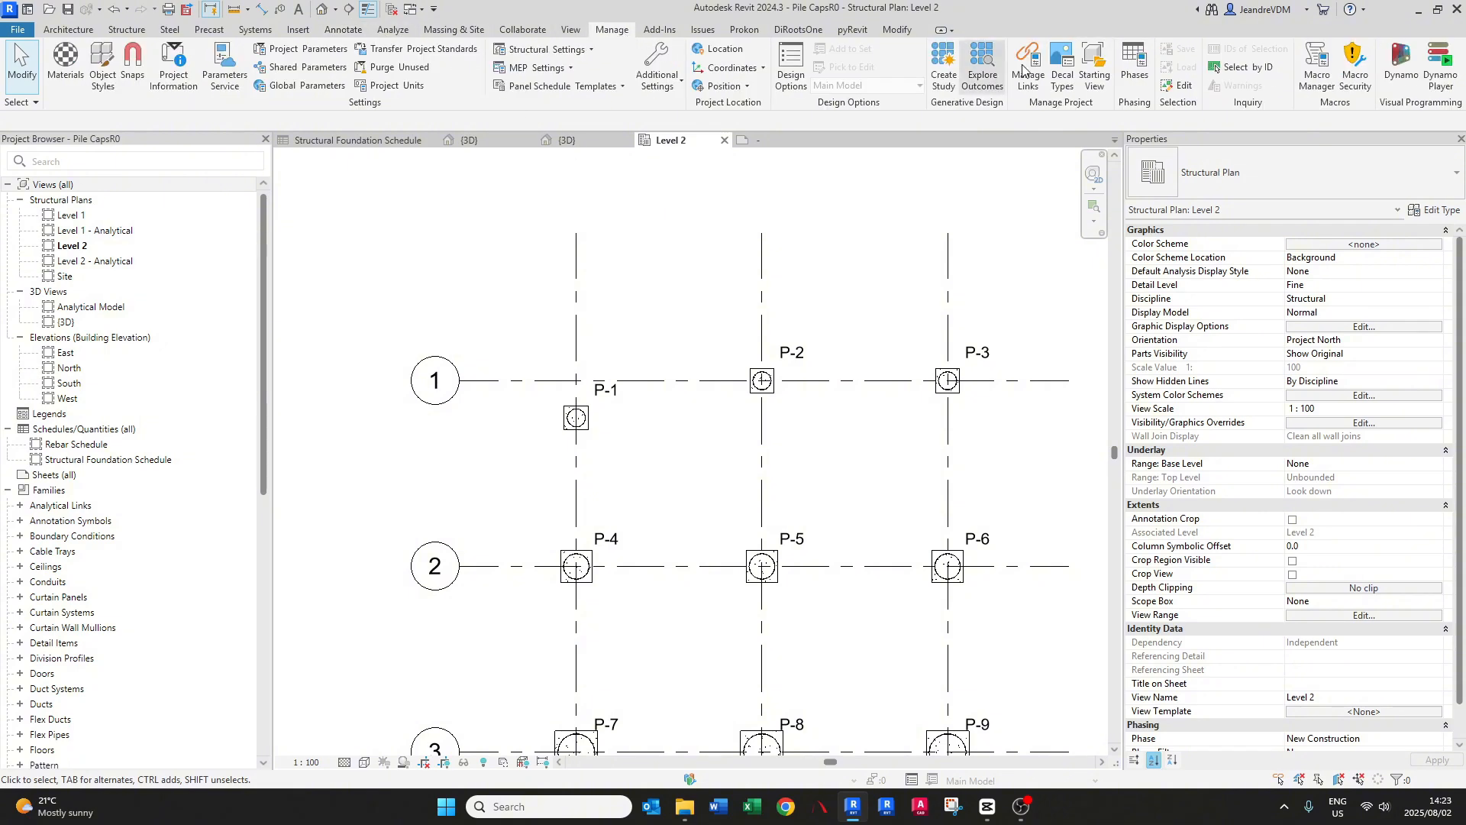
pyautogui.click(1438, 75)
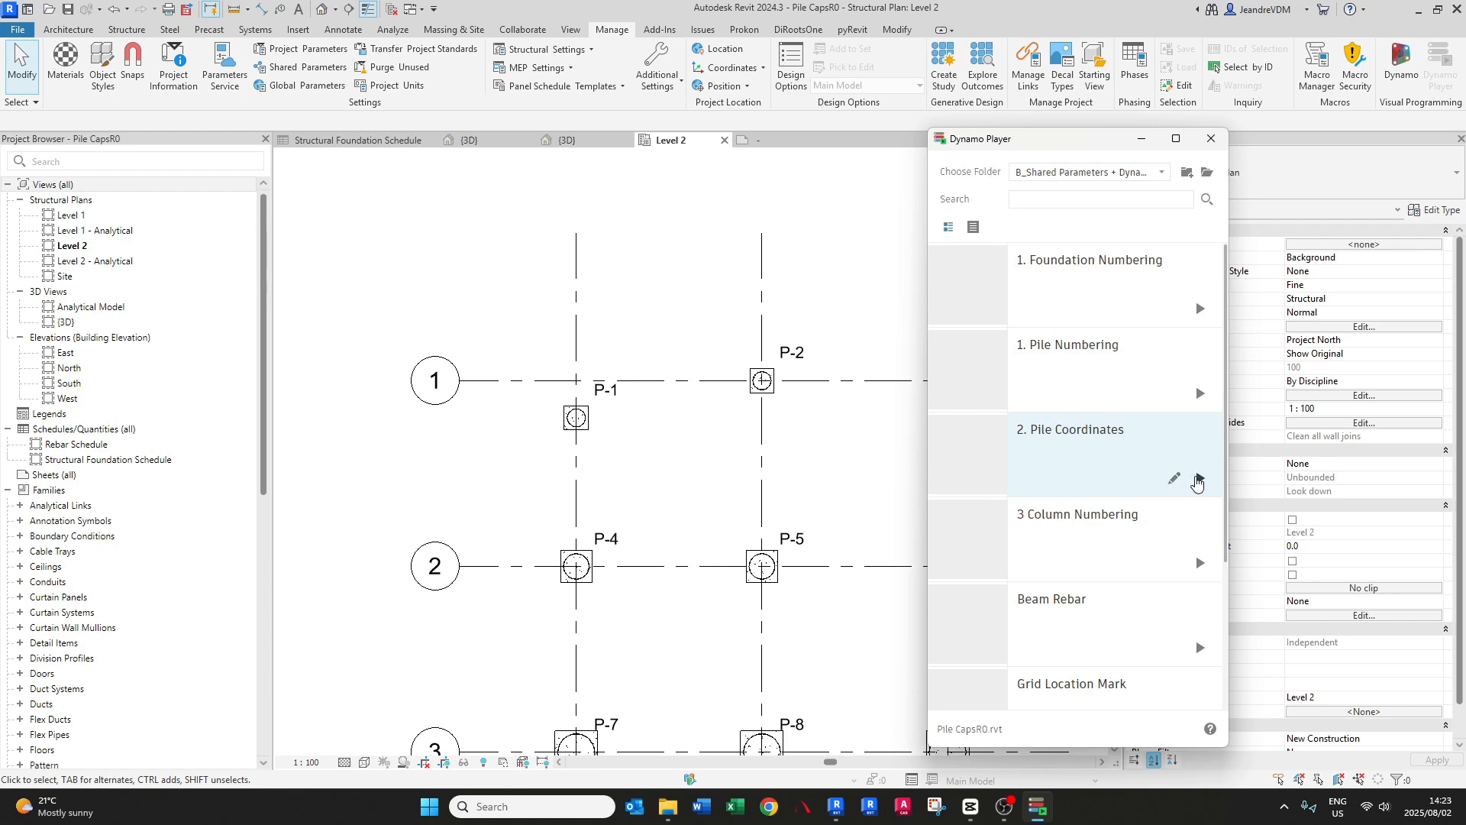
pyautogui.click(1197, 481)
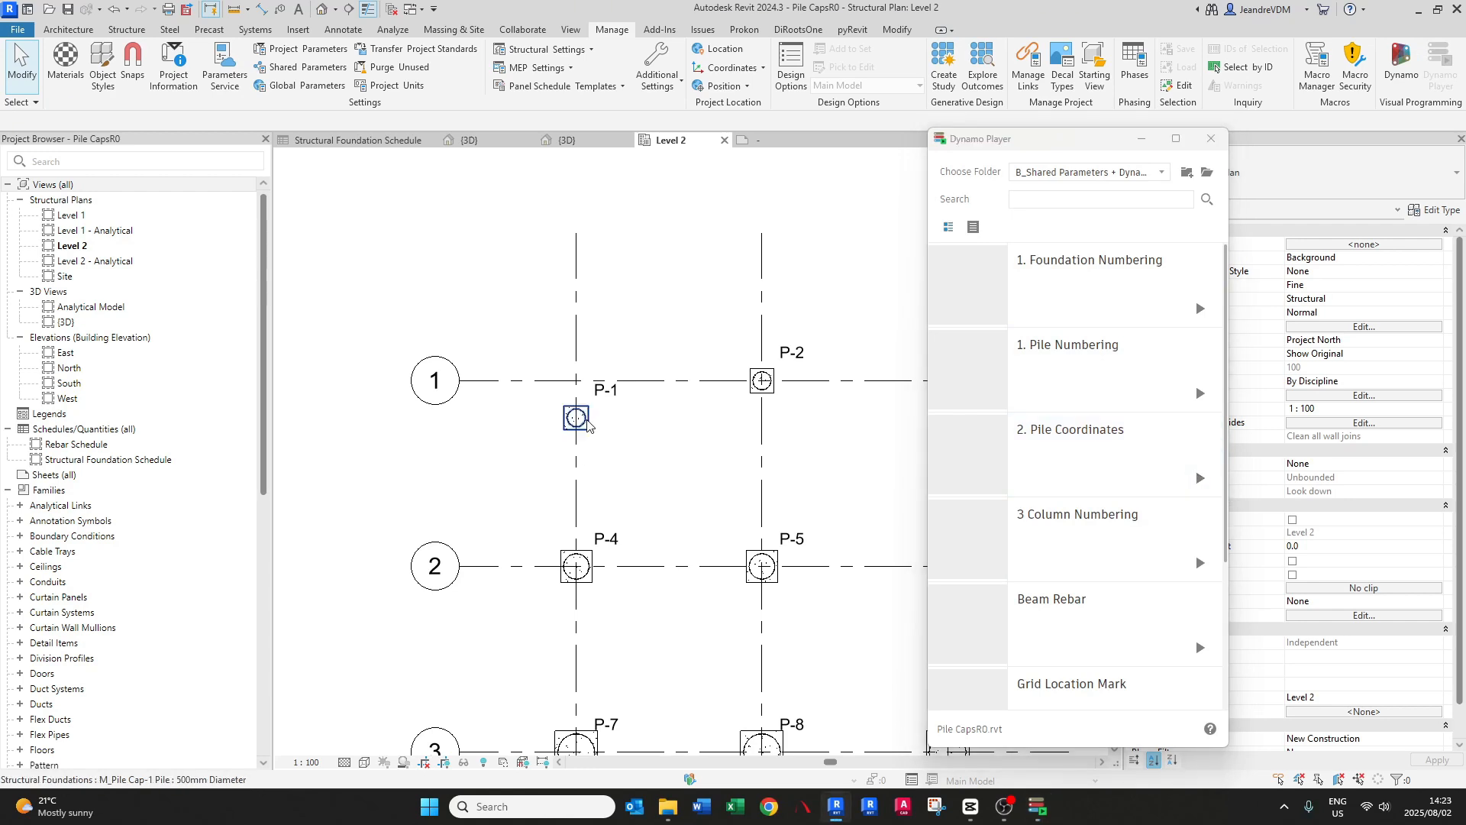
pyautogui.click(576, 418)
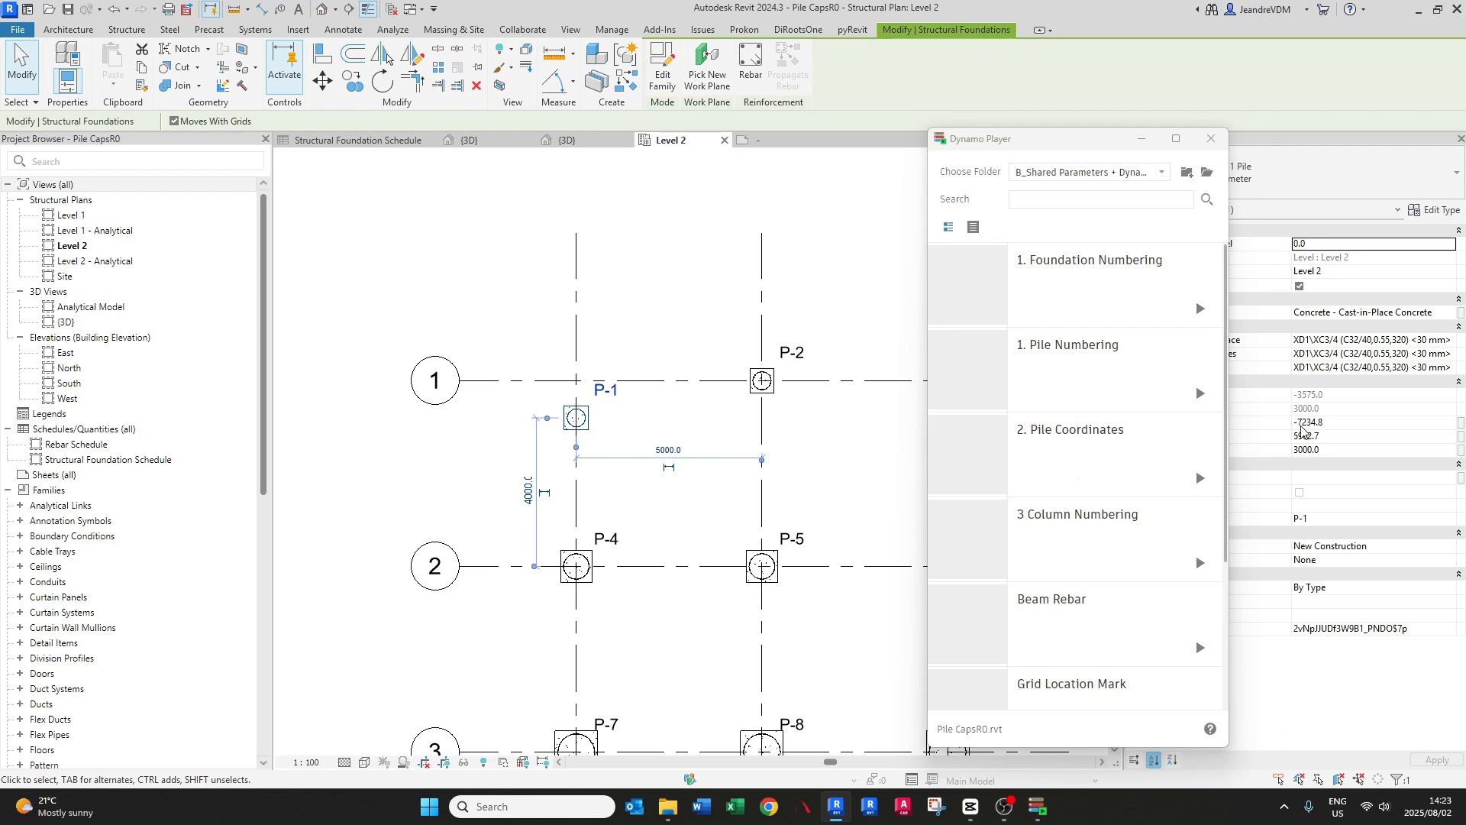
# - Move P-1 to about 700 mm right of grid line 4 and 3800 mm above grid line 2, and rerun the 2. Pile Coordinates script
pyautogui.moveTo(584, 425); pyautogui.dragTo(610, 433)
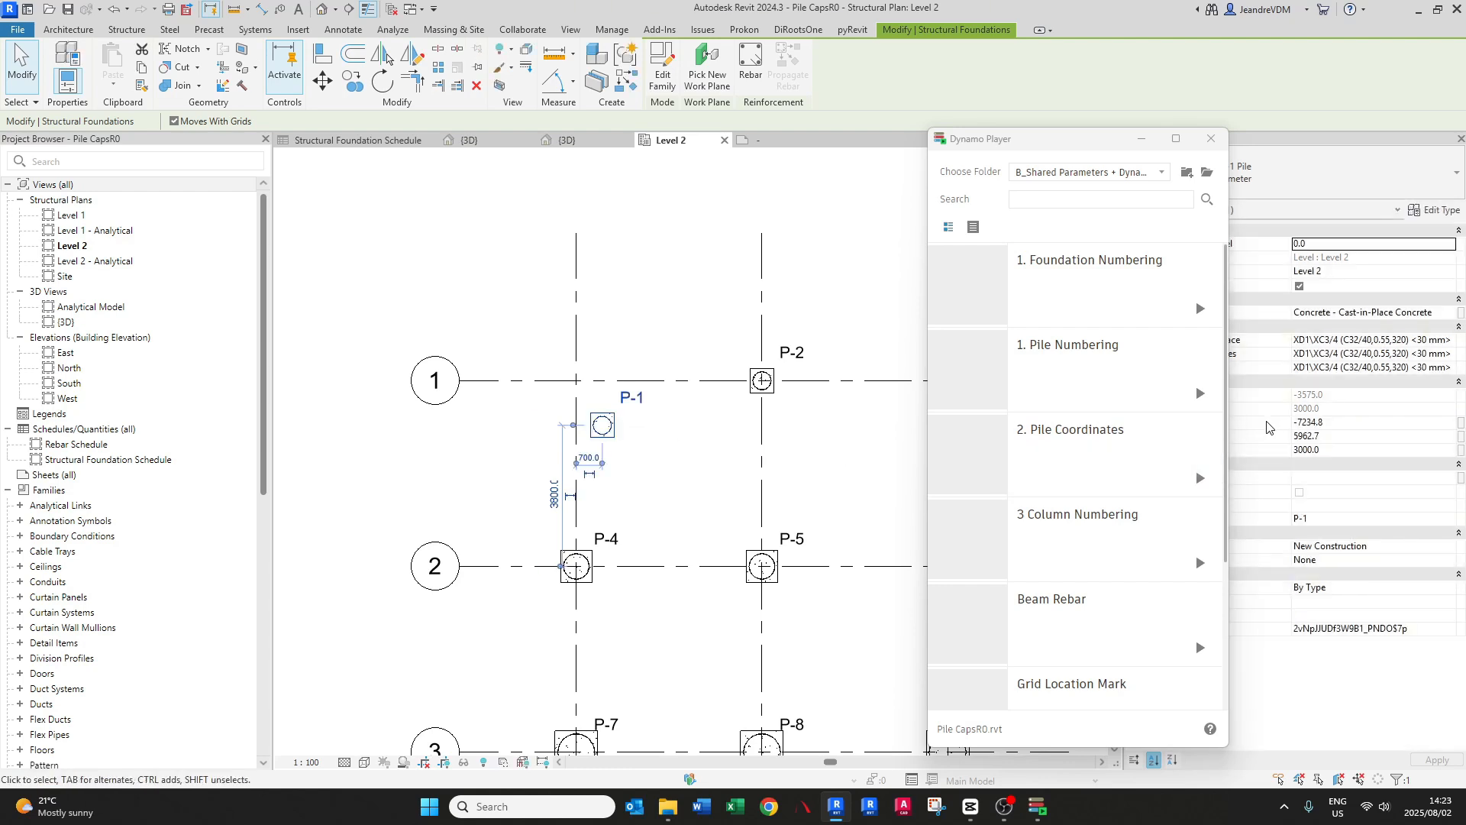
pyautogui.moveTo(1117, 142); pyautogui.dragTo(1003, 148)
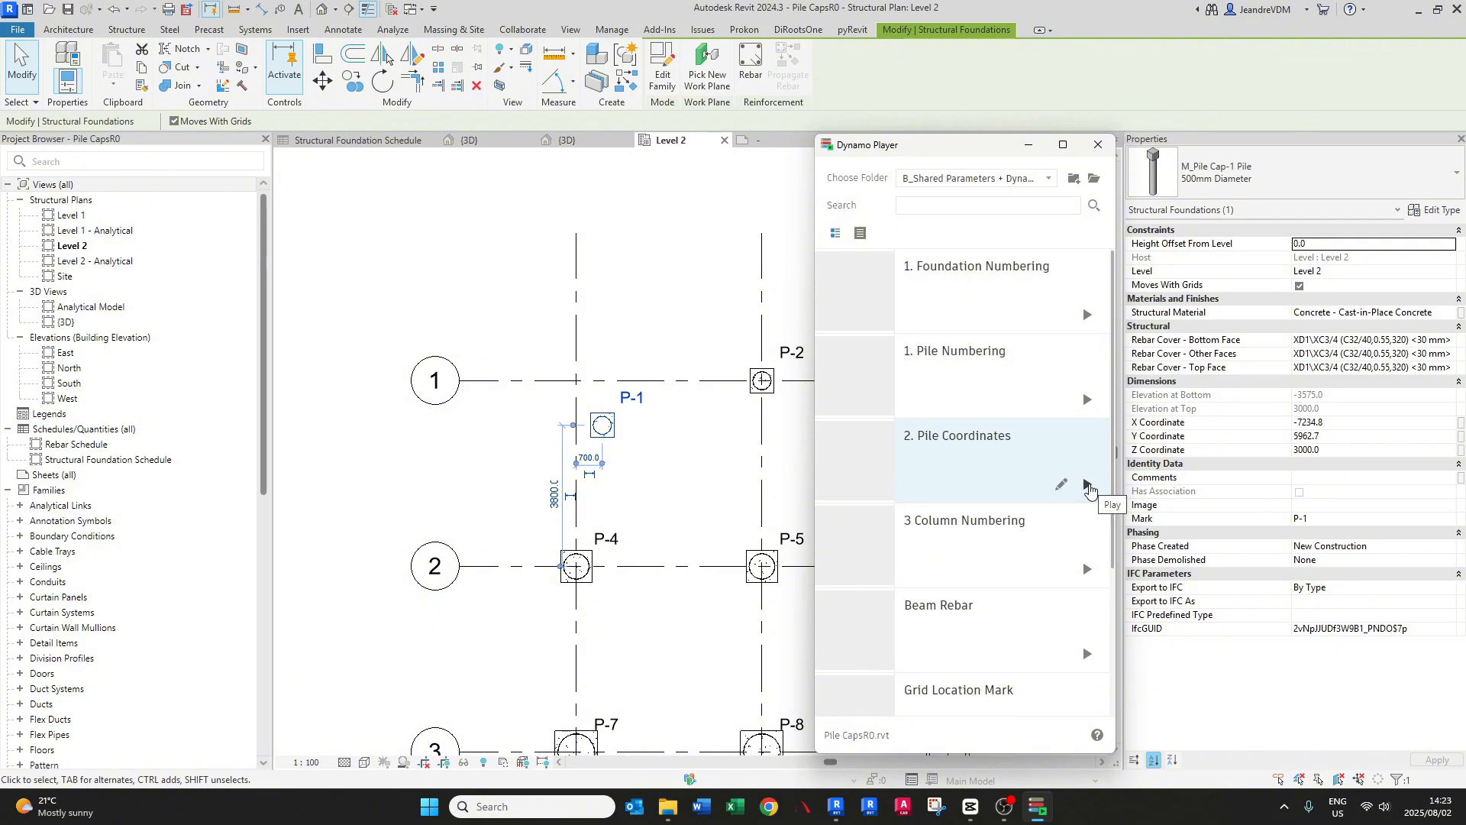
pyautogui.click(1089, 486)
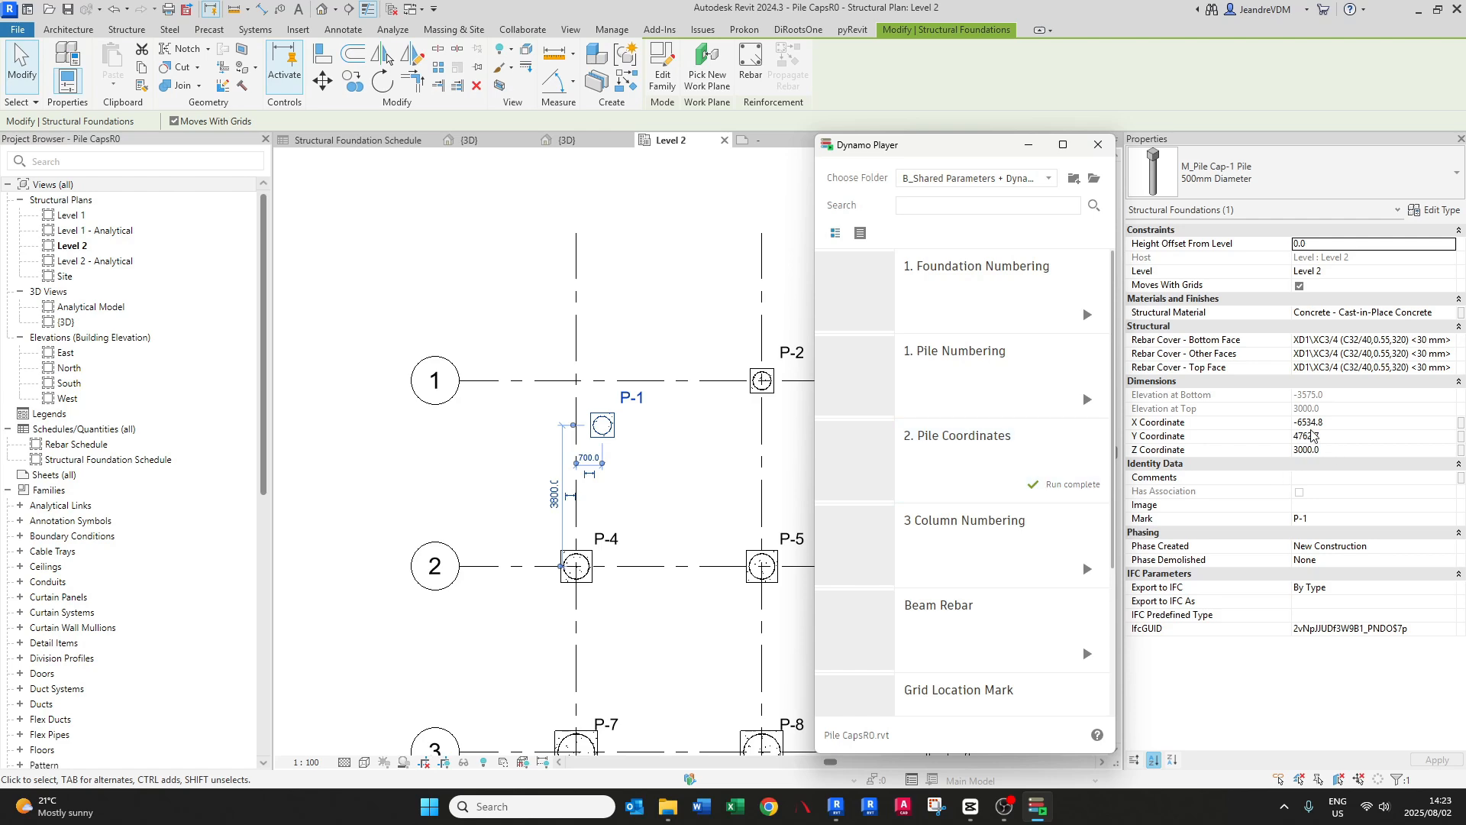
# - Check P-1's coordinates in the Structural Foundation Schedule, return to the Level 2 plan and close Dynamo Player
pyautogui.click(643, 490)
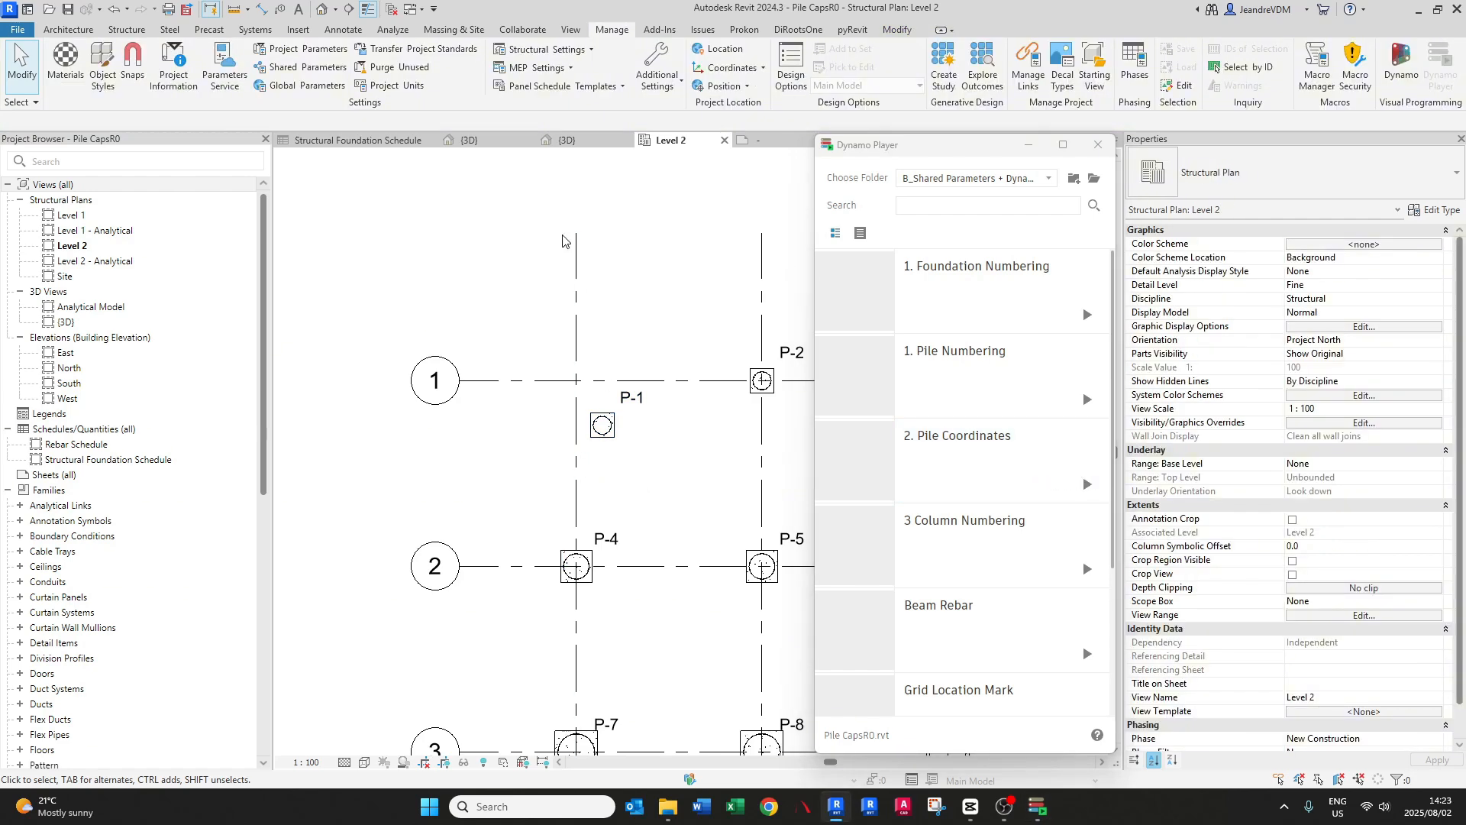
pyautogui.click(346, 145)
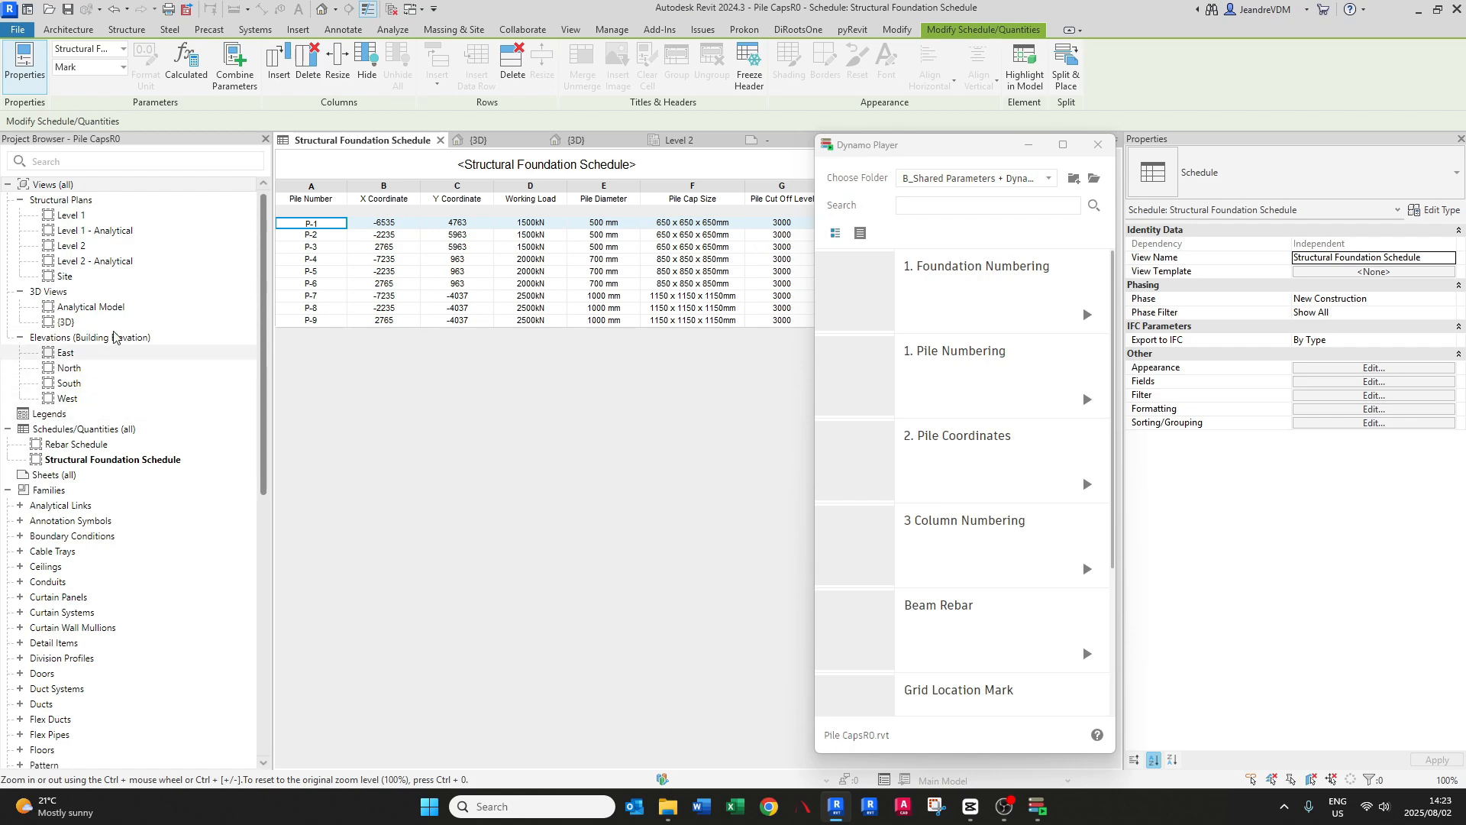
pyautogui.click(679, 140)
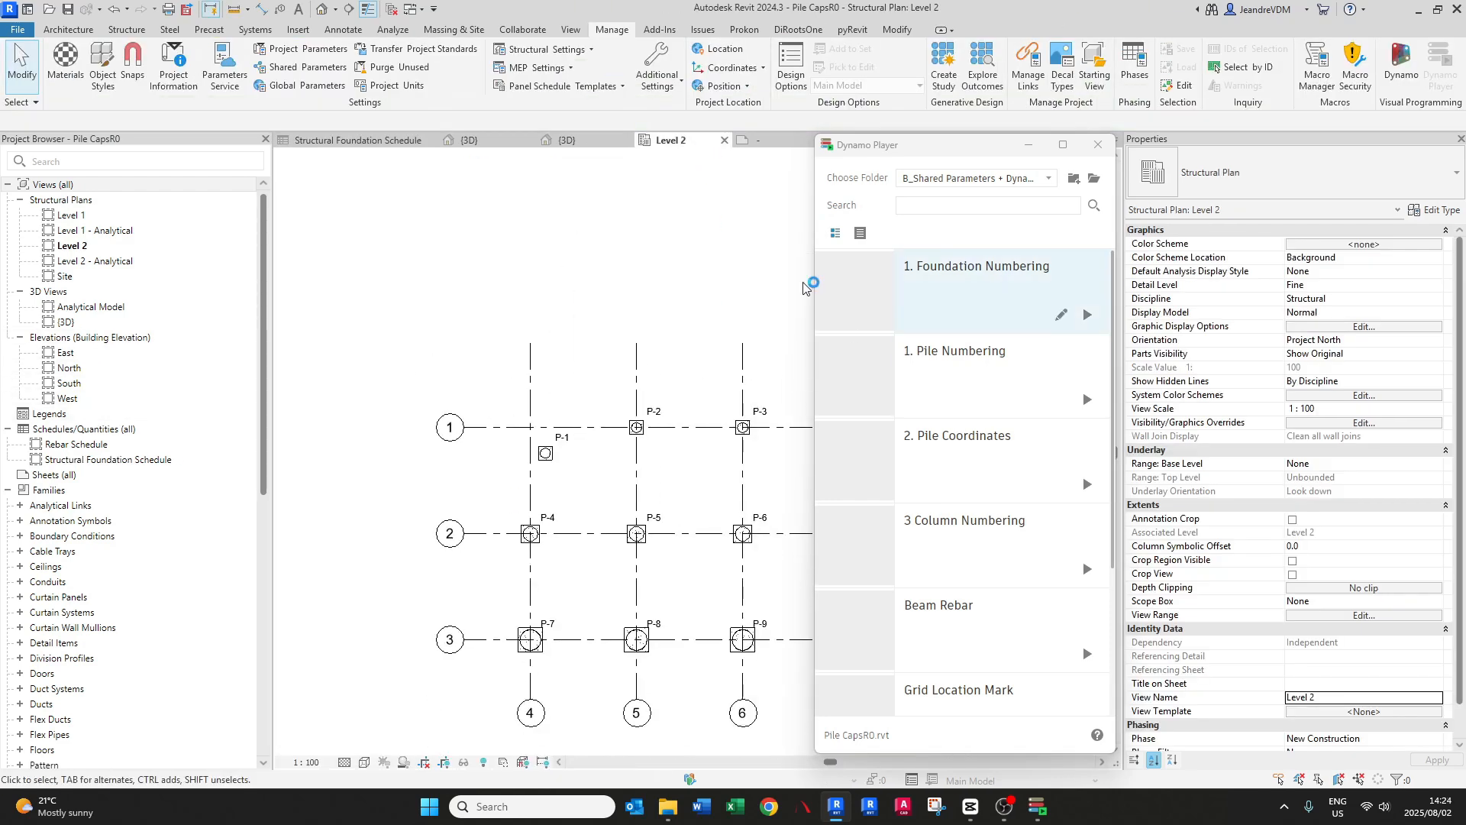
pyautogui.click(1092, 152)
# - Create a section just below P-1, spanning grid lines 4 to 6 and looking towards grid line 1, and open its view
pyautogui.scroll(3, 644, 514)
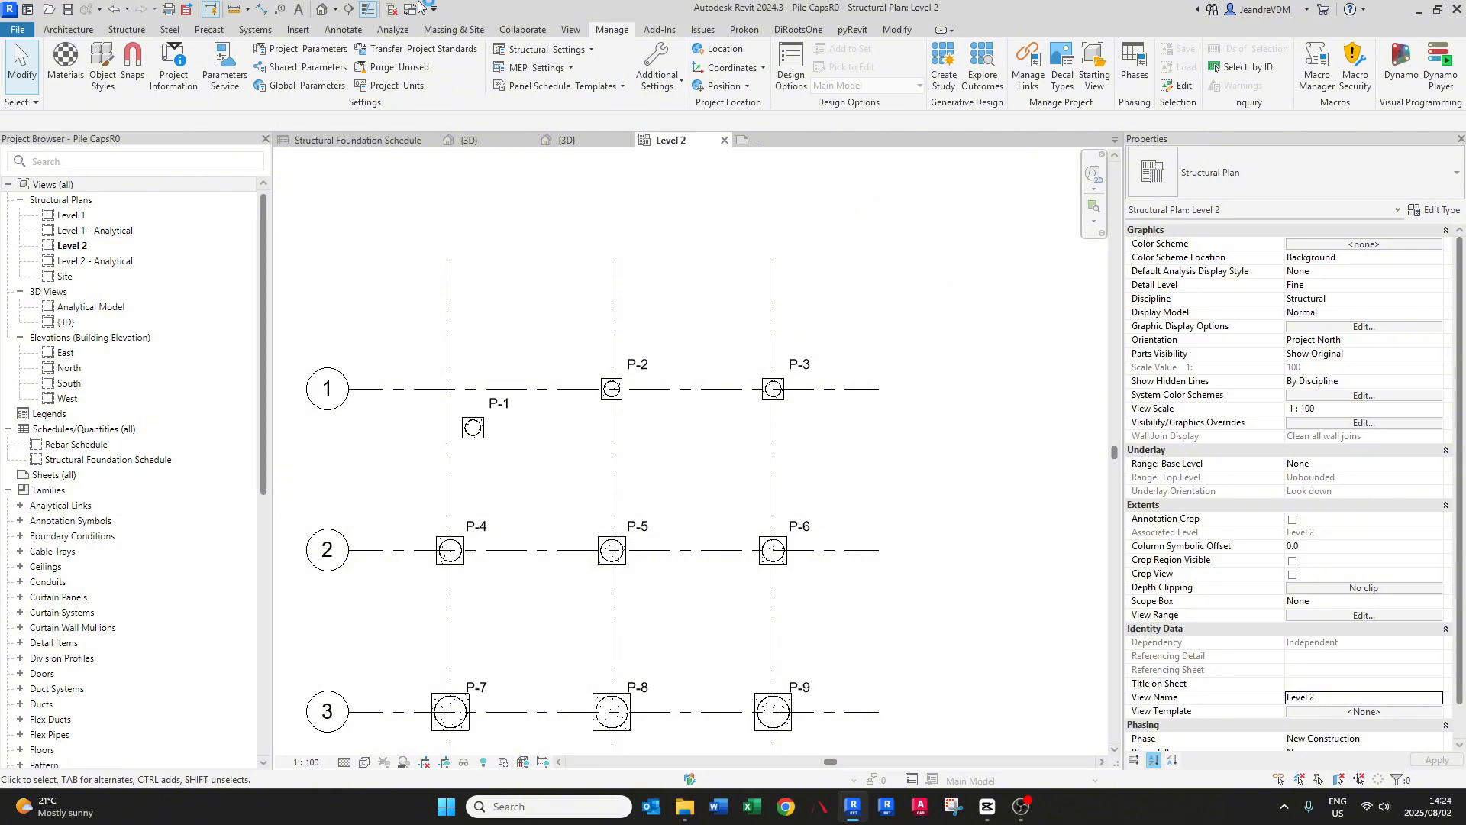
pyautogui.click(349, 9)
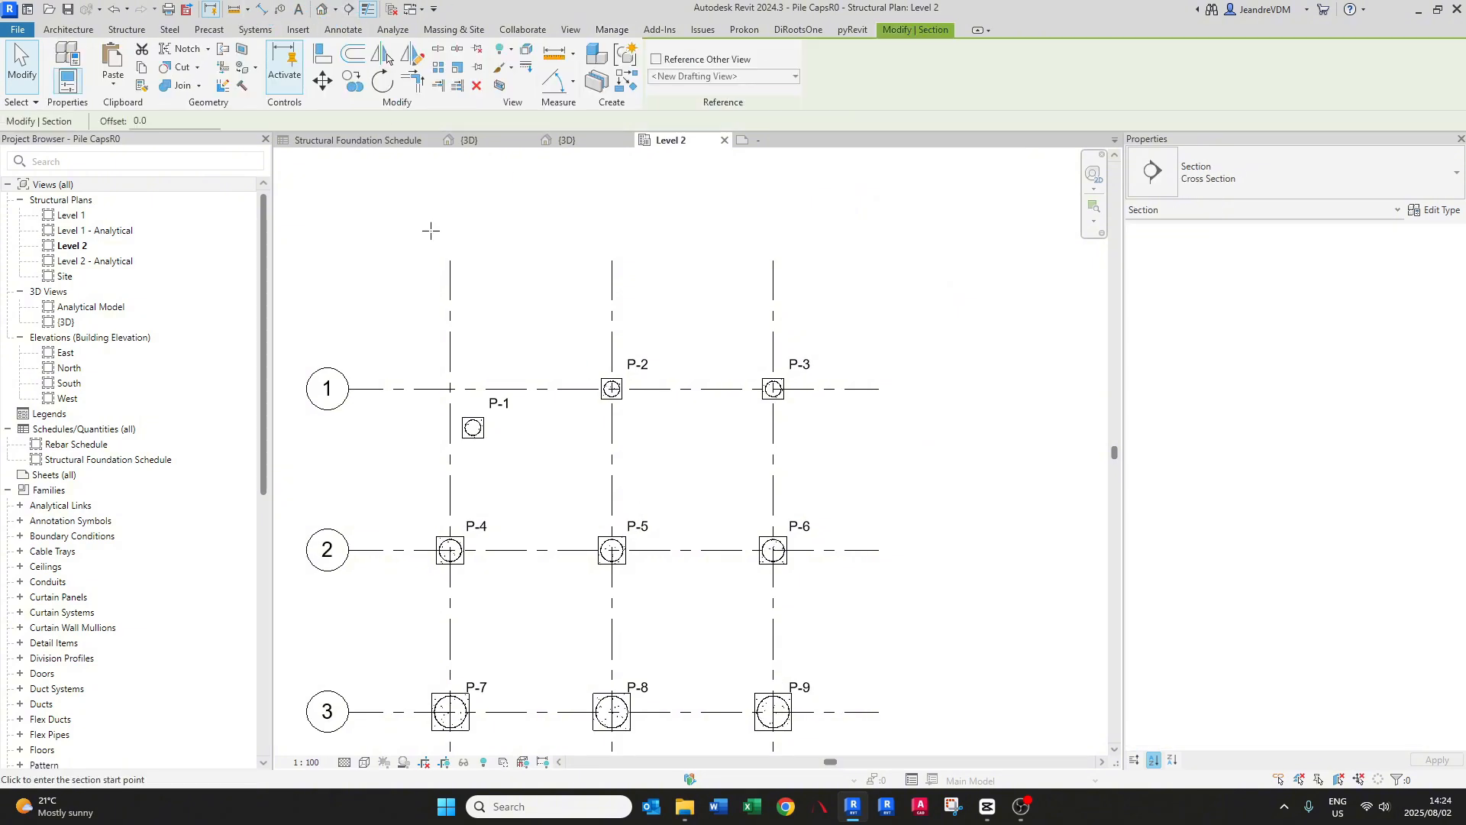
pyautogui.click(418, 447)
pyautogui.click(808, 446)
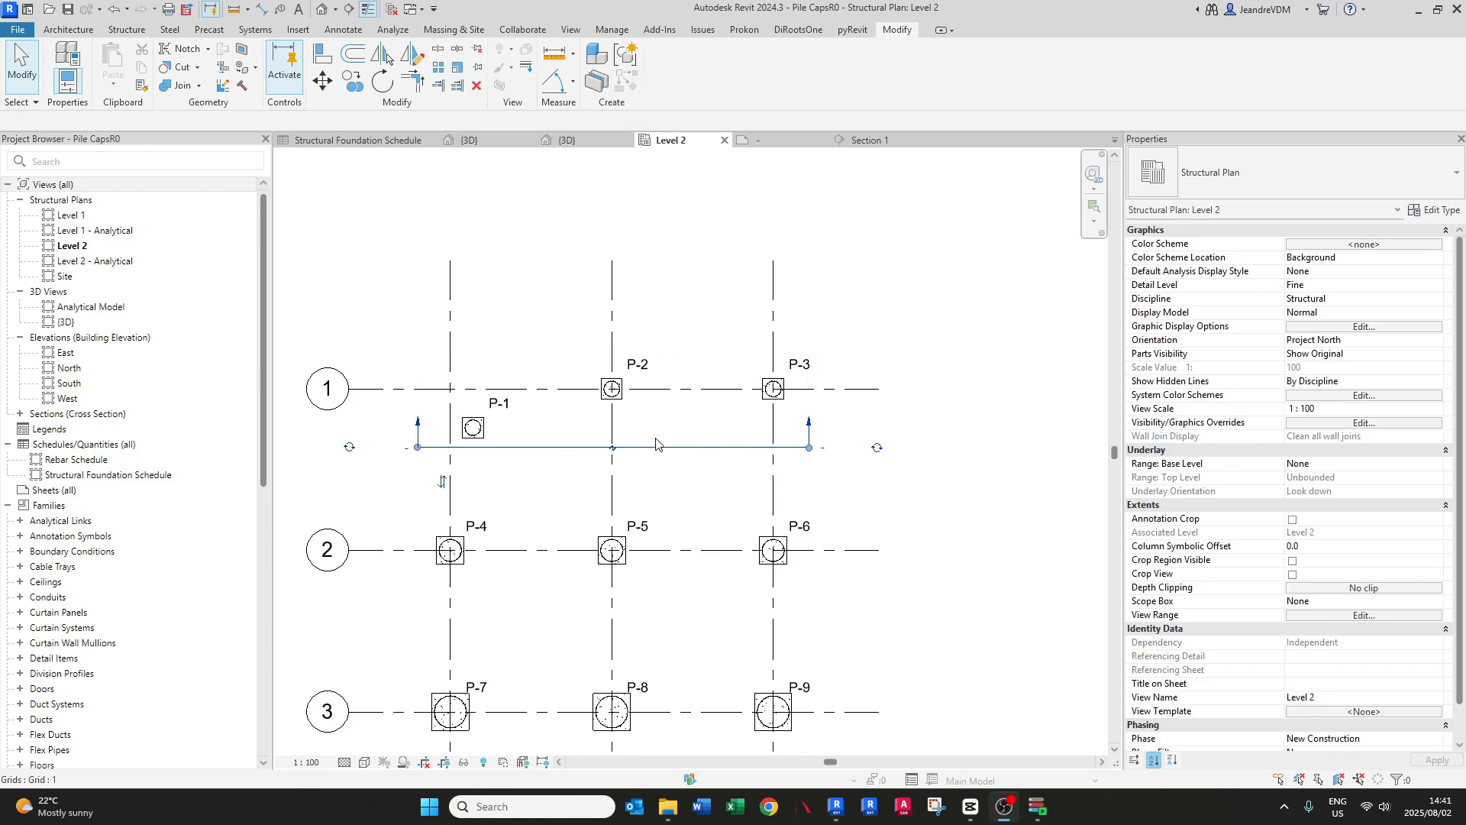
pyautogui.rightClick(647, 446)
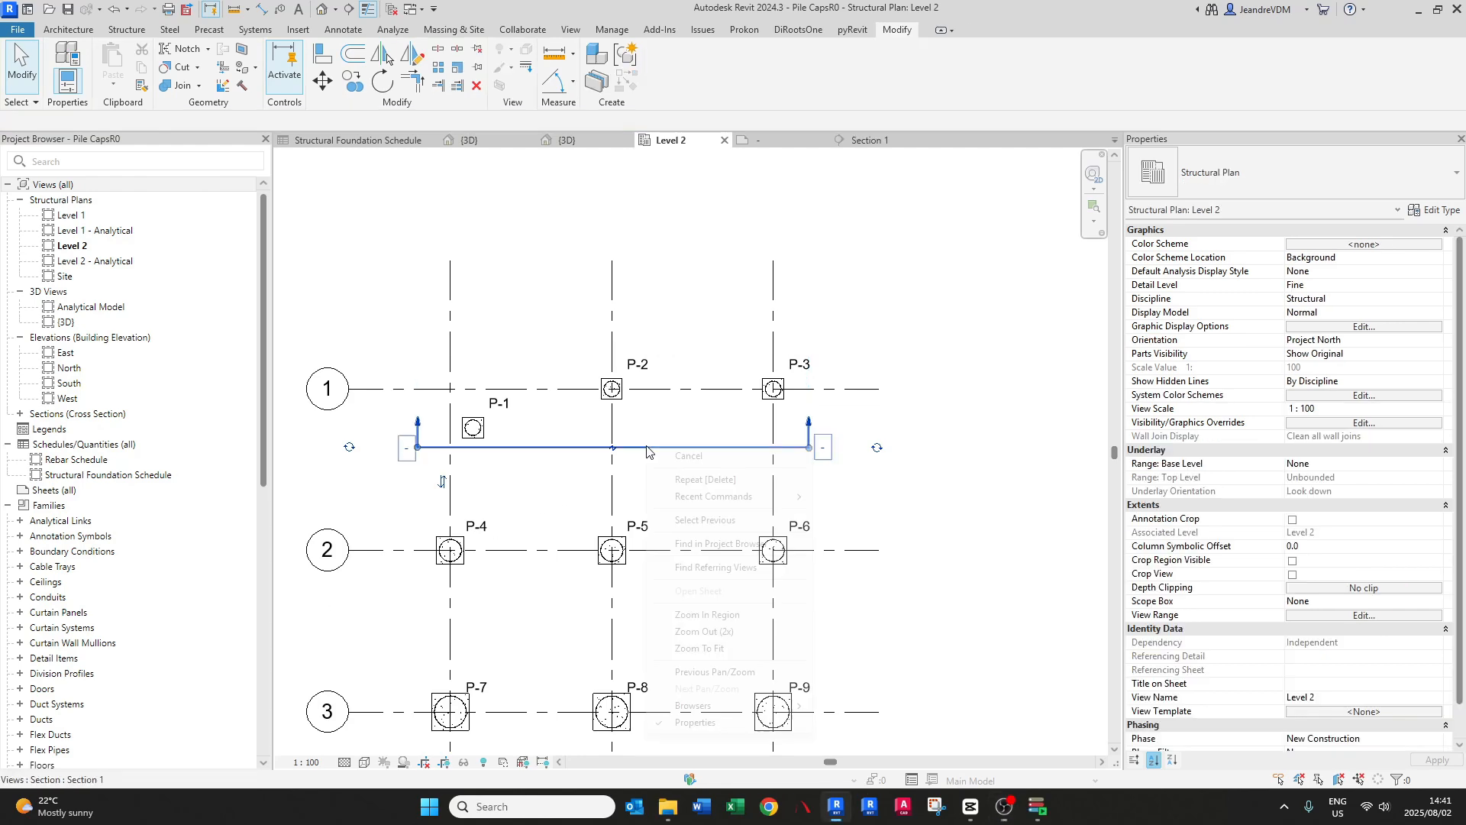
pyautogui.click(624, 448)
pyautogui.rightClick(625, 447)
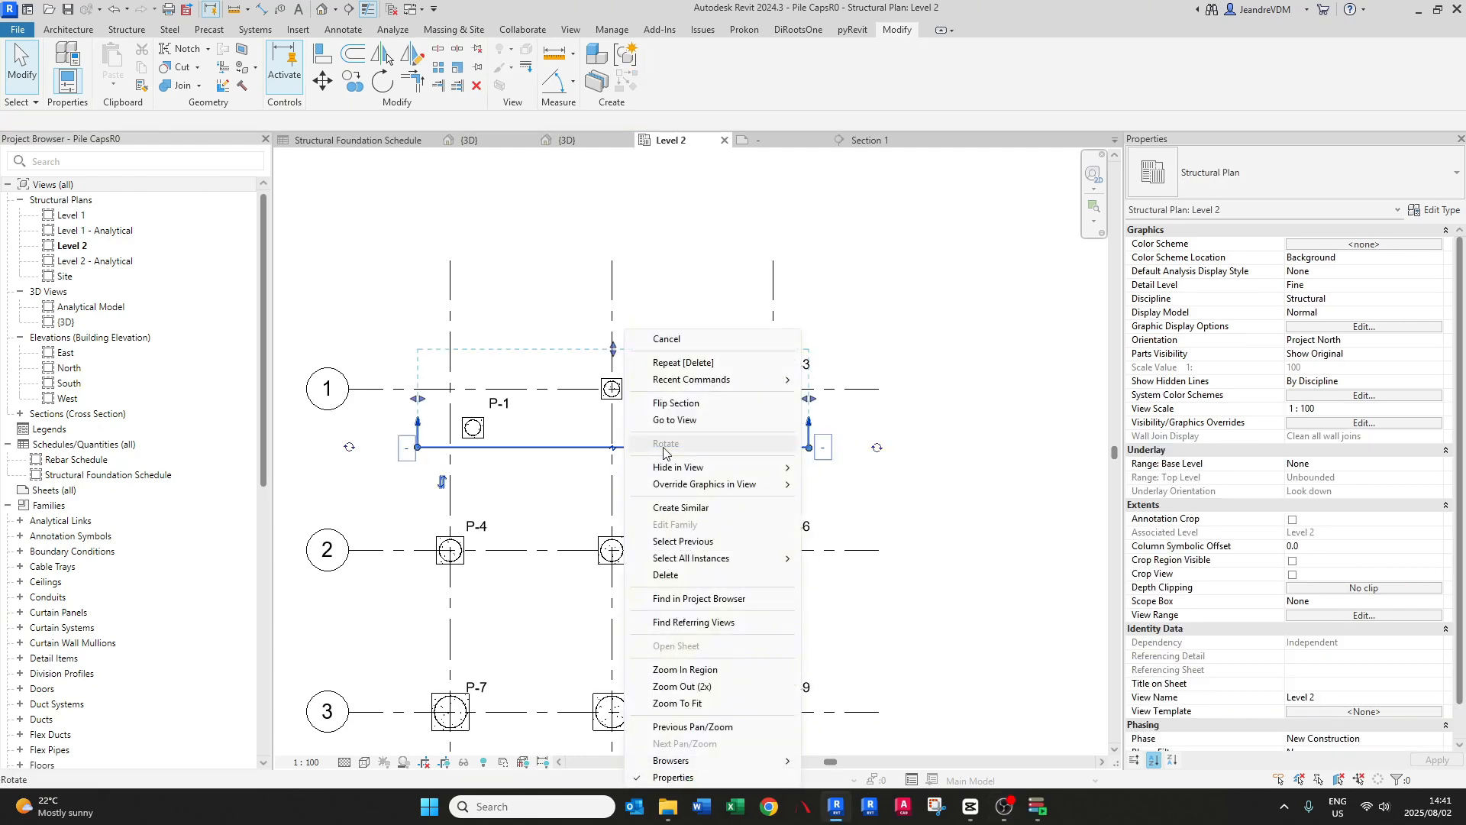
pyautogui.click(674, 420)
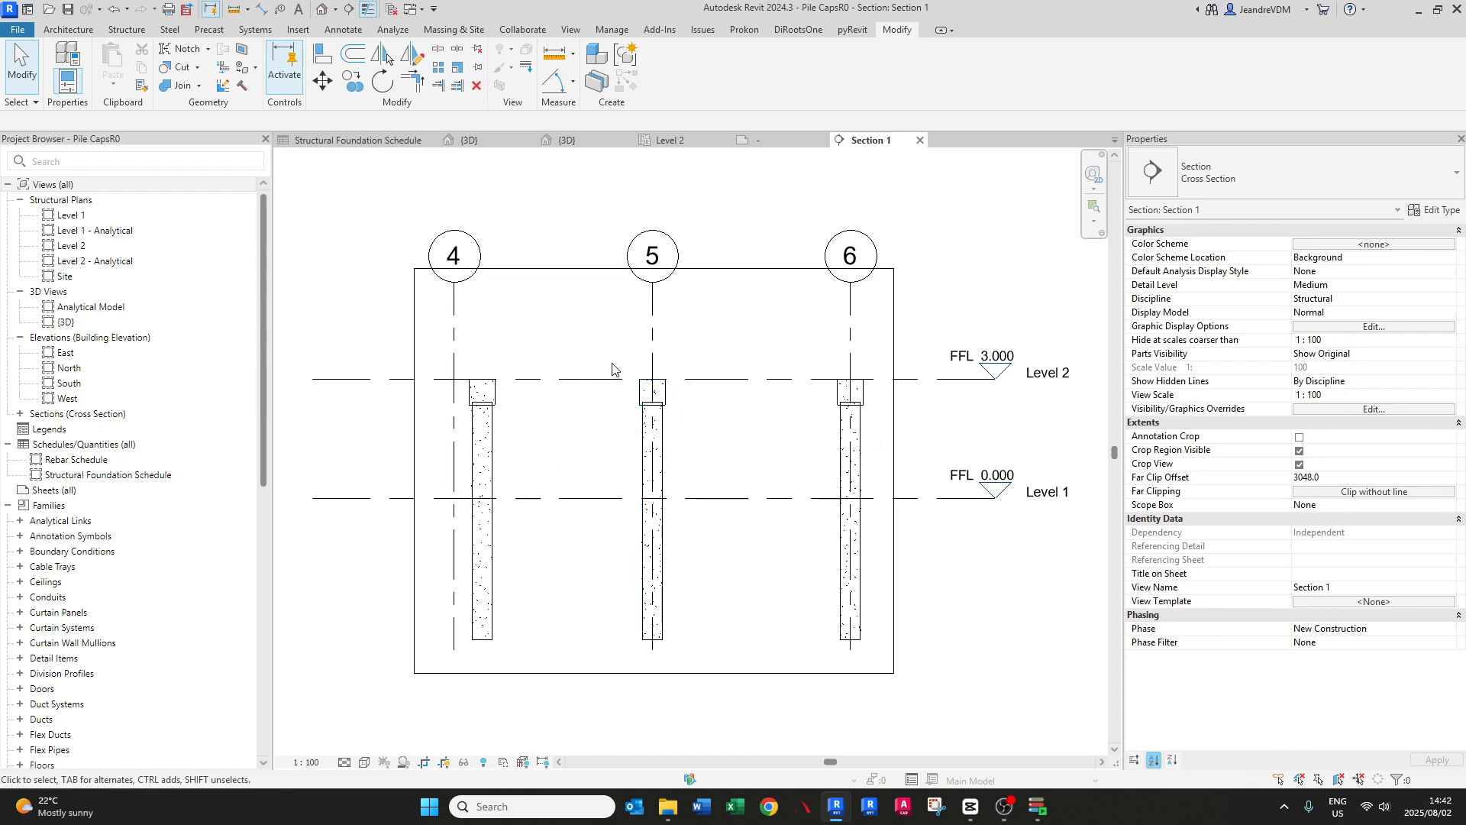
# - Place spot elevations at the top of the pile cap and the top of the pile on grid line 5
pyautogui.press('e')
pyautogui.press('l')
pyautogui.scroll(3, 653, 378)
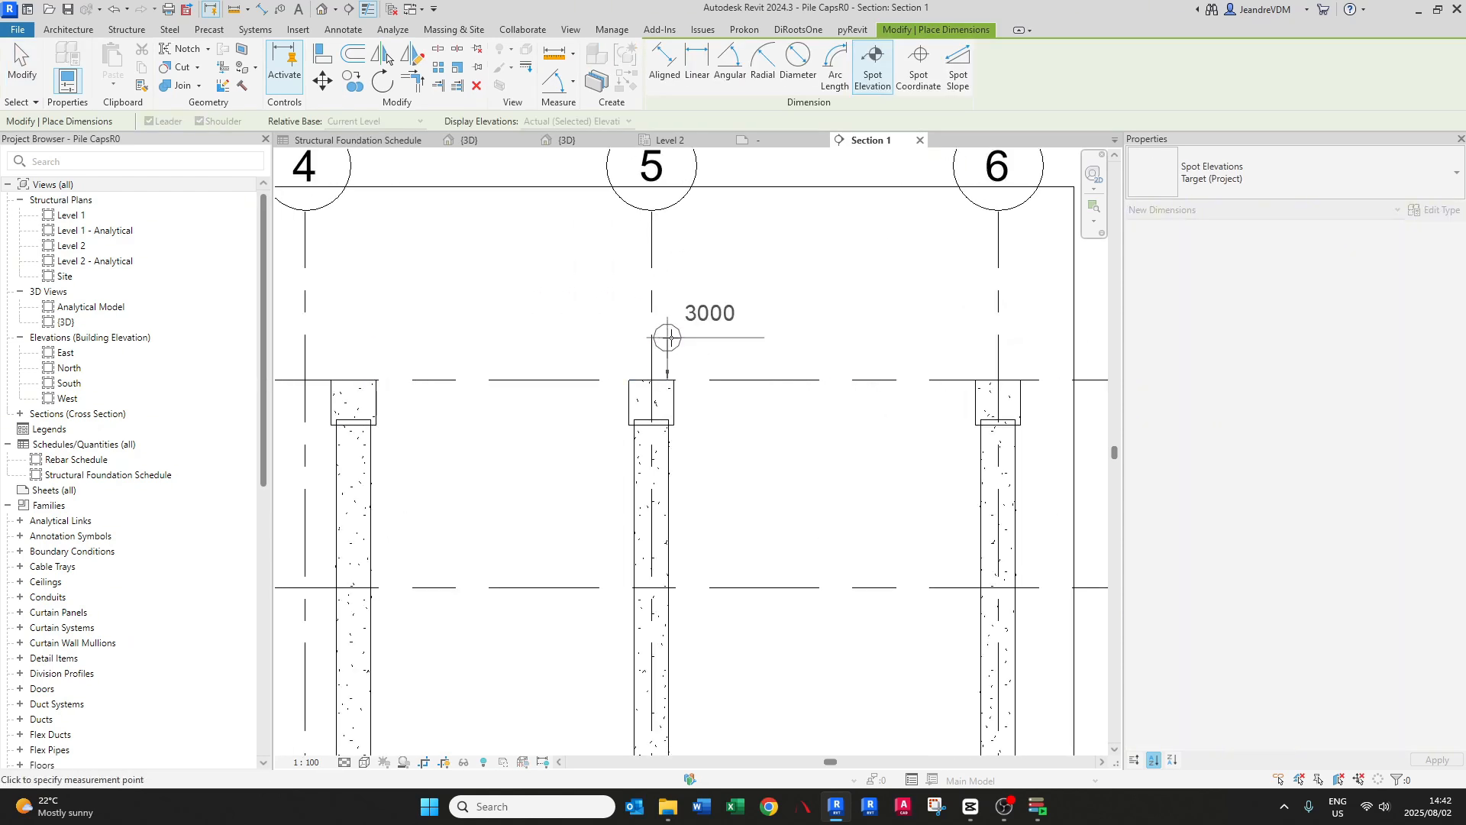
pyautogui.click(668, 337)
pyautogui.click(782, 337)
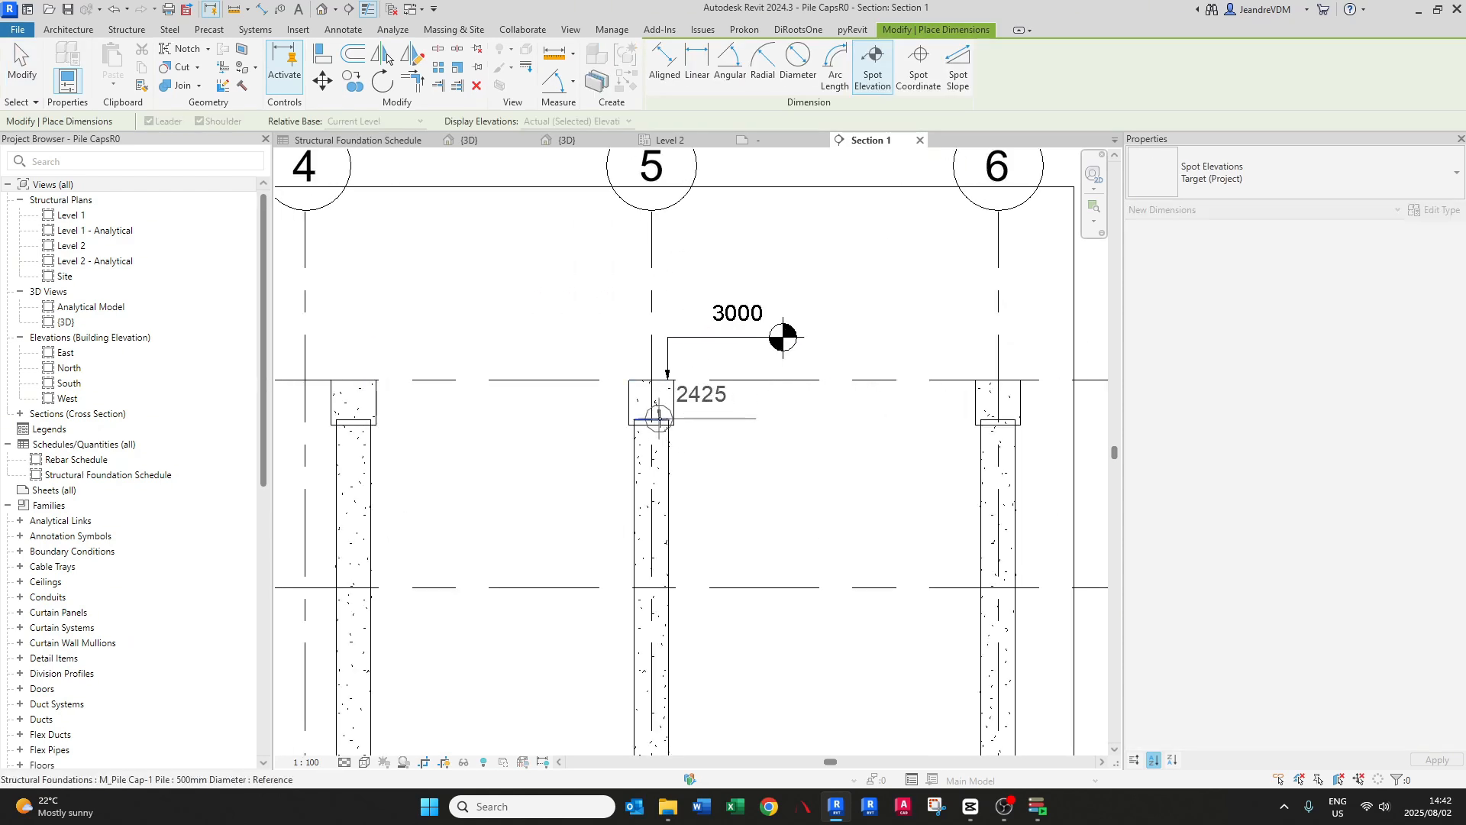
pyautogui.click(660, 419)
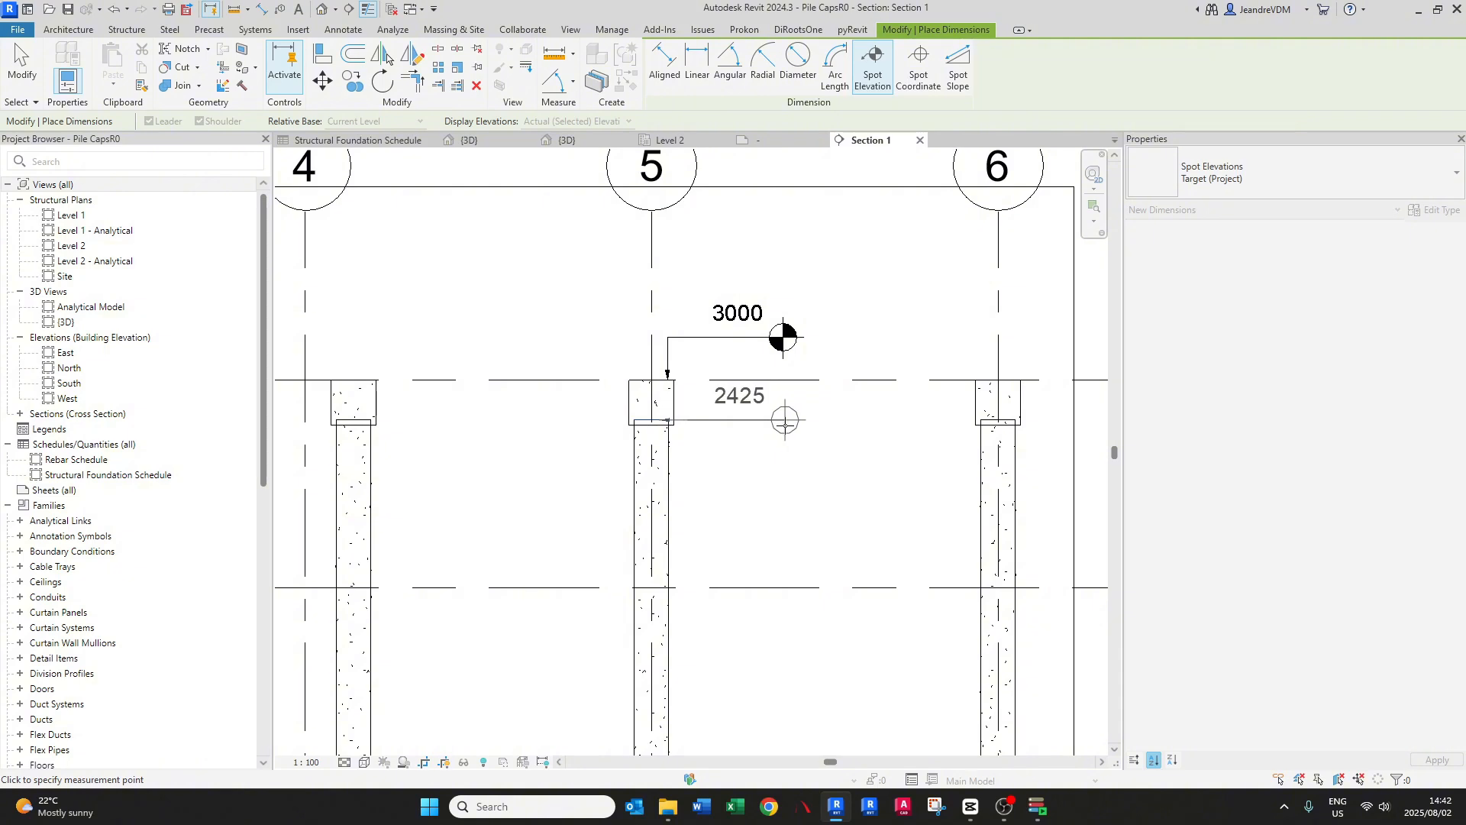
pyautogui.click(785, 420)
pyautogui.press('Escape')
pyautogui.press('Escape')
pyautogui.scroll(1, 670, 430)
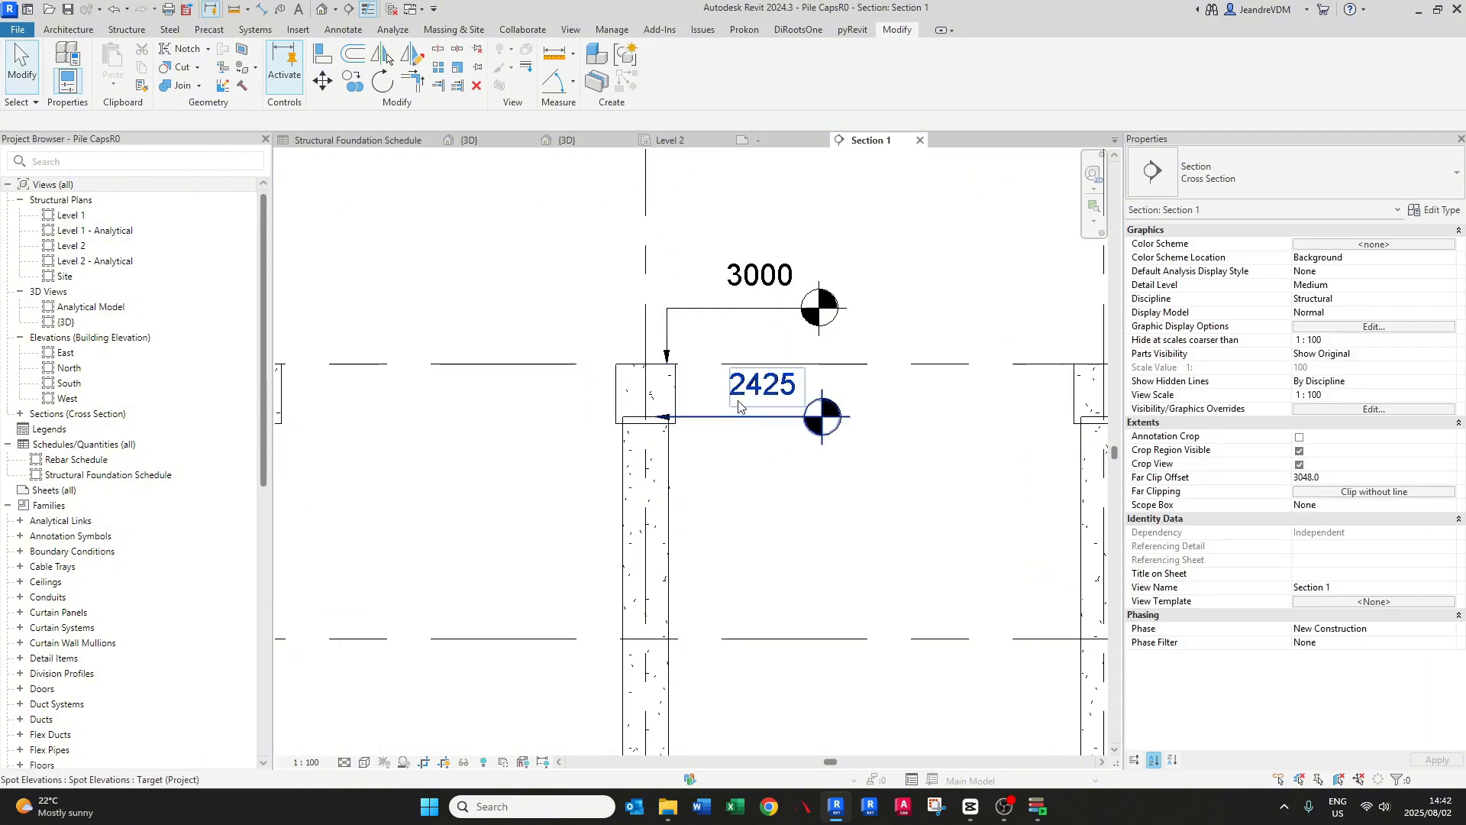
# - Compare the Pile Cut Off Level values in the Structural Foundation Schedule with the spot elevations in Section 1
pyautogui.scroll(-1, 738, 407)
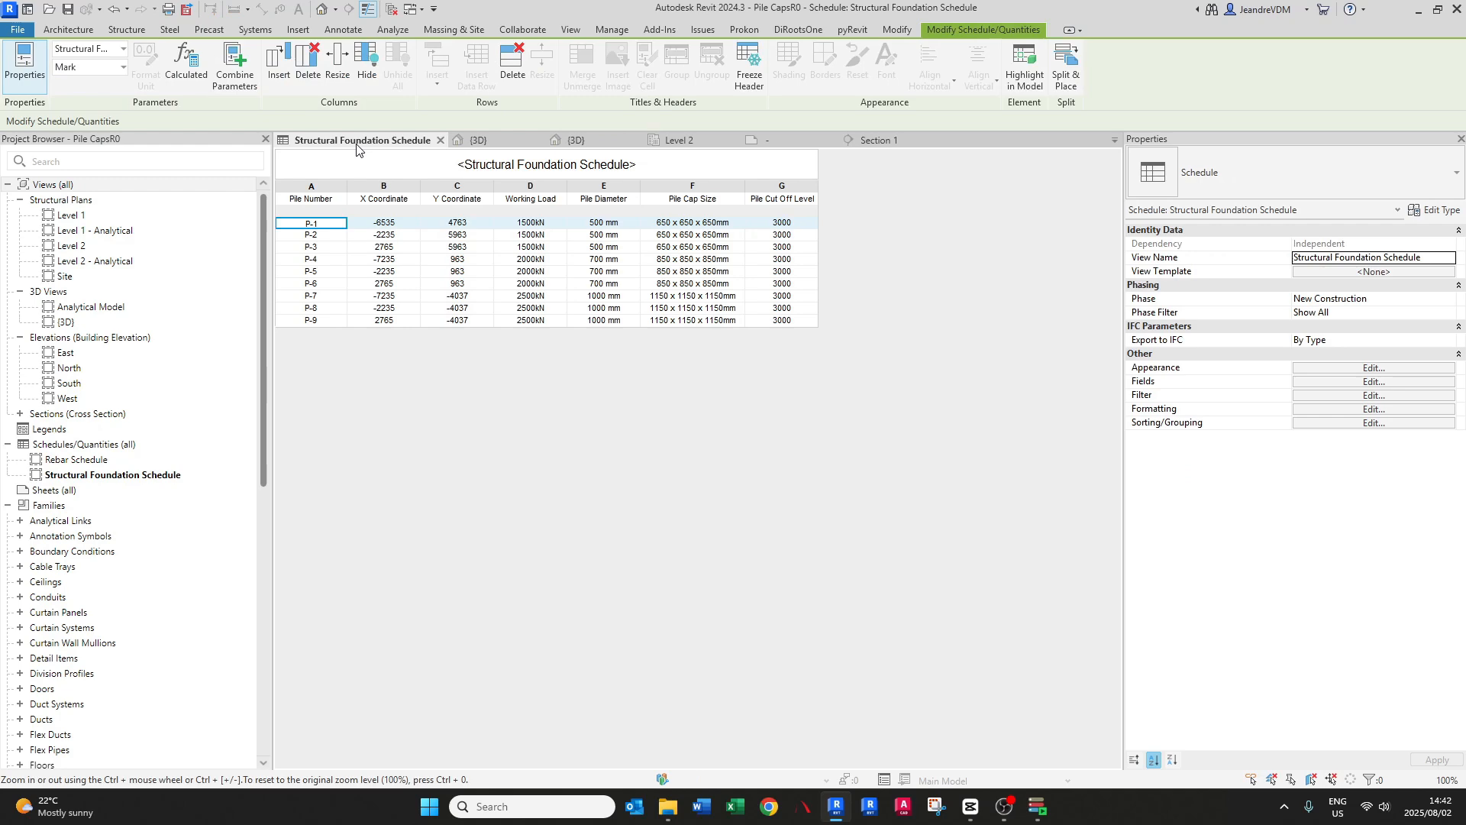
pyautogui.click(358, 139)
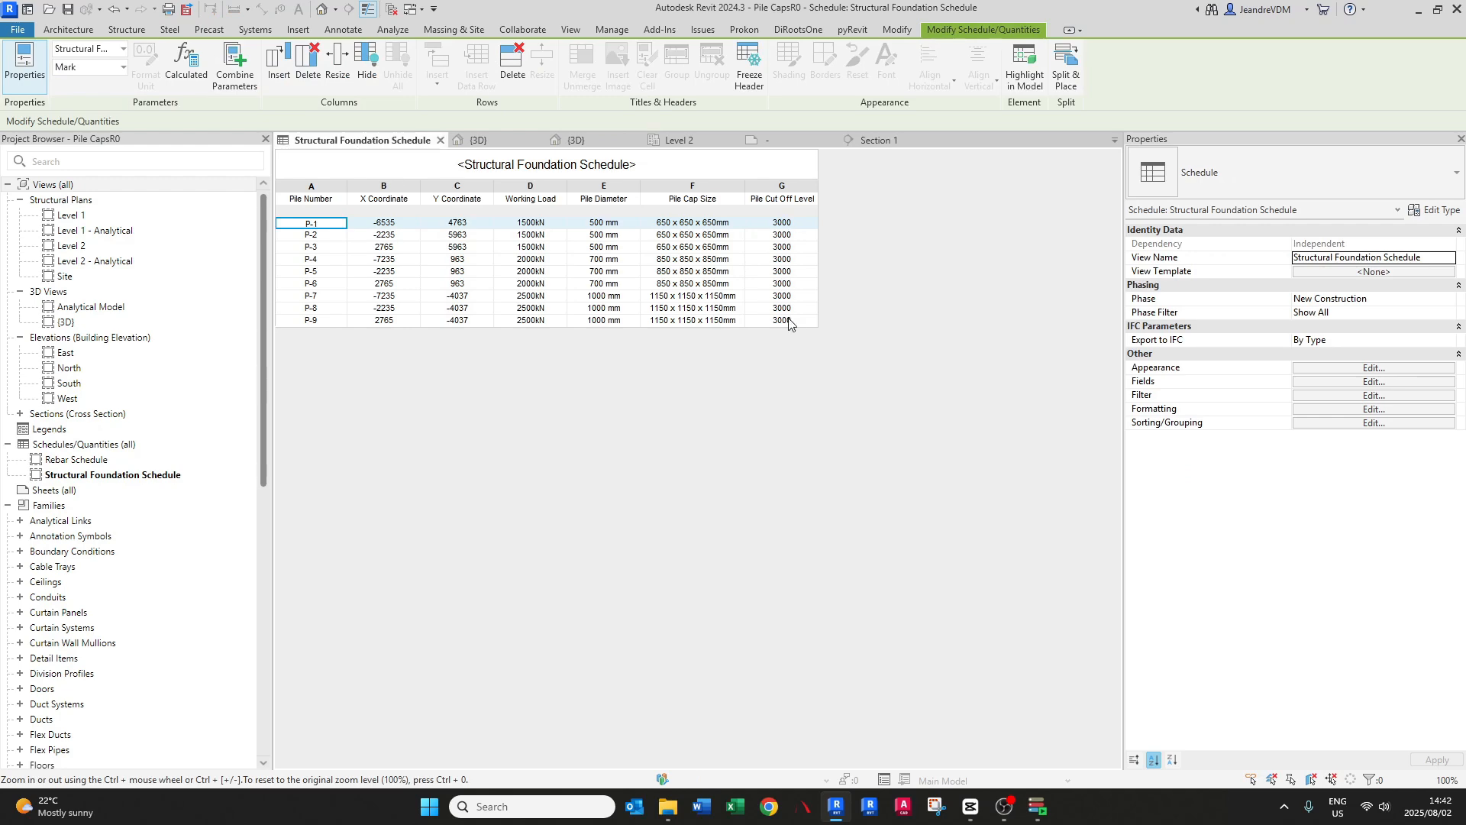
pyautogui.click(874, 139)
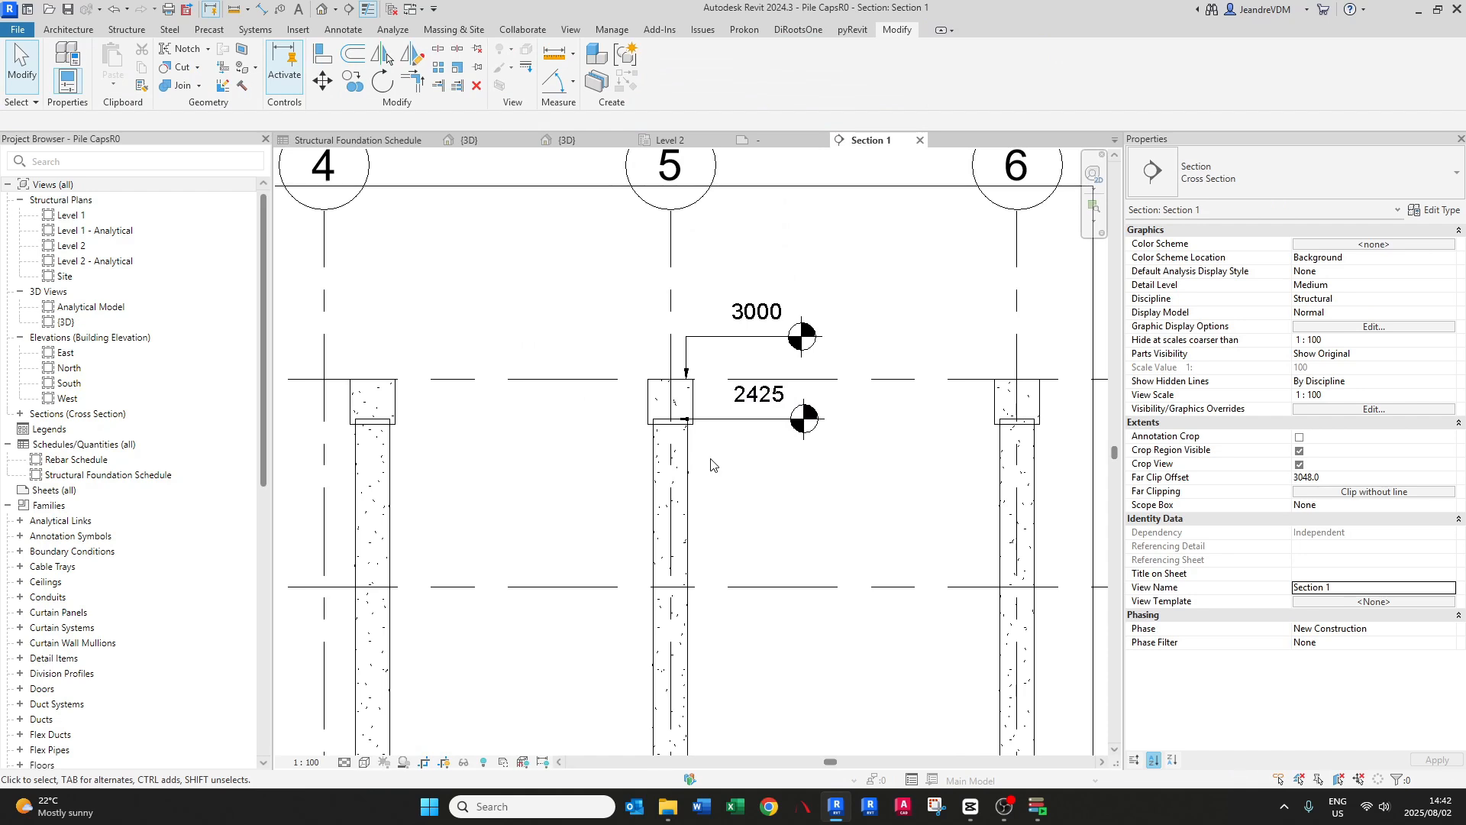
pyautogui.scroll(-3, 711, 464)
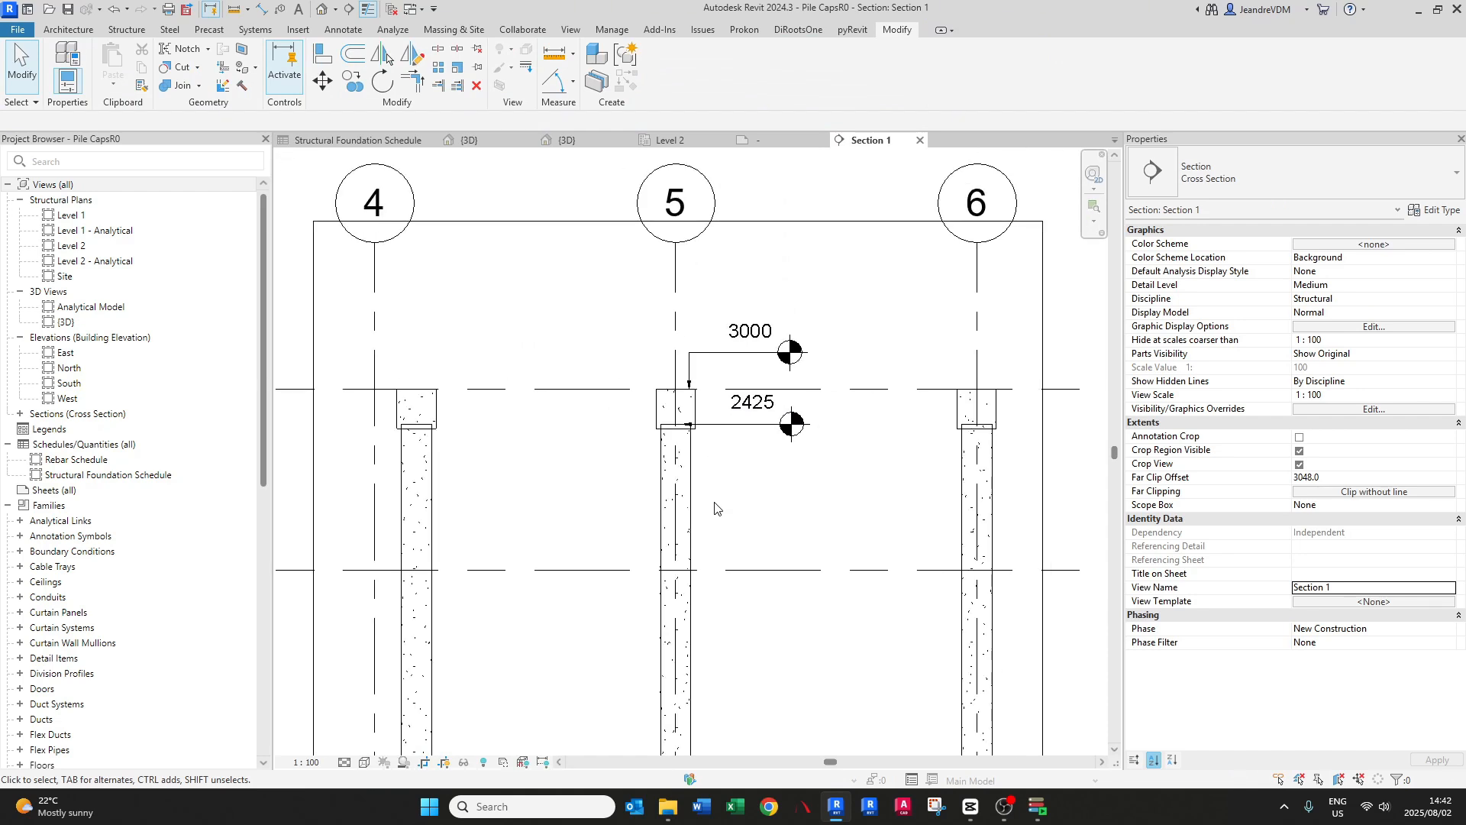
pyautogui.scroll(1, 735, 503)
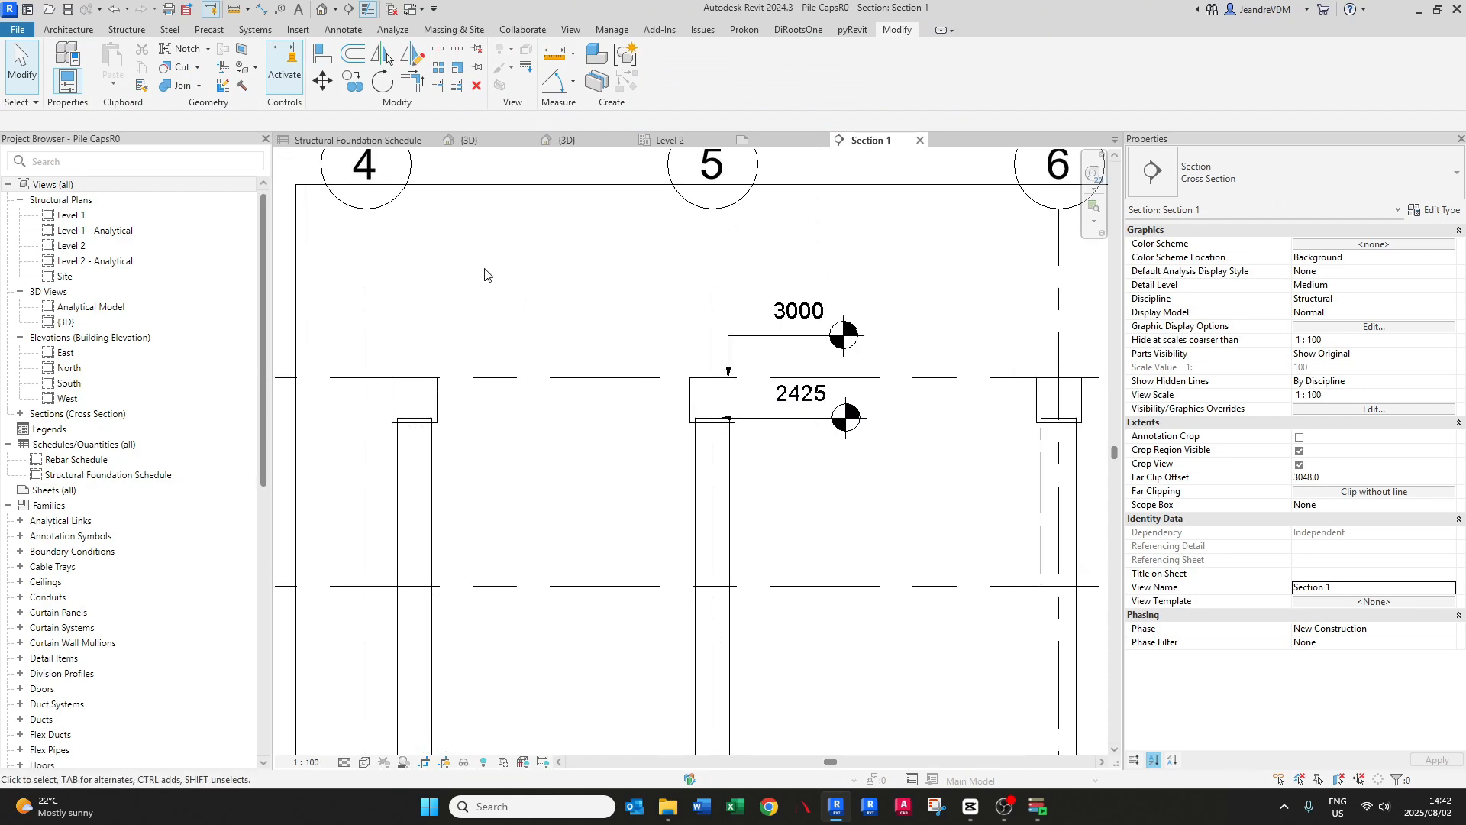
# - Open the 2. Pile Coordinates script for editing from Dynamo Player and minimize the player window
pyautogui.click(625, 31)
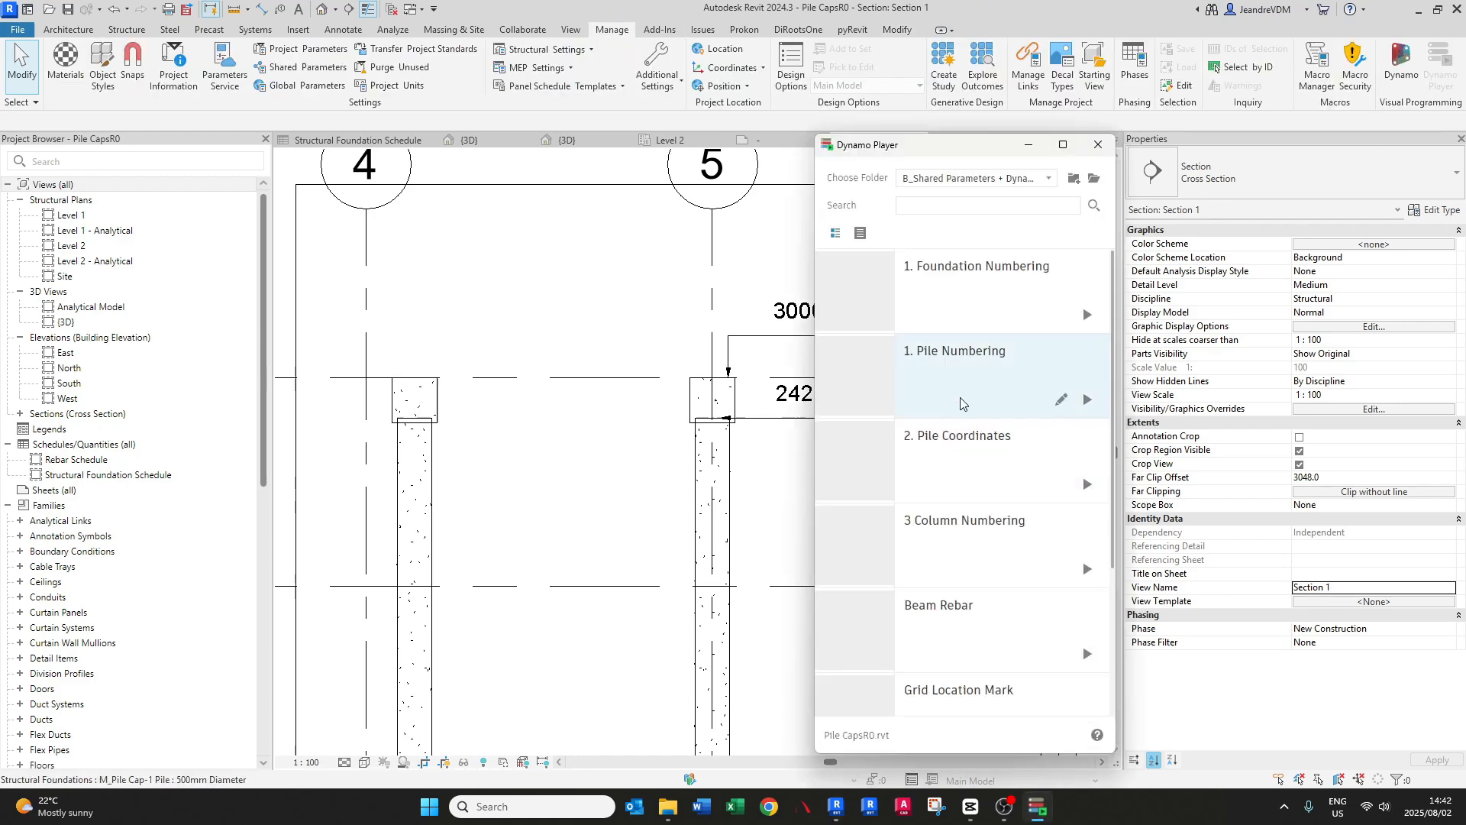
pyautogui.click(1063, 486)
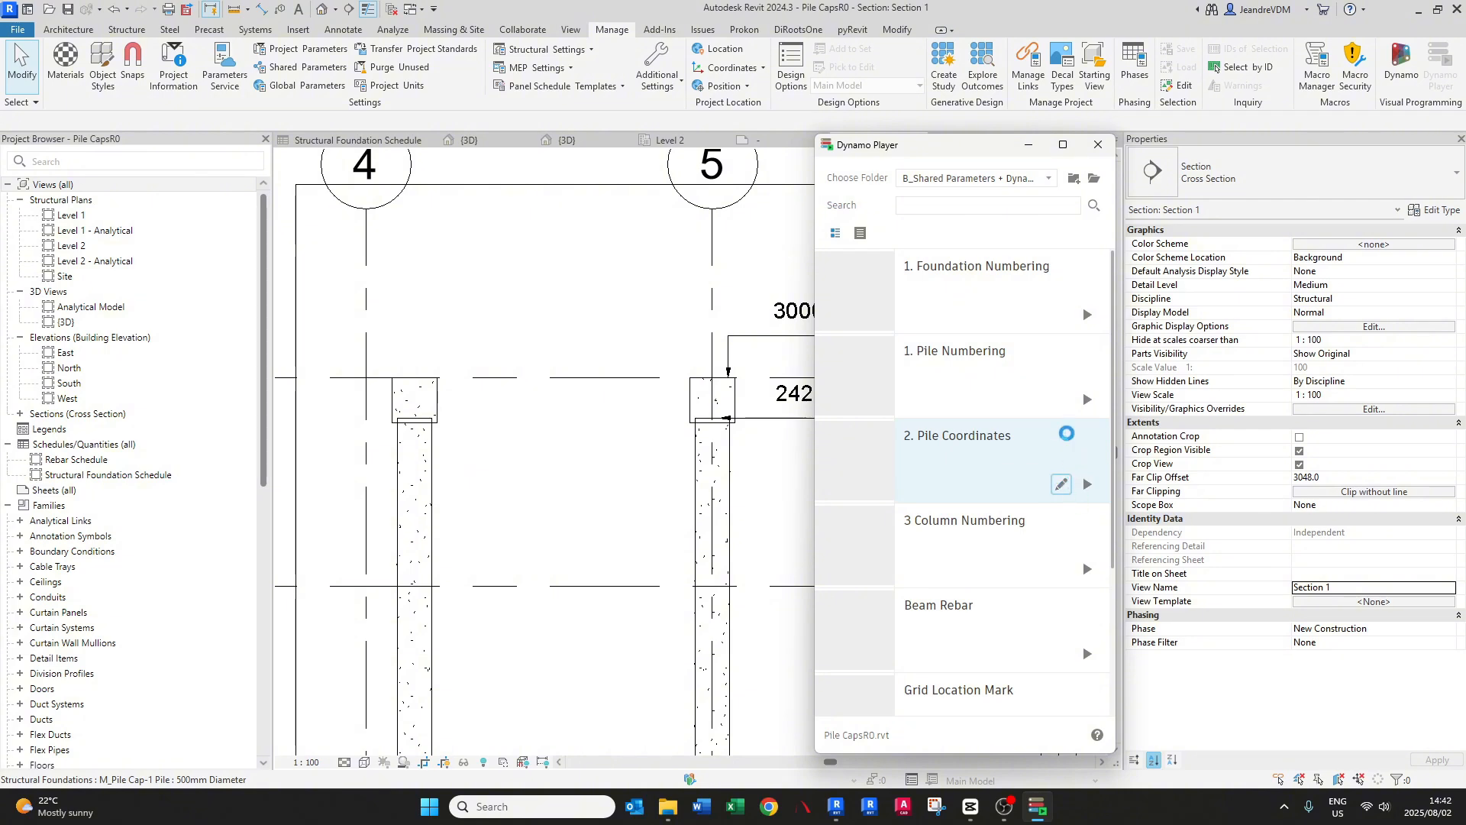
pyautogui.click(1033, 143)
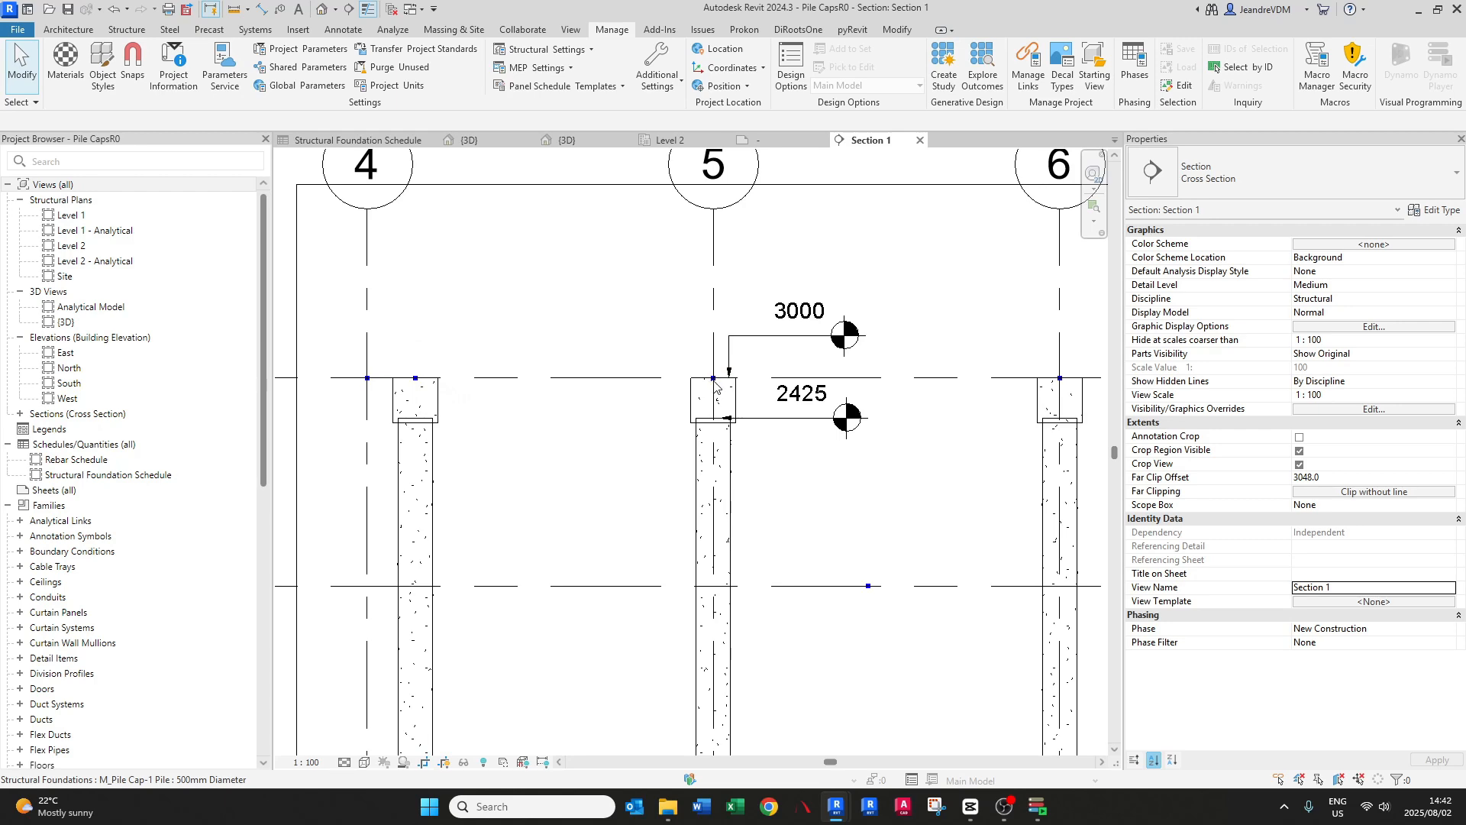
# - Examine where the script's location points sit on the pile caps in the Level 2 plan and in Section 1
pyautogui.doubleClick(74, 245)
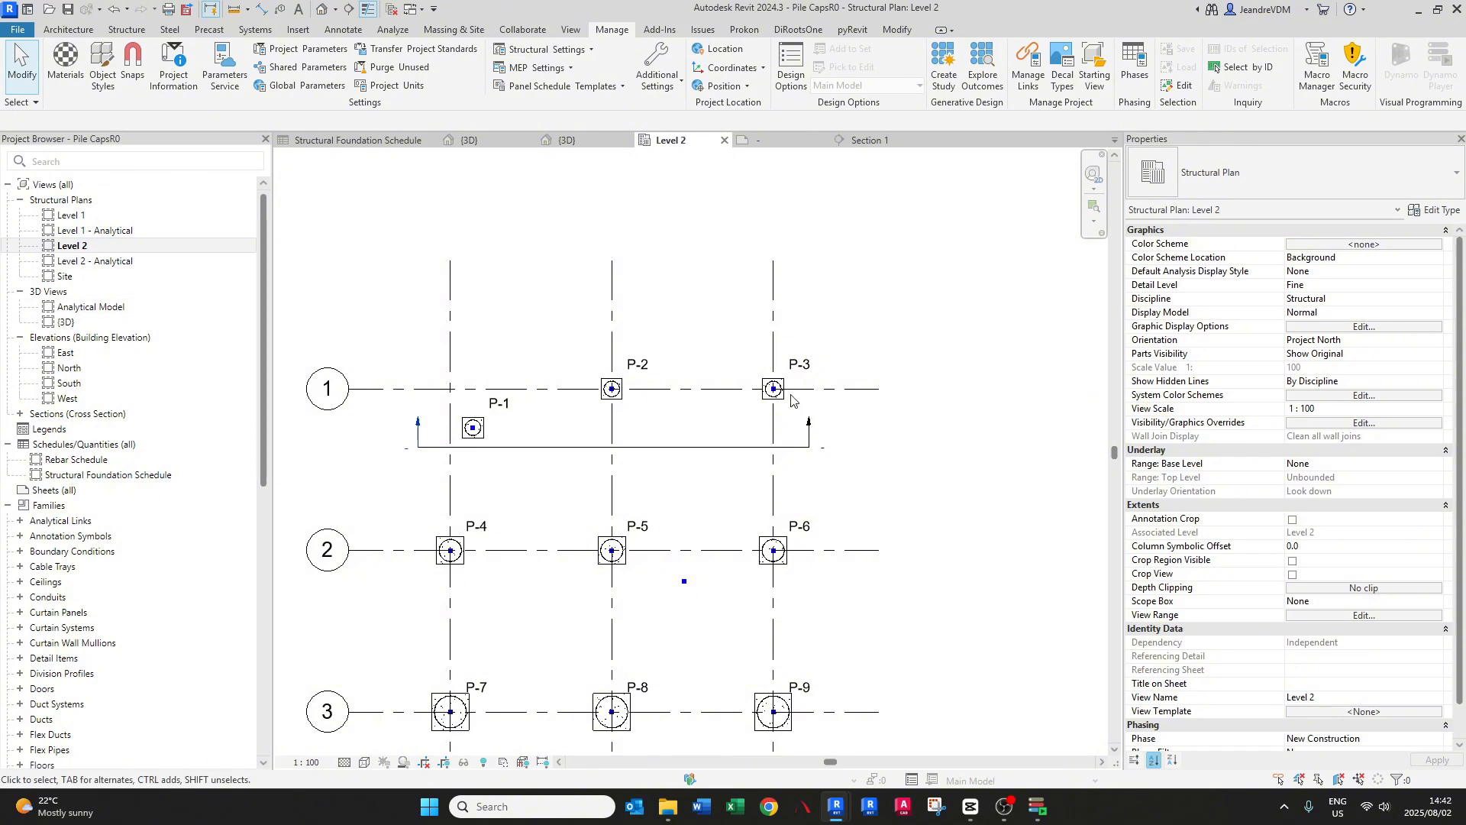
pyautogui.scroll(1, 771, 390)
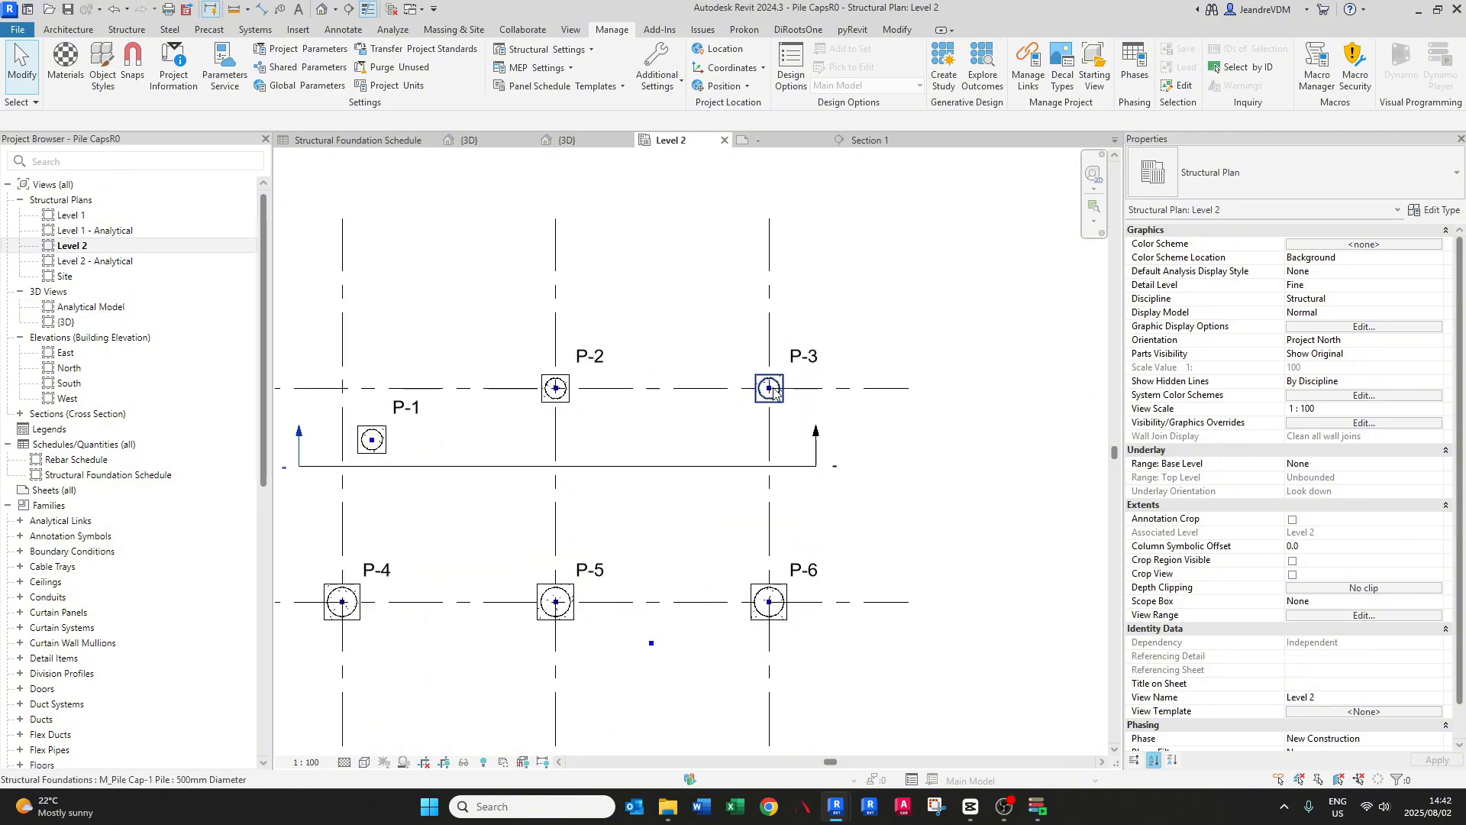
pyautogui.click(868, 140)
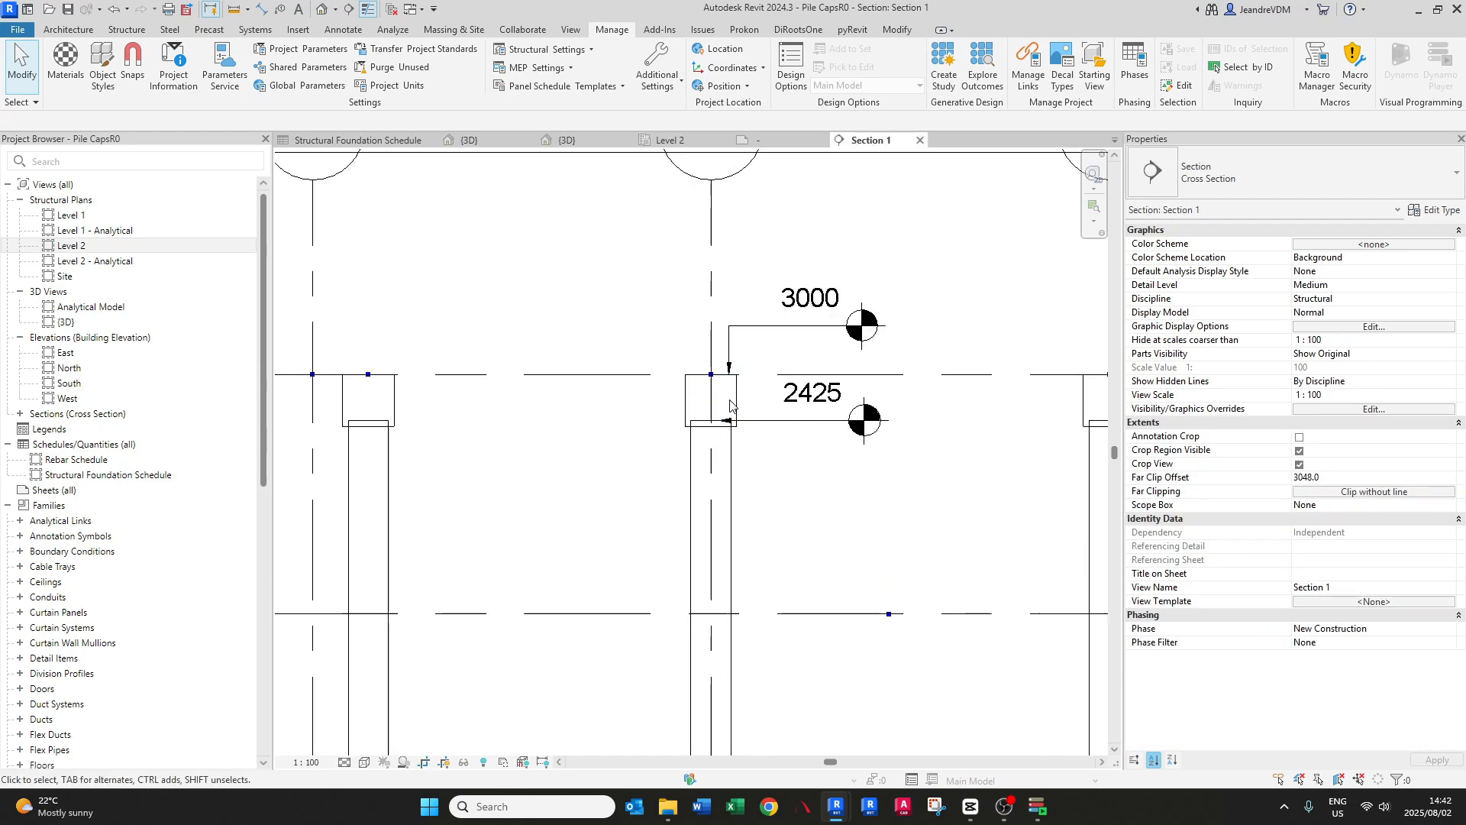
pyautogui.scroll(2, 709, 375)
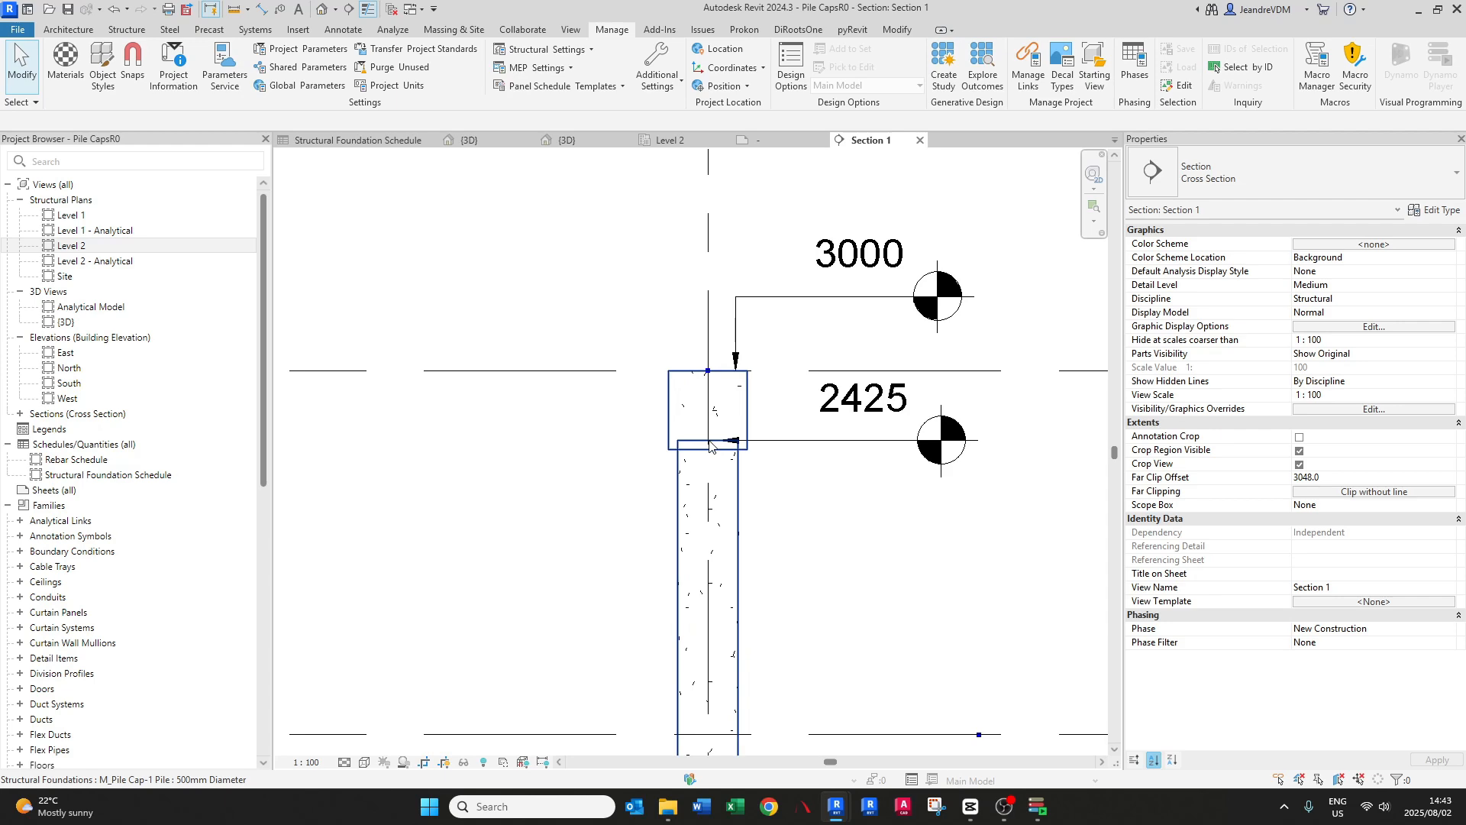
pyautogui.scroll(-2, 704, 444)
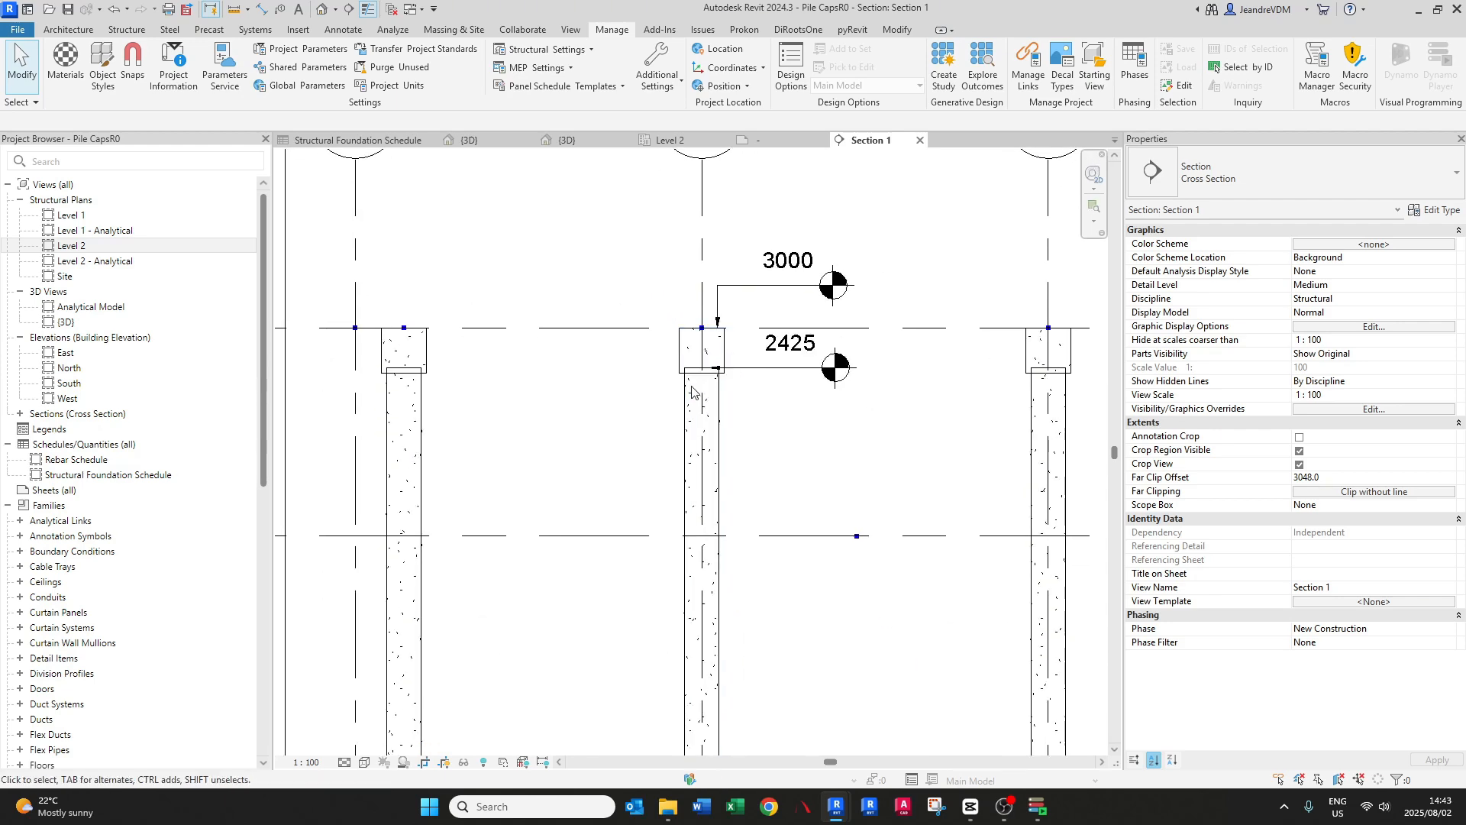
# - Open the M_Pile Cap-1 Pile family for editing from pile cap P-2 in Section 1
pyautogui.click(712, 374)
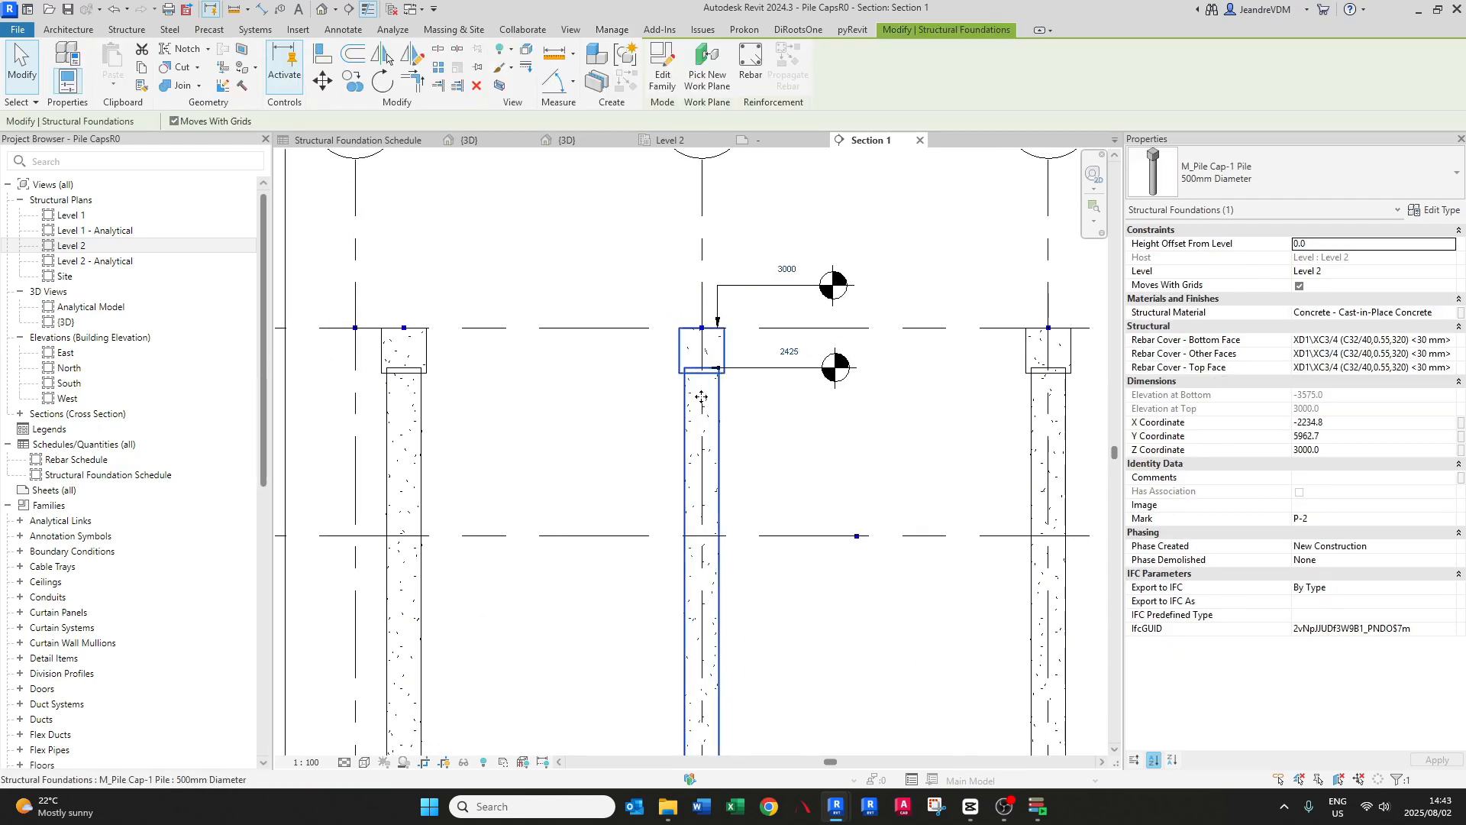
pyautogui.click(662, 68)
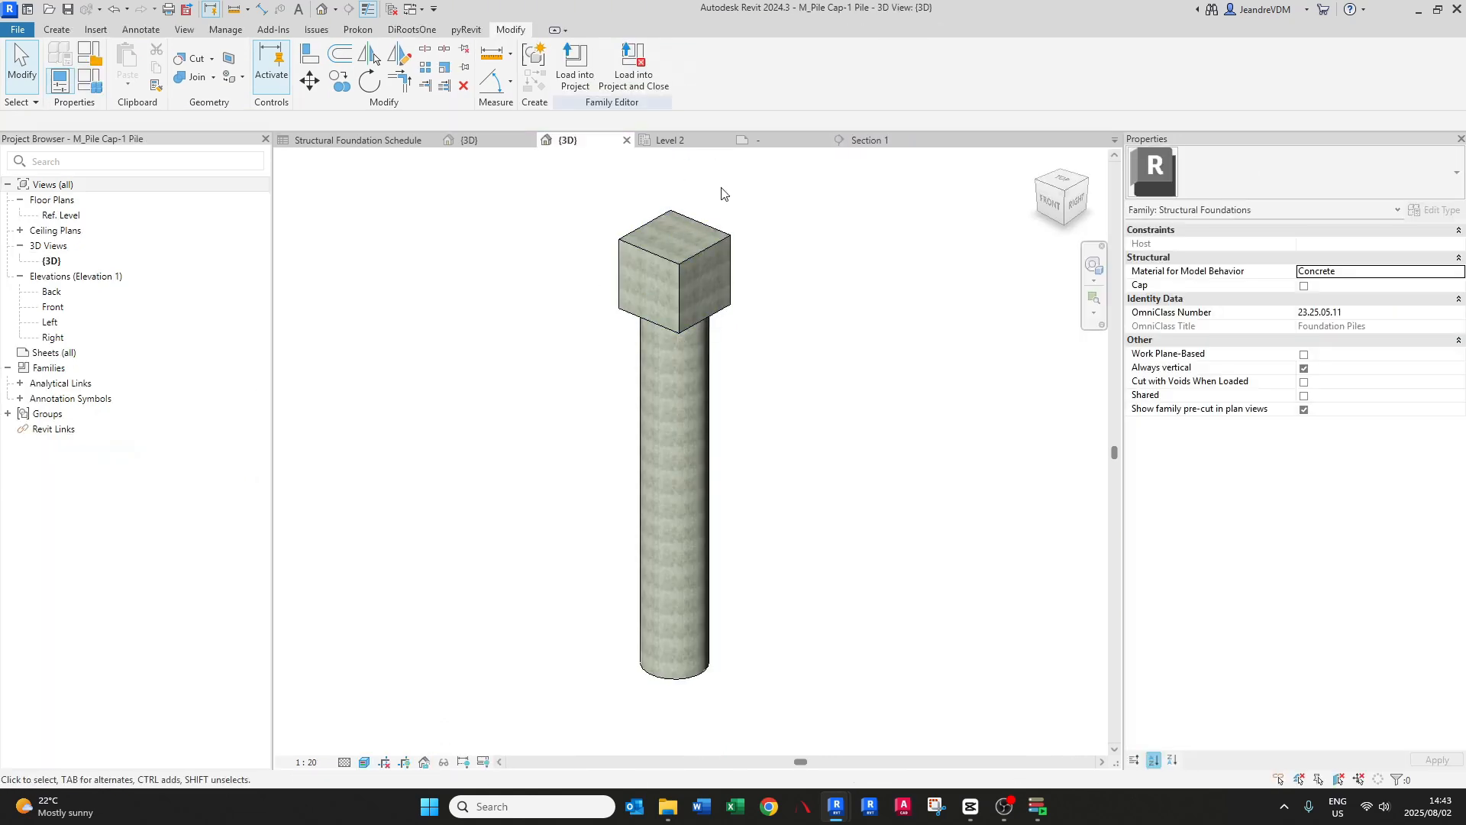
# - In the family's Back elevation, make the reference plane at the top of the pile define the origin
pyautogui.doubleClick(54, 296)
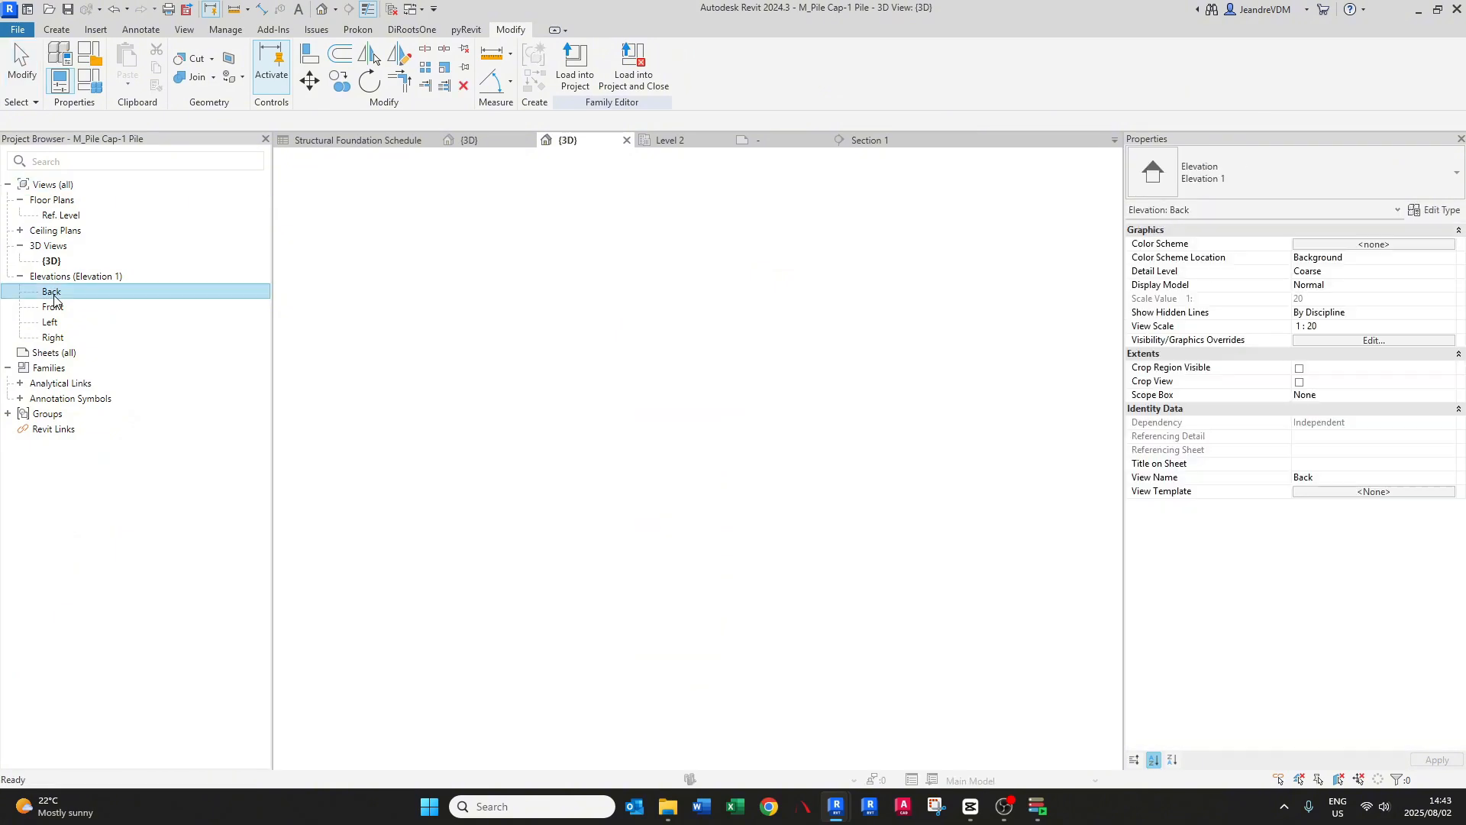
pyautogui.scroll(3, 704, 304)
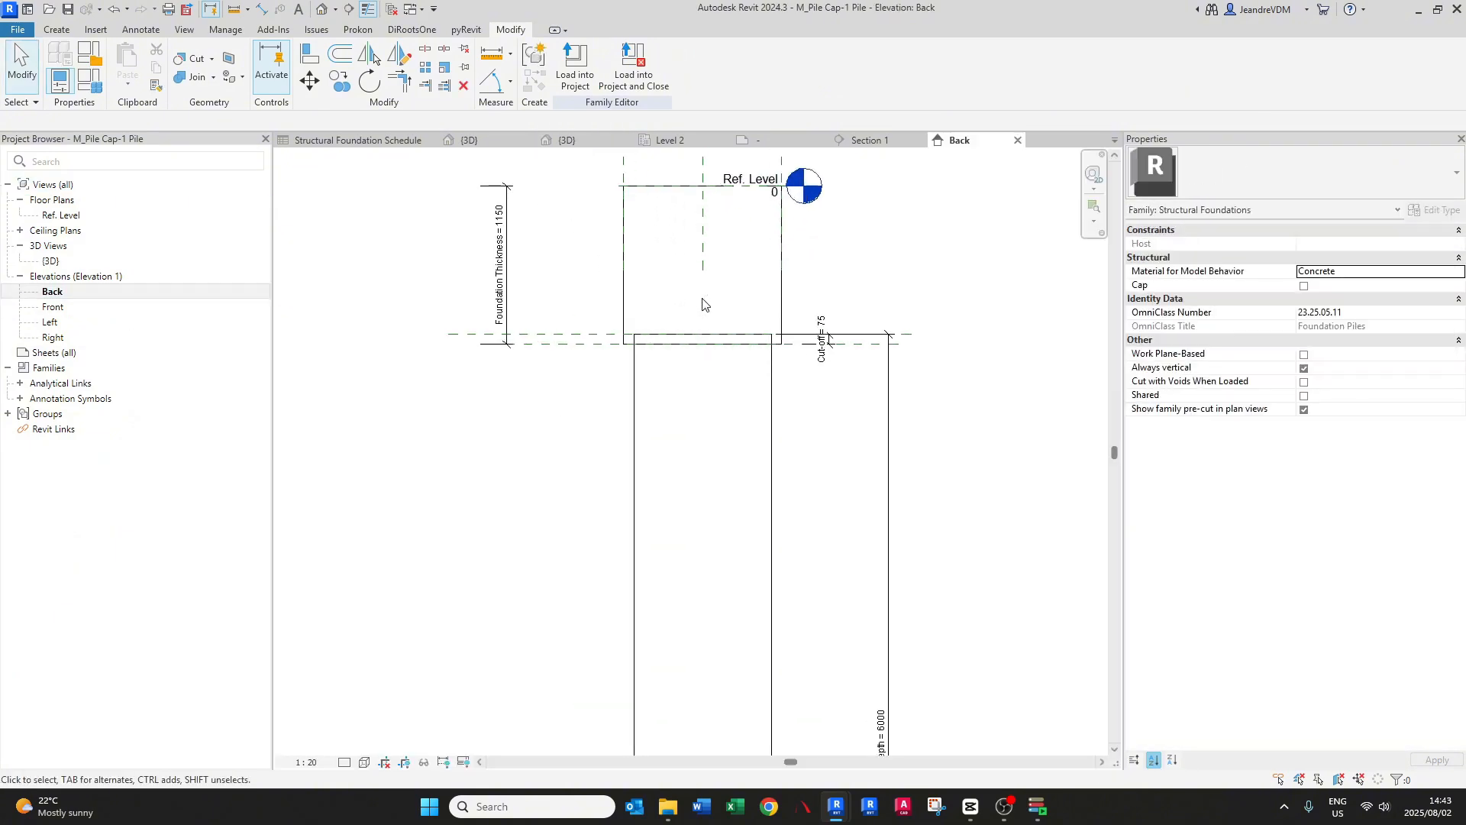
pyautogui.click(580, 335)
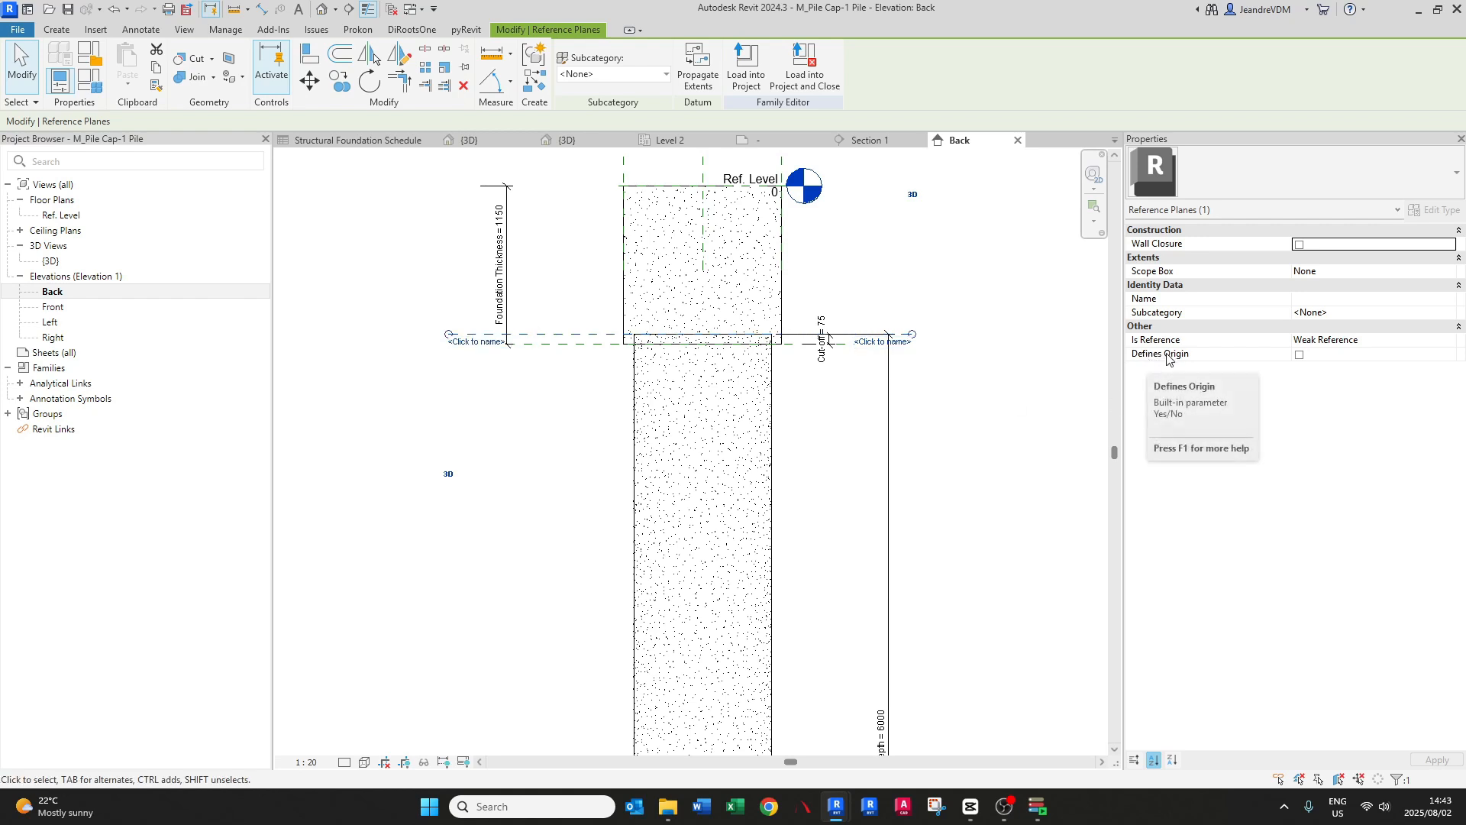
pyautogui.click(1300, 355)
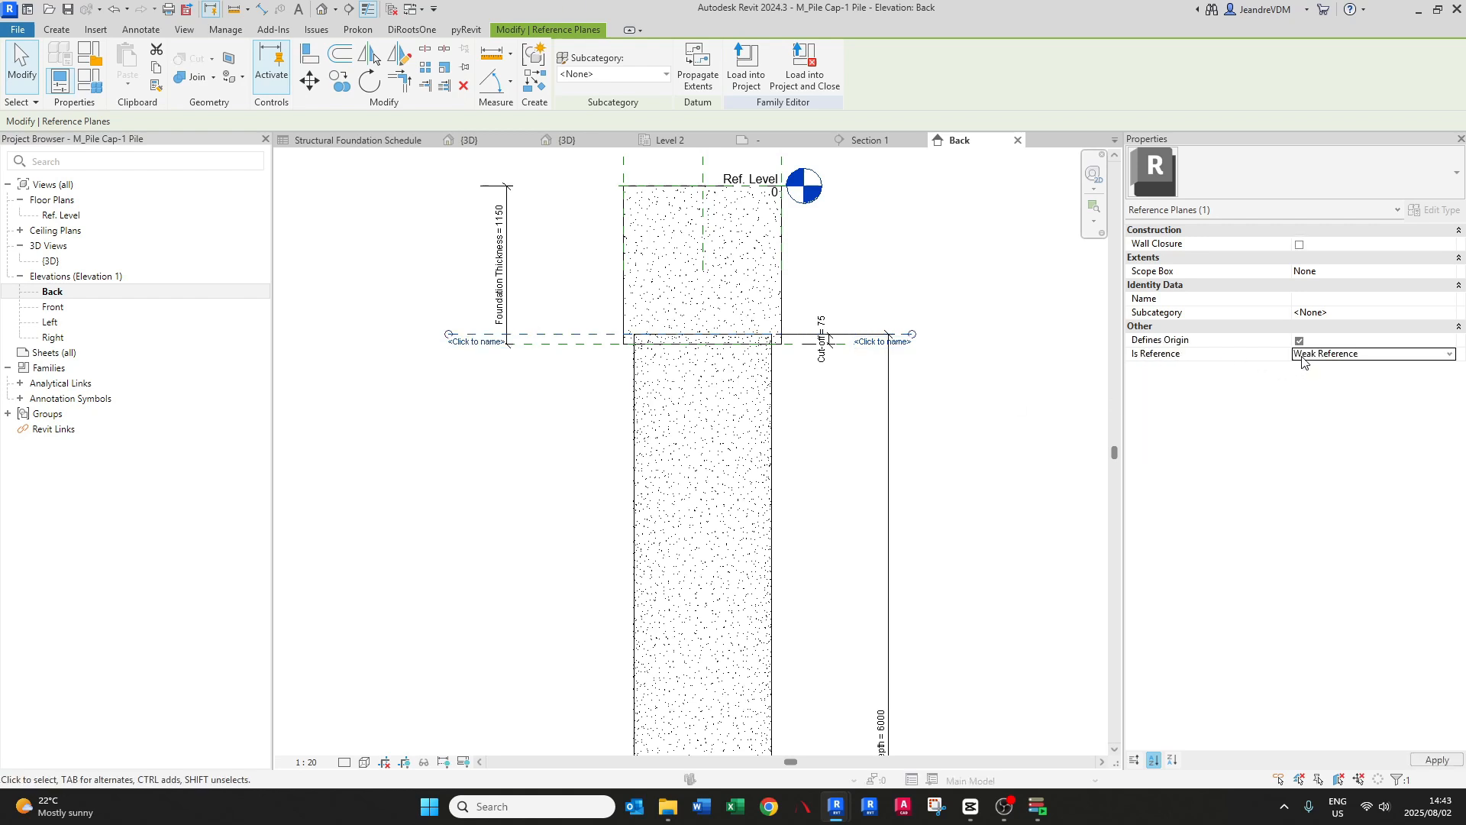
pyautogui.click(1006, 410)
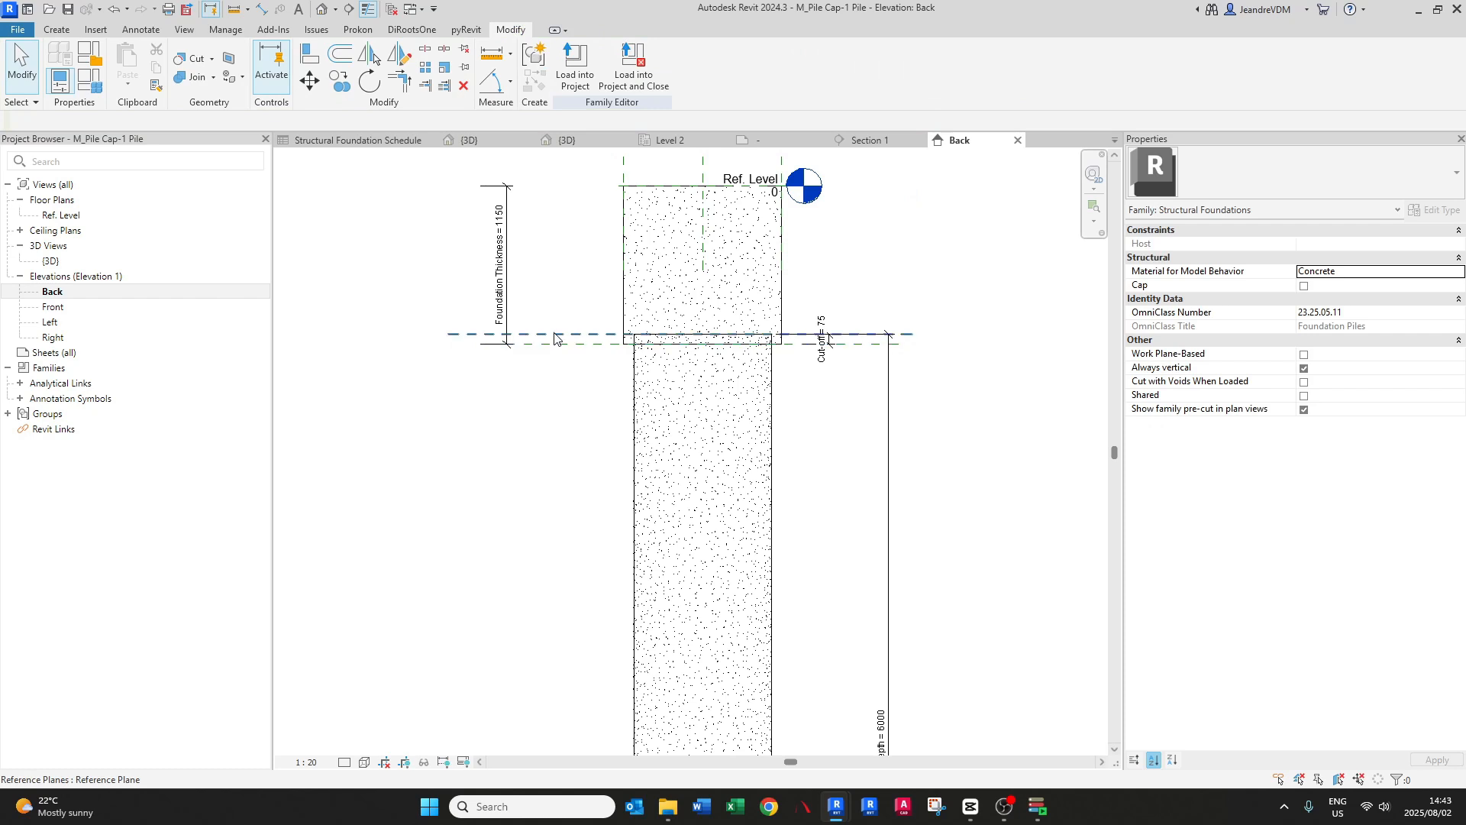
pyautogui.moveTo(579, 344); pyautogui.dragTo(578, 368, button='middle')
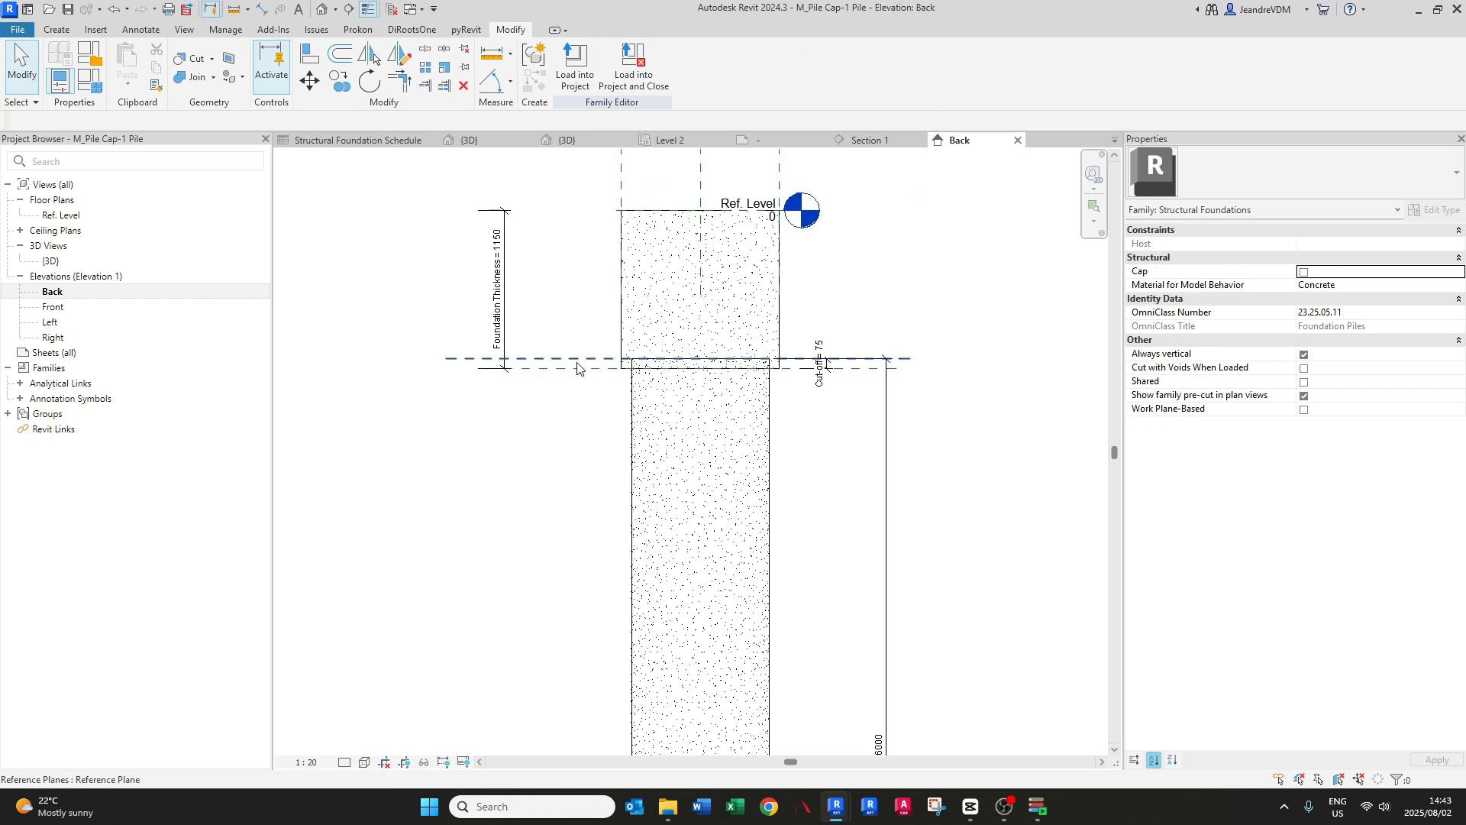
# - Load the edited pile cap family into the Pile CapsR0.rvt project
pyautogui.click(578, 75)
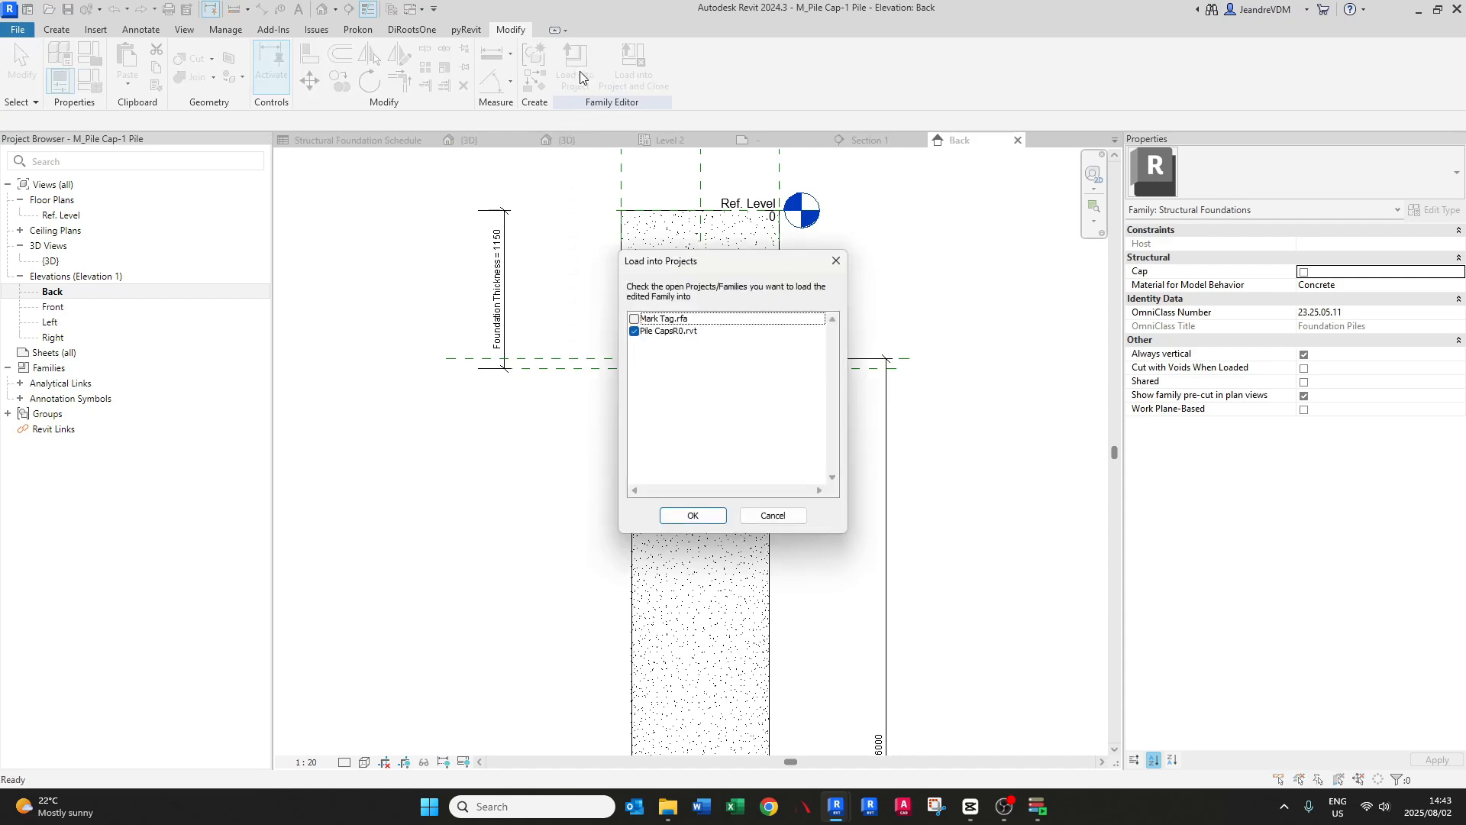
pyautogui.click(695, 515)
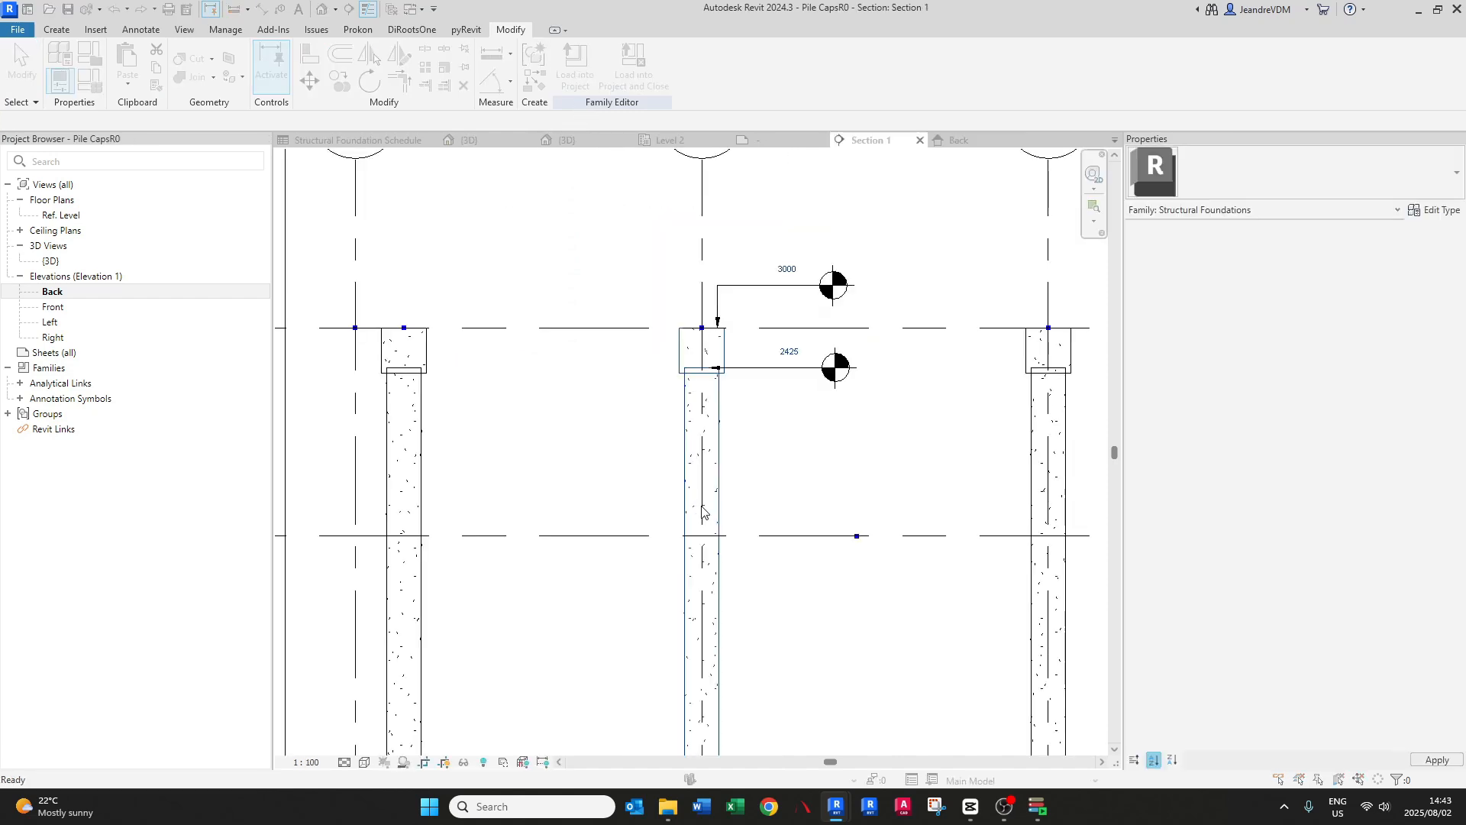
pyautogui.click(653, 386)
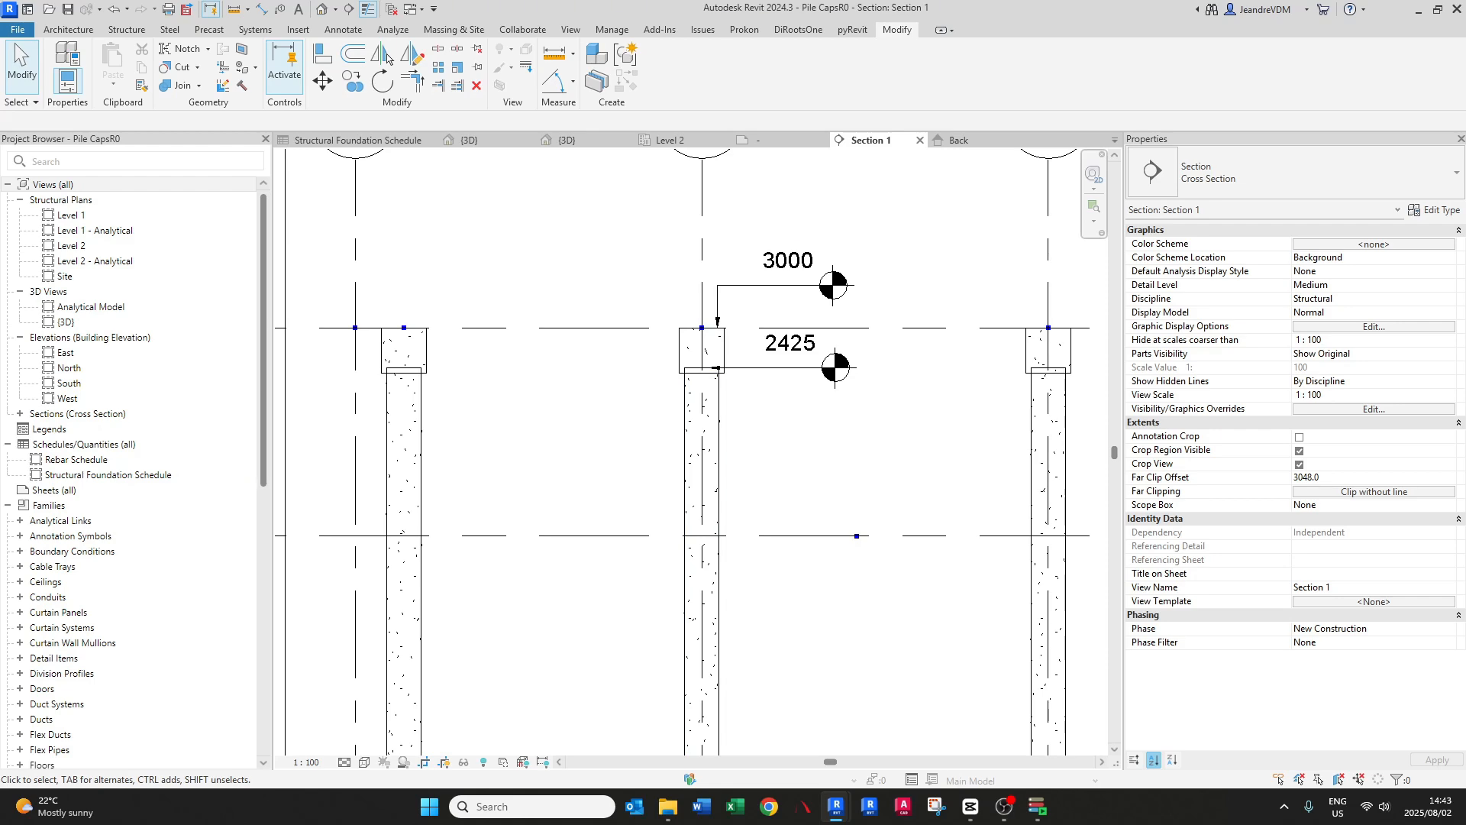
# - Rerun the 2. Pile Coordinates script in Dynamo and check its location points against the pile cut-off in Section 1
pyautogui.moveTo(826, 487); pyautogui.dragTo(730, 31)
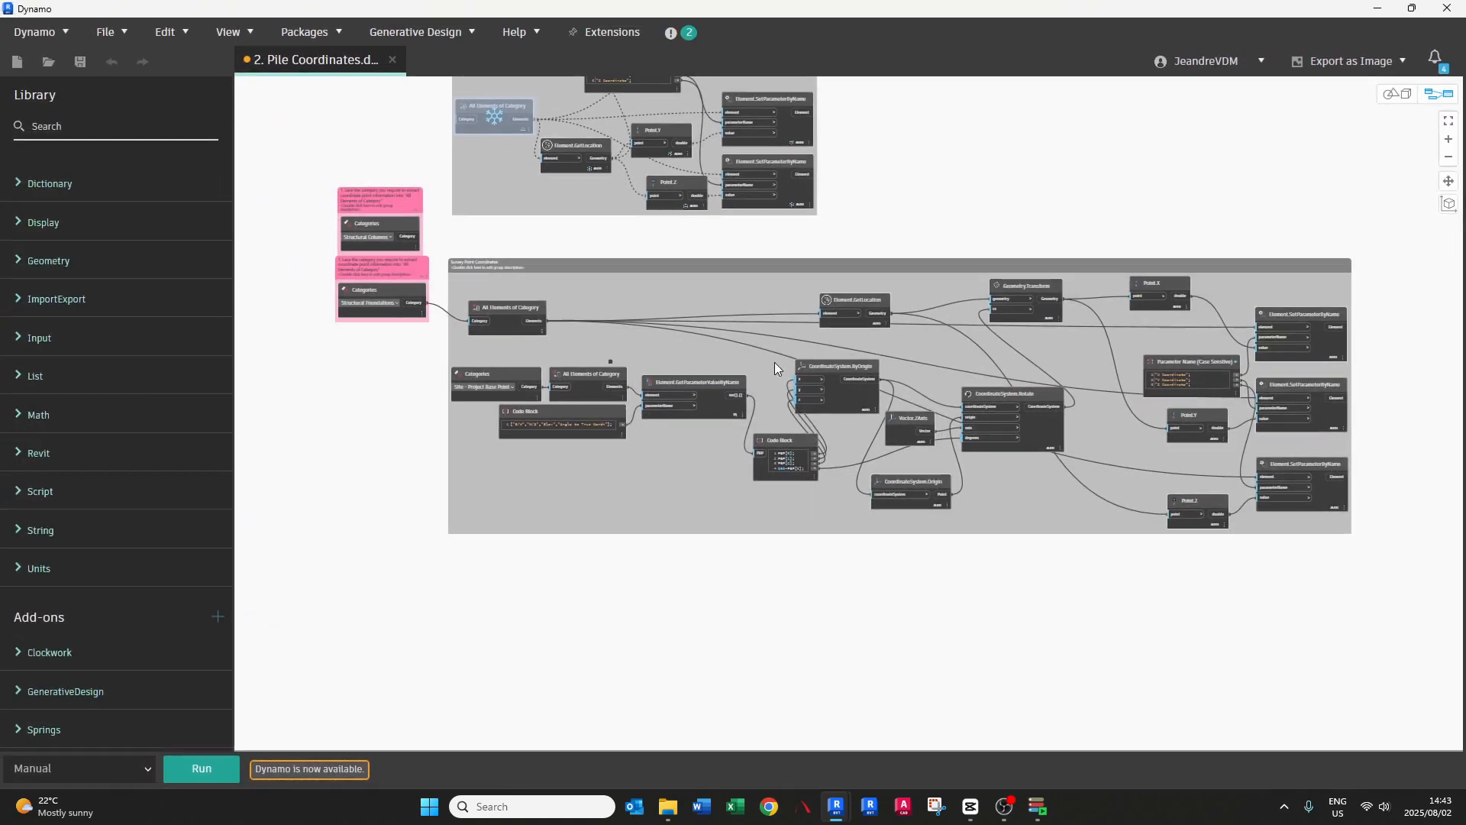
pyautogui.moveTo(770, 432); pyautogui.dragTo(751, 536, button='middle')
pyautogui.moveTo(739, 406); pyautogui.dragTo(711, 394, button='middle')
pyautogui.moveTo(791, 13); pyautogui.dragTo(0, 473)
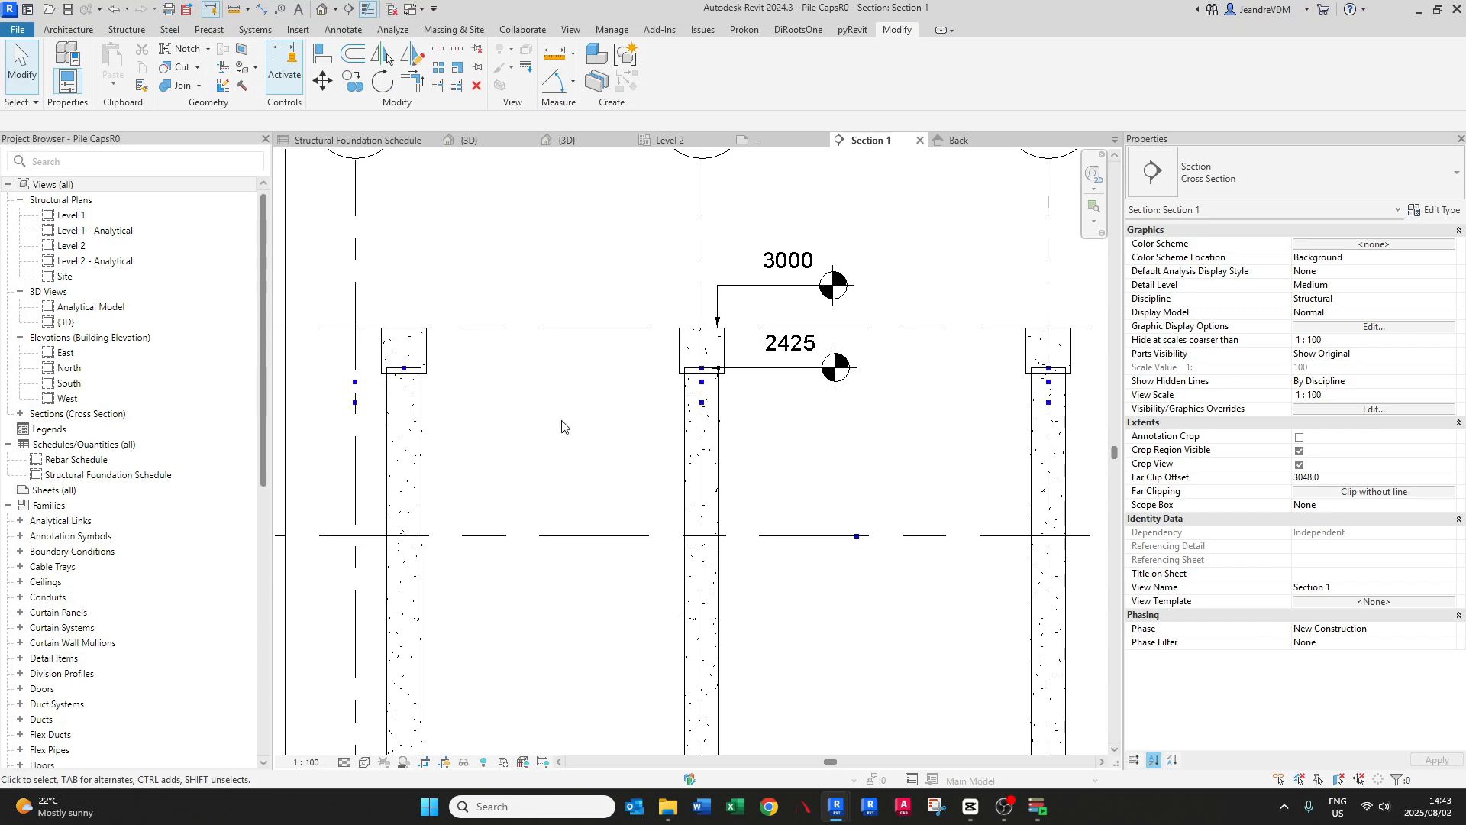
pyautogui.scroll(3, 725, 367)
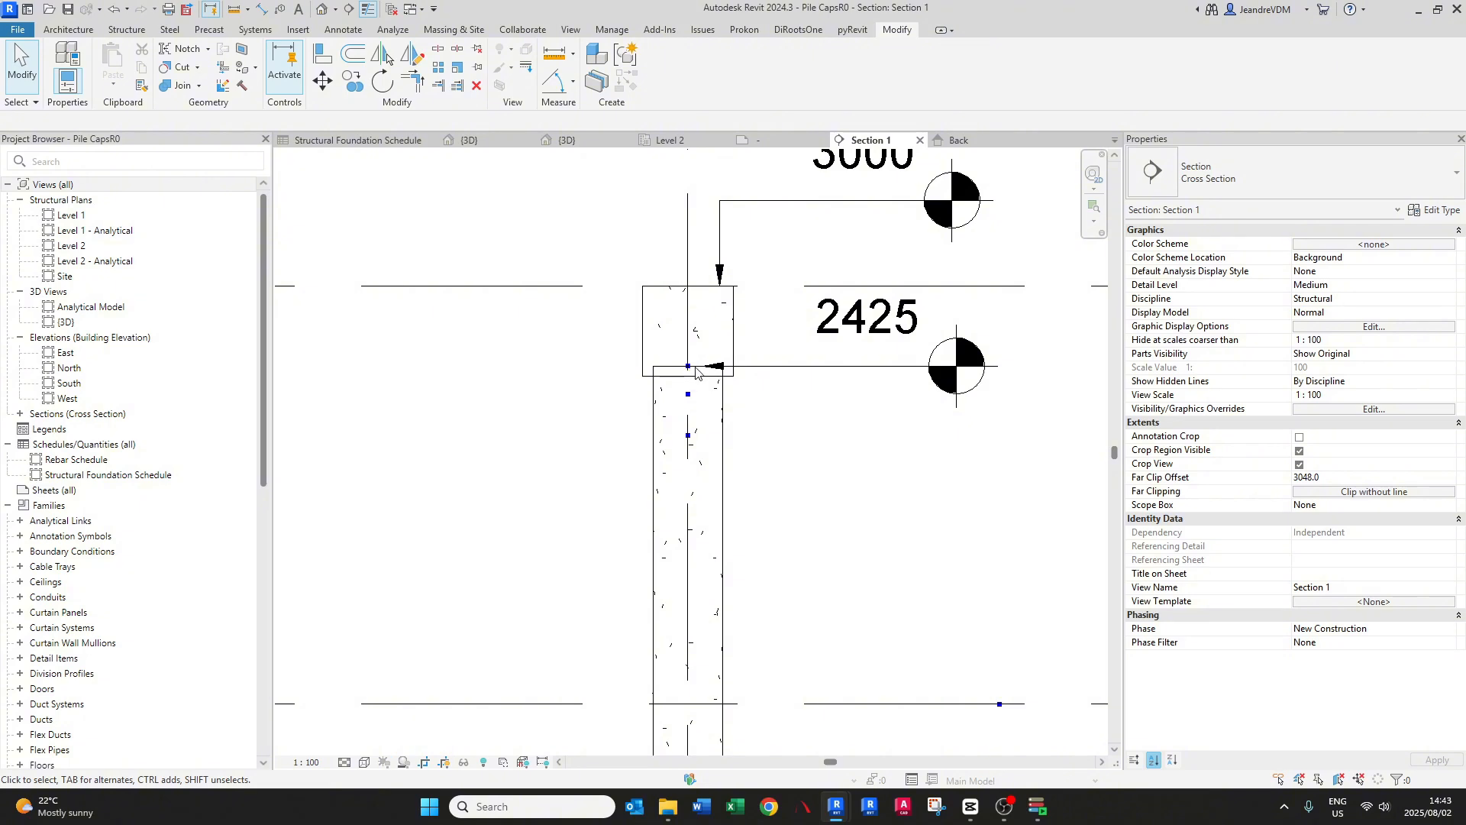
pyautogui.scroll(-2, 690, 371)
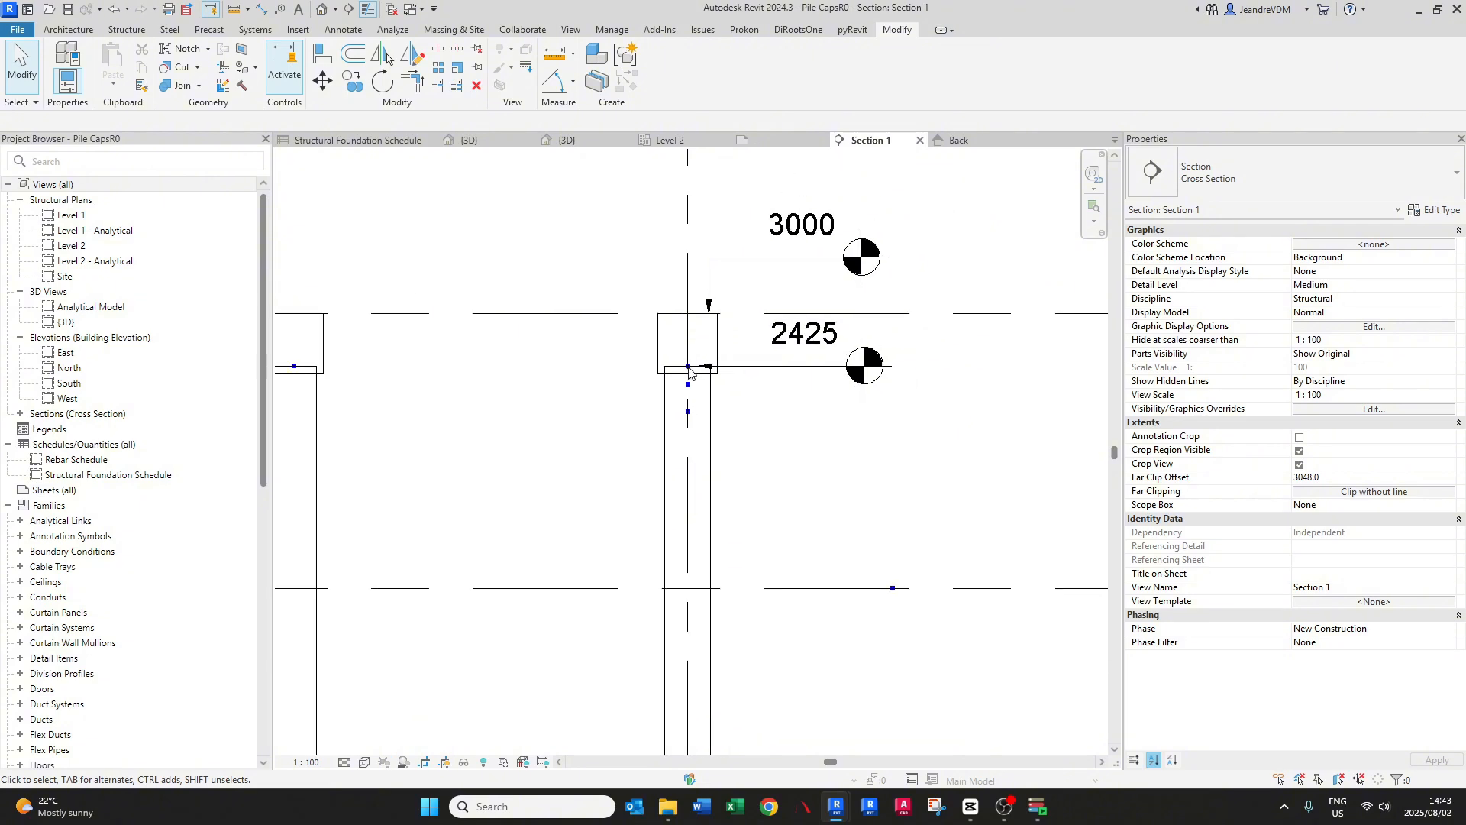
# - Set the project's 3D view to the Wireframe visual style and examine the location points on all the piles
pyautogui.click(376, 141)
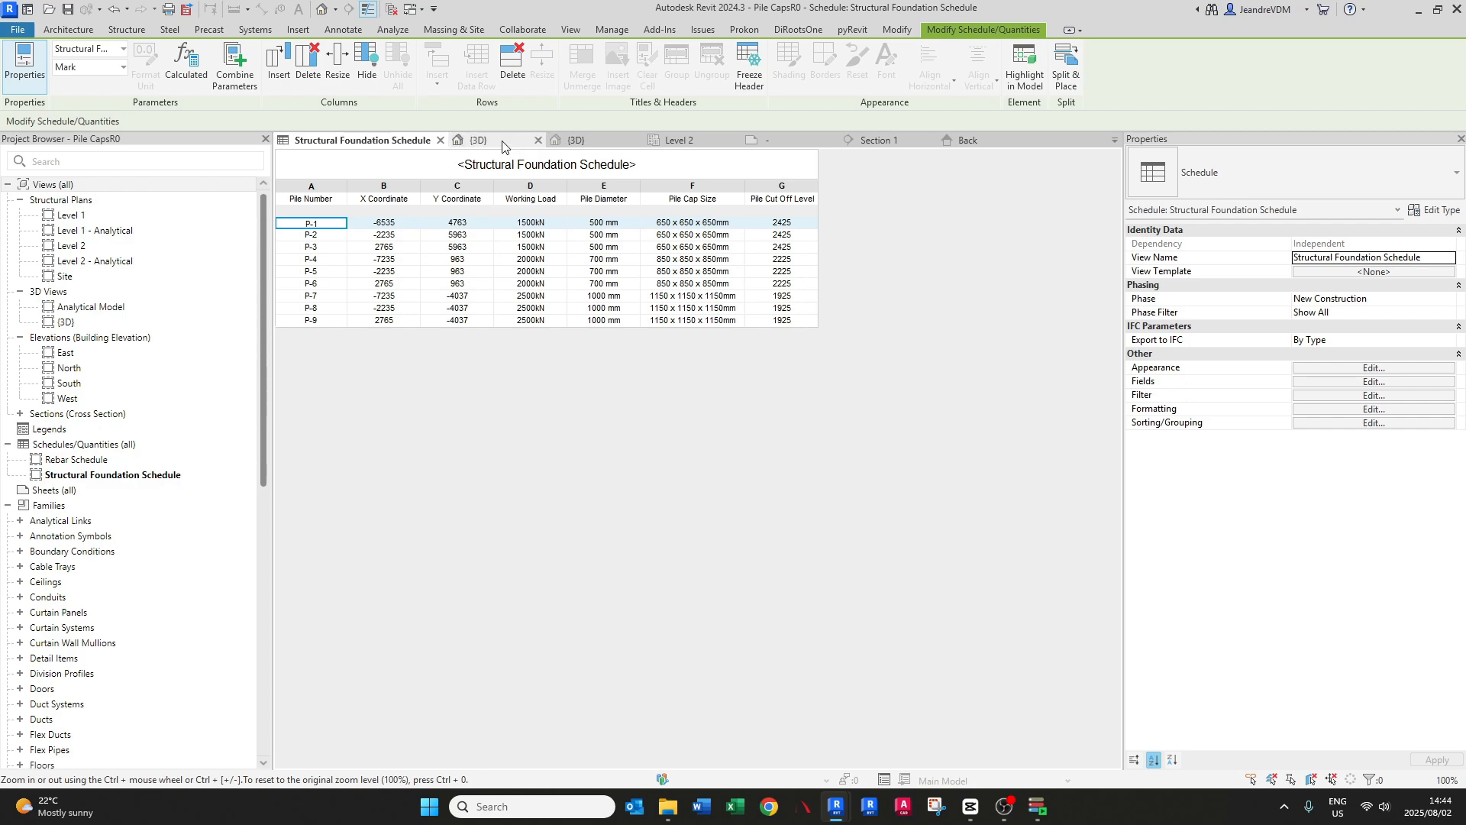
pyautogui.click(475, 140)
pyautogui.click(735, 428)
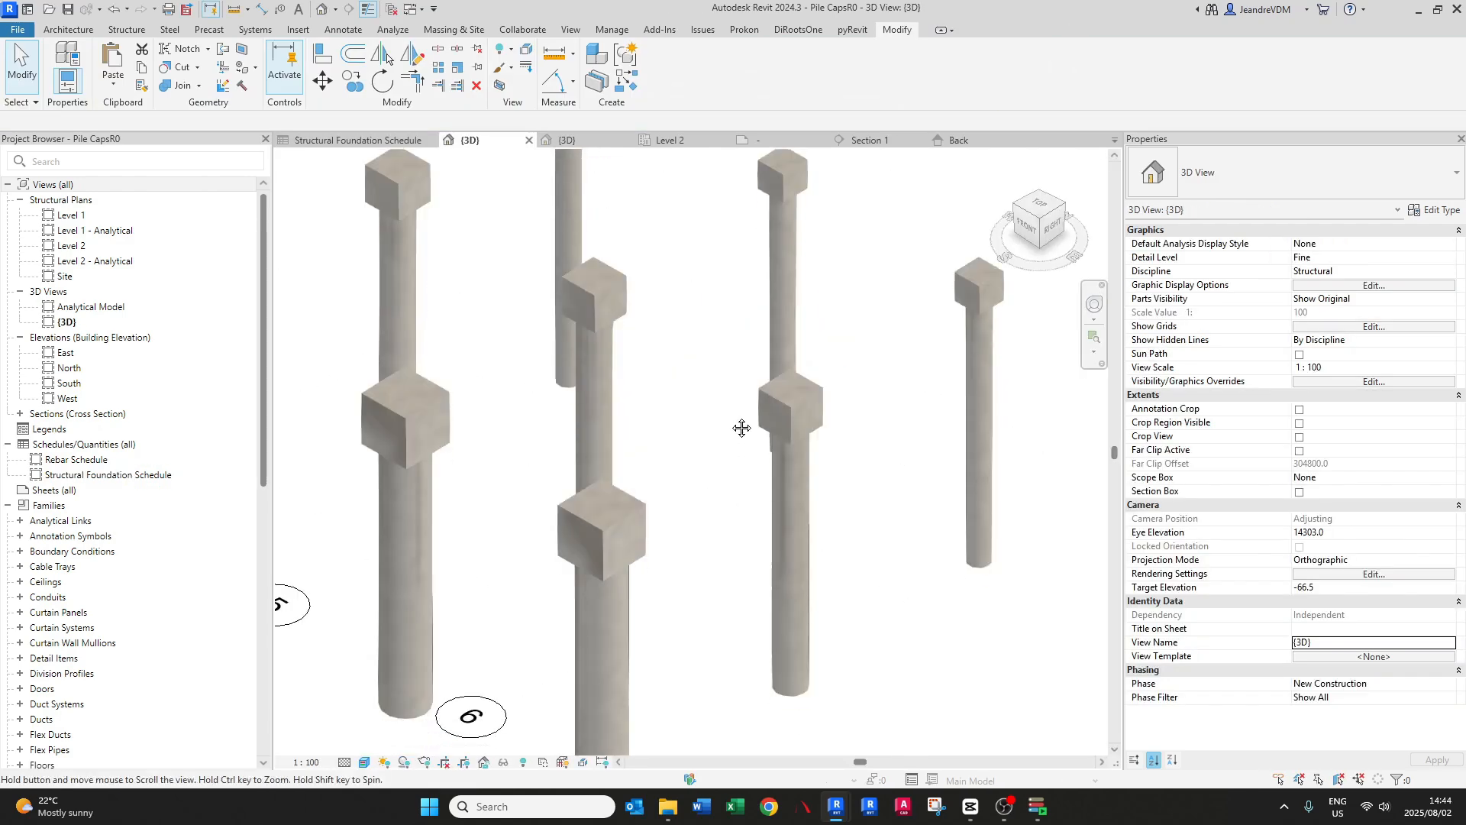
pyautogui.click(364, 762)
pyautogui.click(397, 684)
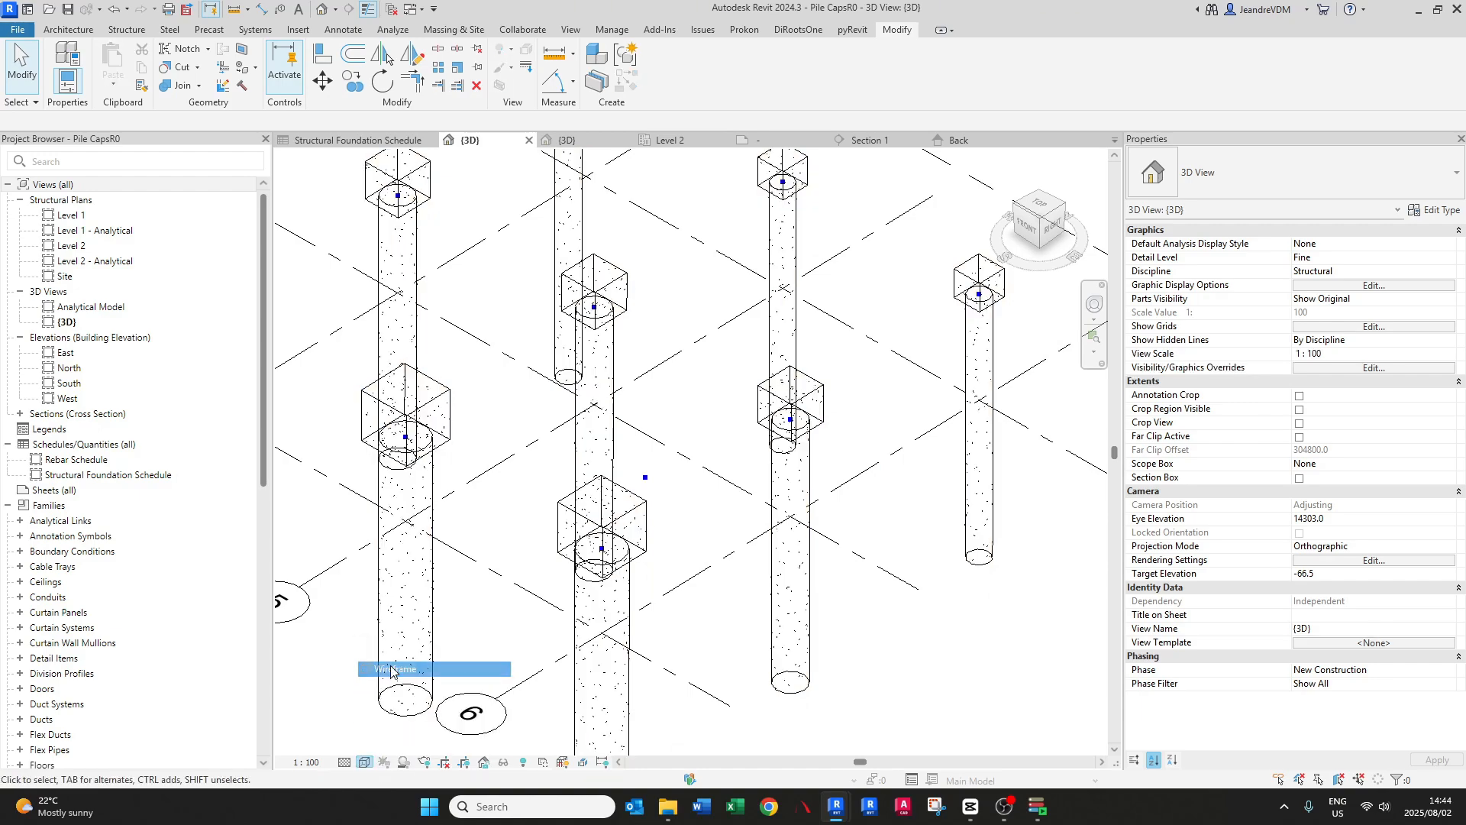
pyautogui.keyDown('shift'); pyautogui.moveTo(763, 412); pyautogui.dragTo(821, 448, button='middle'); pyautogui.keyUp('shift')
pyautogui.scroll(3, 816, 359)
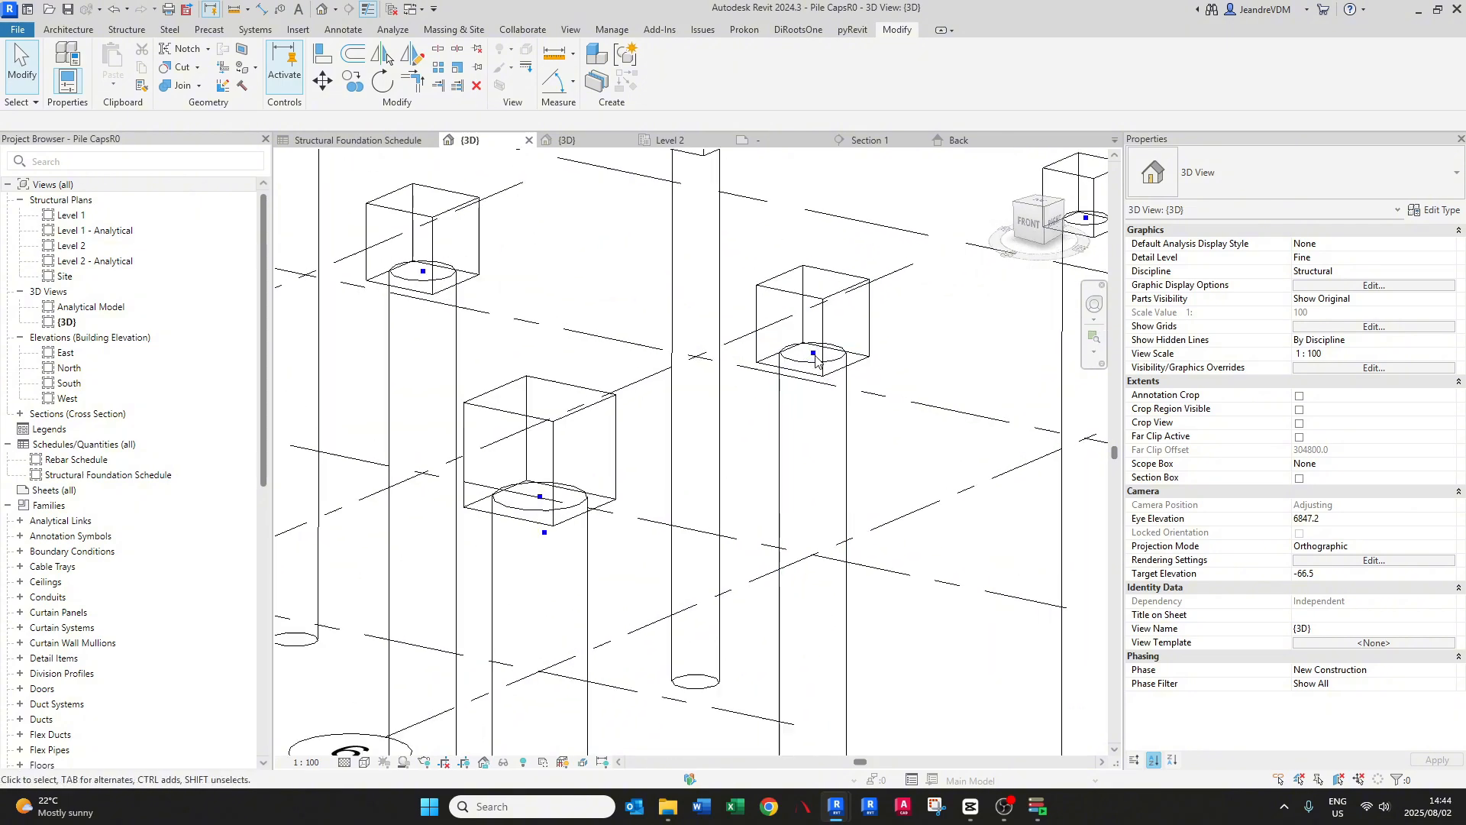
pyautogui.scroll(-3, 815, 357)
pyautogui.keyDown('shift'); pyautogui.moveTo(870, 346); pyautogui.dragTo(867, 405, button='middle'); pyautogui.keyUp('shift')
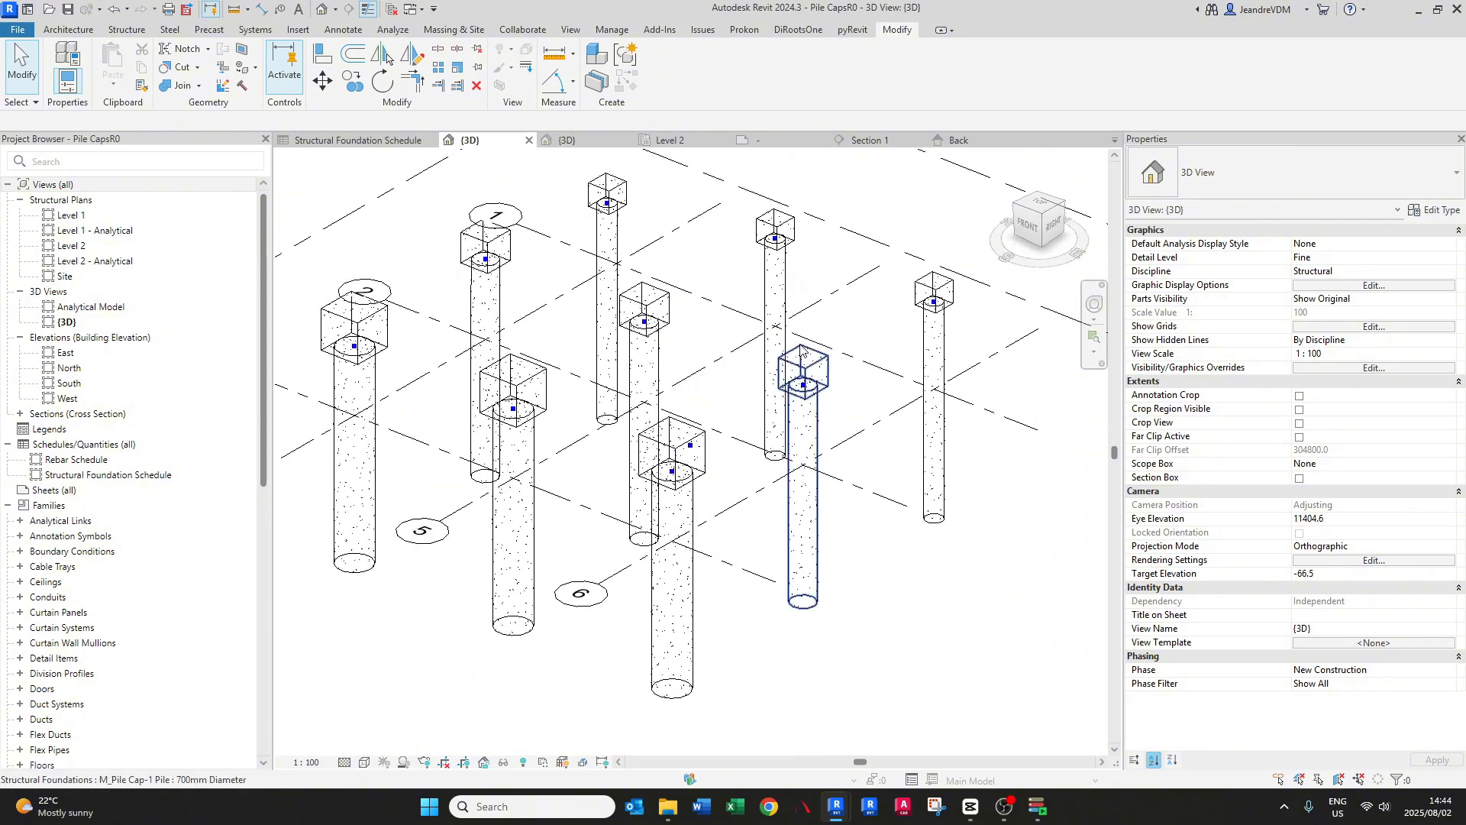
pyautogui.keyDown('shift'); pyautogui.moveTo(806, 348); pyautogui.dragTo(814, 403, button='middle'); pyautogui.keyUp('shift')
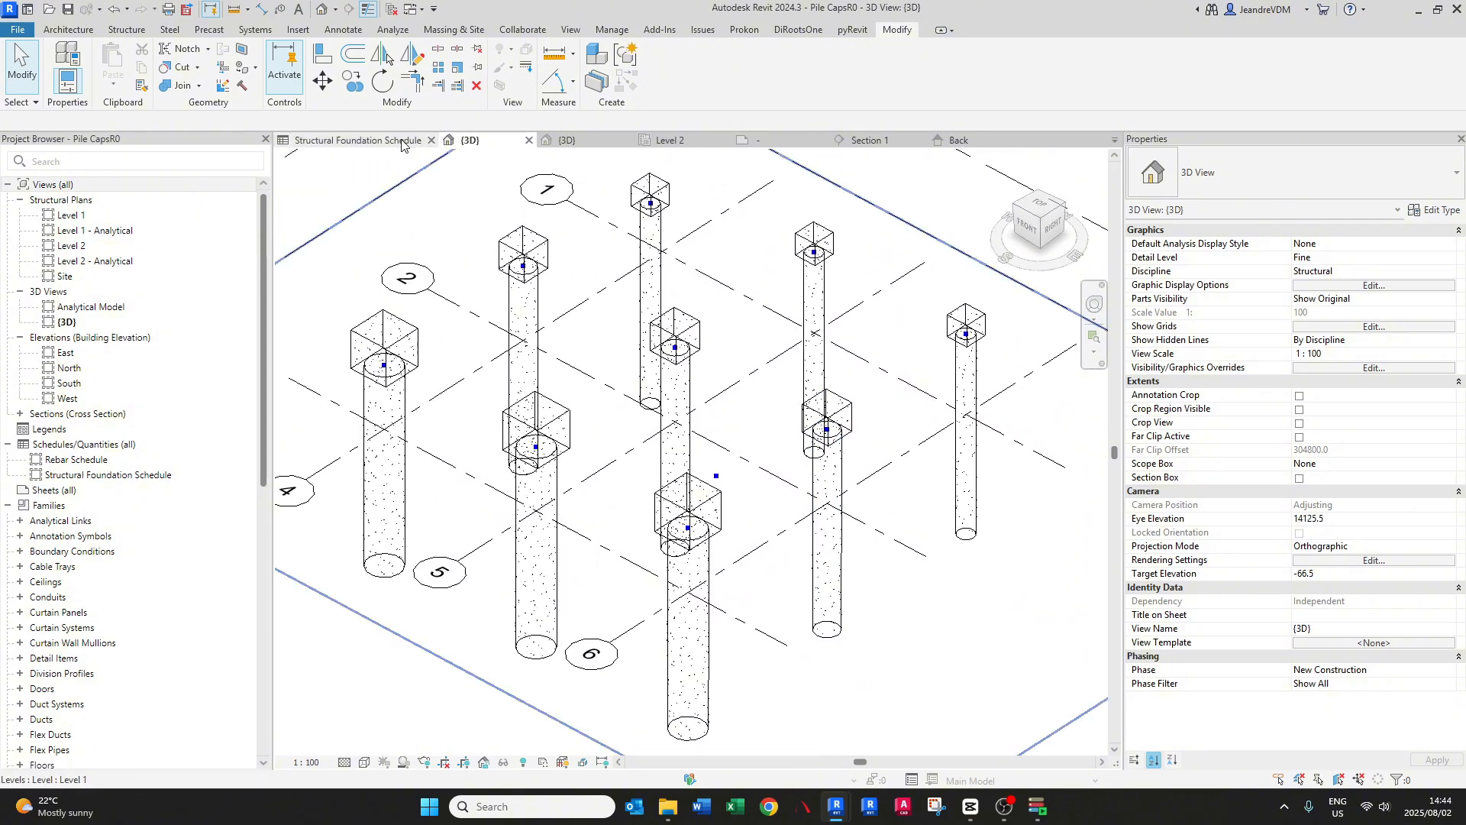
# - Create a new sheet with the A1 metric titleblock
pyautogui.click(358, 140)
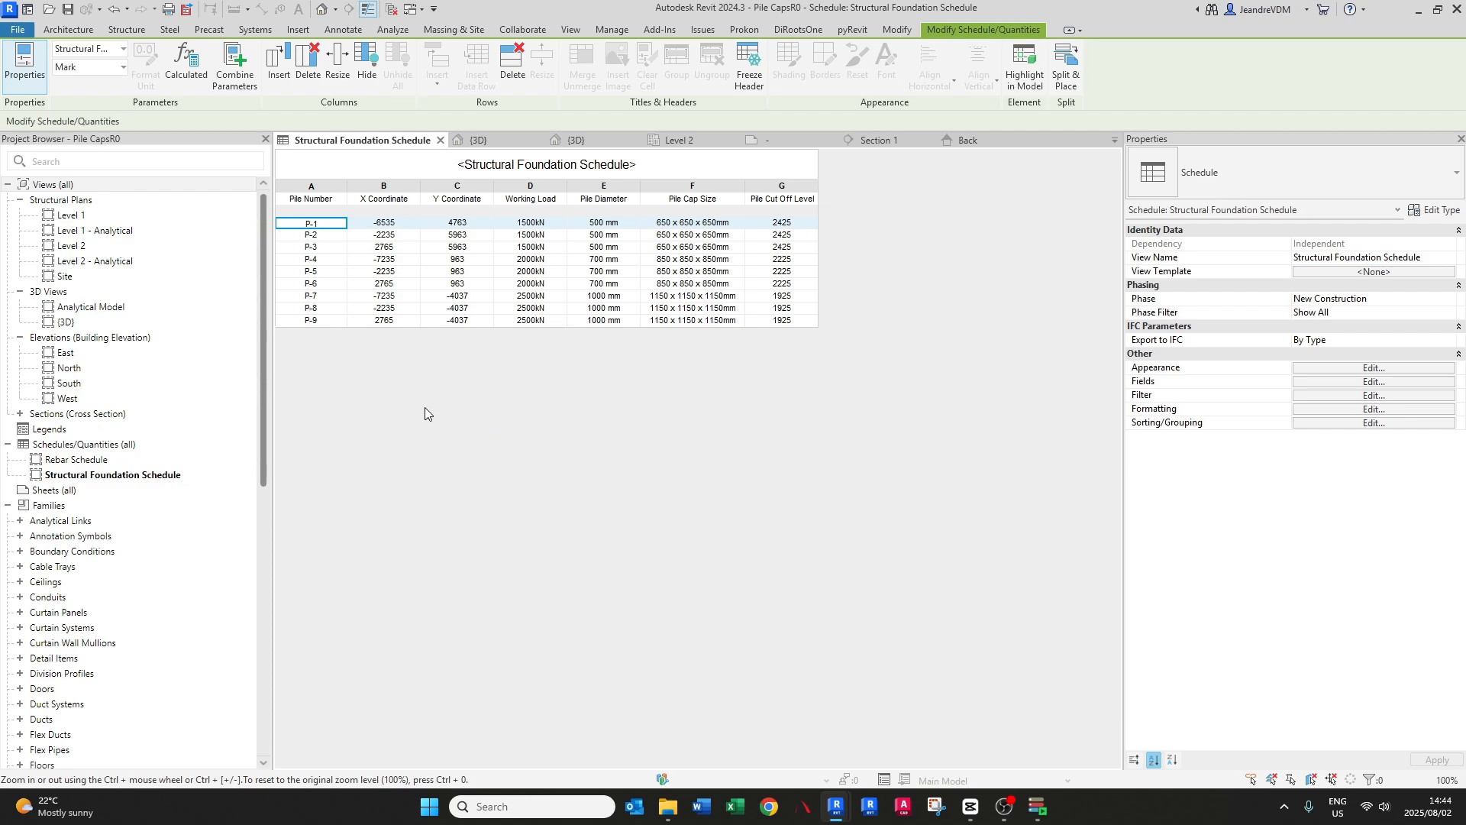
pyautogui.scroll(-10, 182, 489)
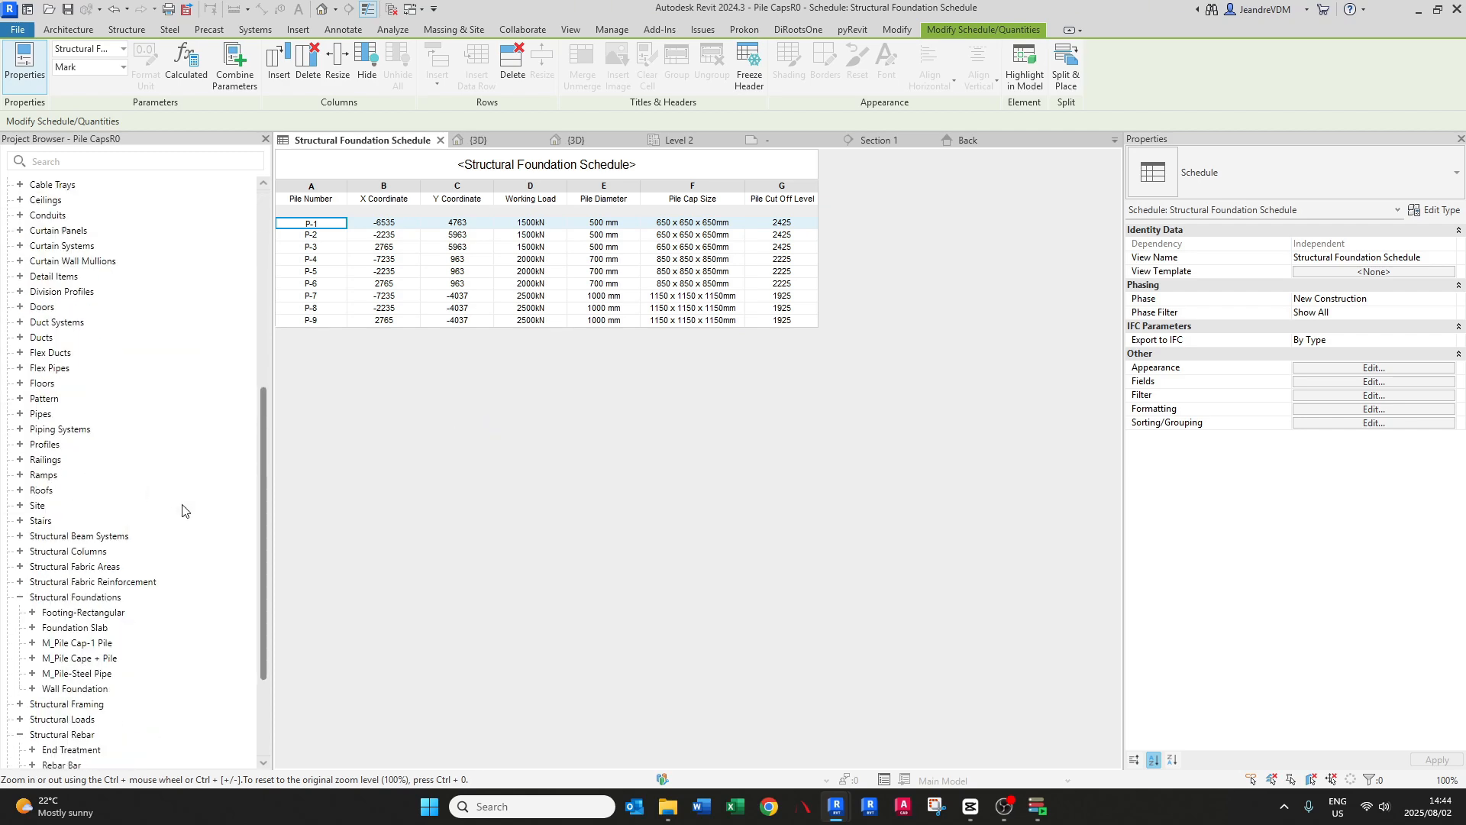
pyautogui.scroll(-2, 181, 510)
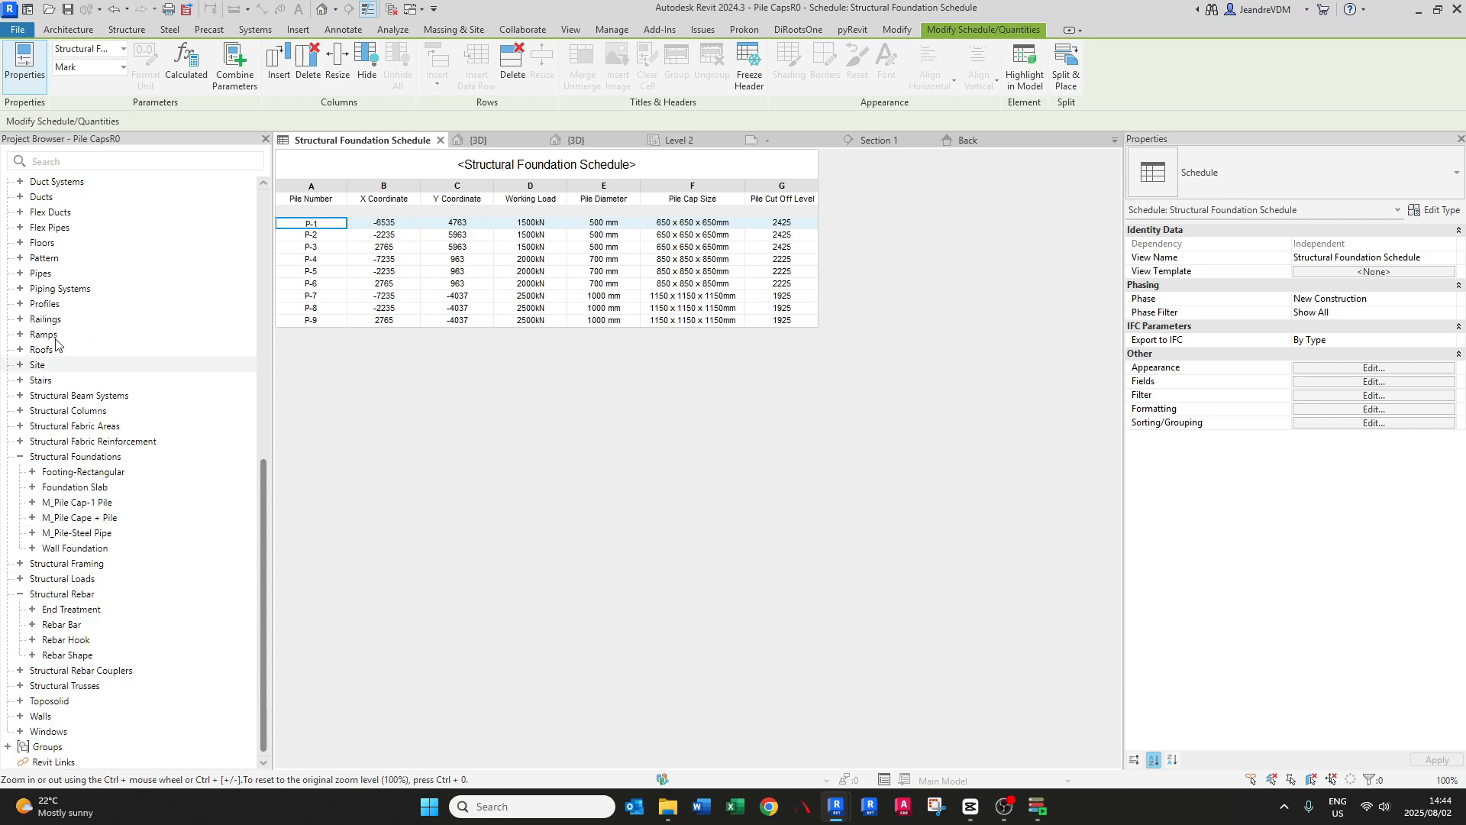
pyautogui.scroll(11, 46, 321)
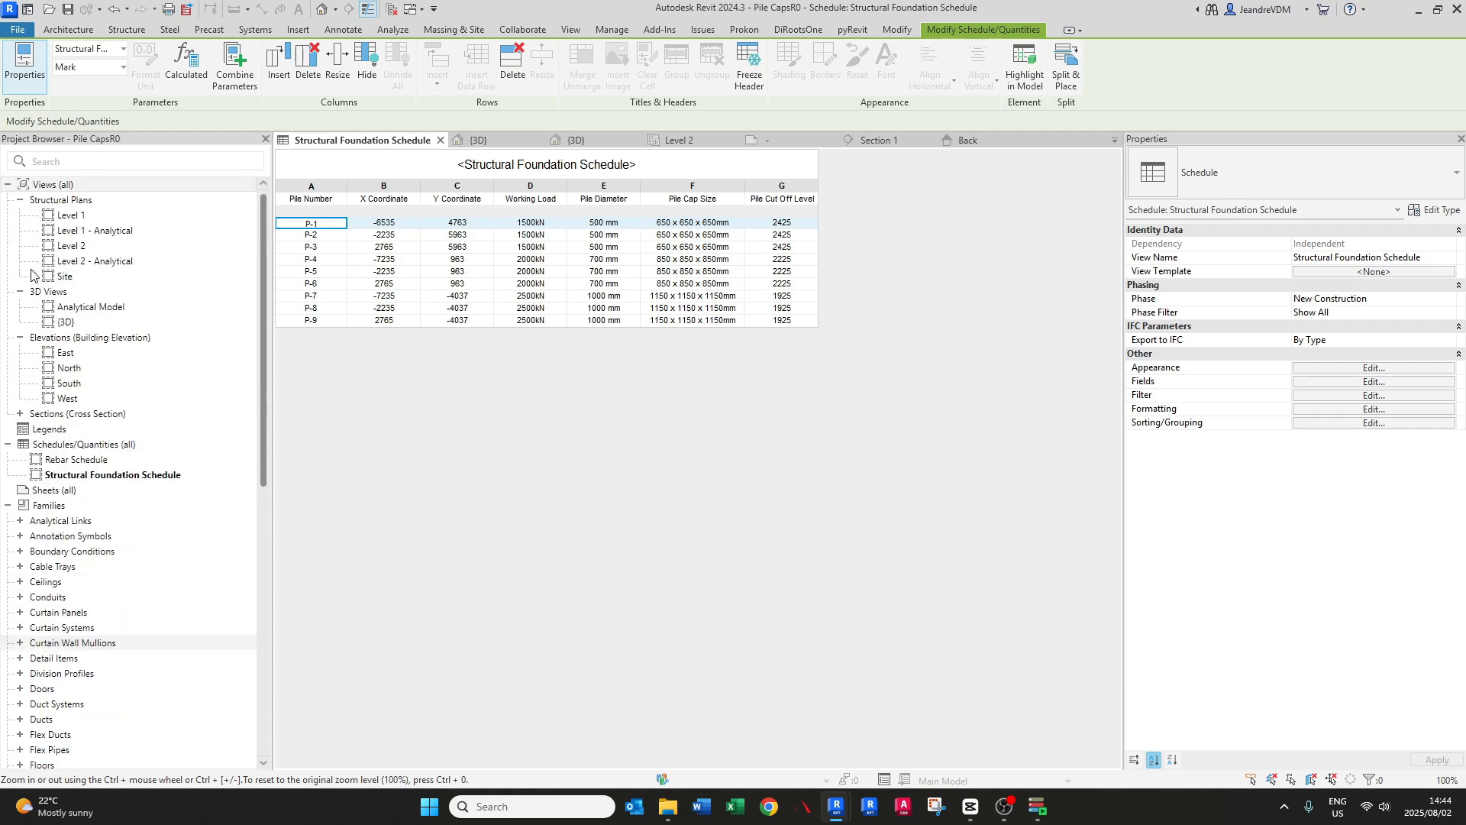
pyautogui.click(7, 505)
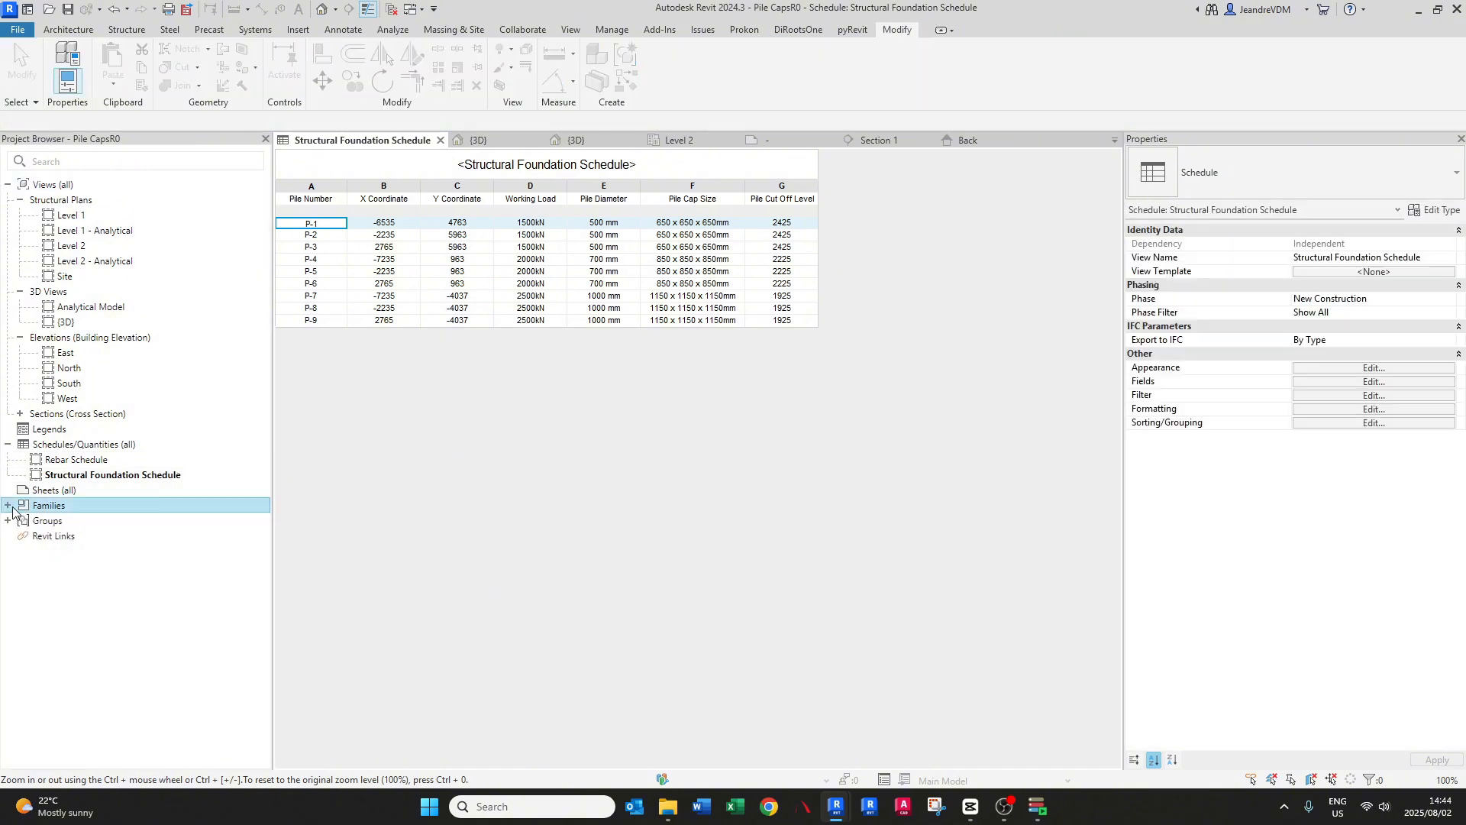
pyautogui.rightClick(51, 490)
pyautogui.click(102, 503)
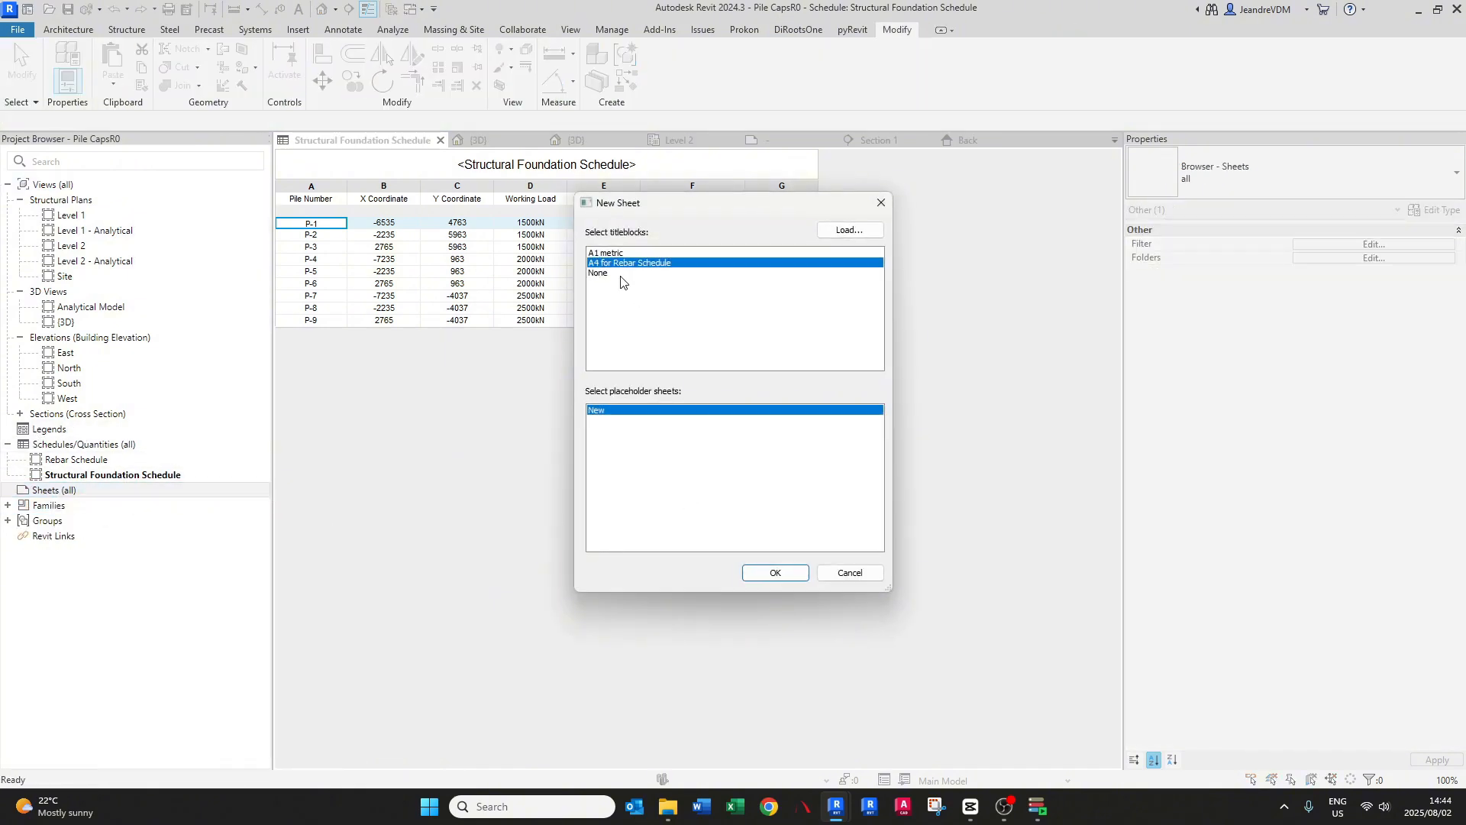
pyautogui.click(613, 253)
pyautogui.click(775, 573)
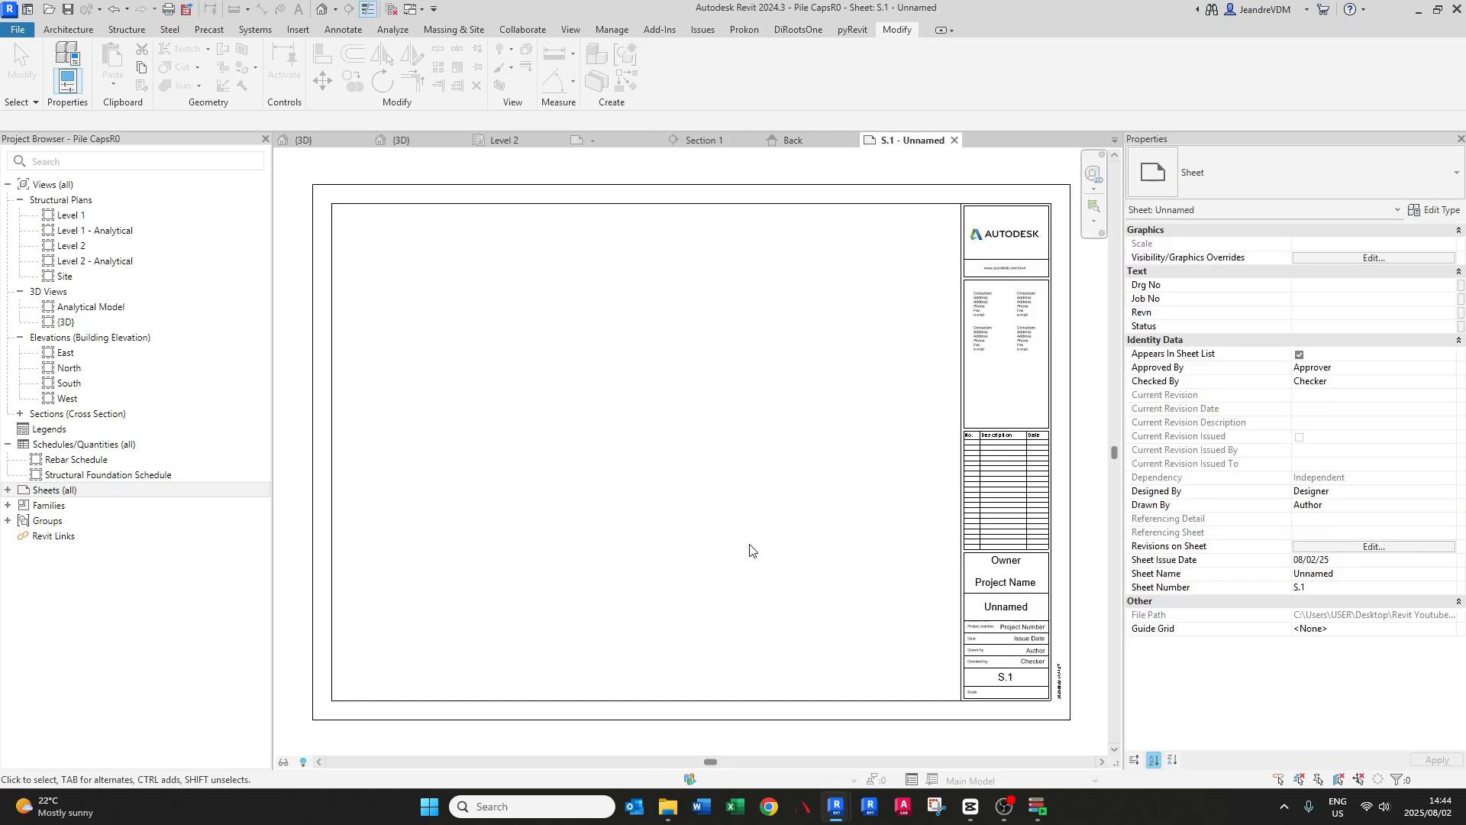
# - Place the Level 2 structural plan on the drawing area of sheet S.1
pyautogui.moveTo(71, 245); pyautogui.dragTo(543, 362)
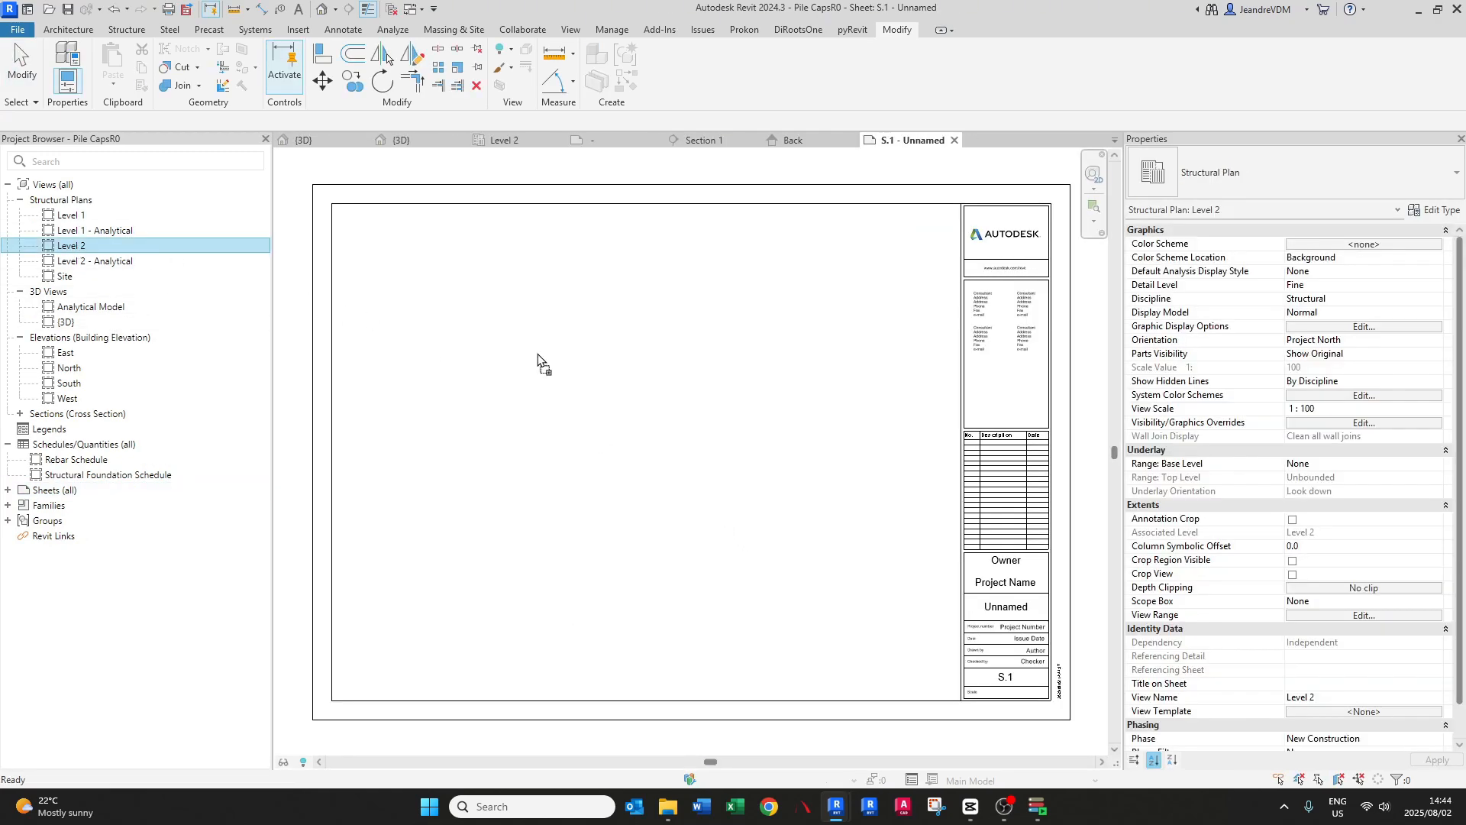
pyautogui.click(572, 442)
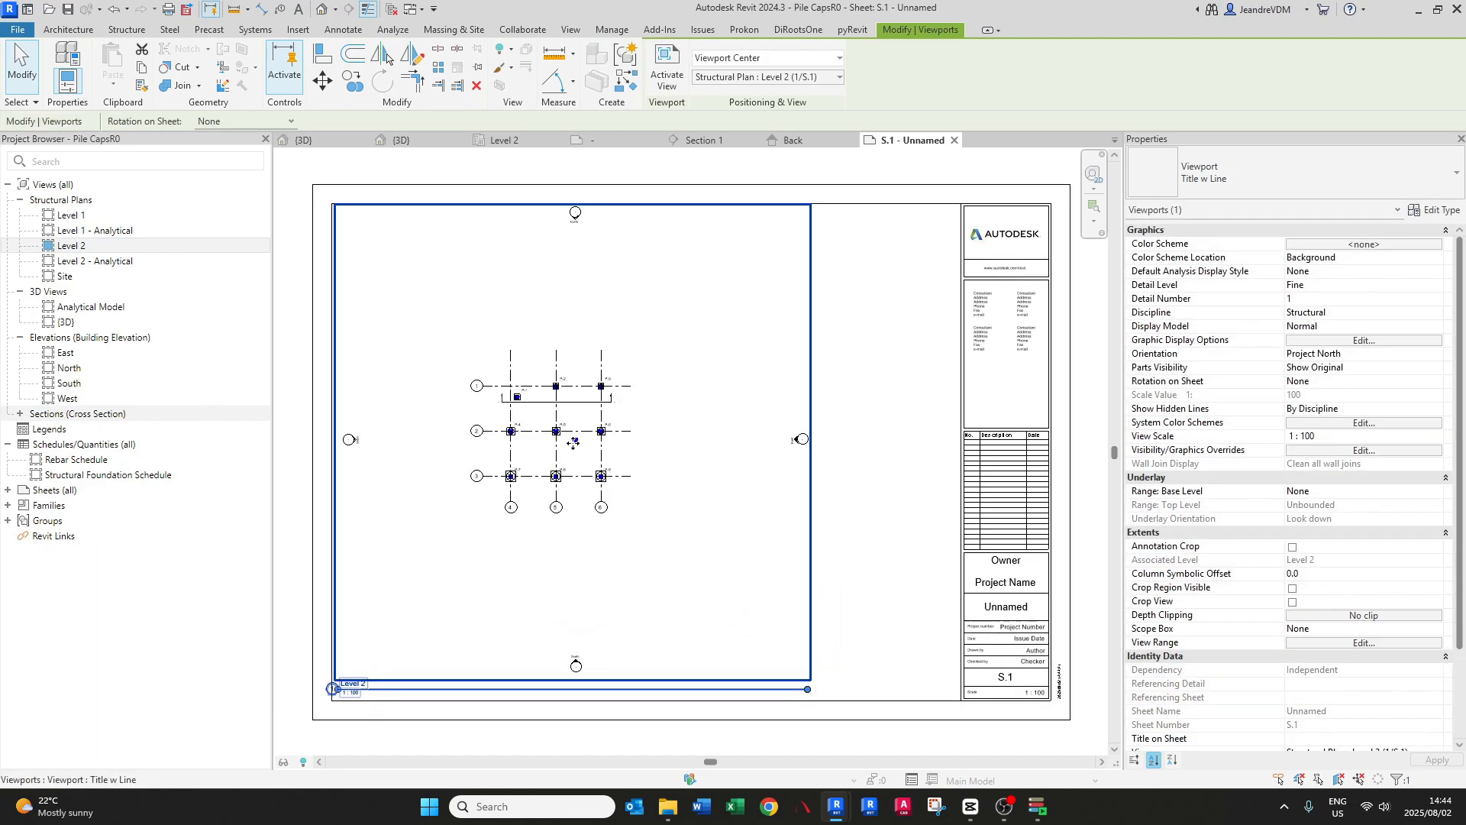
pyautogui.press('Escape')
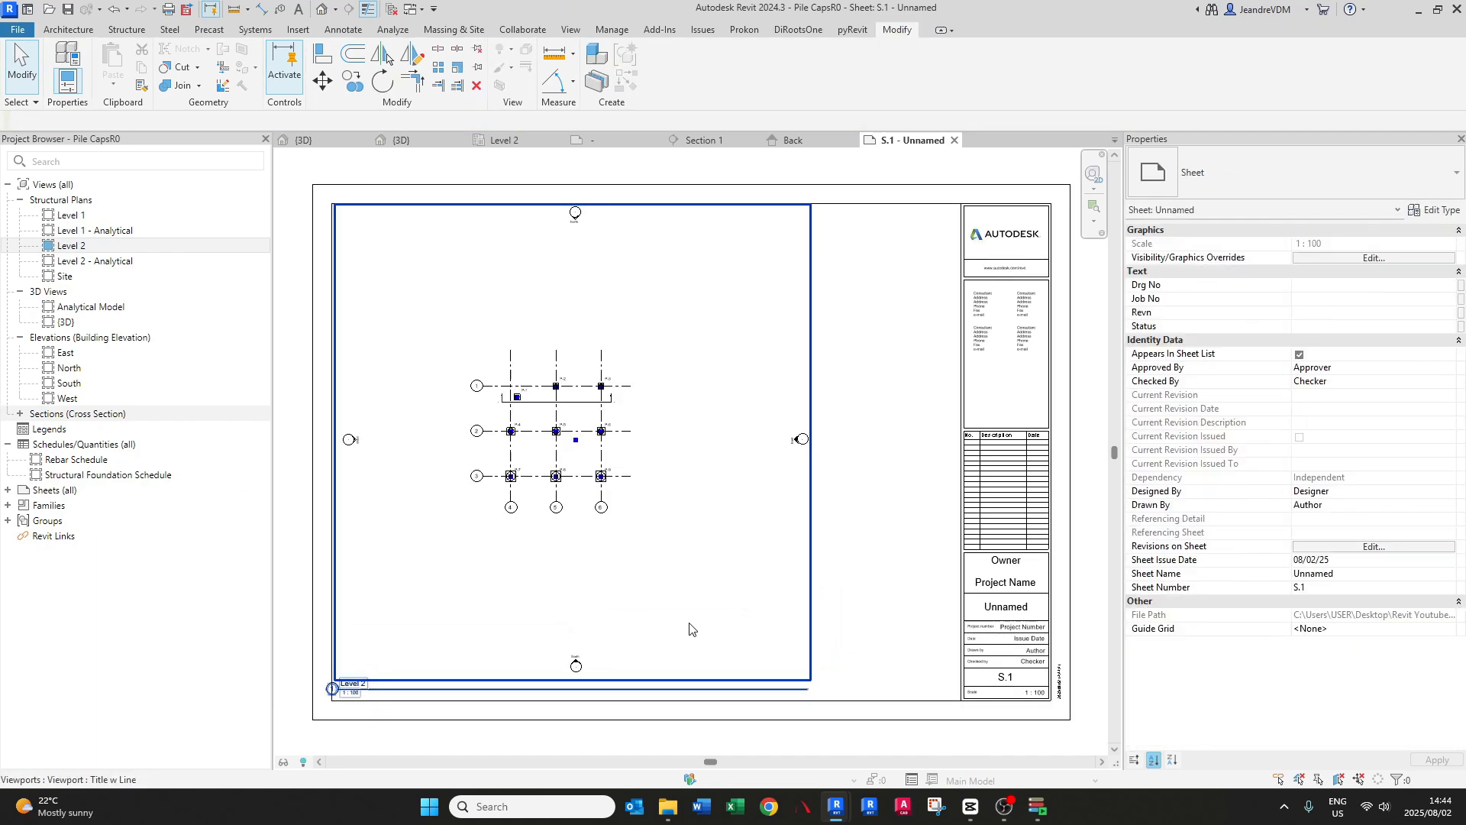
# - Place the Structural Foundation Schedule on sheet S.1 between the Level 2 plan and the title block
pyautogui.moveTo(689, 624); pyautogui.dragTo(664, 597, button='middle')
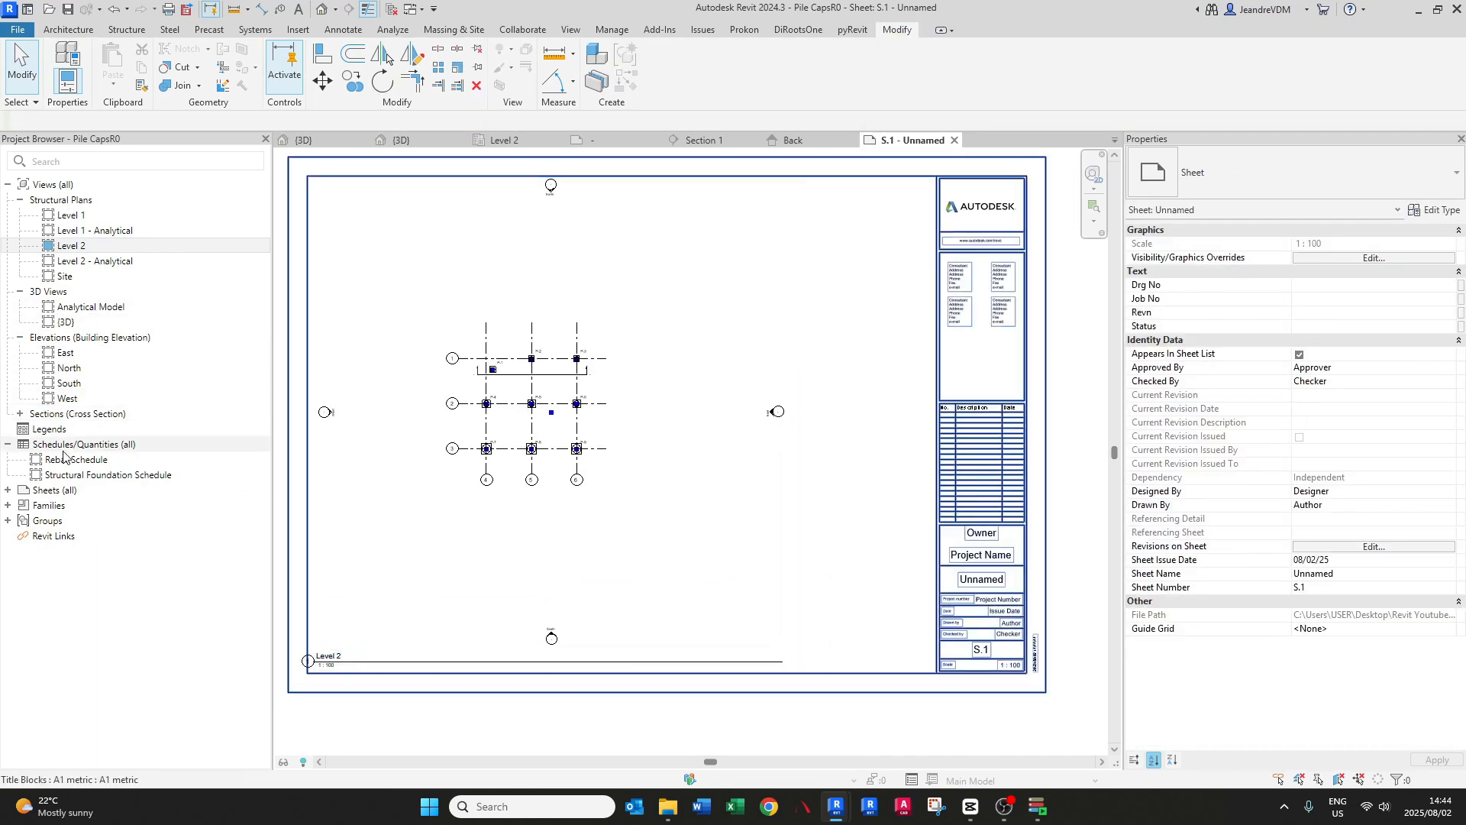
pyautogui.moveTo(57, 478); pyautogui.dragTo(786, 413)
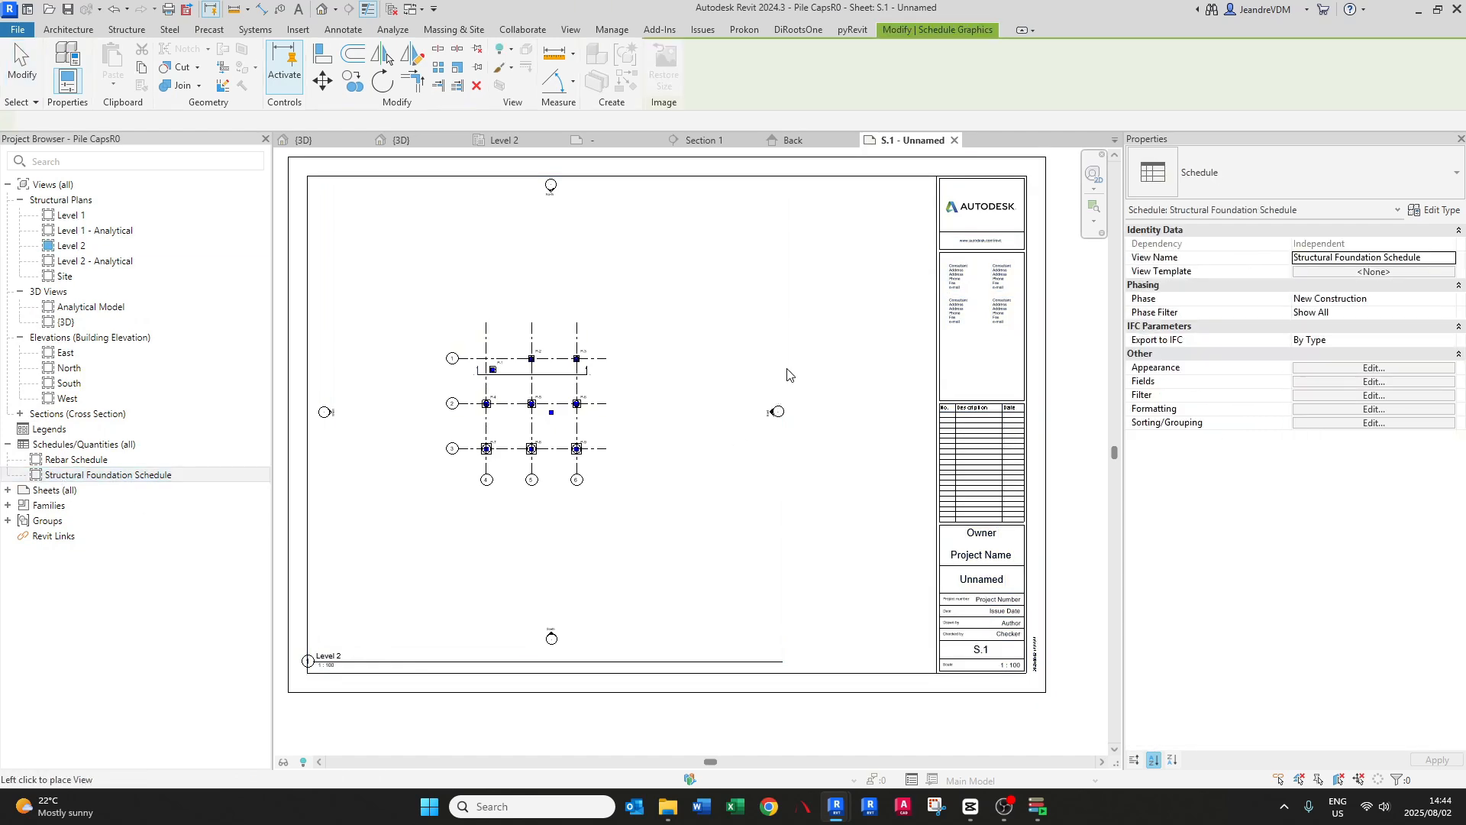
pyautogui.click(819, 304)
pyautogui.scroll(5, 911, 247)
pyautogui.click(911, 258)
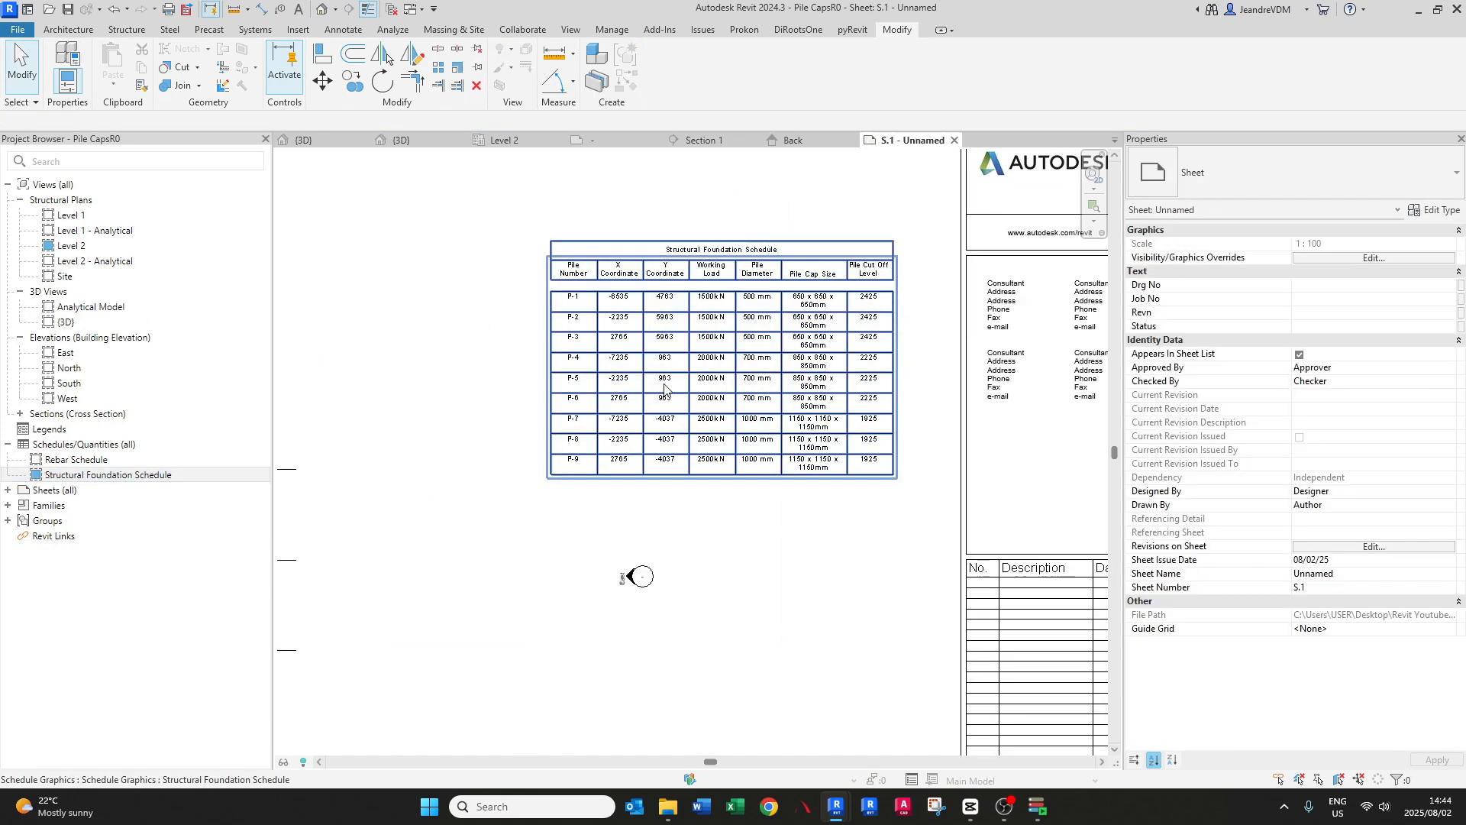
# - Widen the Pile Cap Size column of the placed schedule so each size fits on one line, and reselect the schedule
pyautogui.moveTo(665, 385); pyautogui.dragTo(644, 405, button='middle')
pyautogui.scroll(1, 644, 406)
pyautogui.click(869, 308)
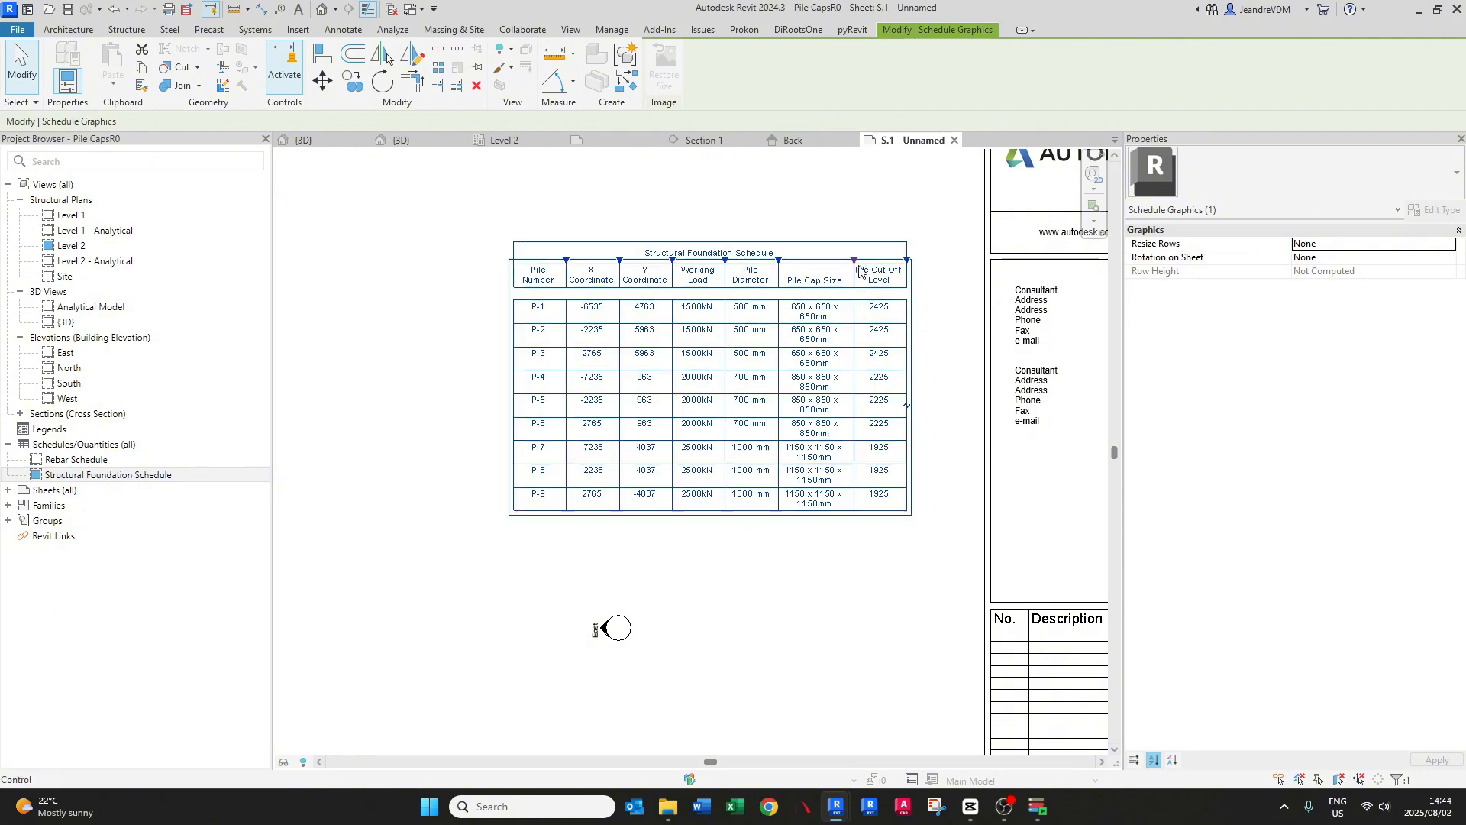
pyautogui.moveTo(855, 260); pyautogui.dragTo(894, 261)
pyautogui.click(851, 497)
pyautogui.scroll(2, 710, 256)
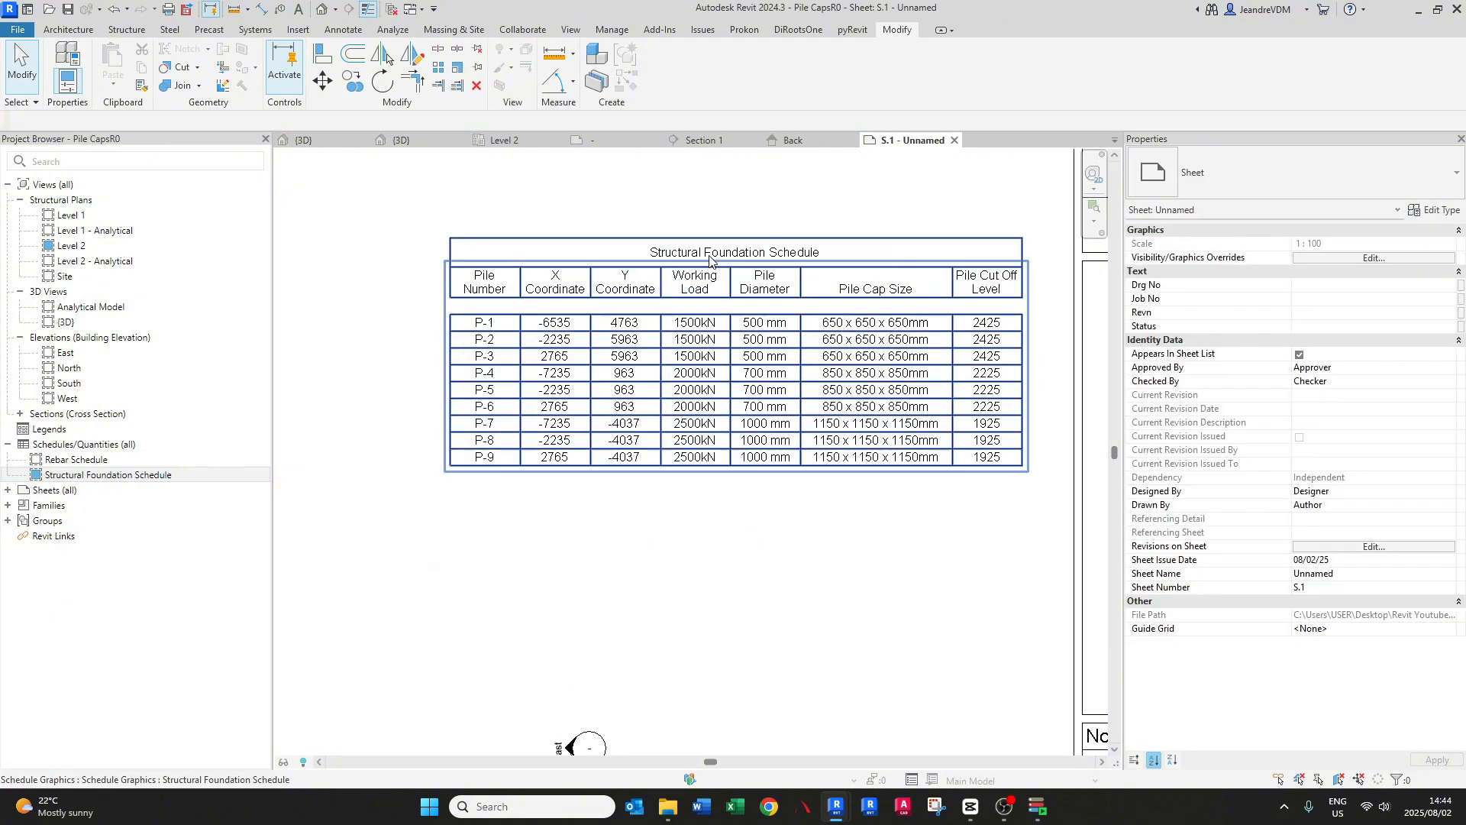
pyautogui.click(744, 251)
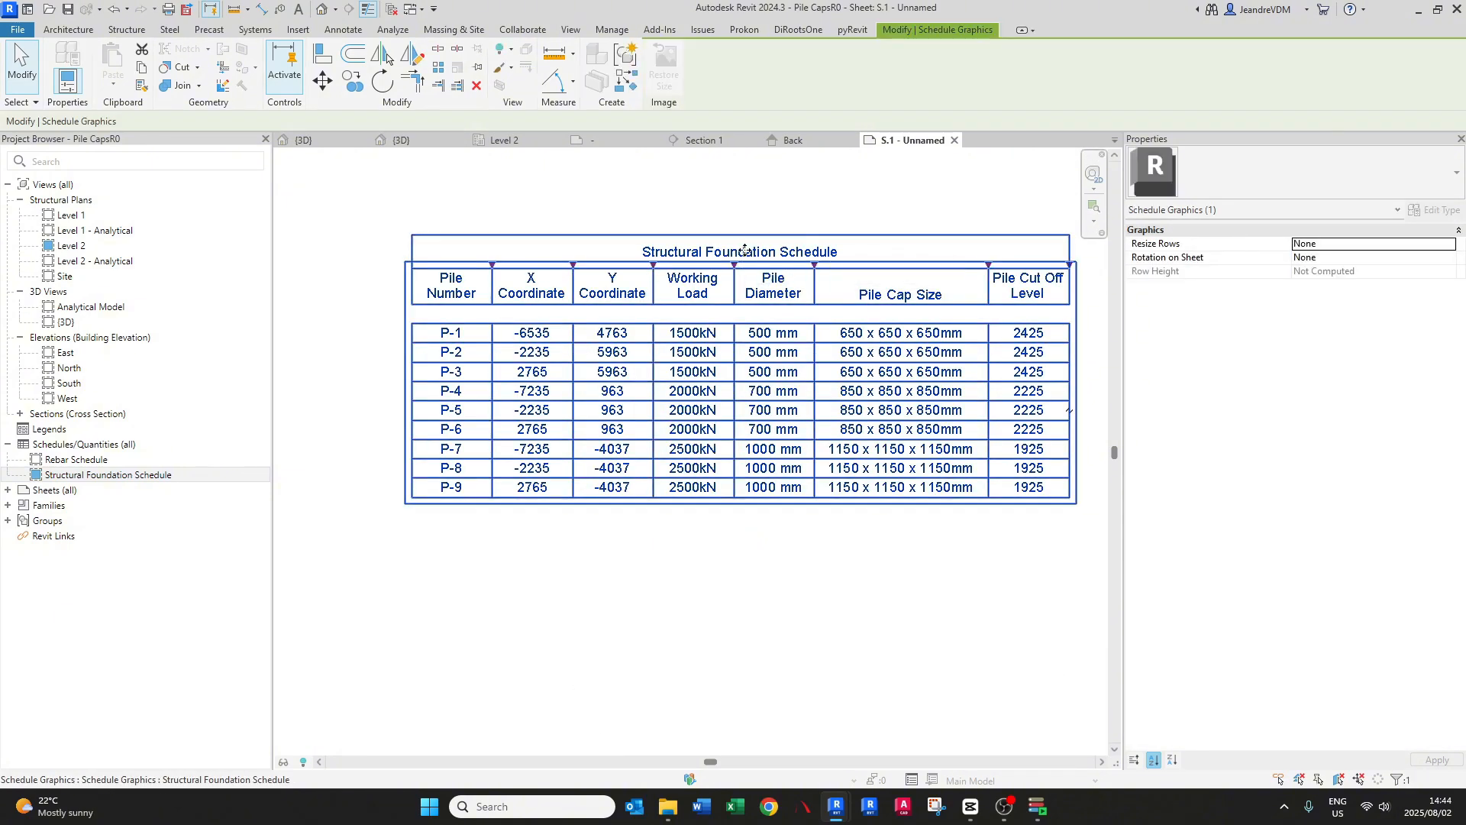
# - Open the Structural Foundation Schedule and change its title to Piling Schedule
pyautogui.click(387, 300)
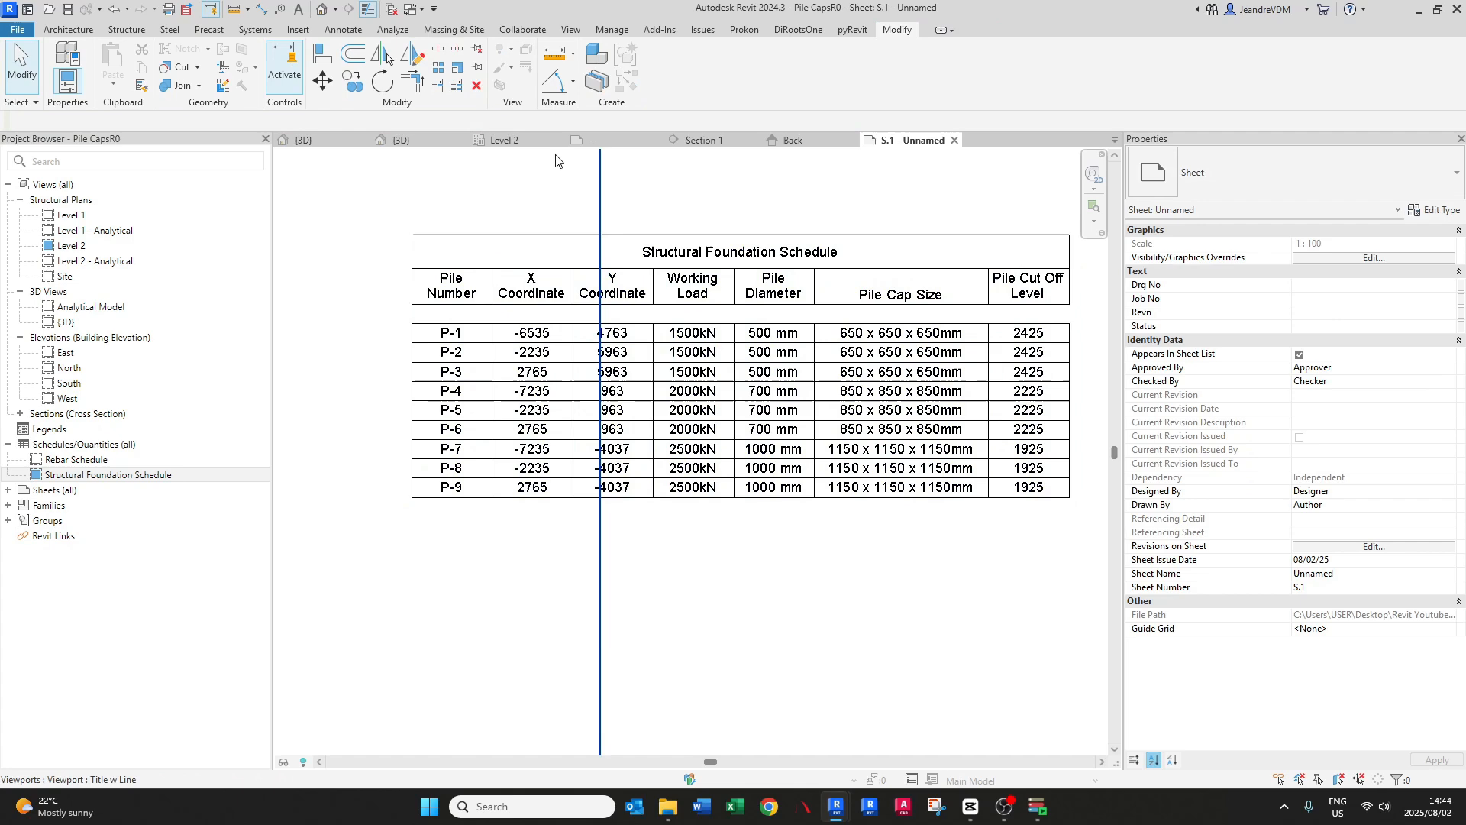
pyautogui.doubleClick(107, 474)
pyautogui.click(611, 162)
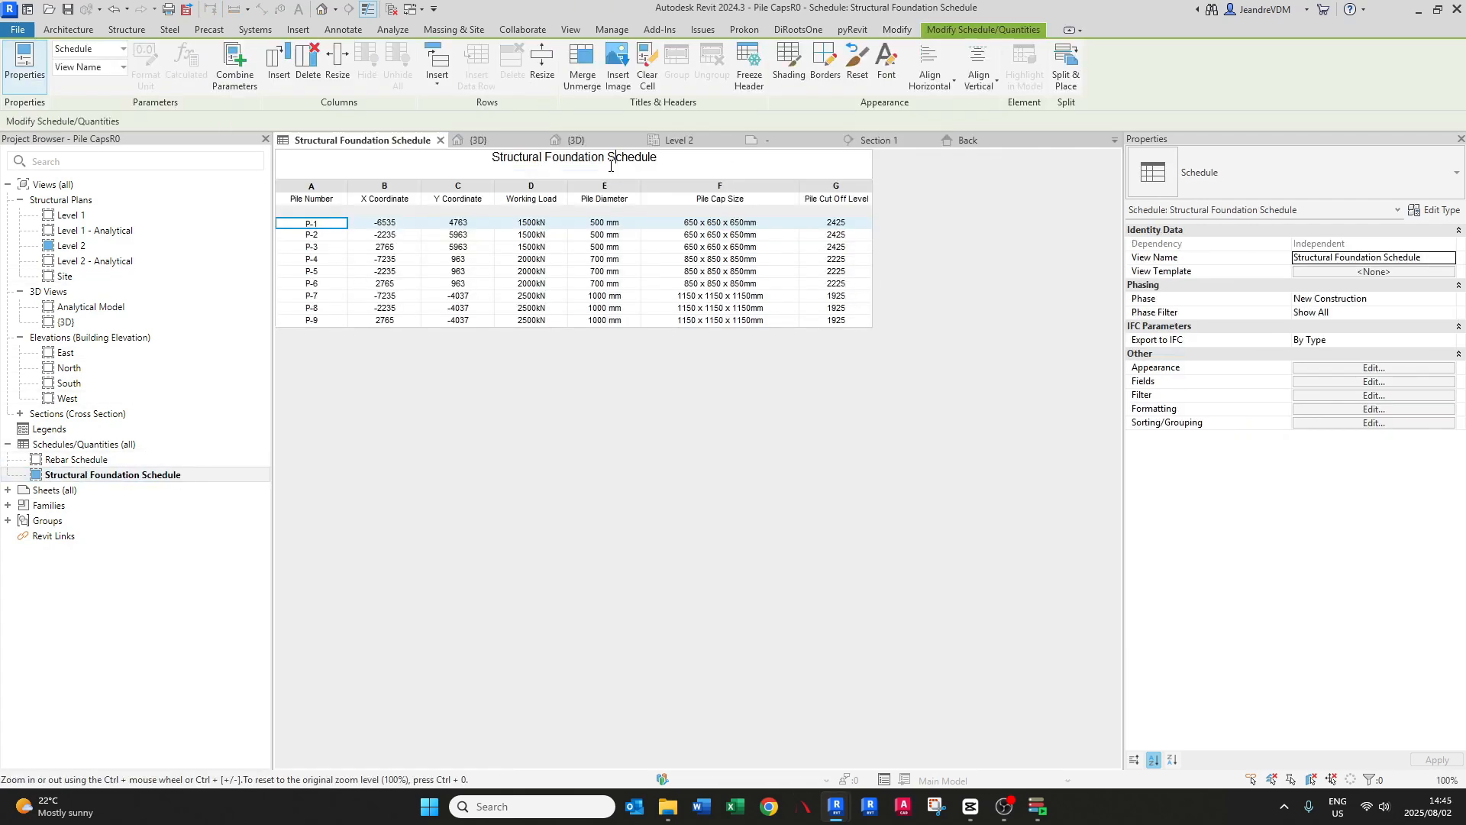
pyautogui.moveTo(577, 159); pyautogui.dragTo(492, 158)
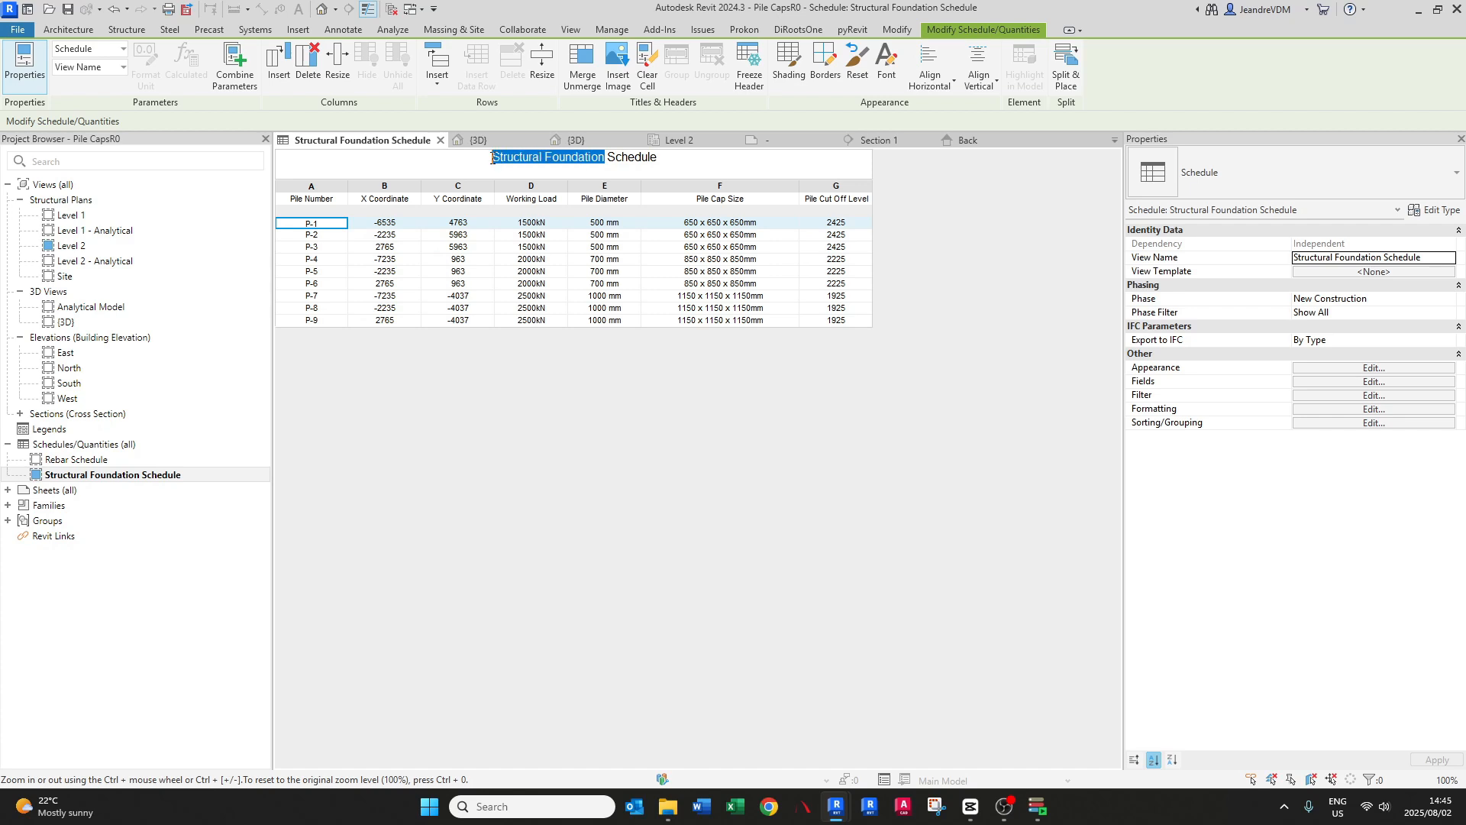
pyautogui.press('capslock')
pyautogui.write('P')
pyautogui.press('capslock')
pyautogui.write('iling')
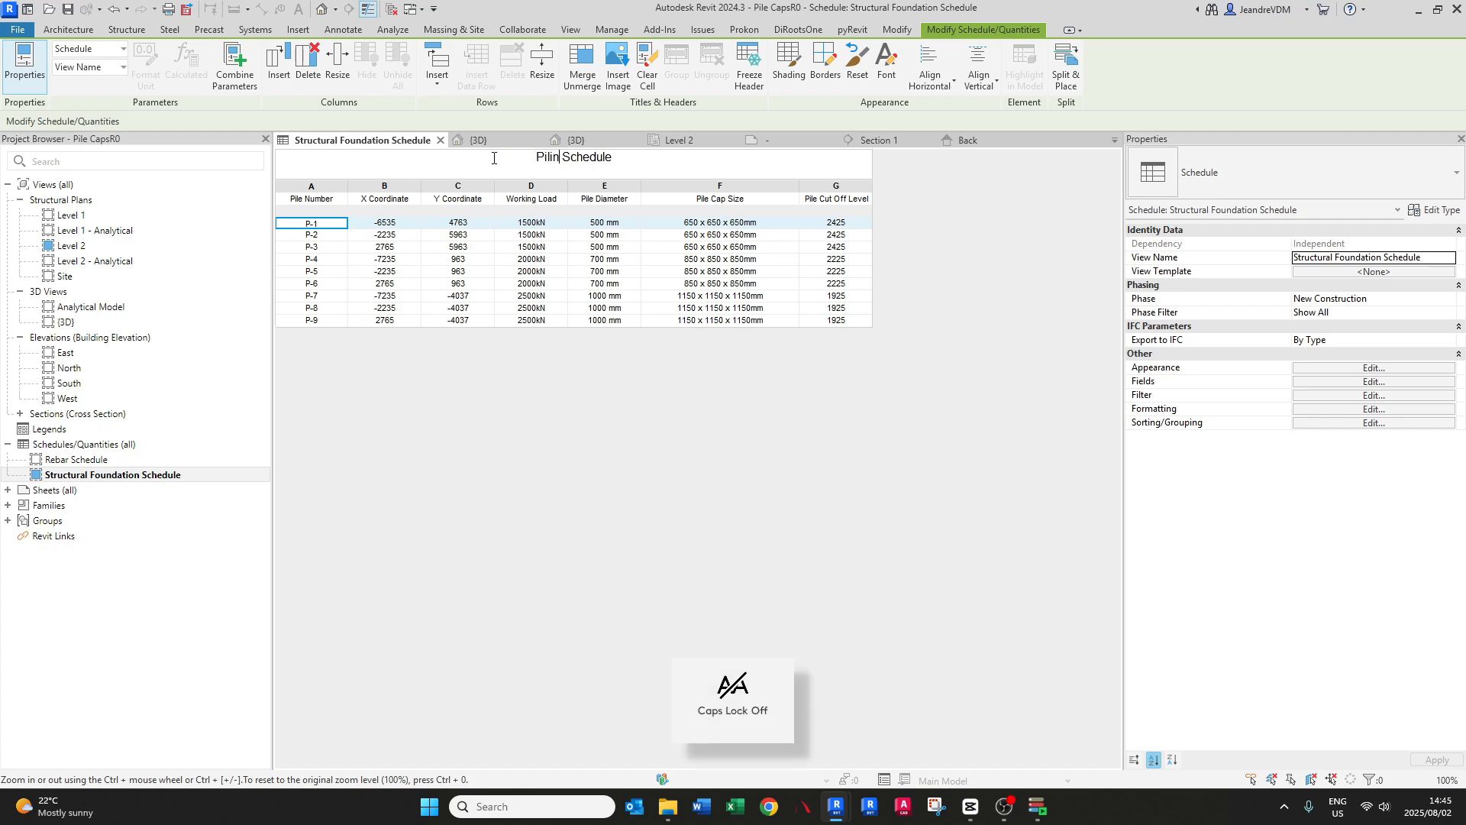
pyautogui.press('Return')
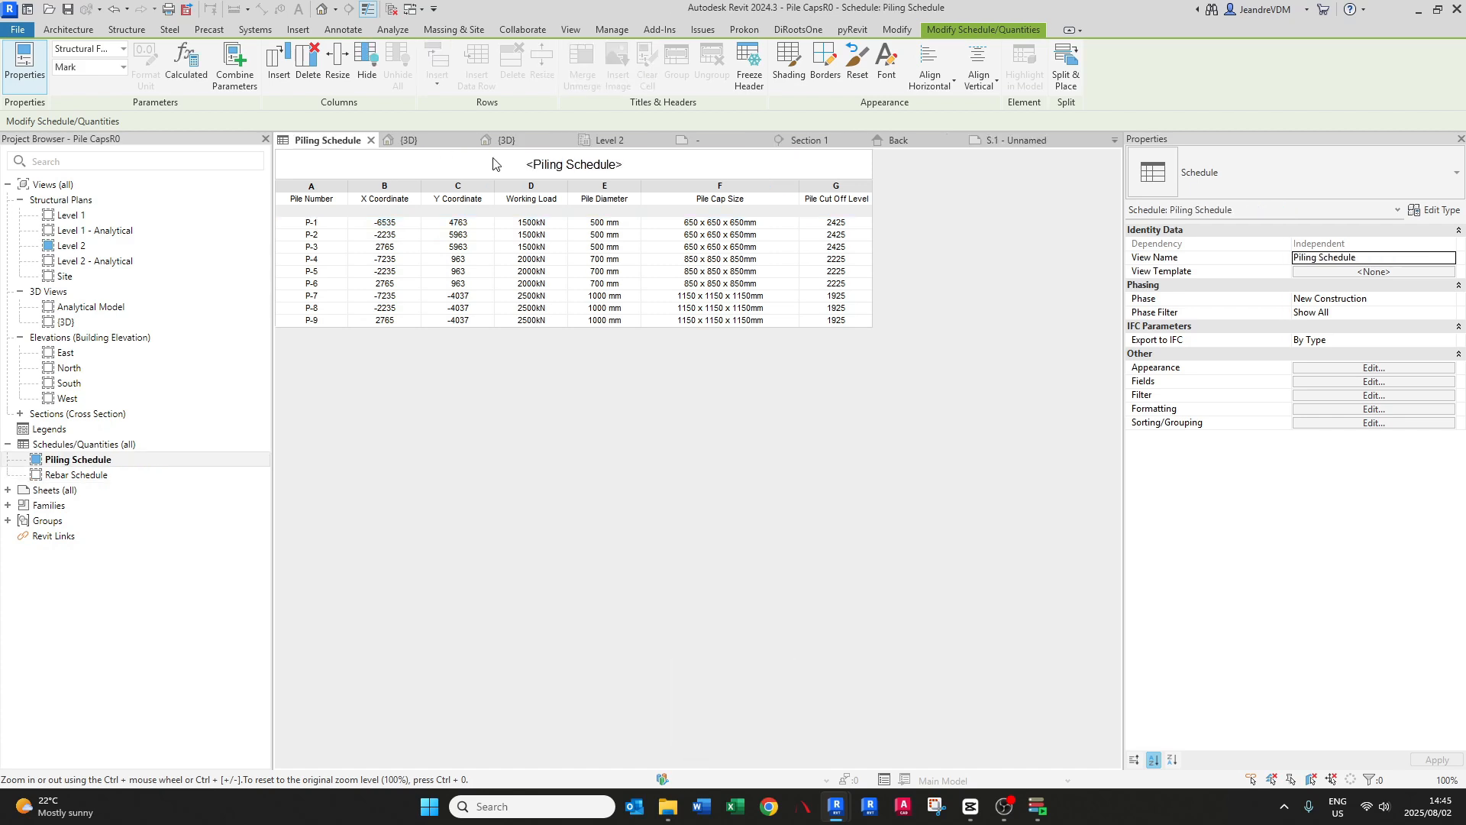
# - Return to sheet S.1 and move the Piling Schedule down and closer to the plan, just beyond the lower end of grid line 6
pyautogui.click(865, 140)
pyautogui.click(928, 145)
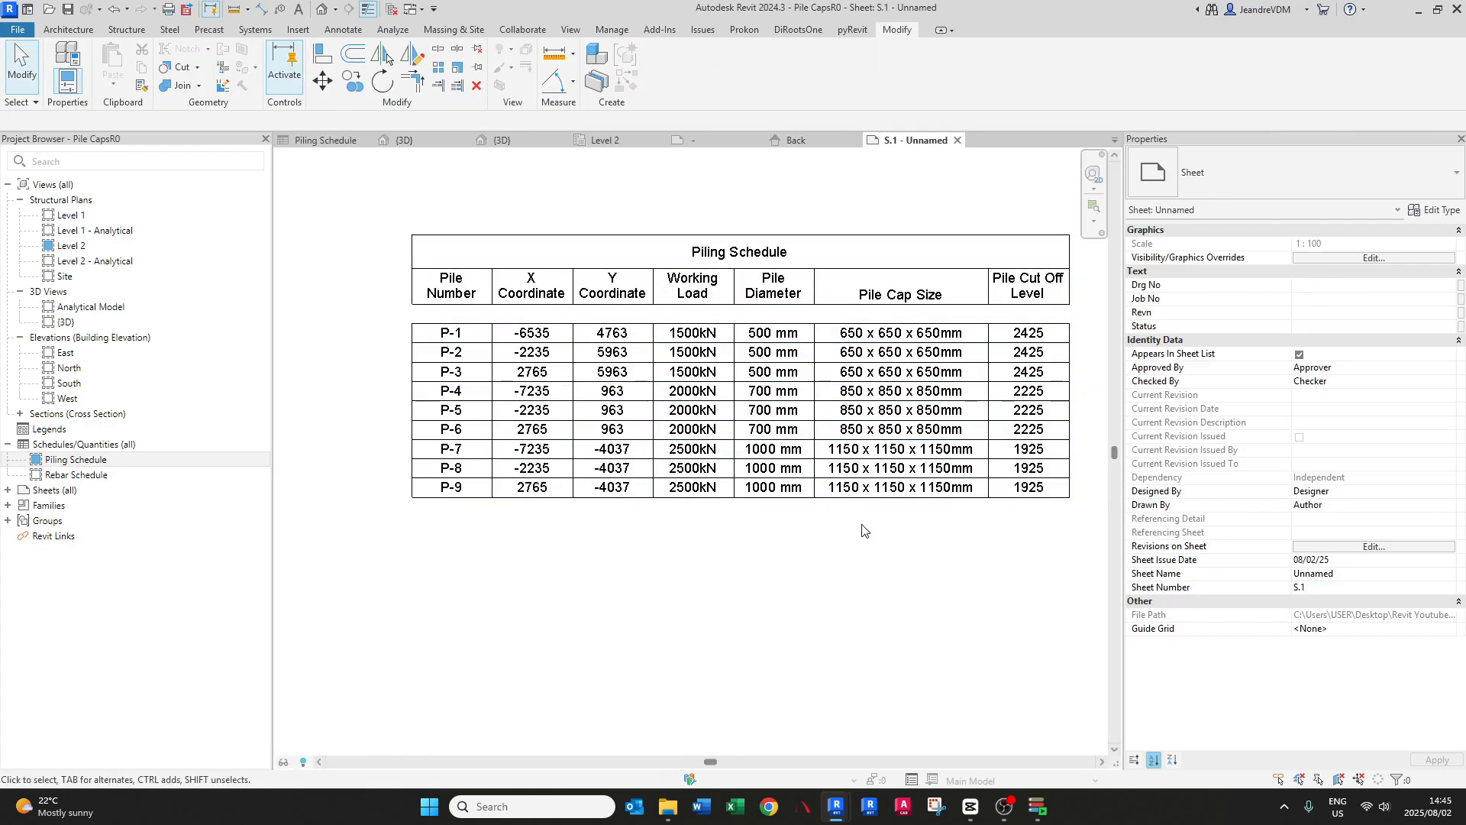
pyautogui.scroll(-6, 687, 420)
pyautogui.moveTo(669, 490); pyautogui.dragTo(732, 397, button='middle')
pyautogui.scroll(2, 787, 336)
pyautogui.moveTo(777, 300); pyautogui.dragTo(635, 579)
pyautogui.scroll(3, 488, 563)
pyautogui.moveTo(488, 563); pyautogui.dragTo(676, 526, button='middle')
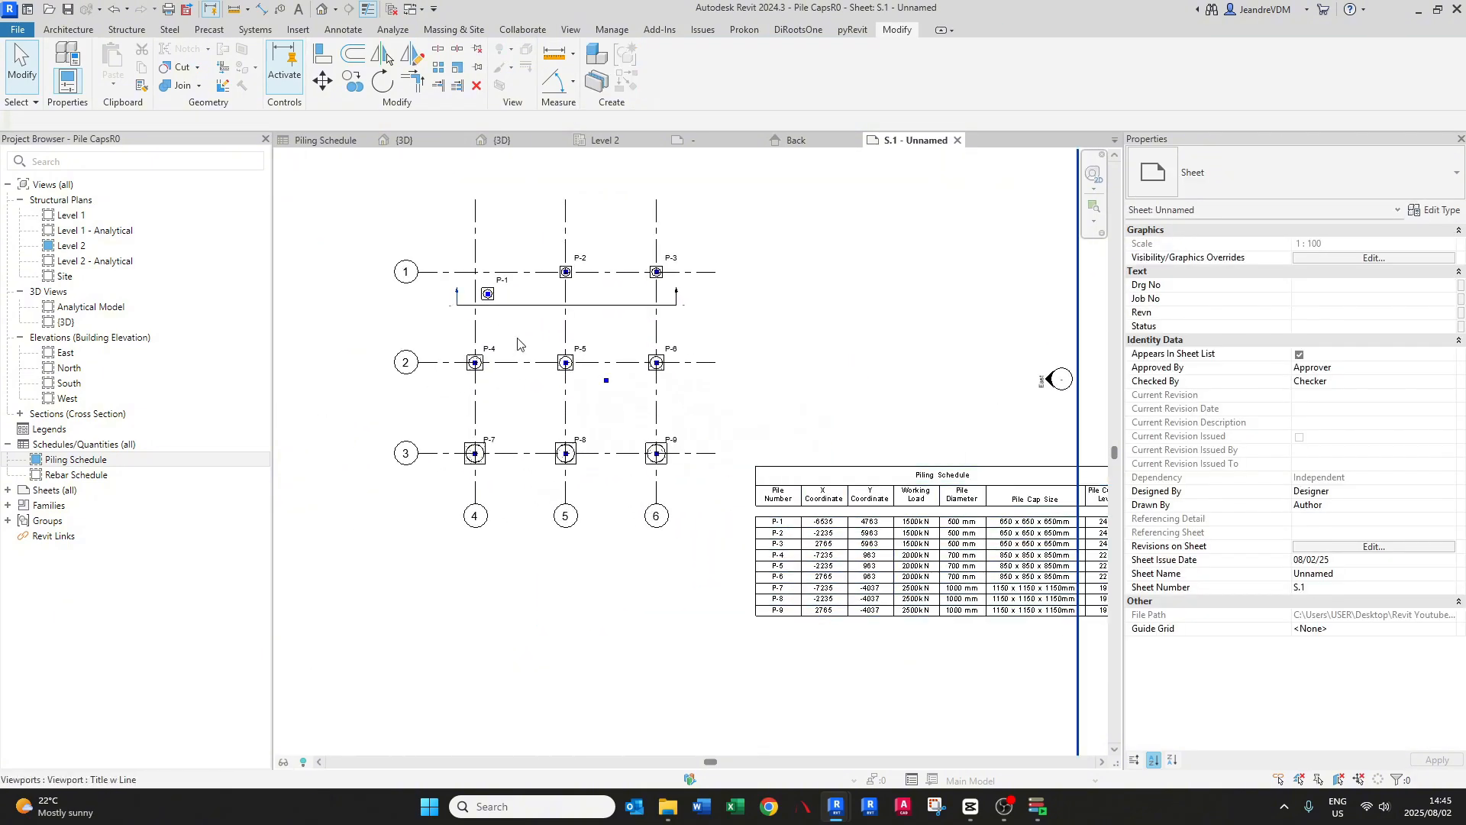
# - Review the finished sheet layout, comparing the tagged piles on the Level 2 plan with the rows of the Piling Schedule
pyautogui.moveTo(789, 542); pyautogui.dragTo(716, 476, button='middle')
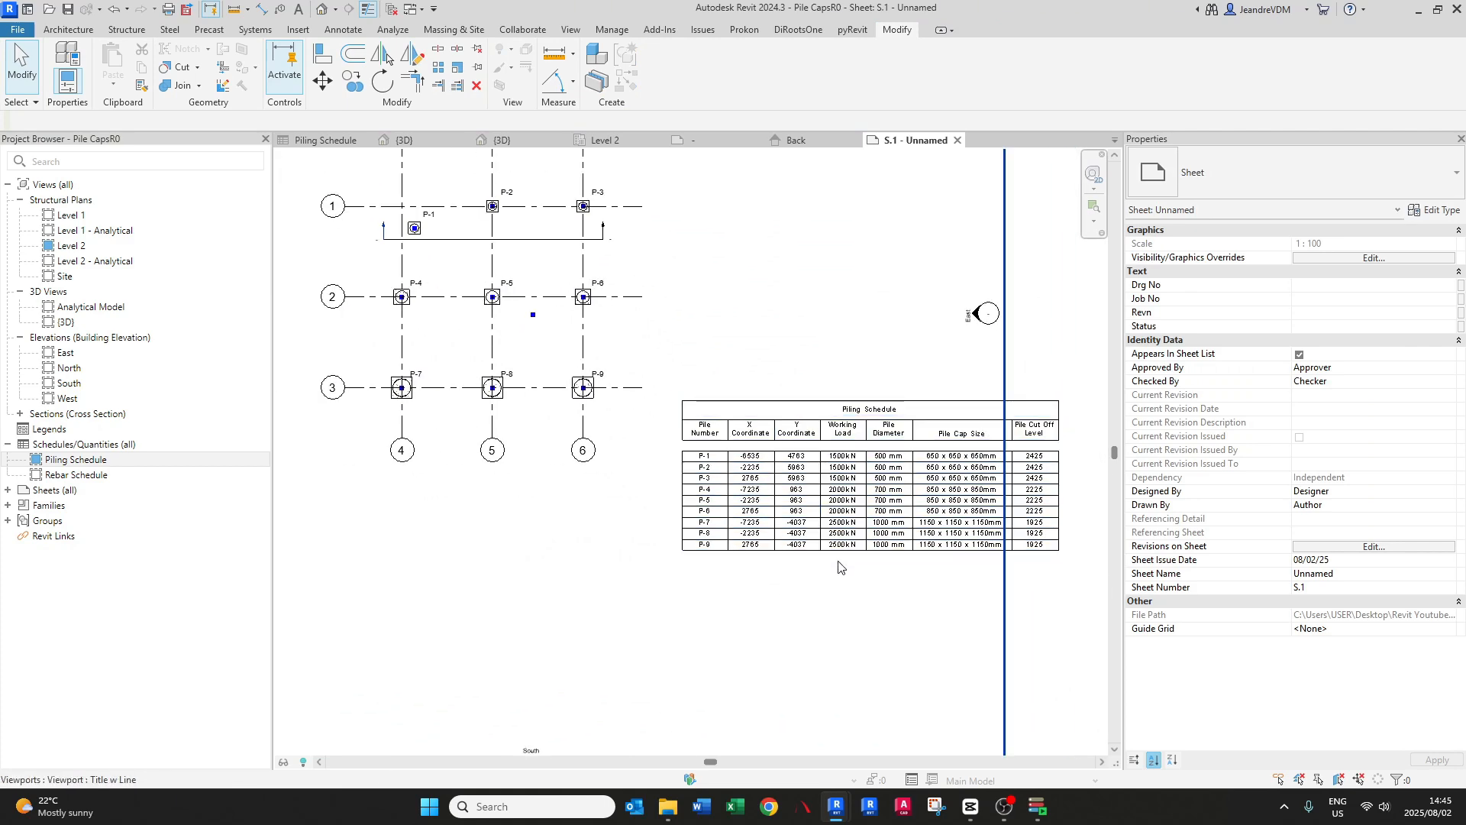
pyautogui.moveTo(894, 483); pyautogui.dragTo(873, 510, button='middle')
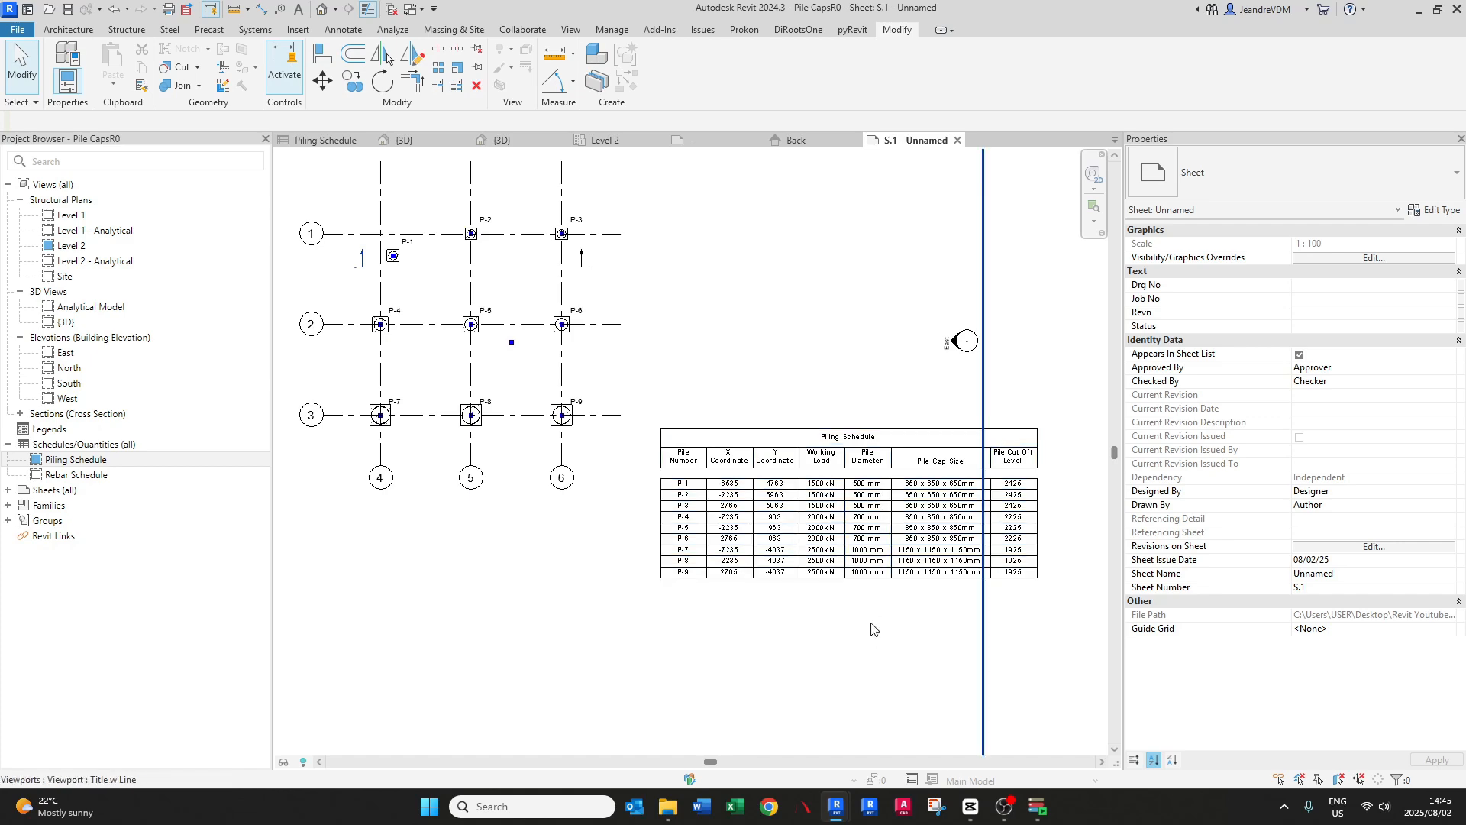
pyautogui.moveTo(925, 590); pyautogui.dragTo(907, 590, button='middle')
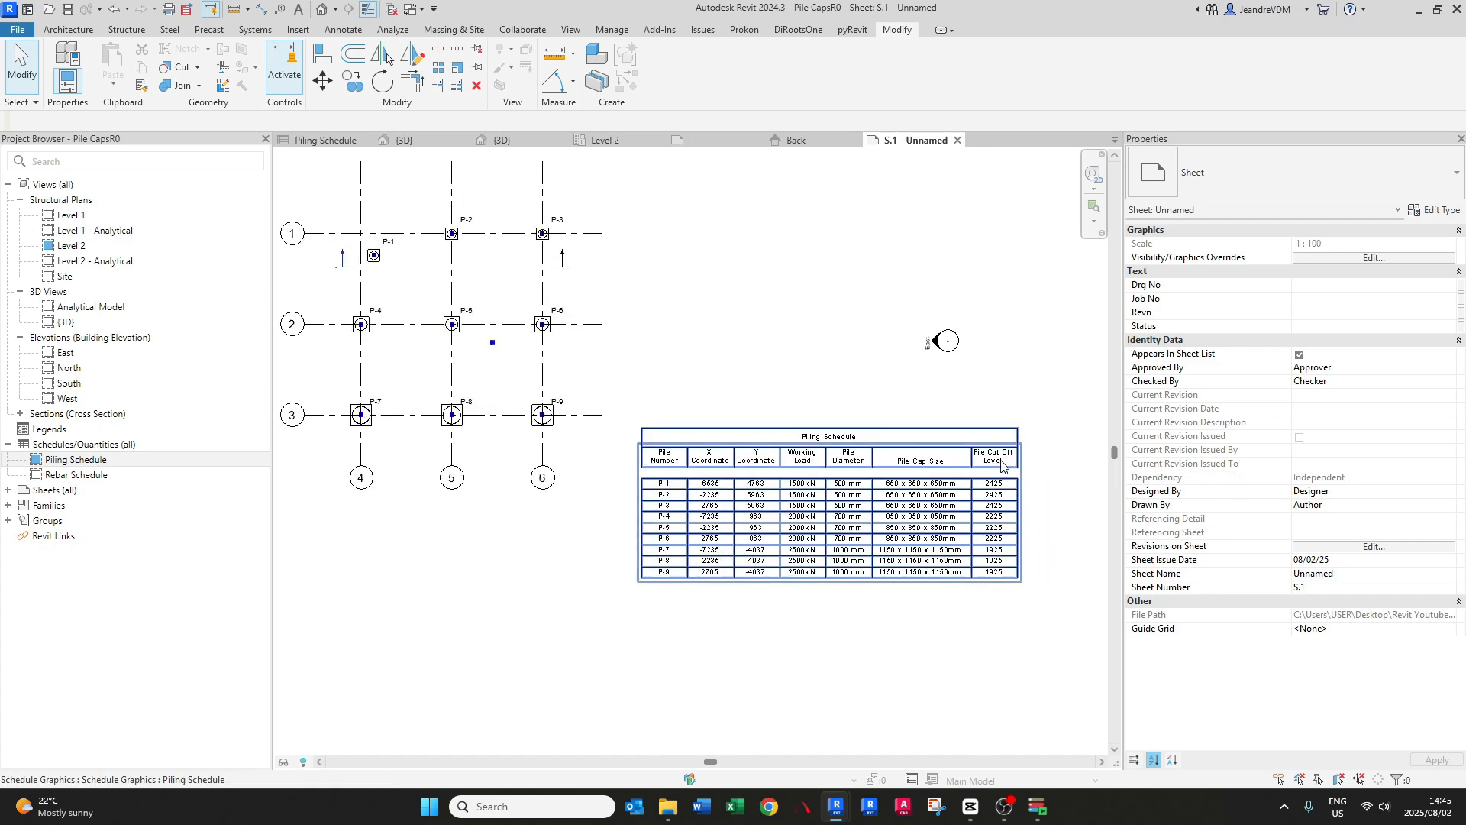
pyautogui.scroll(-4, 947, 561)
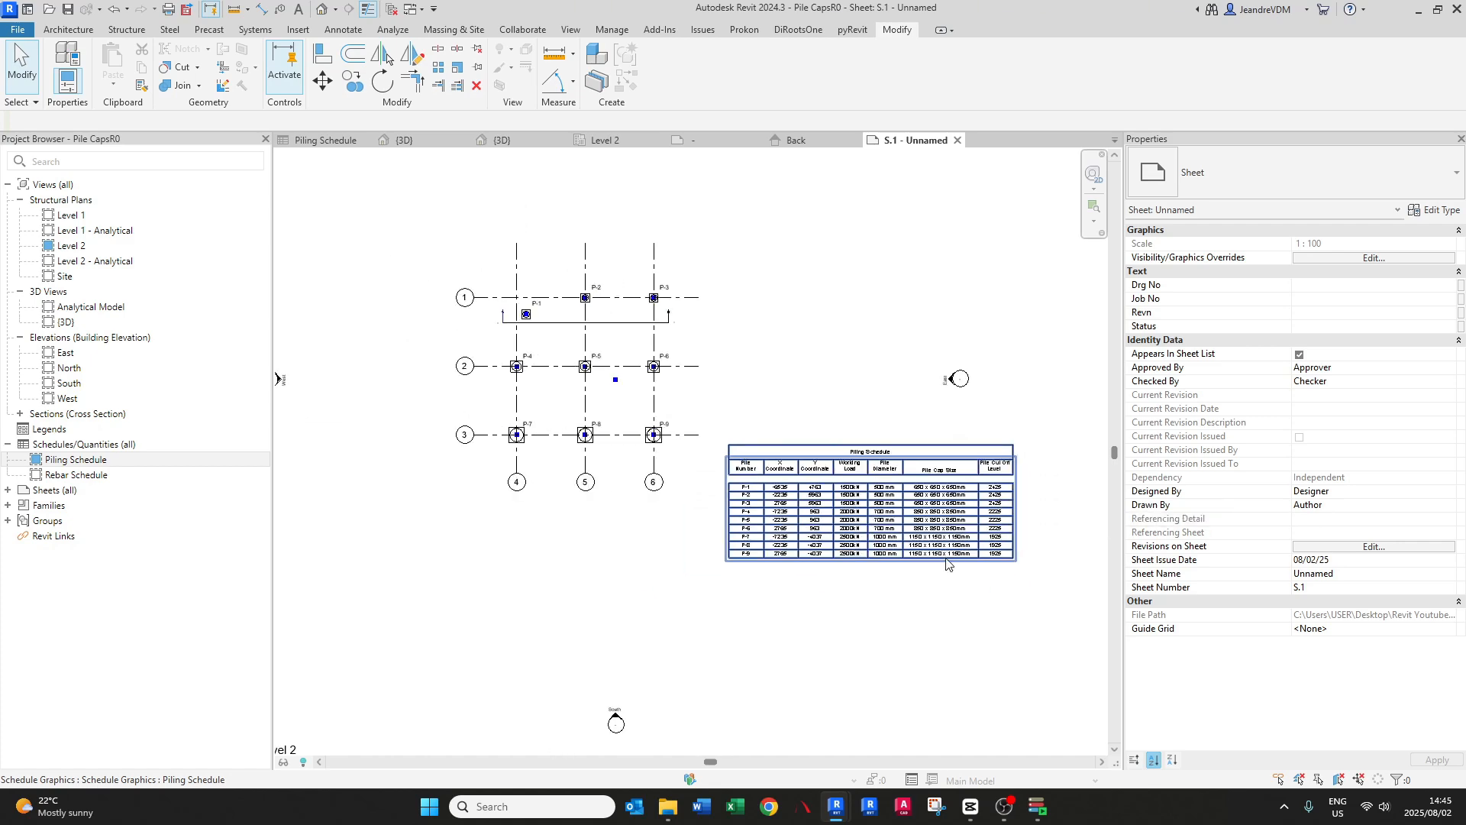
pyautogui.scroll(3, 905, 554)
pyautogui.scroll(2, 878, 529)
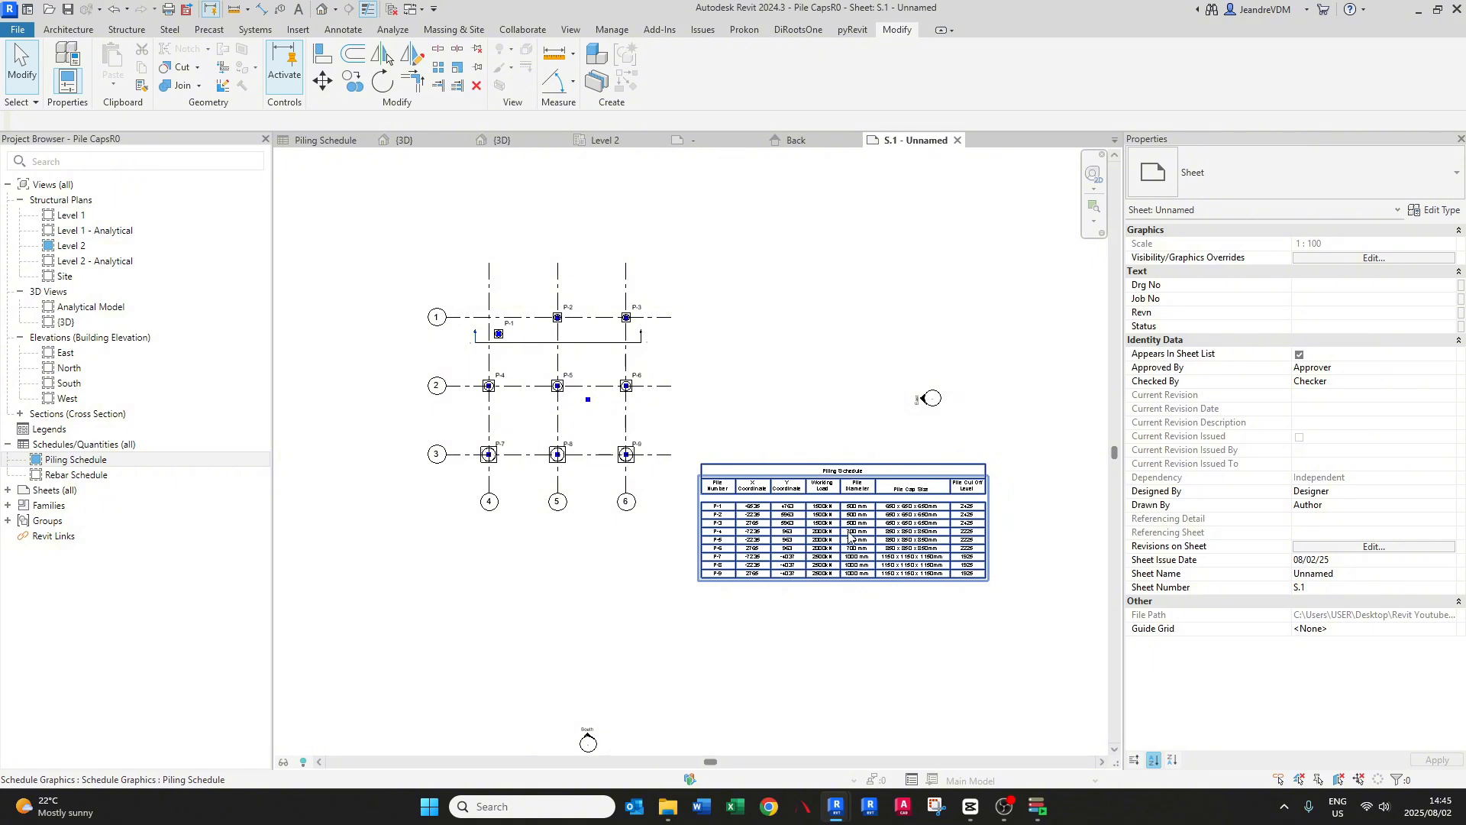
pyautogui.scroll(-3, 844, 534)
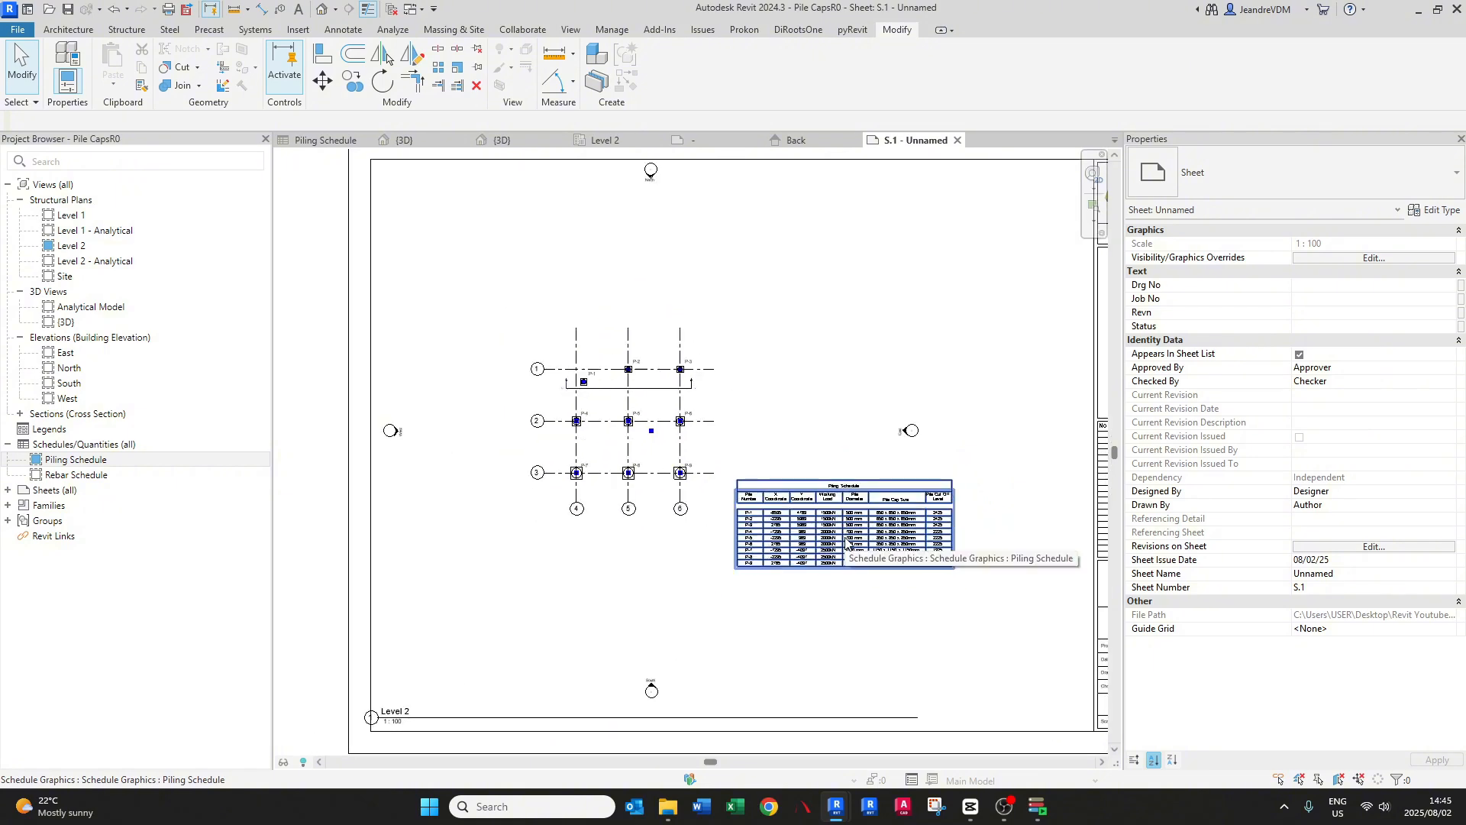
pyautogui.scroll(1, 846, 539)
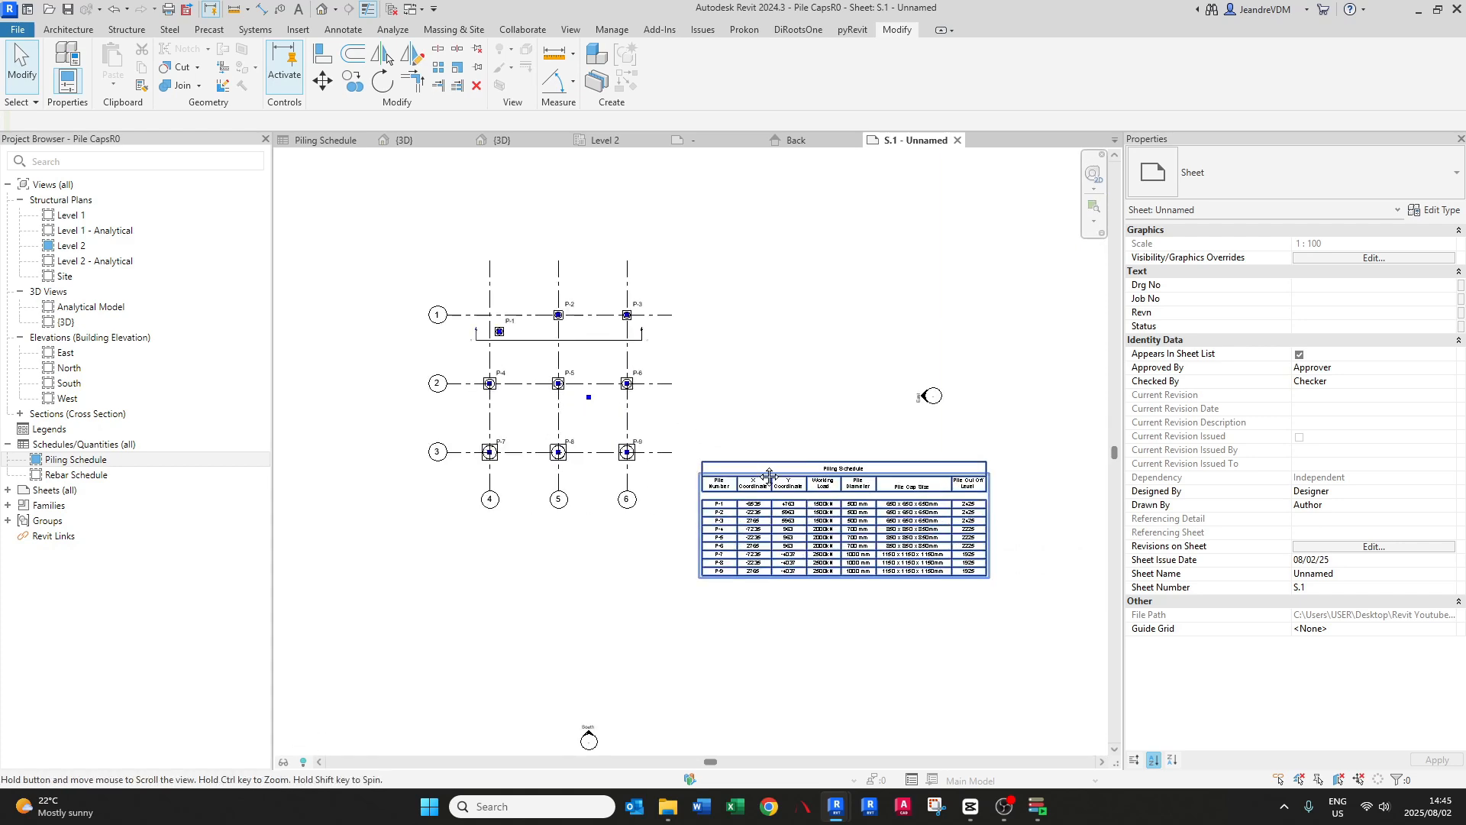
pyautogui.moveTo(769, 476); pyautogui.dragTo(719, 507, button='middle')
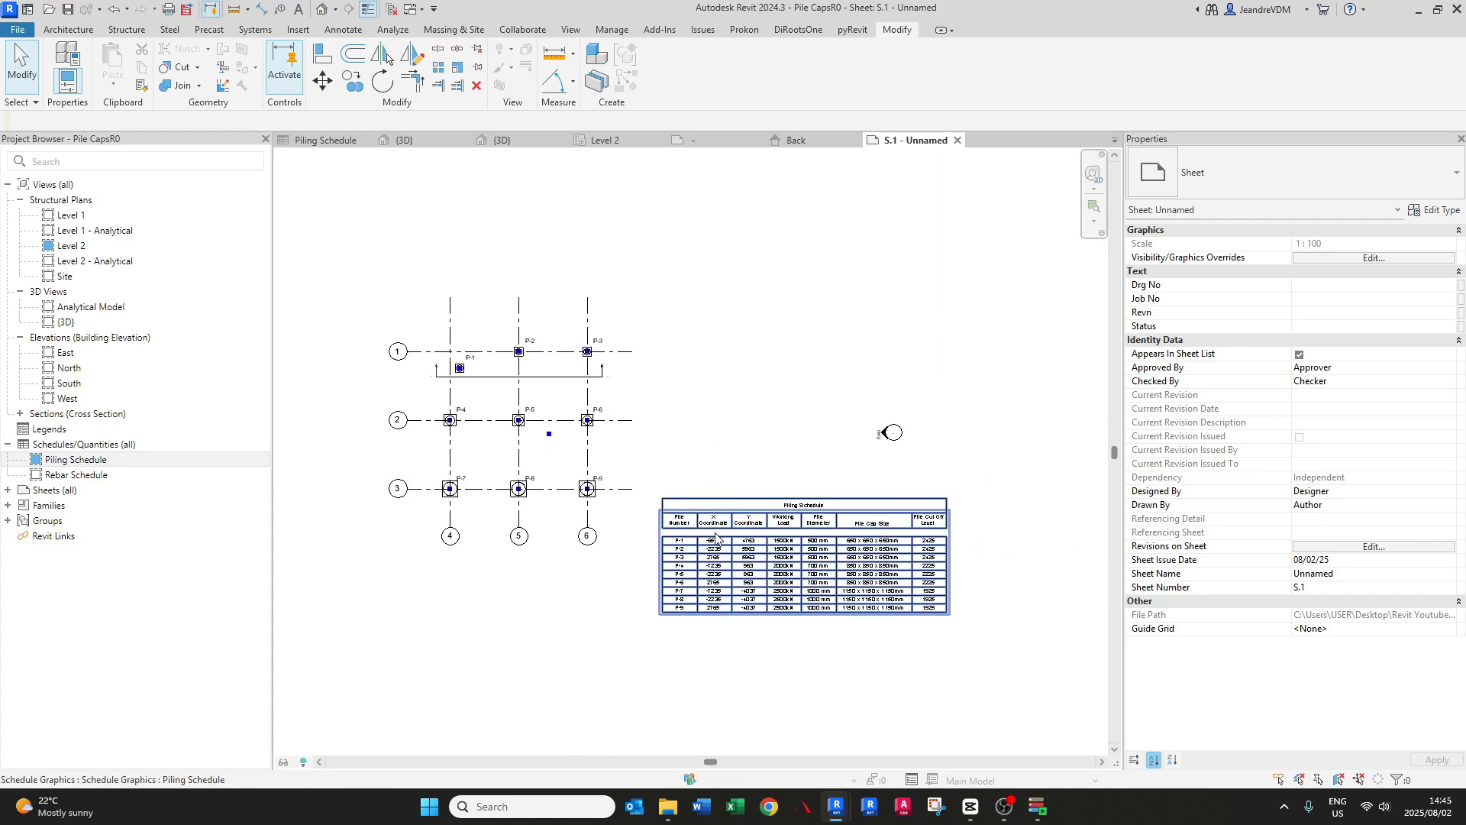
pyautogui.click(574, 645)
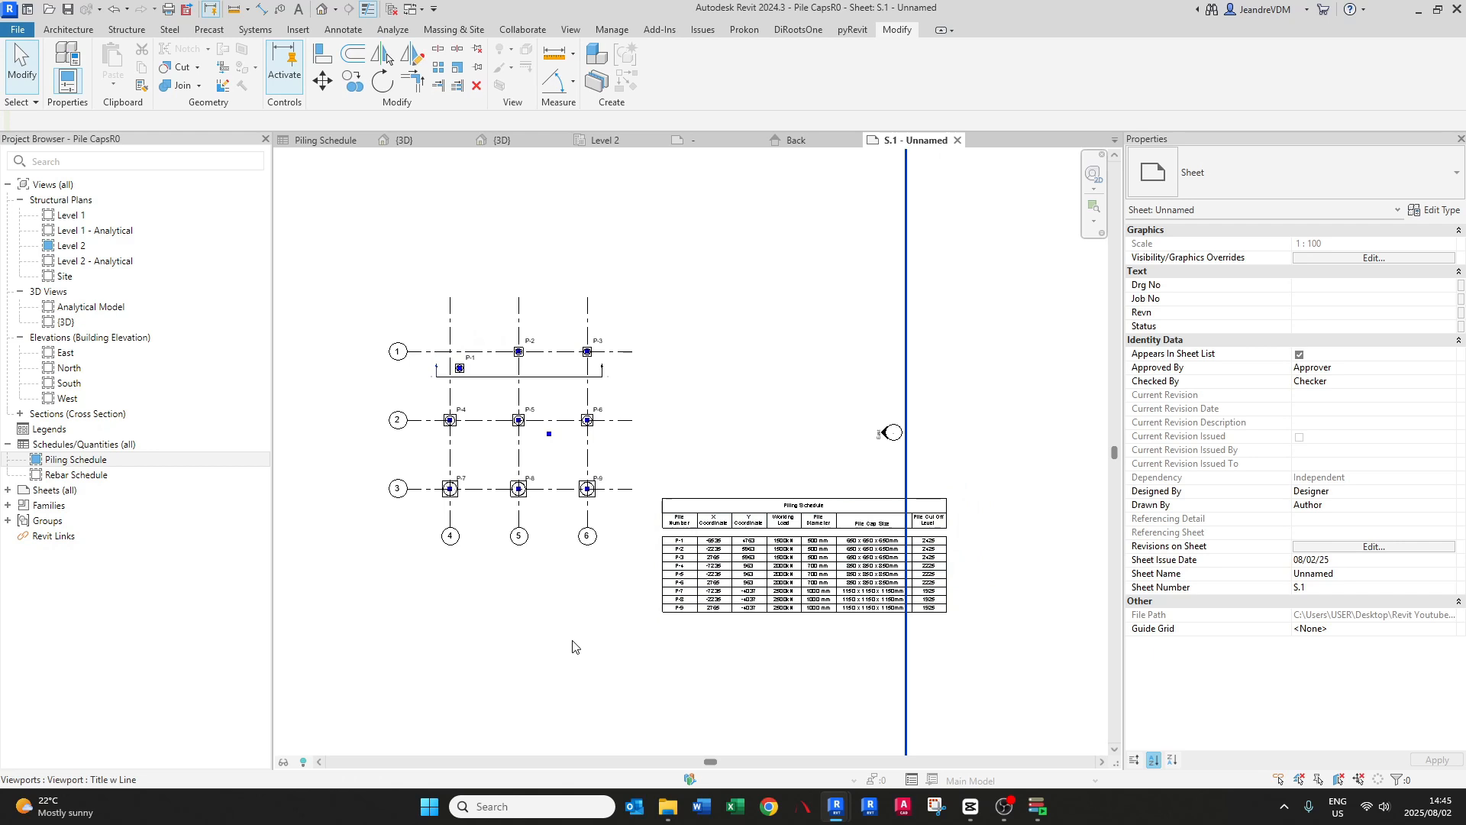
pyautogui.moveTo(574, 646); pyautogui.dragTo(623, 631, button='middle')
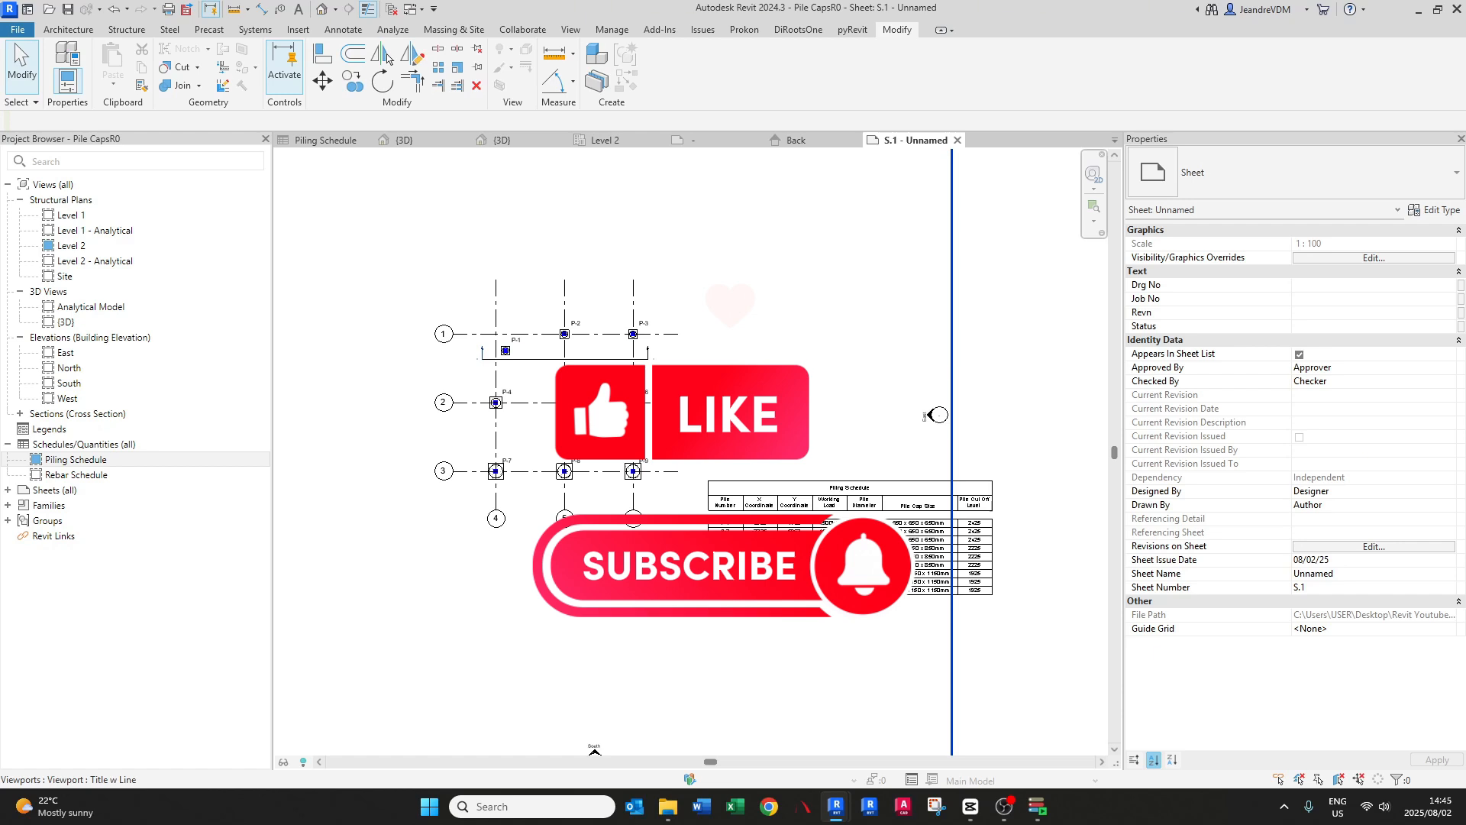
pyautogui.moveTo(684, 568); pyautogui.dragTo(679, 528, button='middle')
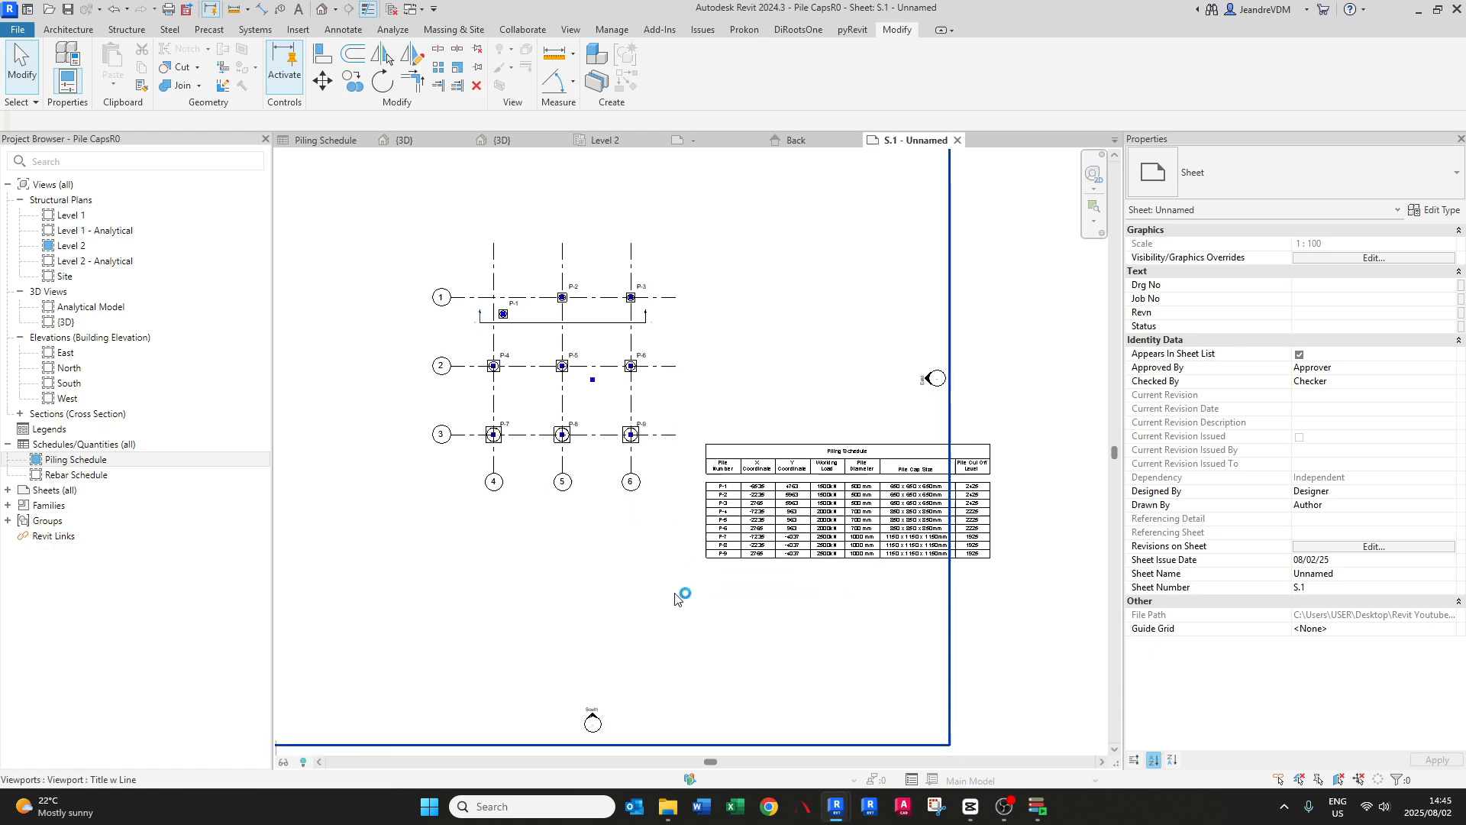